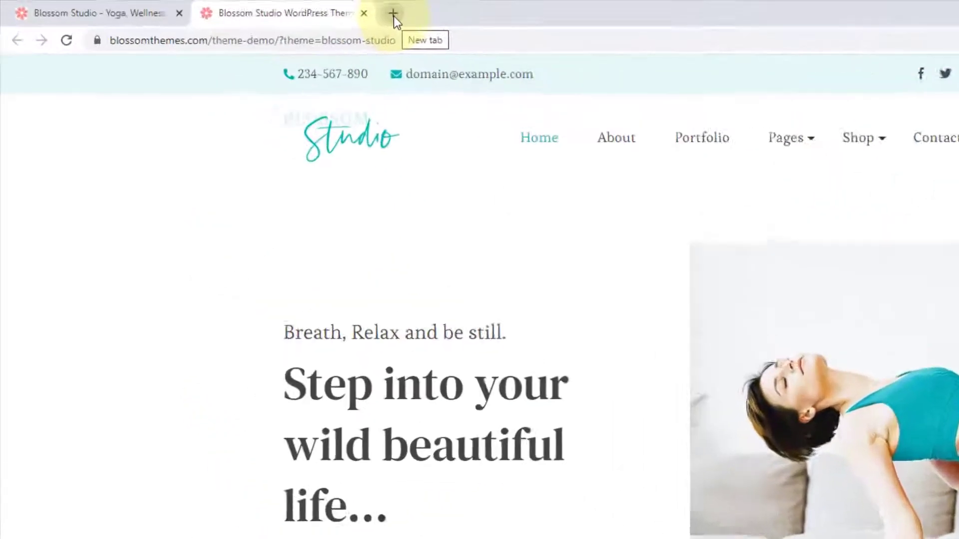
Open blossomthemes.com in a new tab and go to the free Blossom Studio theme page.
click(393, 16)
text(blossom)
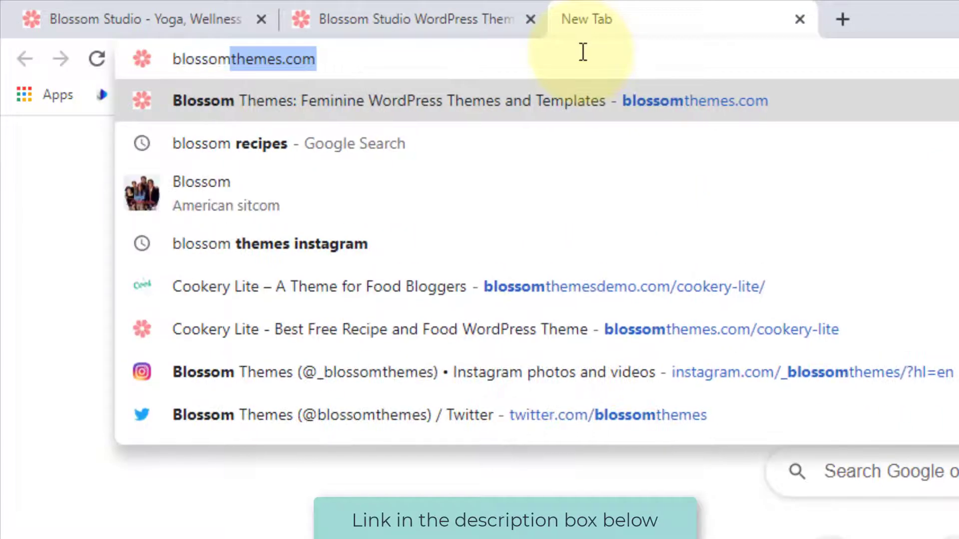
key(Return)
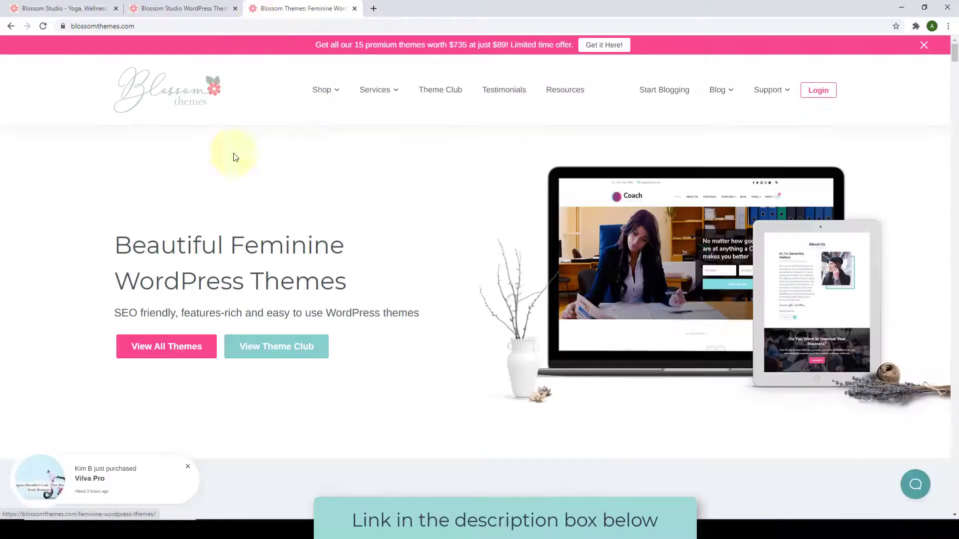
mouse_move(325, 102)
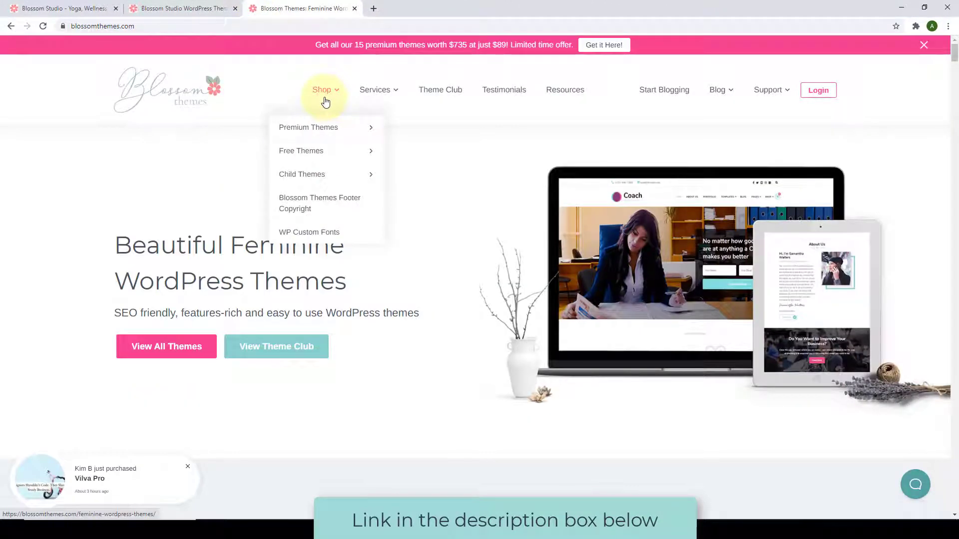
mouse_move(339, 150)
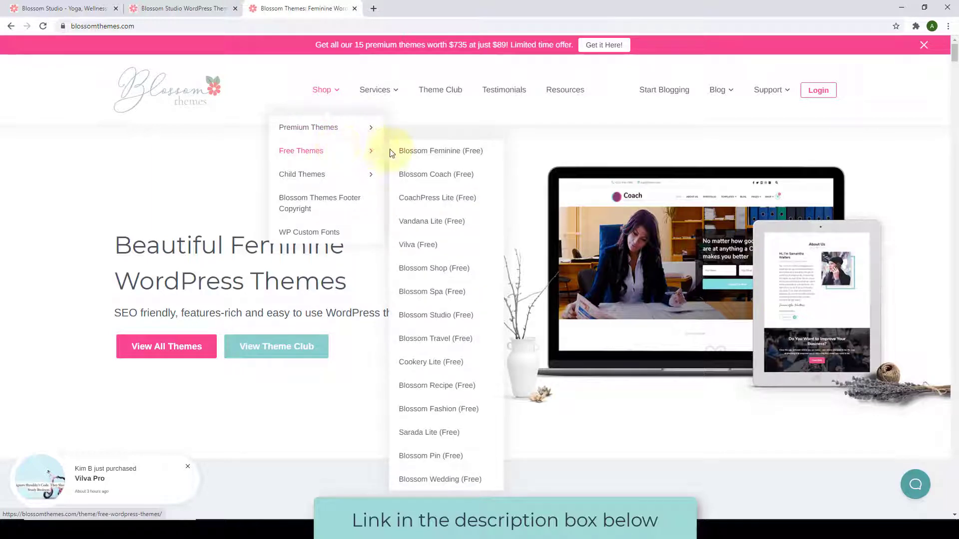
click(439, 319)
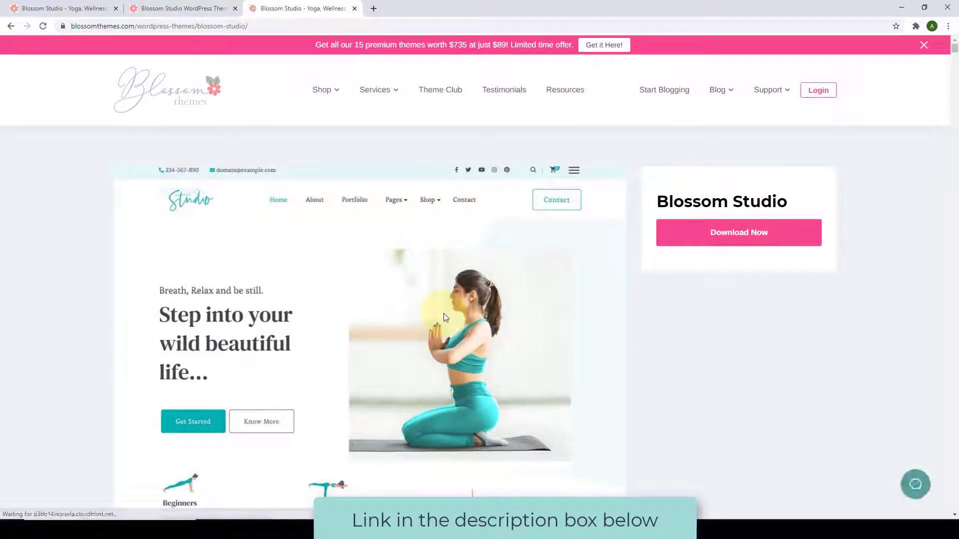
Locate the Live Demo option on the theme page, check the already open demo, and close the extra theme page tab.
scroll(444, 315, down, 4)
scroll(445, 312, down, 2)
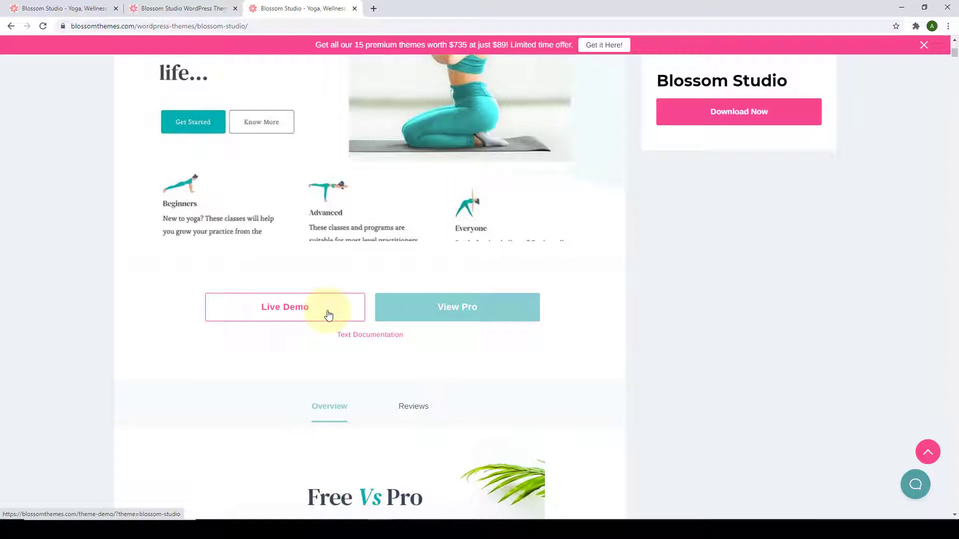
click(209, 4)
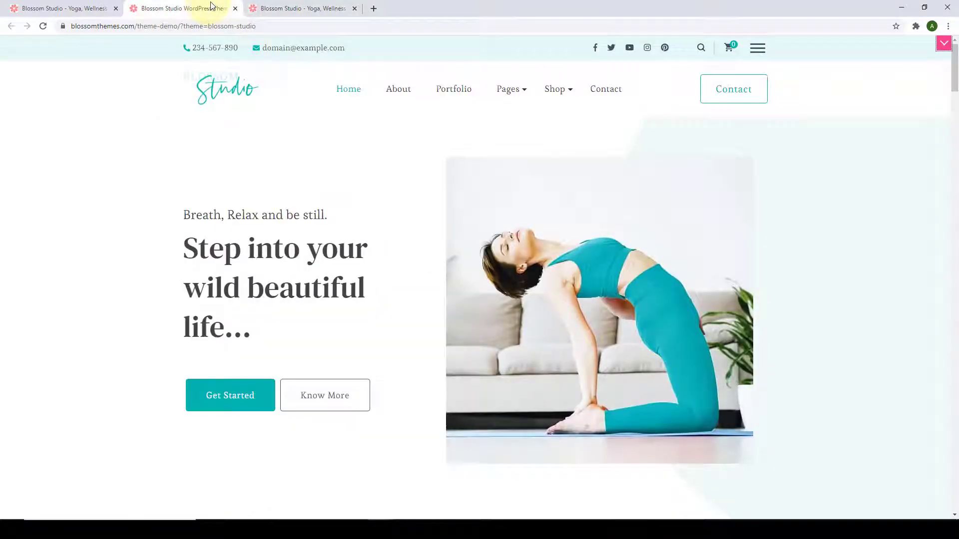
click(264, 5)
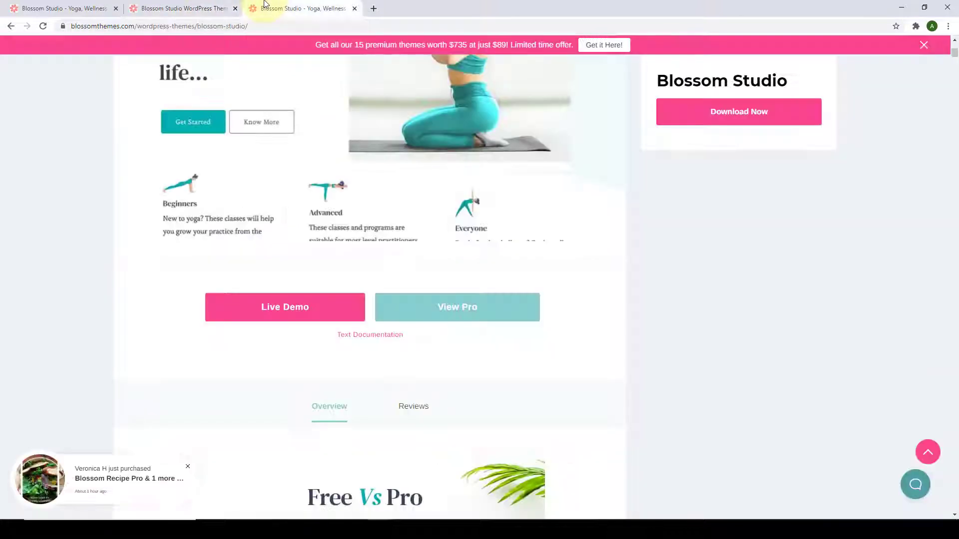
click(354, 9)
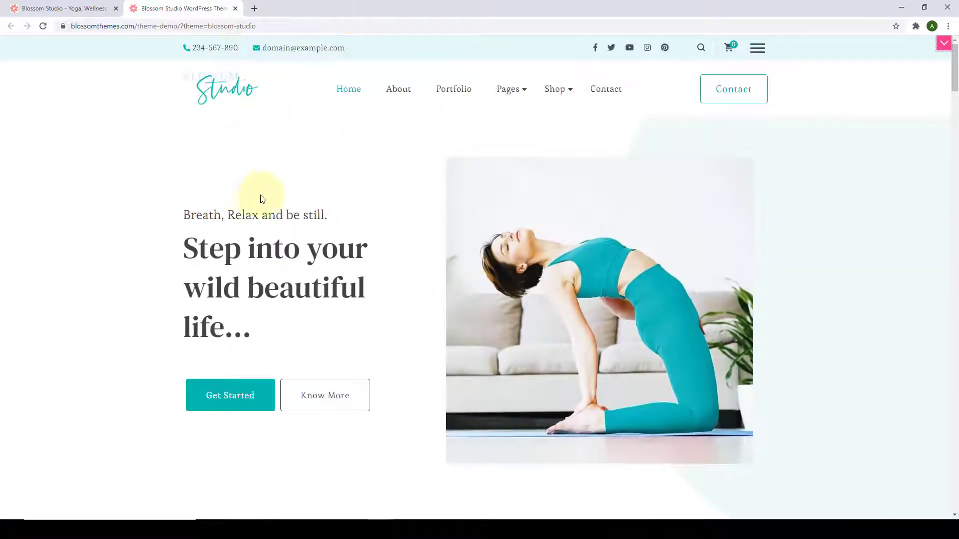
Examine the demo site's header and main navigation, and open and close its secondary menu.
scroll(279, 240, down, 3)
scroll(278, 248, up, 3)
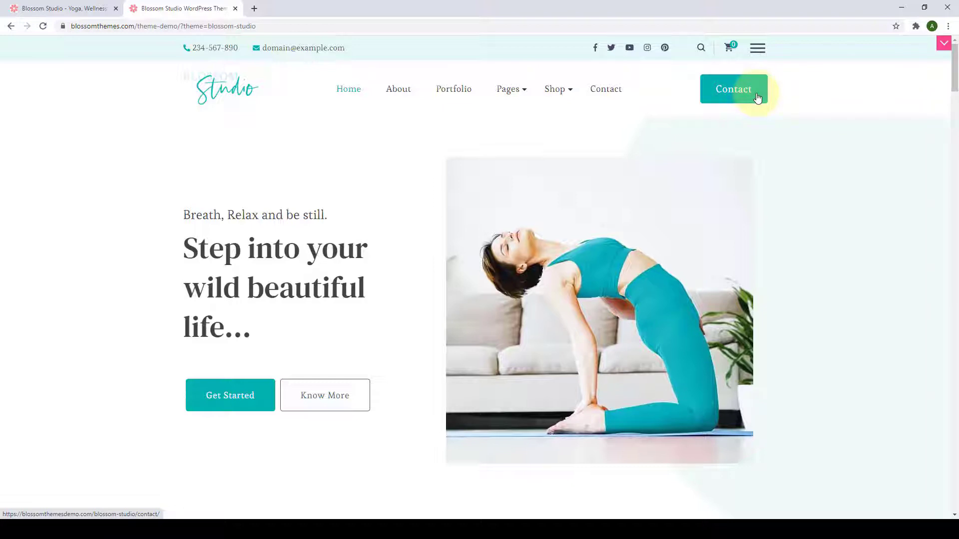
mouse_move(542, 109)
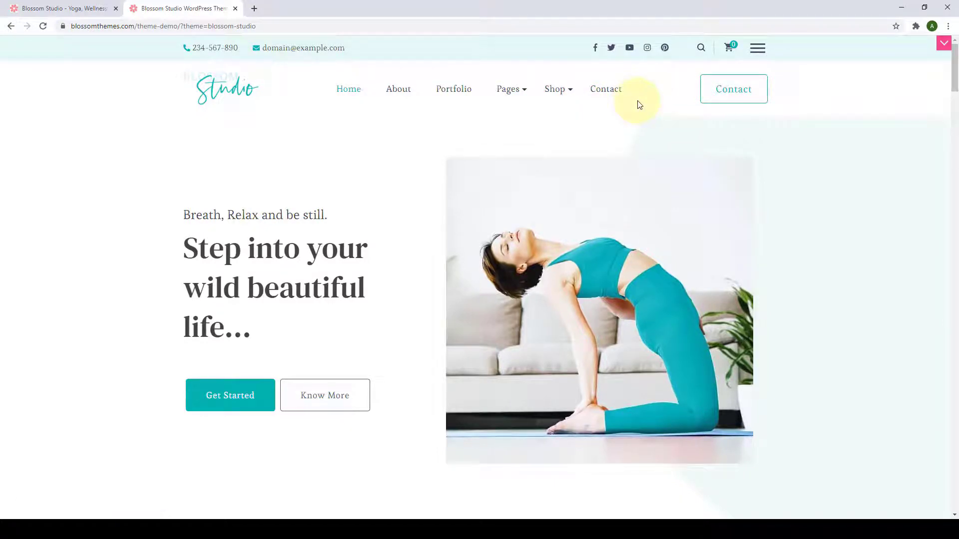
click(757, 50)
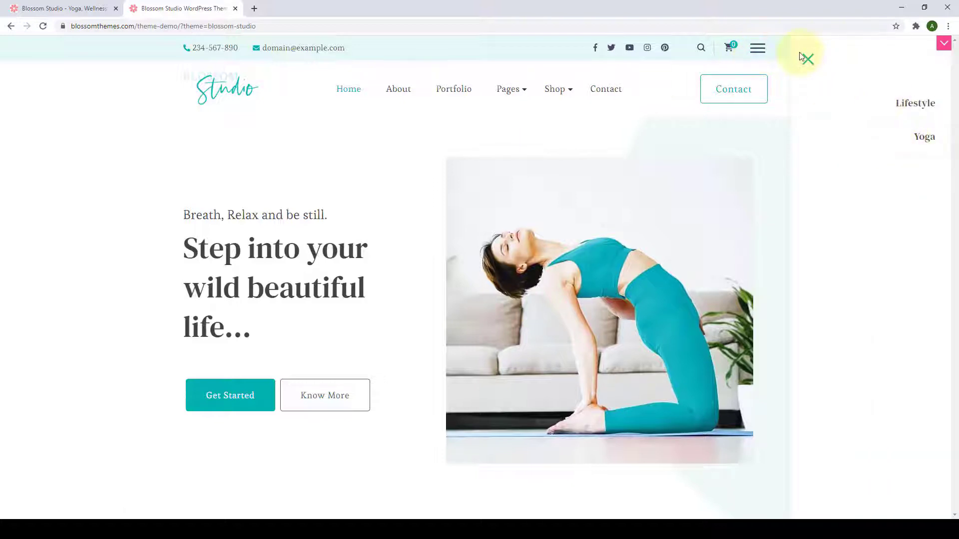
click(804, 56)
Browse down to the demo page's footer and test the back-to-top control.
drag(954, 65, 954, 492)
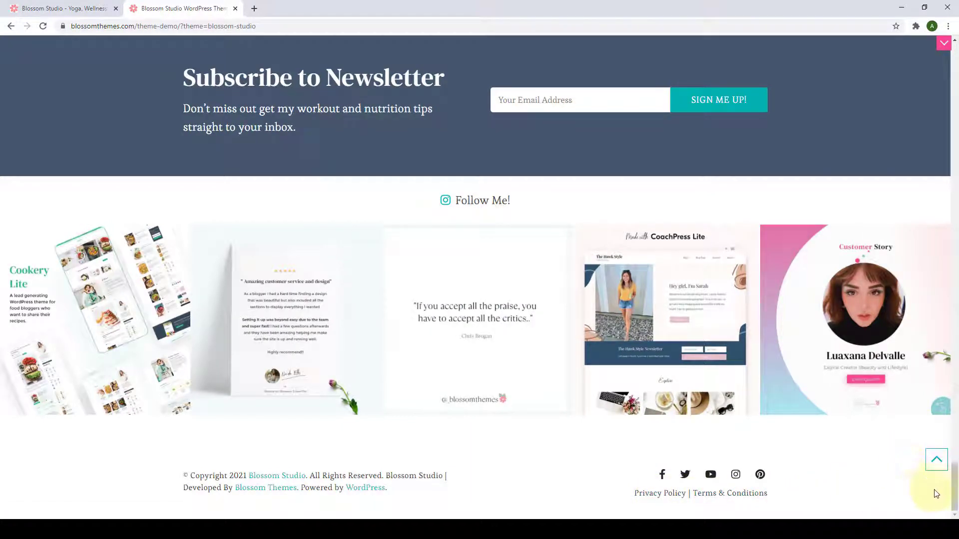
click(933, 462)
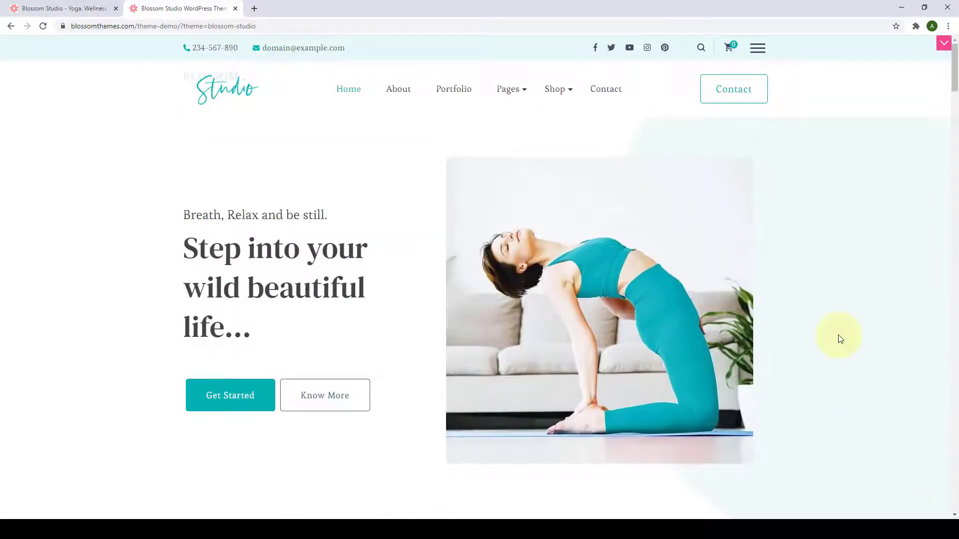
scroll(844, 359, down, 6)
click(933, 457)
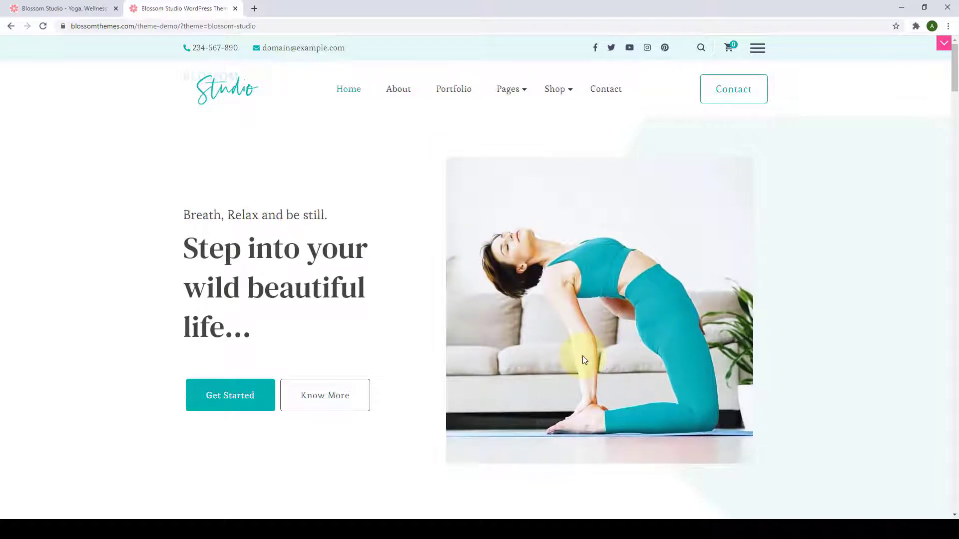
Examine the class level features and the "You Will Achieve Your Goals!" introduction section of the demo homepage.
scroll(583, 358, down, 8)
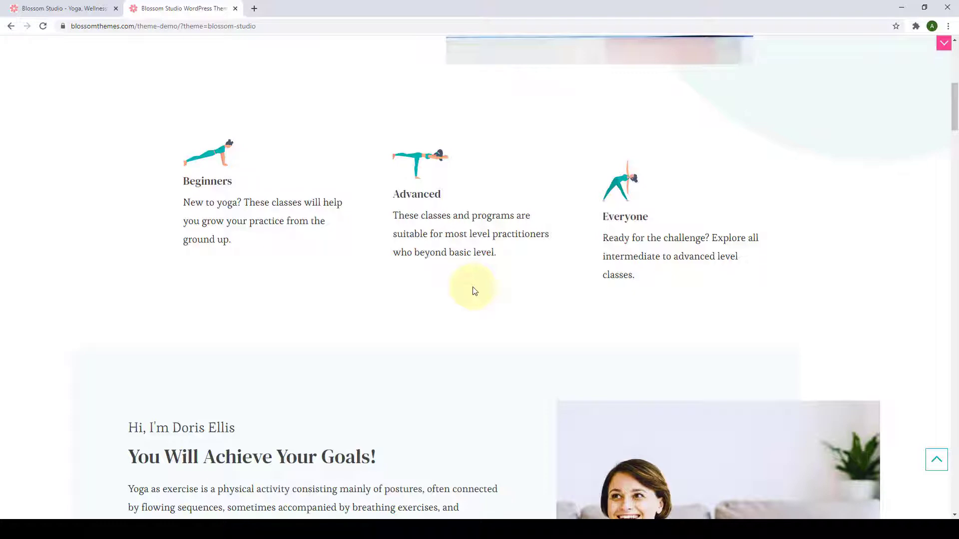
scroll(474, 291, down, 6)
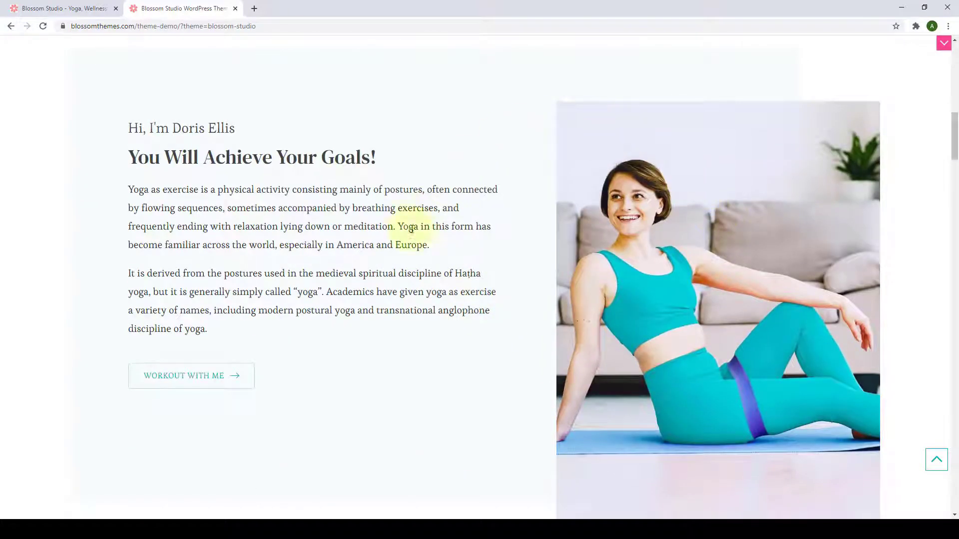
scroll(505, 189, down, 1)
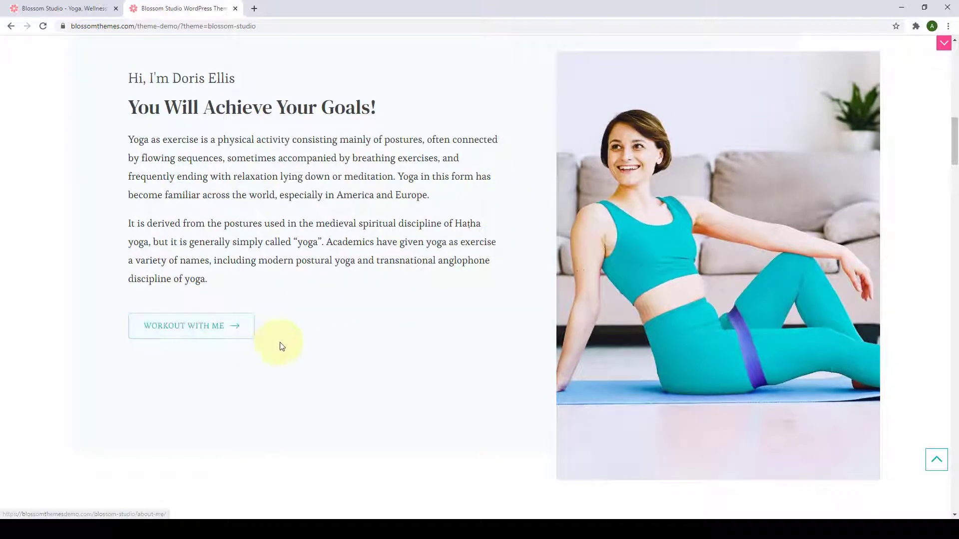
Advance the "Welcome to My Studio" carousel by one item and return it to the previous position.
scroll(556, 345, down, 8)
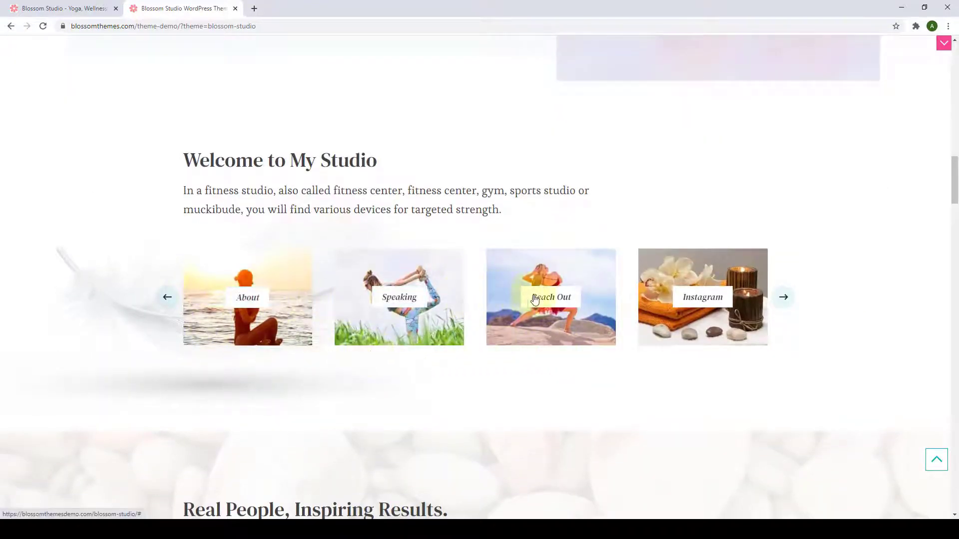
click(788, 296)
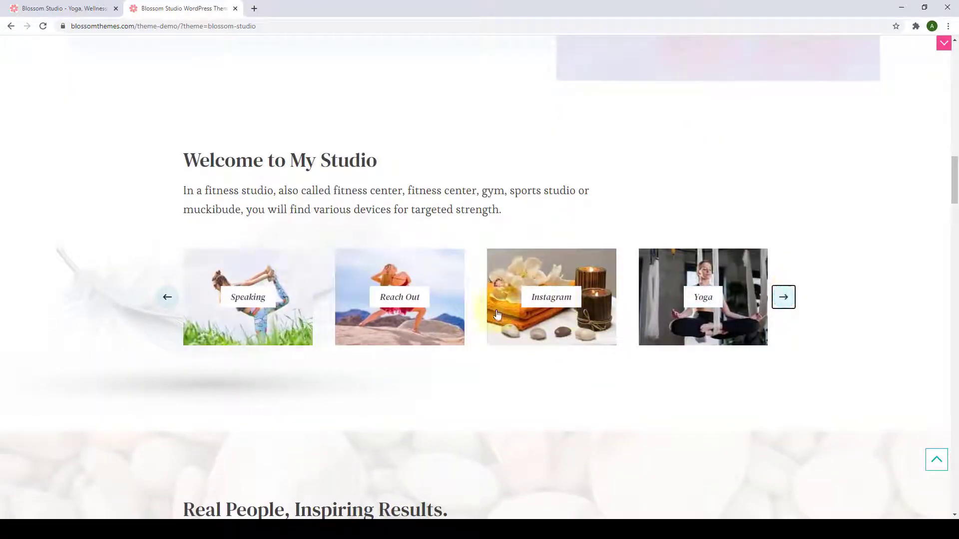
click(175, 298)
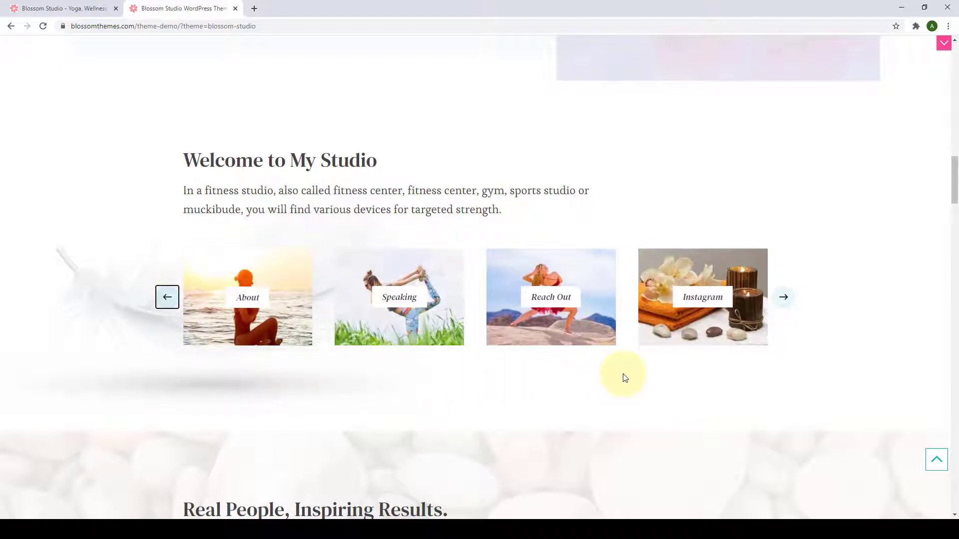
Review the client testimonials and before-and-after photos in the "Real People, Inspiring Results." section.
scroll(594, 367, down, 5)
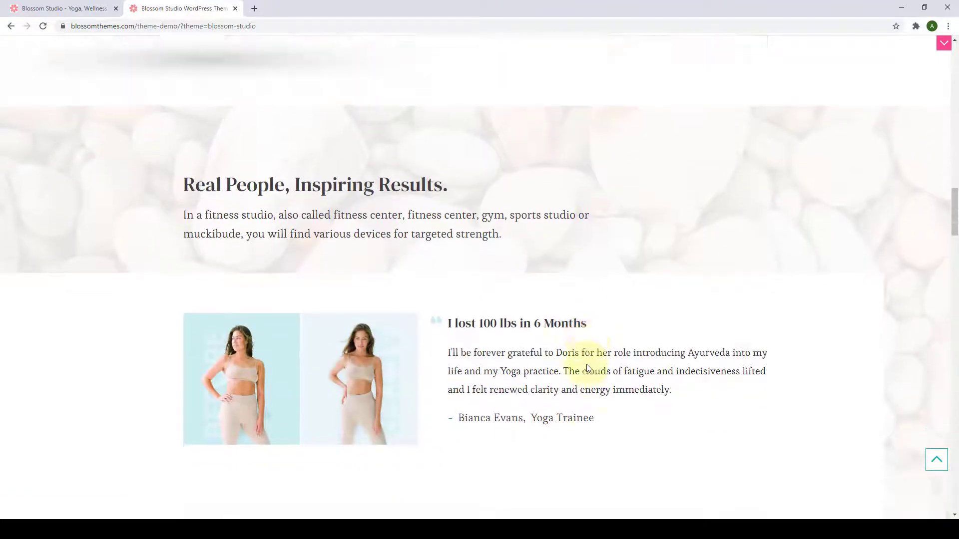
scroll(587, 368, down, 3)
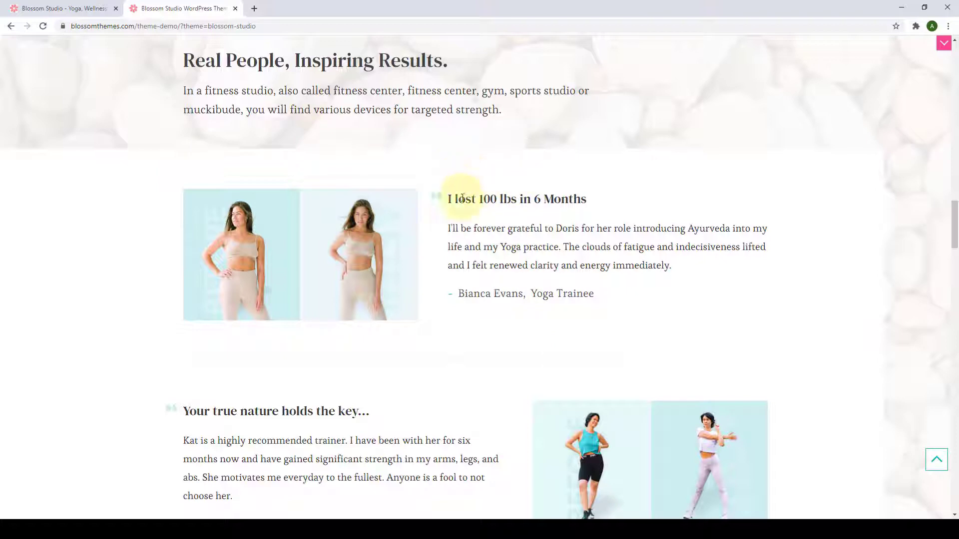
scroll(690, 247, down, 4)
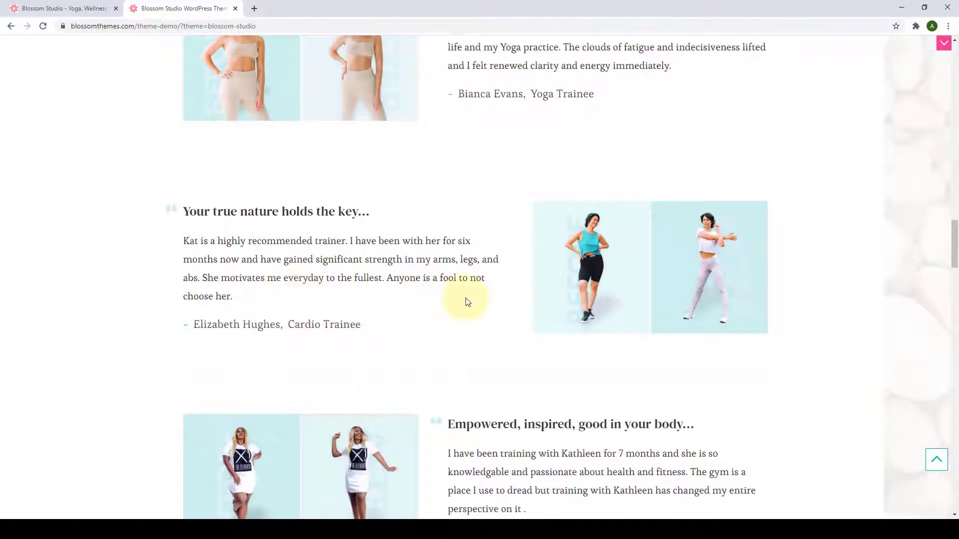
scroll(467, 305, down, 3)
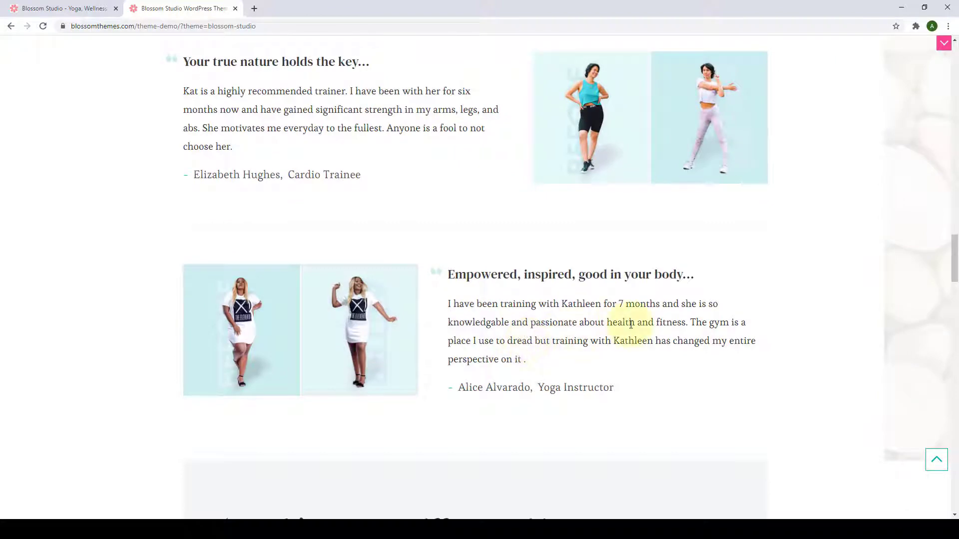
scroll(630, 325, up, 7)
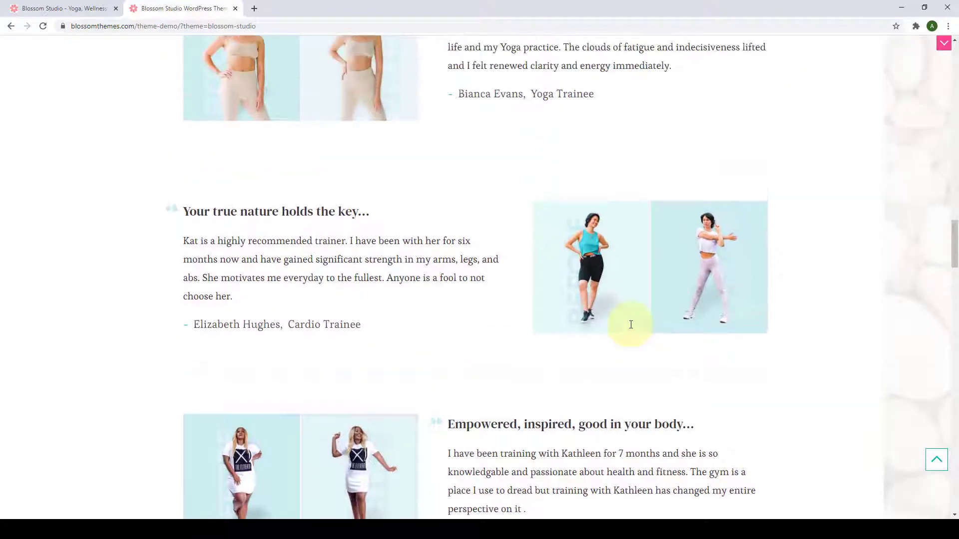
scroll(630, 325, down, 13)
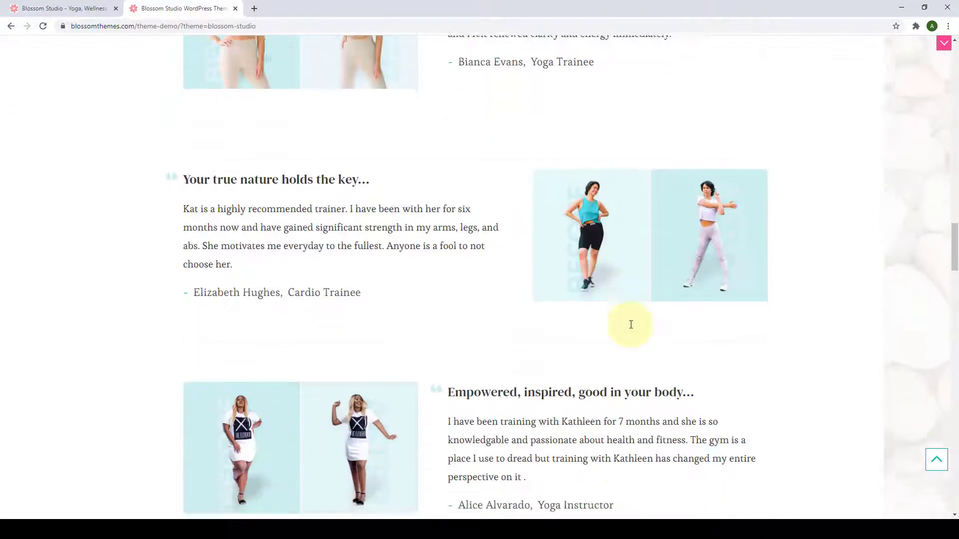
Examine the "Checkout Our Program" call to action, the "You've seen me on" logos and the "Try It Free For 14 Days" section.
scroll(630, 325, down, 2)
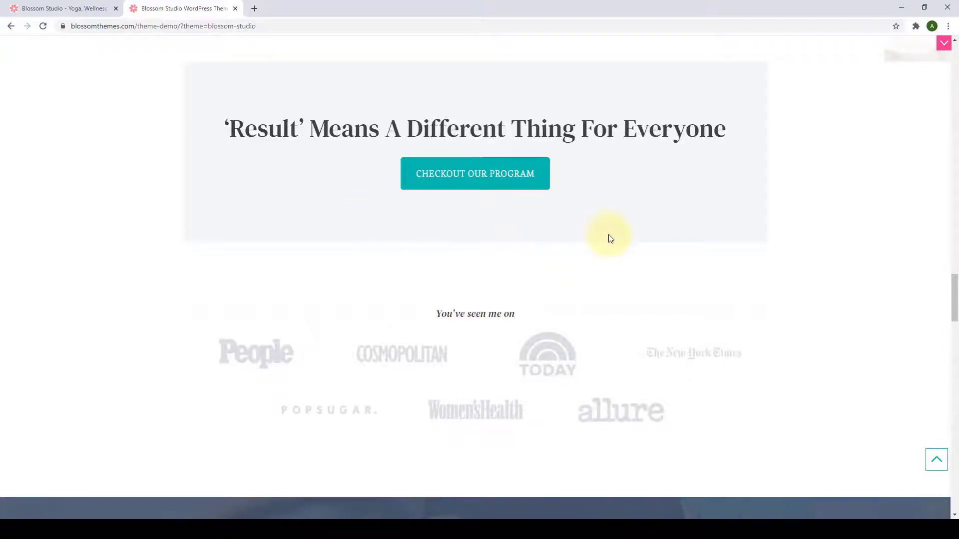
scroll(610, 239, down, 7)
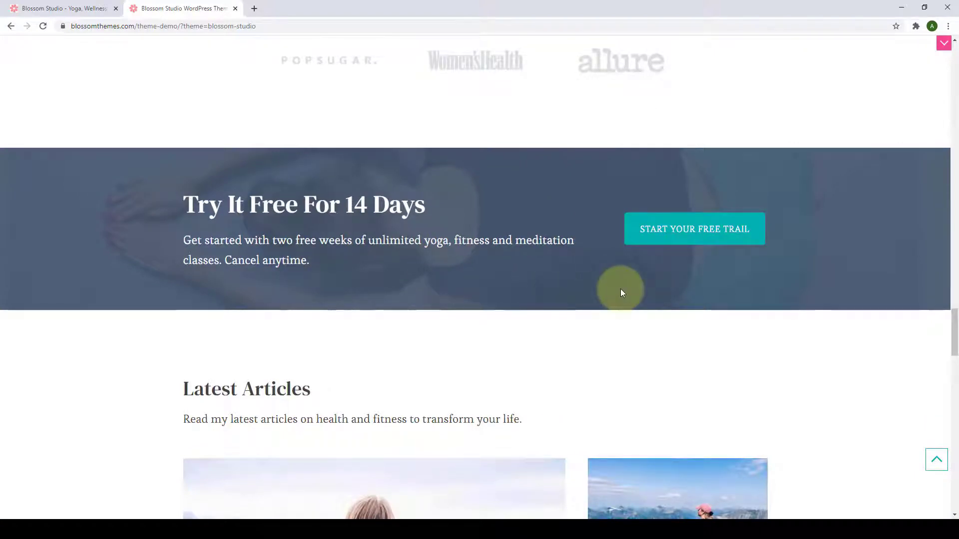
scroll(621, 293, up, 3)
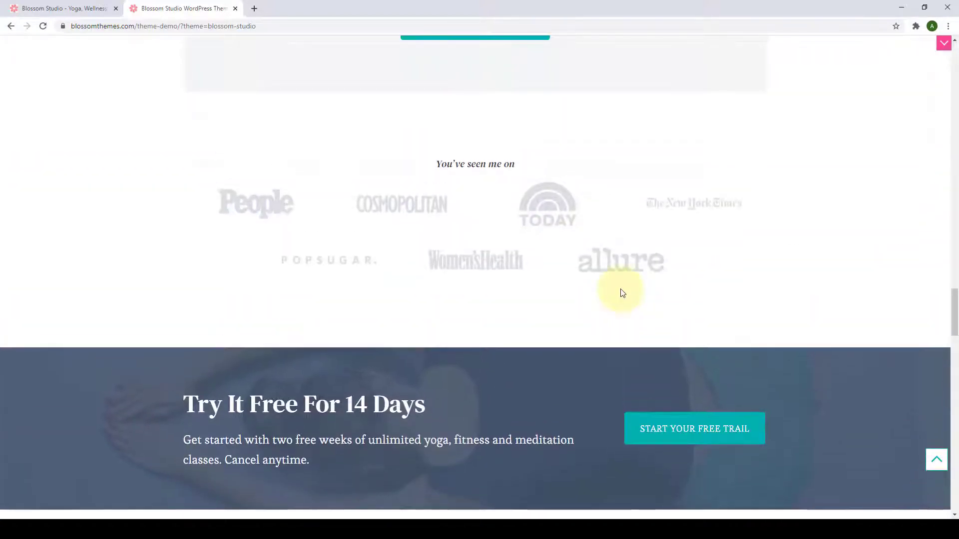
scroll(622, 293, up, 4)
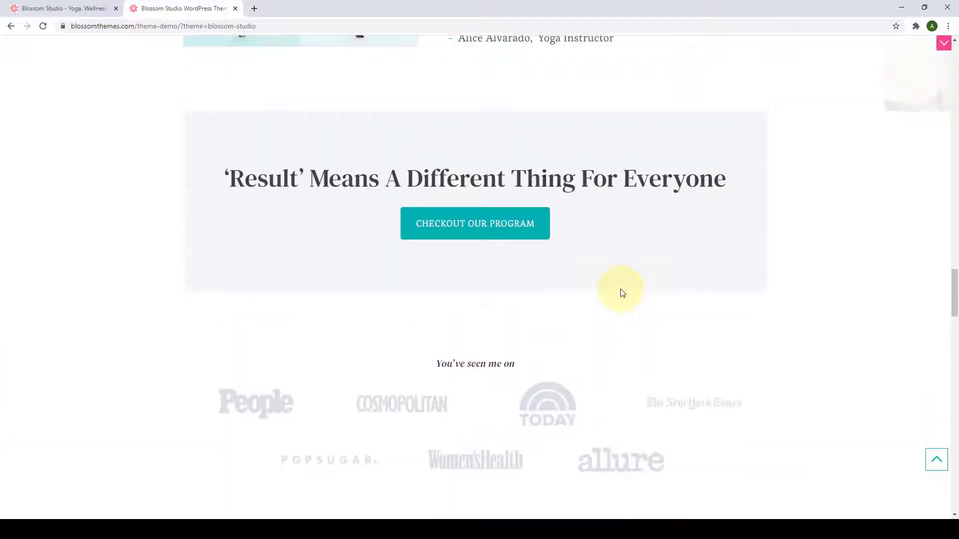
scroll(585, 249, down, 5)
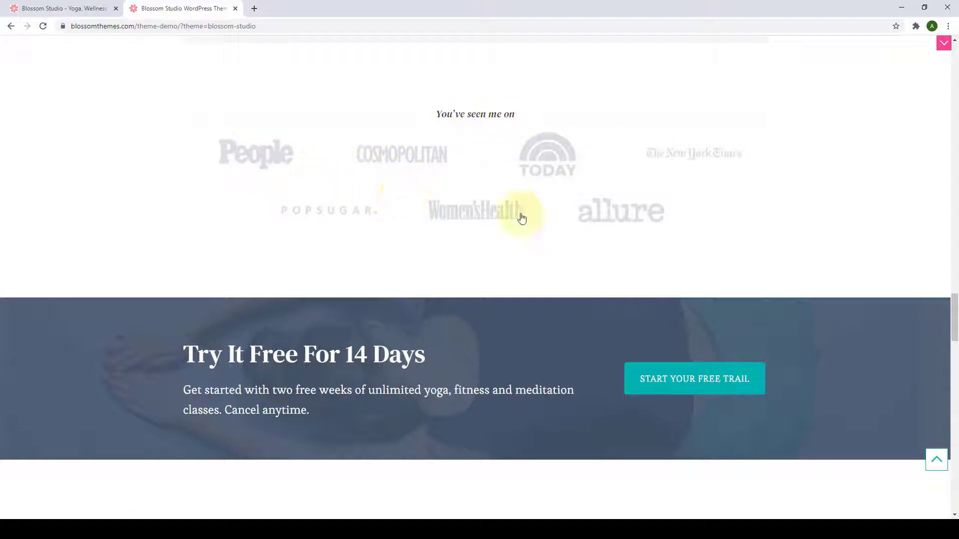
scroll(586, 305, down, 3)
scroll(585, 306, up, 3)
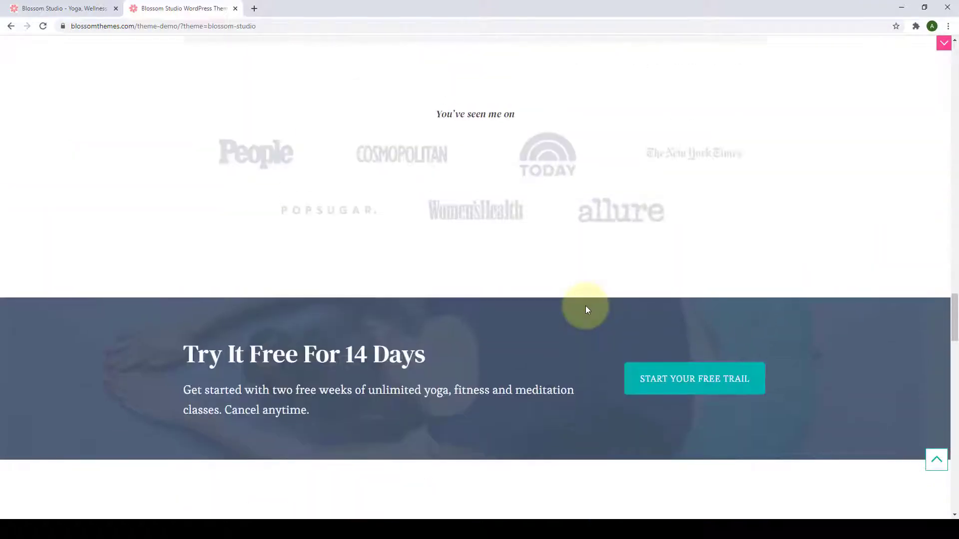
View the posts in the Latest Articles section of the demo homepage.
scroll(587, 311, down, 8)
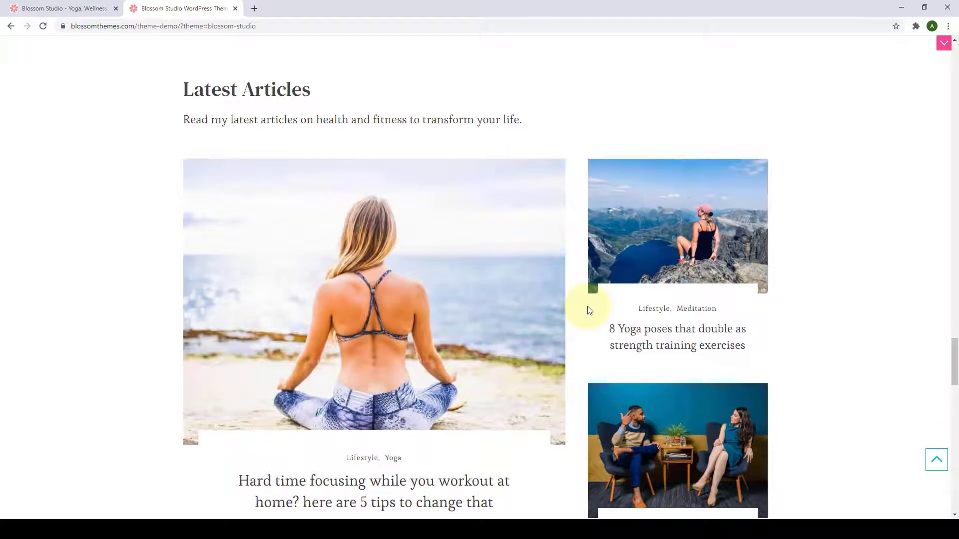
scroll(589, 310, down, 1)
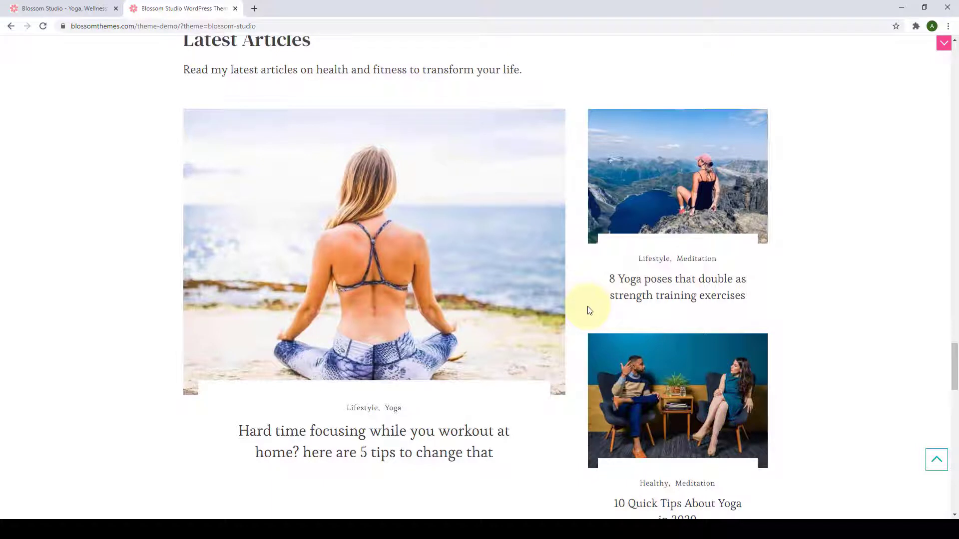
View the remaining Latest Articles posts and the discounted products in the Shop My Recommendations section.
scroll(589, 310, down, 1)
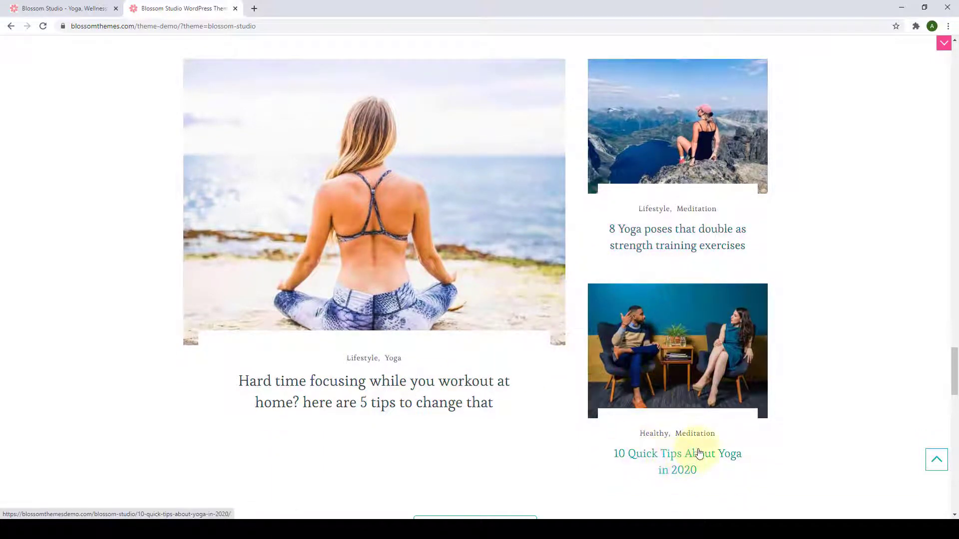
scroll(771, 377, up, 1)
scroll(769, 377, down, 7)
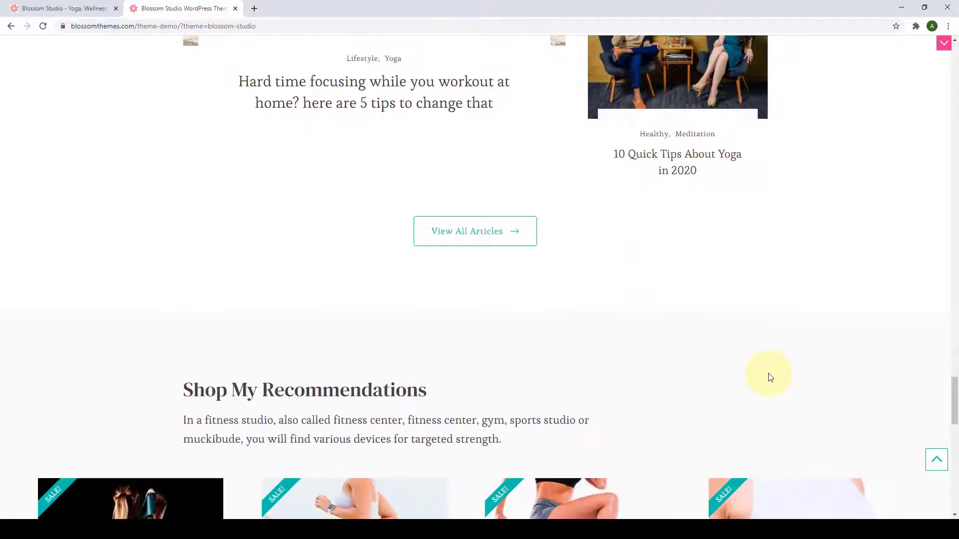
scroll(769, 376, down, 6)
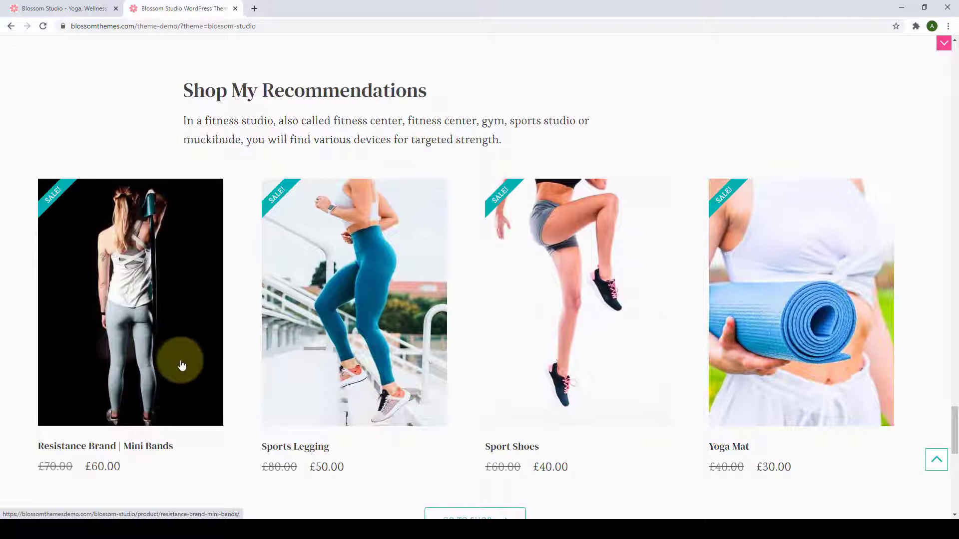
scroll(181, 366, down, 1)
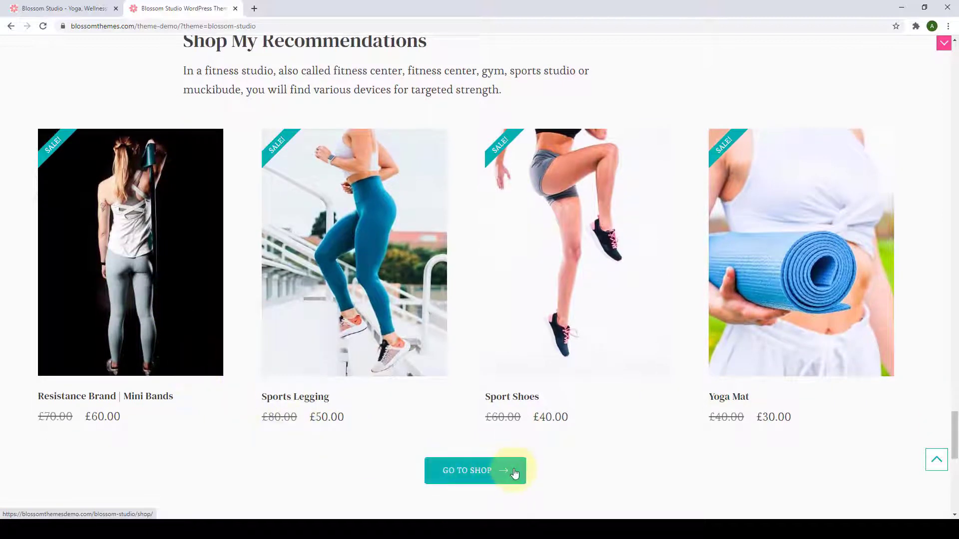
scroll(531, 468, up, 1)
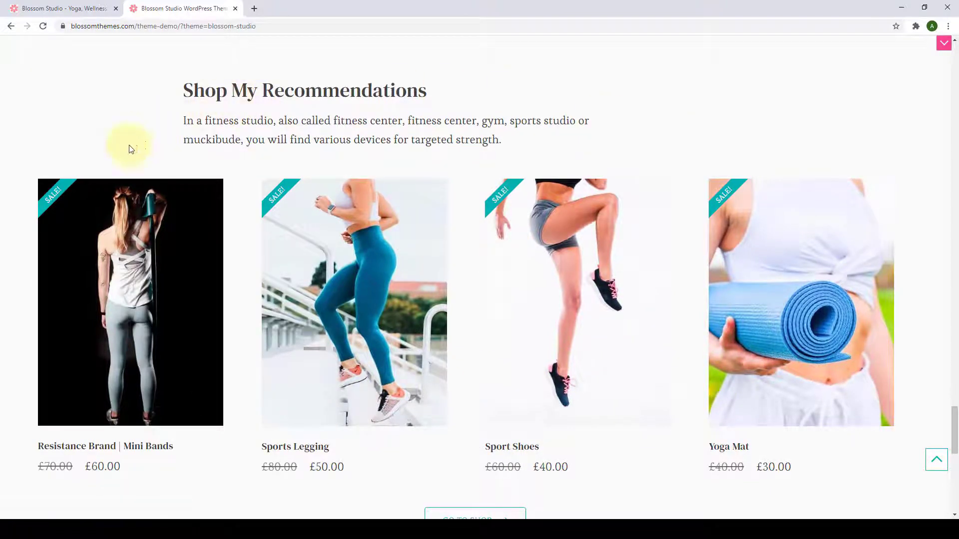
View the Subscribe to Newsletter form, the Follow Me! Instagram feed and the footer of the demo homepage.
scroll(656, 390, down, 10)
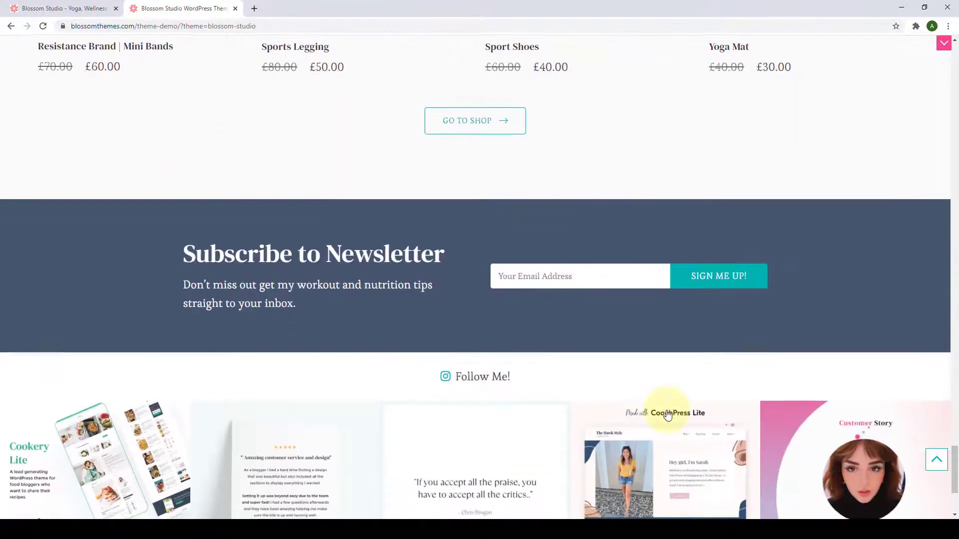
scroll(666, 402, down, 1)
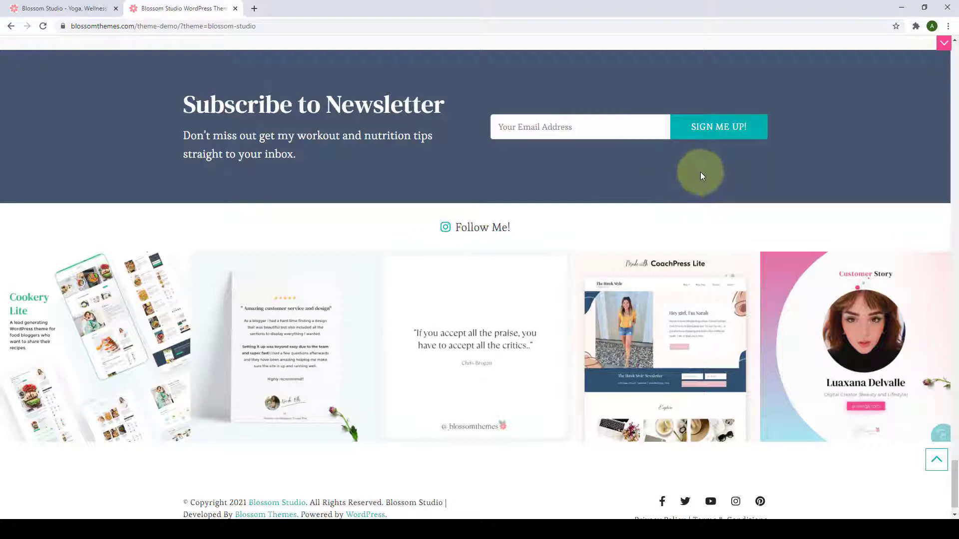
scroll(706, 184, down, 1)
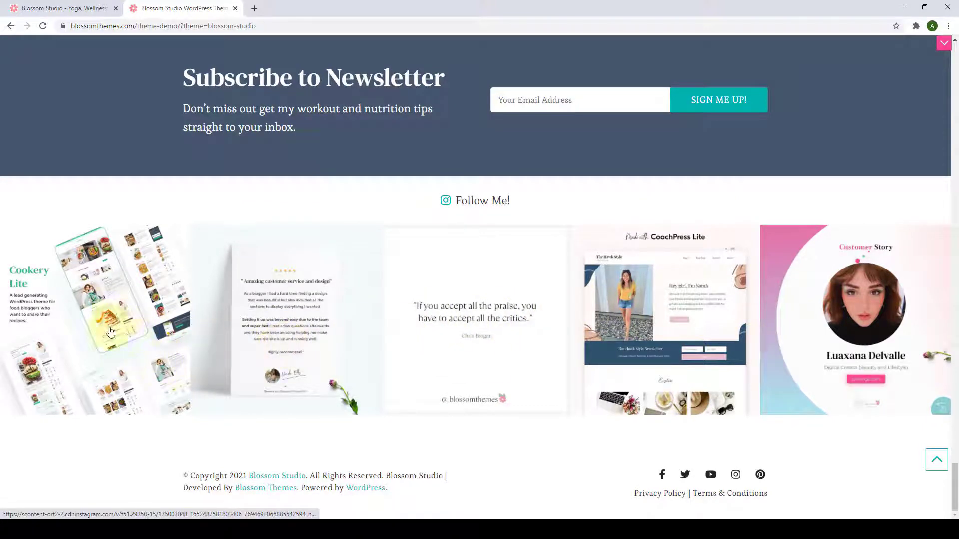
Enlarge the Cookery Lite image in the Instagram feed, browse forward through the gallery images and close the viewer.
click(142, 330)
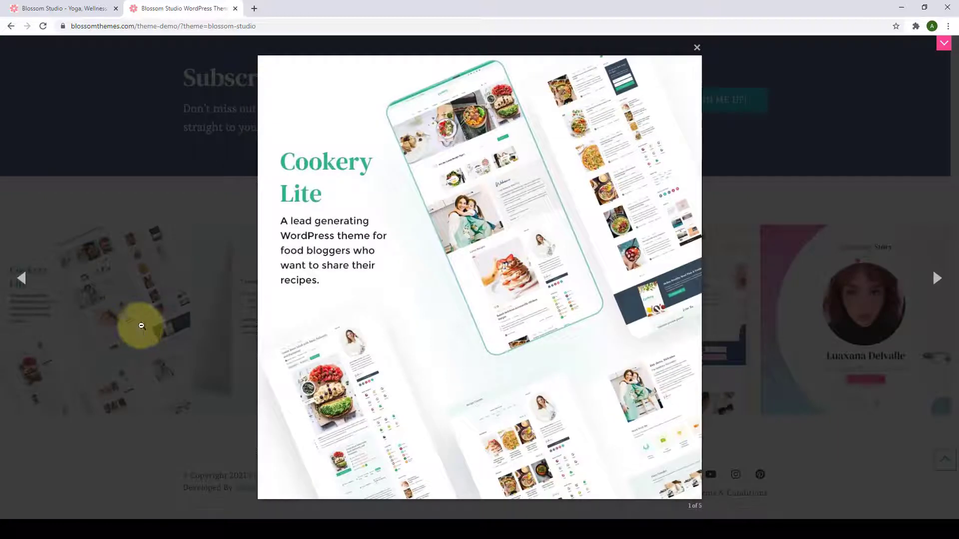
click(936, 280)
click(936, 280)
click(936, 282)
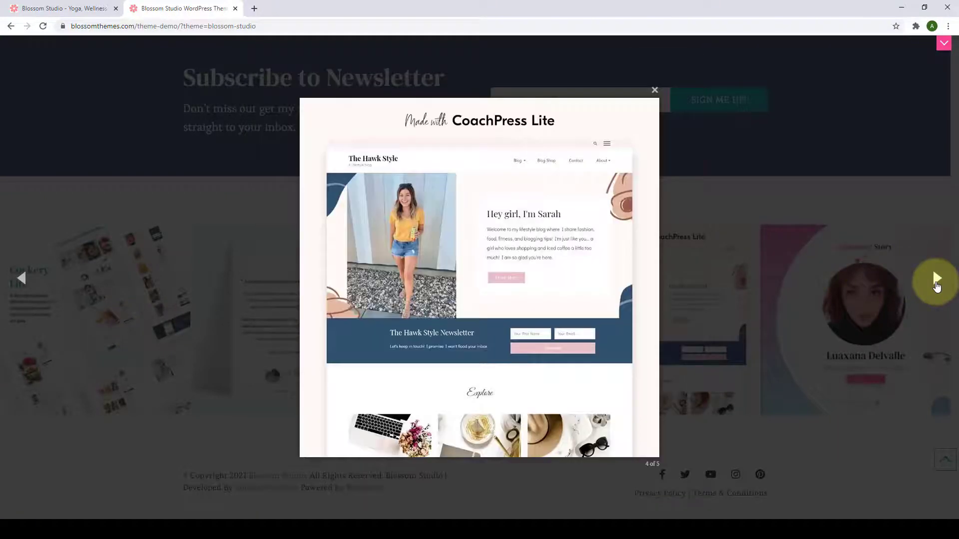
click(936, 282)
click(696, 48)
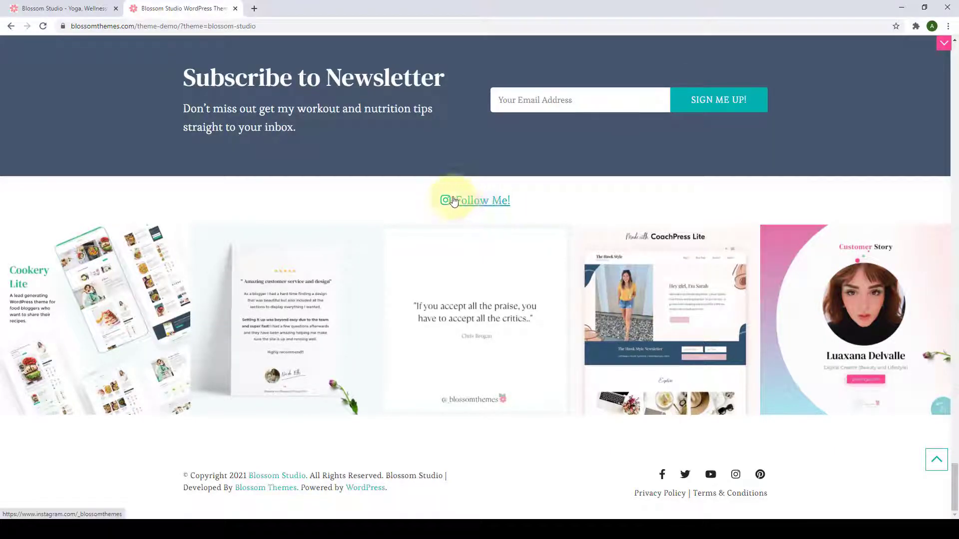
Visit the Instagram profile linked from Follow Me! and close it to return to the theme demo.
click(505, 206)
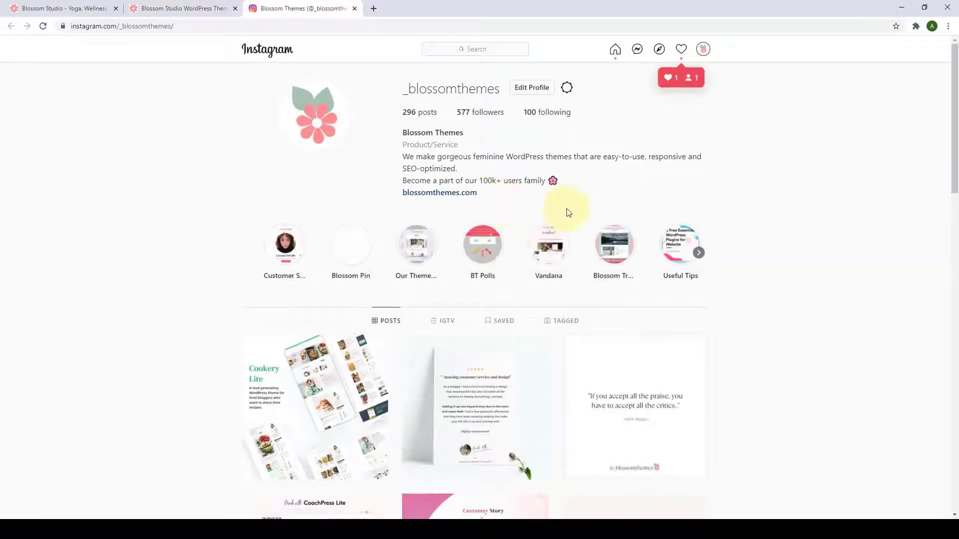
click(354, 8)
Highlight the copyright notice in the demo homepage footer and clear the selection.
drag(391, 490, 201, 490)
click(175, 478)
triple_click(190, 476)
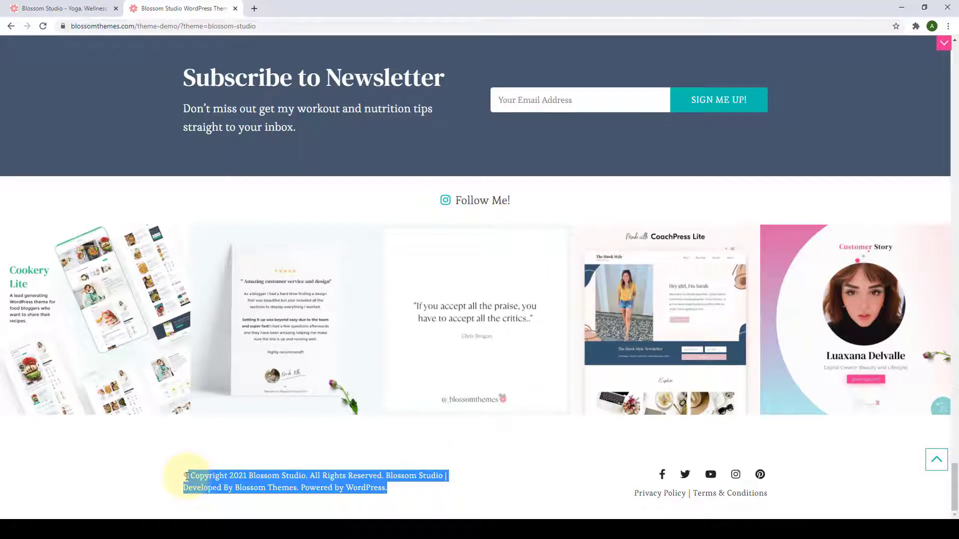
click(183, 477)
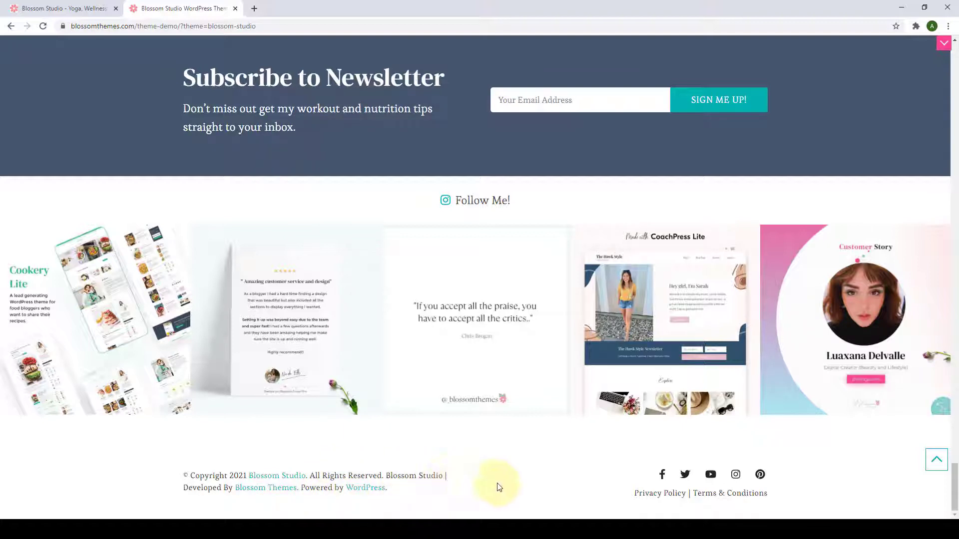
Return to the top of the homepage, look over the products on the Shop page and go back to the homepage.
click(936, 459)
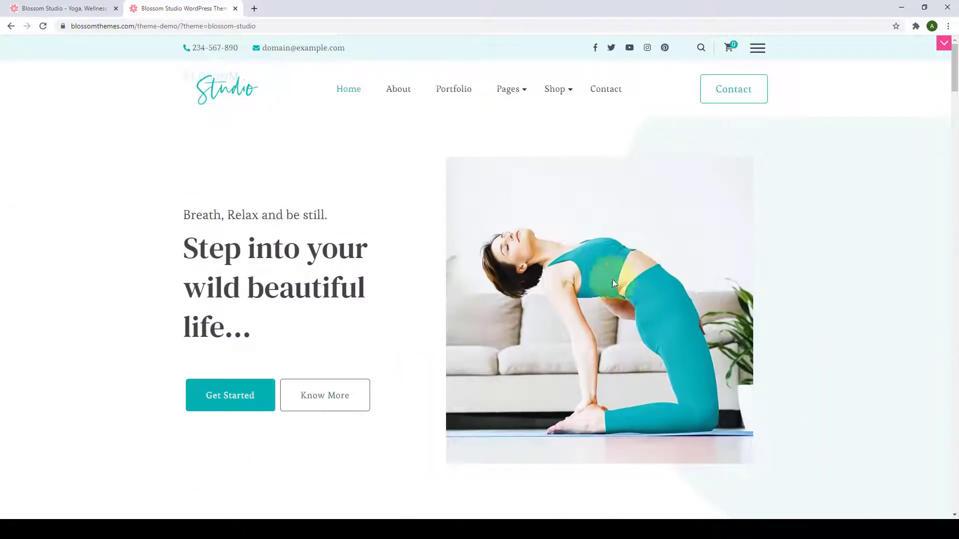
mouse_move(556, 95)
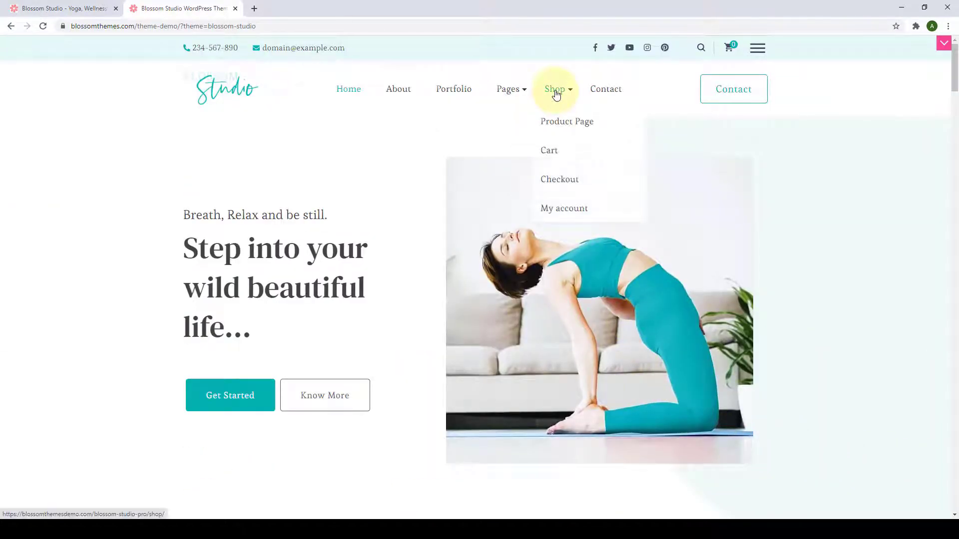
click(556, 95)
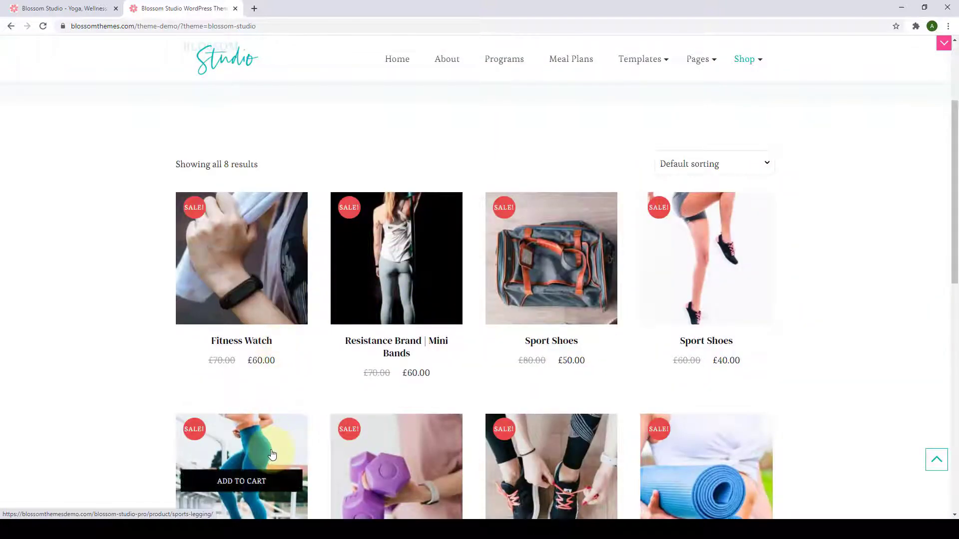
scroll(344, 465, down, 2)
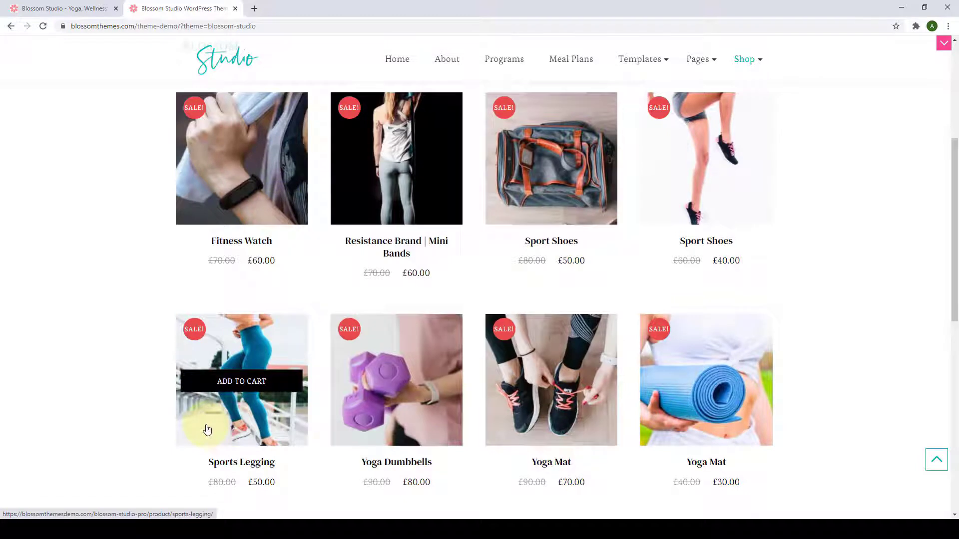
scroll(629, 360, up, 1)
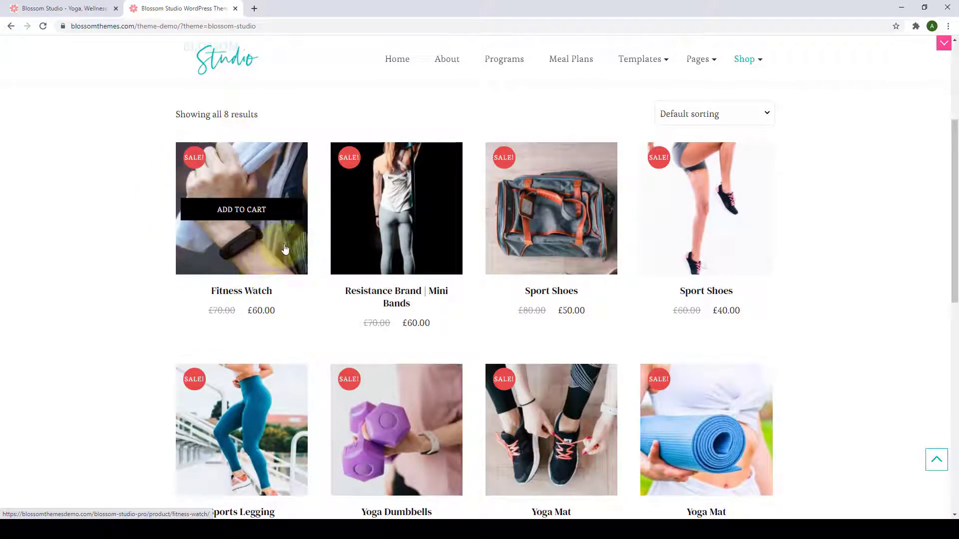
click(11, 26)
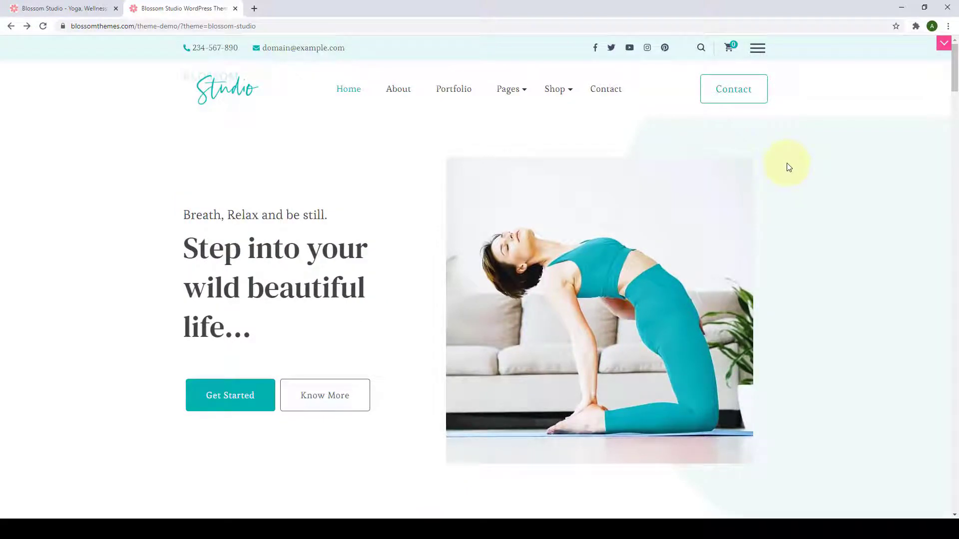
Open the article "Hard time focusing while you workout at home? here are 5 tips to change that" from Latest Articles.
scroll(787, 166, down, 20)
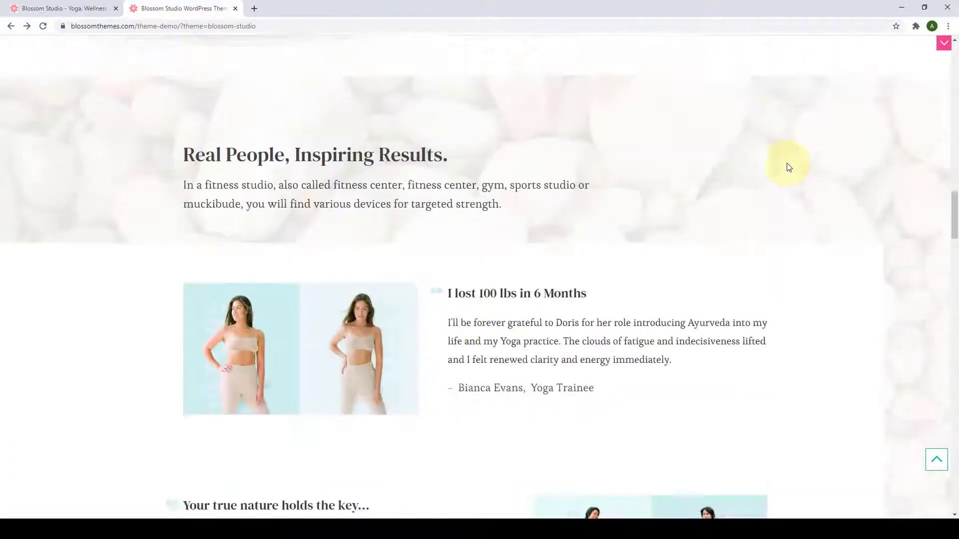
scroll(787, 167, down, 20)
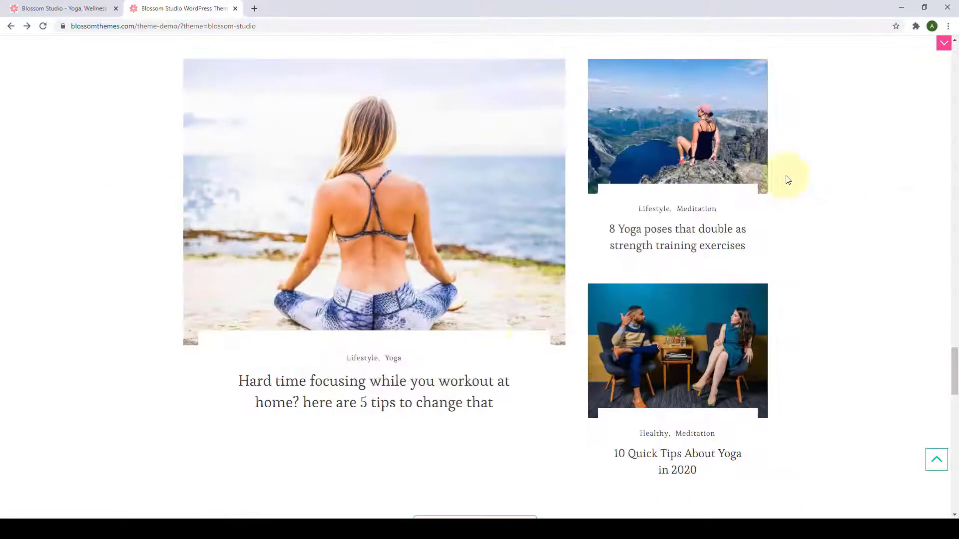
click(431, 392)
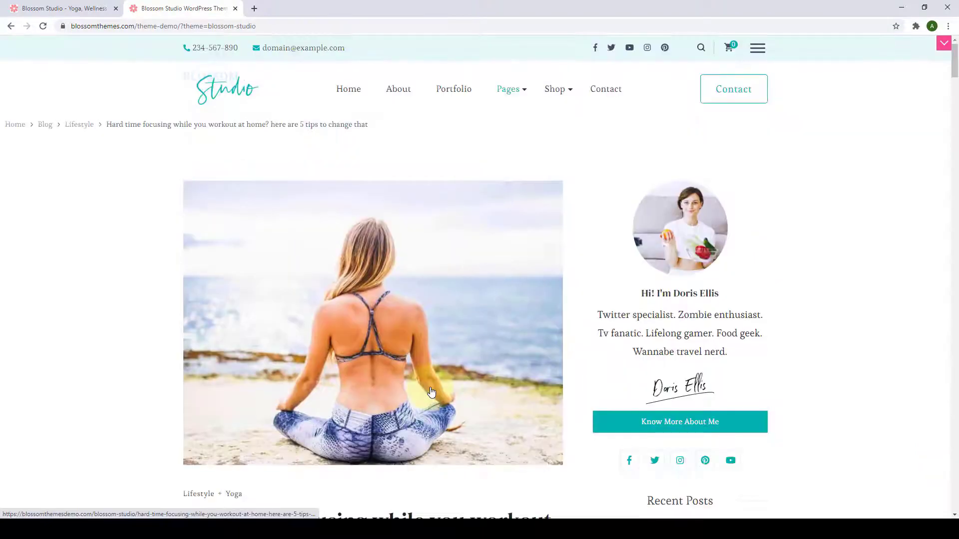
Examine the article's featured image, title and introduction along with the sidebar's author profile, Recent Posts and Categories.
scroll(519, 346, down, 4)
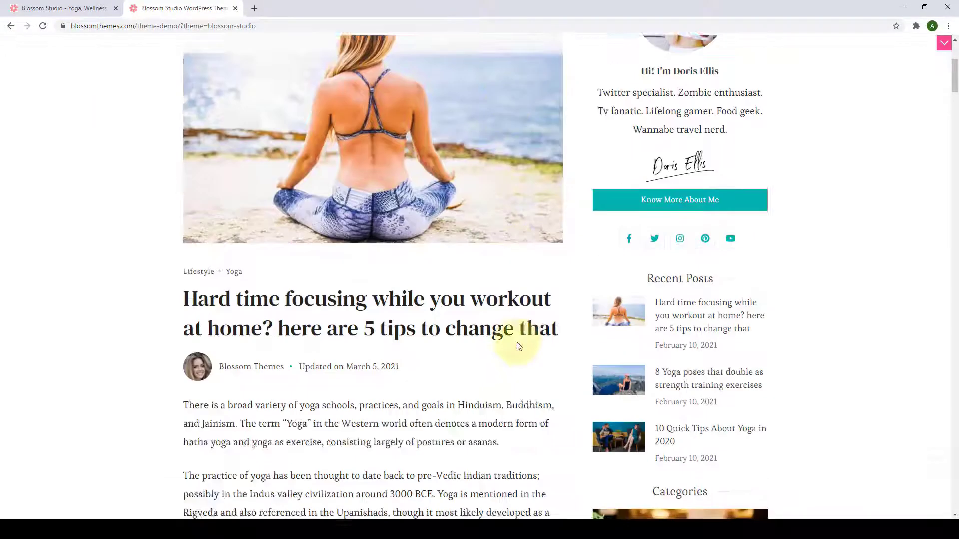
scroll(519, 346, down, 5)
scroll(520, 396, up, 9)
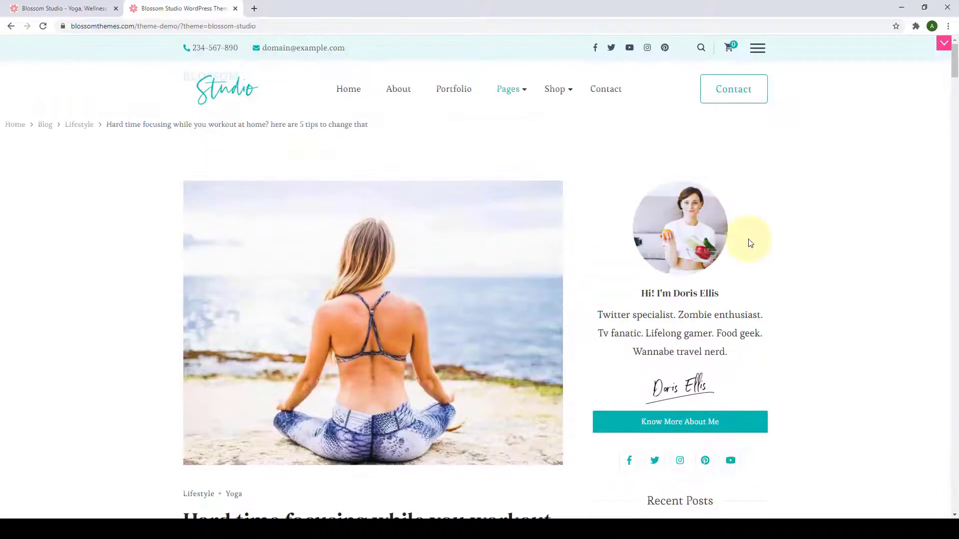
scroll(756, 324, down, 13)
scroll(763, 358, up, 5)
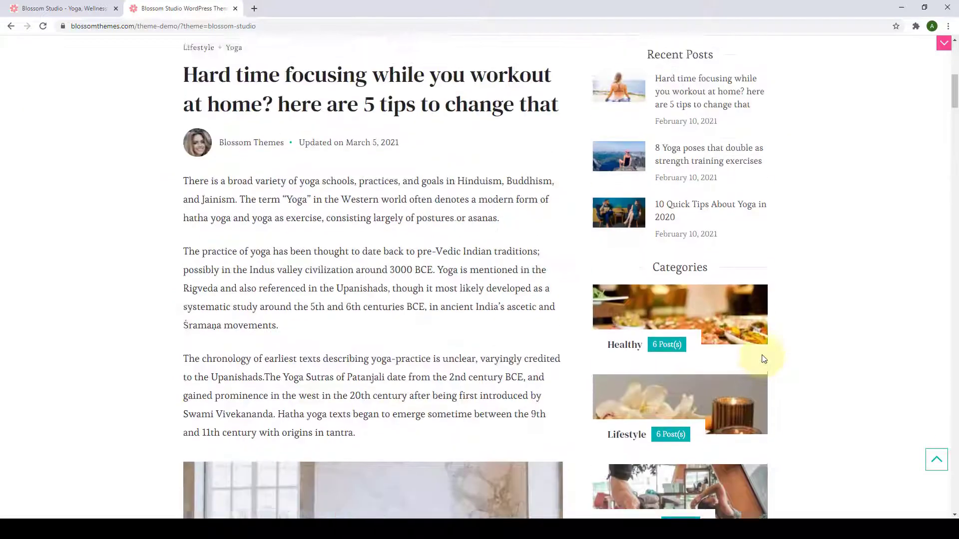
scroll(763, 358, up, 8)
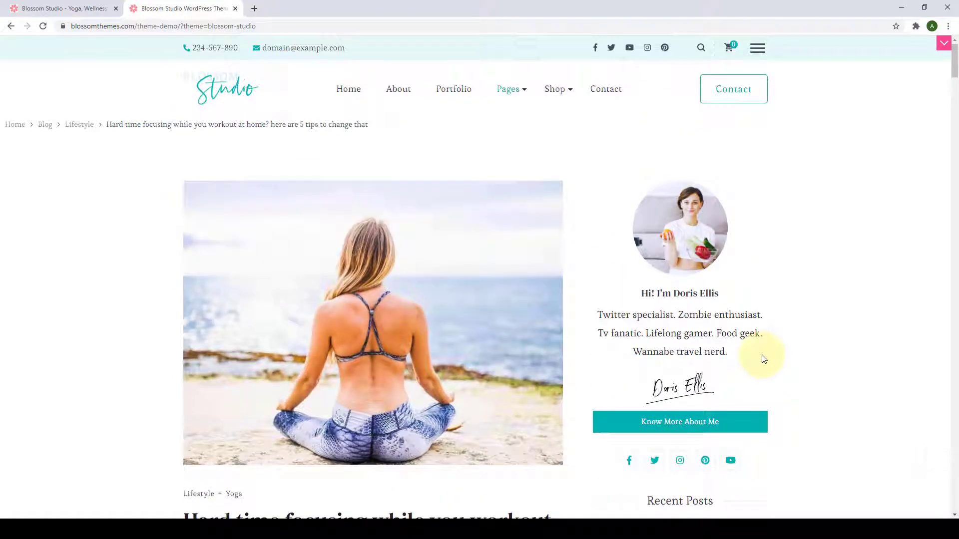
scroll(464, 482, down, 4)
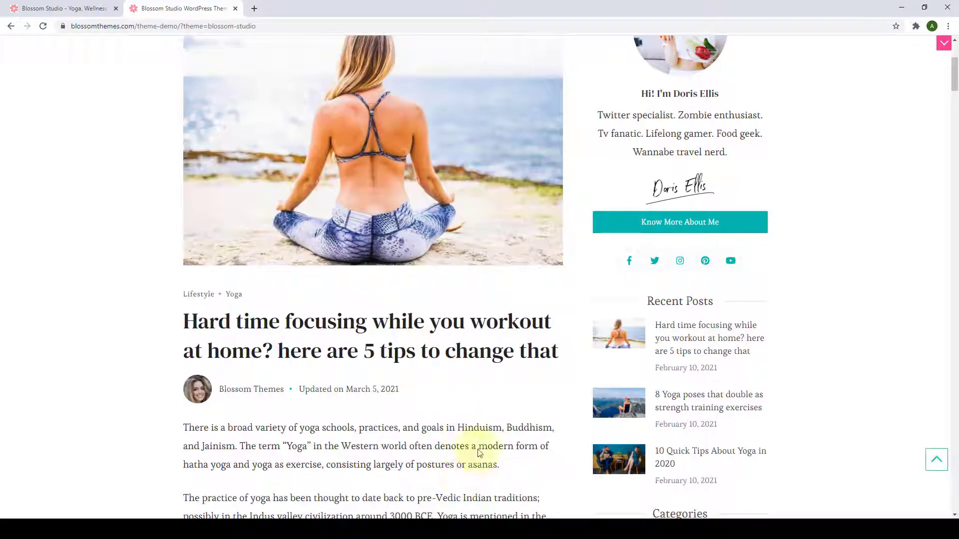
scroll(489, 404, up, 1)
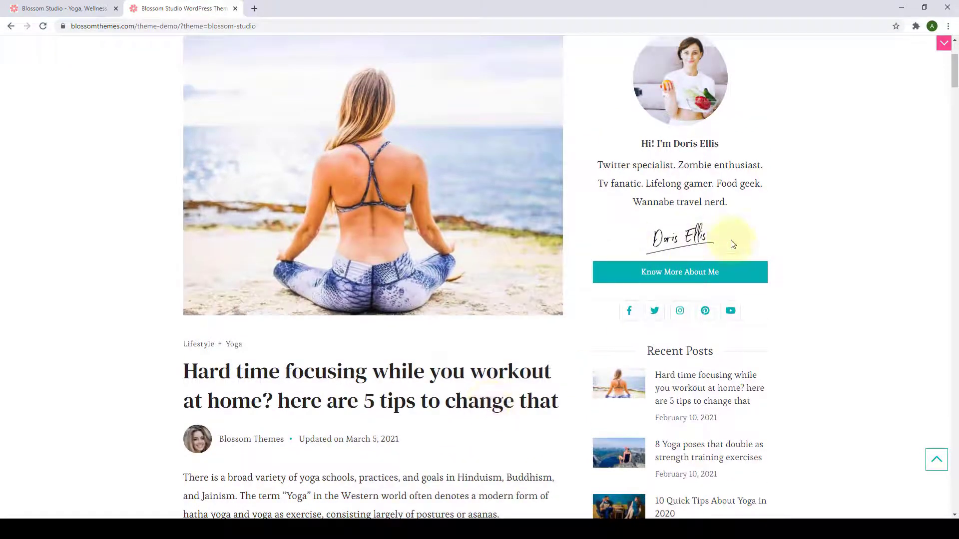
Examine the article's body down through its quotes, heading styles and lists to the About the Author box and previous post link.
scroll(533, 342, down, 14)
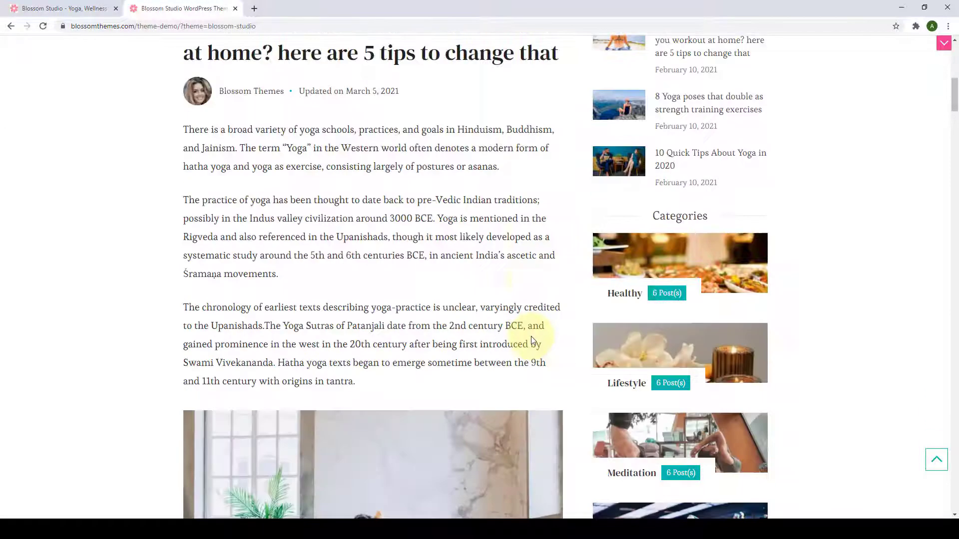
scroll(534, 346, down, 13)
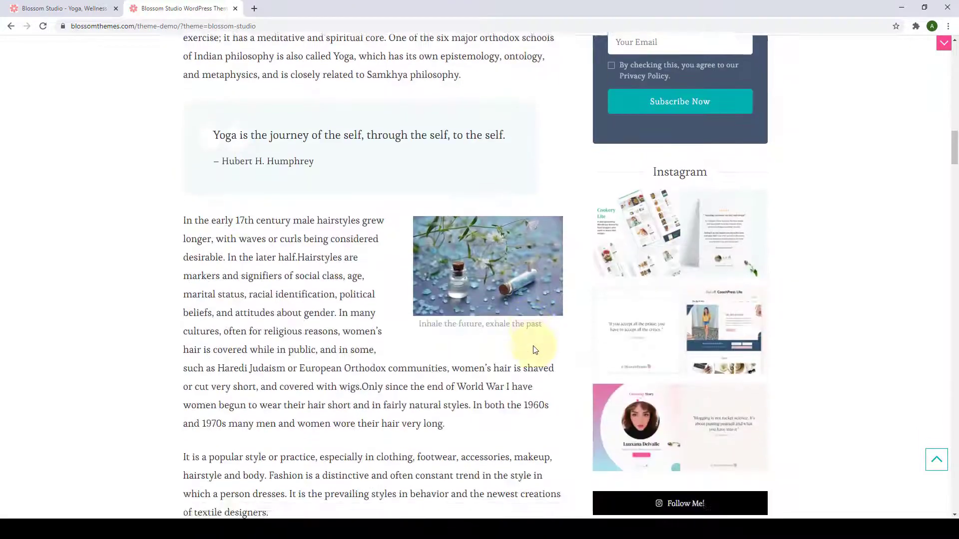
scroll(534, 350, down, 13)
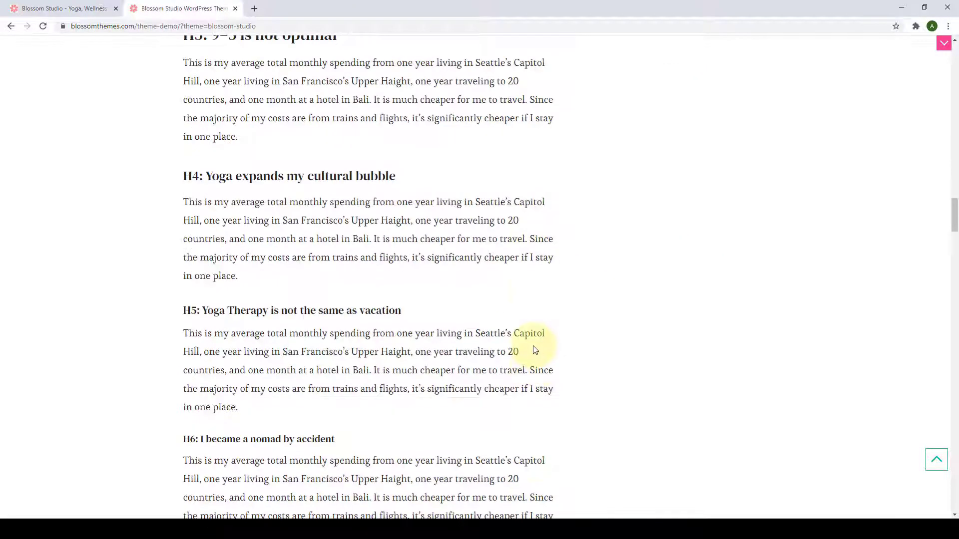
scroll(534, 350, down, 14)
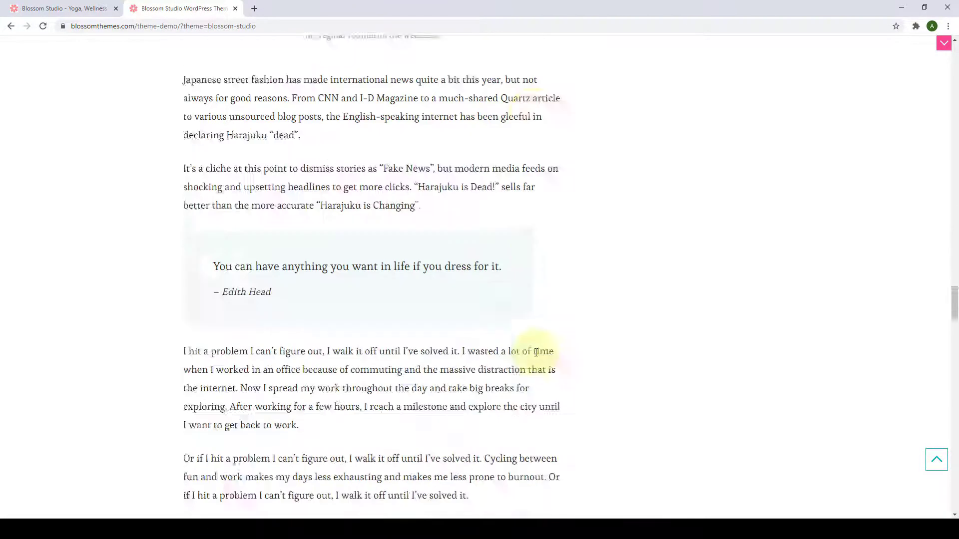
scroll(538, 361, down, 12)
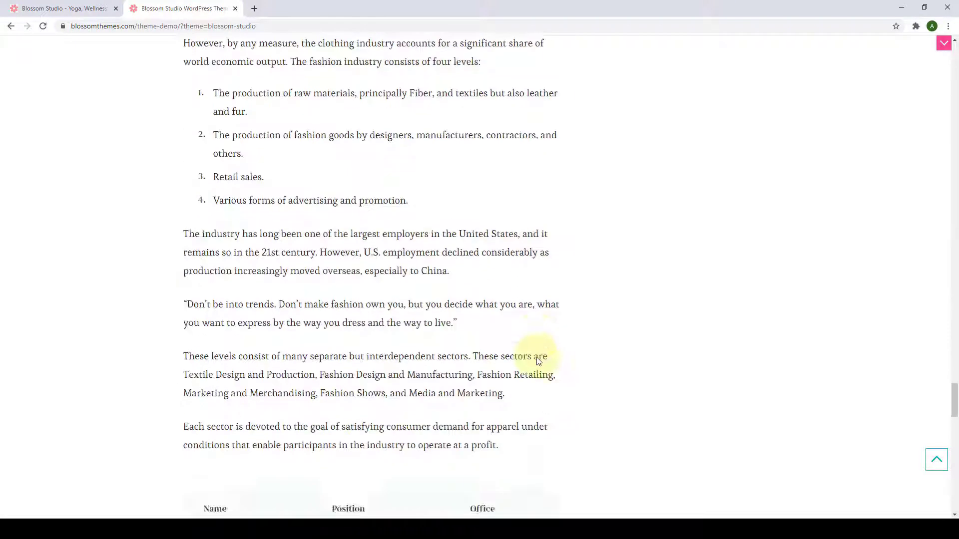
scroll(537, 360, up, 3)
scroll(649, 425, down, 1)
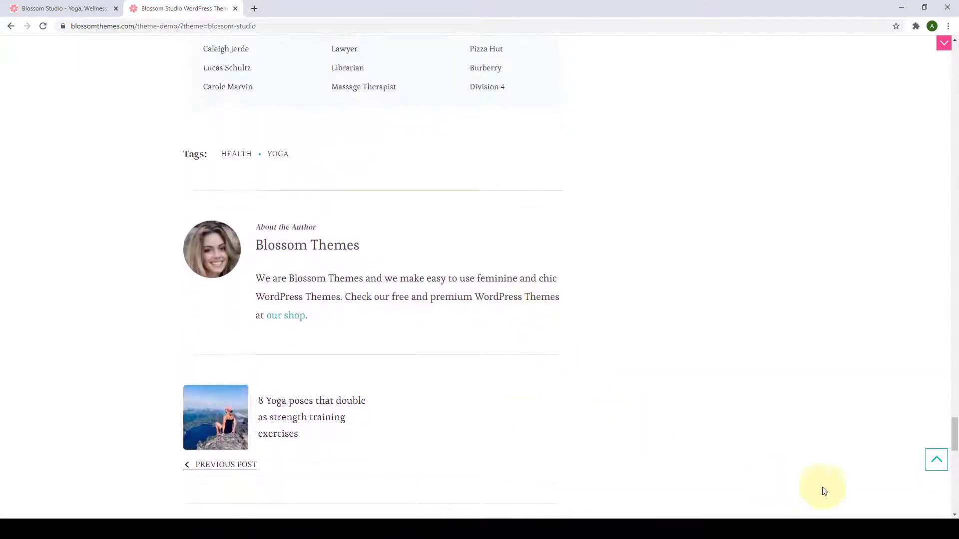
Return to the top of the article and examine the sidebar's author profile with its bio, signature and social links.
click(937, 462)
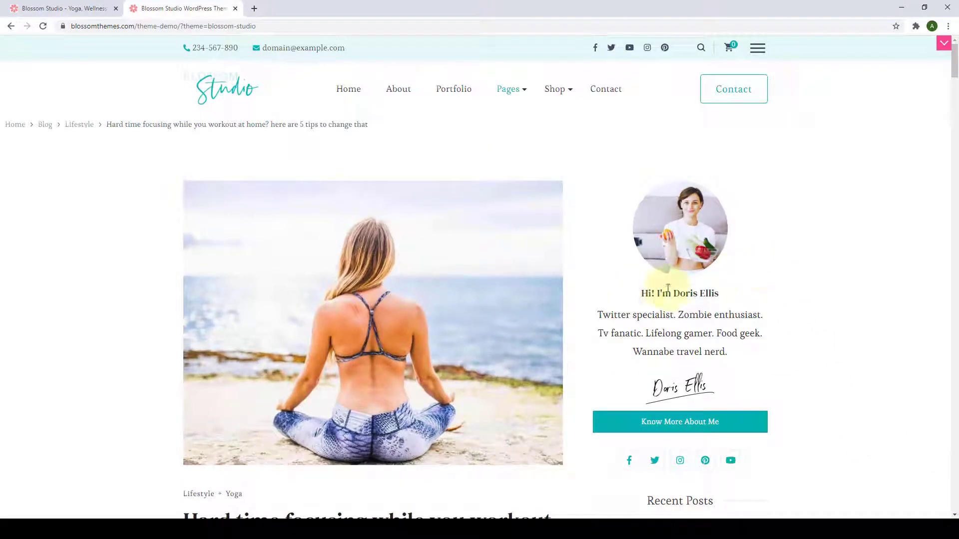
scroll(772, 290, down, 1)
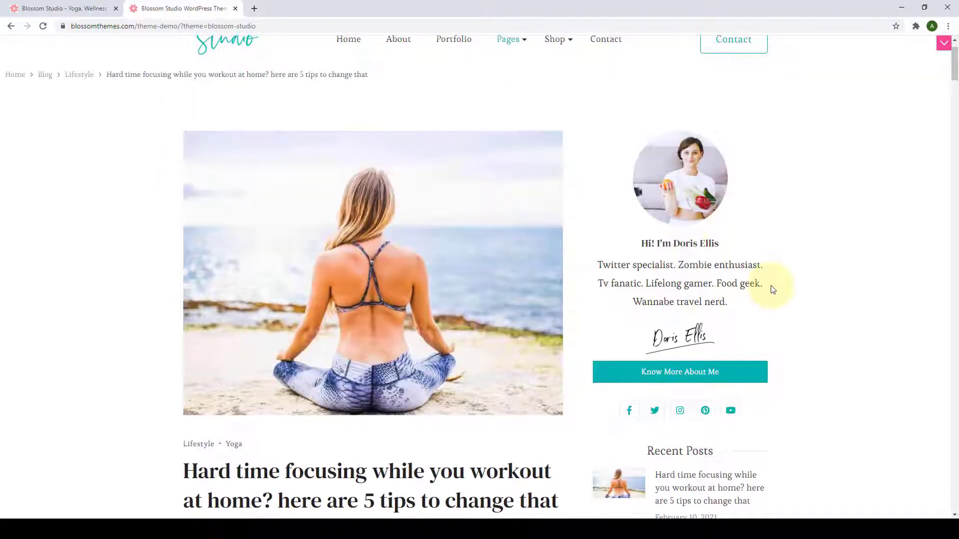
triple_click(595, 264)
click(781, 331)
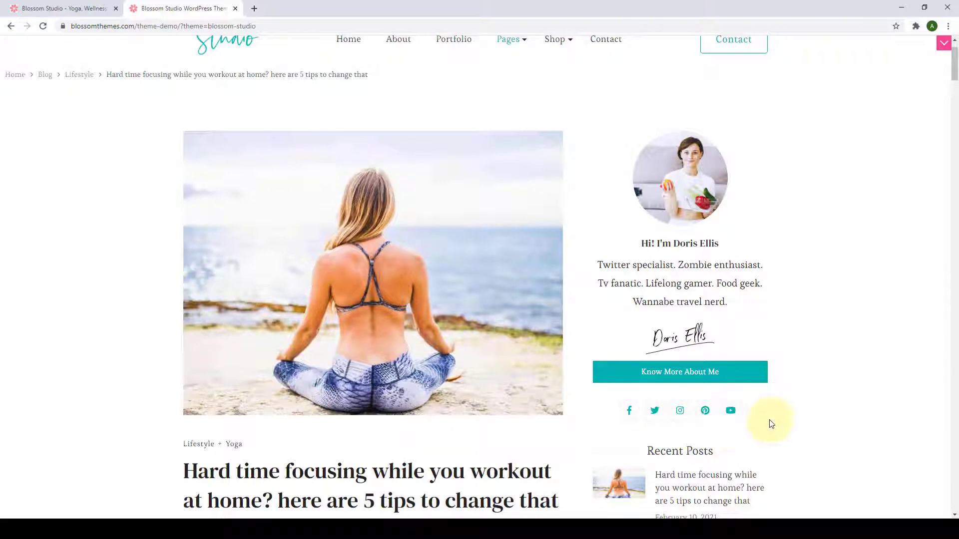
scroll(772, 422, up, 1)
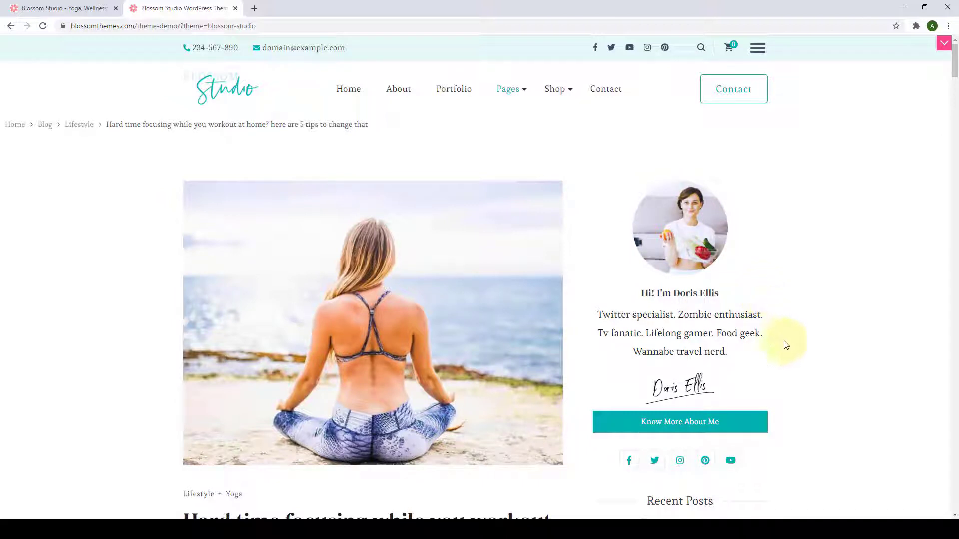
scroll(785, 366, down, 1)
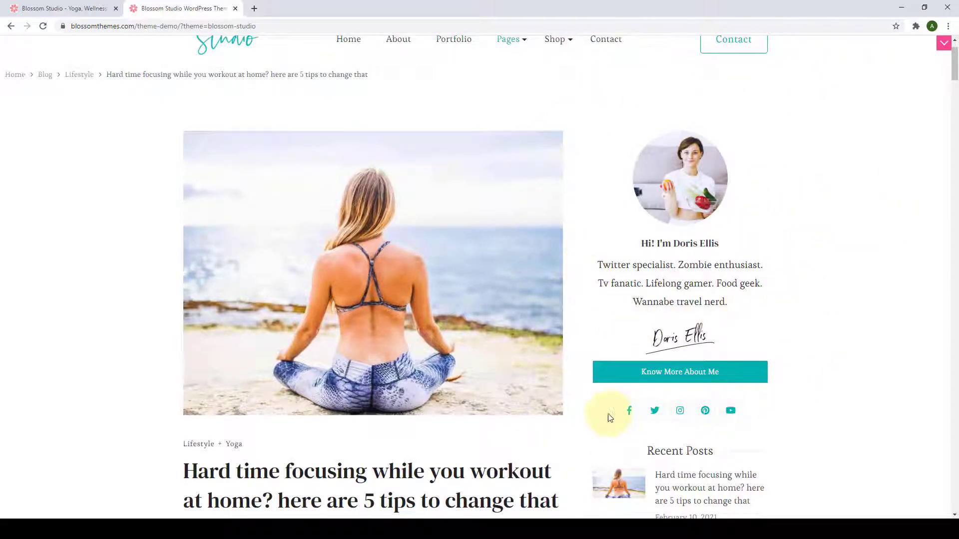
Examine the sidebar's Recent Posts, Categories, Newsletter and Instagram sections, and return to the top of the article.
scroll(599, 422, down, 4)
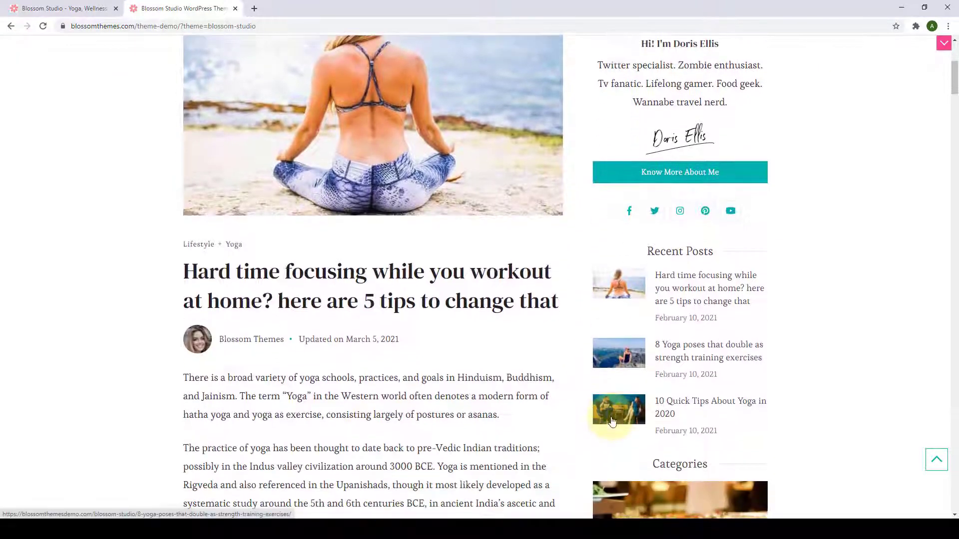
scroll(725, 212, down, 4)
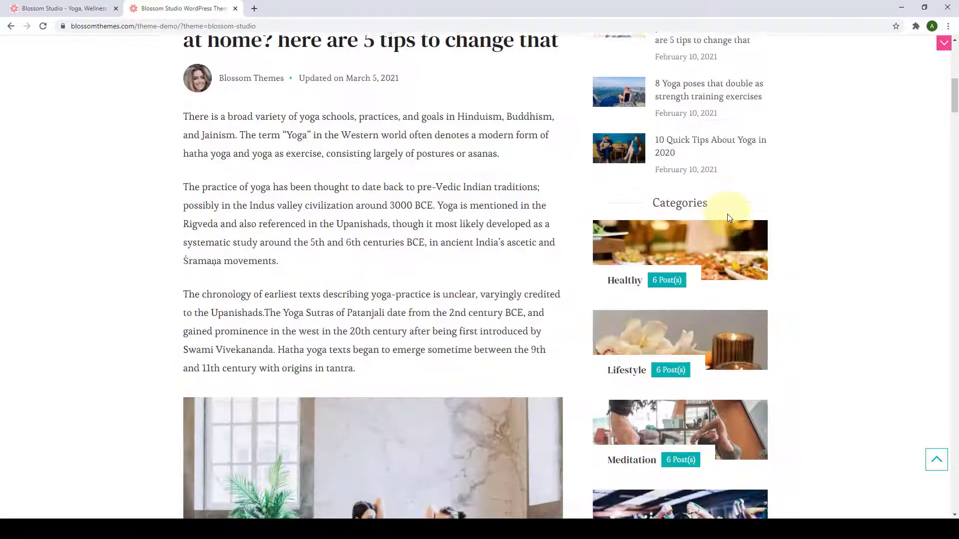
scroll(727, 214, down, 2)
scroll(699, 170, down, 7)
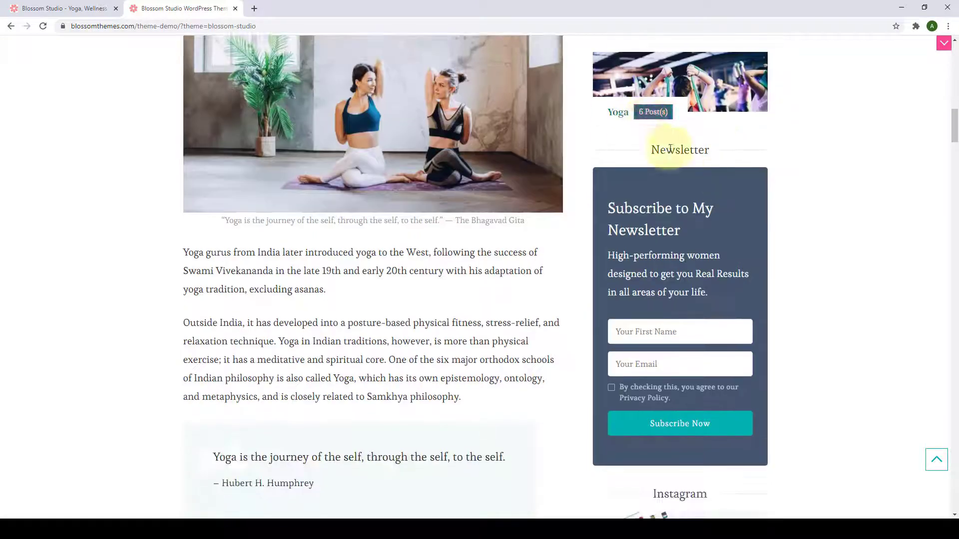
scroll(727, 159, down, 7)
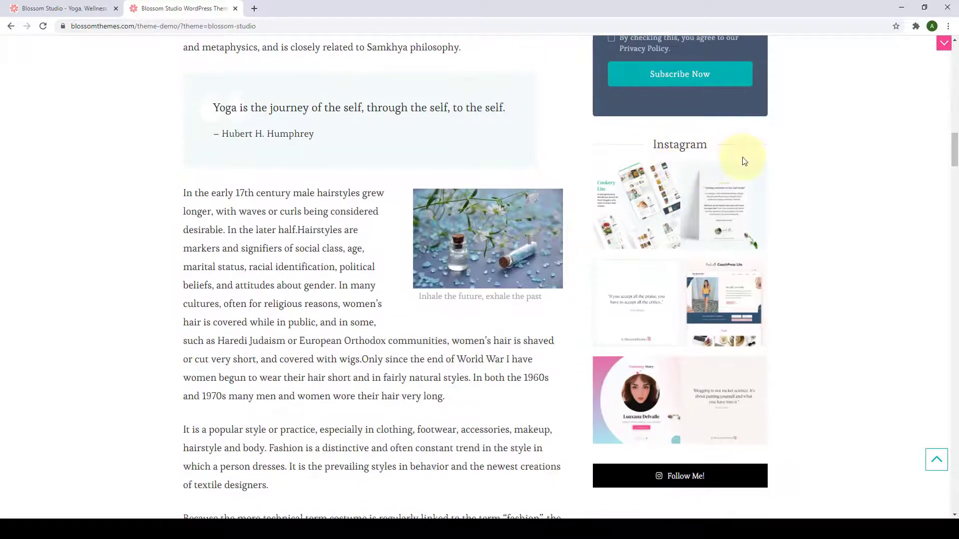
scroll(794, 314, down, 2)
scroll(815, 314, up, 13)
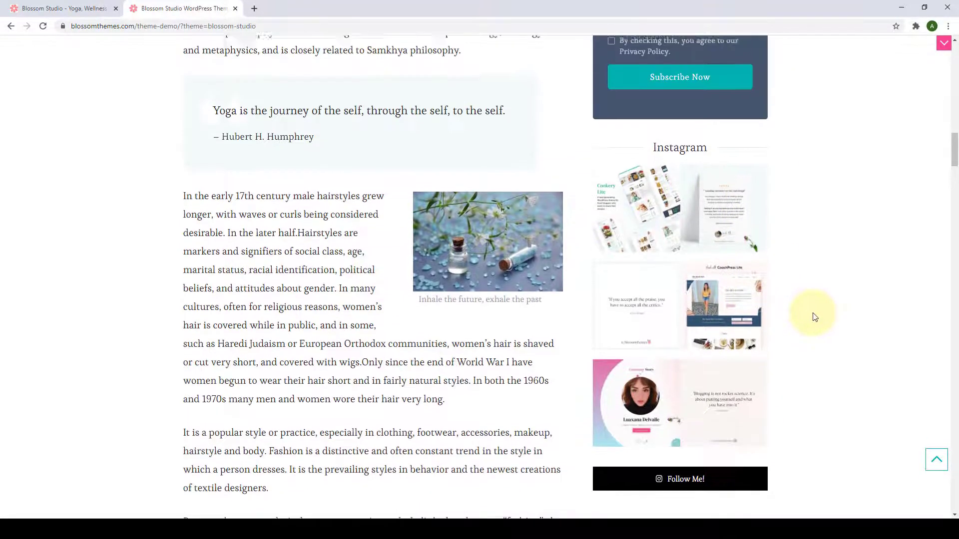
scroll(816, 317, up, 15)
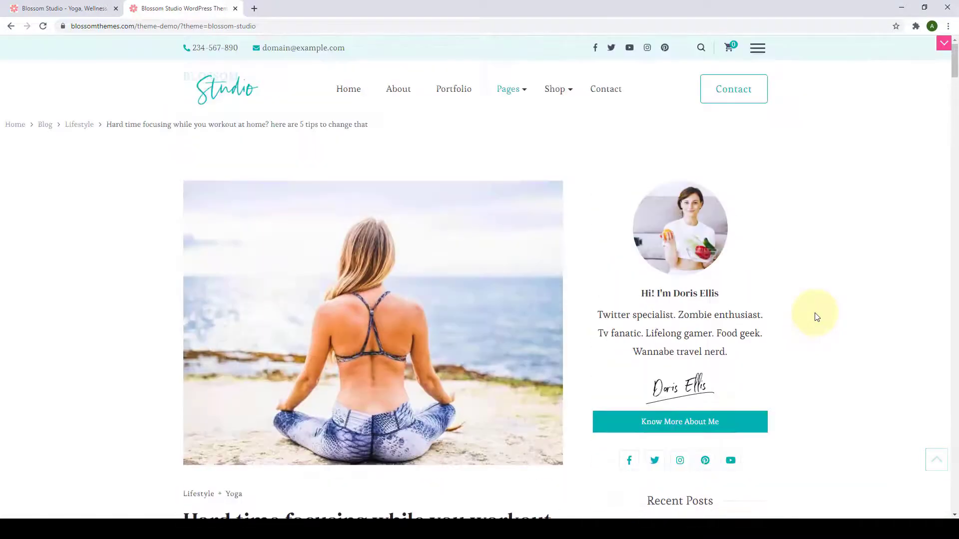
Go back to the top of the demo homepage and switch to the Blossom Studio theme's product page.
click(11, 27)
click(936, 459)
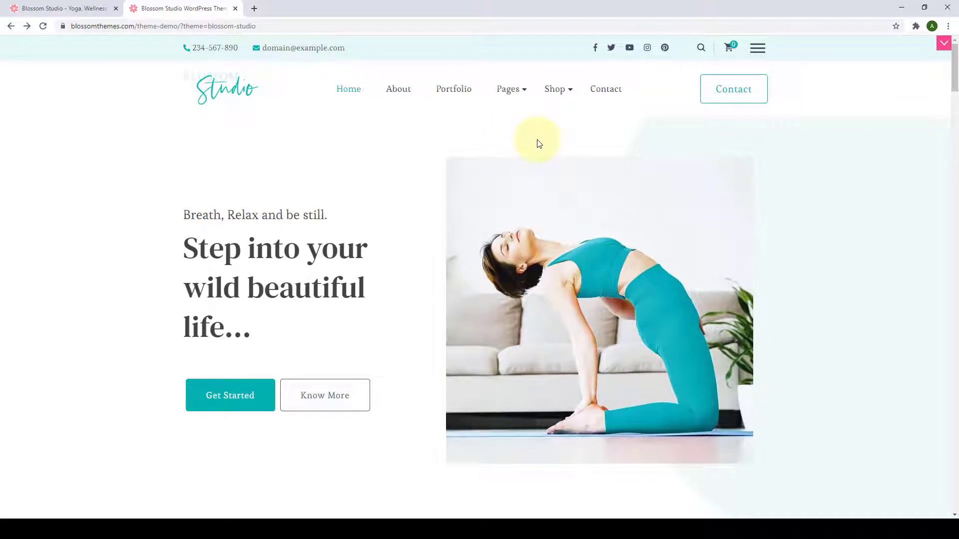
click(75, 7)
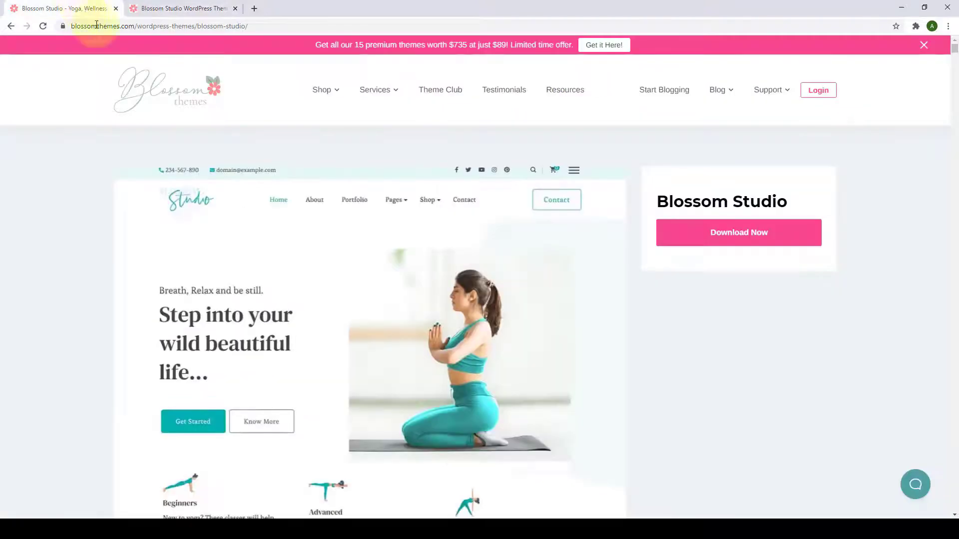
Compare the free and pro features in the Free Vs Pro table, down to the theme's introduction.
scroll(675, 285, down, 7)
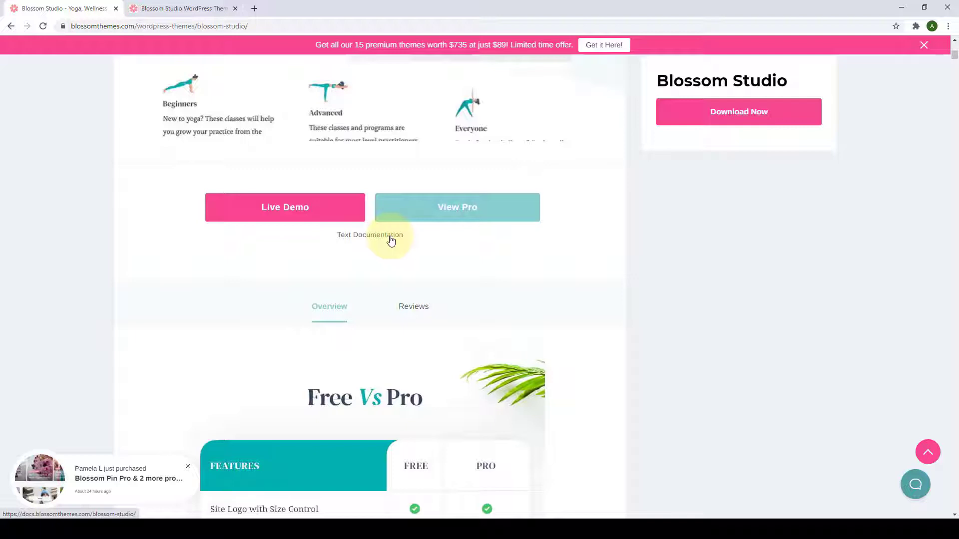
scroll(391, 242, down, 5)
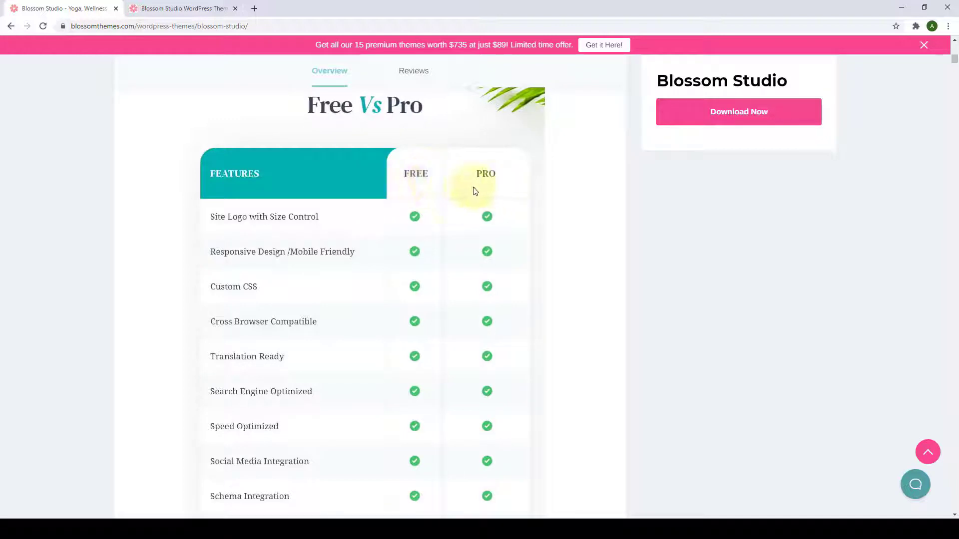
scroll(503, 308, down, 13)
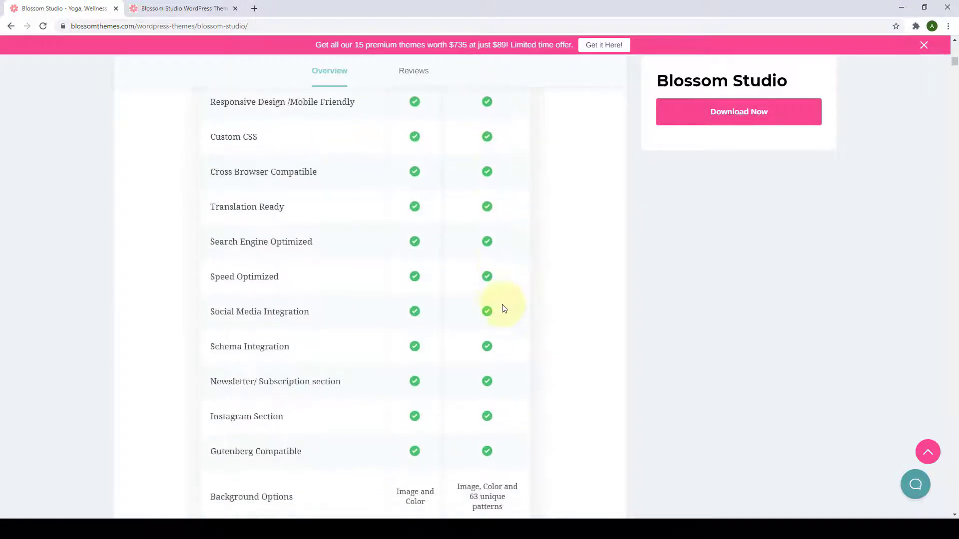
scroll(504, 308, down, 12)
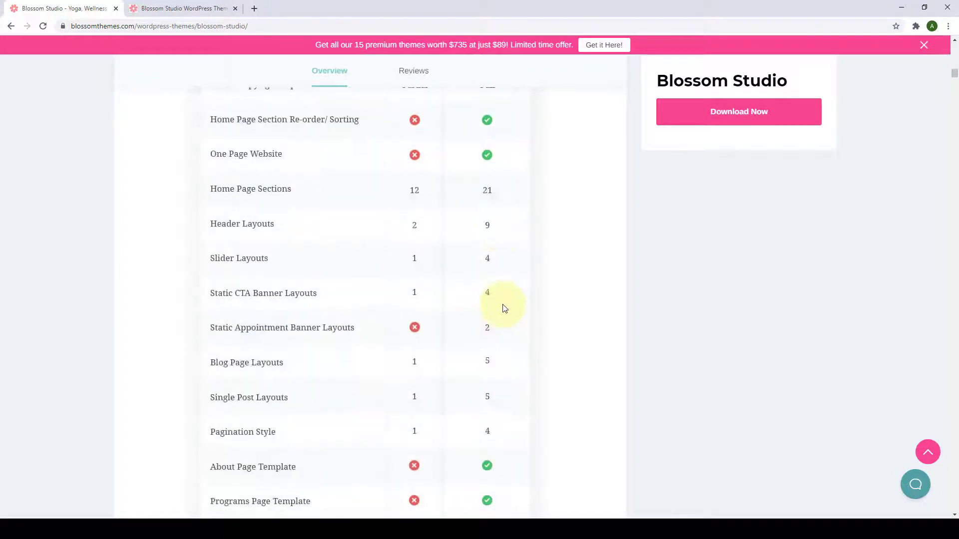
scroll(503, 308, down, 13)
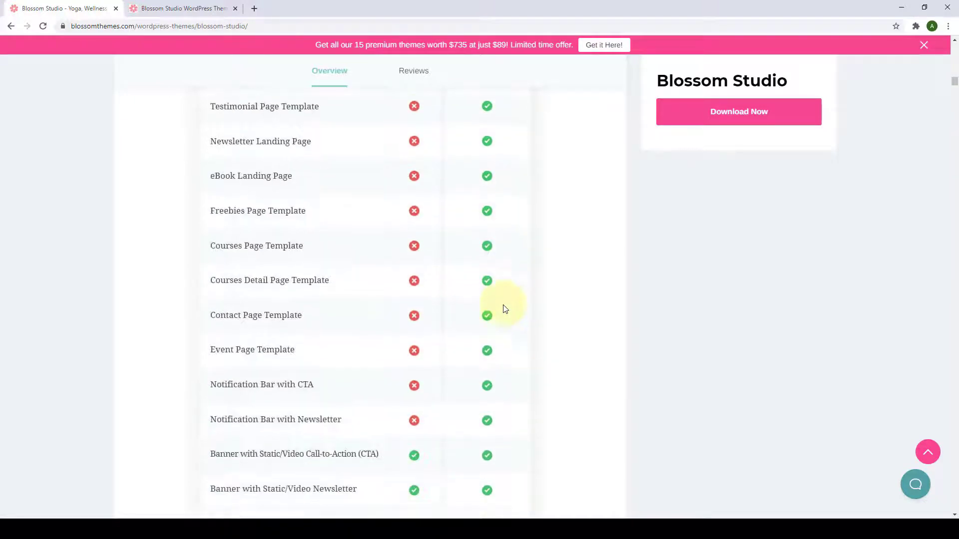
scroll(503, 308, down, 13)
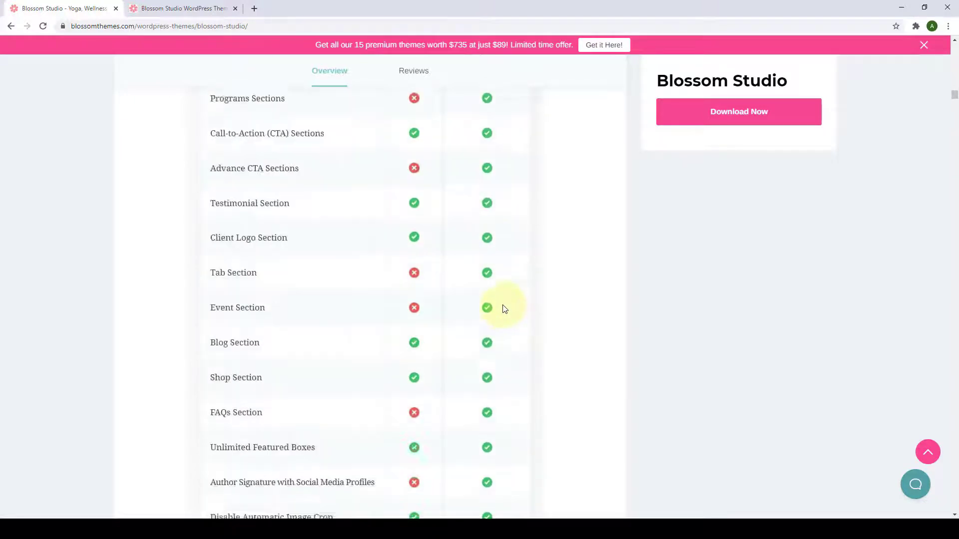
scroll(503, 307, down, 8)
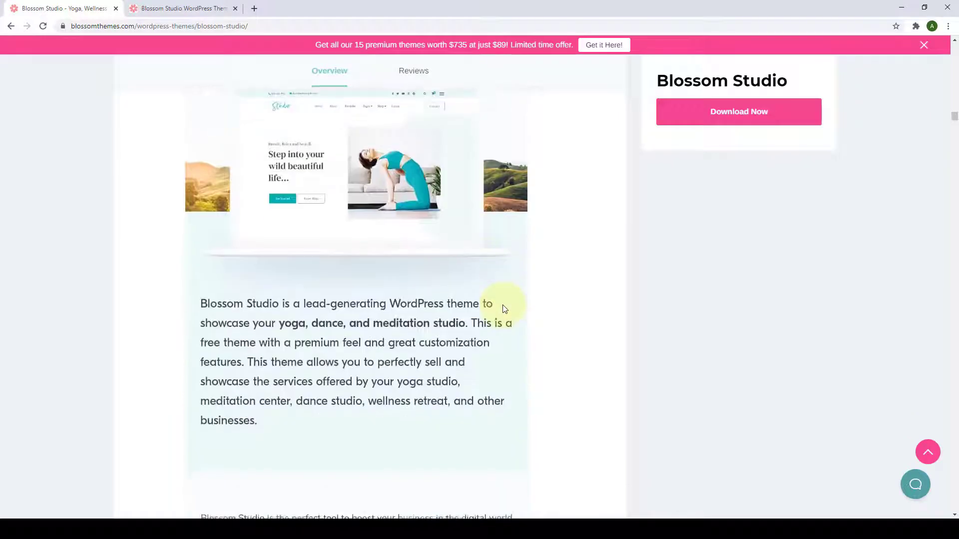
Examine the theme's pre-made layouts, header layouts and customizable banner options, including the call-to-action banner and the slider.
scroll(502, 307, down, 10)
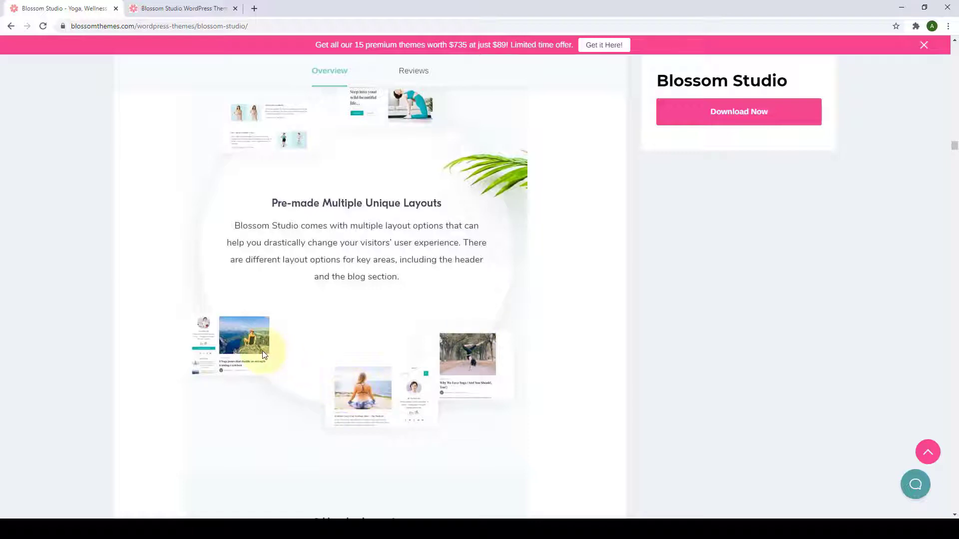
scroll(419, 398, down, 7)
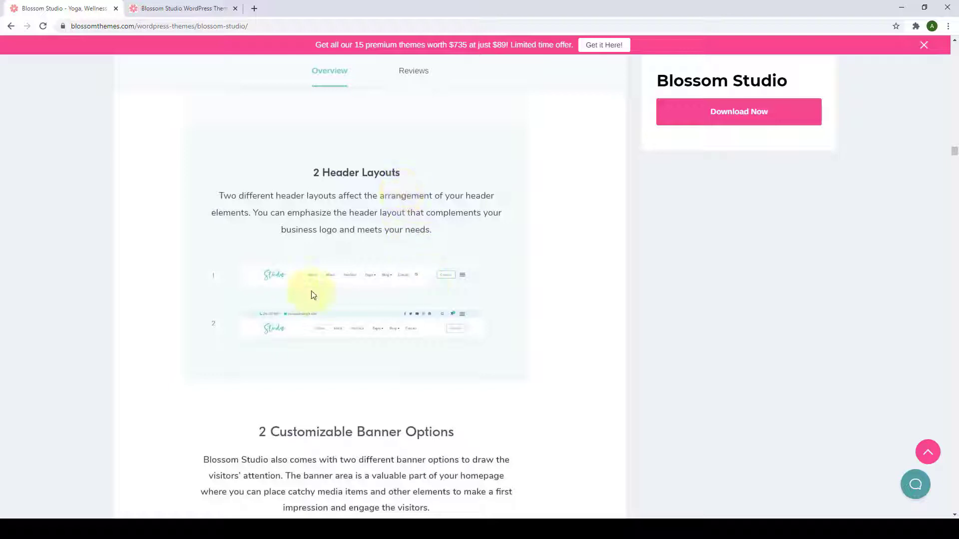
scroll(403, 343, down, 5)
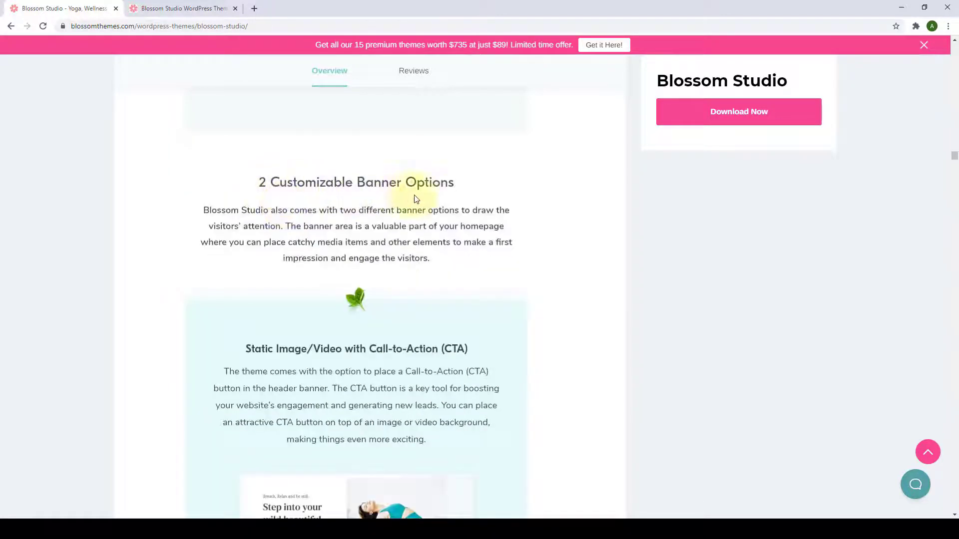
scroll(433, 200, down, 3)
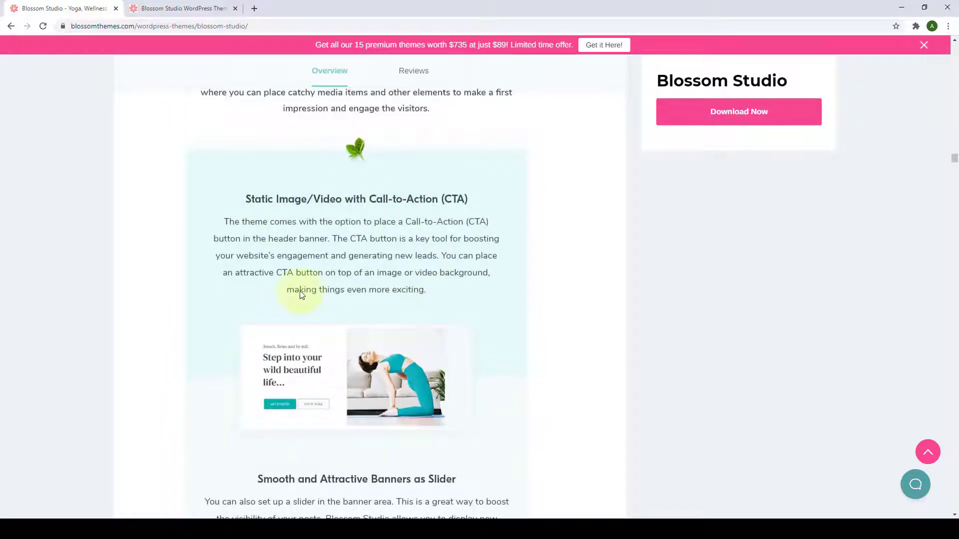
scroll(301, 295, down, 6)
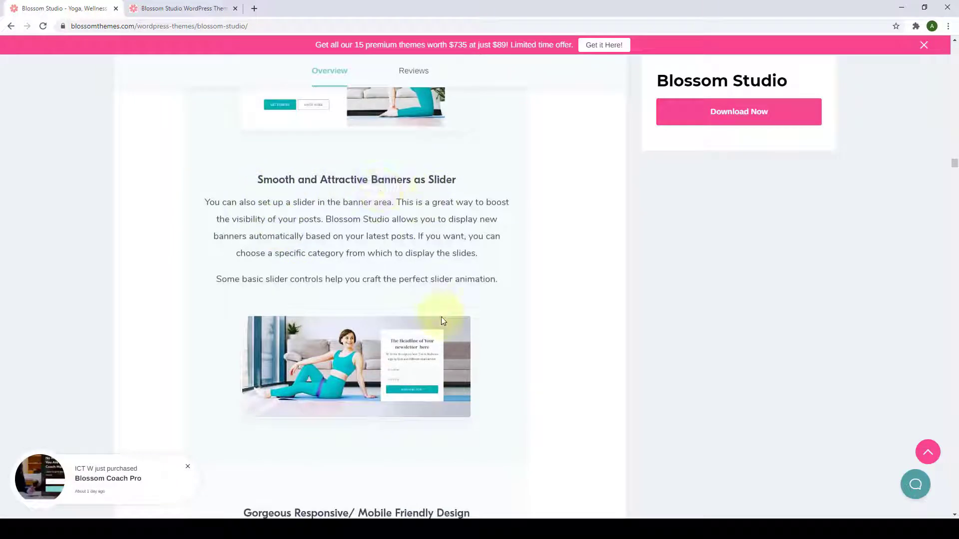
Examine the responsive design section with its mobile, tablet and desktop previews and the Google Mobile-Friendly Test note.
scroll(299, 297, down, 3)
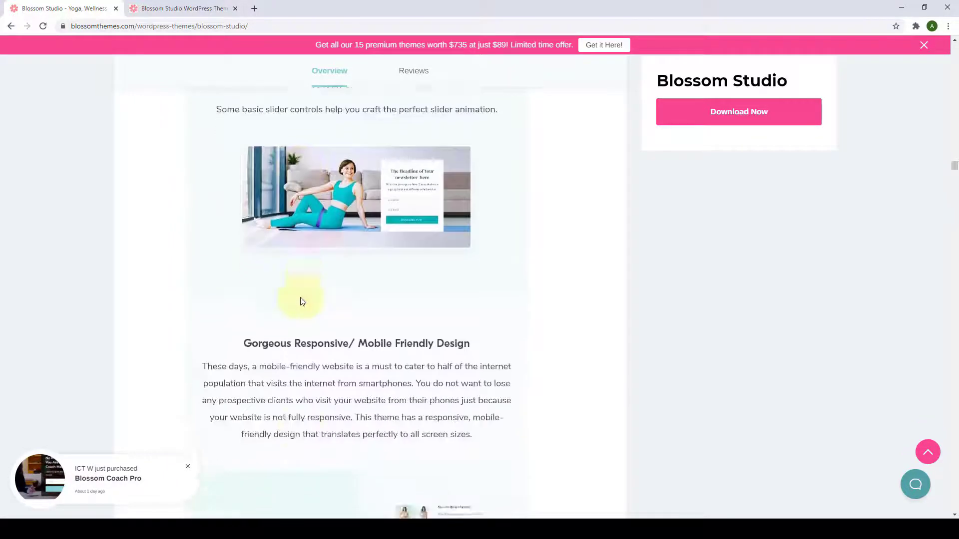
scroll(302, 300, down, 4)
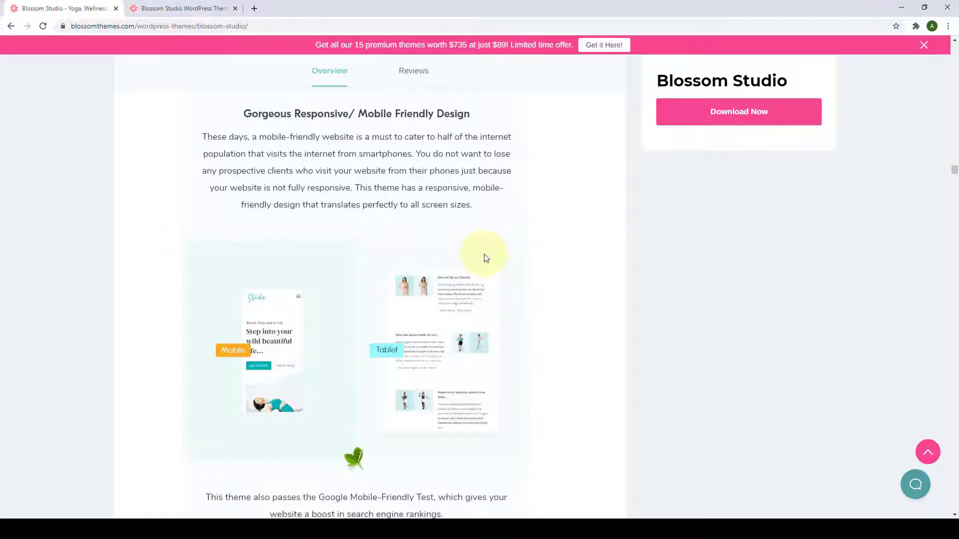
scroll(486, 258, down, 2)
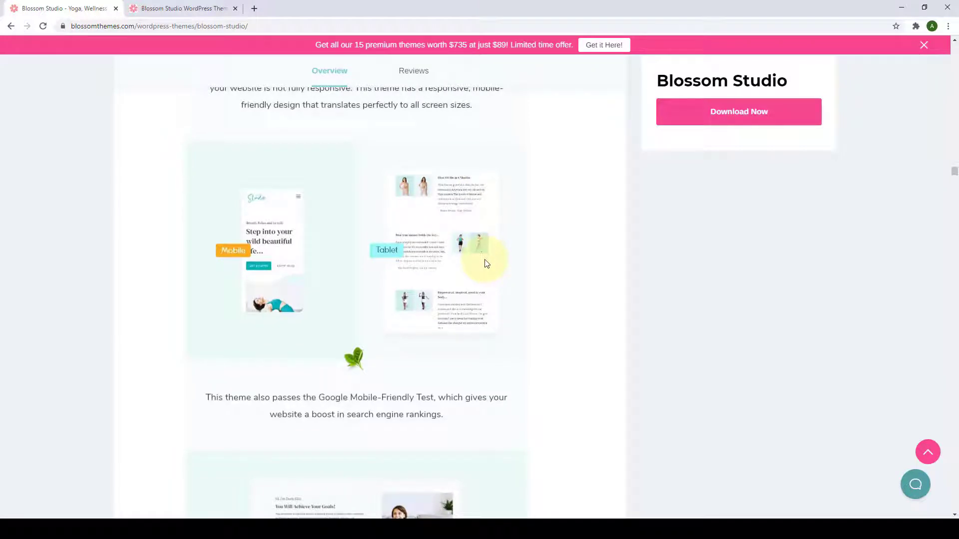
scroll(487, 263, down, 5)
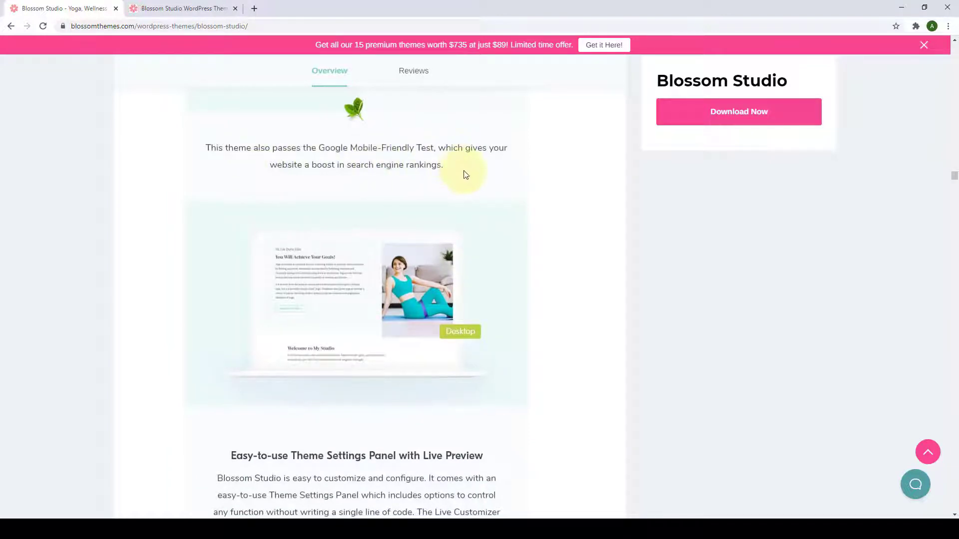
Examine the sections on the Theme Settings Panel, Google Fonts, custom site logo, and Gutenberg and Elementor compatibility.
scroll(464, 172, down, 7)
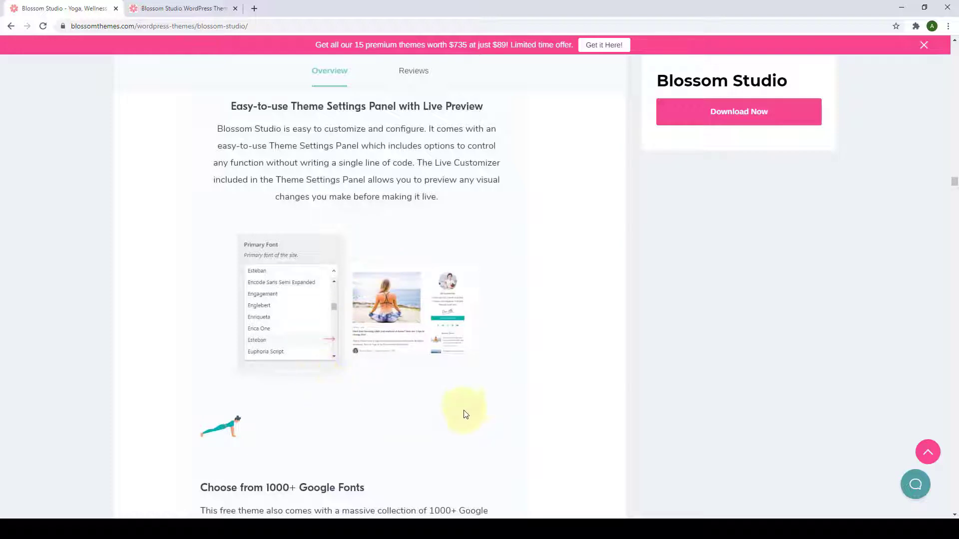
scroll(479, 407, down, 7)
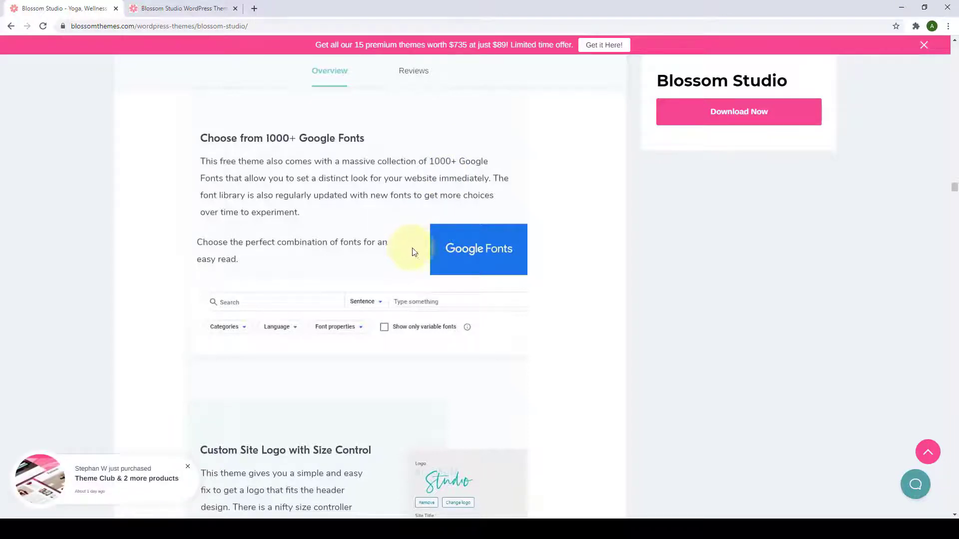
scroll(411, 251, down, 6)
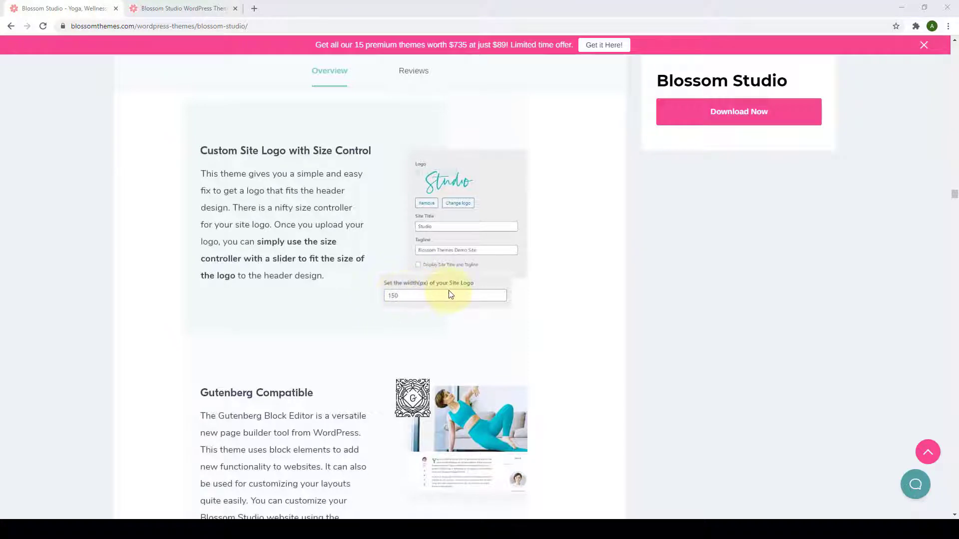
scroll(438, 305, down, 5)
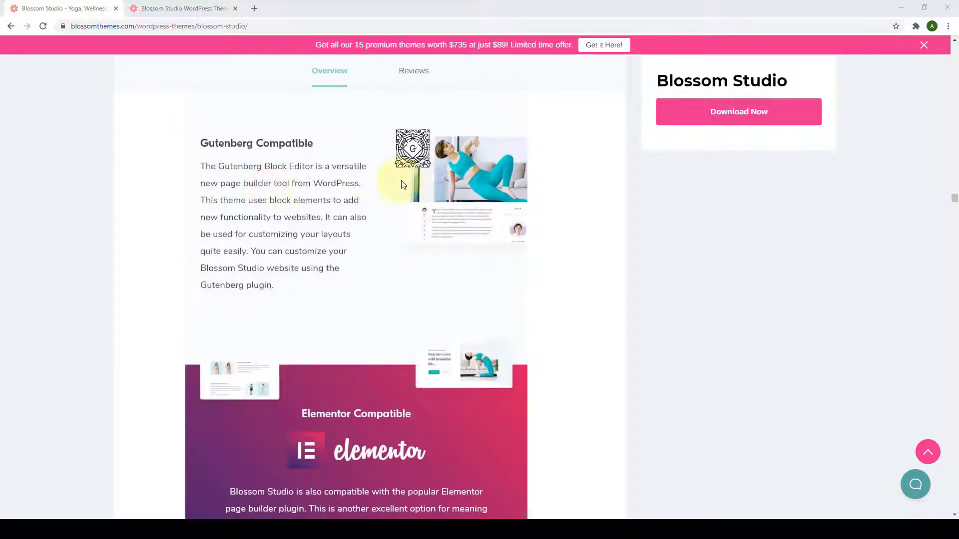
scroll(405, 190, down, 5)
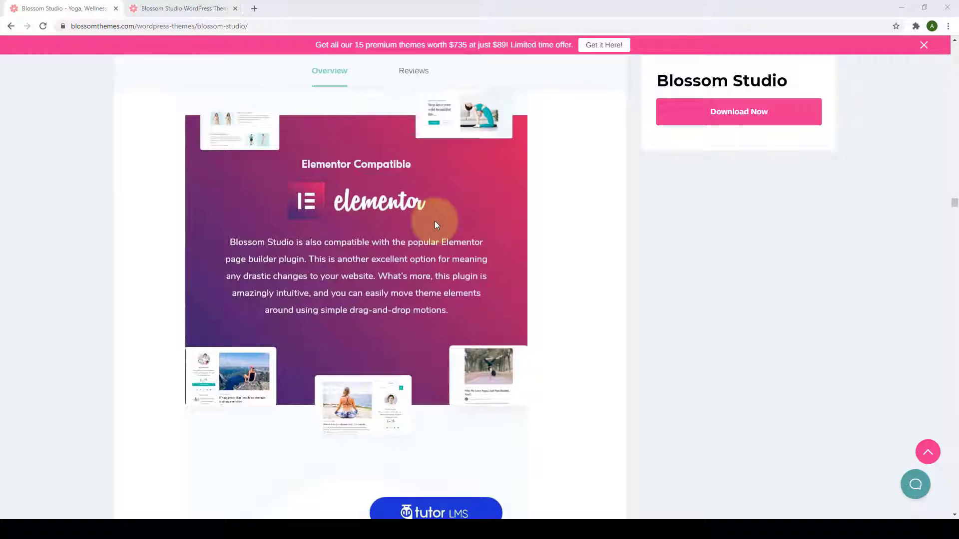
scroll(434, 225, down, 1)
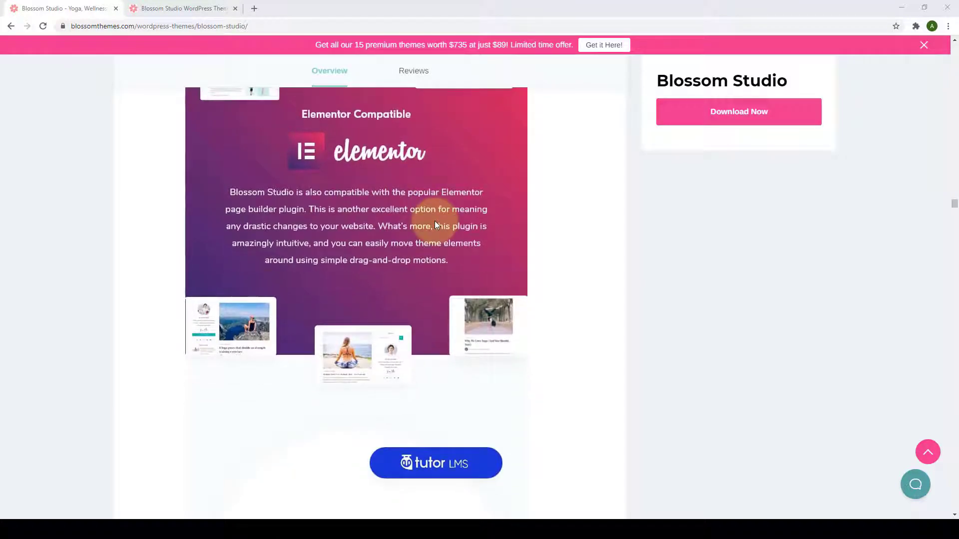
Examine the sections on LearnDash and Tutor LMS compatibility, speed and performance optimization, and search engine optimization.
scroll(434, 225, up, 1)
scroll(434, 224, down, 5)
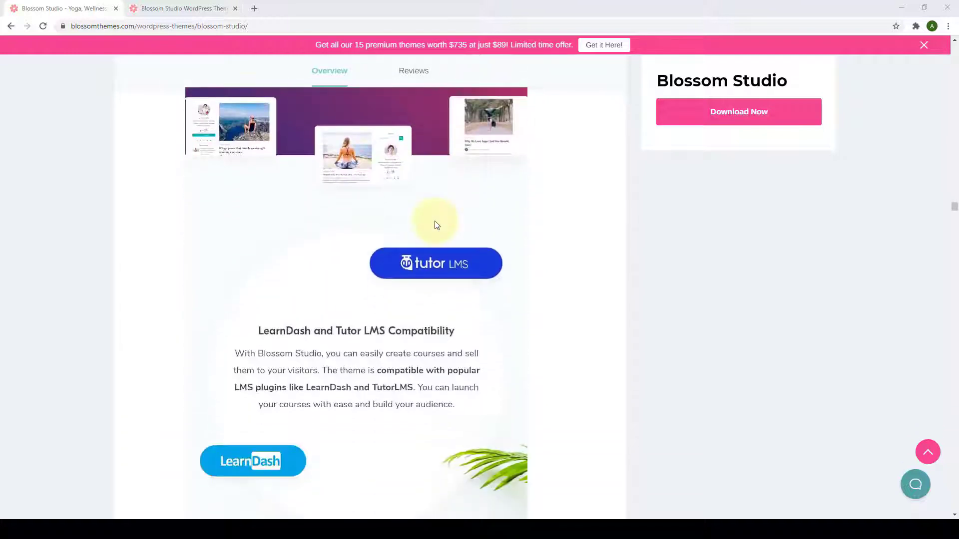
scroll(434, 225, down, 2)
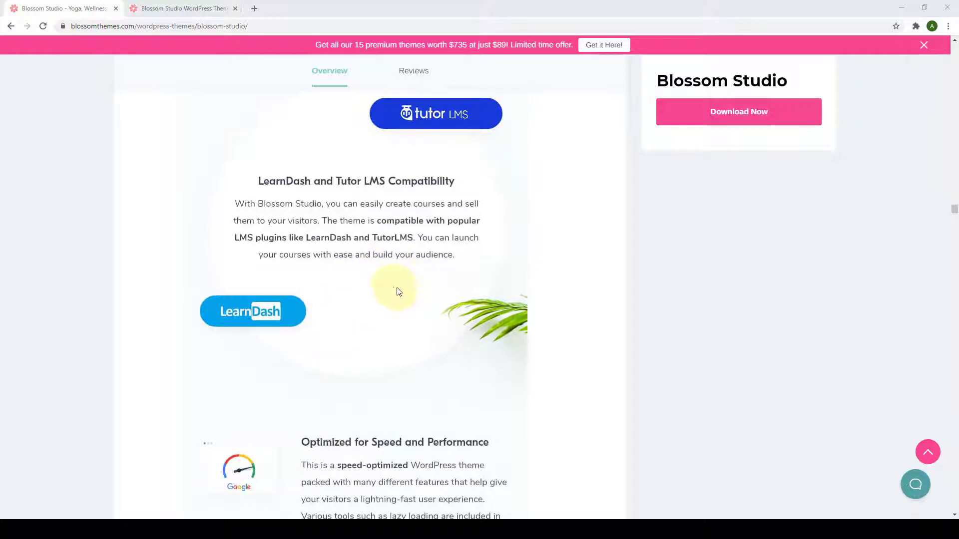
scroll(398, 292, down, 3)
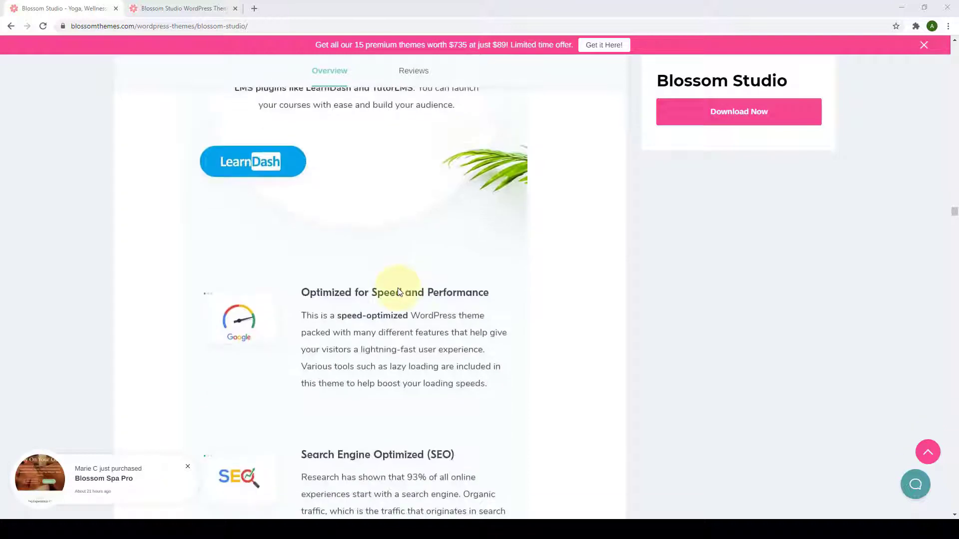
scroll(399, 292, up, 2)
scroll(400, 292, up, 1)
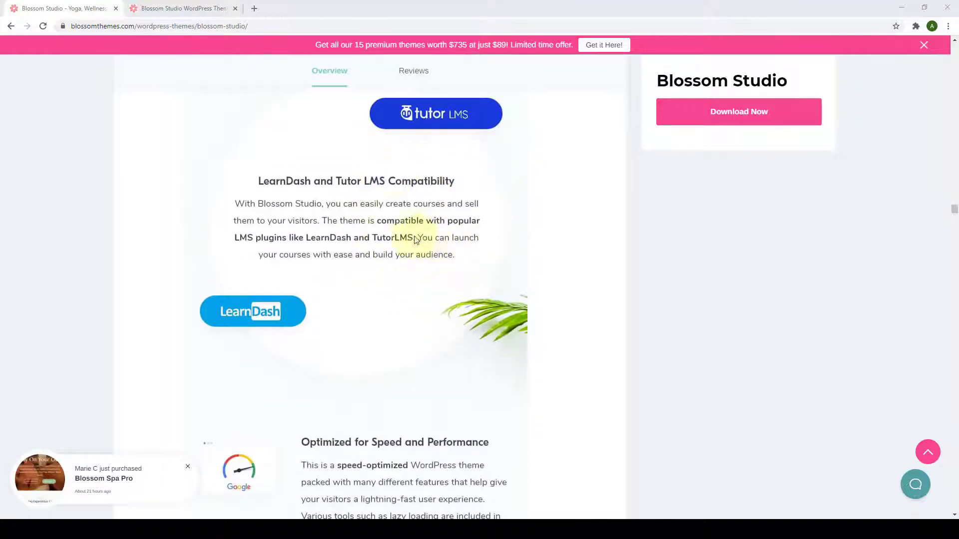
scroll(409, 306, down, 6)
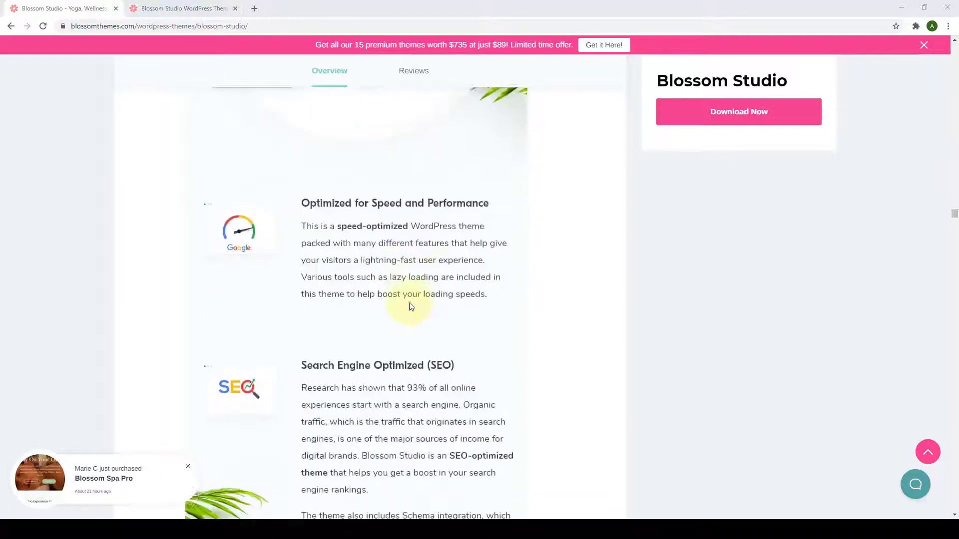
scroll(409, 305, down, 1)
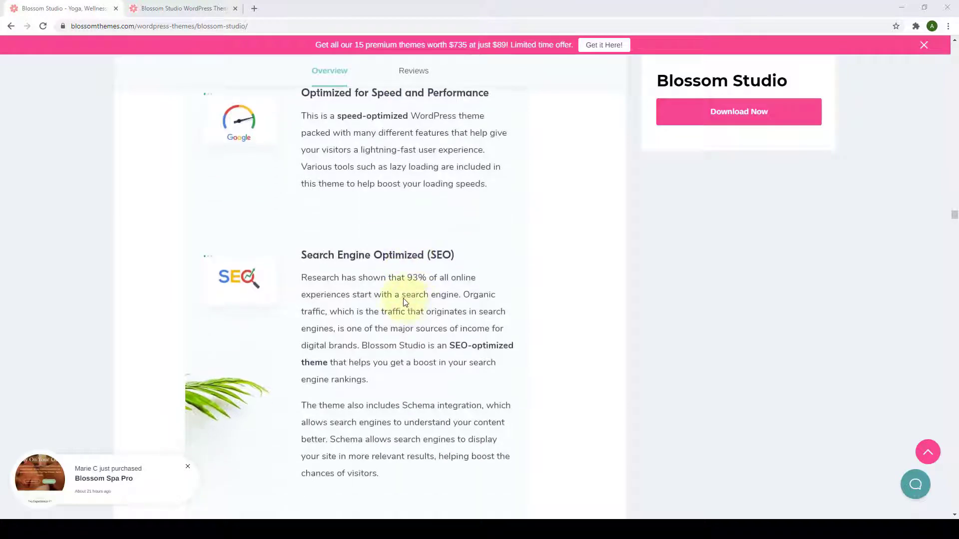
scroll(405, 297, up, 1)
scroll(473, 173, down, 2)
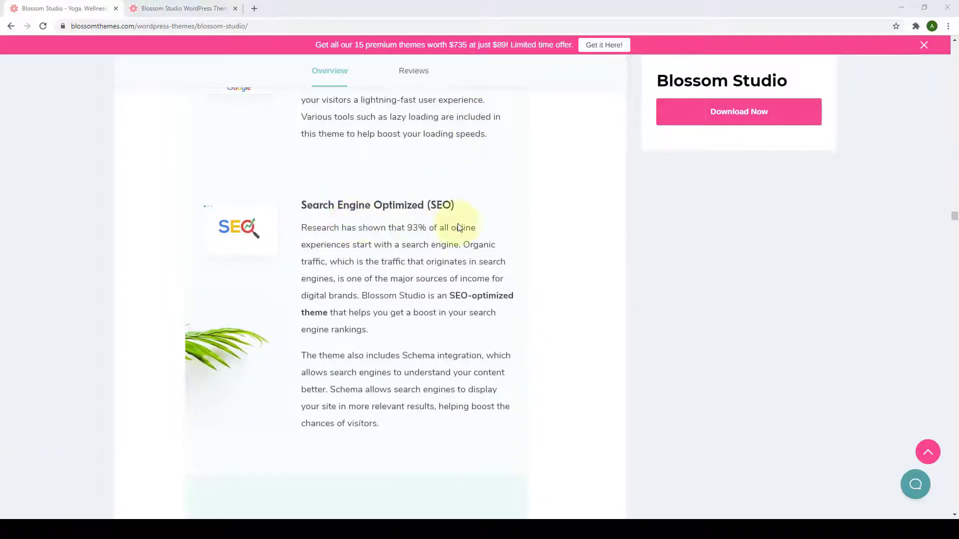
Examine the homepage features: course levels, the About section, unlimited featured boxes, call-to-action sections and testimonials.
scroll(459, 228, down, 8)
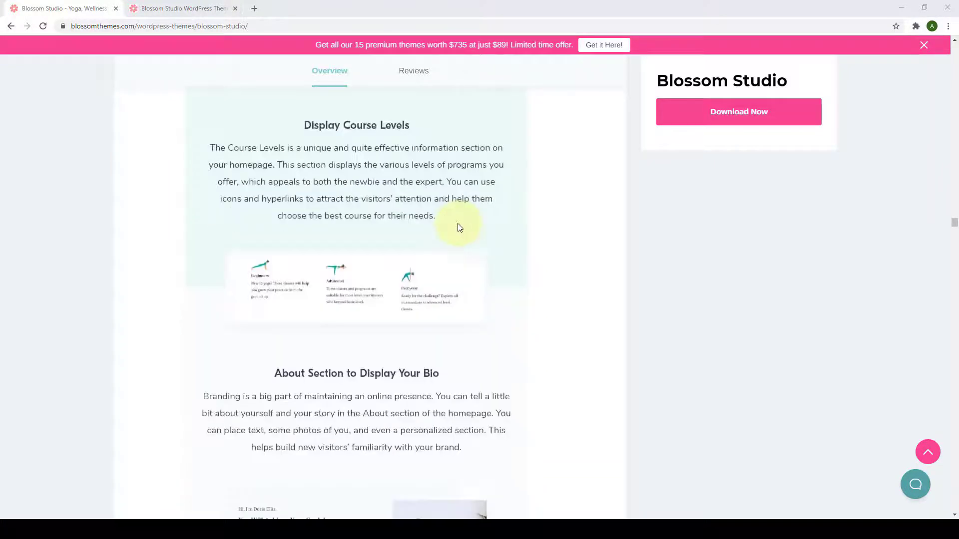
scroll(415, 155, down, 5)
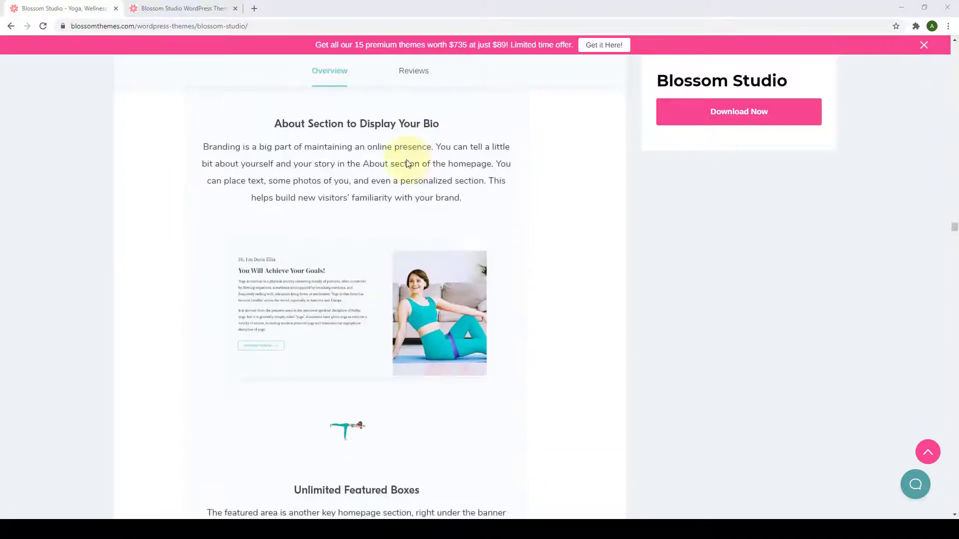
scroll(458, 146, down, 8)
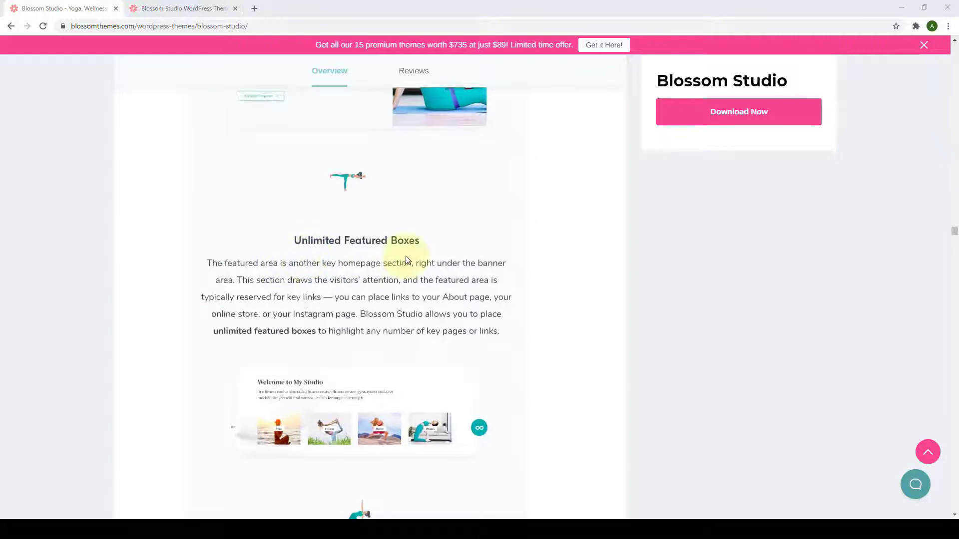
scroll(408, 259, down, 4)
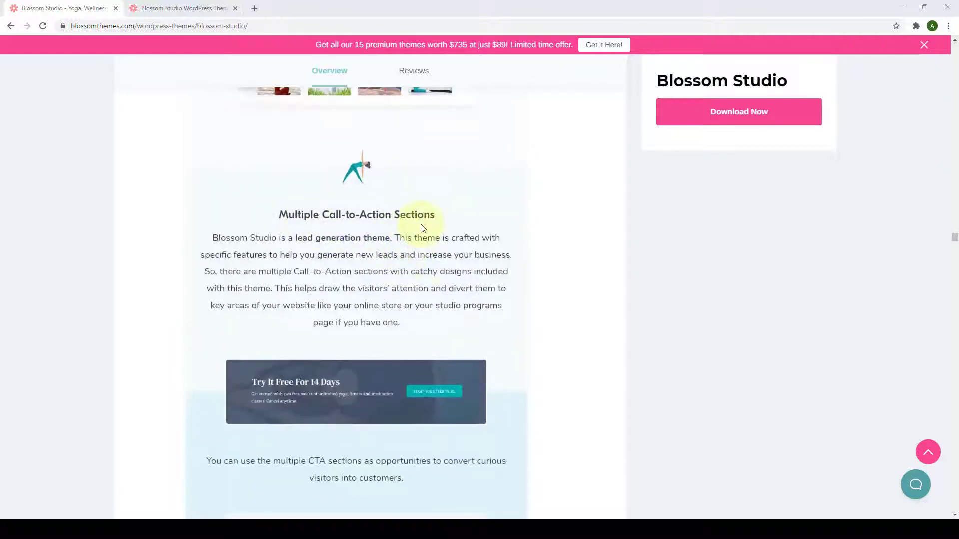
scroll(422, 224, down, 10)
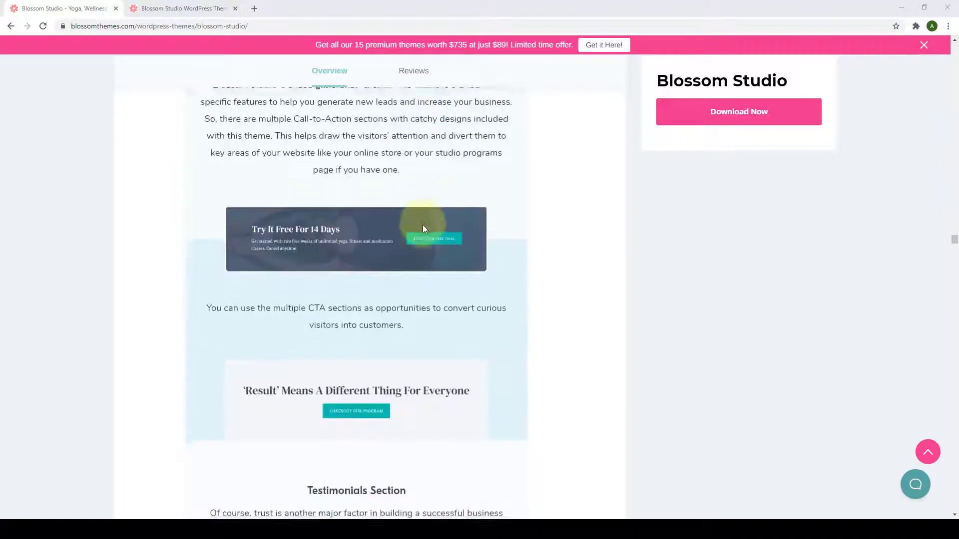
scroll(408, 172, down, 7)
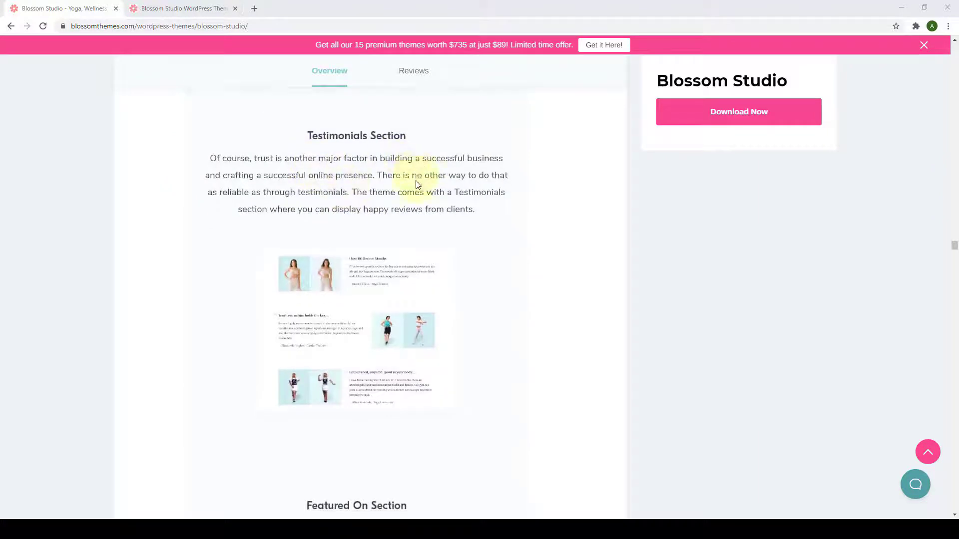
Examine the Featured On, blog, shop, newsletter and Instagram feed sections, then revisit the shop section.
scroll(404, 190, down, 5)
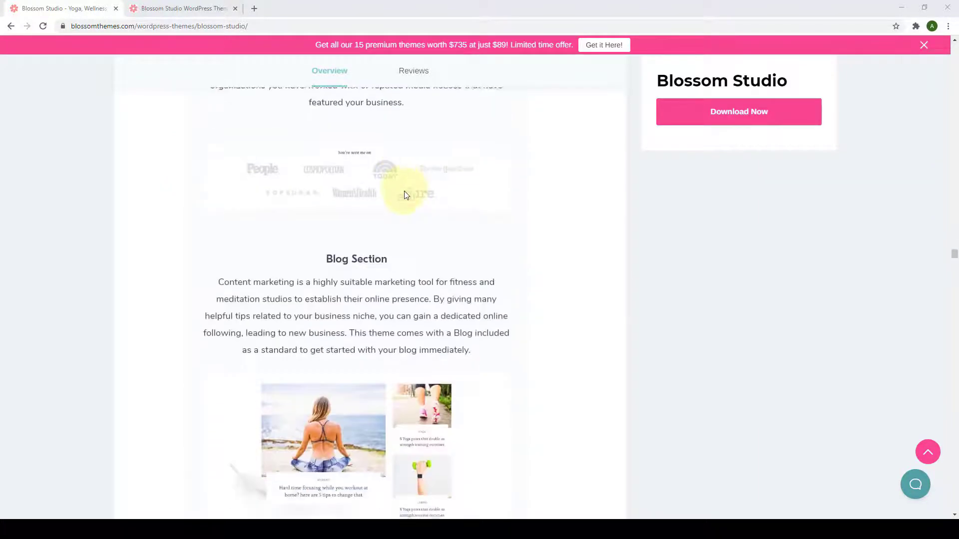
scroll(412, 184, down, 4)
scroll(412, 185, down, 3)
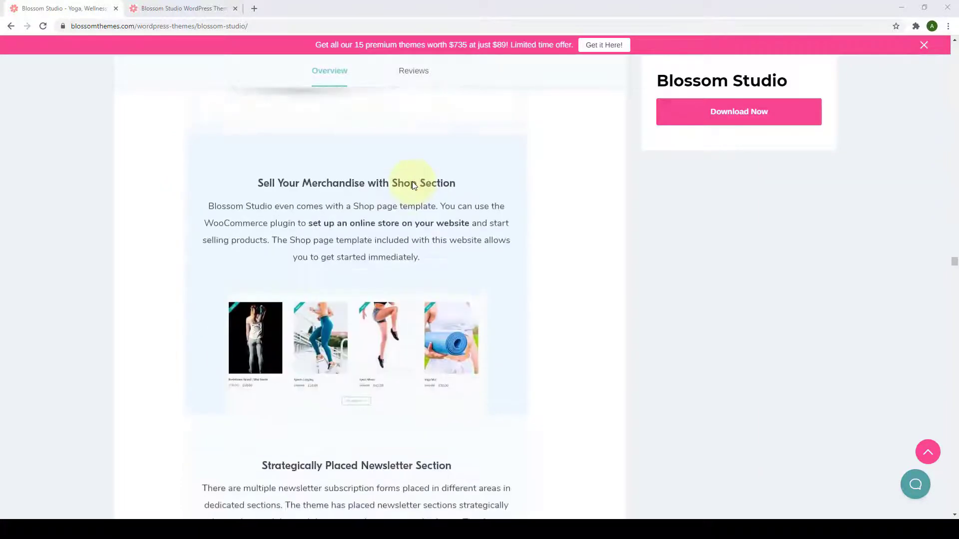
scroll(429, 190, down, 3)
scroll(342, 192, down, 3)
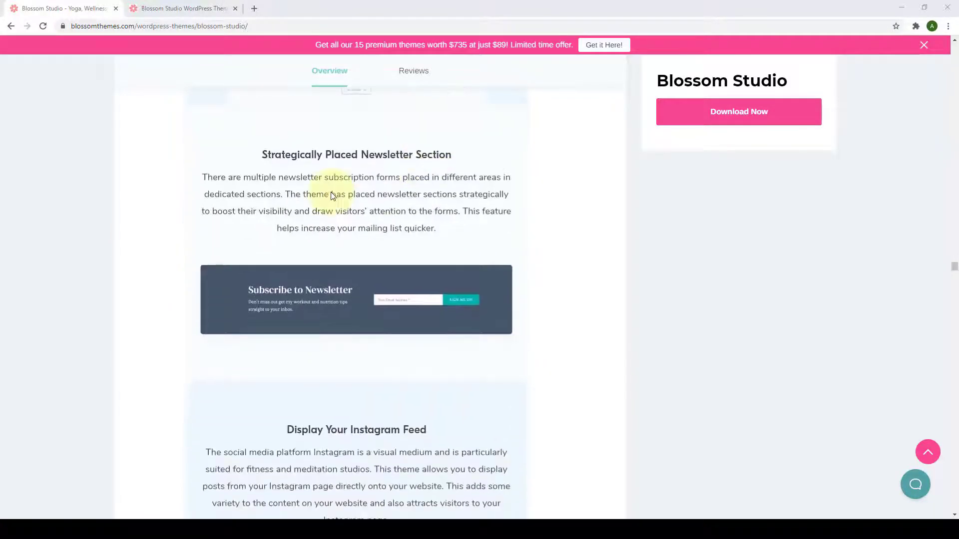
scroll(439, 183, down, 5)
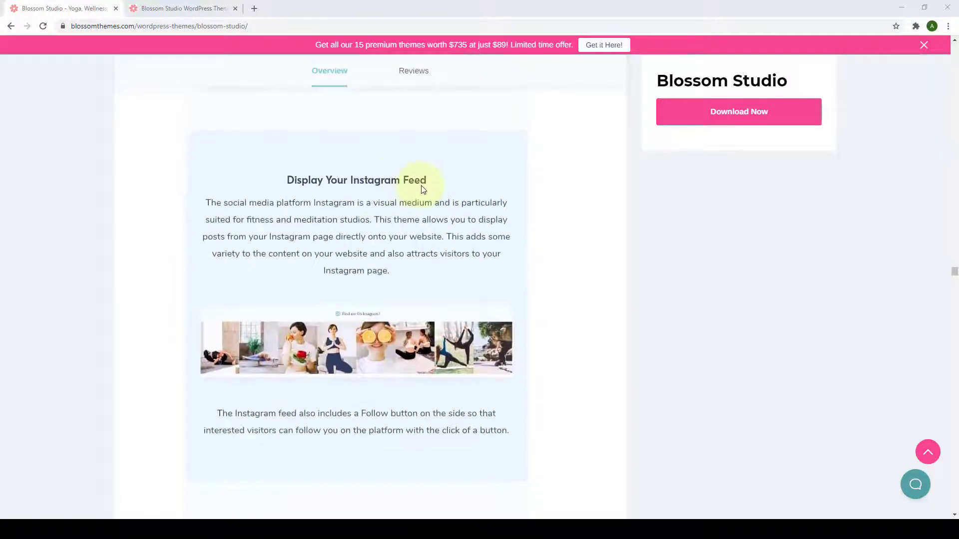
scroll(421, 188, down, 4)
scroll(423, 190, down, 3)
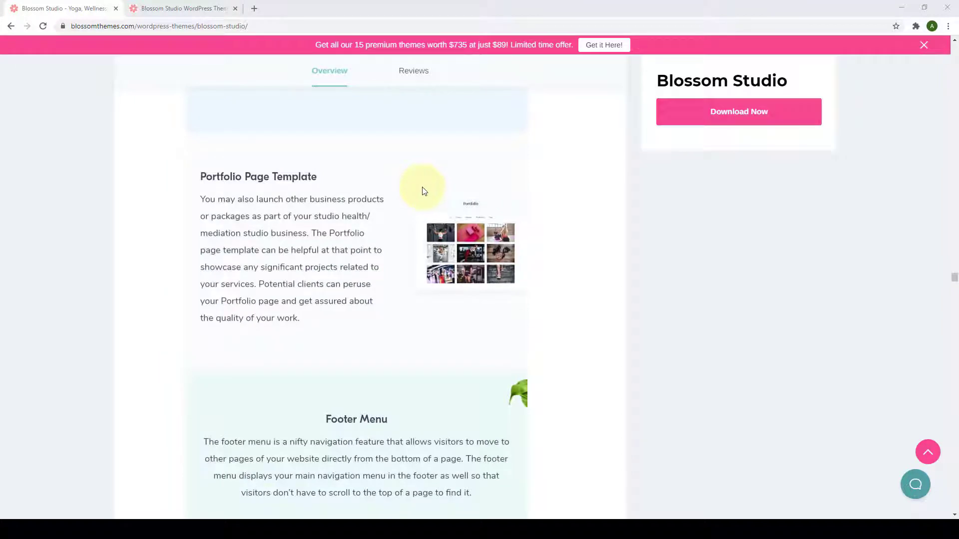
scroll(422, 192, up, 13)
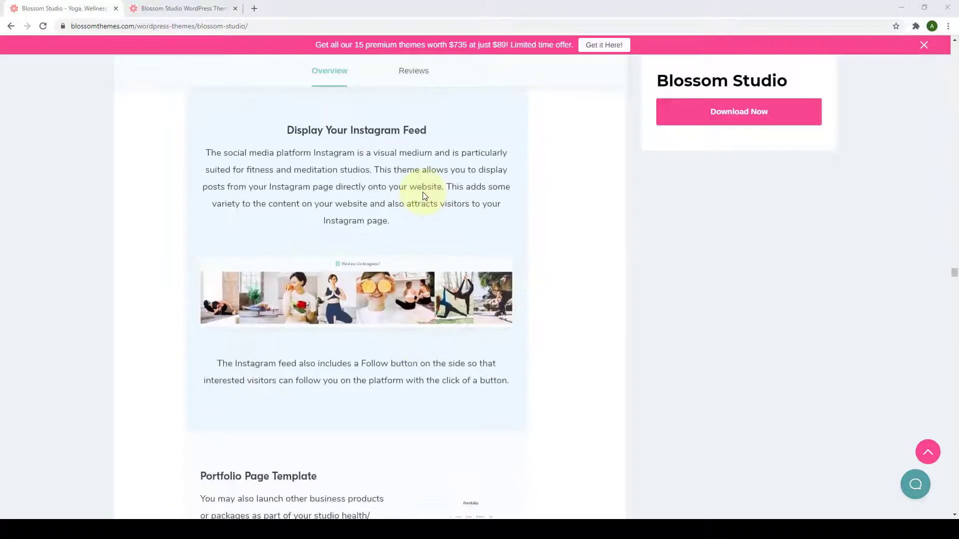
scroll(423, 195, up, 7)
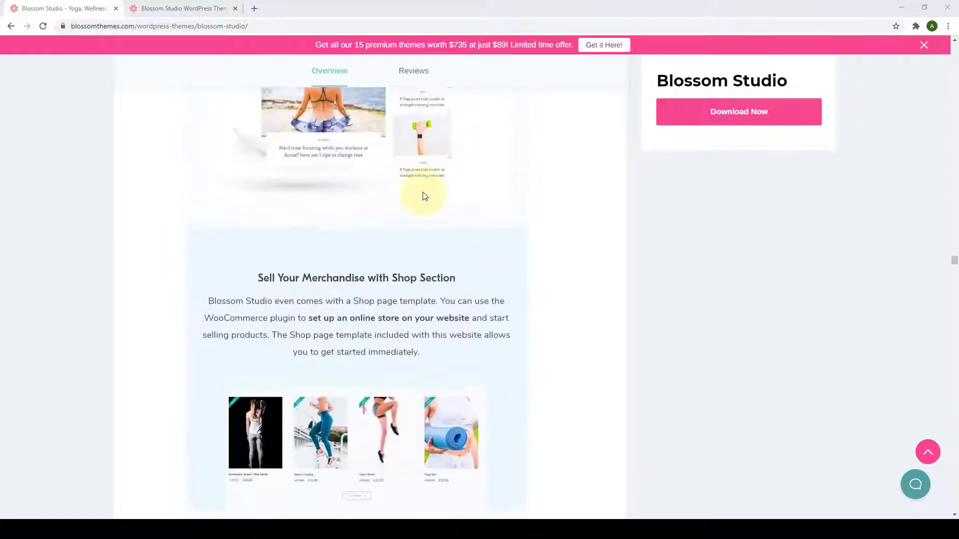
scroll(425, 194, down, 3)
Examine the Portfolio page template and the Footer Menu section with its menu settings and sample footer.
scroll(429, 196, down, 17)
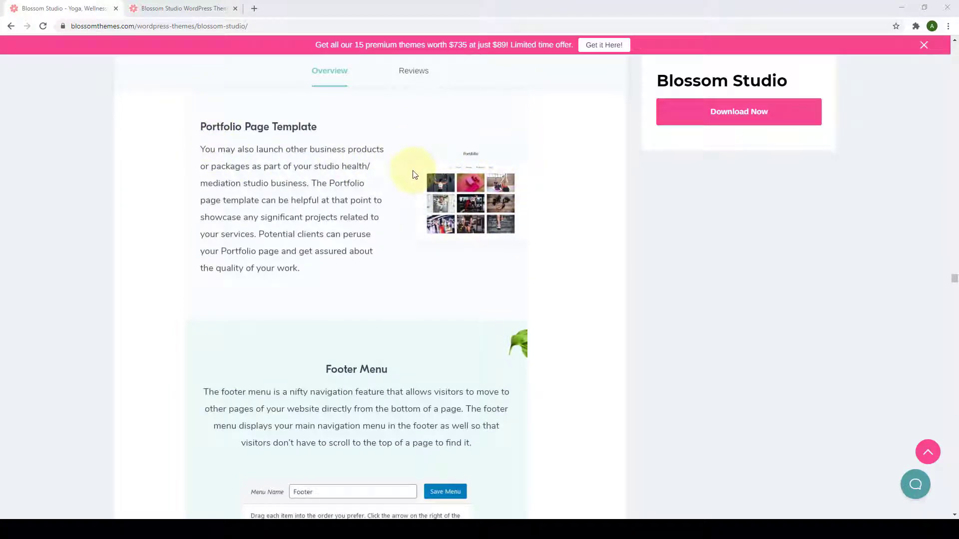
scroll(391, 282, down, 1)
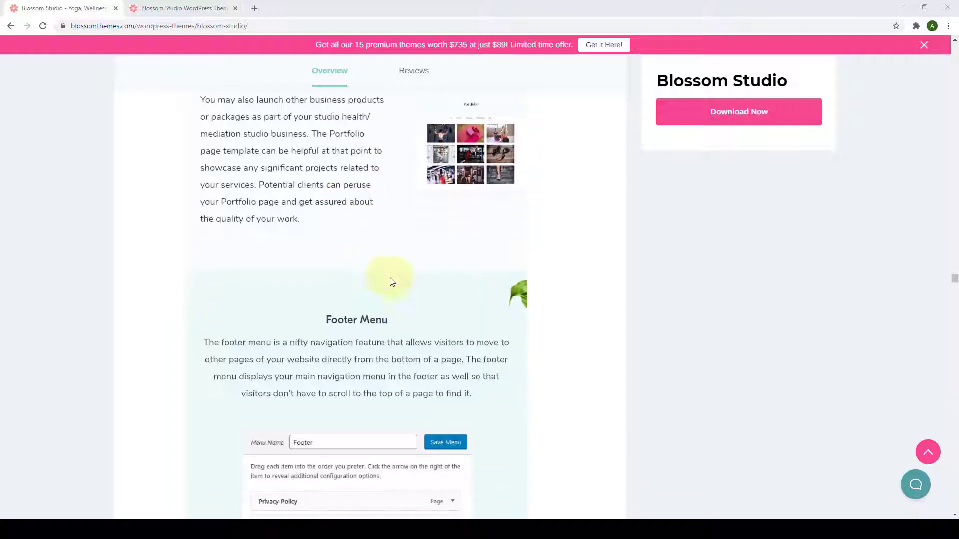
scroll(482, 242, up, 1)
scroll(482, 242, down, 5)
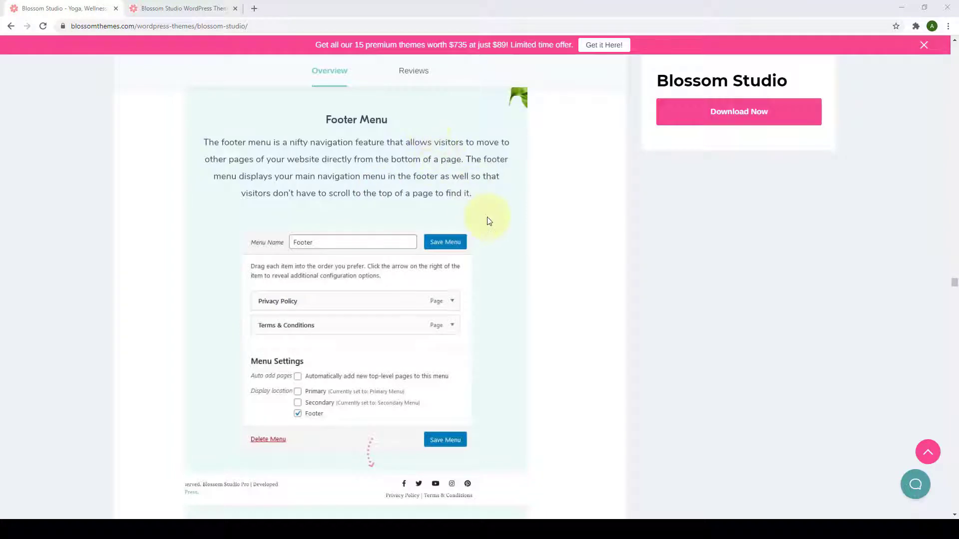
scroll(489, 221, down, 4)
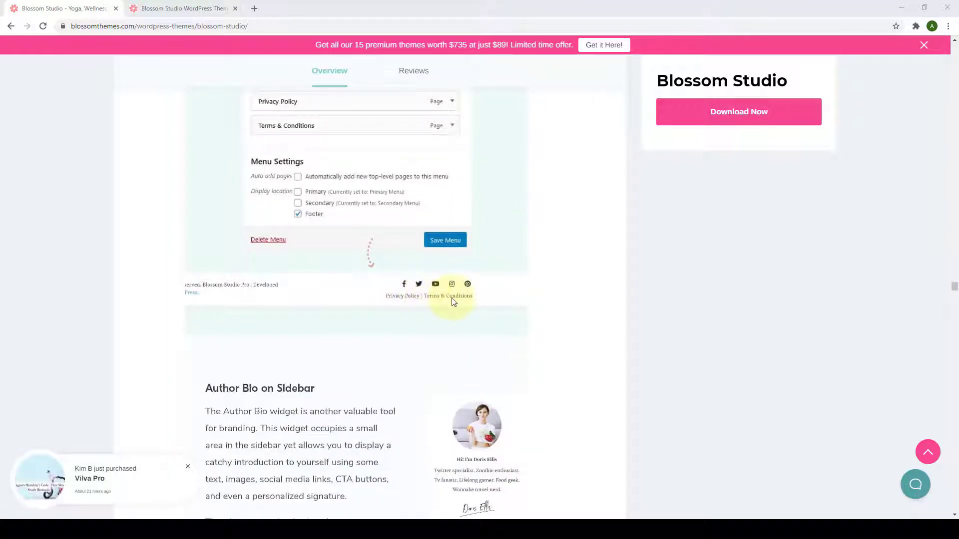
scroll(453, 302, up, 5)
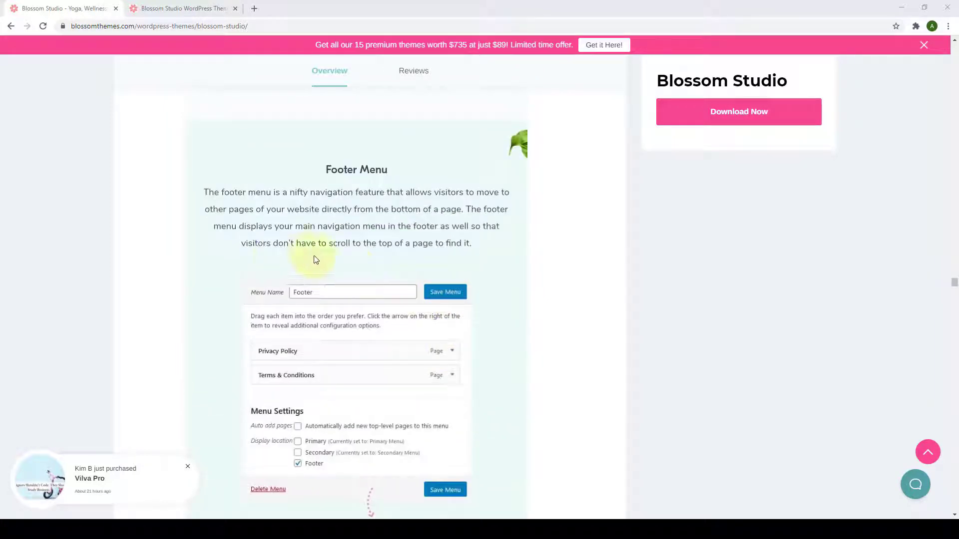
scroll(469, 248, down, 2)
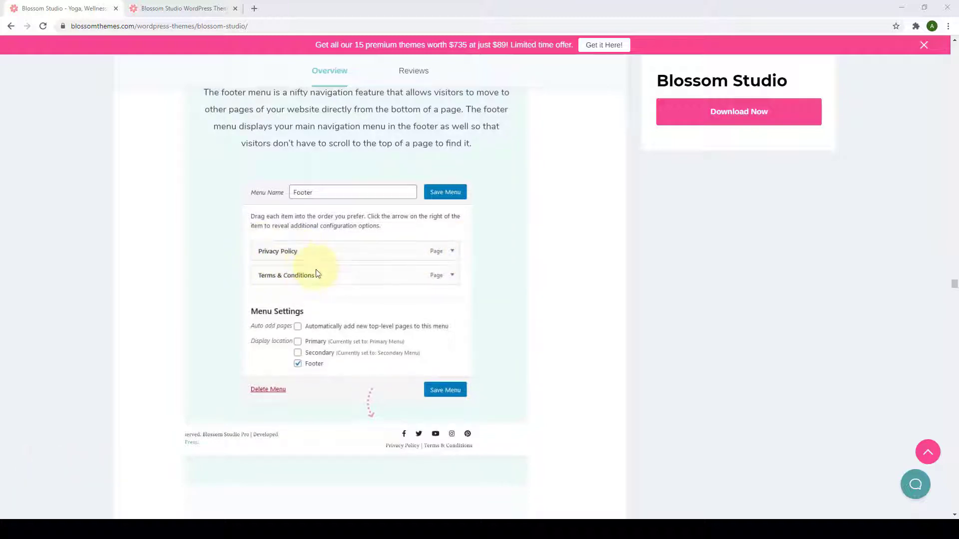
Examine the sidebar author bio, the author comment highlight and the blog and single post image crop options.
scroll(352, 285, down, 8)
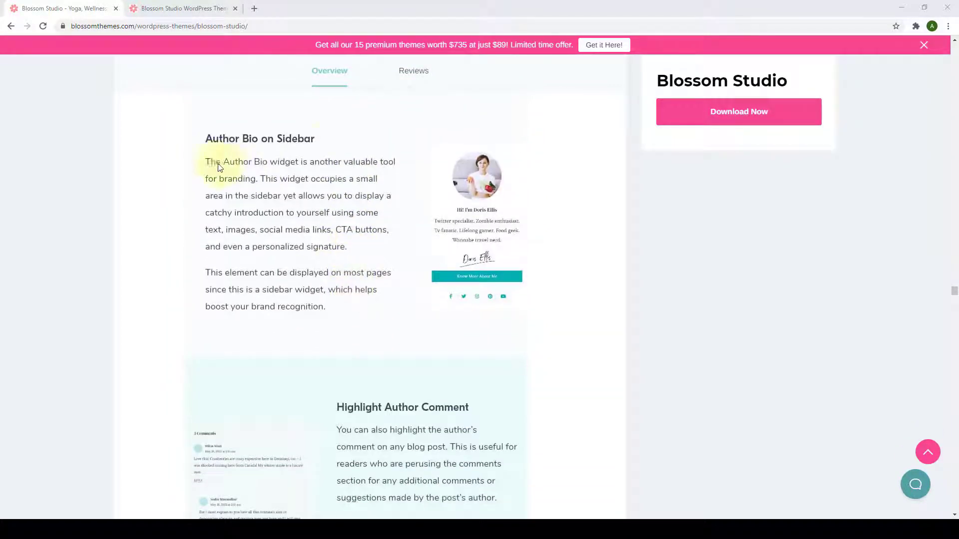
scroll(424, 212, down, 5)
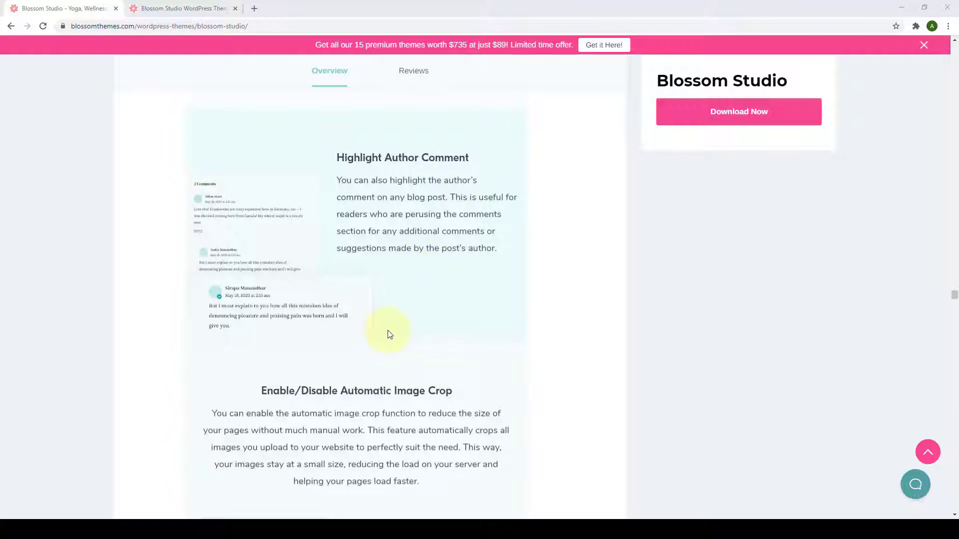
scroll(390, 334, down, 5)
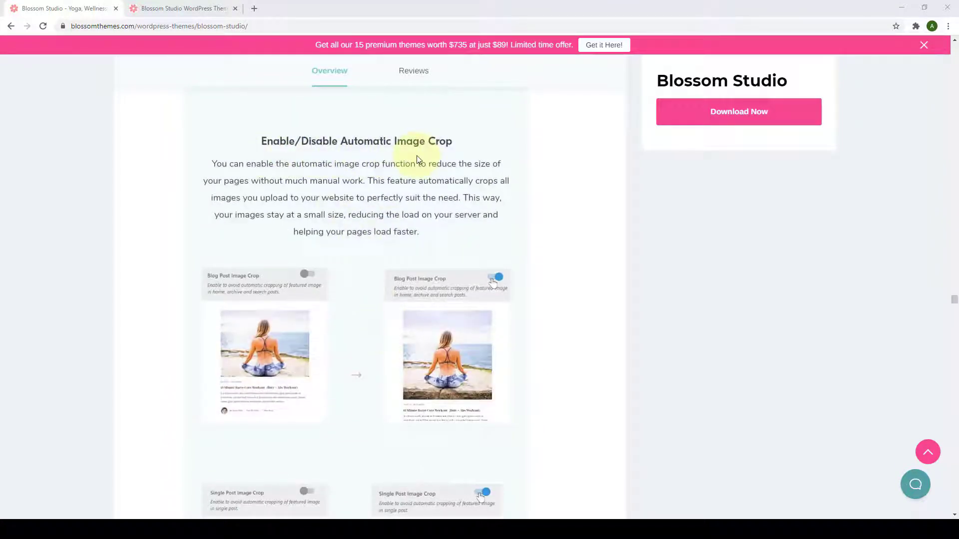
scroll(419, 160, down, 5)
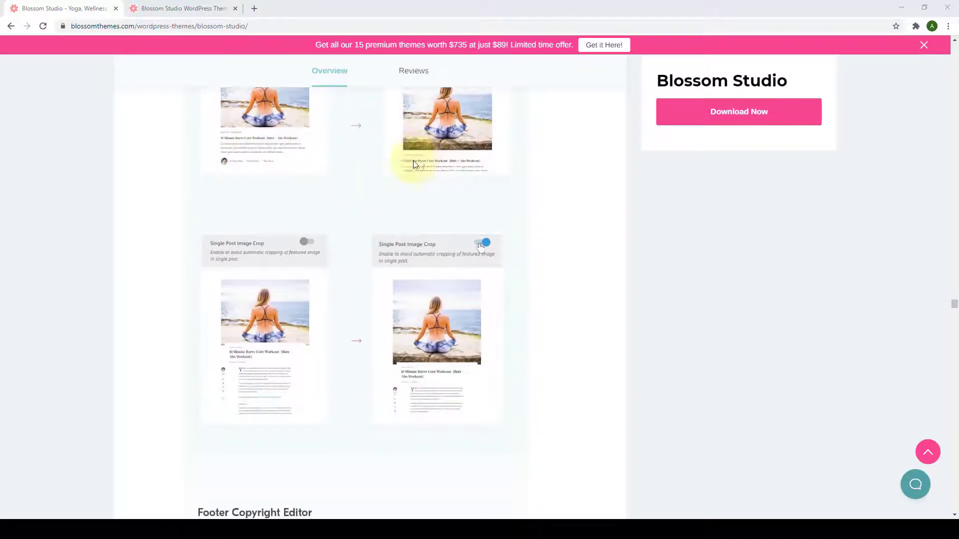
Examine the Footer Copyright Editor section and its sample copyright text, down to the start of Social Media Integration.
scroll(381, 300, down, 8)
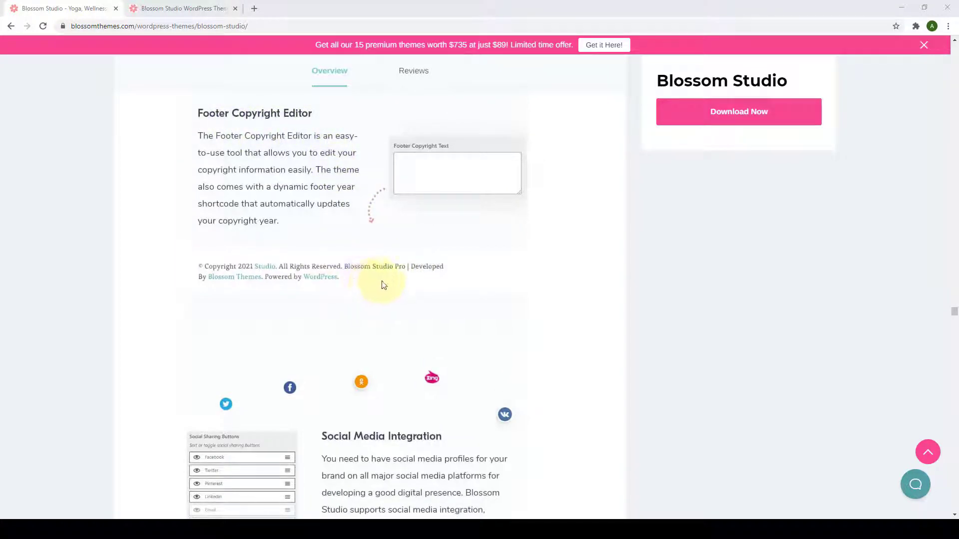
scroll(382, 283, down, 2)
scroll(382, 283, up, 2)
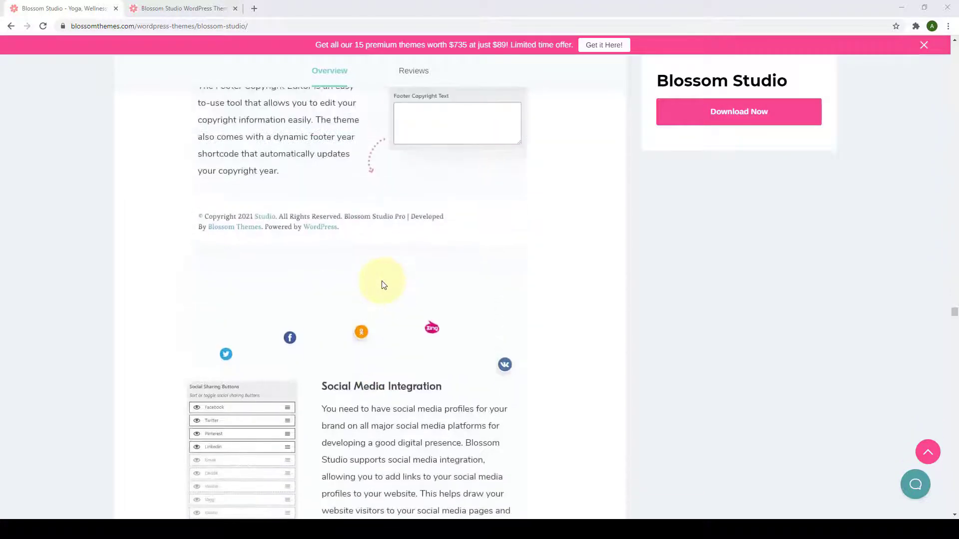
scroll(475, 265, down, 1)
scroll(475, 266, up, 1)
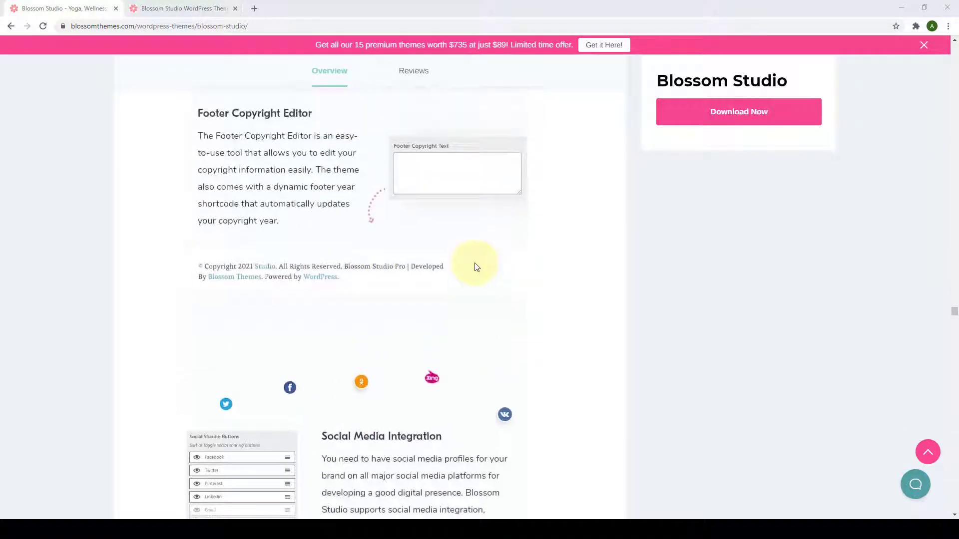
scroll(475, 266, down, 1)
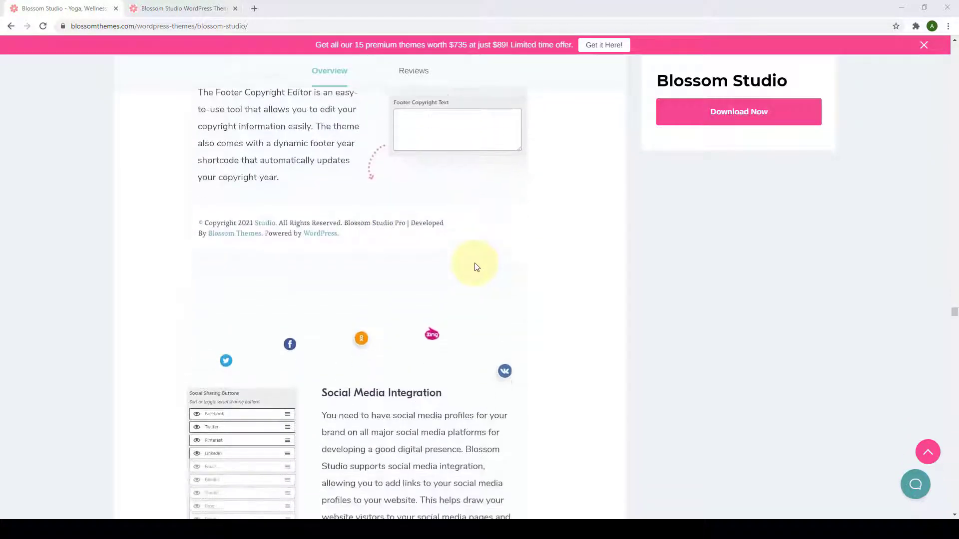
scroll(476, 268, up, 1)
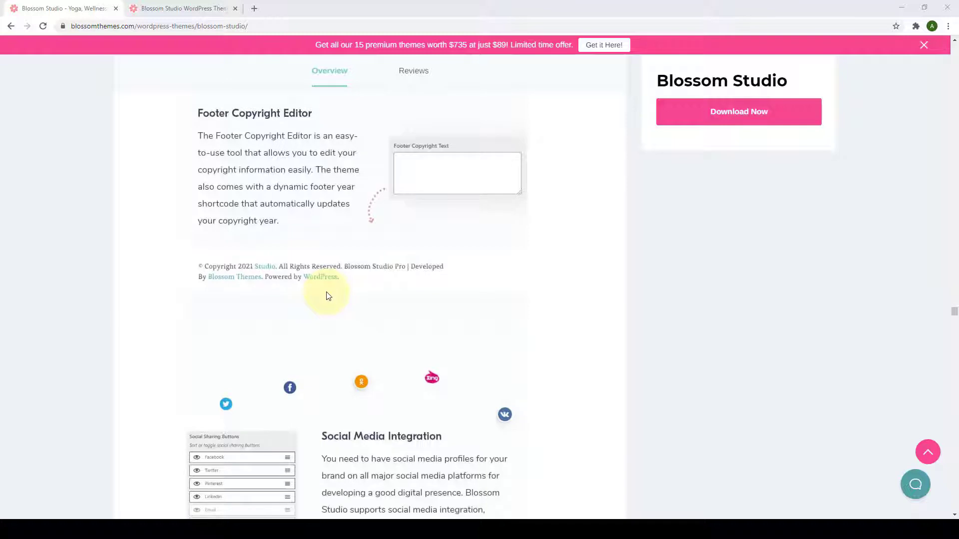
Examine the Social Media Integration, Built-in SEO Settings and Post Excerpt sections of the theme's feature overview.
scroll(328, 296, down, 5)
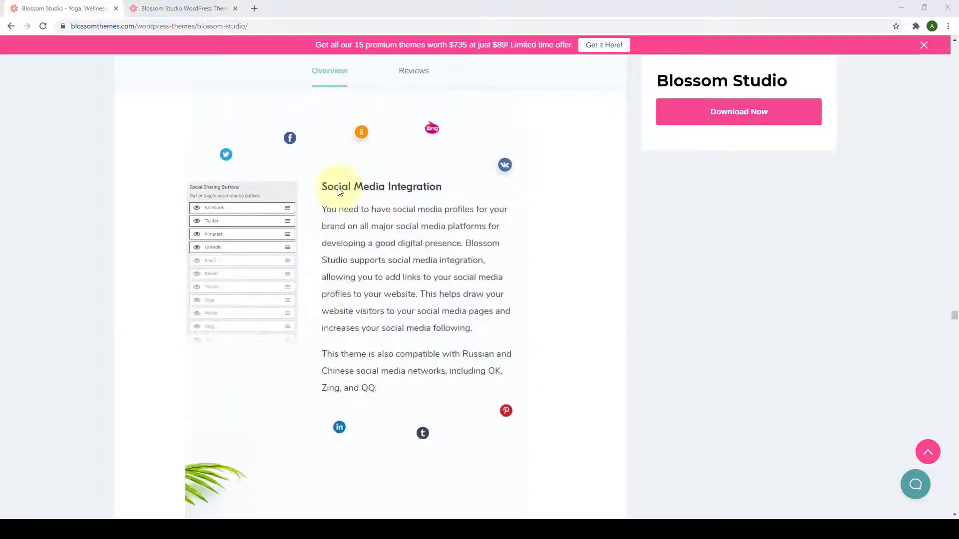
scroll(440, 200, down, 8)
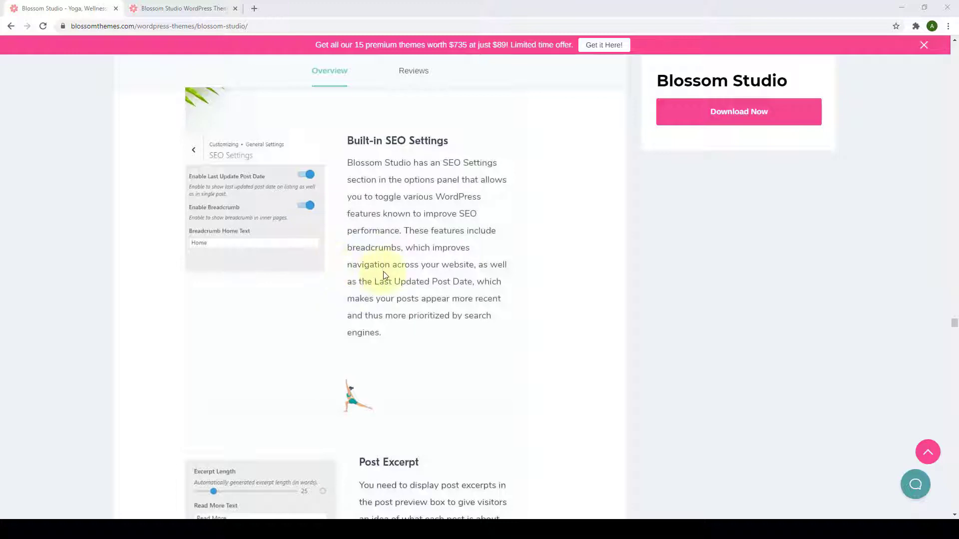
scroll(383, 275, down, 1)
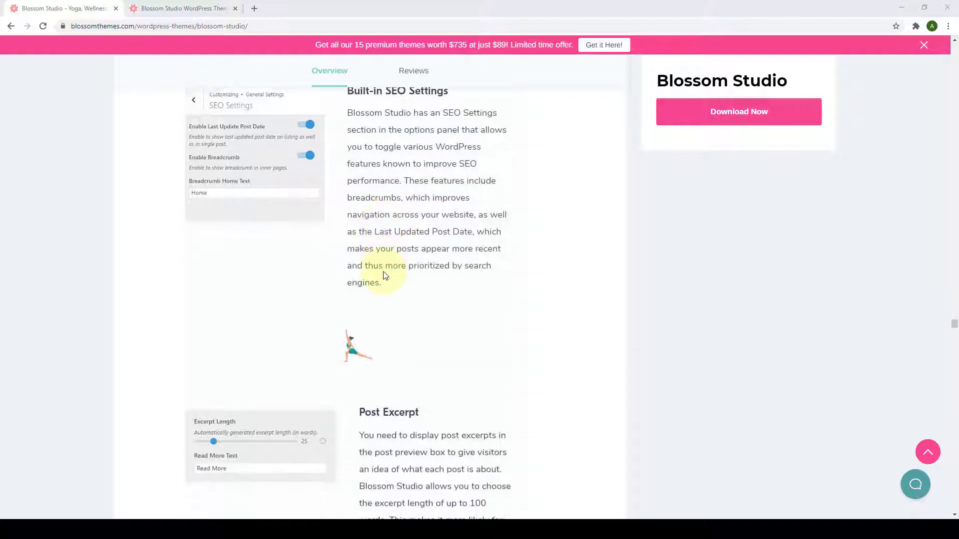
scroll(383, 275, up, 1)
scroll(384, 275, down, 6)
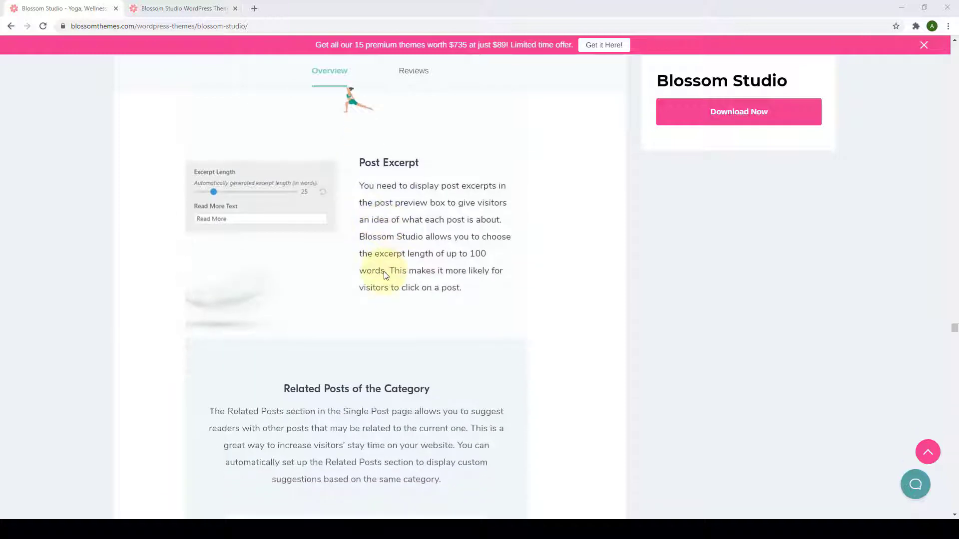
scroll(385, 275, up, 1)
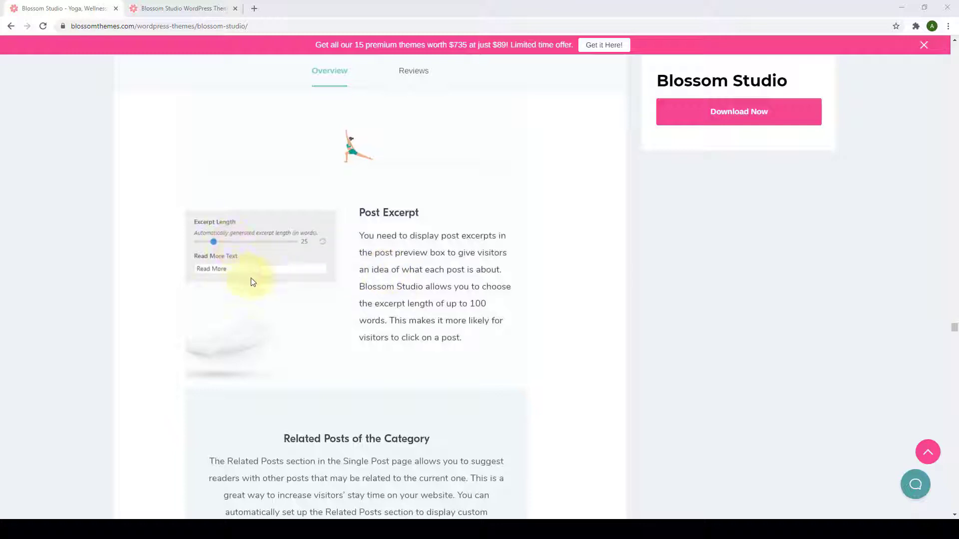
Examine the Related Posts of the Category section with its sample posts and the Comment Section Toggle.
scroll(248, 325, down, 7)
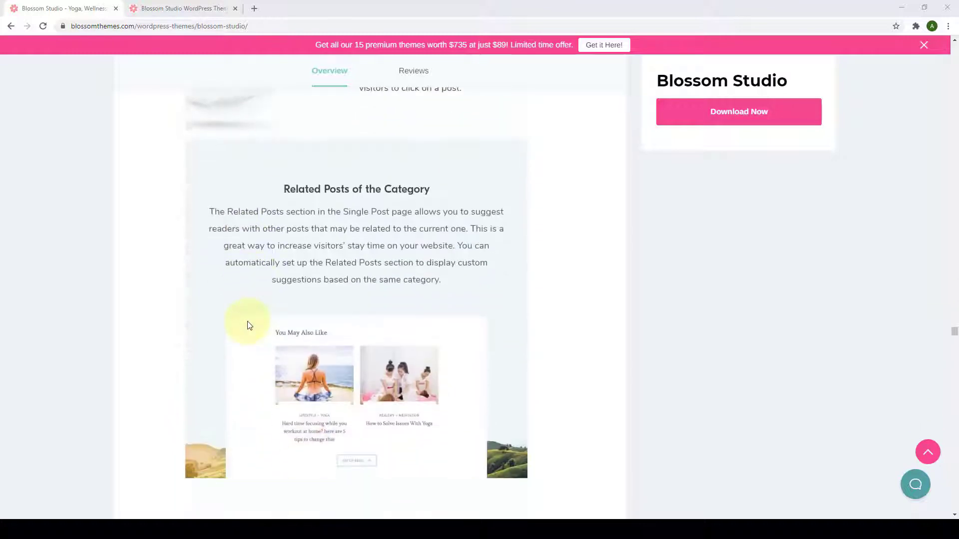
scroll(255, 322, up, 1)
scroll(434, 199, down, 2)
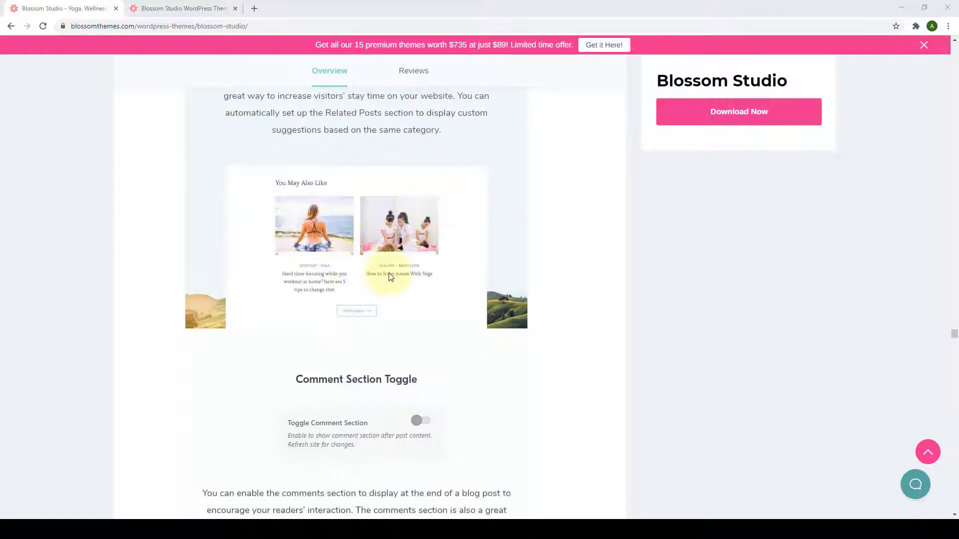
scroll(390, 274, down, 3)
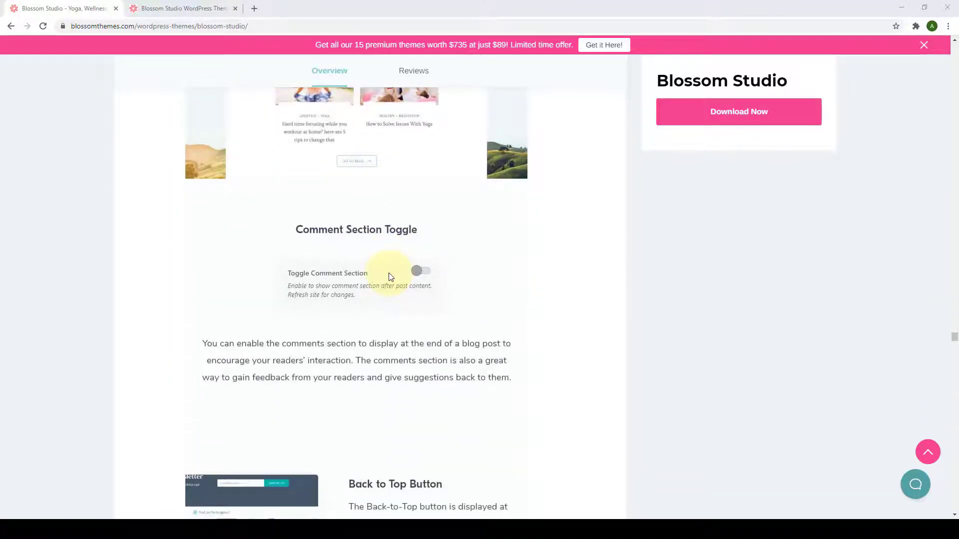
scroll(390, 277, up, 6)
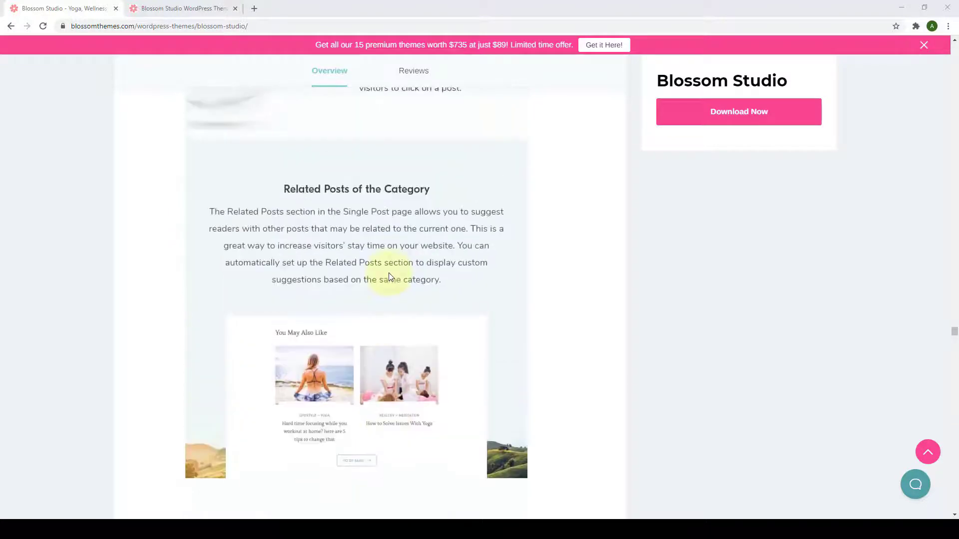
scroll(390, 277, down, 3)
scroll(390, 277, up, 1)
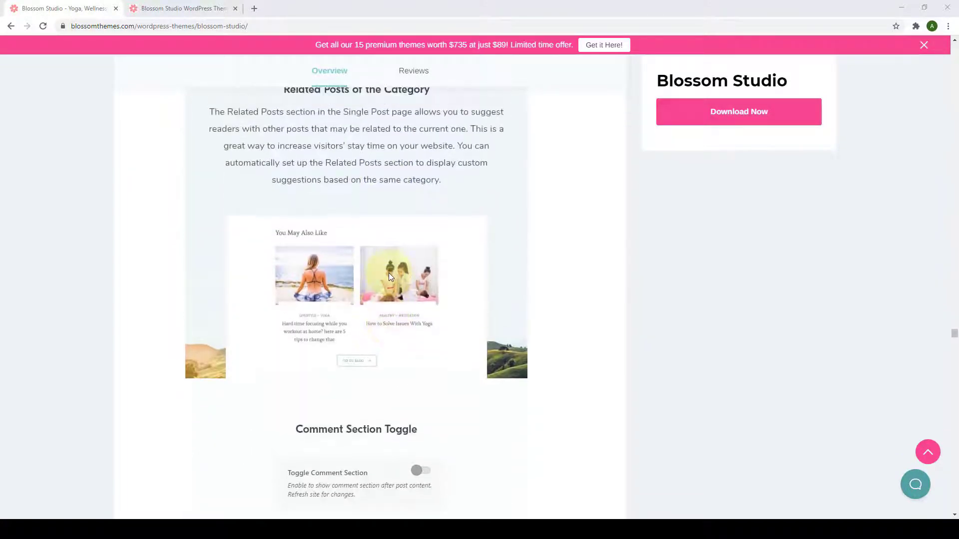
scroll(391, 277, up, 1)
scroll(428, 269, down, 1)
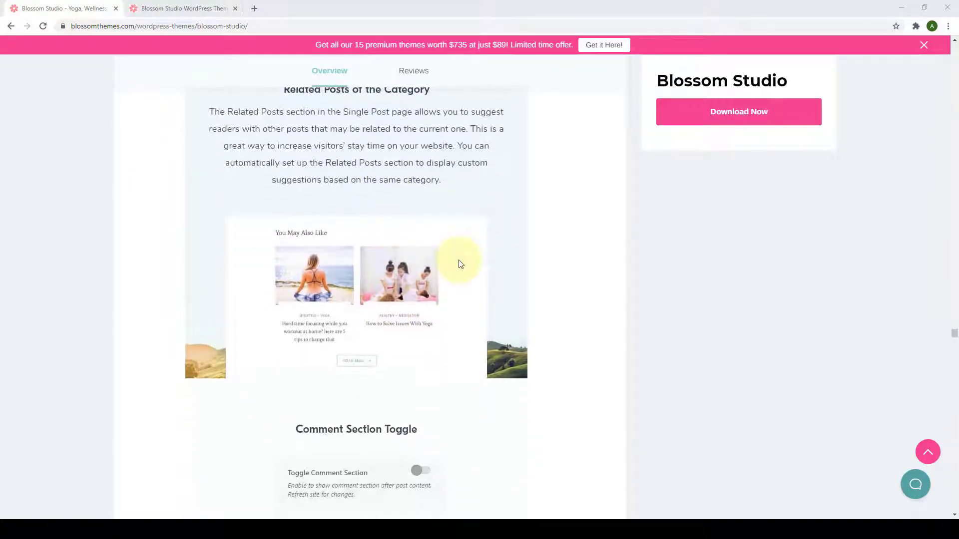
scroll(460, 264, down, 6)
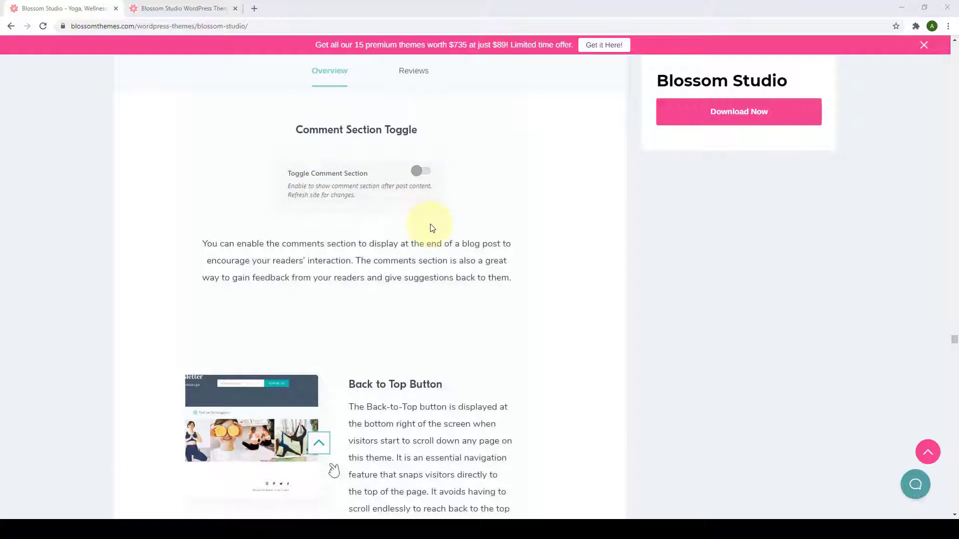
Examine the Back to Top Button and Widgets Ready sections and the full list of 22 customizable widgets.
scroll(432, 228, down, 4)
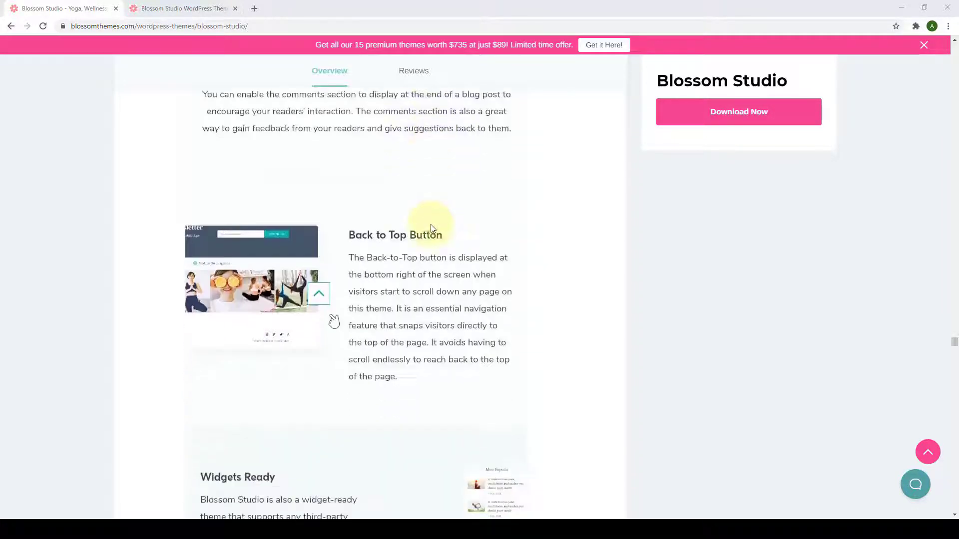
scroll(335, 278, down, 6)
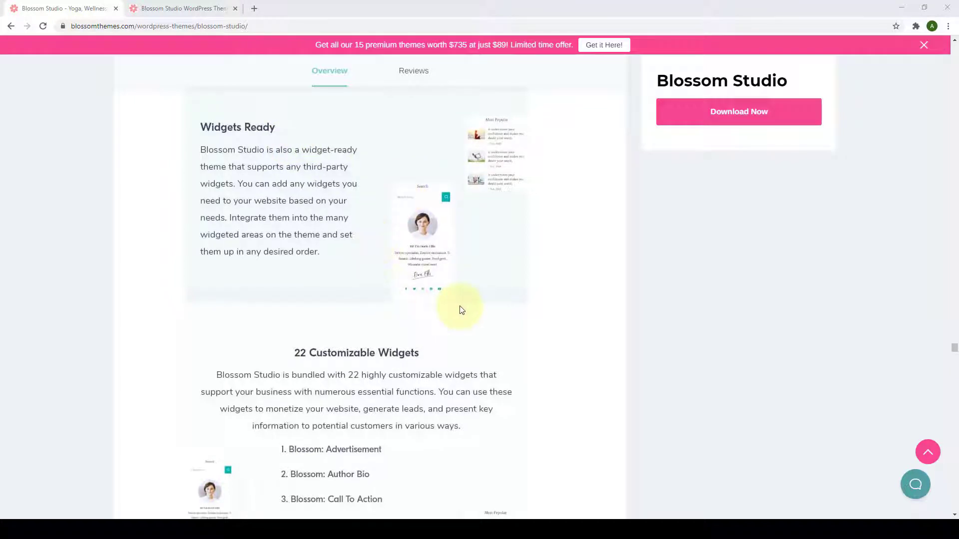
scroll(458, 309, down, 3)
scroll(351, 297, down, 8)
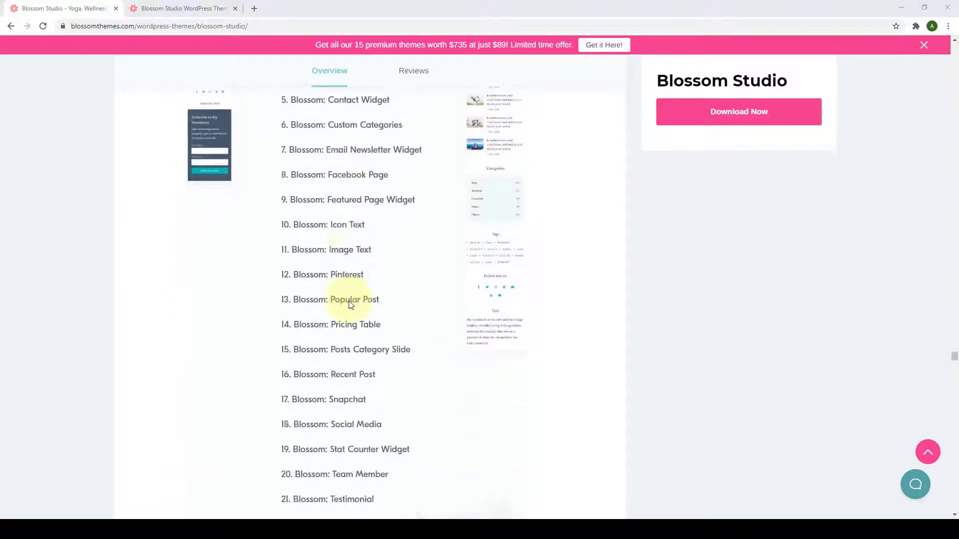
scroll(348, 304, down, 2)
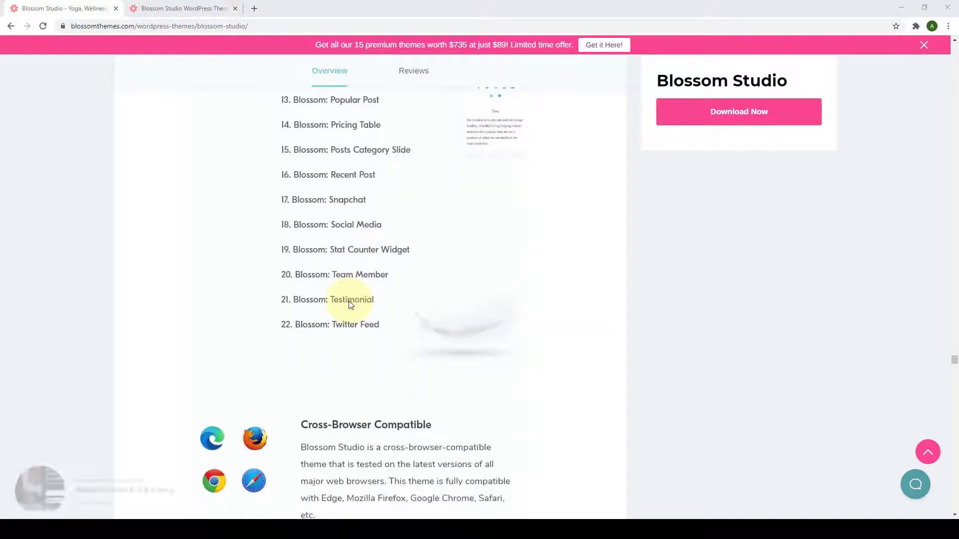
scroll(349, 302, up, 7)
scroll(325, 182, up, 2)
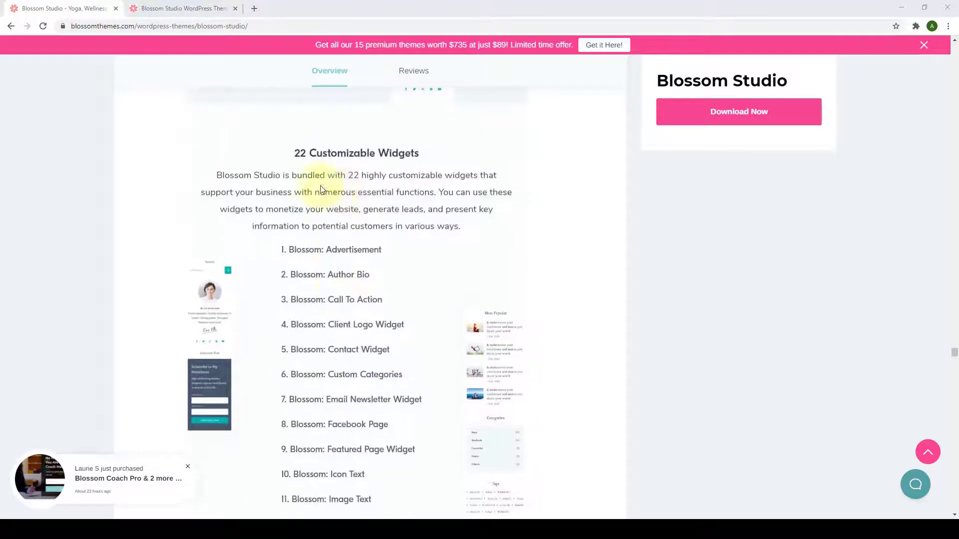
scroll(466, 161, down, 4)
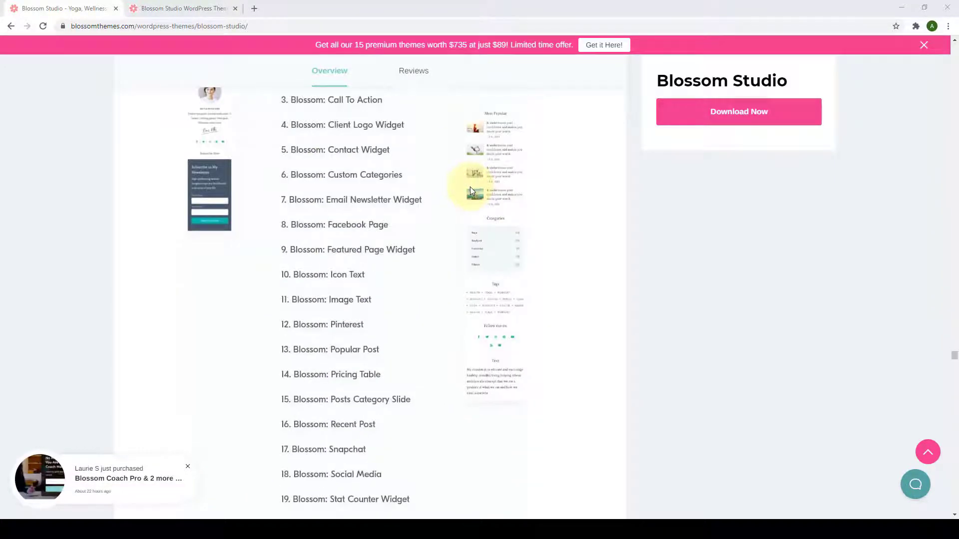
scroll(465, 197, down, 7)
Examine the sections on browser compatibility, legibility, Schema, RTL scripts and translation readiness.
scroll(458, 210, down, 4)
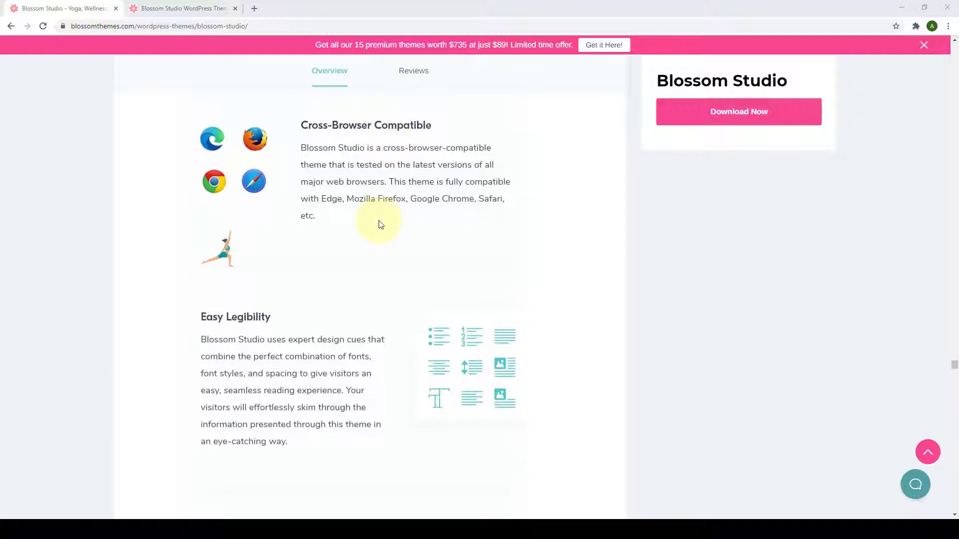
scroll(380, 224, down, 1)
scroll(380, 226, down, 1)
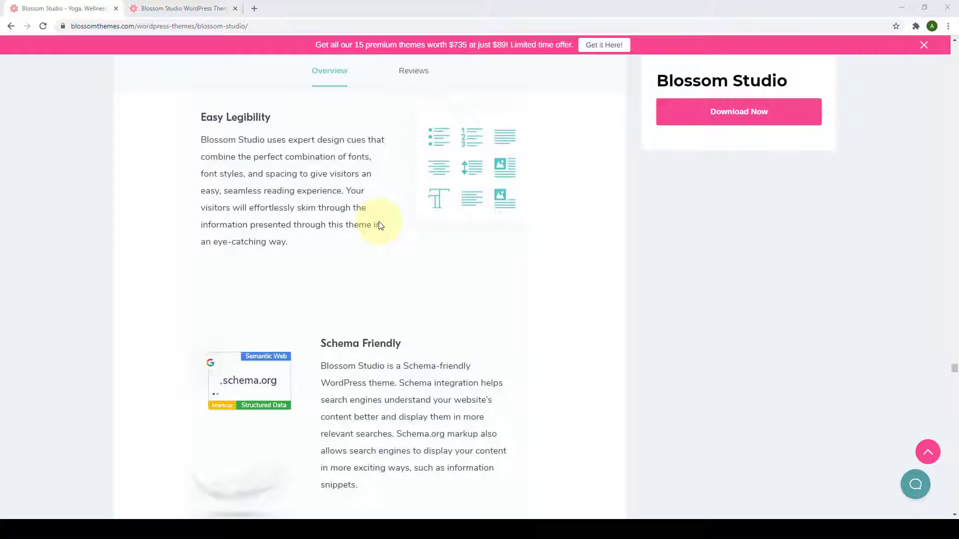
scroll(379, 225, down, 4)
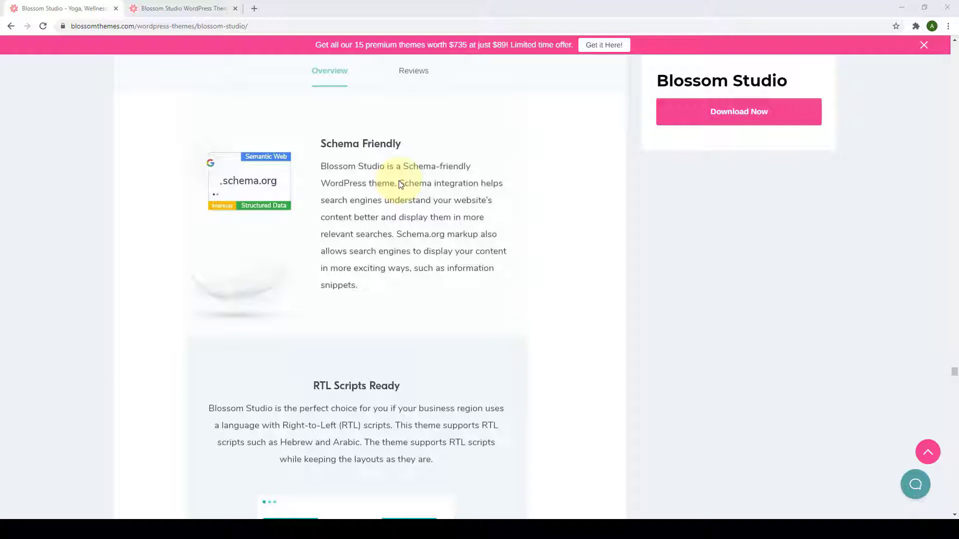
scroll(400, 185, down, 5)
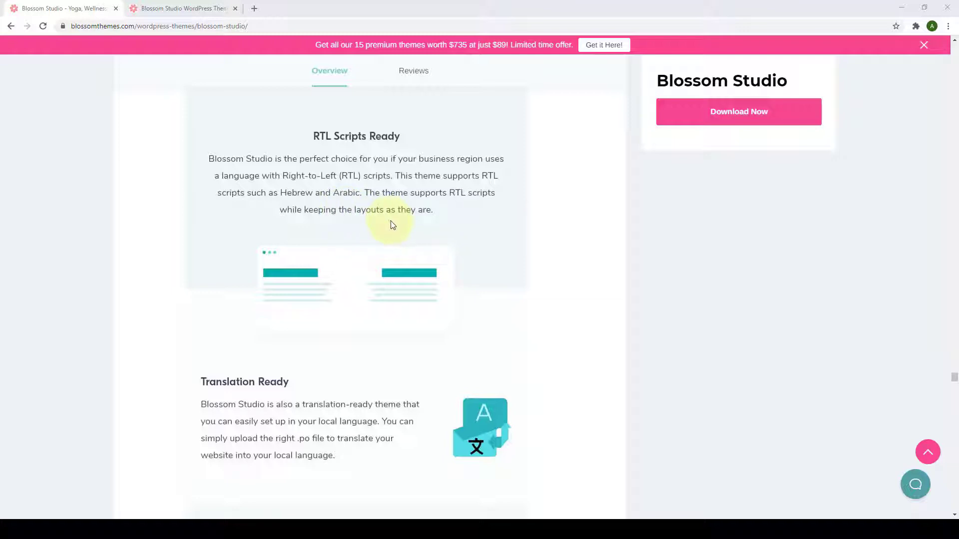
scroll(391, 226, down, 5)
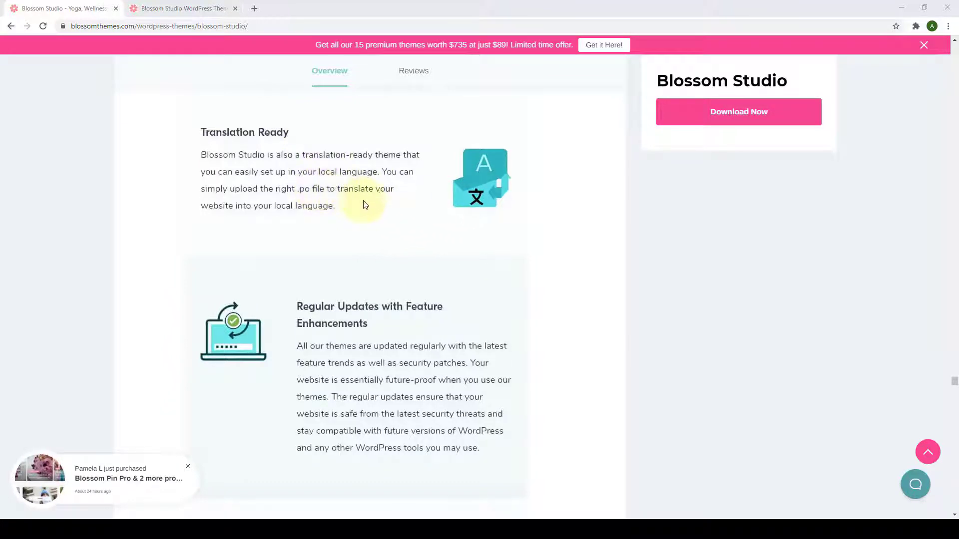
Examine the sections on regular updates, clean code, beginner-friendly documentation and support.
scroll(372, 206, down, 3)
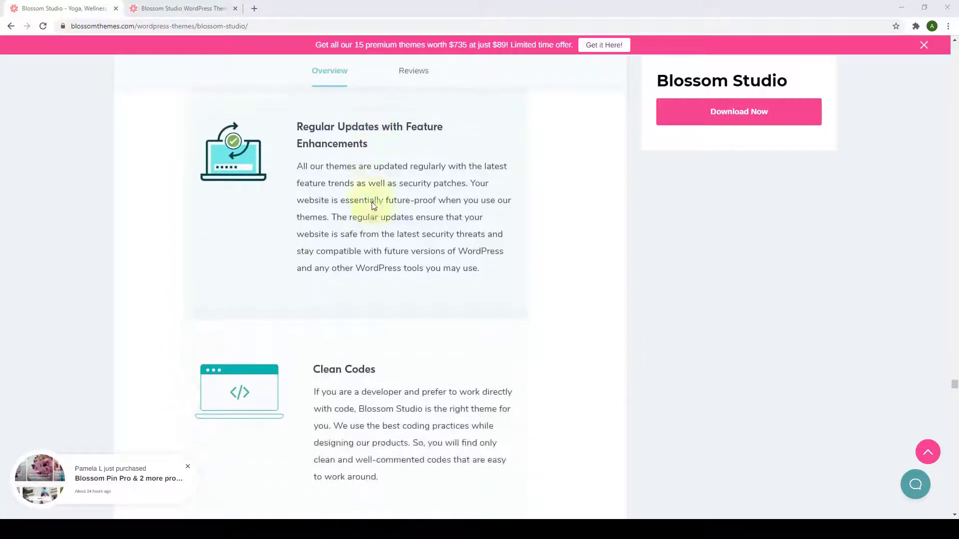
scroll(372, 204, up, 1)
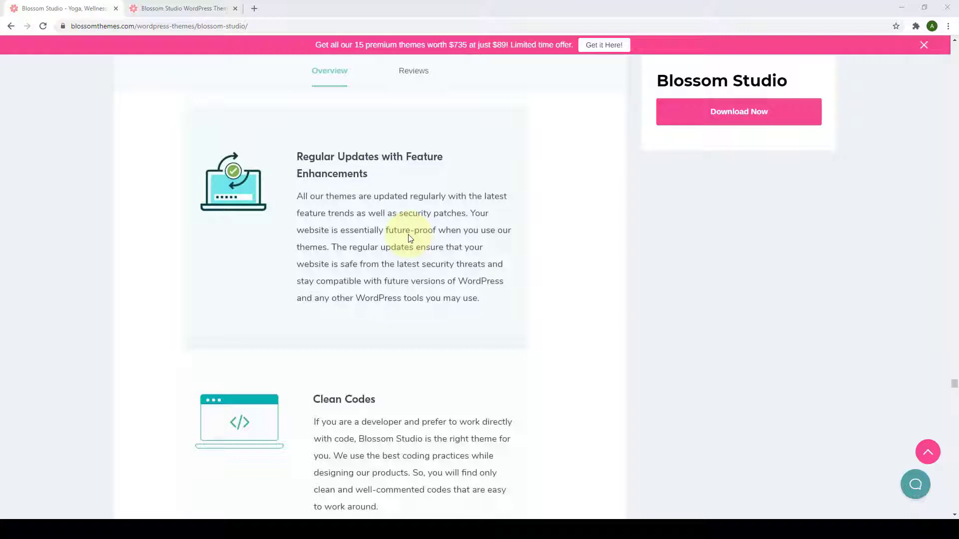
scroll(409, 238, down, 1)
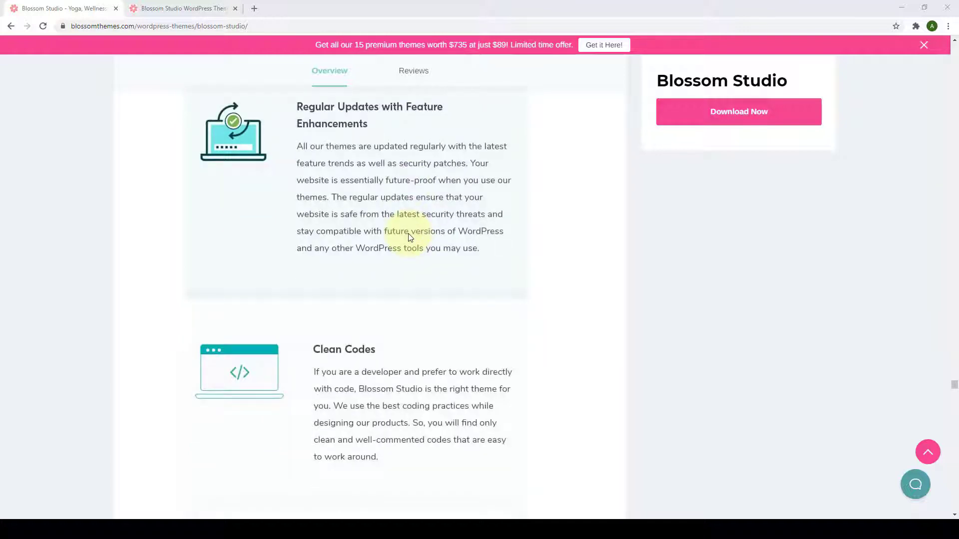
scroll(410, 237, down, 4)
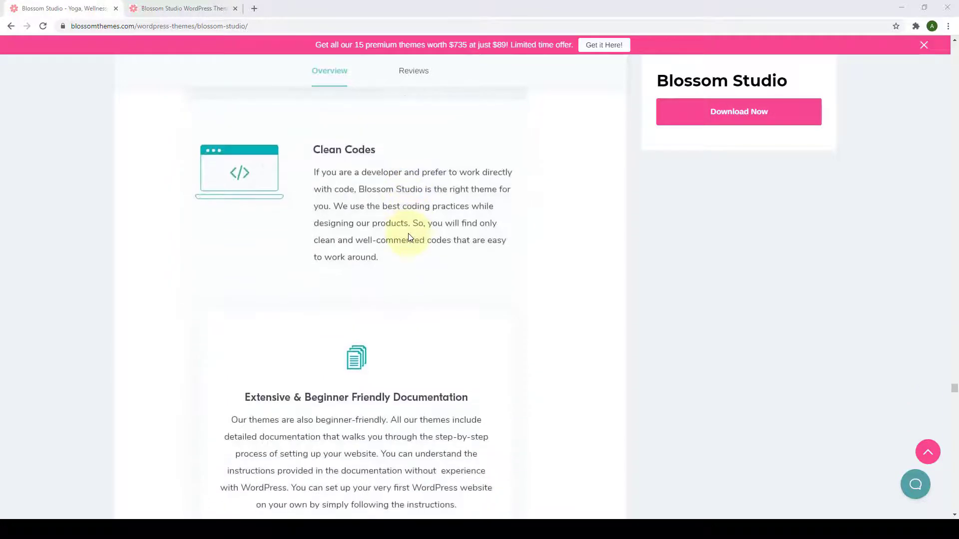
scroll(410, 238, down, 1)
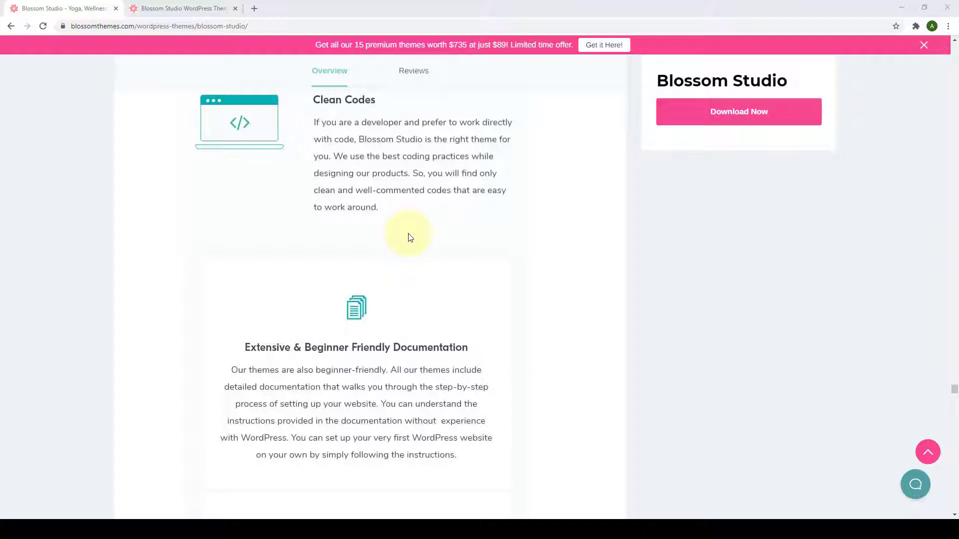
scroll(408, 237, down, 3)
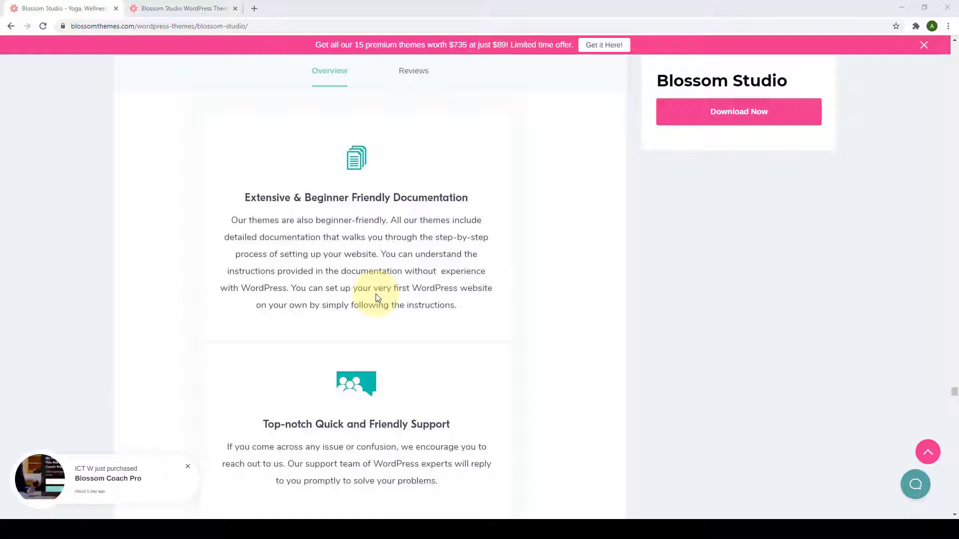
scroll(377, 298, down, 5)
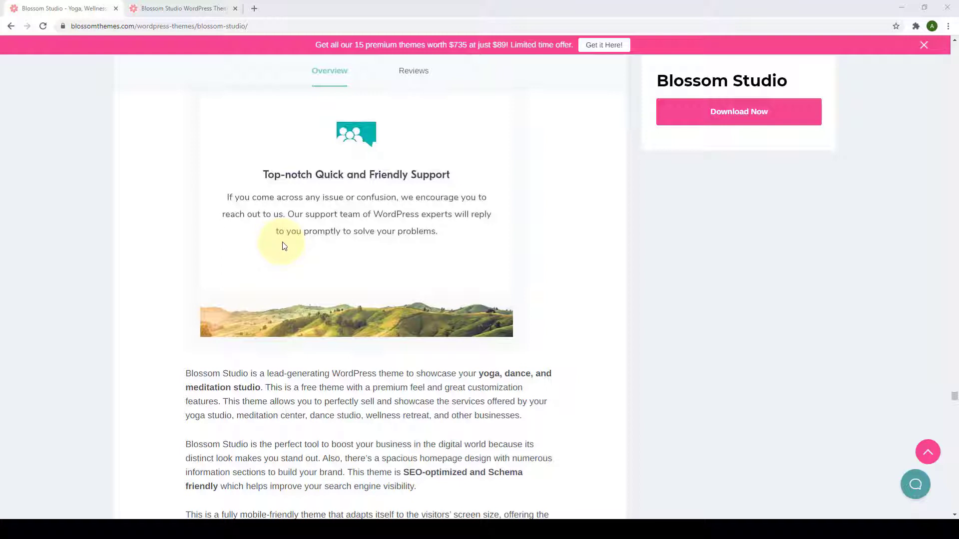
scroll(912, 435, down, 1)
Return to the top of the product page, view the theme's download form and close it.
click(929, 452)
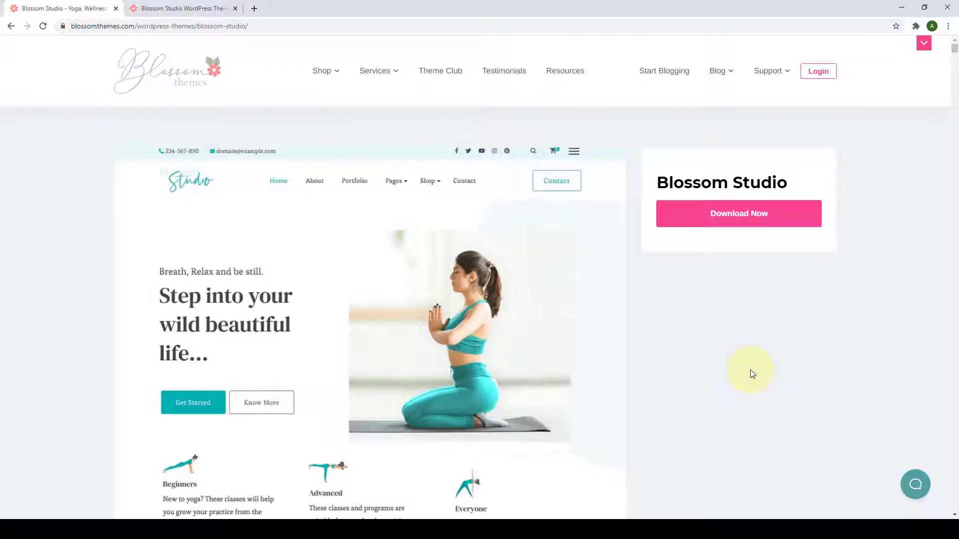
click(761, 223)
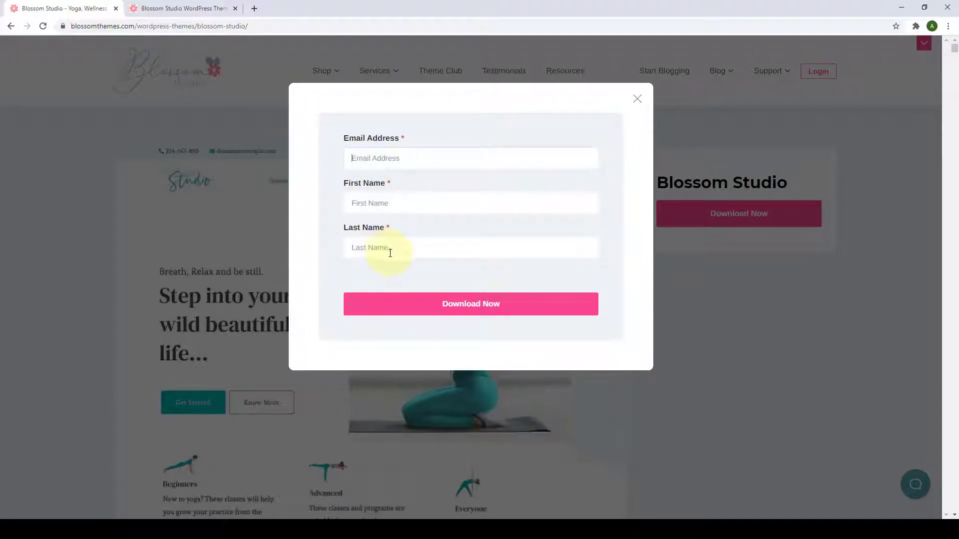
click(485, 314)
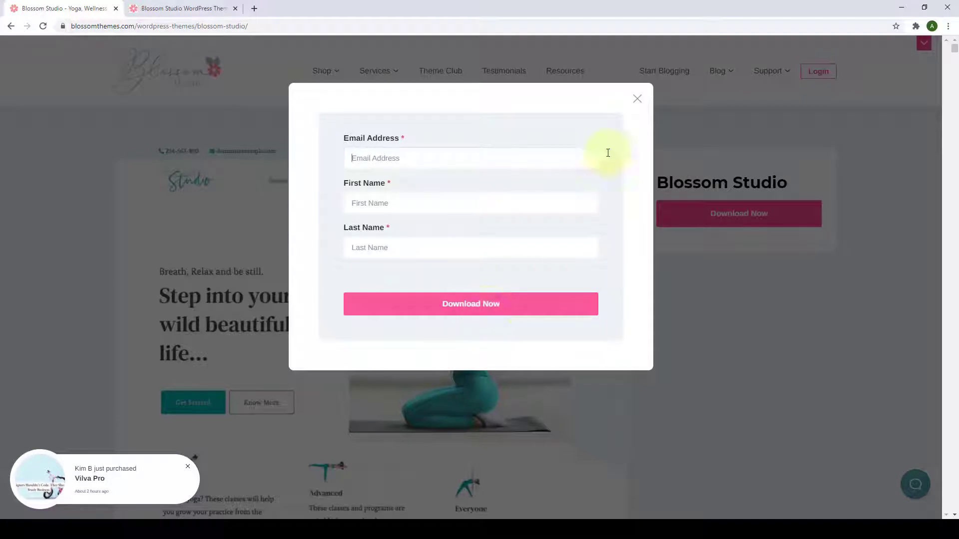
click(637, 99)
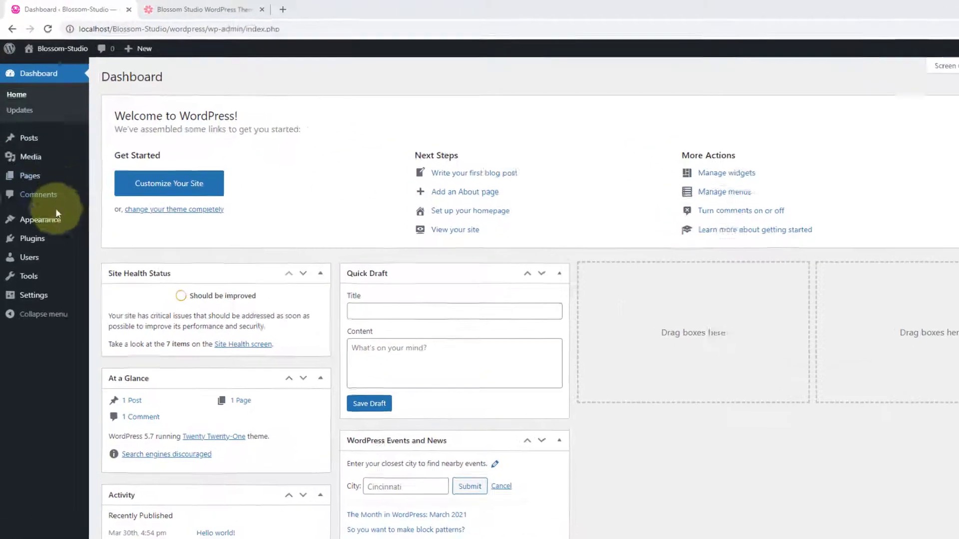
Install the Blossom Studio theme by uploading blossom-studio_1.0.0.zip from the Downloads folder, and activate it.
mouse_move(47, 200)
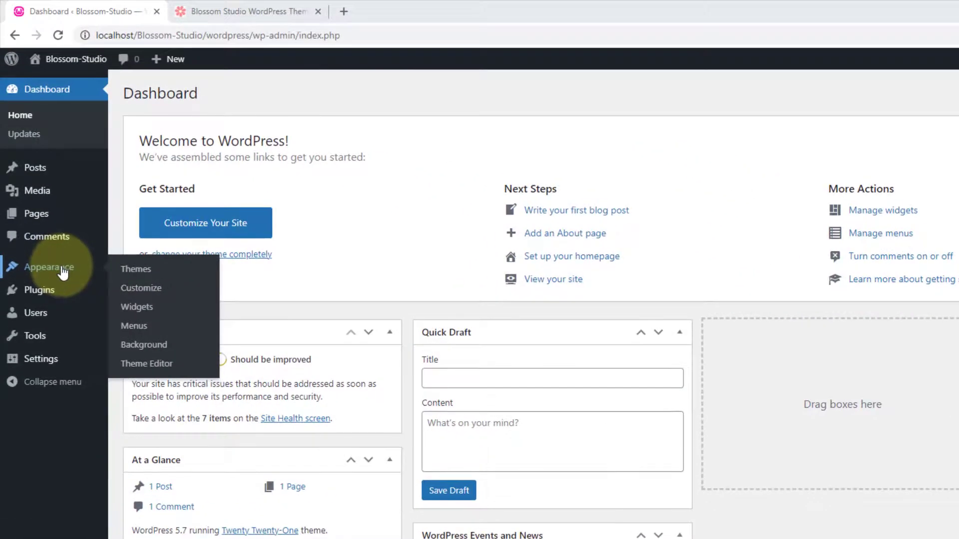
click(144, 274)
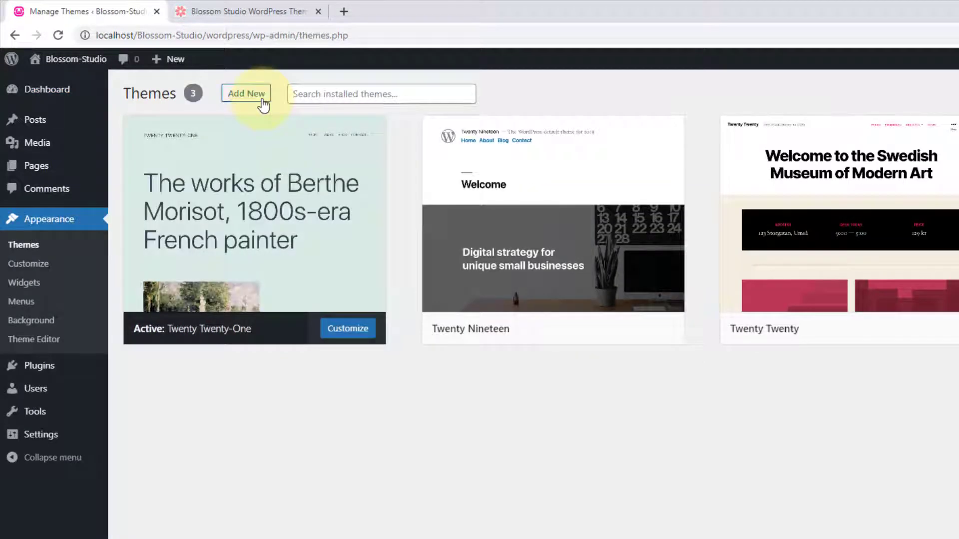
click(262, 102)
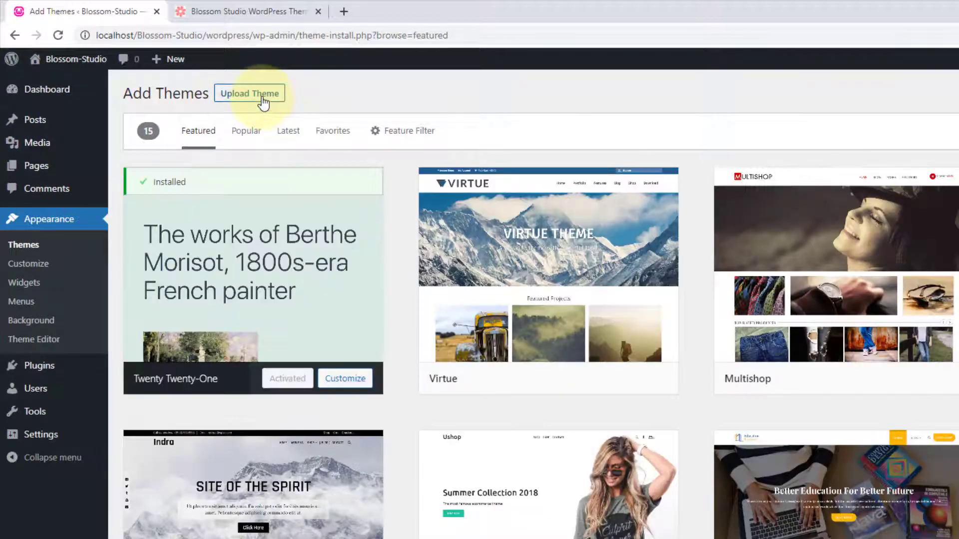
click(263, 104)
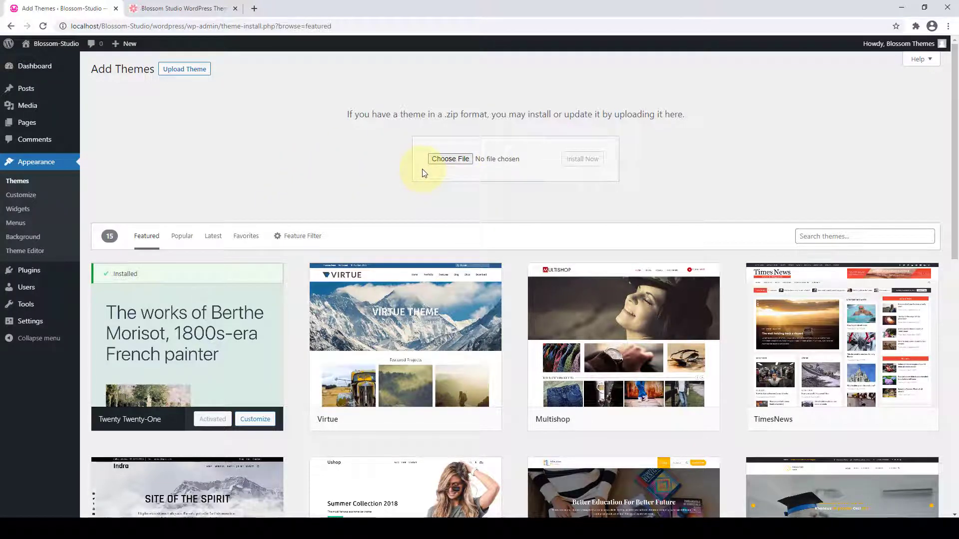
click(466, 160)
click(163, 100)
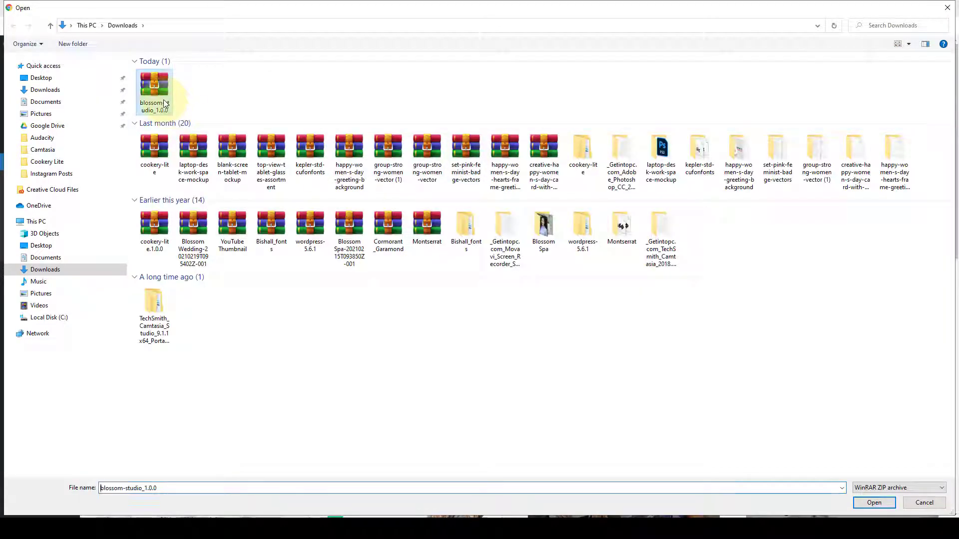
click(874, 503)
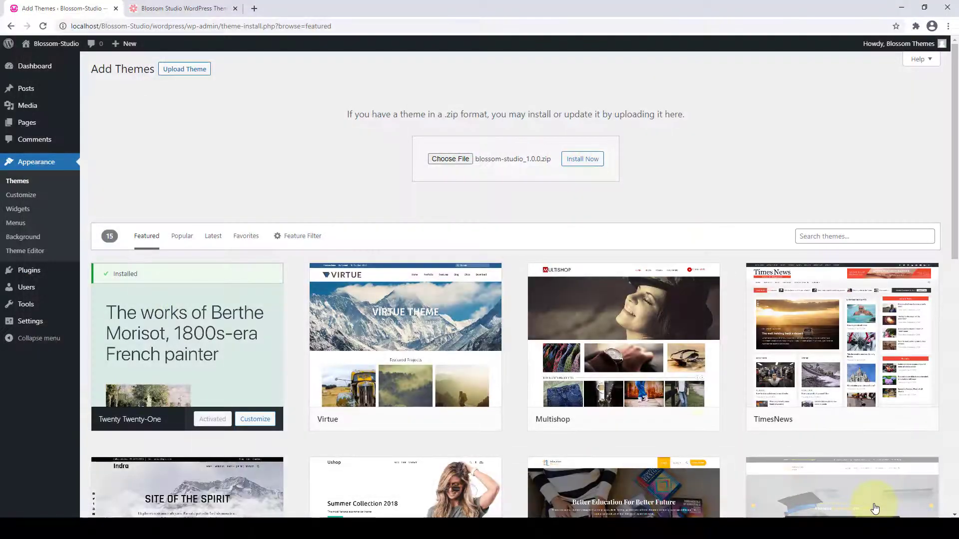
click(584, 160)
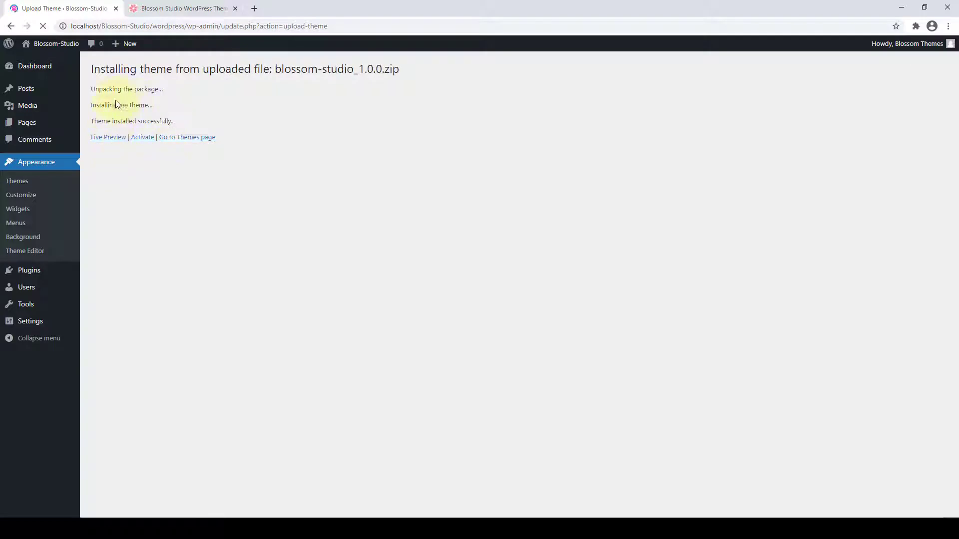
click(147, 140)
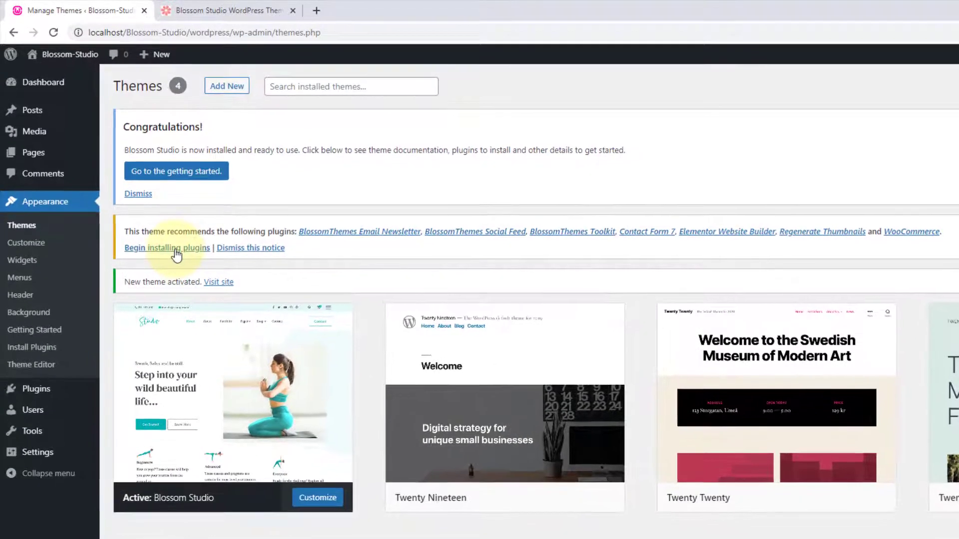
Bulk-install all the plugins recommended by the Blossom Studio theme.
click(176, 248)
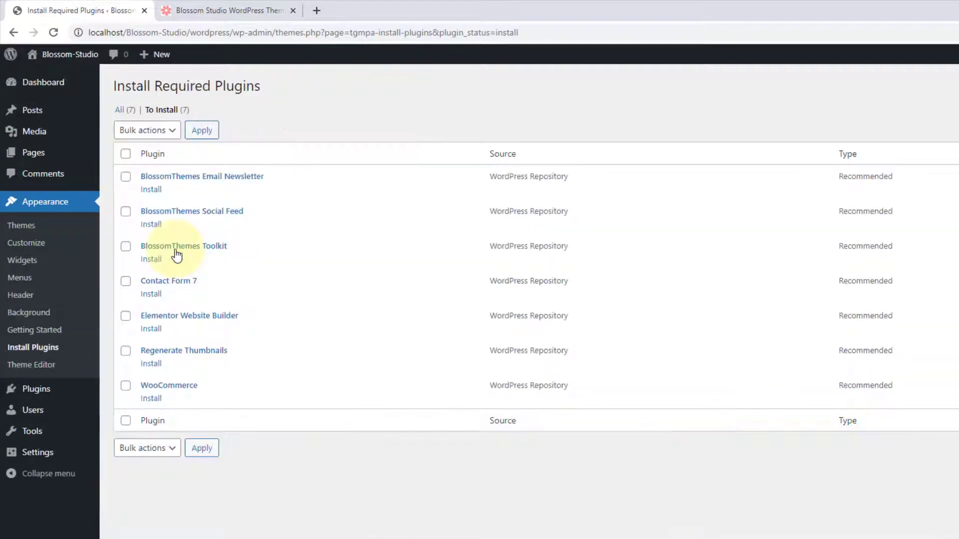
click(125, 155)
click(171, 133)
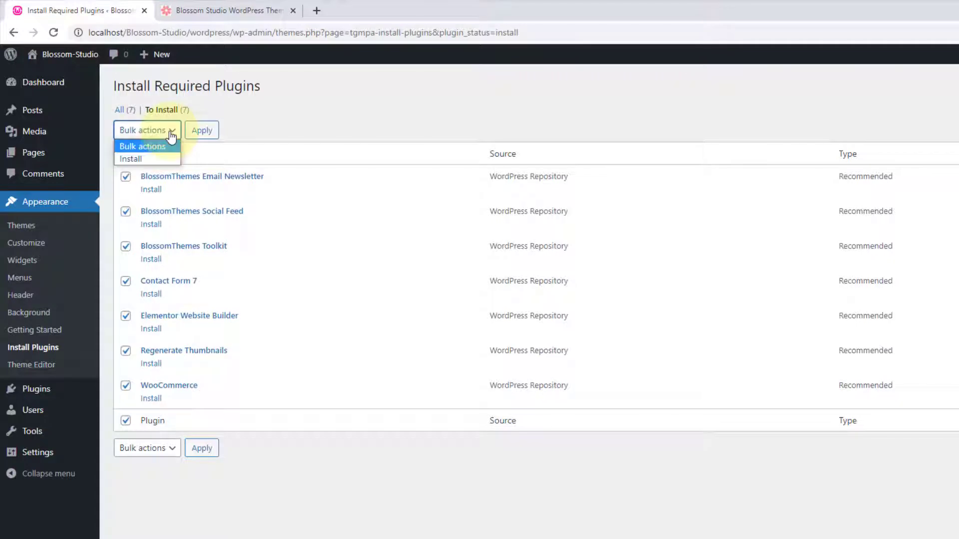
click(158, 158)
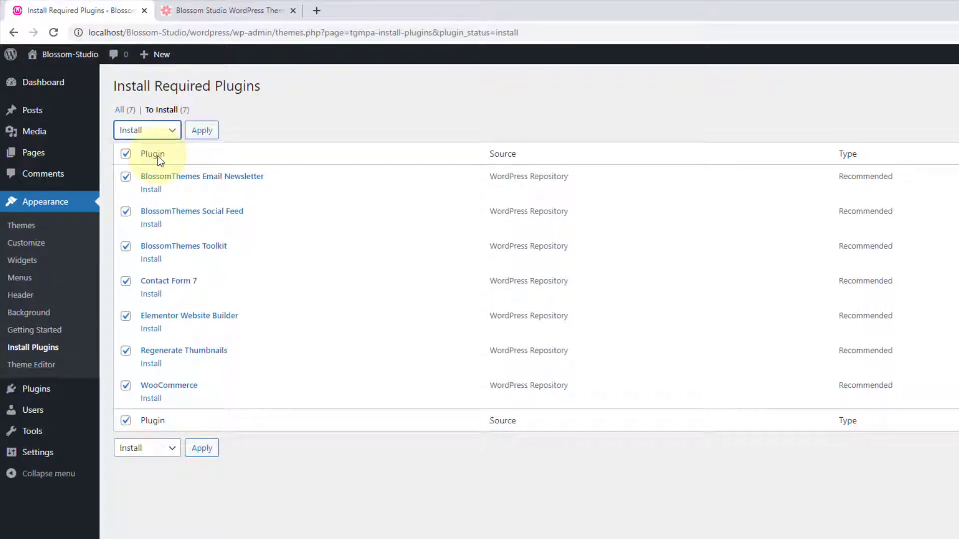
click(213, 134)
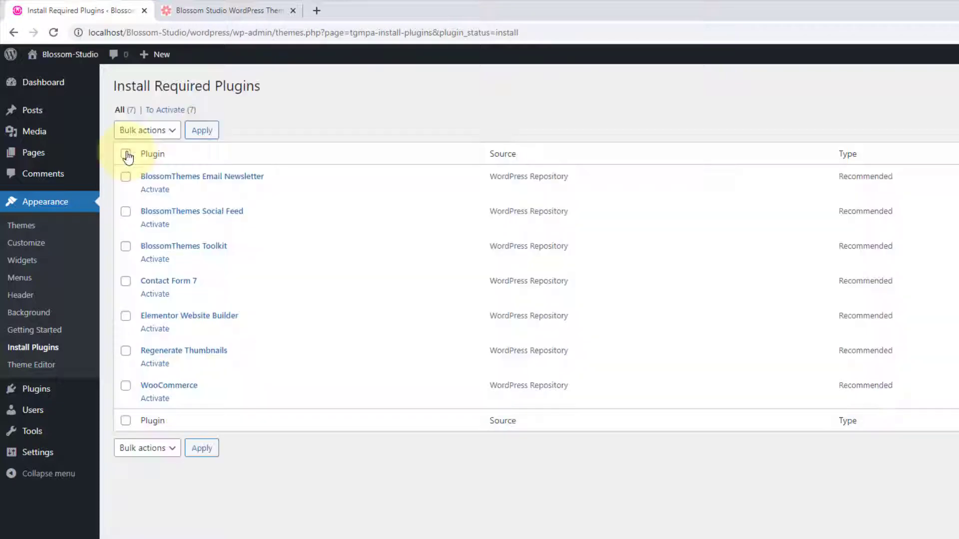
Bulk-activate all the installed recommended plugins.
click(126, 155)
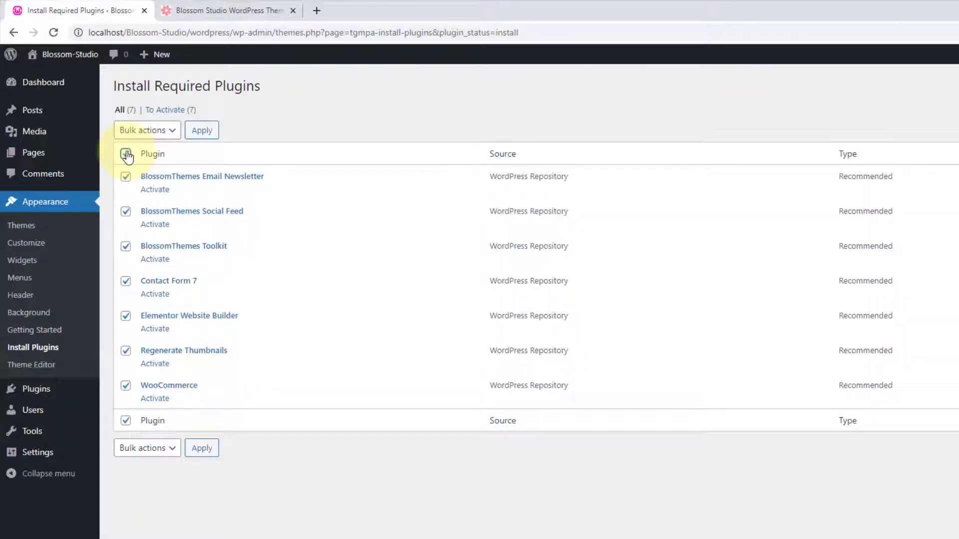
click(162, 133)
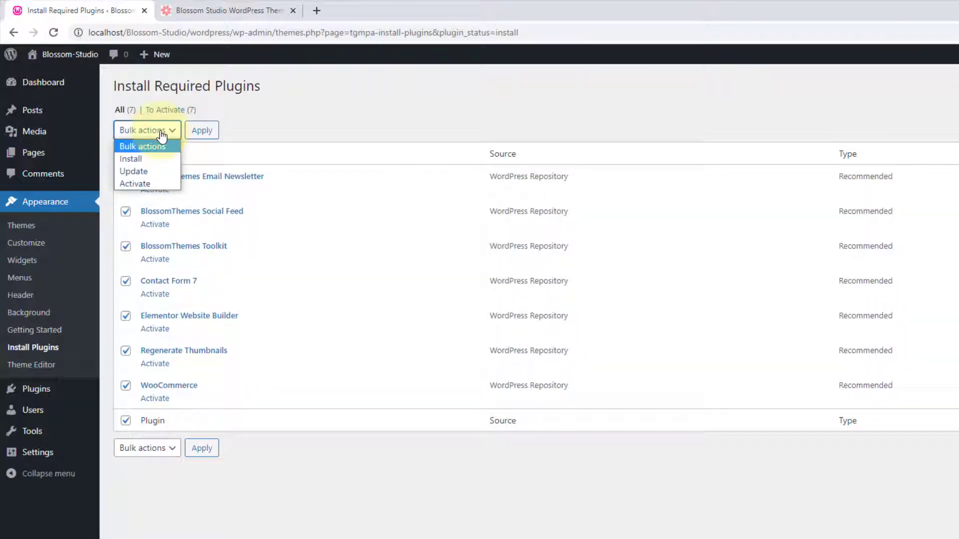
click(157, 182)
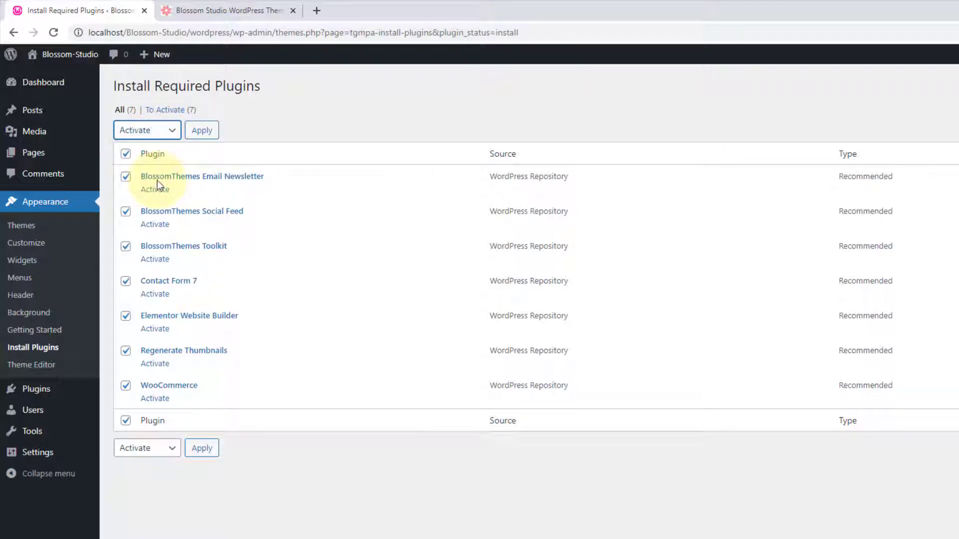
click(209, 134)
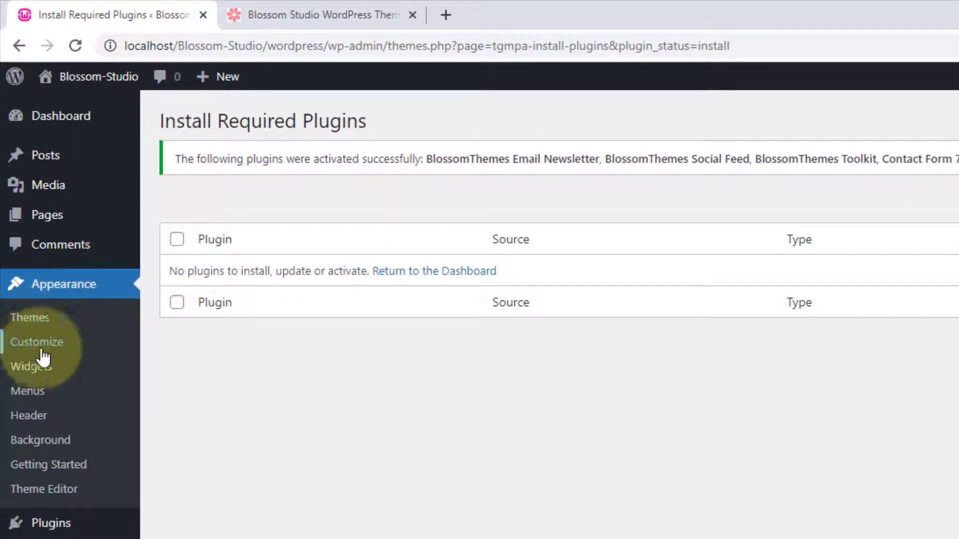
Open the theme Customizer in a new browser tab and switch to it.
right_click(57, 348)
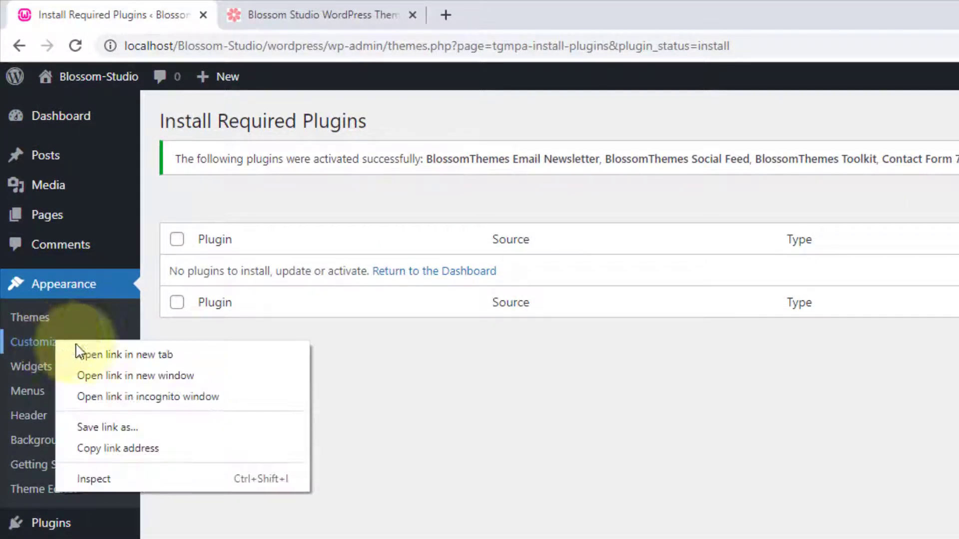
click(134, 356)
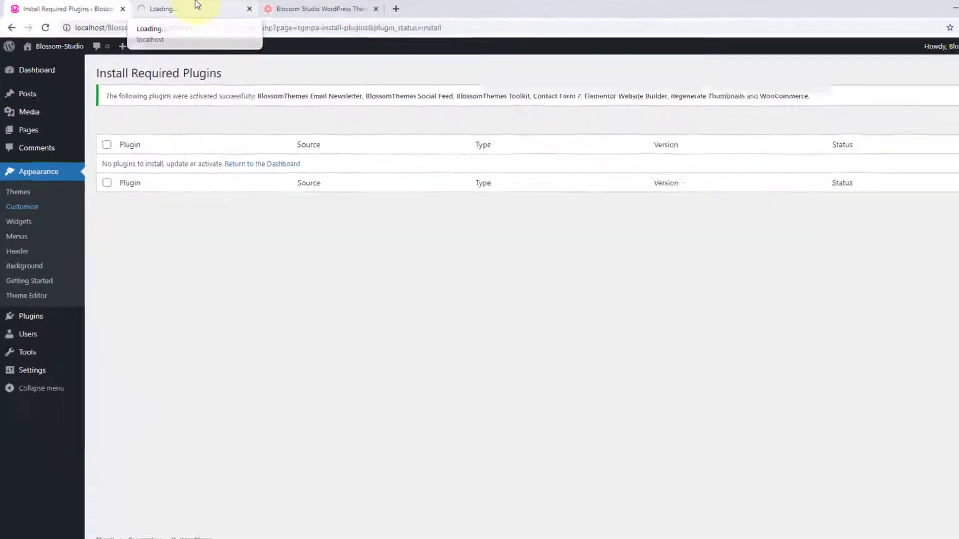
click(326, 7)
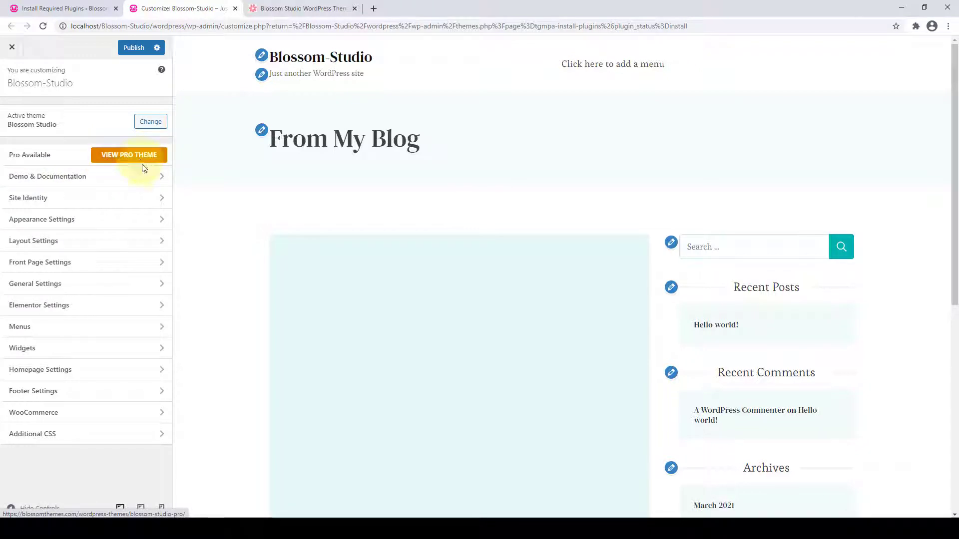
Examine the Customizer's Demo & Documentation links and the Site Identity options for logo, title, tagline, icon and title font.
click(132, 183)
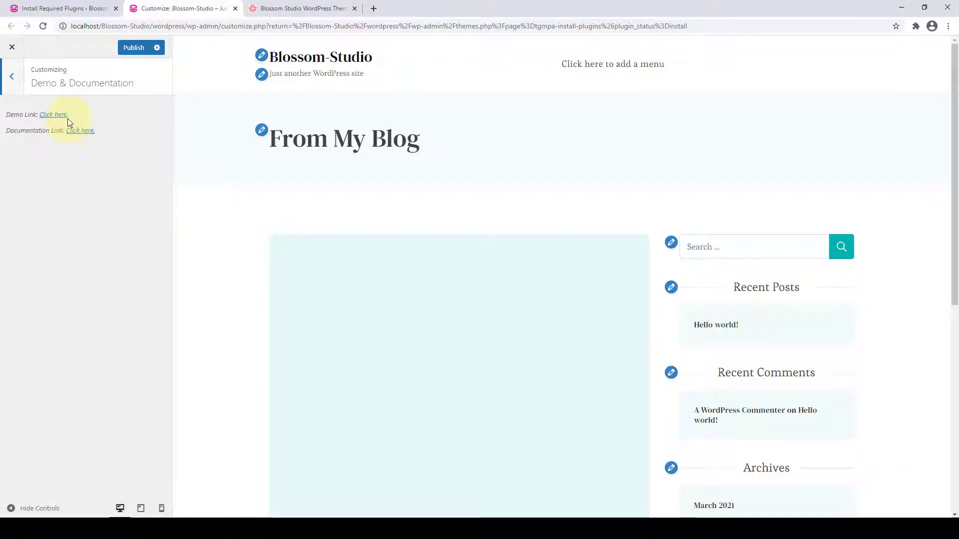
click(17, 89)
click(69, 203)
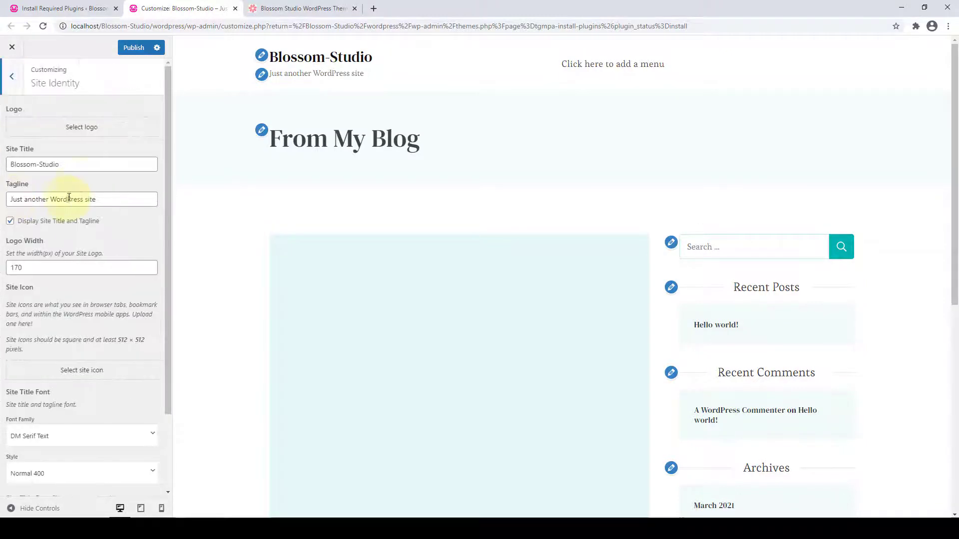
scroll(77, 299, down, 3)
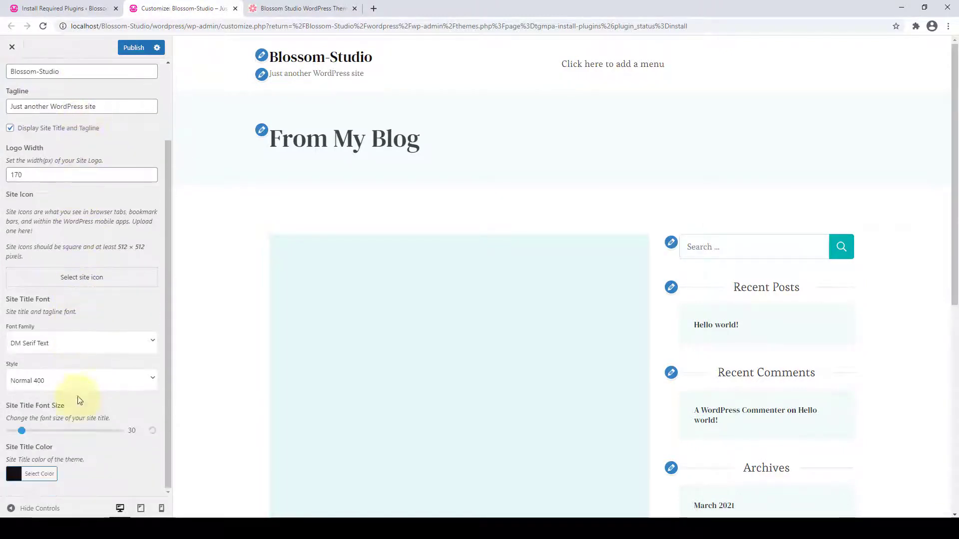
scroll(88, 300, up, 3)
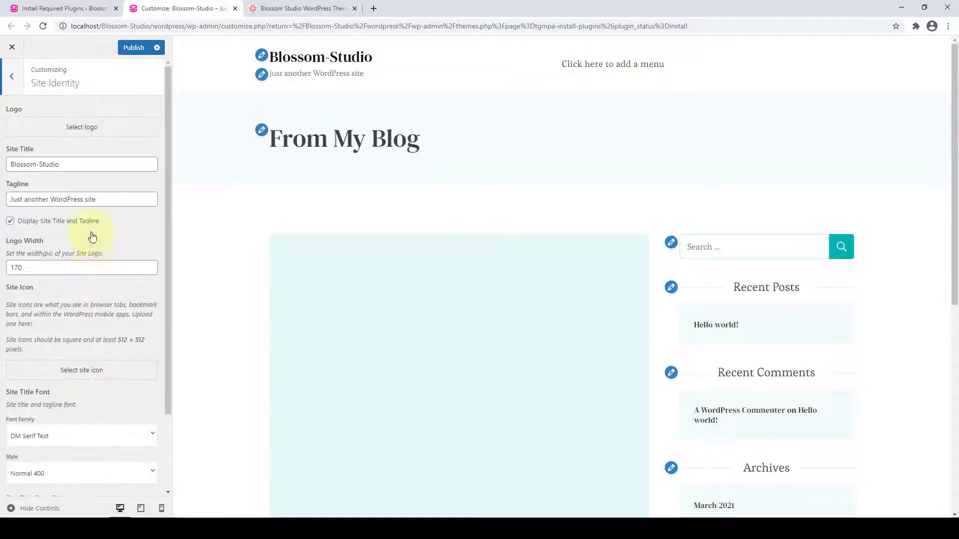
click(15, 86)
Examine the Colors, Background Image and Typography sections of the Appearance Settings and return to the main Customizer list.
click(56, 225)
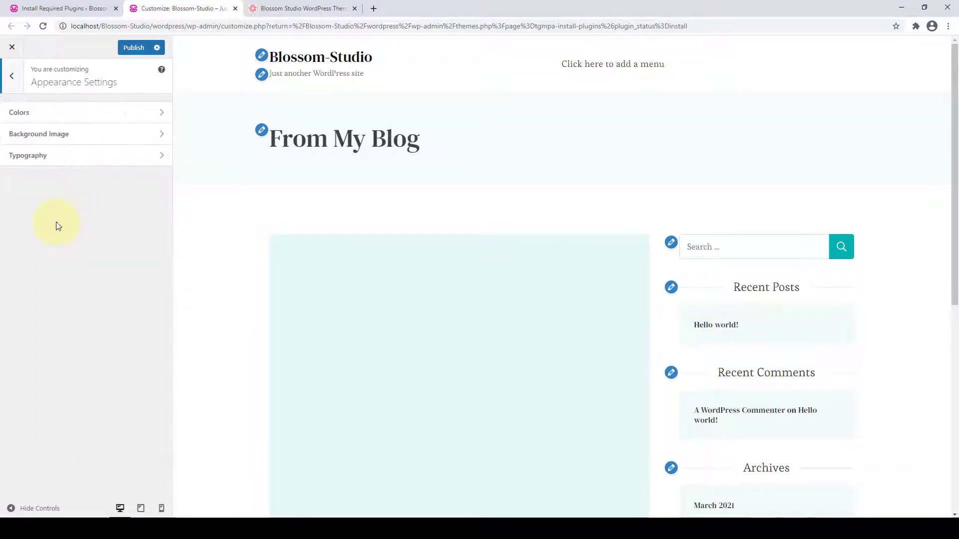
click(74, 121)
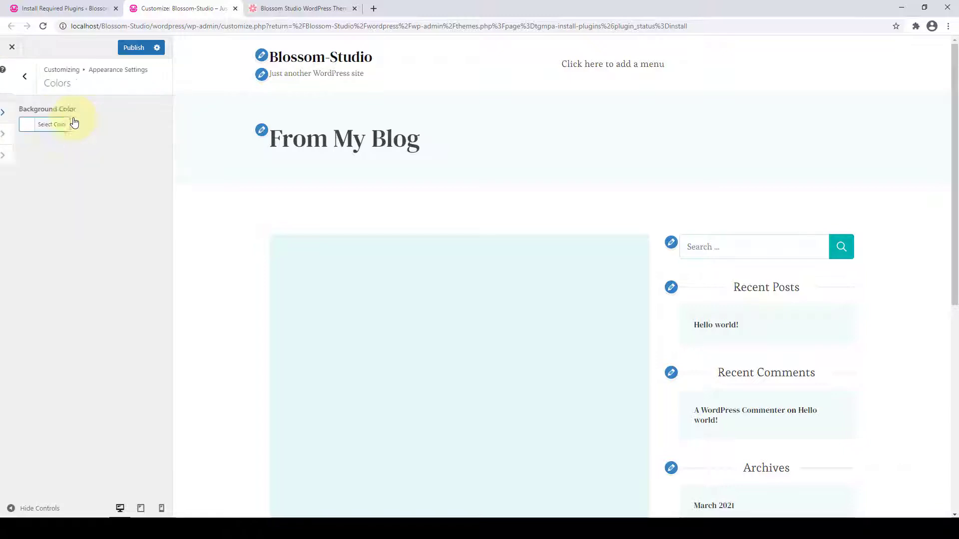
click(9, 91)
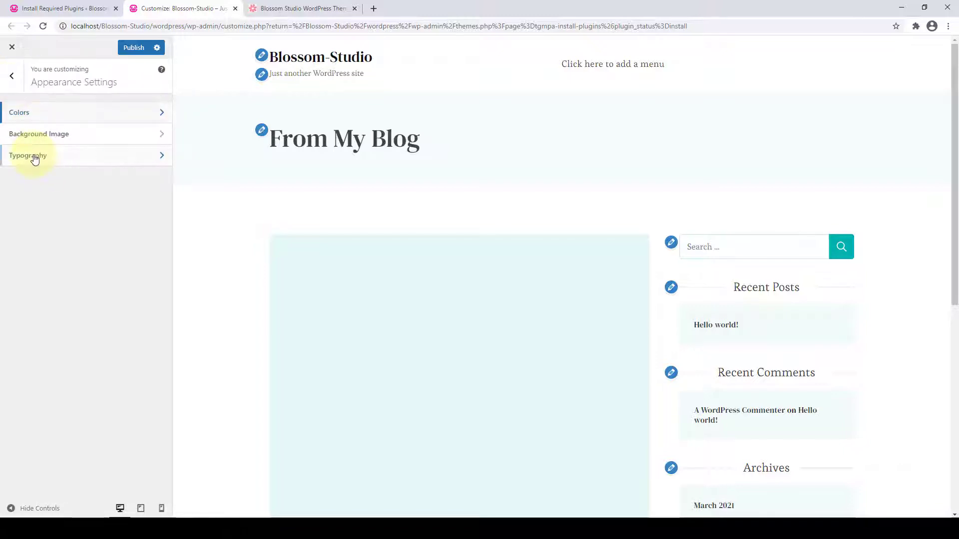
click(35, 135)
click(7, 93)
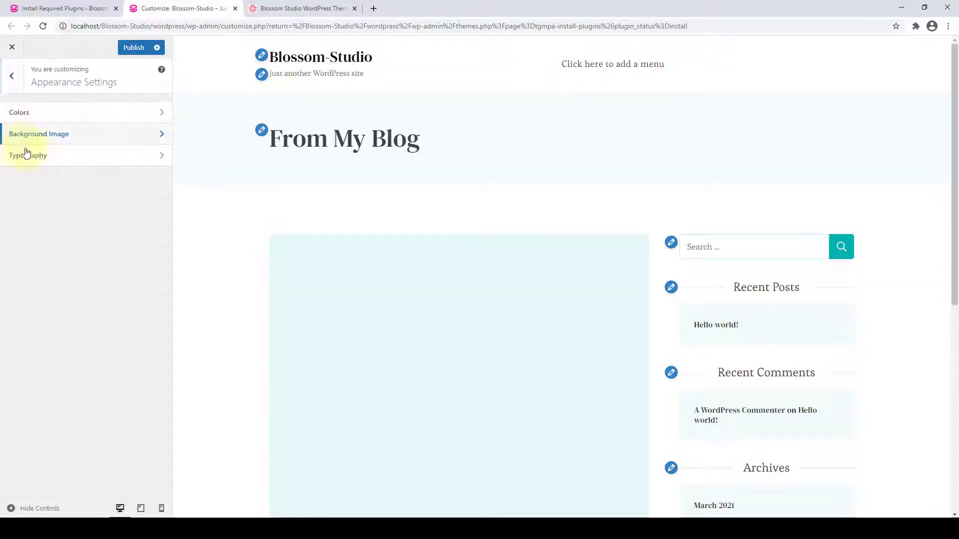
click(30, 155)
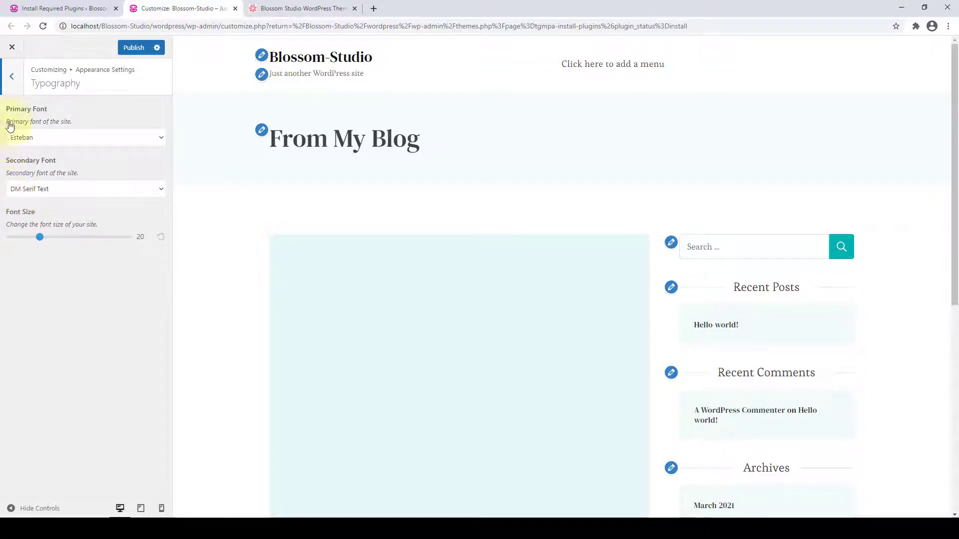
click(15, 85)
click(16, 90)
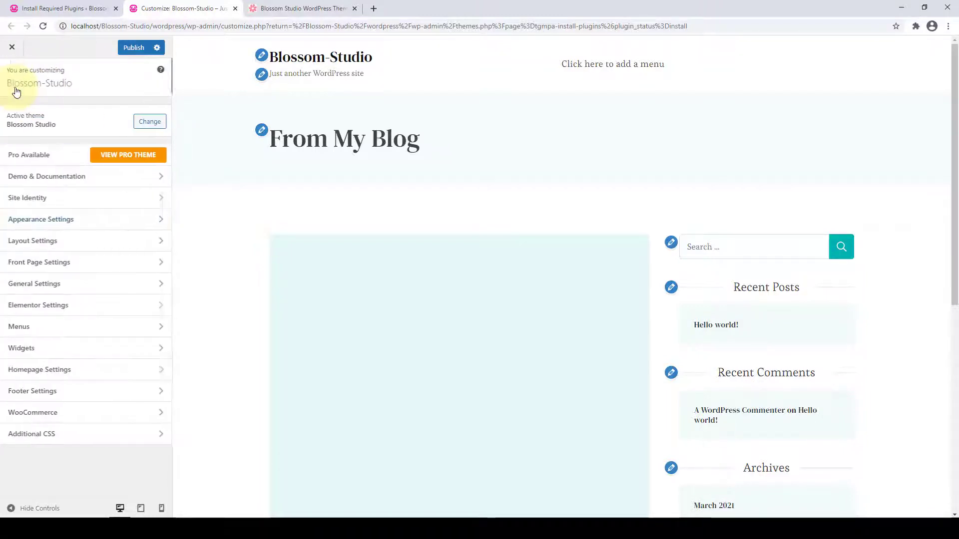
Examine the Header Layout choices and the page, post and default sidebar layouts in the Layout Settings.
click(77, 242)
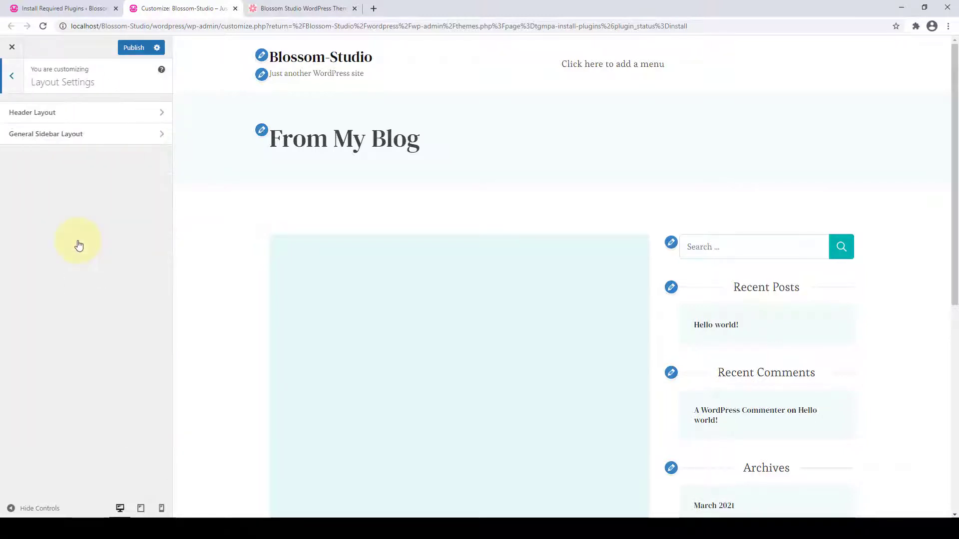
click(98, 117)
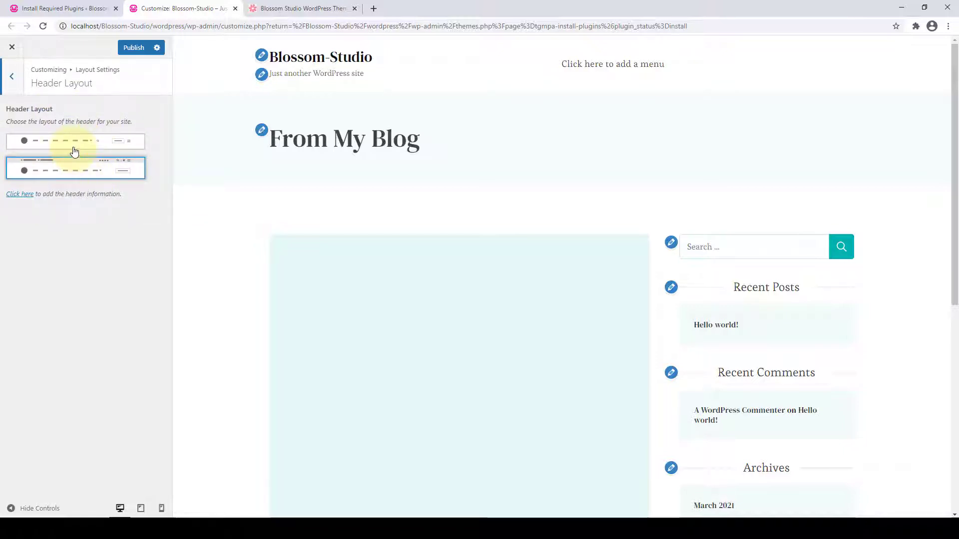
click(11, 76)
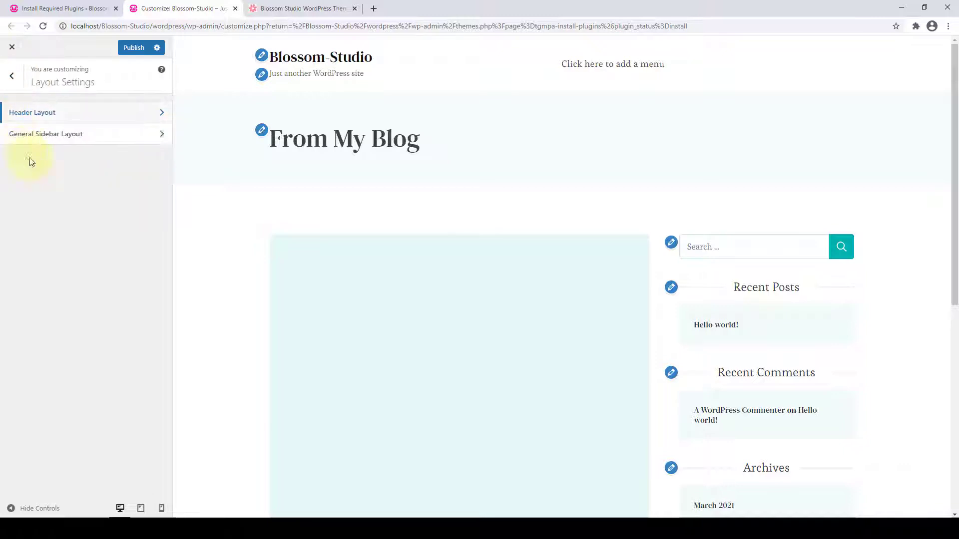
click(53, 141)
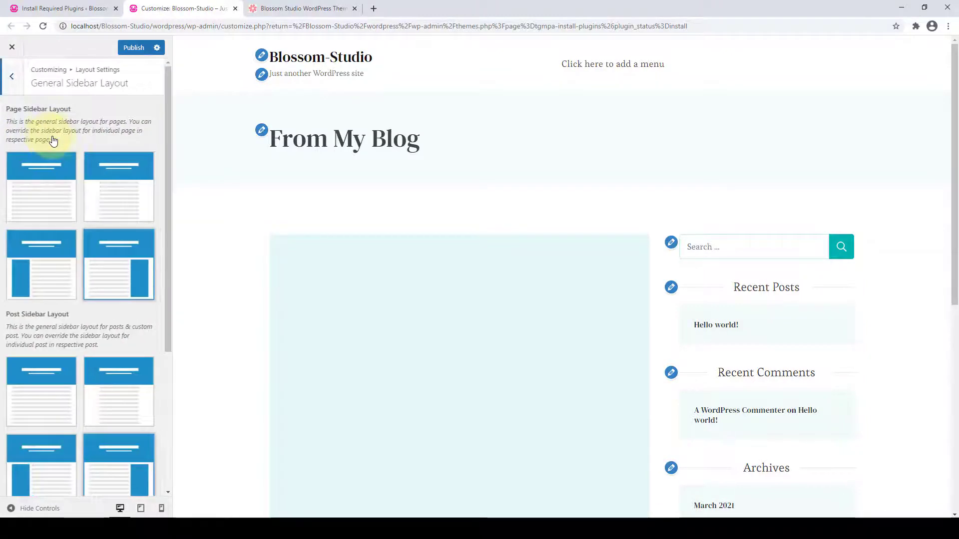
scroll(23, 287, down, 3)
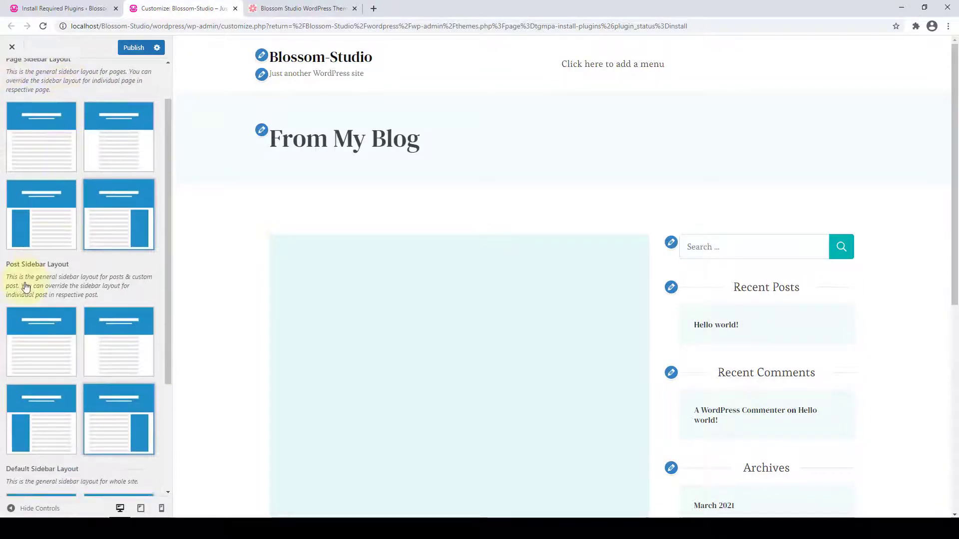
scroll(30, 357, down, 1)
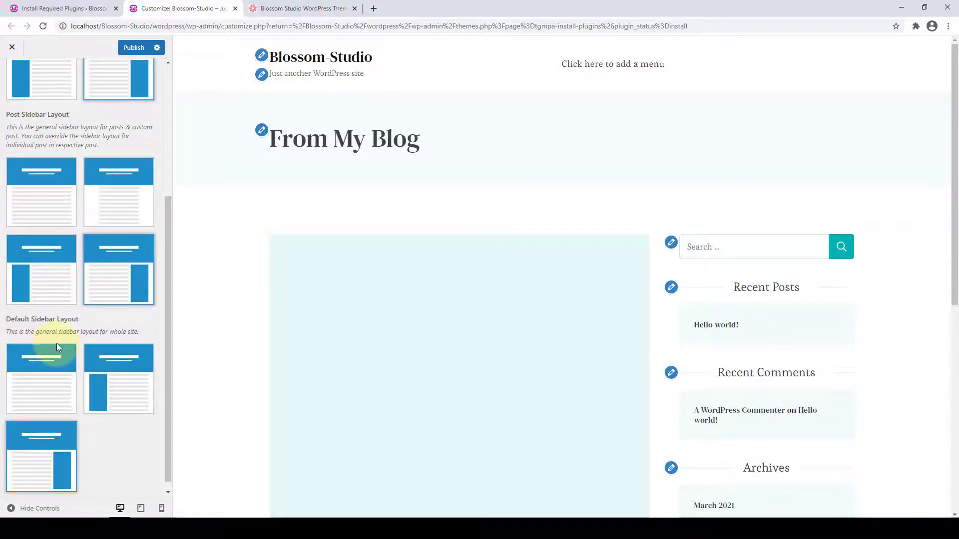
Leave the General Sidebar Layout options and examine the list of sections in the Front Page Settings.
scroll(56, 343, up, 3)
scroll(58, 345, up, 1)
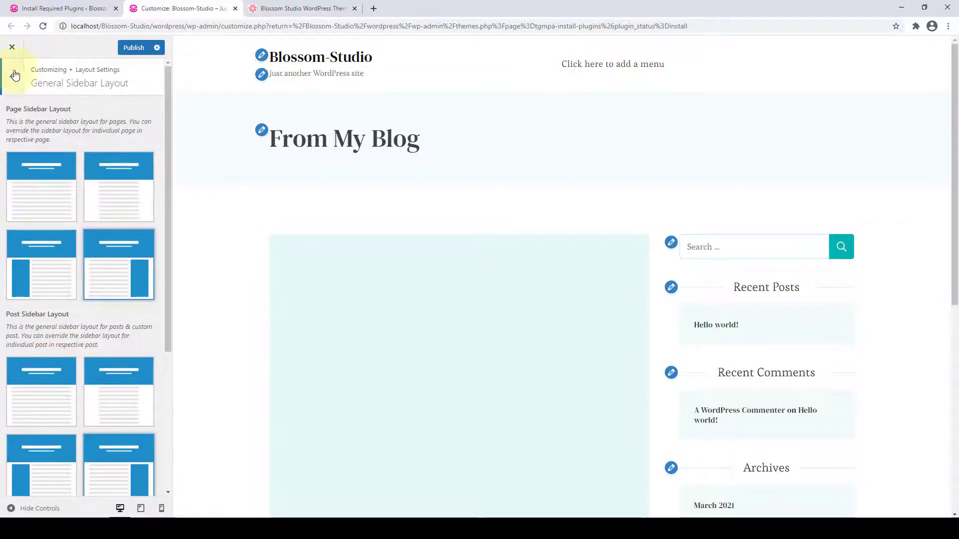
click(11, 76)
click(89, 262)
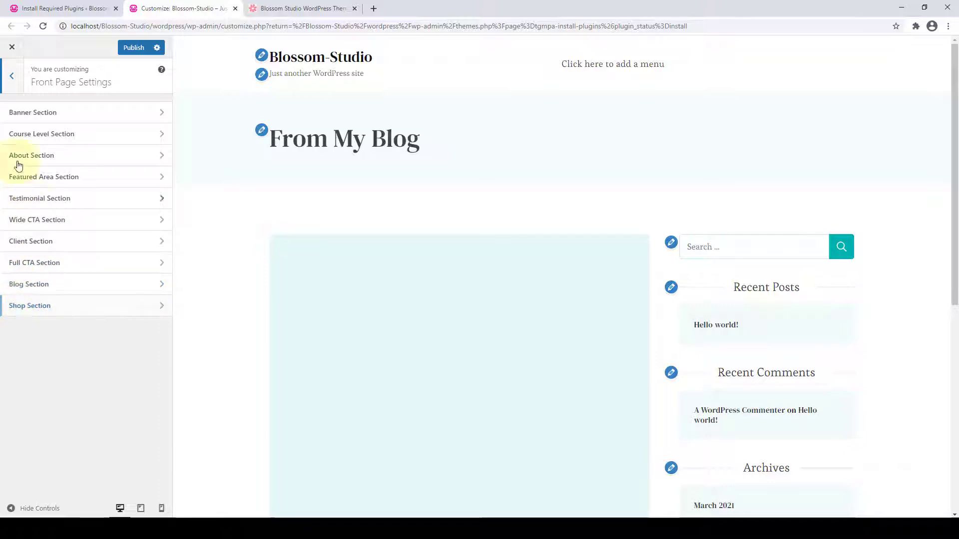
click(12, 89)
Examine the Header, Social Media and SEO options in the General Settings.
click(78, 289)
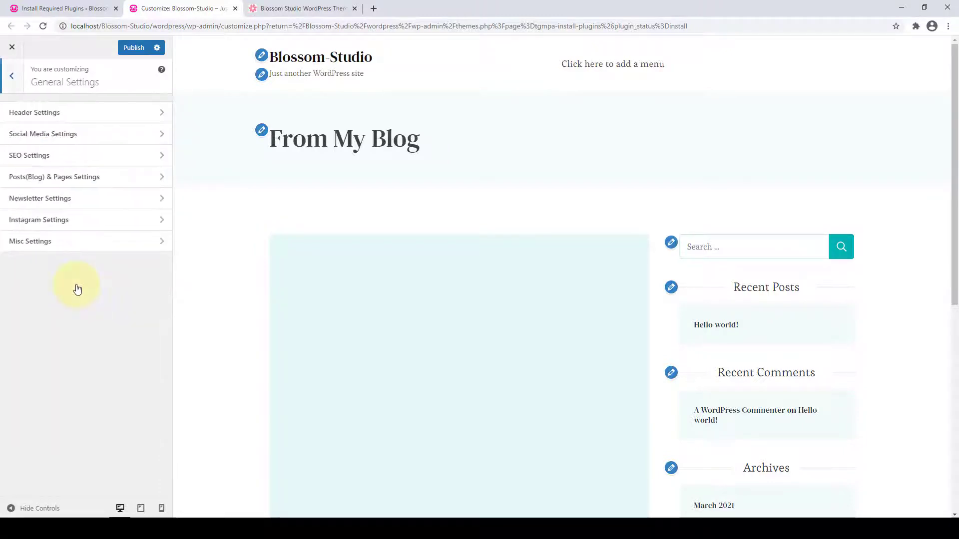
click(91, 118)
click(15, 88)
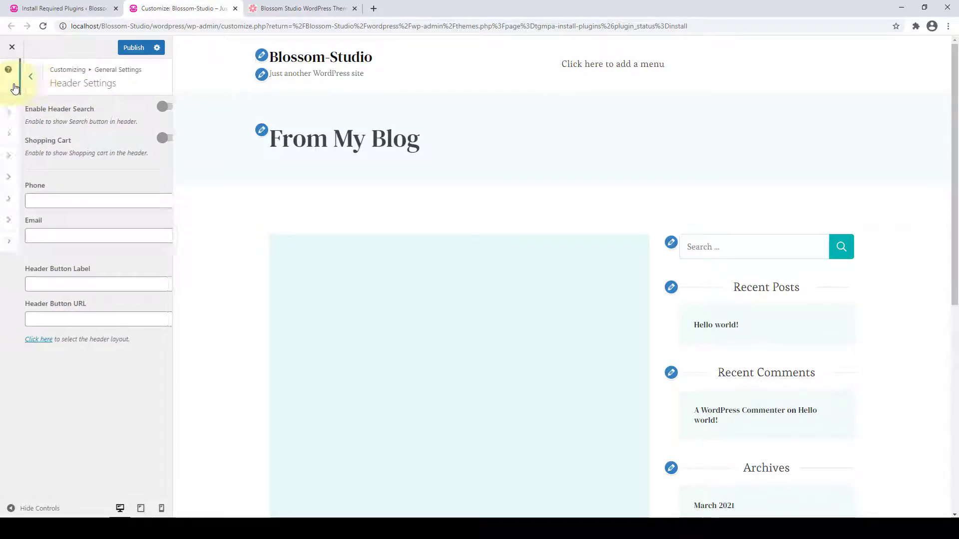
click(49, 133)
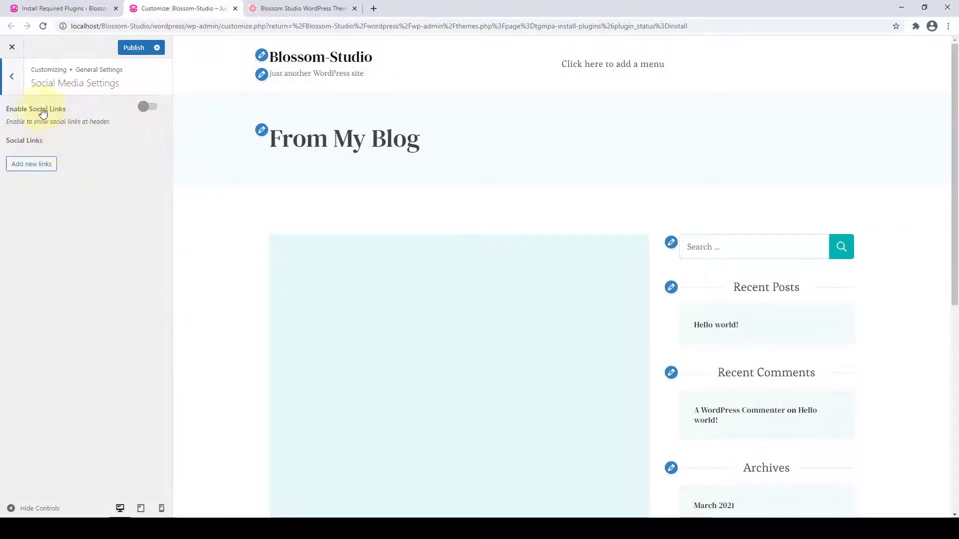
click(12, 76)
click(40, 161)
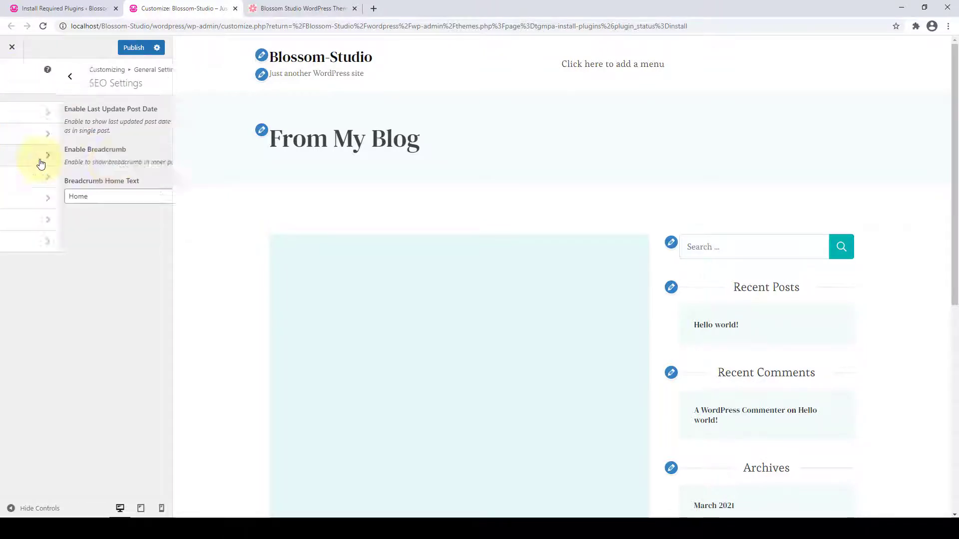
click(14, 80)
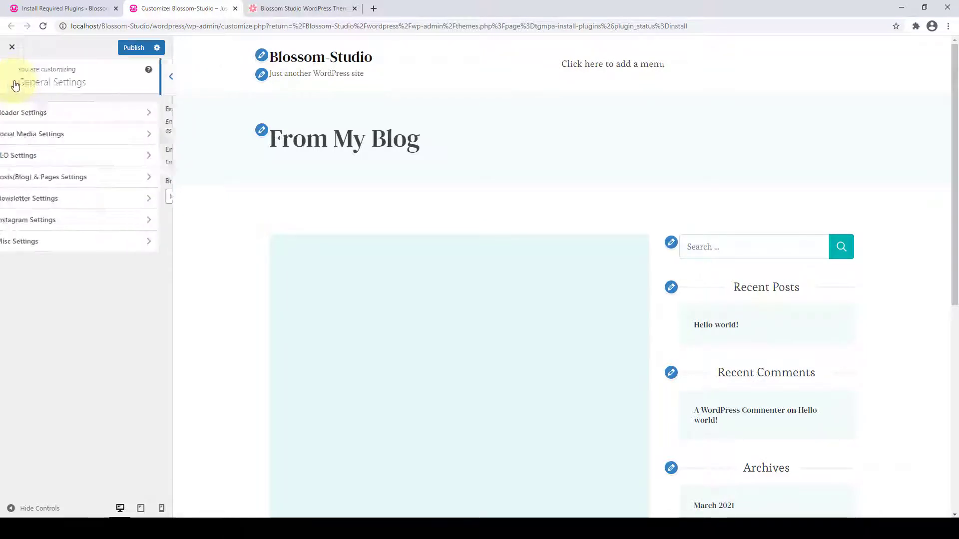
Examine the blog excerpt, blog title, author section and related posts options in the Posts(Blog) & Pages Settings.
click(43, 180)
scroll(67, 363, down, 2)
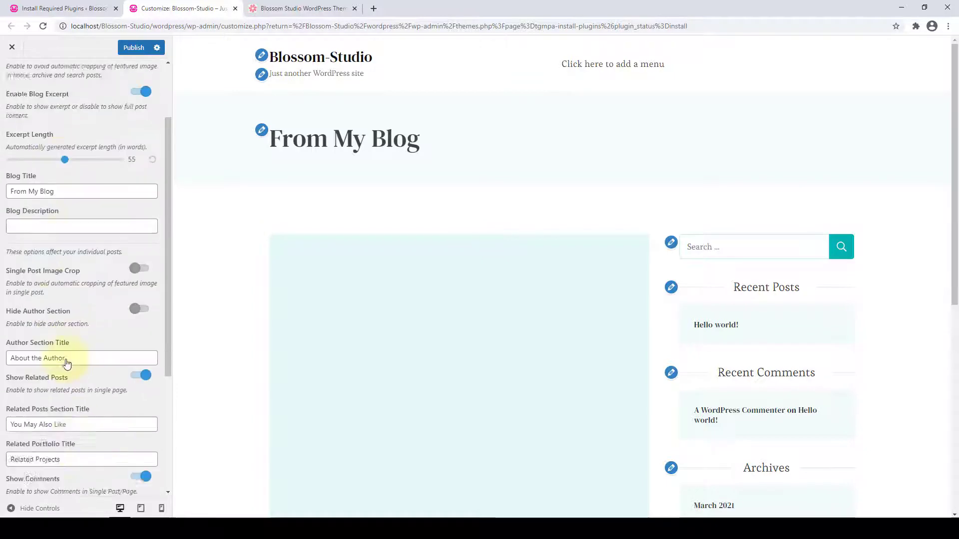
scroll(69, 362, down, 1)
scroll(70, 349, up, 3)
click(10, 96)
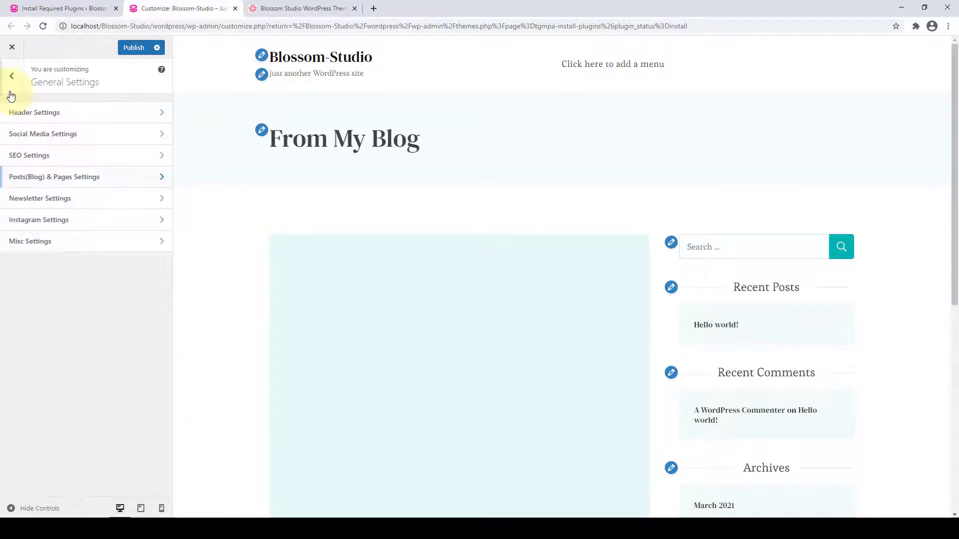
Examine the Newsletter, Instagram and Misc Settings and return to the main Customizer list.
click(59, 200)
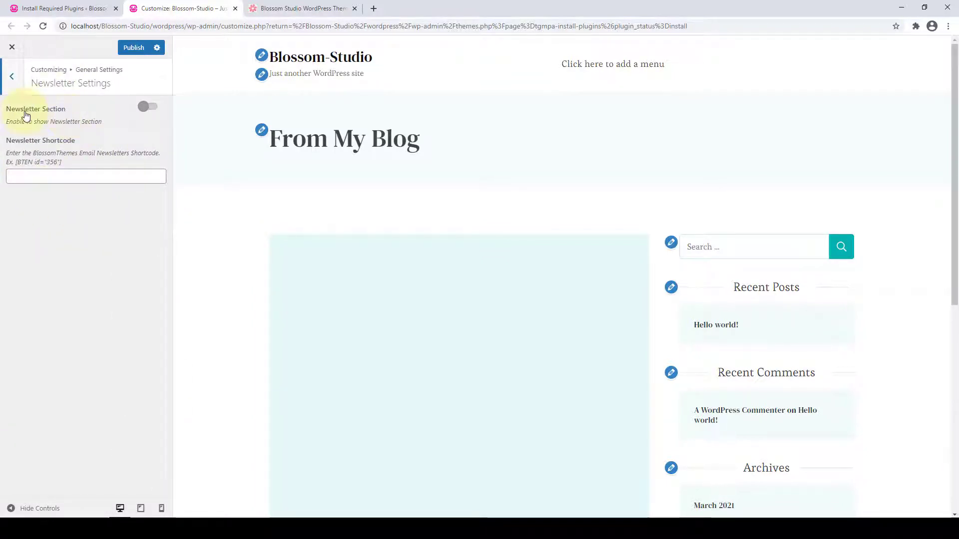
click(11, 81)
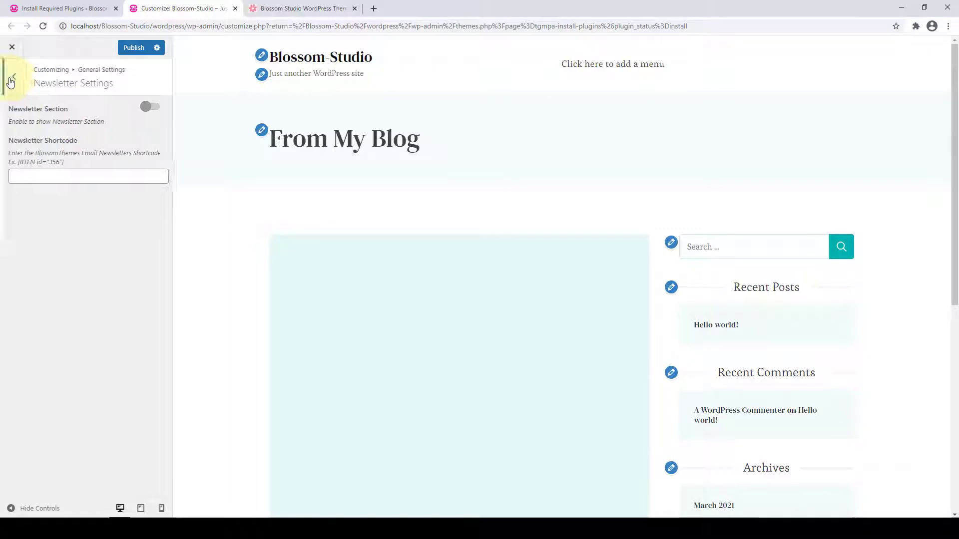
click(62, 223)
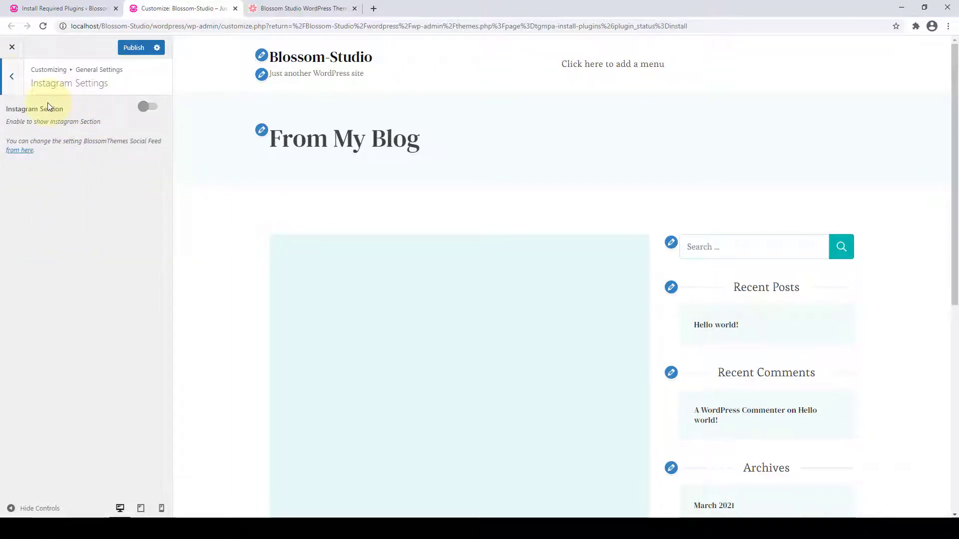
click(13, 90)
click(78, 238)
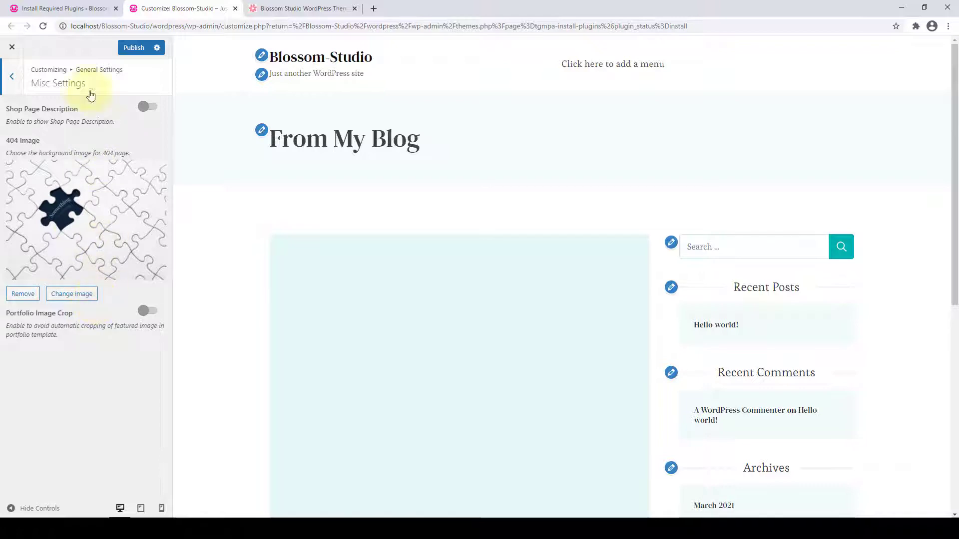
click(11, 89)
click(11, 89)
Examine the Elementor page builder option and the Menus section of the Customizer.
click(122, 311)
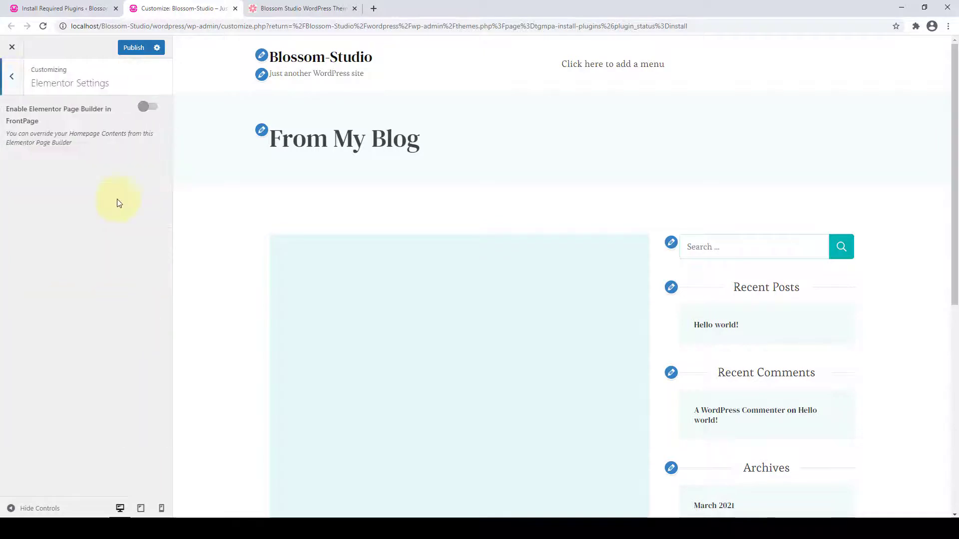
click(19, 88)
click(90, 324)
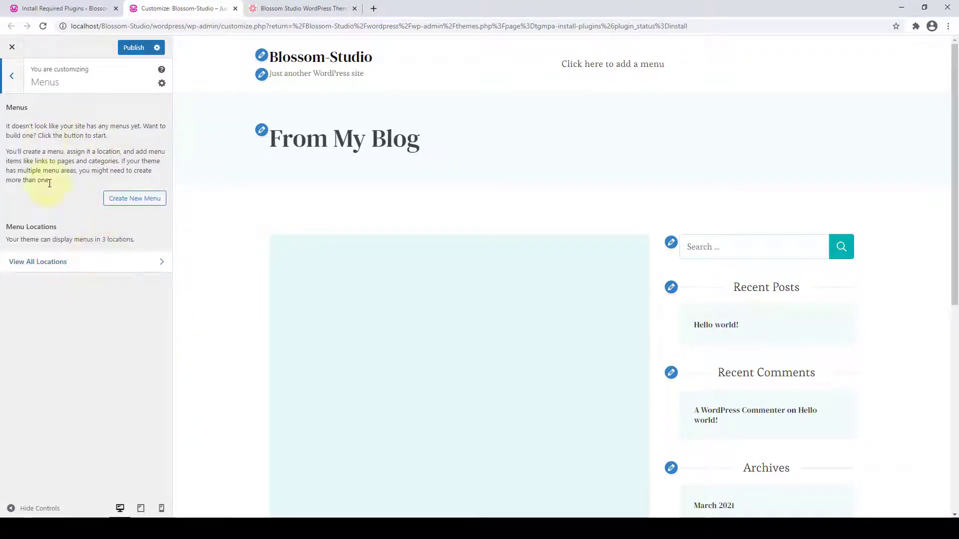
click(12, 80)
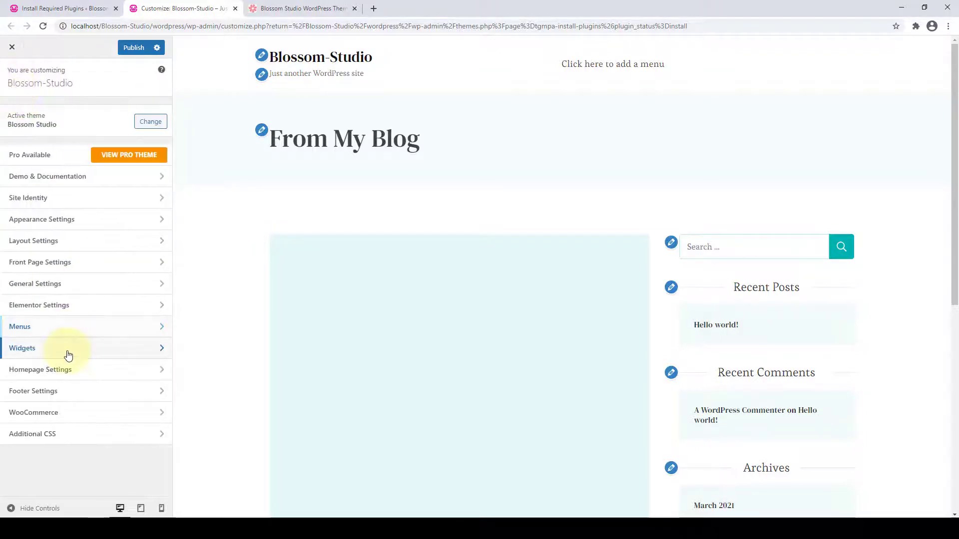
Examine the Sidebar and Footer One to Footer Four widget areas and return to the main Customizer list.
click(69, 355)
click(118, 178)
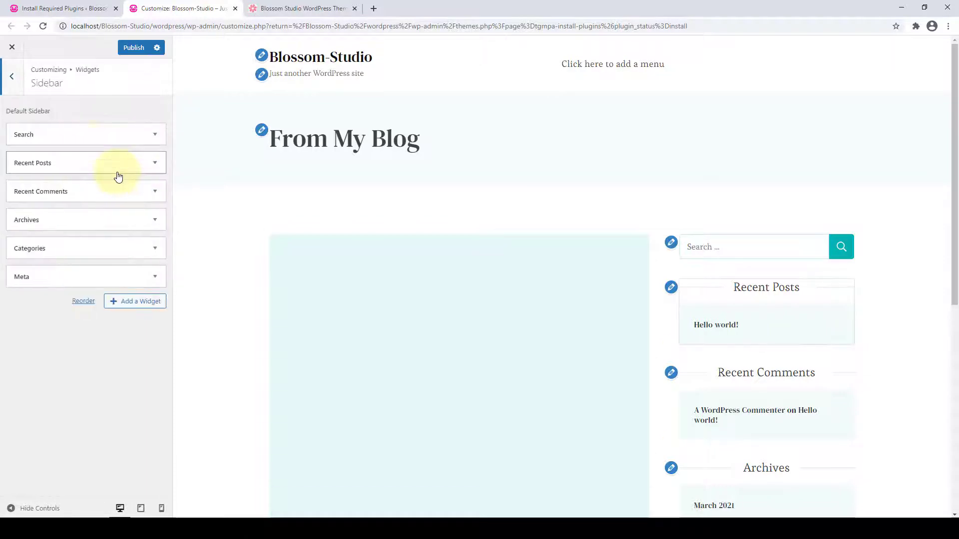
click(4, 90)
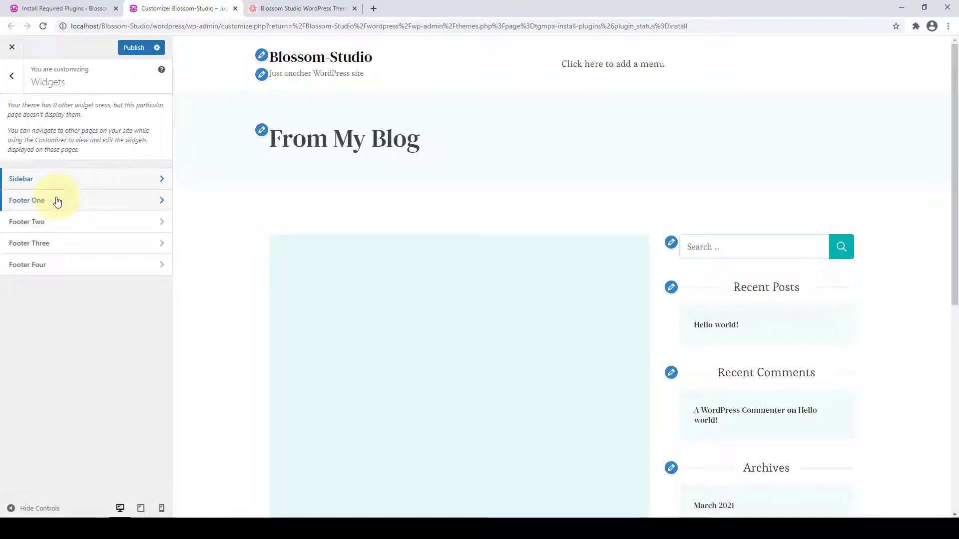
click(56, 200)
click(12, 83)
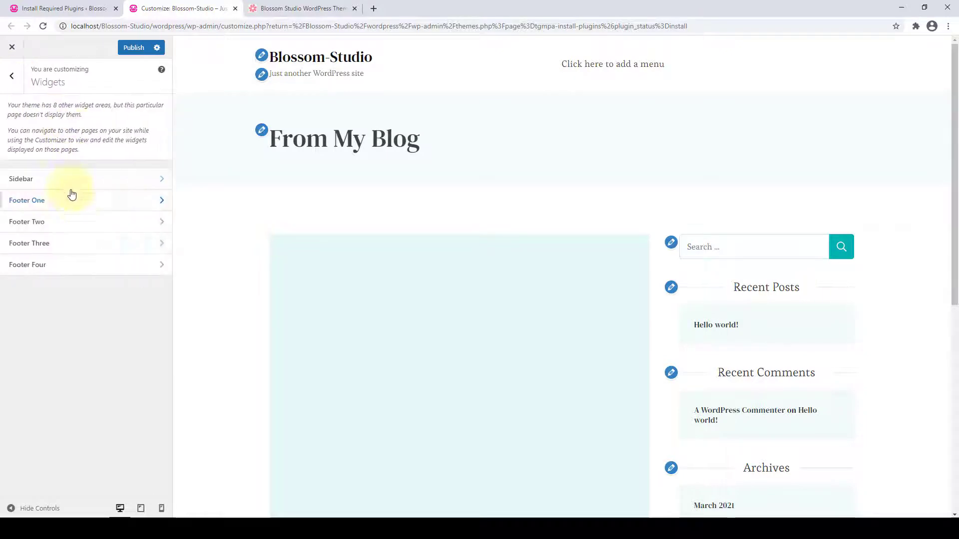
click(90, 223)
click(10, 80)
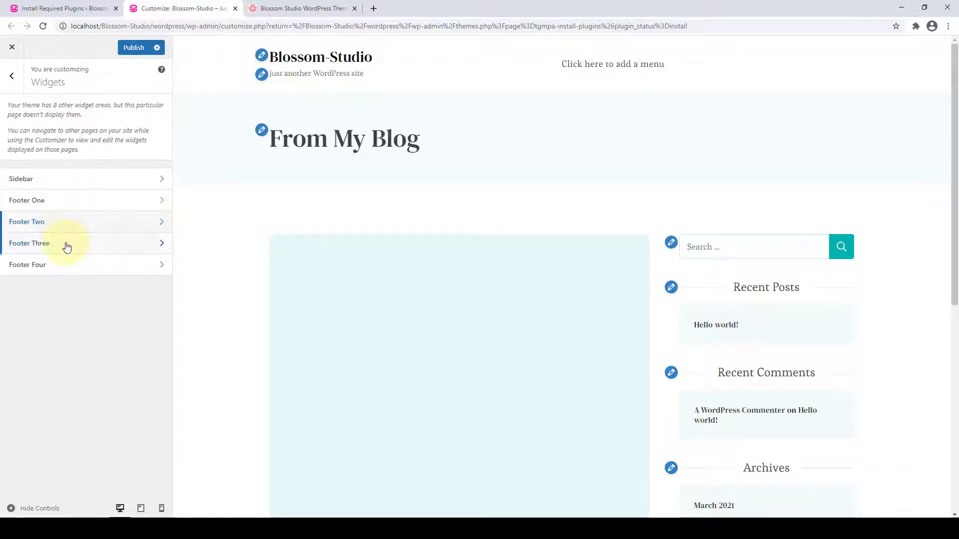
click(64, 244)
click(10, 77)
click(61, 270)
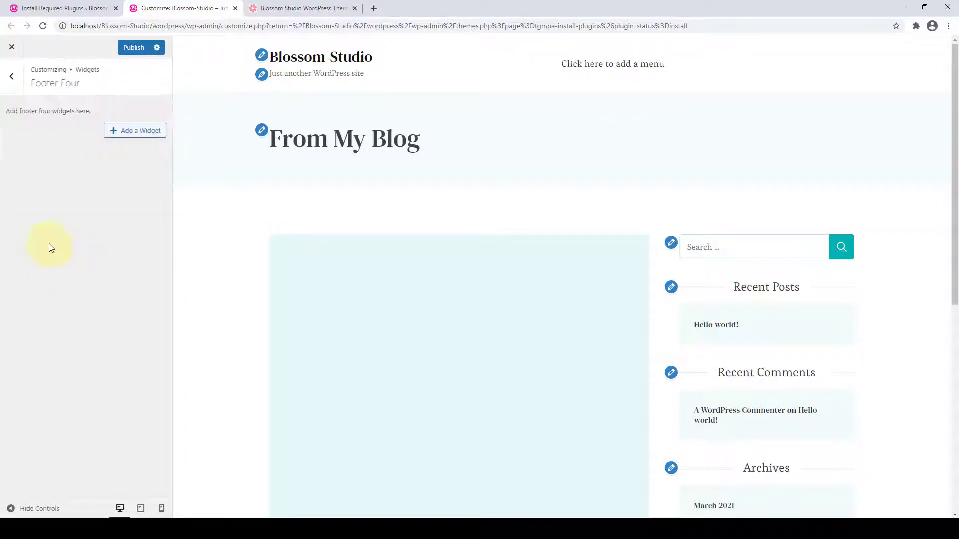
click(11, 82)
click(12, 85)
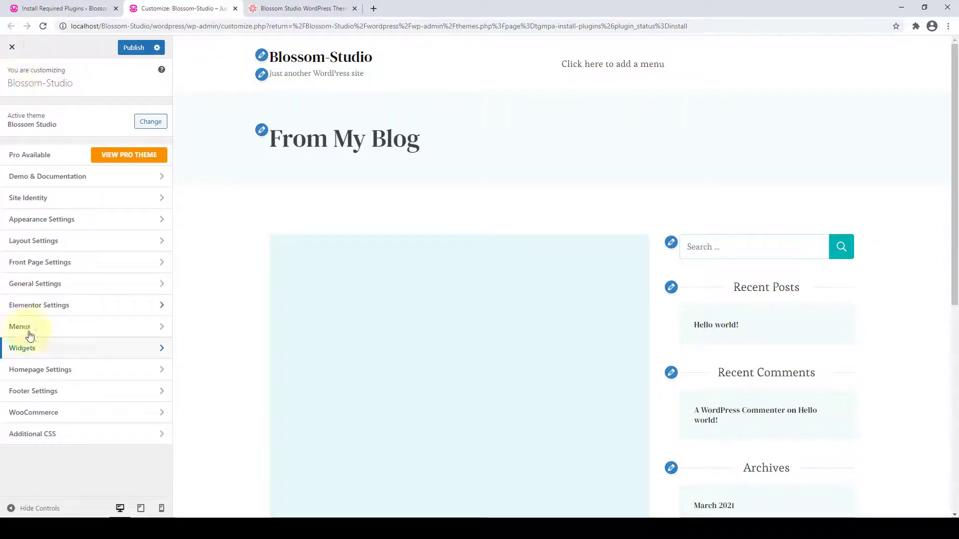
Examine the Homepage Settings, Footer Settings, WooCommerce and Additional CSS sections of the Customizer.
click(56, 372)
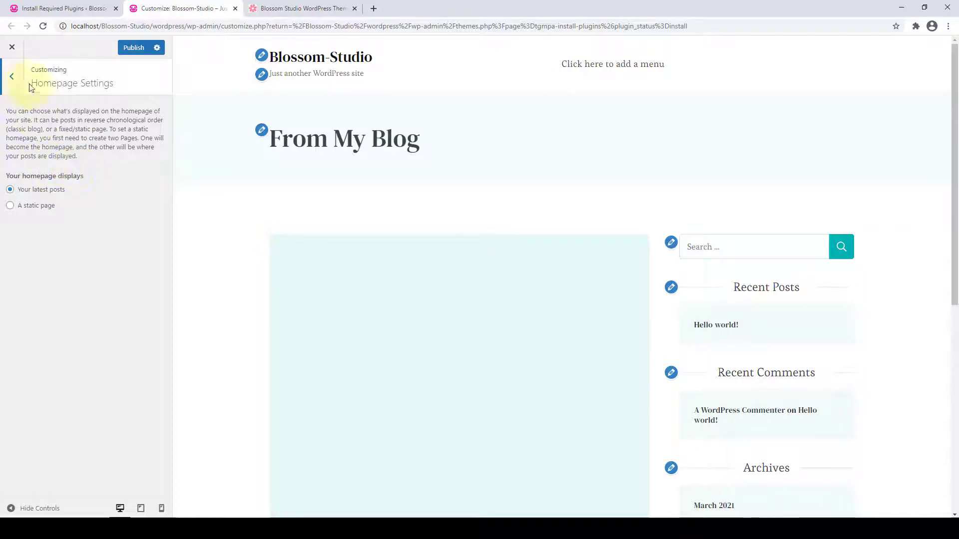
click(12, 80)
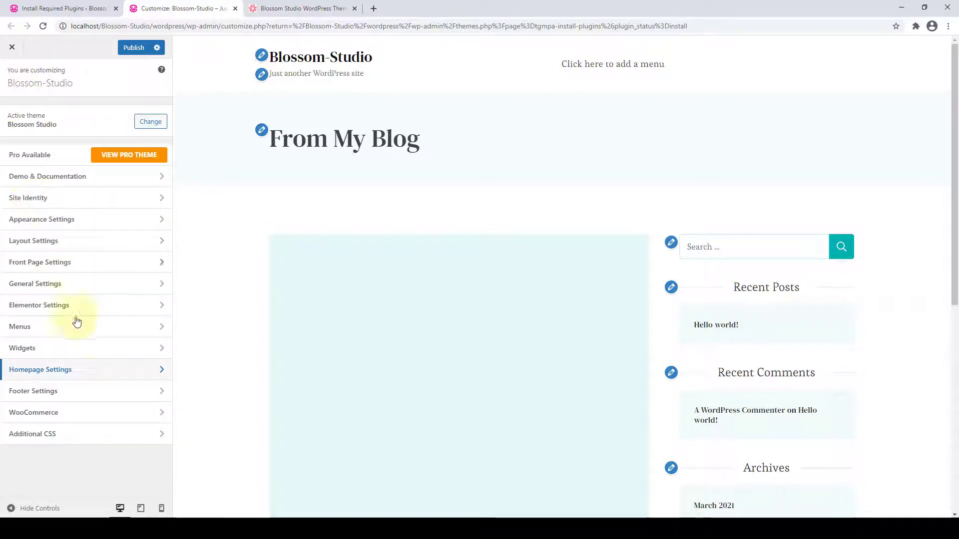
click(91, 390)
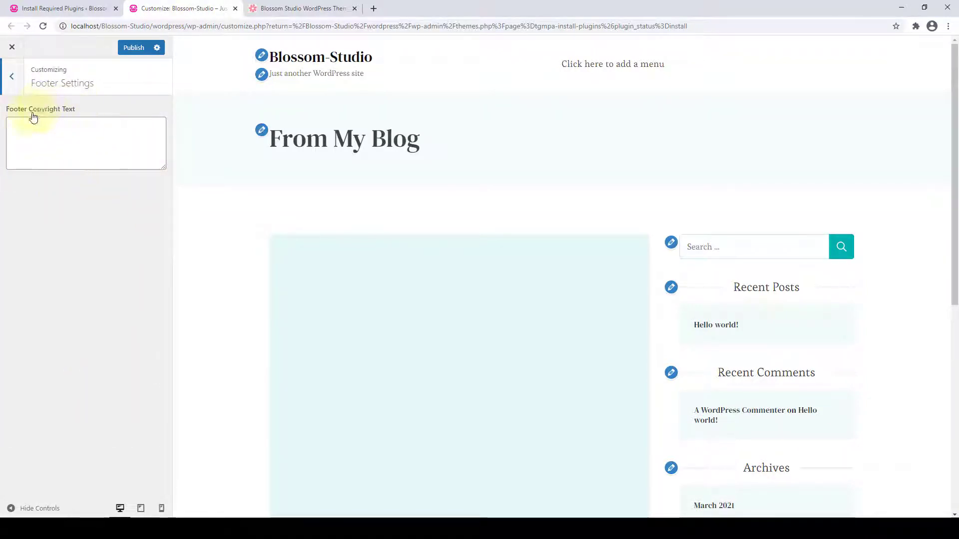
click(9, 89)
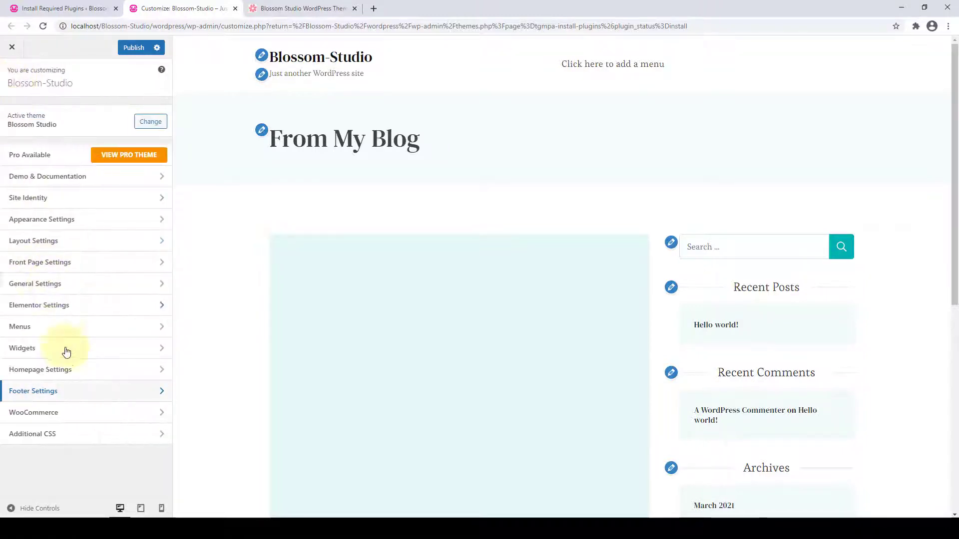
click(84, 415)
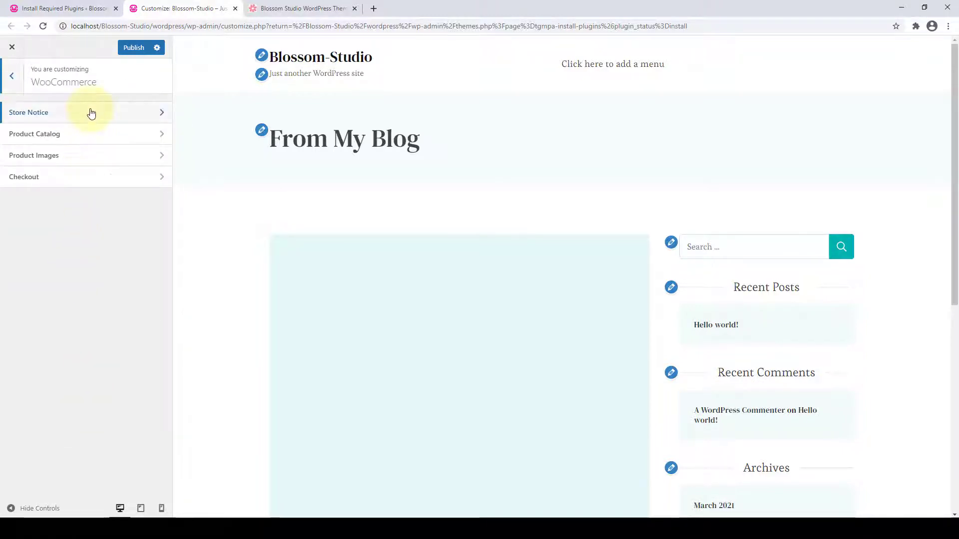
click(12, 77)
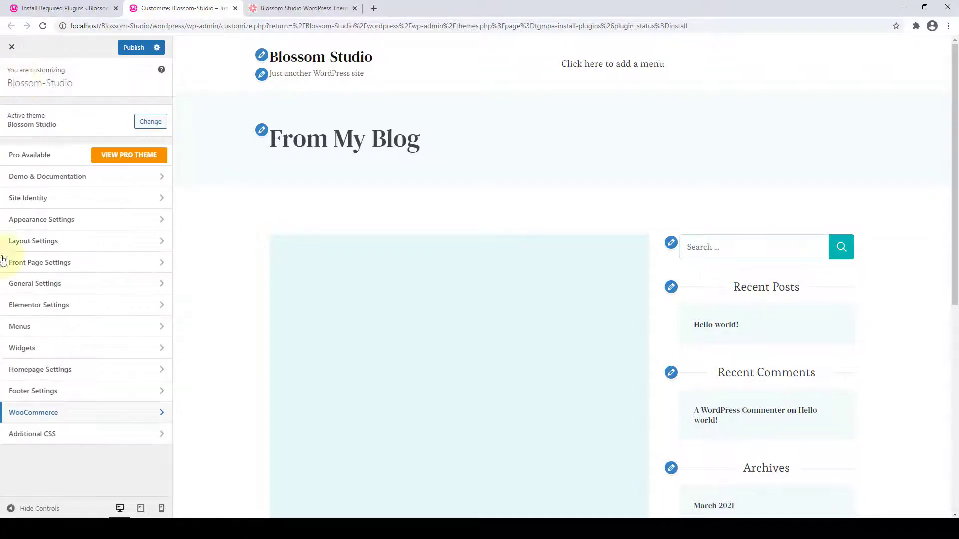
click(55, 442)
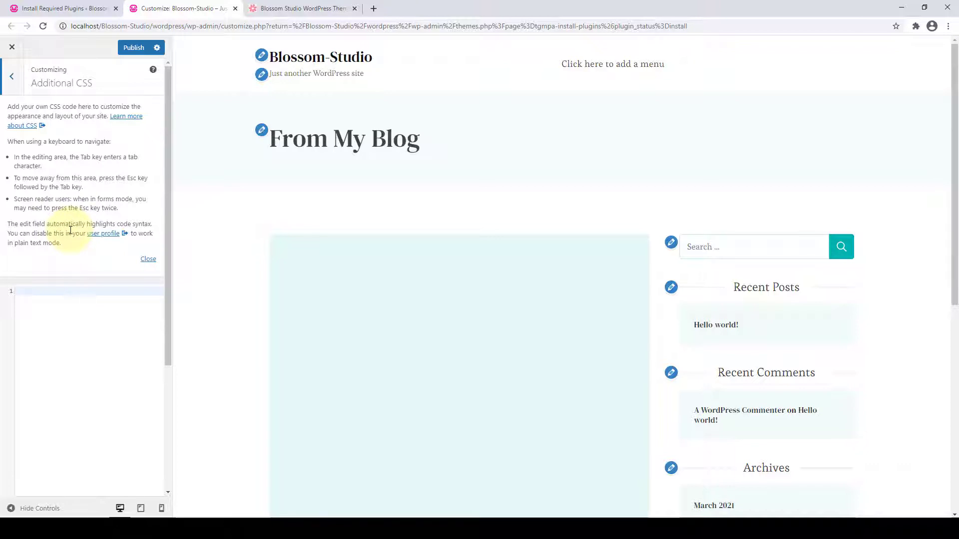
click(11, 77)
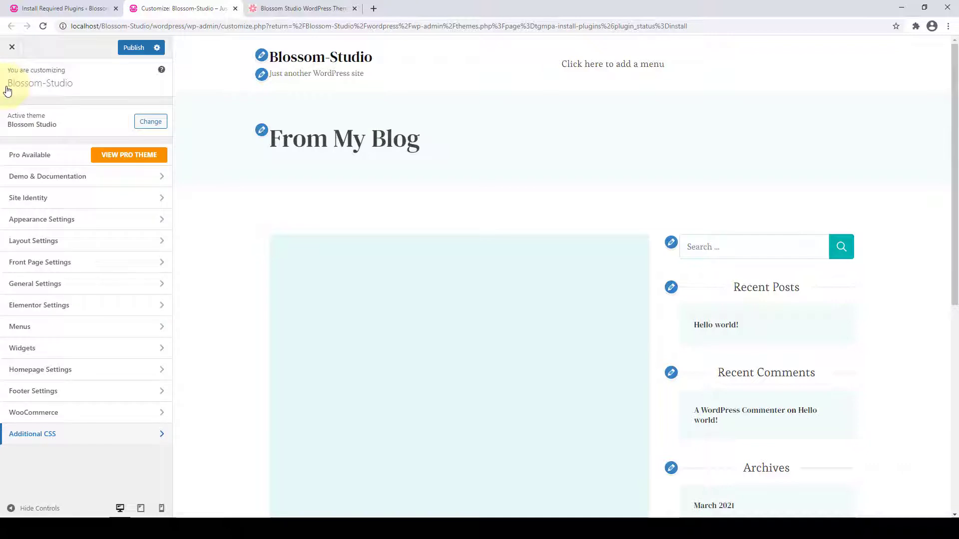
Start selecting a logo in the Site Identity settings and upload the site-logo-2 image for it.
click(59, 205)
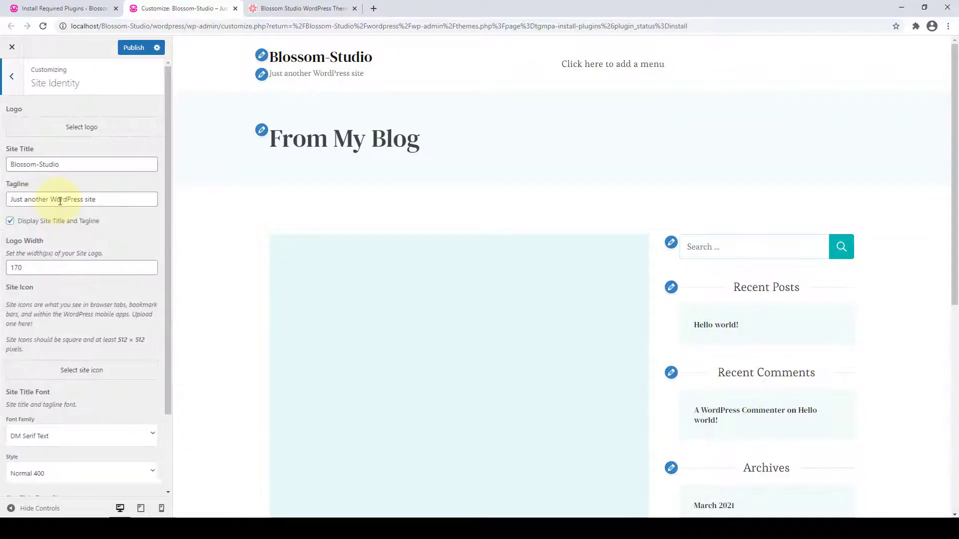
click(91, 132)
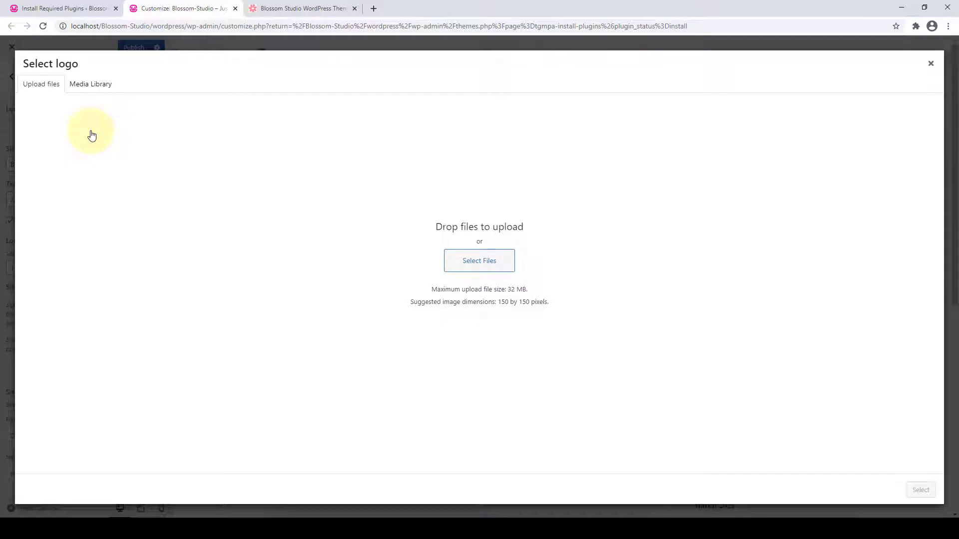
click(496, 268)
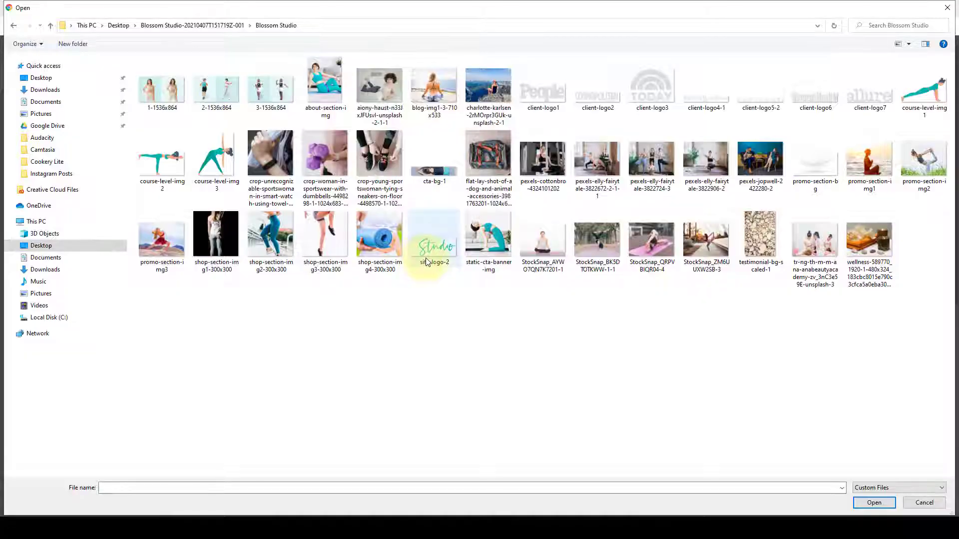
click(427, 254)
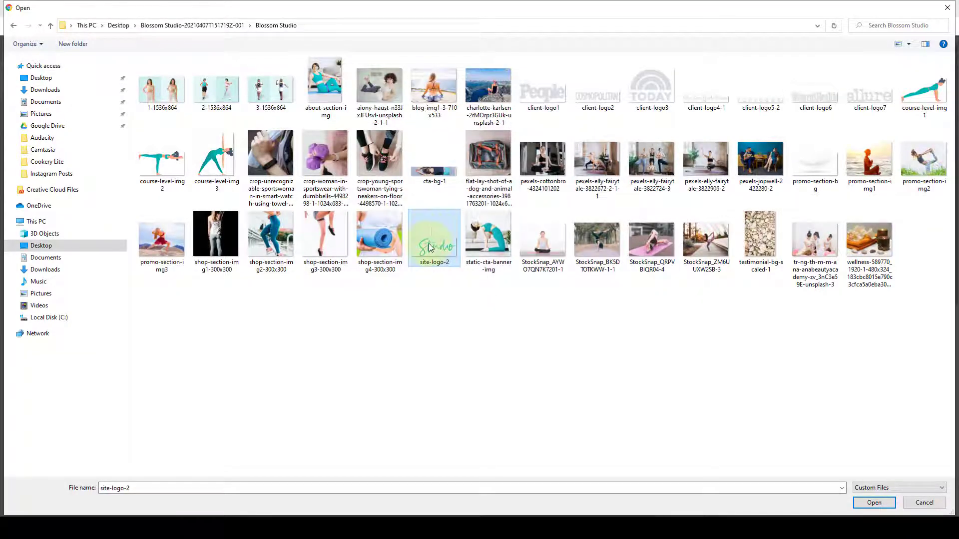
click(874, 502)
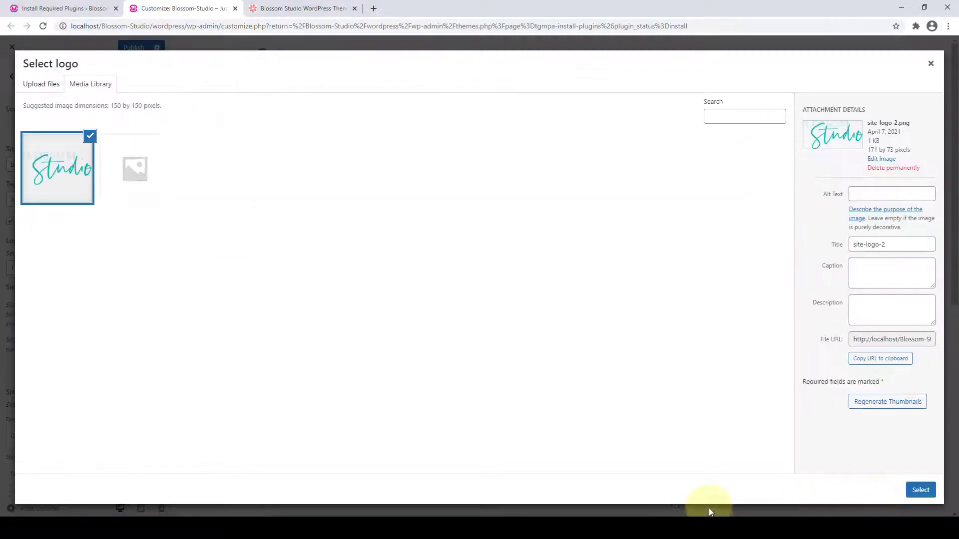
Upload the remaining images from the Blossom Studio folder to the media library.
click(42, 86)
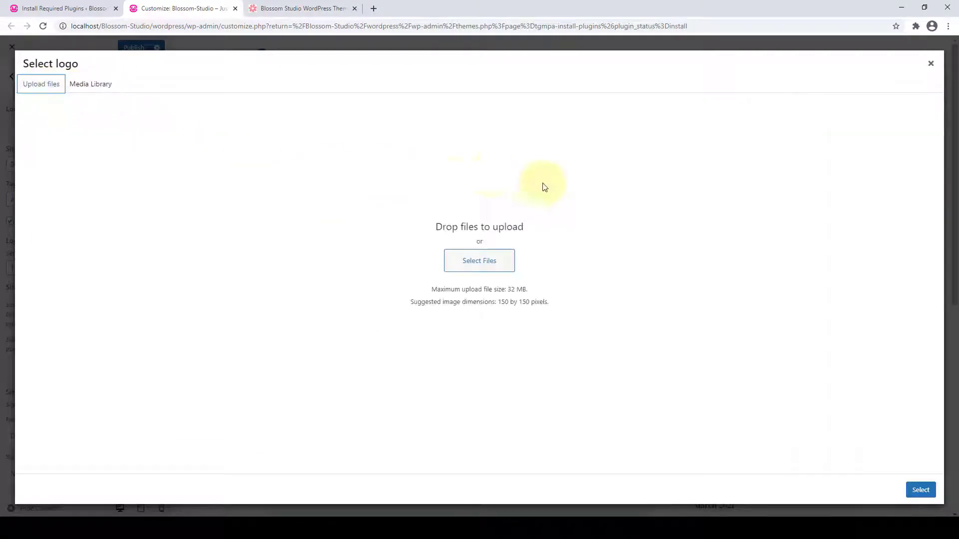
click(89, 93)
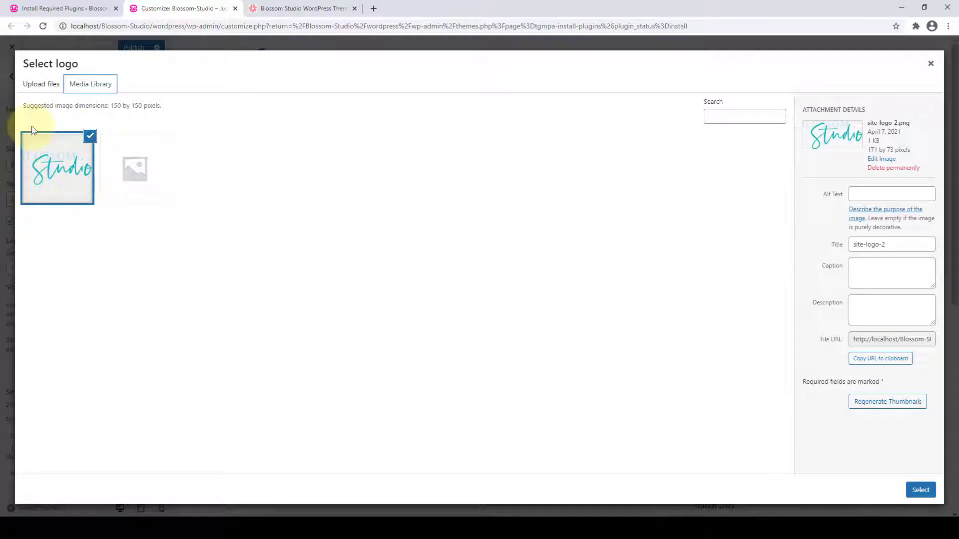
click(37, 88)
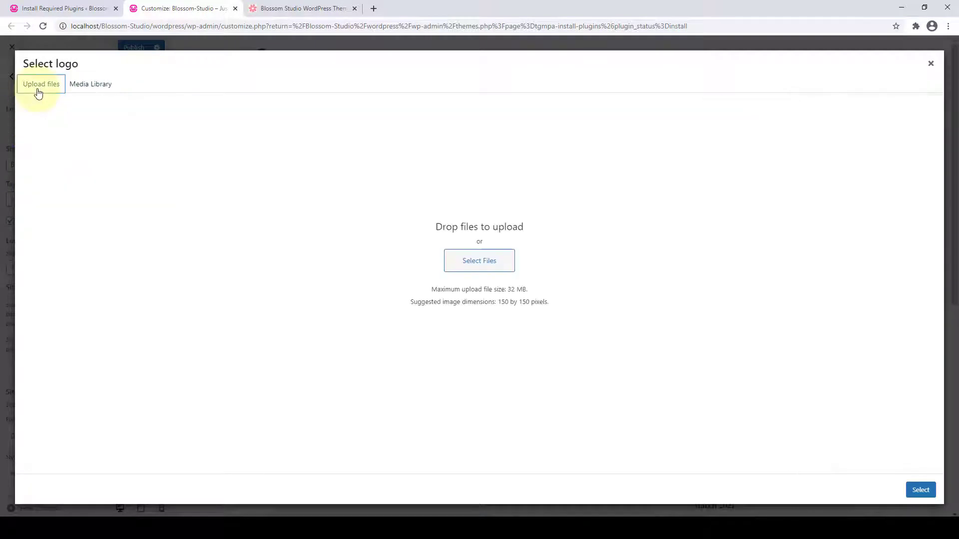
click(486, 270)
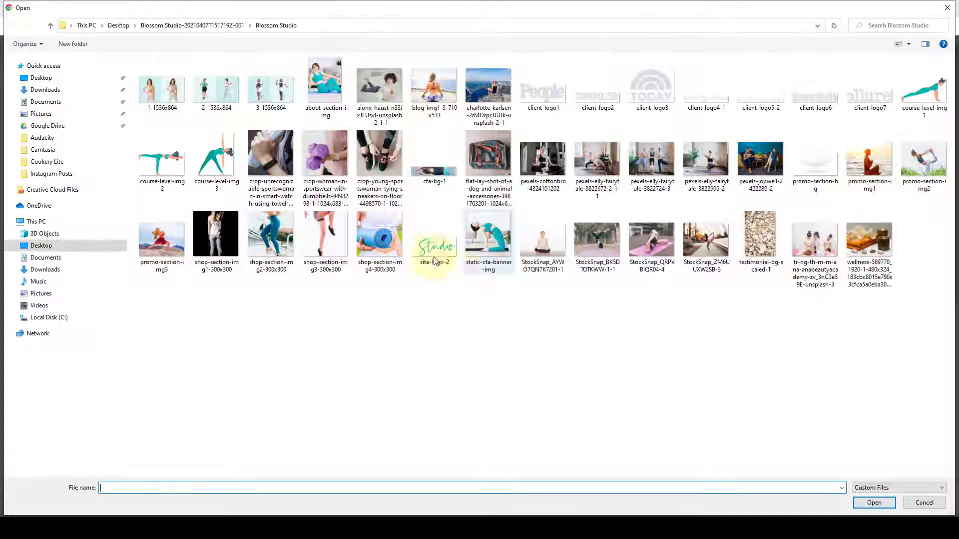
click(151, 103)
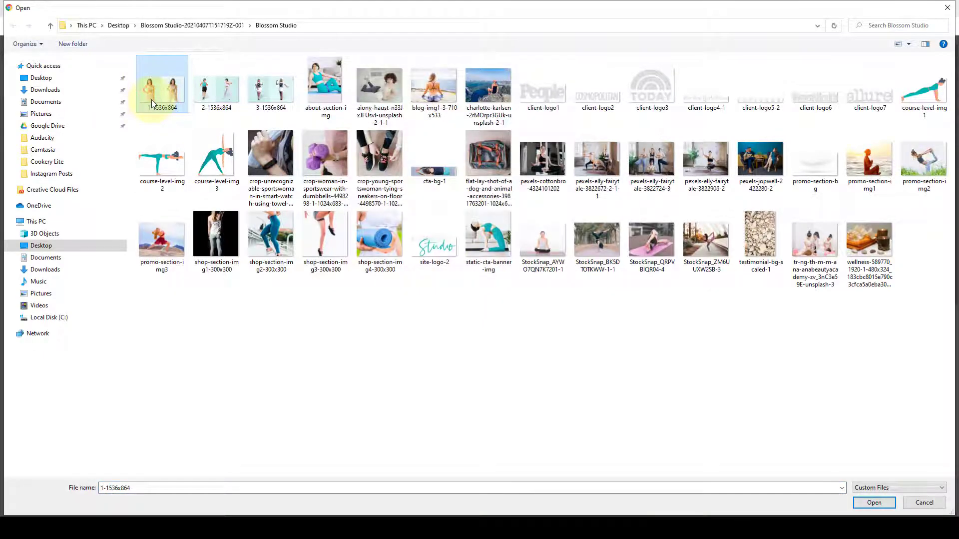
shift+click(378, 251)
click(875, 504)
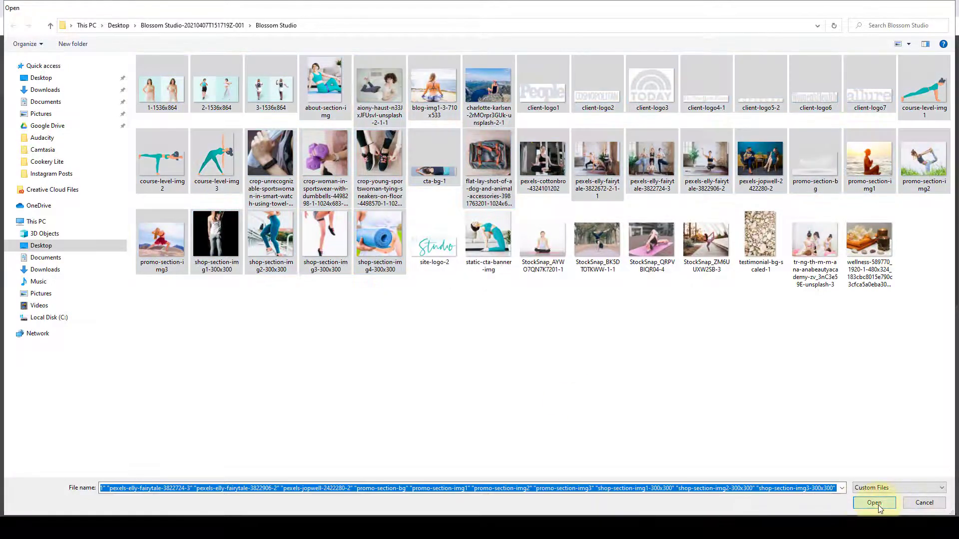
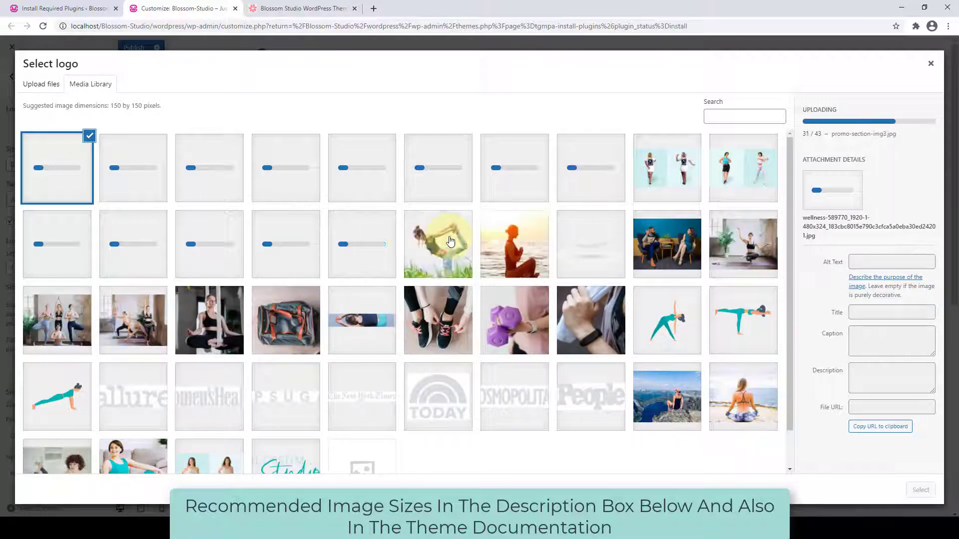
Try the site-logo-2 image as the site logo without cropping, and remove the logo again.
scroll(474, 319, down, 1)
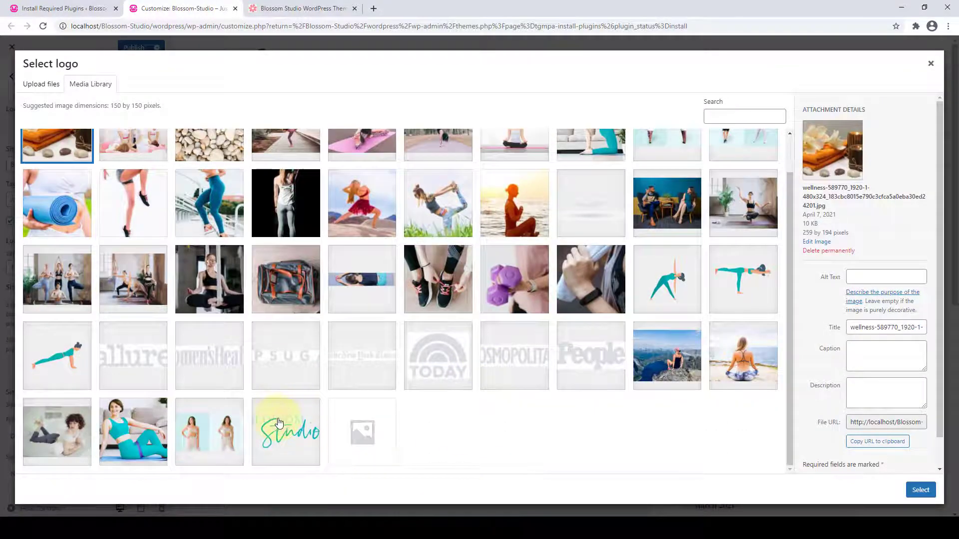
click(279, 423)
click(929, 491)
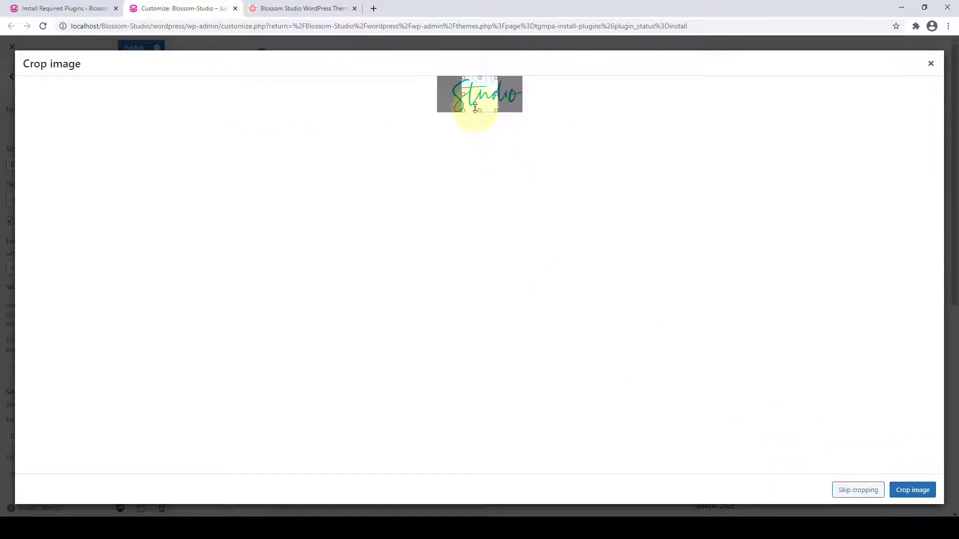
mouse_move(475, 105)
mouse_down()
mouse_move(456, 100)
mouse_move(487, 95)
mouse_up()
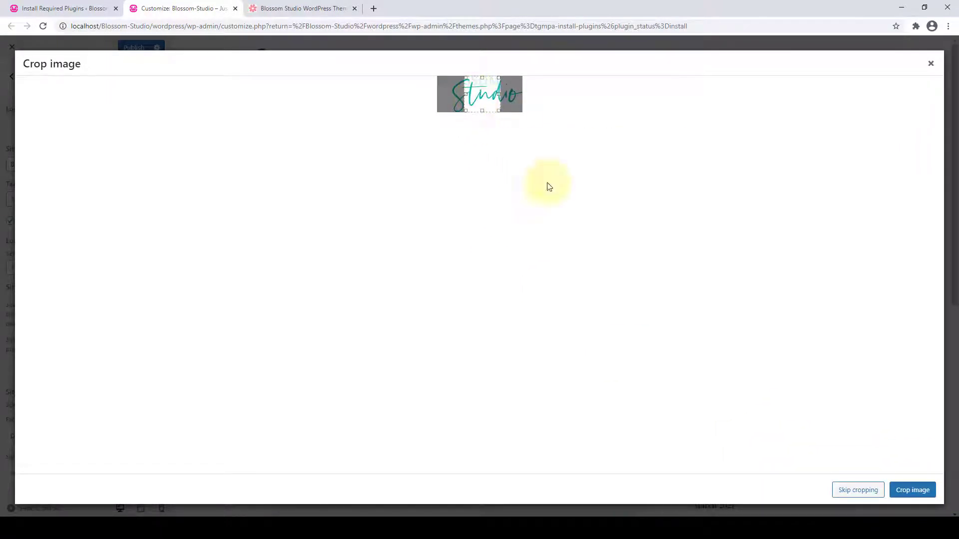
click(858, 490)
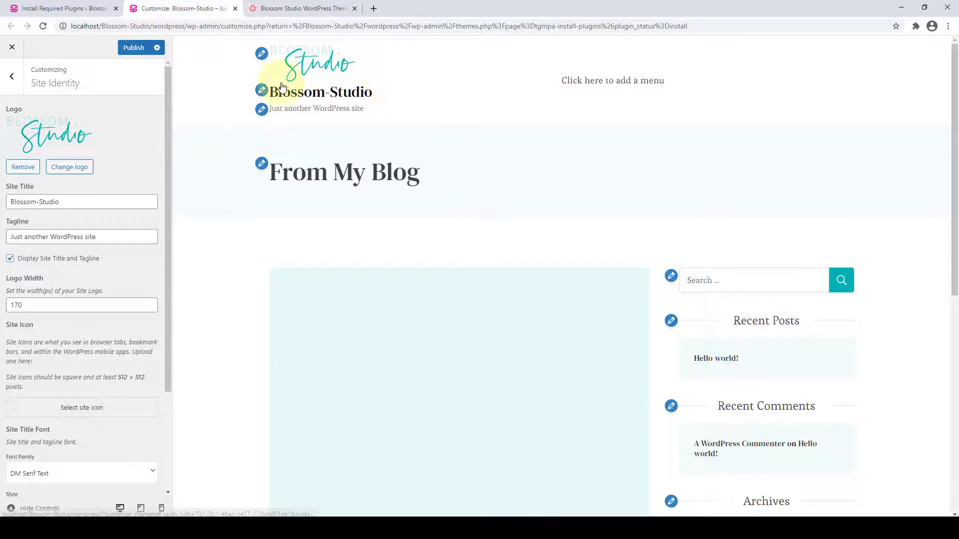
click(10, 258)
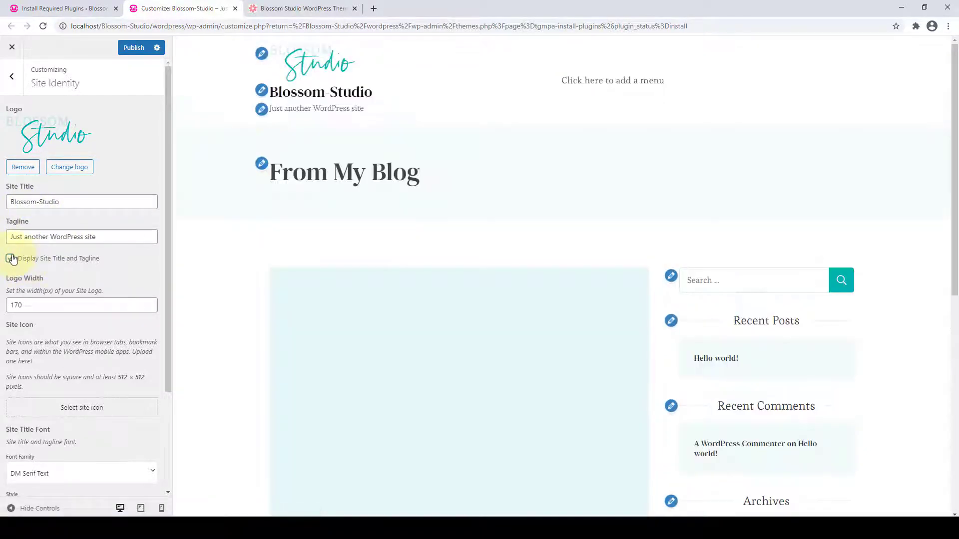
click(29, 169)
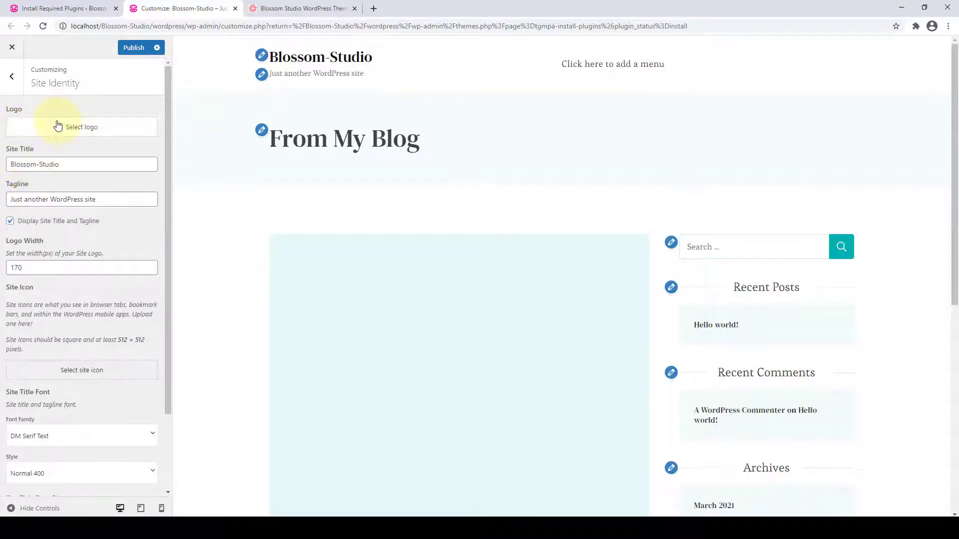
Change the site title to Studio.
click(74, 163)
click(113, 201)
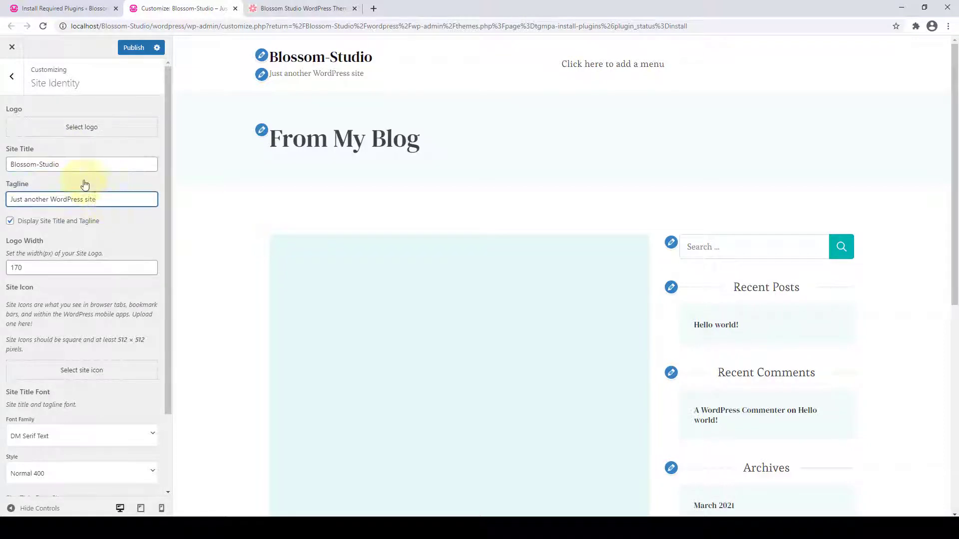
click(71, 167)
drag(51, 171, 14, 180)
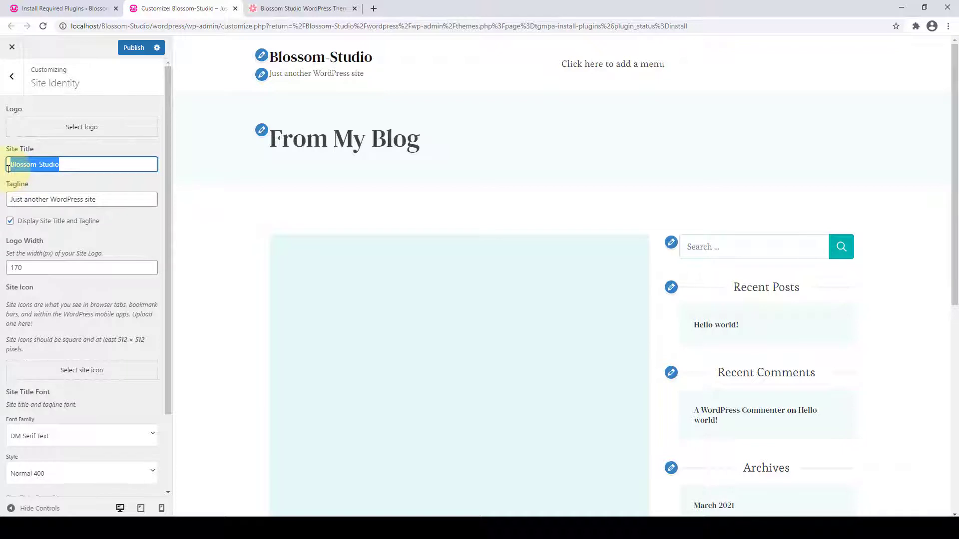
key(BackSpace)
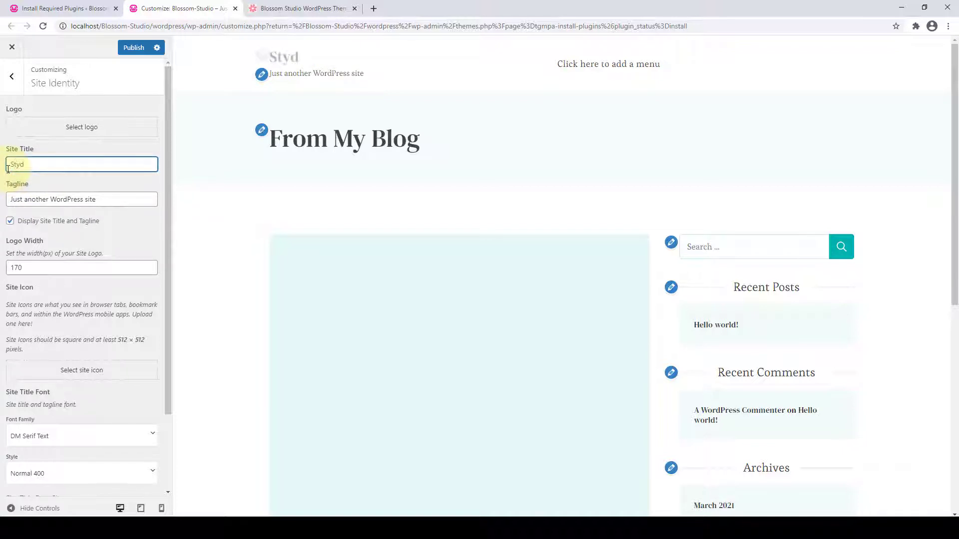
text(Studio)
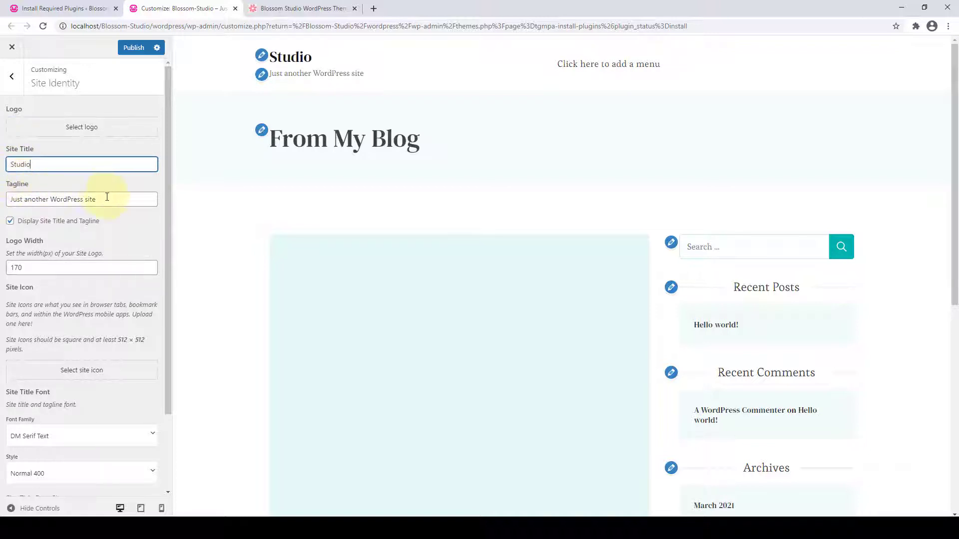
Try the Francois One and Hanalei Fill font families for the site title.
scroll(128, 257, down, 2)
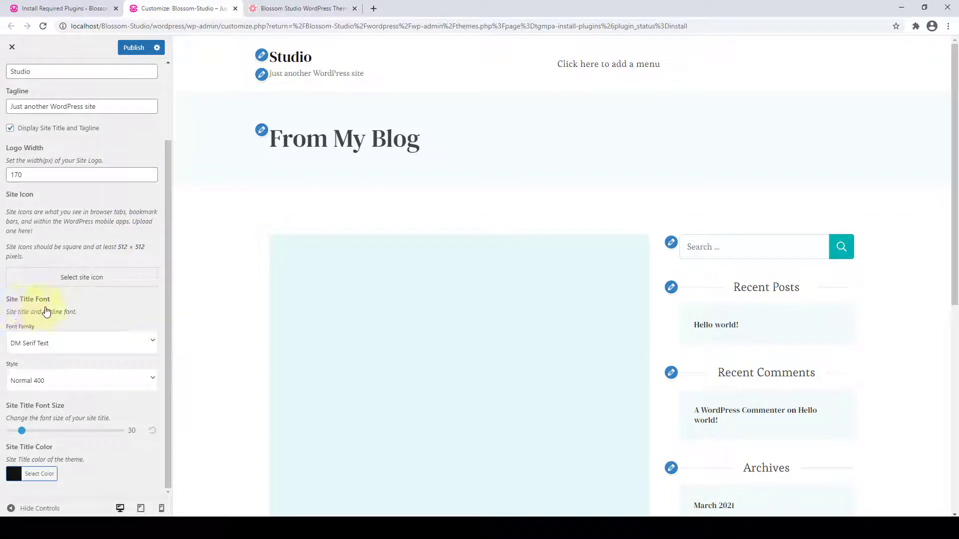
click(152, 344)
scroll(128, 385, down, 8)
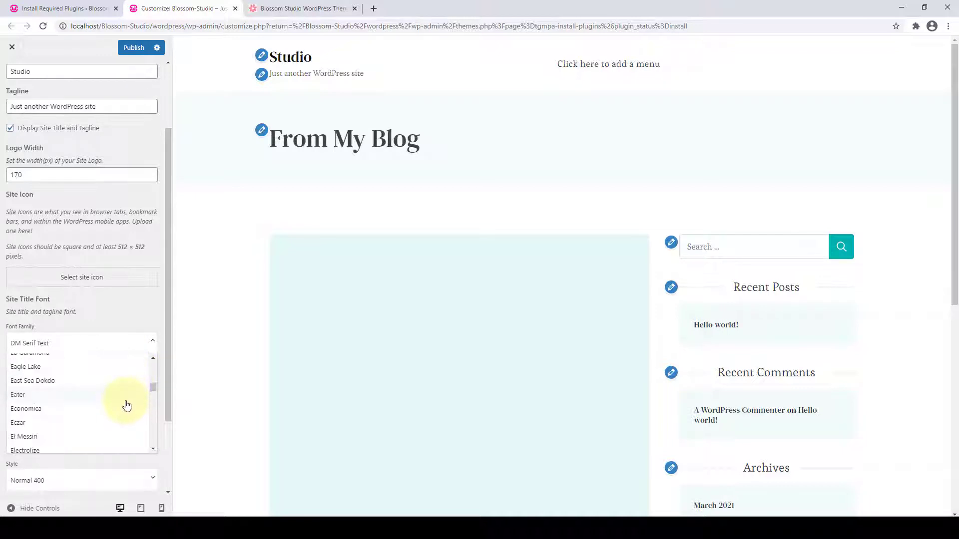
scroll(125, 405, down, 5)
click(54, 403)
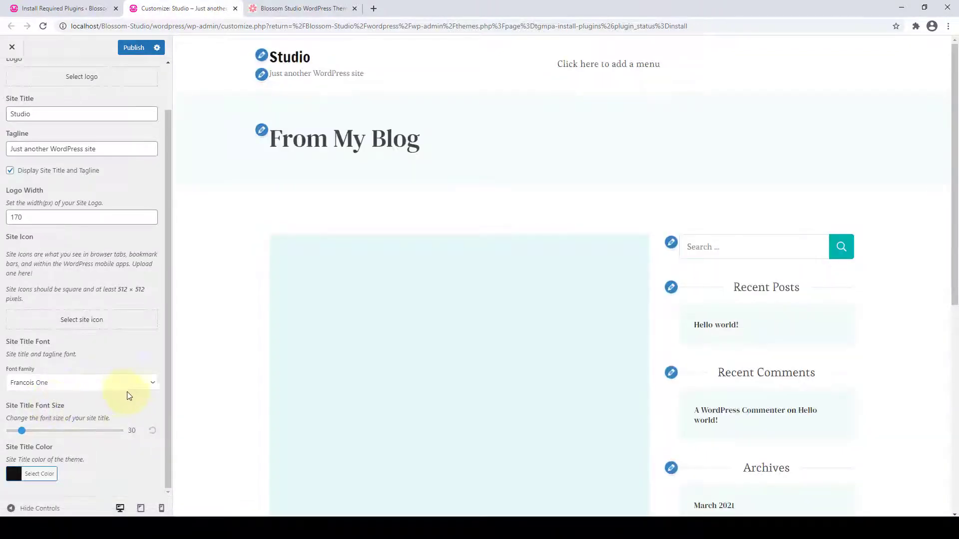
click(153, 384)
scroll(77, 428, down, 10)
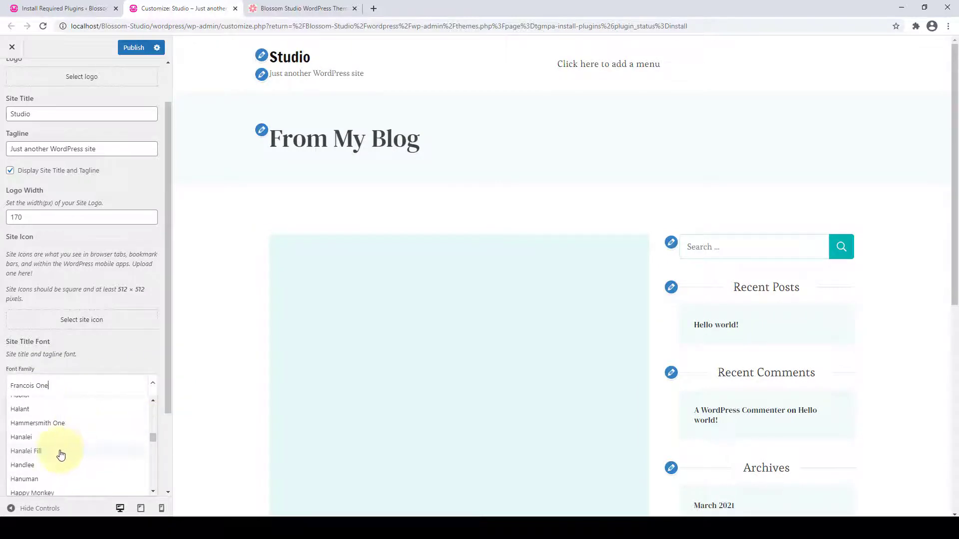
click(26, 451)
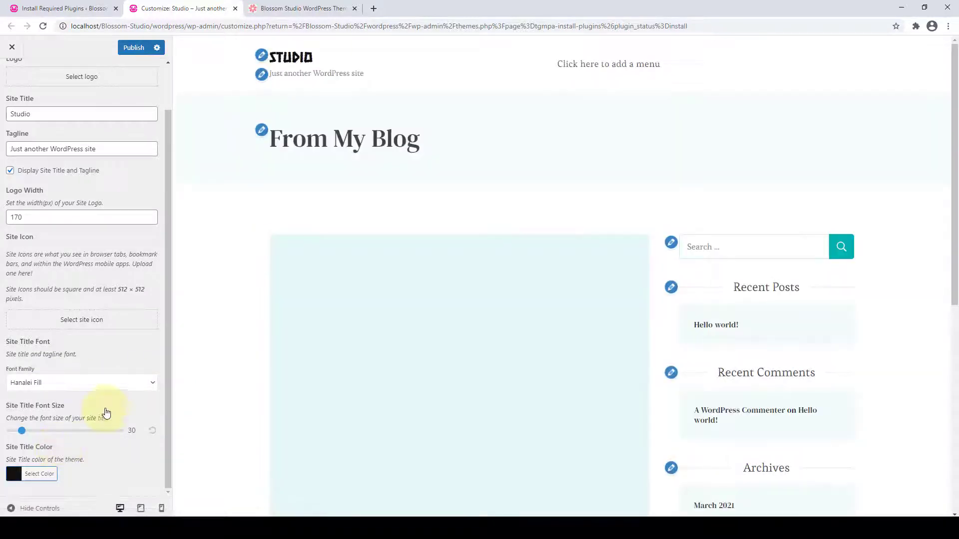
Set the site title font to Crimson Pro with the Semi-Bold 600 Italic style.
click(152, 385)
scroll(106, 423, up, 5)
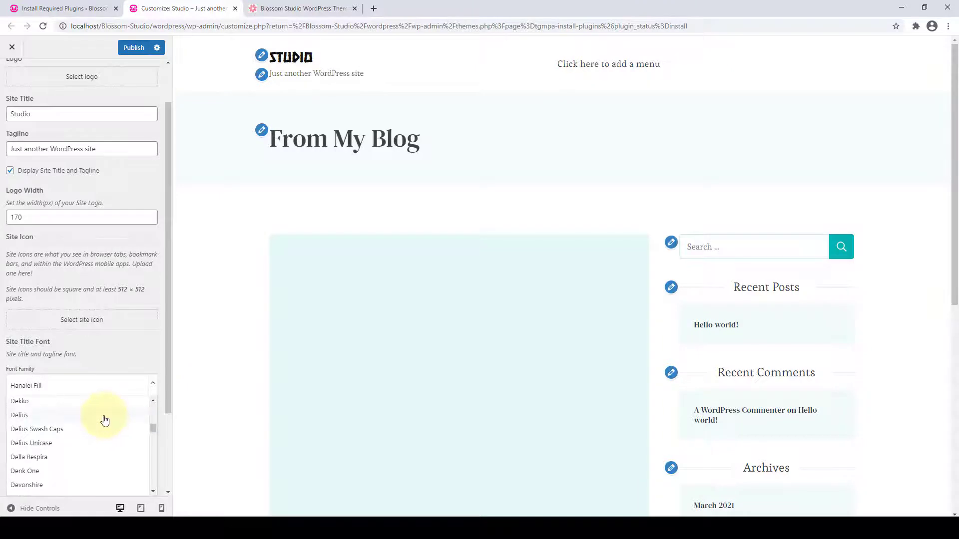
scroll(105, 421, up, 3)
click(100, 408)
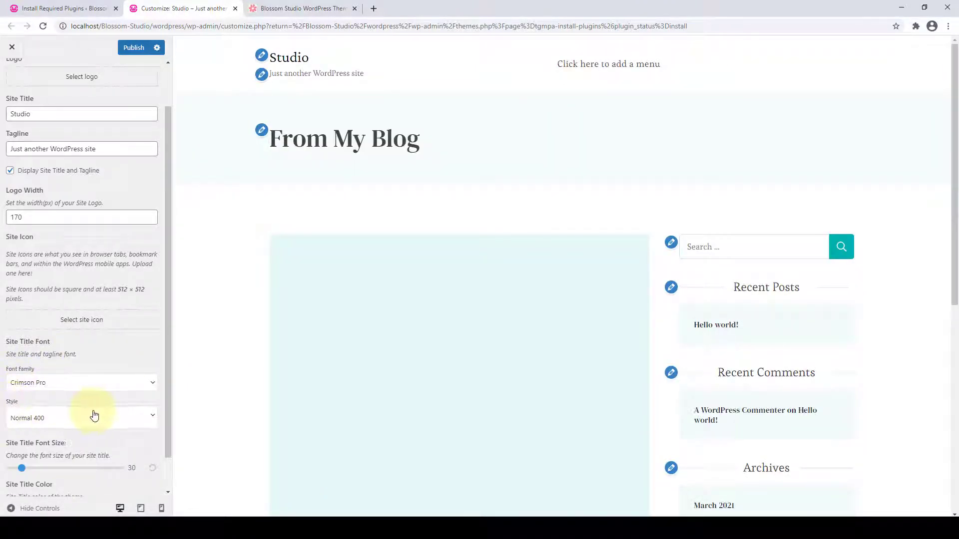
click(152, 427)
scroll(118, 460, down, 3)
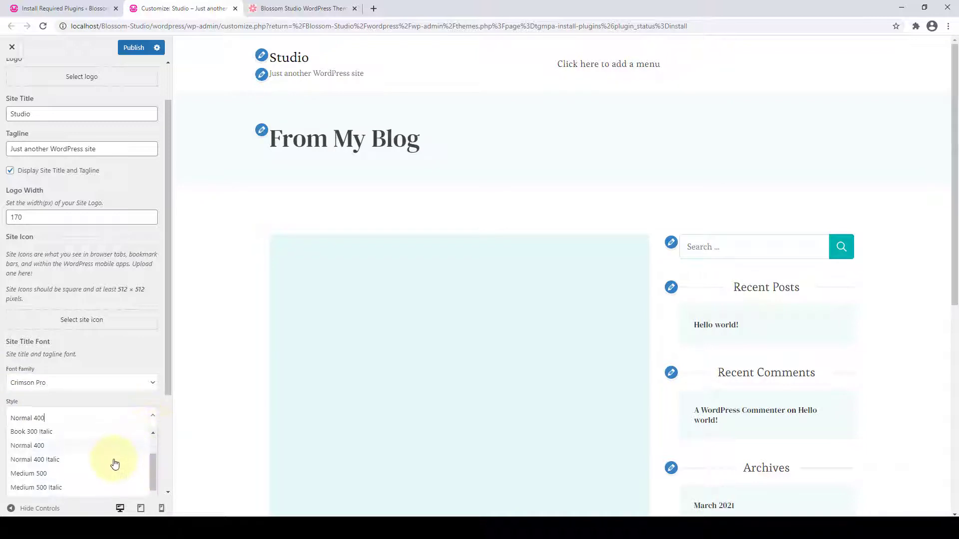
click(109, 460)
Set the site title font size to 41 and its color to the green #81d742.
scroll(109, 460, down, 1)
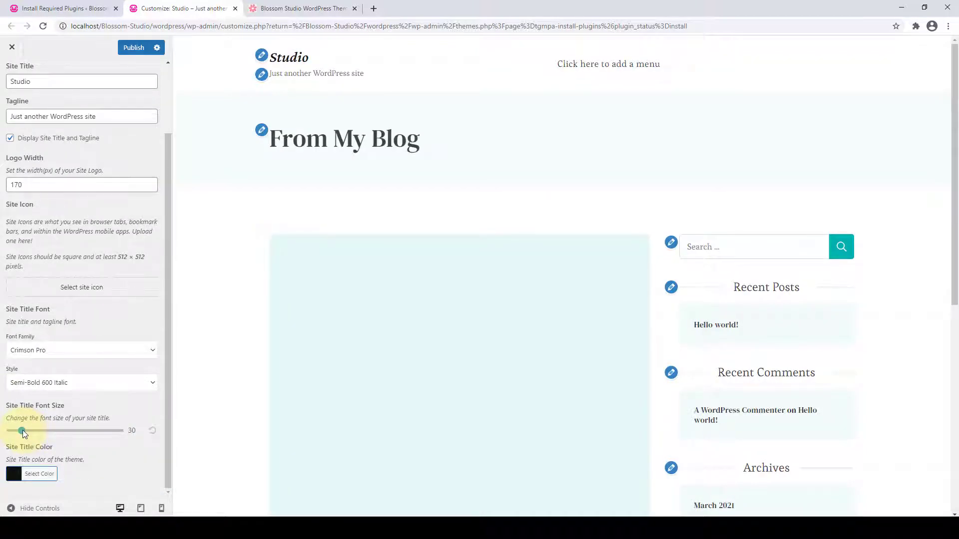
drag(23, 430, 60, 430)
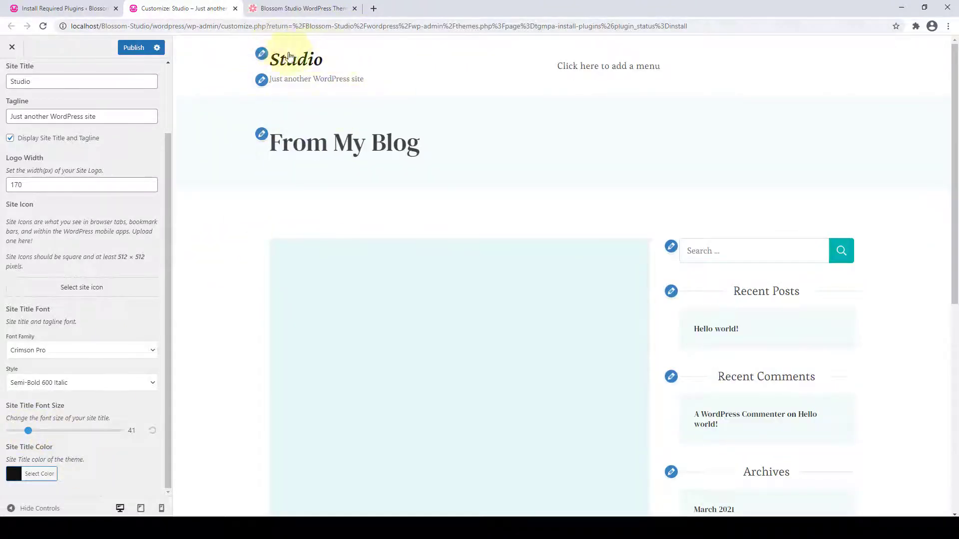
click(26, 481)
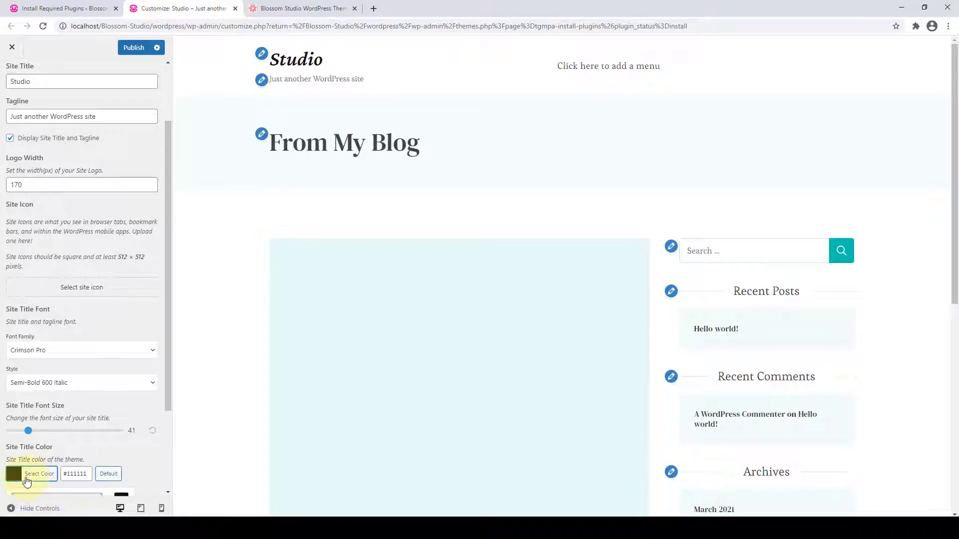
scroll(100, 452, down, 3)
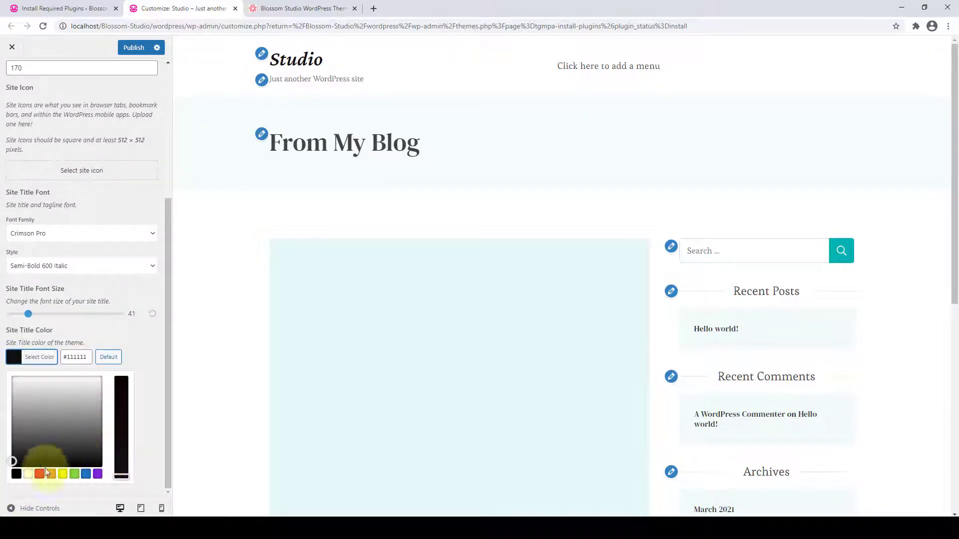
click(75, 477)
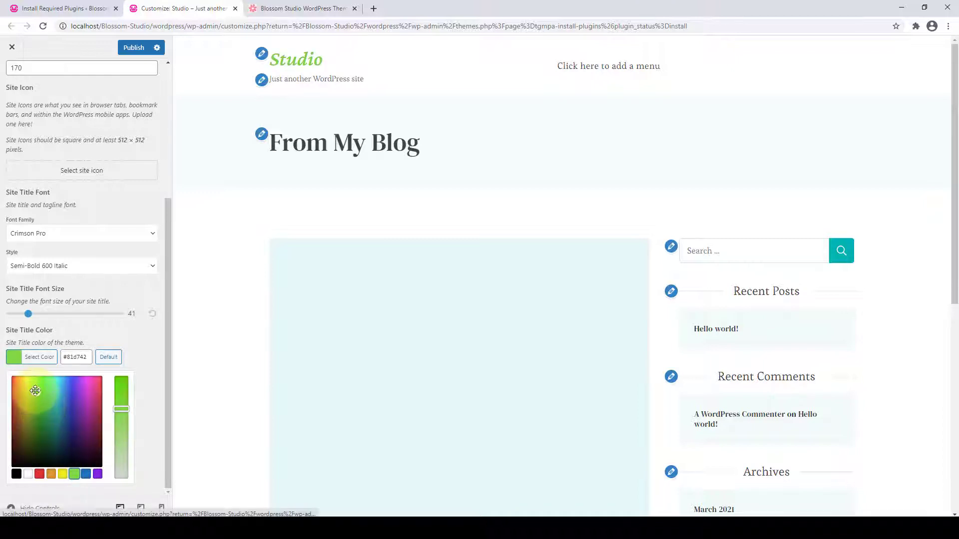
Try other shades for the site title color, then restore its default color #111111.
click(53, 389)
drag(121, 408, 121, 442)
drag(55, 389, 40, 381)
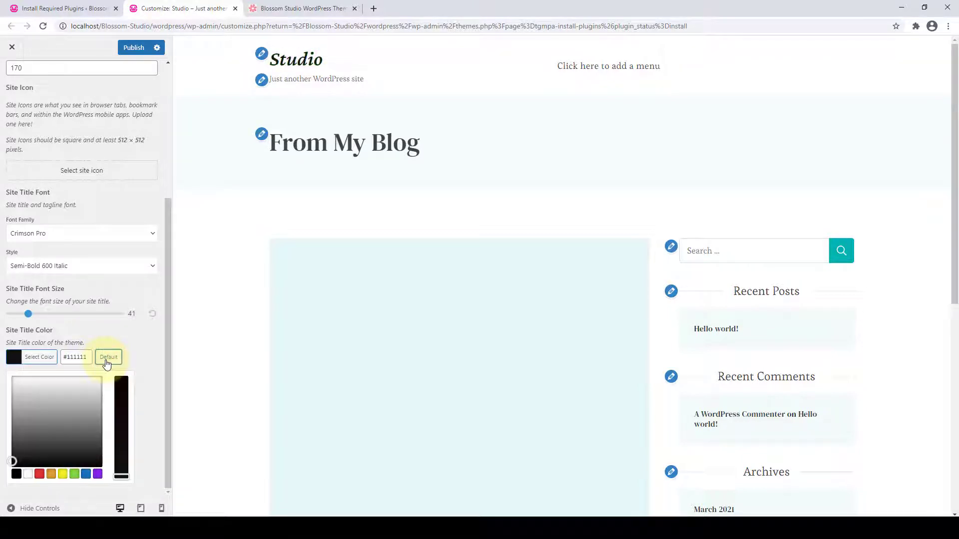
Hide the site title and tagline and set site-logo-2.png as the site logo without cropping.
scroll(10, 228, up, 4)
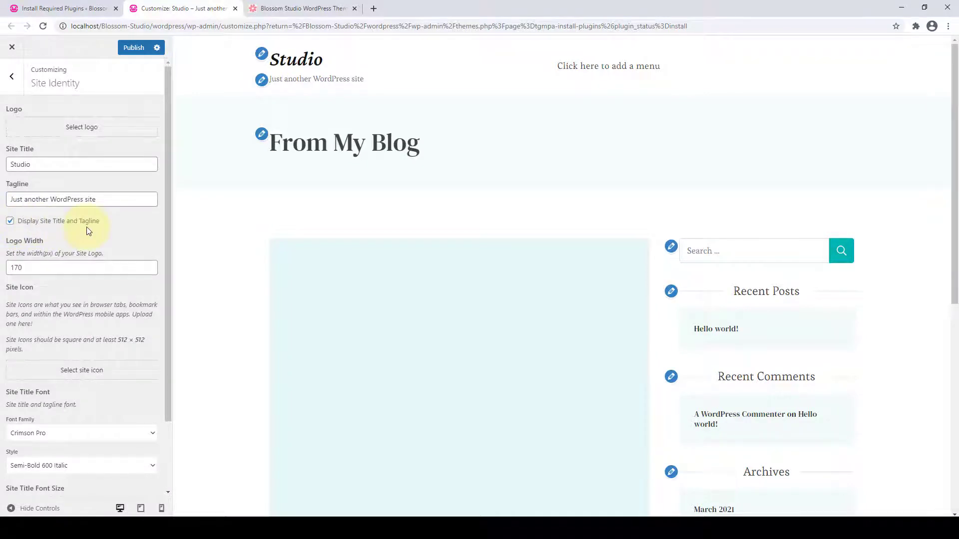
click(10, 221)
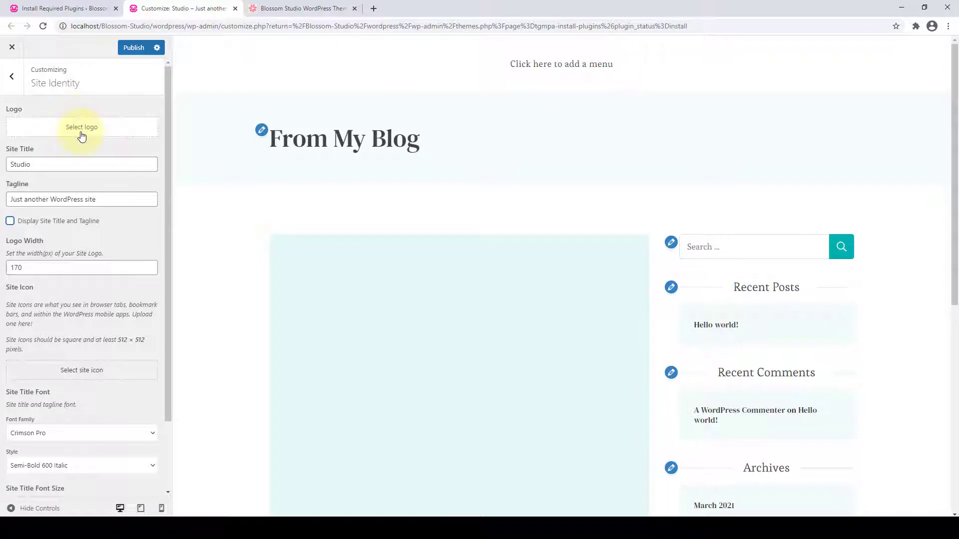
click(82, 131)
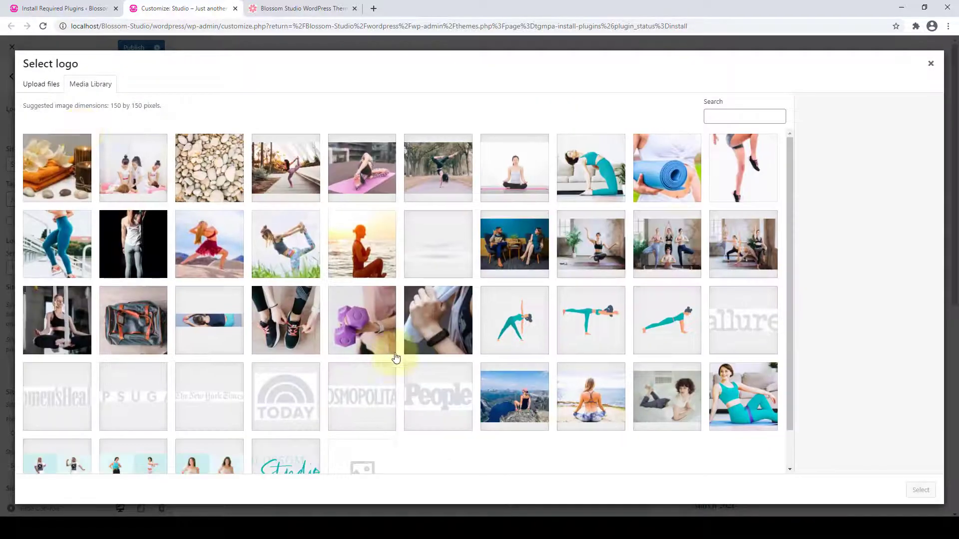
scroll(350, 410, down, 1)
click(302, 452)
click(919, 491)
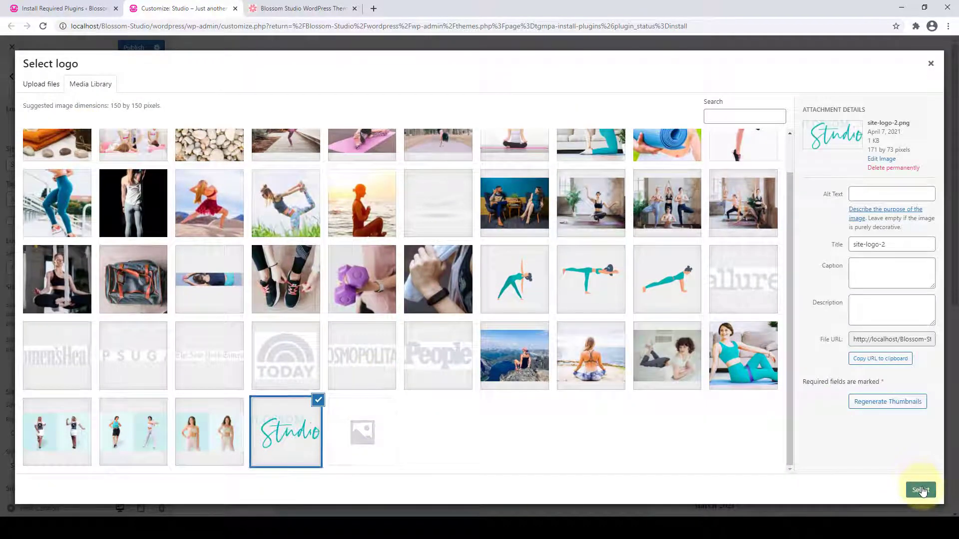
click(853, 492)
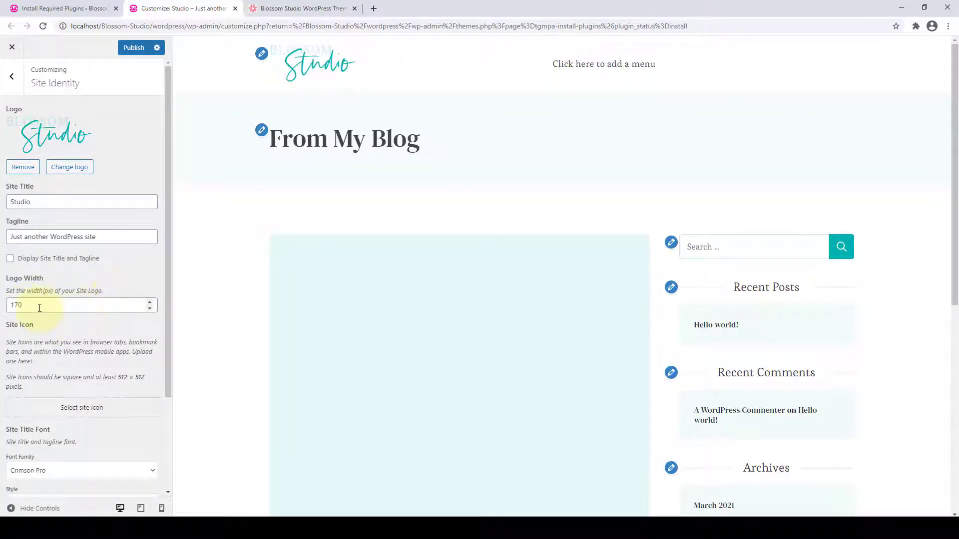
Try a logo width of 240 px, then set it back to 170 px.
click(21, 306)
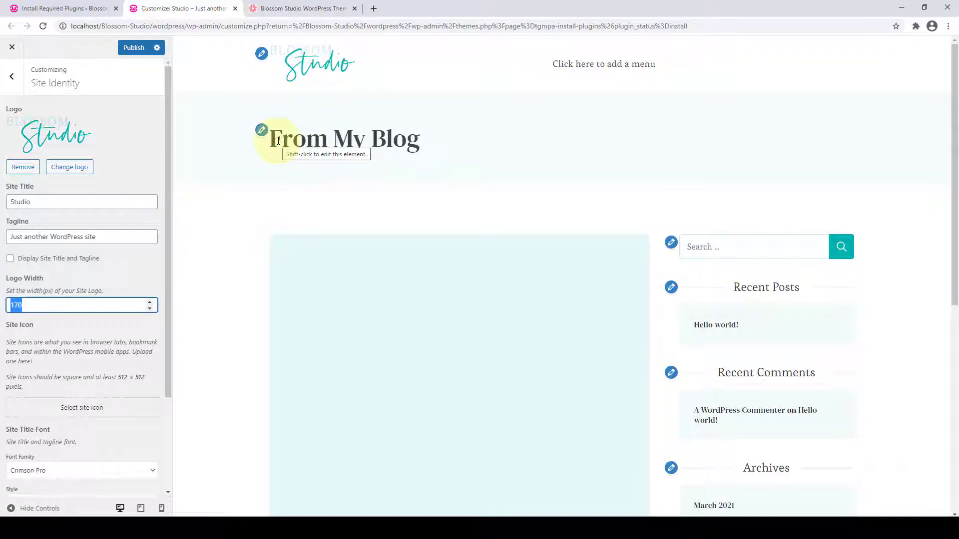
text(232)
double_click(47, 301)
text(234)
double_click(47, 301)
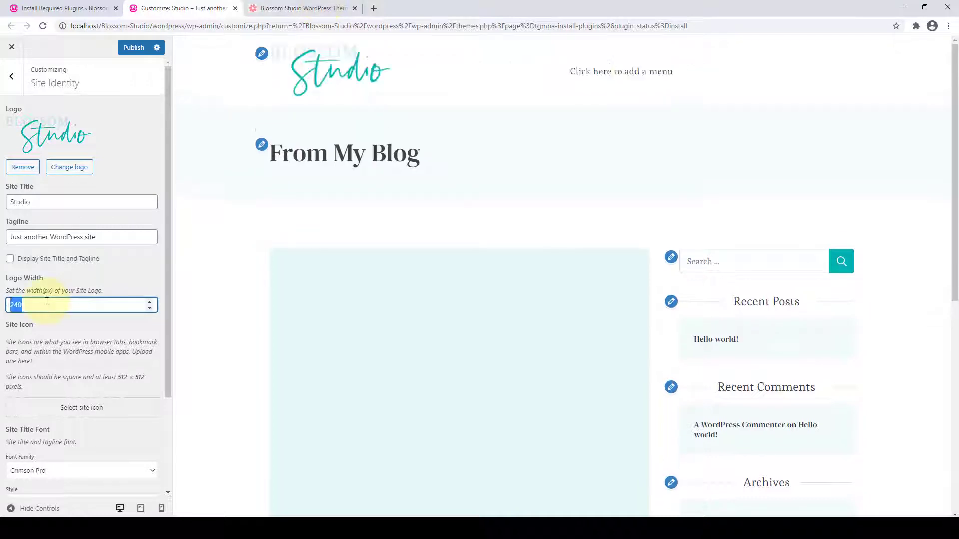
text(170)
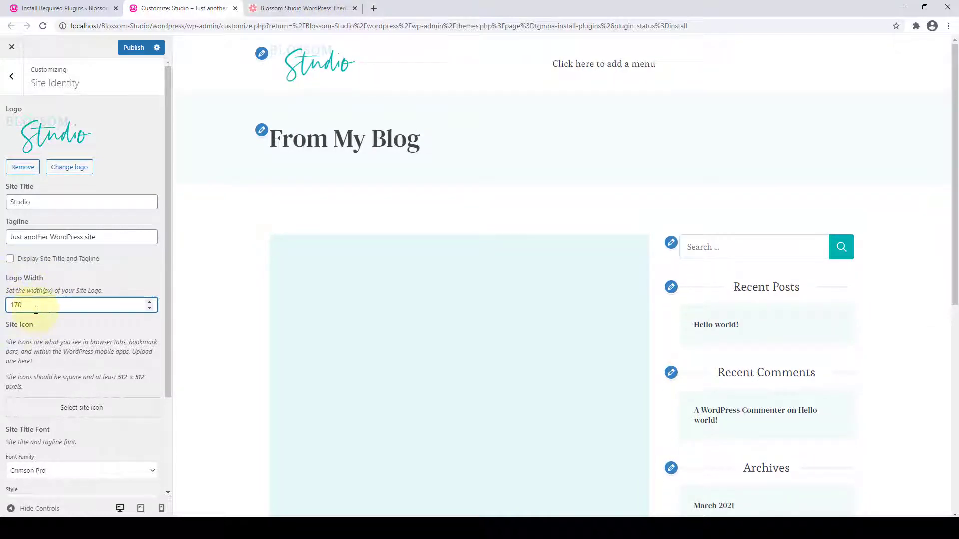
Set site-logo-2.png as the site icon, cropped to a square around the first letters of the word Studio.
scroll(123, 354, down, 3)
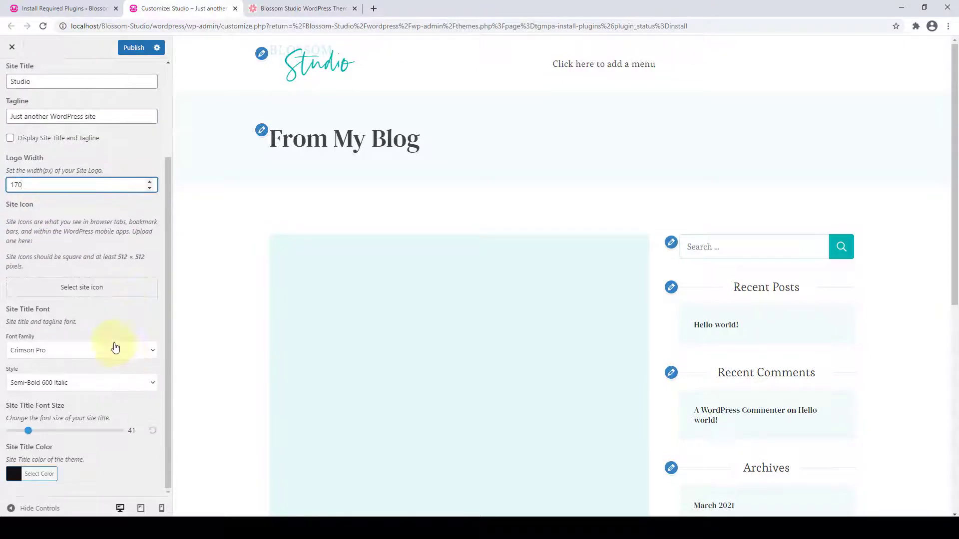
click(101, 295)
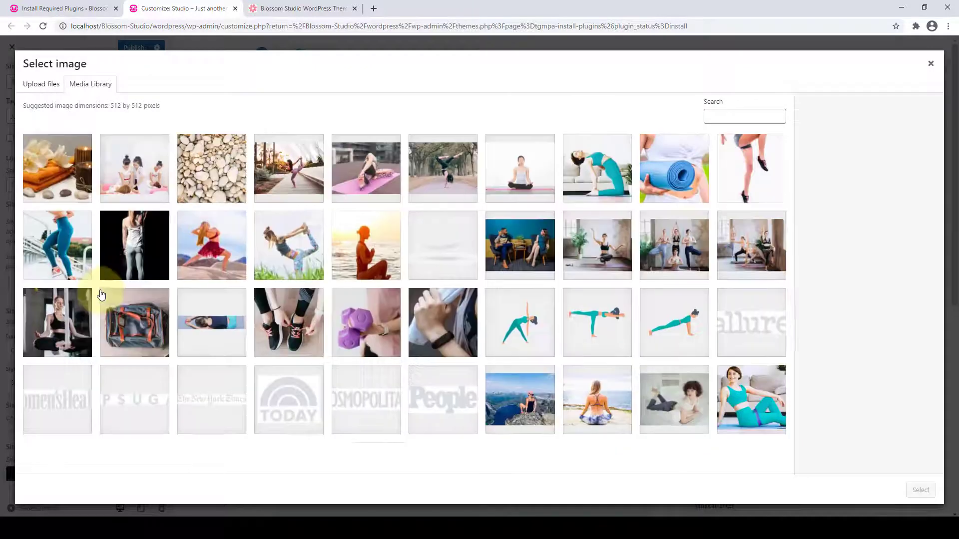
scroll(122, 315, down, 1)
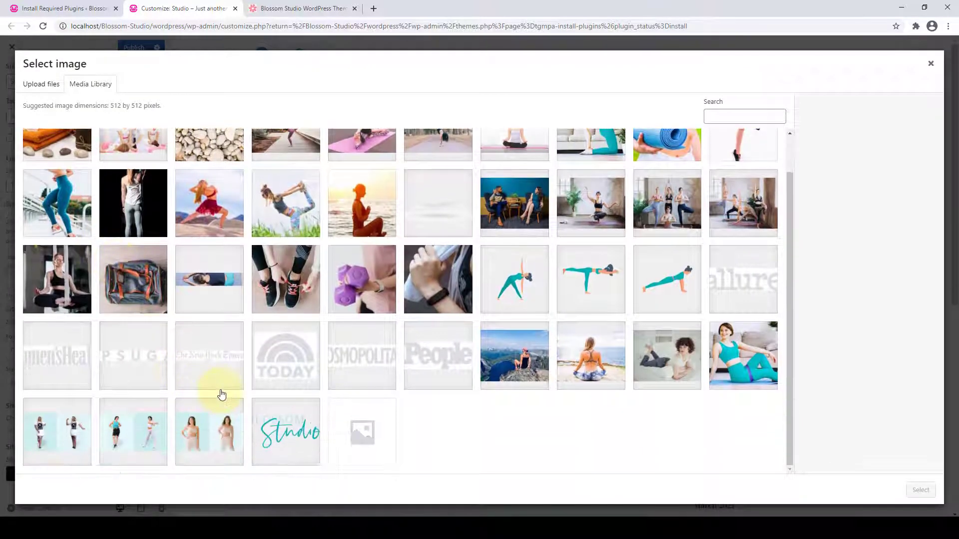
click(290, 432)
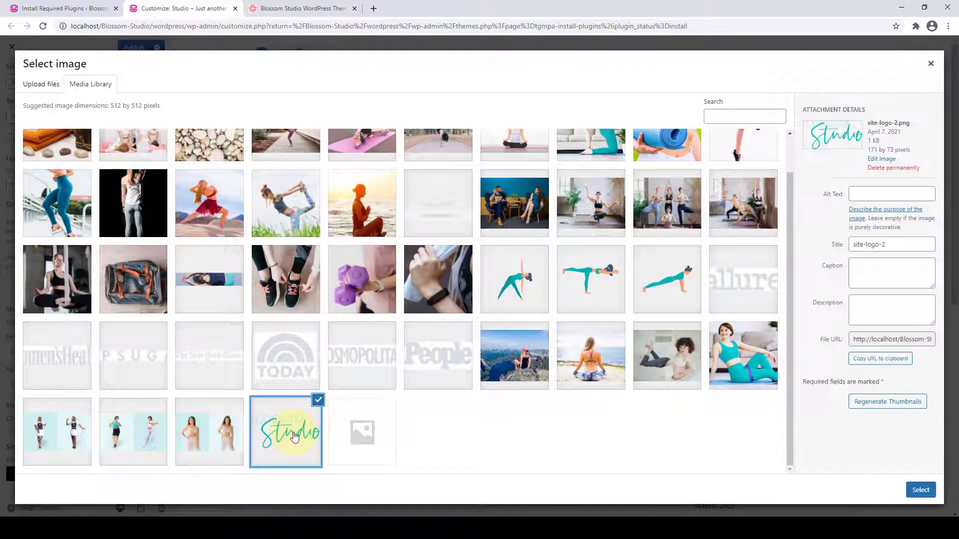
click(920, 491)
drag(401, 96, 389, 96)
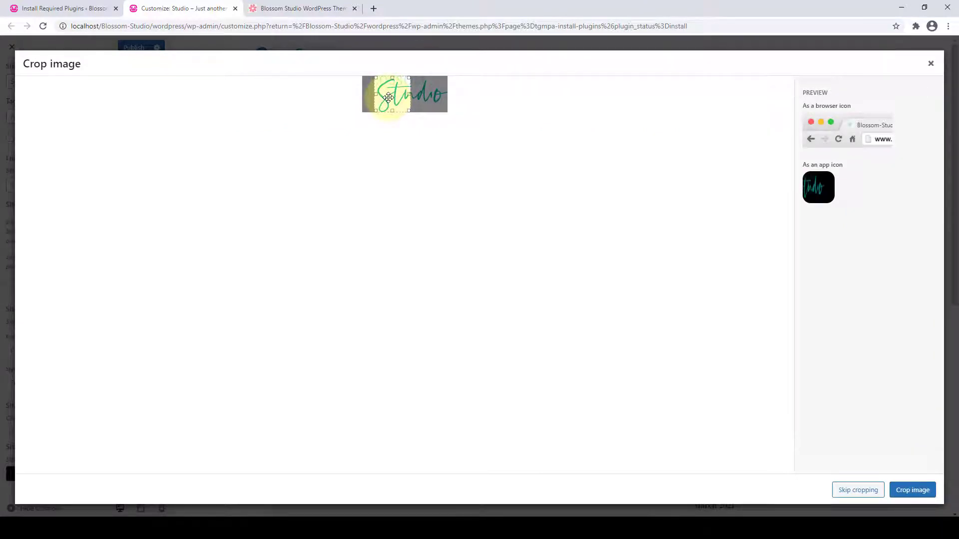
drag(388, 96, 395, 97)
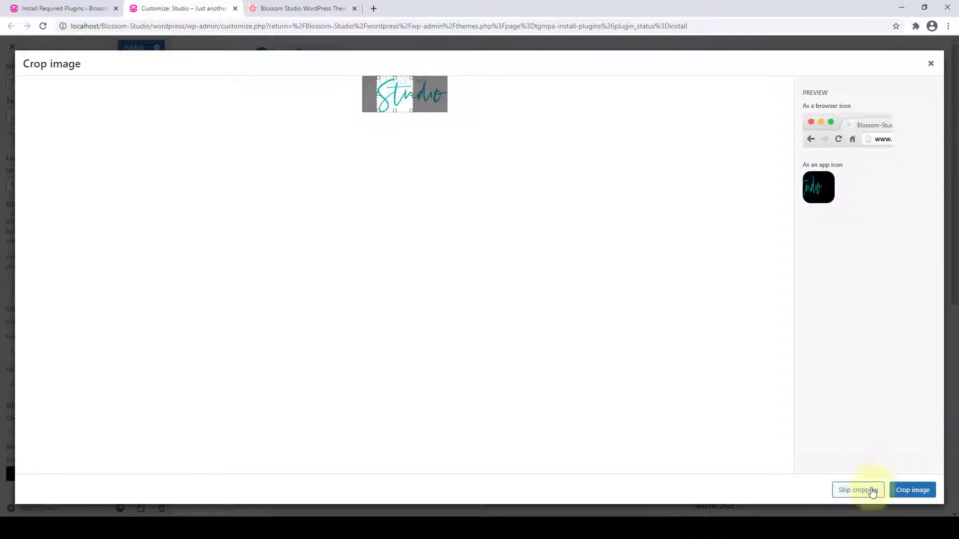
click(913, 490)
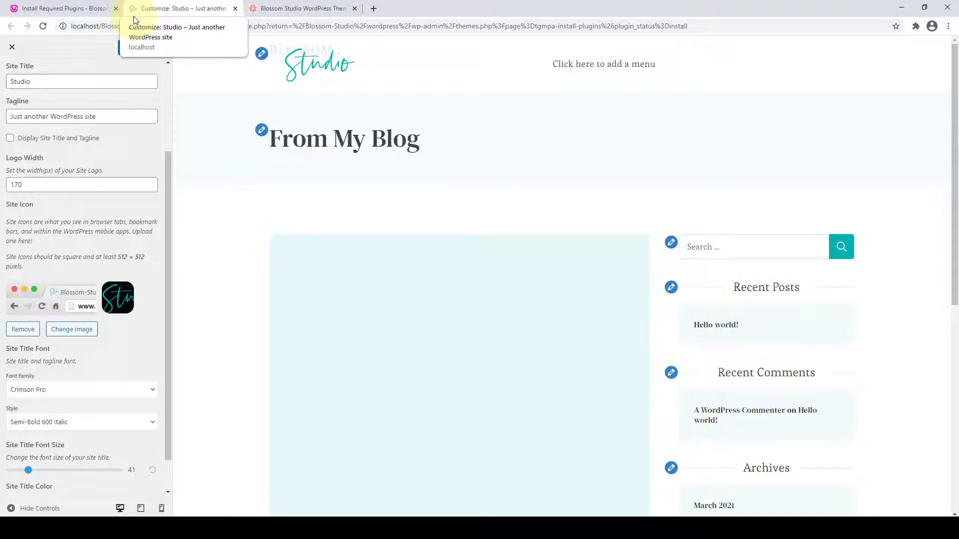
Publish the Site Identity changes.
scroll(101, 439, down, 1)
scroll(86, 456, up, 4)
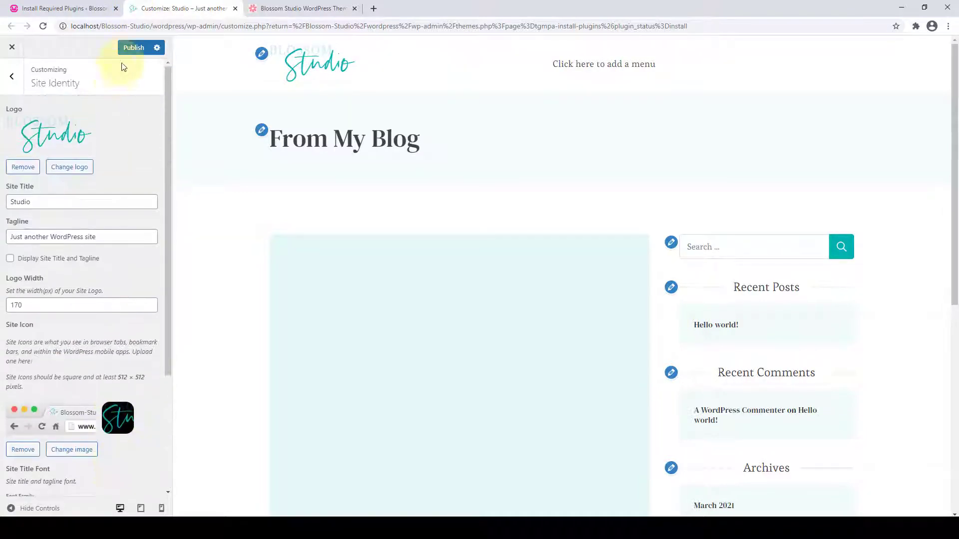
click(132, 47)
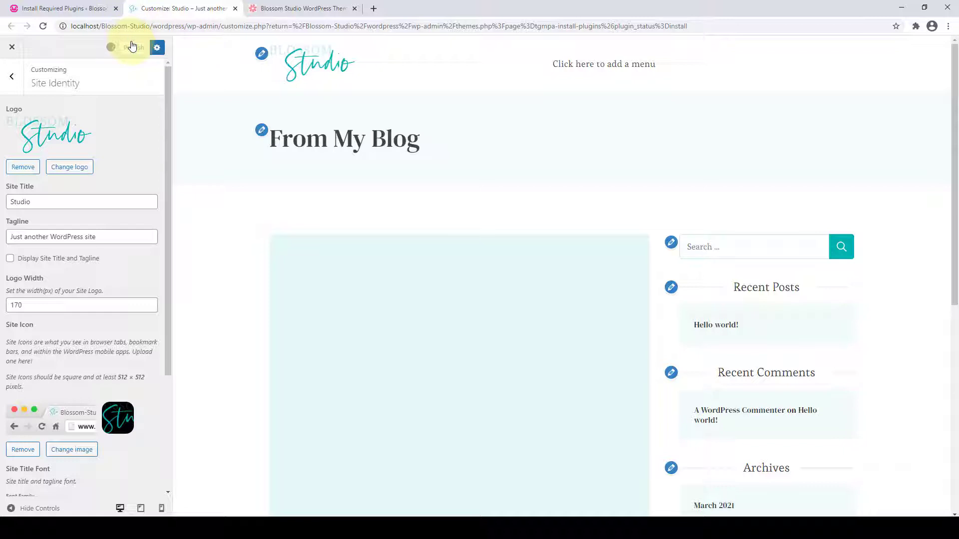
Enable the header social links in the Social Media Settings of General Settings.
click(15, 78)
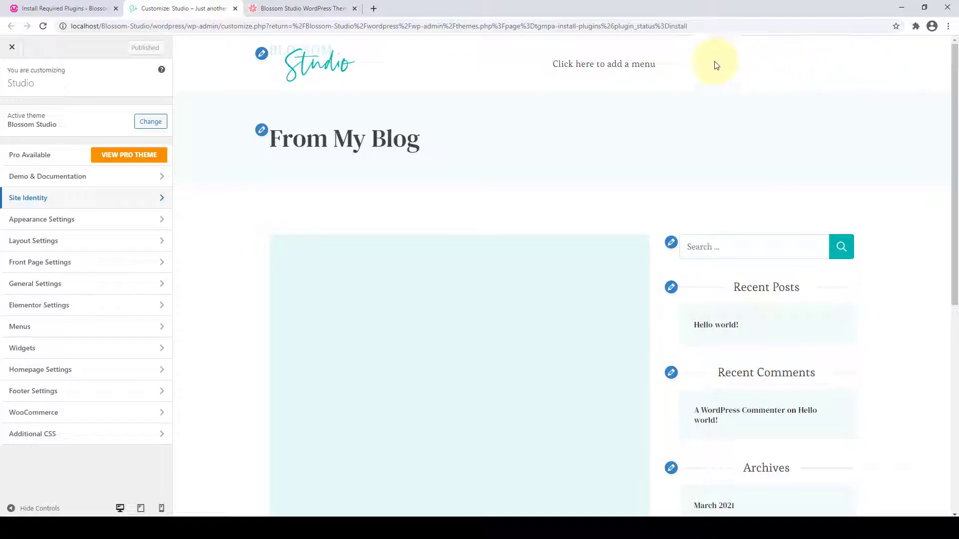
click(89, 291)
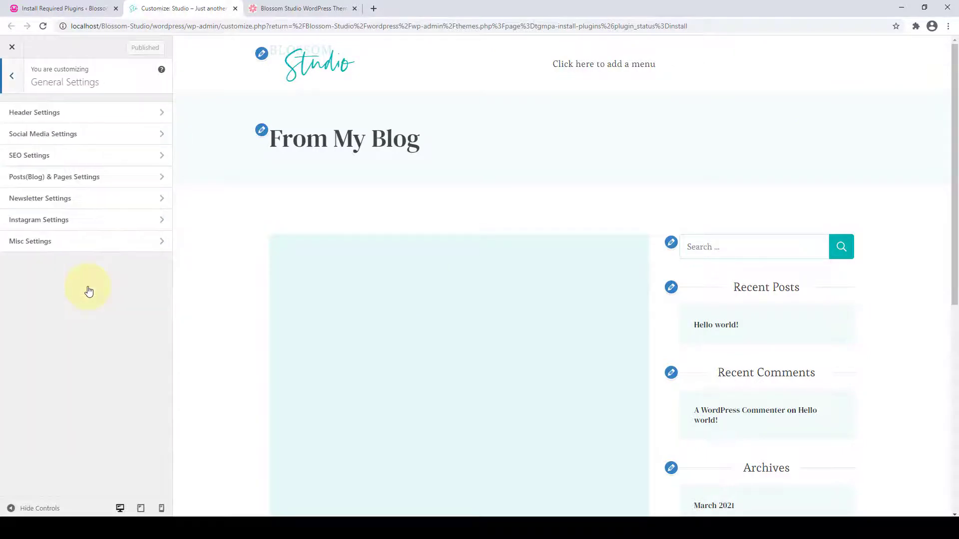
click(93, 144)
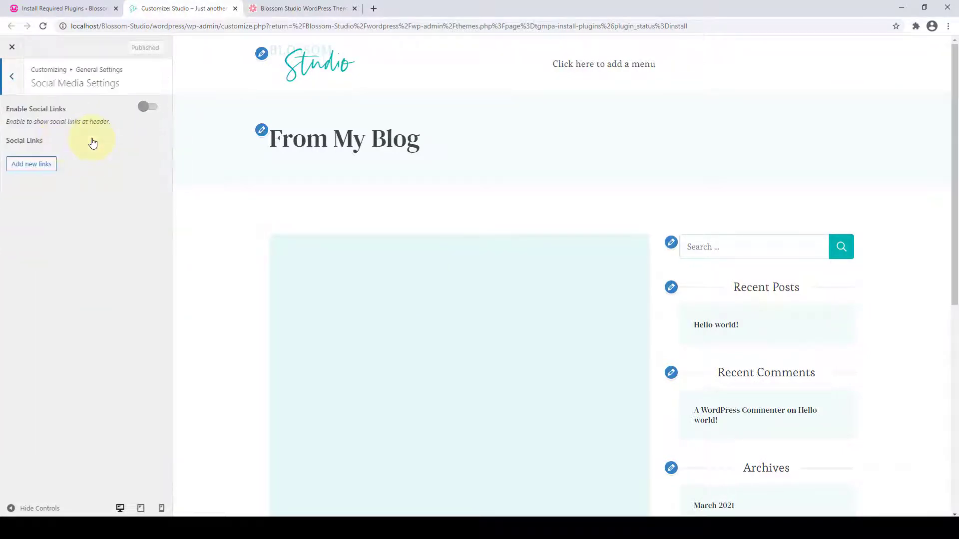
click(152, 110)
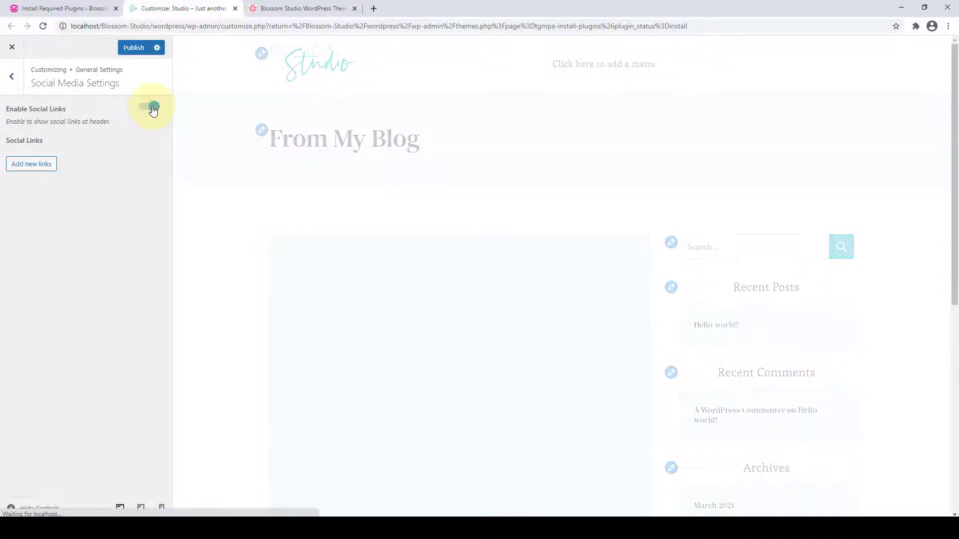
Add a social link with the fab fa-facebook icon pointing to facebook.com.
click(40, 165)
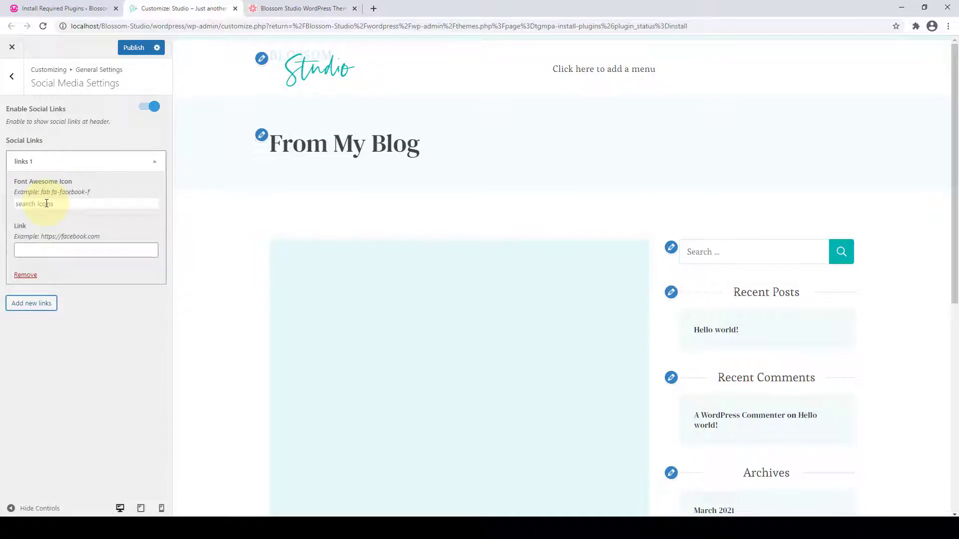
click(46, 204)
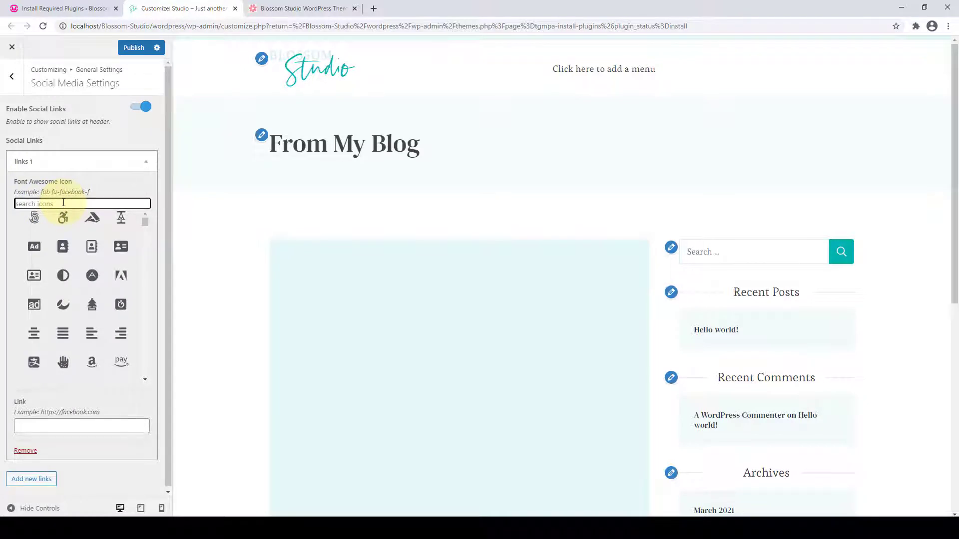
text(face)
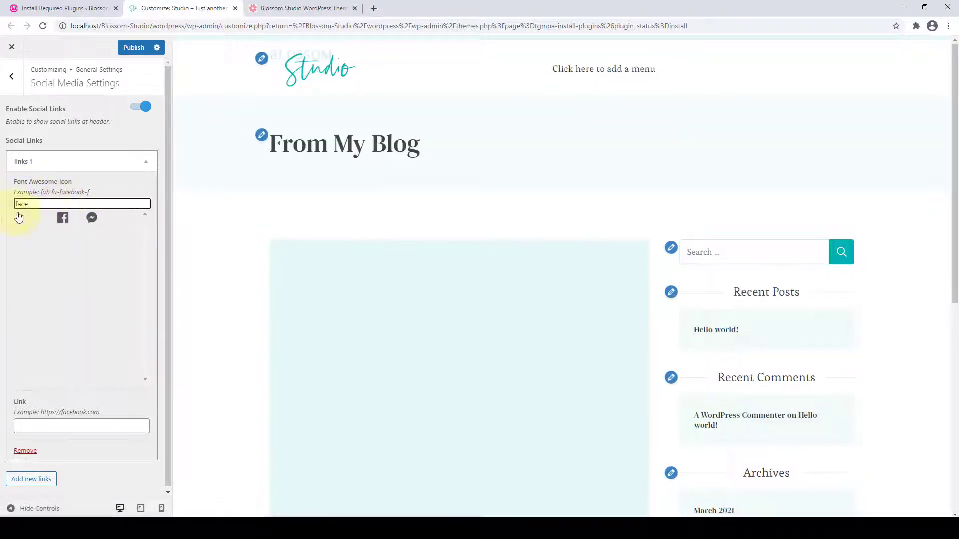
click(70, 220)
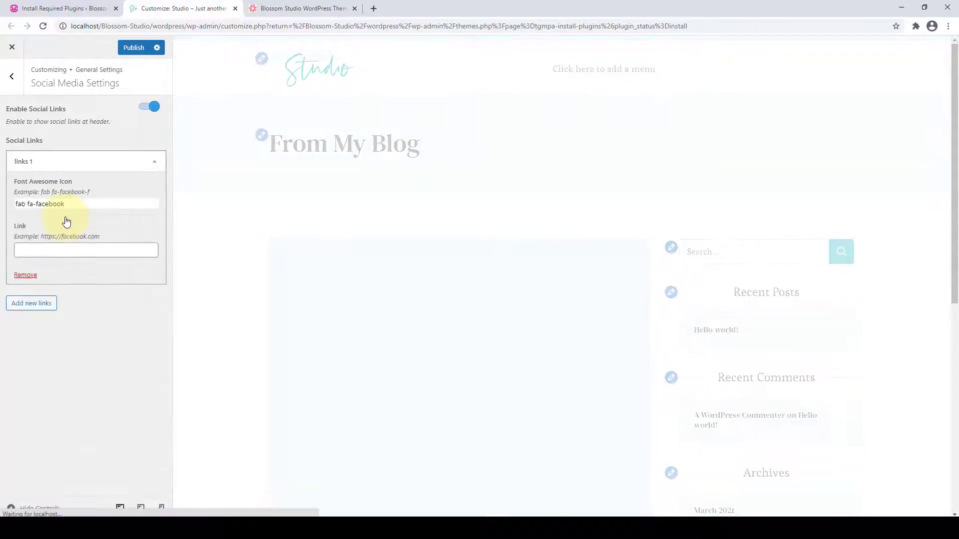
click(62, 250)
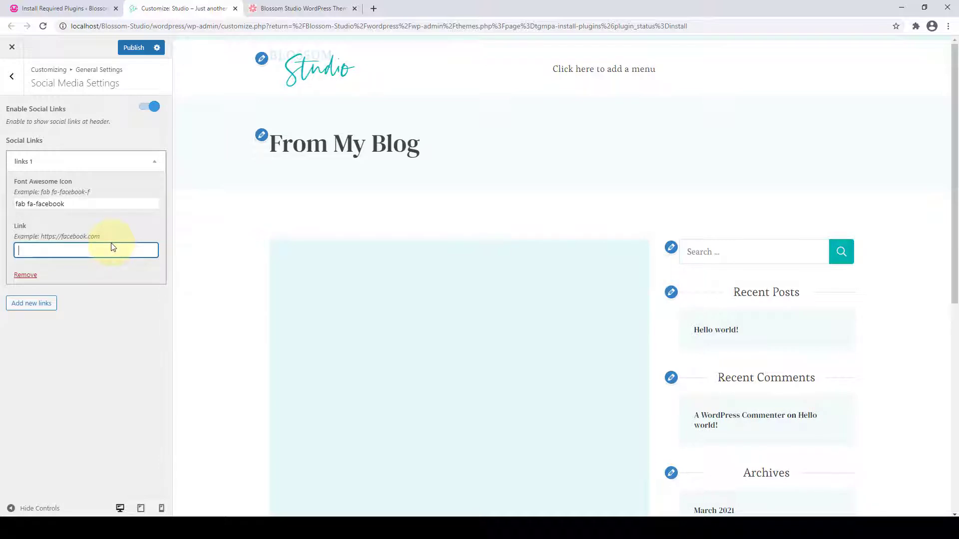
text(facebook.com)
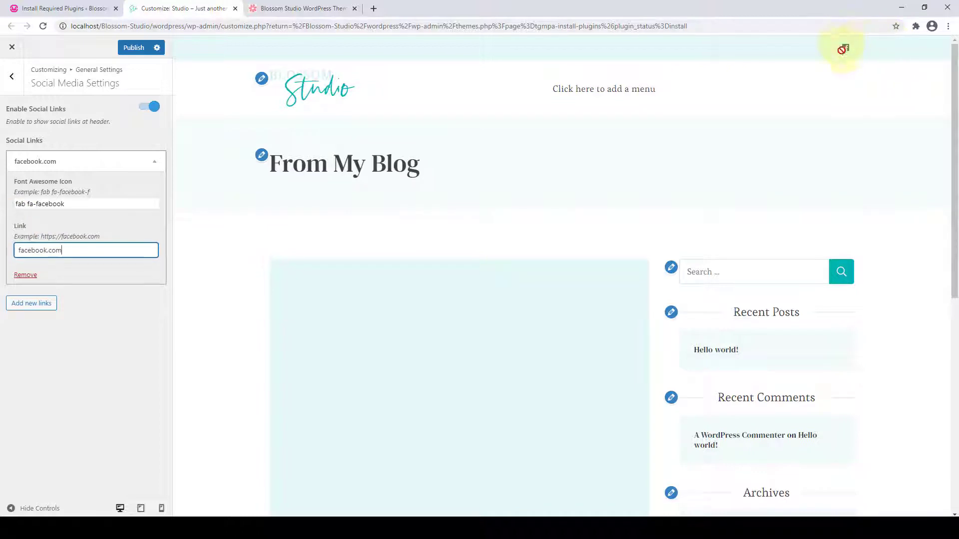
Add a second social link with the fab fa-instagram icon pointing to instagram.com.
click(33, 304)
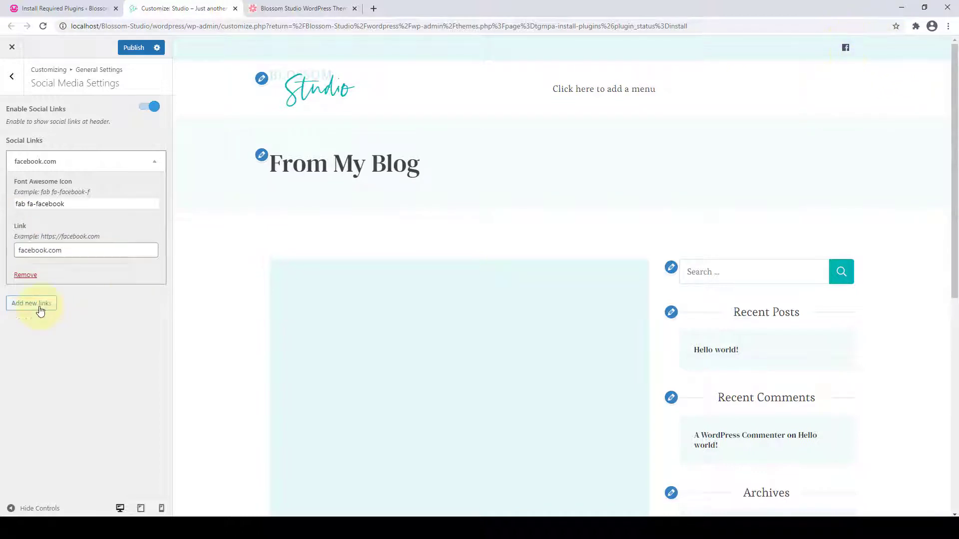
click(75, 342)
text(ins)
click(62, 357)
click(80, 388)
text(instagram.com)
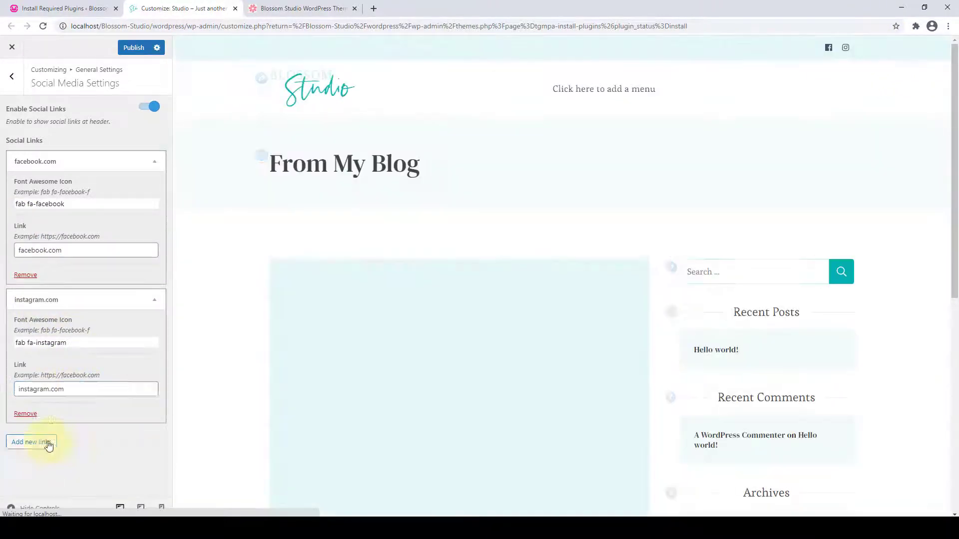
Add a third social link with the fab fa-linkedin icon pointing to linkedin.com.
click(47, 443)
scroll(49, 441, down, 3)
click(64, 379)
text(link)
click(62, 392)
click(53, 424)
text(linkedin.com)
Add a fourth social link with the fab fa-youtube icon pointing to youtube.com.
click(33, 477)
scroll(45, 450, down, 3)
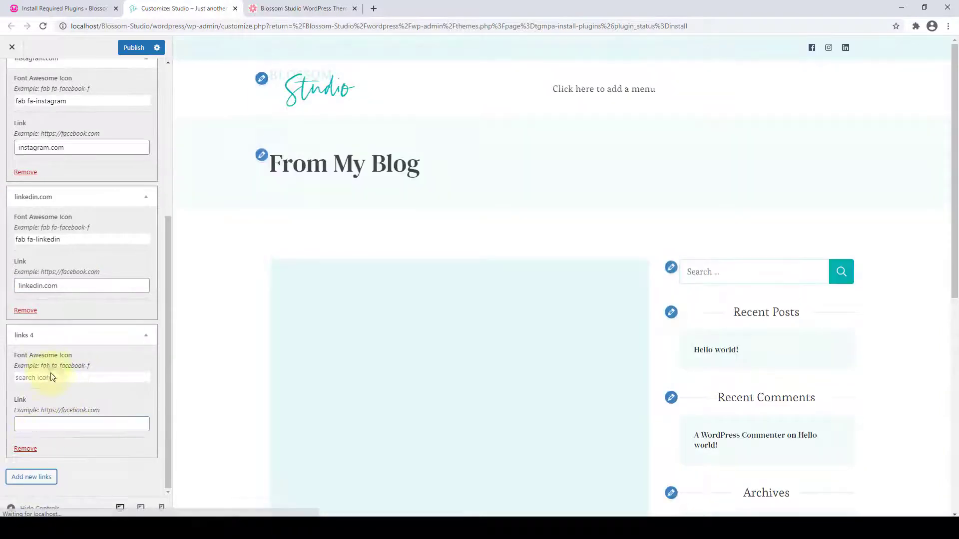
click(51, 377)
text(you)
click(78, 391)
click(68, 421)
text(youtube.com)
Add a fifth social link with the fab fa-twitter icon pointing to twitter.com.
click(33, 476)
scroll(45, 449, down, 3)
click(46, 377)
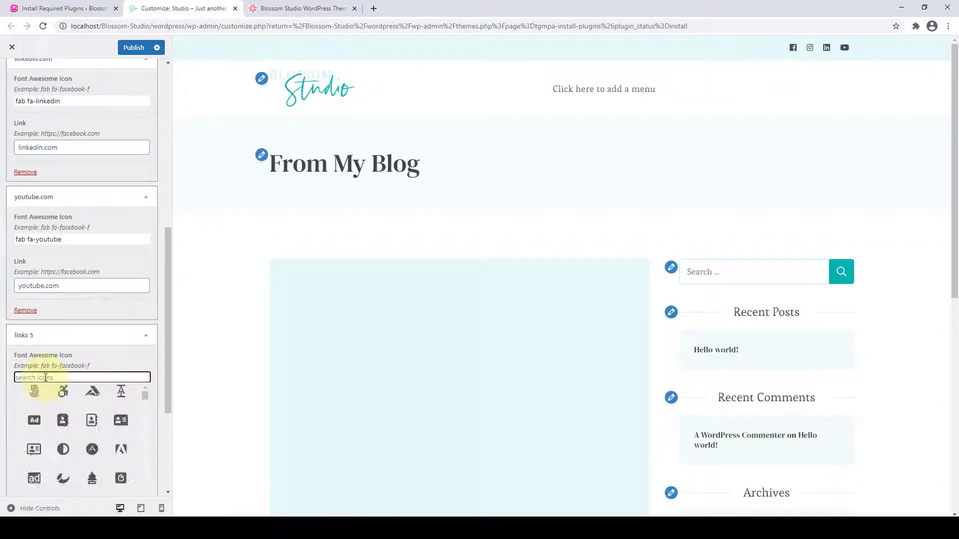
text(tw)
click(34, 391)
click(71, 424)
text(twitter.com)
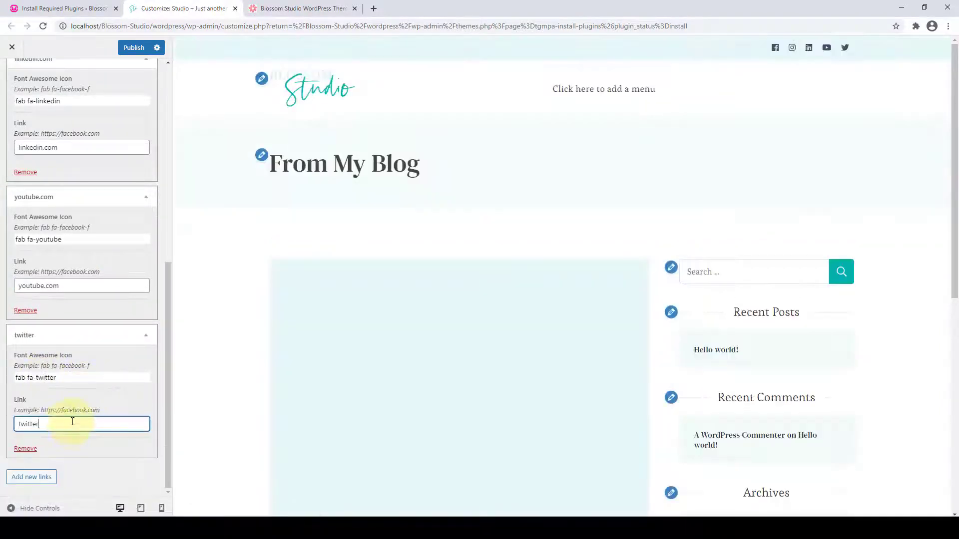
Add a sixth social link with the fab fa-pinterest icon pointing to pinterest.com.
click(33, 477)
scroll(35, 470, down, 3)
click(40, 377)
text(pin)
click(64, 391)
click(69, 422)
text(pinterest.com)
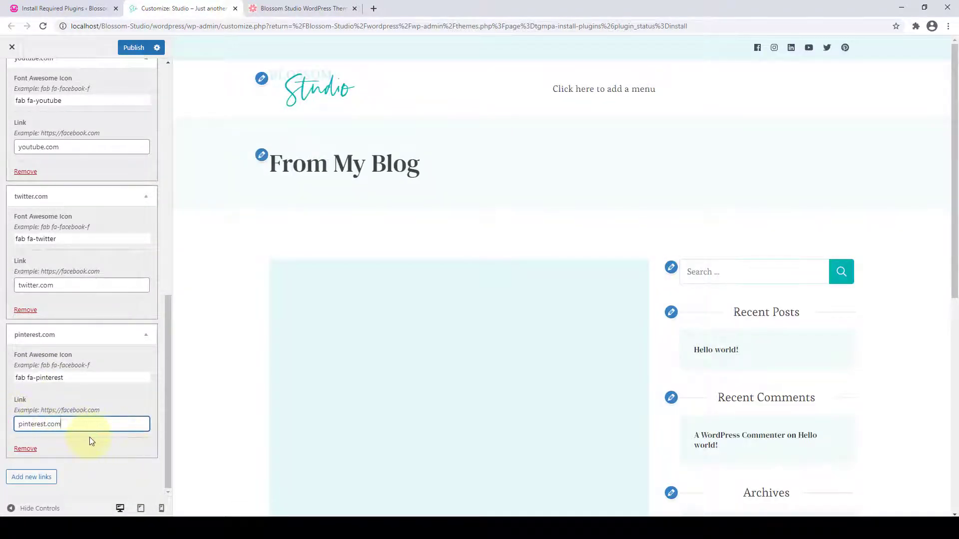
scroll(95, 454, up, 15)
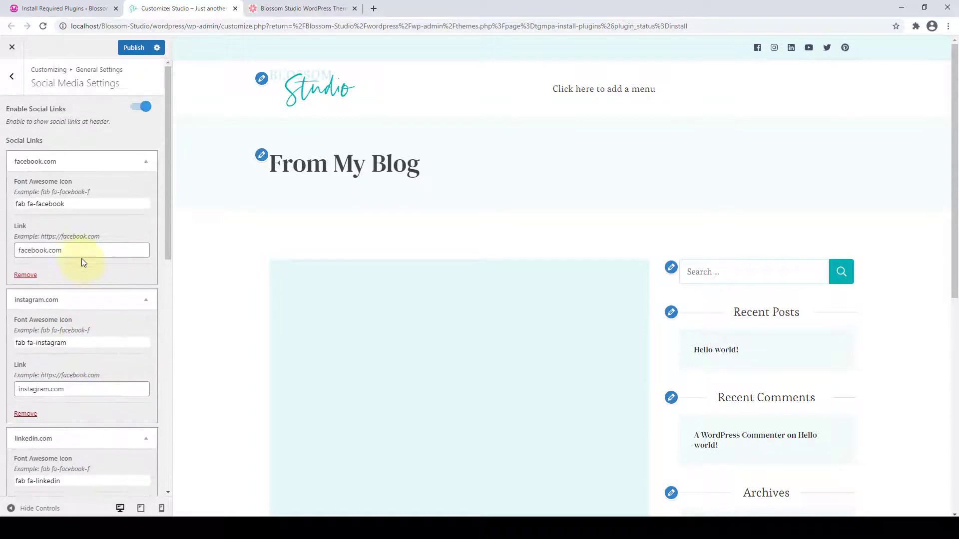
Publish the social link changes and open the live site in a new browser tab placed after the Customizer tab.
click(132, 49)
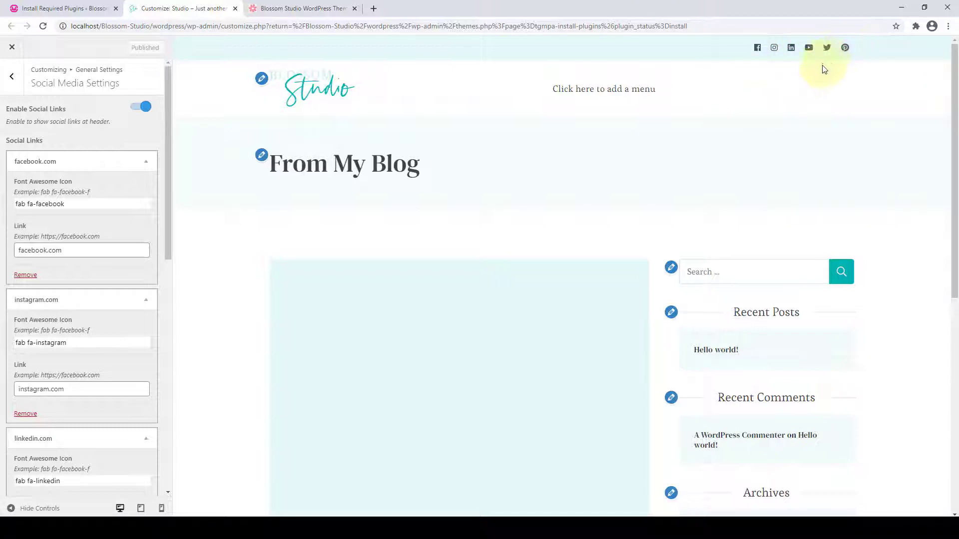
click(79, 11)
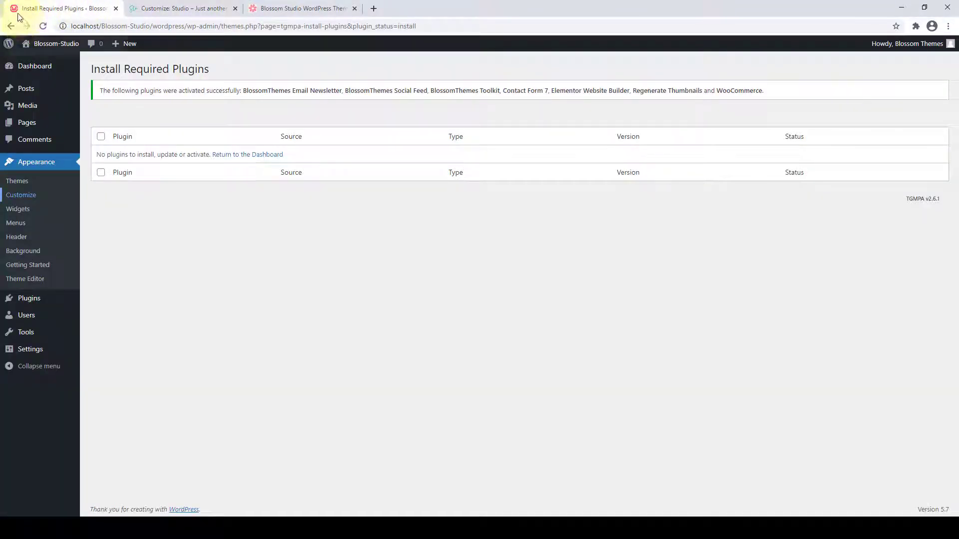
mouse_move(36, 43)
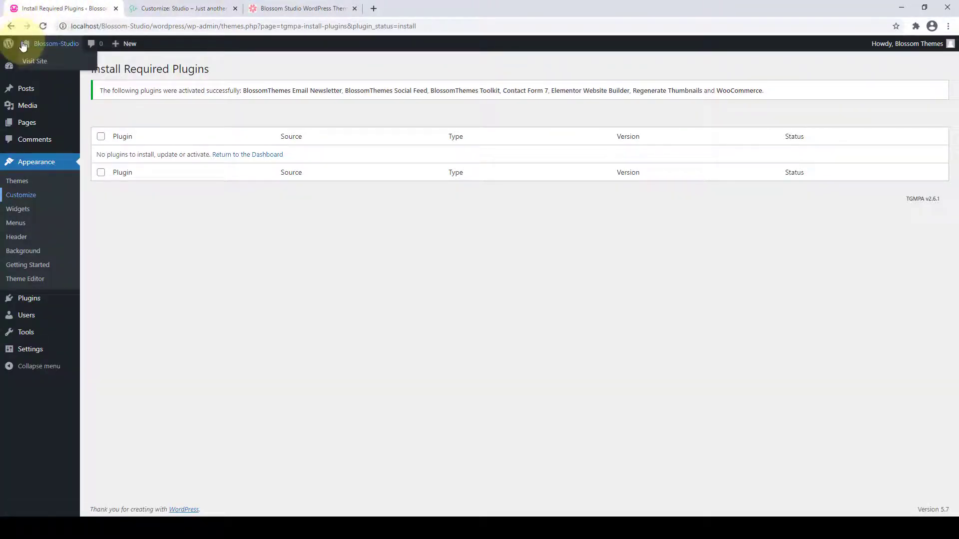
right_click(46, 64)
click(62, 68)
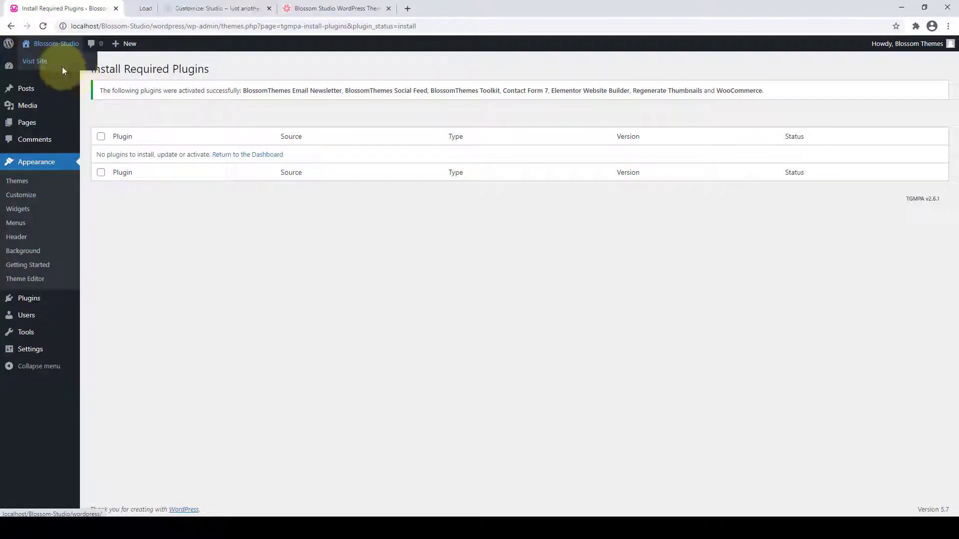
click(150, 8)
drag(150, 9, 246, 8)
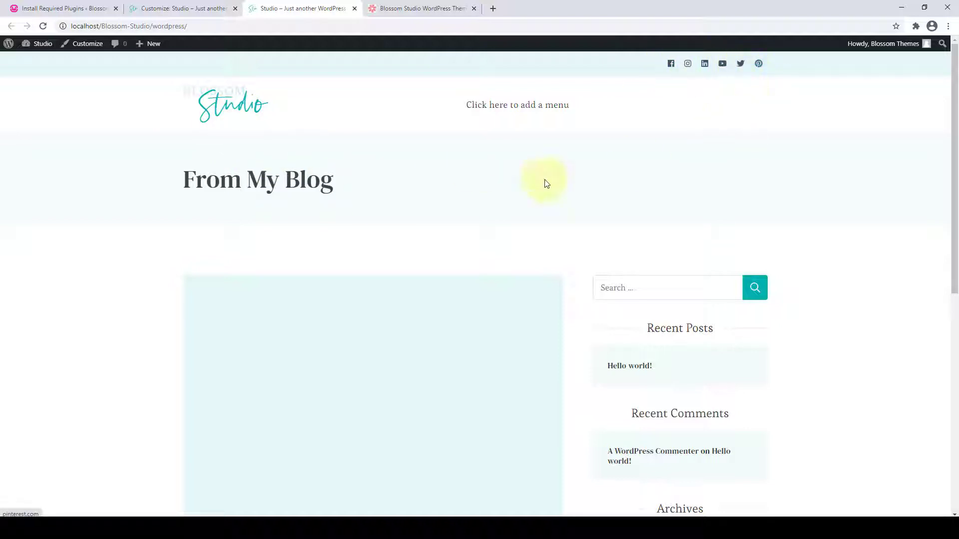
In the Customizer's Header Settings, enable the header search and the shopping cart.
click(147, 5)
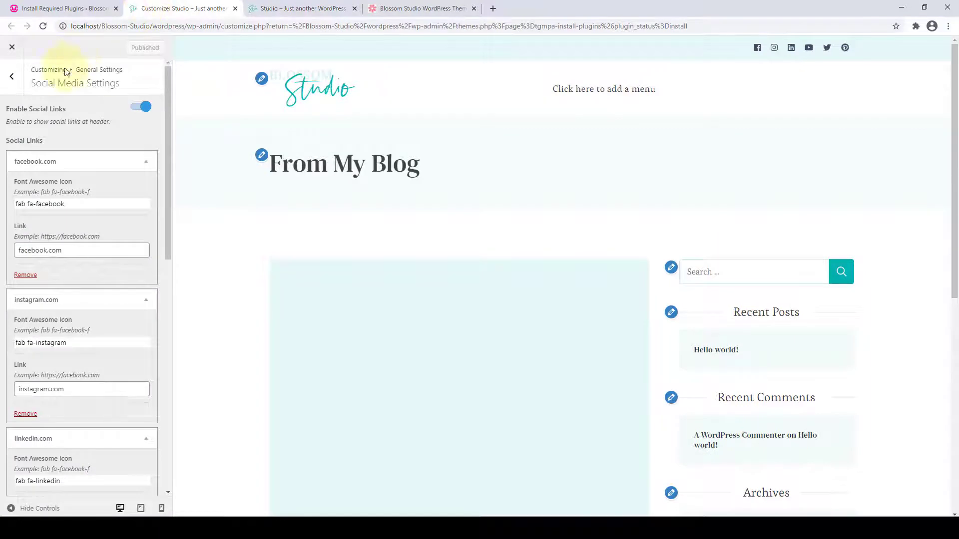
click(12, 76)
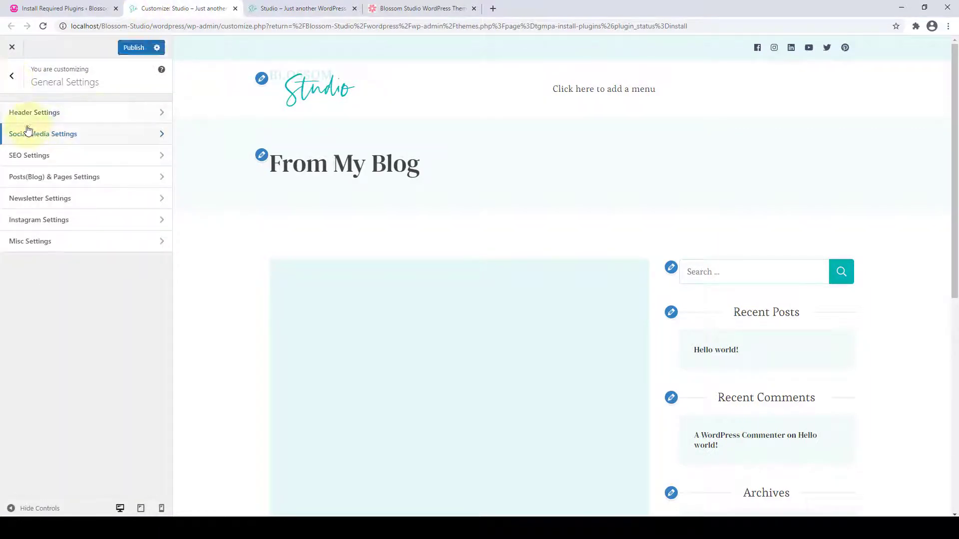
click(64, 119)
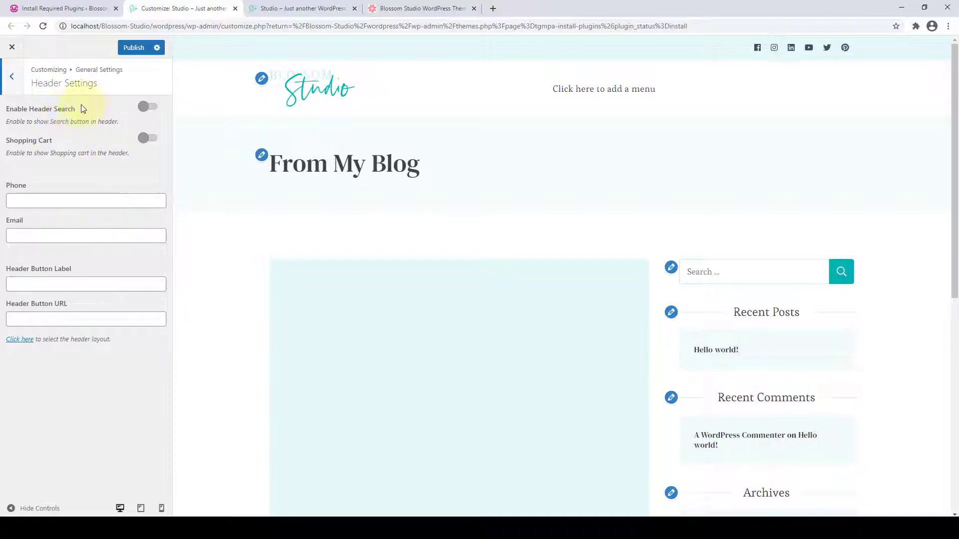
click(147, 138)
click(152, 108)
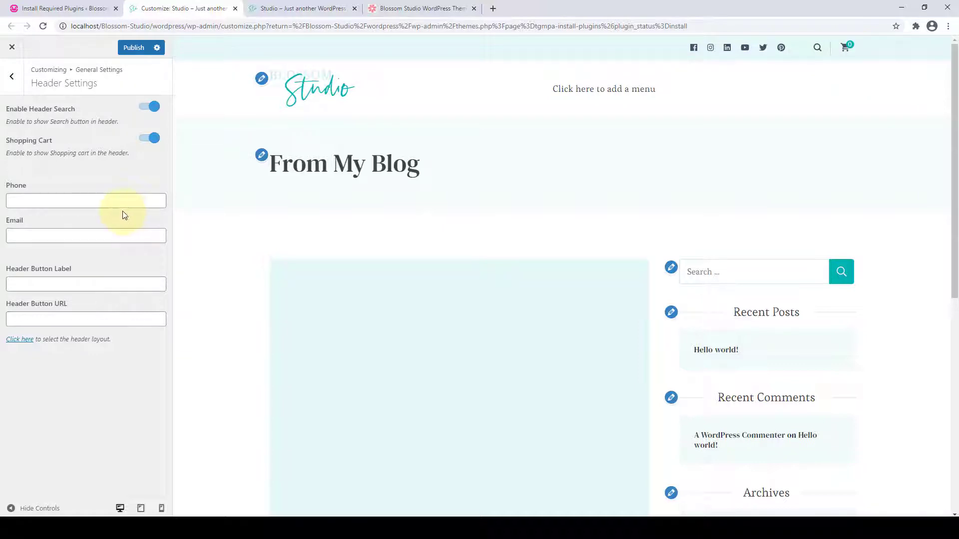
Paste the contact phone number and e-mail address into the header's Phone and Email fields.
click(102, 203)
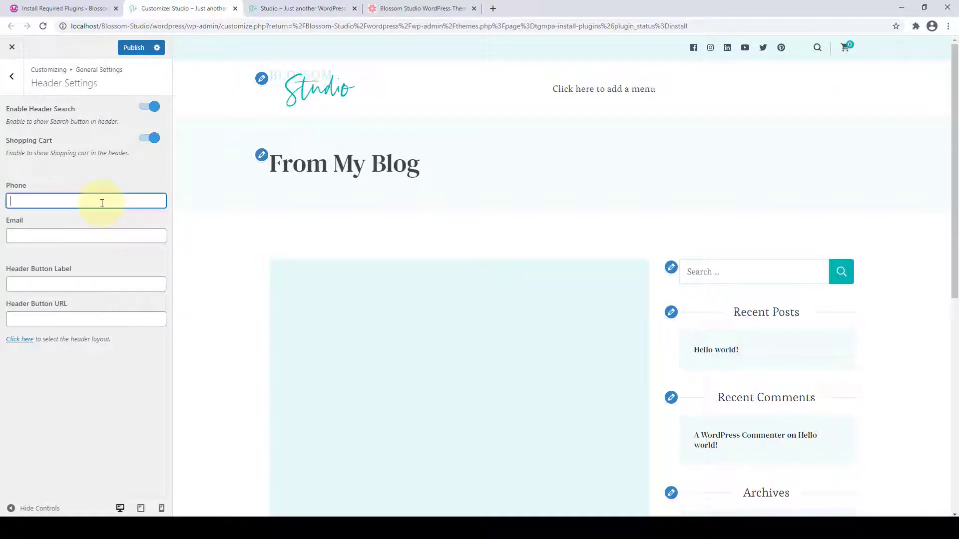
click(96, 242)
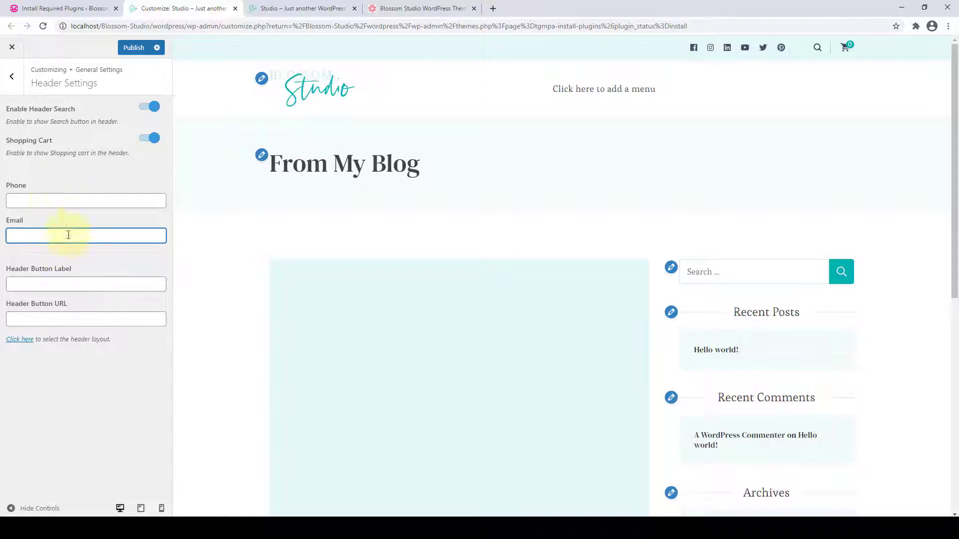
click(67, 200)
right_click(85, 201)
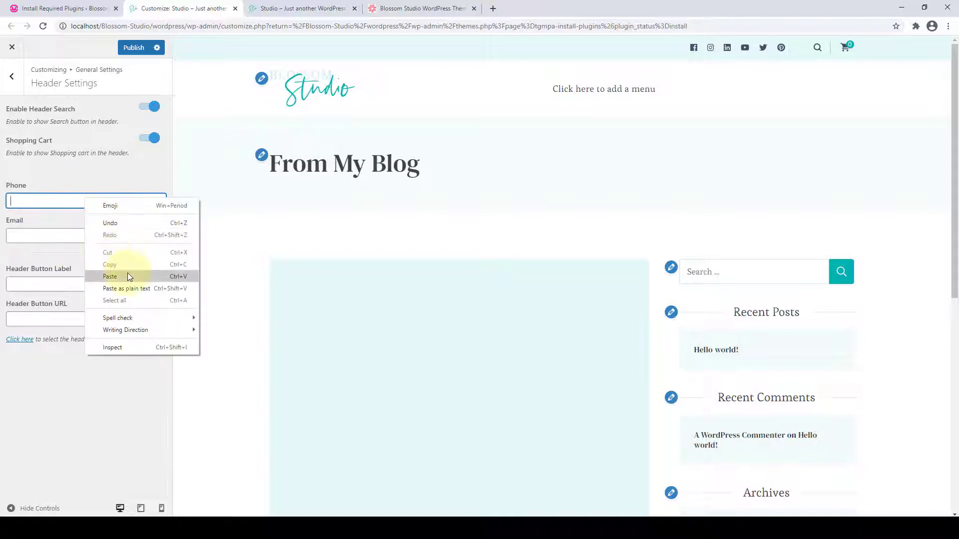
click(128, 276)
click(102, 237)
right_click(110, 238)
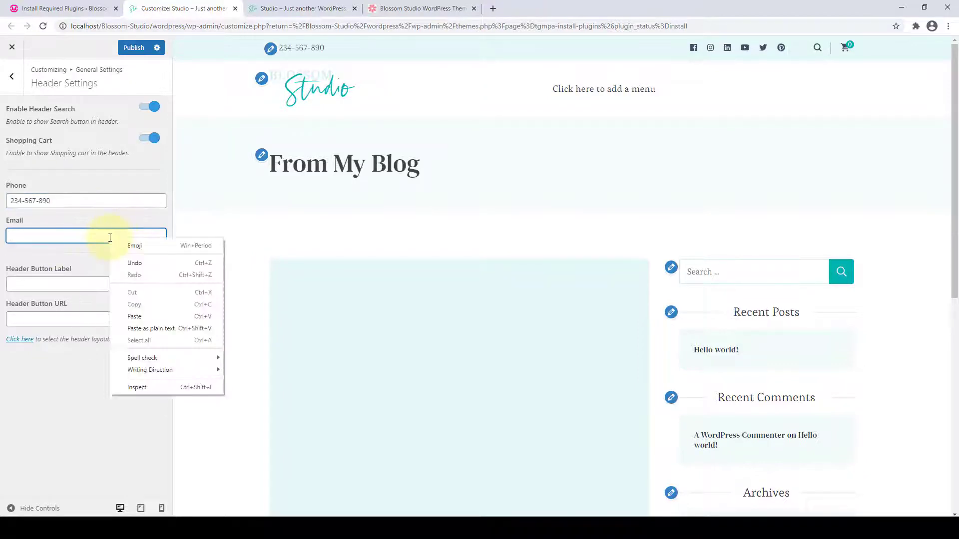
click(134, 316)
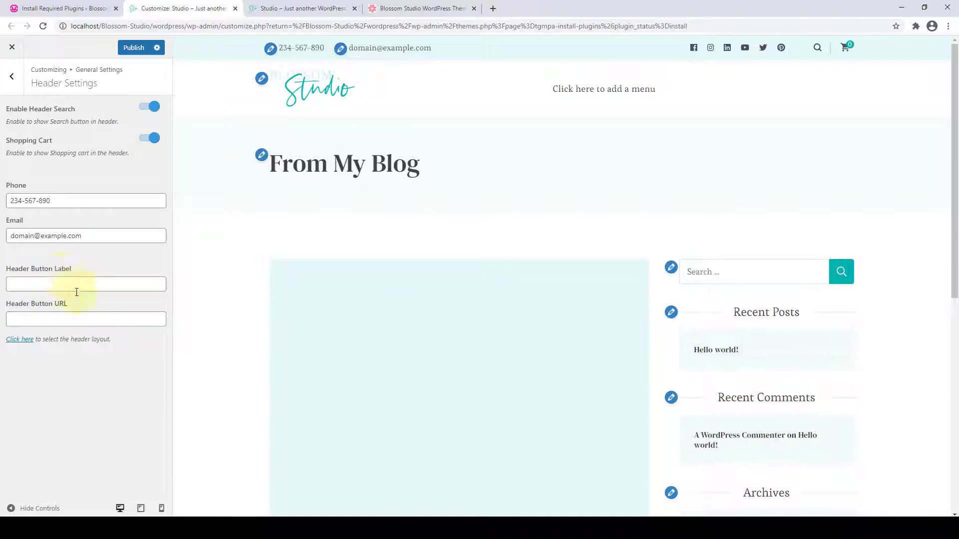
click(66, 317)
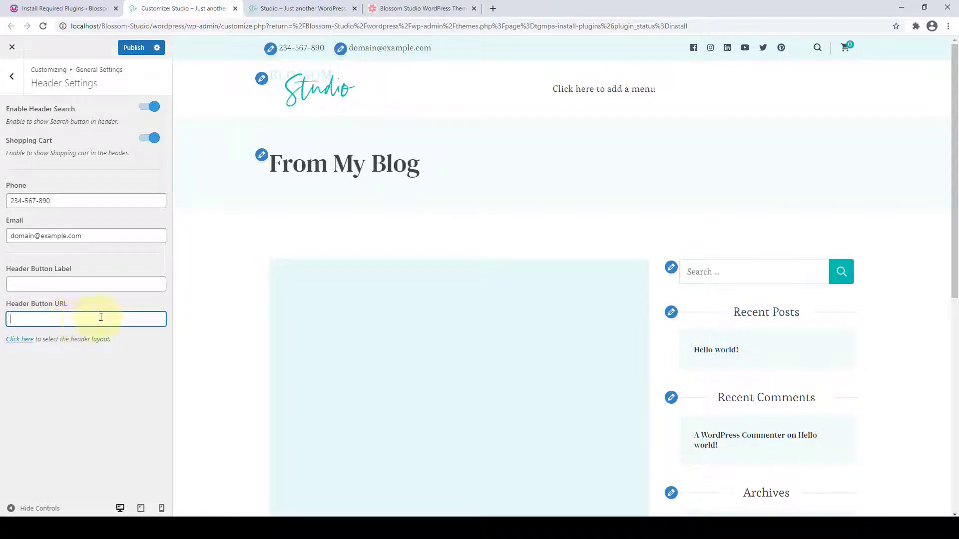
click(52, 287)
click(55, 324)
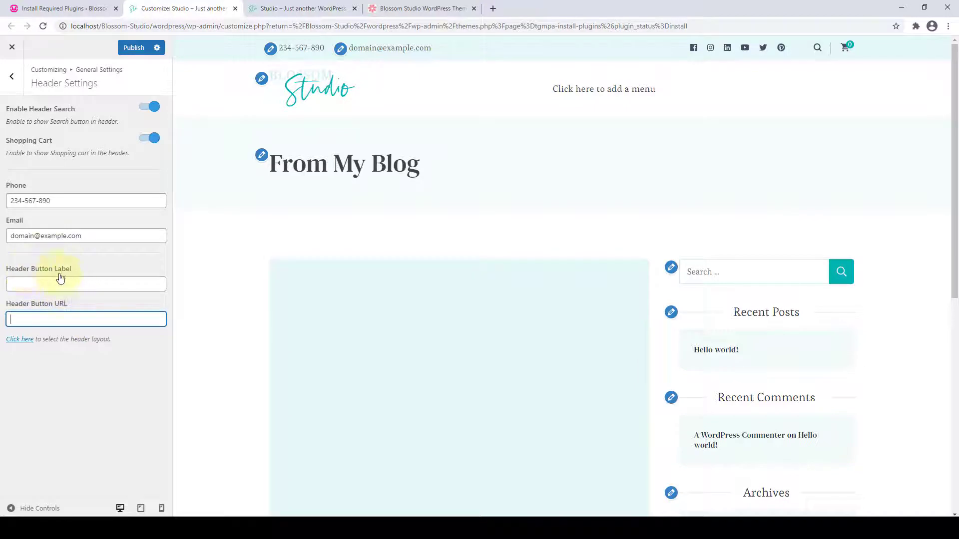
click(88, 270)
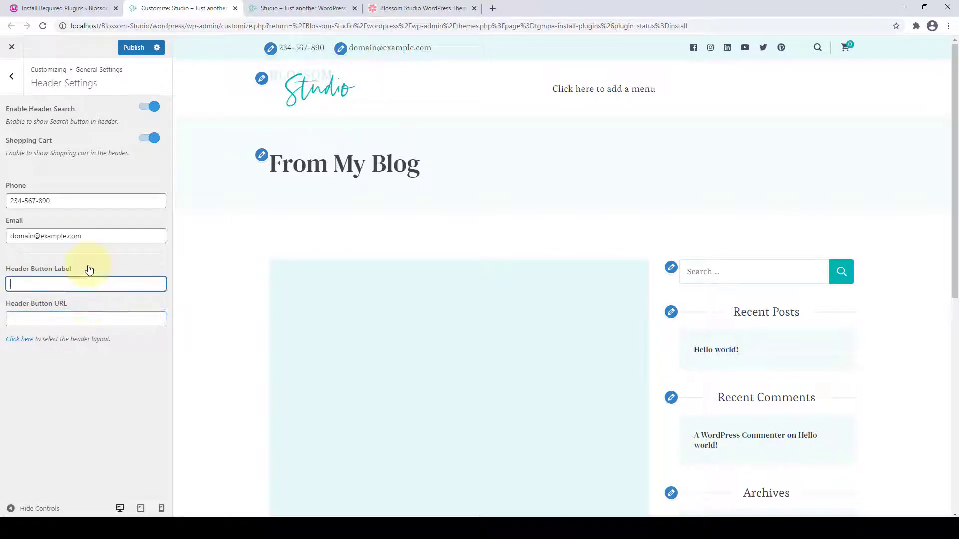
Publish the header settings and check the header on the live site, returning to the Customizer's main list.
click(132, 52)
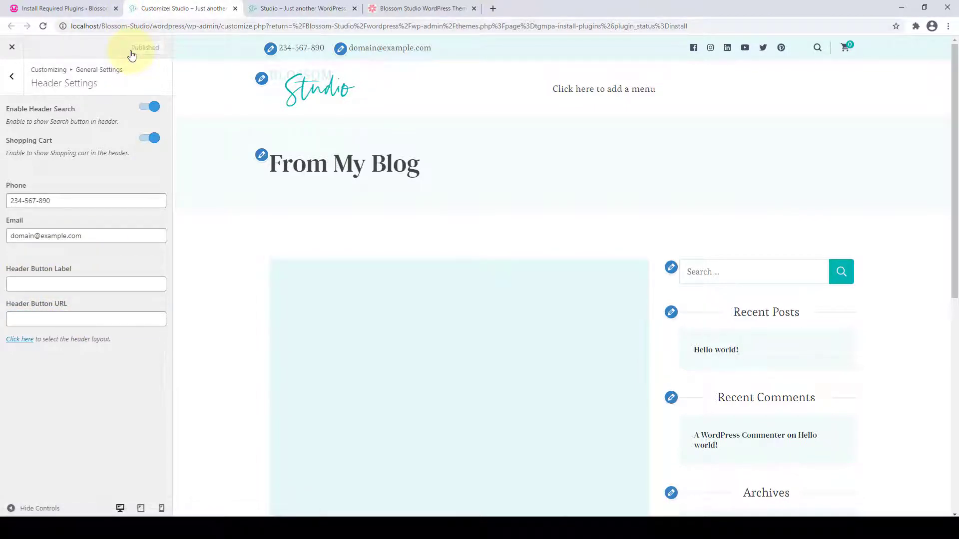
click(257, 9)
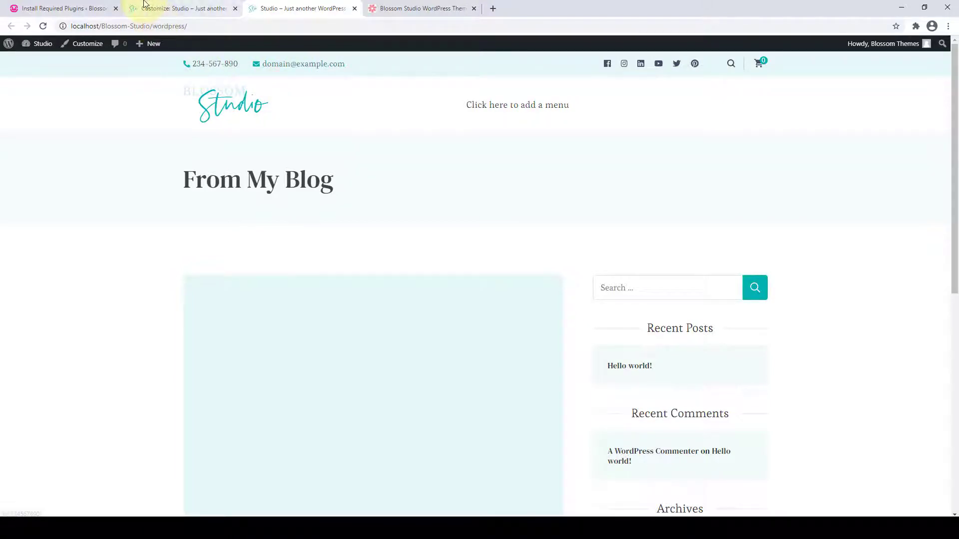
click(150, 9)
click(12, 80)
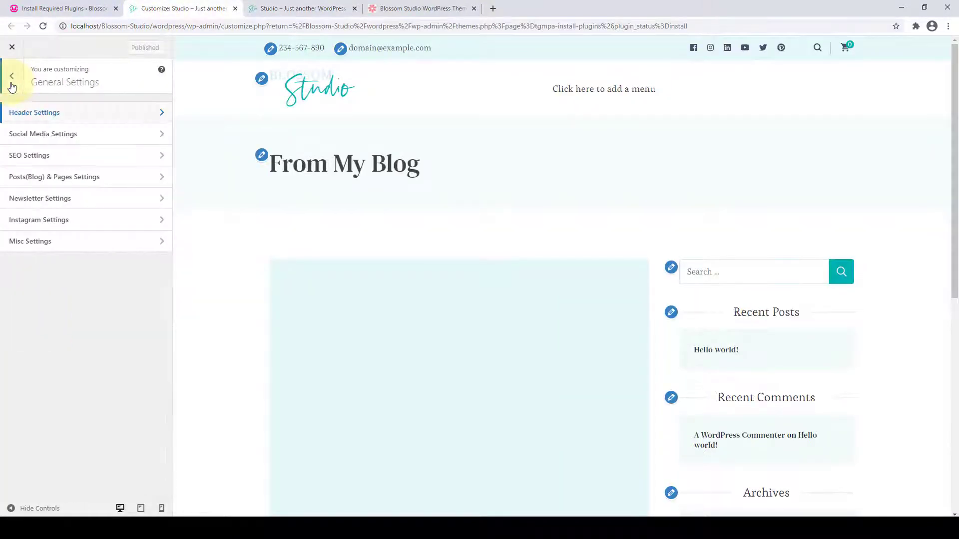
click(12, 84)
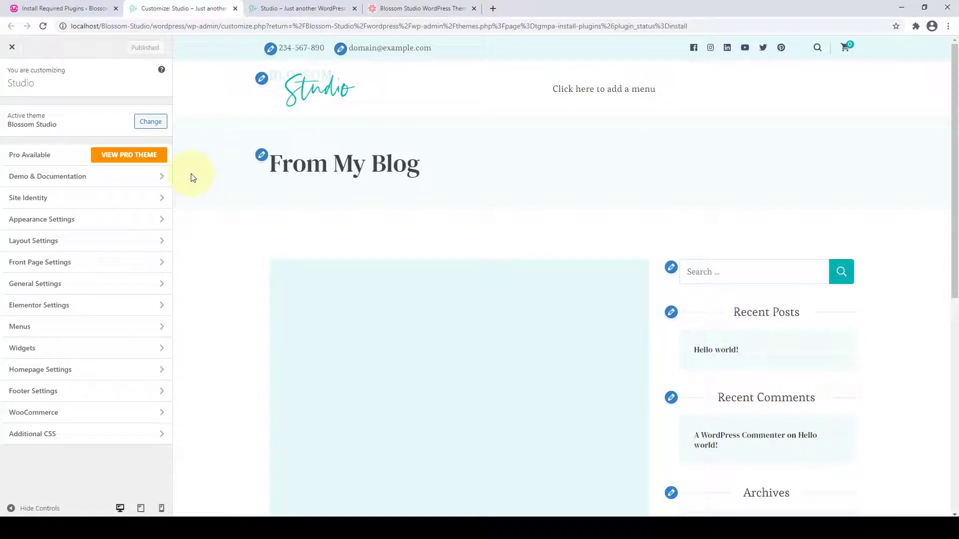
Start a new blog post from the WordPress dashboard.
scroll(231, 278, down, 7)
scroll(257, 354, up, 4)
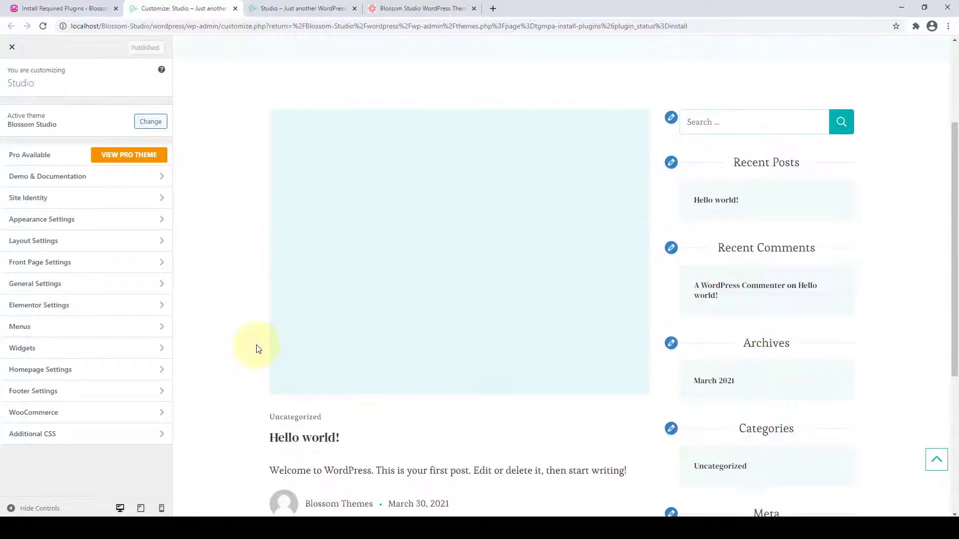
scroll(258, 348, up, 3)
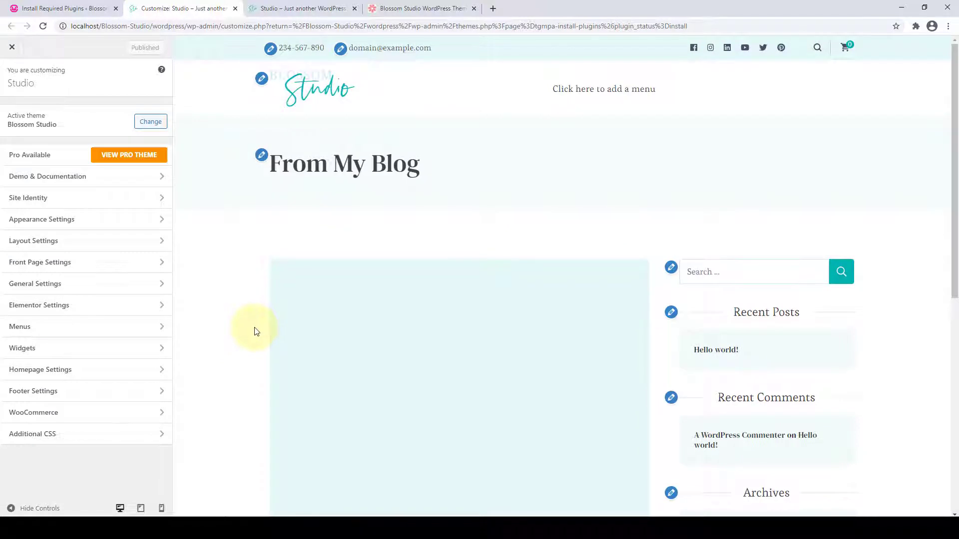
click(39, 4)
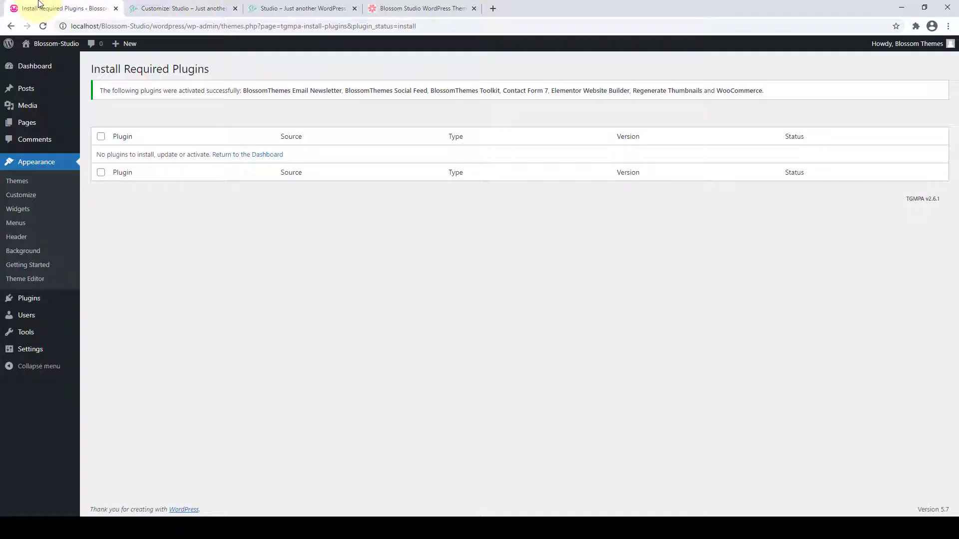
mouse_move(27, 90)
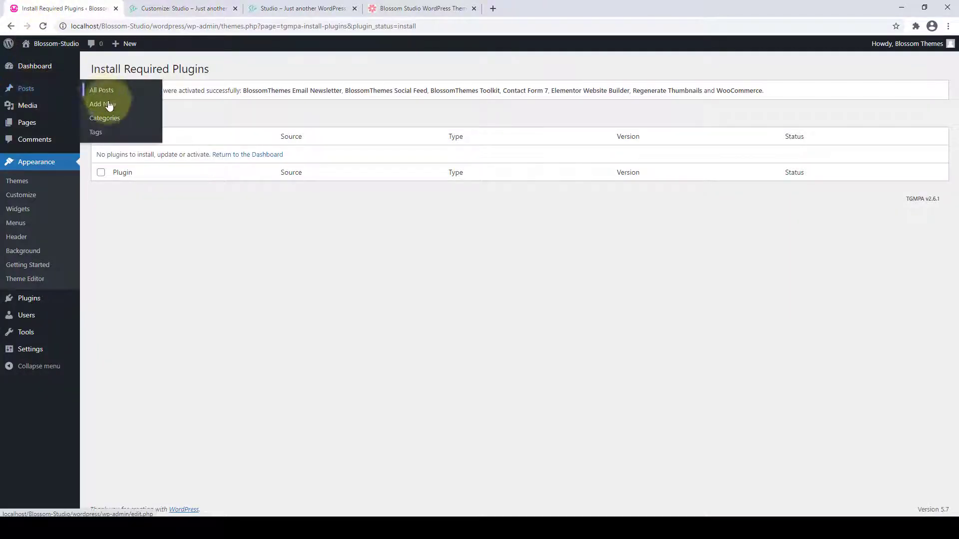
click(116, 107)
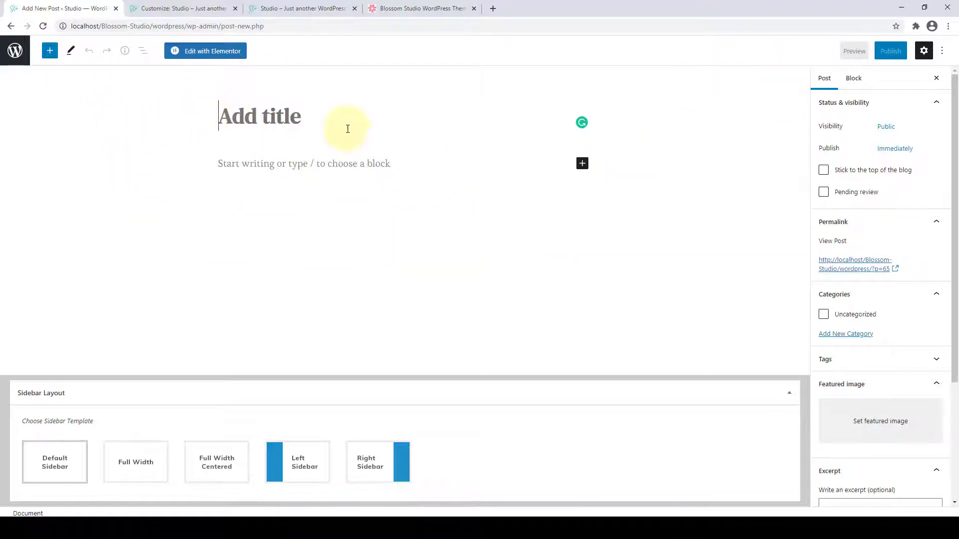
Examine the new post's content area and its post settings, including categories, tags, featured image and excerpt.
click(320, 164)
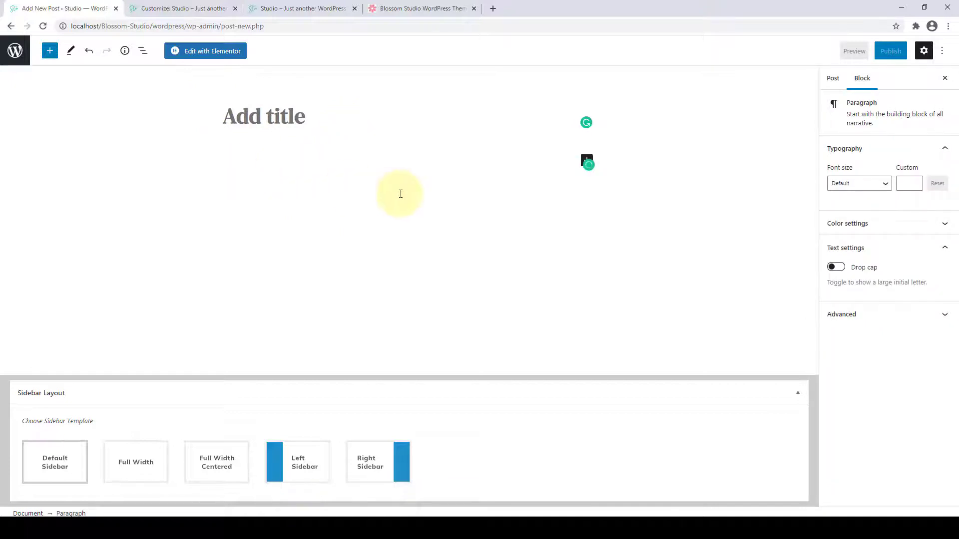
click(832, 80)
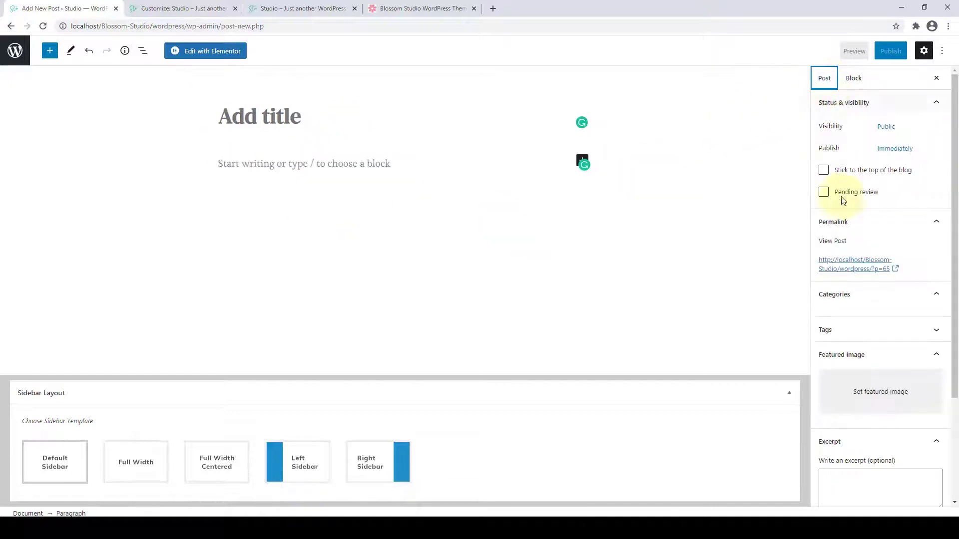
scroll(849, 205, down, 2)
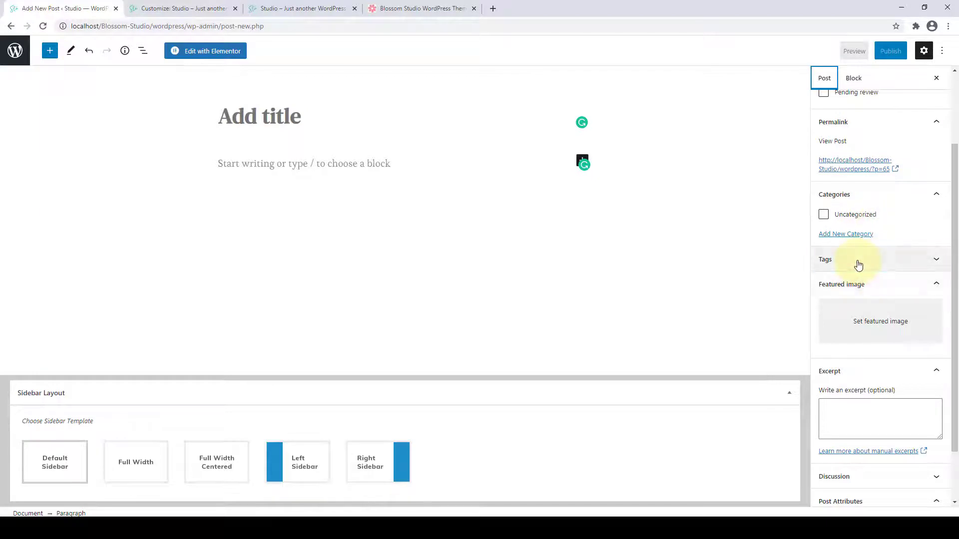
click(858, 263)
scroll(844, 250, down, 2)
scroll(859, 279, down, 1)
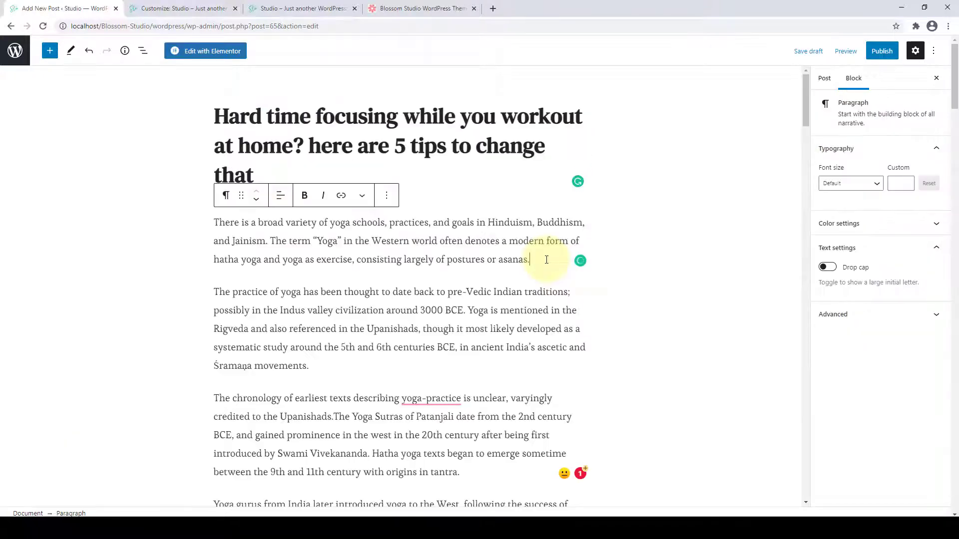
Add an image block below the post's first paragraph with StockSnap_BK5DTOTKWW-1-1.jpg from the media library.
key(Return)
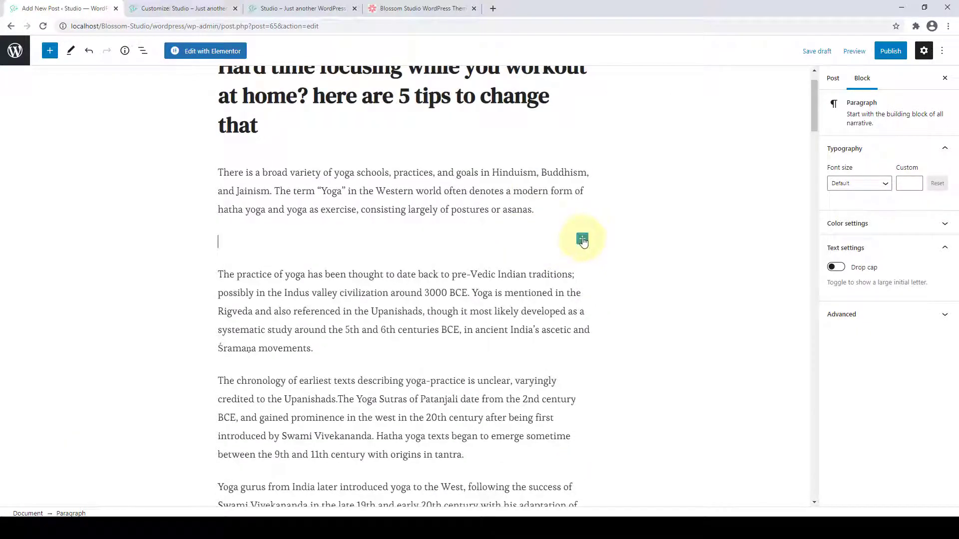
click(584, 240)
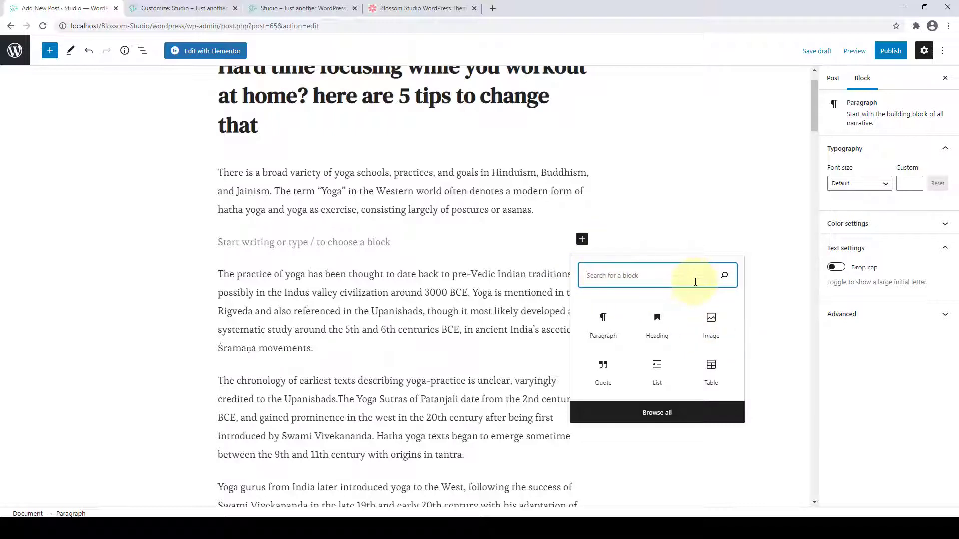
click(714, 330)
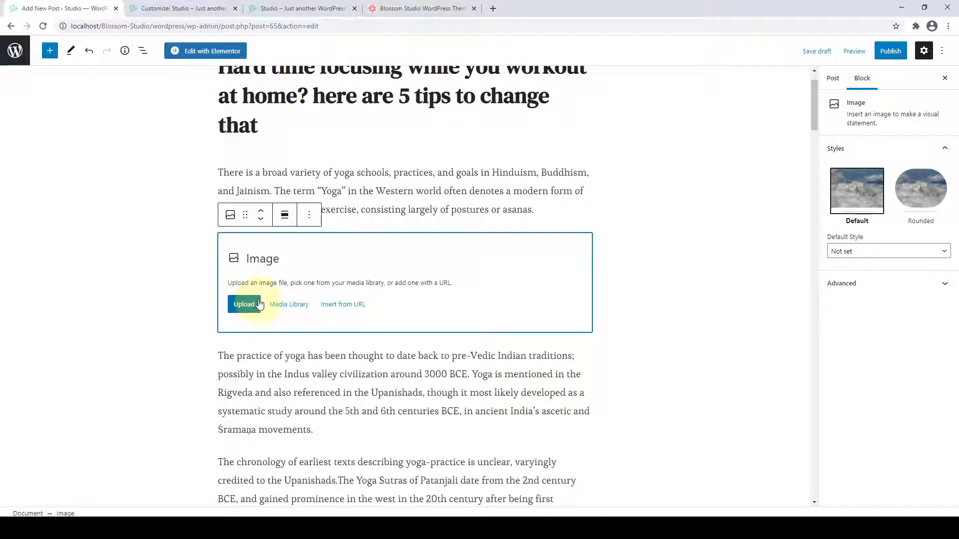
click(292, 306)
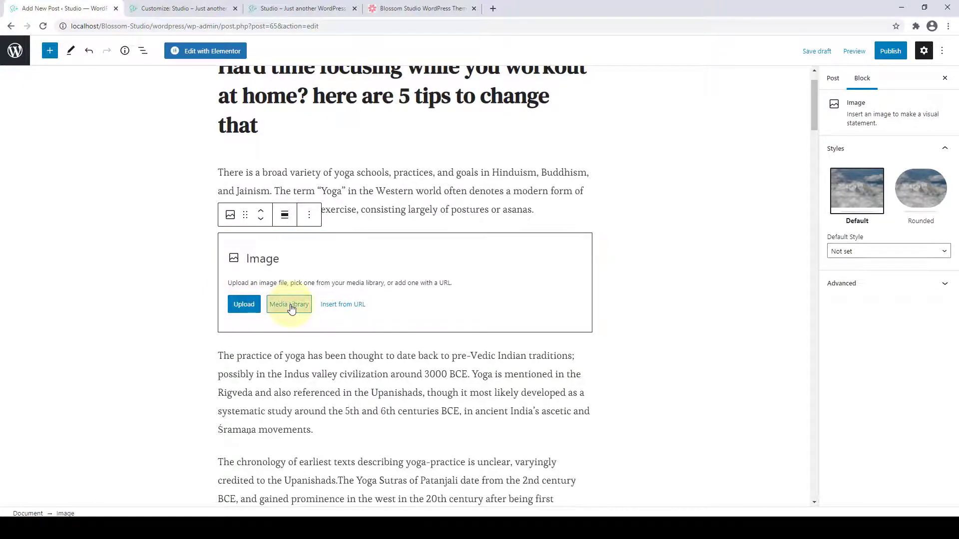
click(514, 168)
click(920, 490)
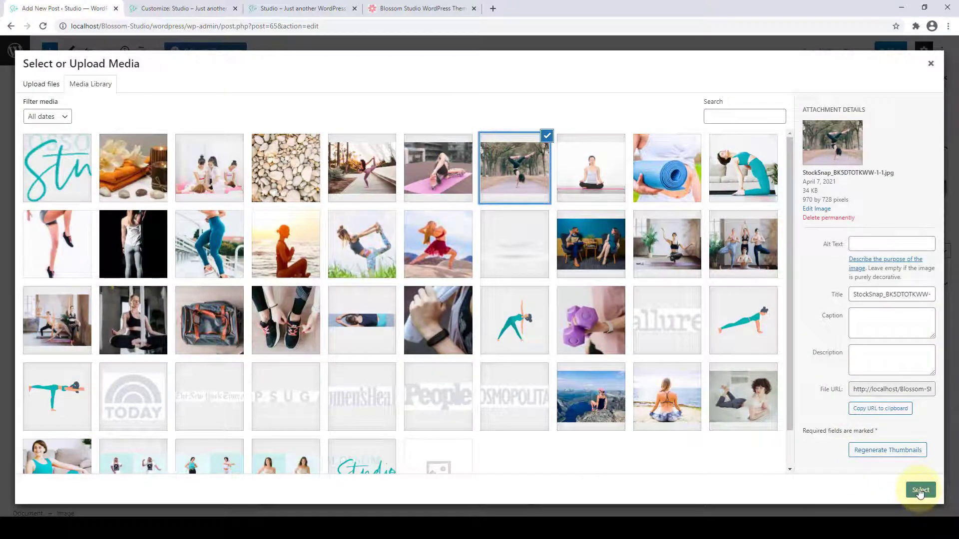
Create a new category named Lifestyle in the post settings and assign it to the post.
scroll(575, 345, up, 3)
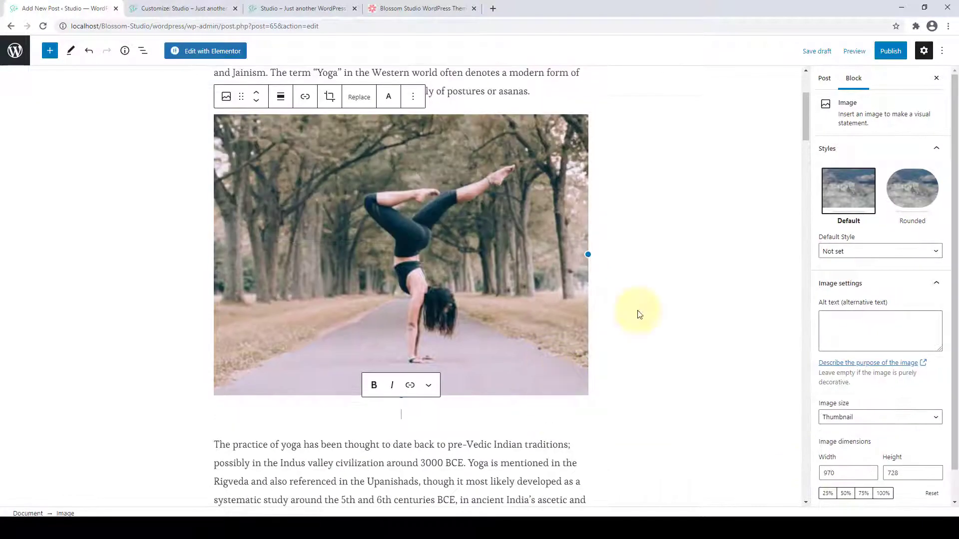
scroll(556, 248, up, 3)
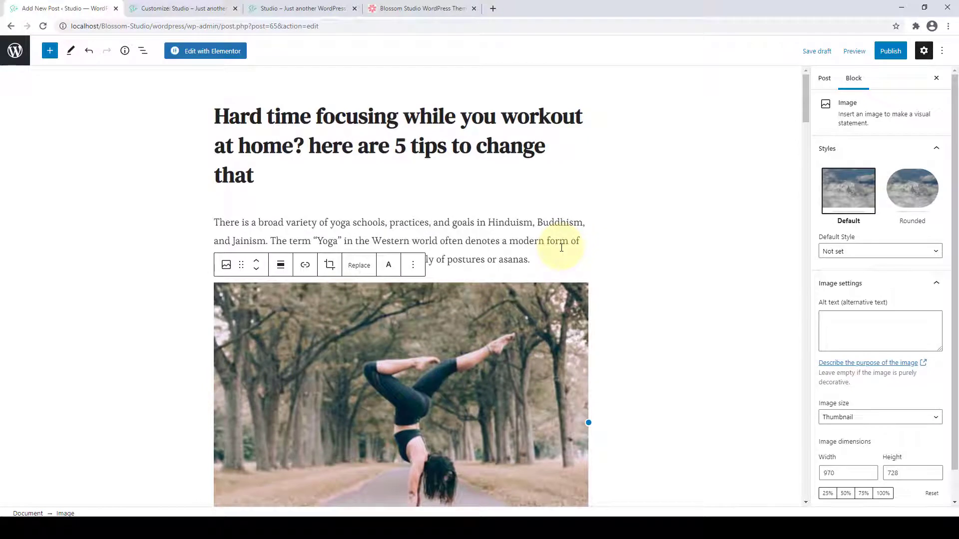
click(824, 79)
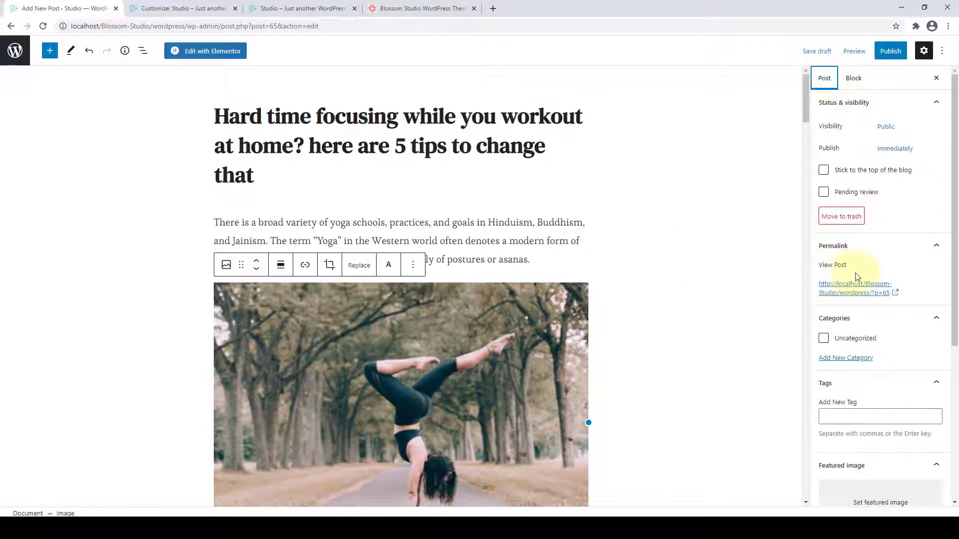
scroll(857, 276, down, 3)
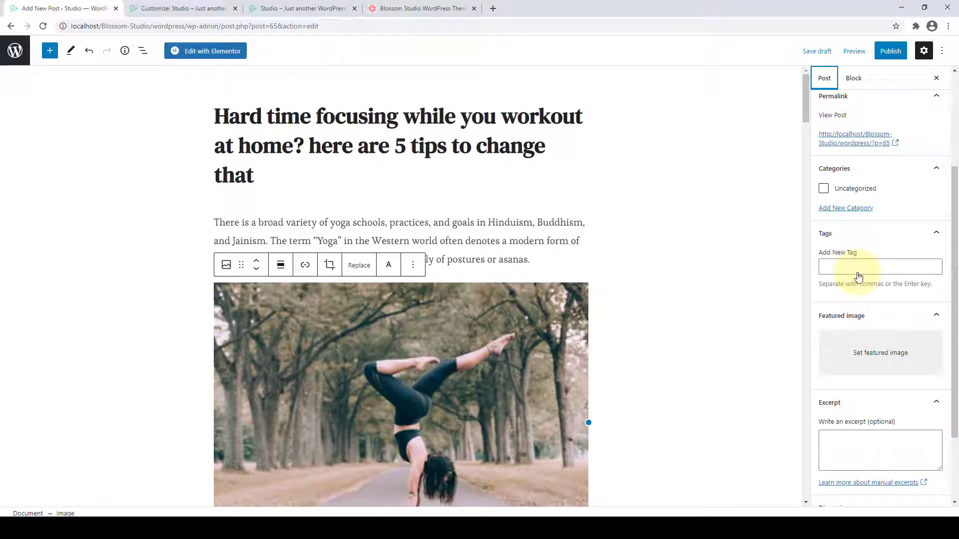
click(854, 208)
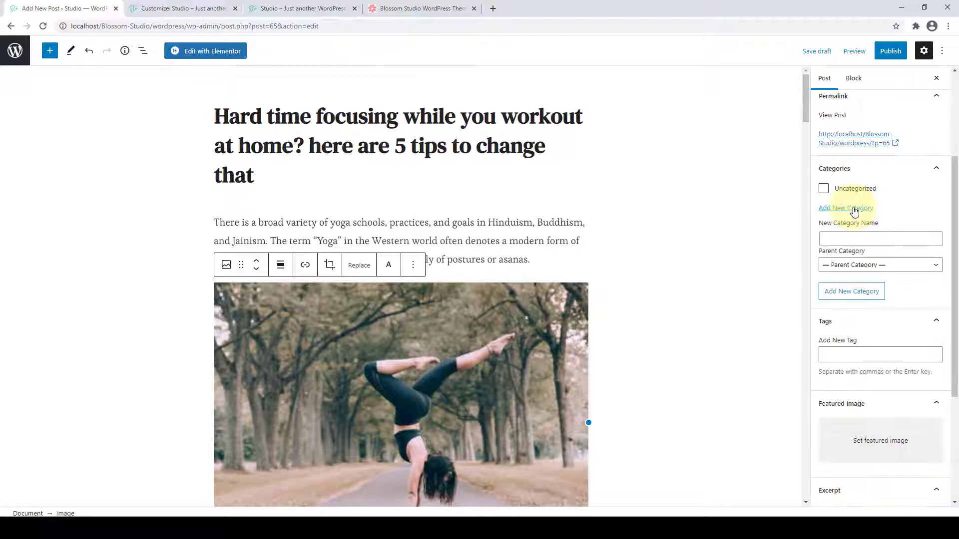
click(852, 236)
text(Lifestyle)
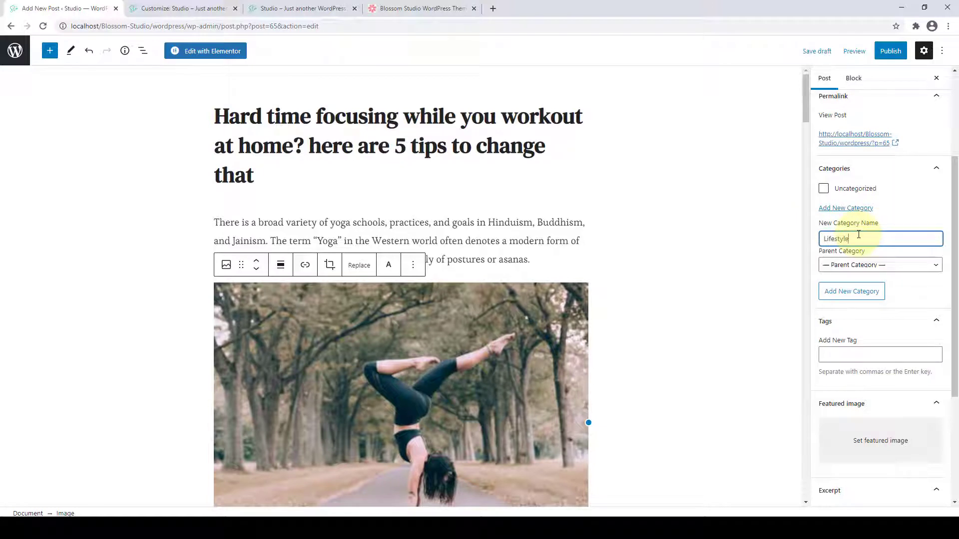
click(860, 297)
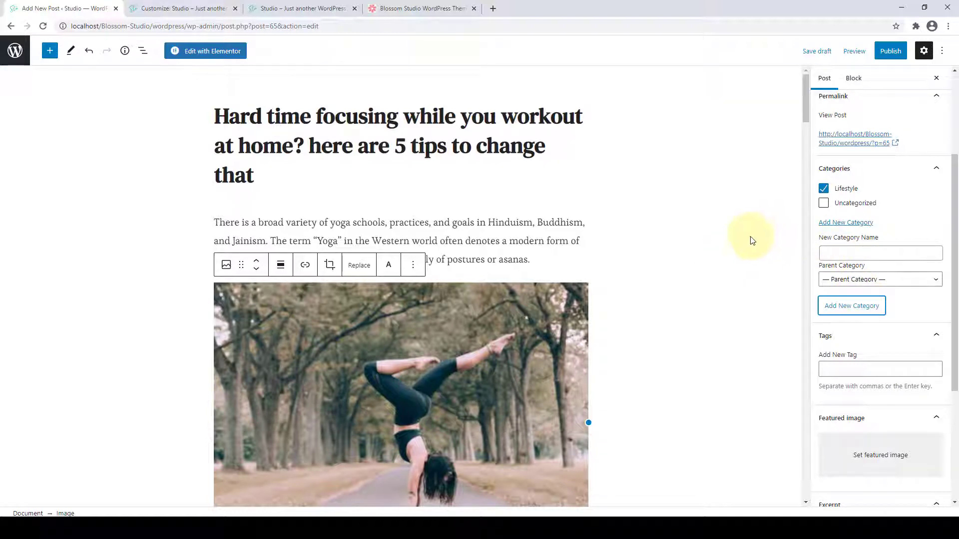
Add three more post categories named Health, Meditation and Yoga, without a parent category.
click(853, 254)
text(Health)
key(Return)
text(Meditation)
key(Return)
text(Yoga)
key(Return)
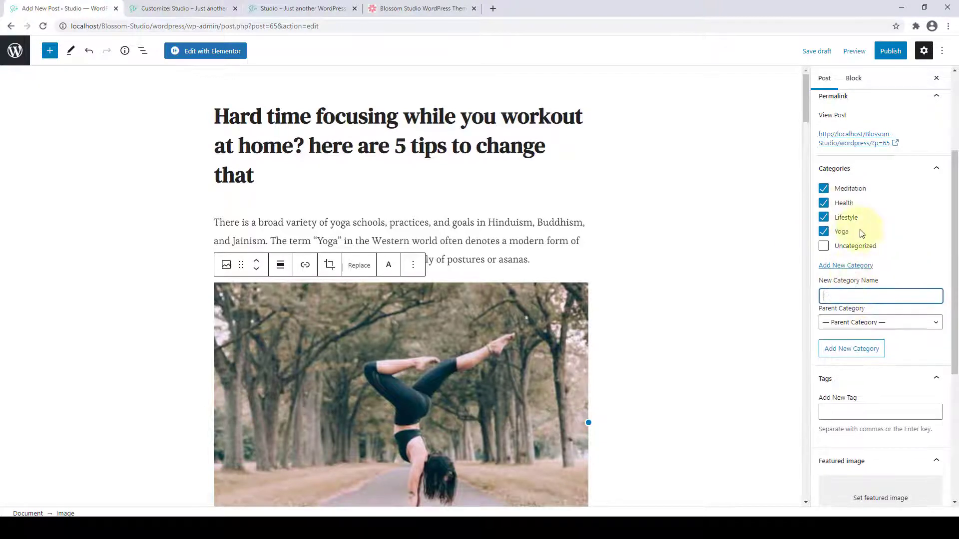
Remove the Yoga, Health and Meditation categories from the post, keeping only Lifestyle assigned.
click(823, 231)
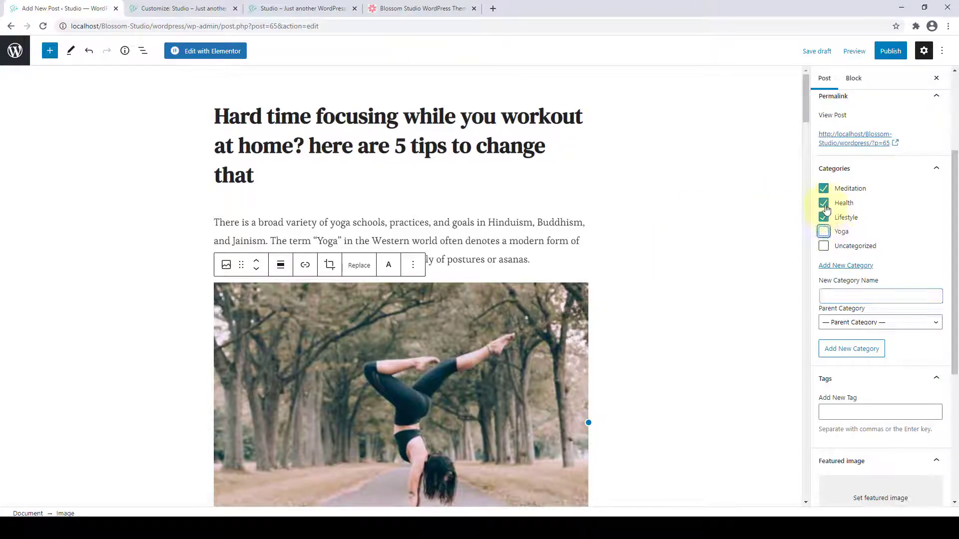
click(823, 203)
click(824, 189)
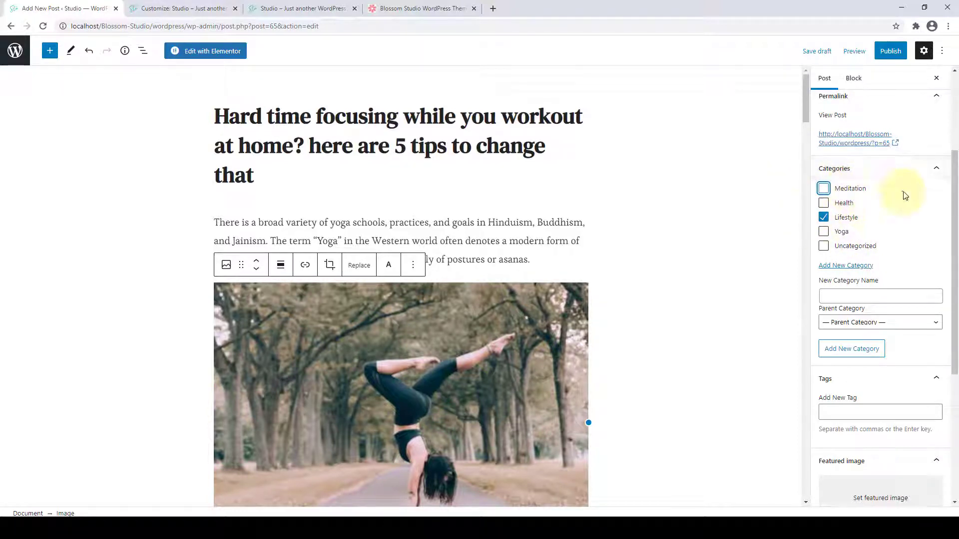
Add the tags meditation, health, lifestyle and yoga to the post.
click(799, 216)
scroll(924, 312, down, 4)
scroll(899, 295, up, 1)
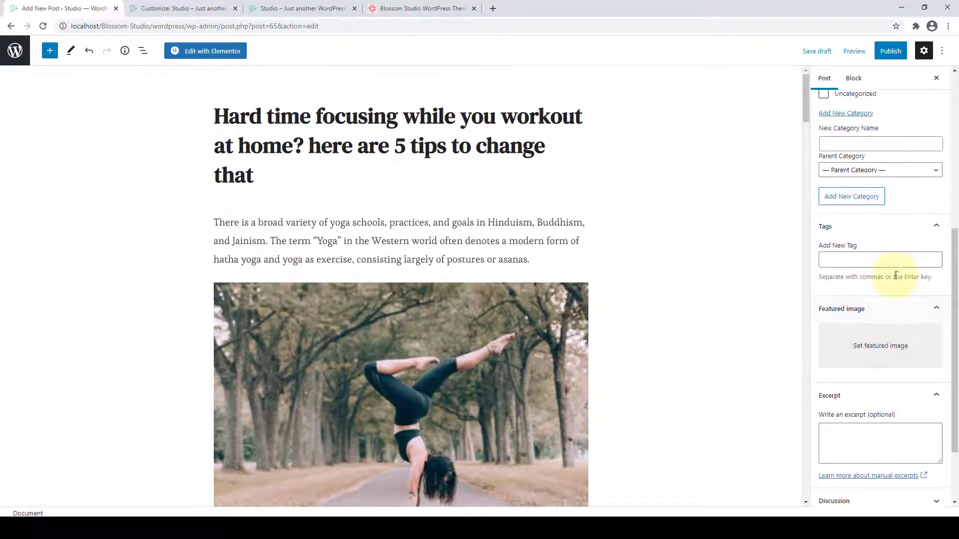
scroll(874, 300, up, 1)
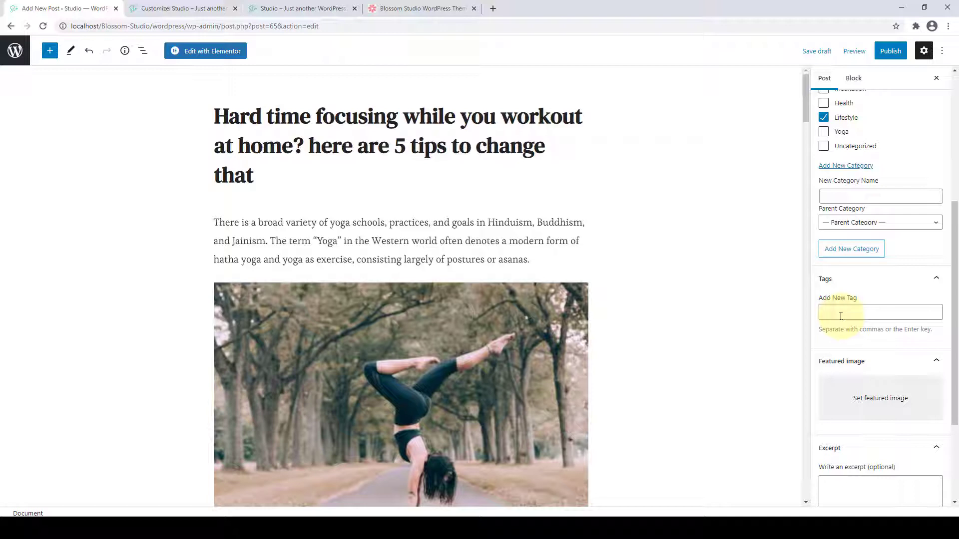
scroll(840, 316, up, 1)
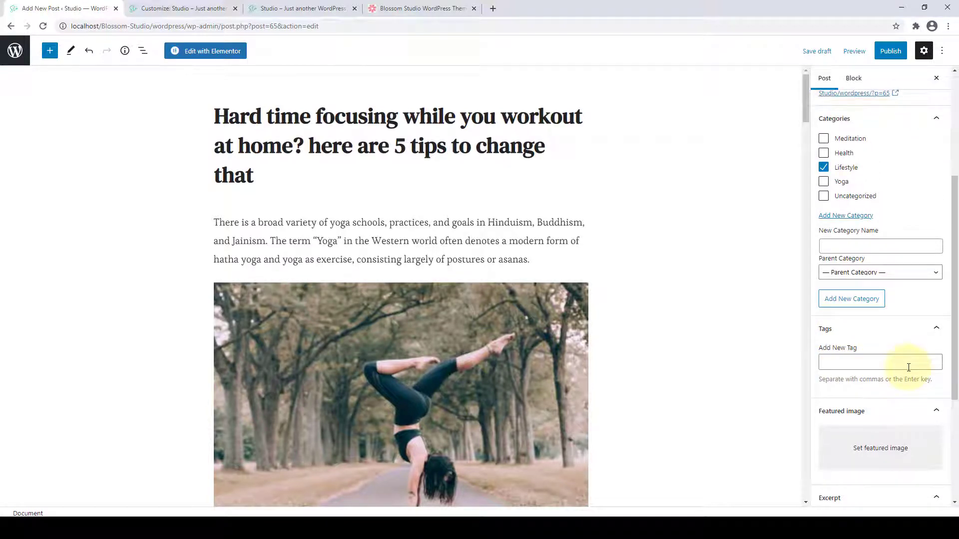
click(881, 367)
text(meditation,health,lifesty)
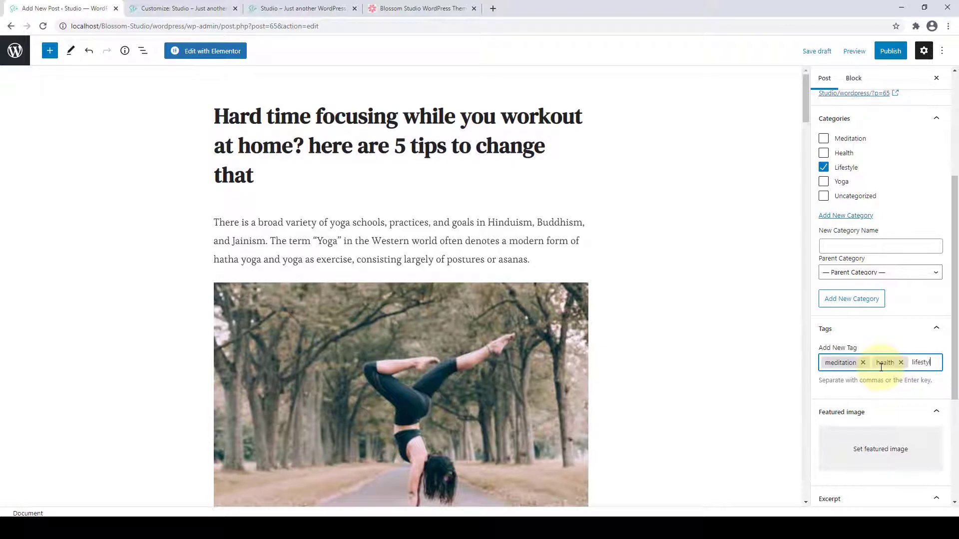
text(le,yoga,)
Set the media library photo blog-img1-3-710x533-1.jpg, a woman meditating by the sea, as the post's featured image.
scroll(881, 368, down, 2)
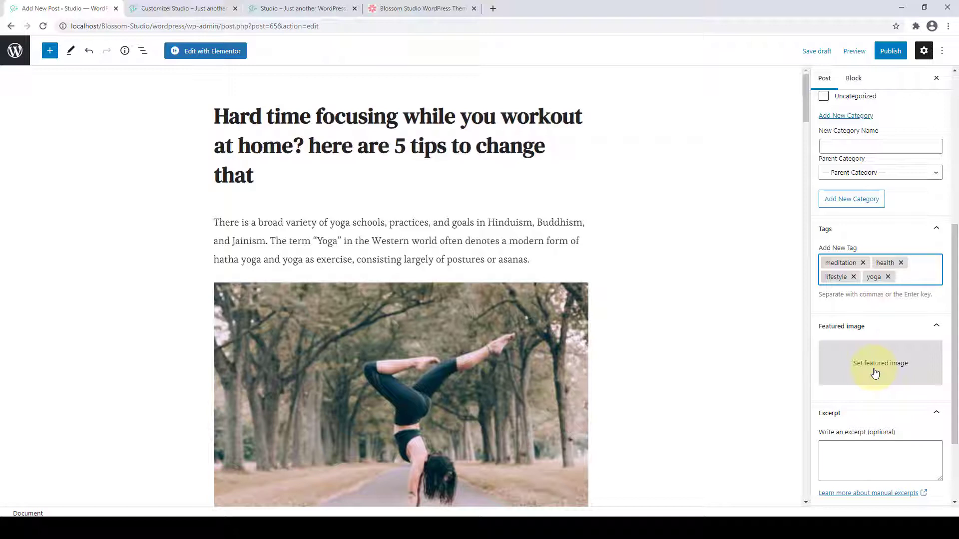
click(874, 373)
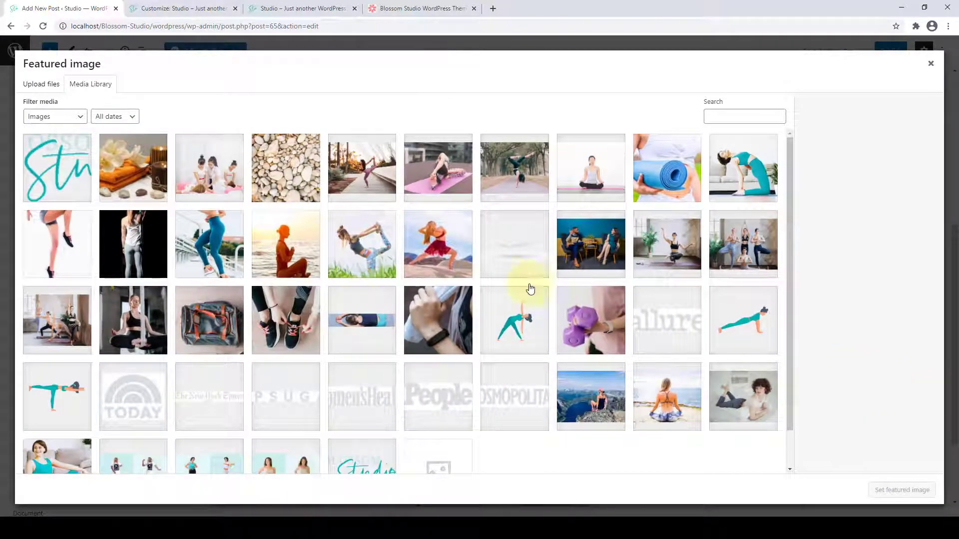
scroll(325, 326, down, 1)
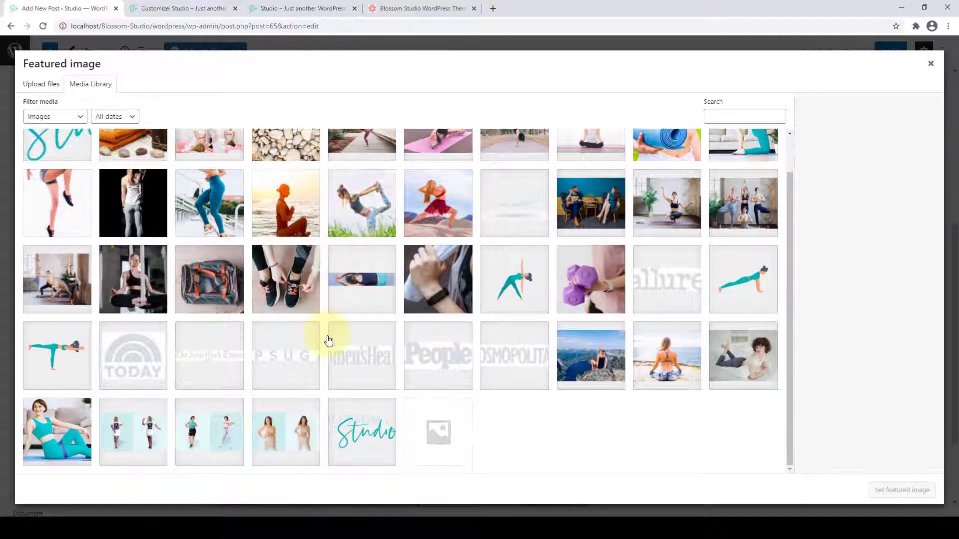
click(666, 356)
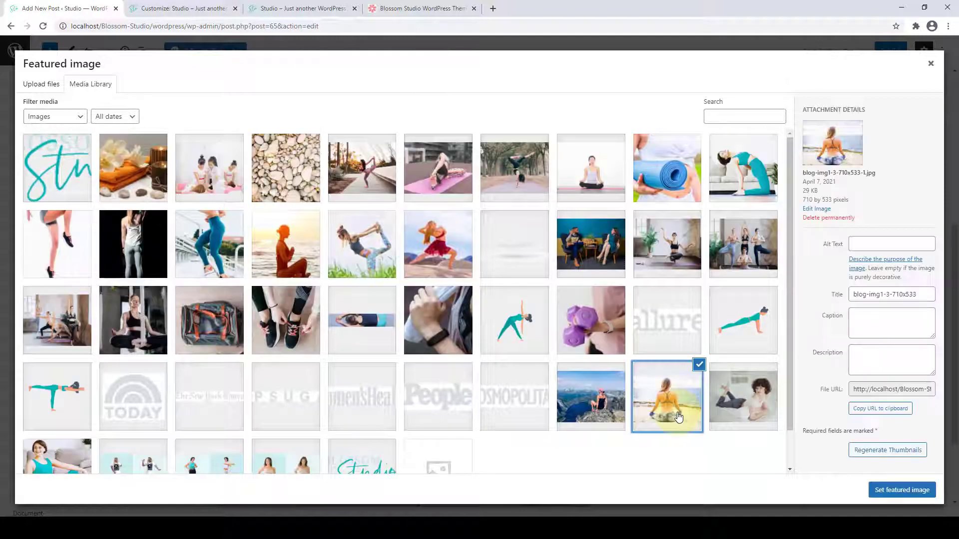
click(905, 491)
Publish the post about five tips for focusing on home workouts and confirm the publication.
scroll(896, 457, down, 3)
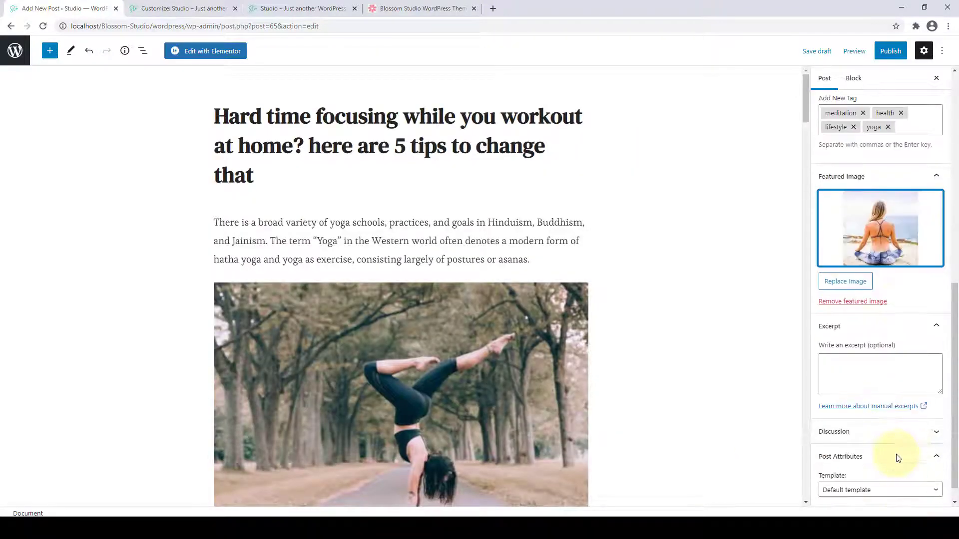
scroll(896, 454, up, 10)
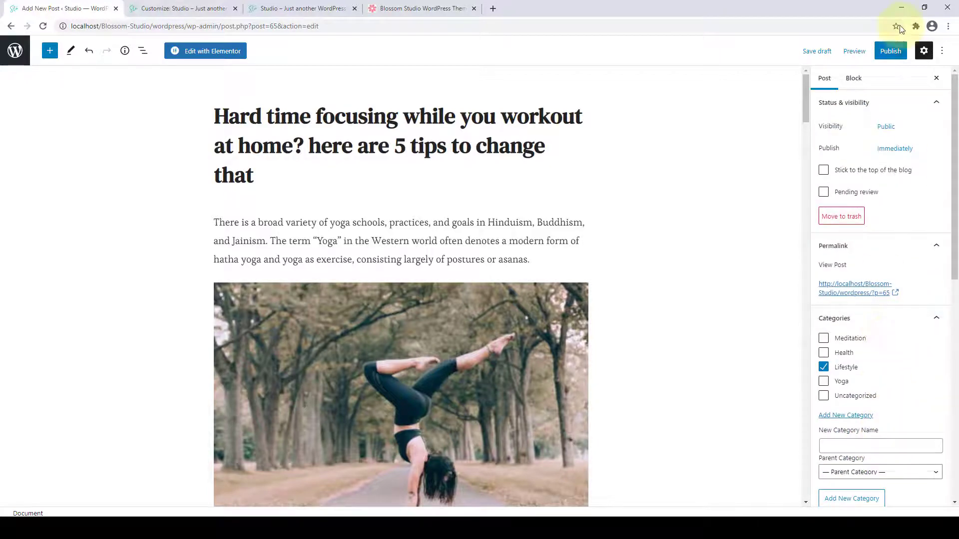
click(890, 51)
click(867, 51)
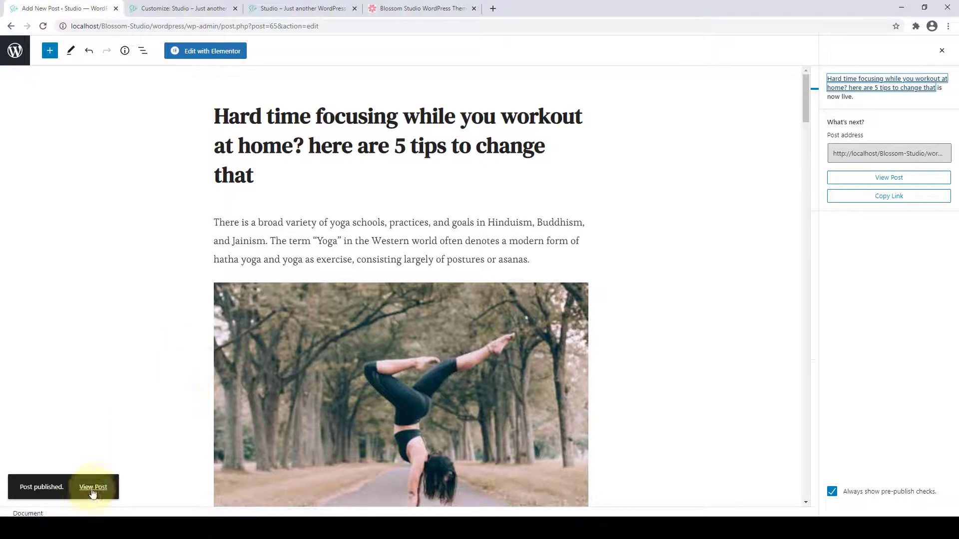
View the published post in a new browser tab and examine its content and the date portion of its URL.
right_click(93, 493)
click(134, 404)
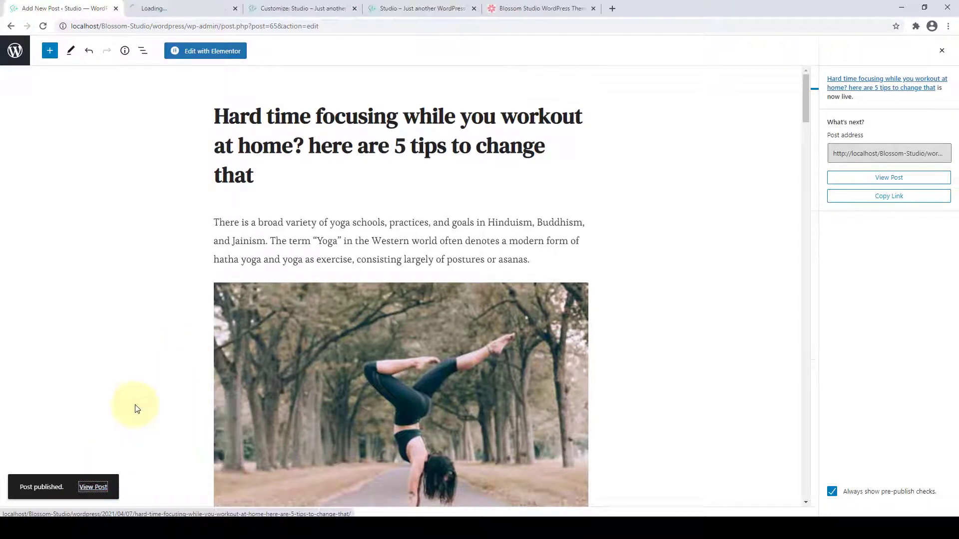
click(210, 9)
scroll(429, 270, down, 2)
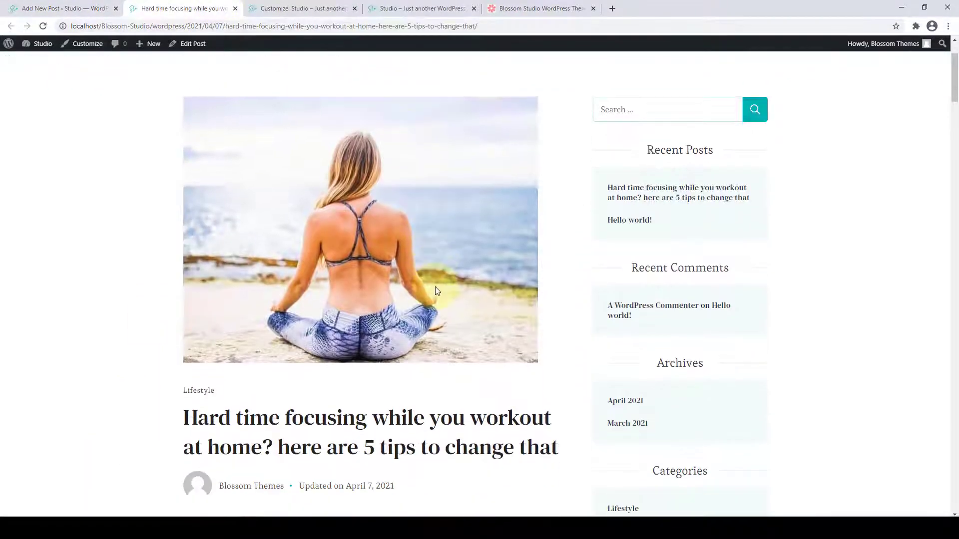
scroll(435, 288, down, 15)
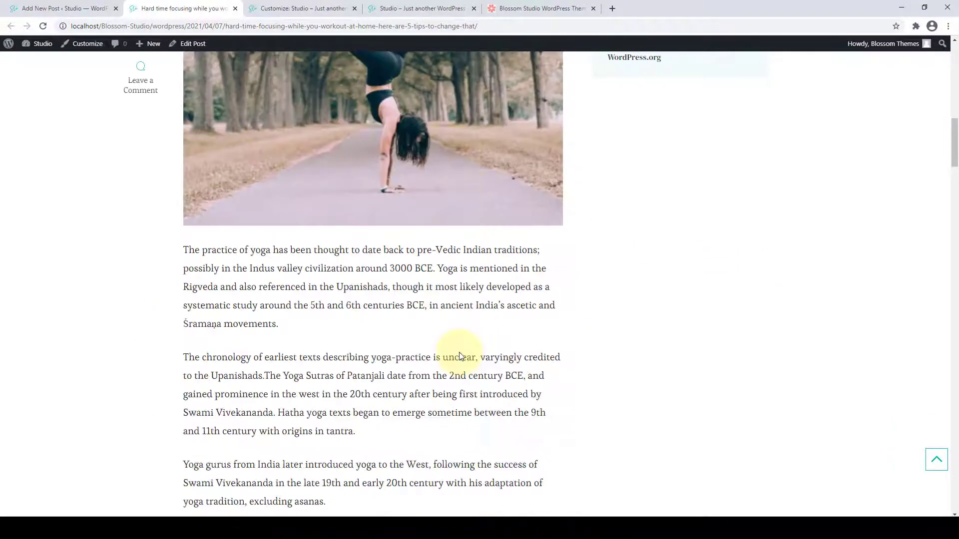
scroll(460, 356, down, 18)
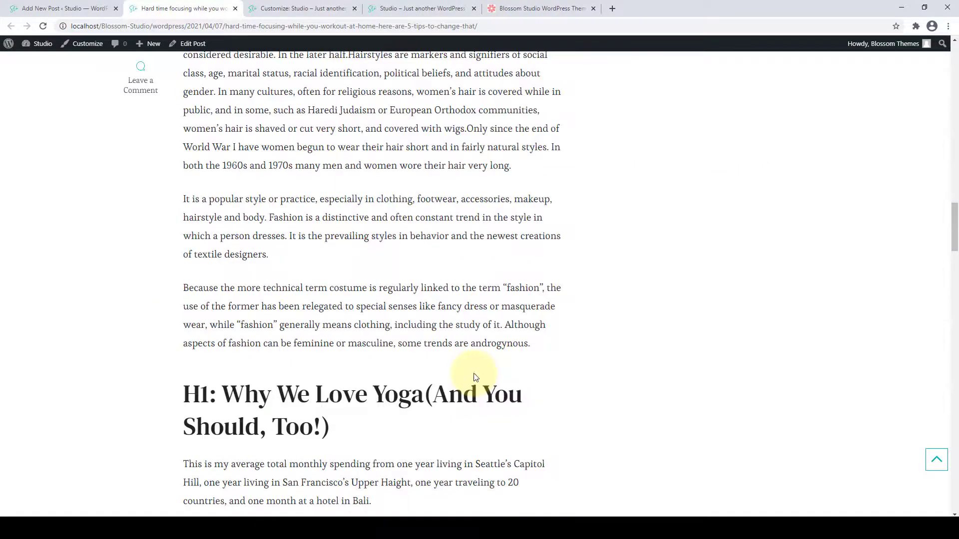
scroll(475, 377, up, 10)
click(936, 459)
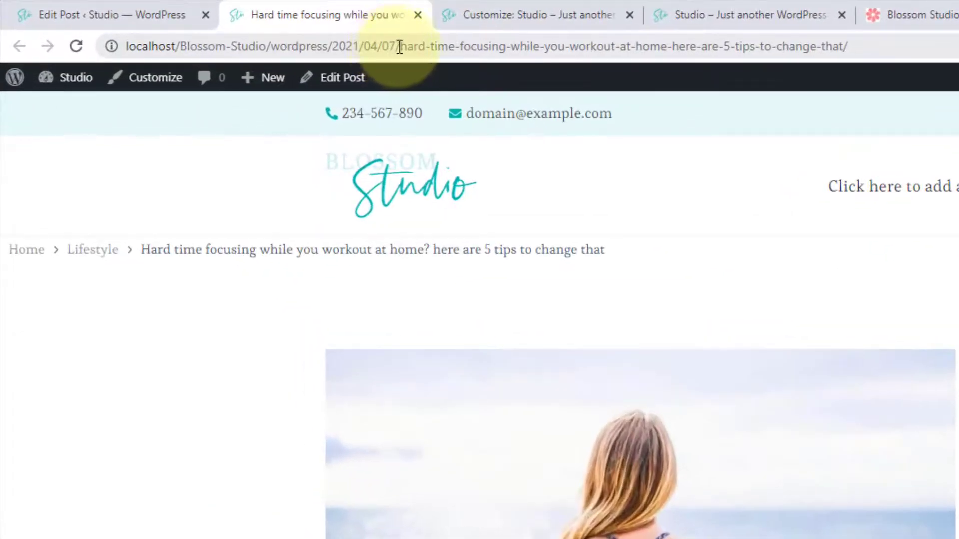
drag(400, 46, 327, 47)
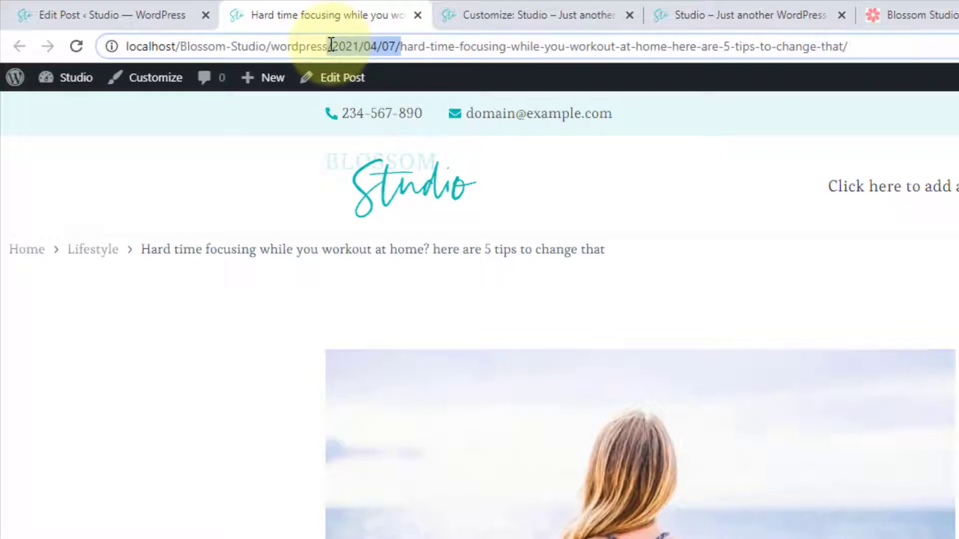
click(416, 48)
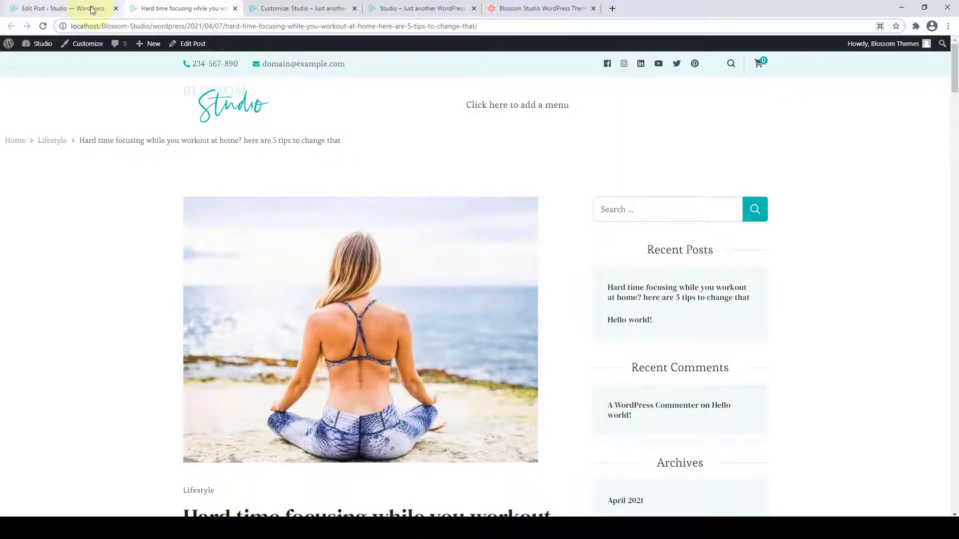
Change the site's permalink structure to Post name in the WordPress settings and save the changes.
click(92, 10)
click(13, 55)
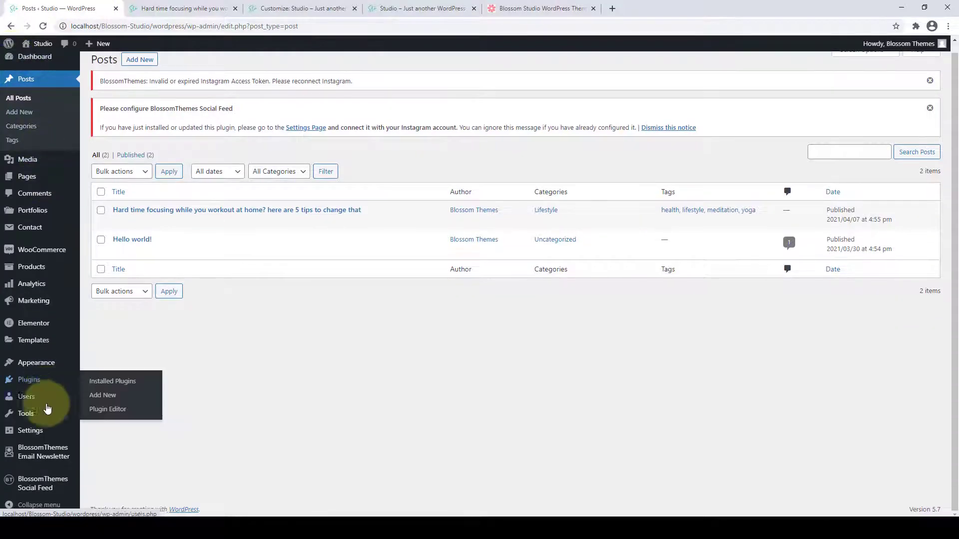
mouse_move(43, 431)
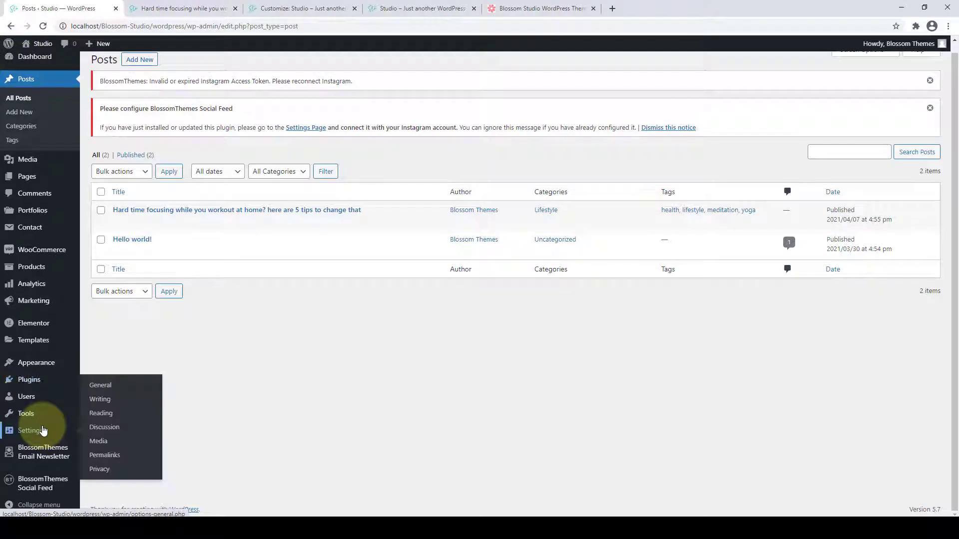
click(107, 455)
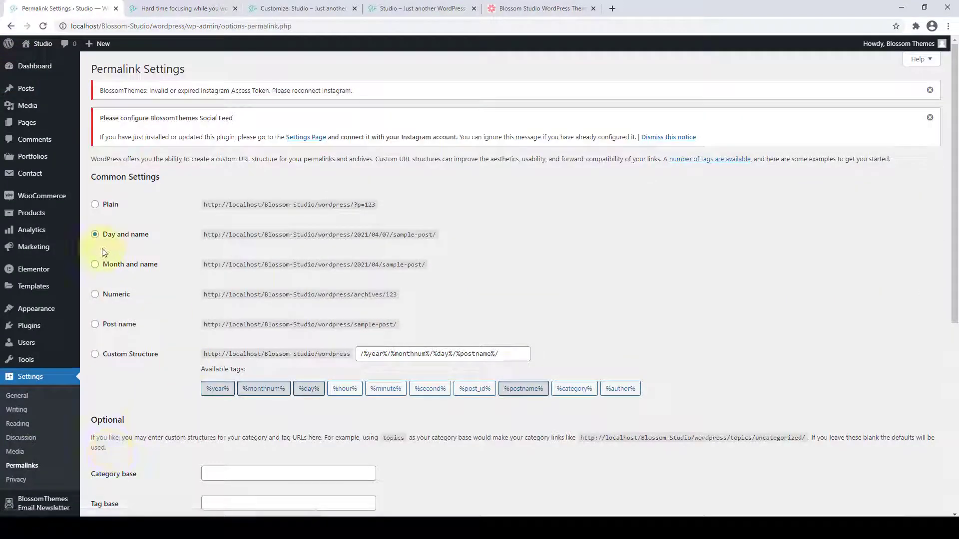
click(95, 324)
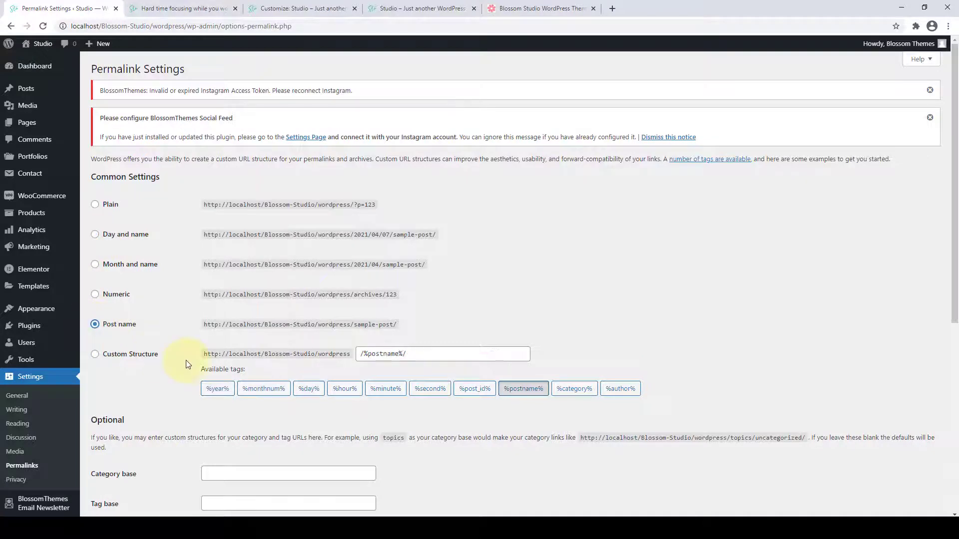
scroll(188, 374, down, 7)
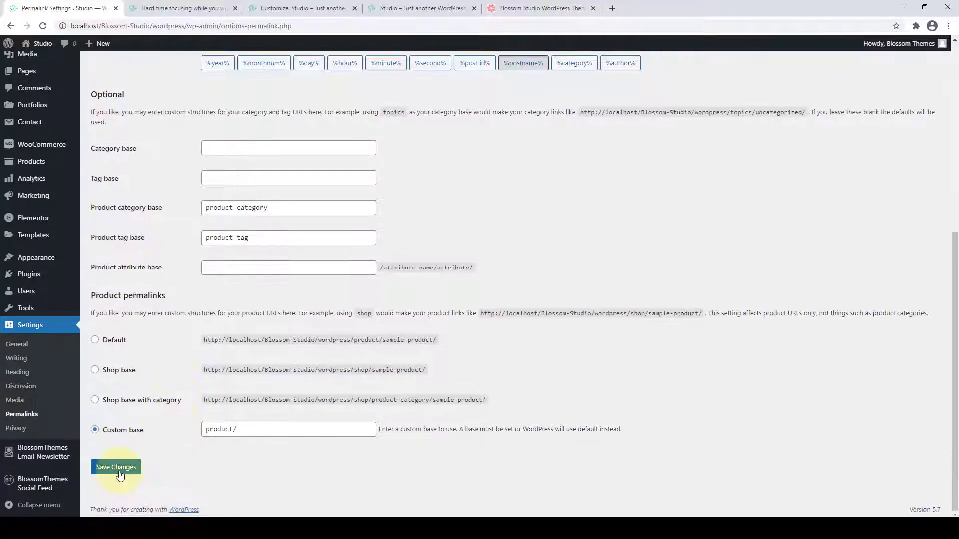
click(117, 466)
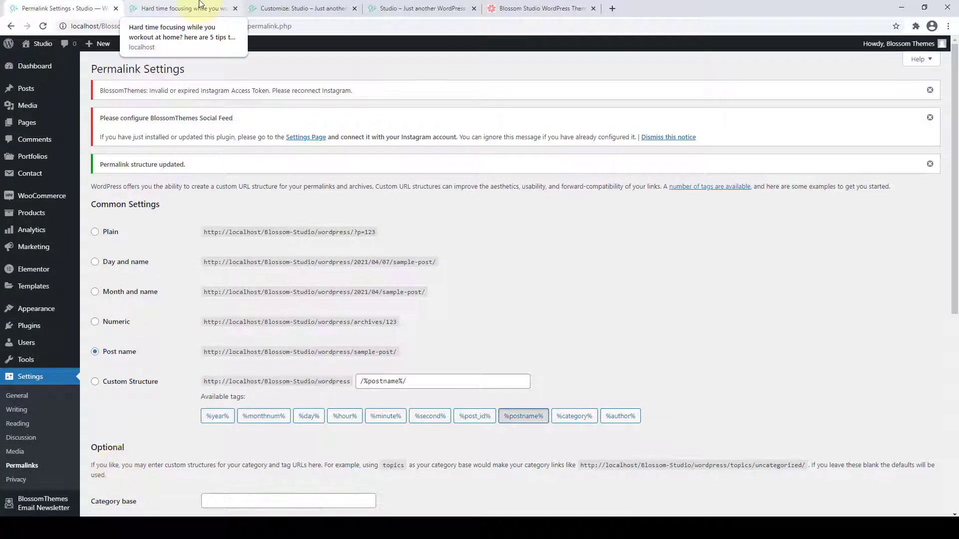
Reload the post's old address, reopen the post from the site's homepage, and examine its new URL.
click(199, 7)
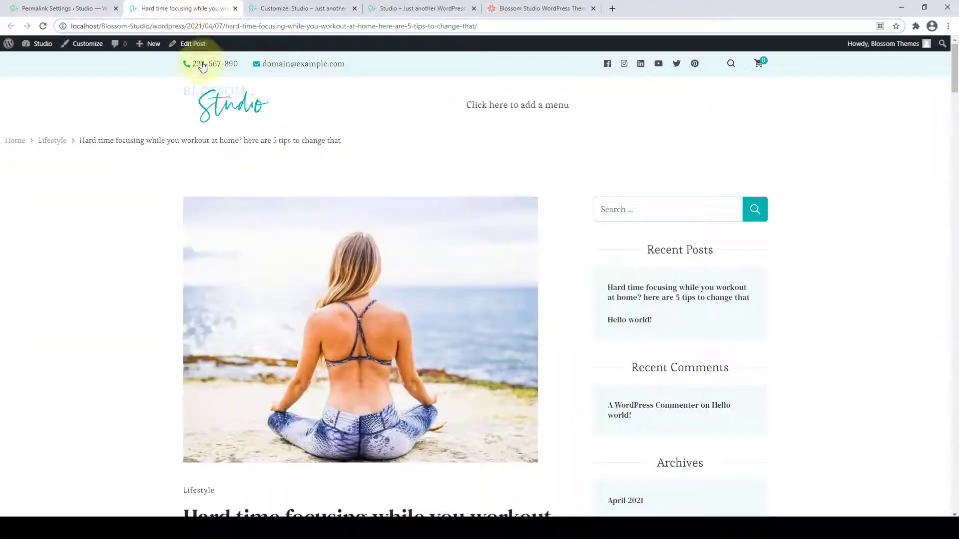
click(43, 27)
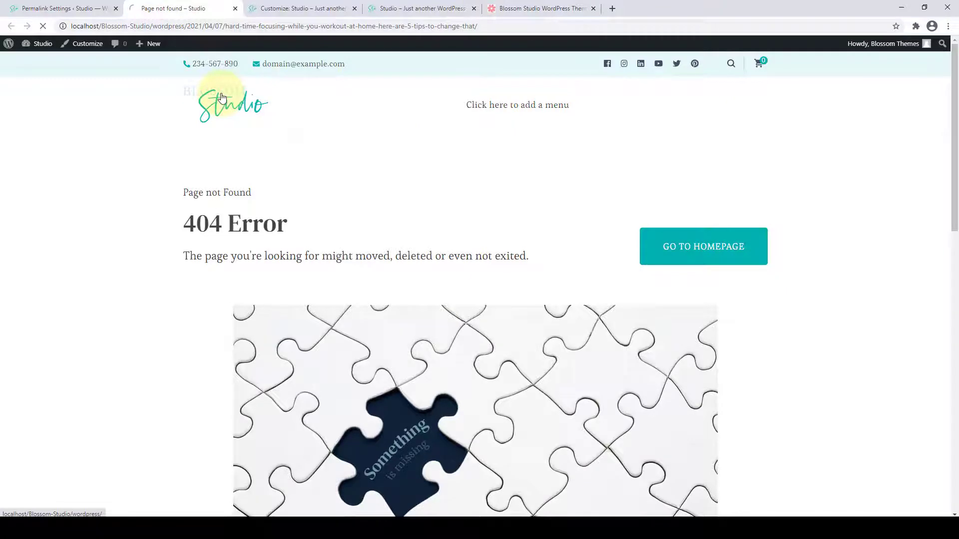
scroll(410, 210, down, 4)
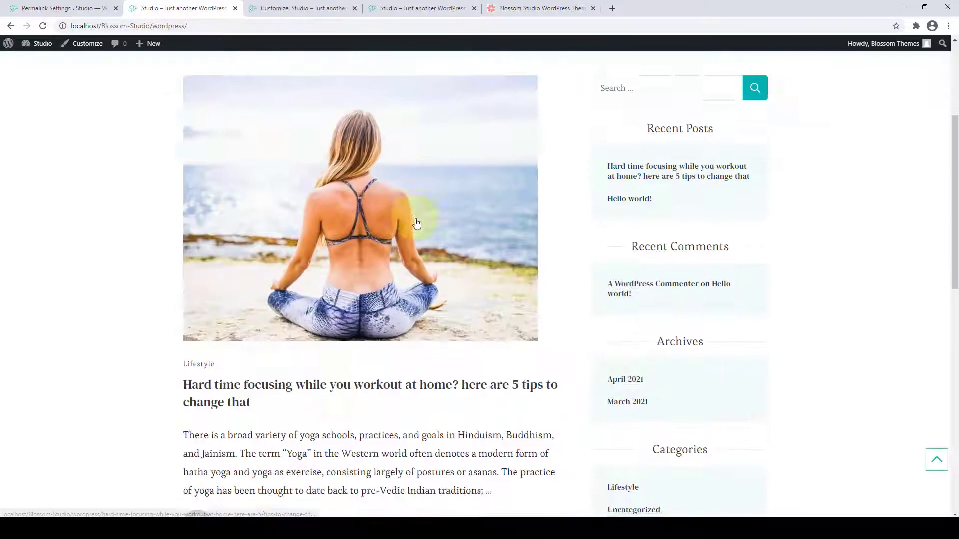
scroll(417, 223, down, 4)
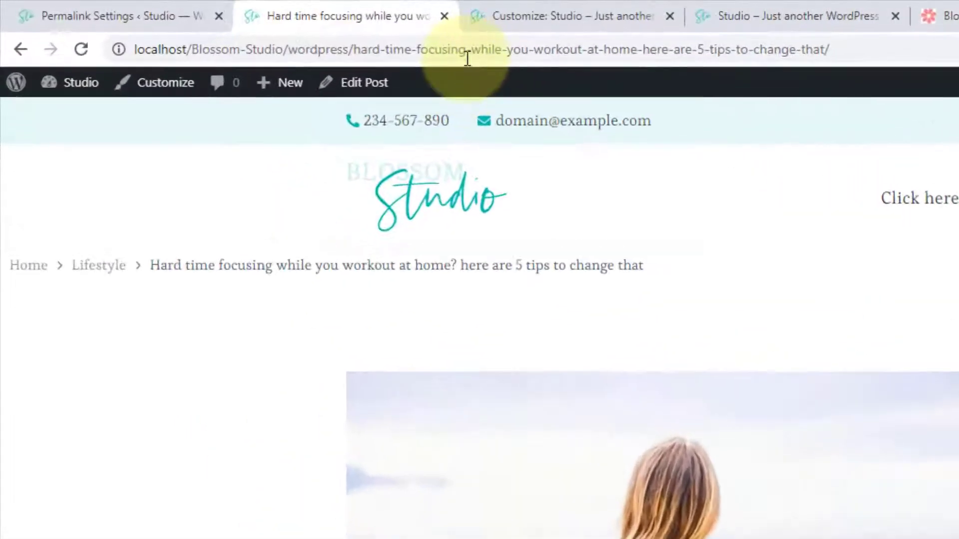
drag(830, 52, 354, 64)
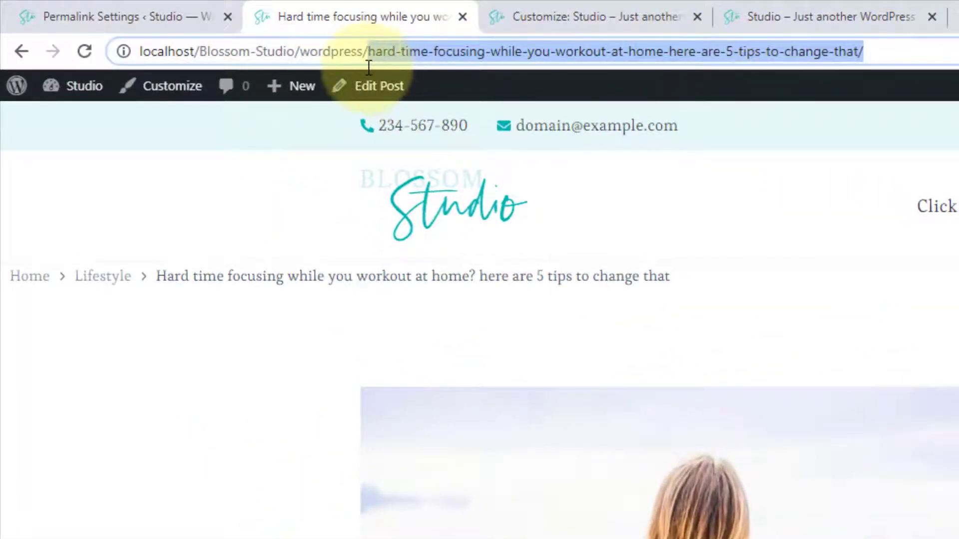
click(368, 52)
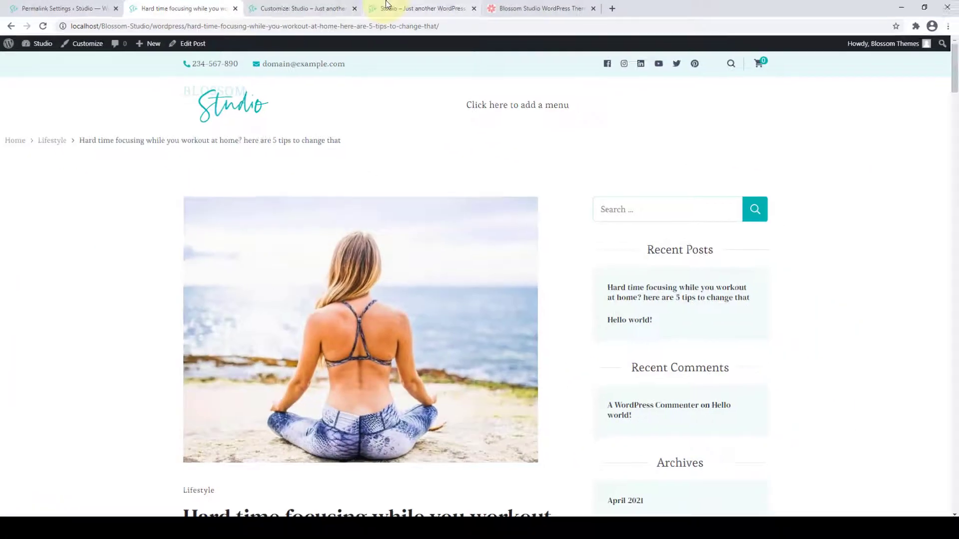
Reload the site's homepage in its own tab and look through the posts listed under From My Blog.
click(386, 4)
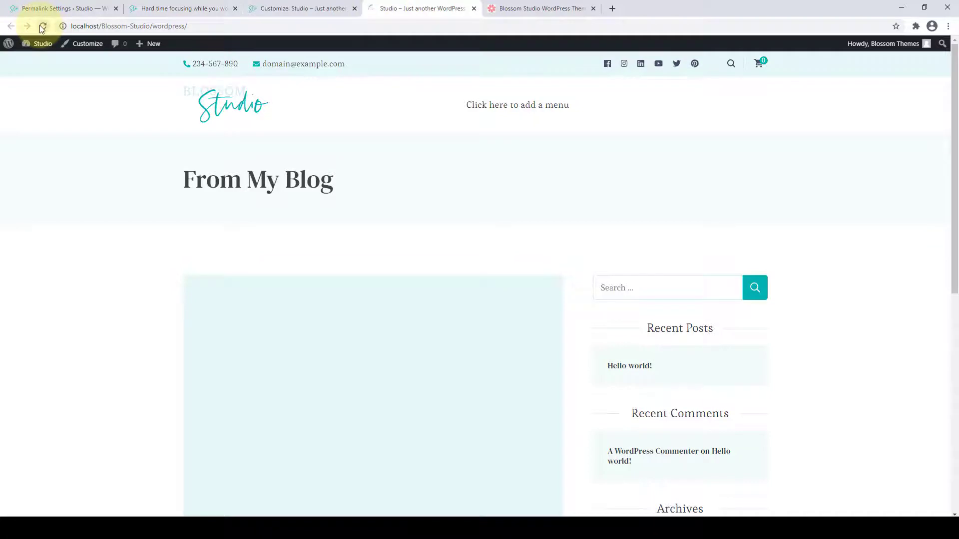
scroll(358, 214, down, 17)
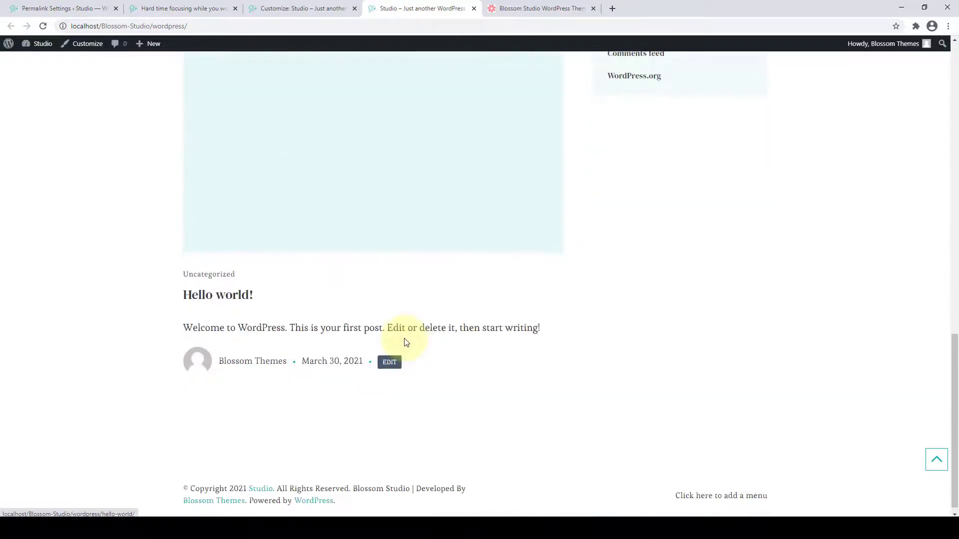
scroll(407, 339, up, 12)
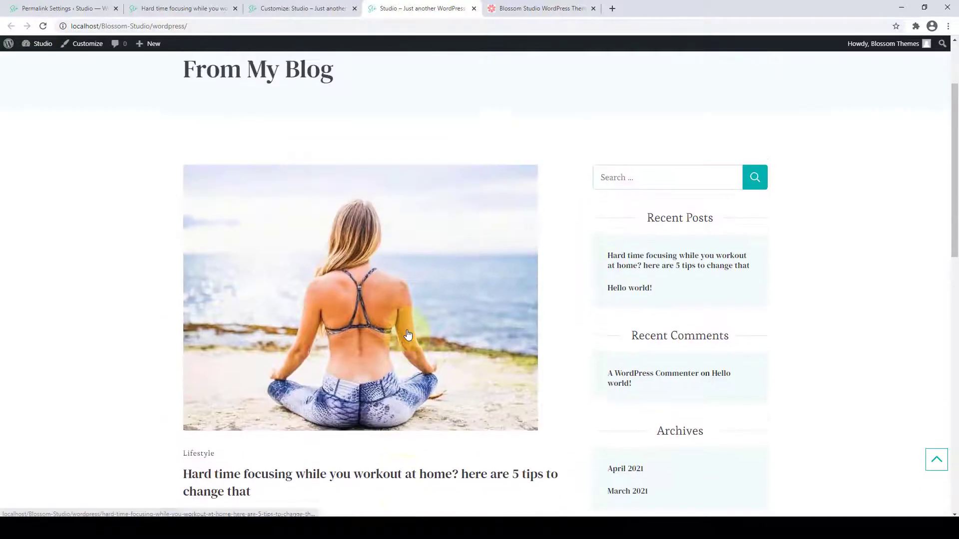
scroll(407, 334, up, 2)
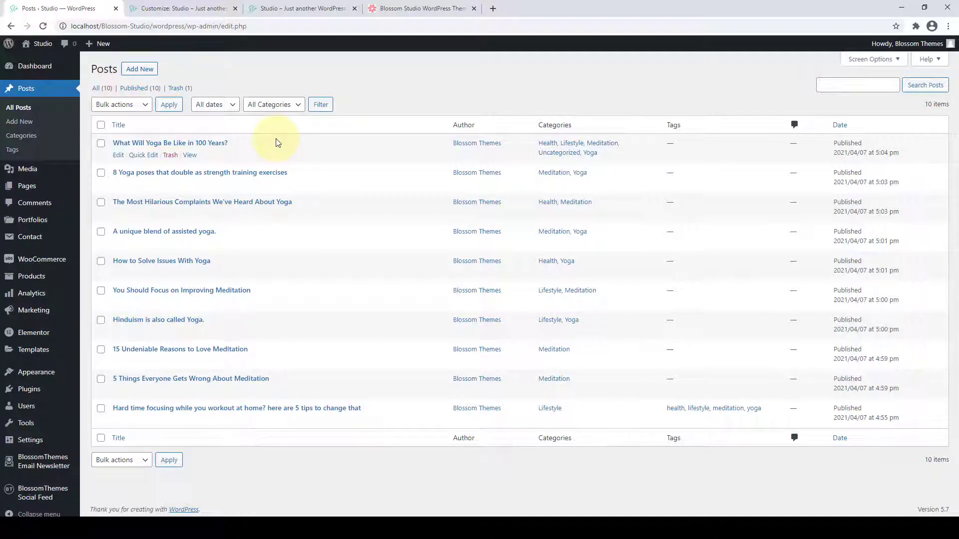
Refresh the site's front end in its own browser tab and look through all the posts now listed on the page.
click(285, 8)
click(43, 26)
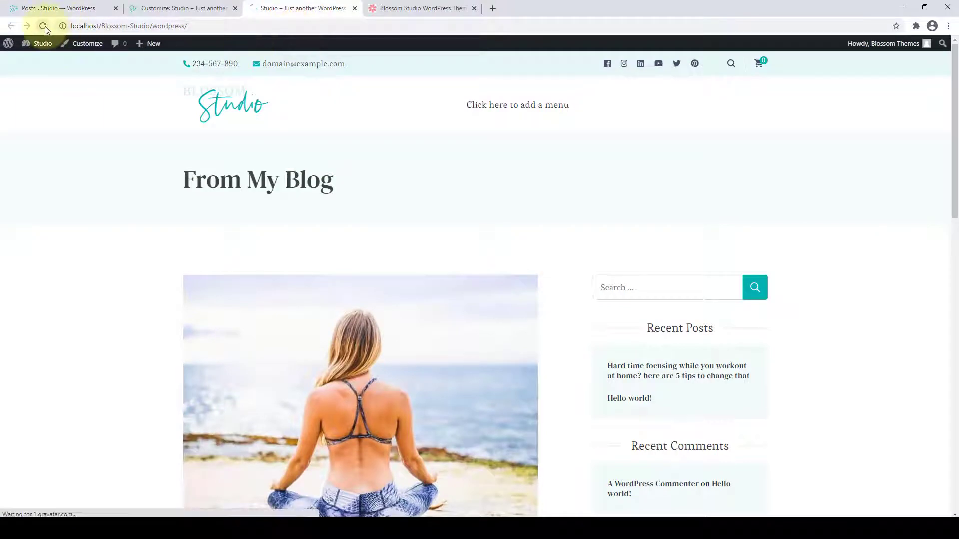
scroll(150, 309, down, 15)
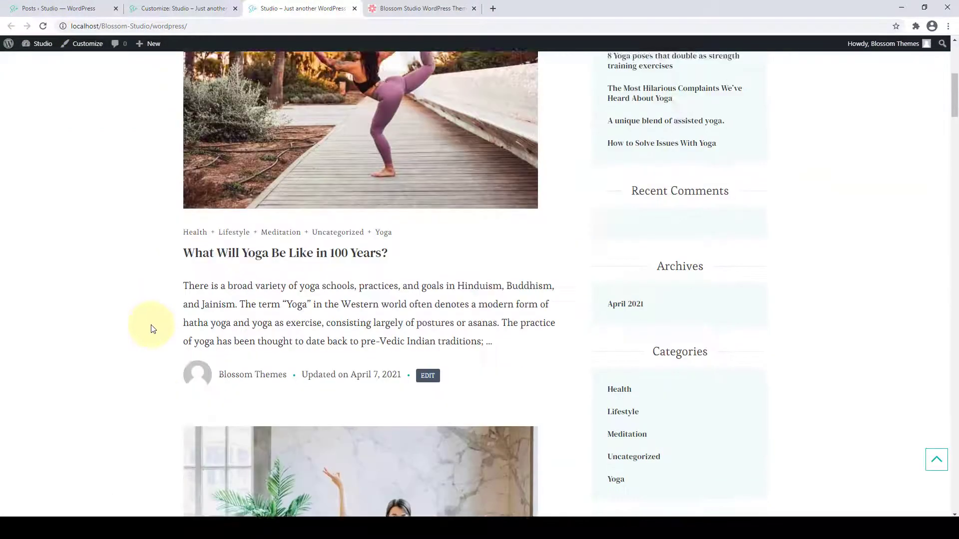
scroll(166, 375, down, 20)
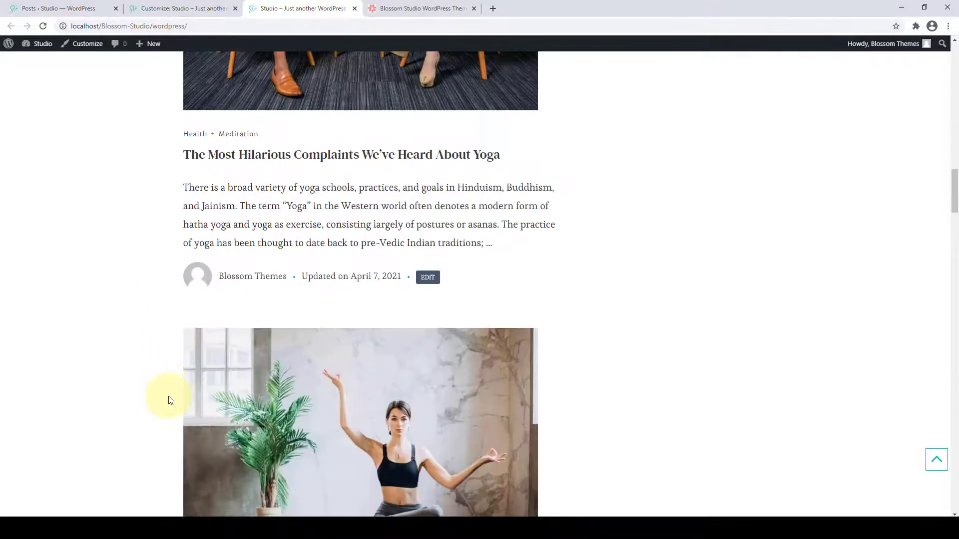
scroll(175, 416, down, 20)
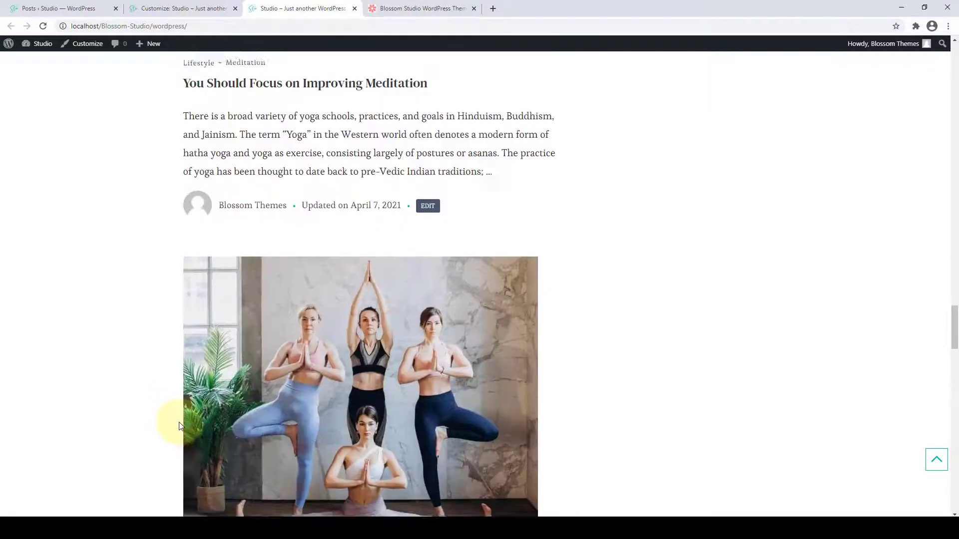
scroll(185, 427, down, 2)
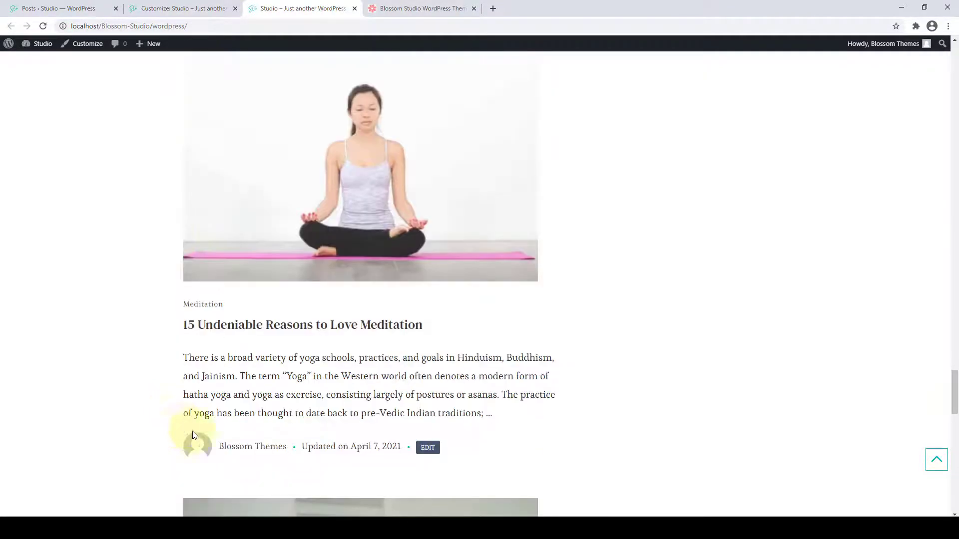
click(937, 462)
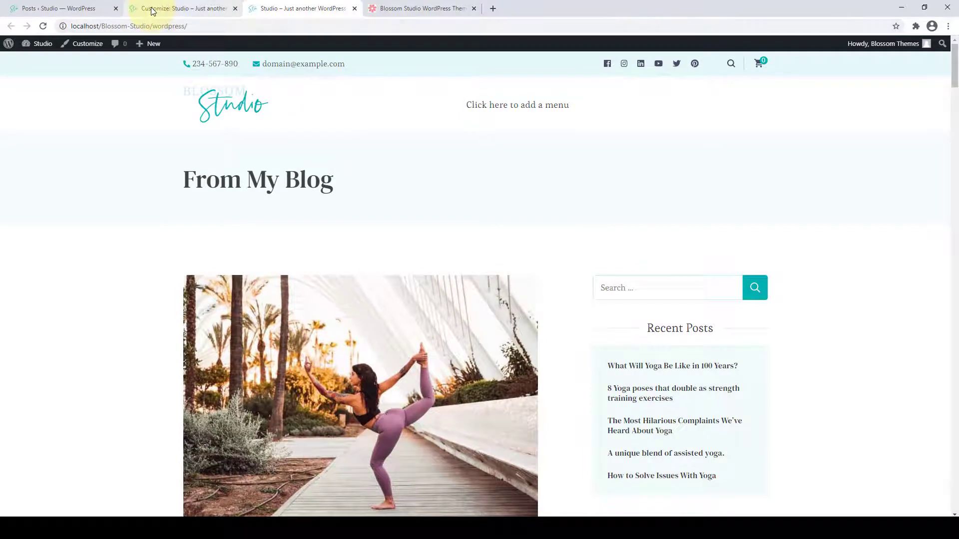
Switch to the Customizer's browser tab, reload it, and check the posts in the site preview.
click(153, 10)
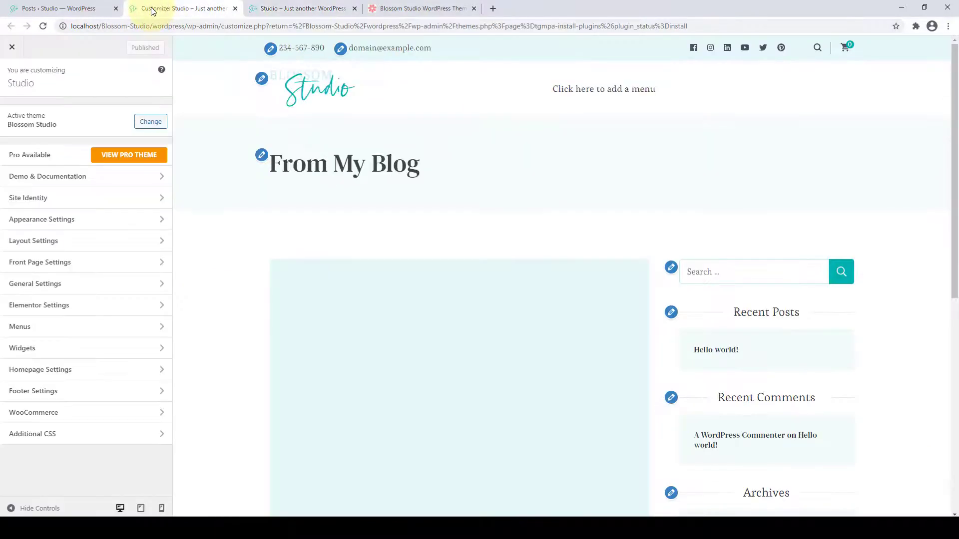
click(43, 27)
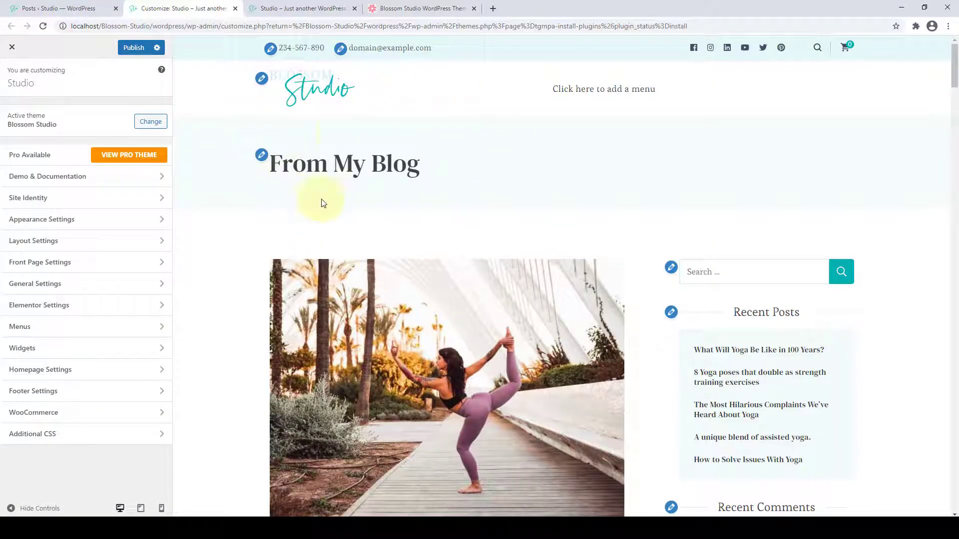
scroll(489, 253, down, 4)
scroll(493, 257, up, 4)
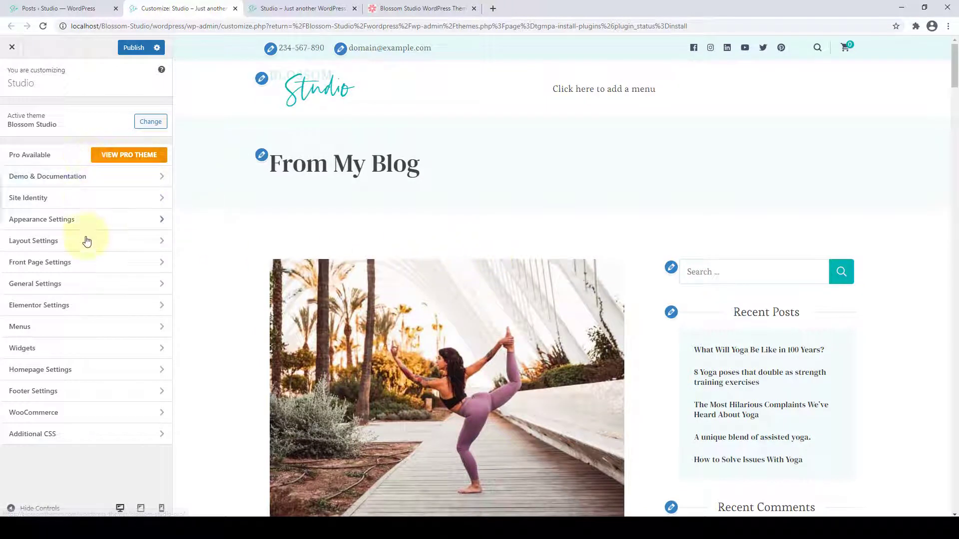
Set the homepage to display a static page in the Customizer's Homepage Settings.
click(101, 375)
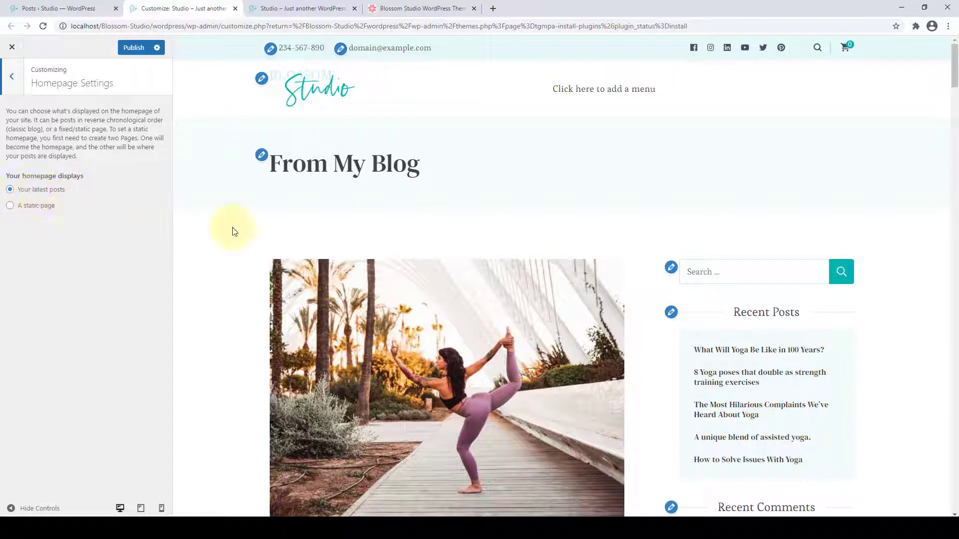
scroll(381, 257, down, 14)
scroll(408, 339, down, 15)
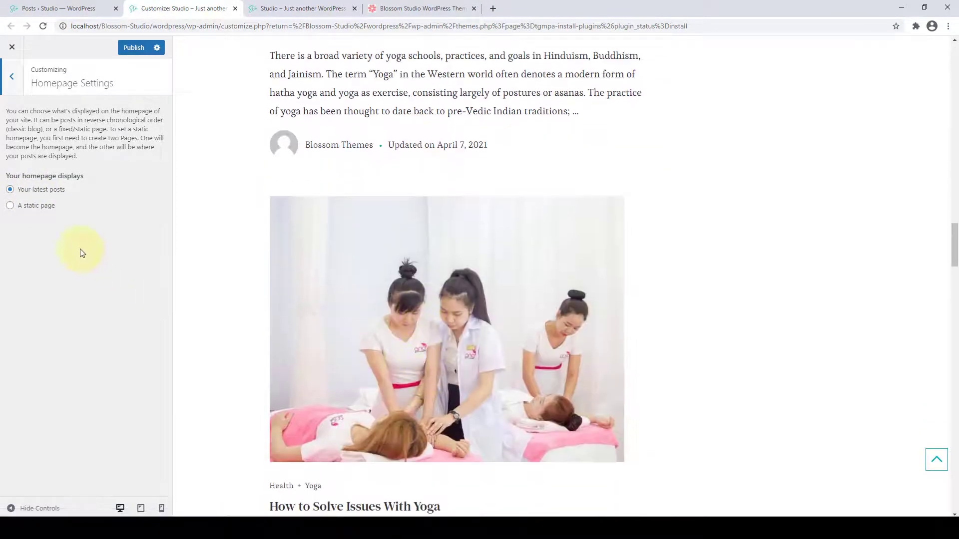
click(9, 206)
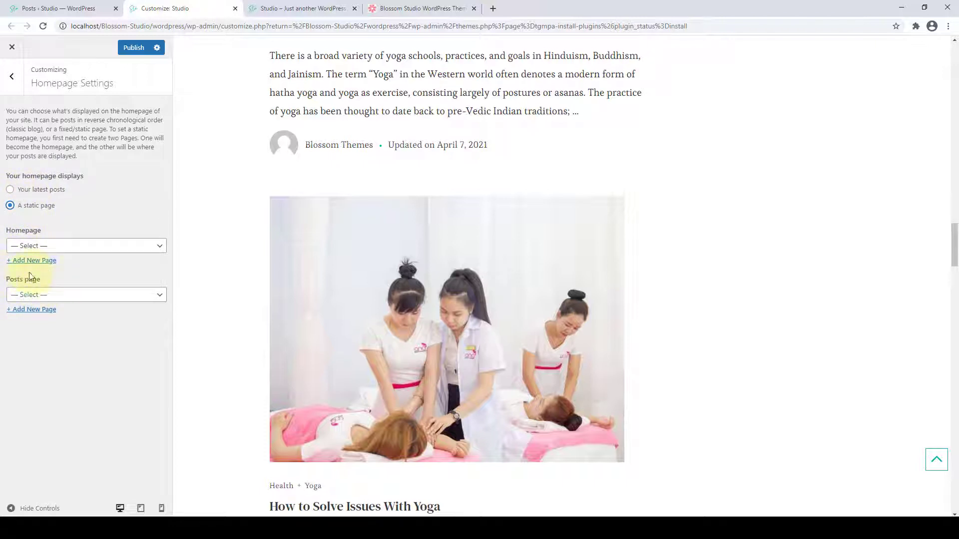
scroll(369, 348, up, 20)
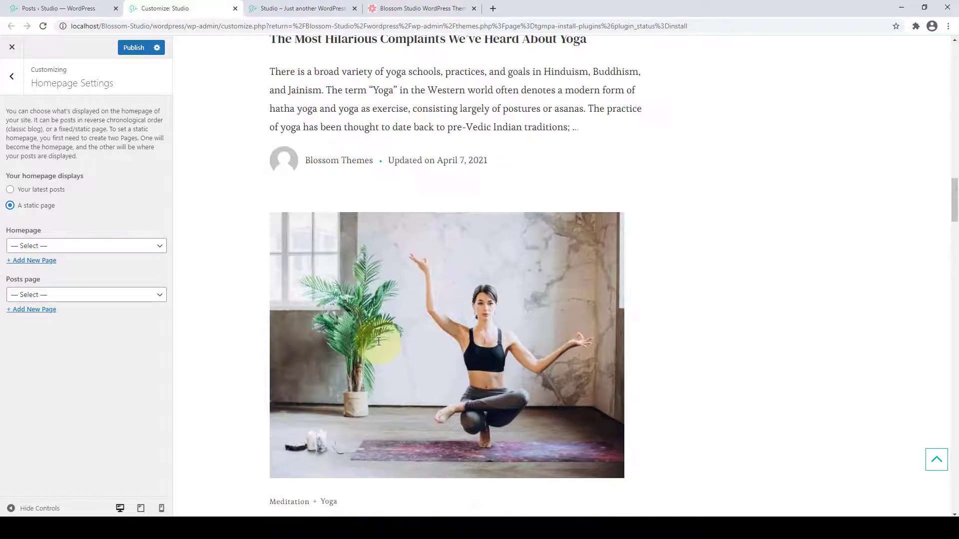
scroll(379, 341, up, 15)
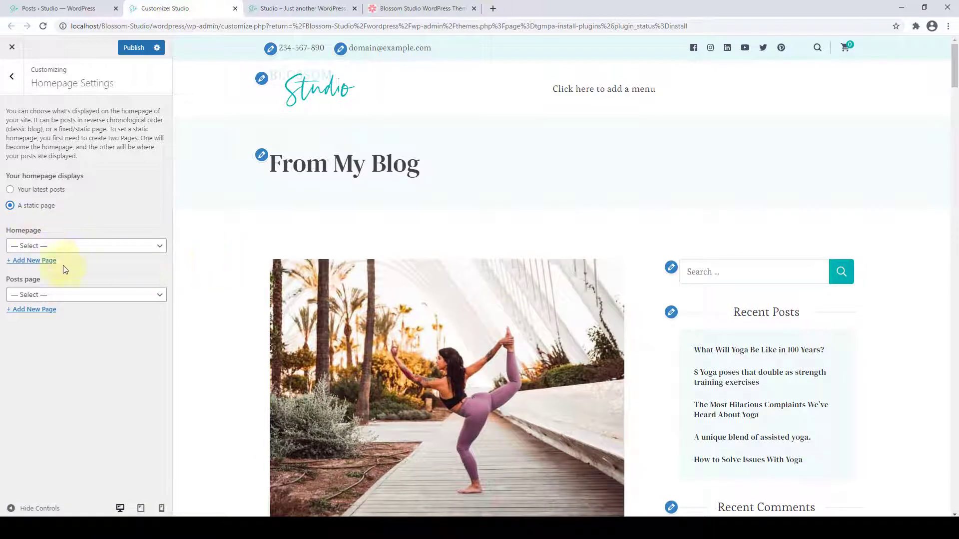
Add a new page named Home as the homepage and a new page named Blog as the posts page.
click(146, 246)
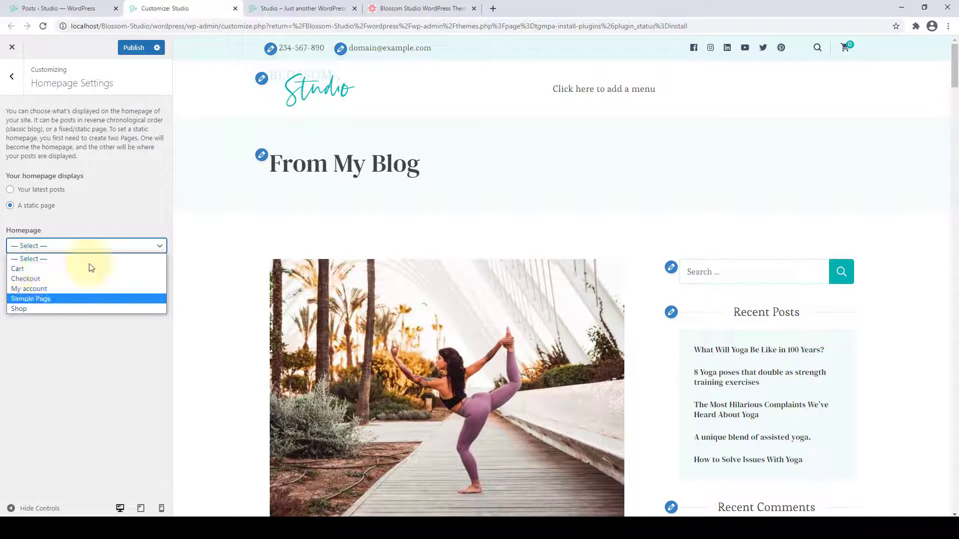
click(104, 218)
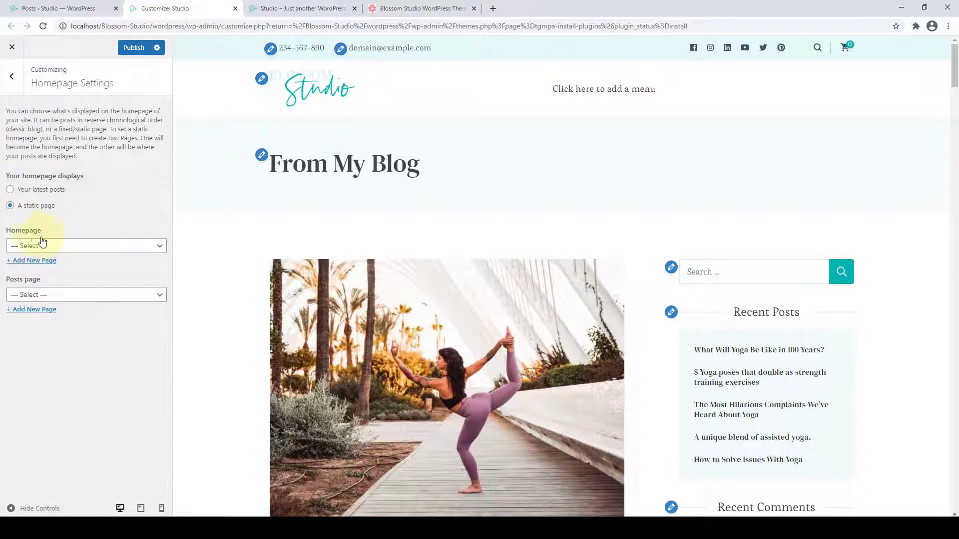
click(35, 260)
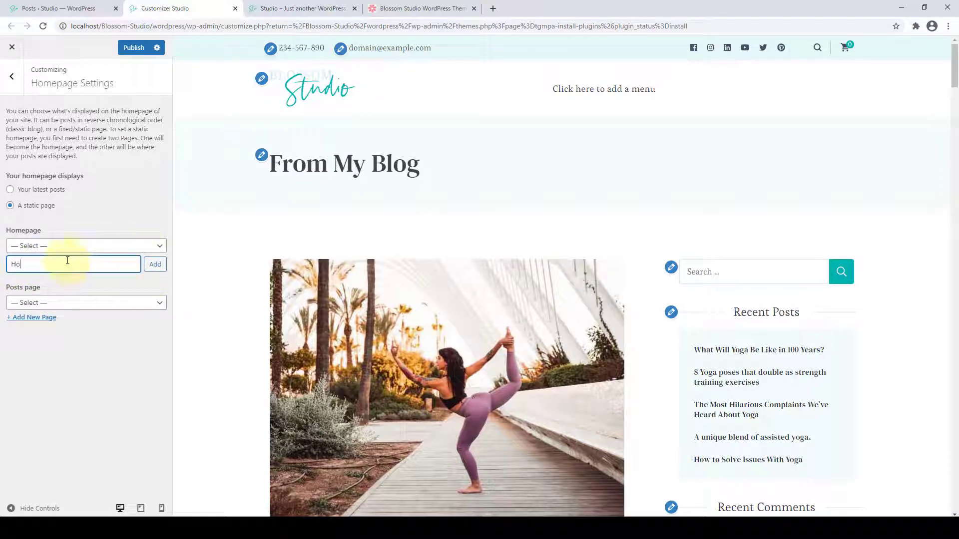
click(155, 266)
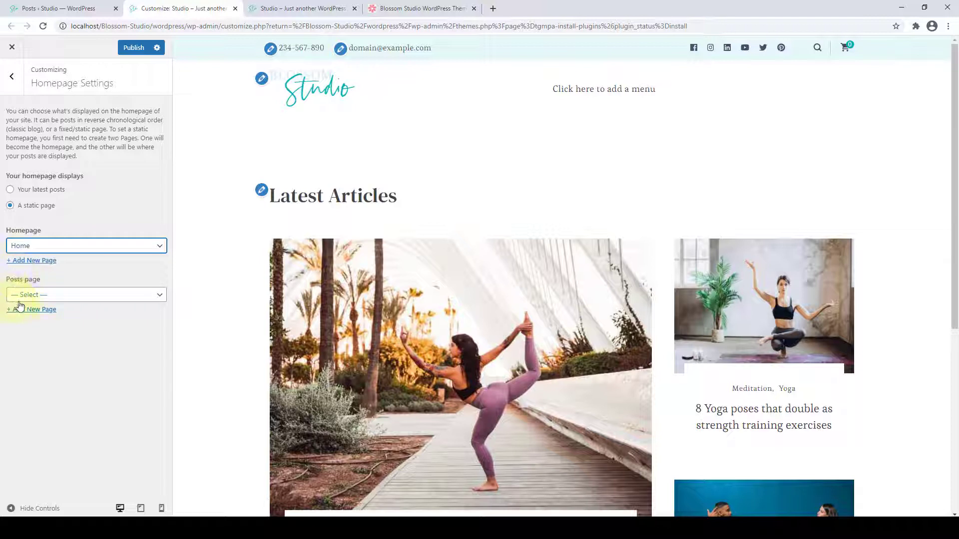
click(42, 311)
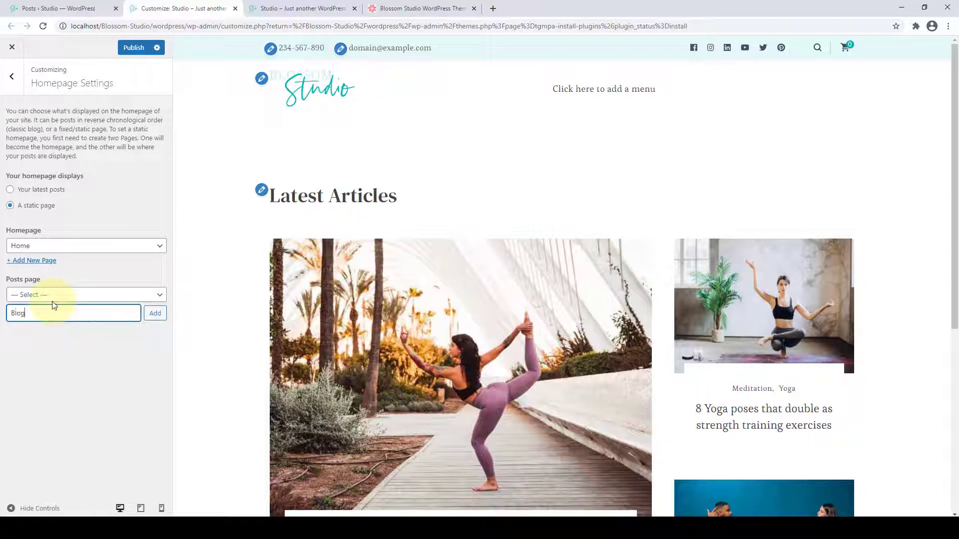
click(159, 313)
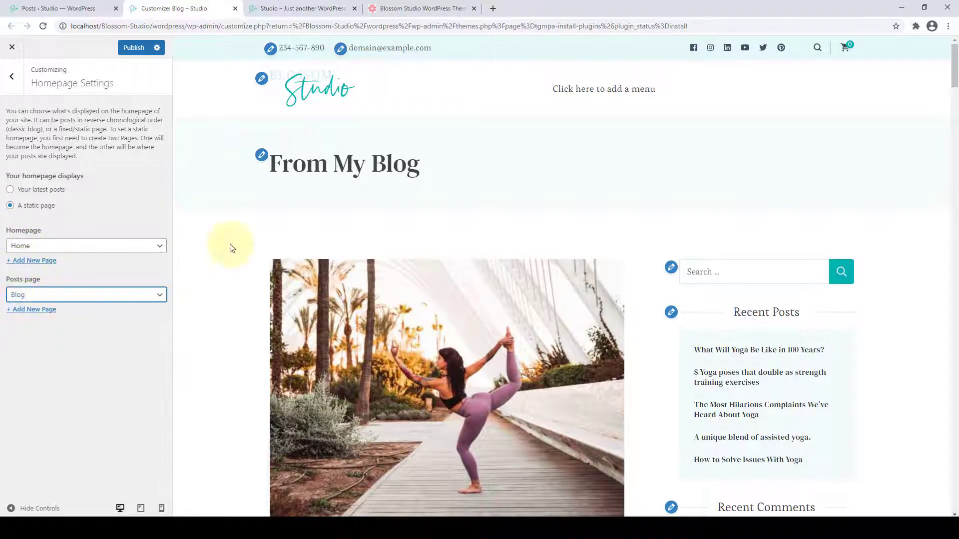
Look through the Blog page in the preview, go to the site's homepage from the logo, and examine its layout.
scroll(397, 409, down, 15)
scroll(397, 409, down, 9)
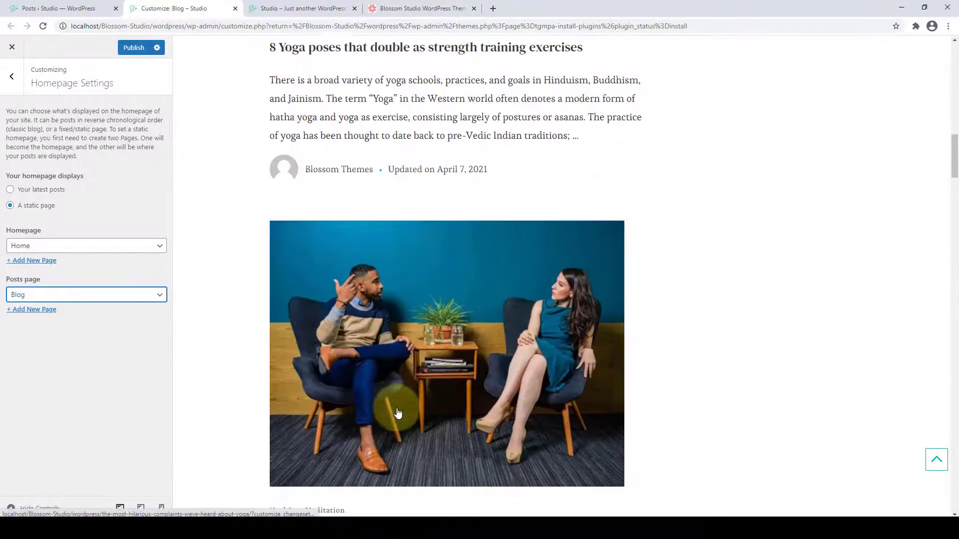
scroll(396, 400, up, 15)
scroll(395, 398, up, 7)
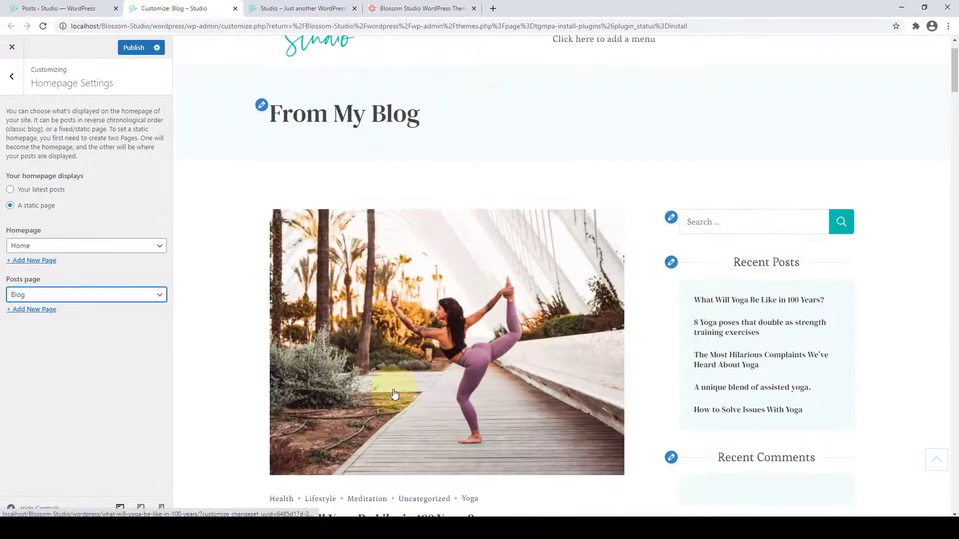
scroll(326, 269, up, 1)
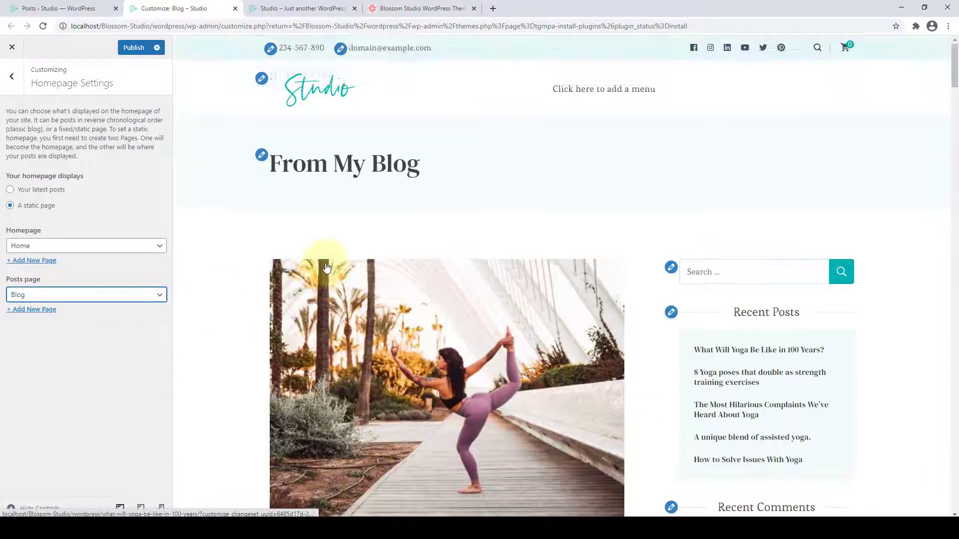
click(321, 88)
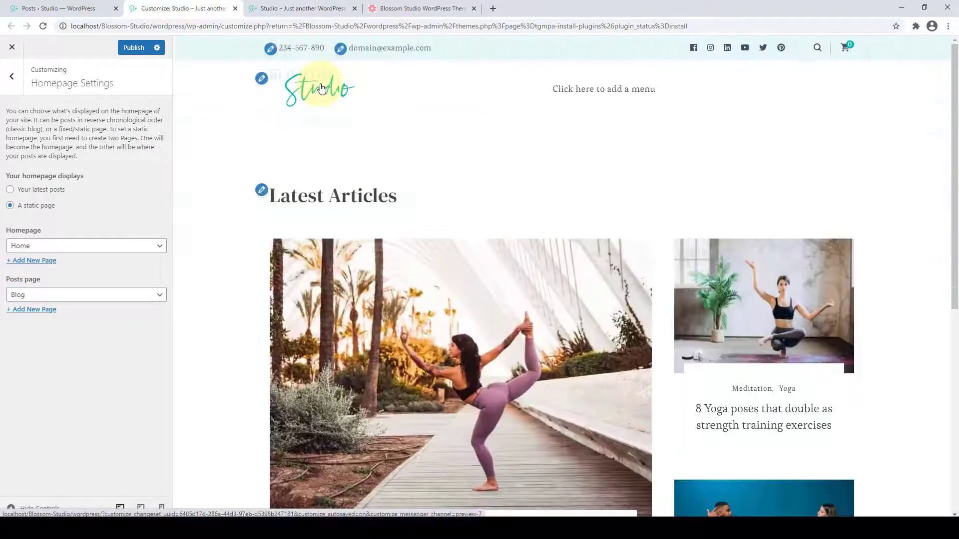
scroll(394, 360, down, 9)
scroll(396, 370, up, 10)
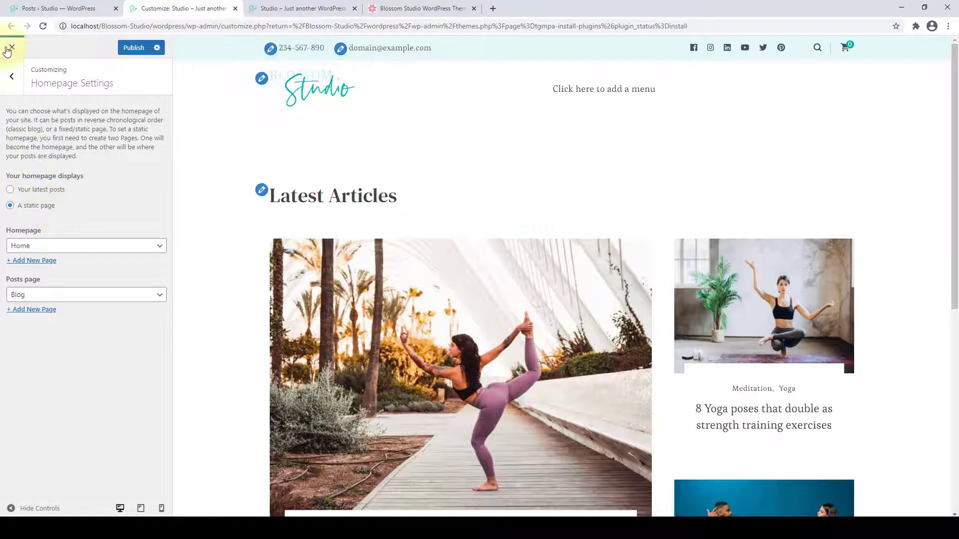
View the list of Front Page Settings sections, return to Homepage Settings, and publish the static homepage changes.
click(11, 76)
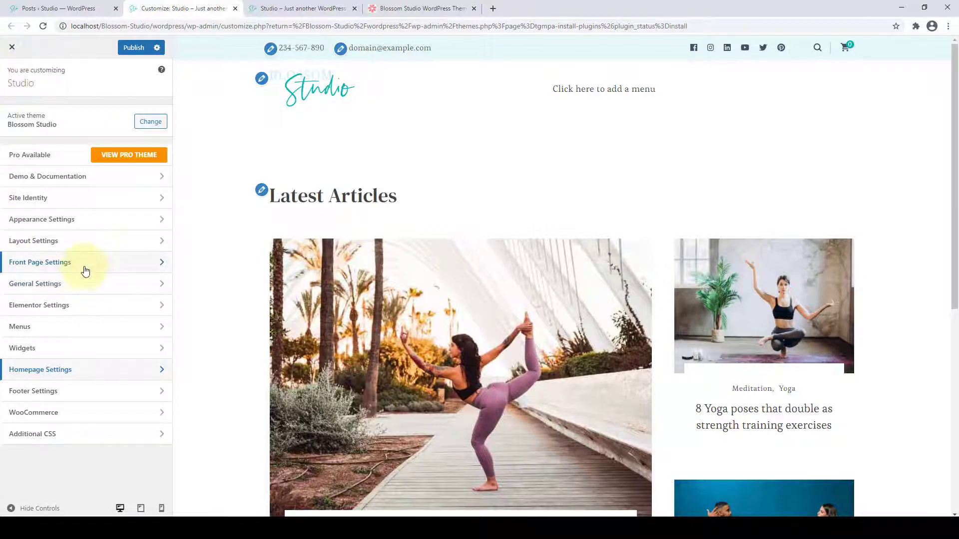
click(82, 263)
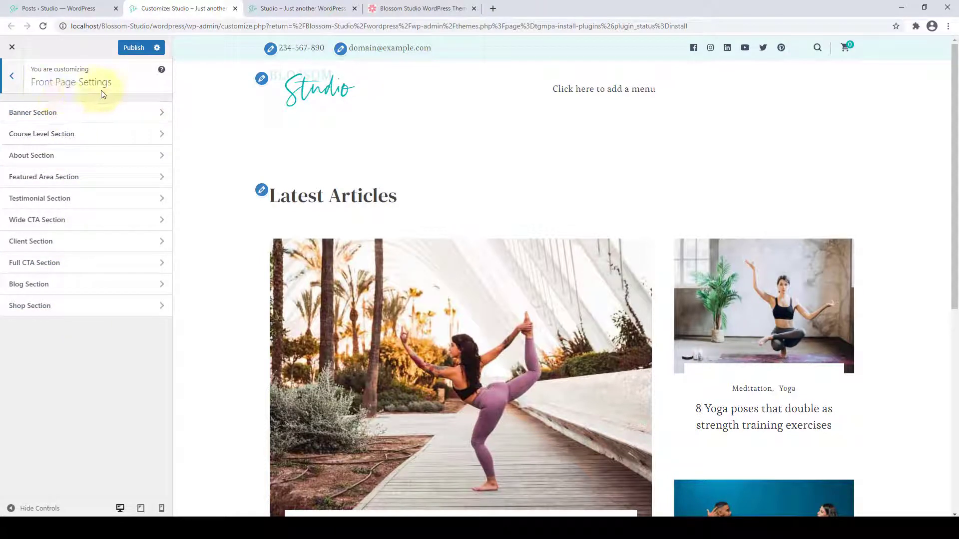
click(11, 79)
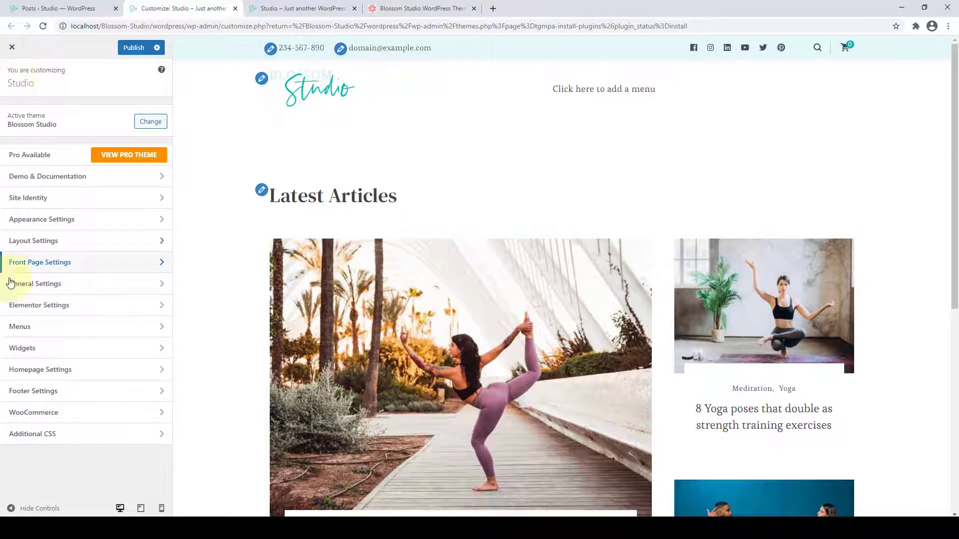
click(73, 370)
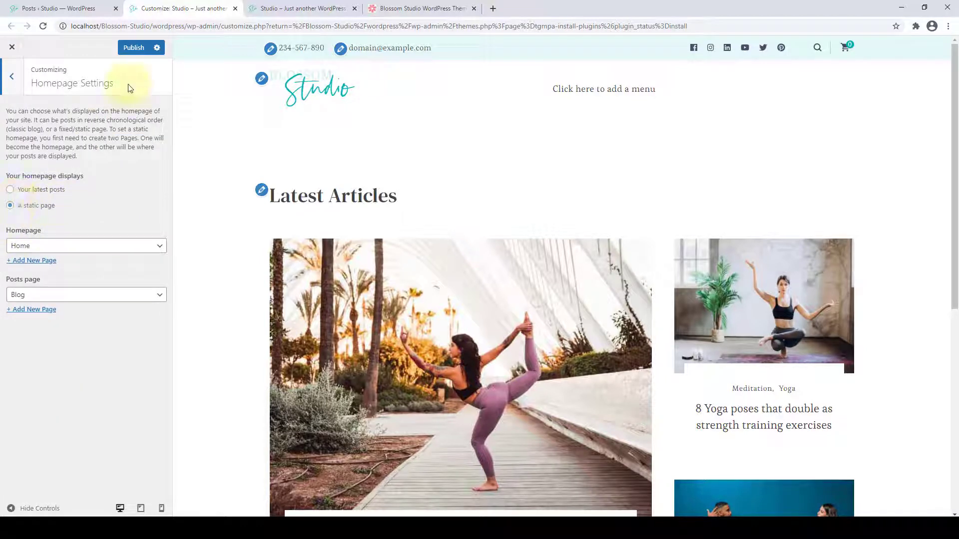
click(136, 49)
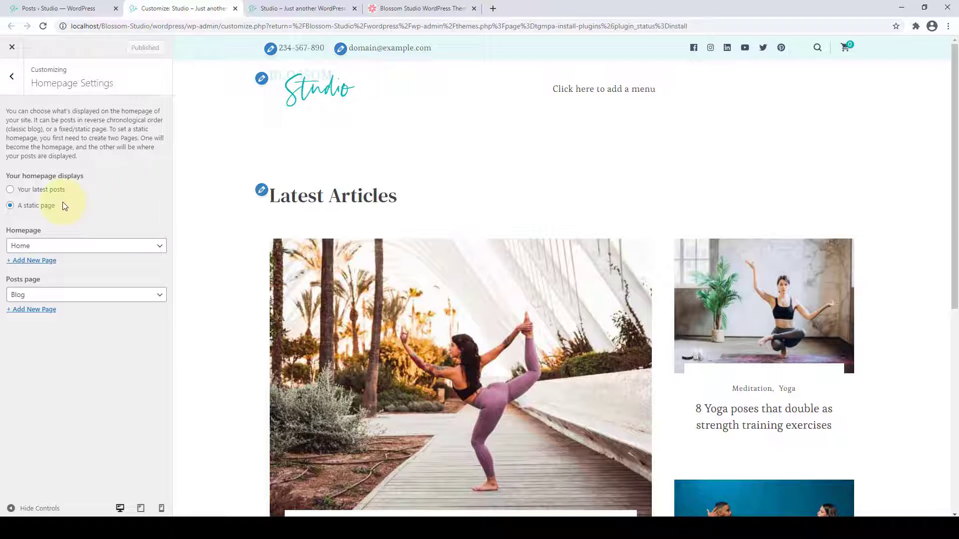
Set the Banner Options to Disable Banner Section in the Banner Section of the Front Page Settings.
click(13, 77)
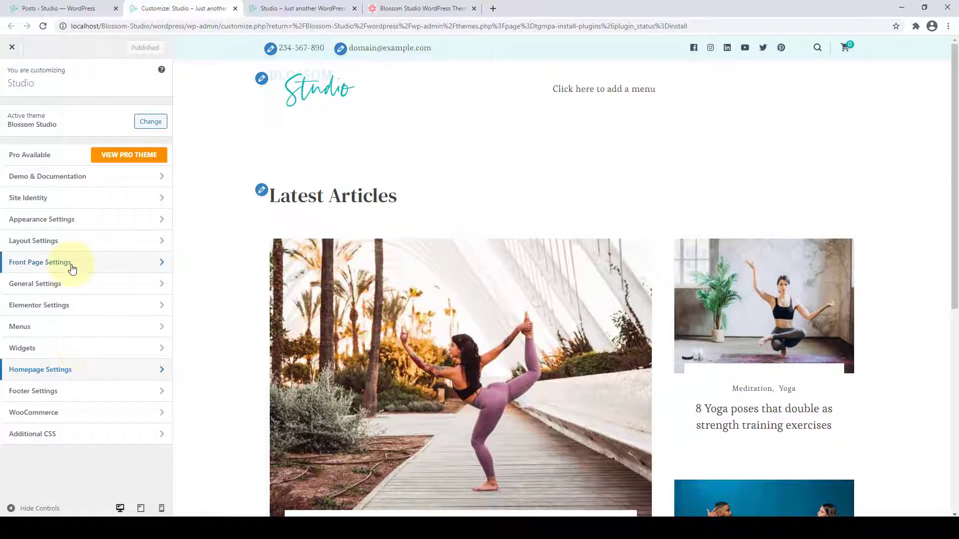
click(72, 269)
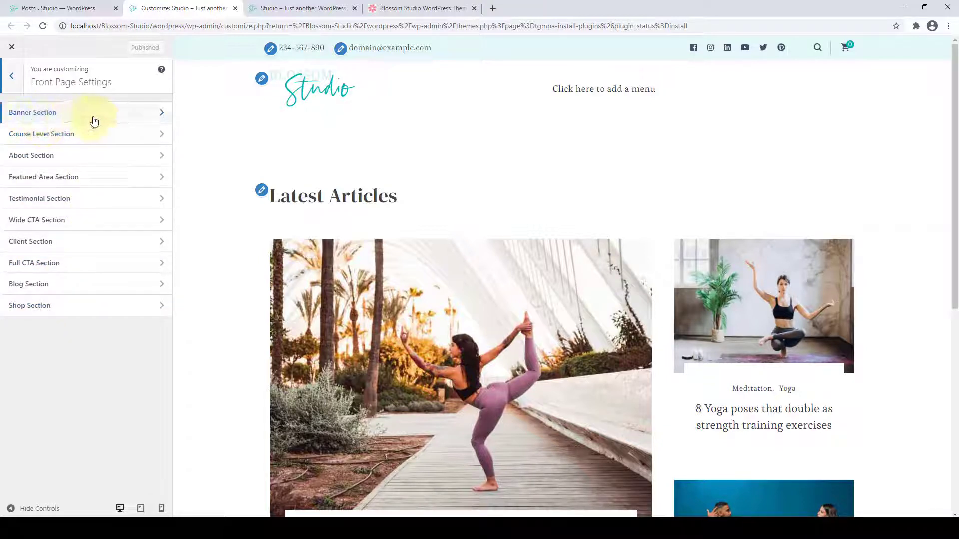
click(94, 121)
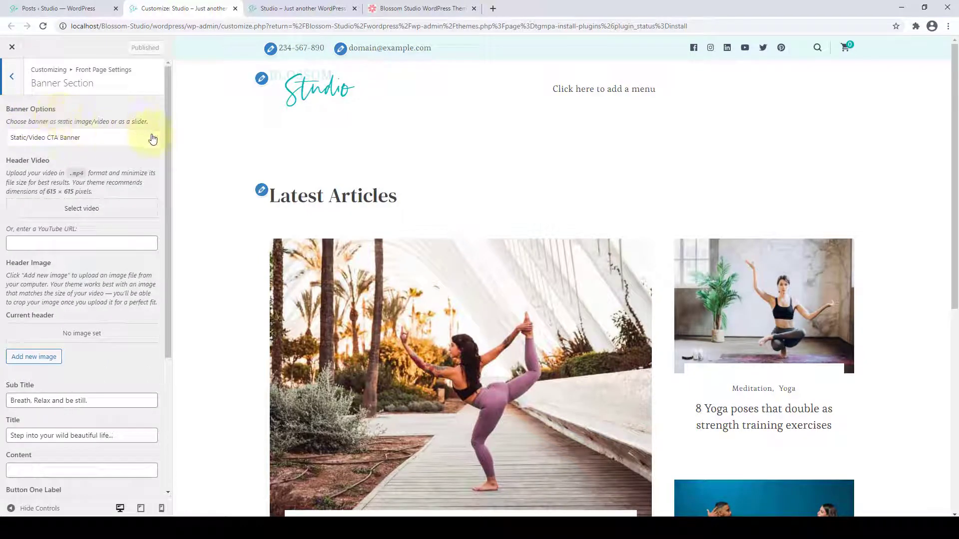
click(153, 138)
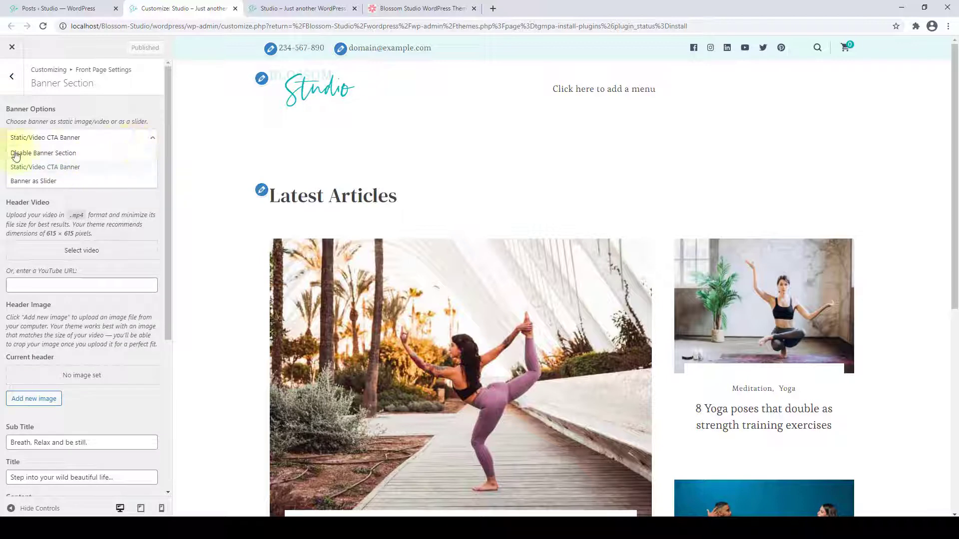
click(58, 155)
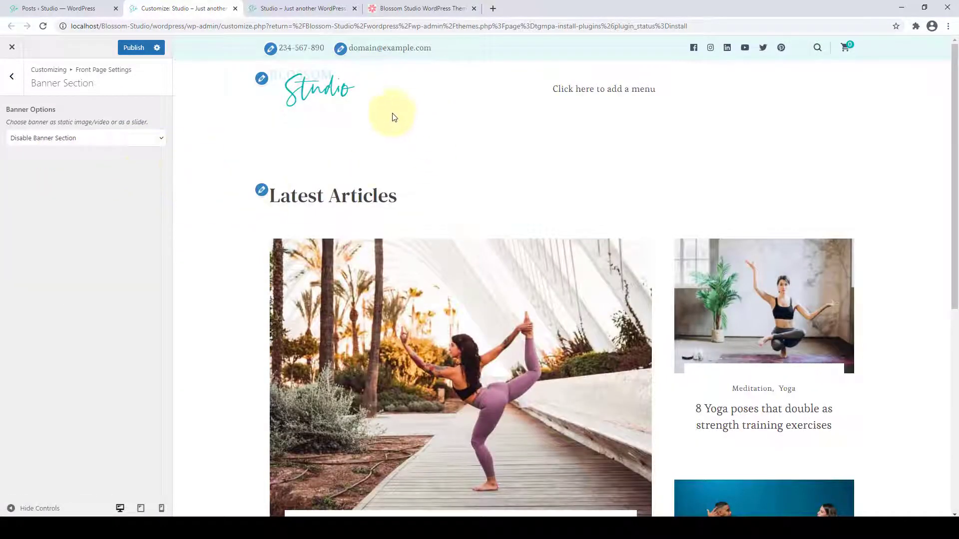
Set the Banner Options to Static/Video CTA Banner and look over the banner's video, image and text settings.
click(164, 139)
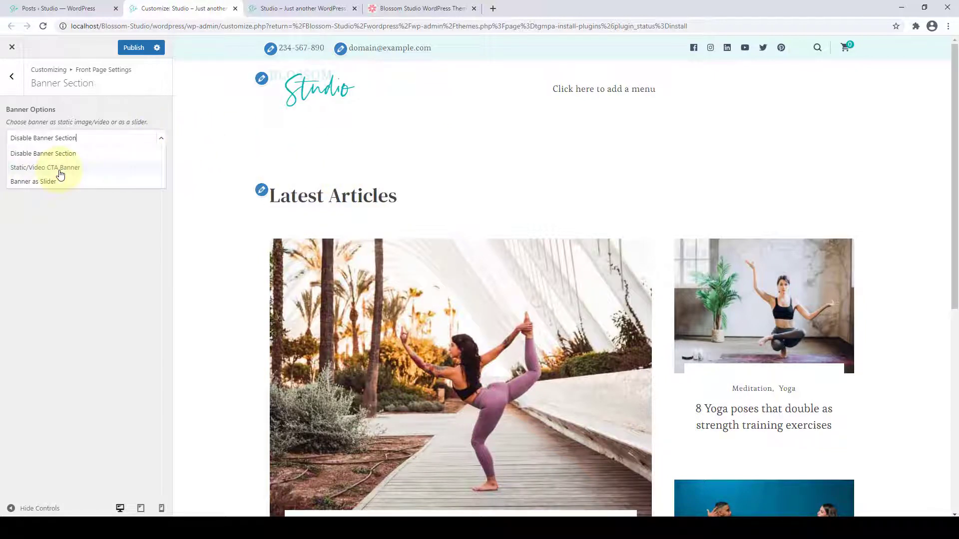
click(59, 168)
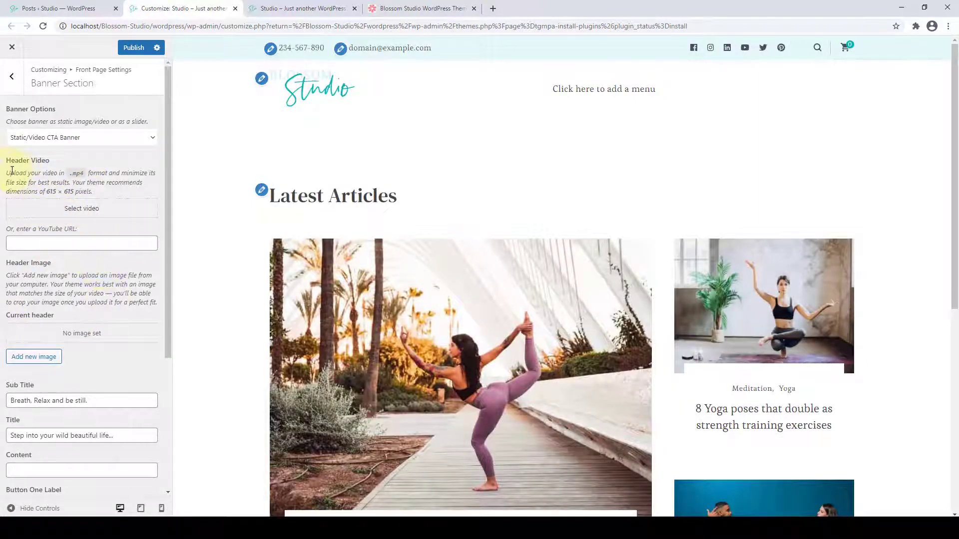
scroll(54, 169, down, 1)
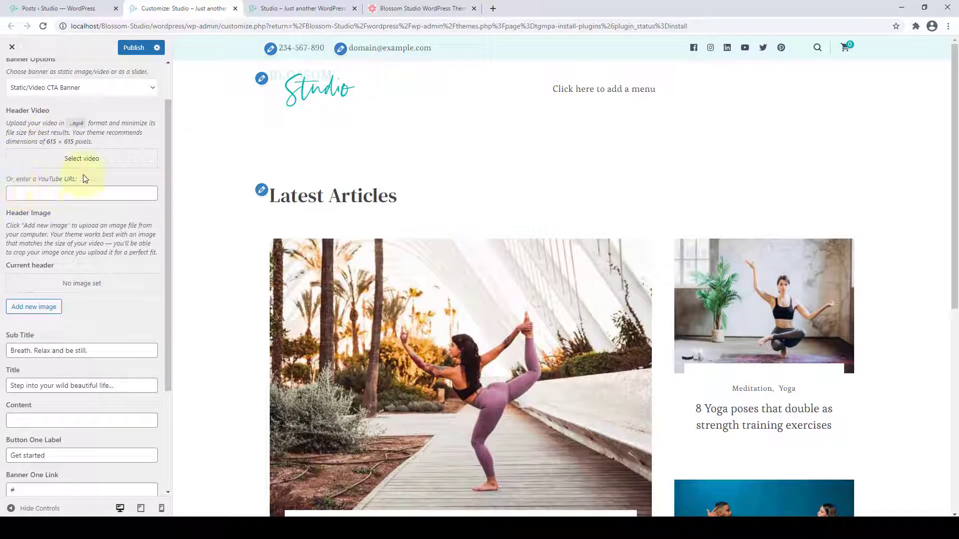
scroll(83, 183, down, 1)
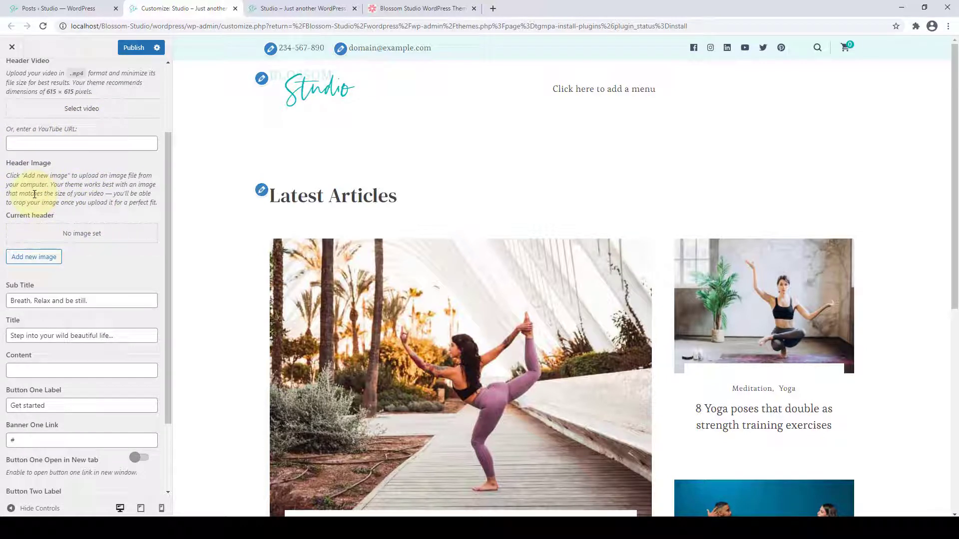
scroll(76, 204, up, 2)
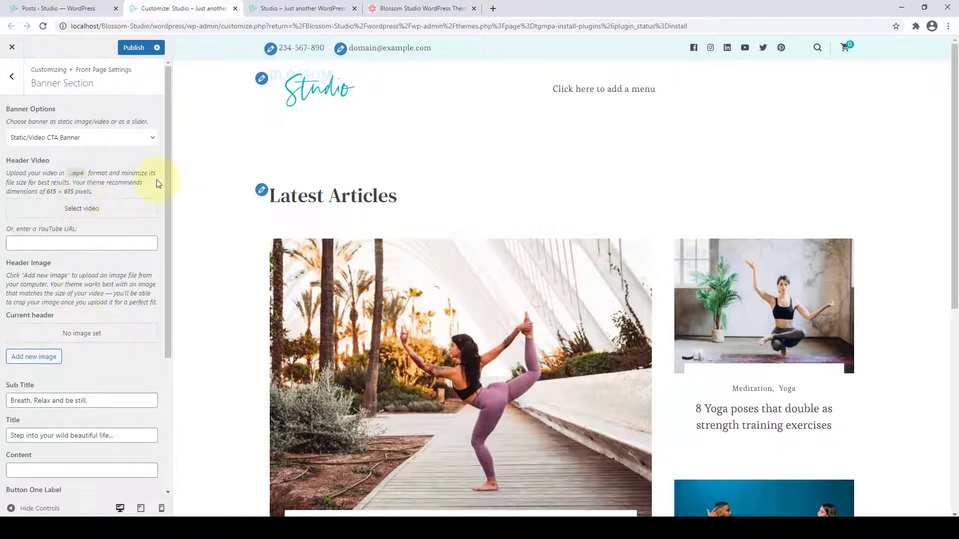
Examine the header video sources: file upload, the media library, and the YouTube URL field, without choosing a video.
click(93, 212)
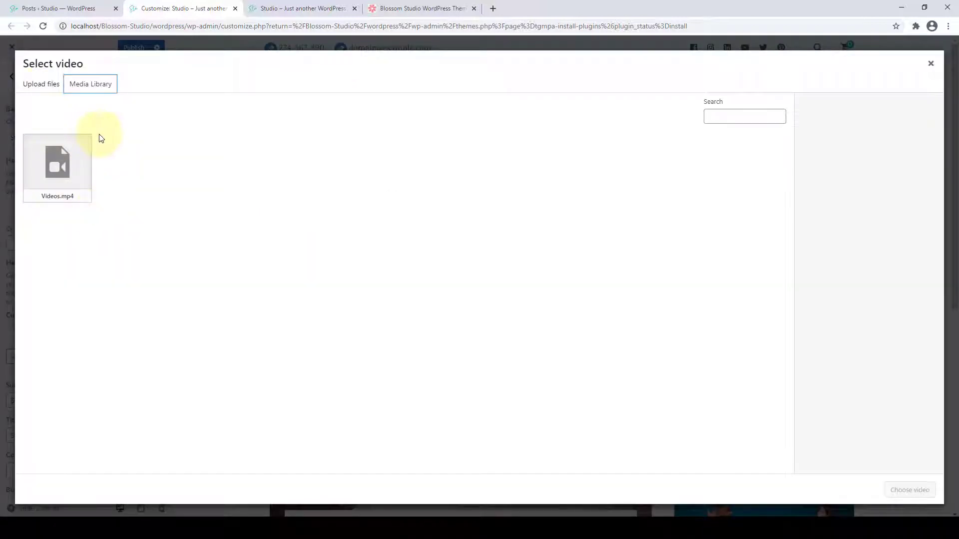
click(50, 88)
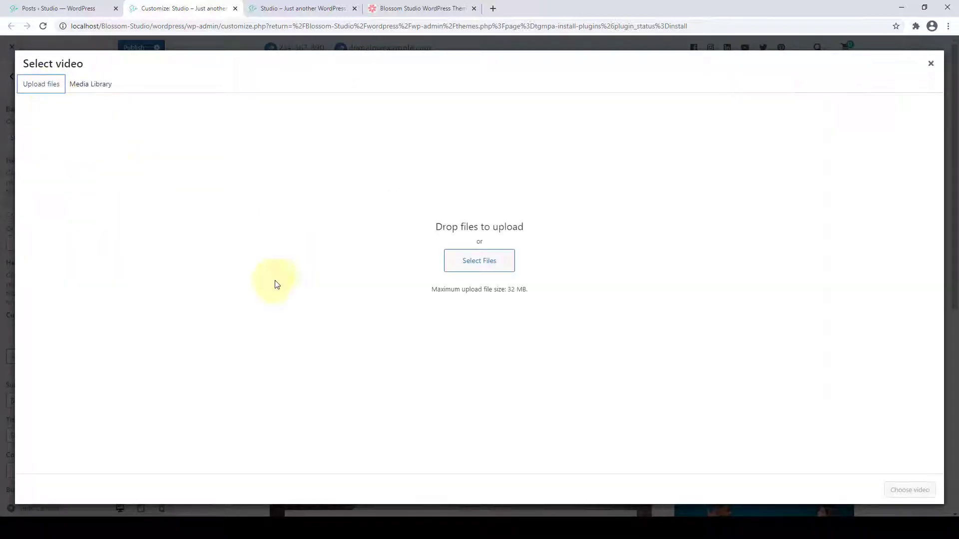
click(90, 85)
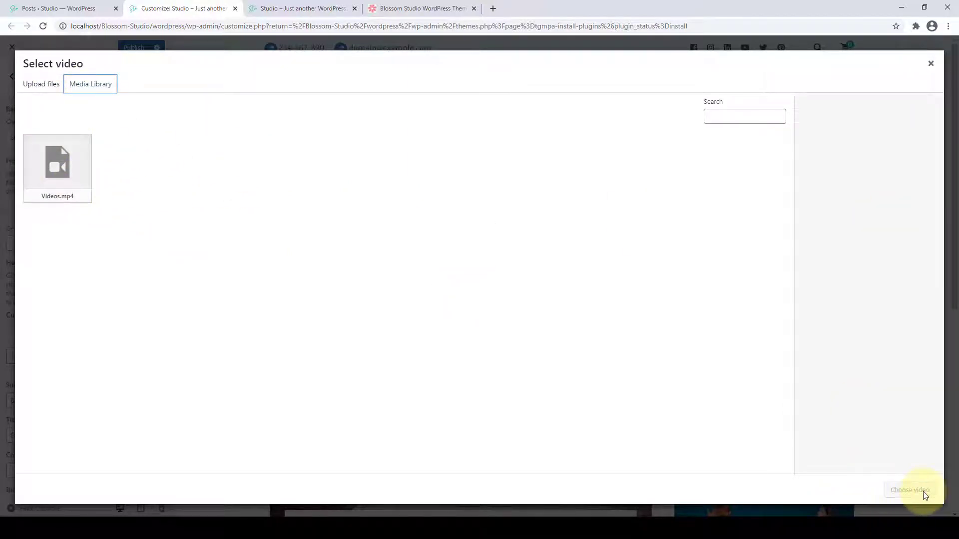
click(930, 63)
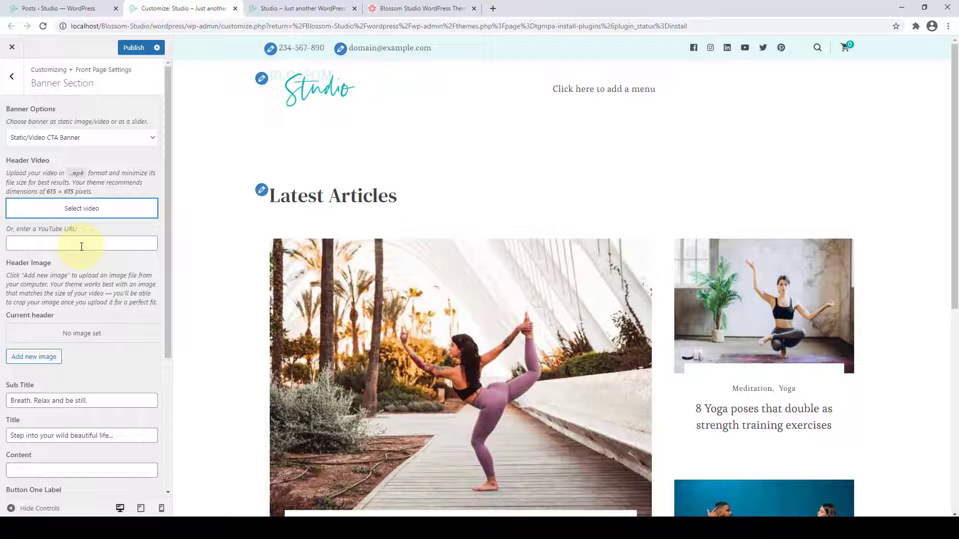
click(82, 247)
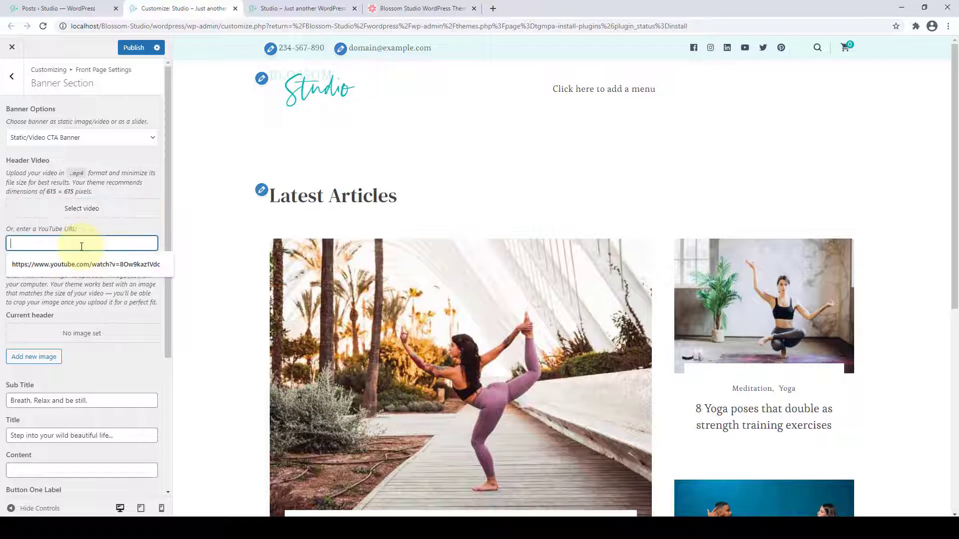
click(152, 231)
Add static-cta-banner-img.jpg from the media library as the header image, skip cropping, and check the banner in the preview.
scroll(155, 234, down, 1)
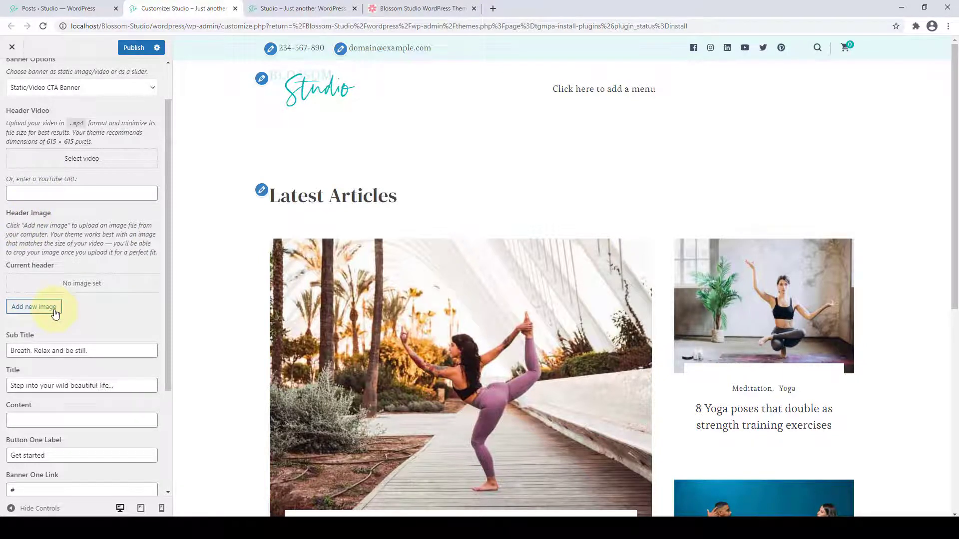
click(55, 313)
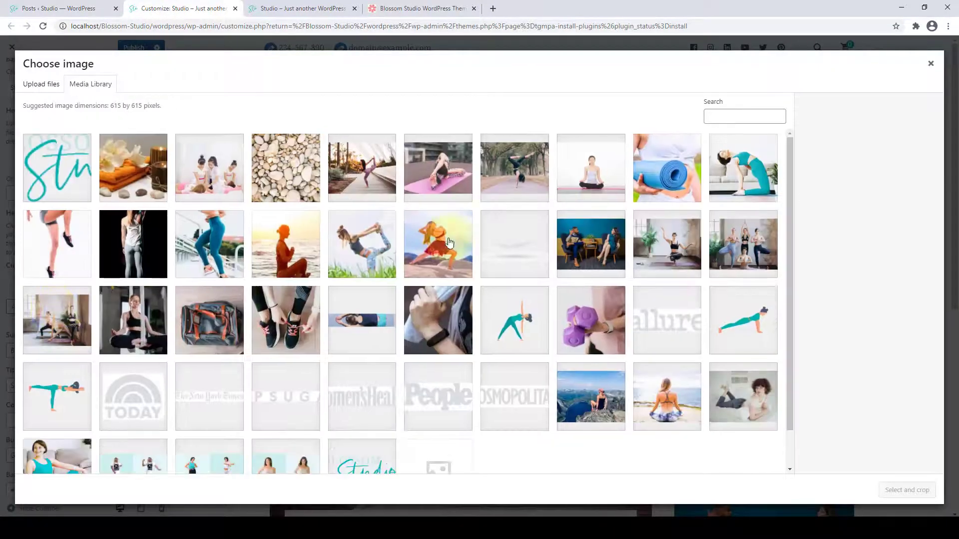
click(736, 166)
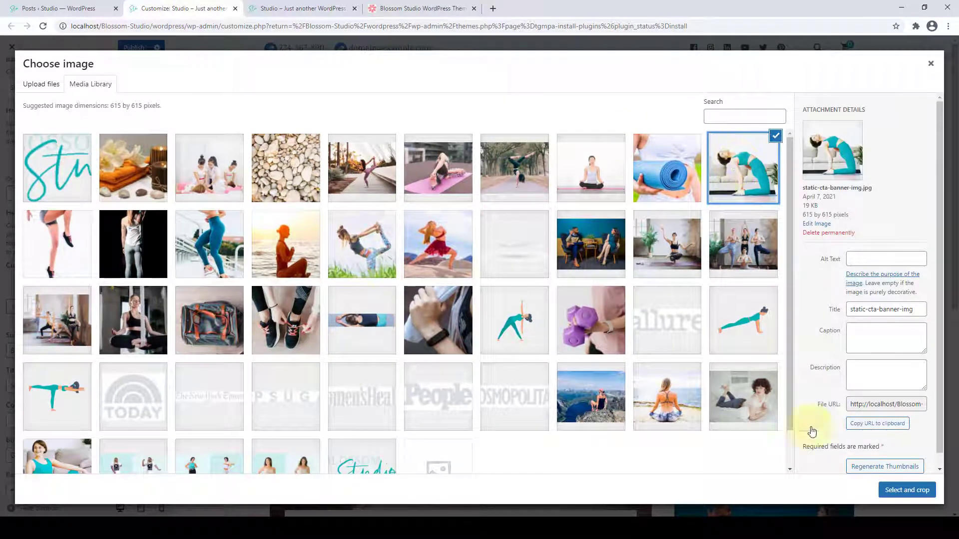
click(907, 490)
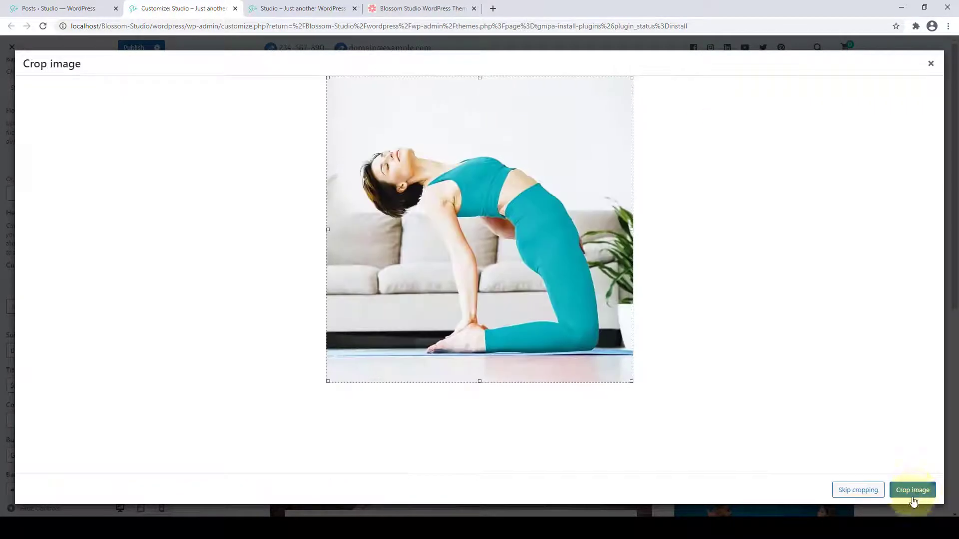
click(858, 491)
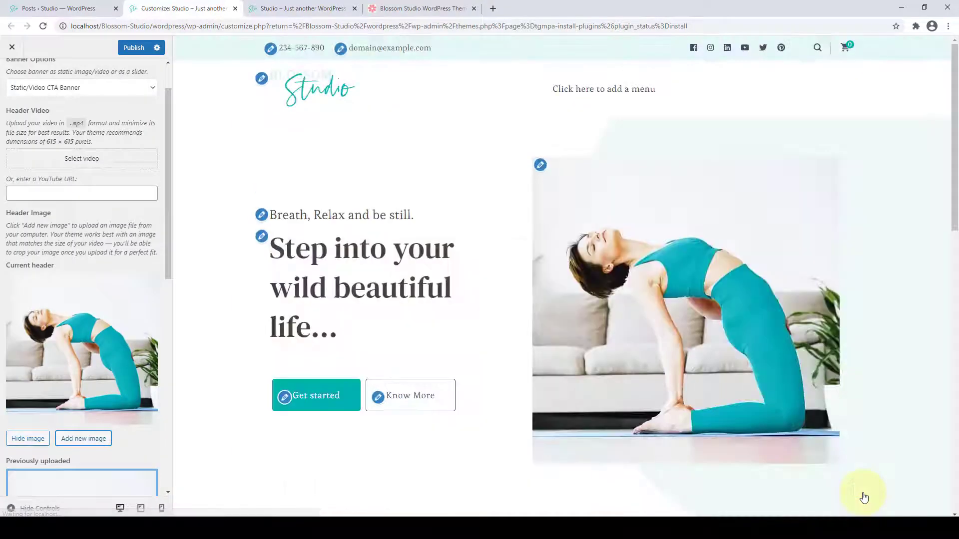
scroll(744, 329, down, 2)
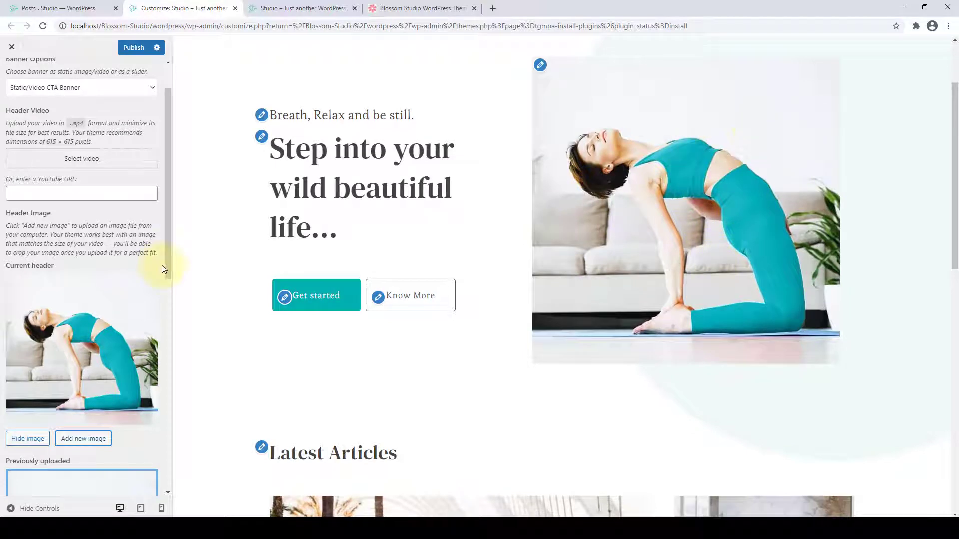
Compare the banner's Sub Title, Title and Content fields with the text in the preview.
drag(167, 282, 166, 452)
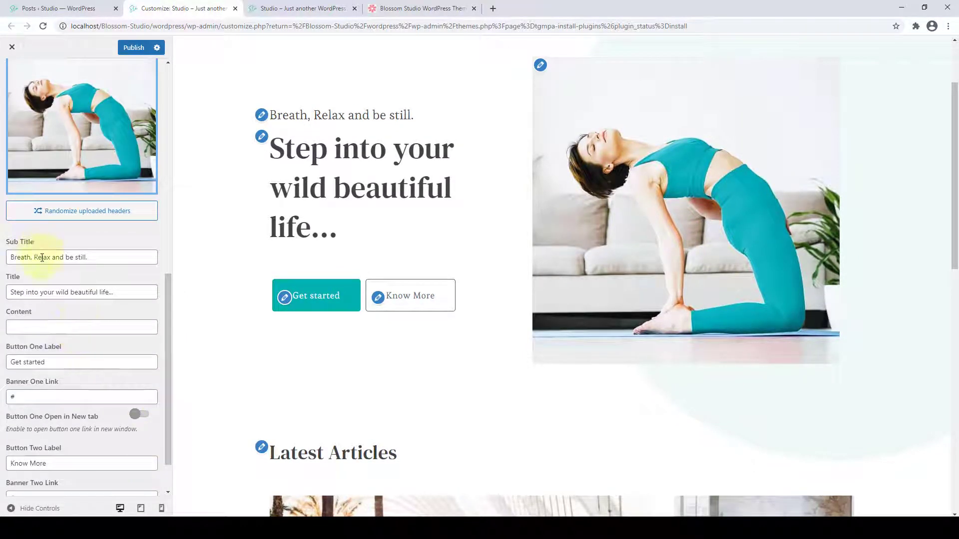
drag(86, 257, 10, 257)
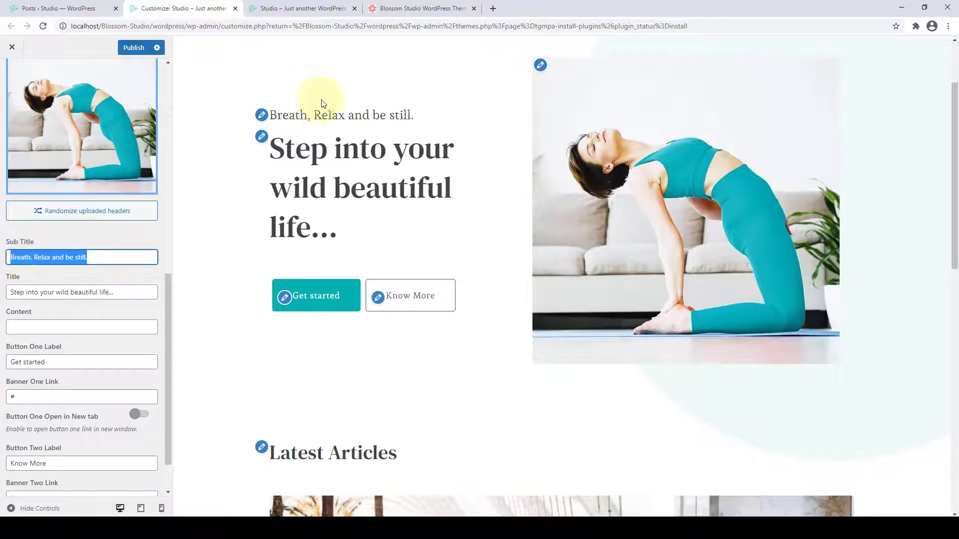
drag(436, 119, 277, 119)
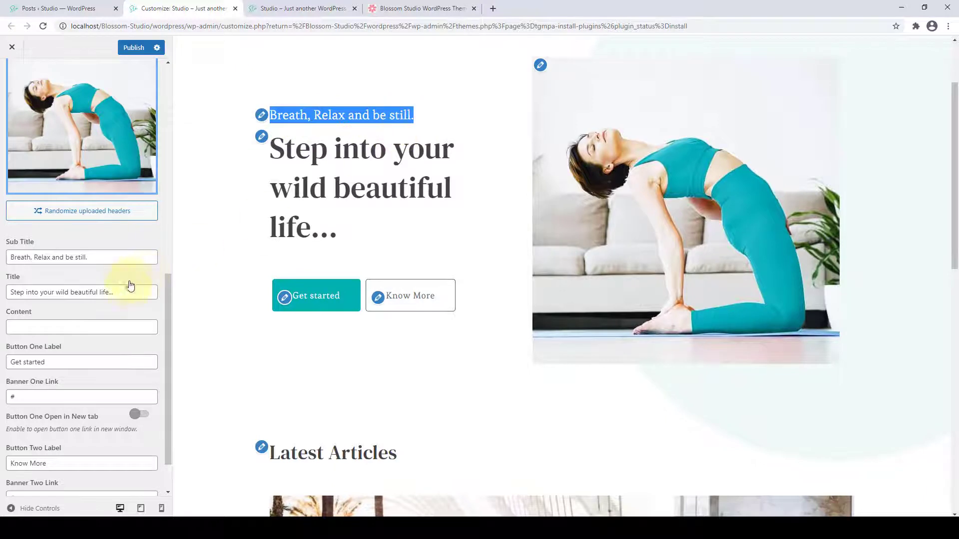
drag(127, 291, 6, 292)
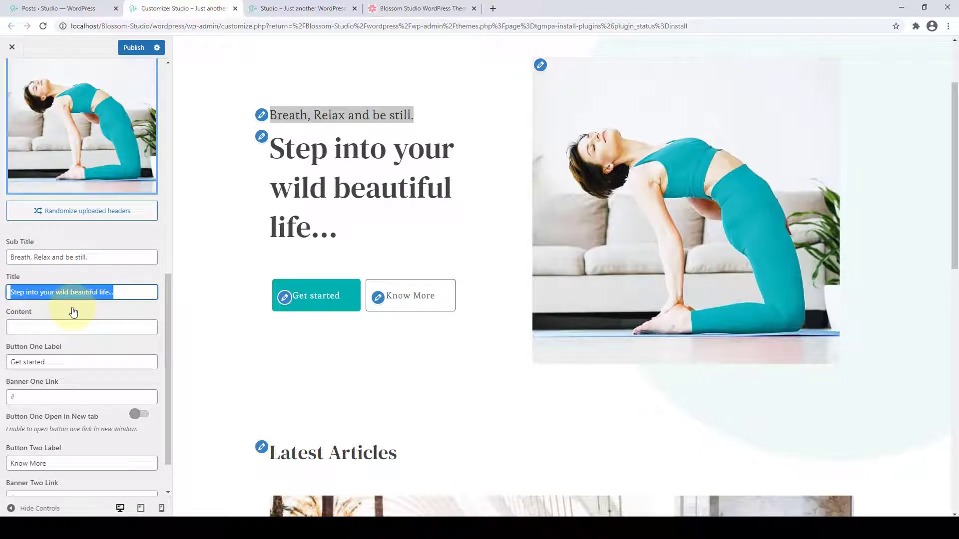
click(70, 326)
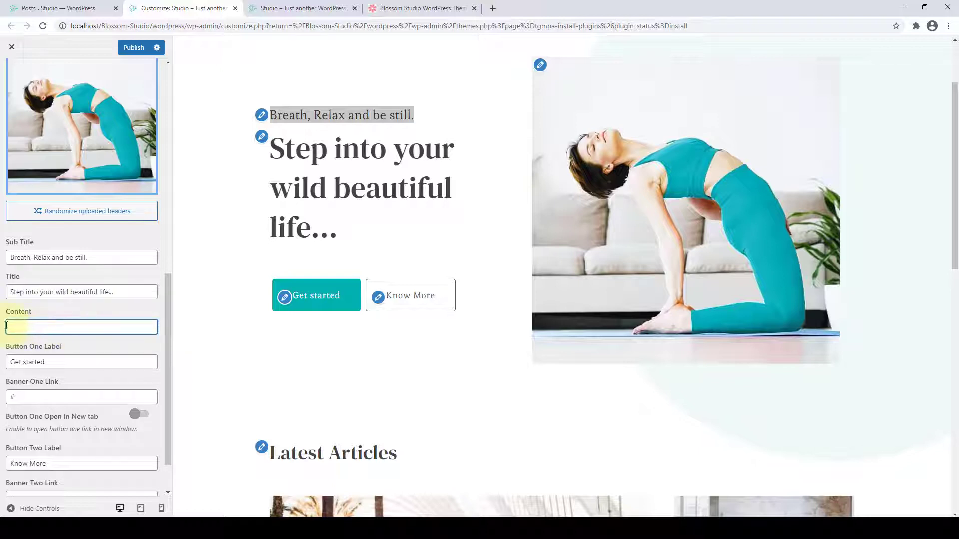
Change the Button One Label of the banner to Start Now.
scroll(69, 326, down, 1)
click(60, 311)
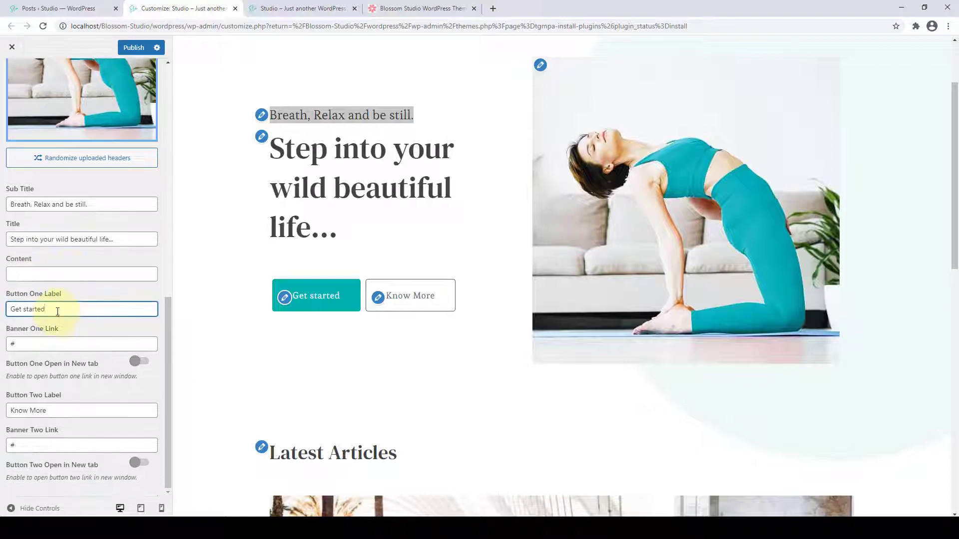
drag(60, 311, 4, 314)
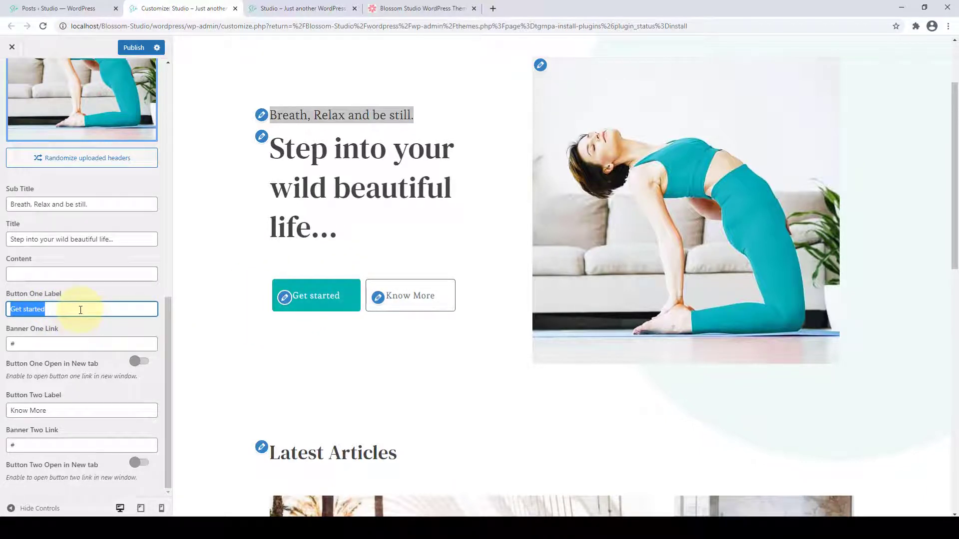
text(Start Now)
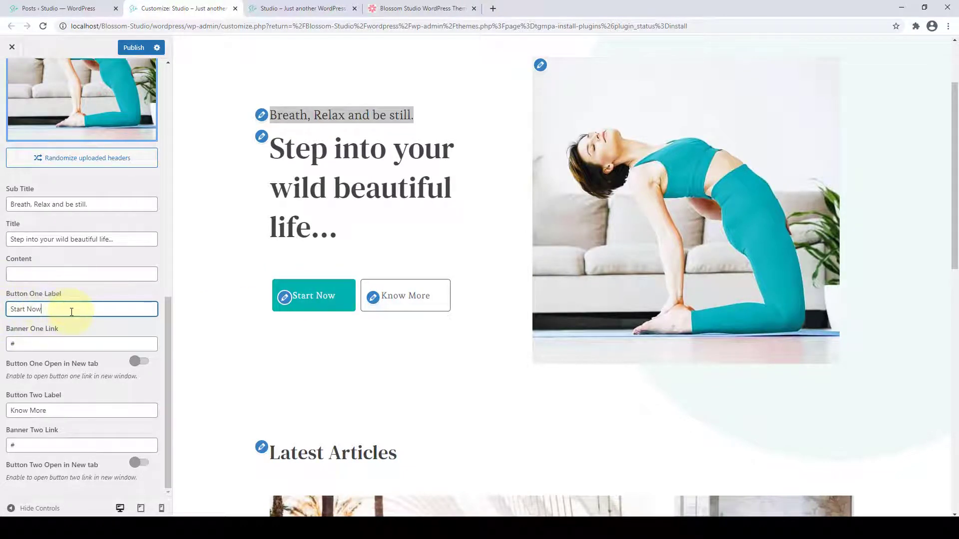
Review the Button Two Label and clear both the Banner One Link and the Banner Two Link.
double_click(12, 349)
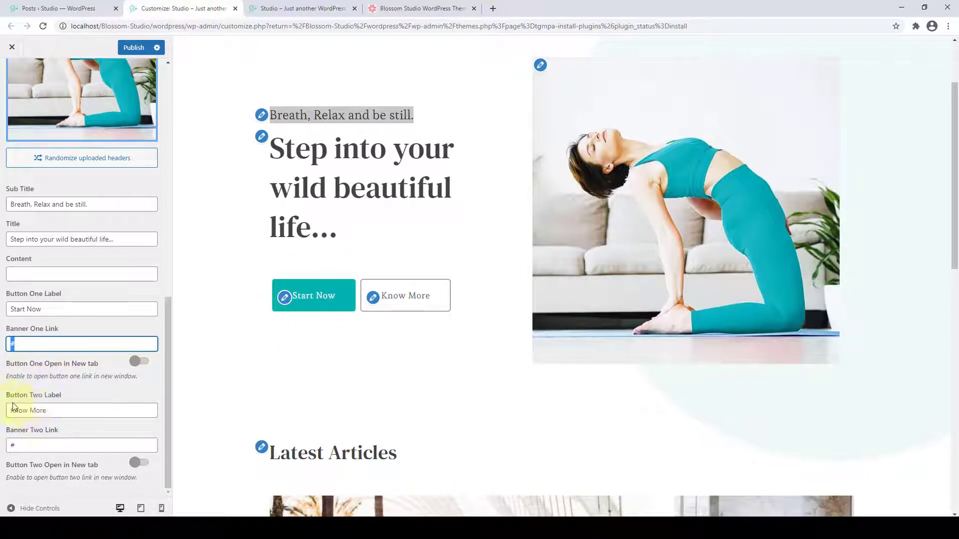
click(53, 411)
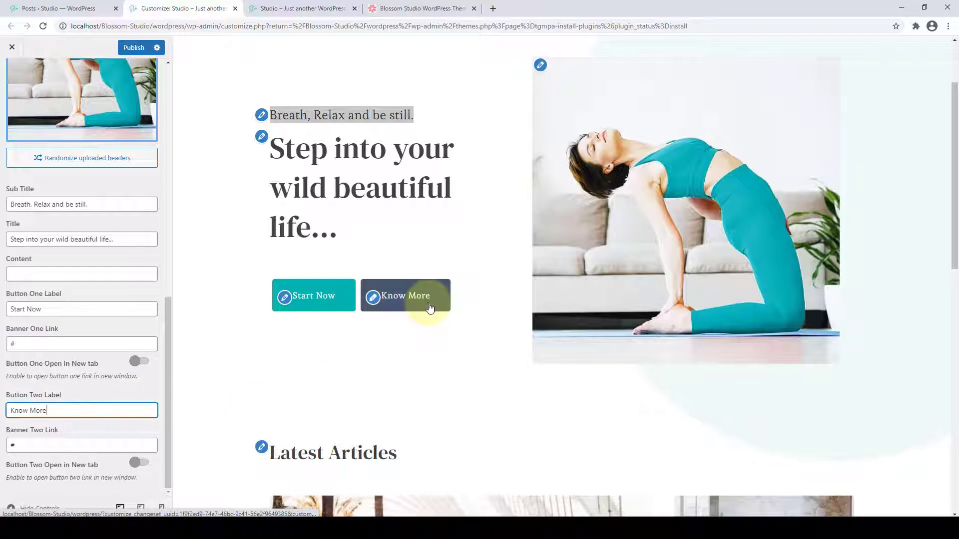
drag(66, 410, 4, 418)
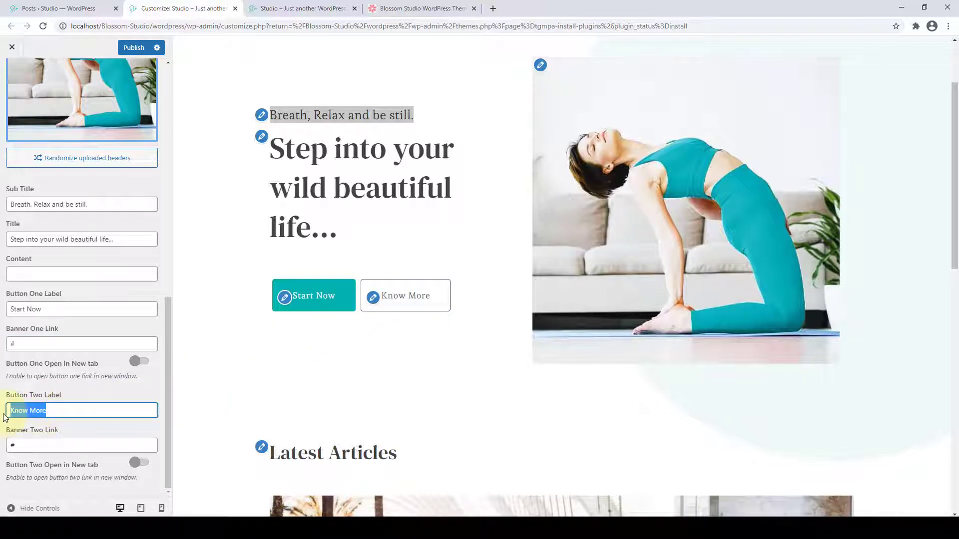
click(40, 446)
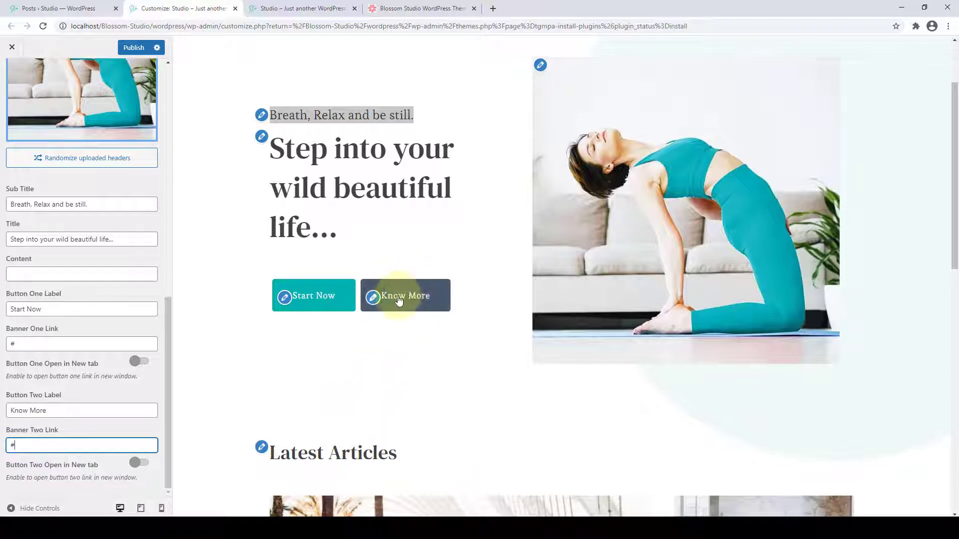
key(BackSpace)
click(30, 444)
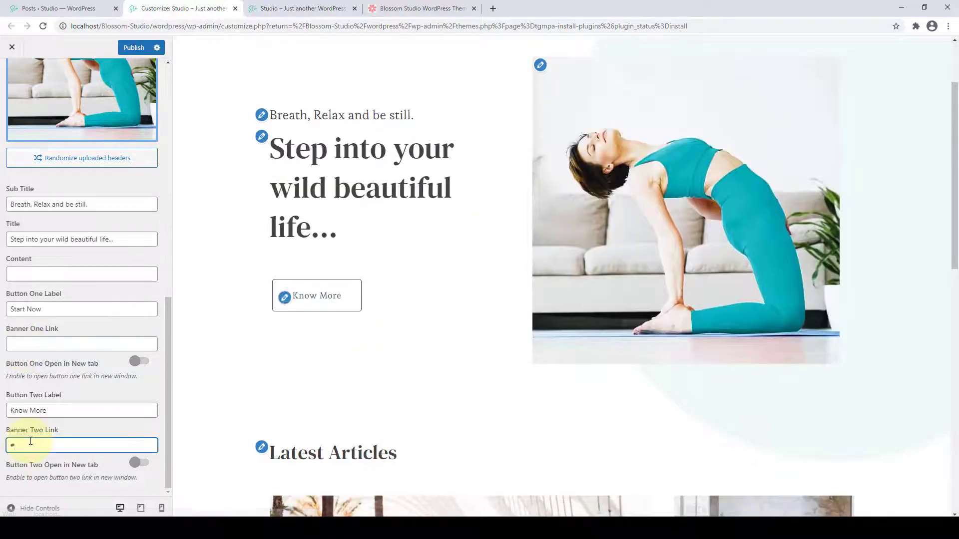
key(BackSpace)
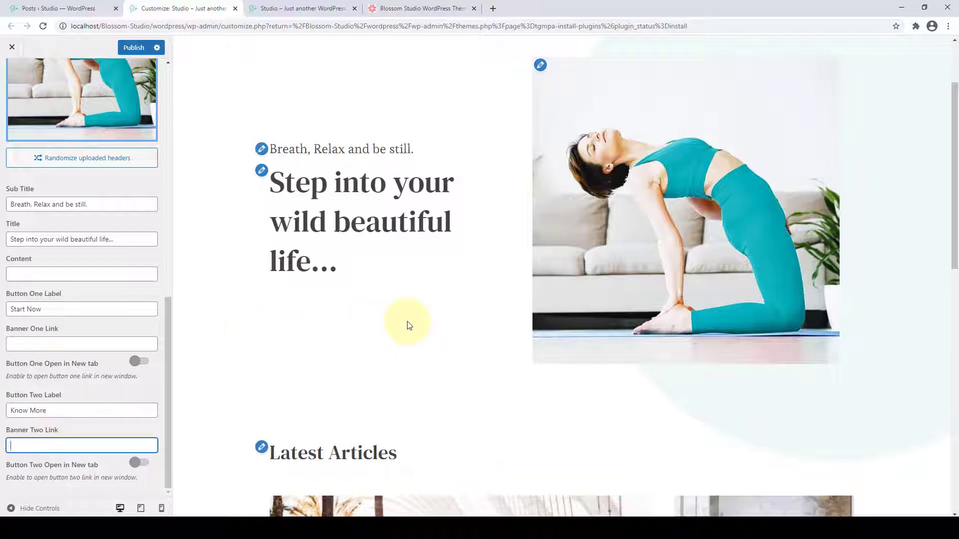
Paste the copied localhost Blossom-Studio URL into the Banner One Link and the Banner Two Link.
right_click(75, 344)
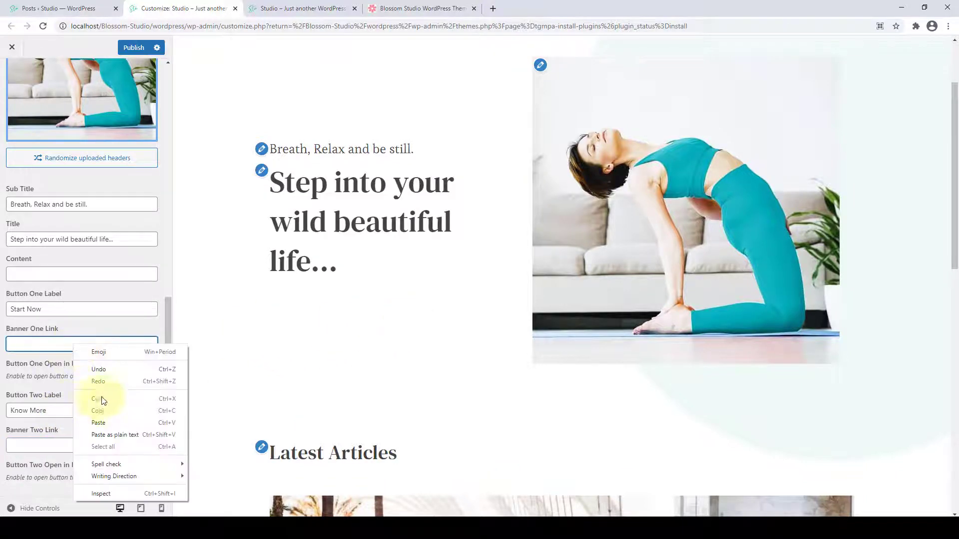
click(115, 423)
click(70, 445)
right_click(65, 444)
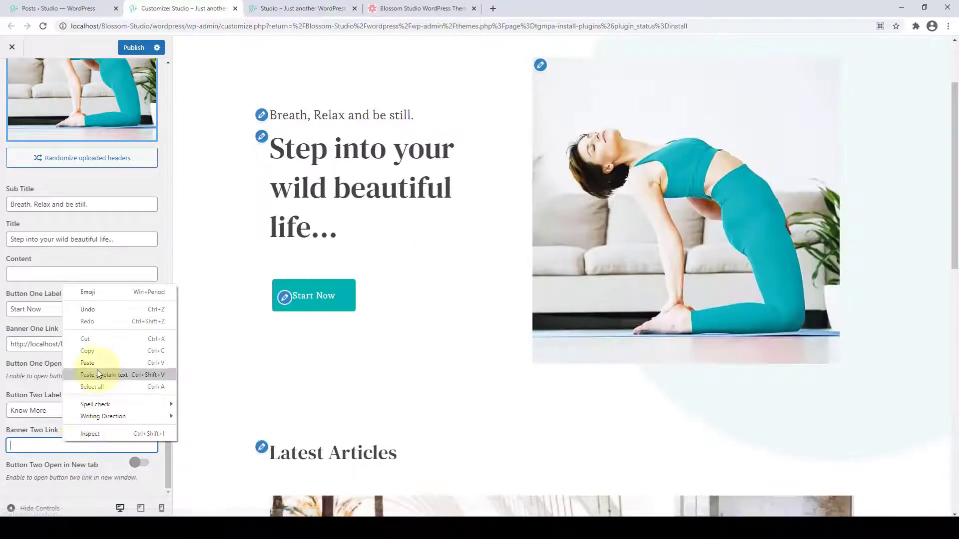
click(98, 371)
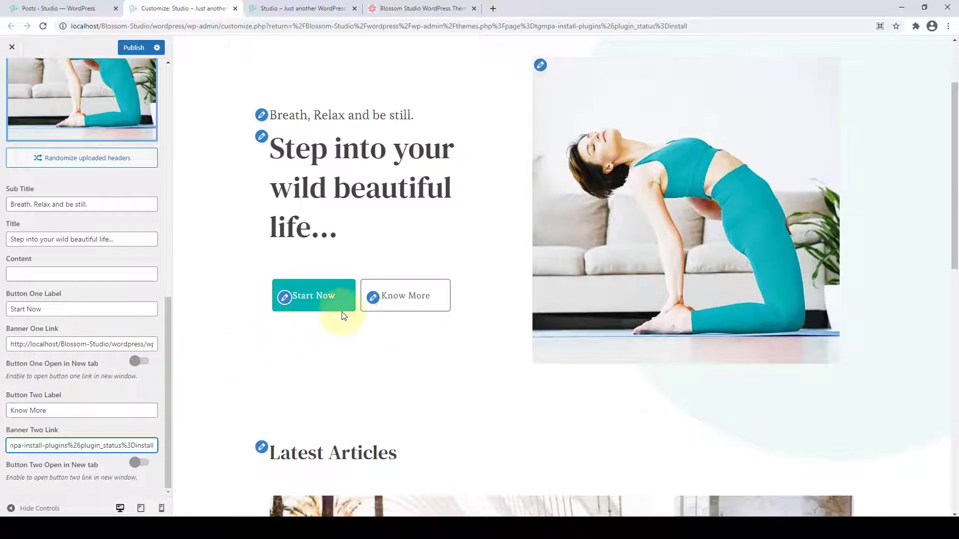
Enable opening in a new tab for both banner buttons and return to the start of the Banner Section settings.
click(139, 361)
click(141, 463)
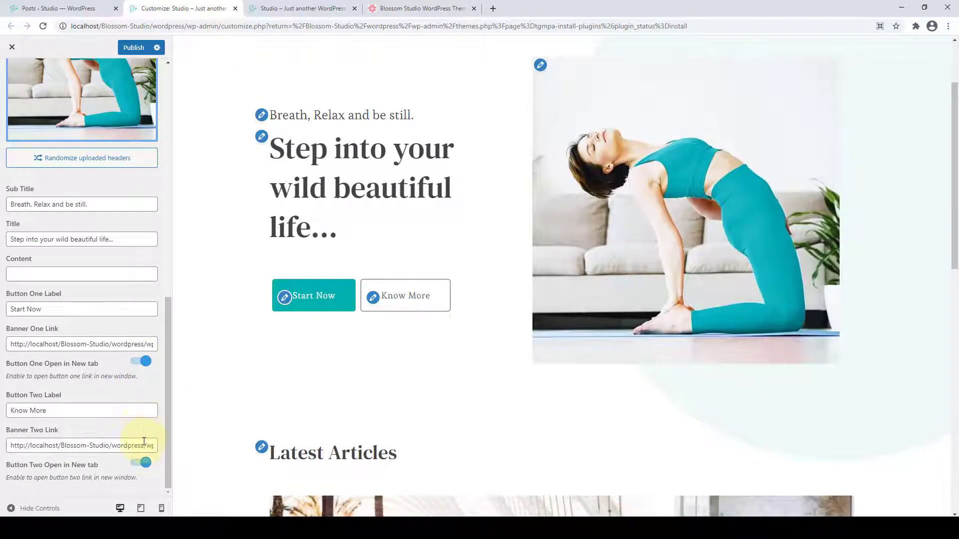
scroll(144, 441, up, 10)
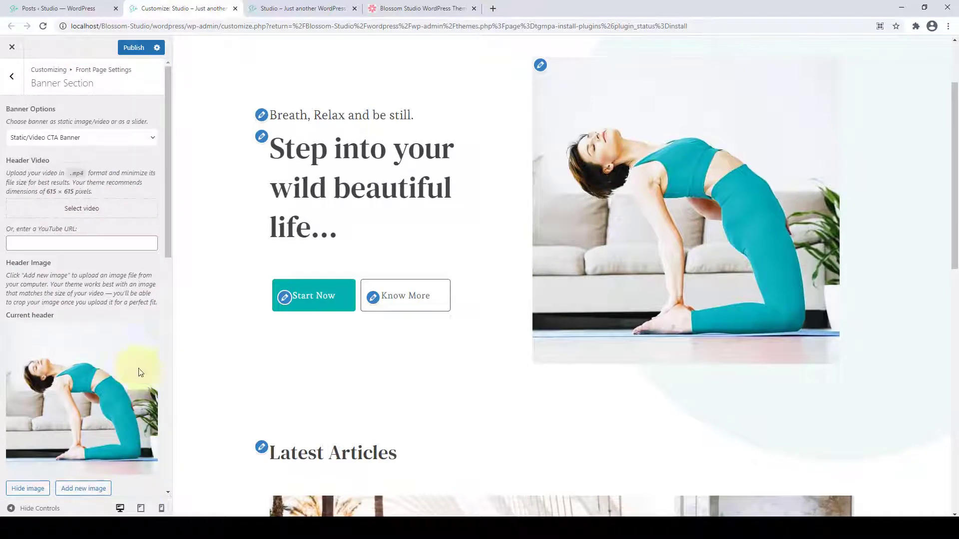
Look through the Banner Section settings, from the banner options and header image down to the title and button fields.
scroll(132, 430, down, 10)
scroll(134, 465, up, 8)
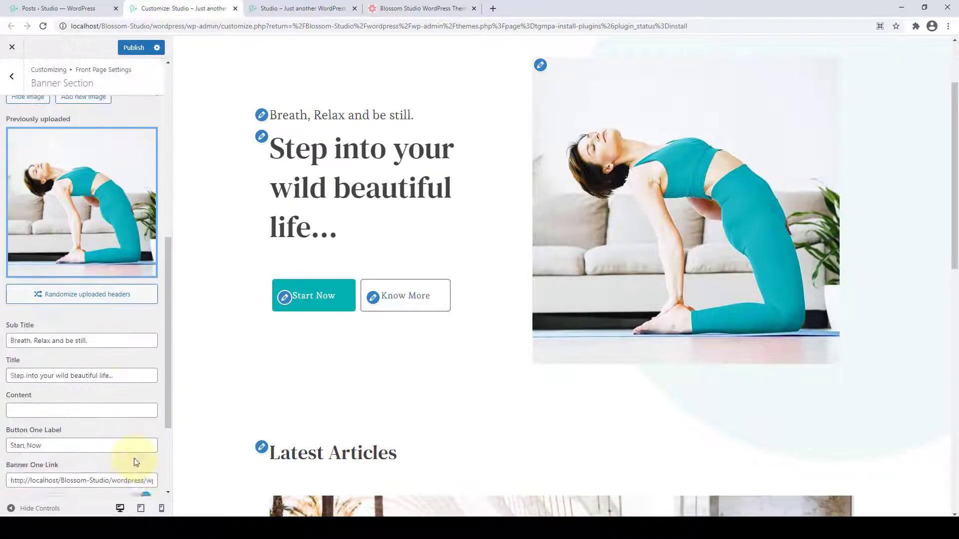
scroll(135, 449, up, 5)
scroll(101, 459, down, 8)
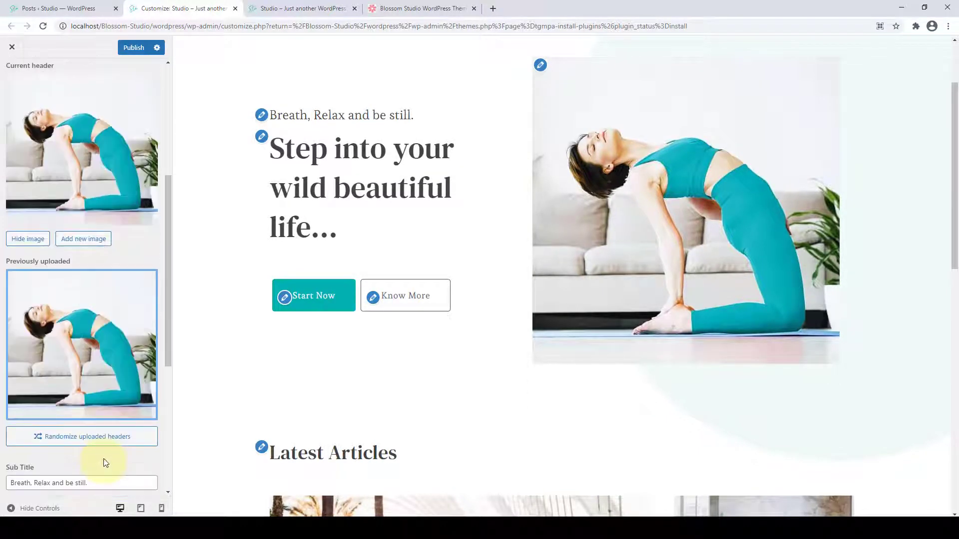
scroll(104, 439, up, 4)
scroll(117, 389, up, 5)
scroll(151, 429, down, 12)
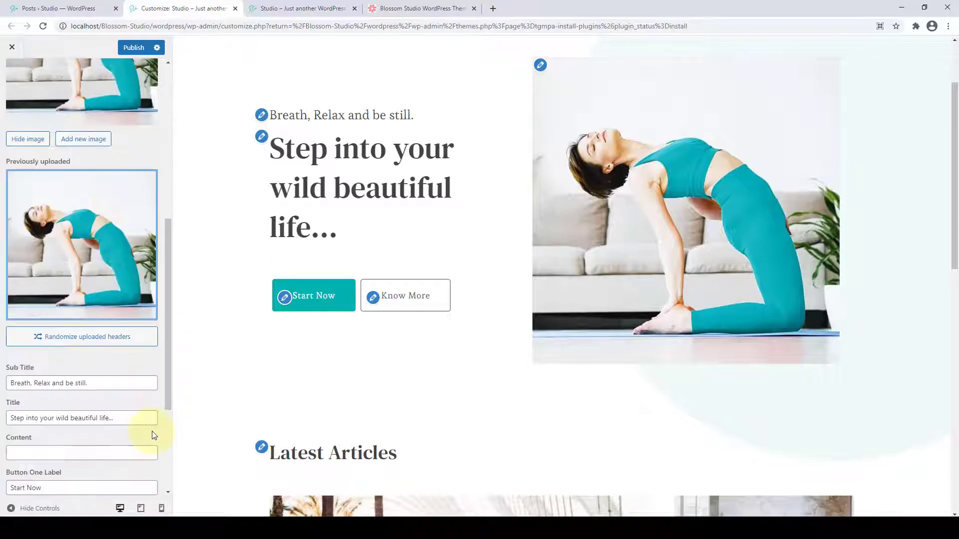
scroll(153, 441, up, 12)
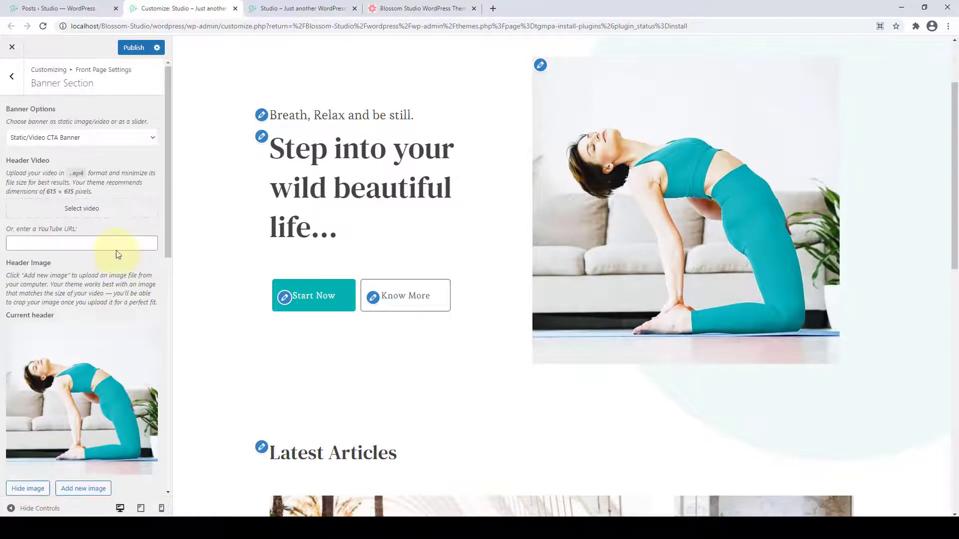
Switch the banner option to Banner as Slider and keep Latest Posts as the slider content style.
click(153, 136)
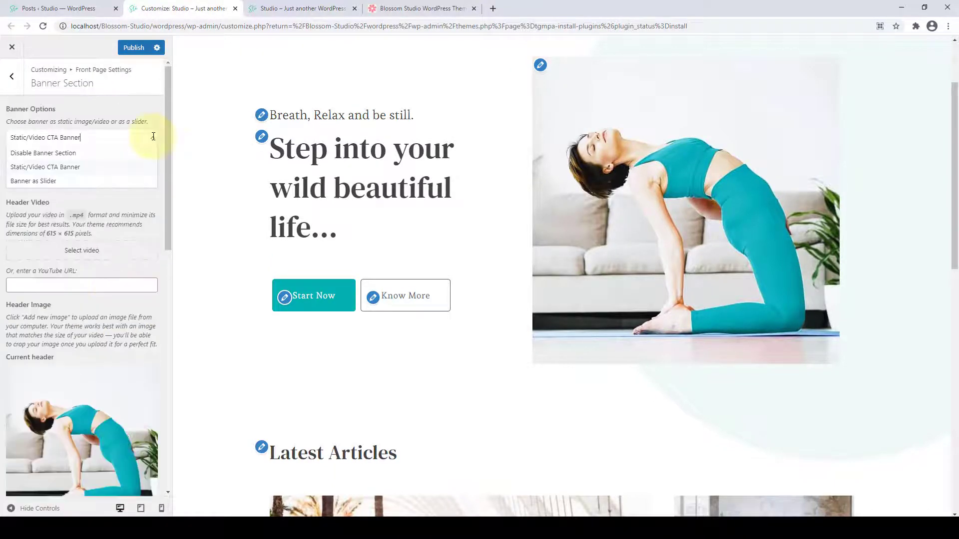
click(63, 181)
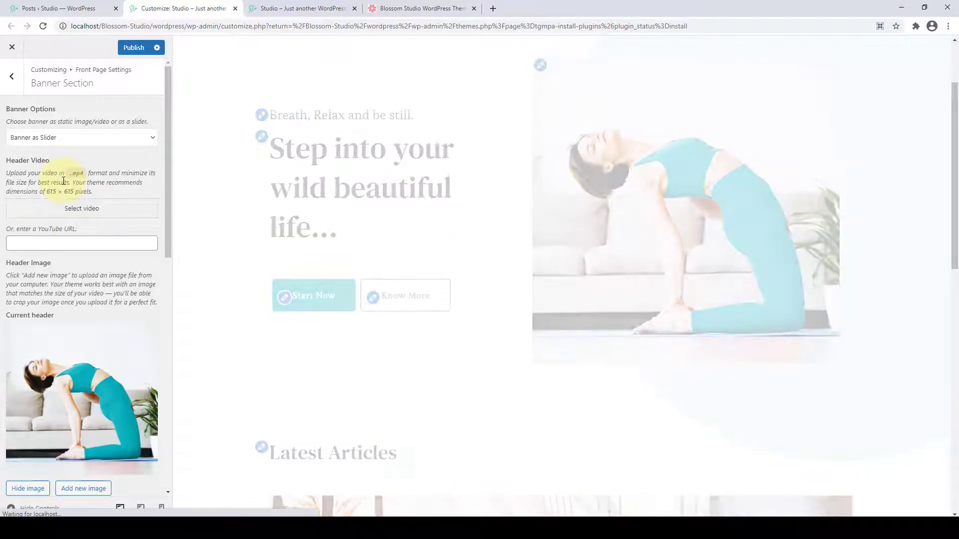
click(150, 178)
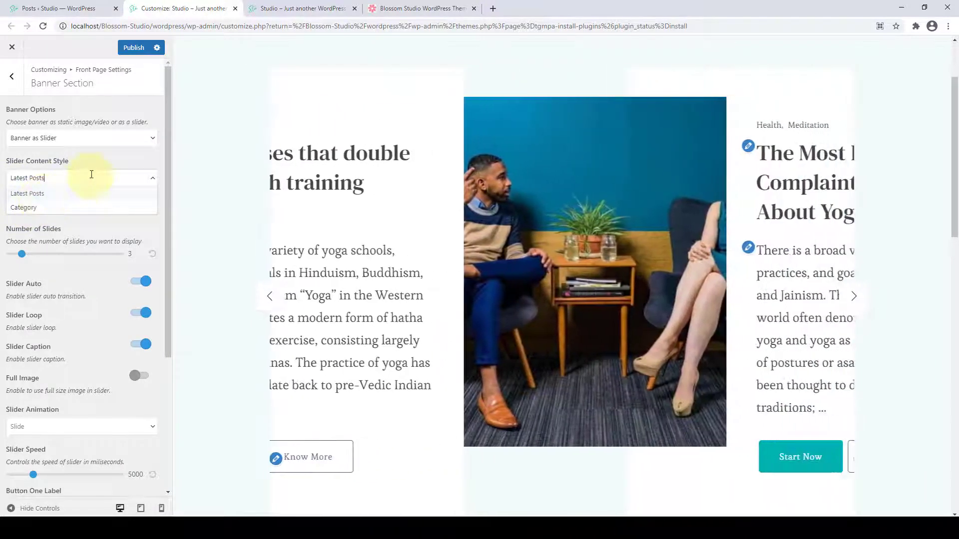
click(94, 160)
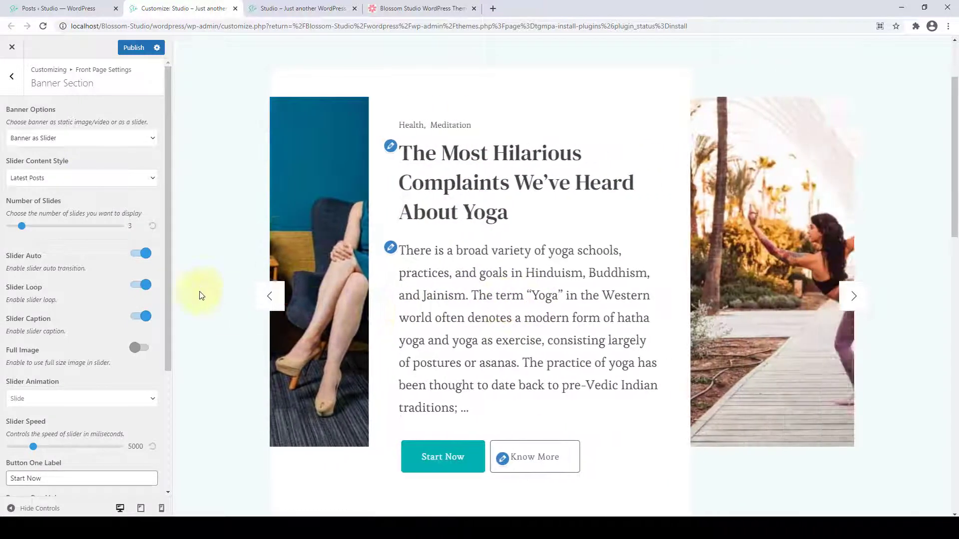
Set the number of slides to 6 and check the available slider content styles, keeping Latest Posts.
drag(21, 226, 47, 226)
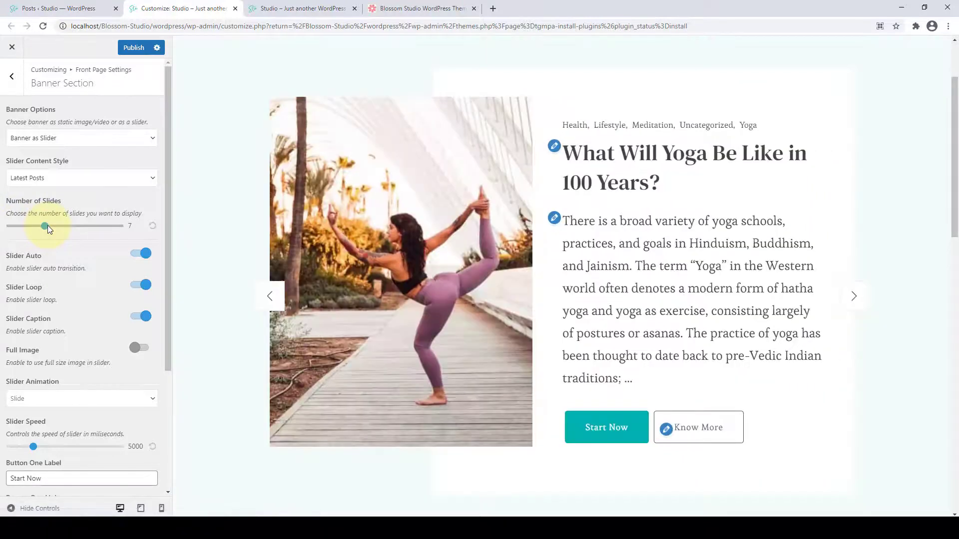
drag(47, 226, 58, 227)
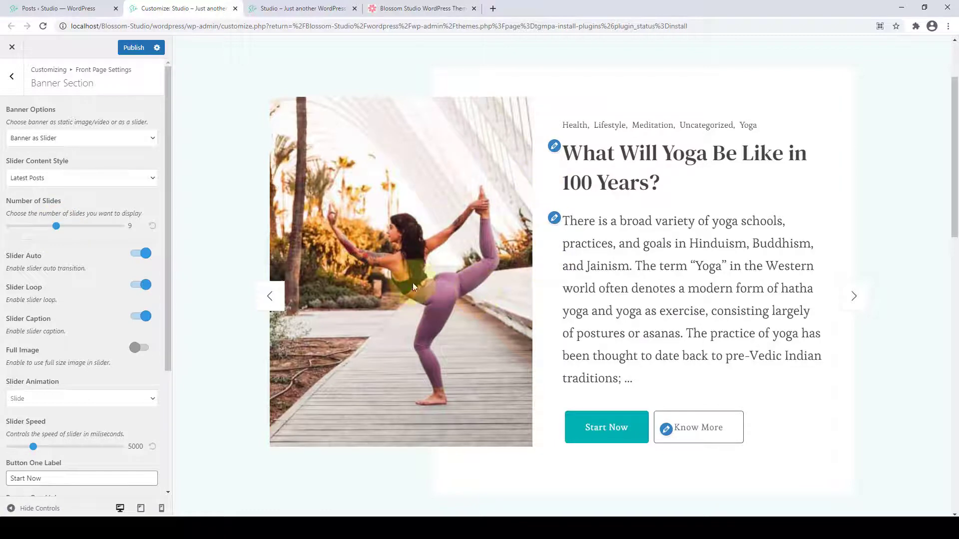
click(54, 233)
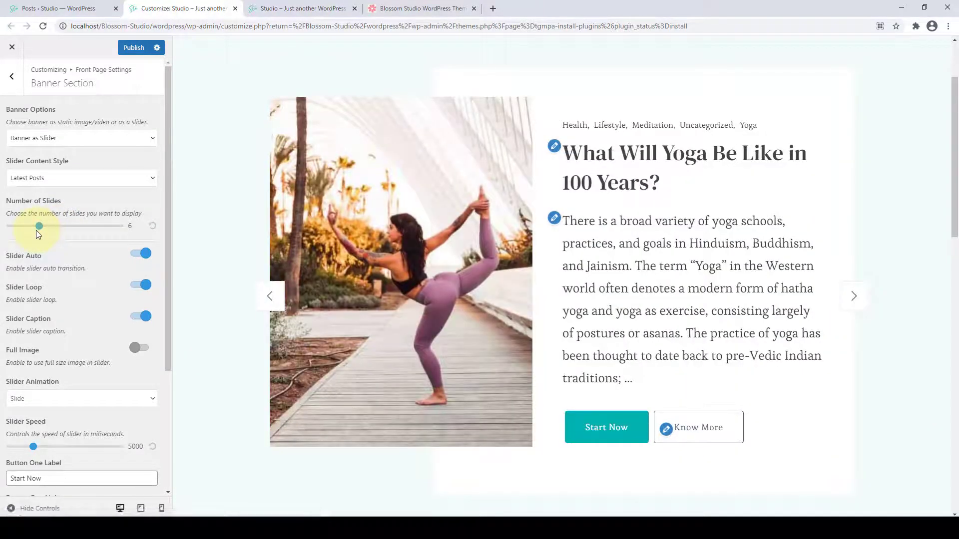
click(144, 178)
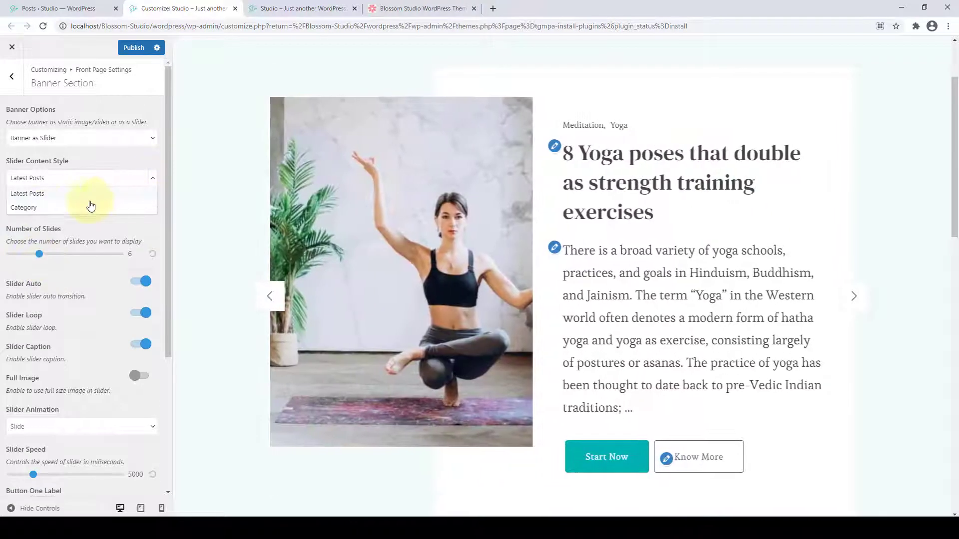
click(46, 209)
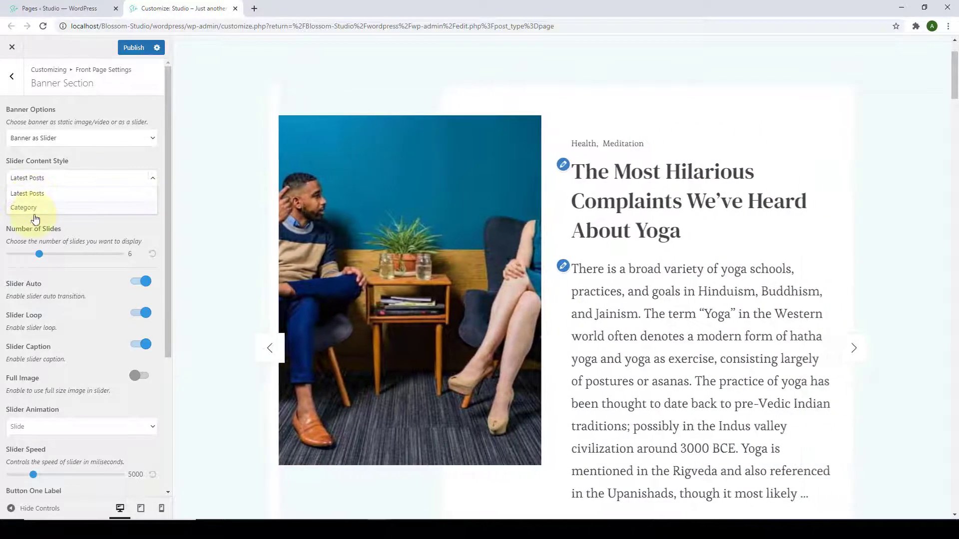
click(154, 183)
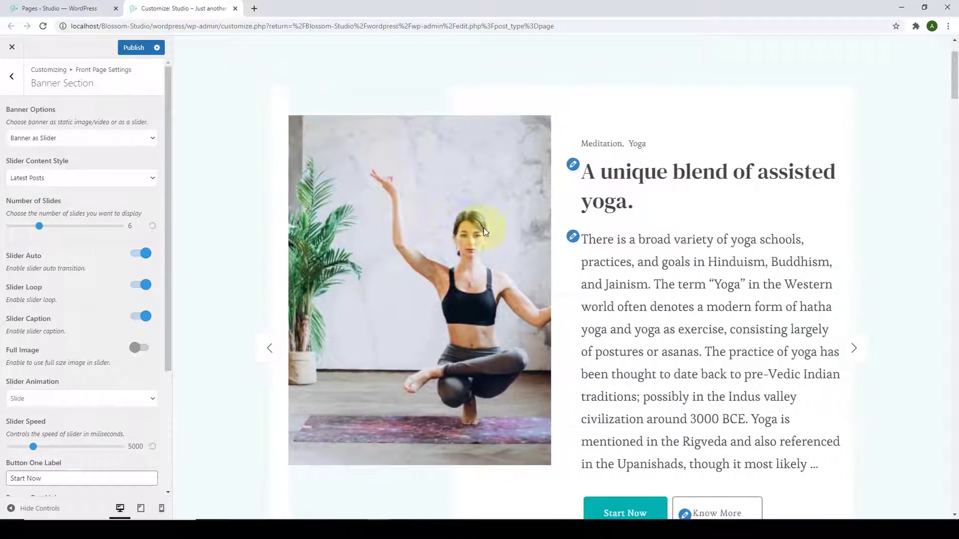
Enable the Full Image option for the slider and check the available slider animations, keeping Slide.
scroll(72, 253, down, 1)
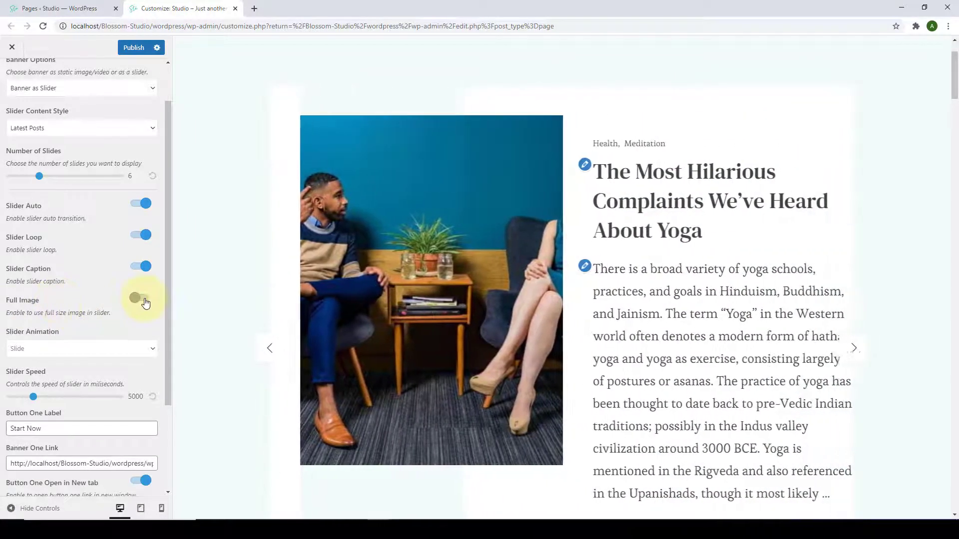
click(144, 298)
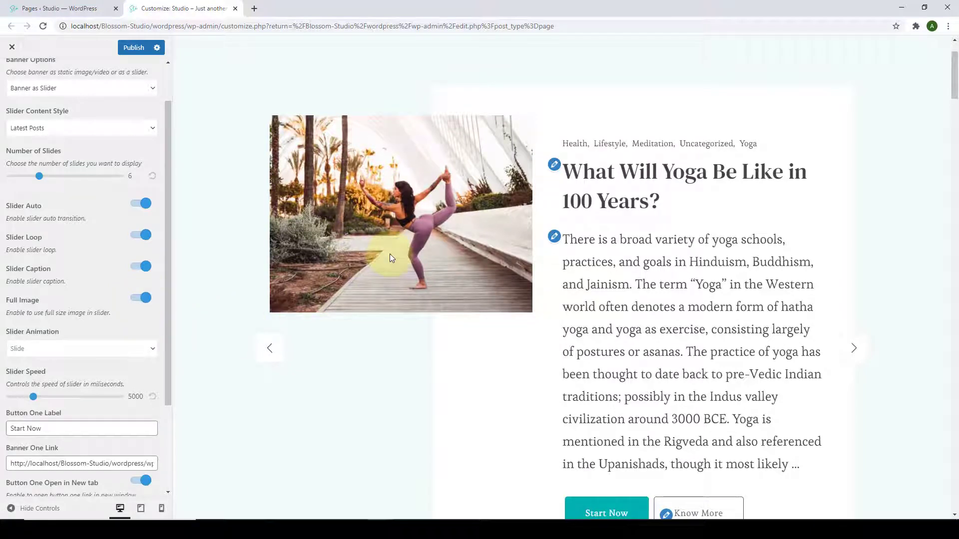
scroll(30, 312, down, 1)
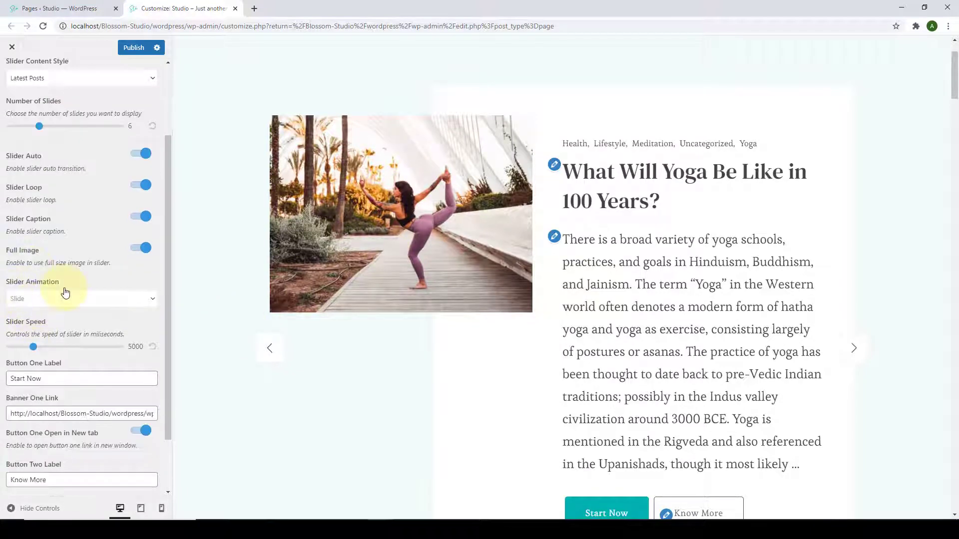
click(118, 299)
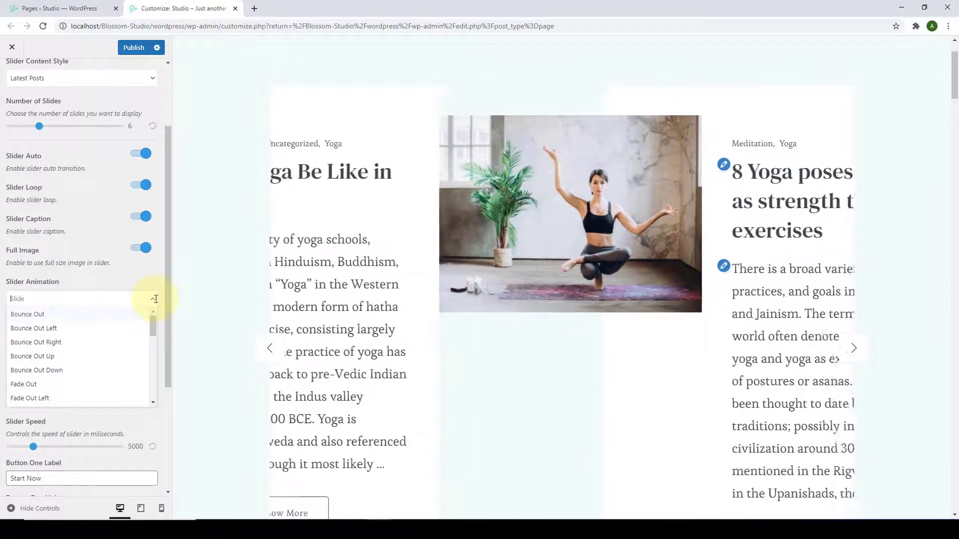
mouse_move(153, 324)
mouse_down()
mouse_move(150, 385)
mouse_move(153, 318)
mouse_up()
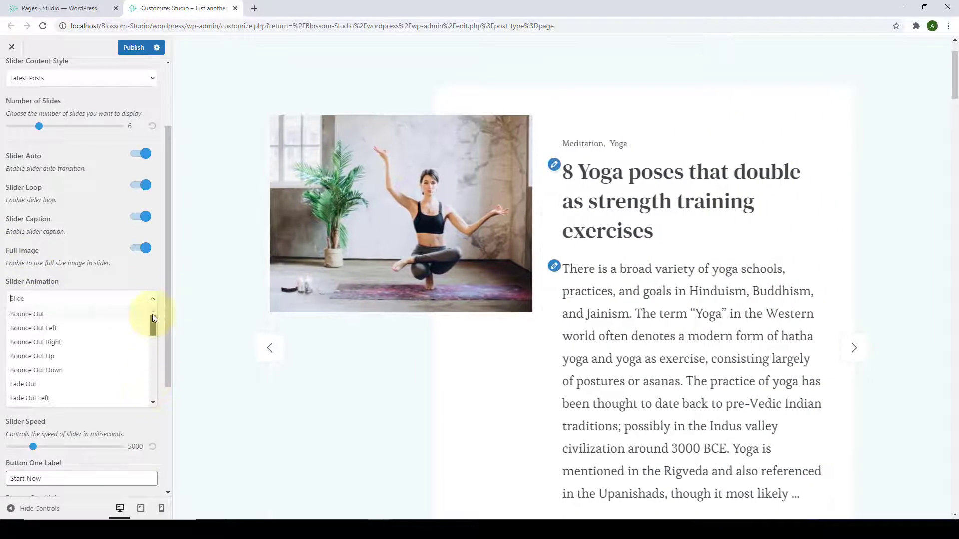
click(150, 299)
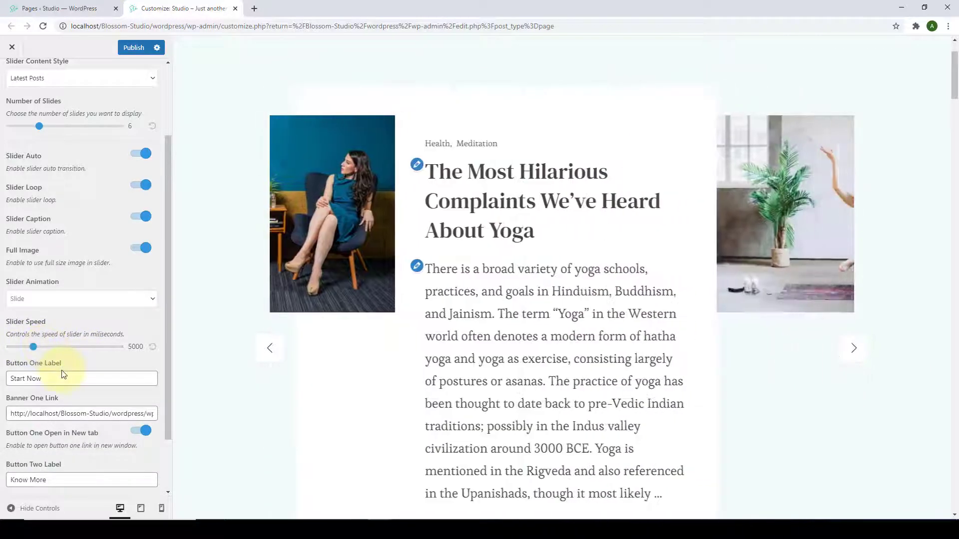
Review the remaining slider and button settings, set the banner option to Static/Video CTA Banner, and publish the changes.
scroll(63, 374, down, 2)
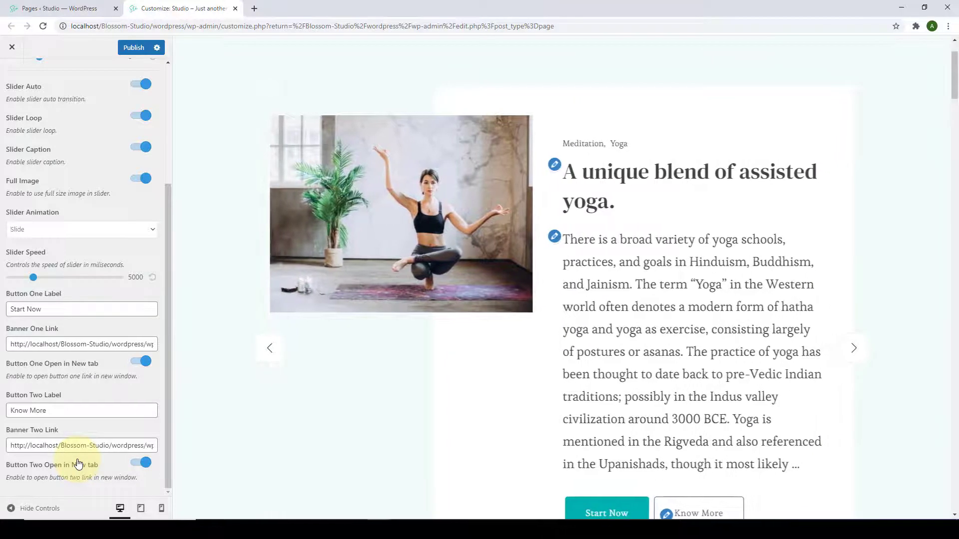
scroll(79, 463, up, 3)
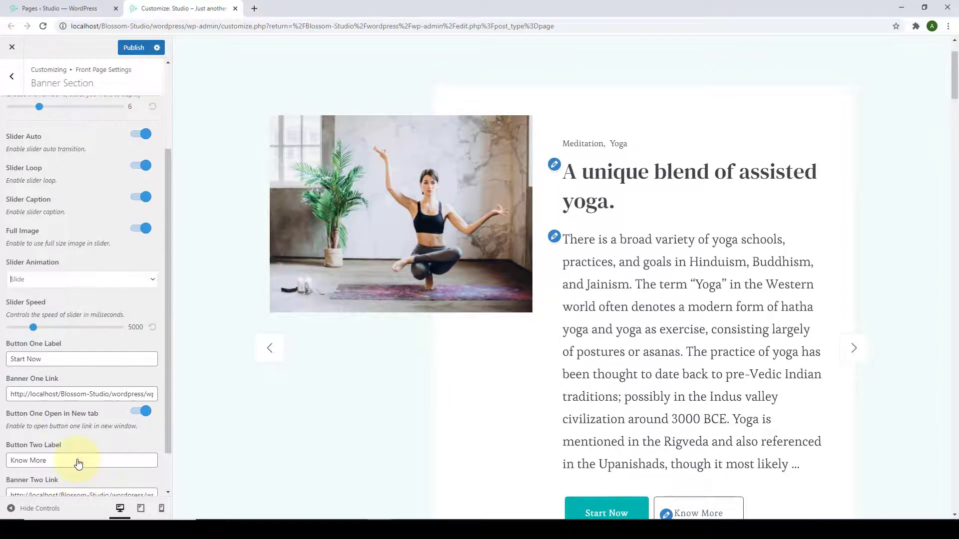
scroll(79, 457, up, 2)
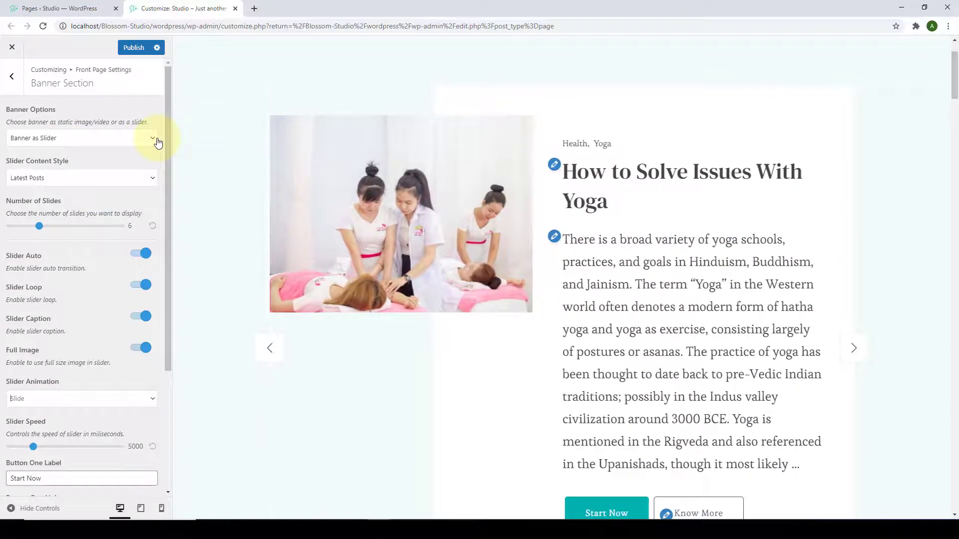
click(154, 141)
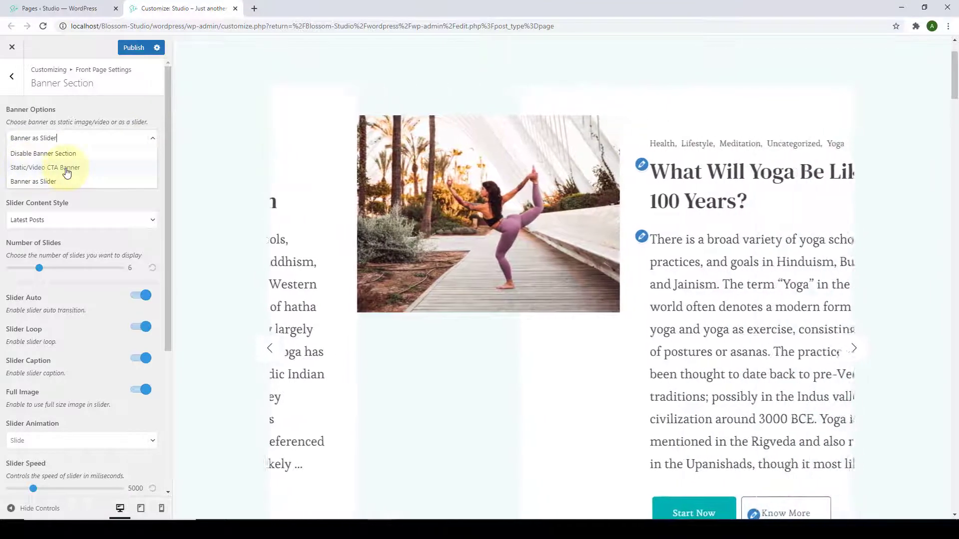
click(69, 168)
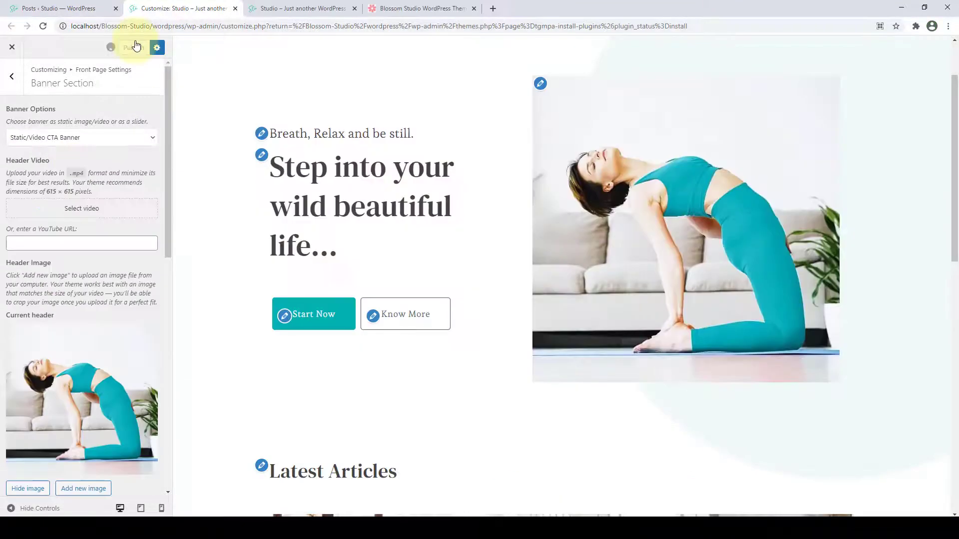
click(135, 47)
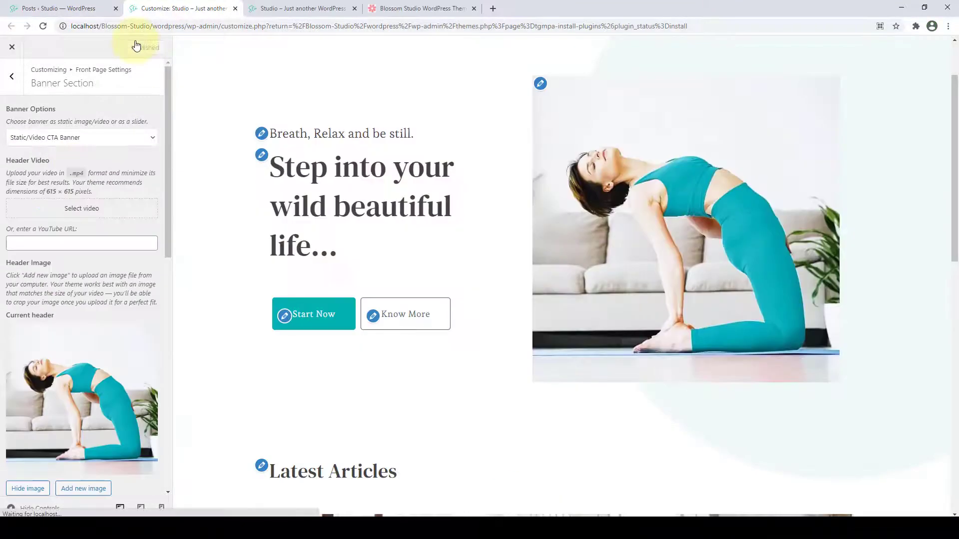
Add a Blossom: Icon Text widget to the Course Level Section of the Front Page Settings.
click(14, 89)
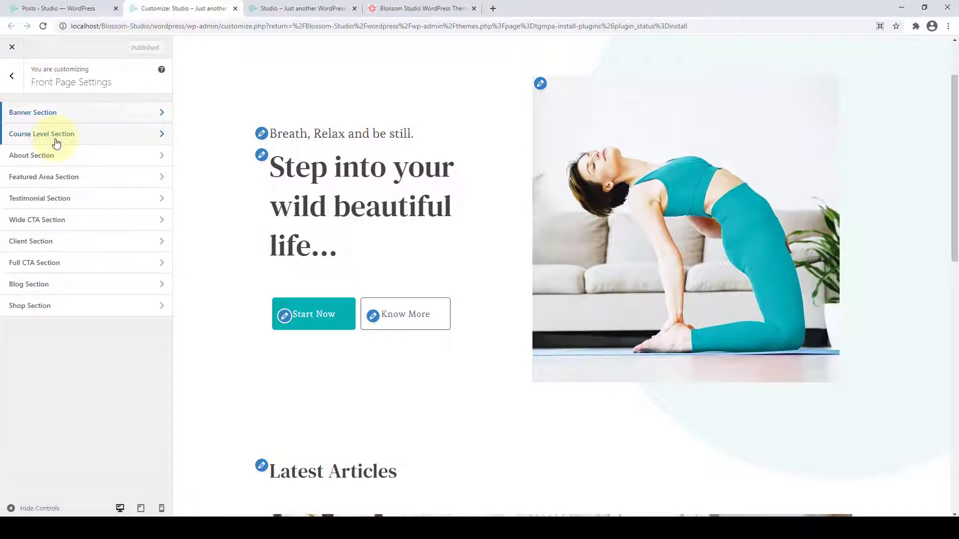
click(55, 142)
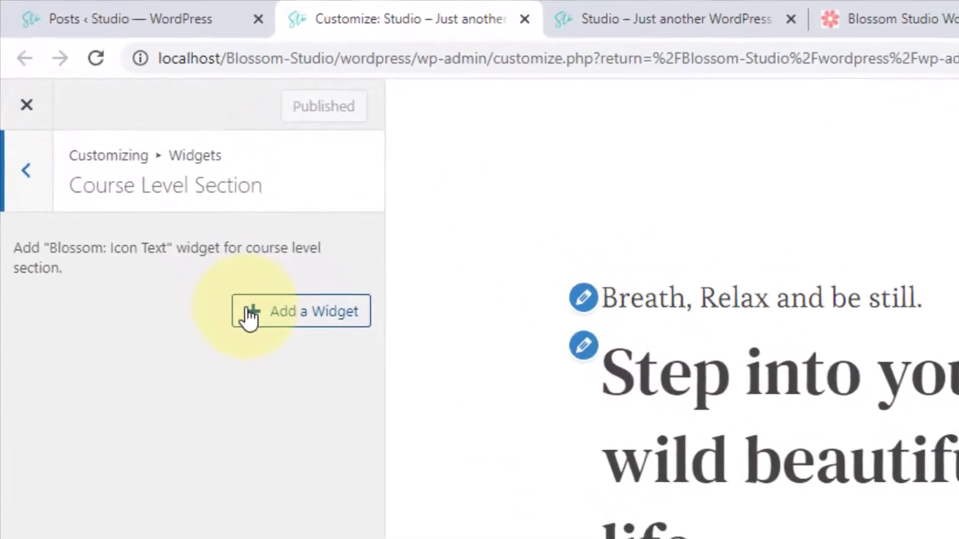
click(114, 141)
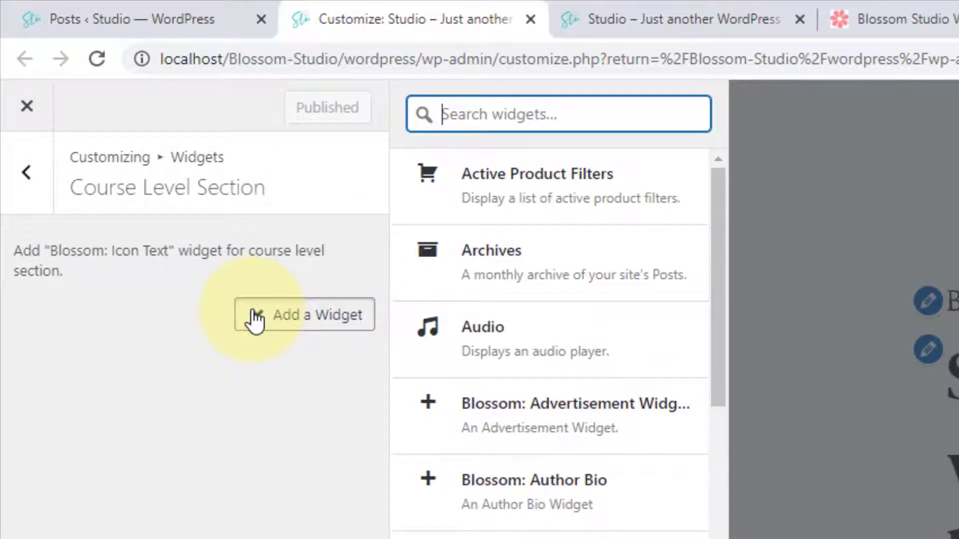
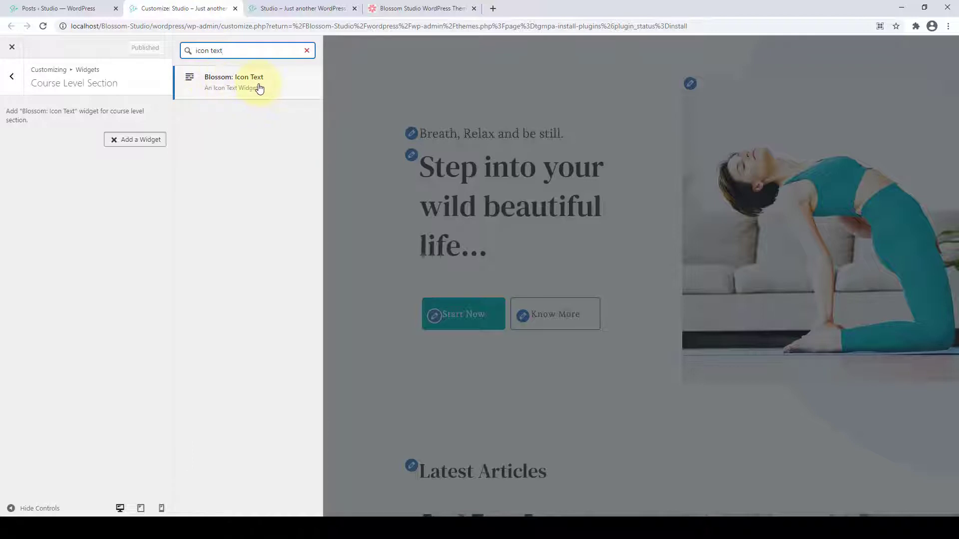
click(259, 87)
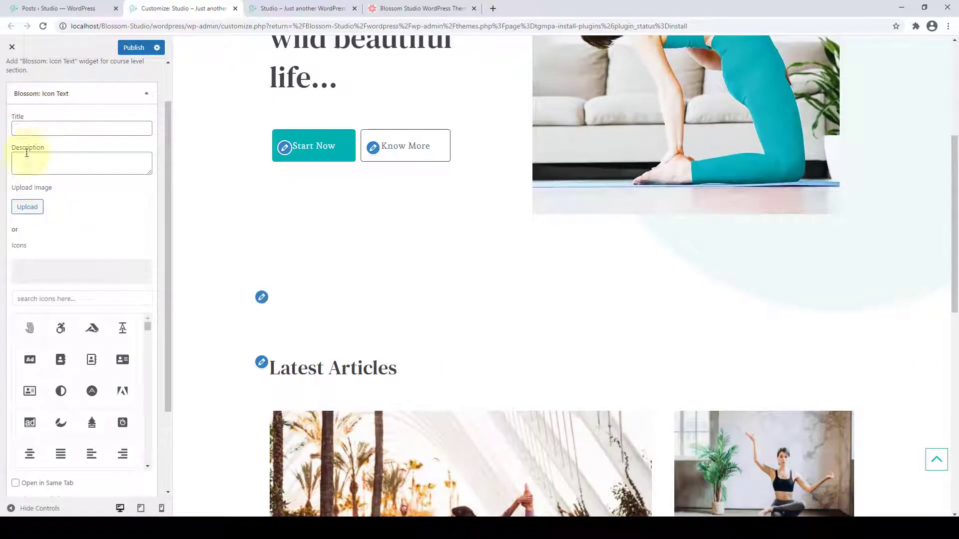
Examine the Icon Text widget's fields, from the title, description and image upload to the icons and Read More link.
scroll(46, 171, up, 1)
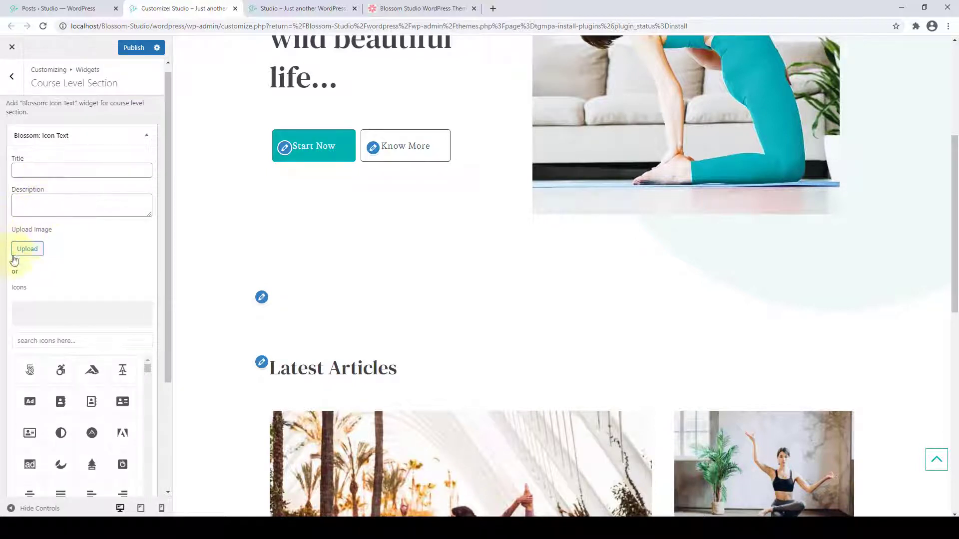
scroll(88, 283, down, 3)
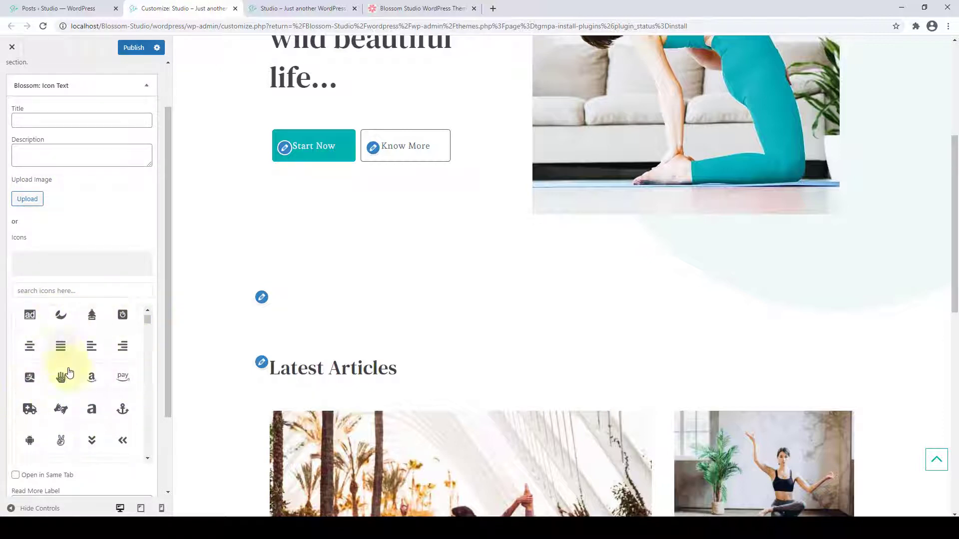
scroll(168, 361, down, 2)
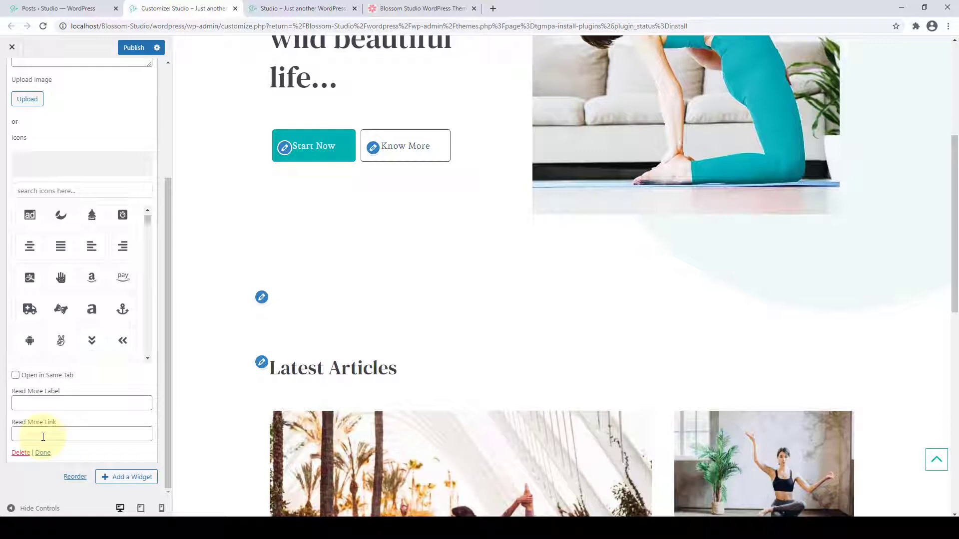
scroll(99, 379, up, 5)
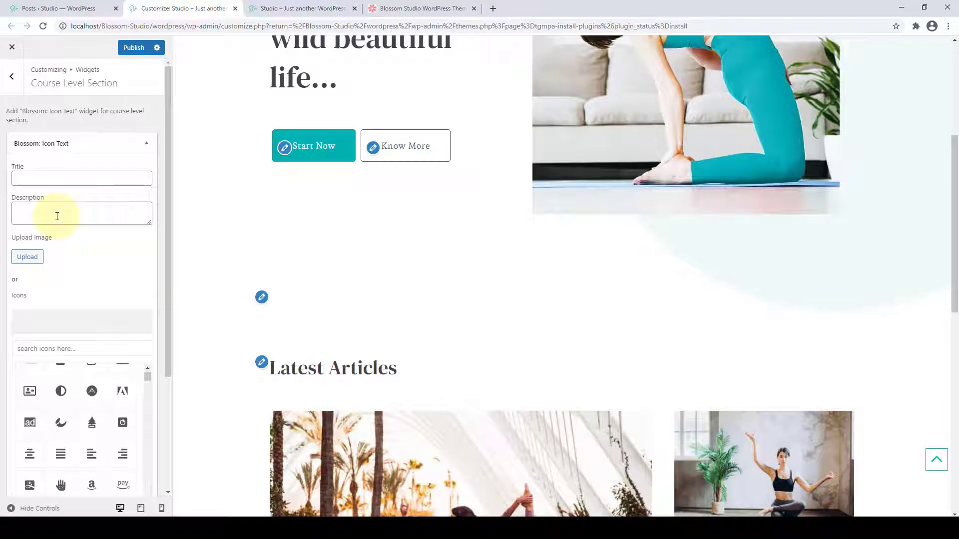
Set the widget's title to "Beginners" and its description to "New to yoga? These classes will help you grow your practice from the ground up.".
click(85, 177)
right_click(98, 179)
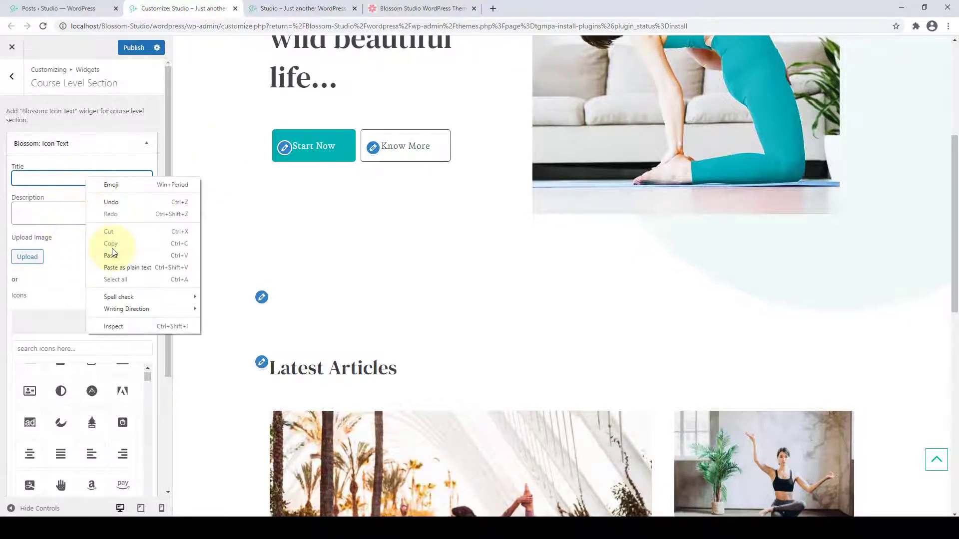
click(113, 257)
click(85, 210)
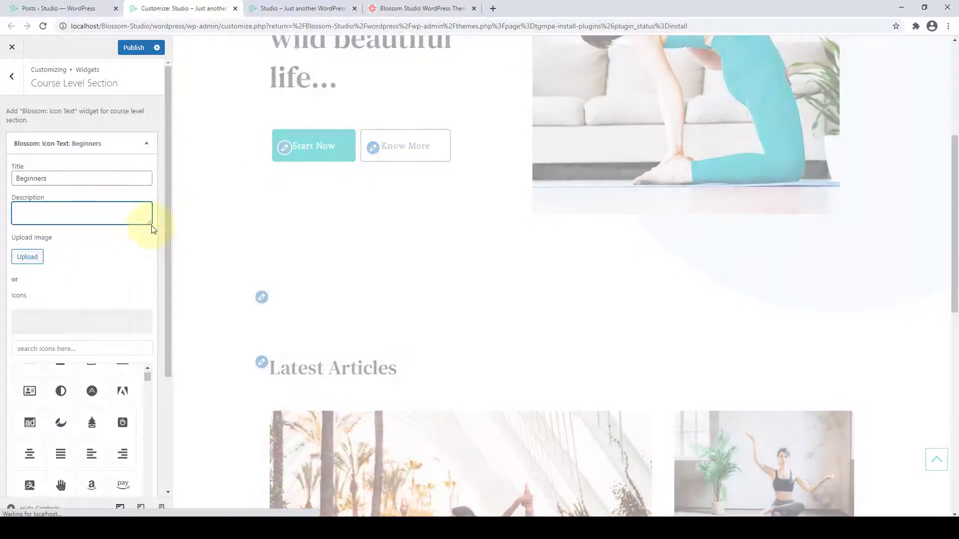
drag(149, 223, 150, 259)
right_click(109, 215)
click(142, 294)
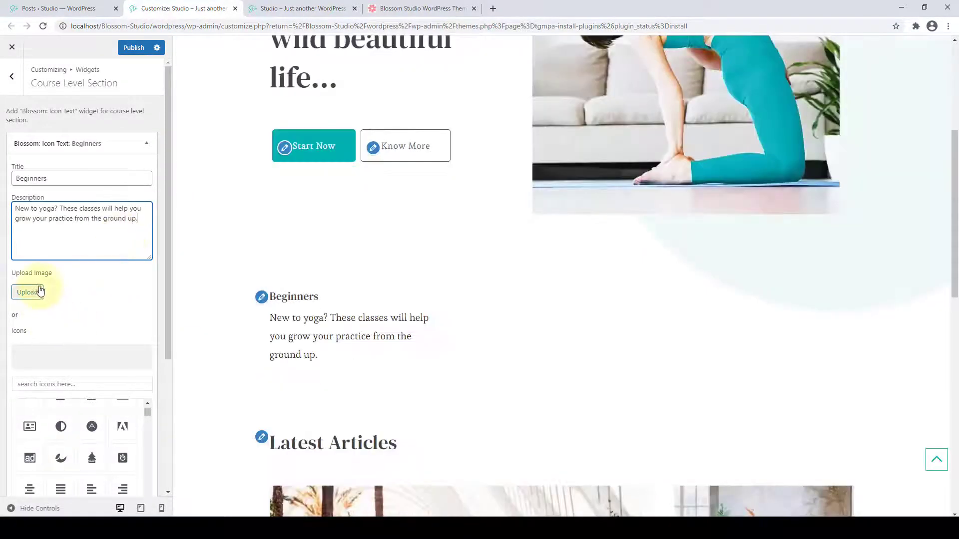
Set the Beginners widget's image to course-level-img3.png from the media library.
click(36, 292)
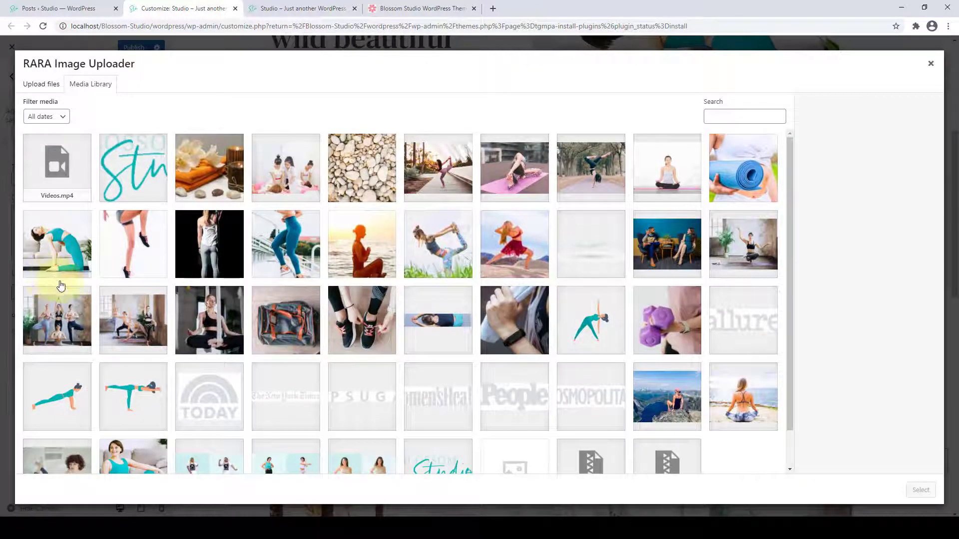
scroll(125, 324, down, 1)
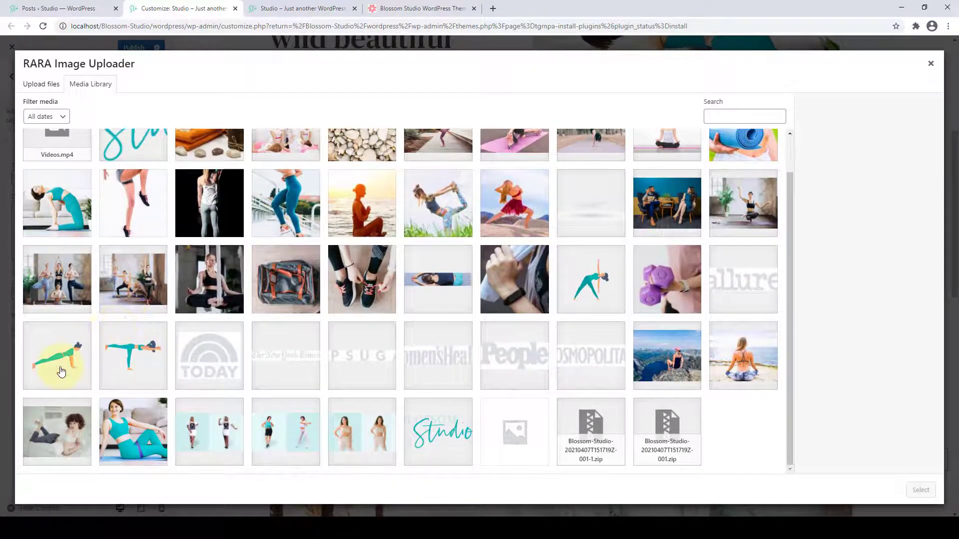
click(587, 286)
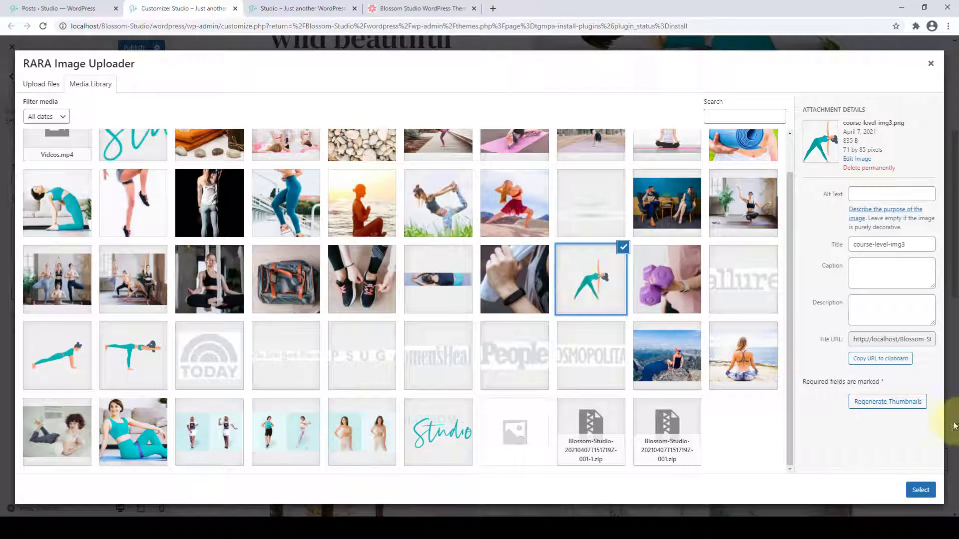
click(921, 490)
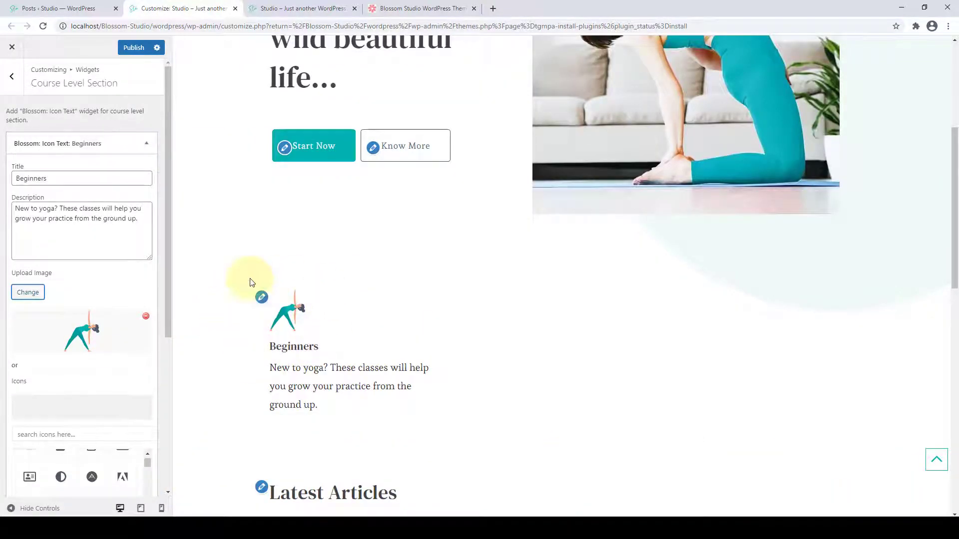
Set the Beginners widget's Read More label to "Read More" and paste the Customizer page's URL as its Read More link.
drag(167, 312, 169, 472)
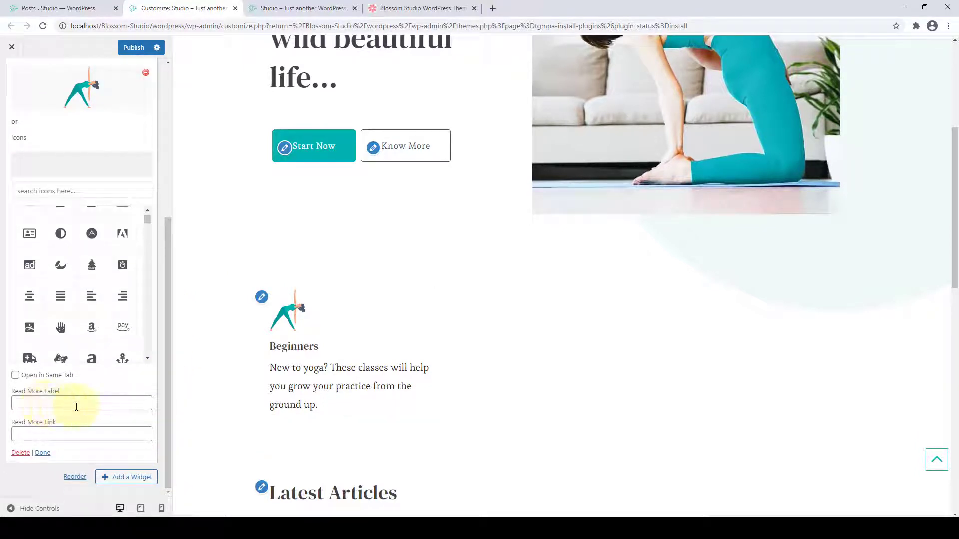
click(48, 405)
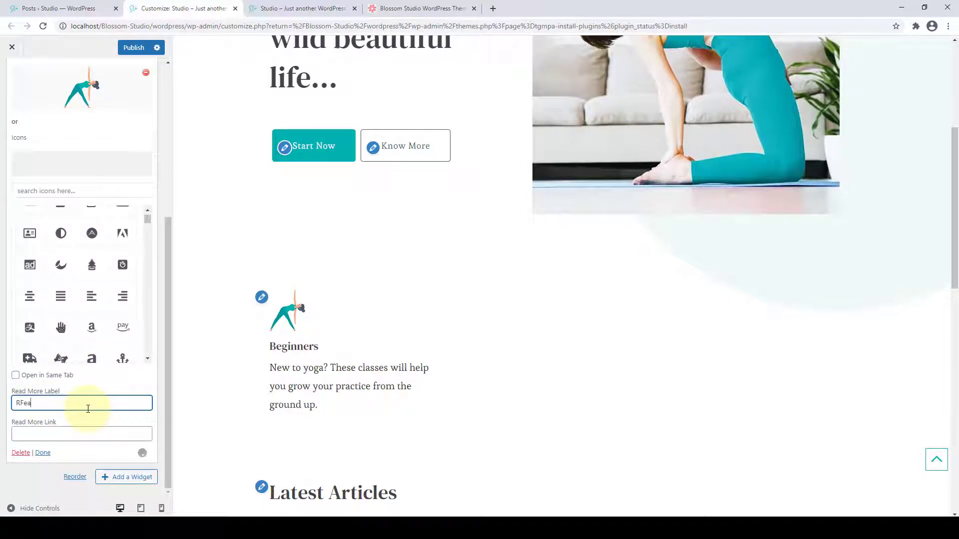
text(Read More)
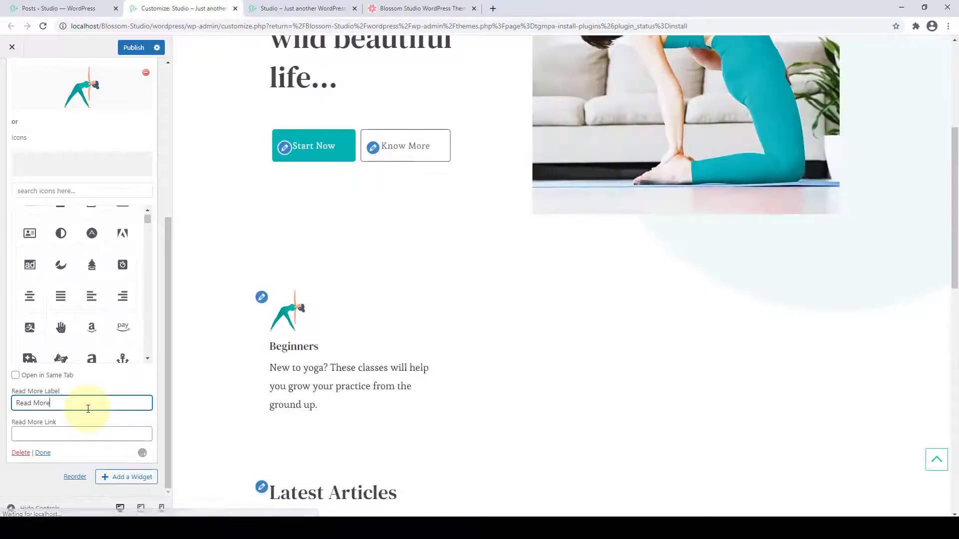
click(51, 433)
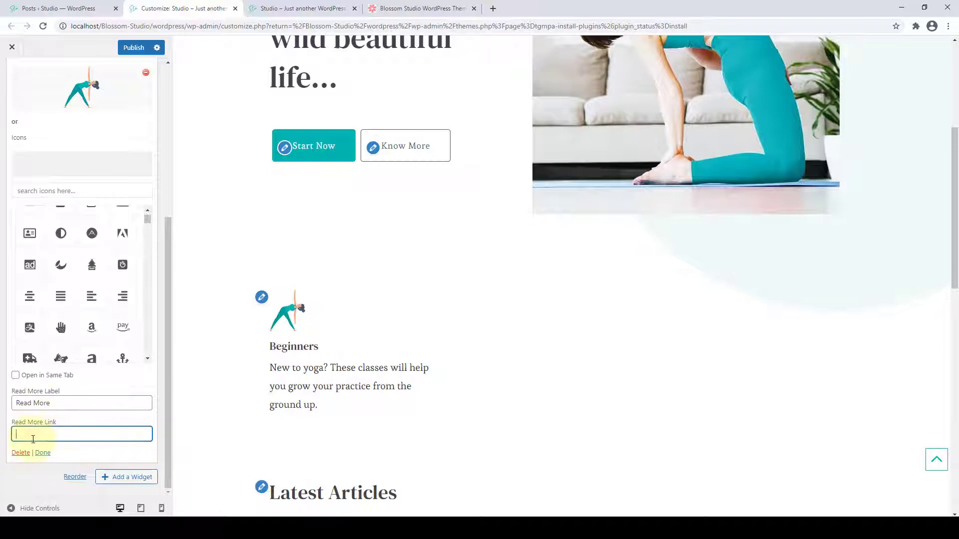
right_click(93, 434)
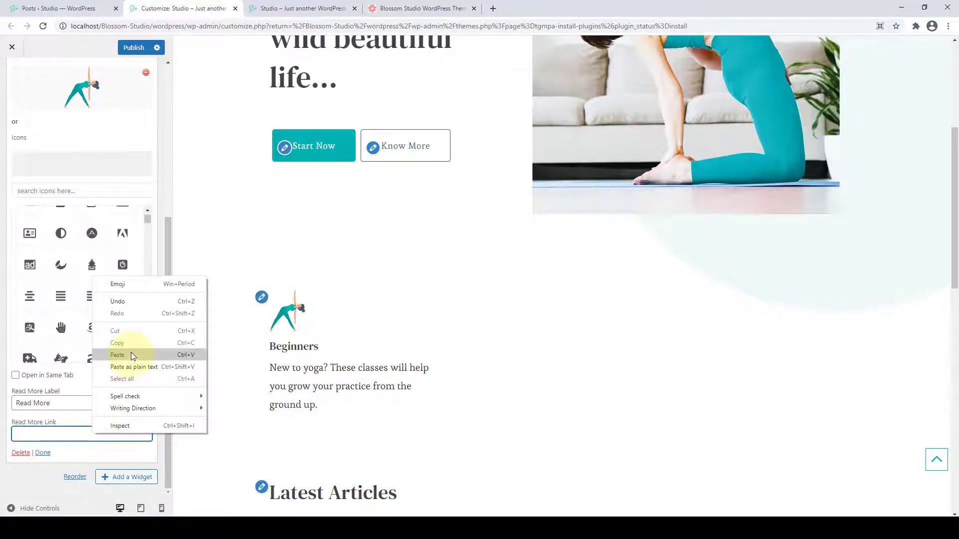
click(117, 355)
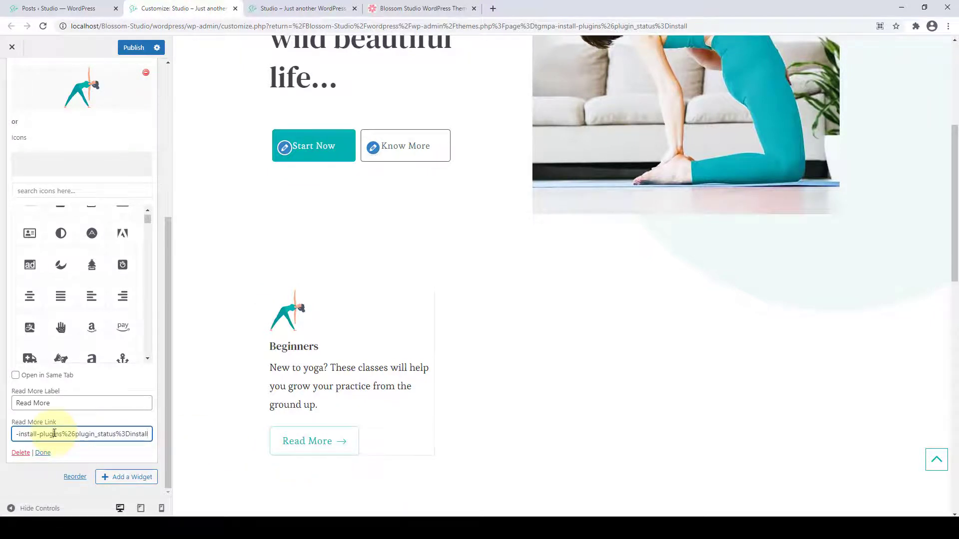
Clear the Read More link and finish editing the Beginners widget.
triple_click(55, 433)
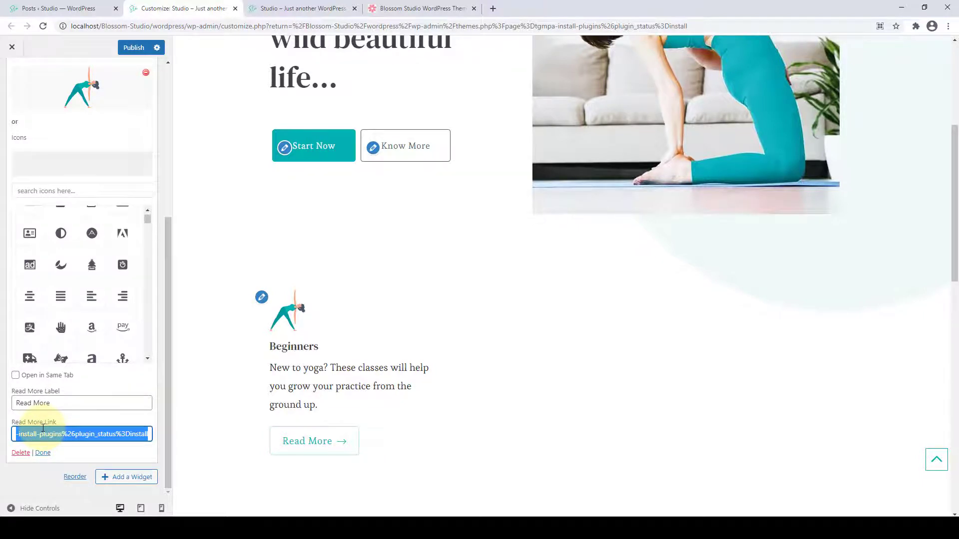
key(BackSpace)
click(42, 453)
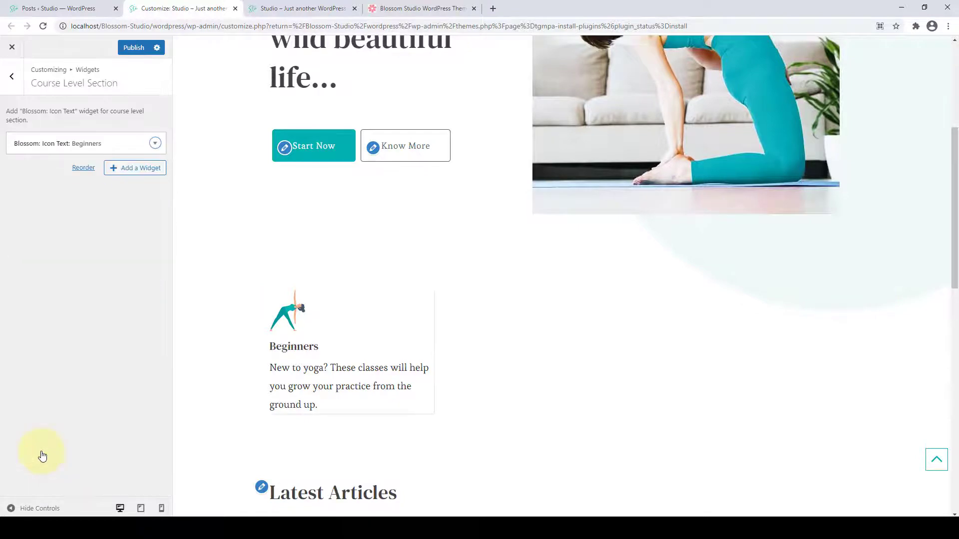
Add an Icon Text widget titled "Advanced" with the description "These classes and programs are suitable for most level practitioners who beyond basic level.".
click(135, 168)
click(233, 470)
click(82, 208)
text(Advanced)
click(81, 241)
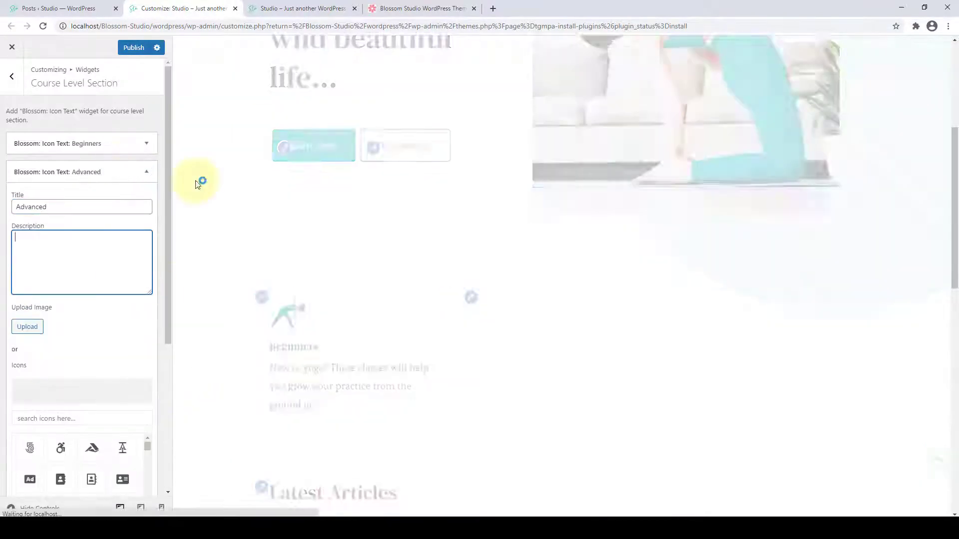
right_click(102, 246)
click(125, 327)
Set the Advanced widget's image to the plank pose illustration from the media library and finish editing the widget.
click(30, 327)
click(65, 403)
click(921, 489)
scroll(120, 375, down, 5)
click(42, 456)
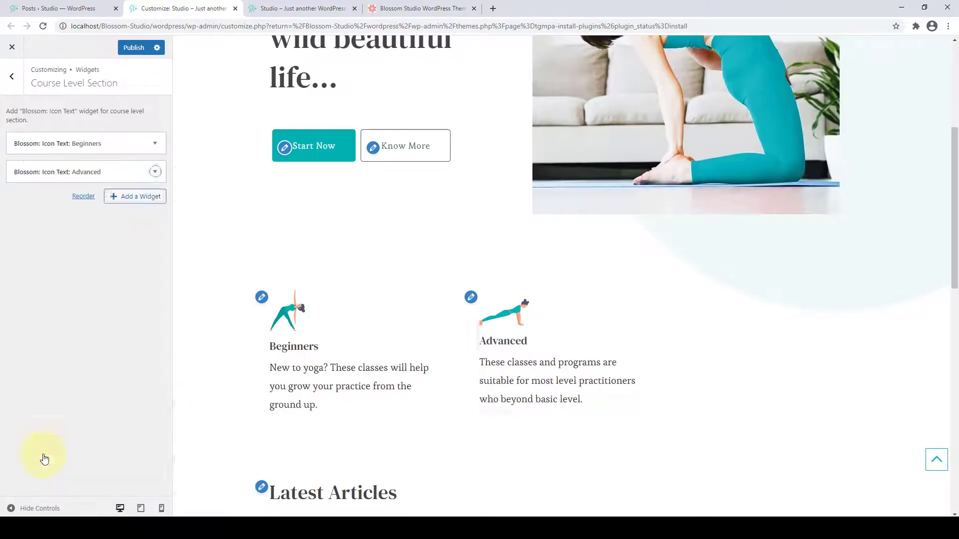
Add an Icon Text widget titled "Everyone" with the description "Ready for the challenge? Explore all intermediate to advanced level classes.".
click(134, 197)
click(234, 470)
click(82, 235)
text(Everyone)
click(88, 270)
right_click(67, 277)
click(89, 355)
Set the Everyone widget's image to the one-legged balance pose illustration, finish editing the widget, and publish the changes.
click(31, 347)
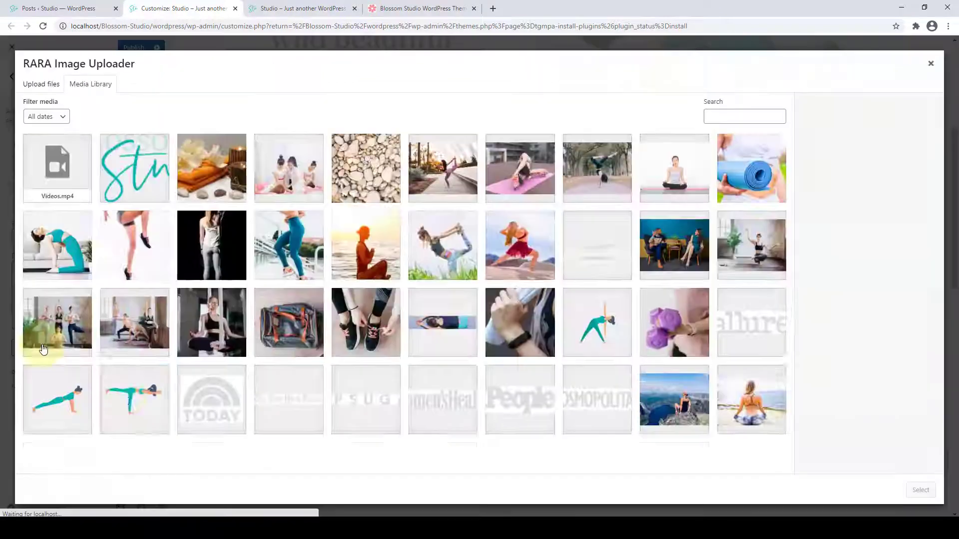
click(134, 397)
click(919, 490)
scroll(80, 399, down, 5)
click(43, 453)
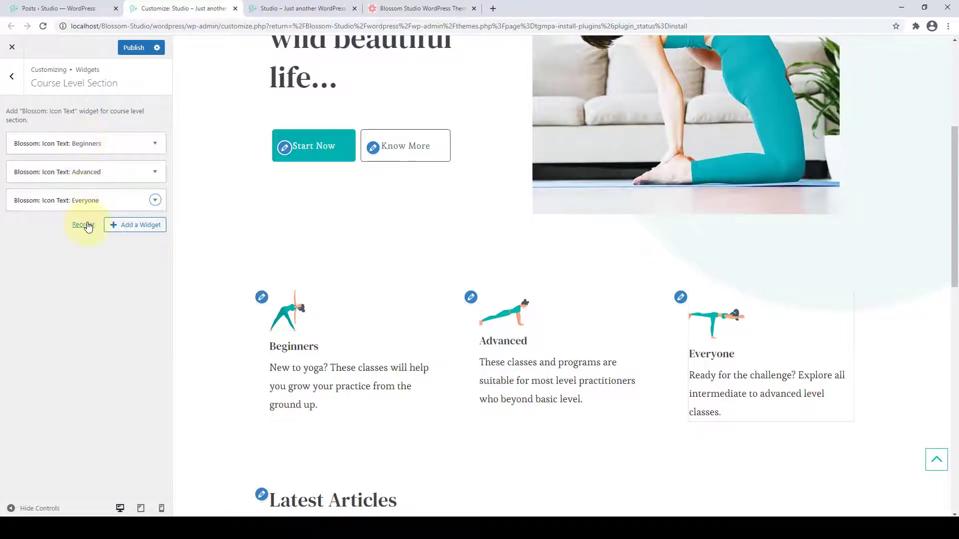
click(131, 48)
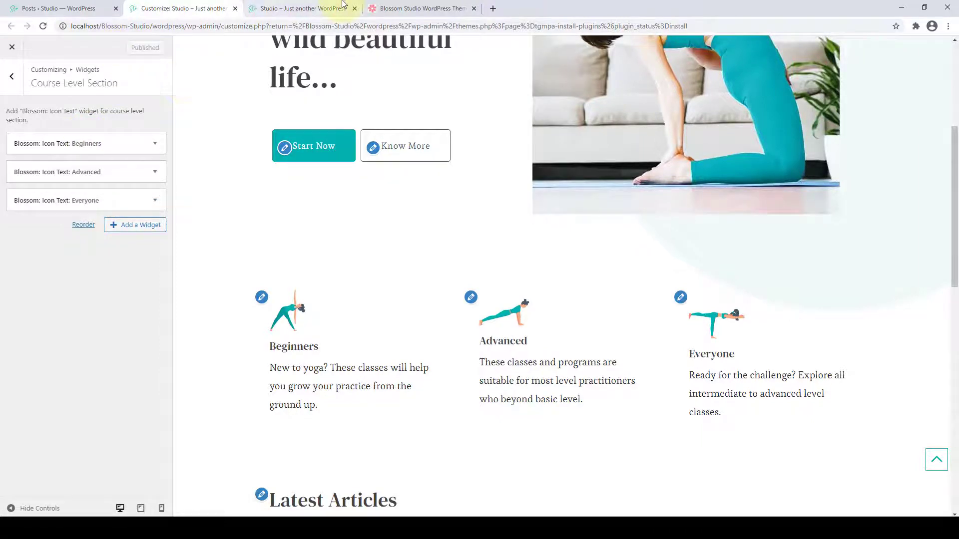
Reload the live site and review the home page from the banner to the three course level items.
click(343, 6)
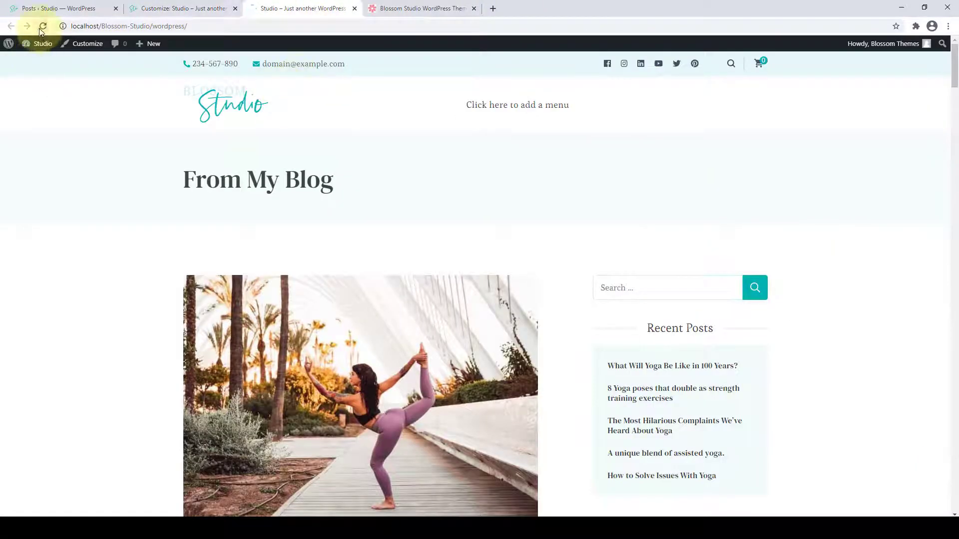
click(42, 27)
scroll(523, 157, down, 2)
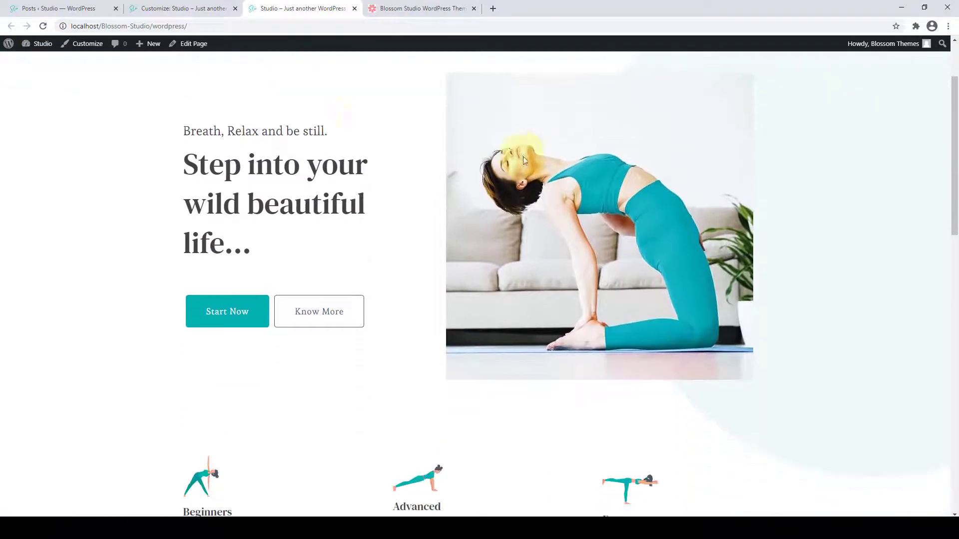
scroll(355, 182, down, 5)
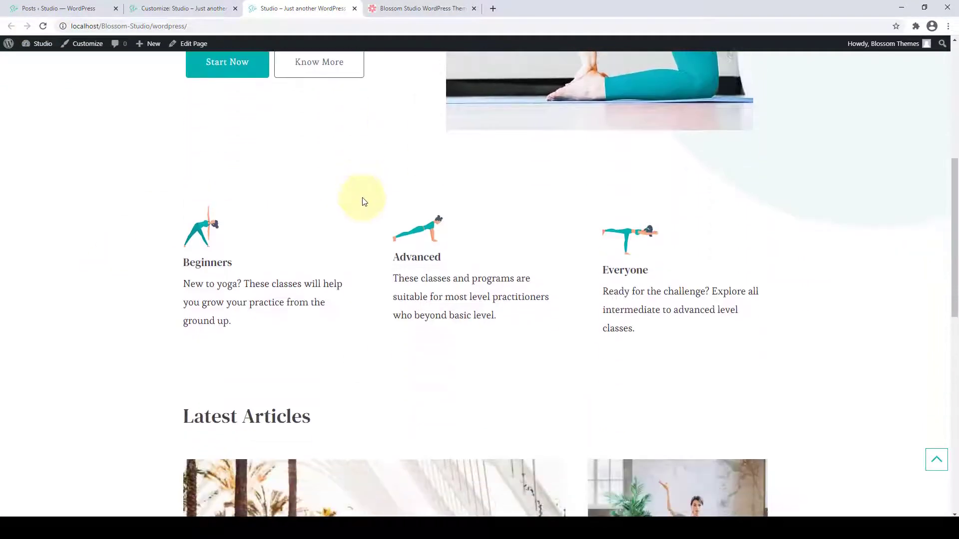
scroll(360, 200, down, 2)
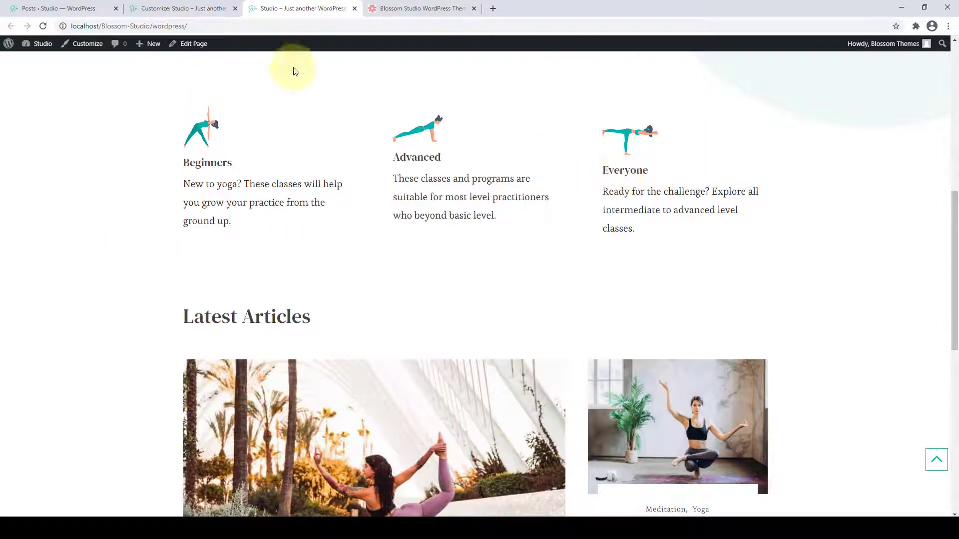
Return to the Customizer's Front Page Settings and open the About Section to check which widget it requires.
click(167, 8)
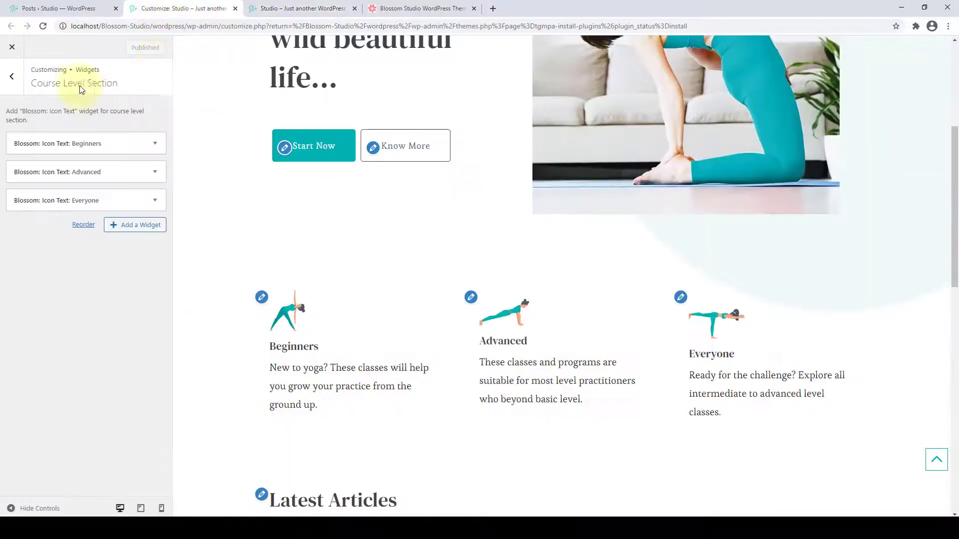
click(11, 76)
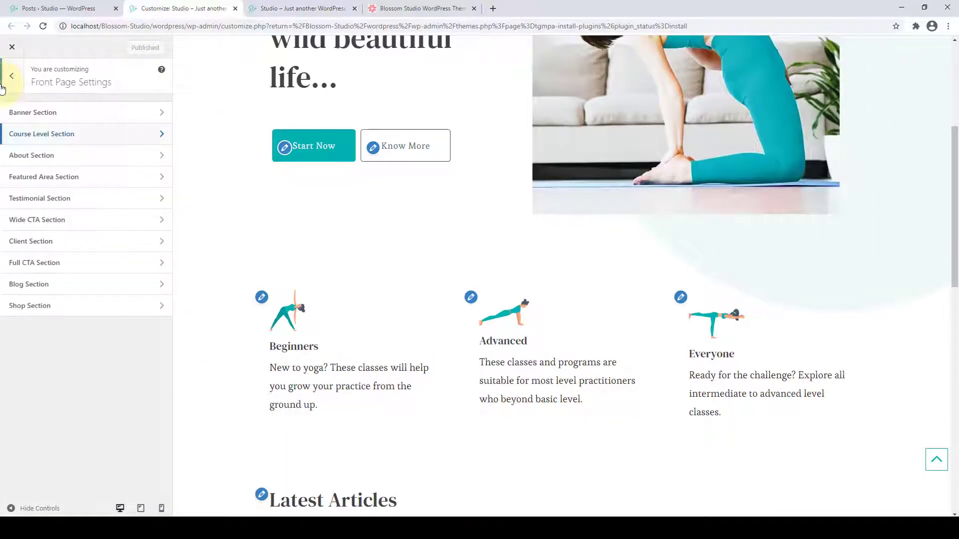
click(48, 157)
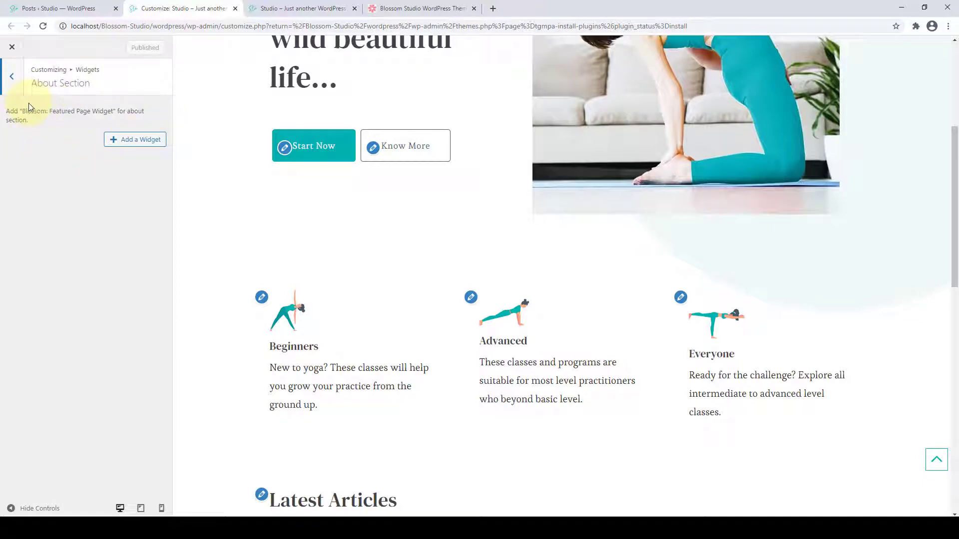
Start a new page in the WordPress admin and check its content, featured image and excerpt fields.
click(59, 9)
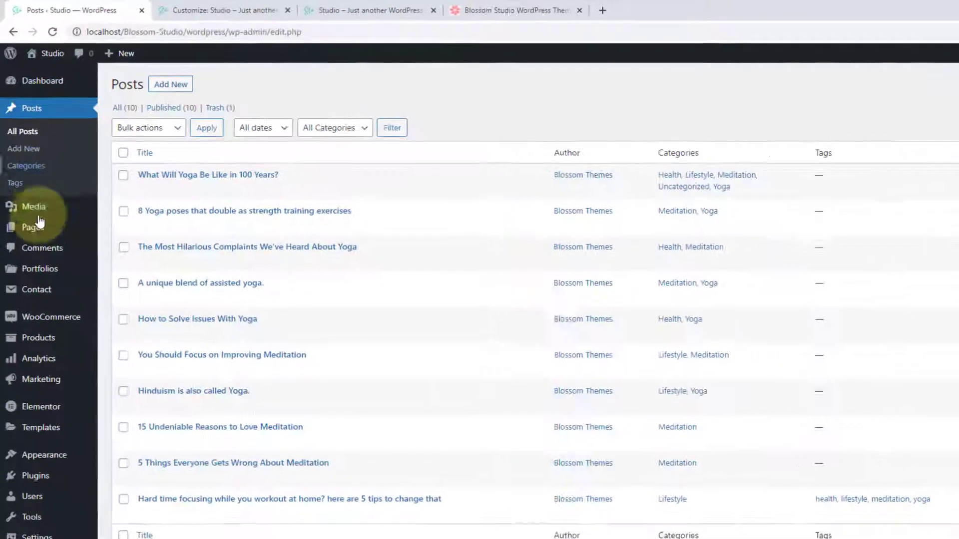
mouse_move(31, 190)
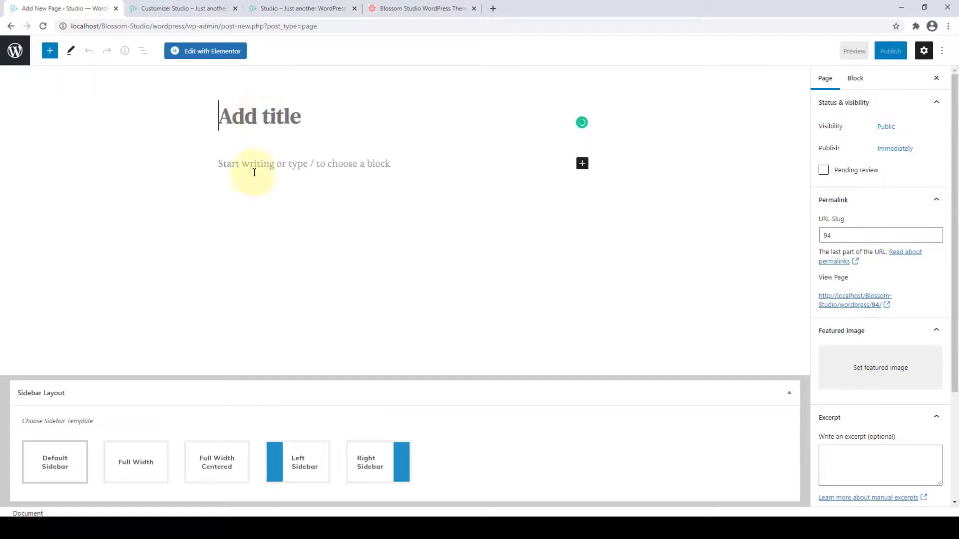
click(254, 170)
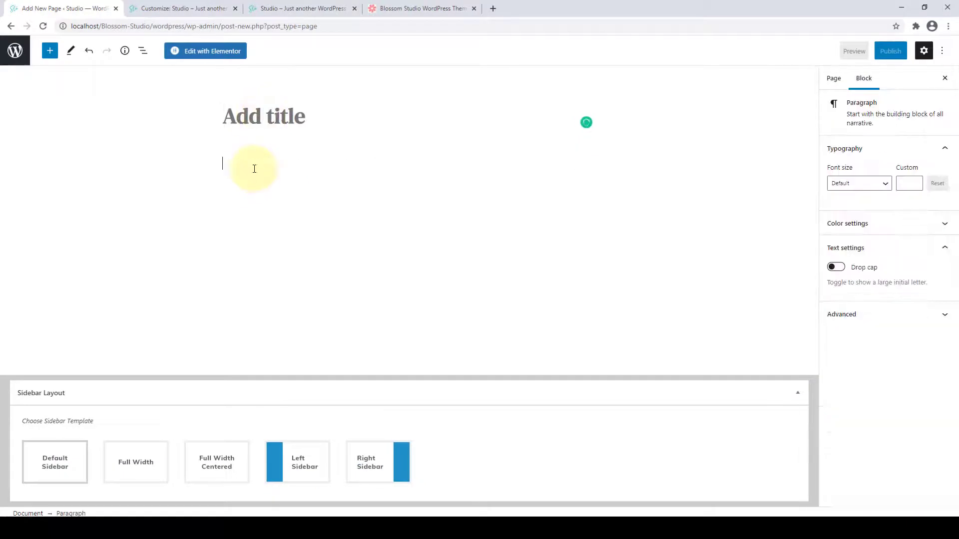
click(833, 84)
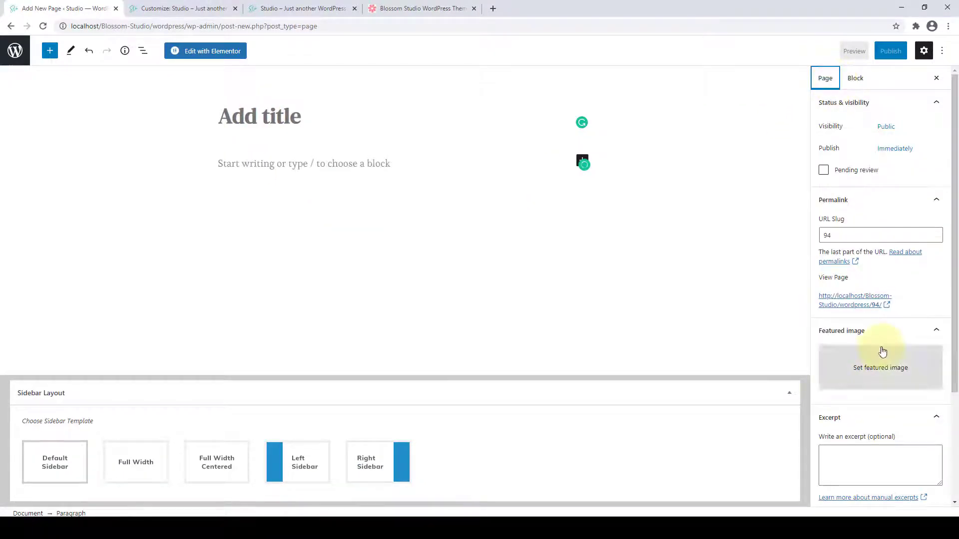
scroll(880, 350, down, 3)
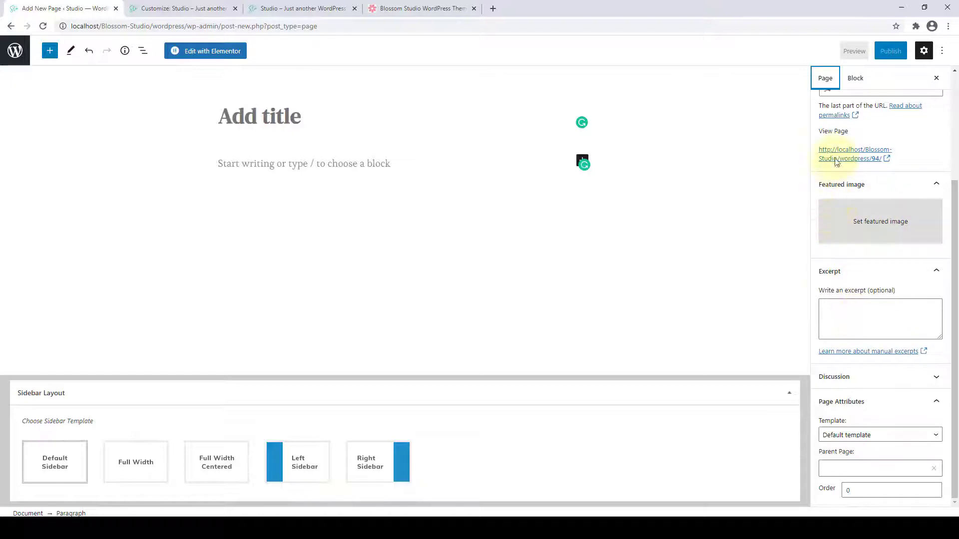
click(848, 320)
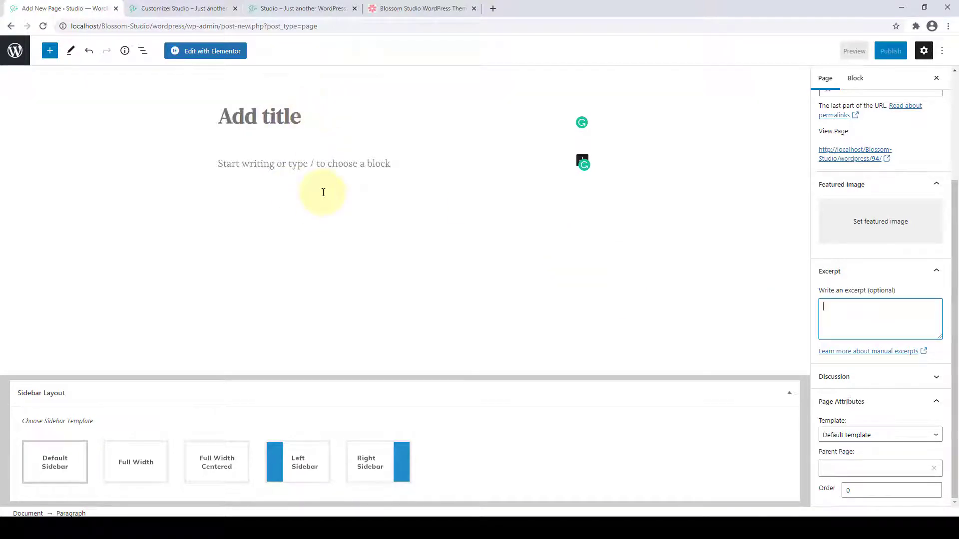
Title the new page "You Will Achieve Your Goals!" and fill its content with two paragraphs about yoga as exercise.
click(300, 117)
text(You Will Achieve Your Goals! Yoga as exercise is a physical activity consisting mainly of postures, often connected by flowing sequences, sometimes accompanied by breathing exercises, and frequently ending with relaxation lying down or meditation. Yoga in this form has become familiar across the world, especially in America and Europe. It is derived from the postures used in the medieval spiritual discipline of Haṭha yoga, but it is generally simply called "yoga". Academics have given yoga as exercise a variety of names, including modern postural yoga and transnational anglophone discipline of yoga.)
Set about-section-img.jpg from the media library as the new page's featured image.
click(829, 79)
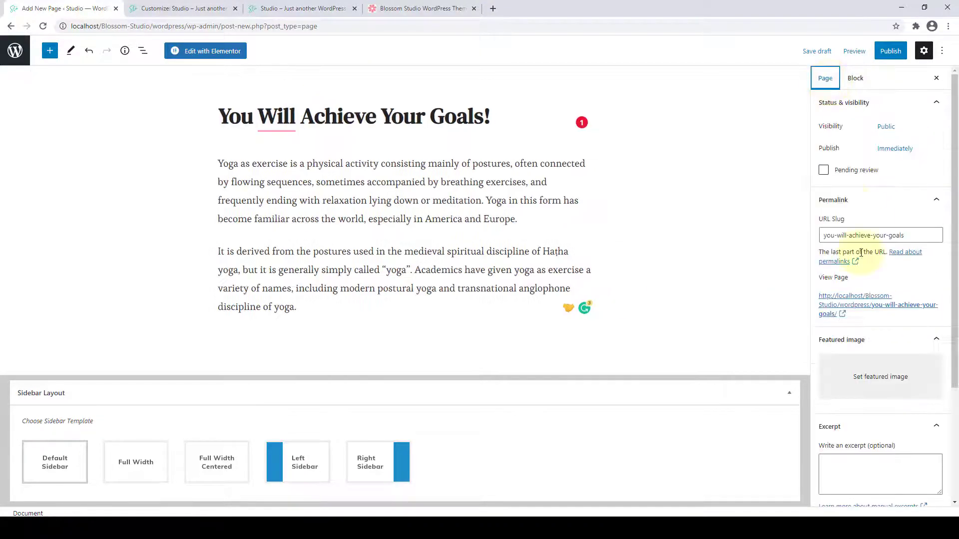
click(888, 367)
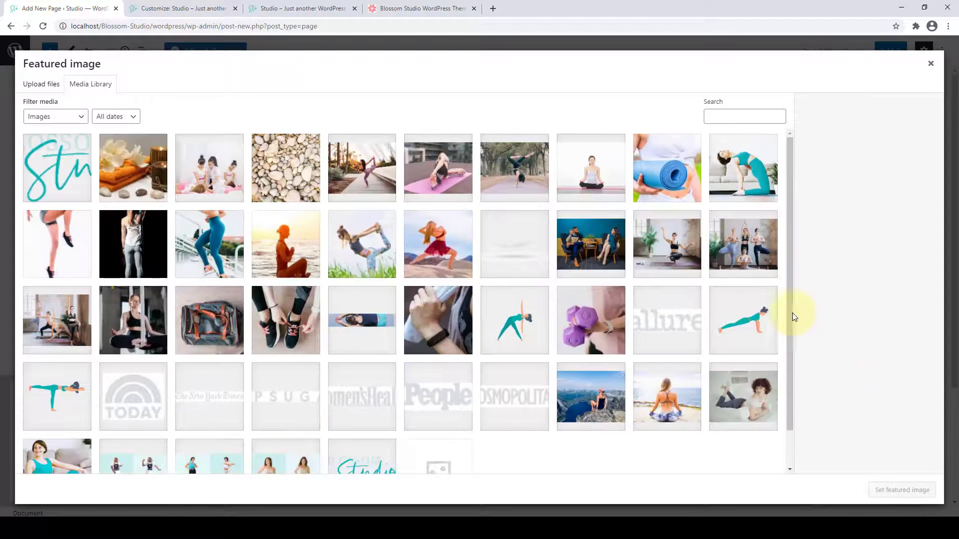
scroll(51, 437, down, 1)
click(51, 438)
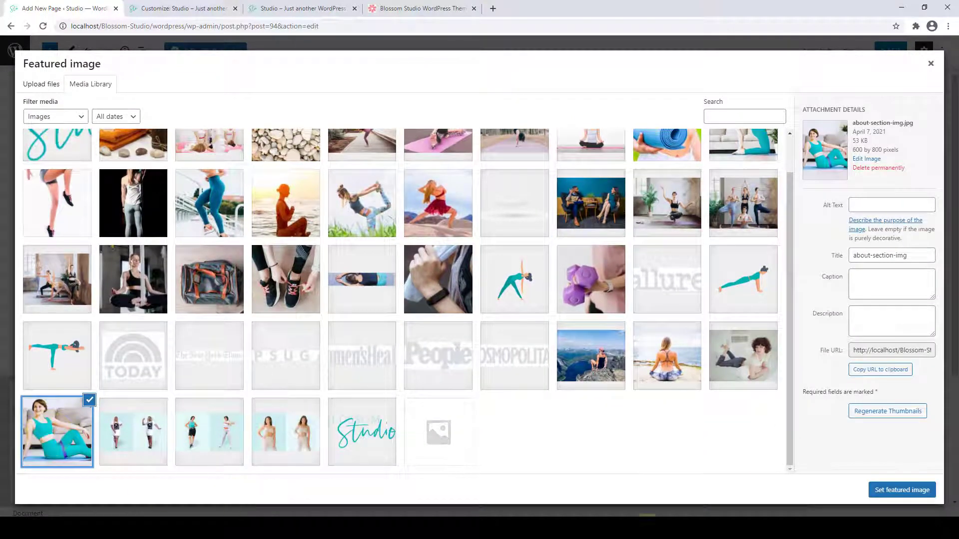
click(897, 492)
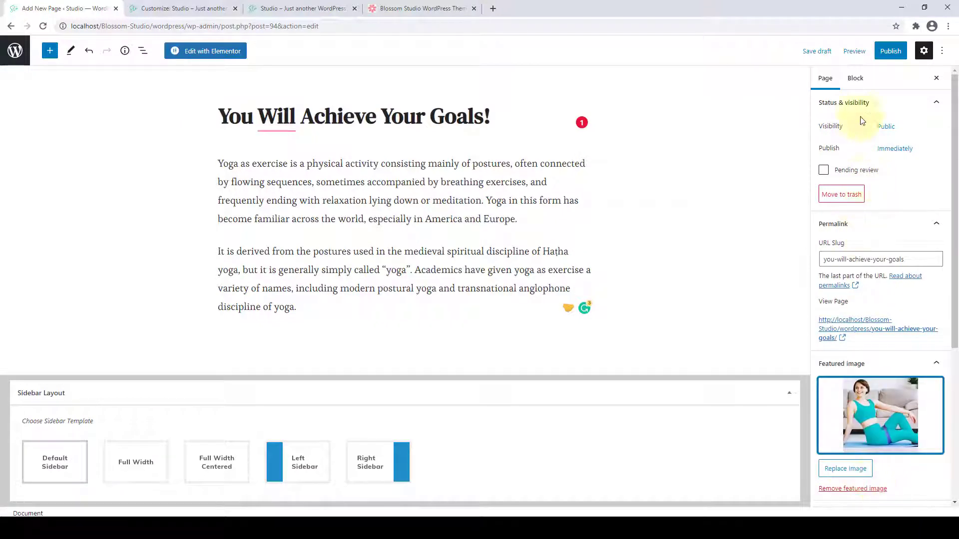
Publish the page, review it on the live site in a separate tab, and close that tab.
click(890, 51)
click(882, 51)
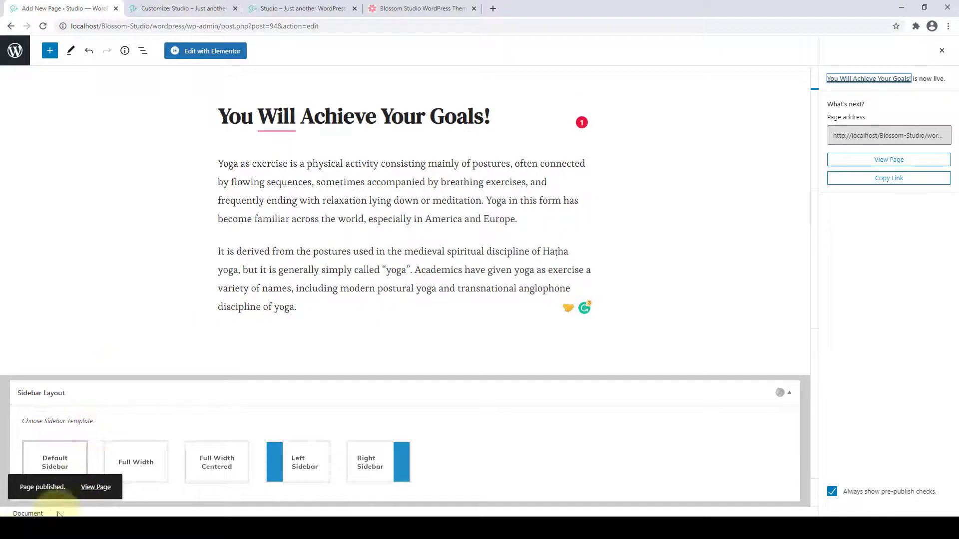
right_click(96, 487)
click(141, 408)
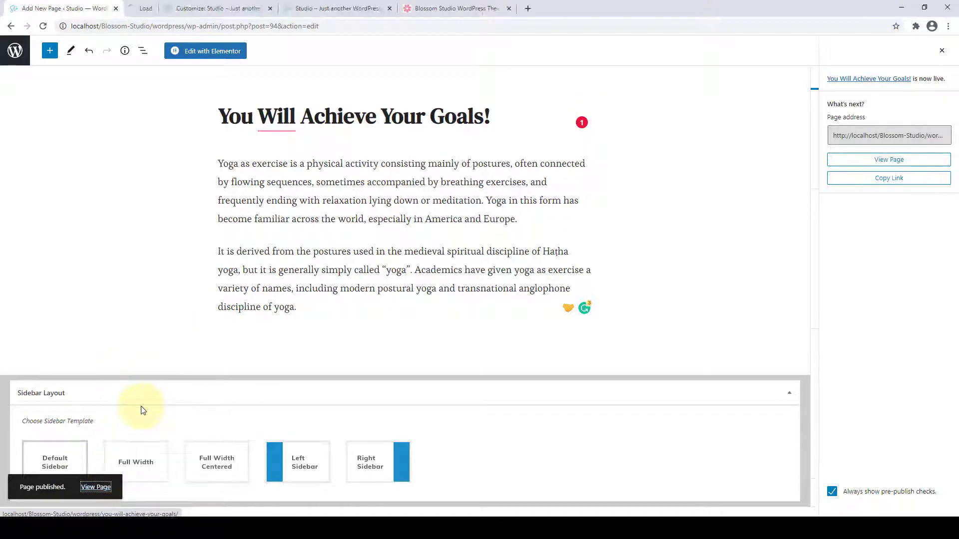
click(190, 10)
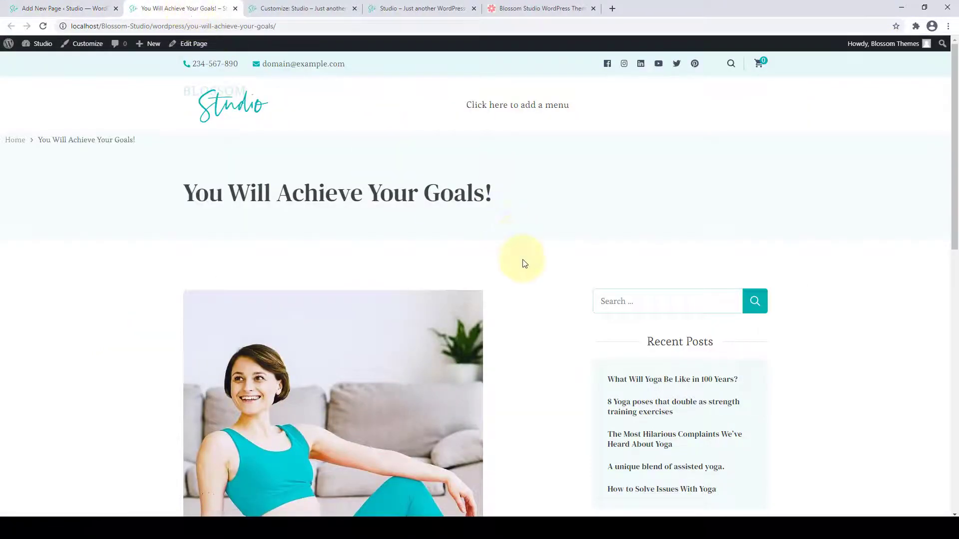
scroll(522, 261, down, 10)
scroll(561, 362, up, 10)
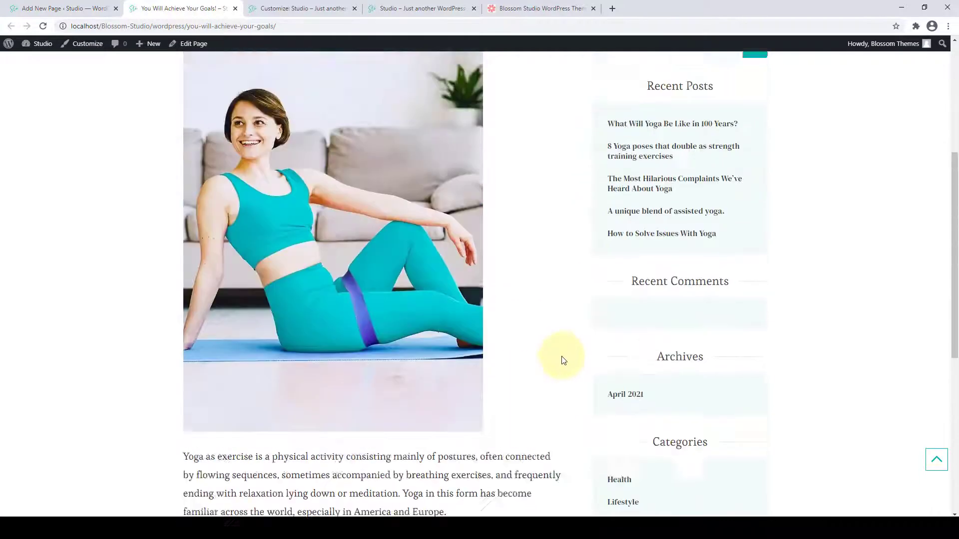
click(237, 9)
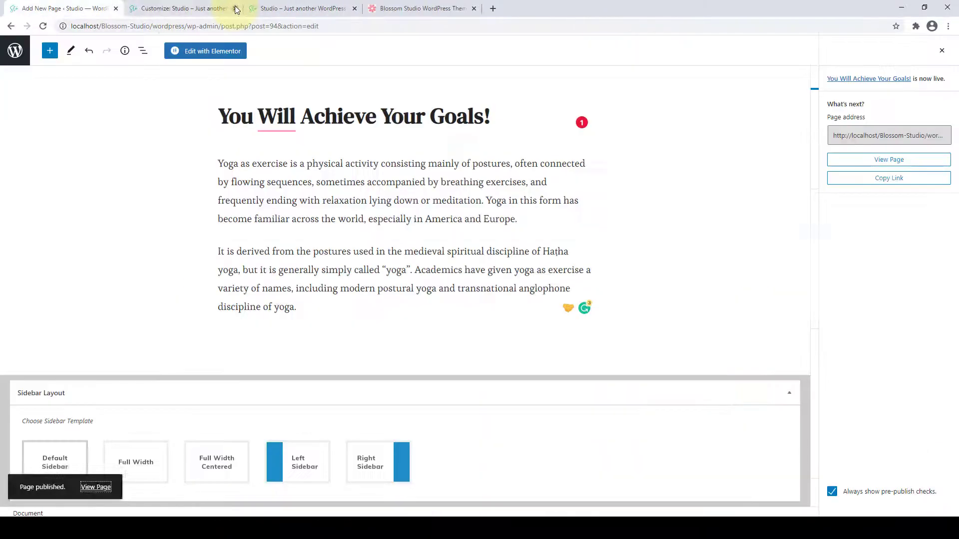
Return to the WordPress admin, open a fresh Customizer in a new tab and close the old Customizer tab.
click(15, 51)
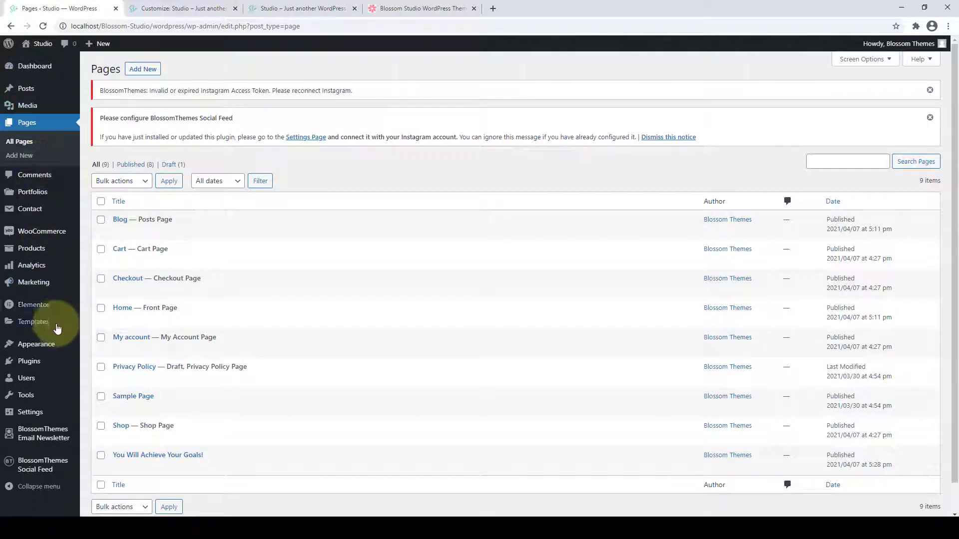
mouse_move(60, 349)
right_click(112, 359)
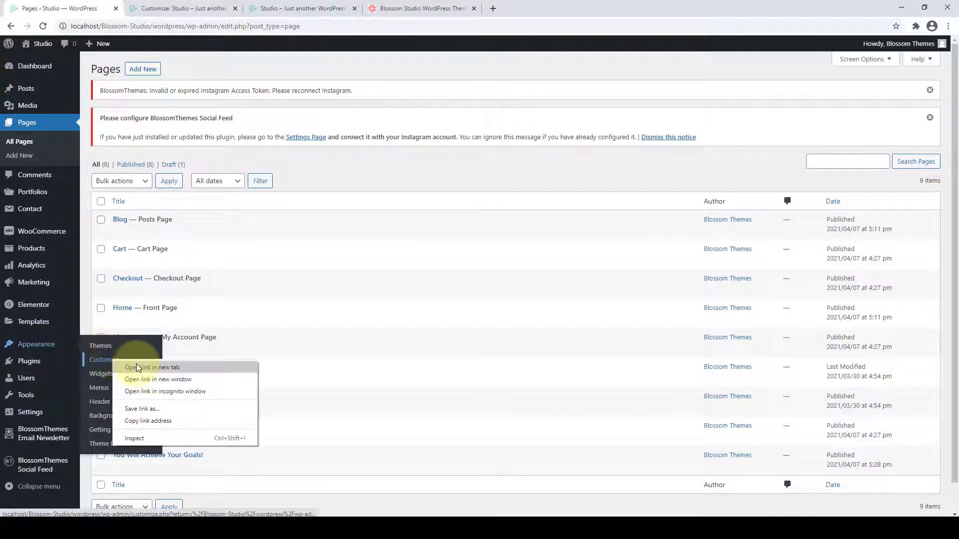
click(136, 368)
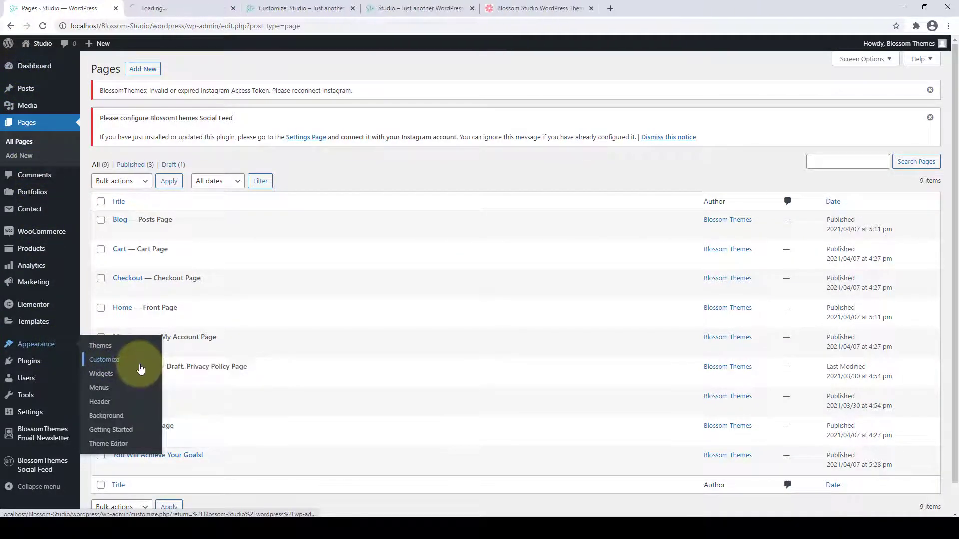
click(280, 8)
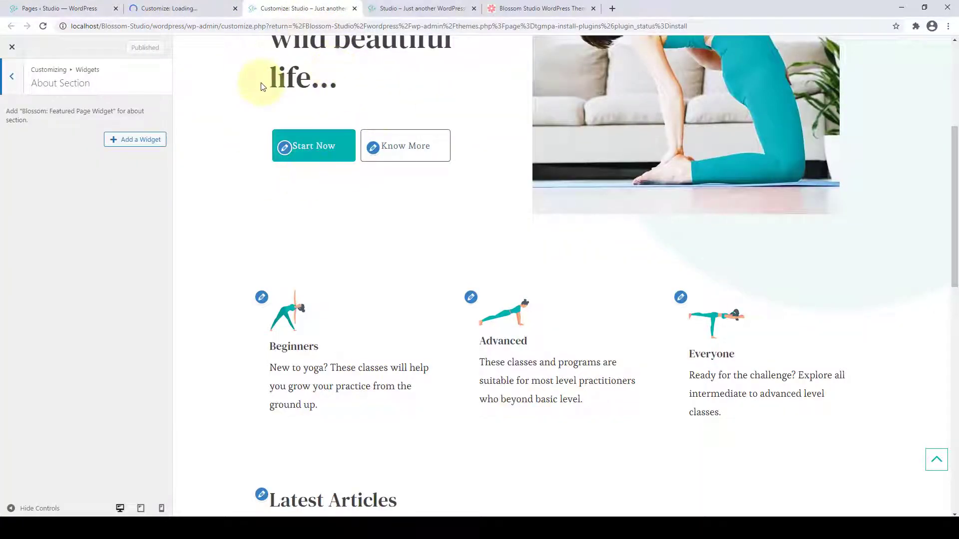
click(175, 9)
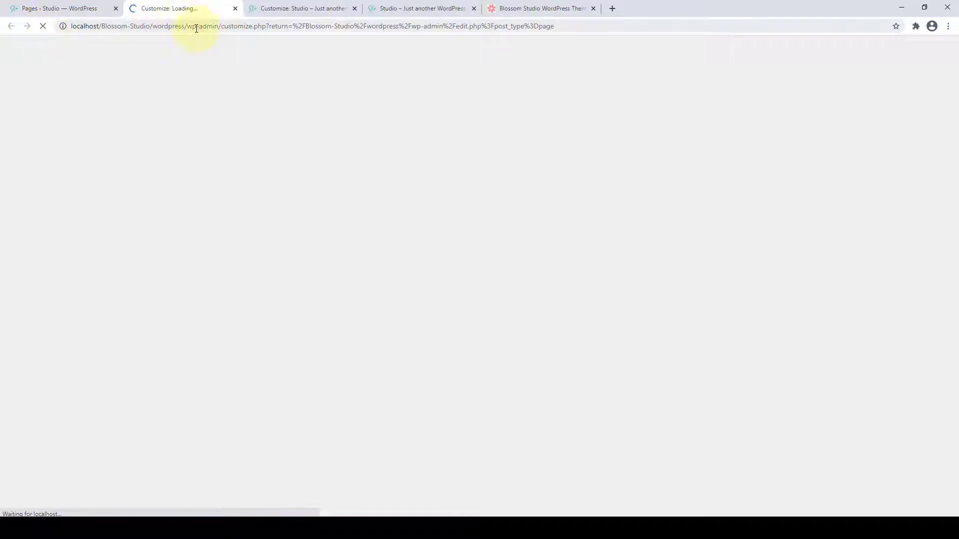
click(355, 8)
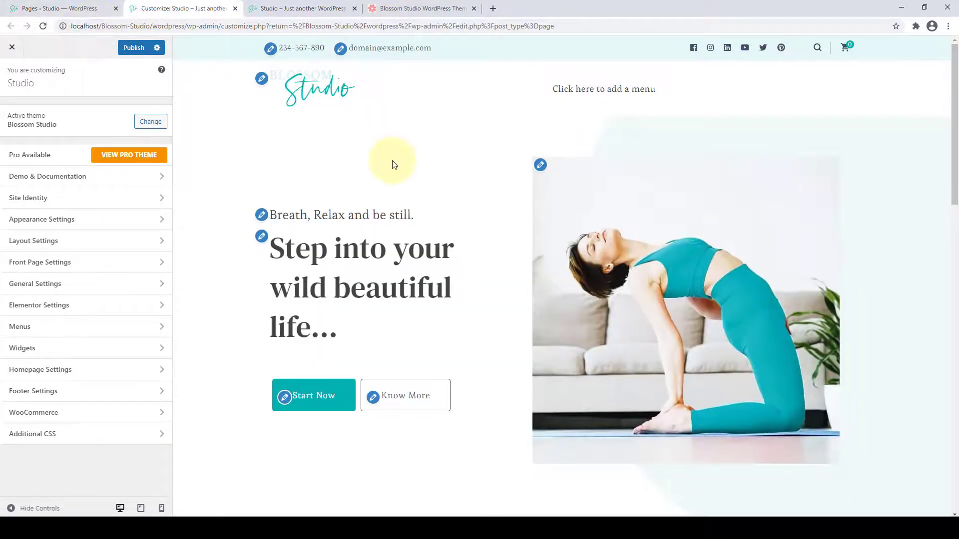
Add a Blossom: Featured Page Widget to the About Section of the Front Page Settings.
scroll(410, 222, down, 6)
scroll(409, 222, down, 4)
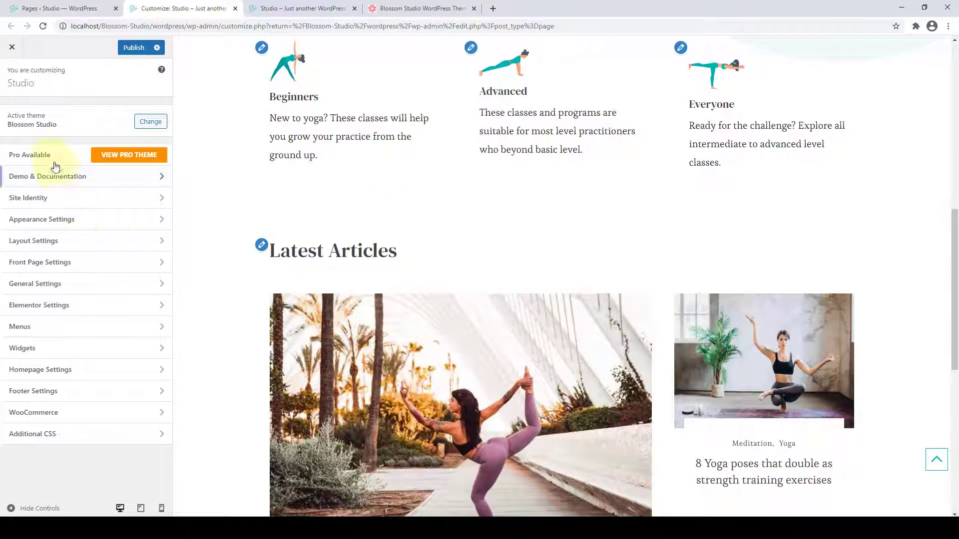
click(60, 262)
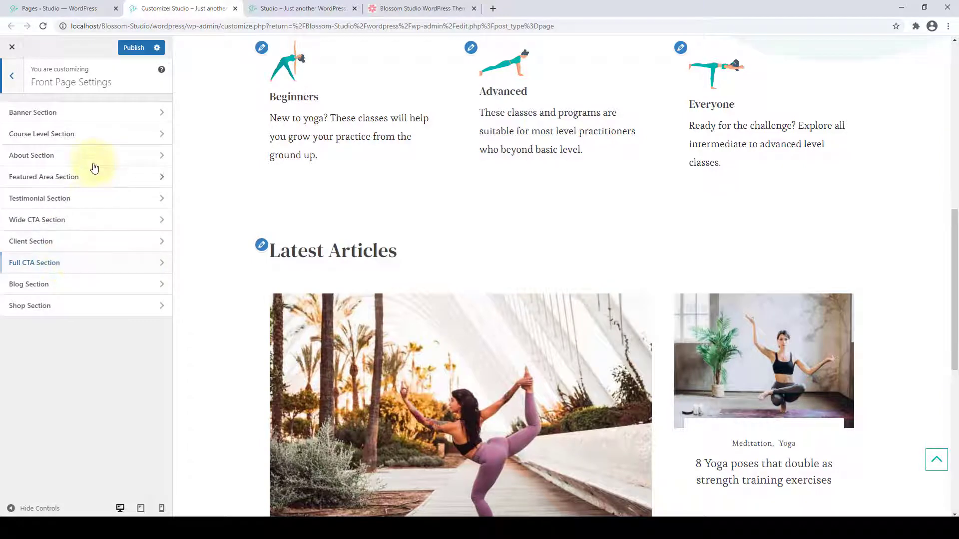
click(92, 161)
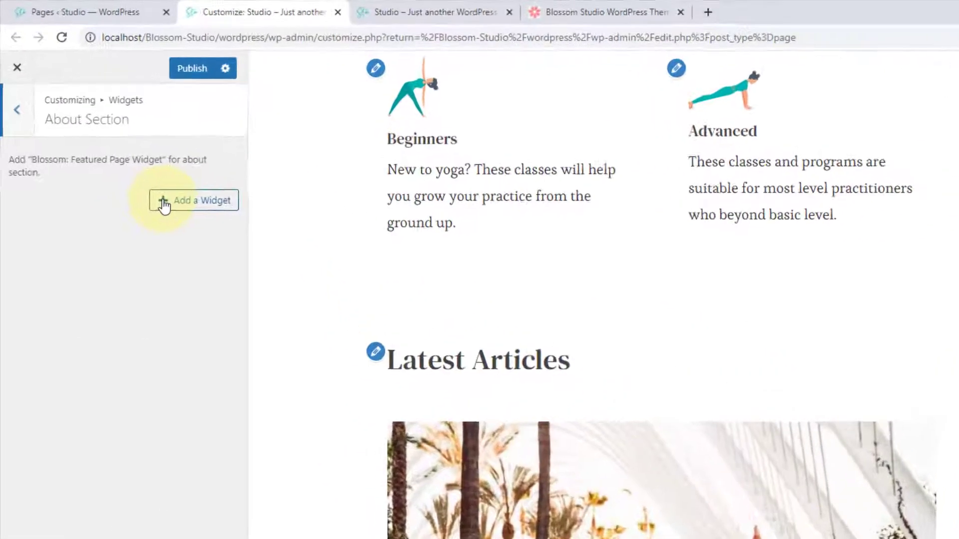
click(164, 204)
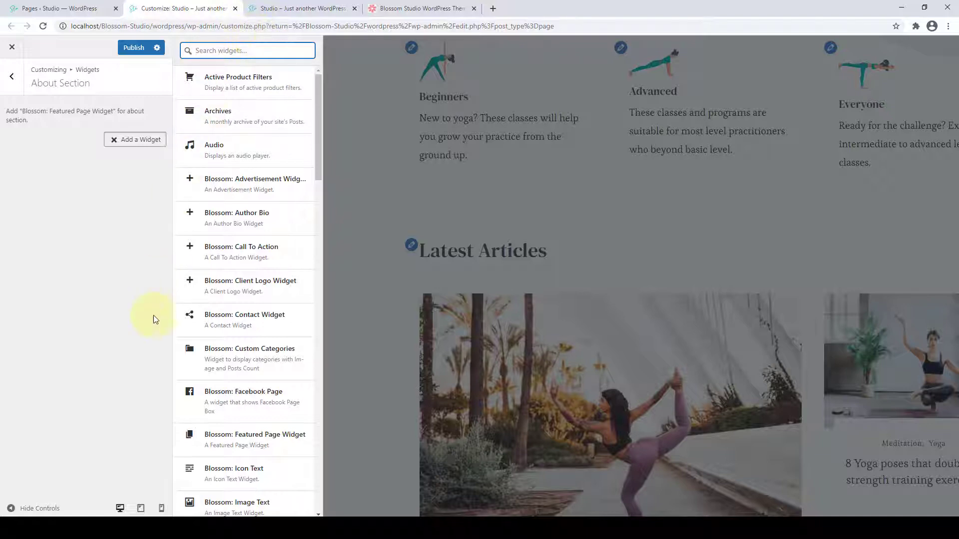
click(251, 443)
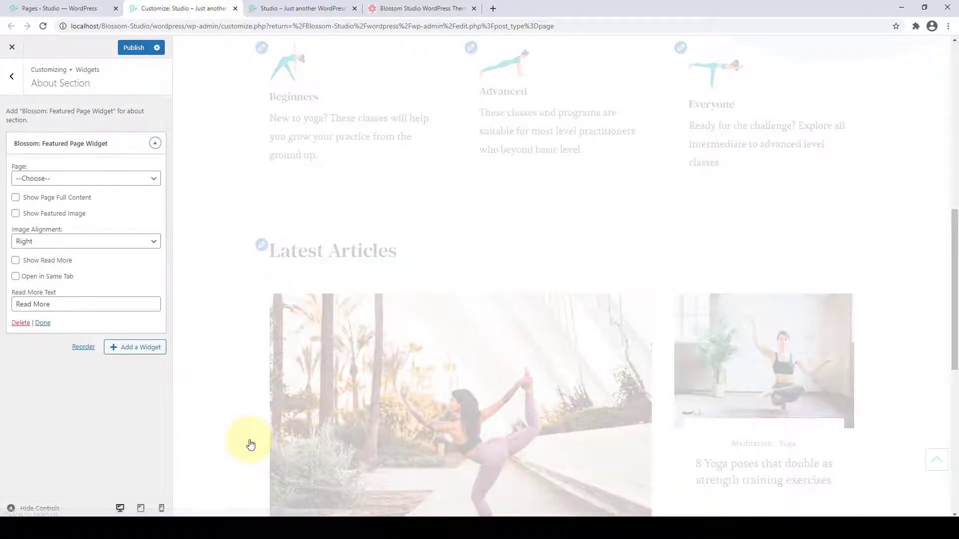
Set the widget's page to "You Will Achieve Your Goals!" and show its featured image.
click(156, 180)
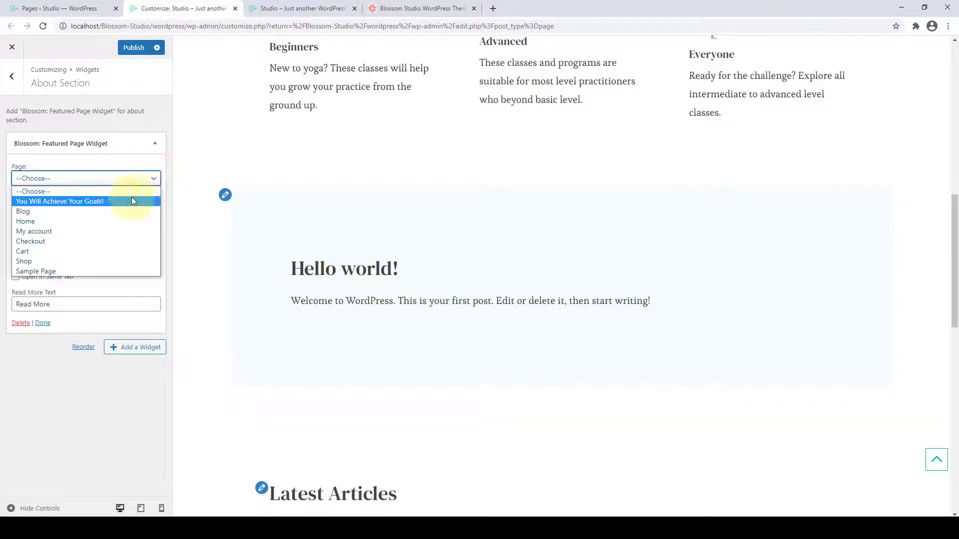
click(94, 201)
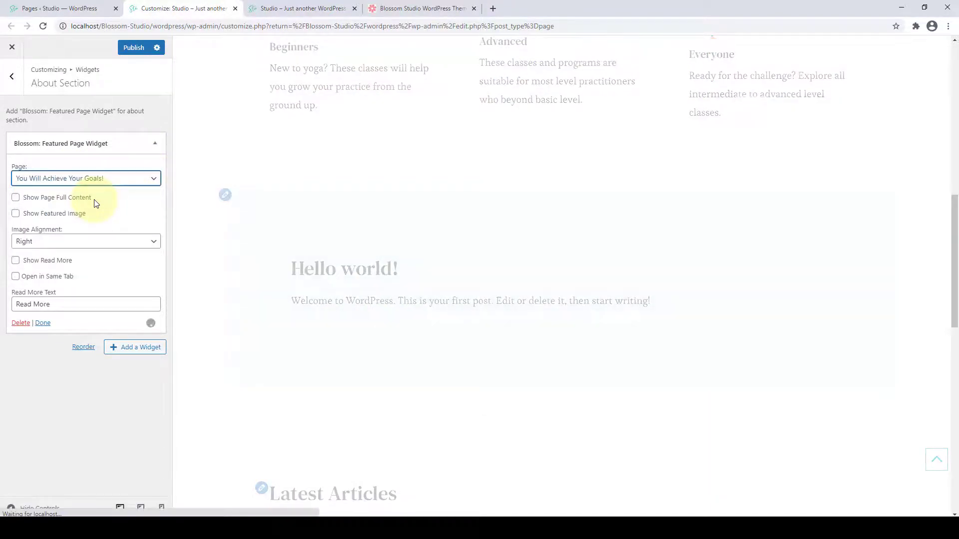
click(15, 214)
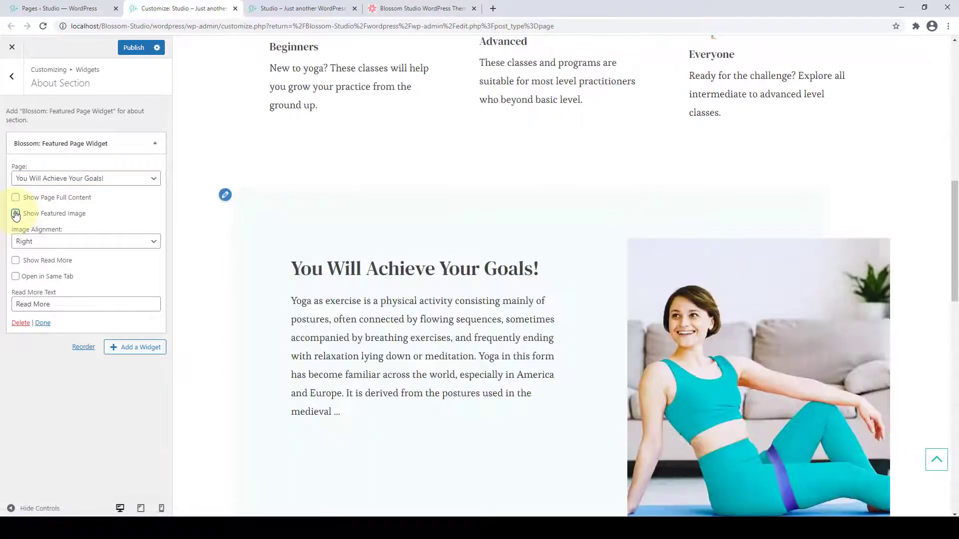
scroll(643, 248, down, 1)
scroll(642, 248, down, 3)
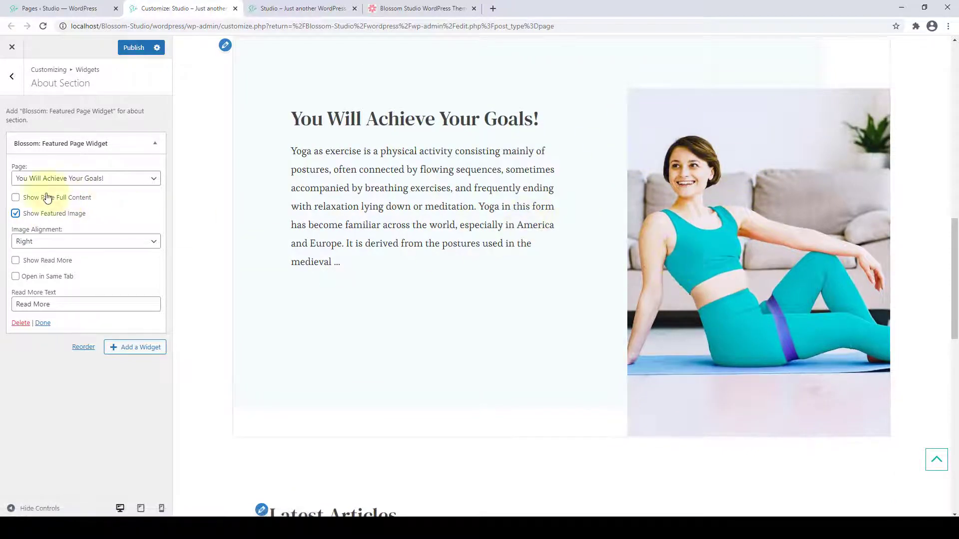
Try showing the full page content in the widget, turn that option off again, and enable Show Read More.
click(15, 197)
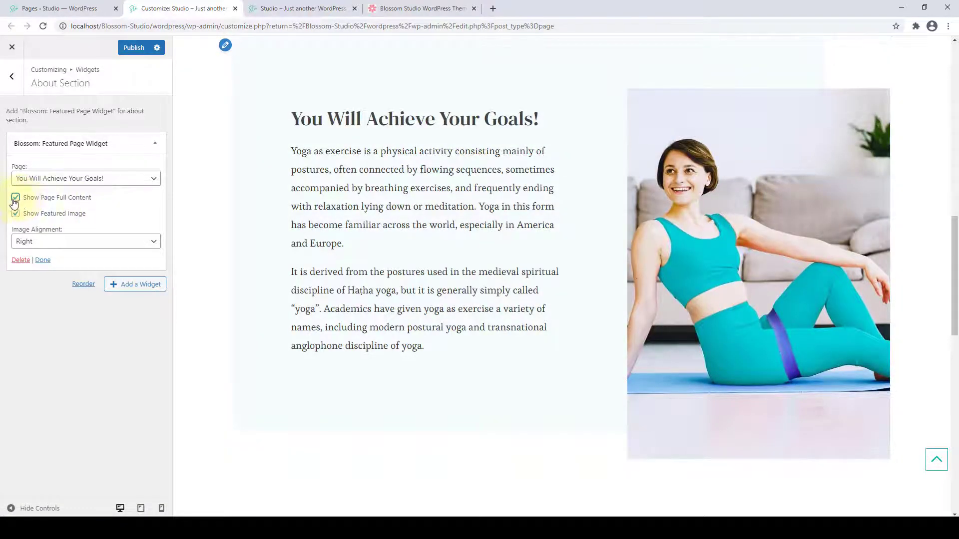
click(17, 199)
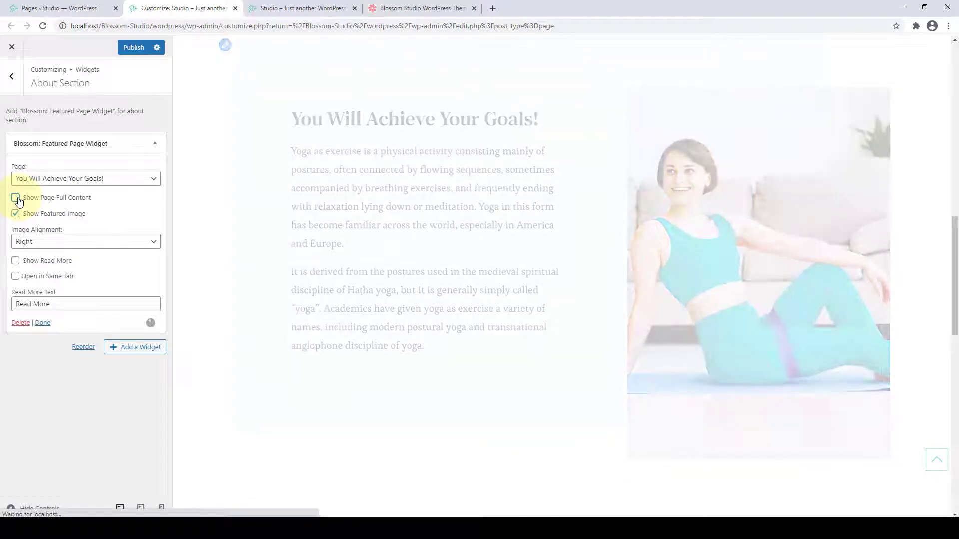
click(16, 261)
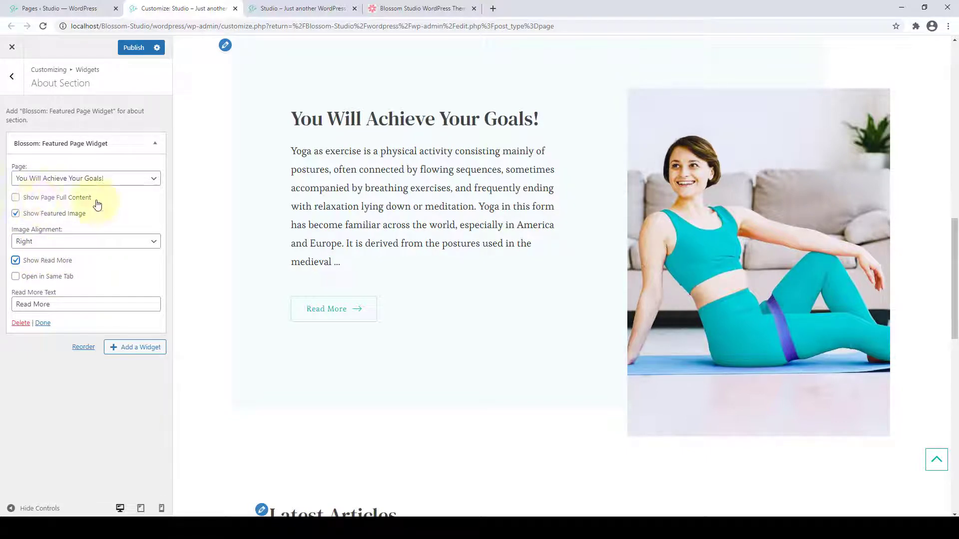
Try the Left and Centered image alignments in the featured page widget, then set the alignment back to Right.
click(100, 242)
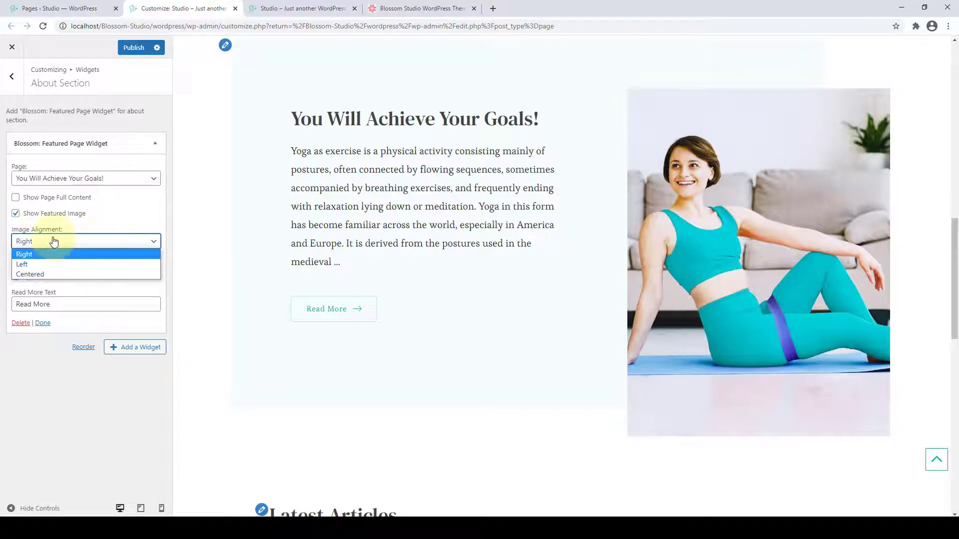
click(35, 263)
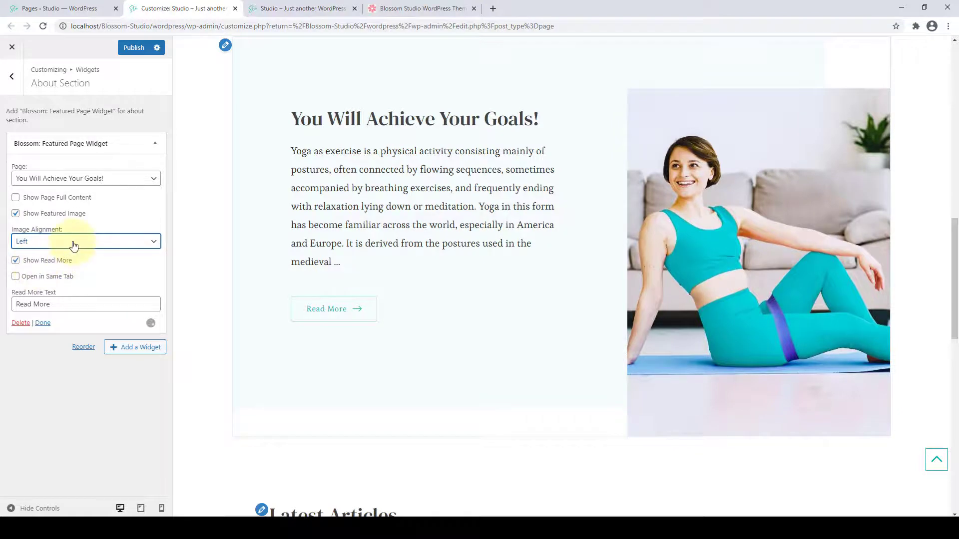
click(73, 245)
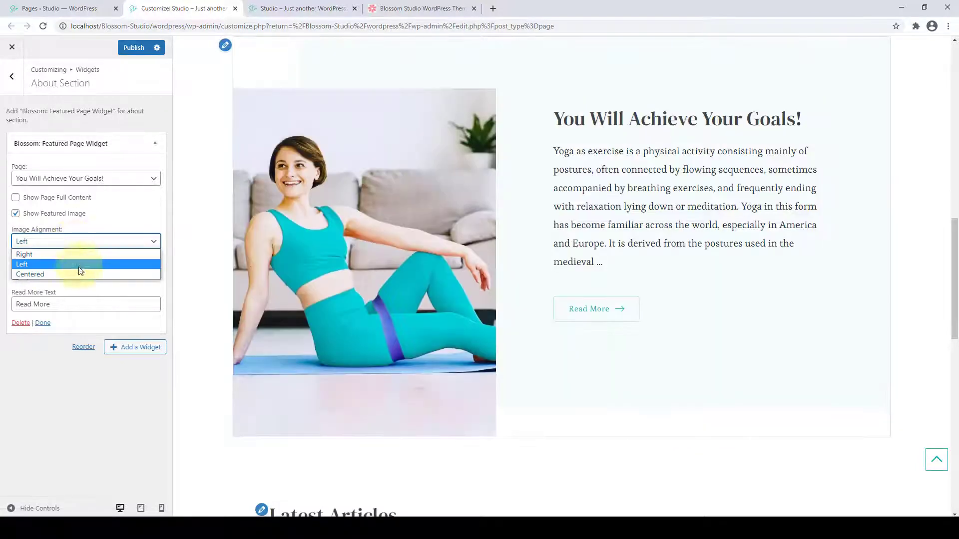
click(71, 272)
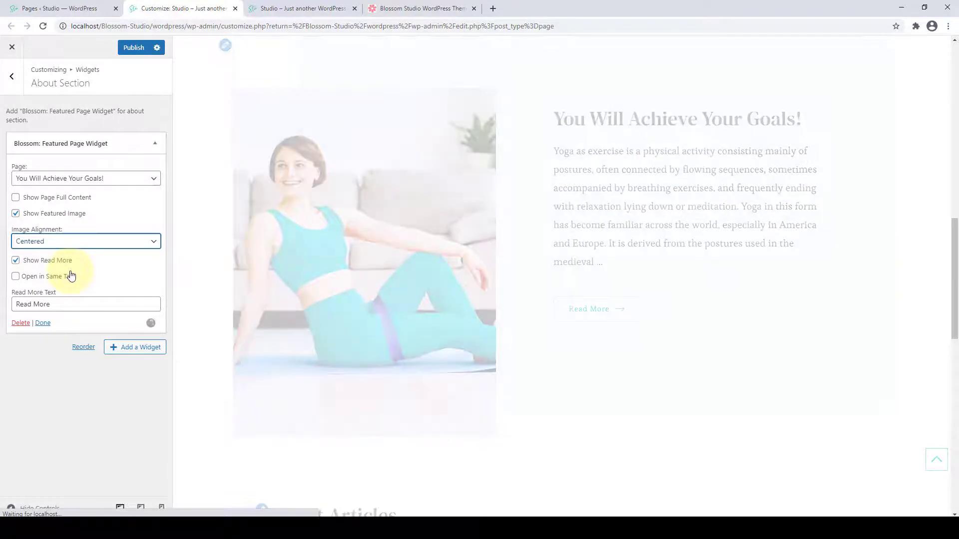
scroll(307, 178, down, 11)
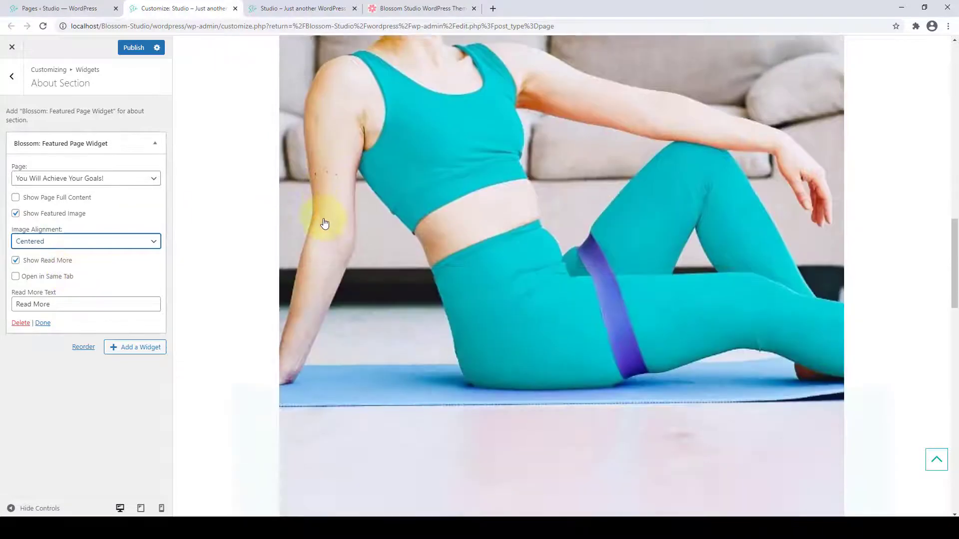
scroll(330, 241, up, 7)
click(62, 241)
click(59, 252)
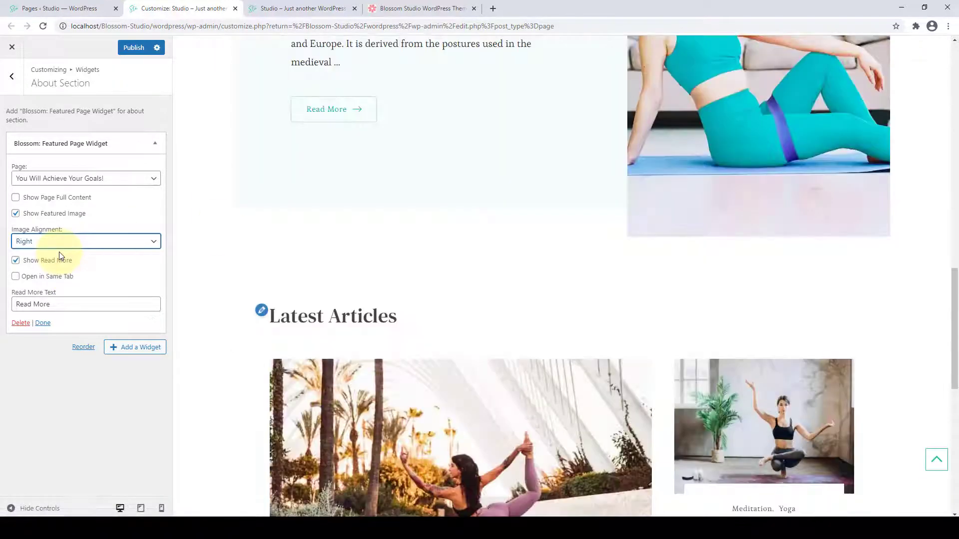
Check the Read More link in the preview, close the featured page widget's settings and publish the About Section changes.
scroll(312, 229, up, 4)
scroll(320, 226, down, 1)
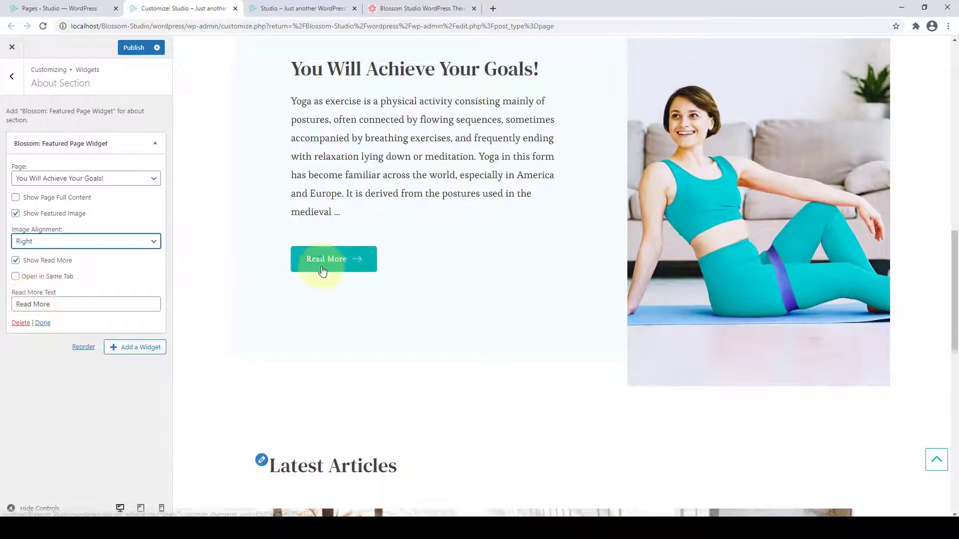
drag(68, 304, 2, 311)
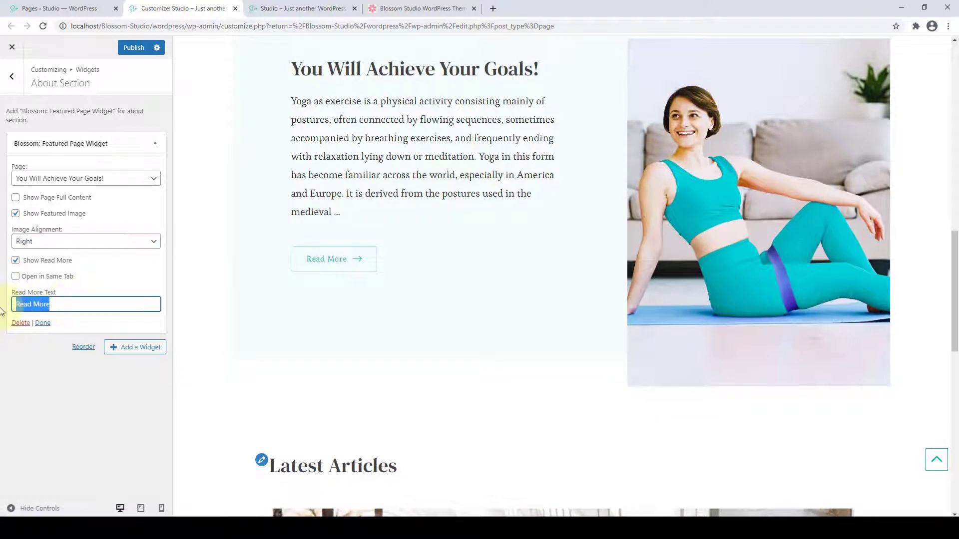
click(44, 323)
click(131, 47)
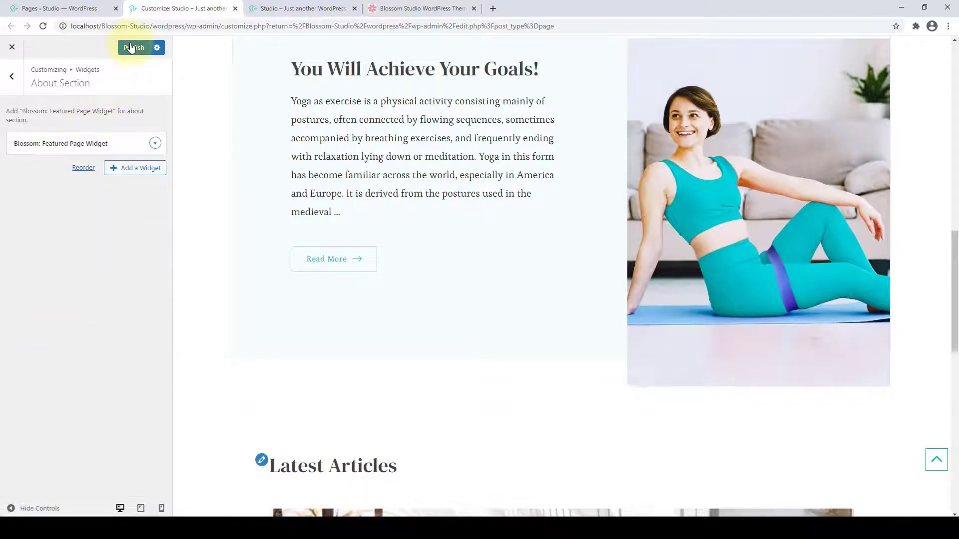
Reload the live site and examine the featured page and its Read More link in the about section.
click(287, 8)
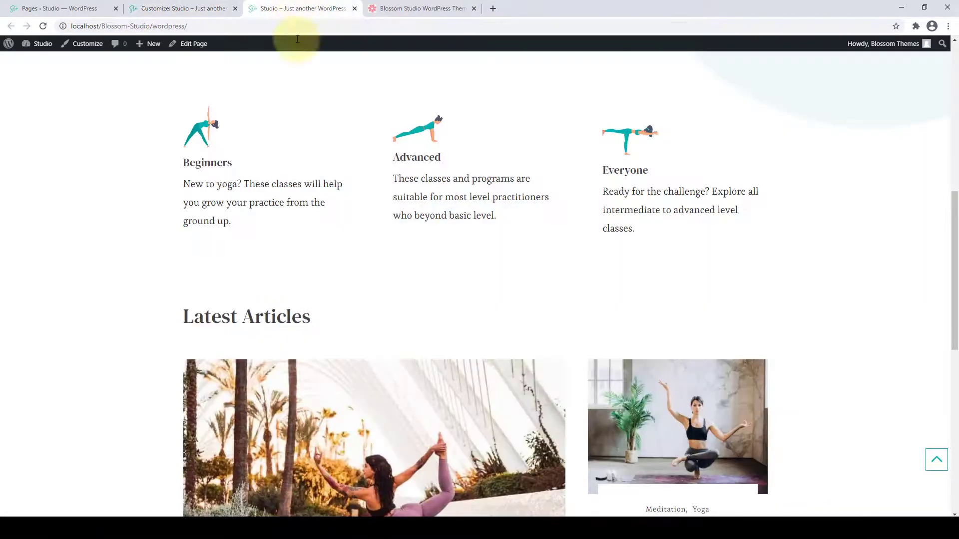
click(43, 26)
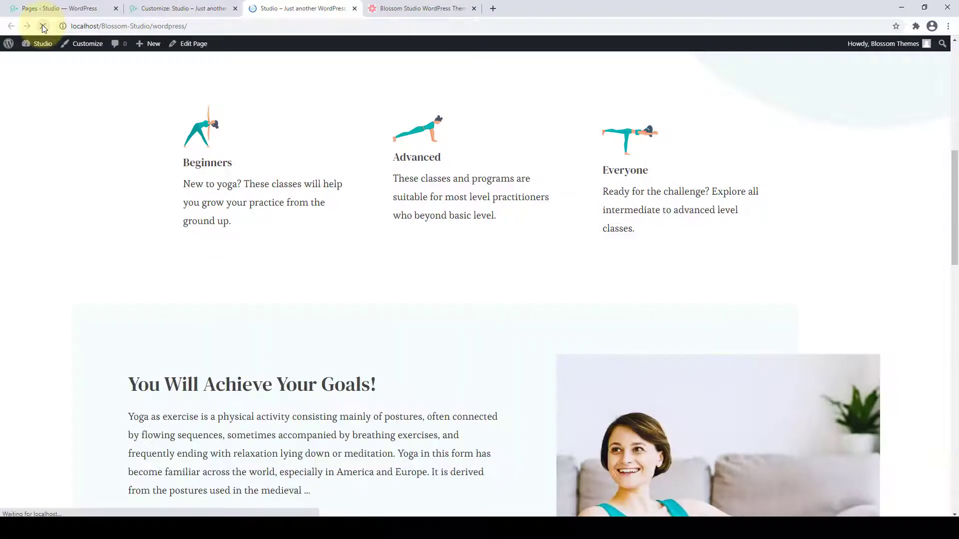
scroll(287, 275, down, 6)
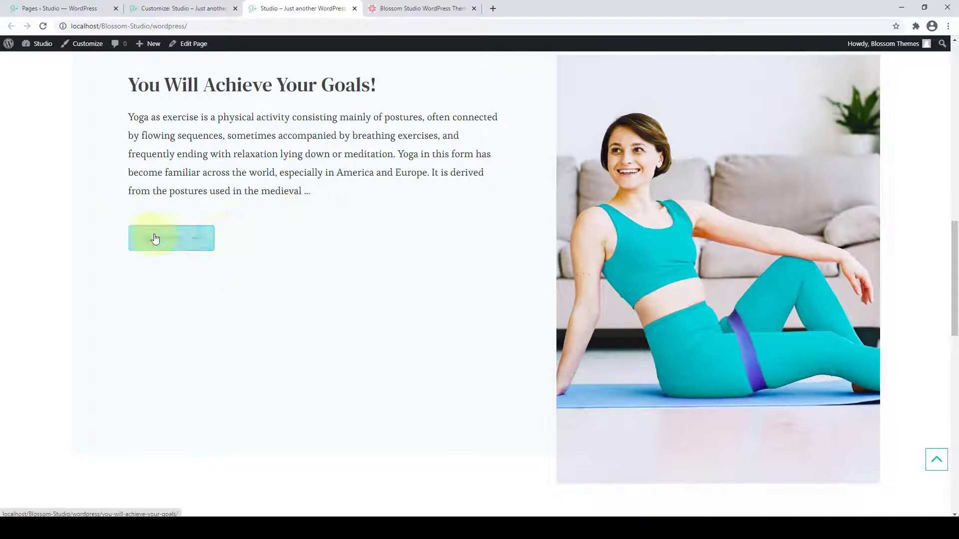
Turn off Show Read More and enable Show Page Full Content in the About Section's featured page widget, and publish.
click(159, 6)
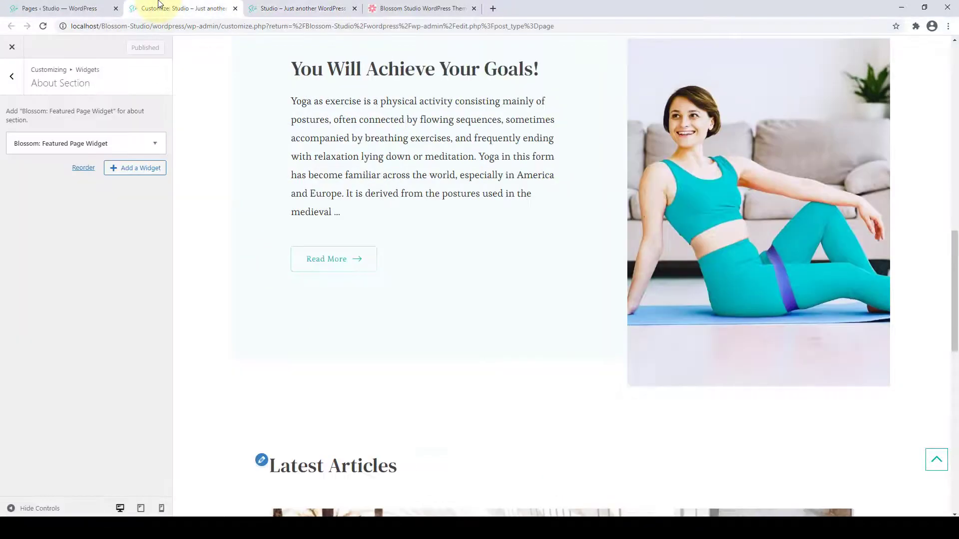
click(122, 143)
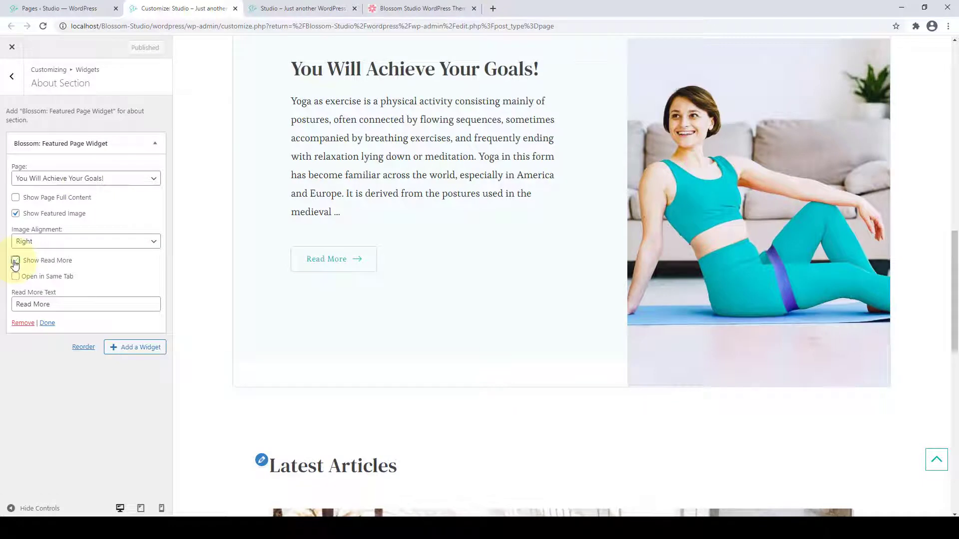
click(15, 261)
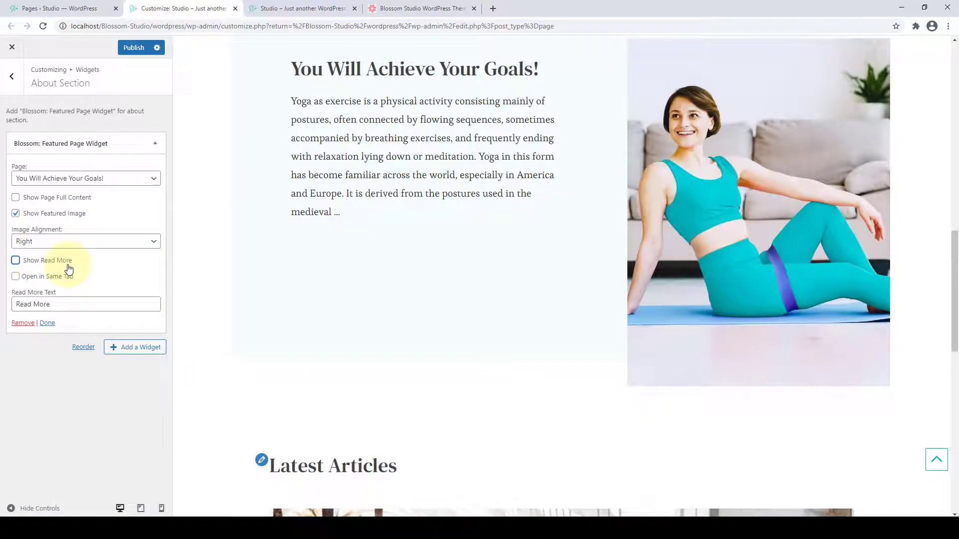
click(15, 198)
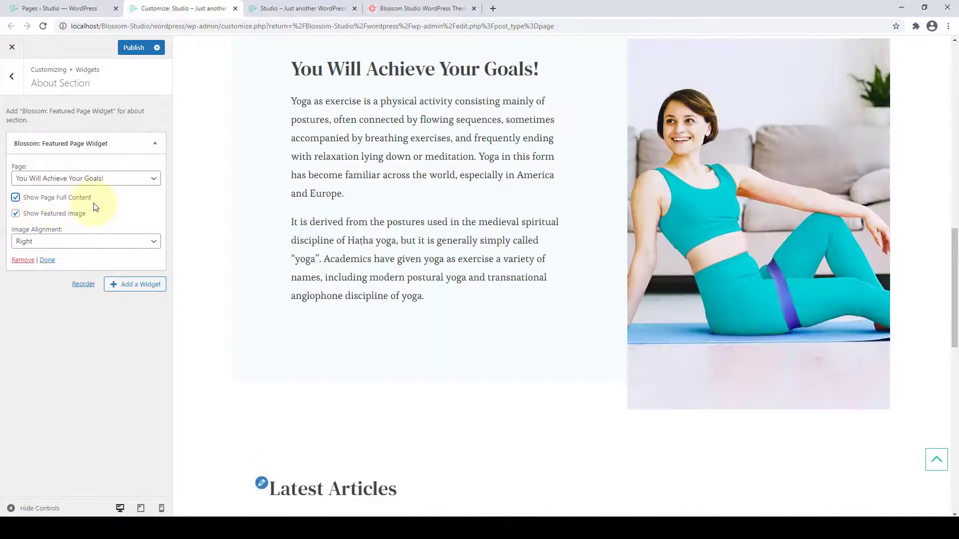
click(134, 47)
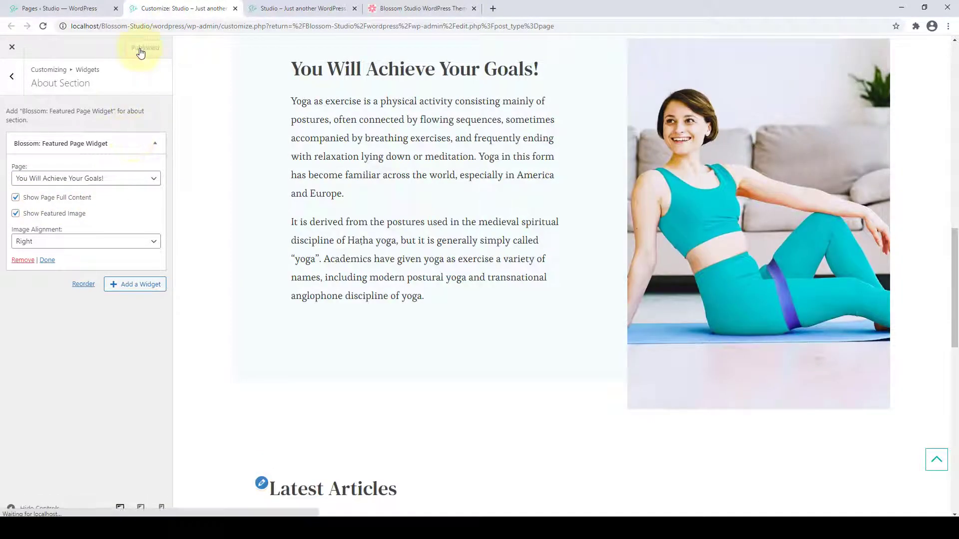
Reload the live site and examine how the about section presents the full page content.
click(262, 6)
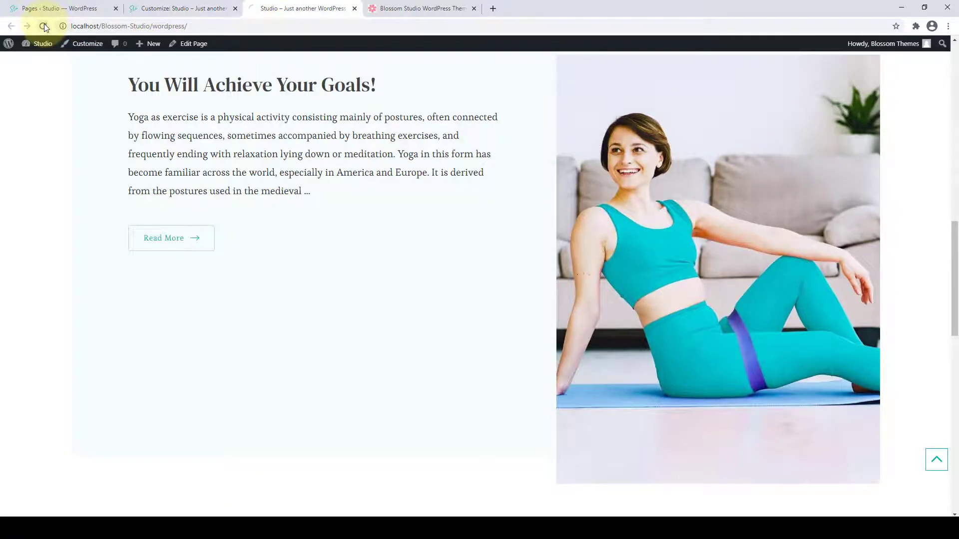
click(43, 26)
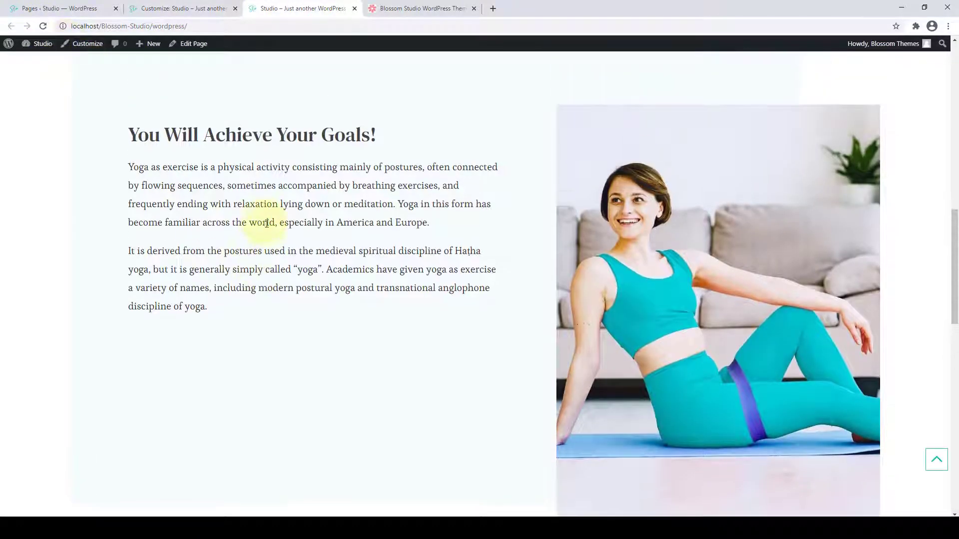
scroll(224, 187, up, 2)
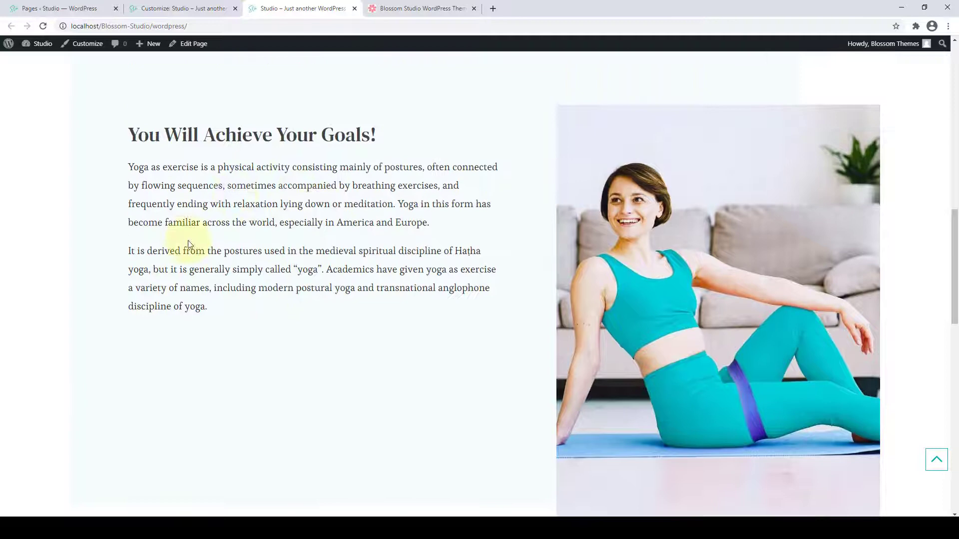
Add a Text widget to the Featured Area Section of the Front Page Settings, after reading the section's widget instructions.
click(154, 7)
click(7, 75)
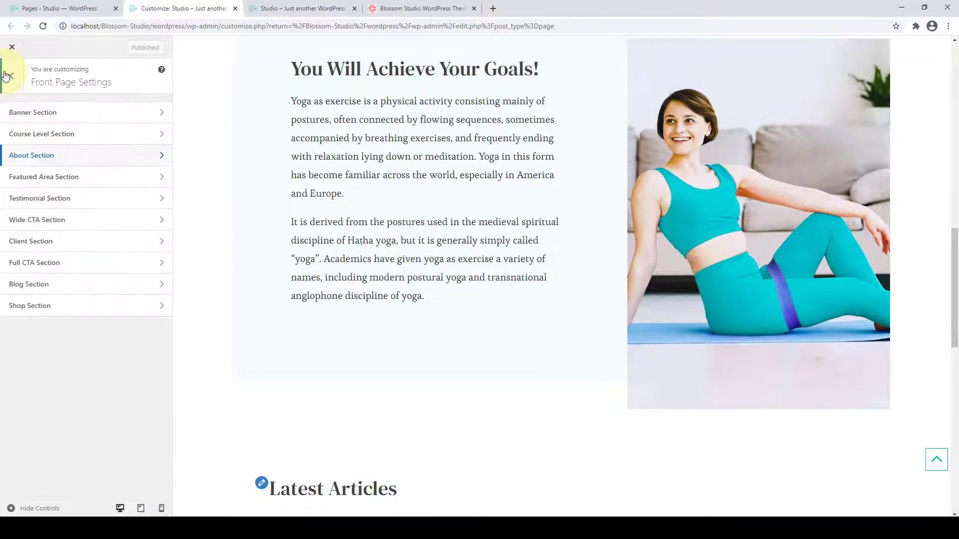
click(85, 187)
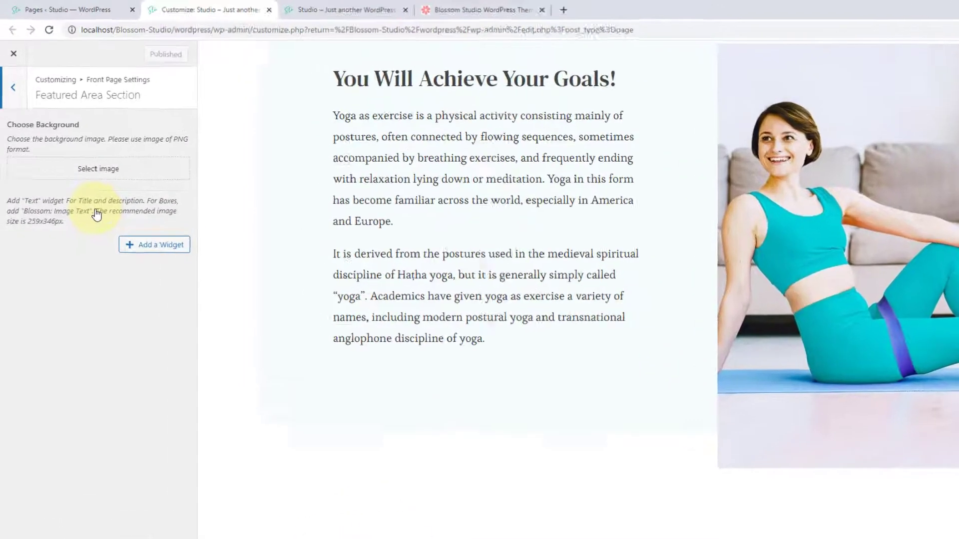
drag(55, 193, 20, 182)
drag(35, 322, 11, 314)
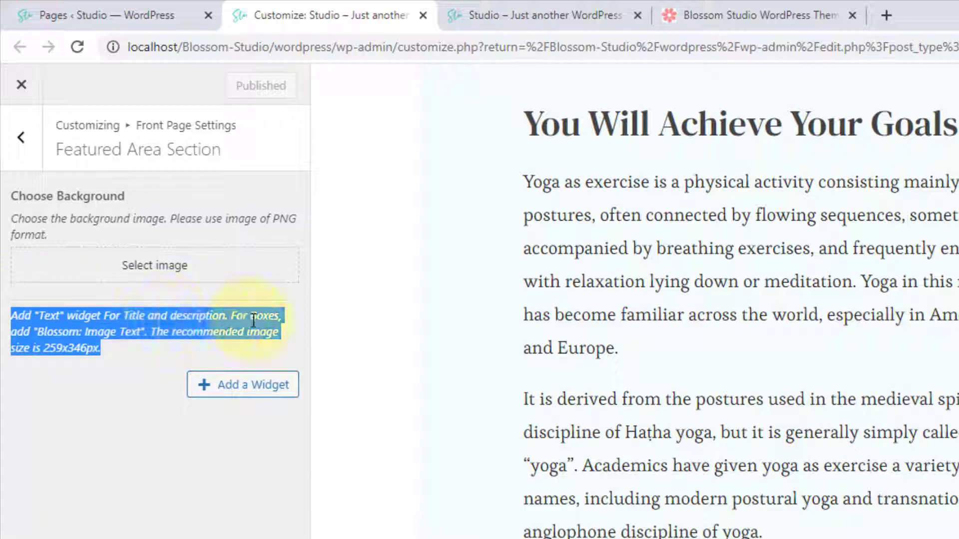
click(116, 350)
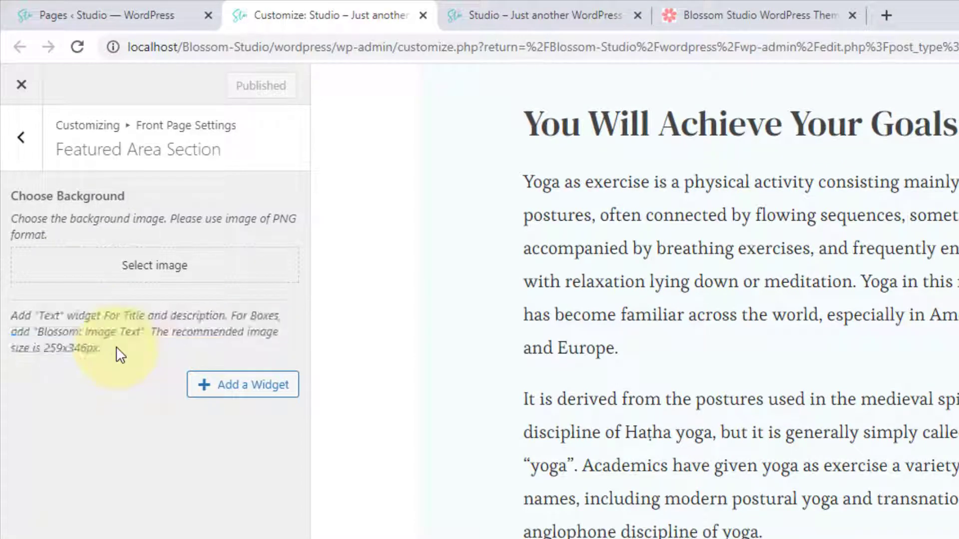
click(205, 392)
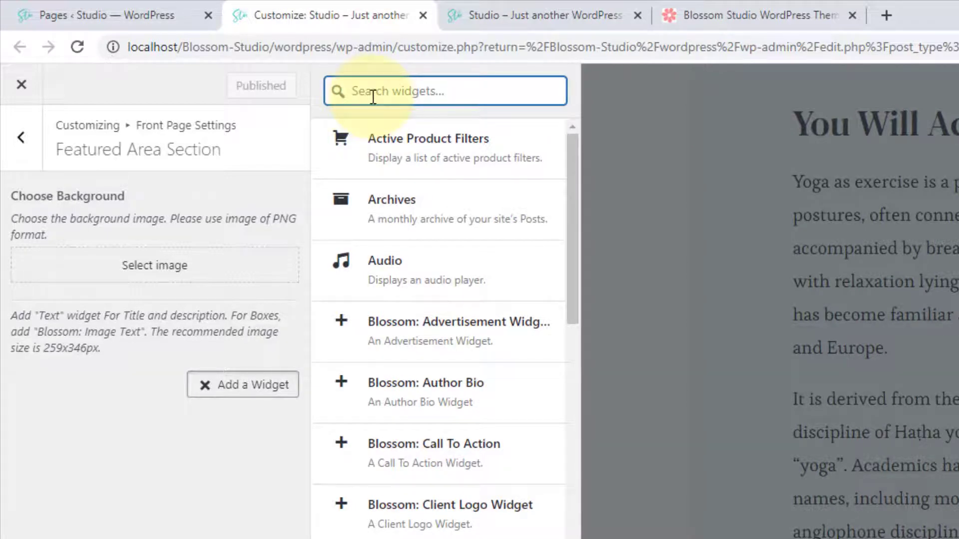
text(te)
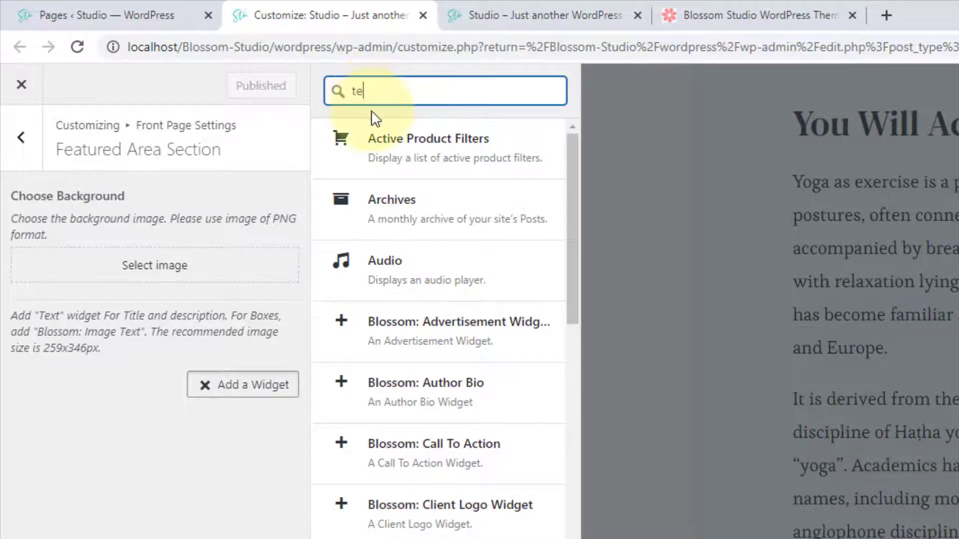
text(xt)
click(422, 283)
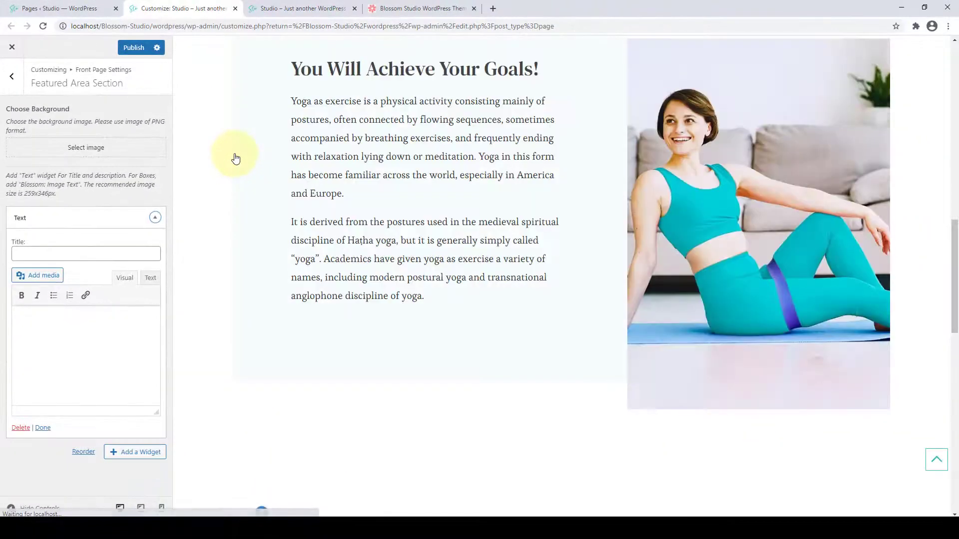
Title the Text widget "Welcome to My Studio" and paste the fitness studio description as its content.
click(85, 253)
right_click(86, 255)
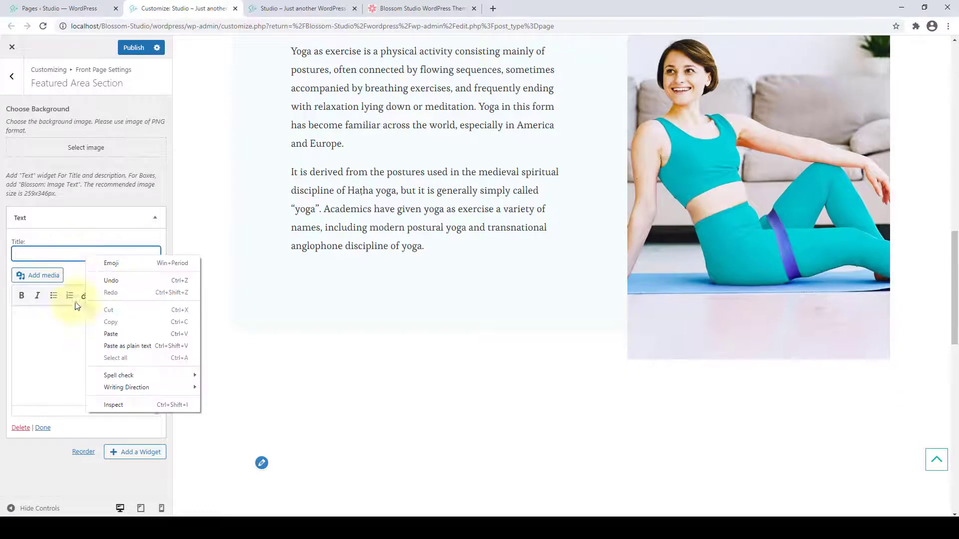
click(112, 334)
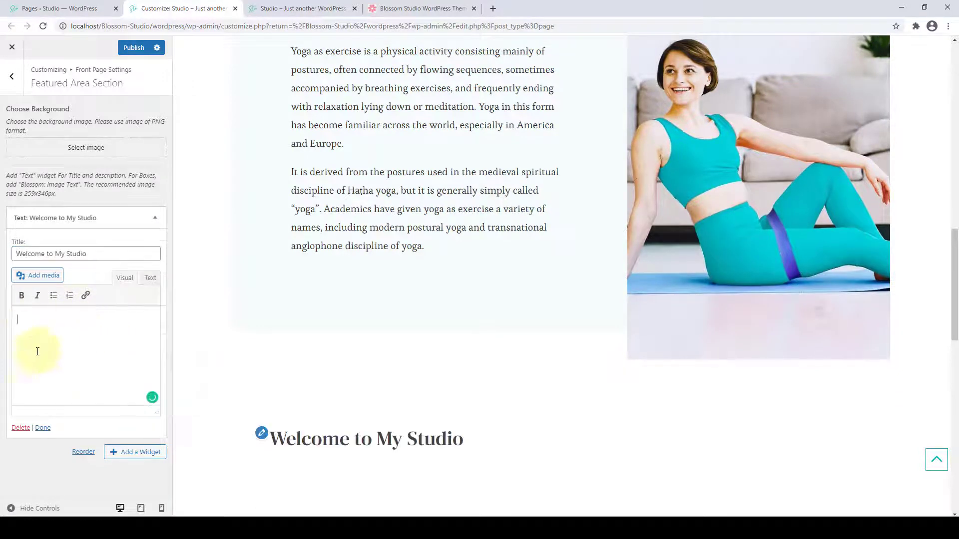
scroll(302, 274, down, 4)
right_click(40, 320)
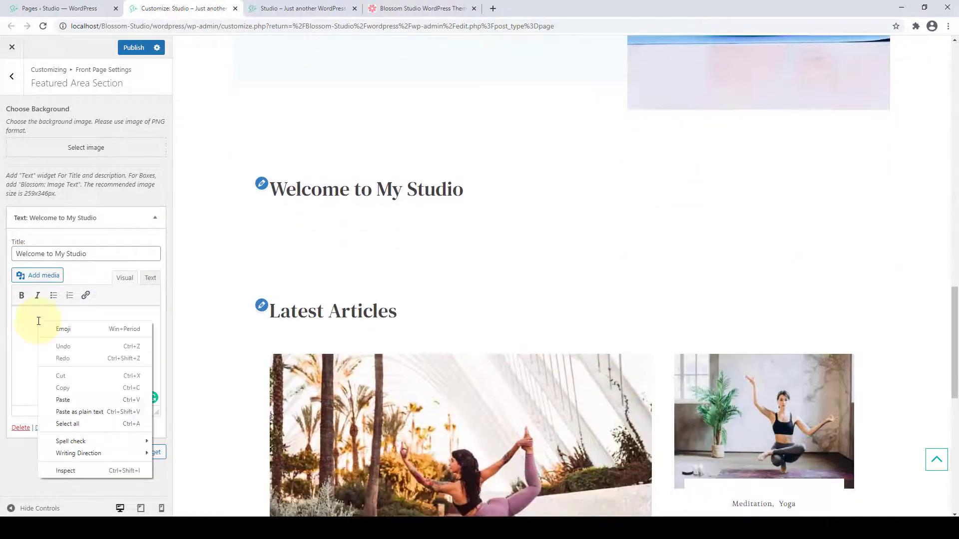
click(70, 399)
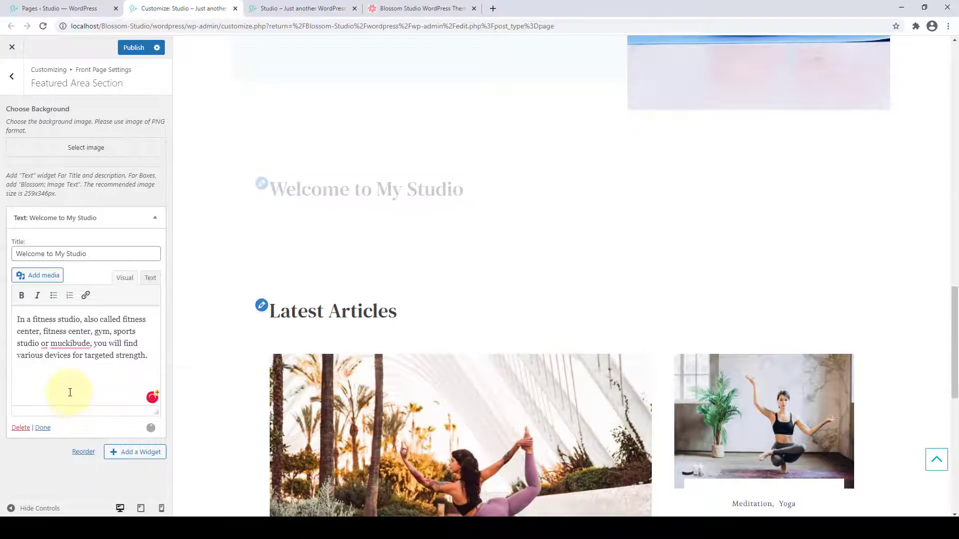
click(43, 428)
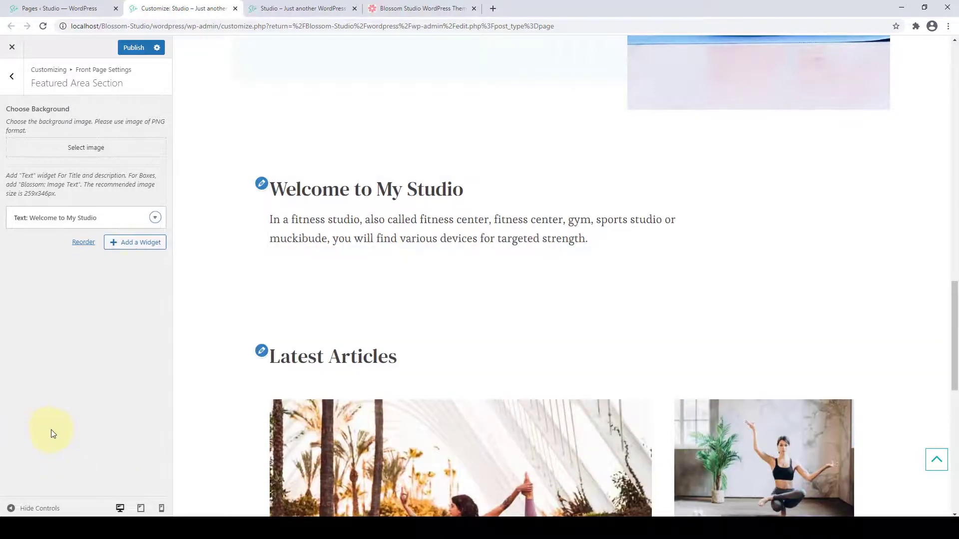
Add a Blossom: Image Text widget to the Featured Area Section and create its first image text item.
click(154, 327)
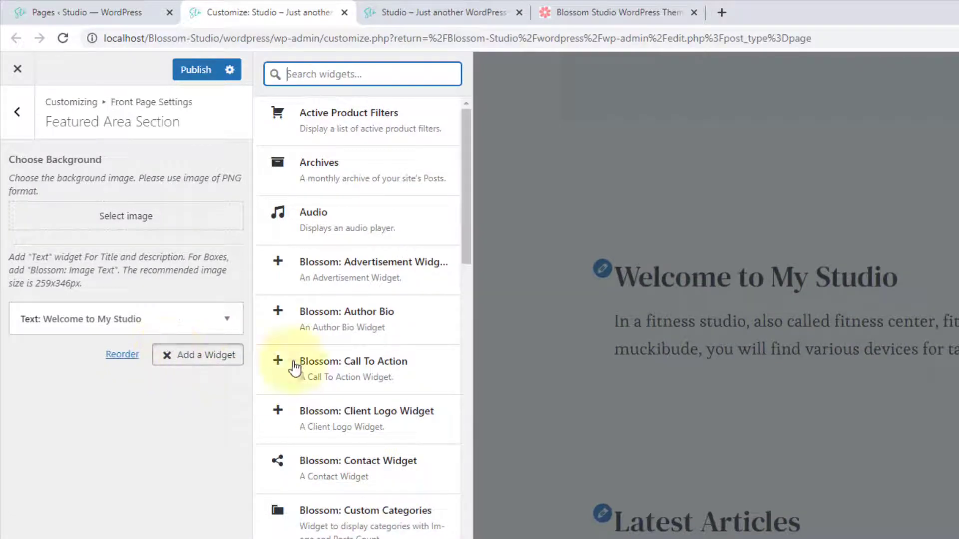
scroll(344, 367, down, 4)
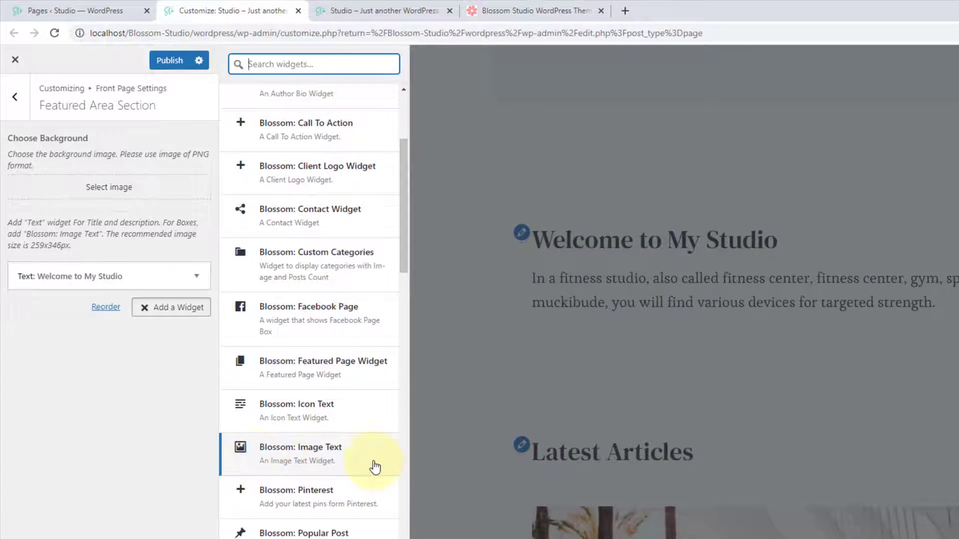
click(310, 456)
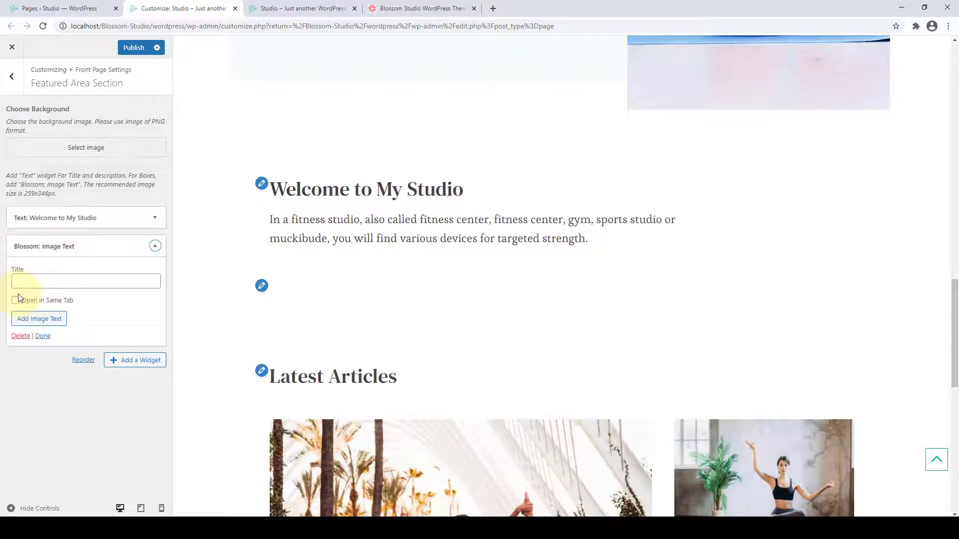
click(43, 320)
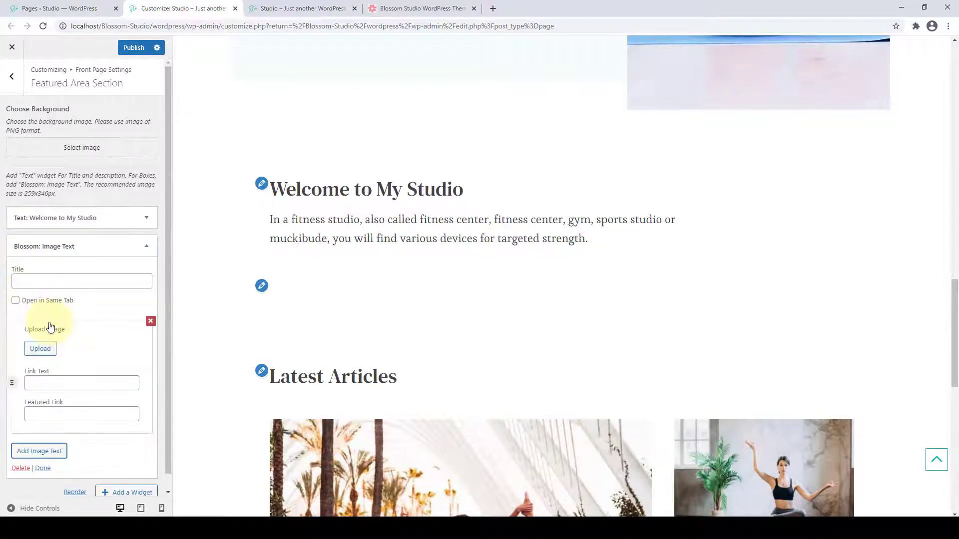
scroll(50, 327, down, 1)
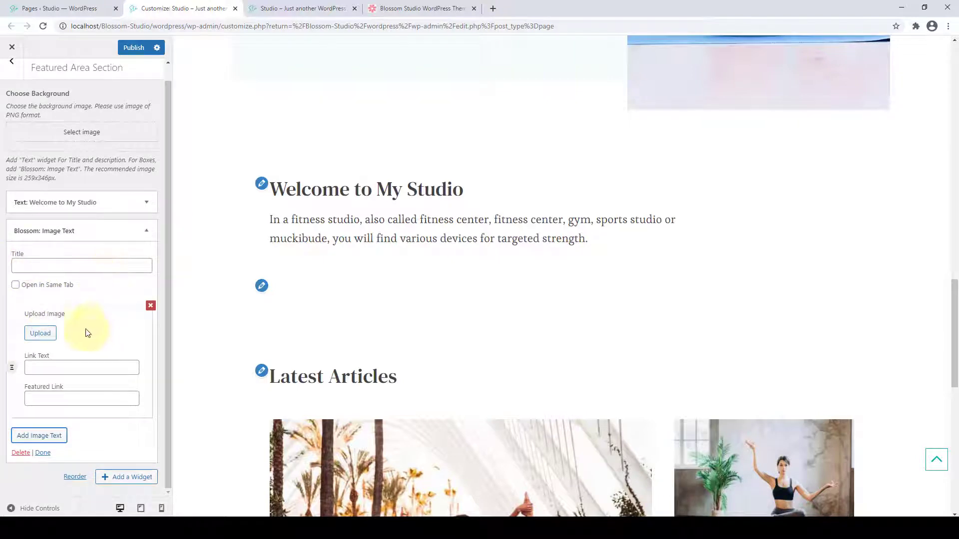
Set the first image text item's picture to promo-section-img1.jpg from the media library.
click(40, 333)
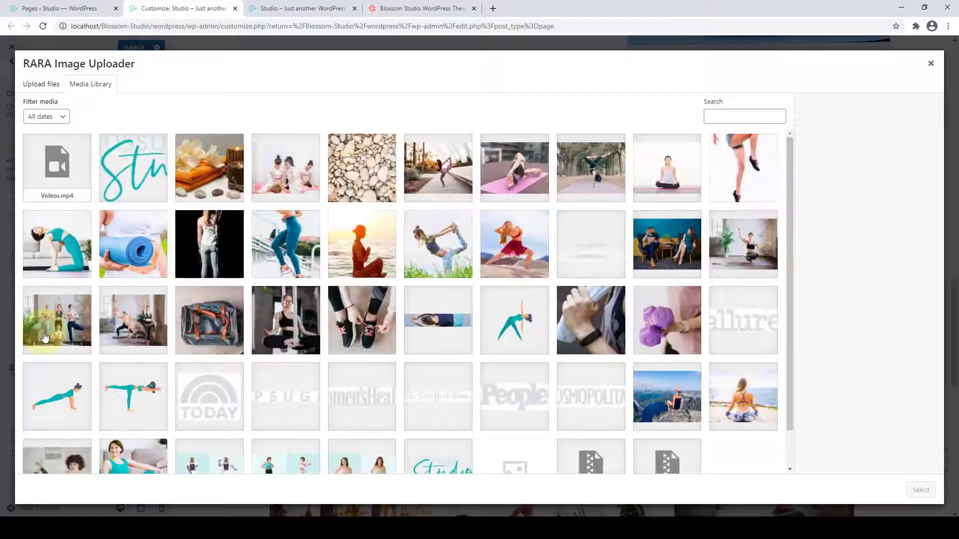
click(346, 244)
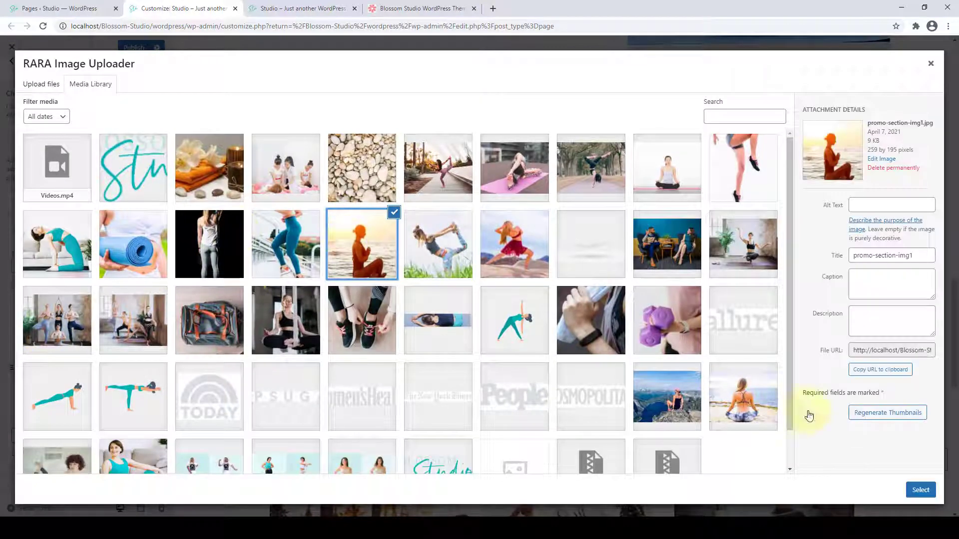
click(920, 490)
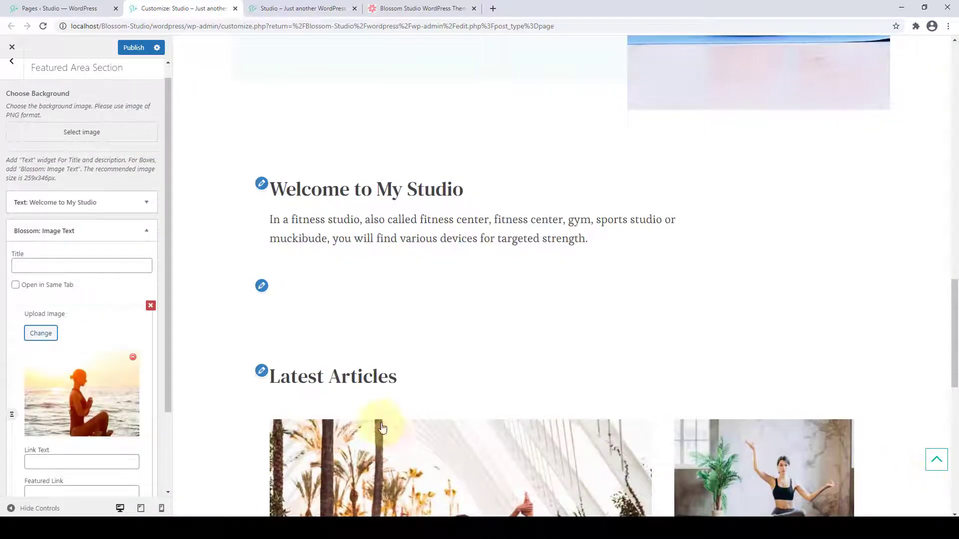
Give the first item the link text "About", paste the copied page URL as its featured link, and apply the widget changes.
scroll(99, 329, down, 2)
click(35, 361)
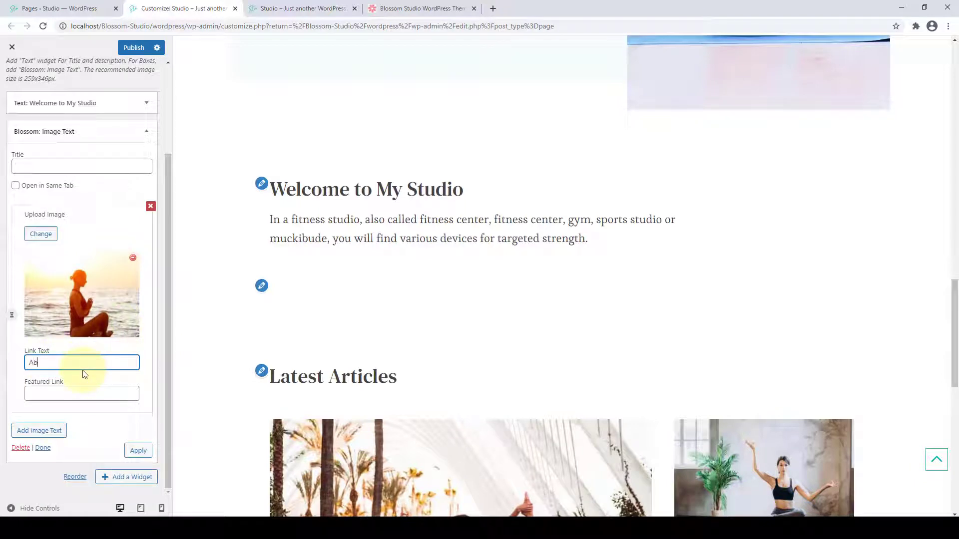
key(Tab)
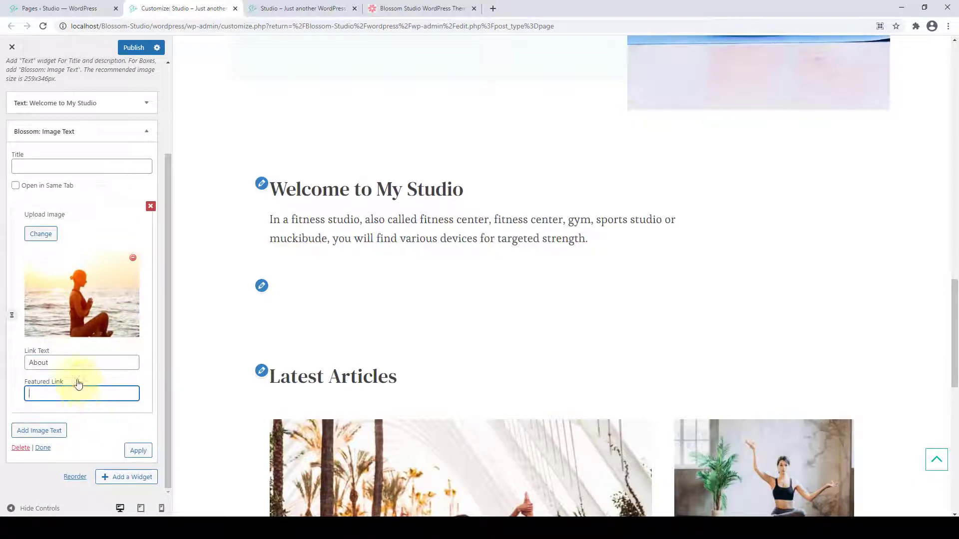
right_click(33, 397)
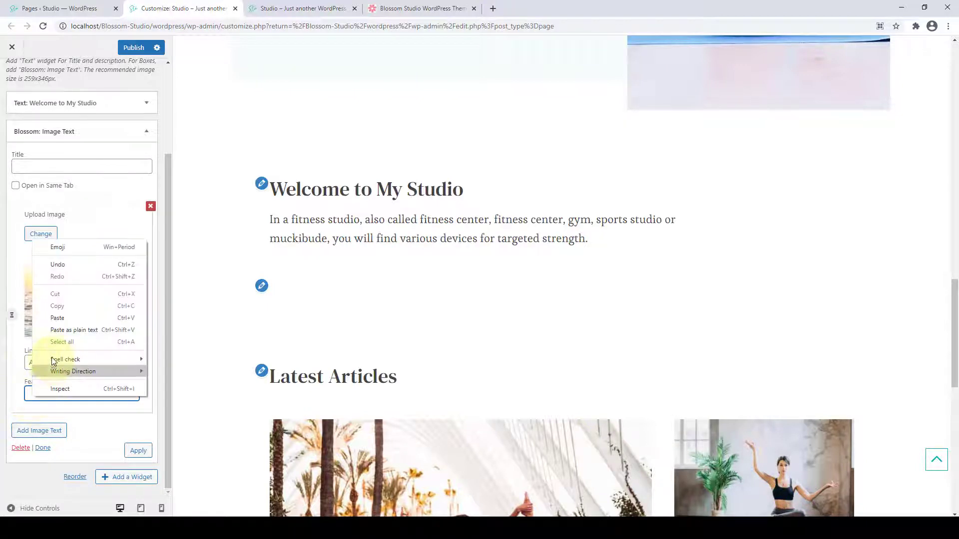
click(57, 318)
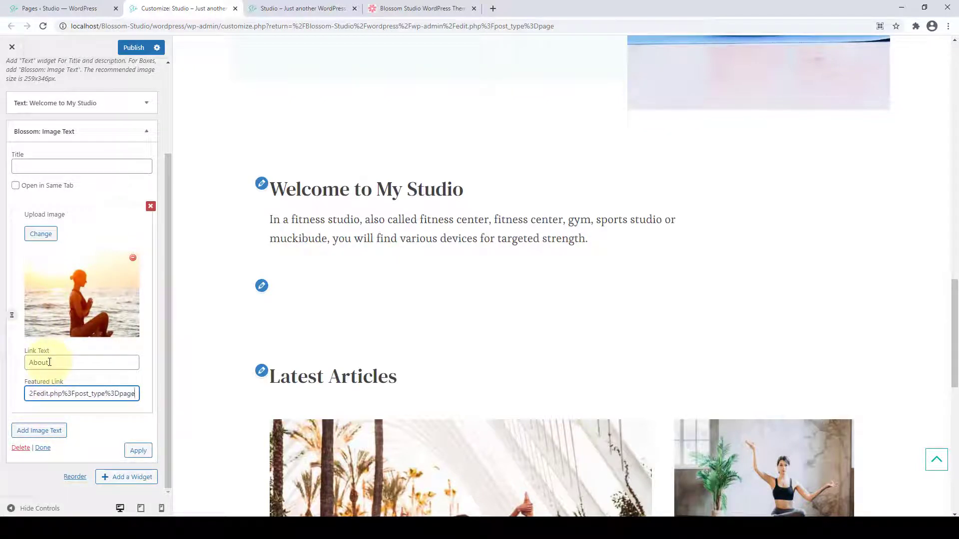
click(80, 395)
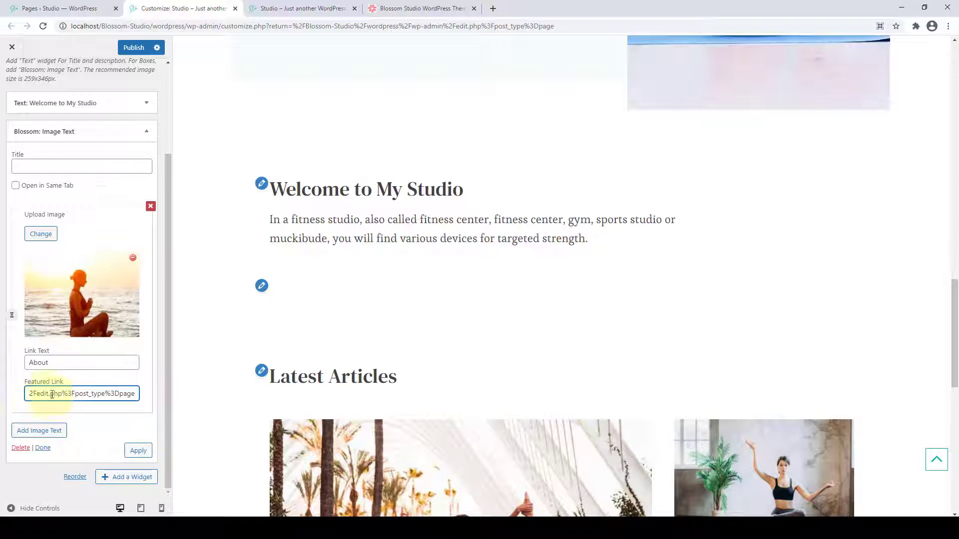
click(136, 450)
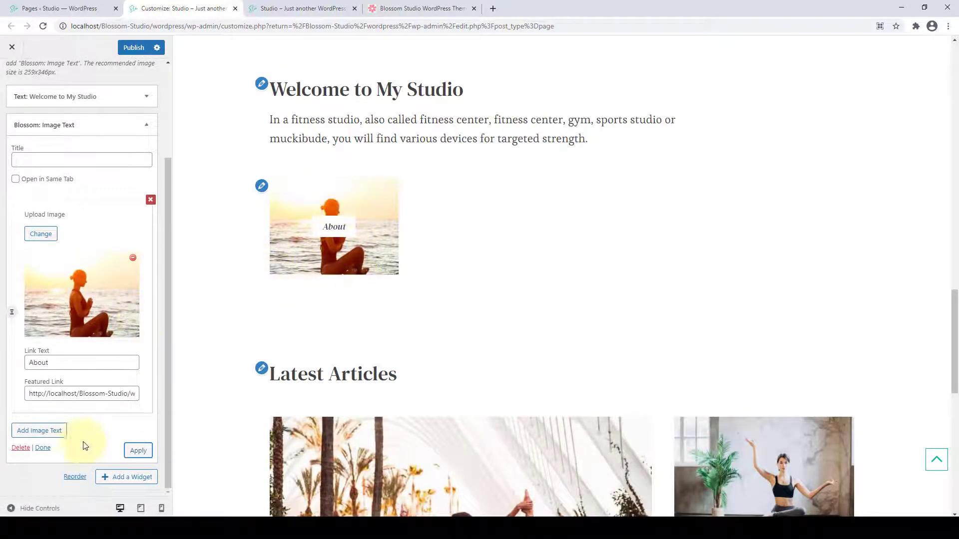
Add image text items "Speaking", "Reach Out" and "Instagram", each with its own picture and the copied URL as featured link.
click(43, 437)
click(41, 329)
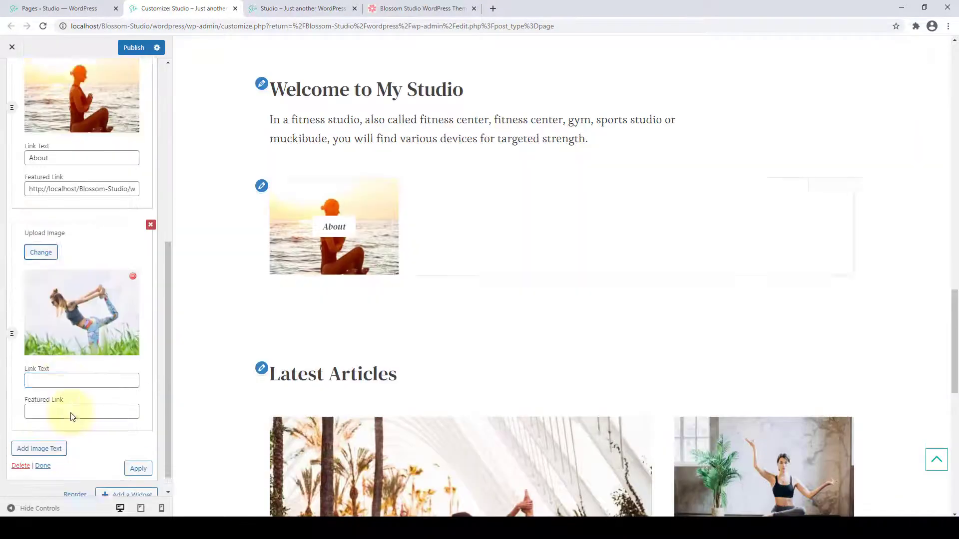
click(63, 363)
text(Speaking)
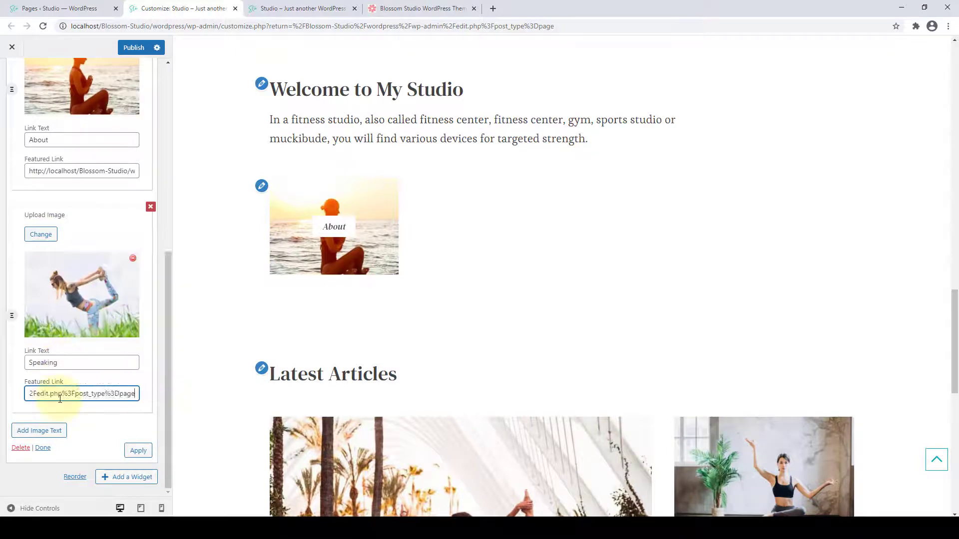
text(c)
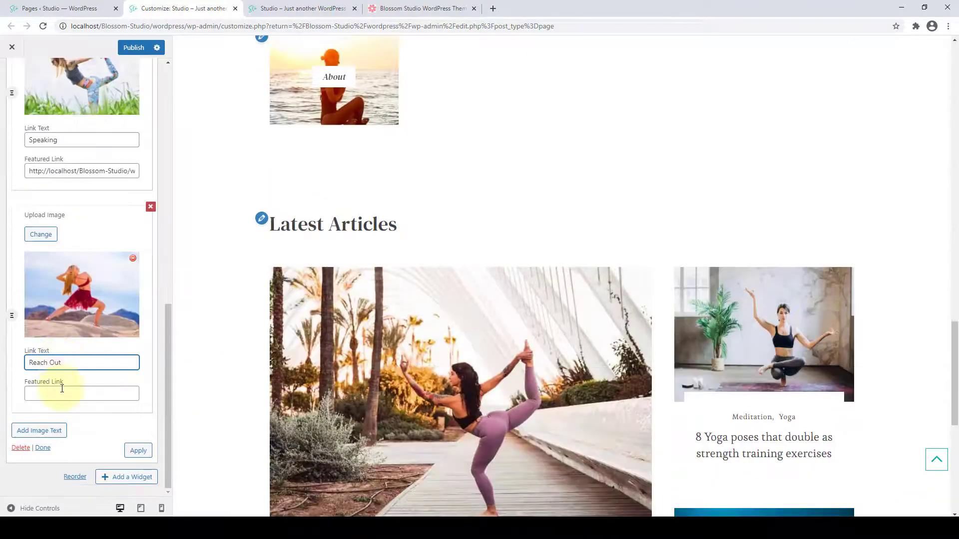
click(70, 364)
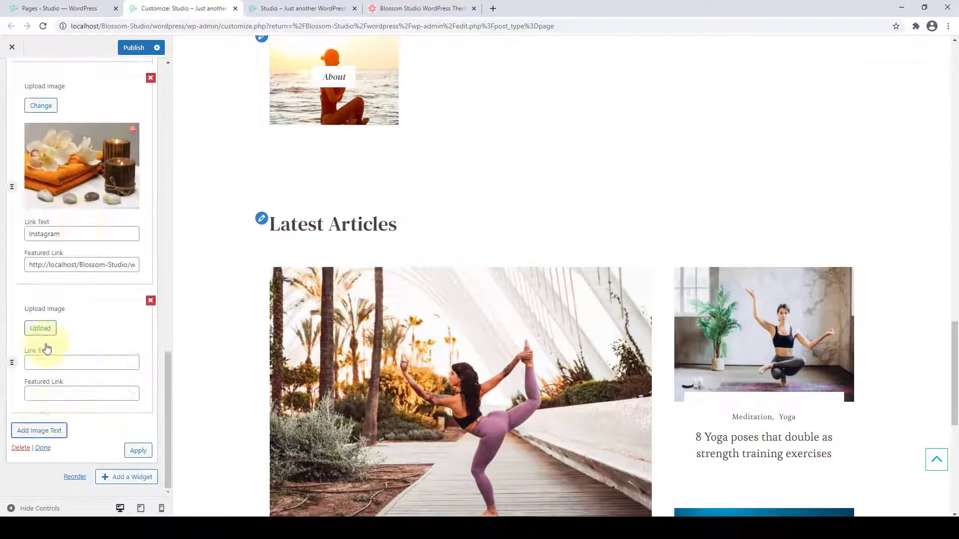
Complete the fifth image text item with the seated meditation picture, link text "Yoga" and the copied URL as featured link.
click(40, 327)
click(284, 315)
text(Y)
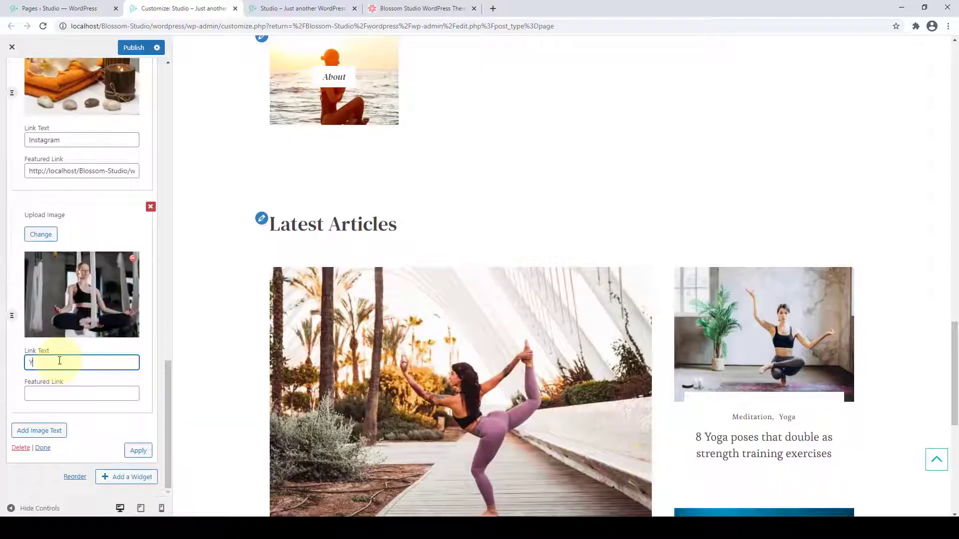
text(oga)
click(82, 394)
key(ctrl+v)
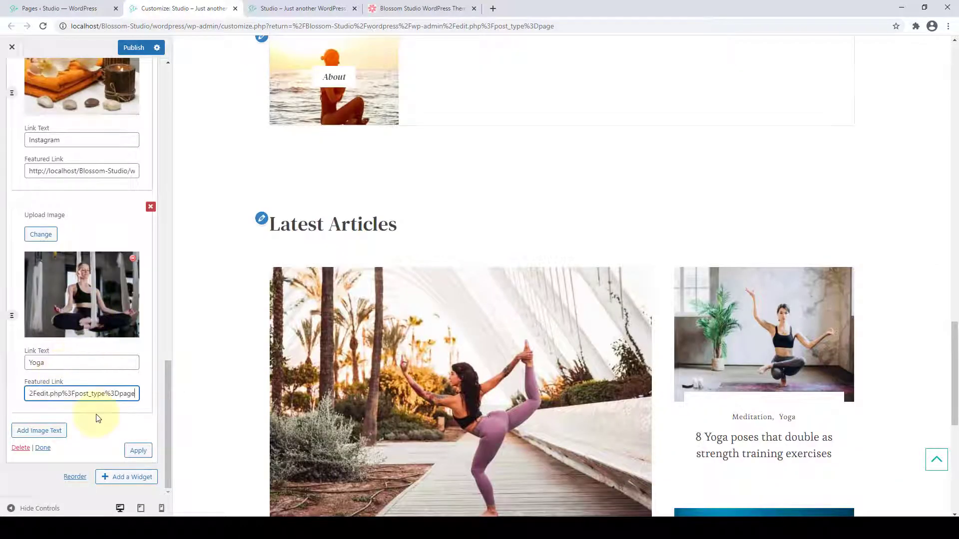
Review the image text items, apply the Blossom: Image Text widget, and publish the Featured Area Section.
scroll(97, 409, up, 5)
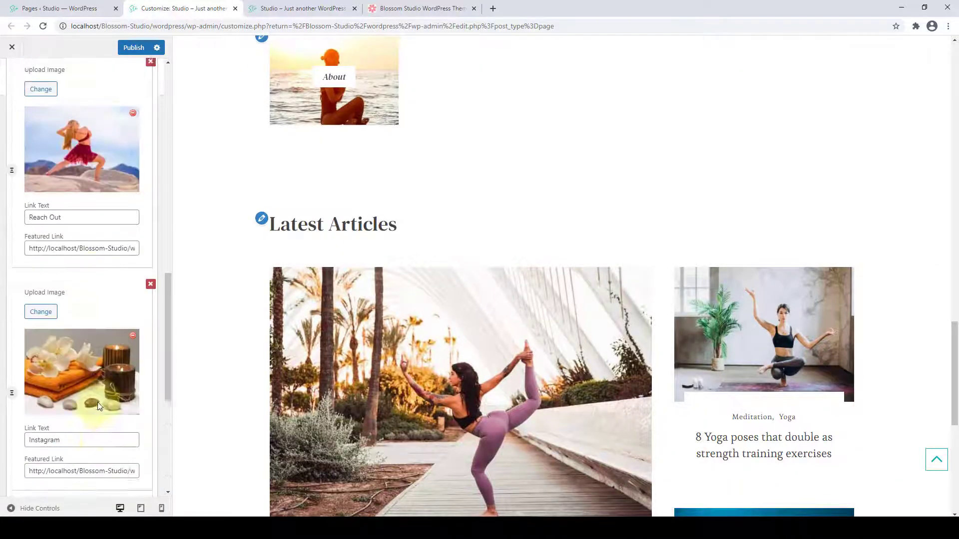
scroll(98, 390, up, 6)
scroll(95, 299, up, 1)
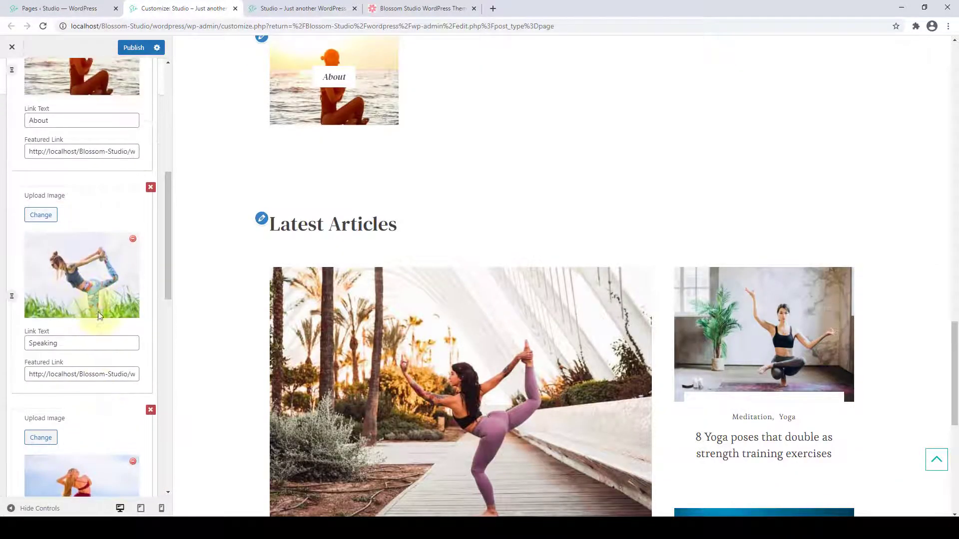
scroll(98, 316, down, 12)
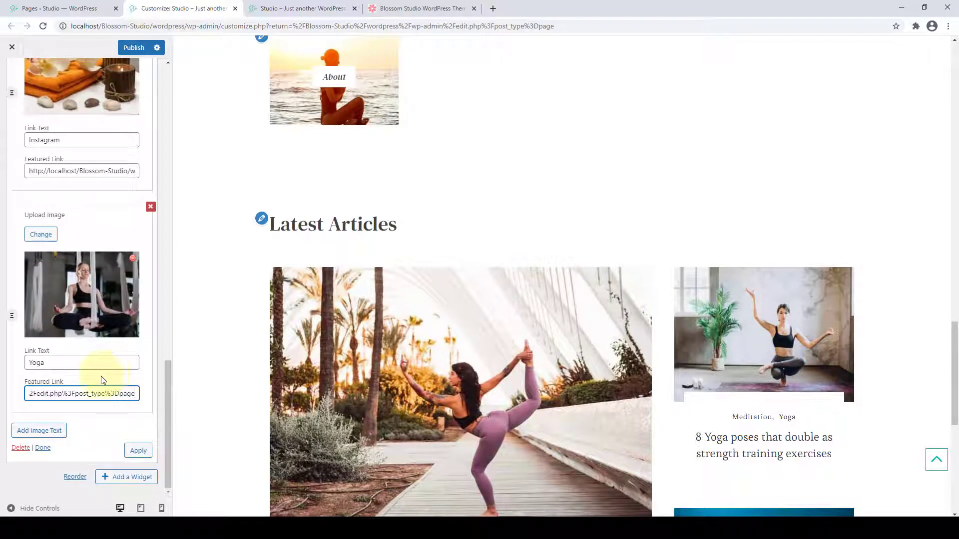
click(140, 452)
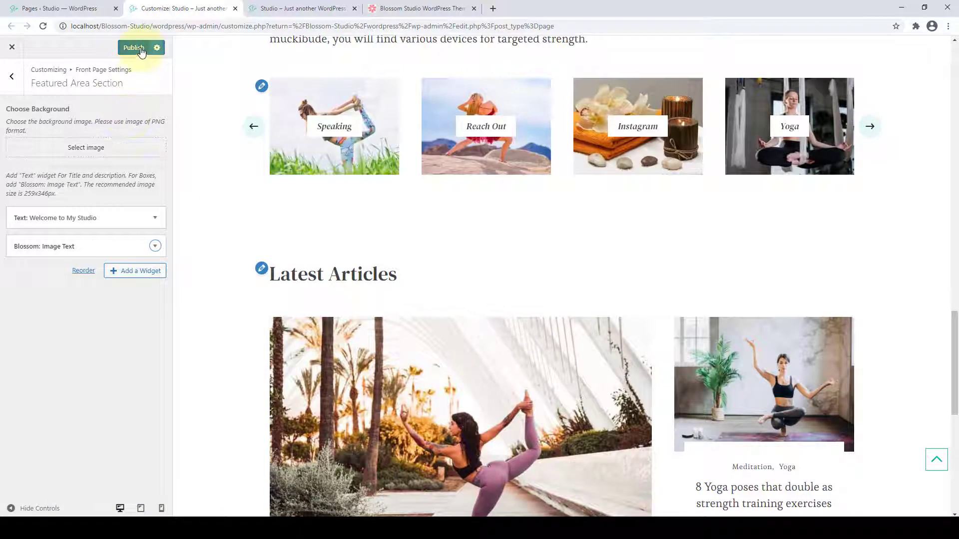
click(140, 49)
Examine the Welcome to My Studio section on the live site, moving its image carousel forward and back.
click(287, 8)
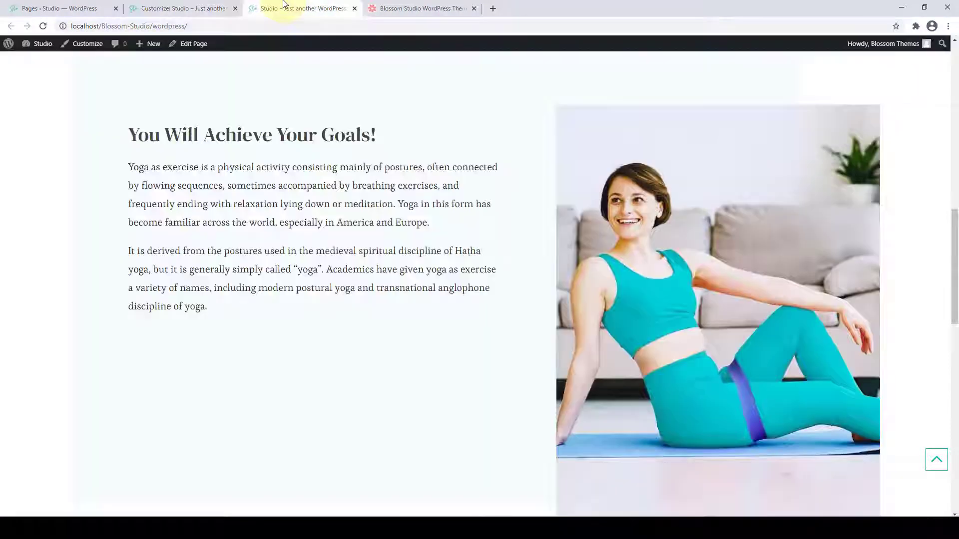
scroll(96, 128, down, 6)
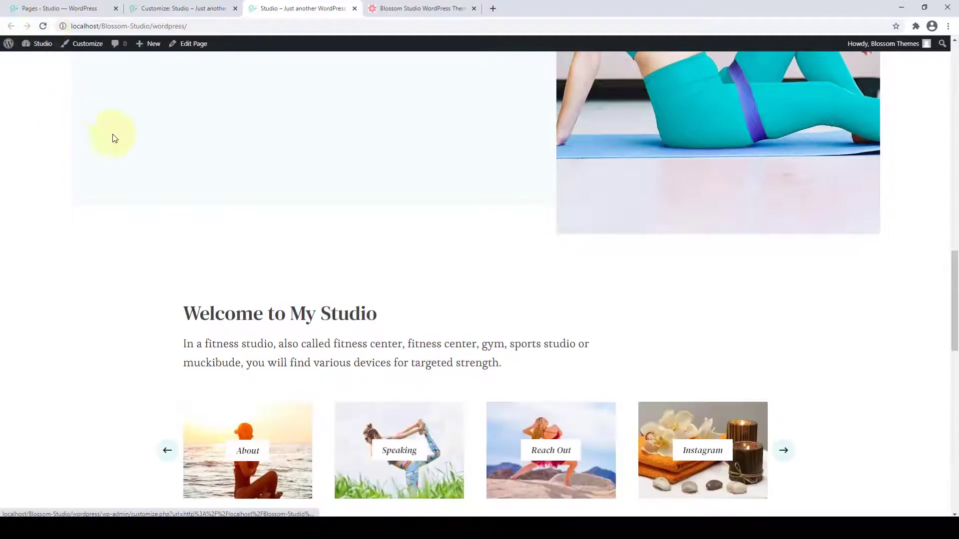
scroll(120, 150, down, 5)
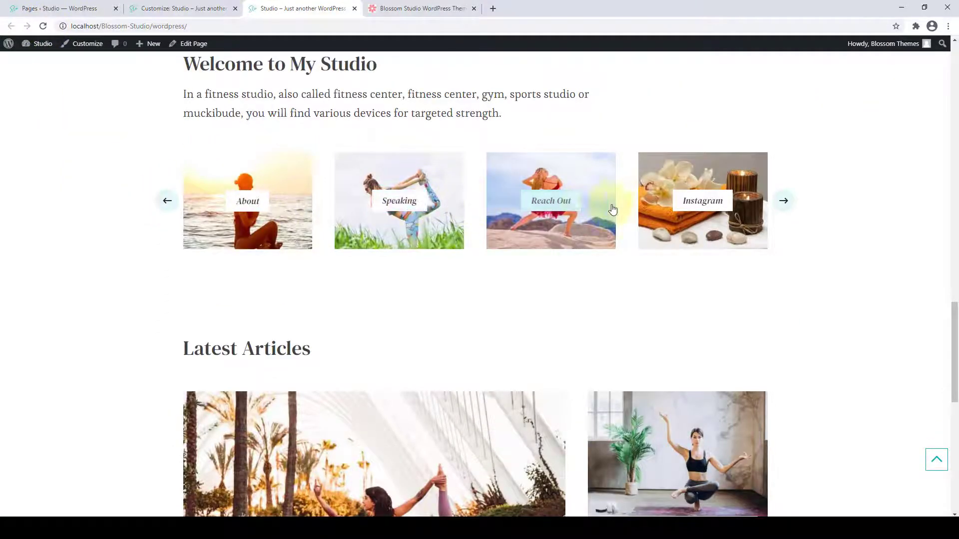
click(782, 204)
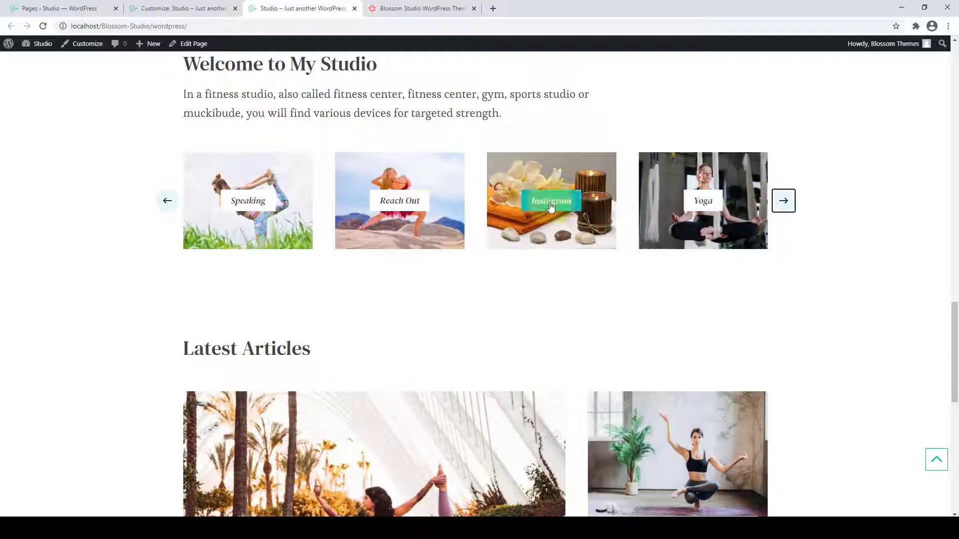
click(374, 207)
click(167, 201)
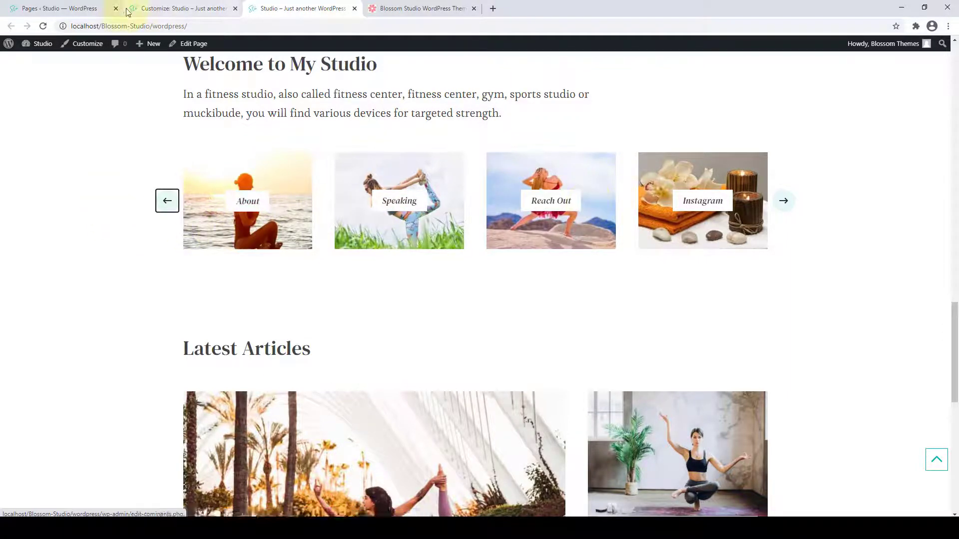
Set promo-section-bg.png as the Featured Area Section background in the Customizer and publish the change.
click(160, 6)
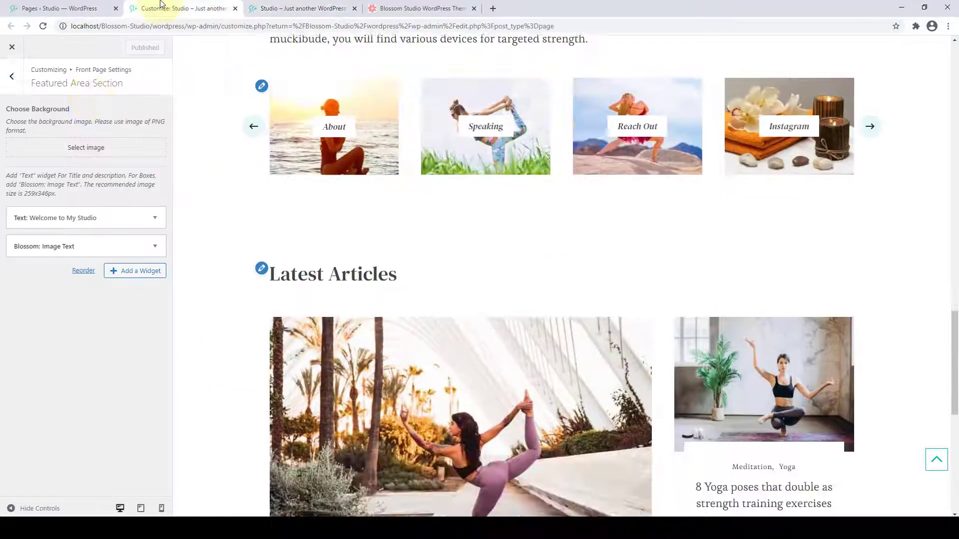
click(102, 149)
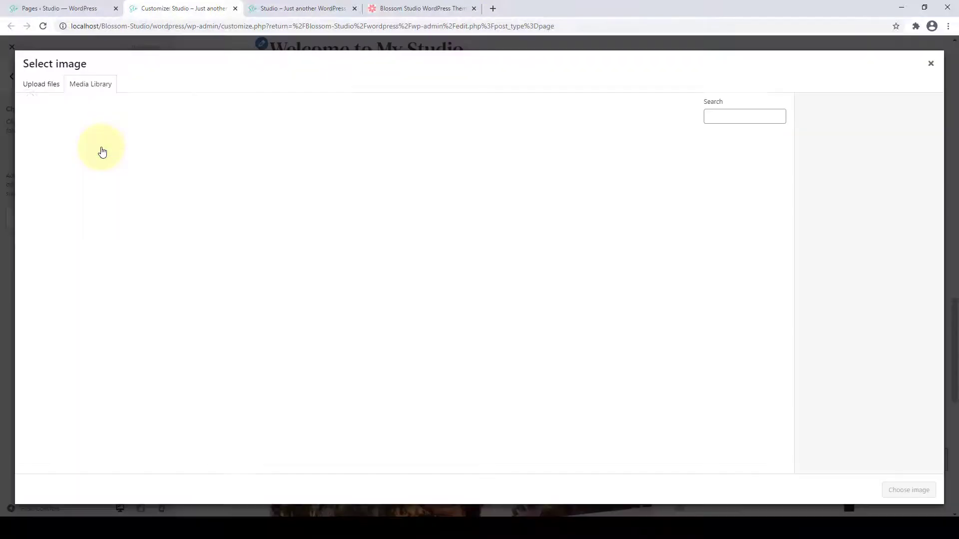
scroll(510, 213, down, 1)
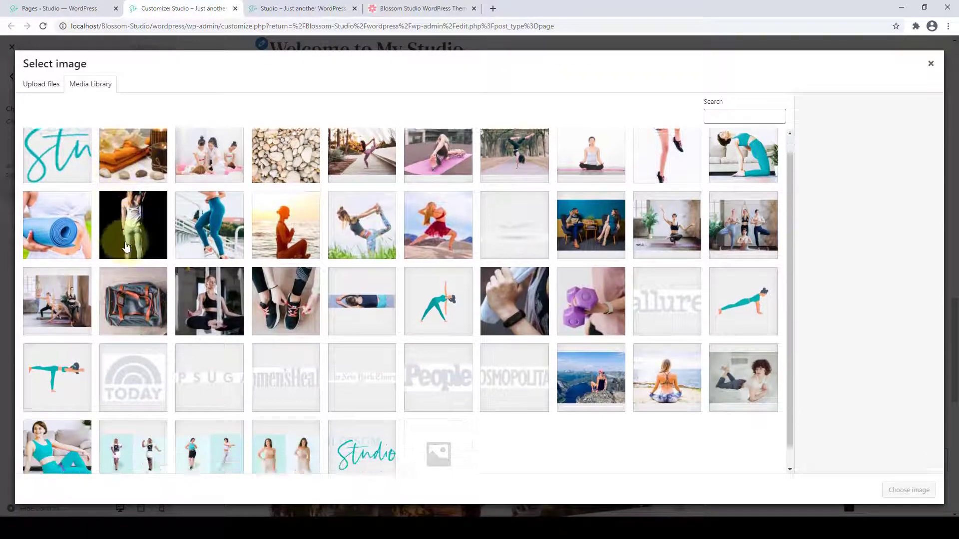
click(512, 227)
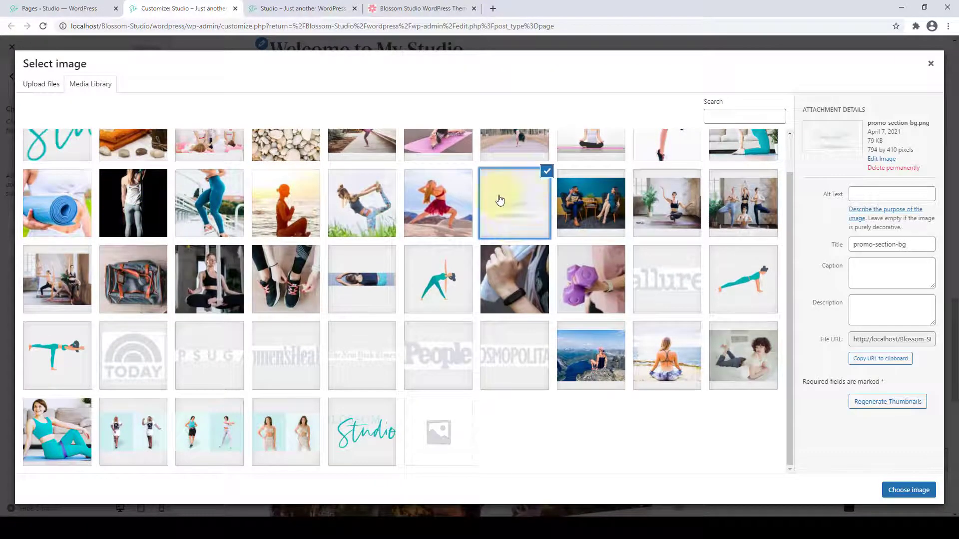
click(909, 490)
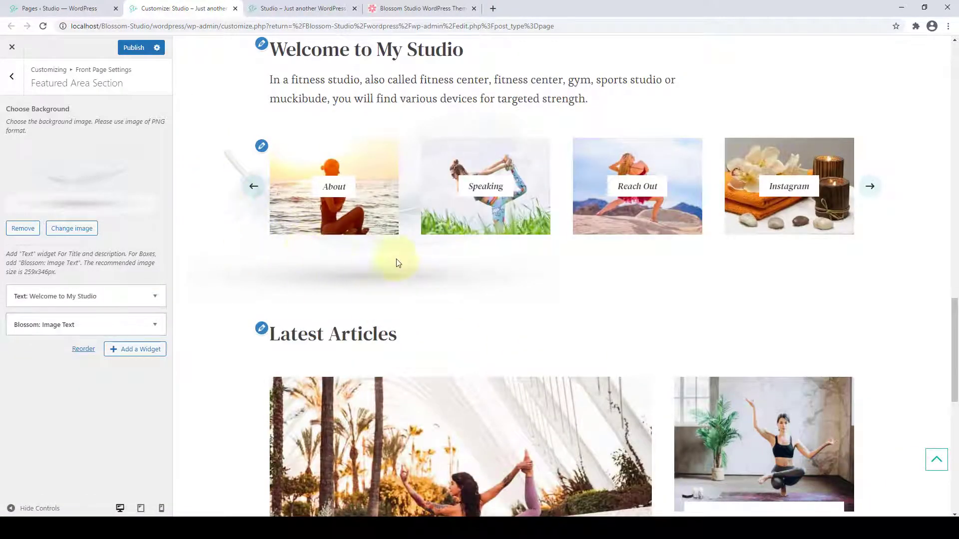
click(133, 47)
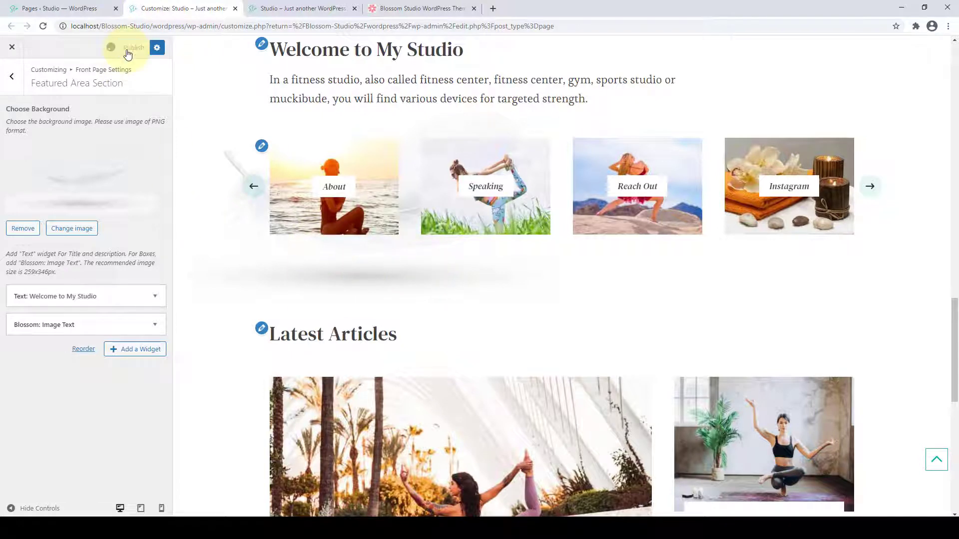
Set testimonial-bg-scaled-1.jpg as the background image of the Testimonial Section in the Front Page Settings.
click(12, 79)
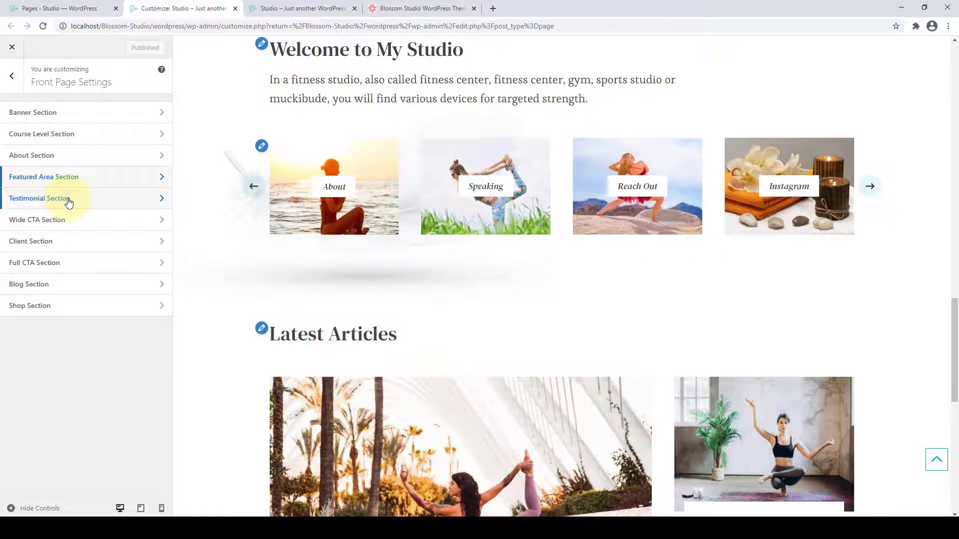
click(69, 200)
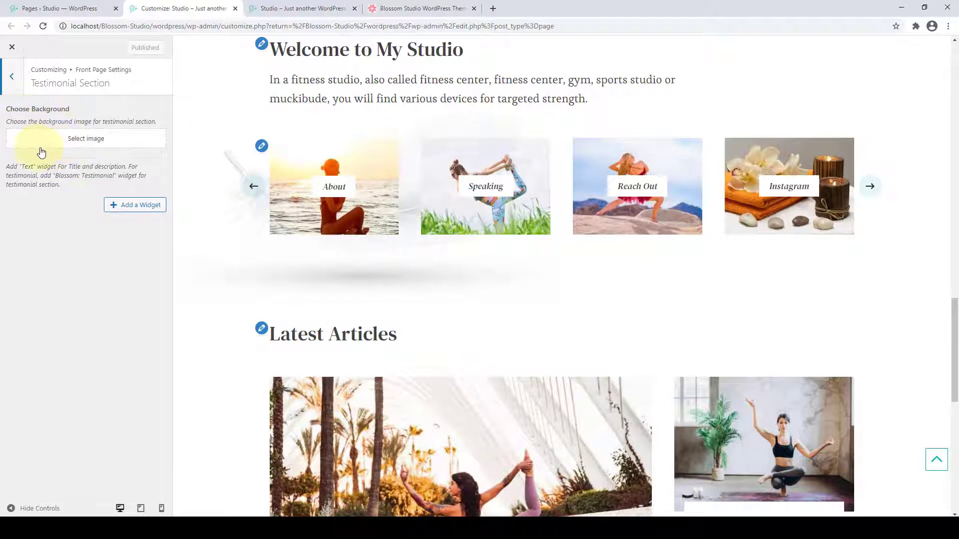
click(99, 144)
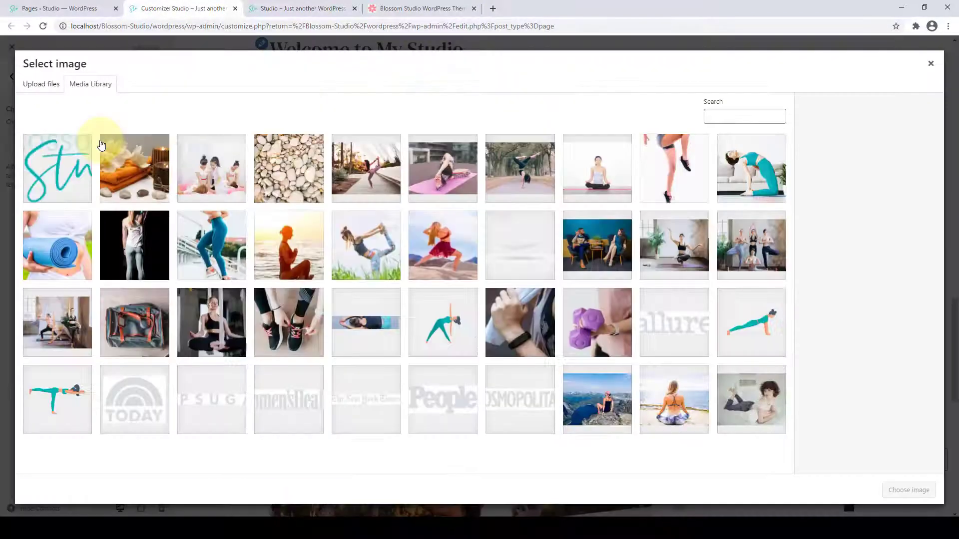
click(290, 173)
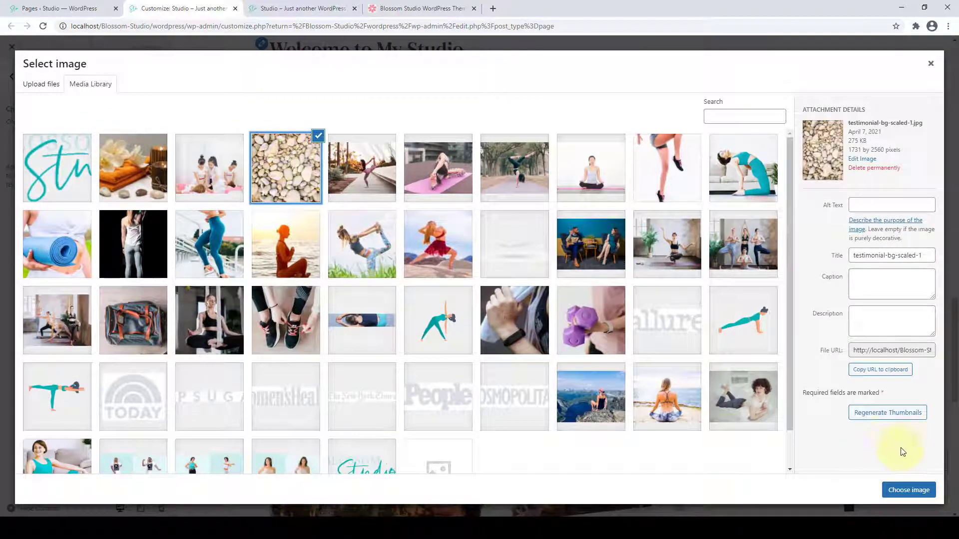
click(909, 489)
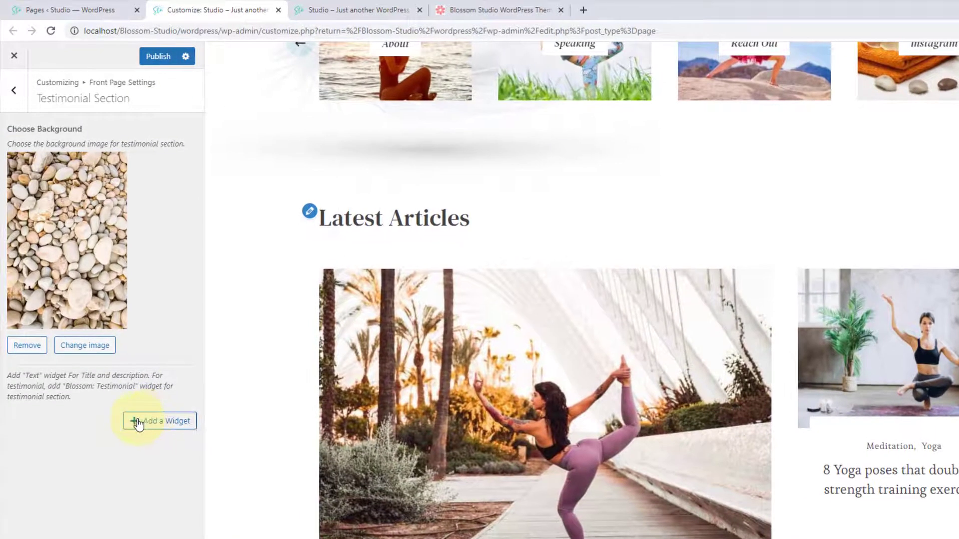
Add a Text widget to the Testimonial Section with the title "Real People, Inspiring Results.".
click(116, 356)
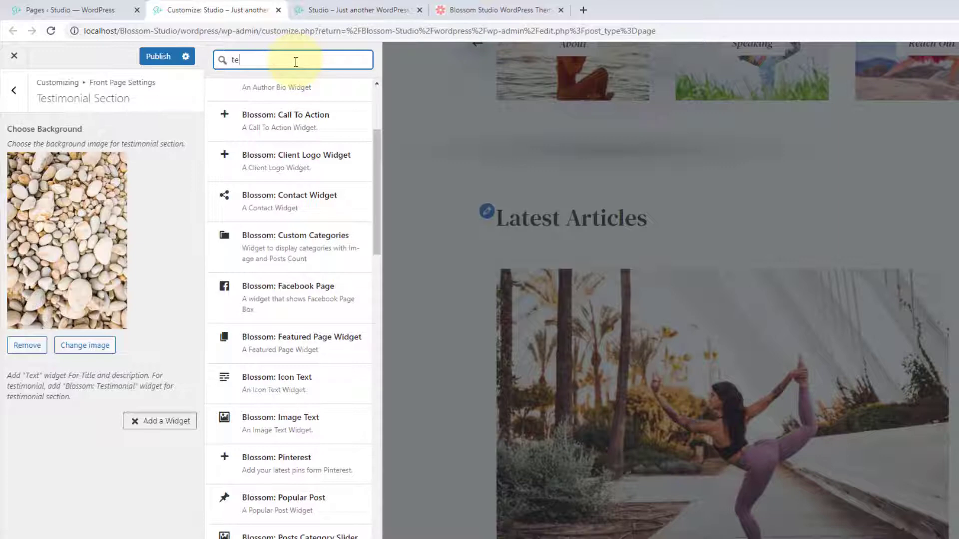
click(267, 174)
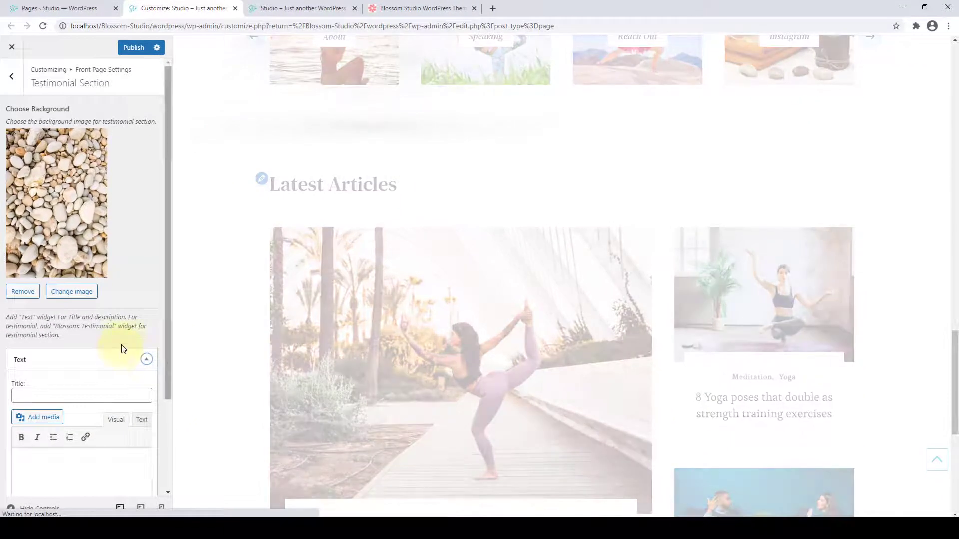
scroll(142, 415, down, 1)
scroll(120, 349, down, 1)
click(80, 278)
right_click(96, 281)
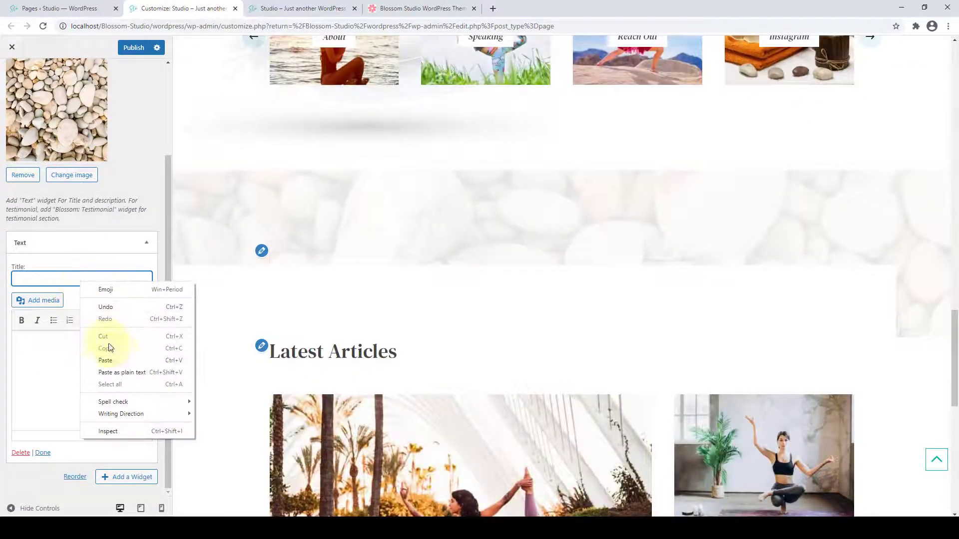
click(110, 360)
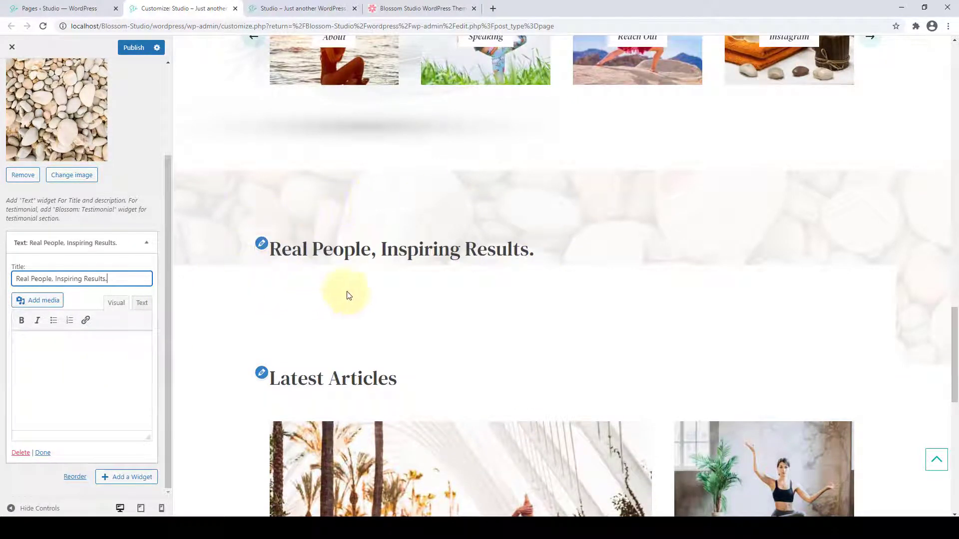
Fill the Text widget's body with the fitness studio description starting "In a fitness studio, also called fitness center" and finish the widget.
scroll(75, 210, up, 2)
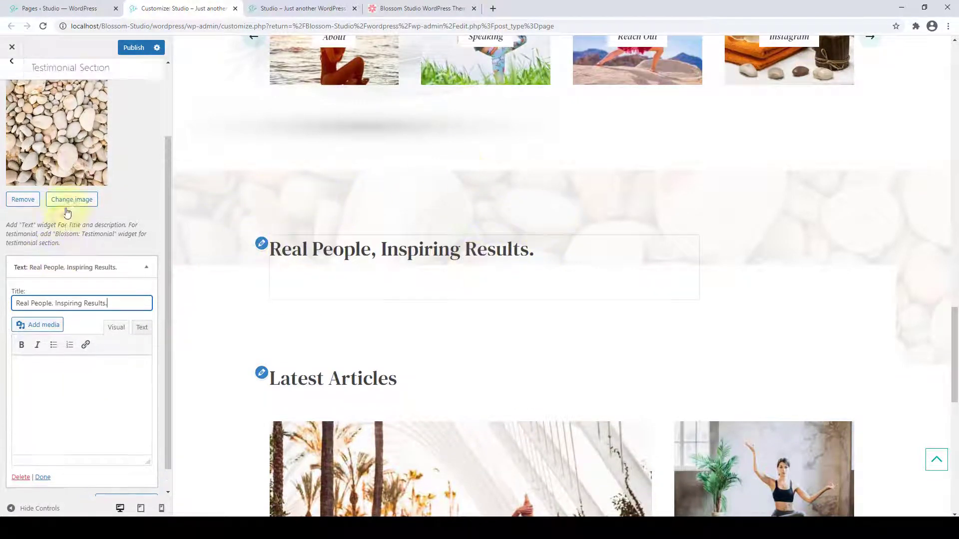
scroll(111, 272, down, 2)
click(124, 360)
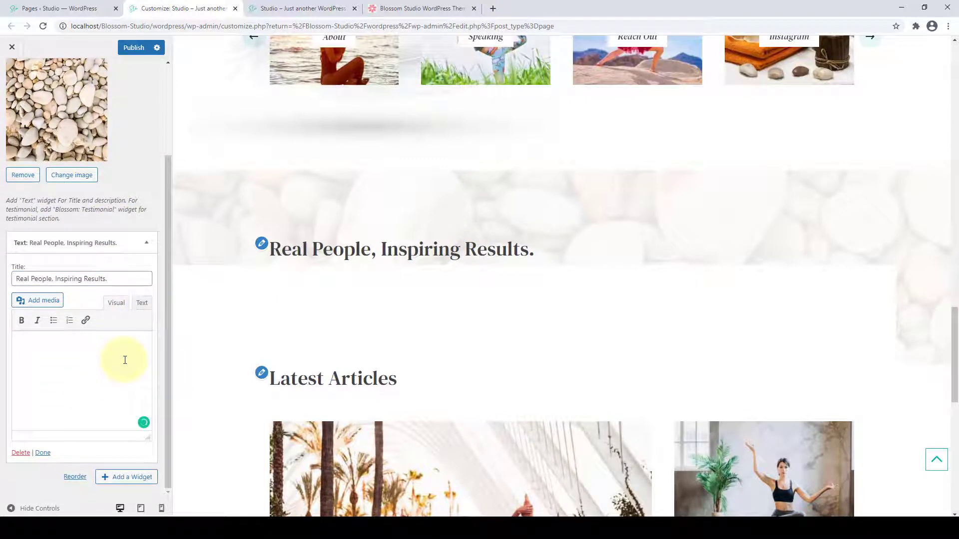
right_click(70, 348)
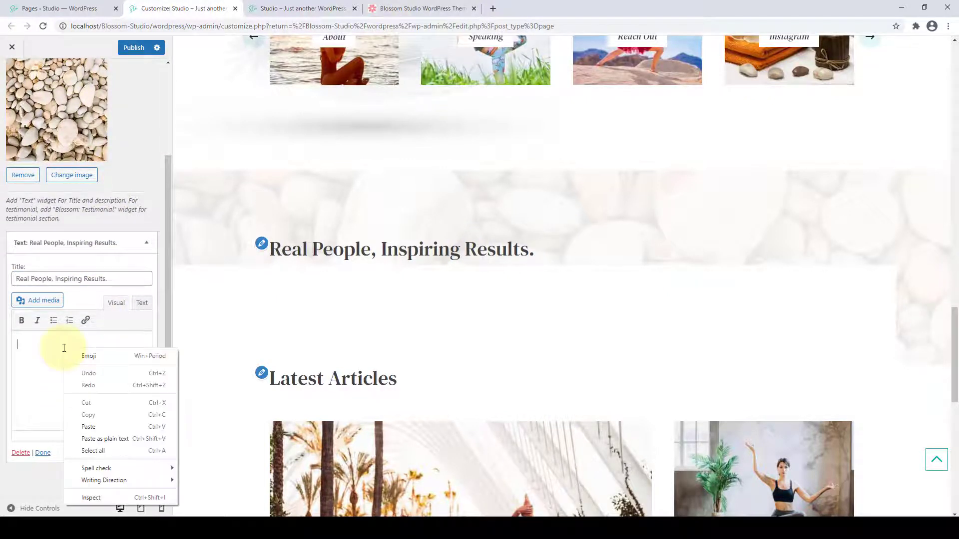
click(95, 421)
click(43, 453)
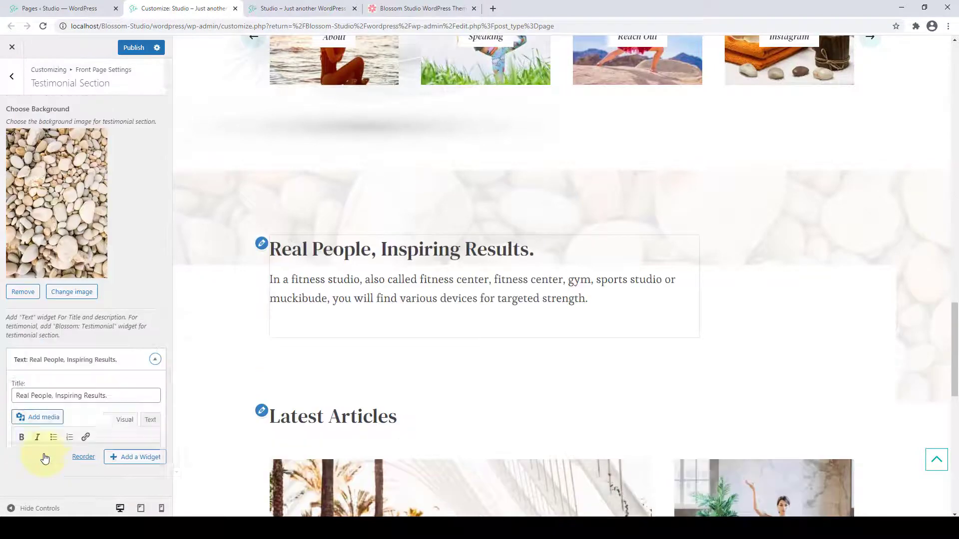
Add a Blossom: Testimonial widget, enter the client's full name, and set the designation to Yoga Trainee.
click(116, 386)
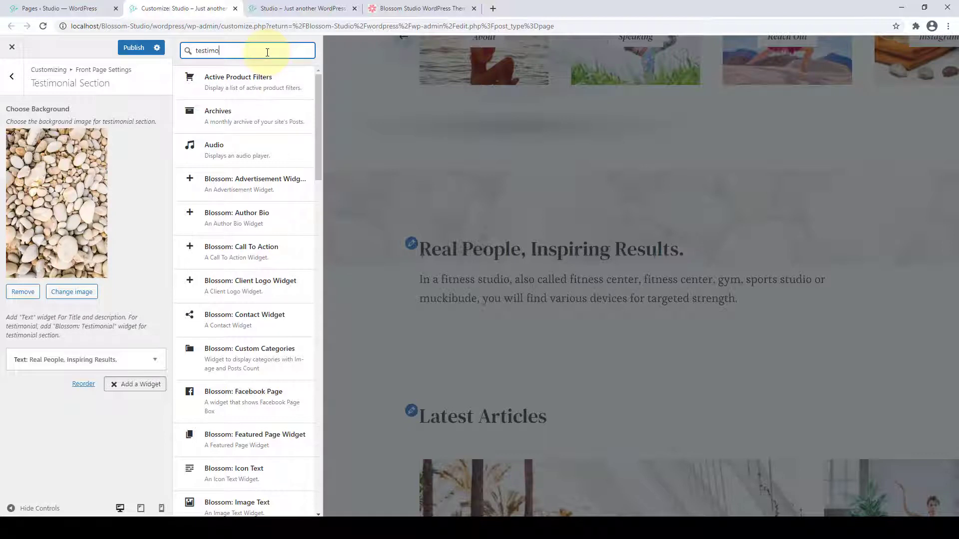
click(239, 81)
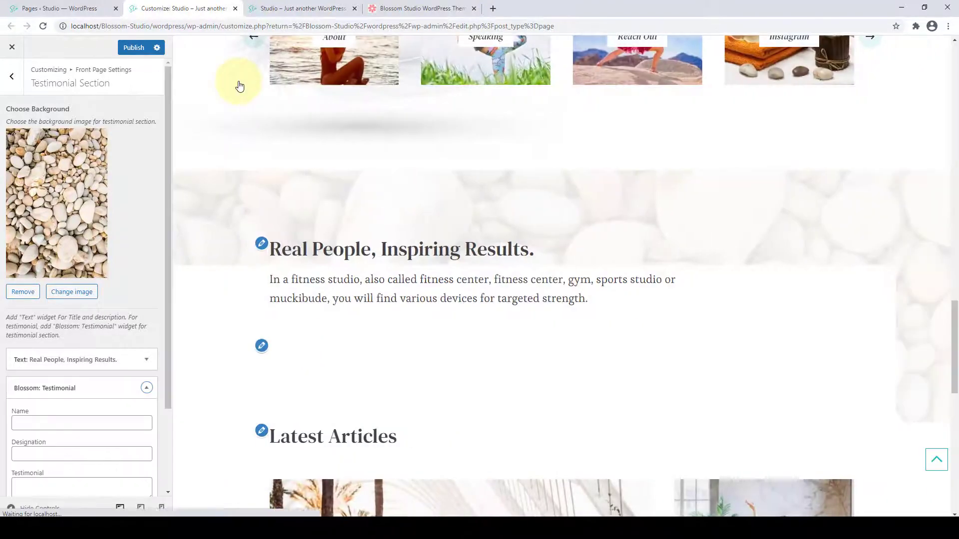
scroll(120, 303, down, 2)
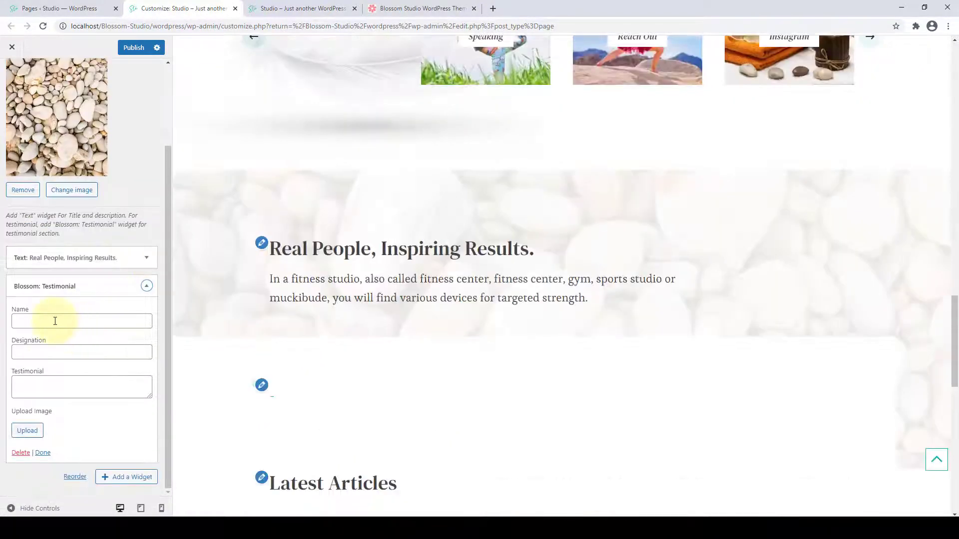
click(55, 321)
click(54, 352)
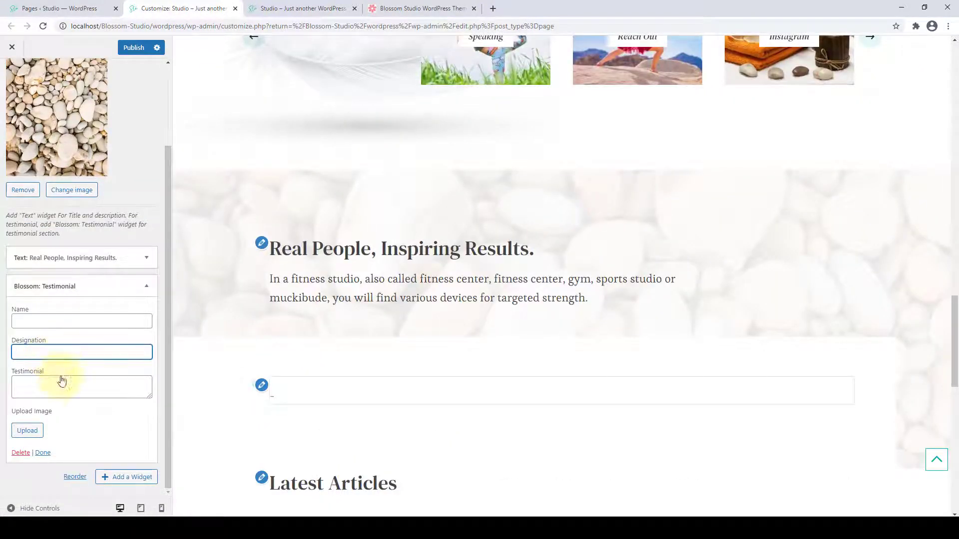
click(58, 391)
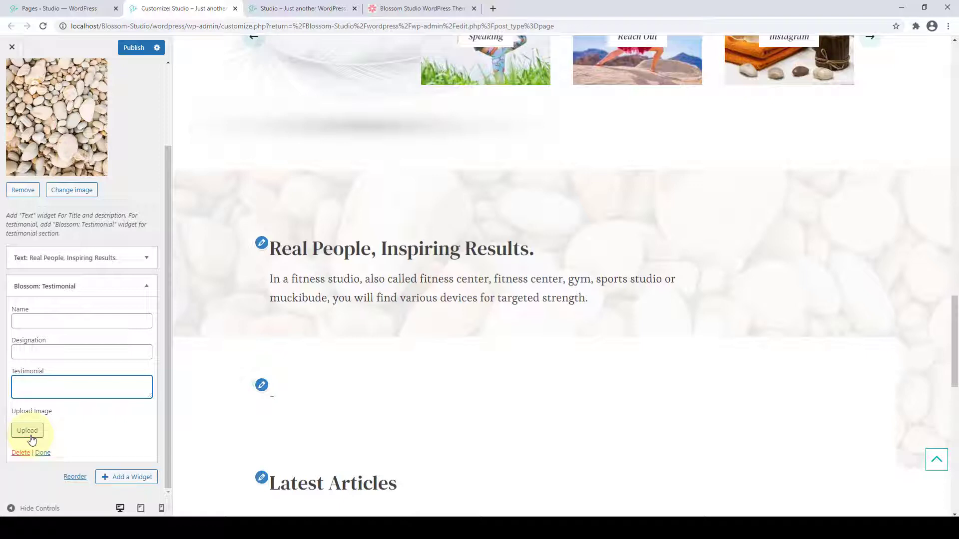
click(84, 321)
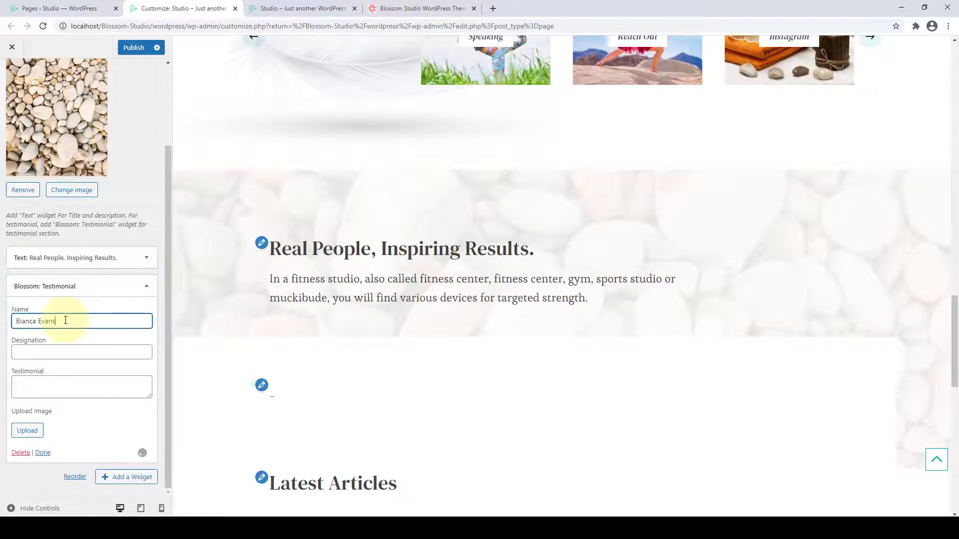
click(67, 358)
right_click(73, 353)
click(109, 438)
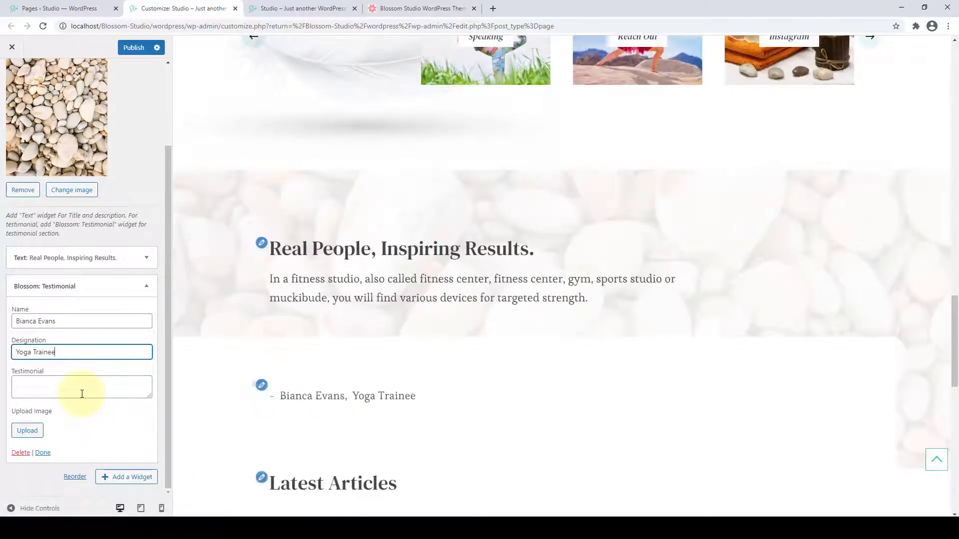
Enter the testimonial text starting "I lost 100 lbs in 6 Months" and add a blank line after that first line.
click(82, 394)
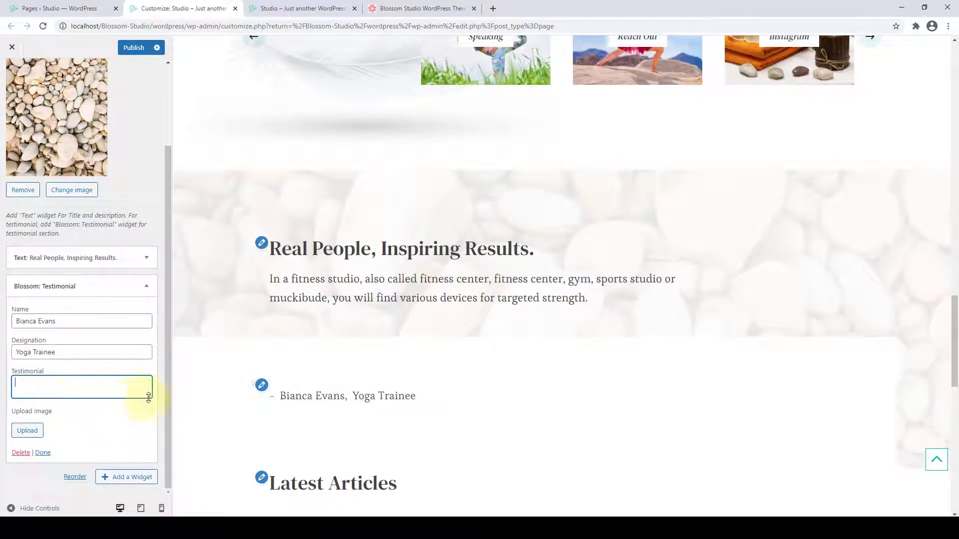
right_click(64, 402)
click(81, 333)
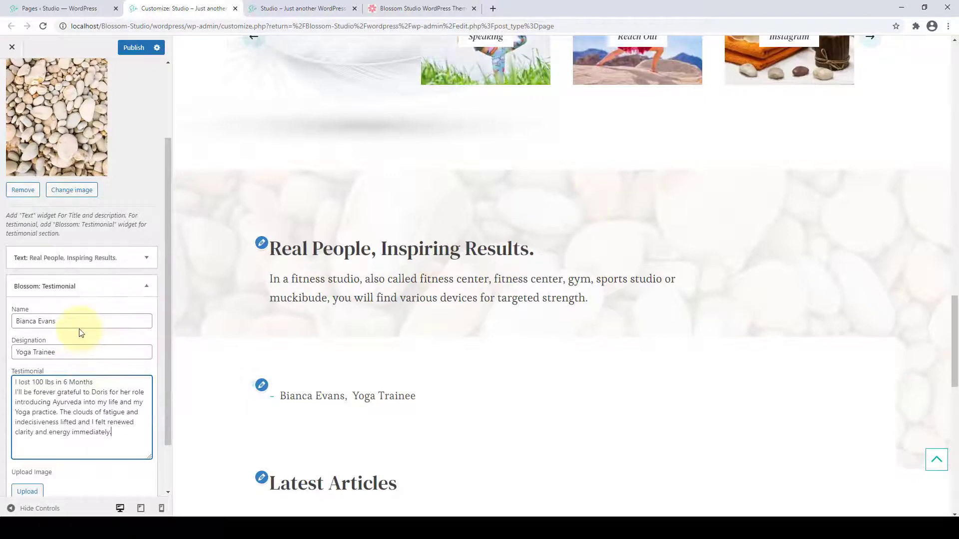
click(100, 379)
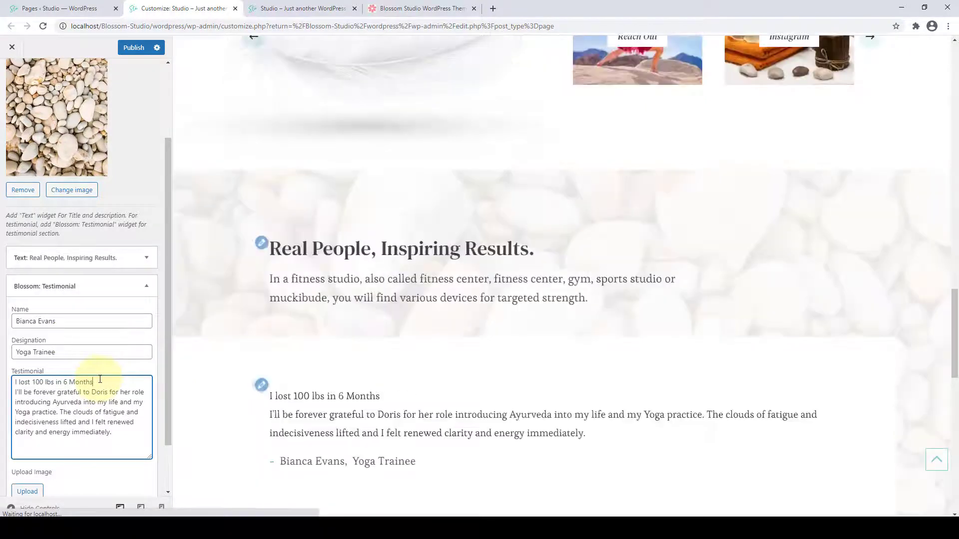
key(Return)
scroll(97, 395, down, 1)
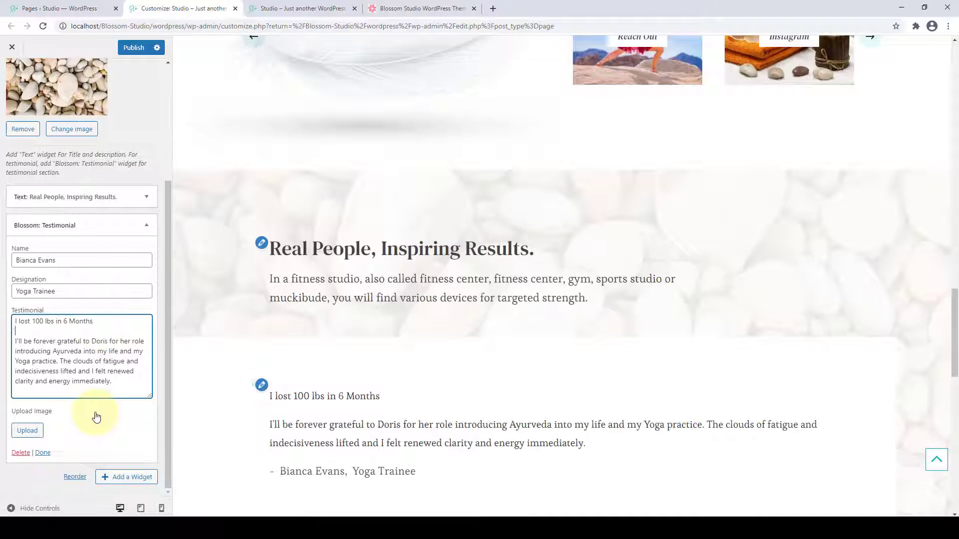
Set 1-1536x864-1.jpg as the first testimonial's image and finish the widget.
click(27, 430)
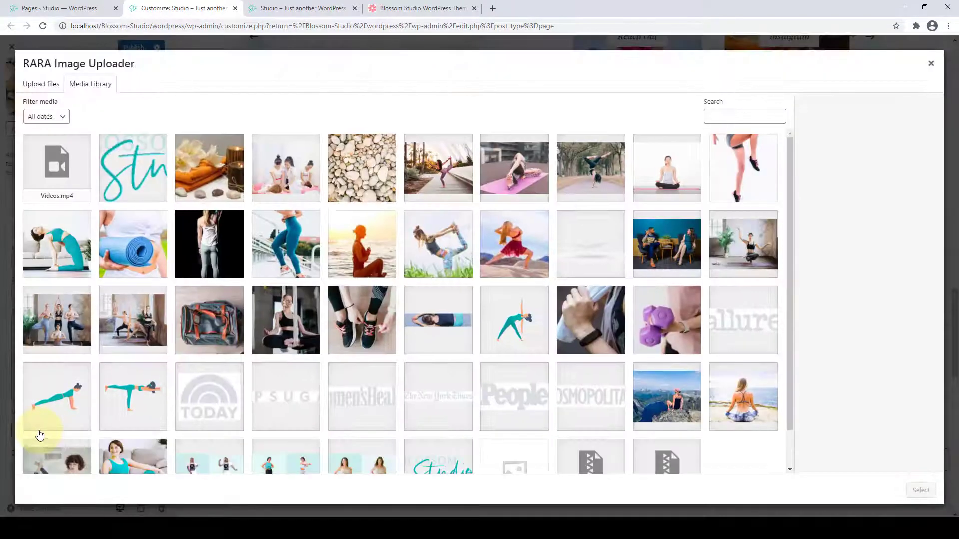
scroll(336, 369, down, 1)
click(366, 426)
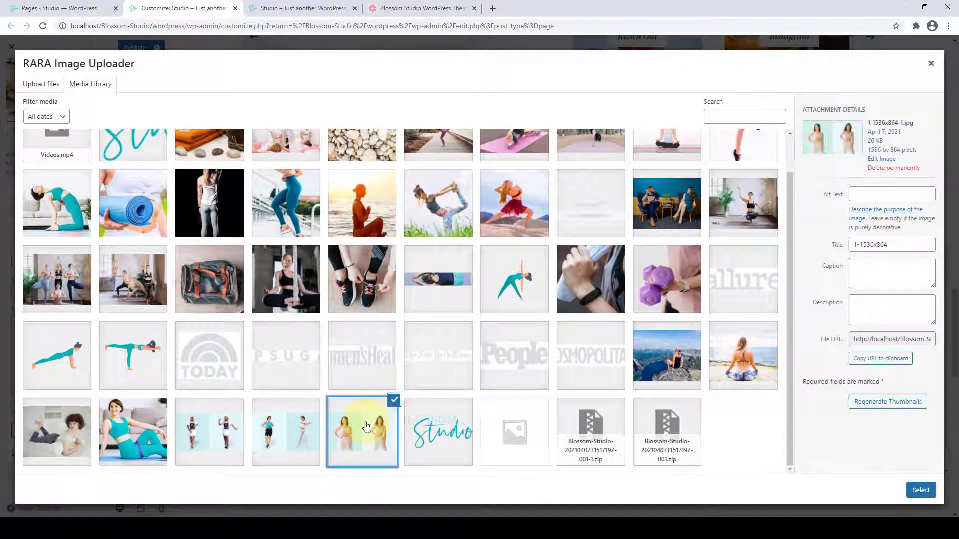
click(920, 490)
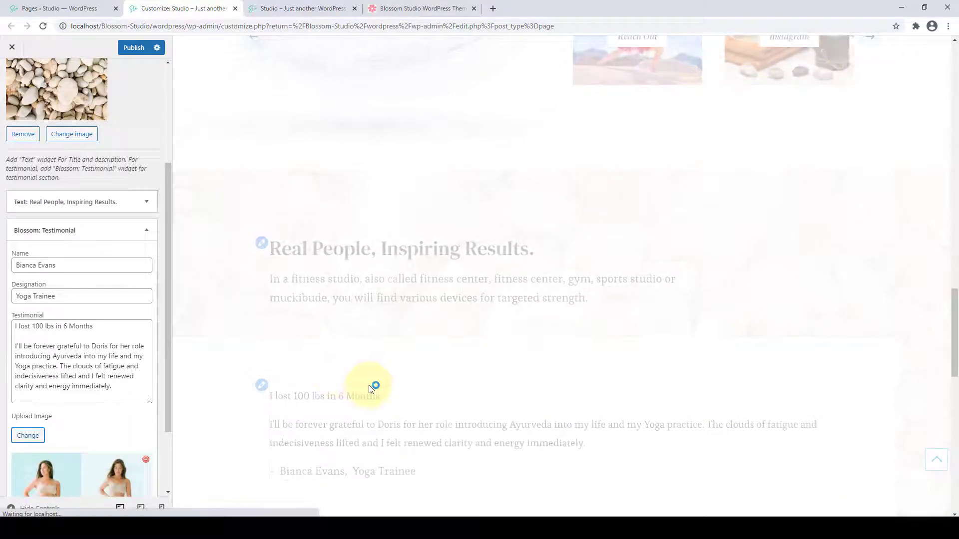
scroll(370, 386, down, 4)
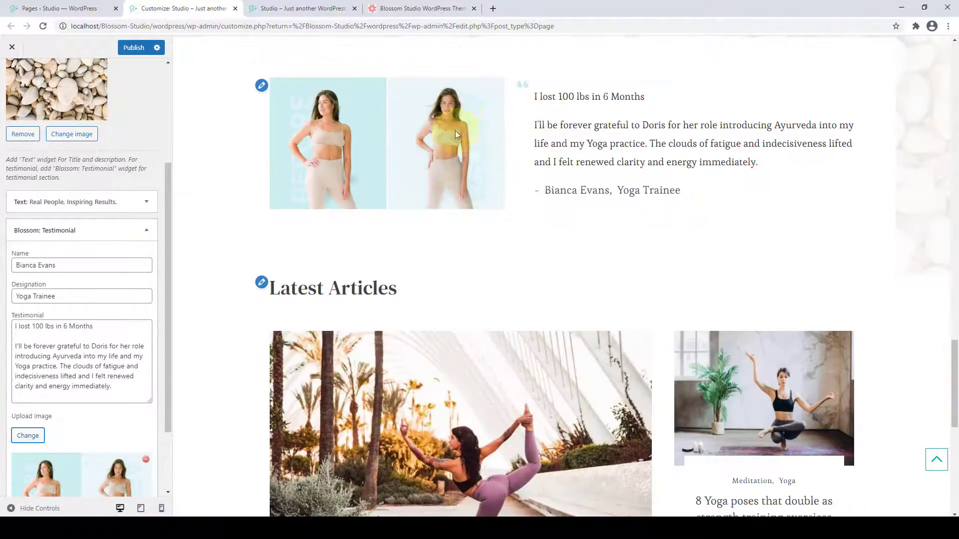
drag(167, 273, 170, 359)
click(44, 456)
Add a second Blossom: Testimonial widget, enter the client's full name, and set the designation to Cardio Trainee.
click(132, 411)
text(tes)
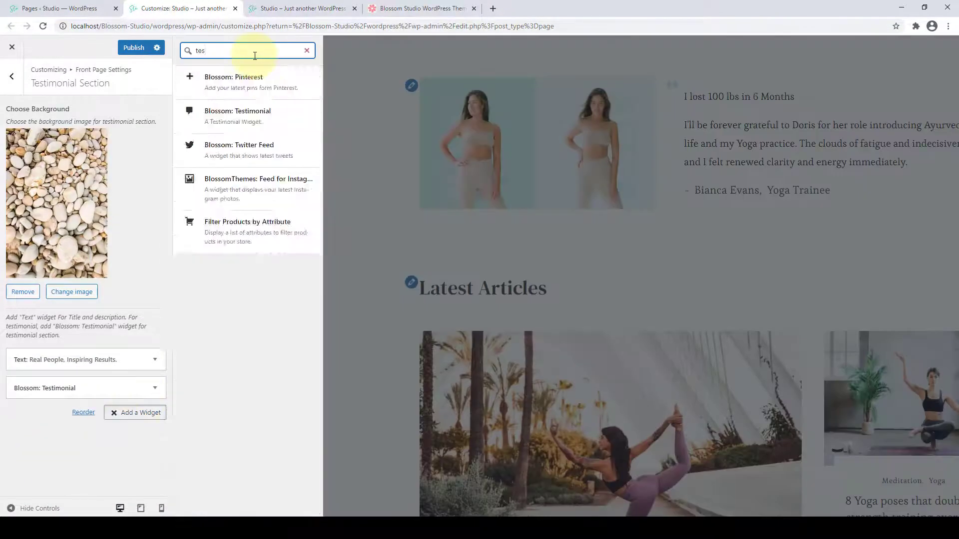
click(236, 107)
click(73, 324)
text(Elizabeth Hughes)
click(79, 356)
text(Cardio Trainee)
Enter the second testimonial's text starting "Your true nature holds the key..." and attach the before-and-after photo of the woman in a white skirt.
right_click(73, 392)
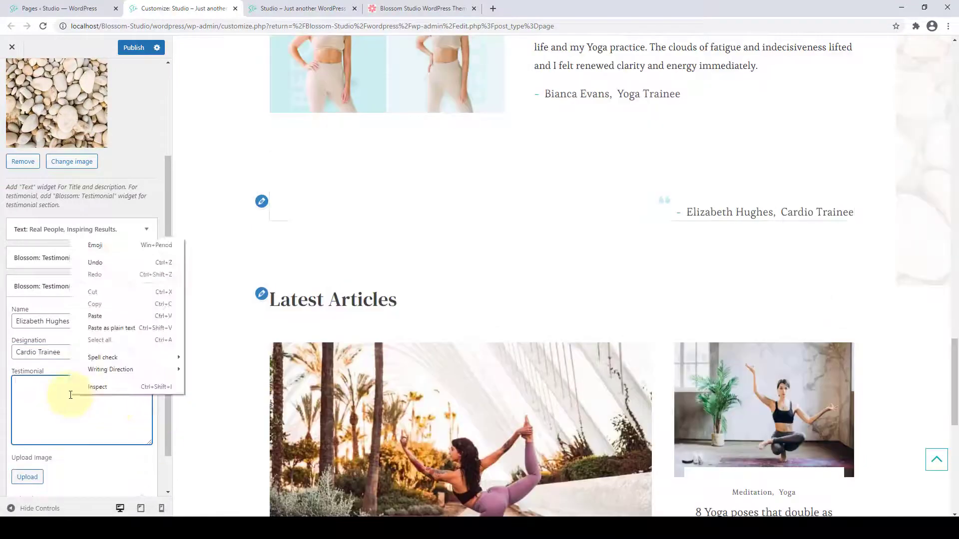
click(135, 308)
scroll(102, 426, down, 2)
click(29, 431)
scroll(390, 368, down, 3)
click(210, 431)
click(920, 490)
scroll(130, 421, down, 3)
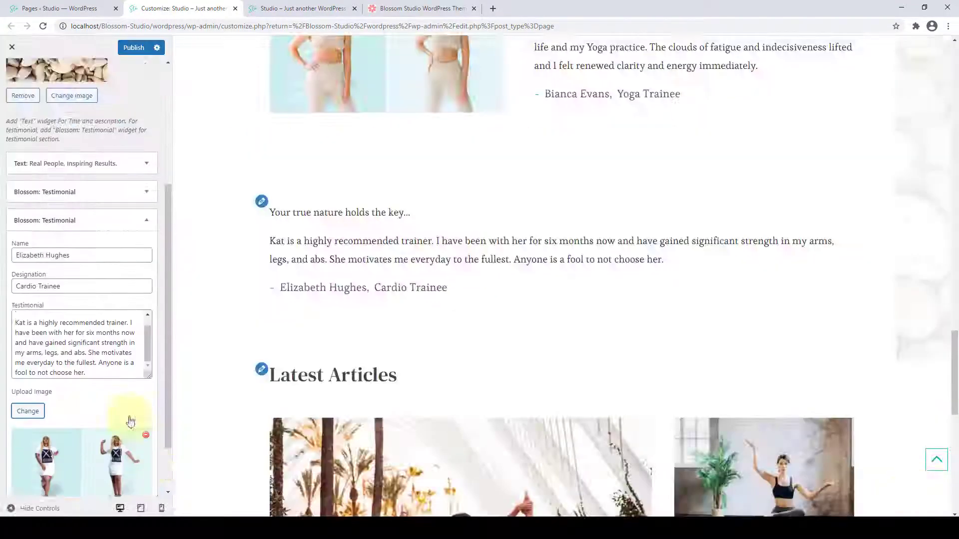
click(45, 454)
Add a third Blossom: Testimonial widget, enter the person's full name, and set the designation to Yoga Instructor.
click(135, 441)
text(testi)
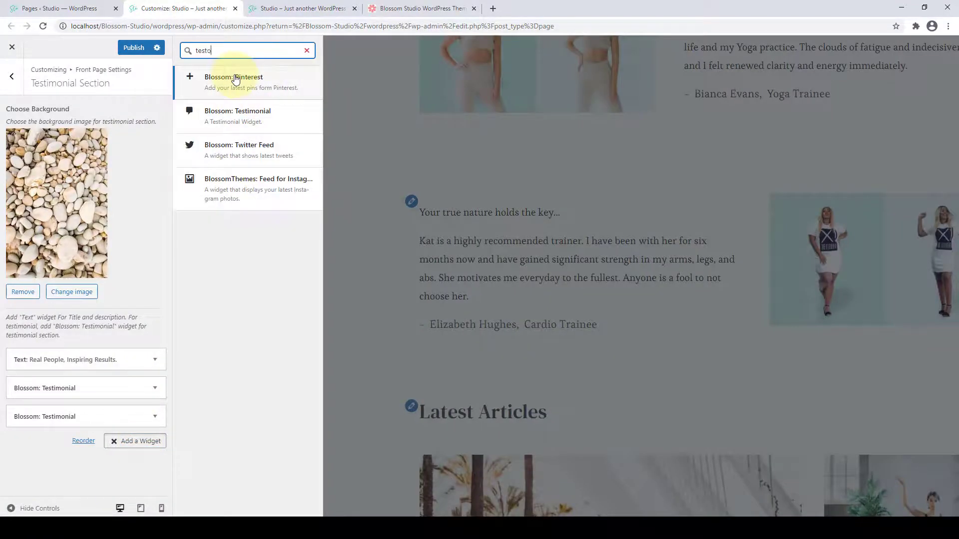
click(231, 77)
text(Alice Alvarado)
key(Tab)
right_click(79, 352)
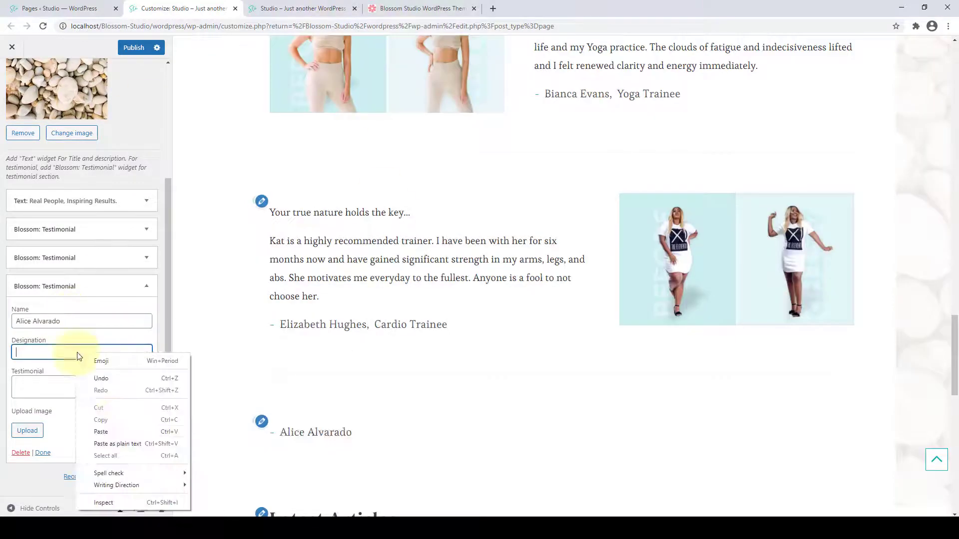
click(100, 425)
Enter the third testimonial's text starting "Empowered, inspired, good in your body..." and attach the before-and-after photo of the woman in a teal top.
click(81, 382)
text(Empowered, inspired, good in your body...  I have been training with Kathleen for 7 months and she is so knowledgable and passionate about health and fitness. The gym is a place I use to dread but training with Kathleen has changed my entire perspective on it .)
click(28, 428)
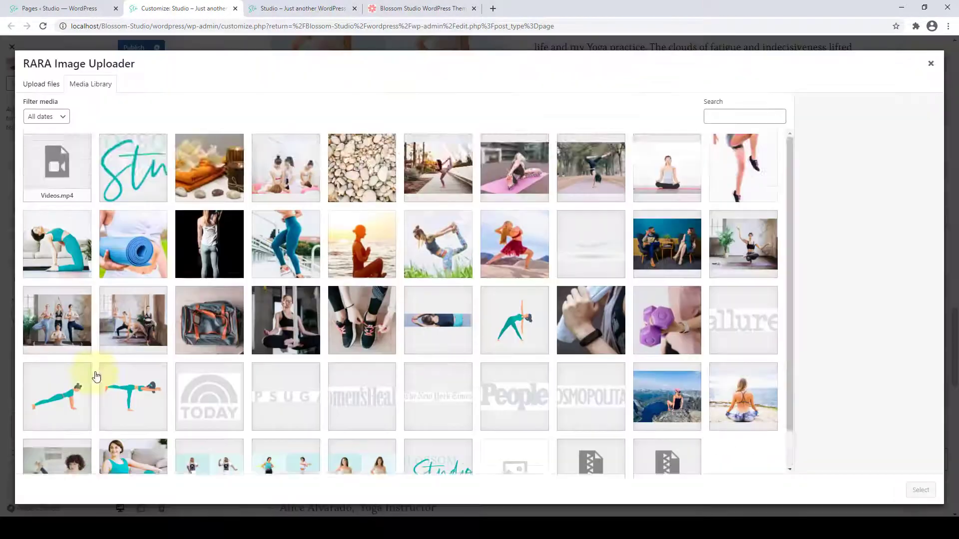
click(95, 374)
click(920, 490)
click(147, 242)
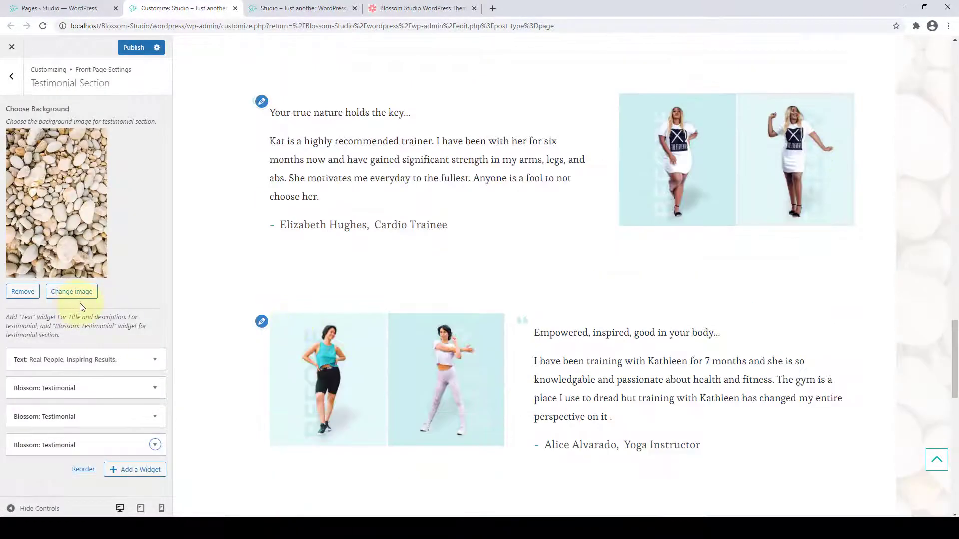
Publish the Testimonial Section and review its heading and three testimonials on the reloaded live site.
click(132, 48)
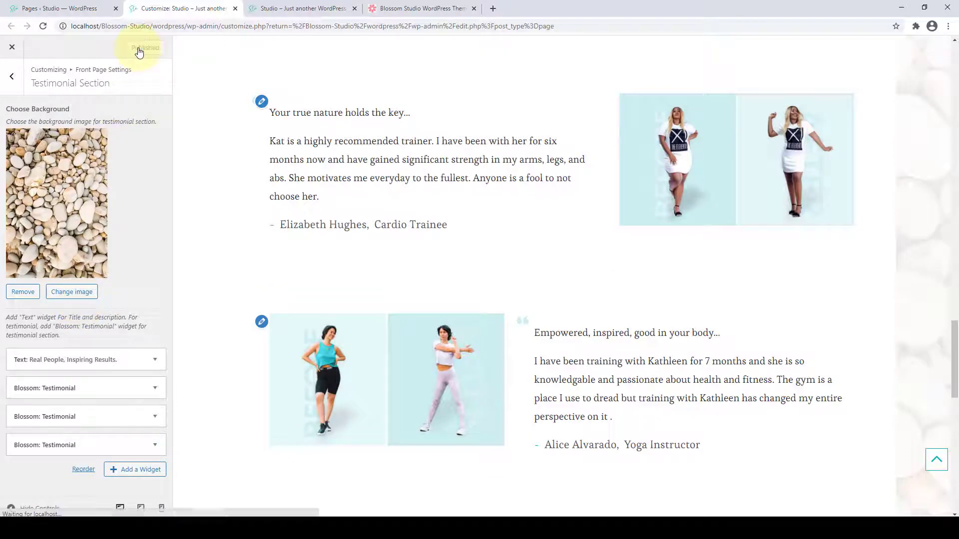
click(282, 8)
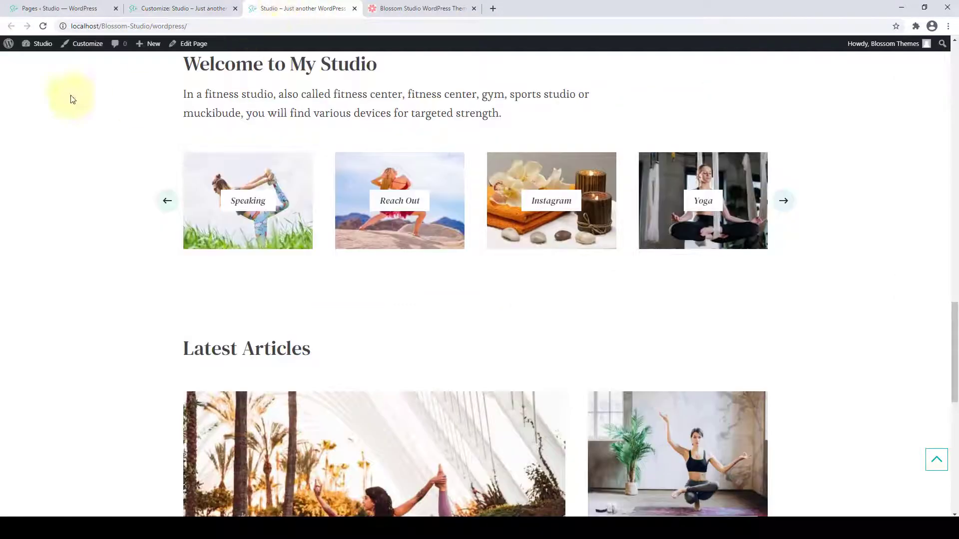
click(44, 26)
scroll(75, 172, down, 4)
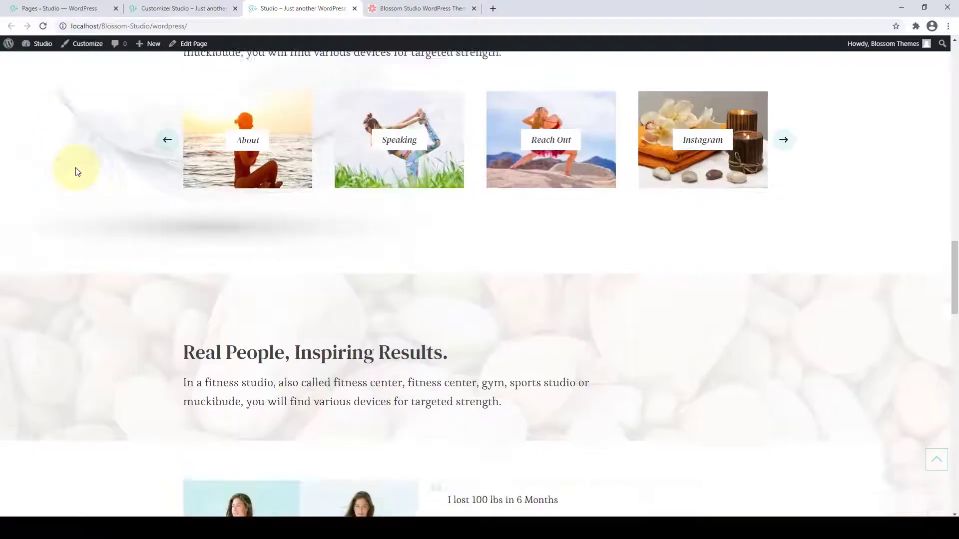
scroll(80, 180, down, 8)
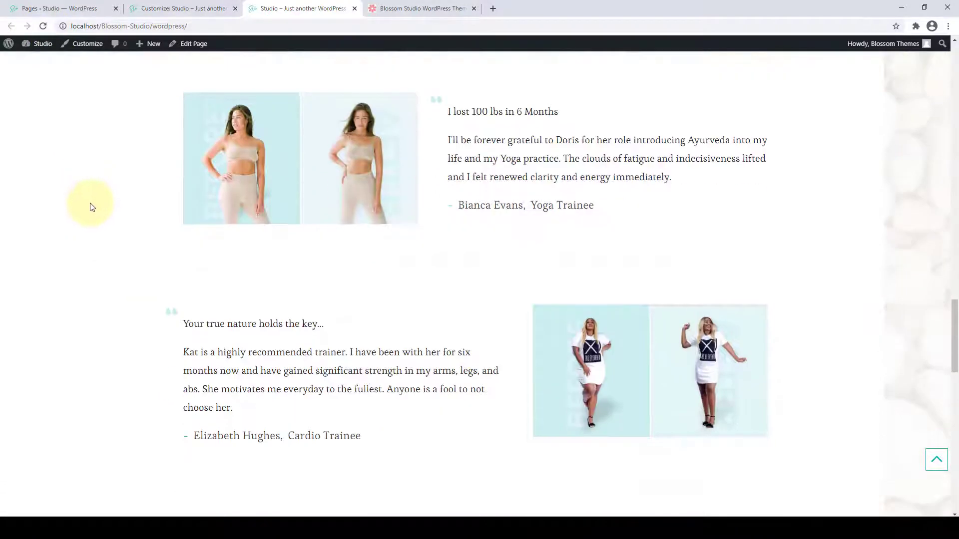
scroll(102, 239, down, 6)
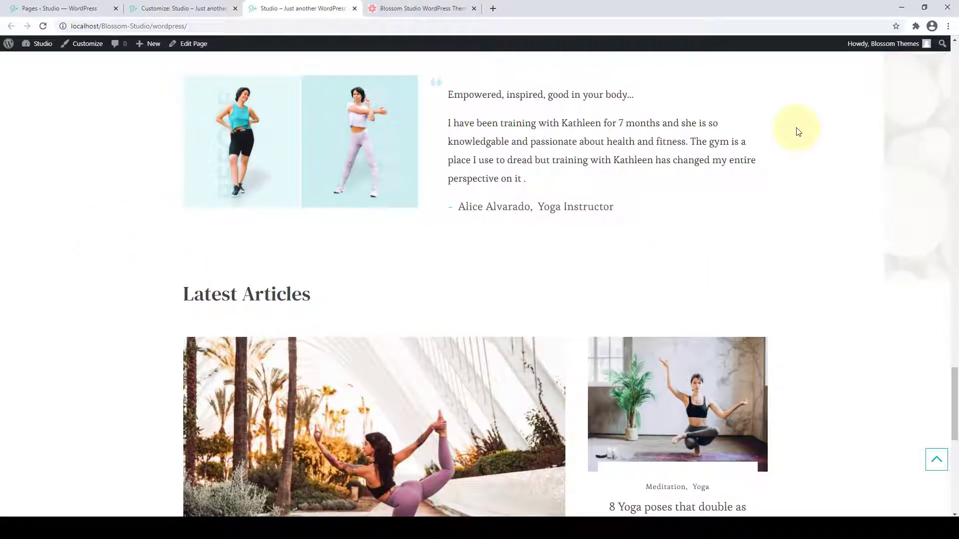
Add a Blossom: Call To Action widget to the Wide CTA Section of the front page.
click(139, 5)
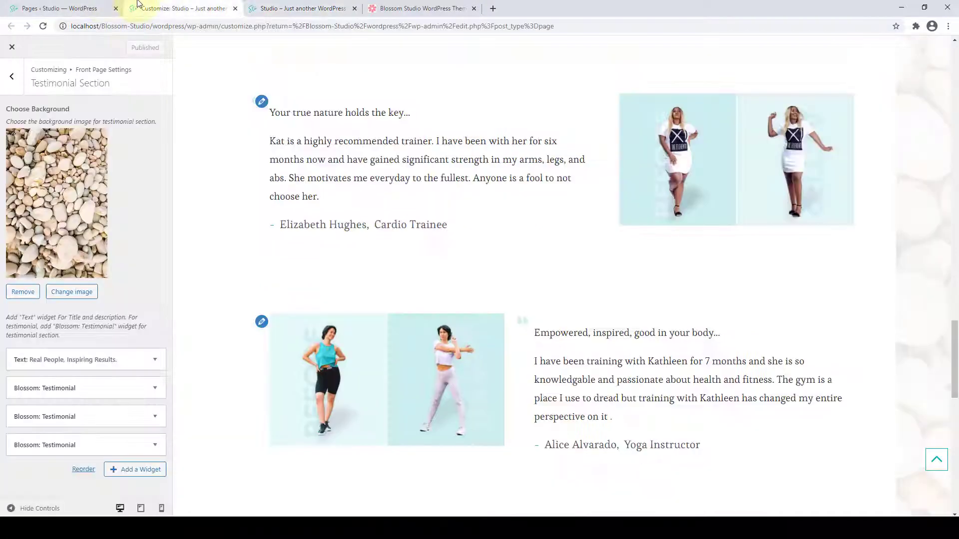
click(11, 76)
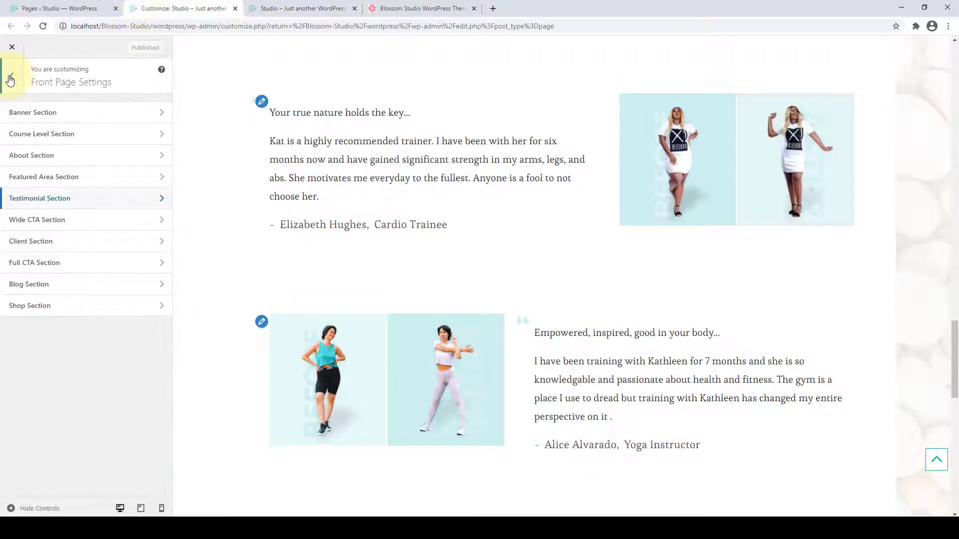
click(53, 222)
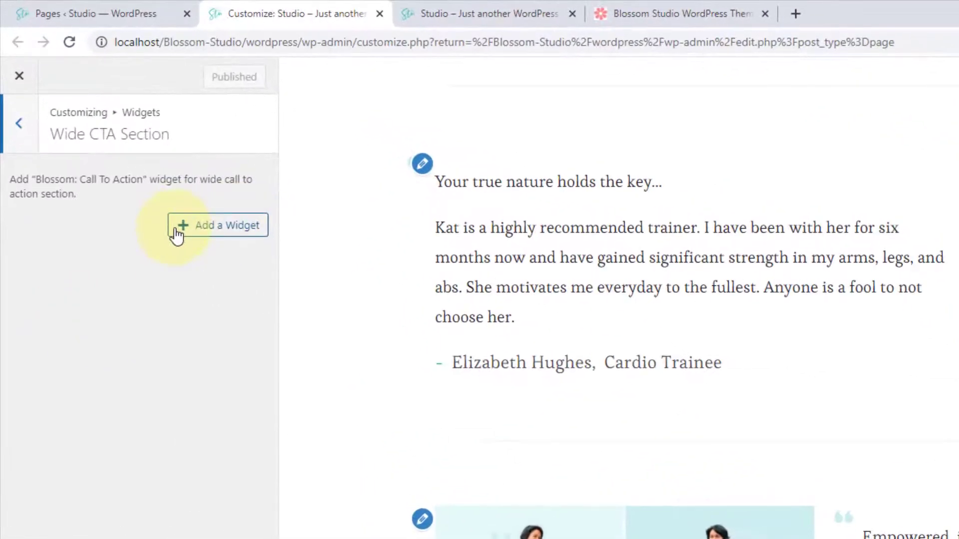
click(176, 233)
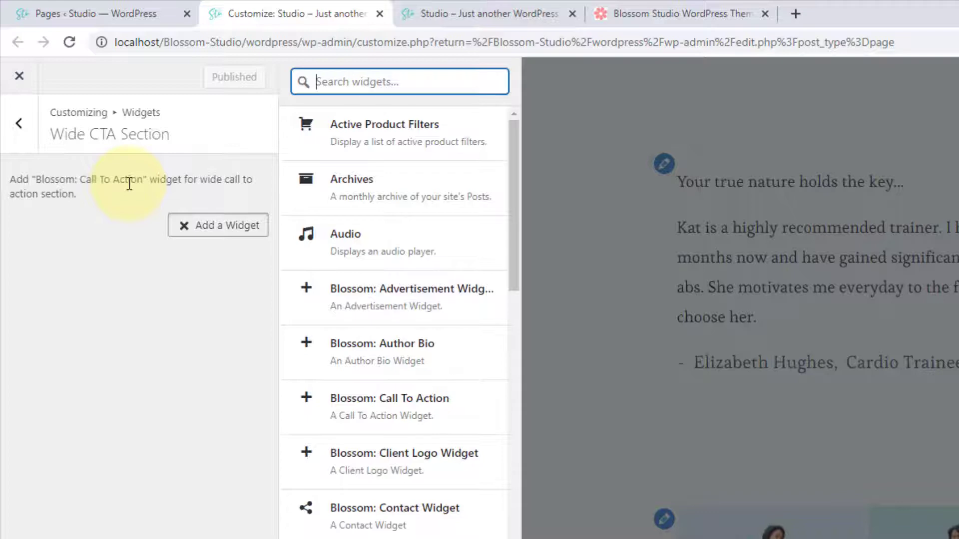
click(396, 409)
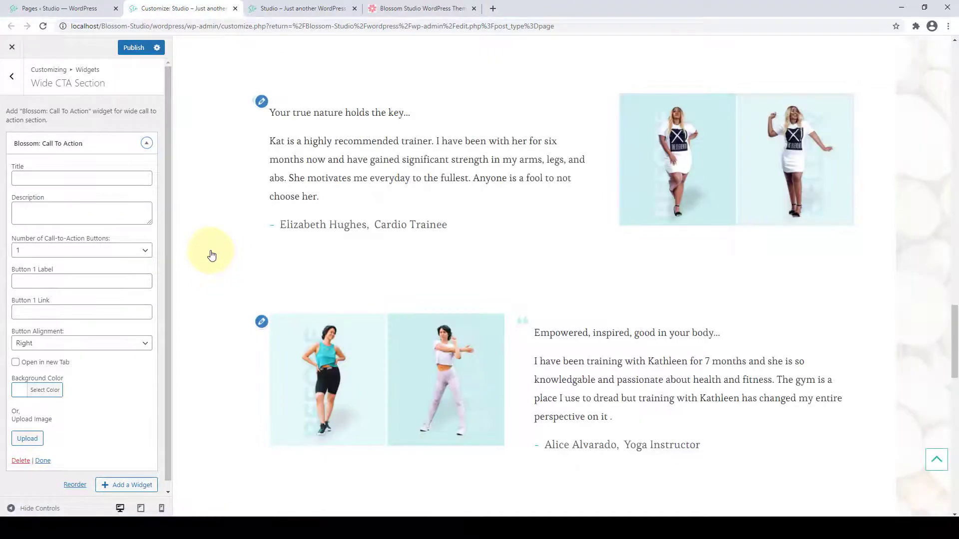
scroll(211, 251, down, 3)
scroll(211, 254, down, 4)
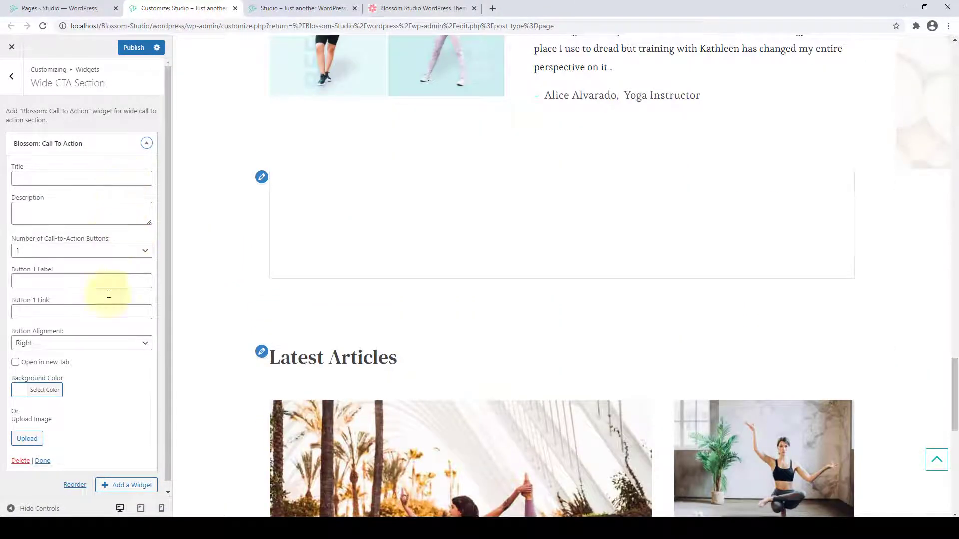
Set the call-to-action widget's title to ‘Result’ Means A Different Thing For Everyone.
click(78, 176)
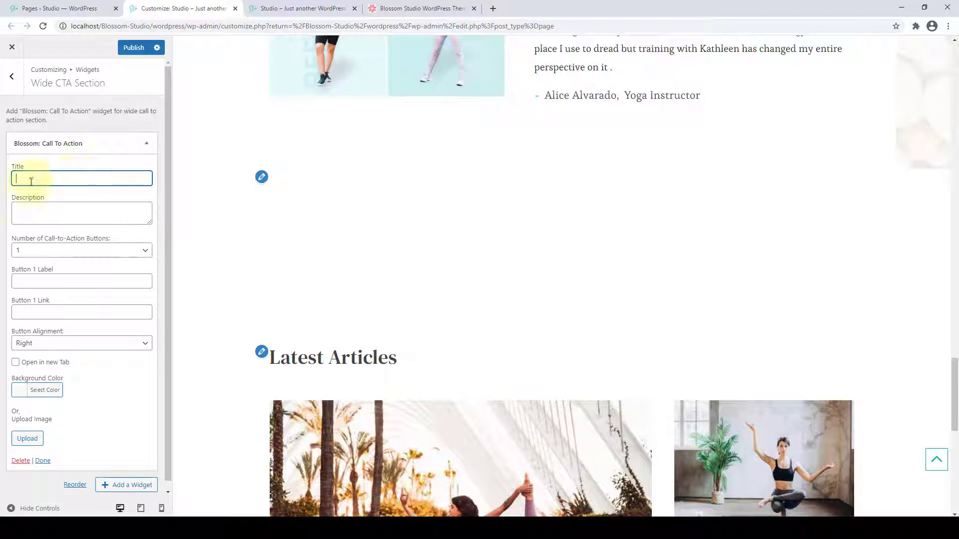
right_click(65, 178)
click(75, 250)
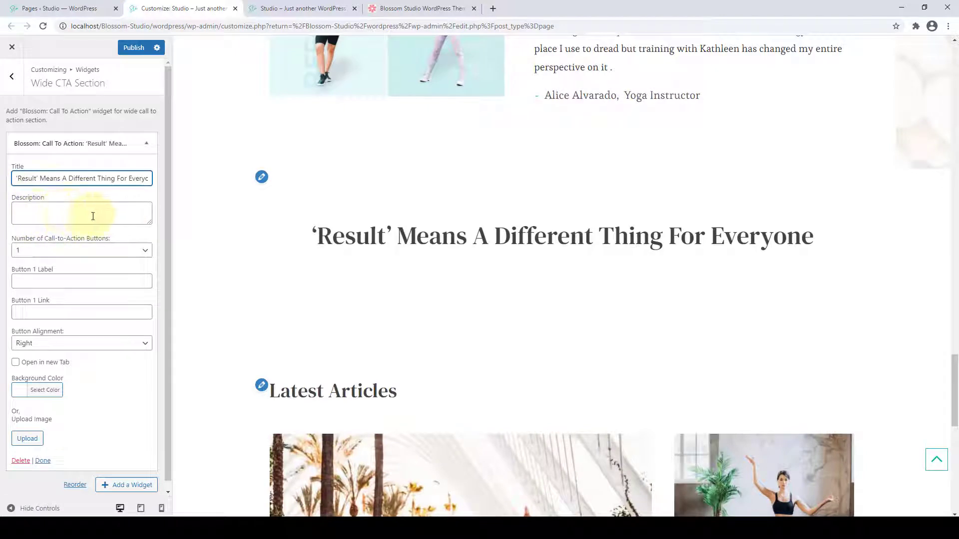
Try two call-to-action buttons to look at their label and link fields, and return the count to 1.
click(125, 250)
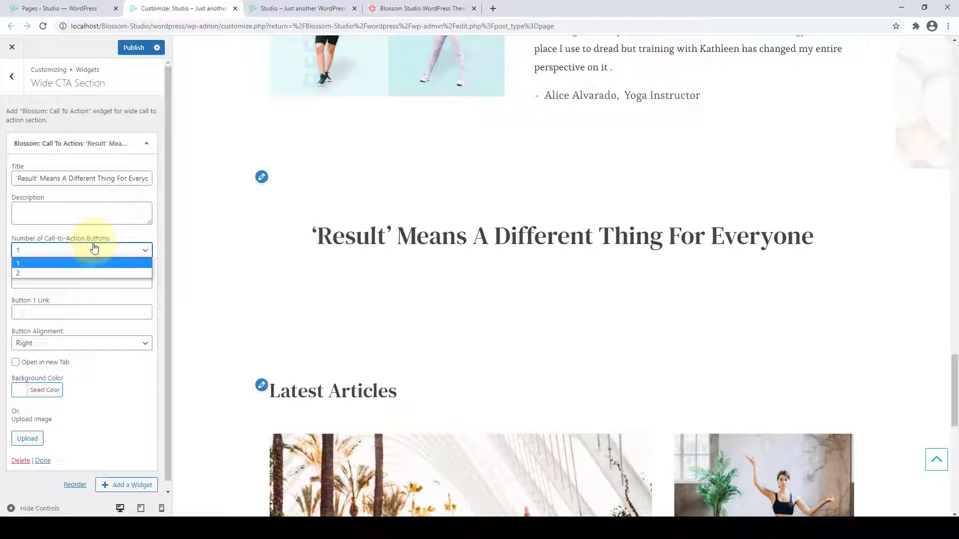
click(30, 274)
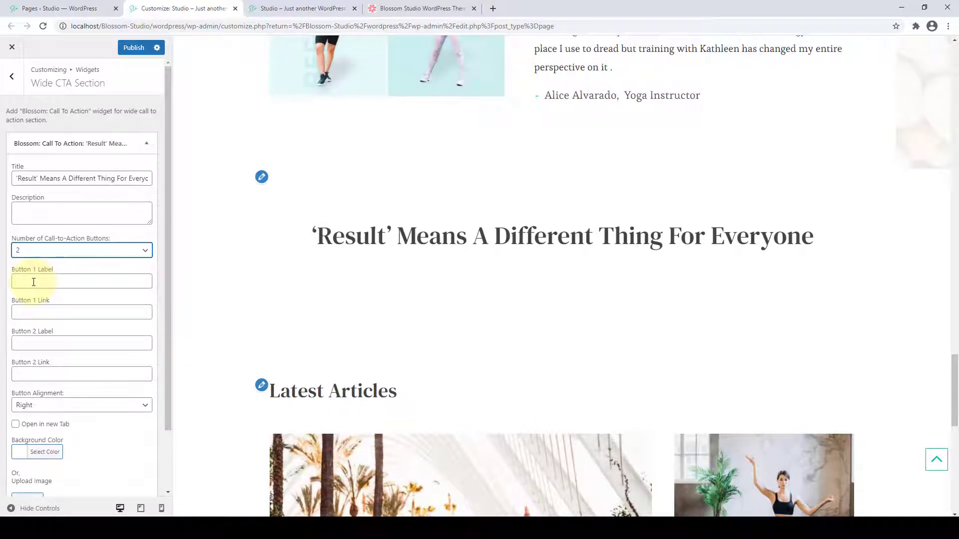
click(34, 282)
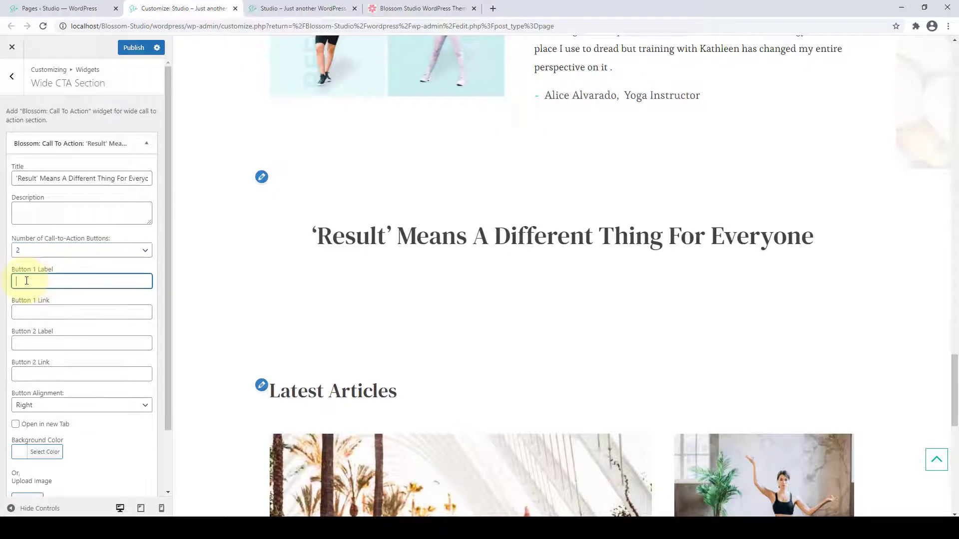
click(12, 312)
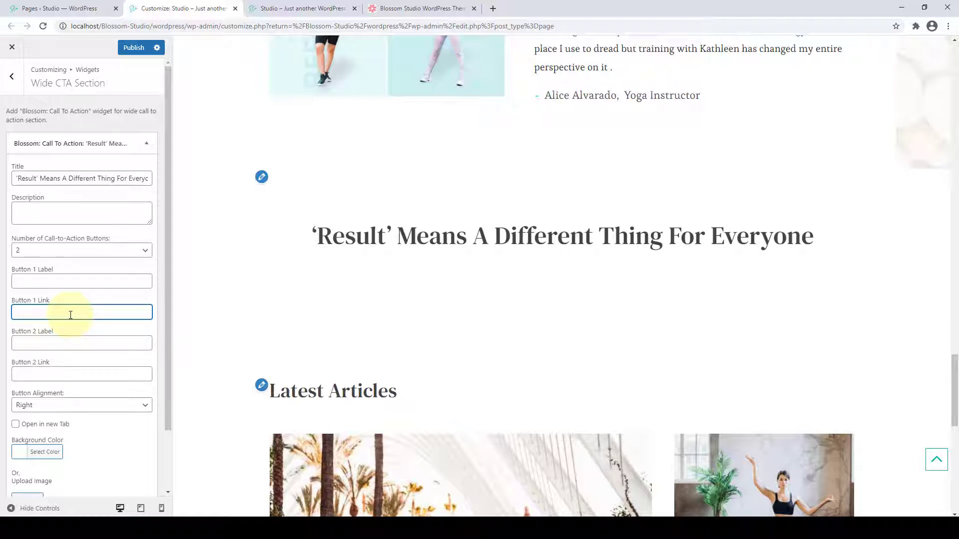
click(72, 282)
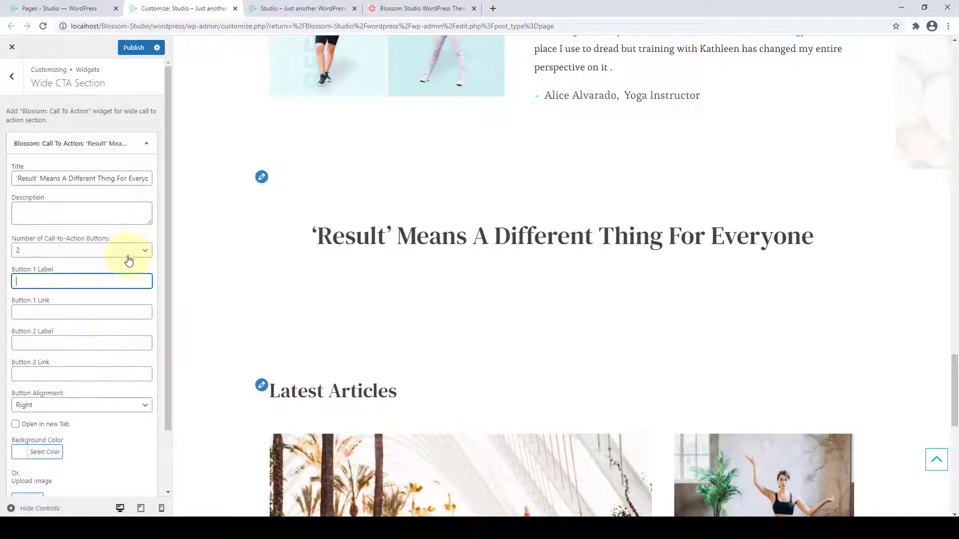
click(80, 251)
click(65, 262)
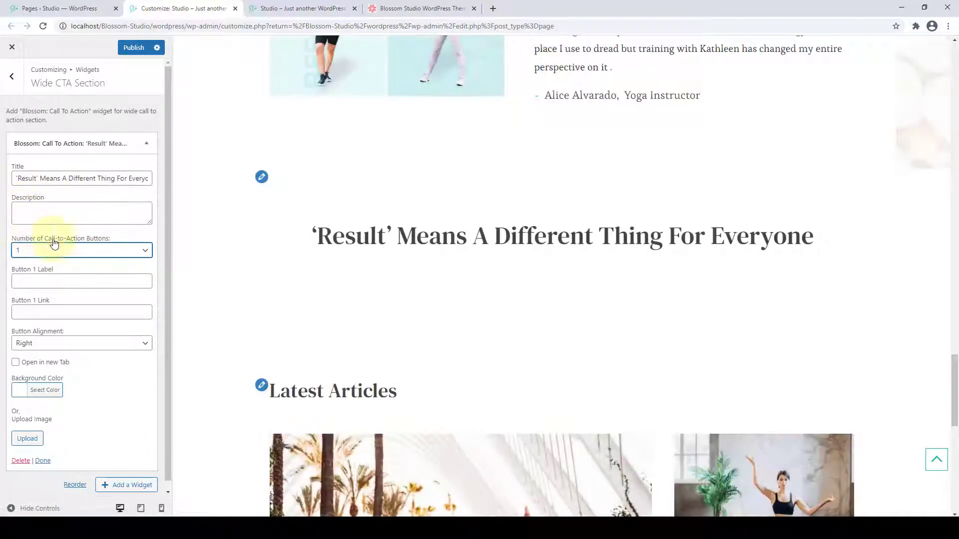
Label the call-to-action button Checkout Our Programme and paste the copied Customizer page URL as its link.
click(67, 281)
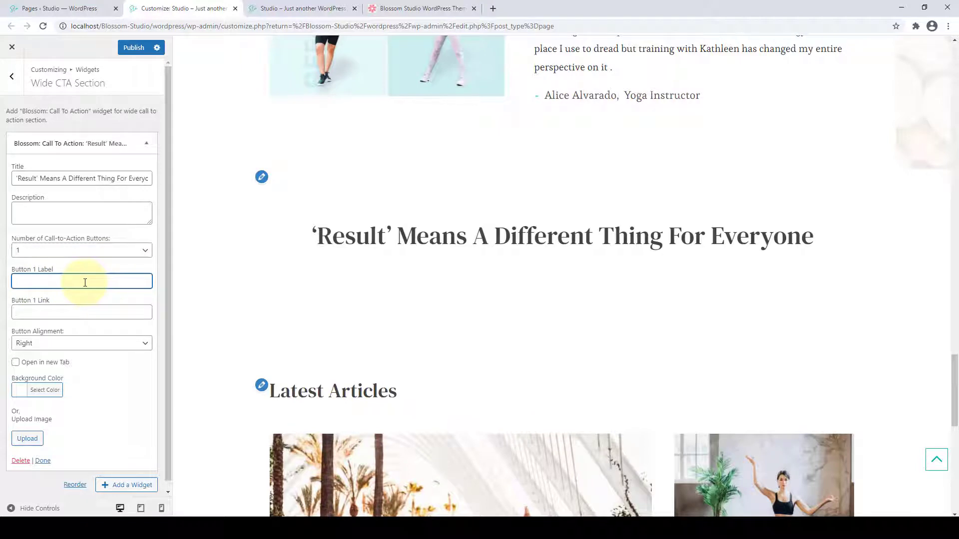
text(Checkout Our Programme)
click(83, 311)
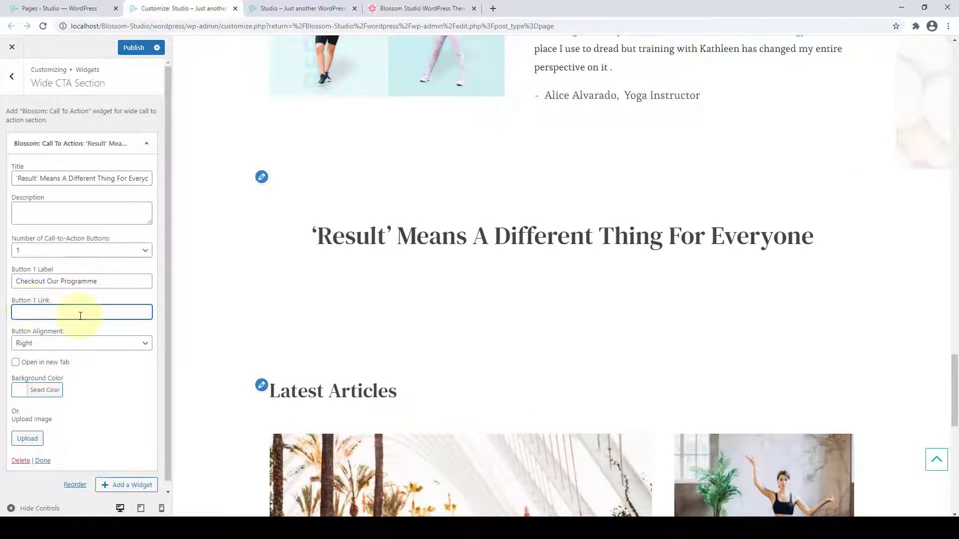
right_click(43, 311)
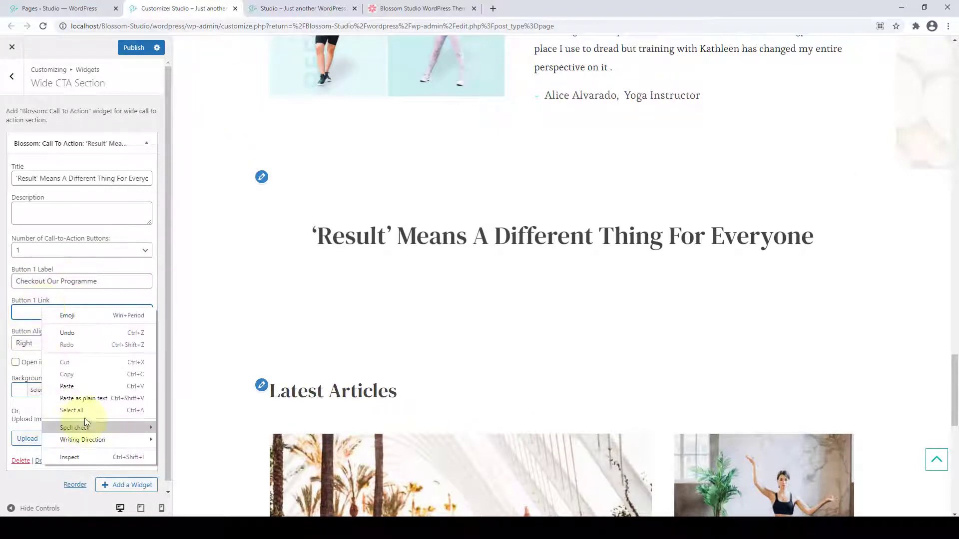
click(71, 387)
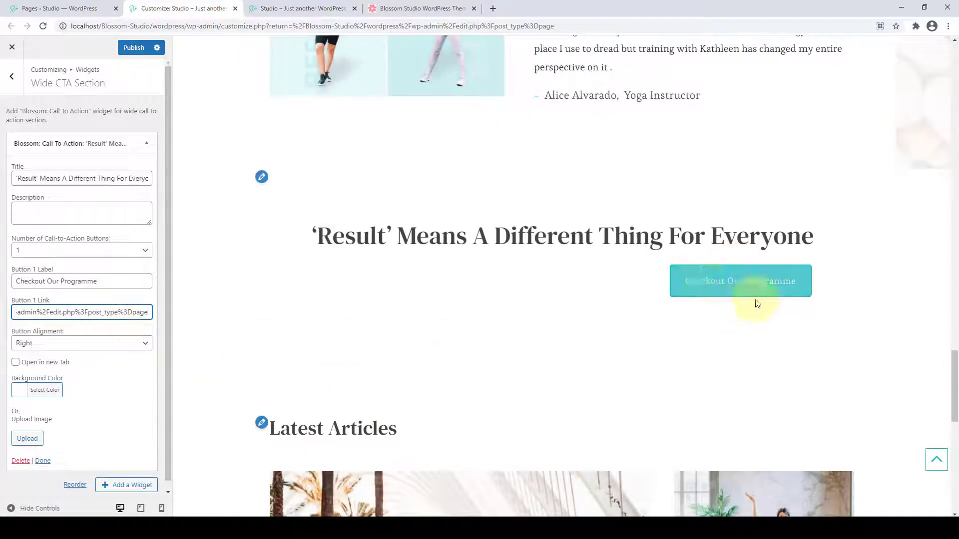
Compare the Centered and Left alignments for the call-to-action button and keep Centered.
click(61, 343)
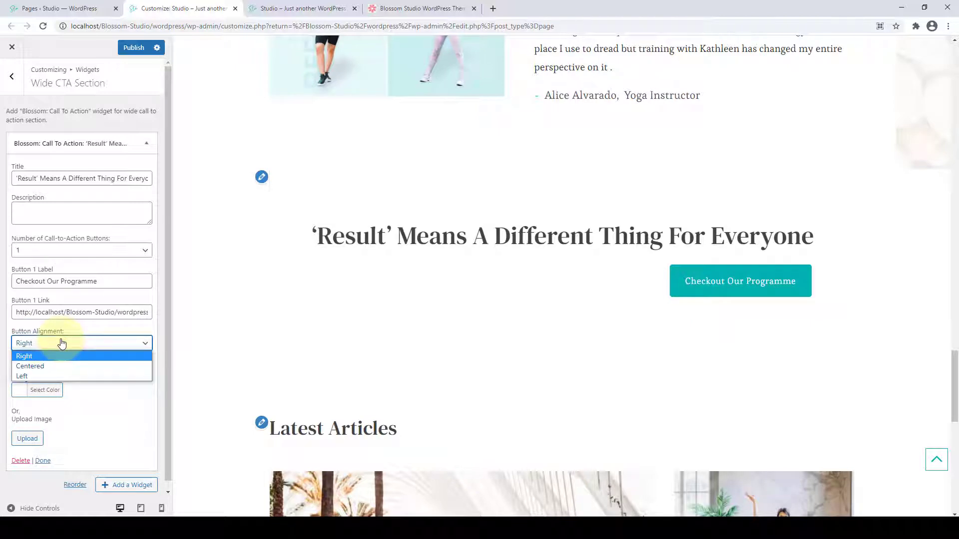
click(42, 368)
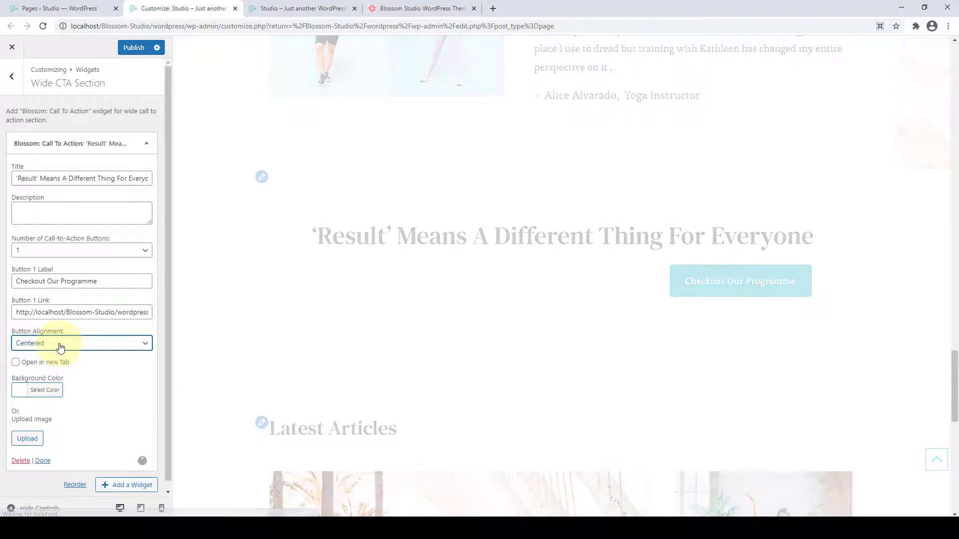
click(59, 345)
click(48, 378)
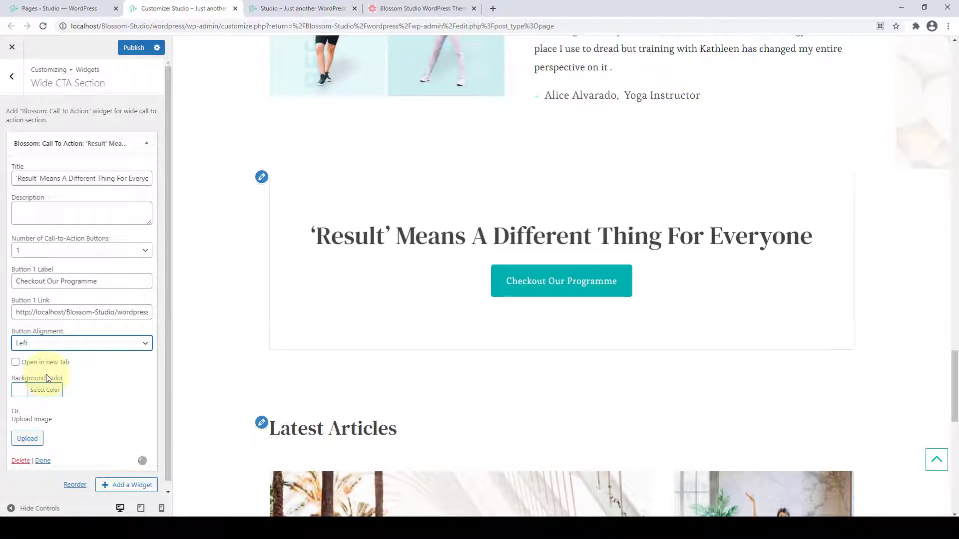
click(66, 346)
click(47, 368)
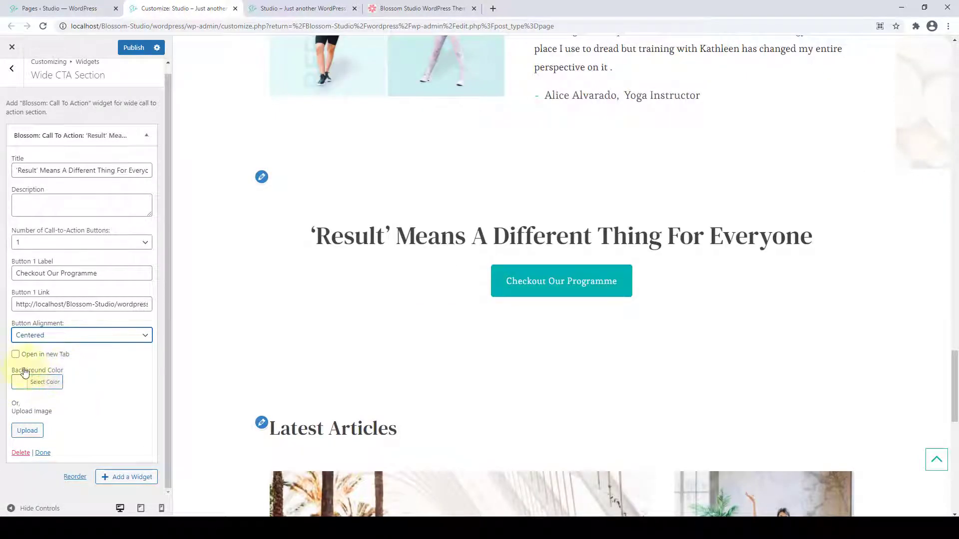
Give the call-to-action widget the pale mint background colour #effcf9 instead of an image, and finish editing the widget.
click(28, 431)
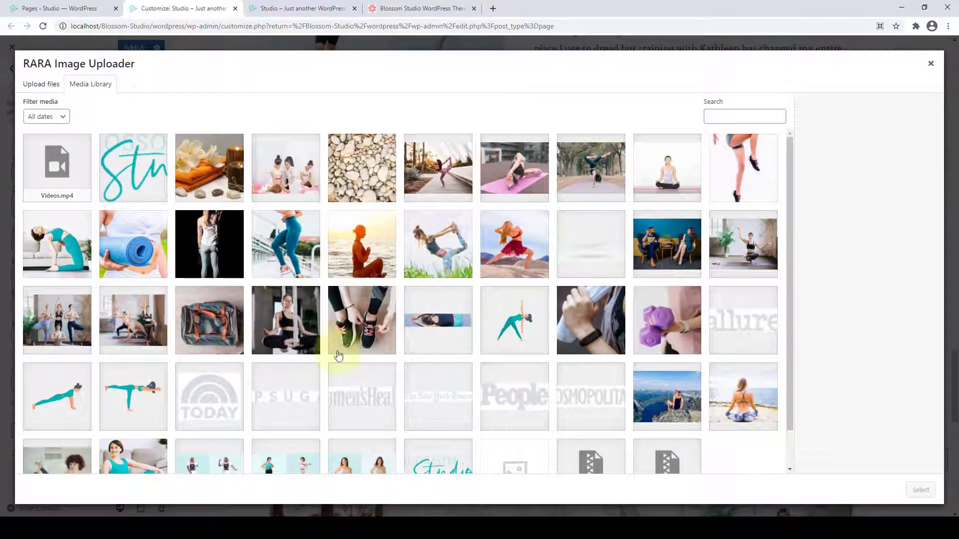
click(930, 63)
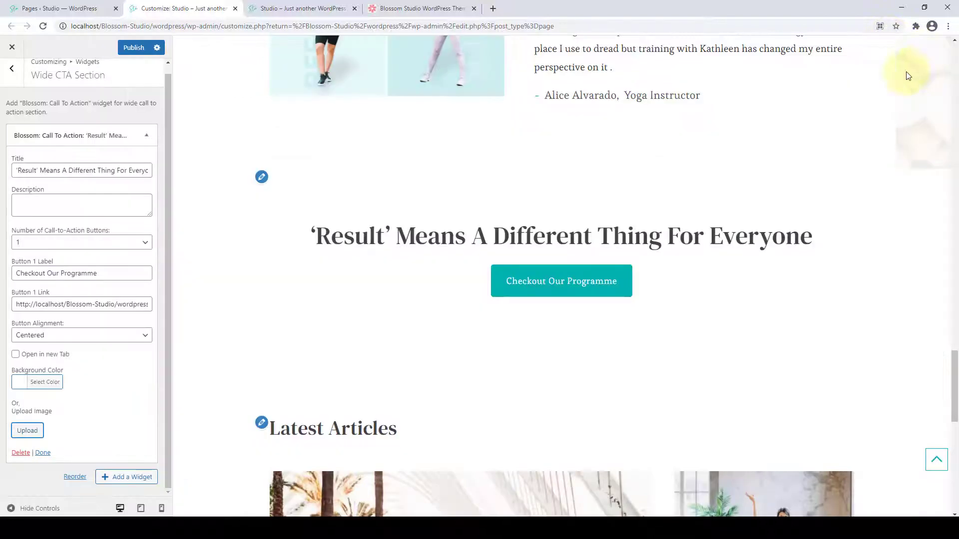
click(44, 383)
scroll(51, 358, down, 1)
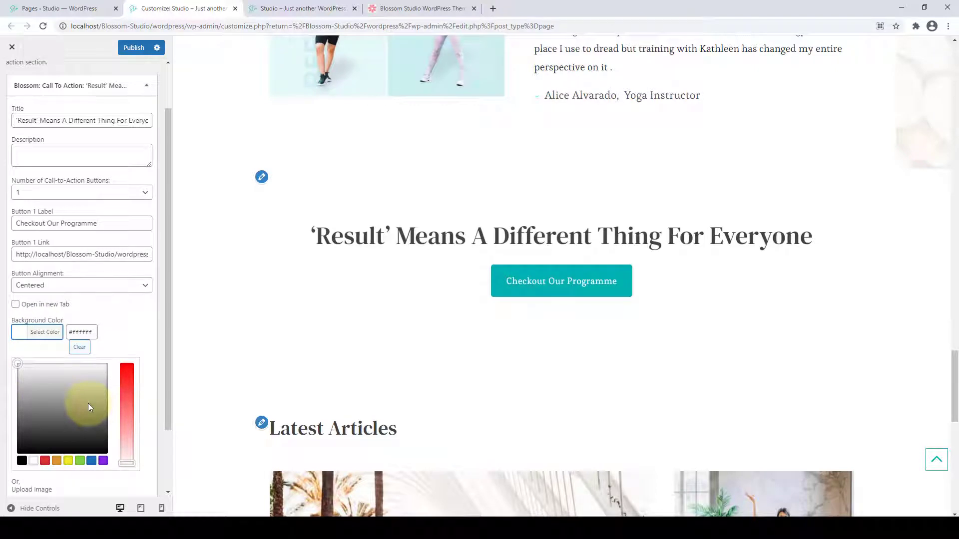
scroll(88, 403, down, 1)
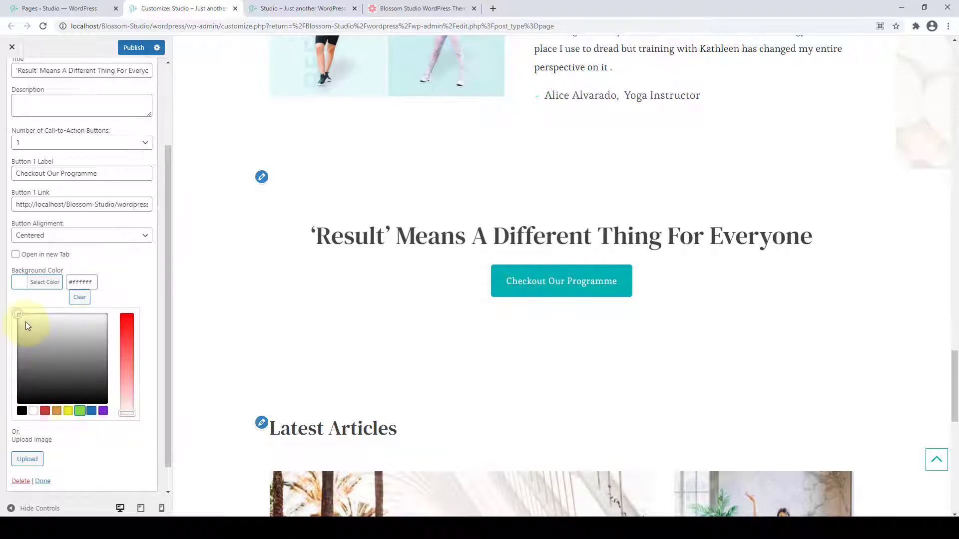
click(80, 411)
click(60, 318)
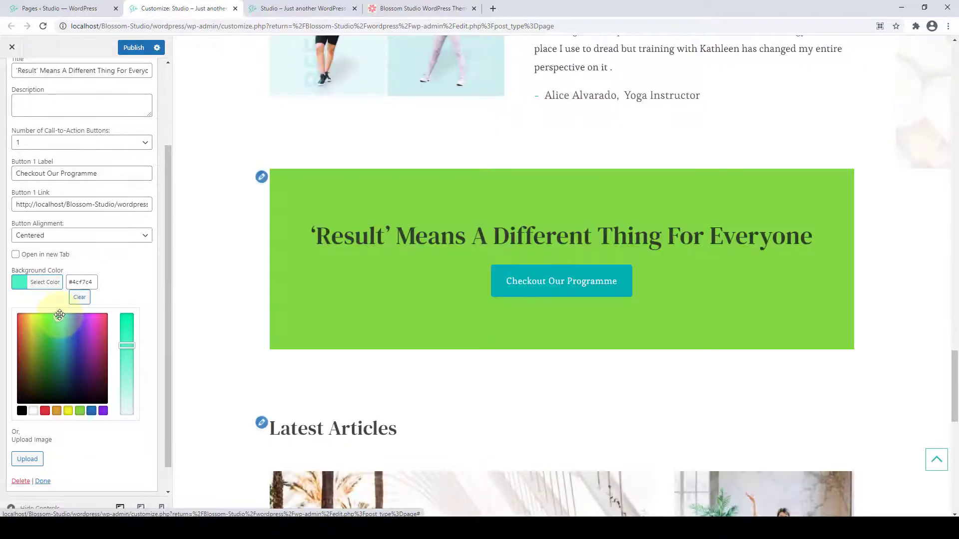
mouse_move(57, 315)
mouse_down()
mouse_move(68, 315)
mouse_move(59, 315)
mouse_up()
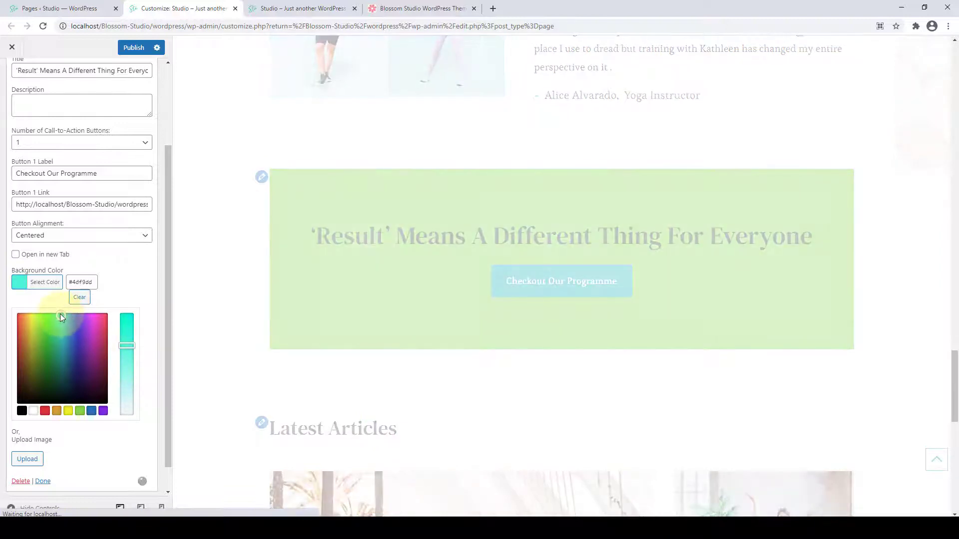
drag(121, 345, 121, 404)
click(52, 316)
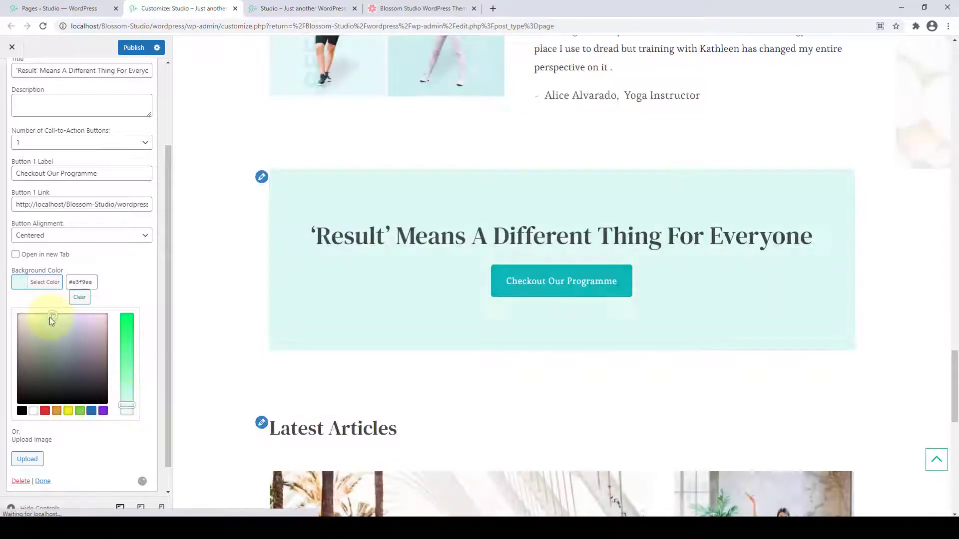
scroll(94, 409, down, 1)
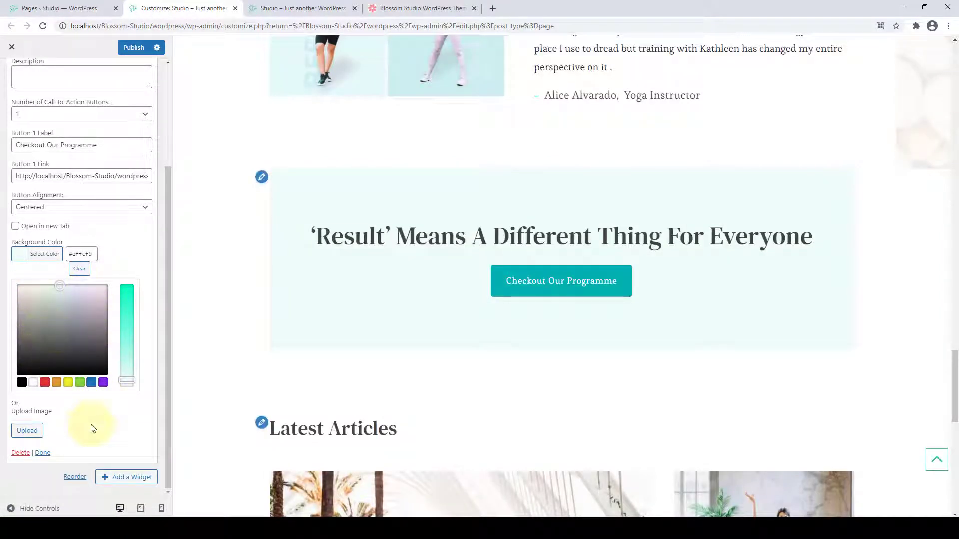
click(48, 454)
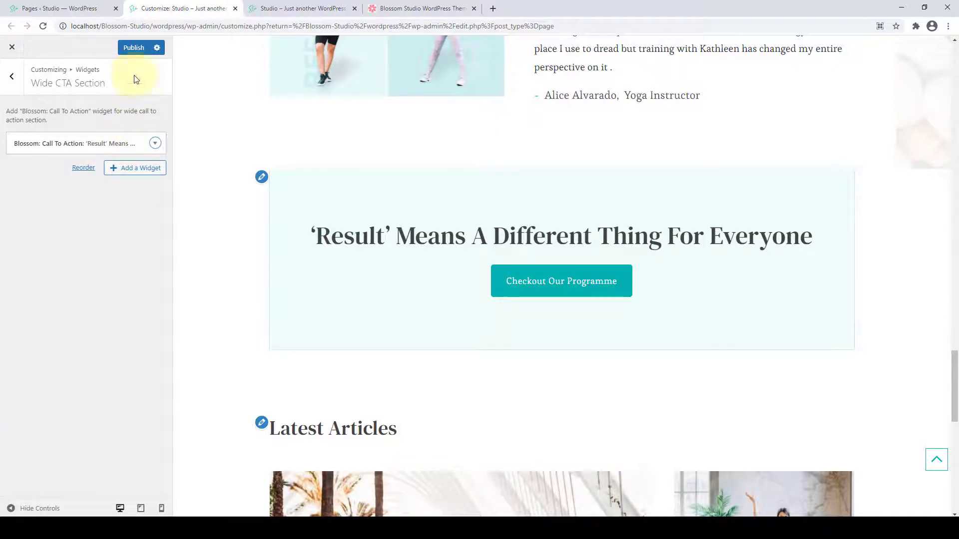
Publish the Wide CTA Section and check the call-to-action block on the reloaded live site.
click(141, 47)
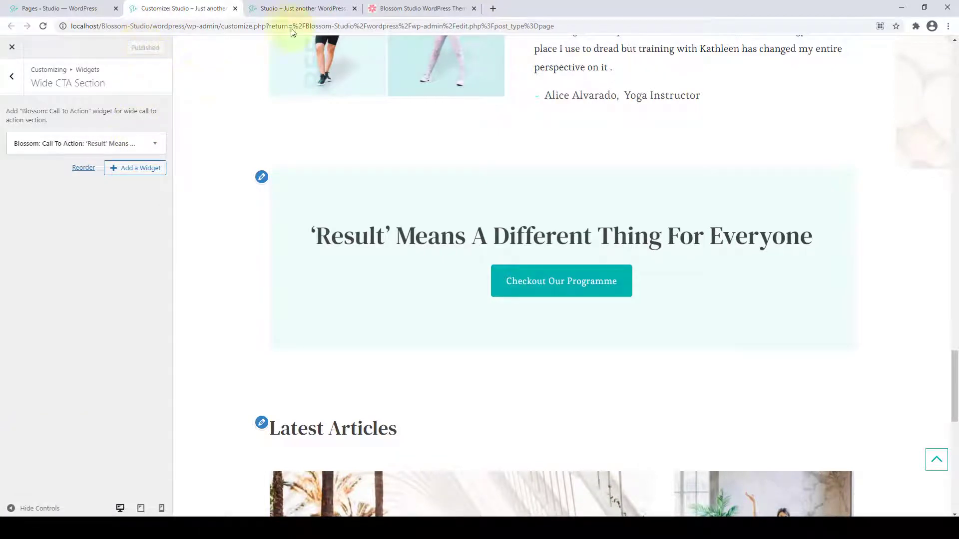
click(327, 8)
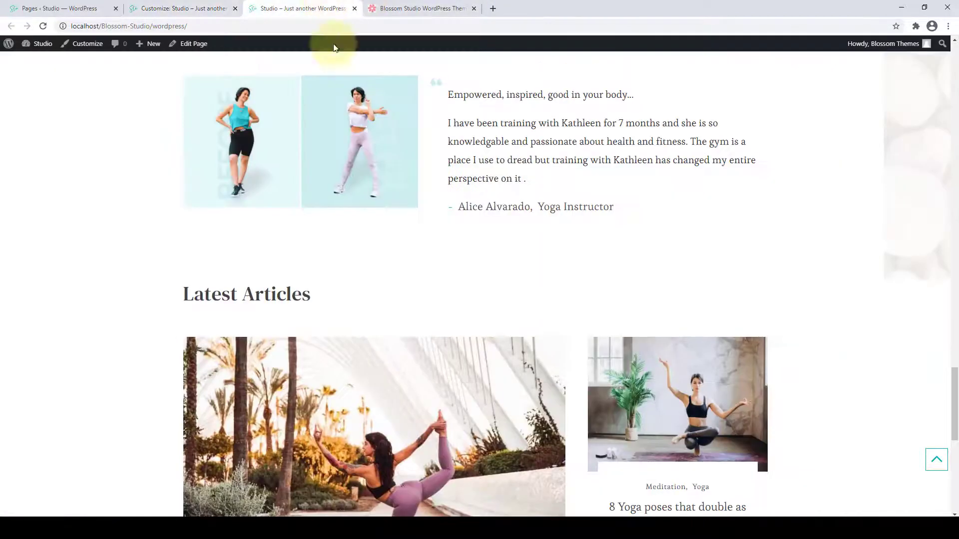
click(43, 26)
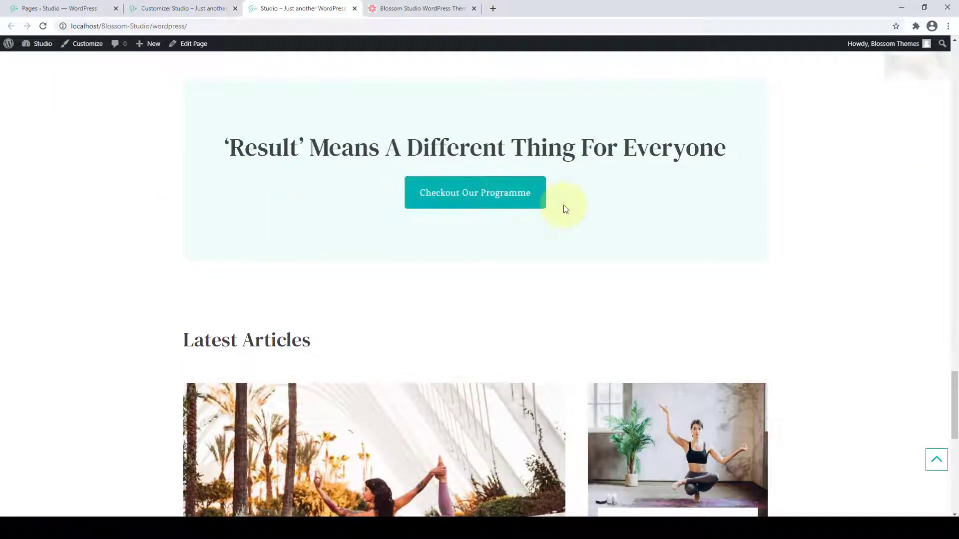
Return to the Customizer's Front Page Settings and add a Blossom: Client Logo Widget to the Client Section.
click(189, 6)
click(11, 77)
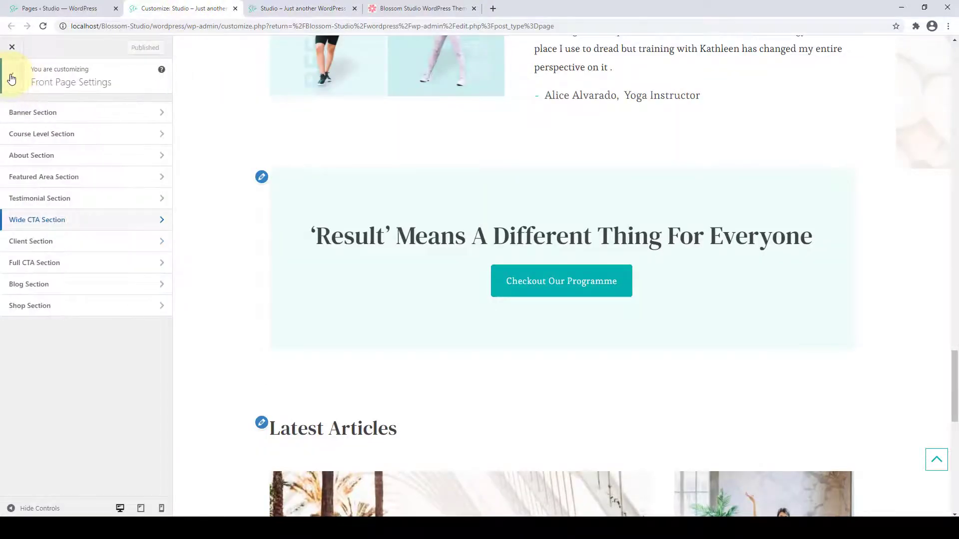
click(58, 245)
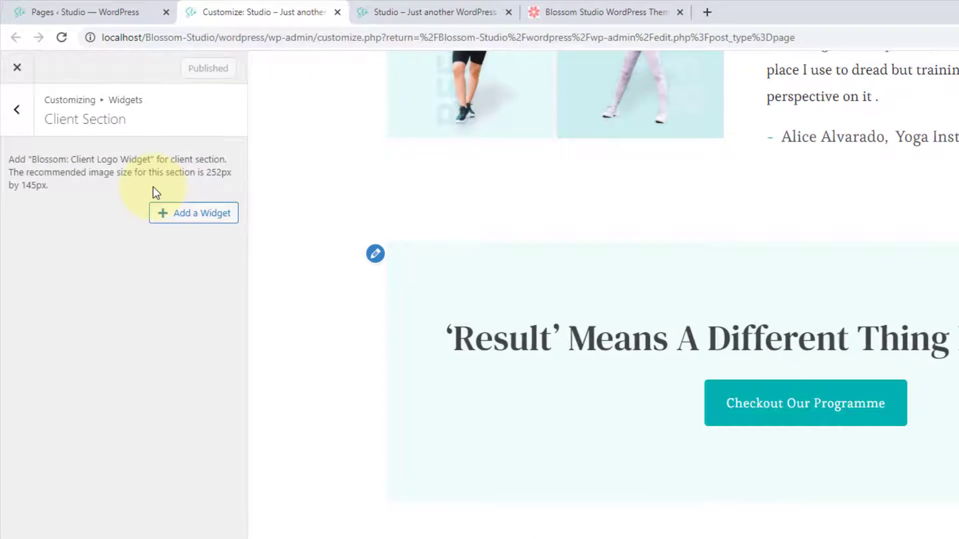
scroll(321, 349, down, 4)
click(165, 211)
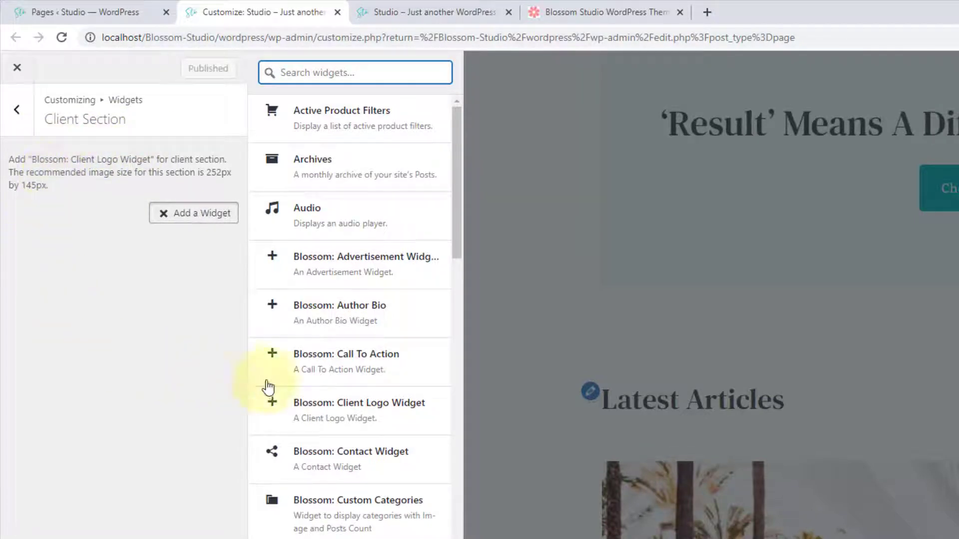
click(351, 417)
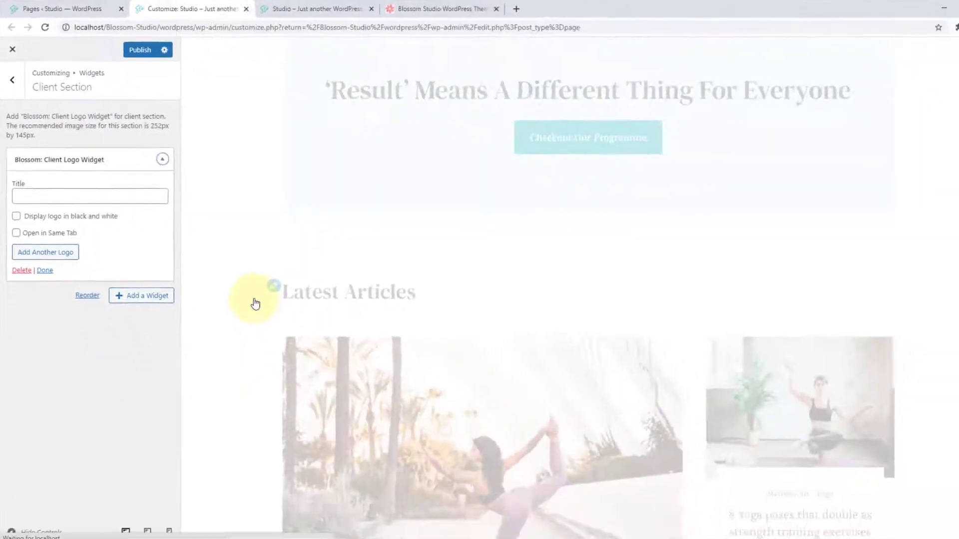
Paste You've seen me on as the title of the client logo widget.
click(144, 262)
right_click(106, 191)
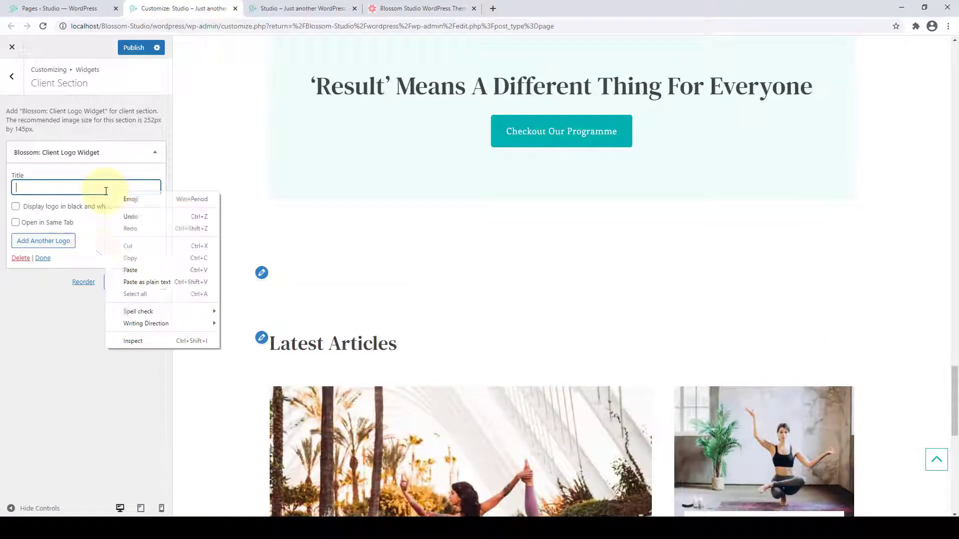
click(131, 269)
Add a logo entry to the client logo widget and choose the TODAY image client-logo3.jpg from the media library.
click(55, 247)
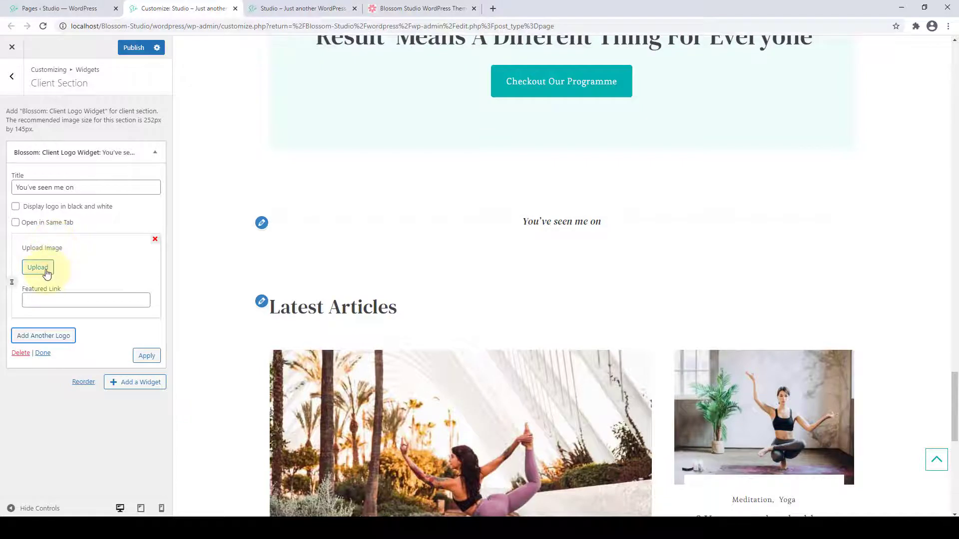
click(46, 270)
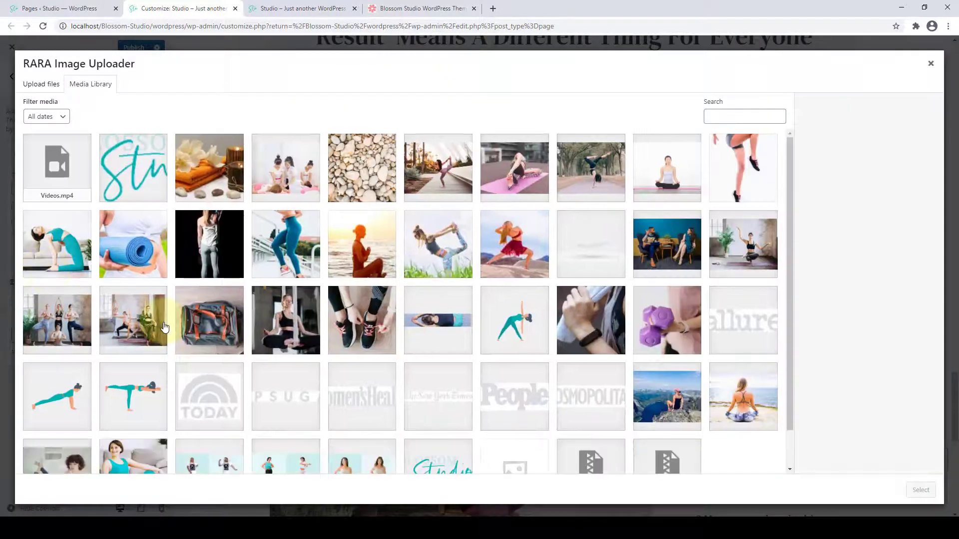
scroll(212, 359, down, 1)
click(212, 360)
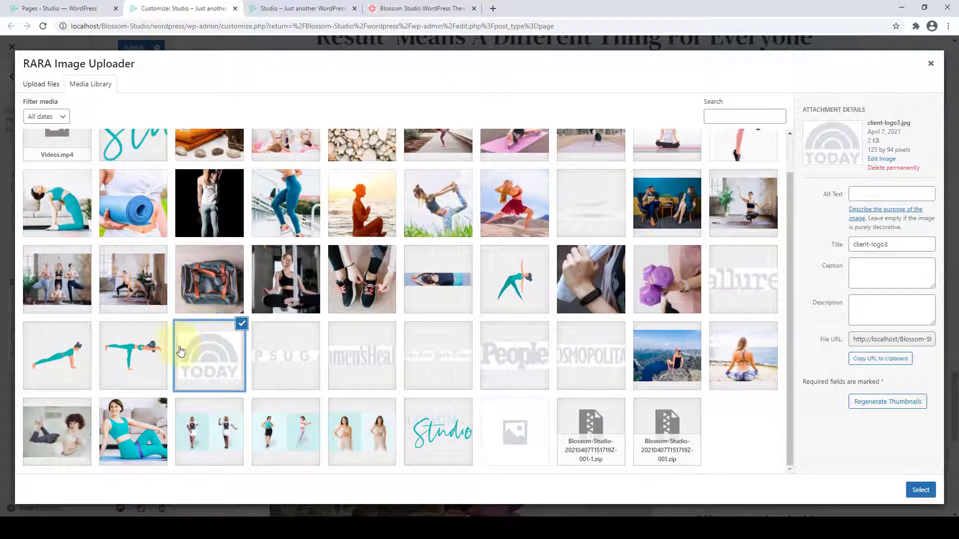
click(920, 490)
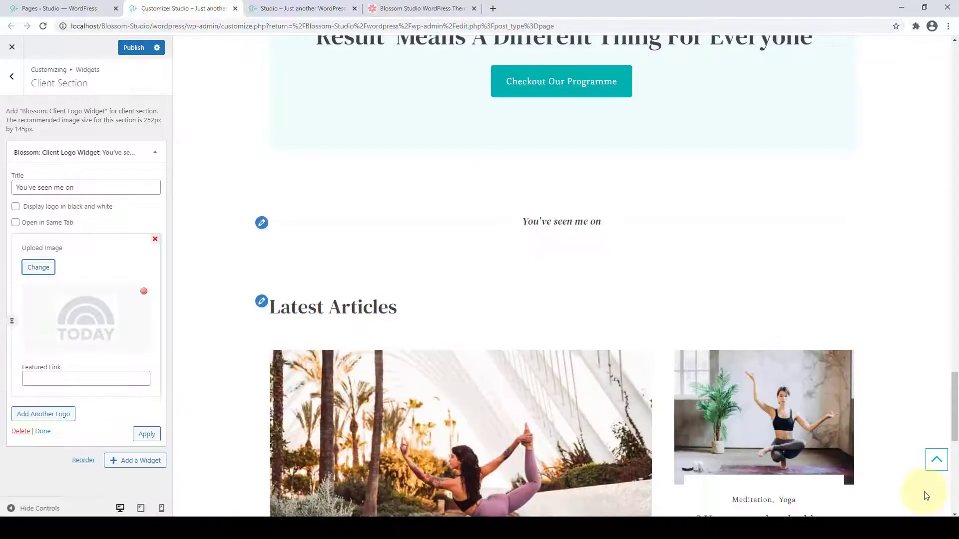
Paste the copied Customizer page URL as the TODAY logo's featured link.
click(103, 380)
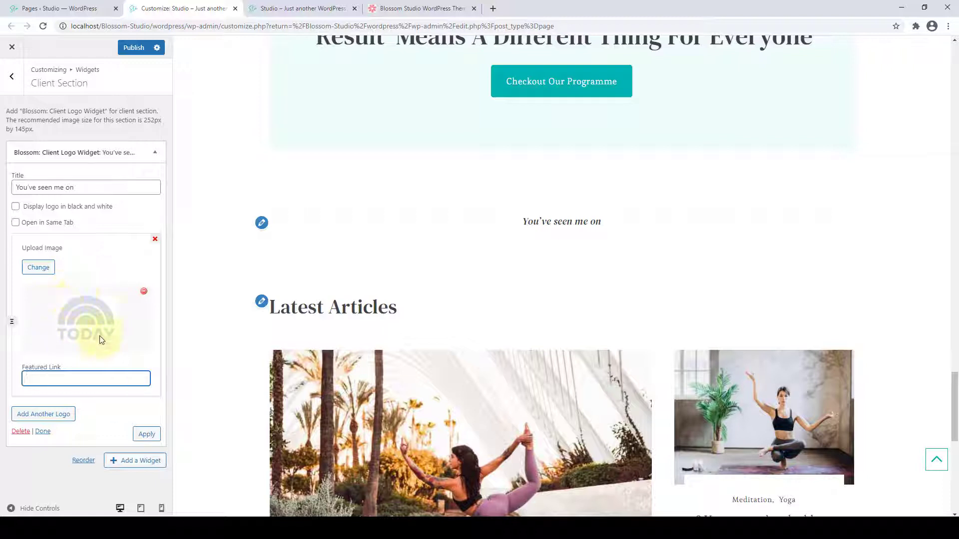
right_click(56, 378)
click(93, 313)
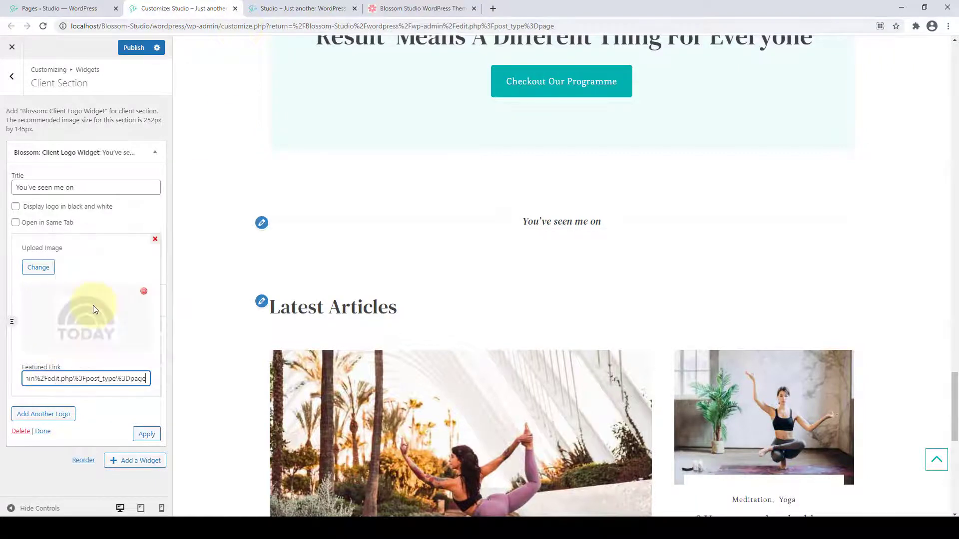
Add further client logos, including POPSUGAR, Women's Health, Cosmopolitan and Allure, each with the copied URL as its featured link.
click(47, 415)
scroll(52, 424, down, 2)
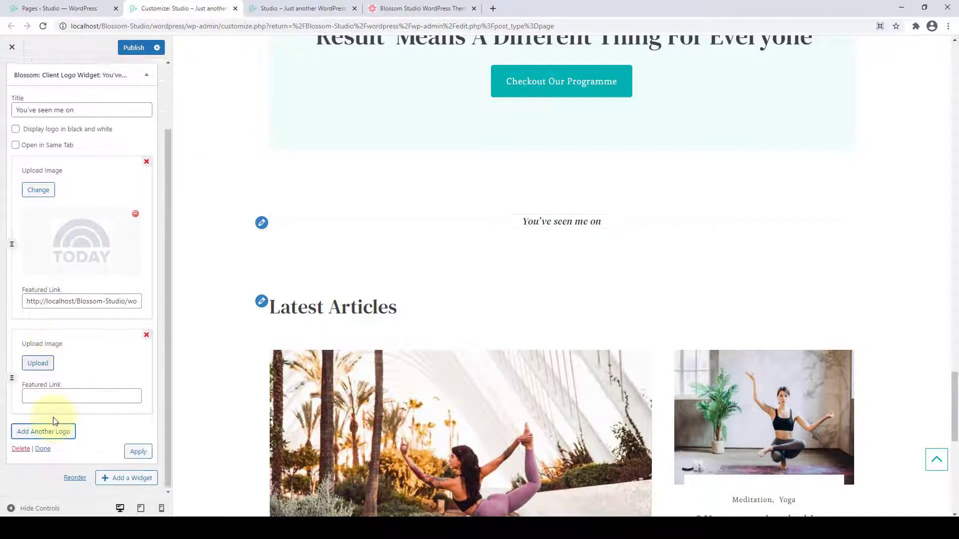
click(37, 362)
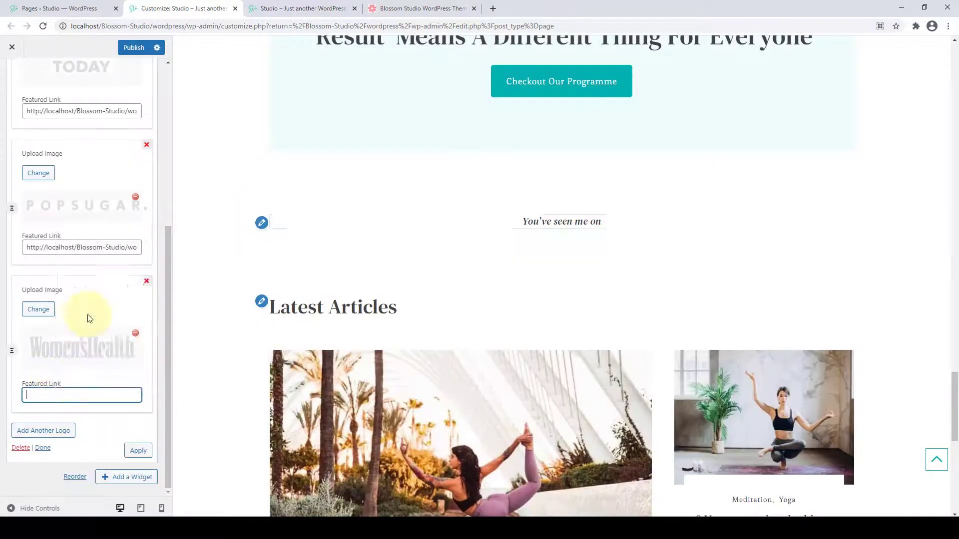
right_click(83, 392)
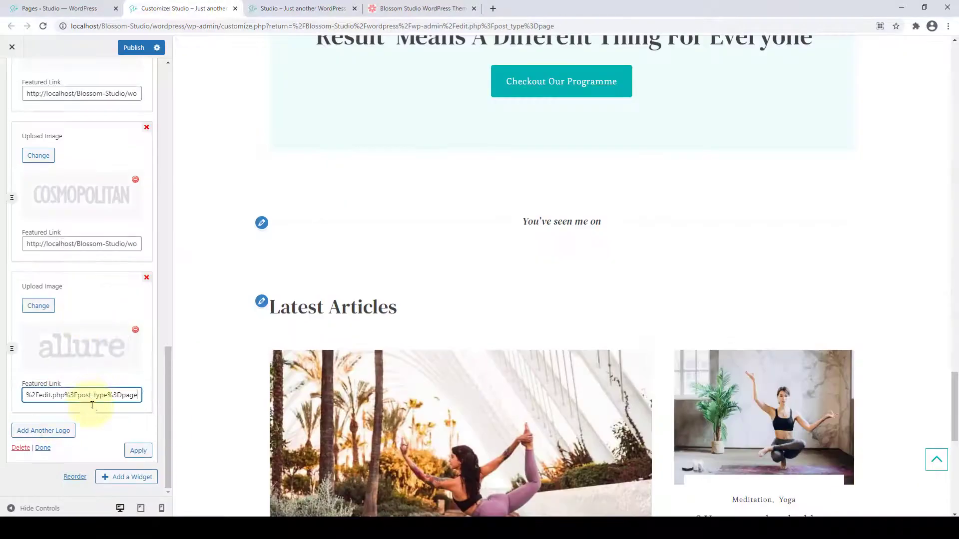
Review the client logos and featured links in the Client Logo widget and apply them to the page preview.
scroll(96, 396, up, 8)
scroll(97, 396, up, 9)
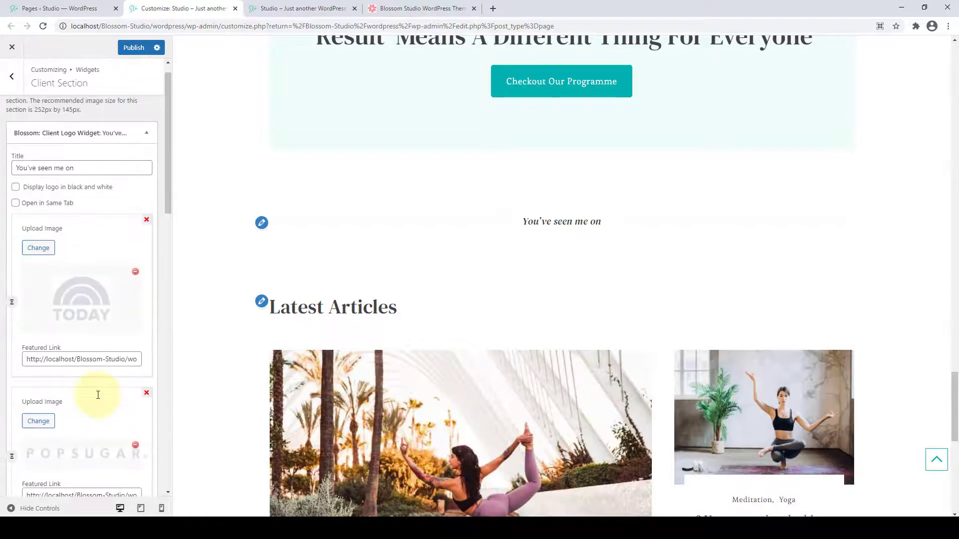
scroll(103, 406, down, 10)
scroll(106, 409, down, 5)
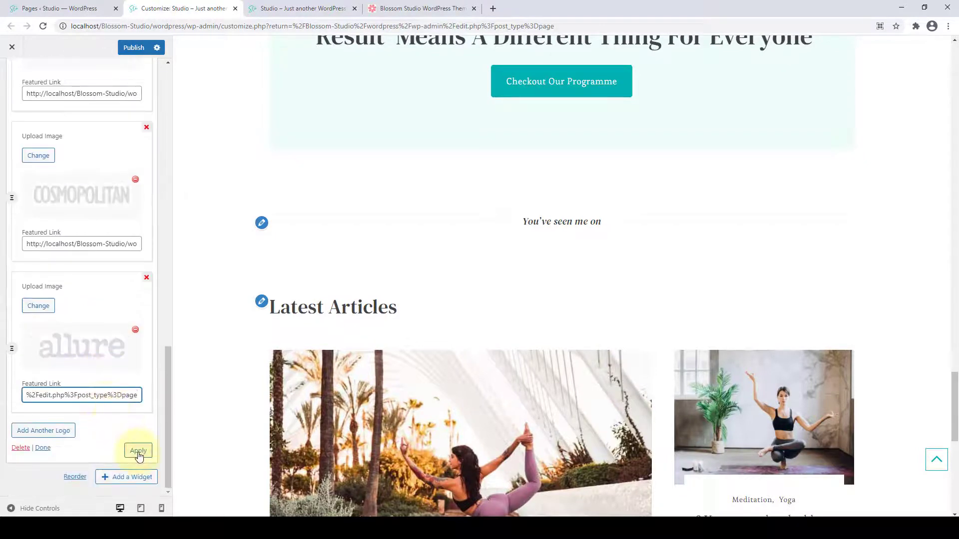
click(138, 451)
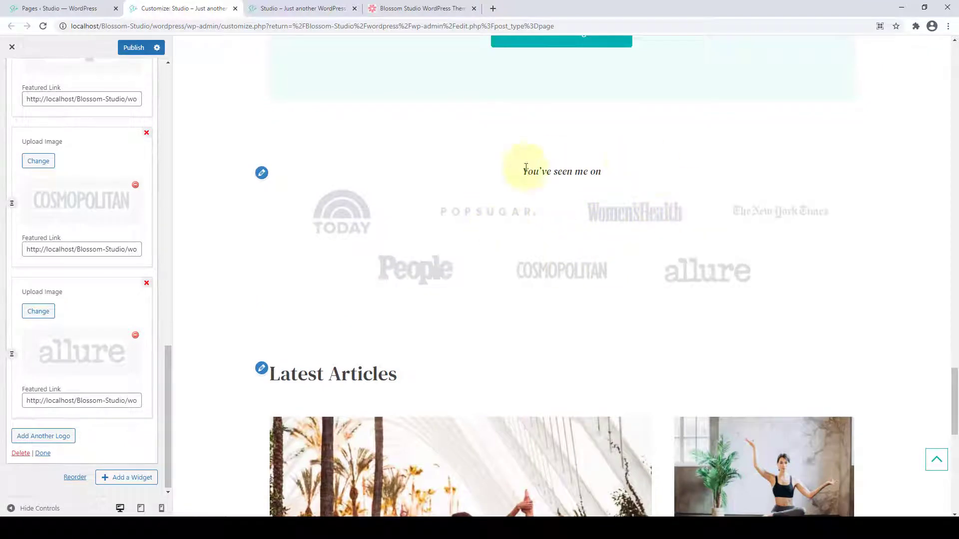
Publish the Client Section with its logo widget collapsed, and check the logos on the live front page.
scroll(75, 381, up, 10)
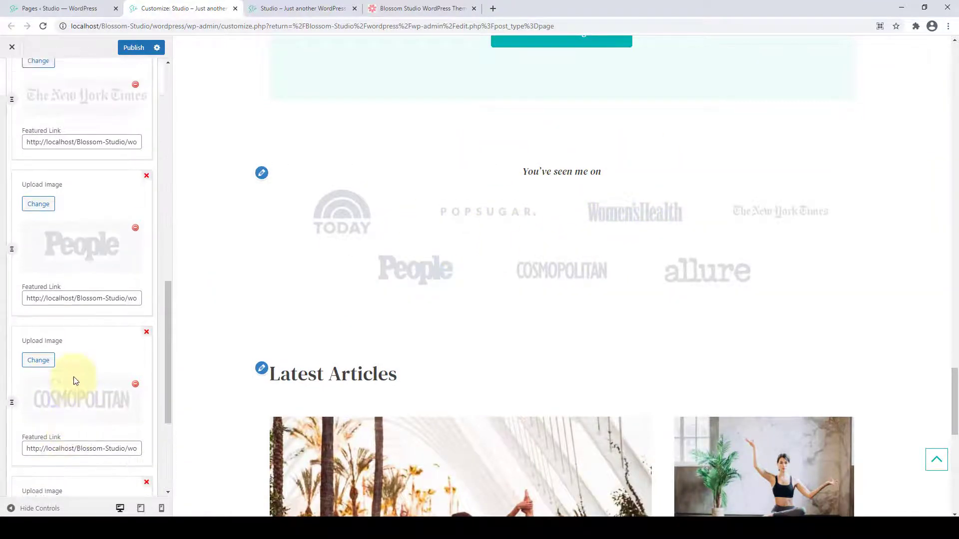
scroll(79, 382, up, 10)
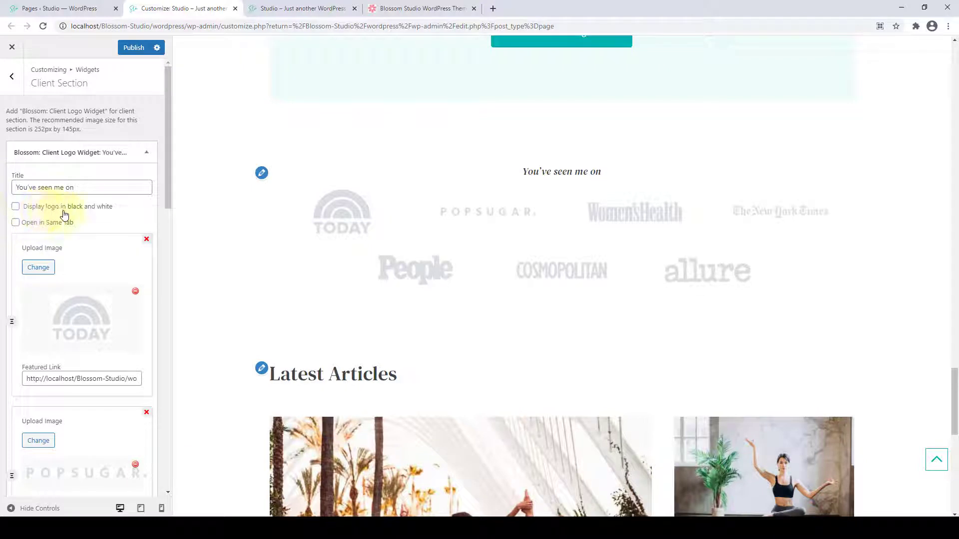
click(144, 154)
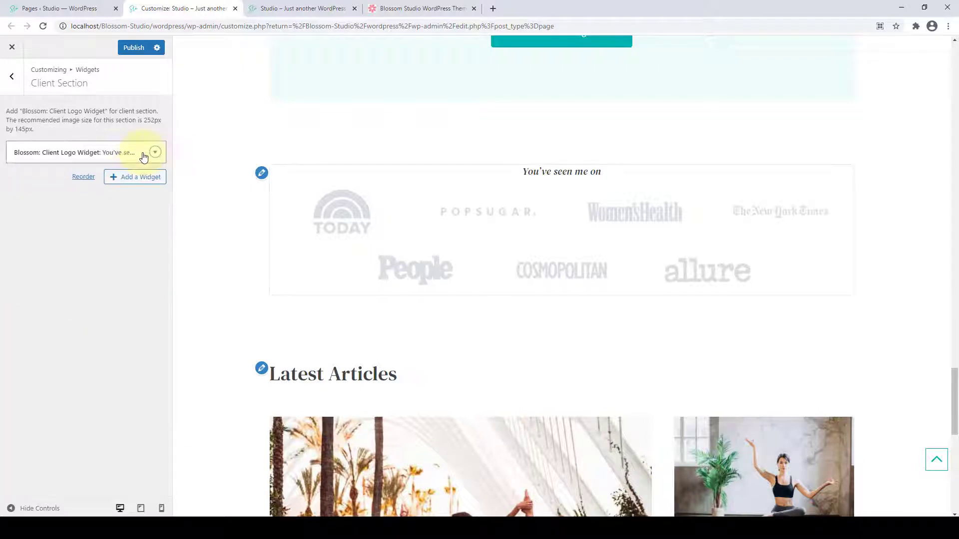
click(132, 46)
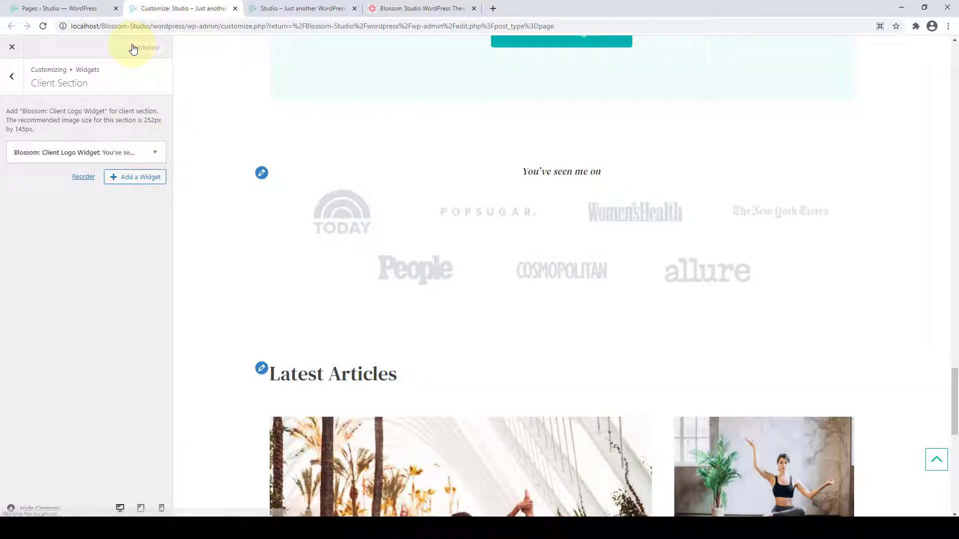
click(11, 78)
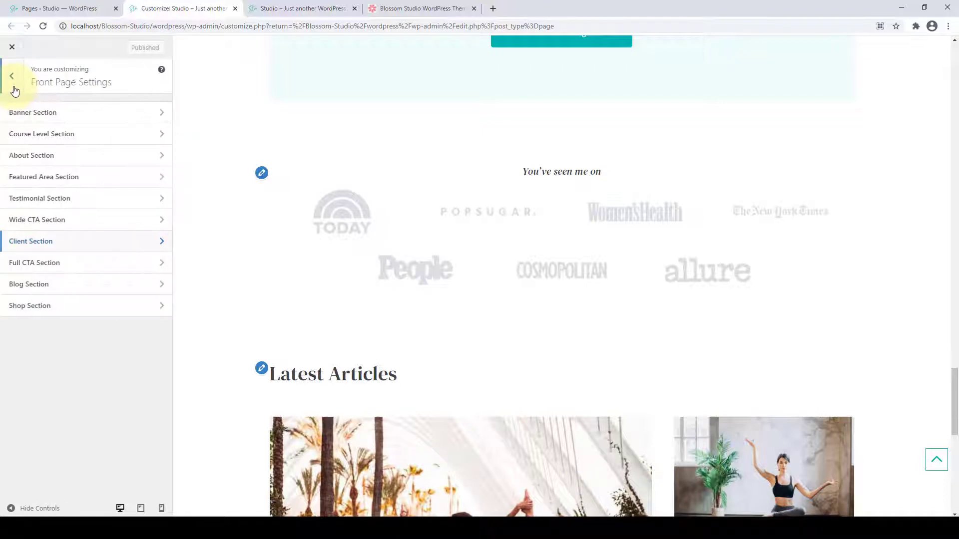
click(246, 6)
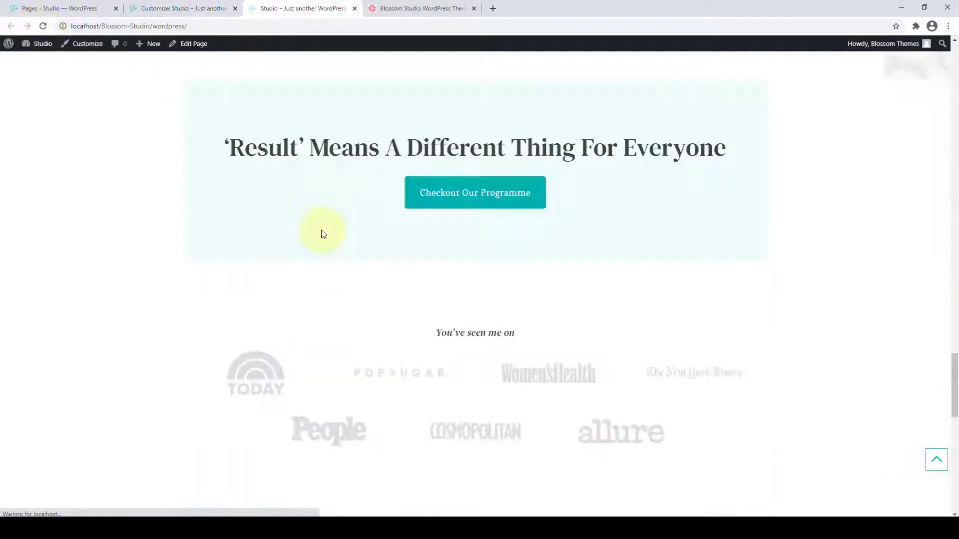
scroll(324, 235, down, 3)
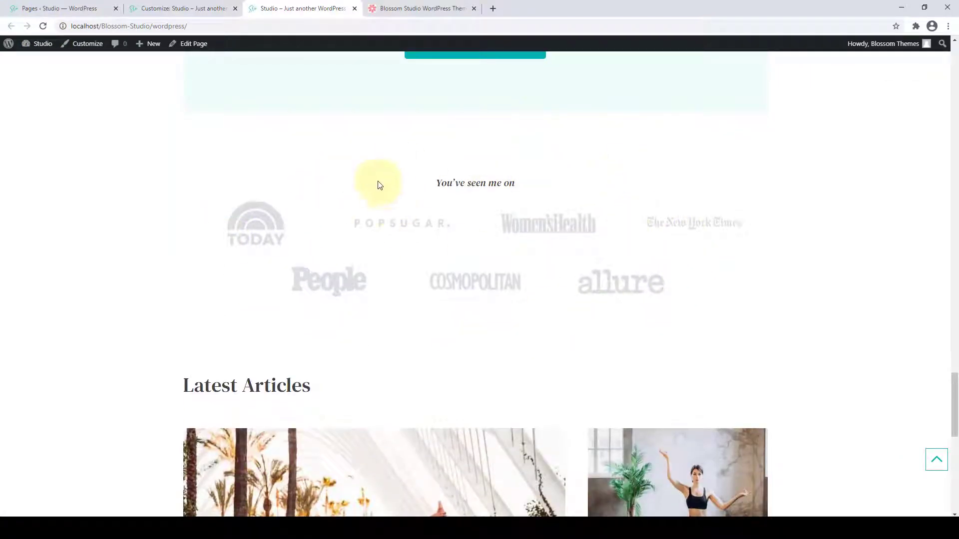
Add a "Blossom: Call To Action" widget to the Full CTA Section of the front page.
click(92, 264)
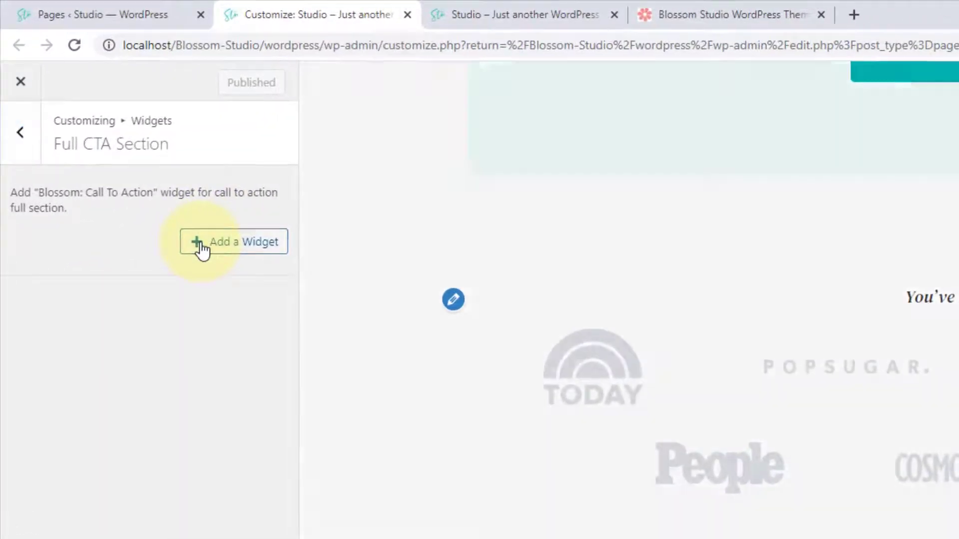
click(116, 144)
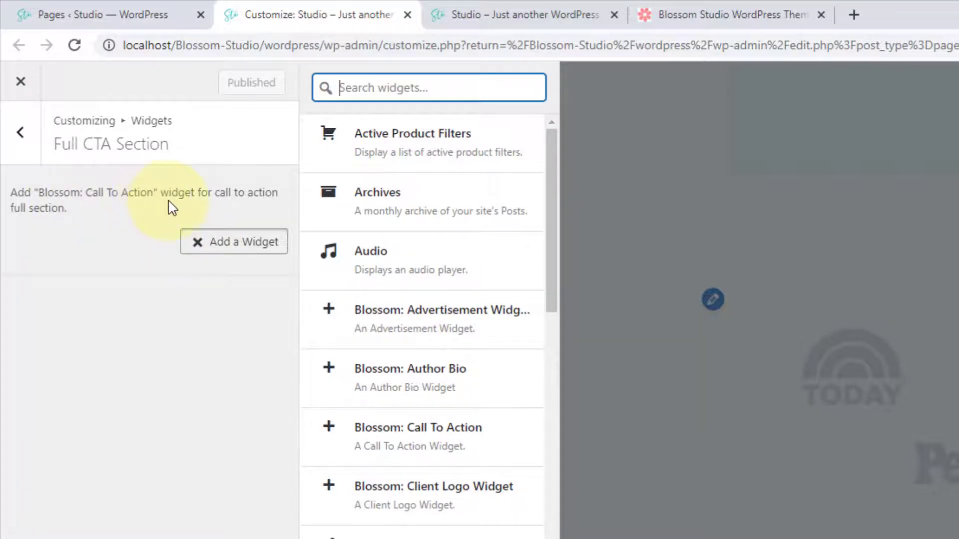
click(413, 450)
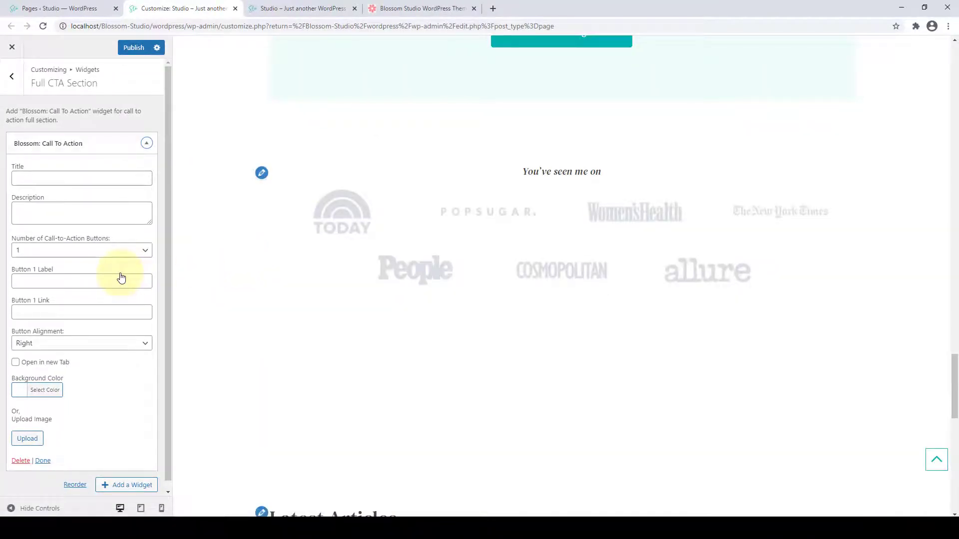
scroll(359, 268, up, 3)
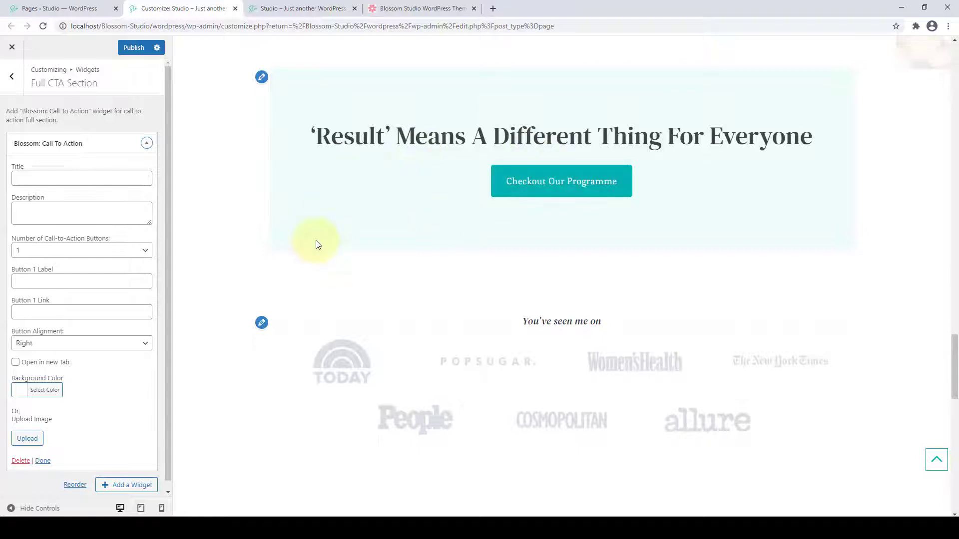
scroll(314, 300, down, 2)
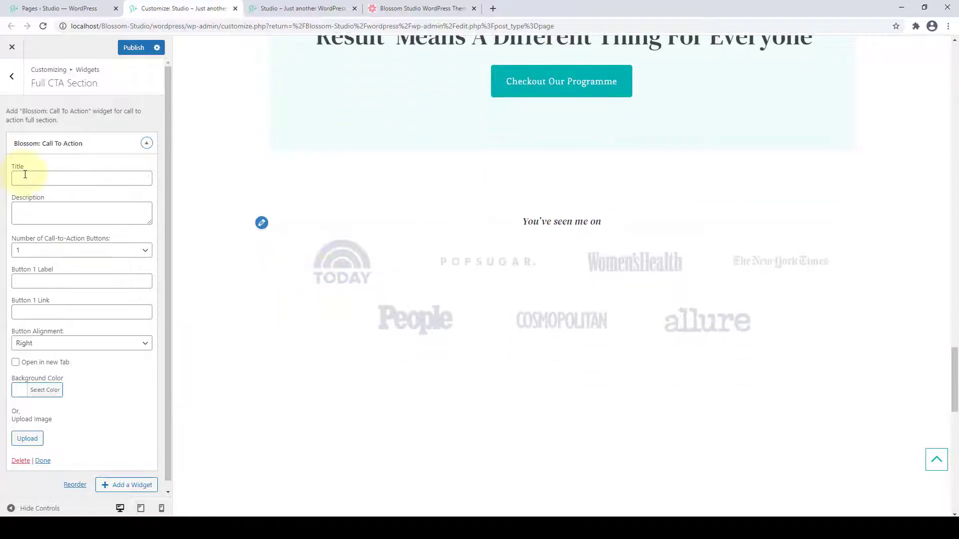
Set the number of call-to-action buttons to 2 and look over the widget's fields.
click(30, 254)
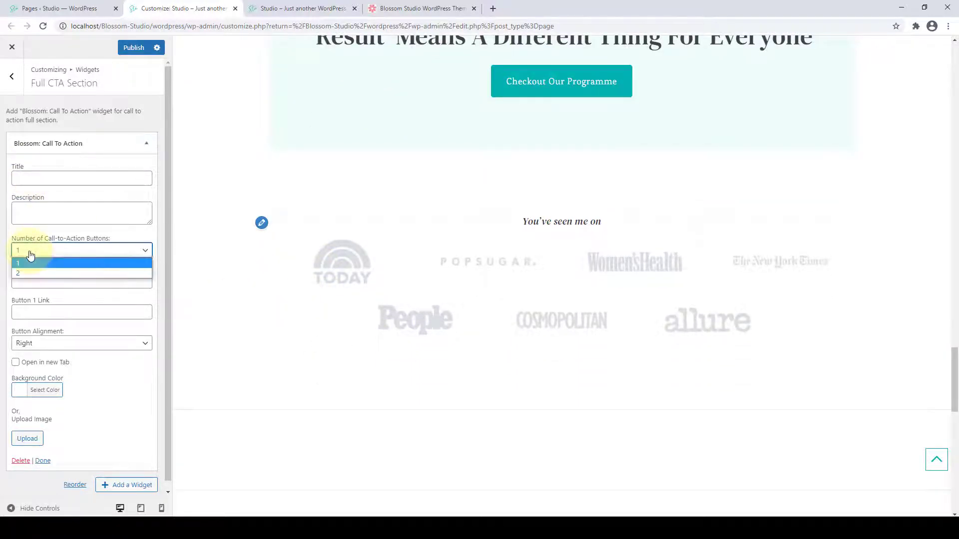
click(41, 251)
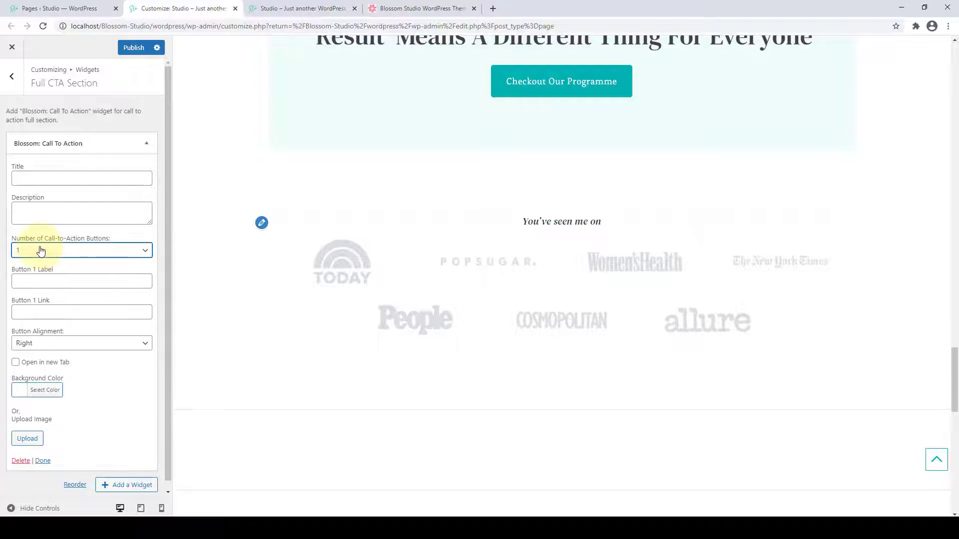
click(77, 256)
click(68, 270)
scroll(67, 279, down, 1)
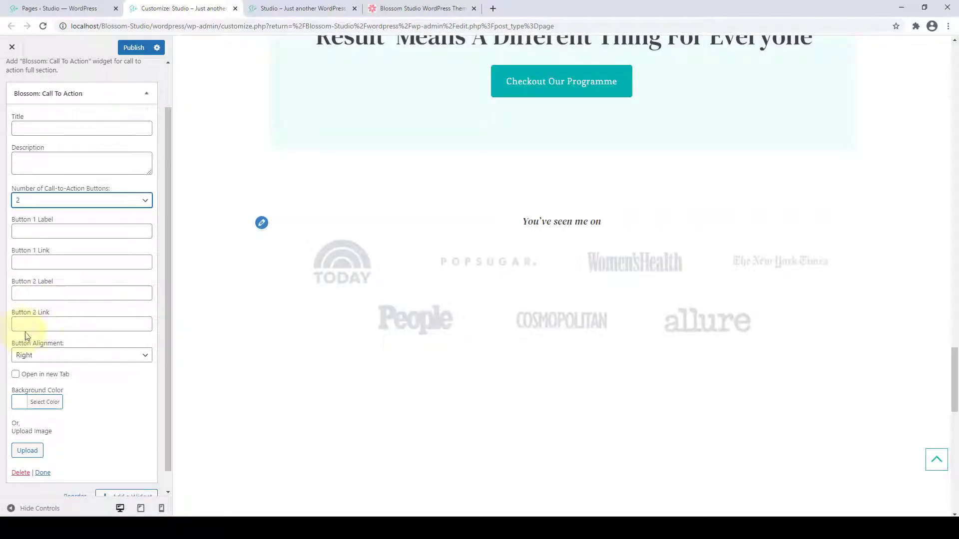
scroll(60, 350, down, 1)
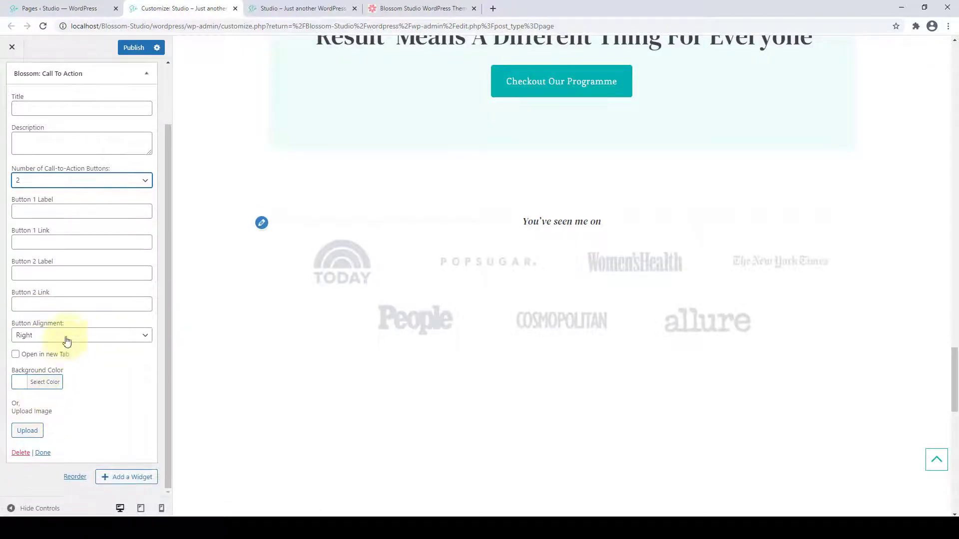
scroll(64, 299, up, 2)
scroll(80, 409, down, 2)
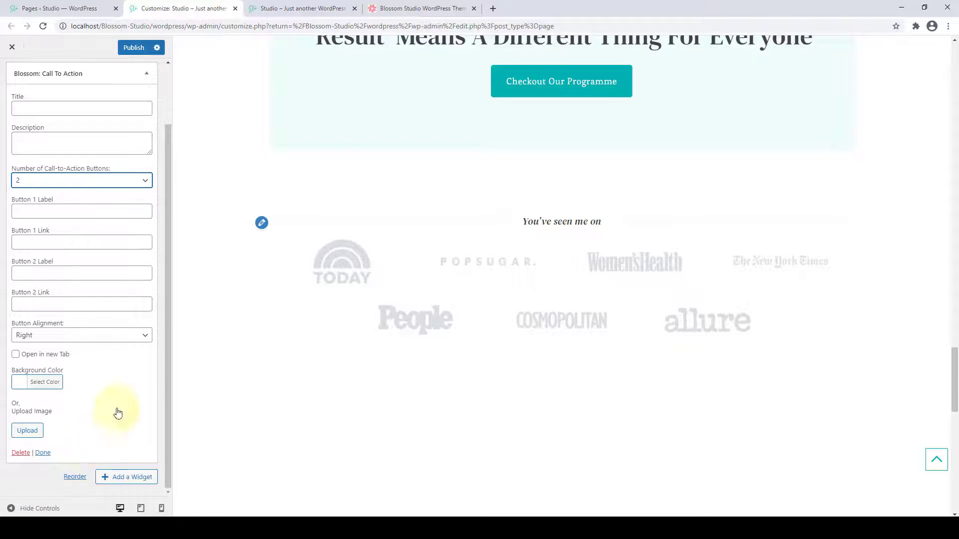
scroll(95, 320, up, 3)
Enter the title "Try It Free For 14 Days" and description "Get started with two free weeks of unlimited yoga, fitness and meditation classes. Cancel anytime.".
click(71, 180)
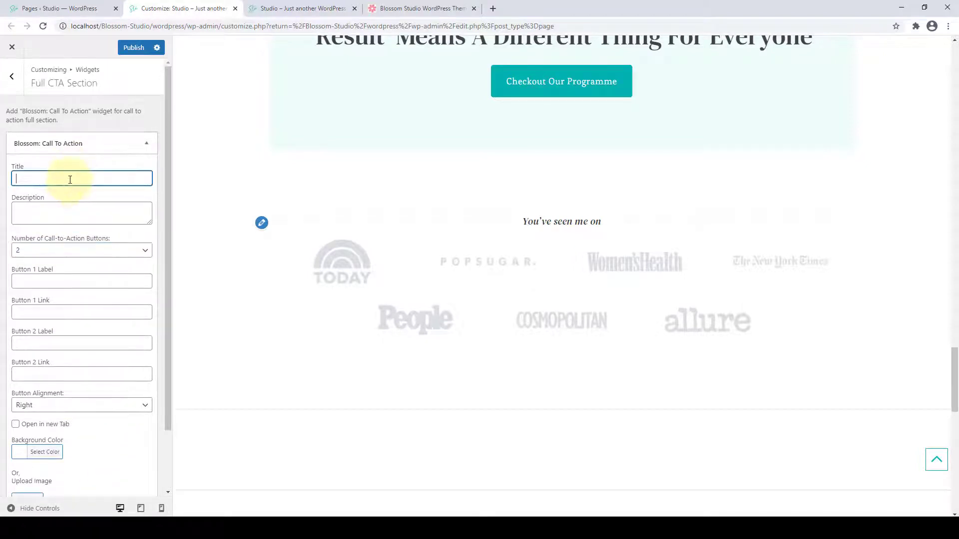
right_click(65, 180)
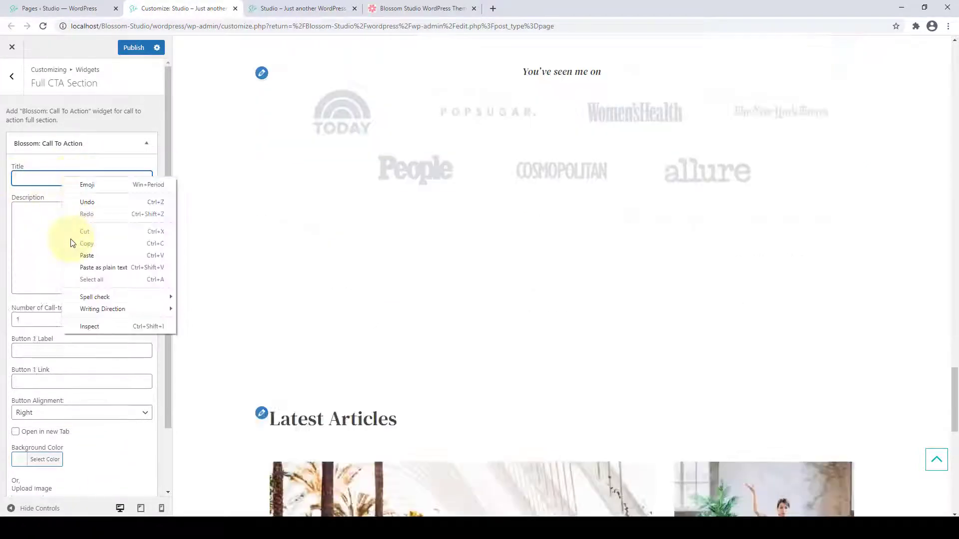
click(100, 256)
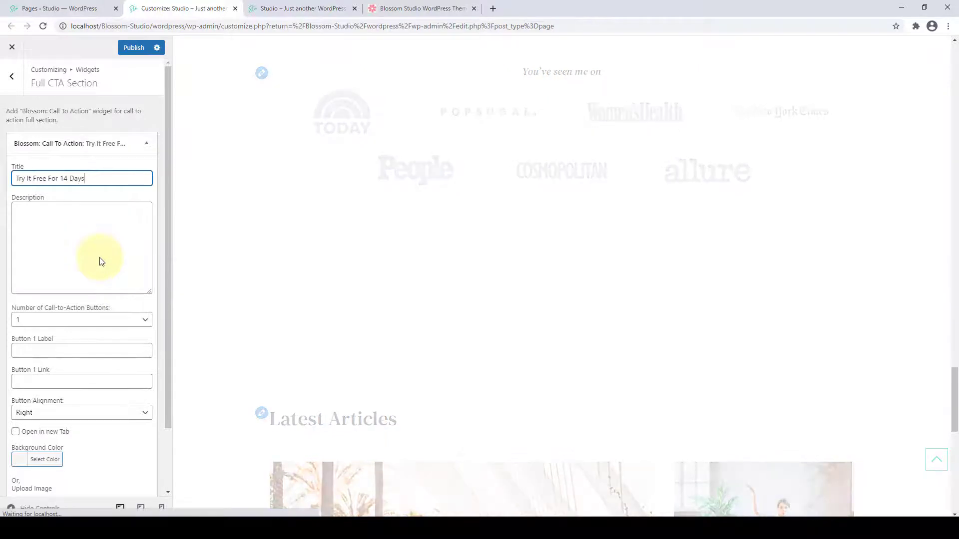
right_click(67, 222)
click(98, 298)
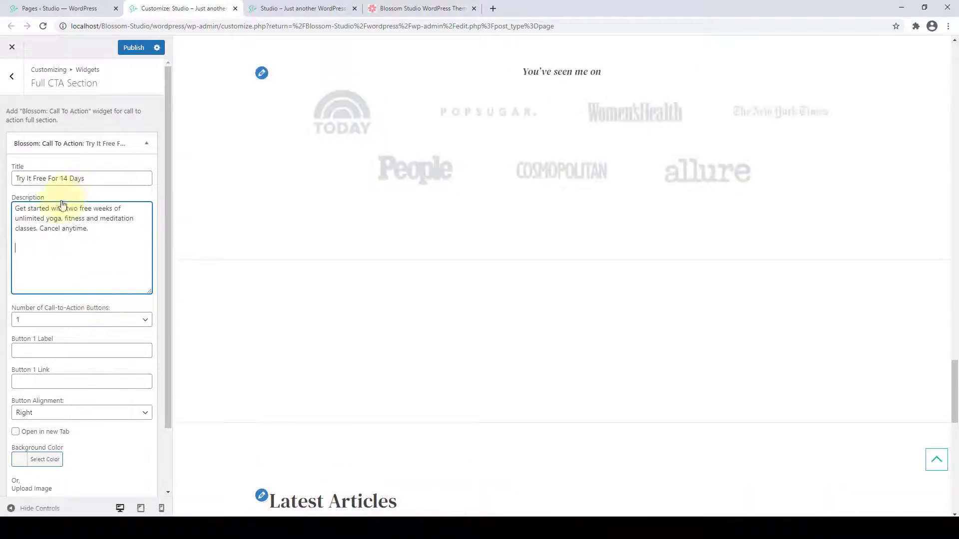
Set the background color of the call-to-action widget to near-black.
scroll(73, 263, down, 2)
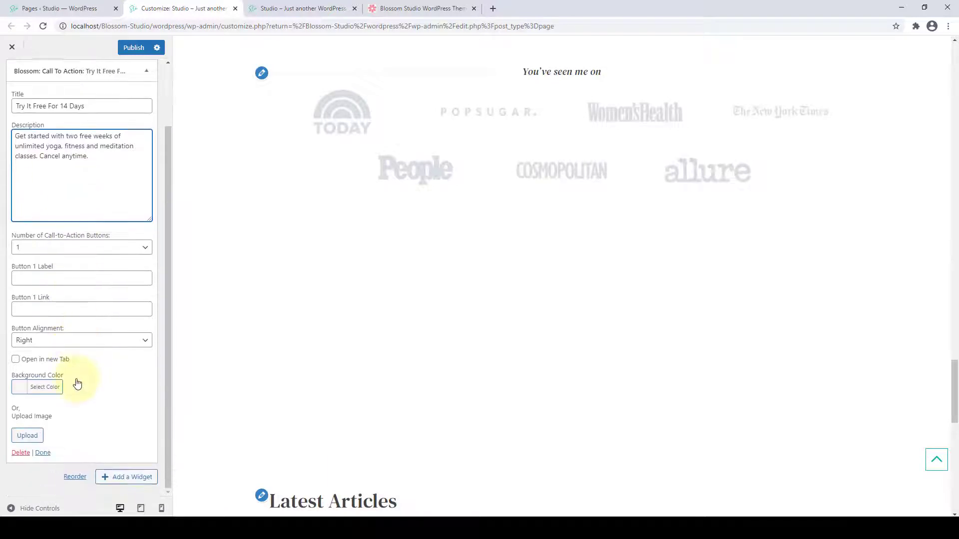
click(22, 394)
scroll(30, 409, down, 3)
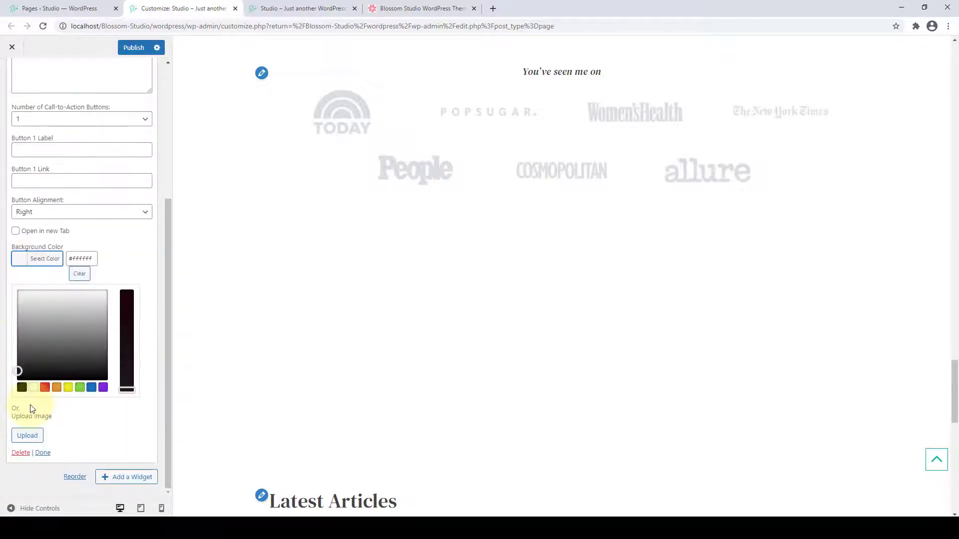
click(61, 344)
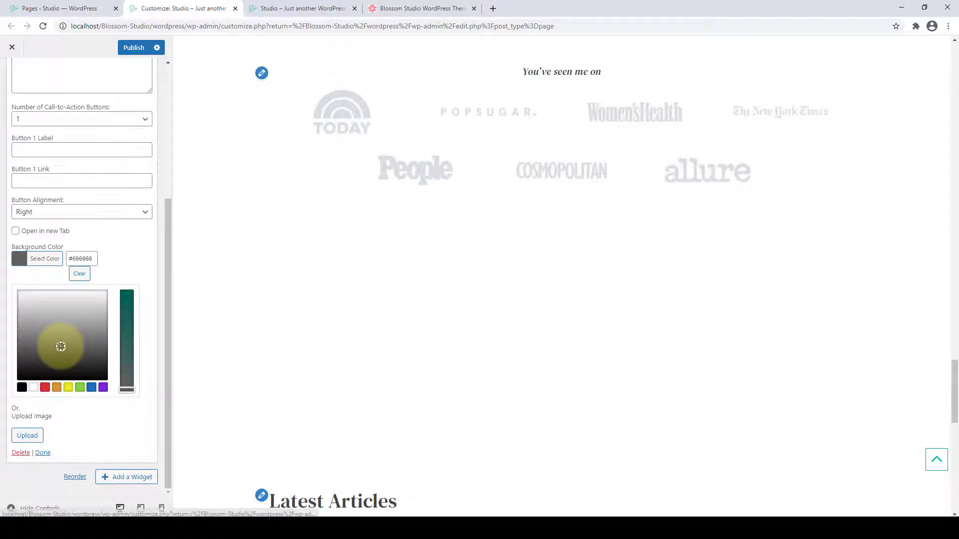
click(8, 381)
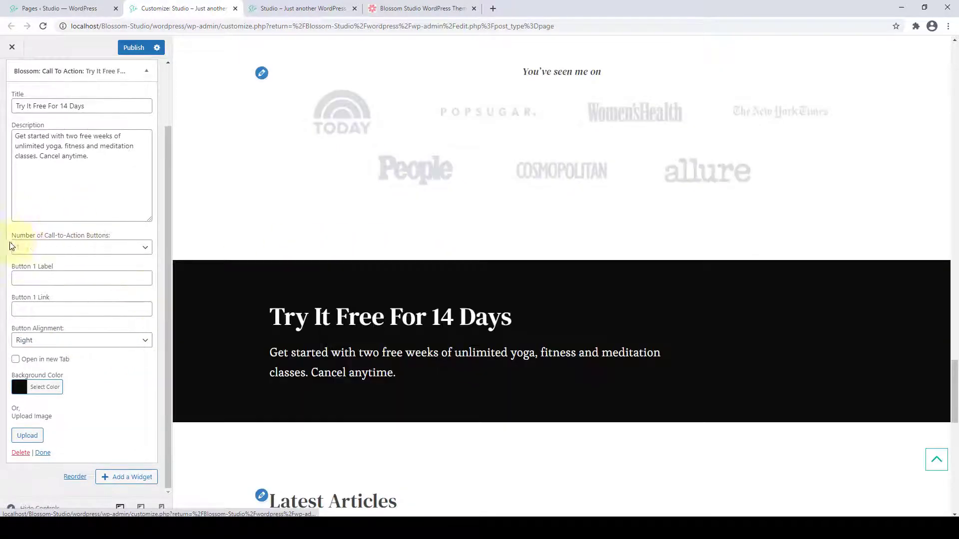
Keep the number of call-to-action buttons at 1 and label the button "Start Your Free Trial".
click(100, 247)
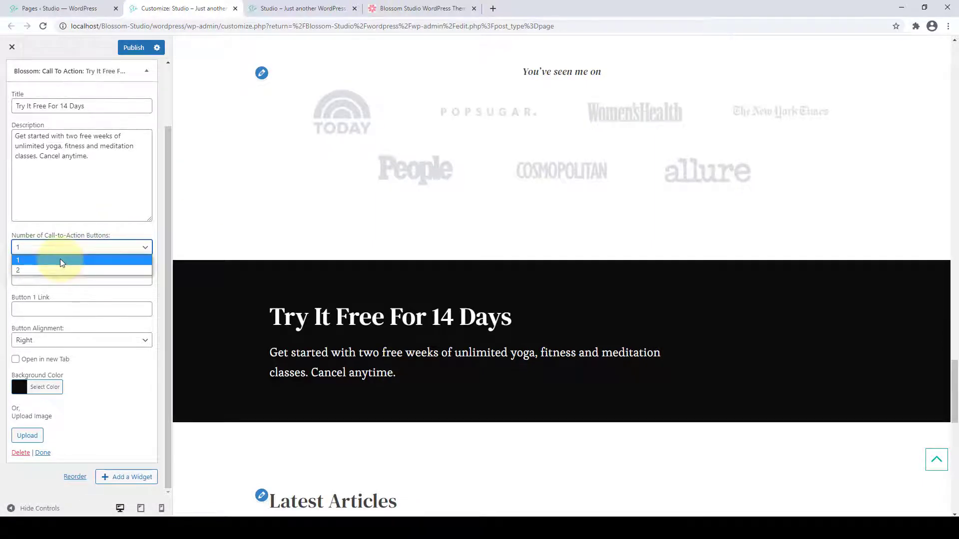
click(60, 260)
click(67, 278)
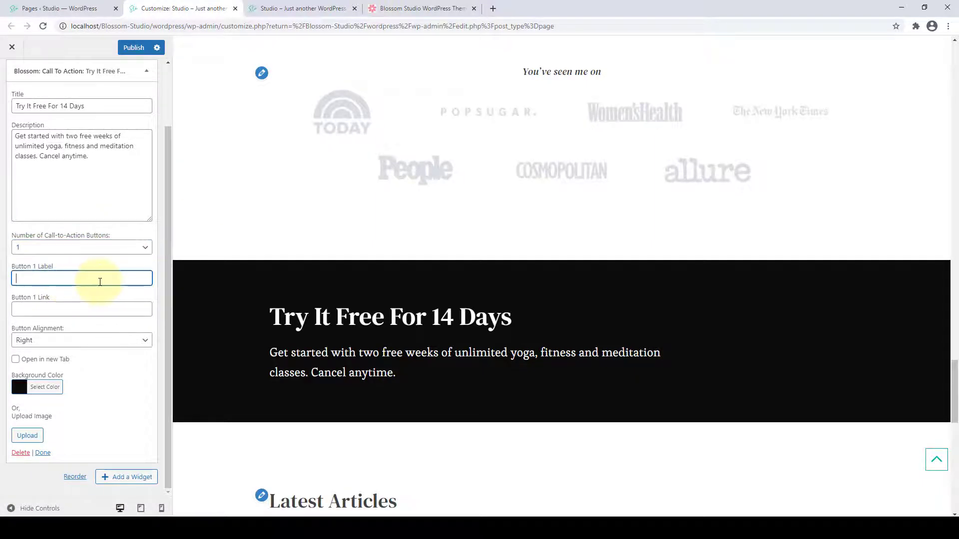
text(S)
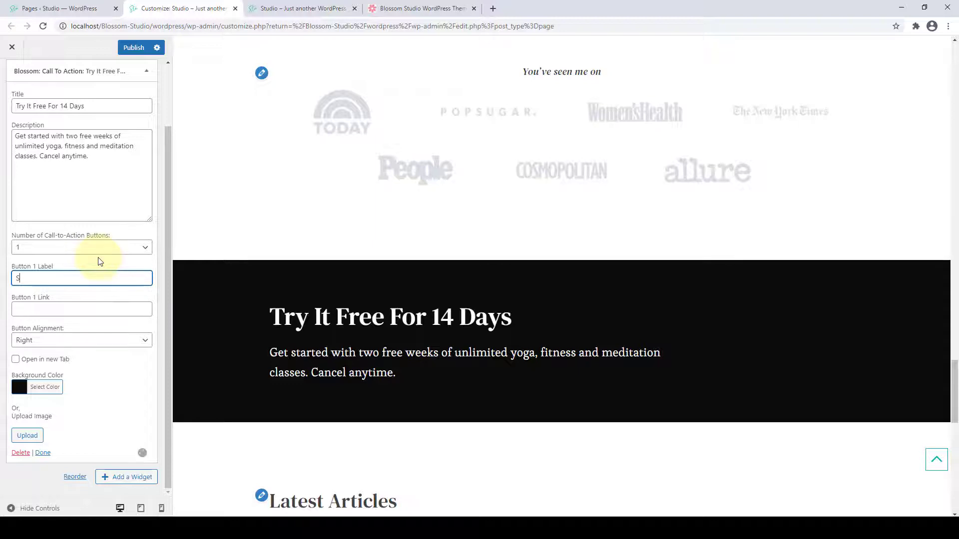
text(tart Your F)
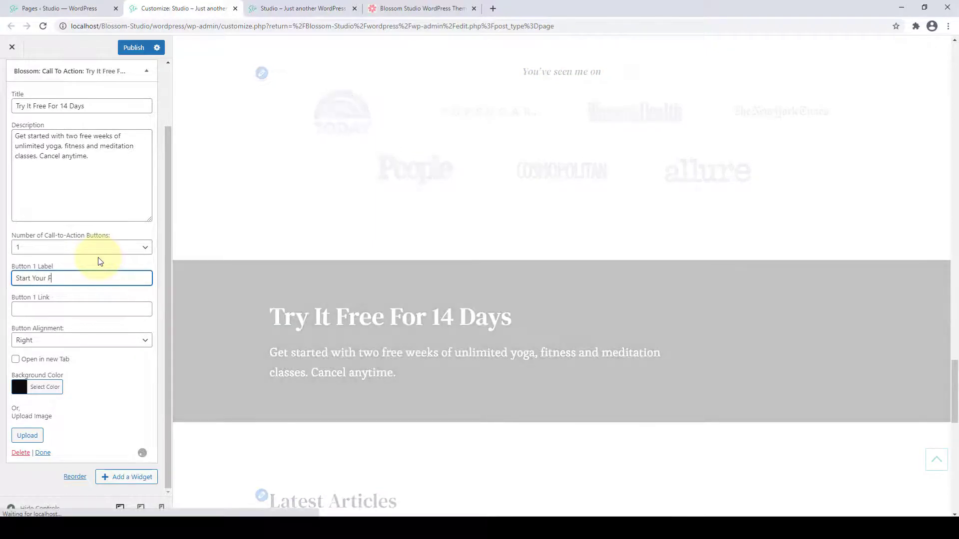
text(ree Trial)
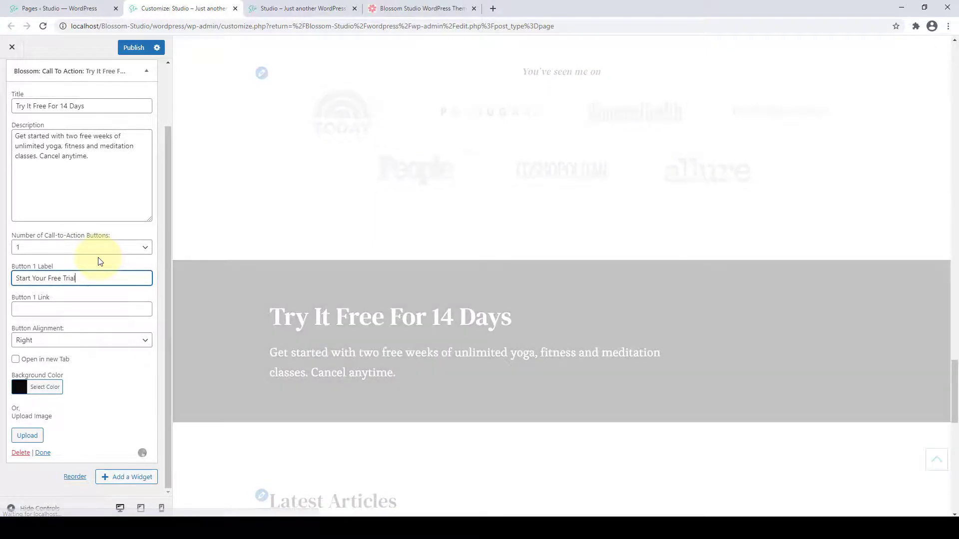
Paste the customizer page's URL as the link of the "Start Your Free Trial" button.
click(60, 310)
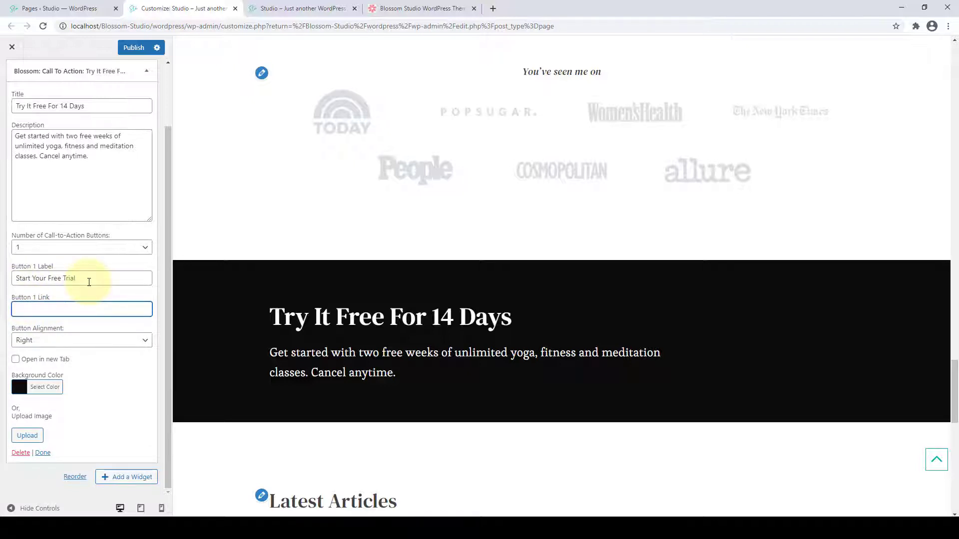
right_click(56, 305)
click(84, 383)
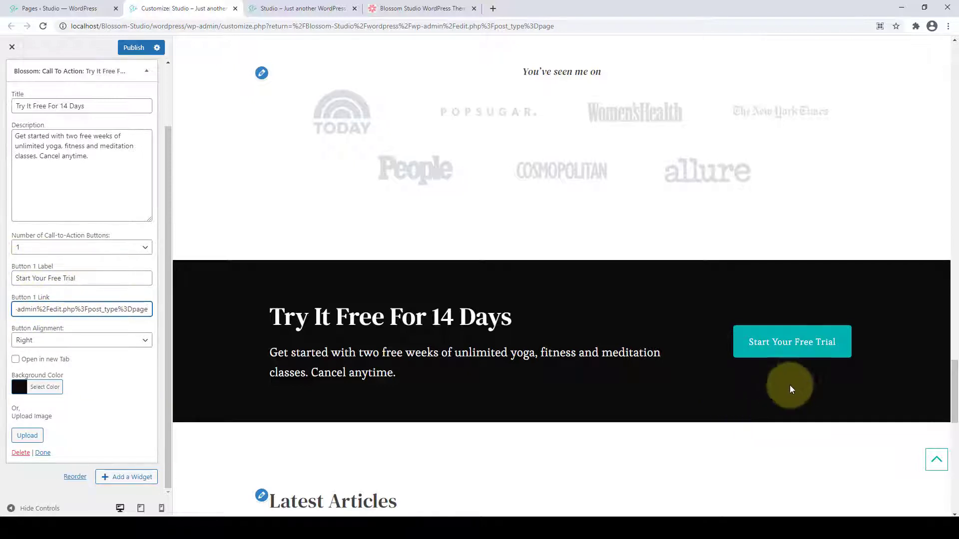
Set the call-to-action widget's background color to muted sage green, #94b2a4.
click(45, 387)
scroll(75, 395, down, 3)
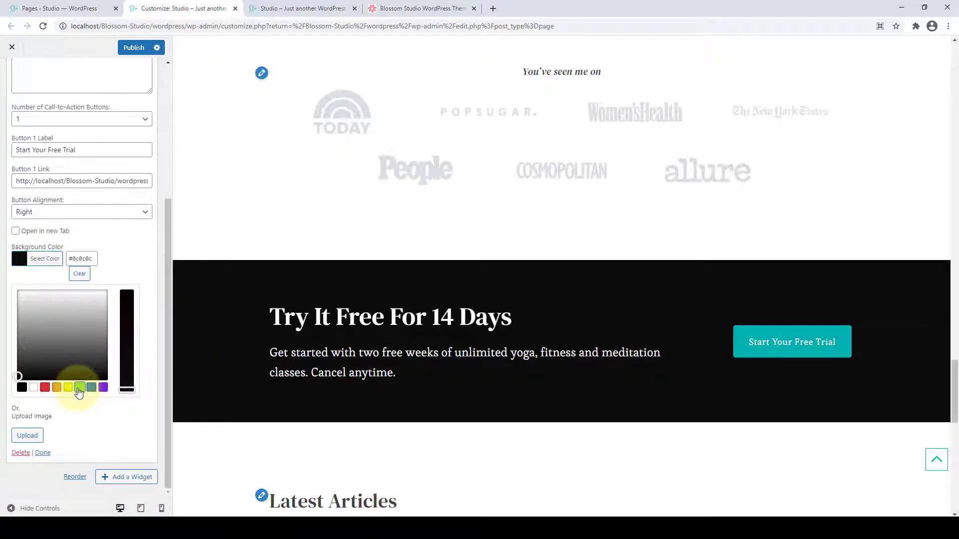
click(78, 388)
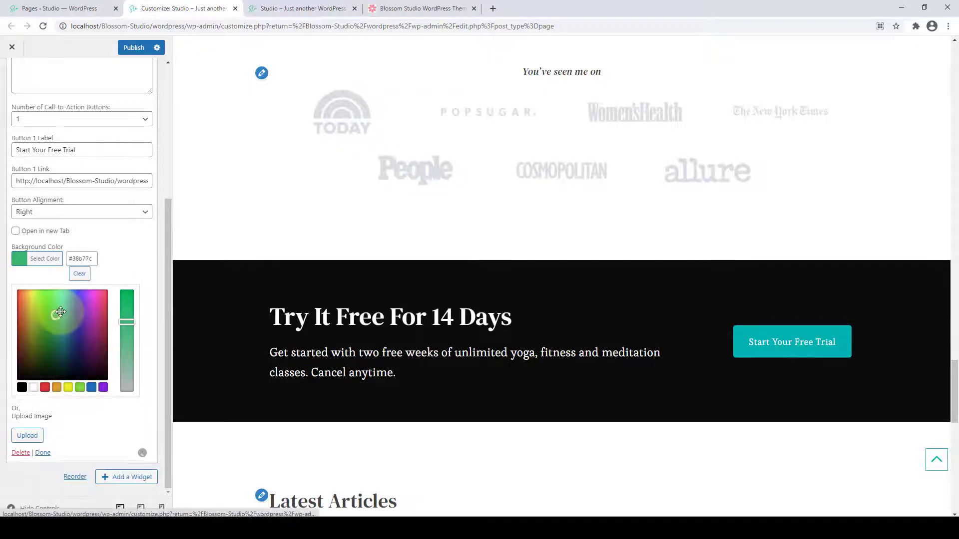
drag(125, 335, 124, 378)
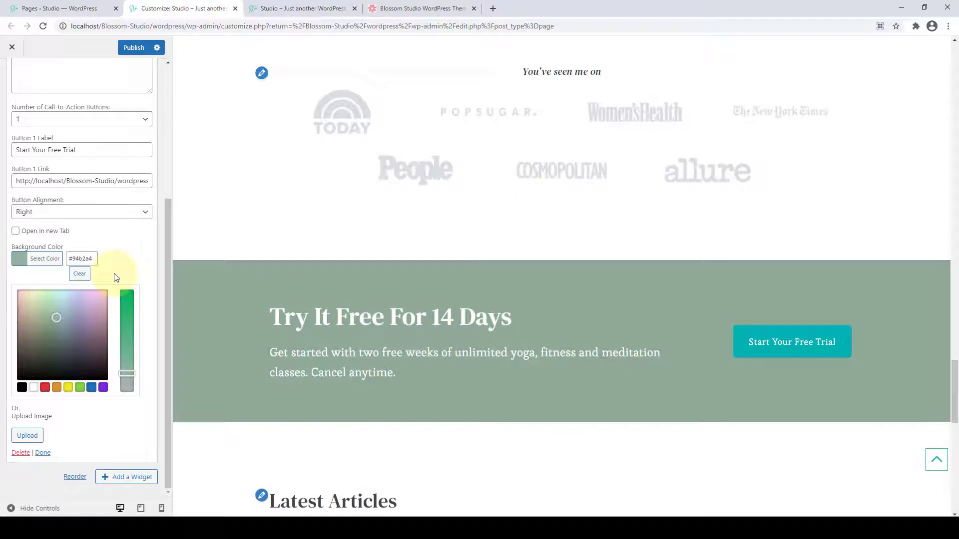
click(115, 278)
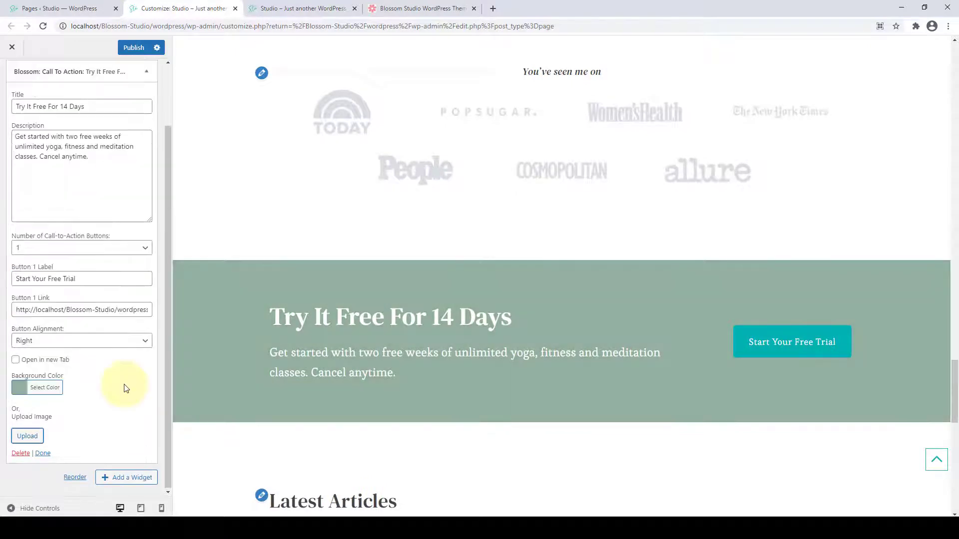
Set cta-bg-1.jpg from the media library as the call-to-action background image and publish the changes.
click(40, 435)
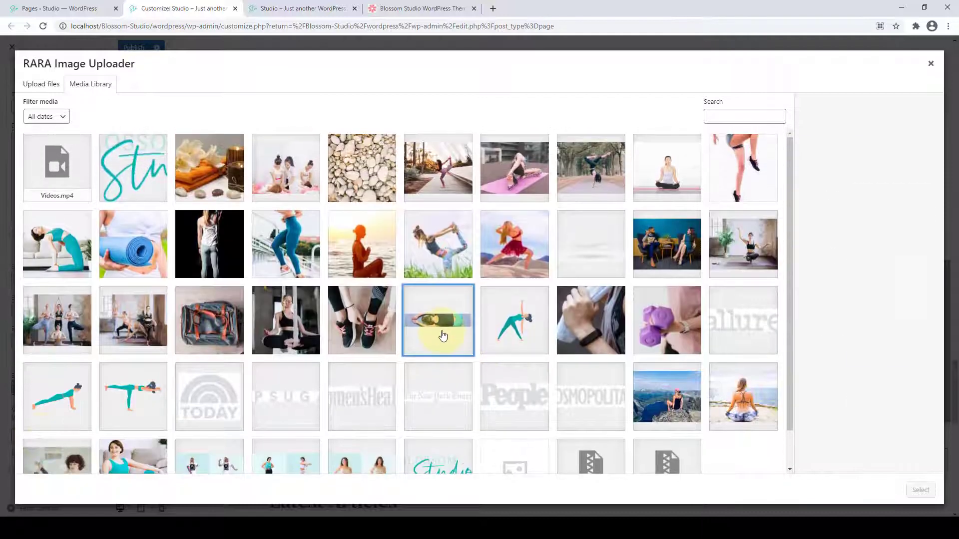
click(435, 330)
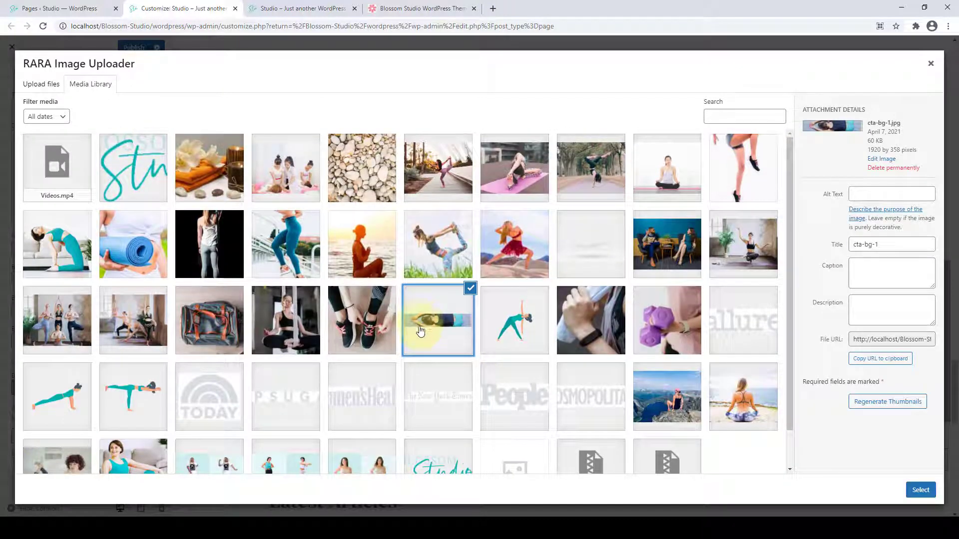
click(920, 490)
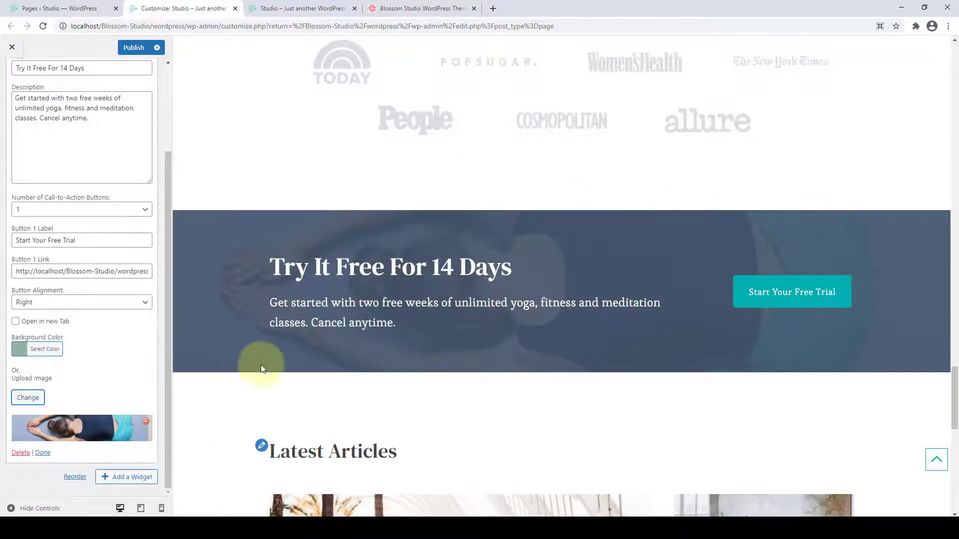
click(43, 453)
click(133, 48)
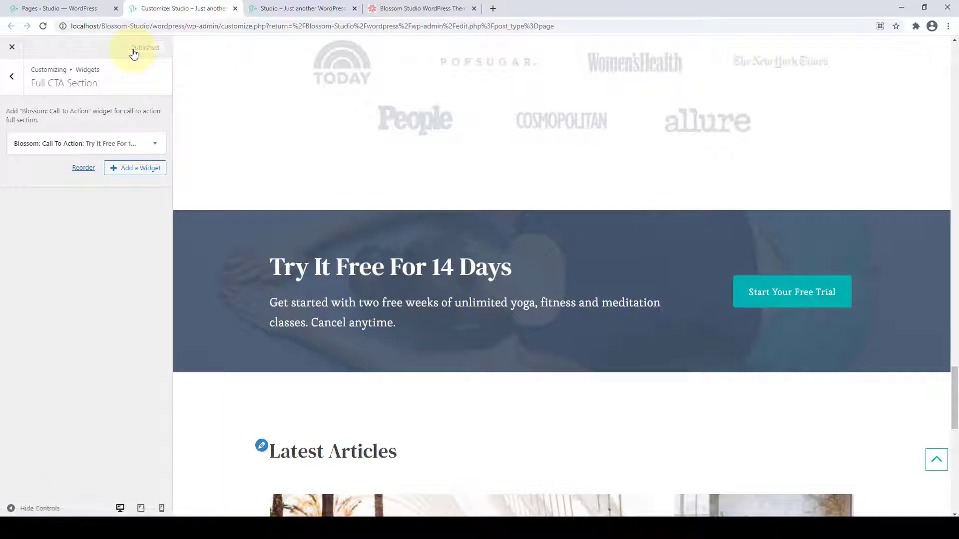
Check the published call-to-action section on the live home page and return to Front Page Settings.
click(308, 5)
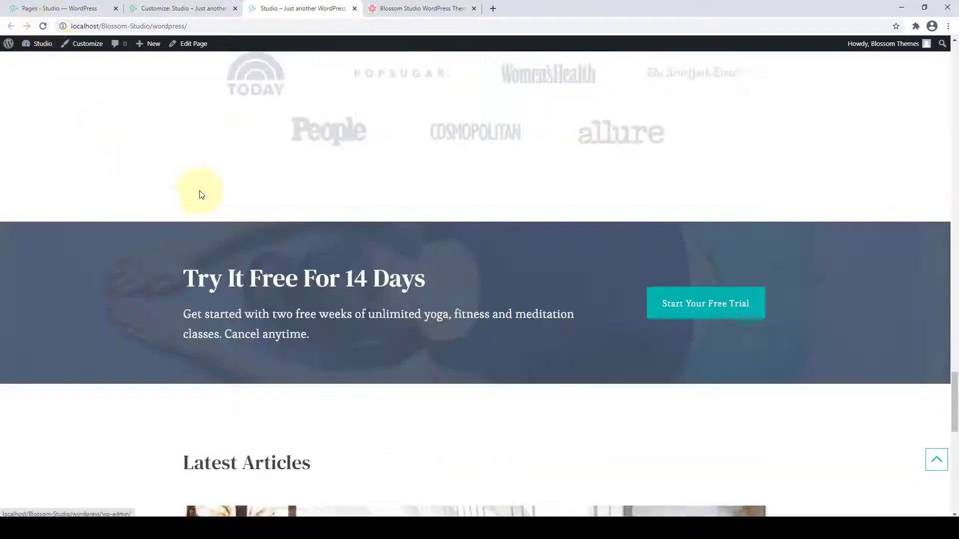
scroll(214, 196, down, 2)
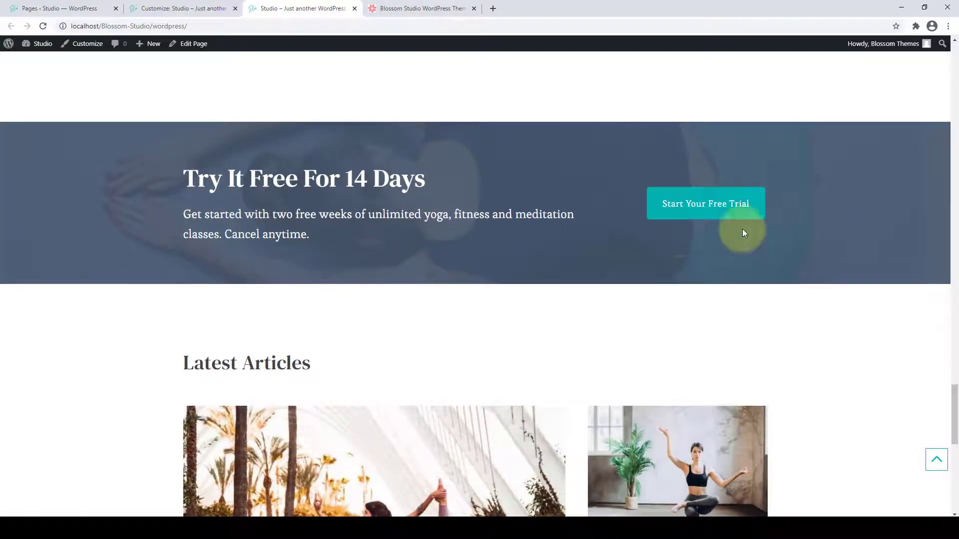
click(164, 8)
click(14, 77)
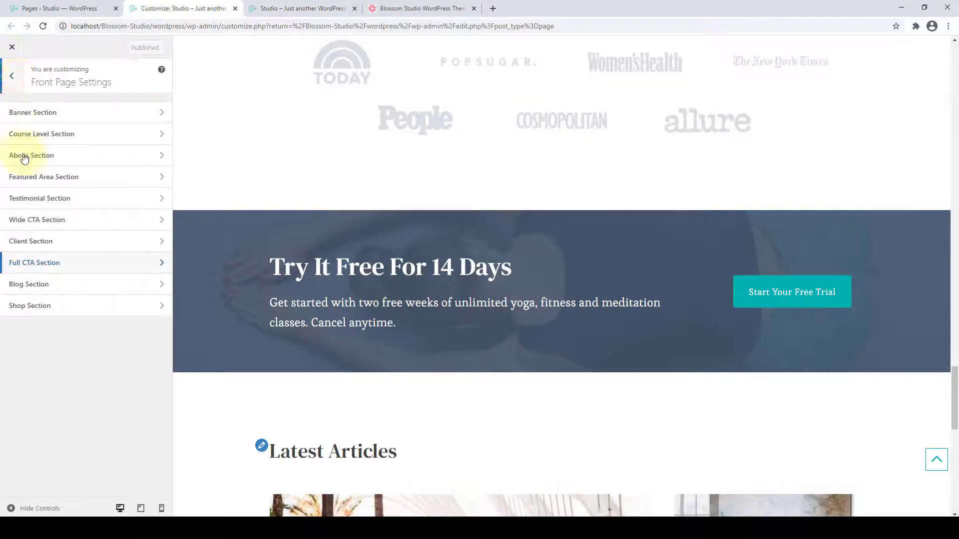
Open the Blog Section settings and switch the section off and back on to compare the preview.
click(91, 285)
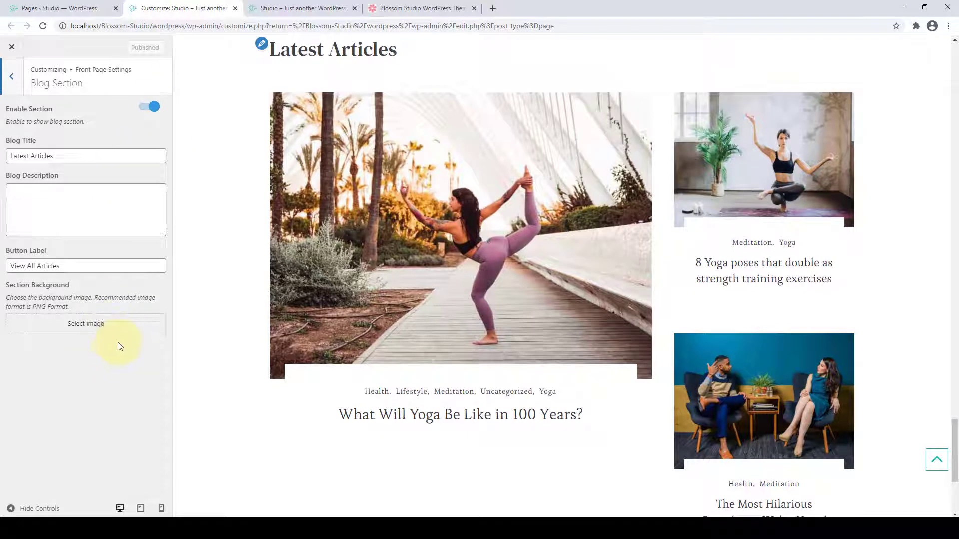
click(146, 109)
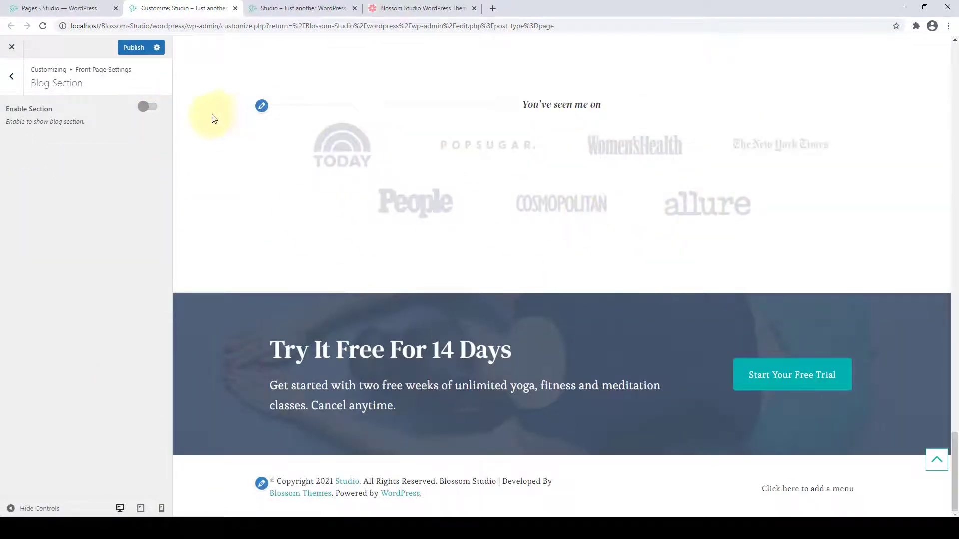
click(150, 107)
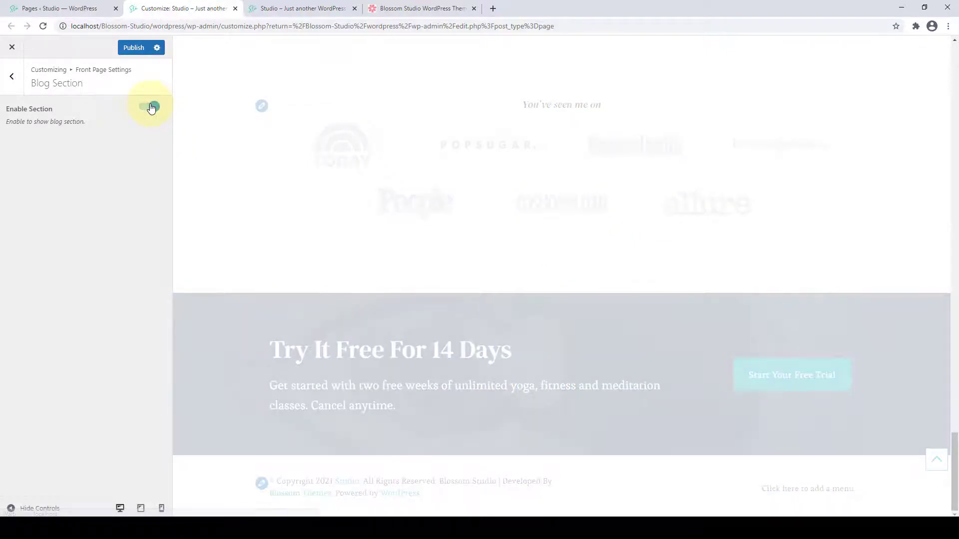
scroll(407, 213, down, 7)
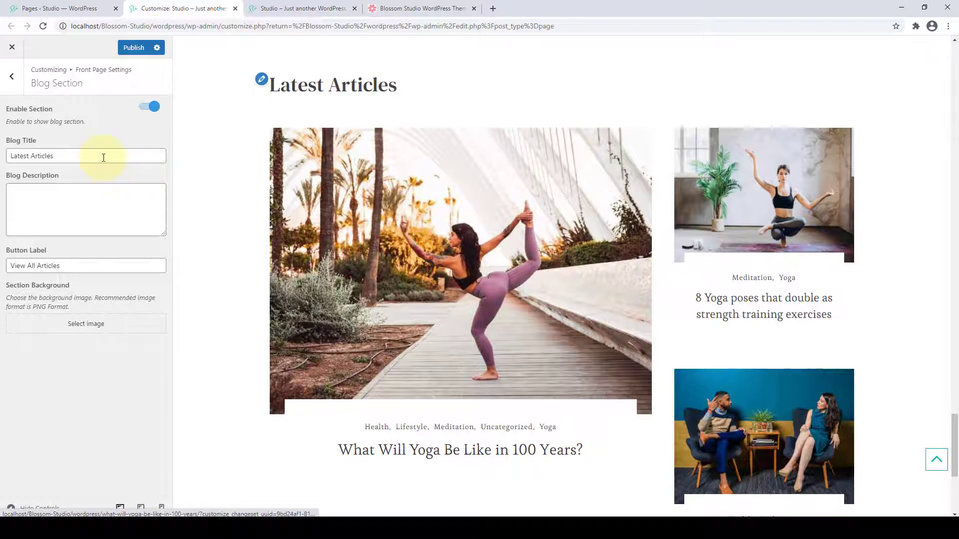
Review the blog section's title, description, button label and background image options against the Latest Articles preview.
click(100, 155)
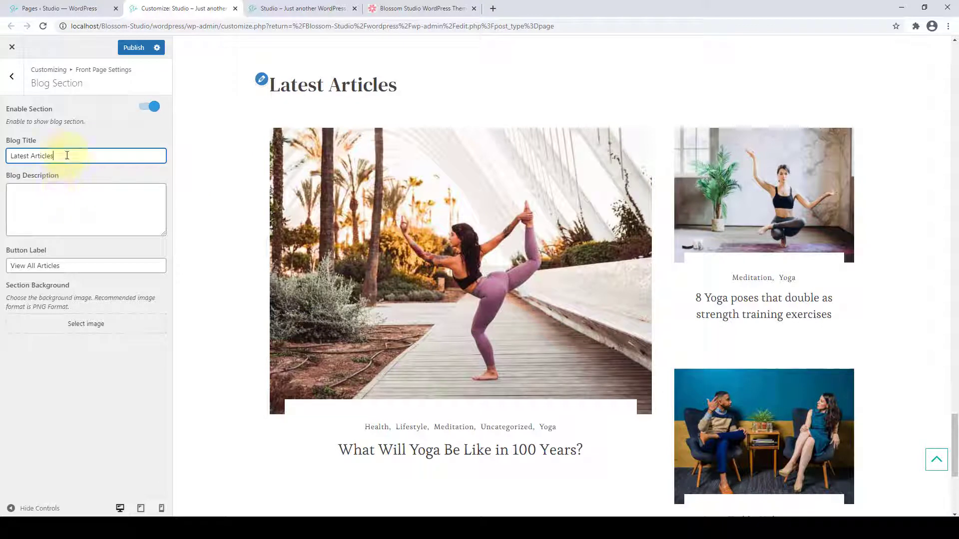
click(82, 209)
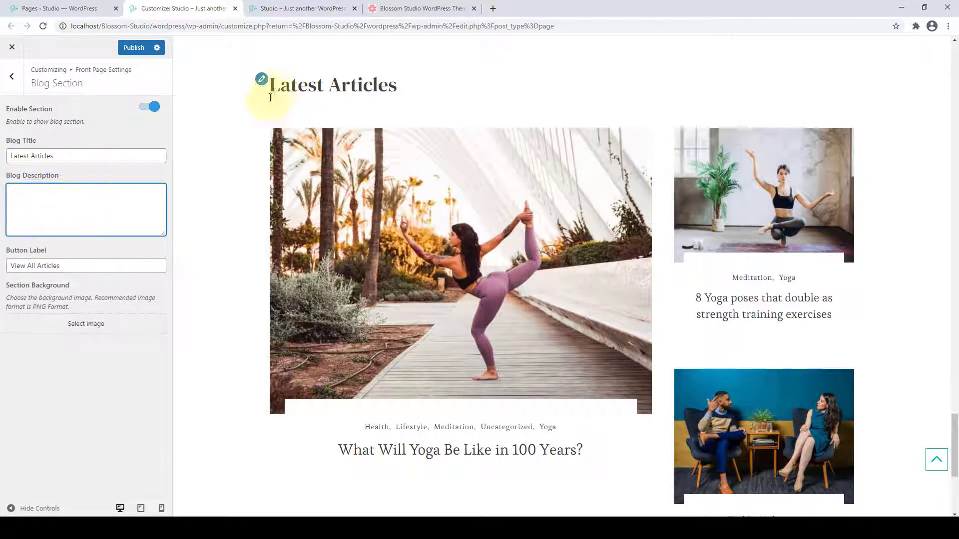
scroll(474, 190, down, 5)
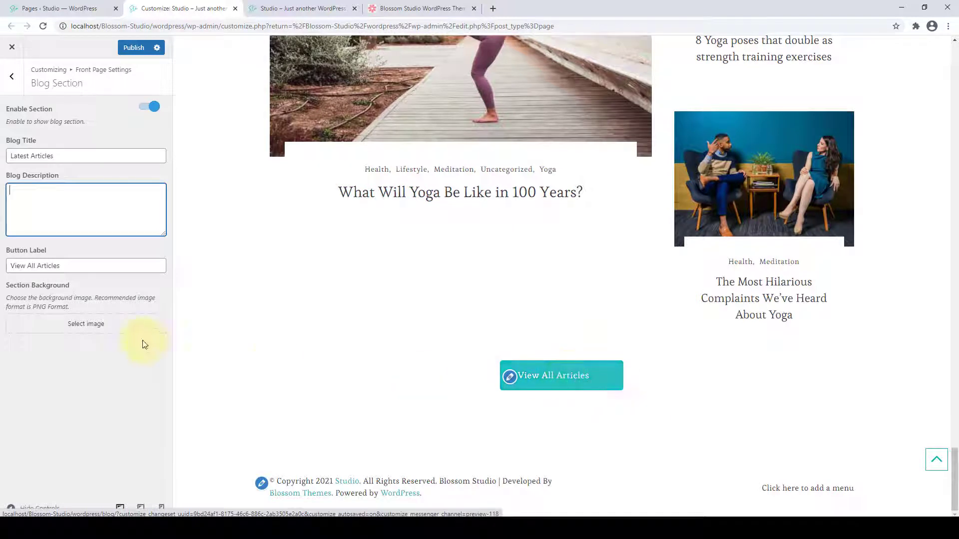
drag(59, 266, 11, 265)
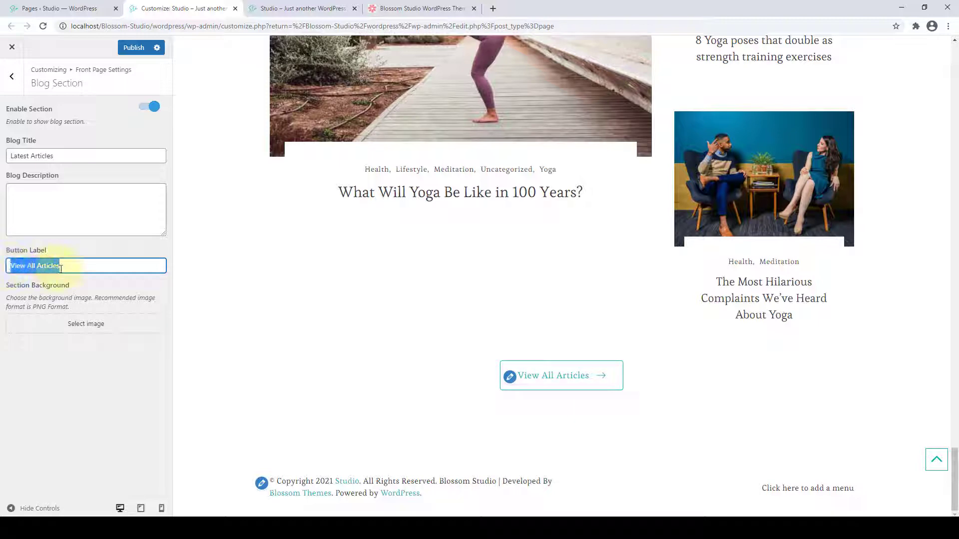
click(111, 269)
click(176, 262)
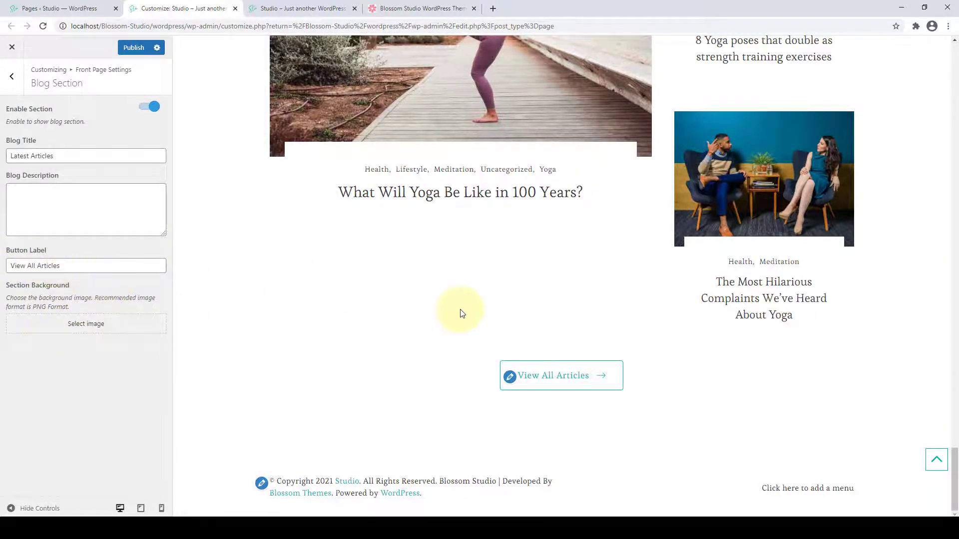
scroll(467, 309, up, 7)
scroll(467, 306, down, 2)
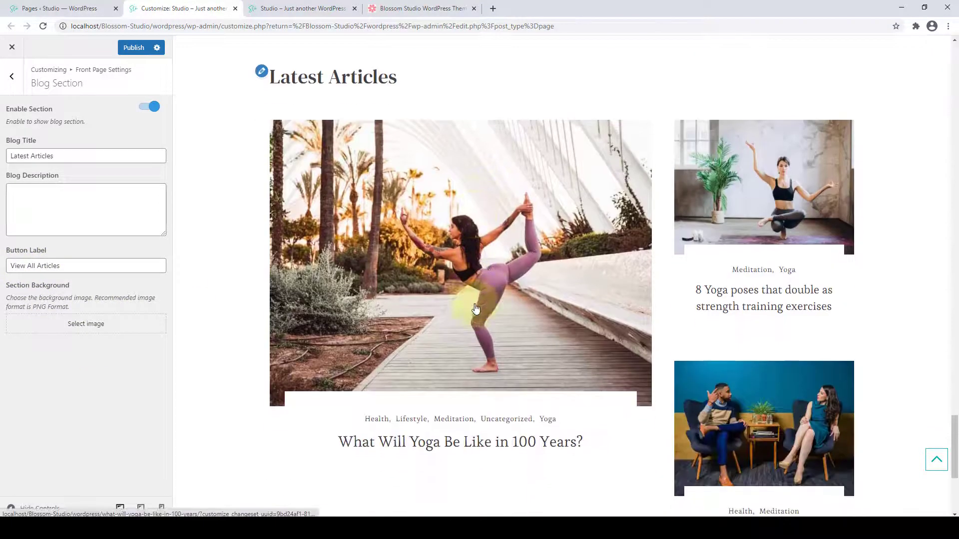
click(86, 323)
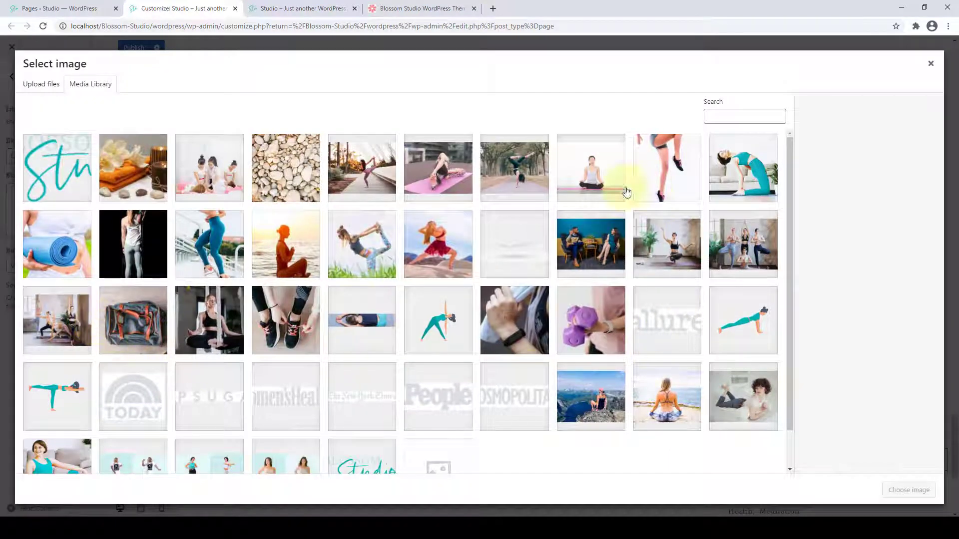
click(929, 64)
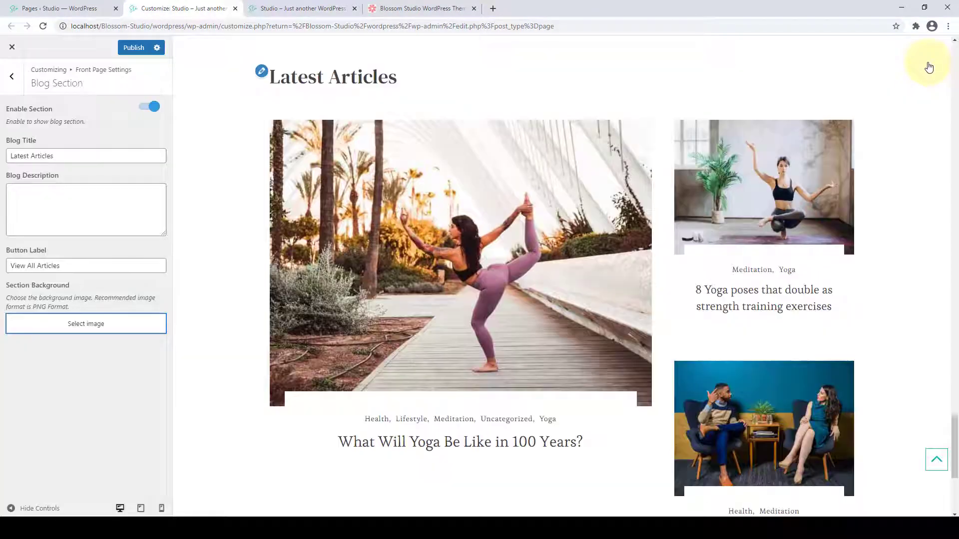
Paste the blog description "Read my latest articles on health and fitness to transform your life." and publish the changes.
right_click(75, 191)
click(107, 280)
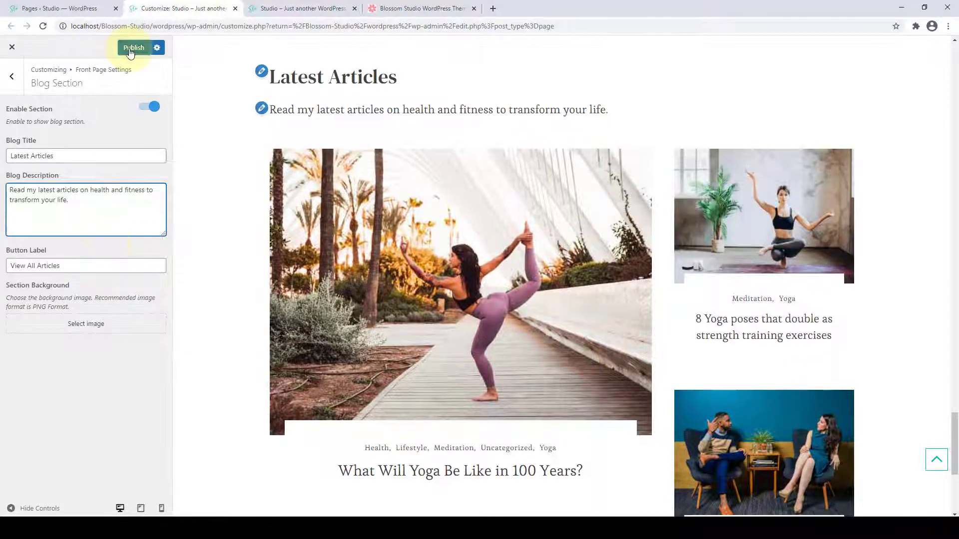
click(131, 48)
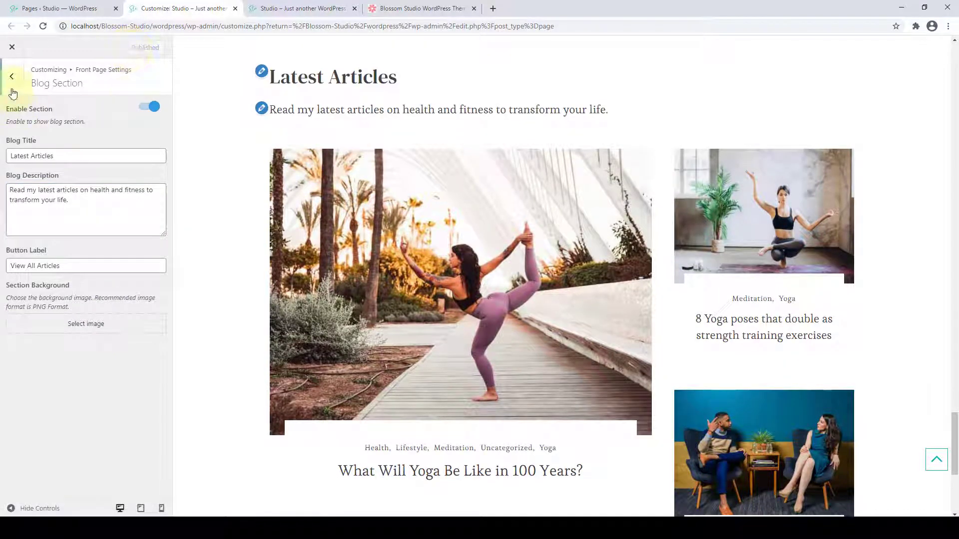
Return to Front Page Settings and open the Shop Section settings.
click(12, 91)
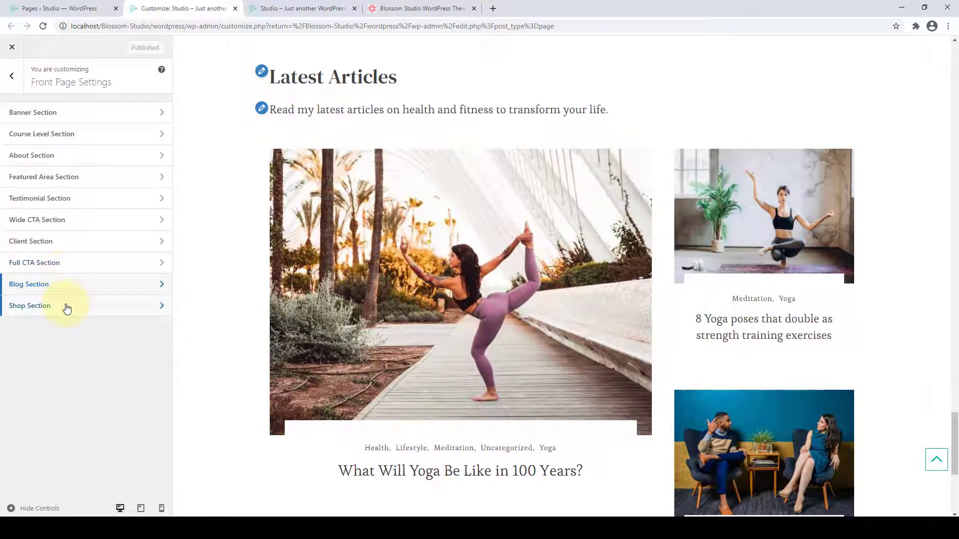
click(88, 309)
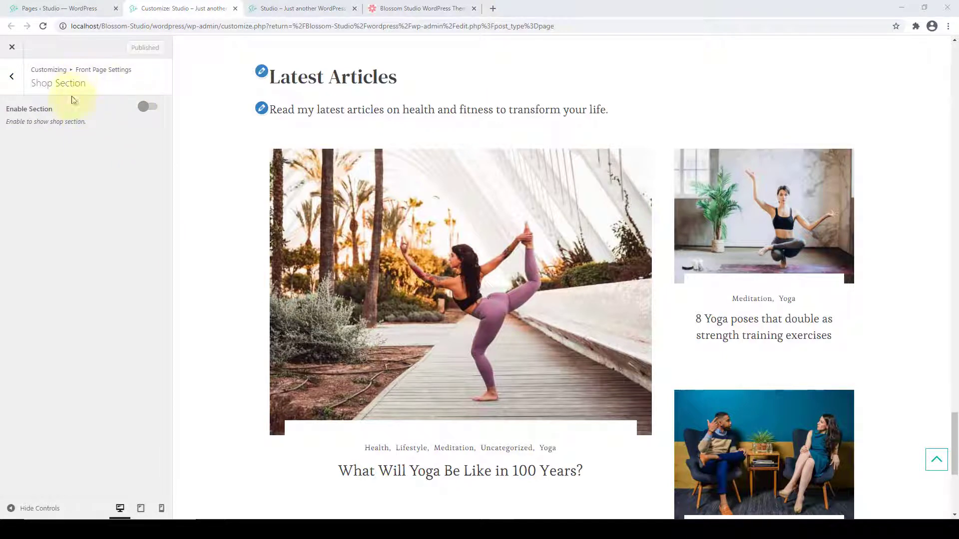
Look up the WooCommerce plugin in the recommended plugins on the theme's Getting Started page in the WordPress admin.
click(78, 10)
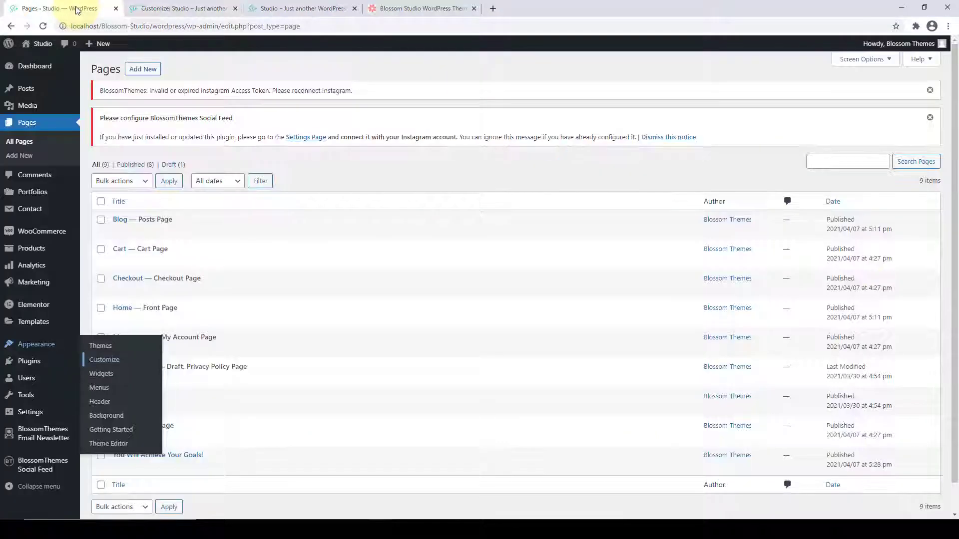
click(32, 66)
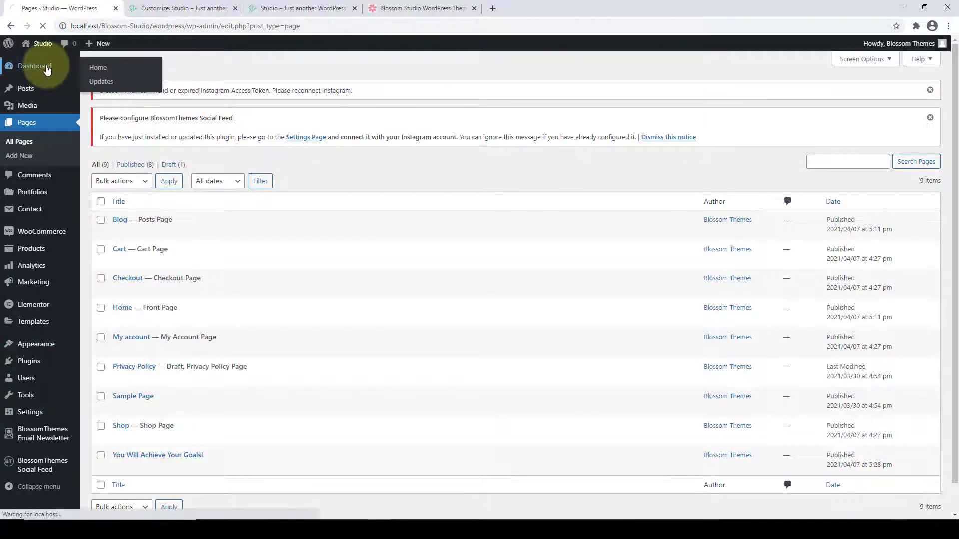
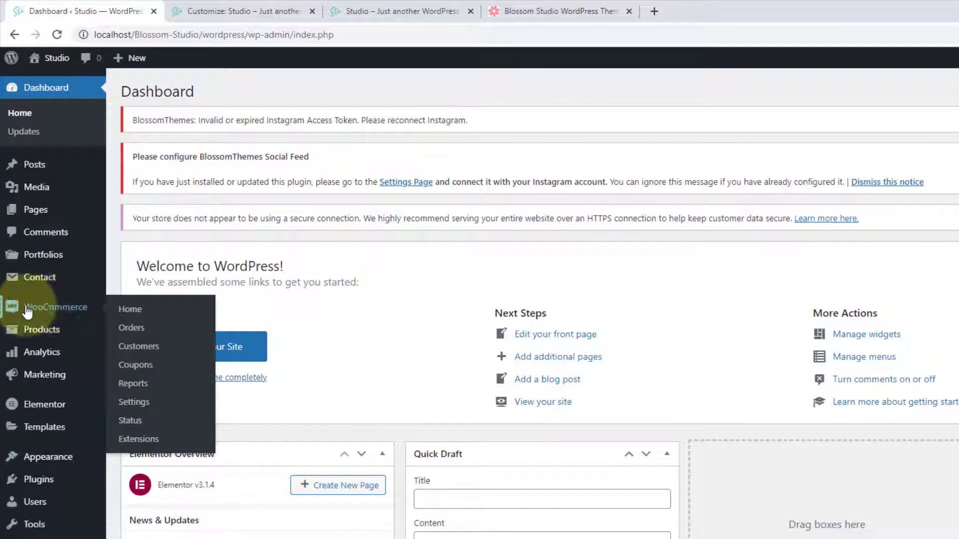
scroll(79, 380, down, 4)
mouse_move(79, 451)
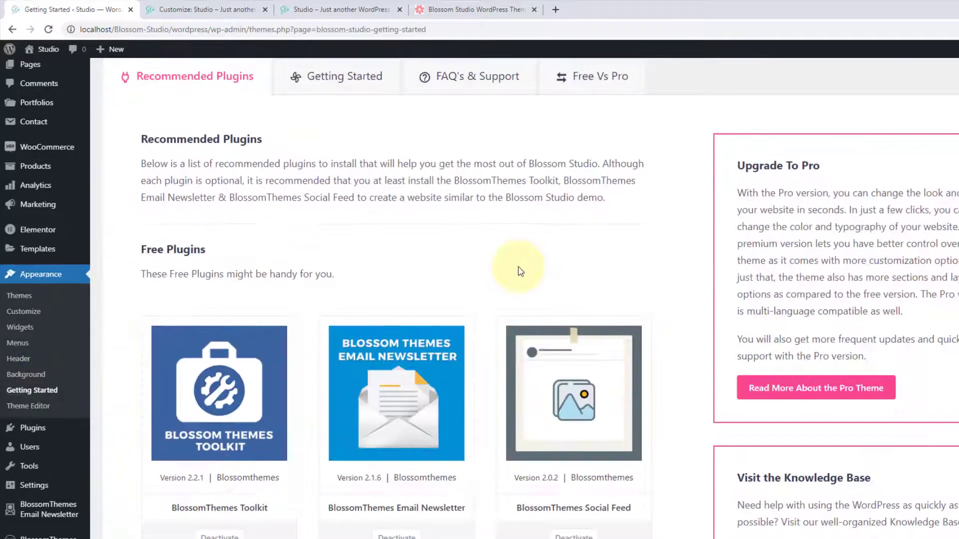
scroll(492, 294, down, 10)
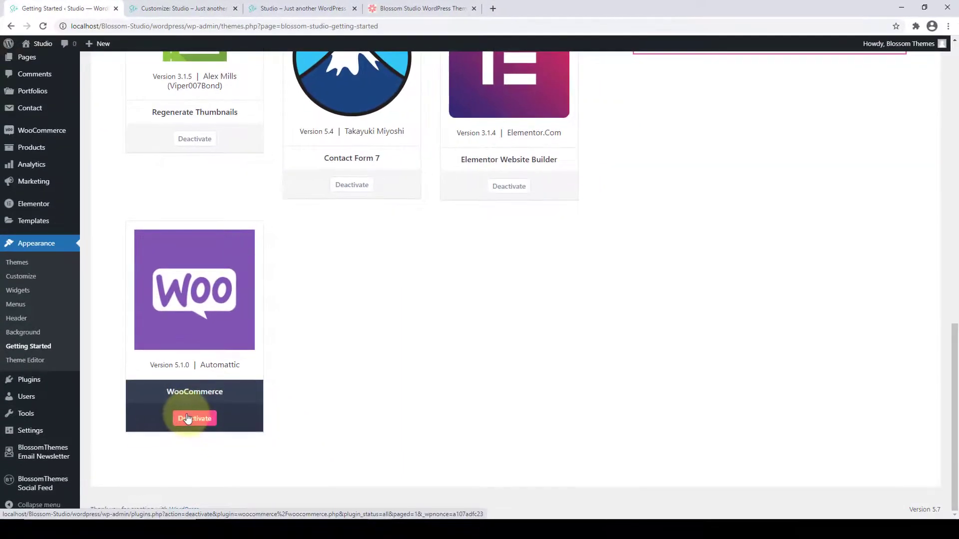
click(221, 422)
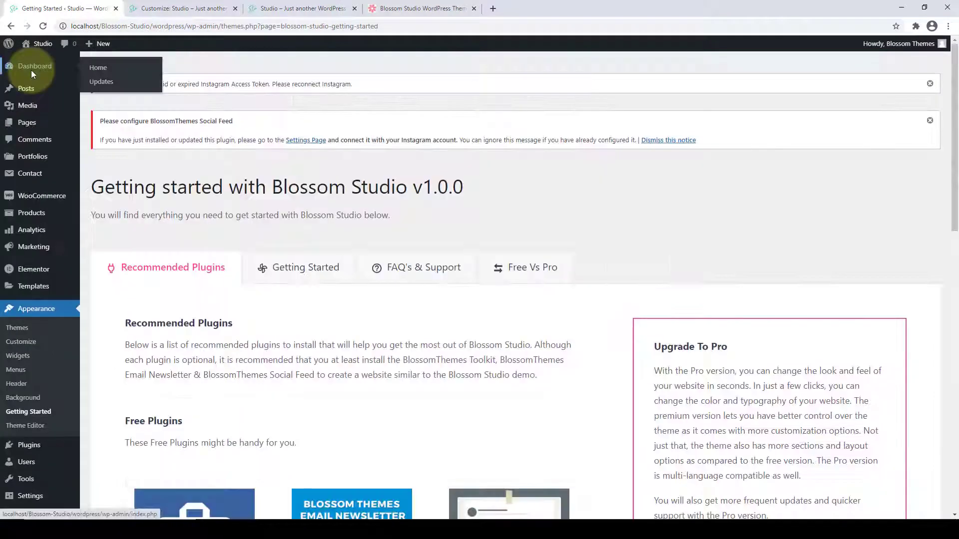
Return to the WordPress dashboard and start adding a new WooCommerce product.
click(31, 70)
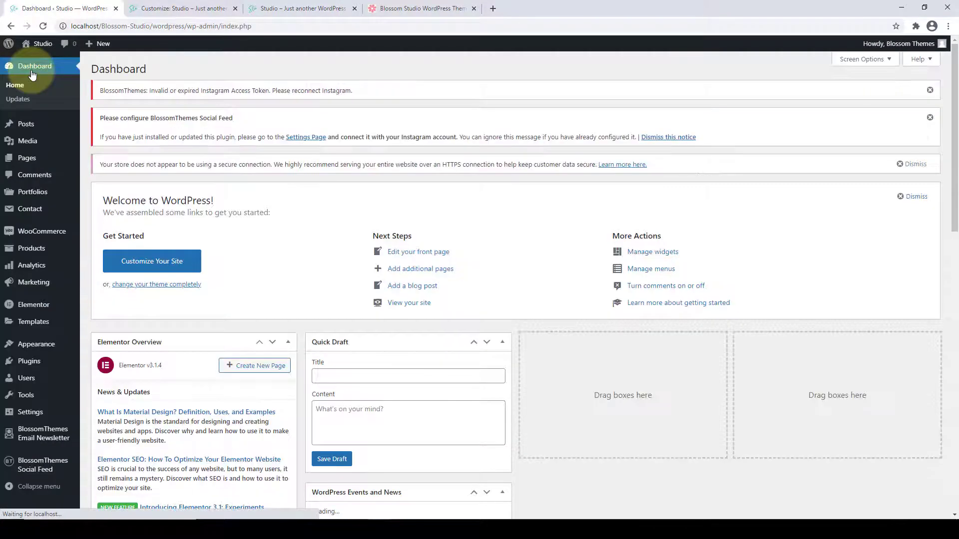
mouse_move(28, 235)
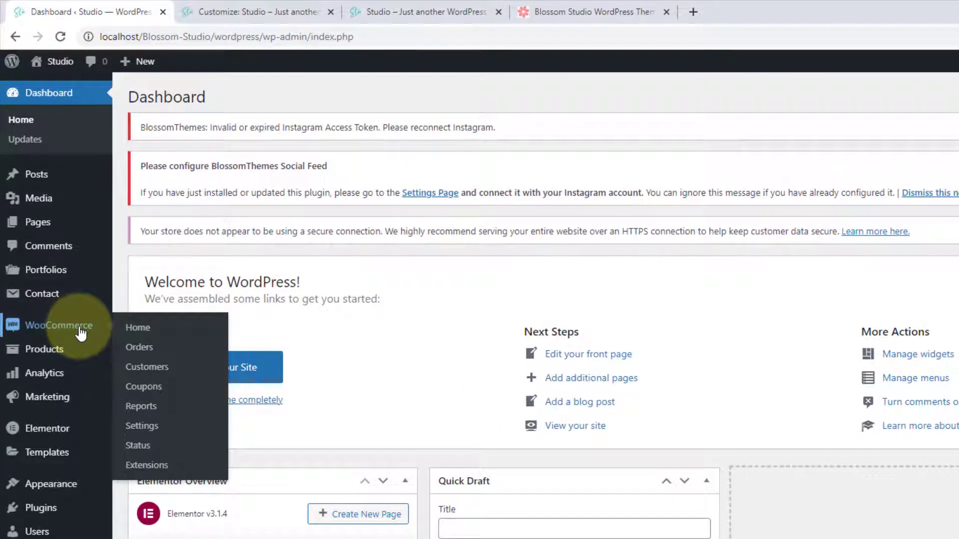
mouse_move(30, 358)
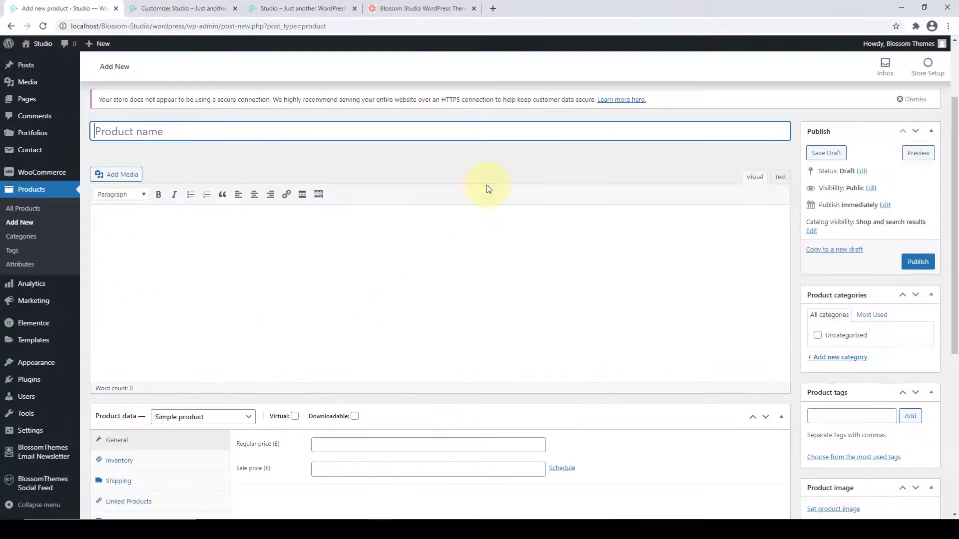
Examine the new product form's name, description, regular and sale price, short description, category, tag, image and gallery fields.
scroll(229, 207, down, 2)
scroll(606, 175, up, 3)
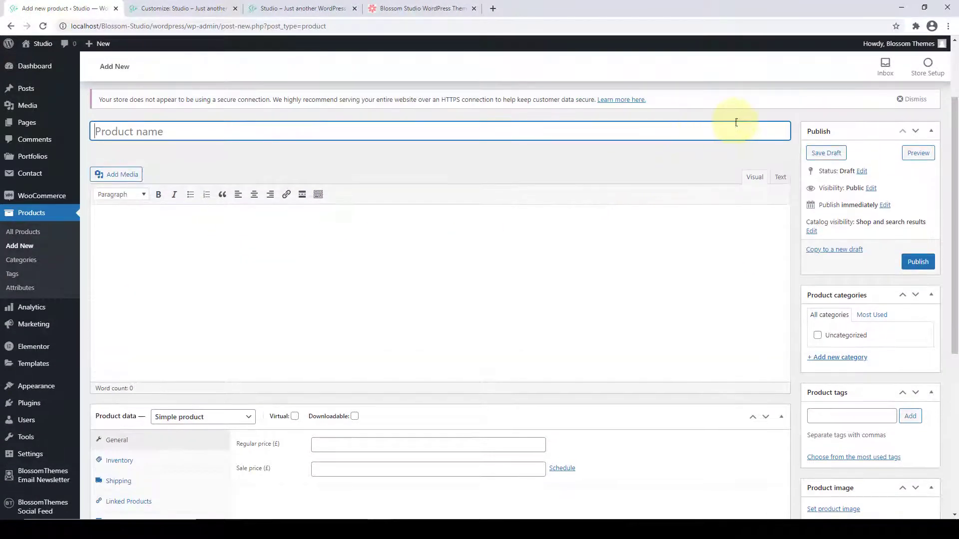
scroll(812, 175, down, 4)
scroll(319, 274, down, 2)
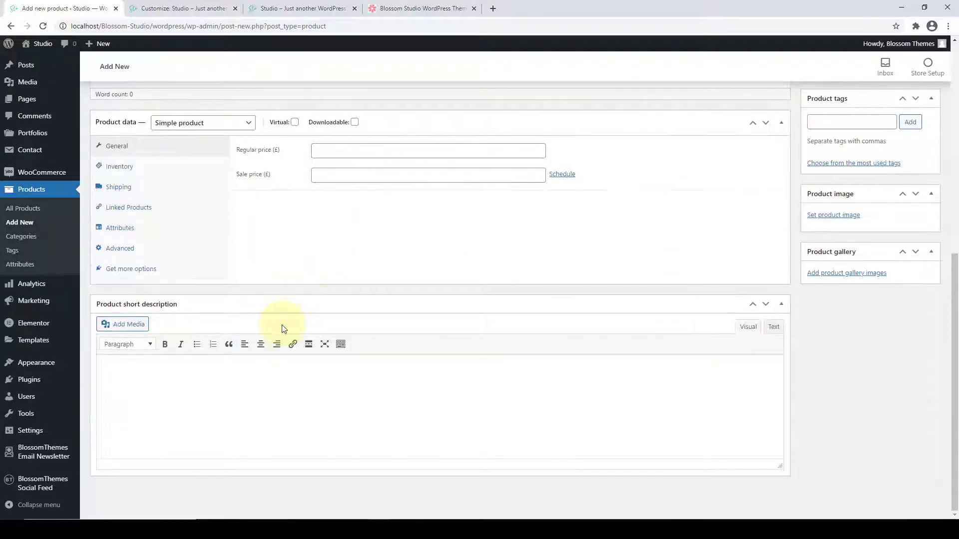
scroll(289, 328, up, 6)
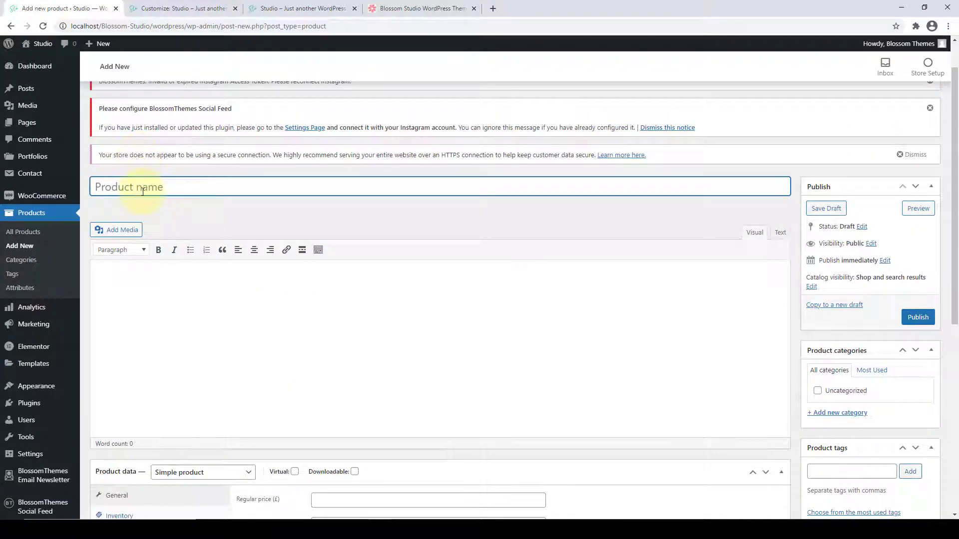
scroll(222, 198, down, 2)
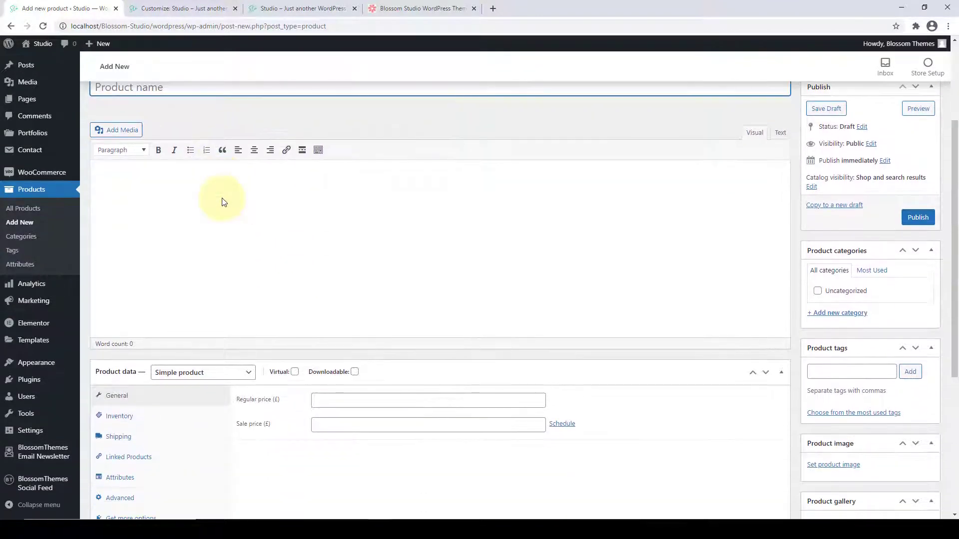
click(222, 197)
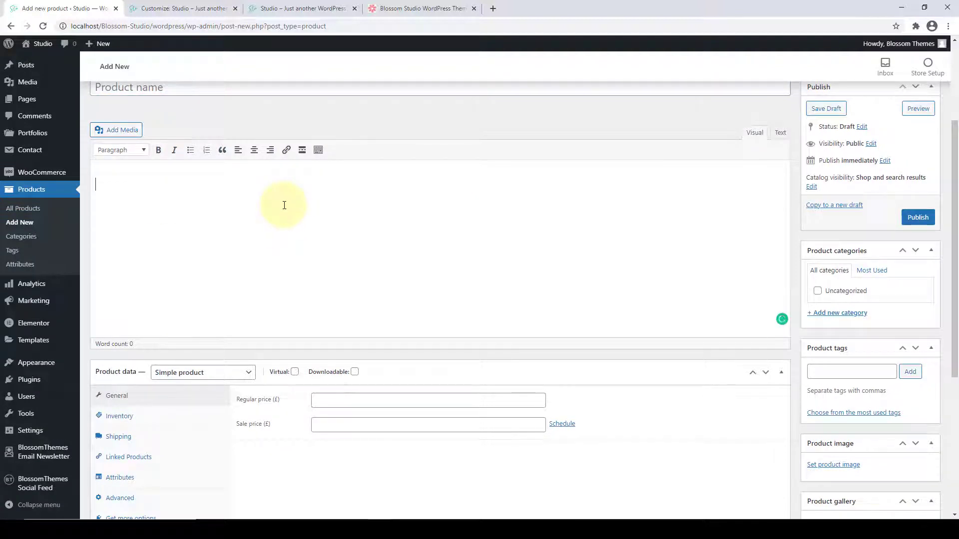
scroll(283, 206, down, 5)
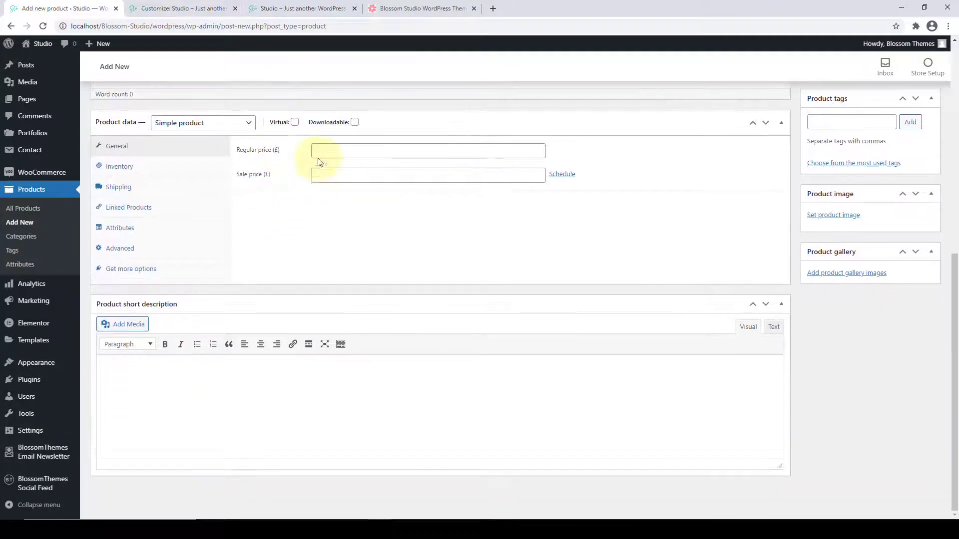
click(319, 153)
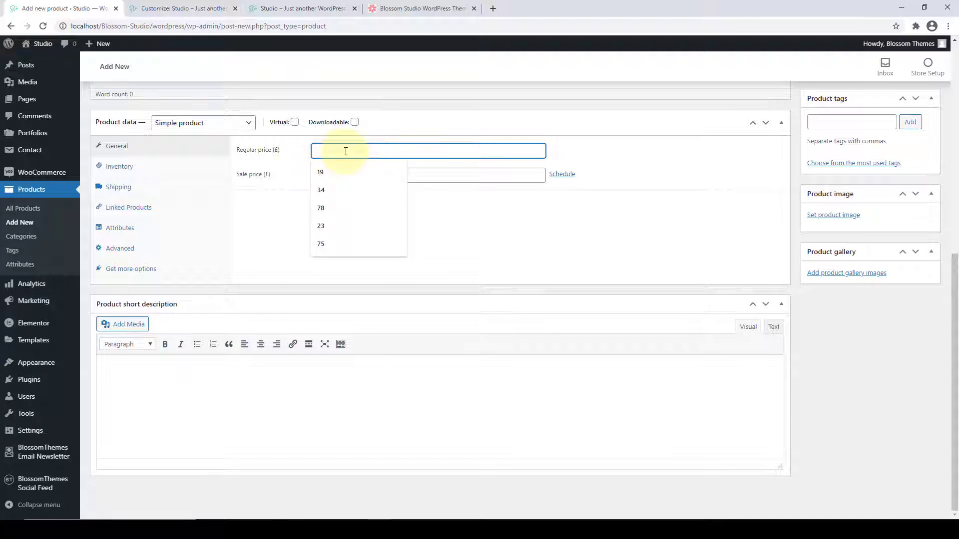
click(293, 172)
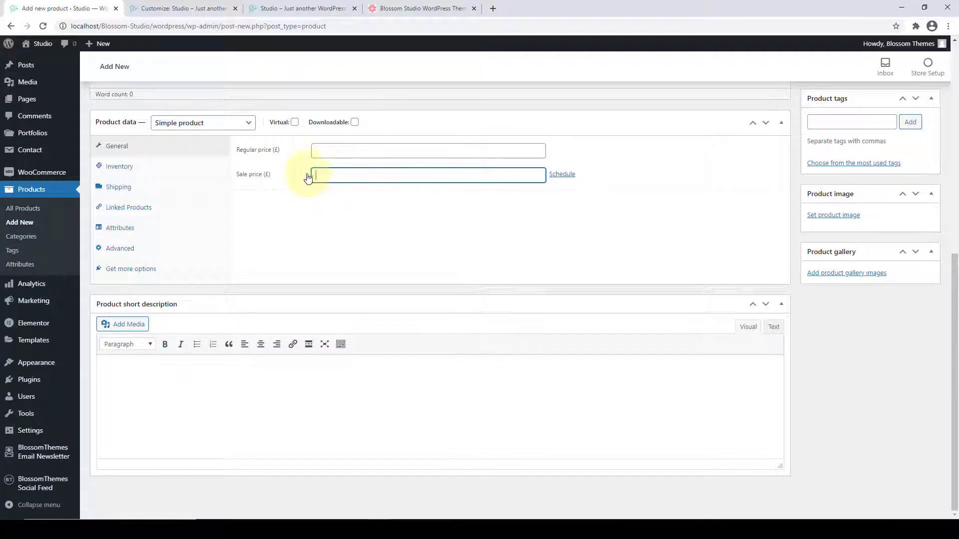
click(188, 367)
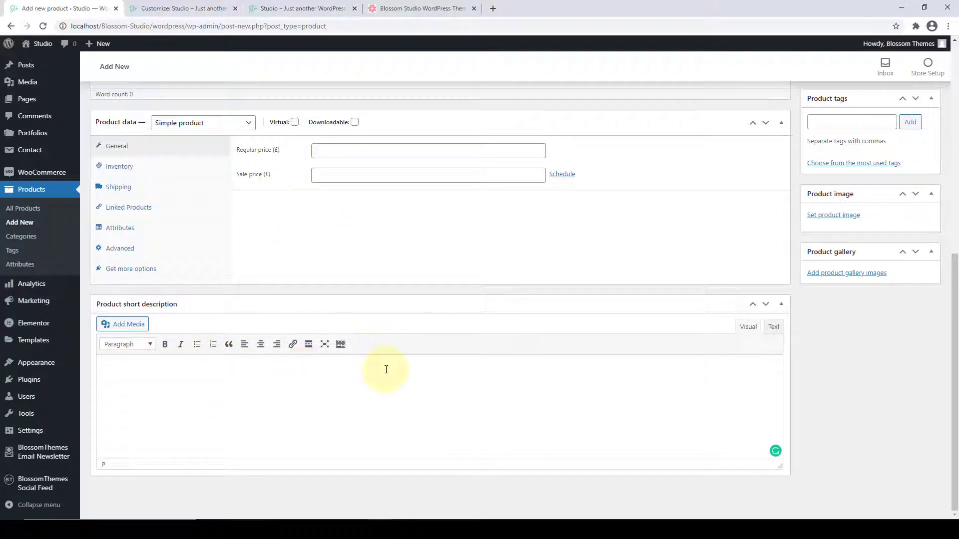
scroll(386, 369, up, 3)
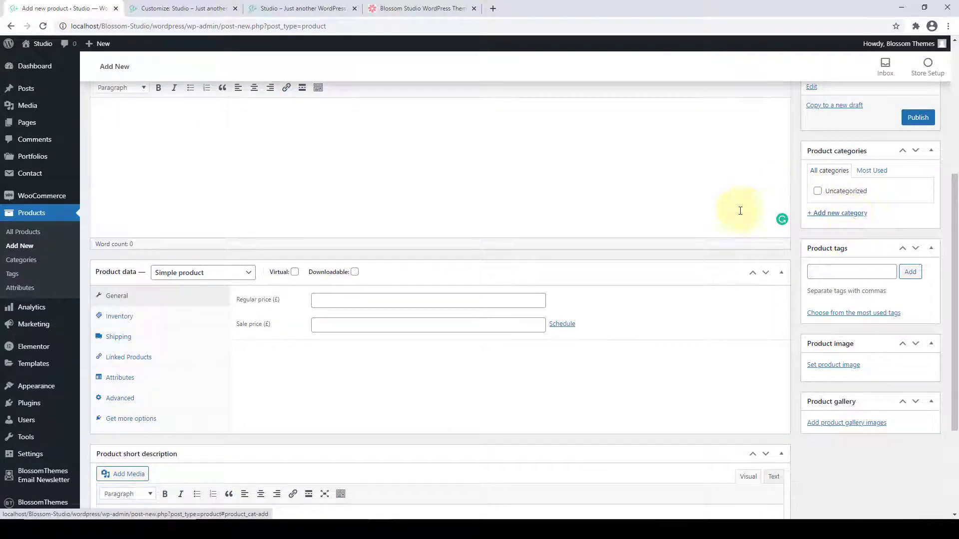
scroll(846, 242, down, 1)
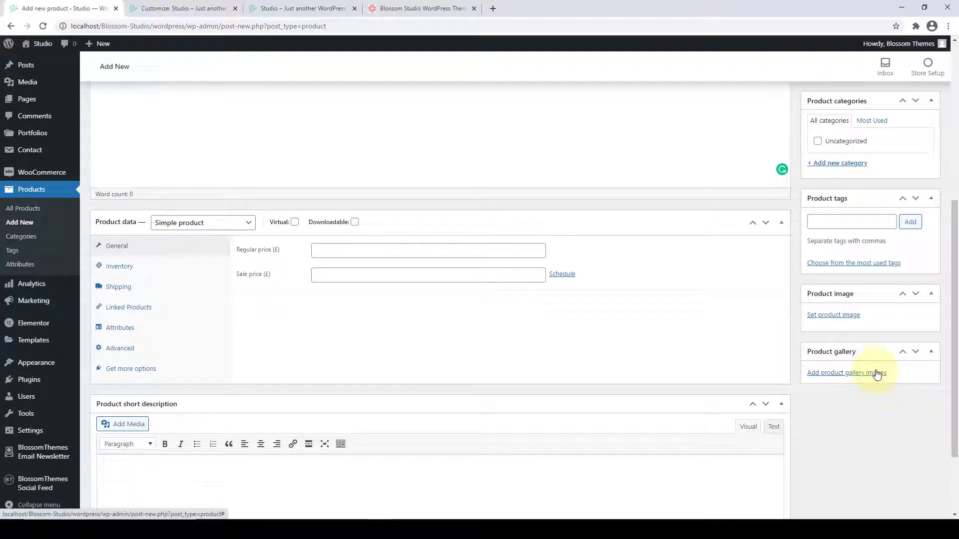
scroll(374, 250, up, 5)
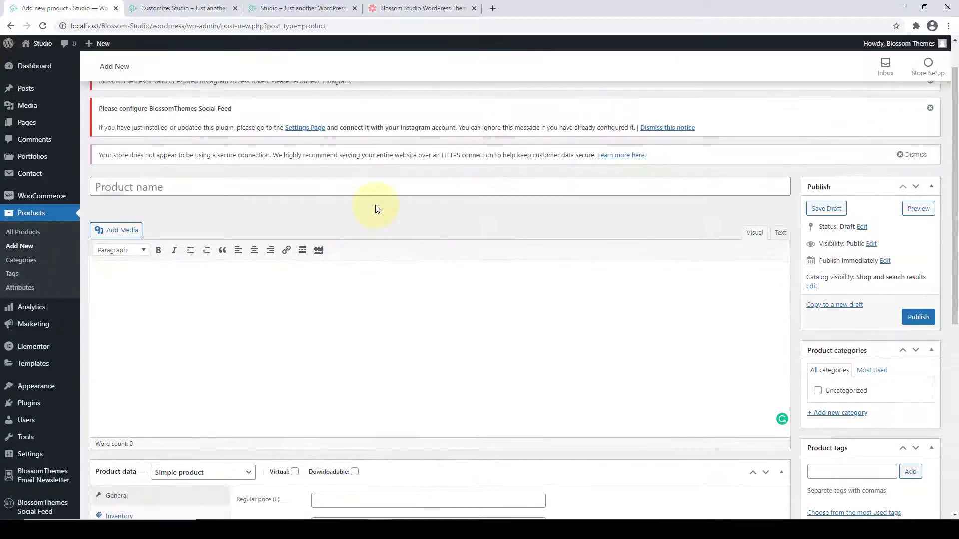
Paste "Fitness Watch" as the product name and the copied exercise paragraph as the main product description.
click(334, 190)
right_click(334, 190)
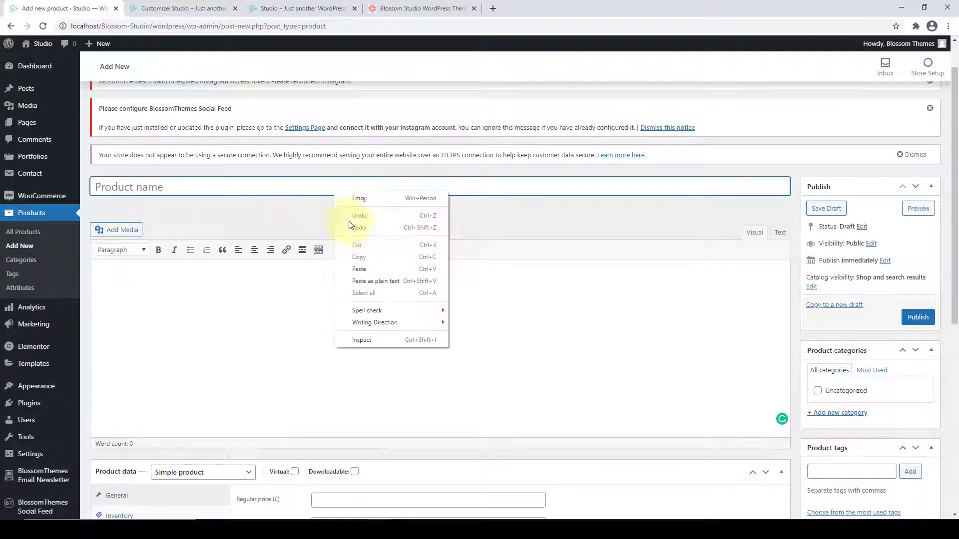
click(370, 279)
click(330, 317)
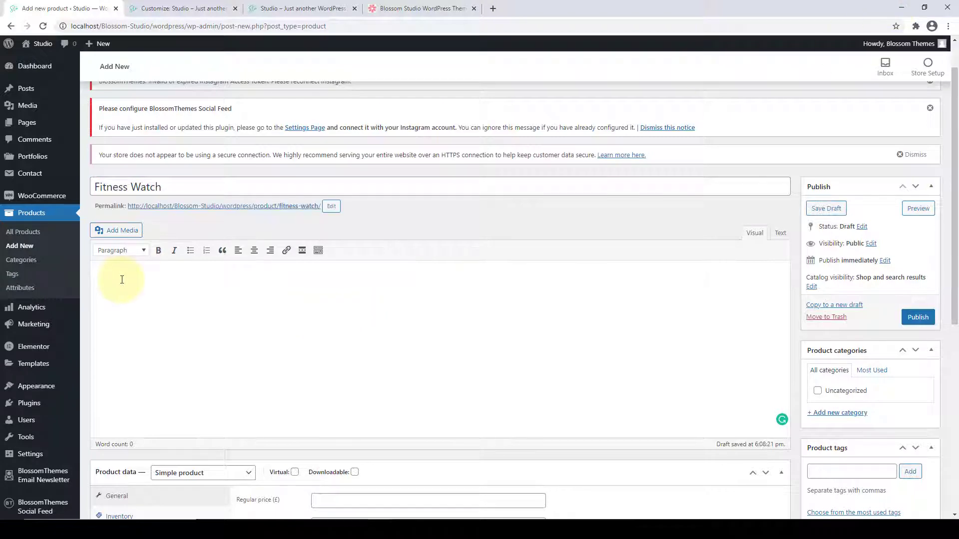
right_click(150, 303)
click(193, 358)
Paste the same exercise paragraph into the product short description.
scroll(291, 364, down, 7)
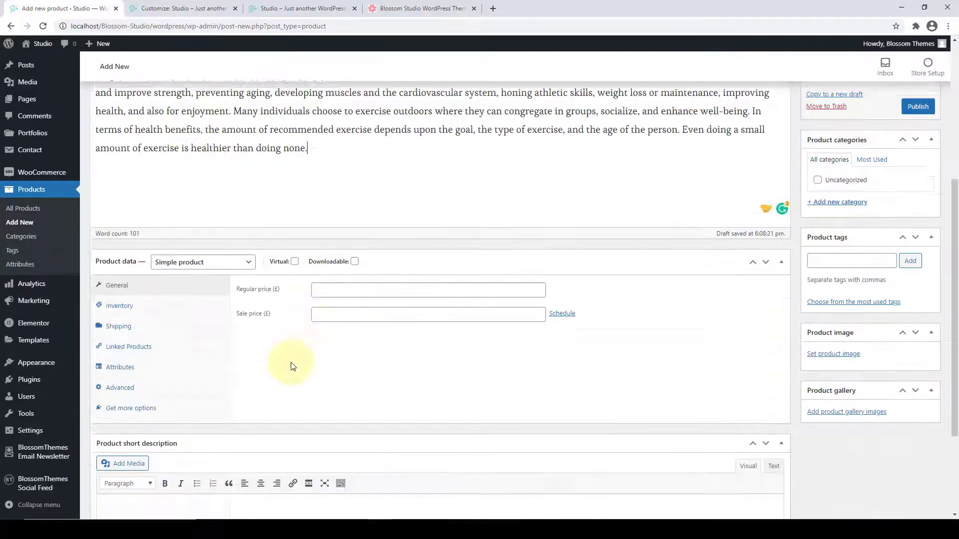
click(238, 389)
right_click(238, 389)
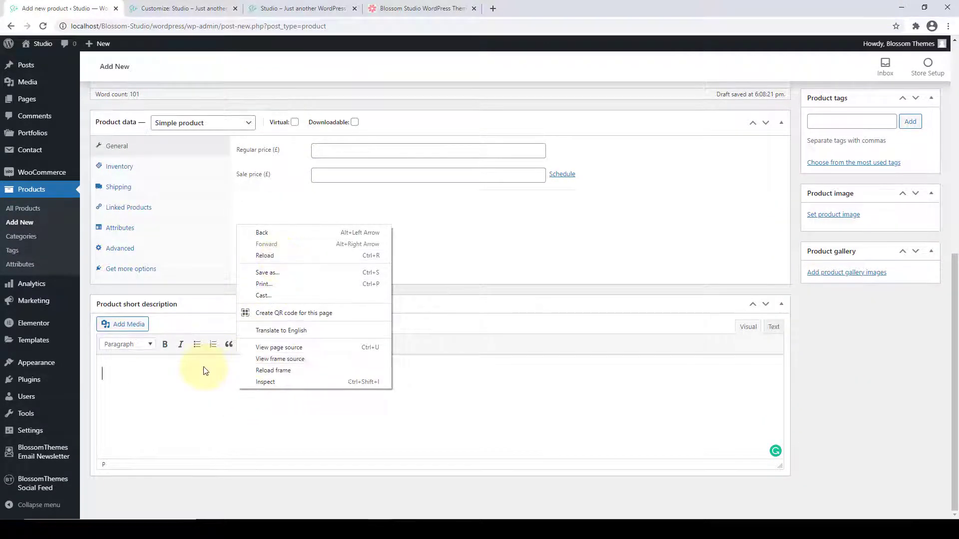
right_click(204, 367)
click(228, 288)
Set the product's regular price to £19 and its sale price to £16.
scroll(351, 334, up, 4)
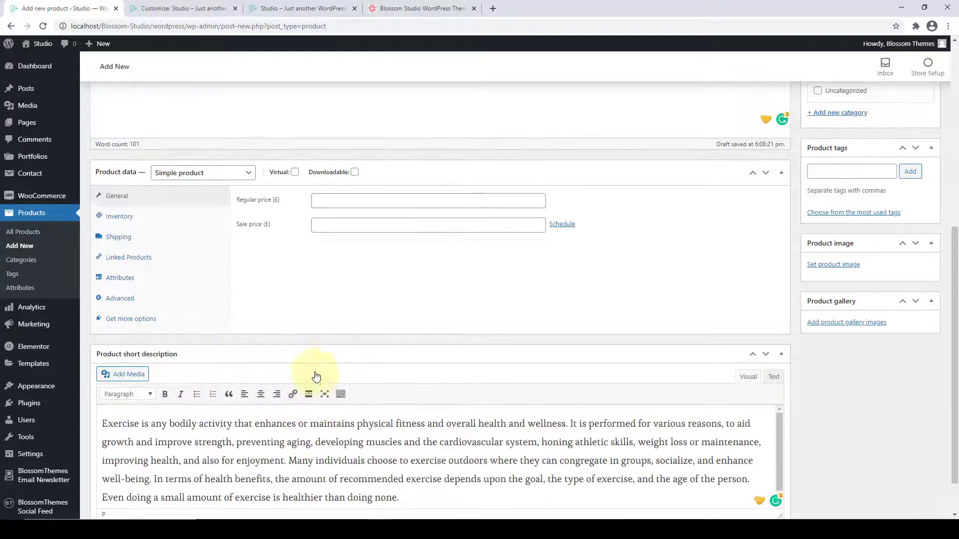
click(323, 351)
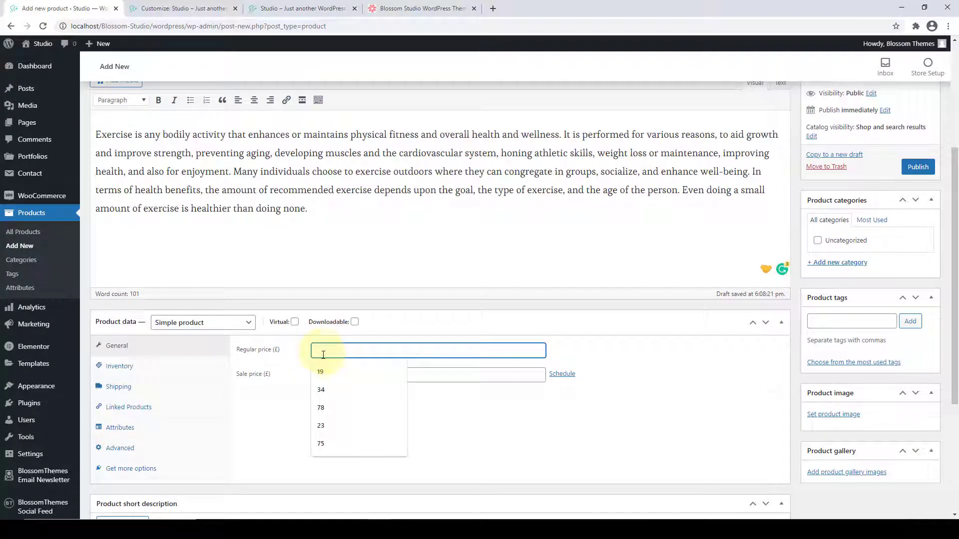
click(320, 371)
click(320, 375)
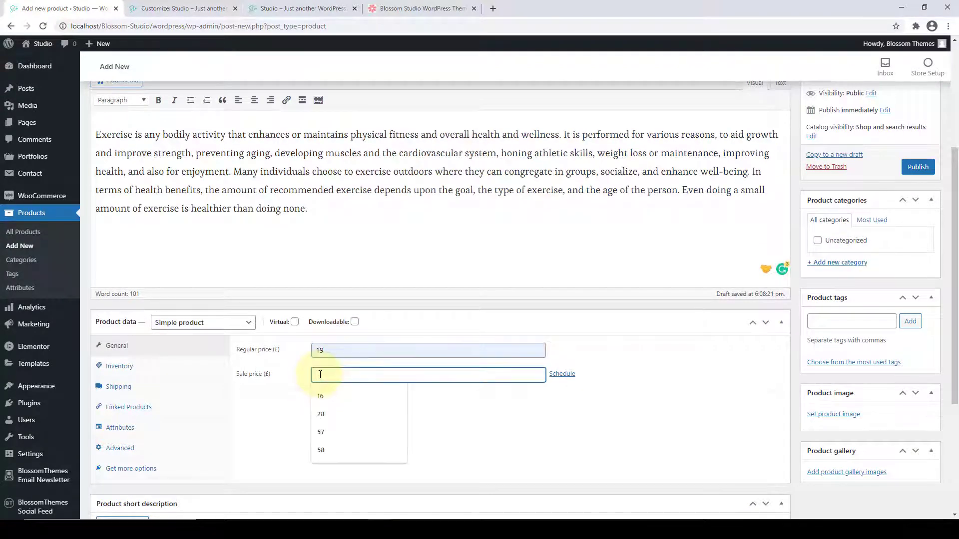
click(320, 396)
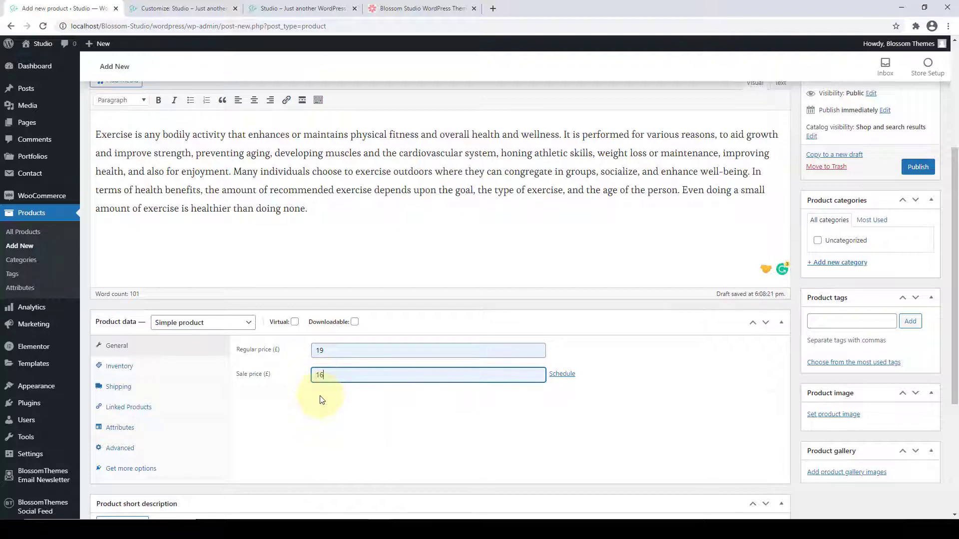
Create the product category "Watch" for the product and add the tags "watch" and "fashionista".
click(824, 268)
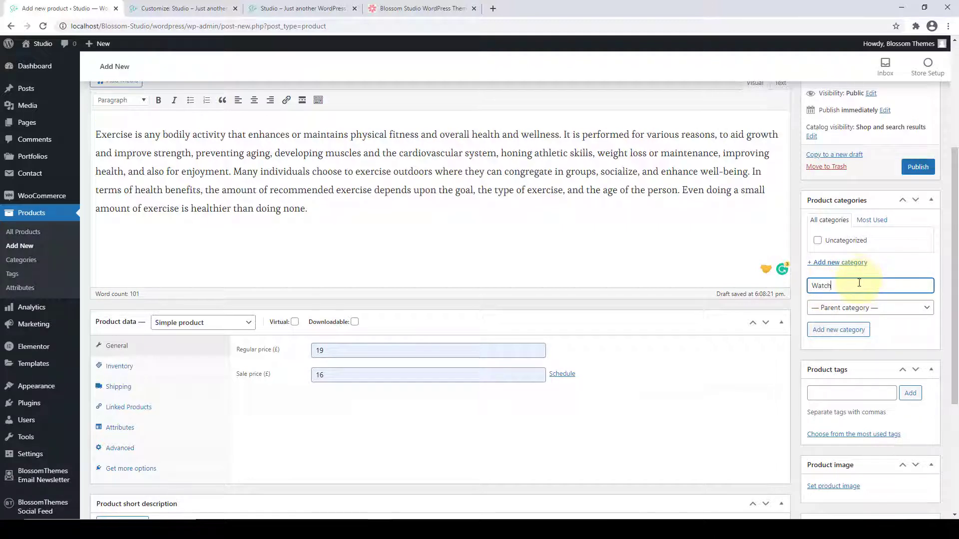
click(843, 332)
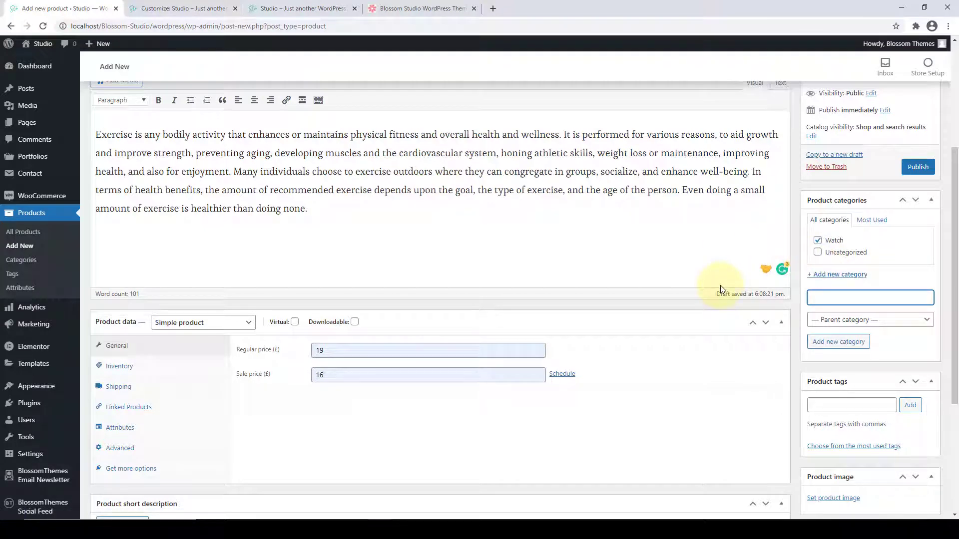
scroll(864, 338, down, 2)
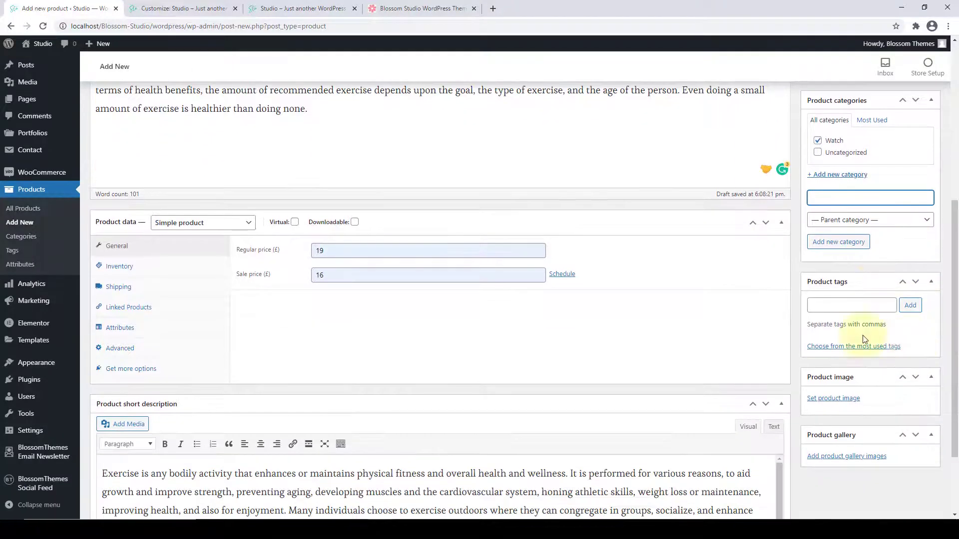
click(869, 307)
text(watc)
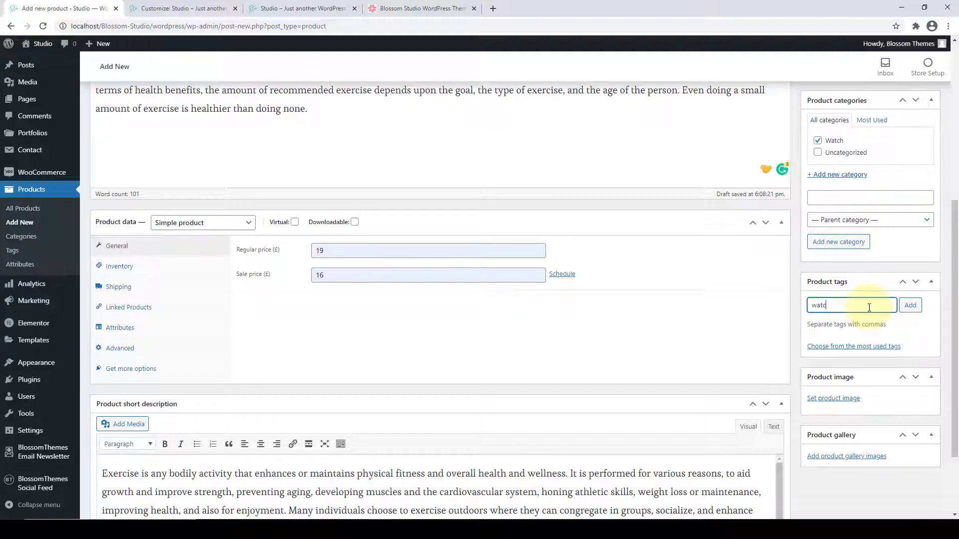
text(h)
key(Return)
scroll(864, 324, up, 1)
text(fashion)
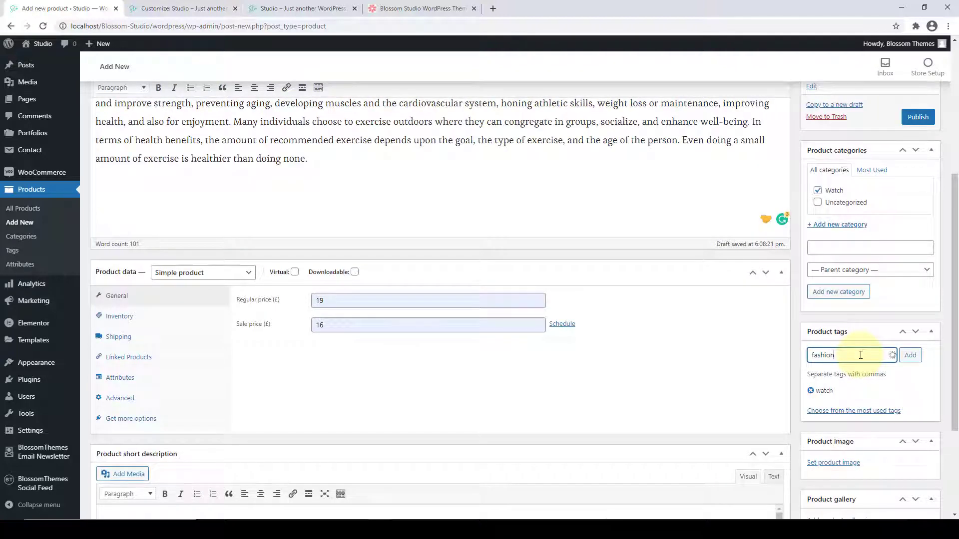
text(ista)
key(Return)
Set the media library photo of a wrist wearing a black fitness band as the product image and publish the product.
scroll(864, 359, down, 3)
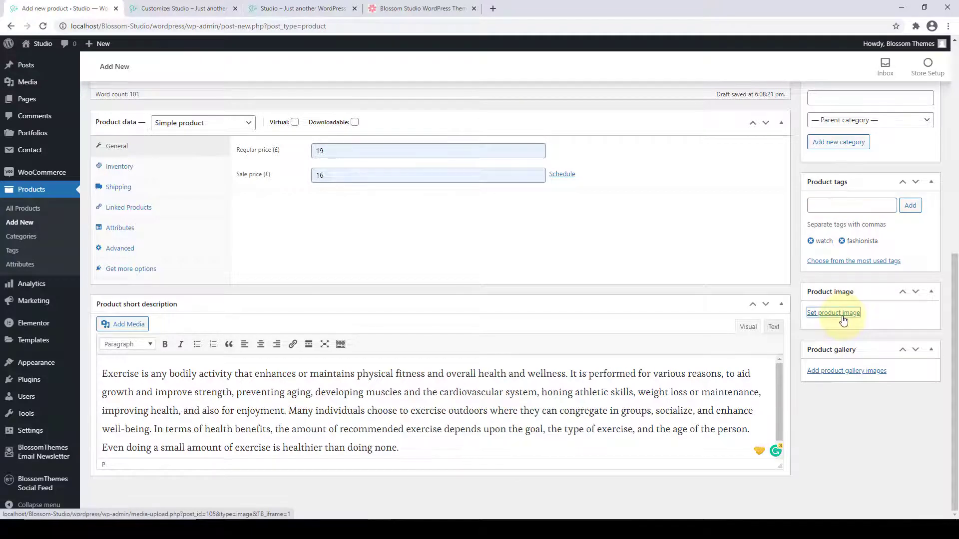
click(842, 314)
scroll(435, 300, down, 1)
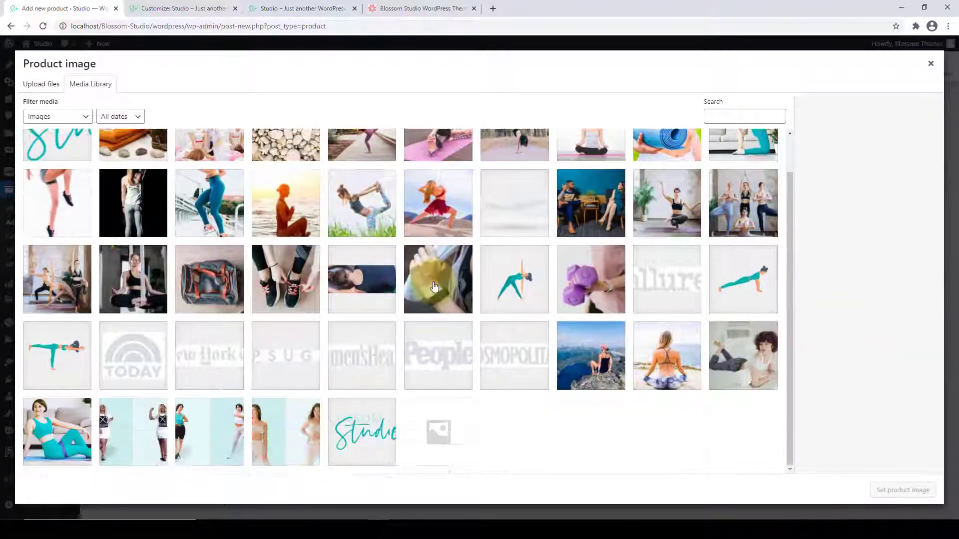
click(434, 286)
click(903, 489)
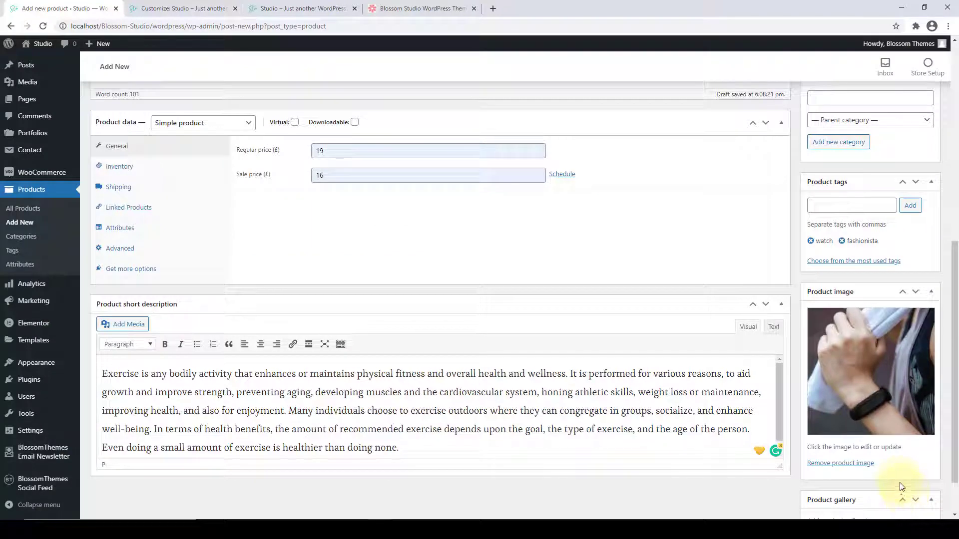
scroll(884, 470, up, 7)
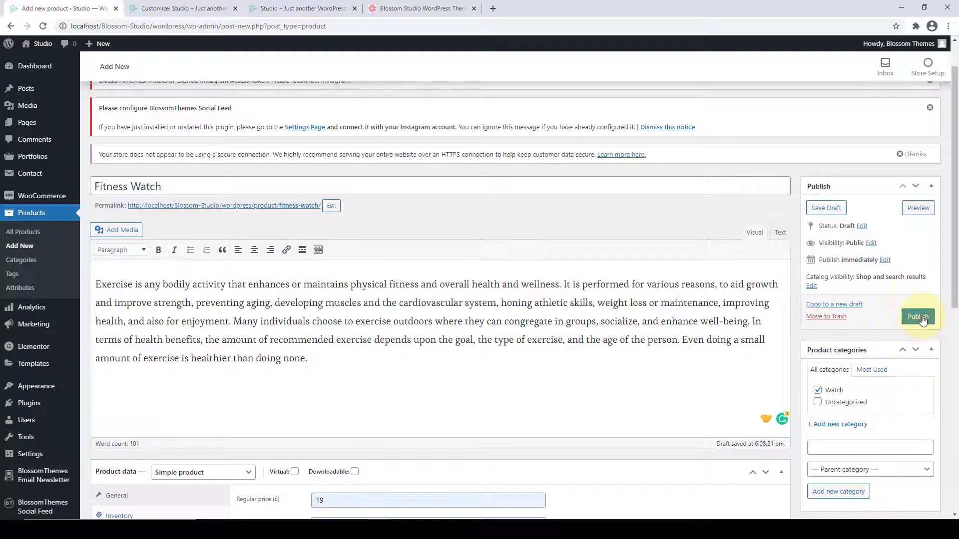
click(921, 318)
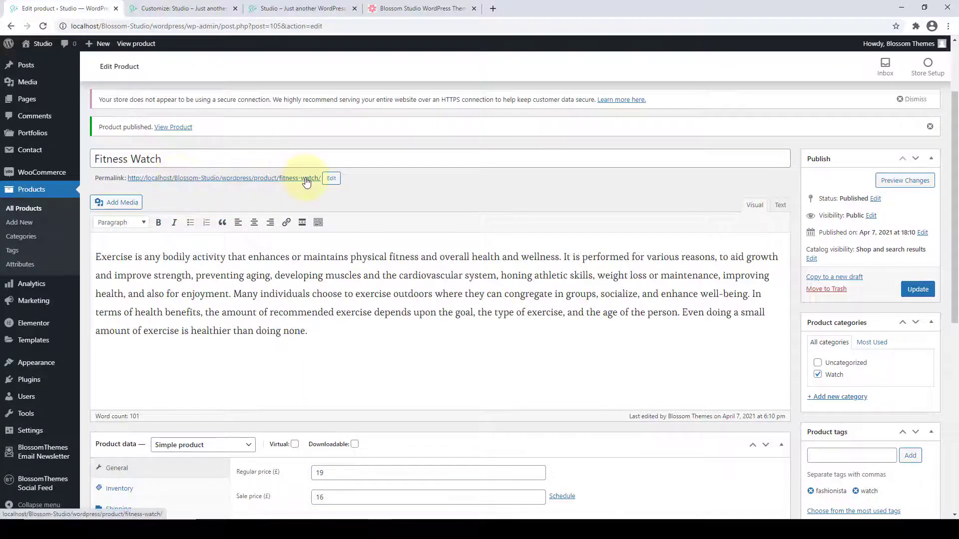
View the published Fitness Watch product page in a new tab and review its image, prices, description, category and tags.
right_click(184, 127)
click(189, 133)
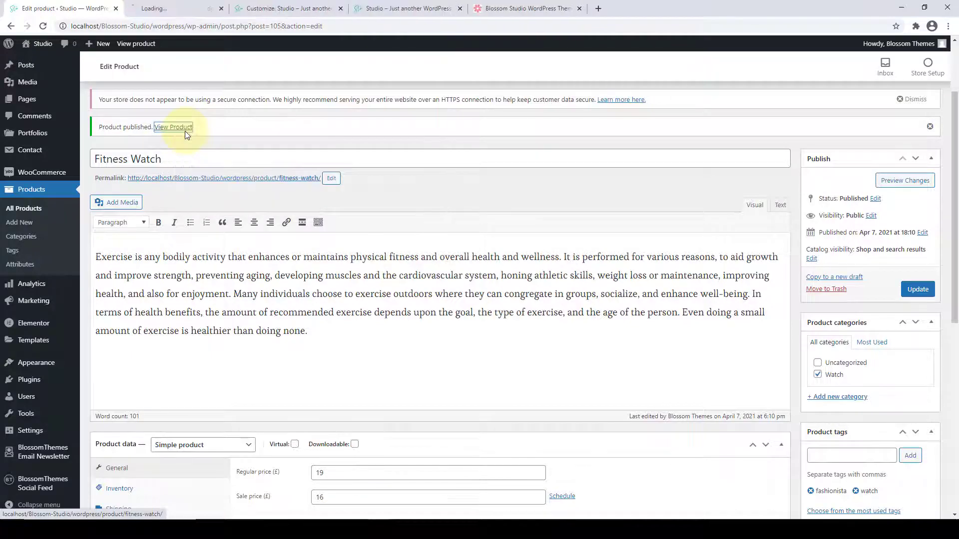
click(182, 8)
scroll(408, 236, down, 3)
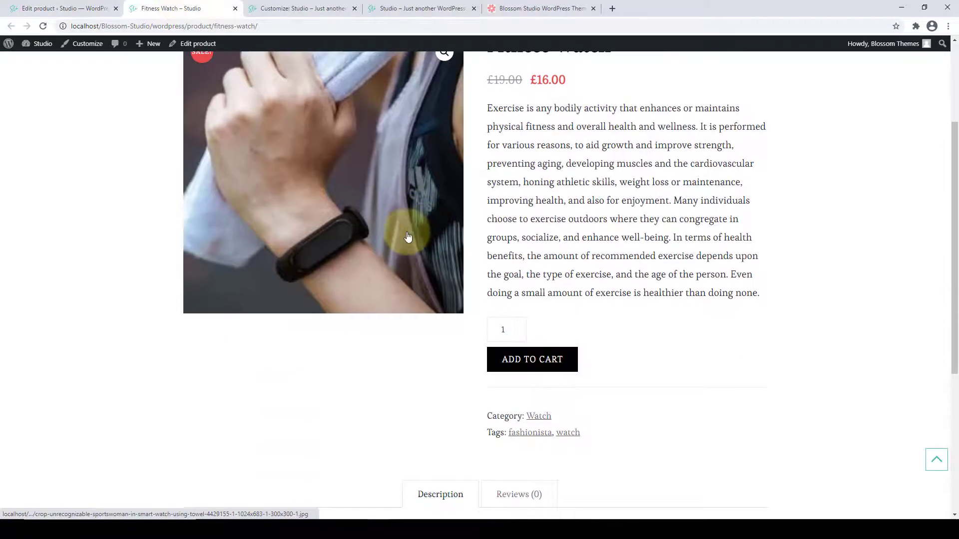
Examine the Fitness Watch page further, including its category, tags and the full text of the Description section.
scroll(400, 265, down, 4)
scroll(535, 280, up, 5)
scroll(549, 278, down, 4)
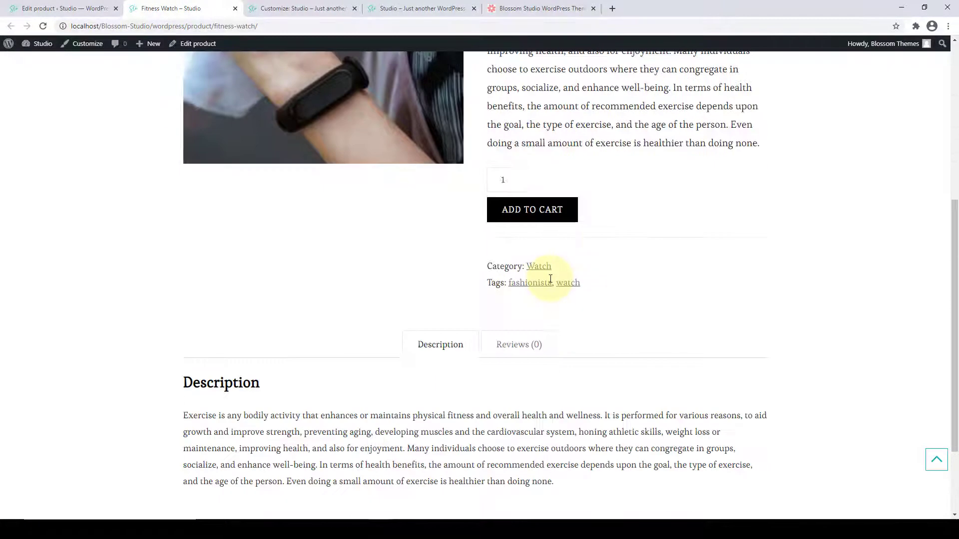
scroll(550, 278, up, 4)
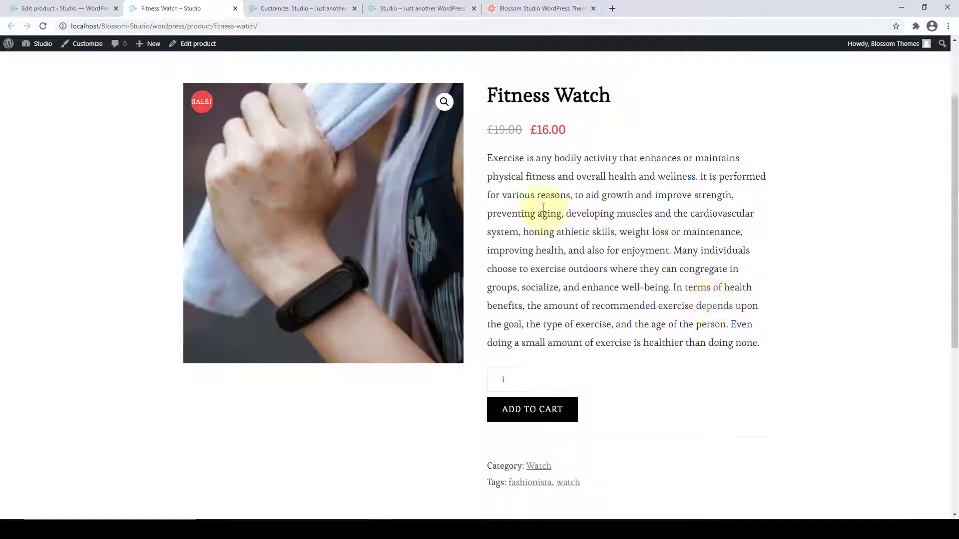
scroll(543, 210, down, 6)
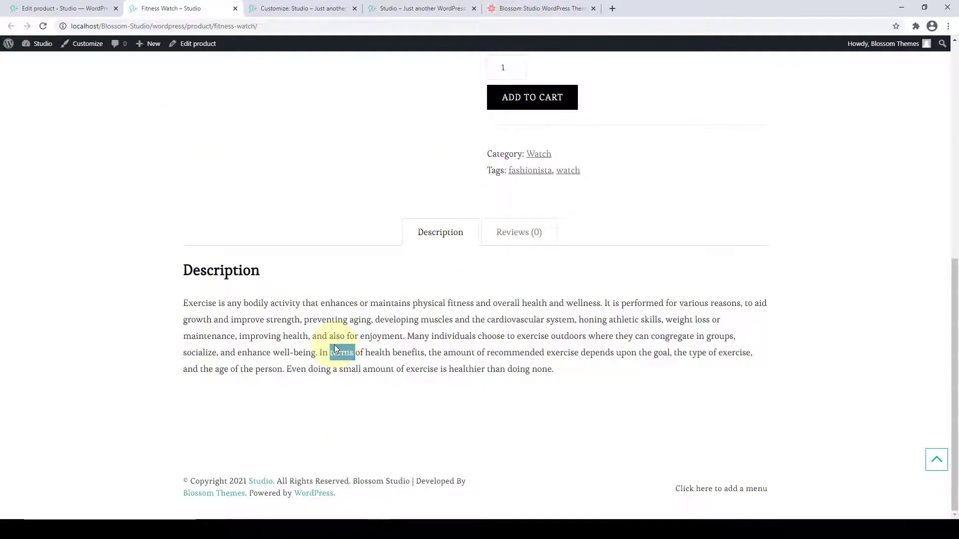
triple_click(335, 349)
click(408, 134)
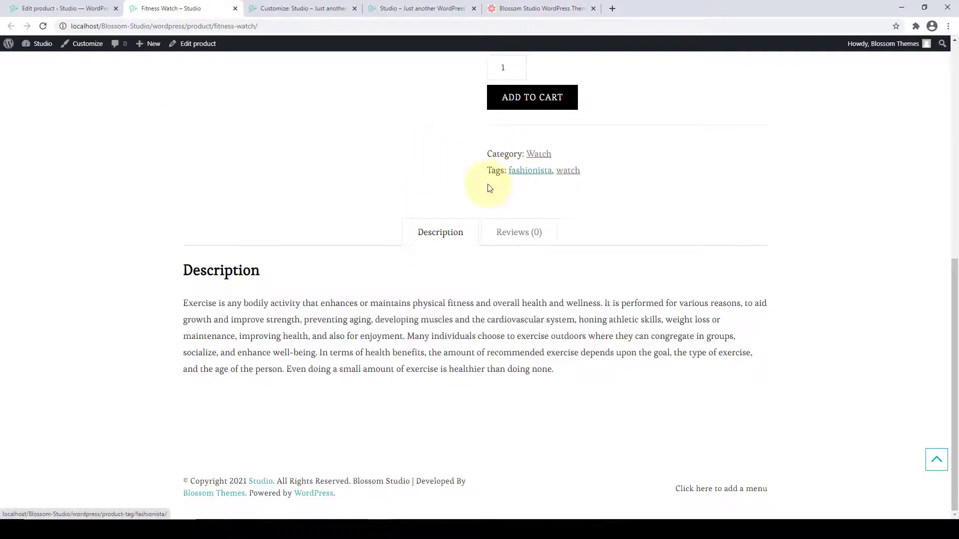
scroll(589, 188, up, 8)
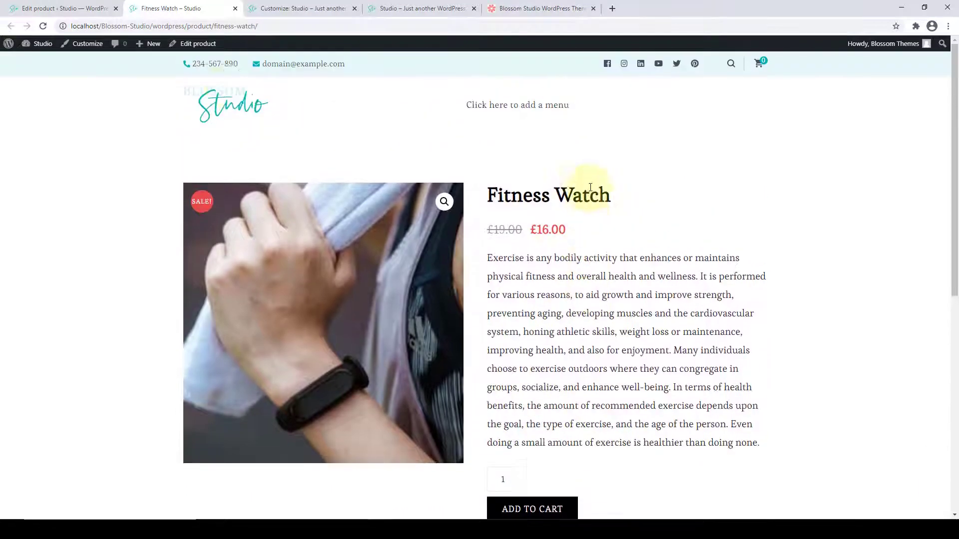
Return to the Fitness Watch product editor and open the list of all products.
click(65, 9)
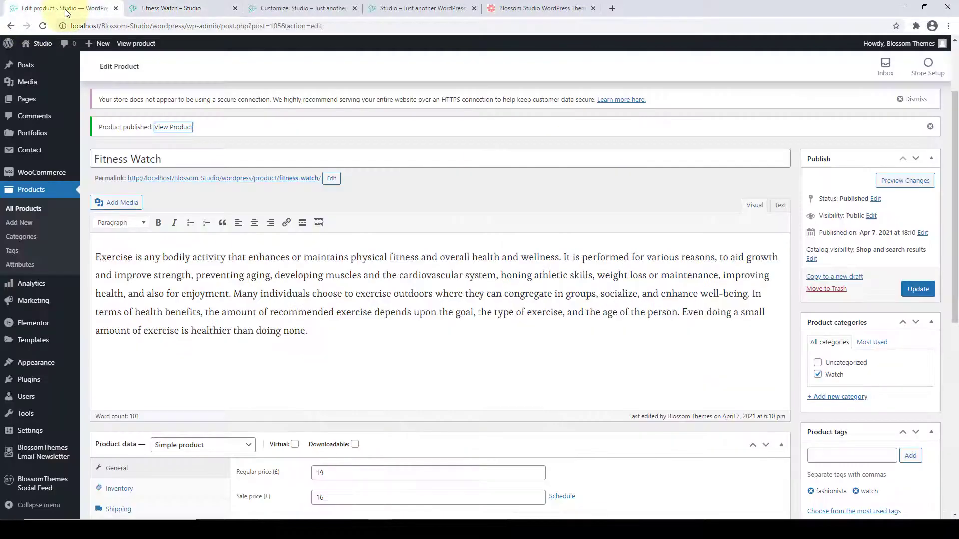
click(35, 212)
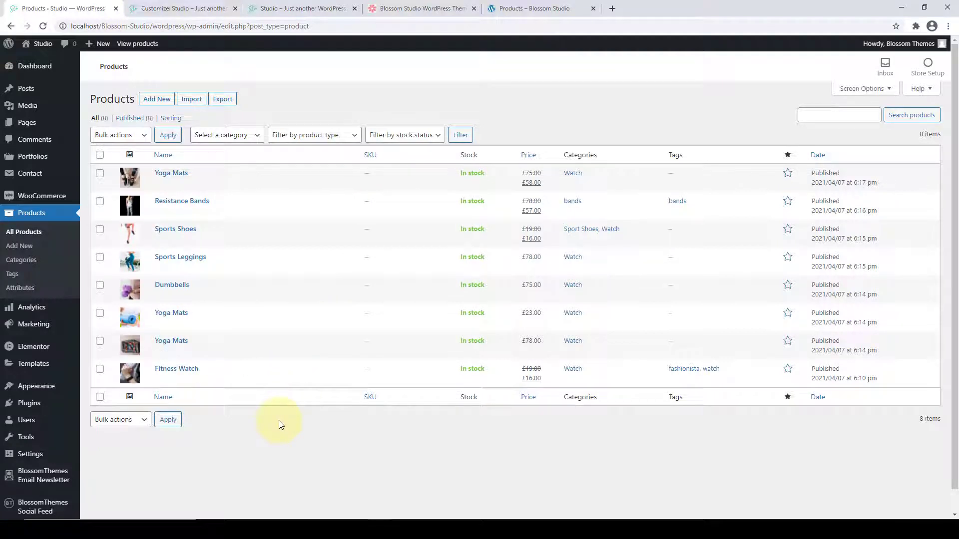
Switch to the theme customizer and enable the front page's shop section.
click(161, 4)
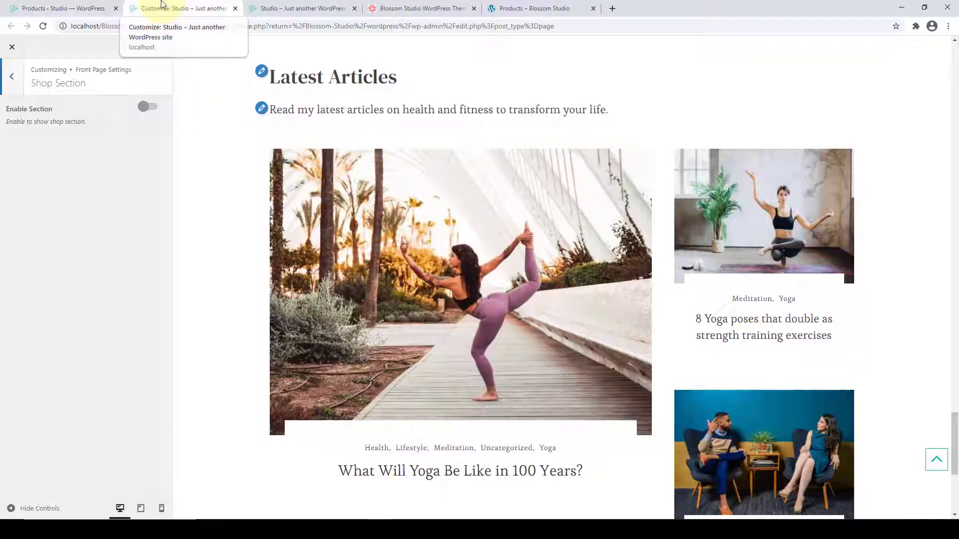
scroll(653, 307, down, 5)
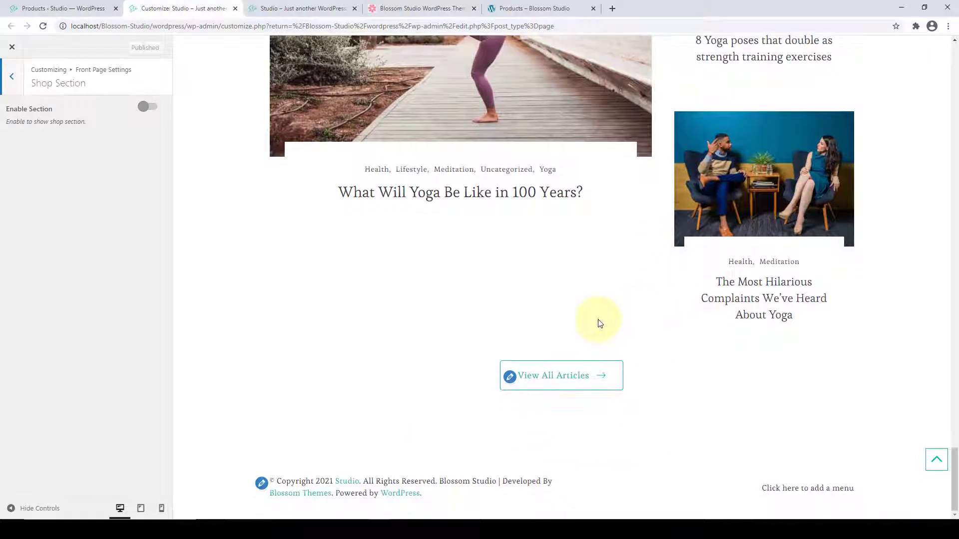
click(151, 107)
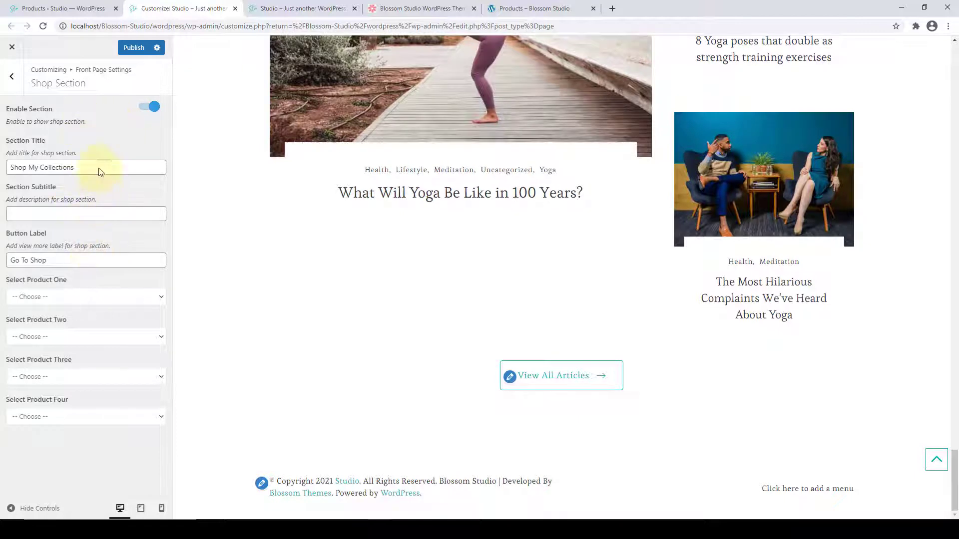
Set the shop section's product four to Sports Leggings and product three to Sports Shoes.
click(79, 298)
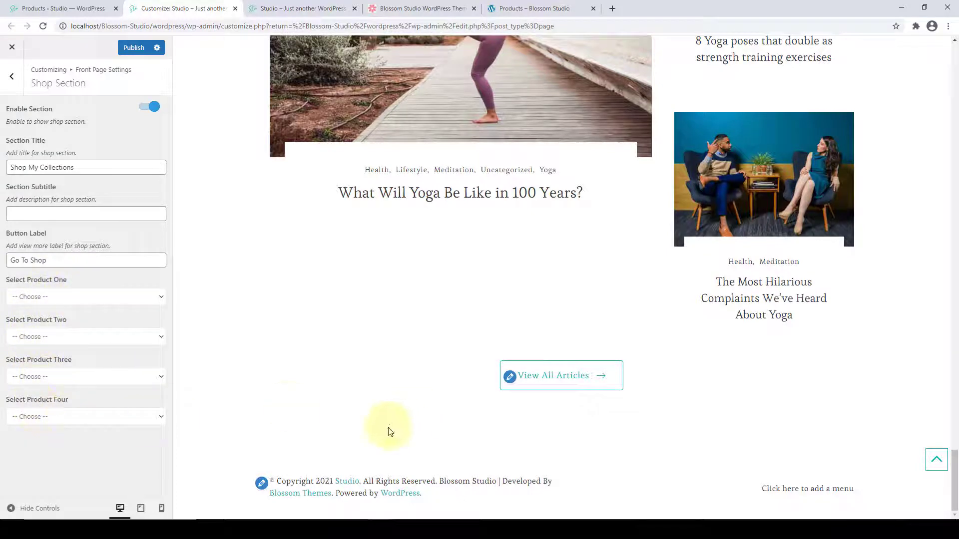
click(145, 419)
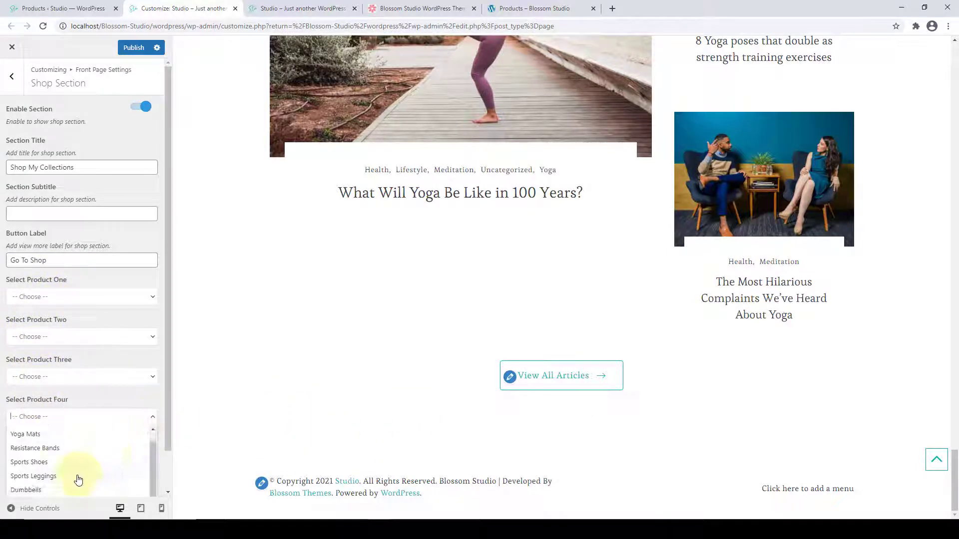
click(78, 477)
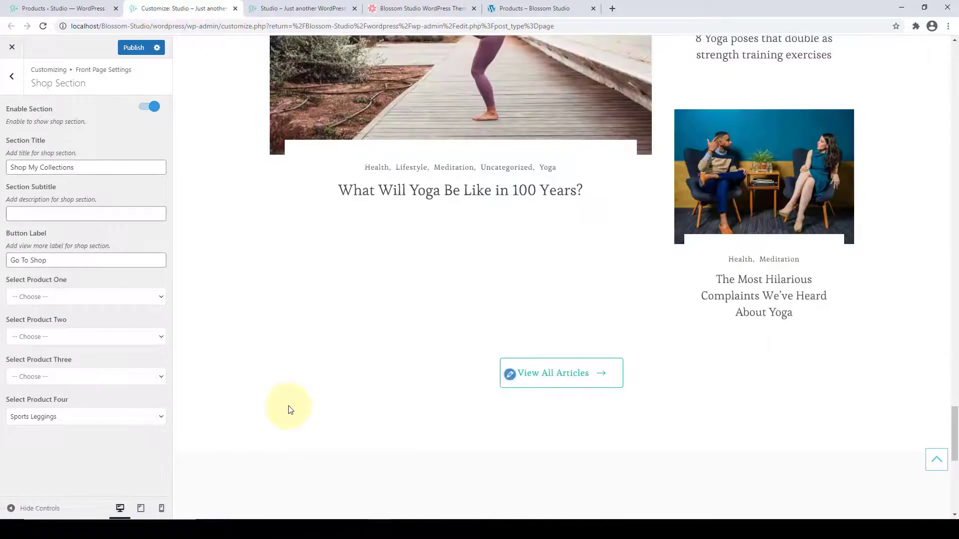
scroll(295, 413, down, 8)
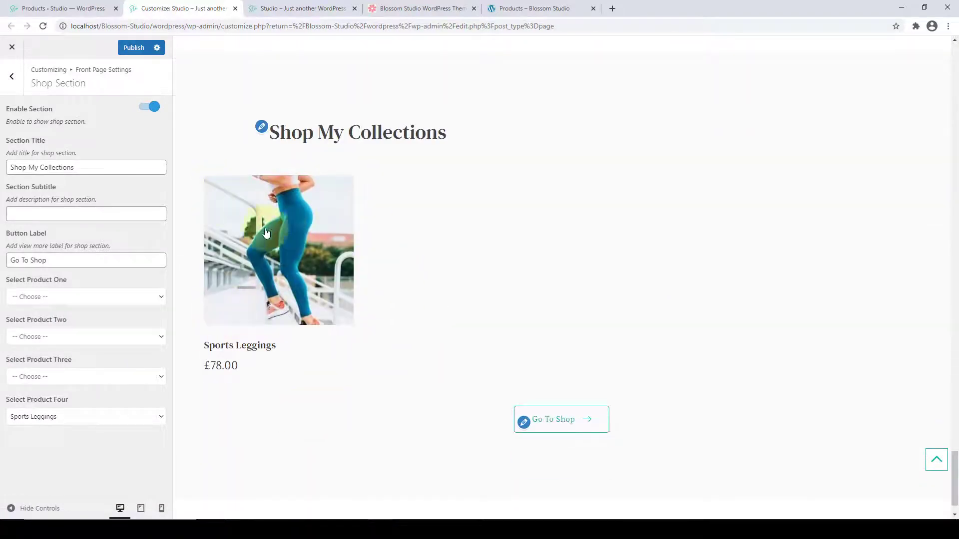
click(160, 382)
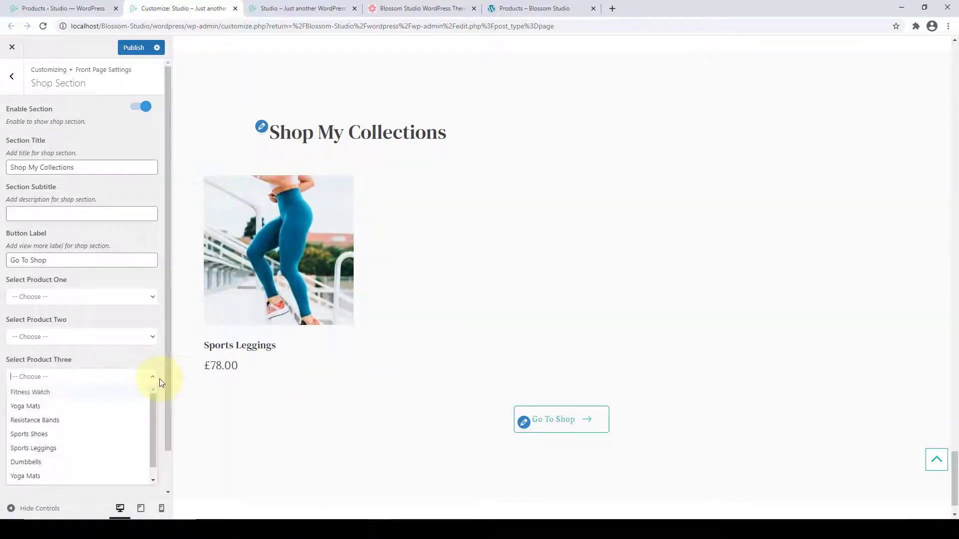
click(82, 438)
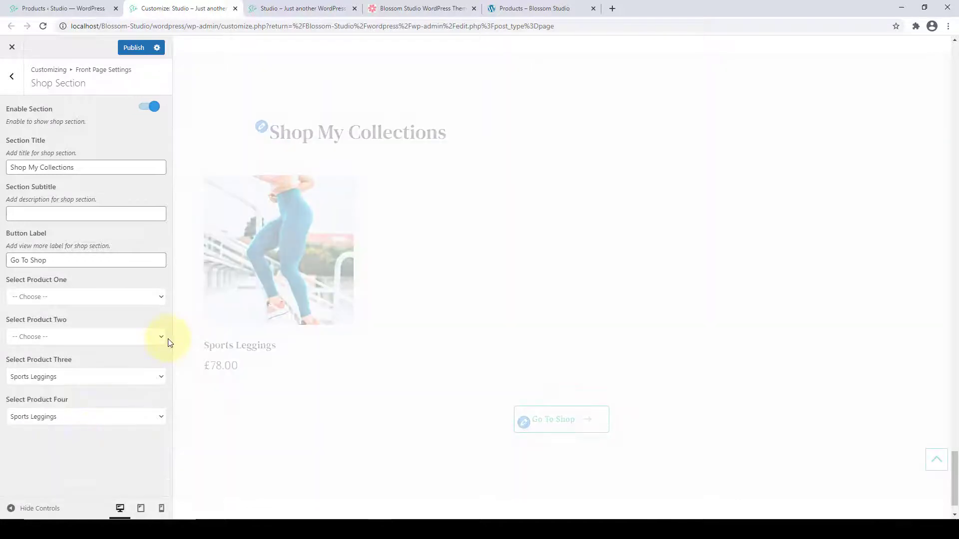
Set the shop section's product two to Dumbbells instead of Resistance Bands, and product one to Fitness Watch.
click(144, 337)
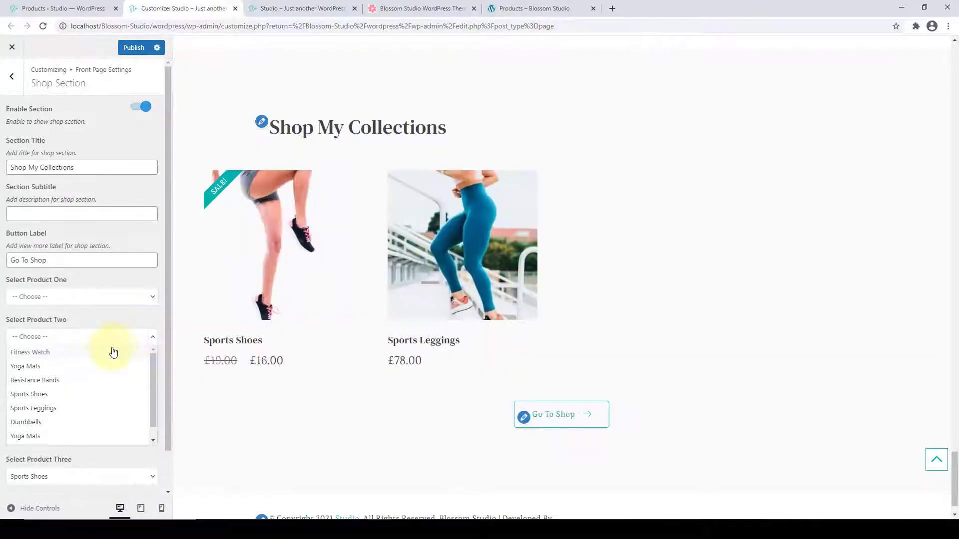
click(70, 380)
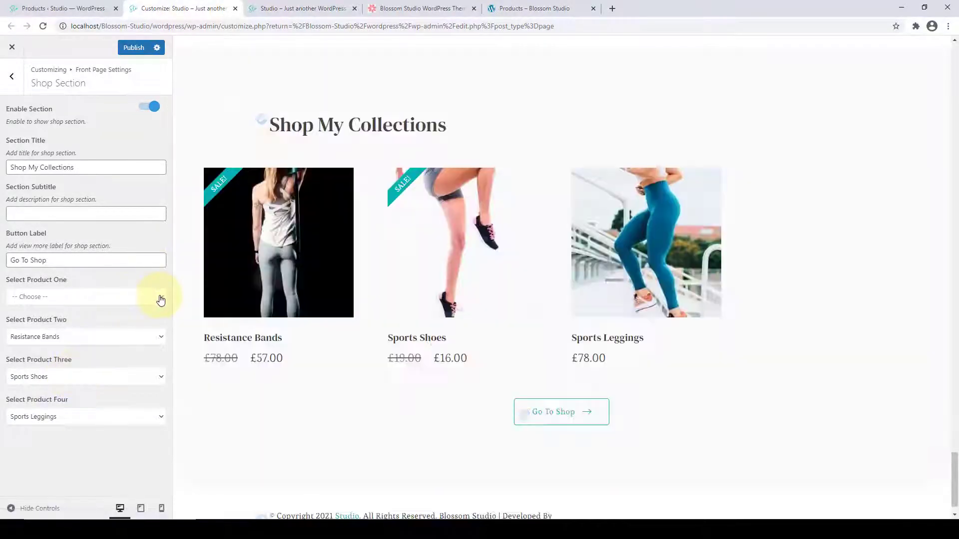
click(161, 337)
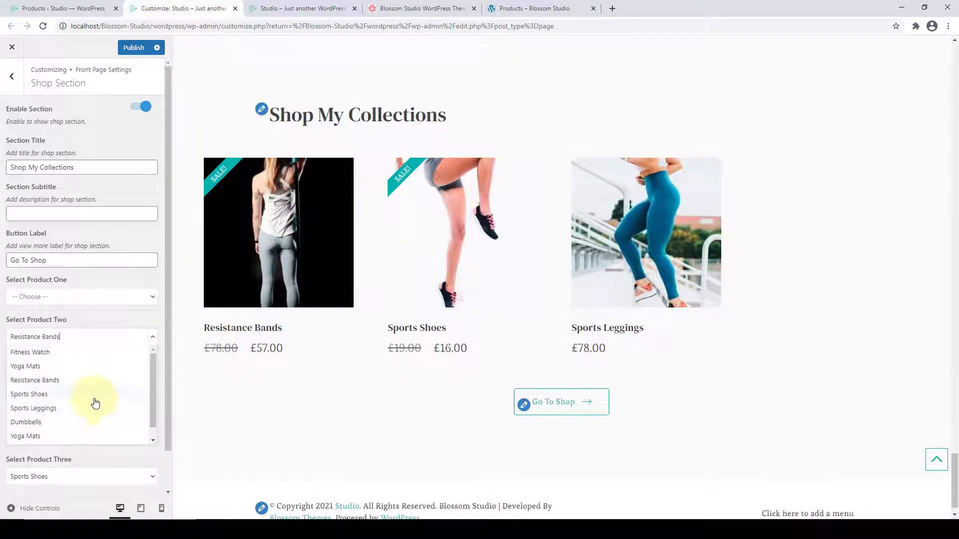
click(82, 422)
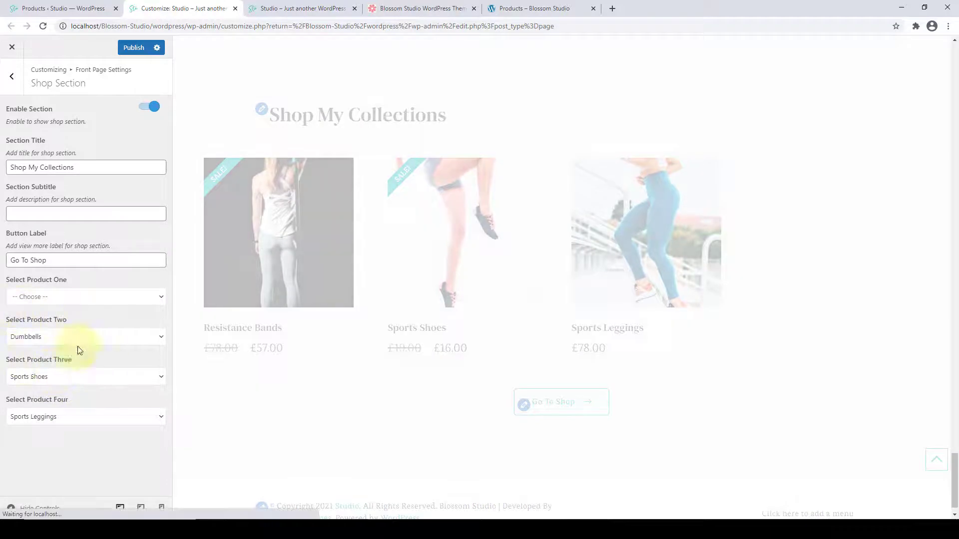
click(159, 299)
click(87, 320)
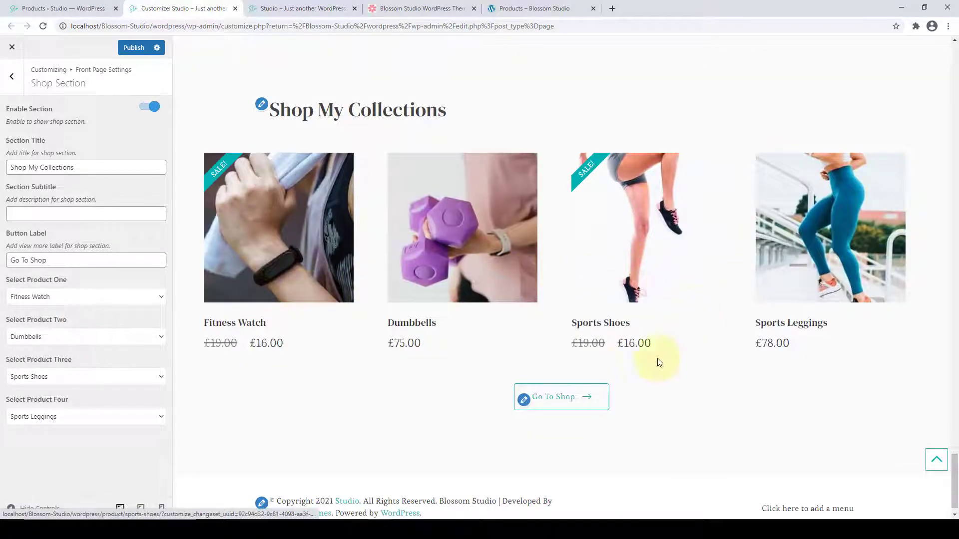
Set the section subtitle to "In a fitness studio, also called fitness center, fitness center, gym, sports studio or muckibude, you will find various devices for targeted strength.".
drag(145, 167, 8, 169)
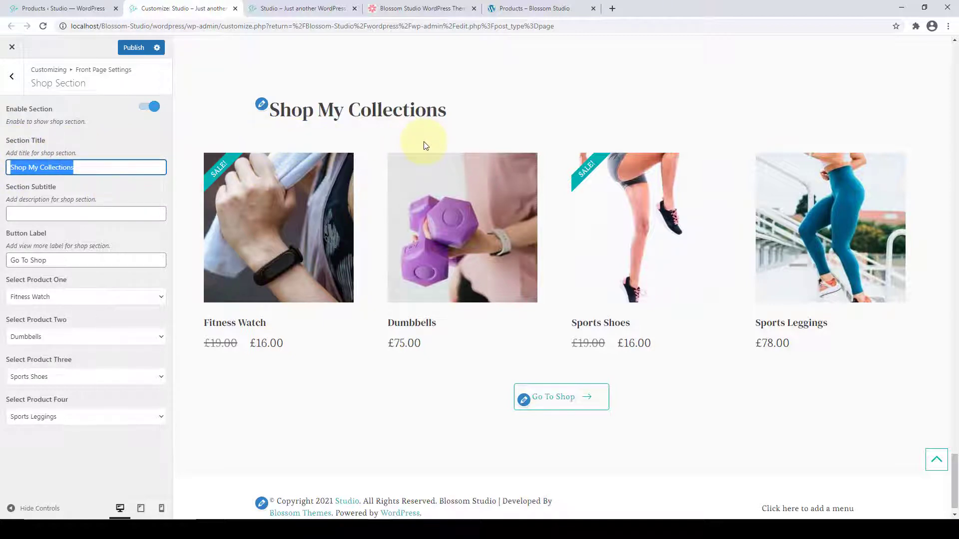
click(84, 218)
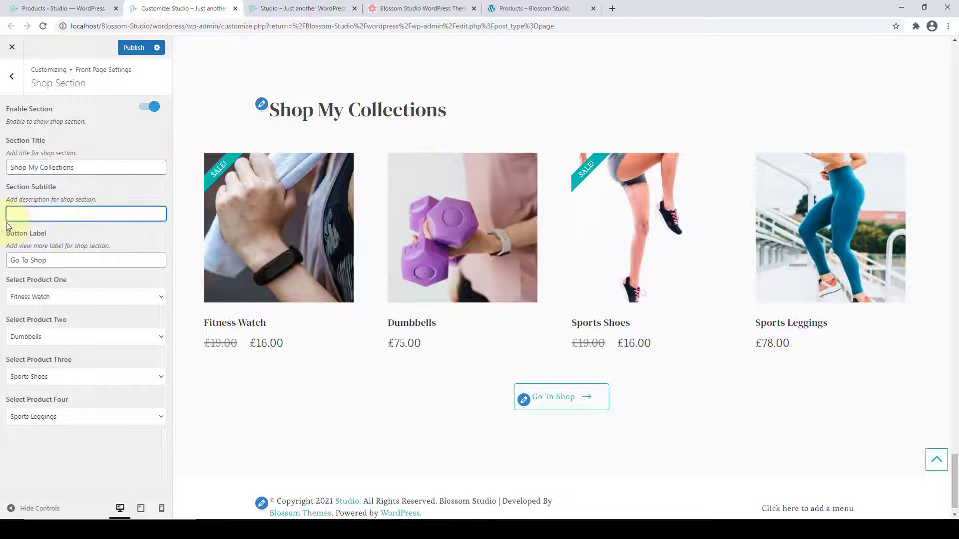
right_click(114, 214)
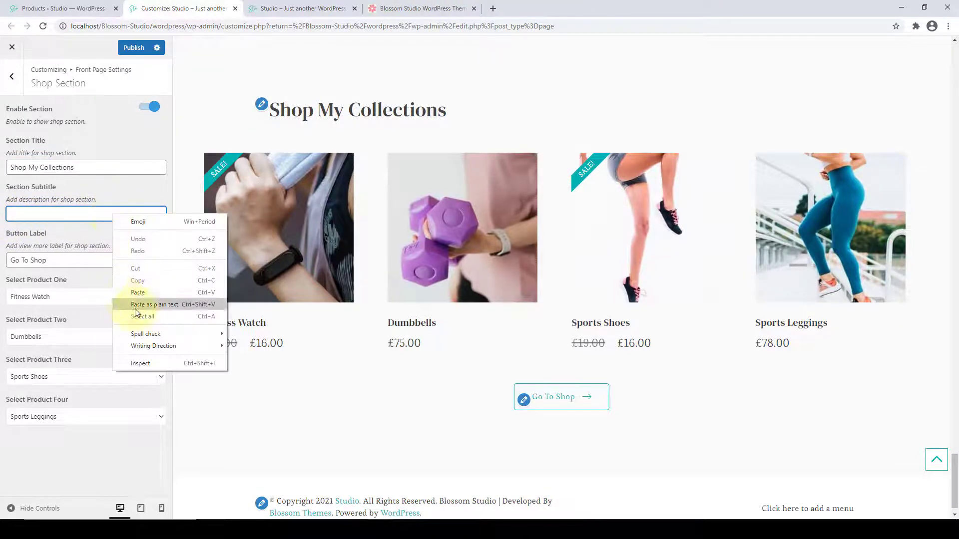
click(131, 292)
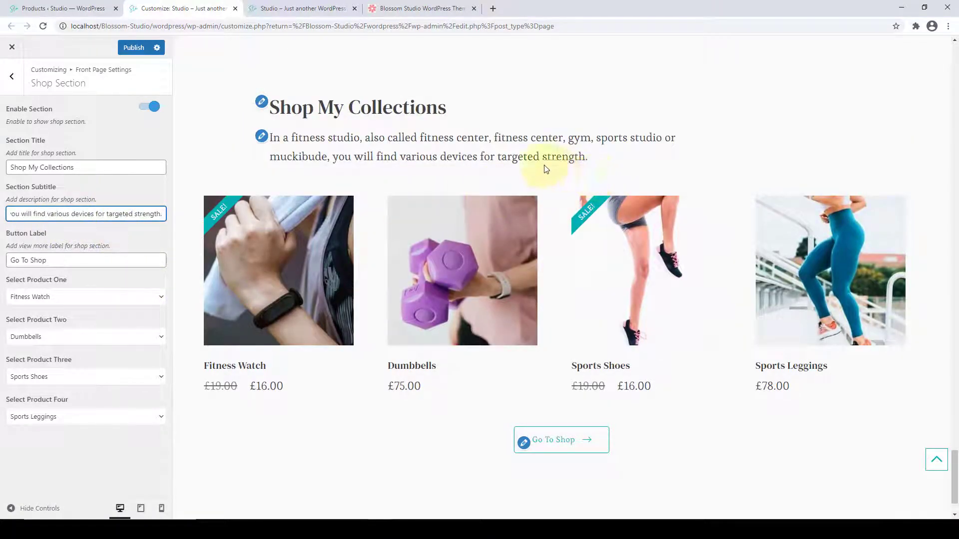
drag(602, 165, 267, 139)
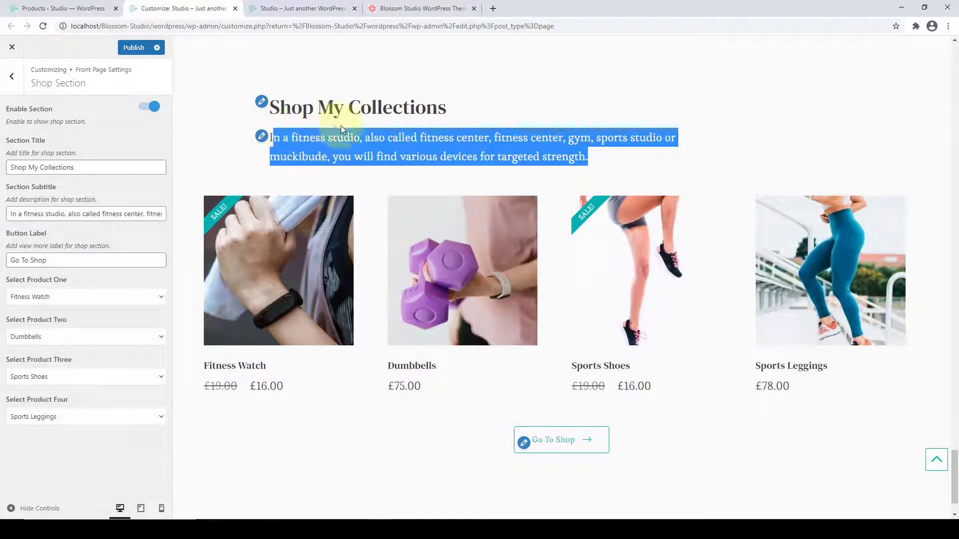
Keep the "Go To Shop" button label and publish the shop section changes.
click(57, 255)
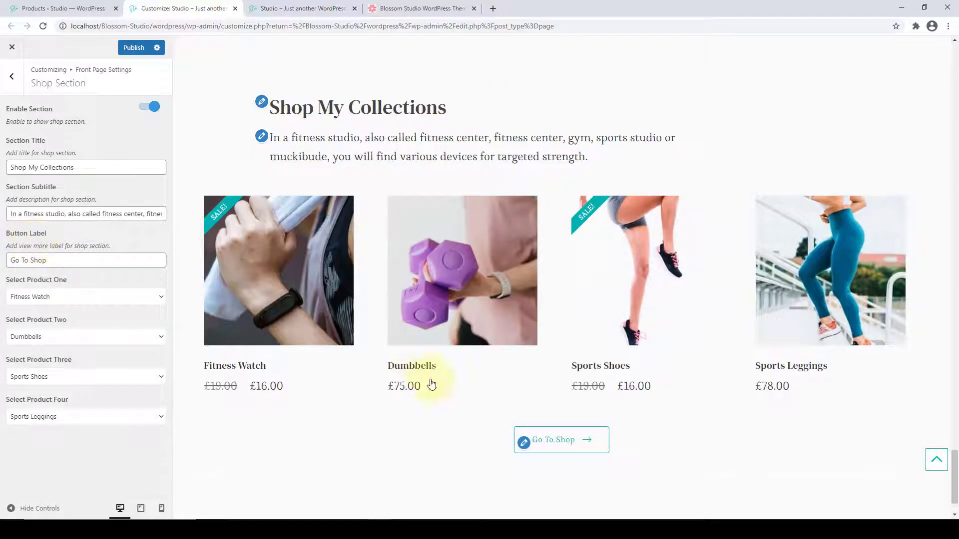
scroll(434, 388, down, 2)
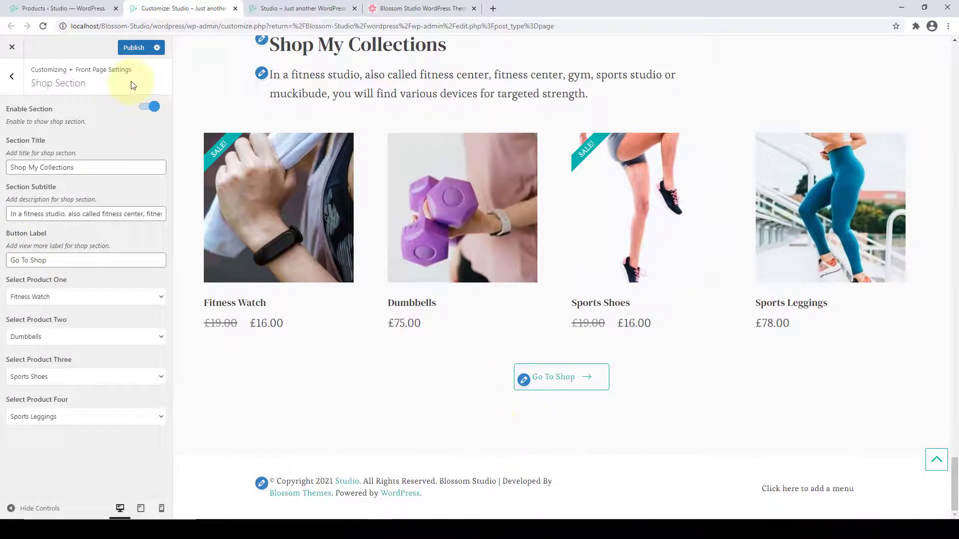
click(134, 49)
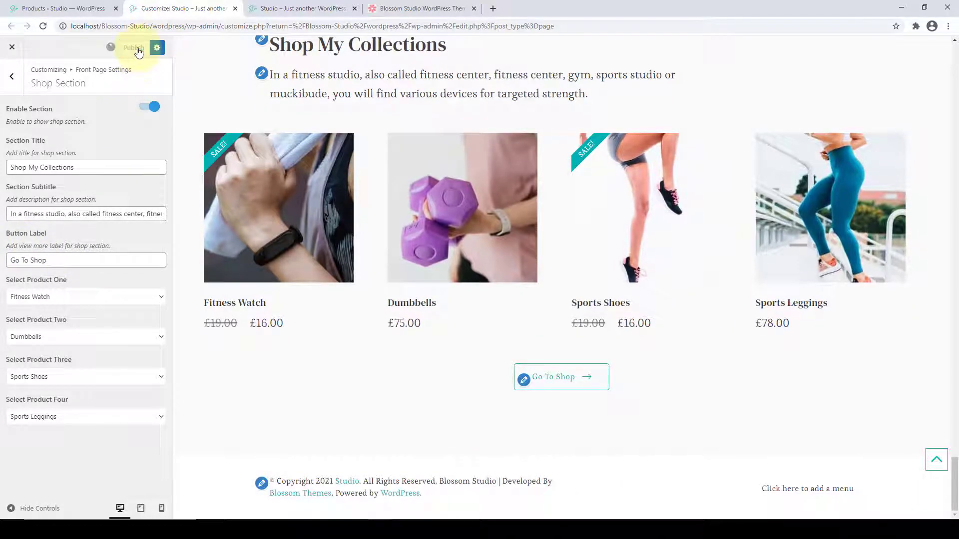
Reload the live front page and check the shop section's heading, subtitle and four products below the latest articles.
click(327, 5)
scroll(535, 342, down, 10)
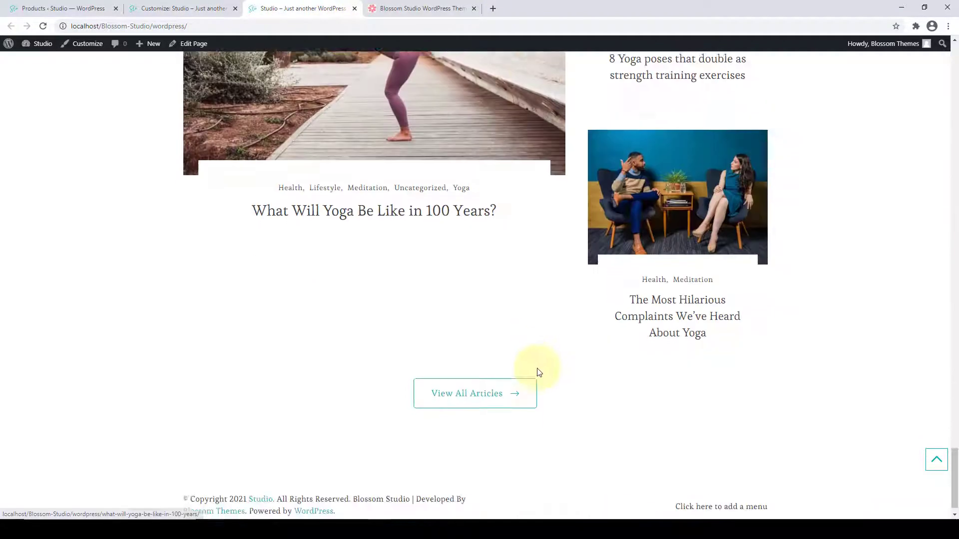
click(44, 26)
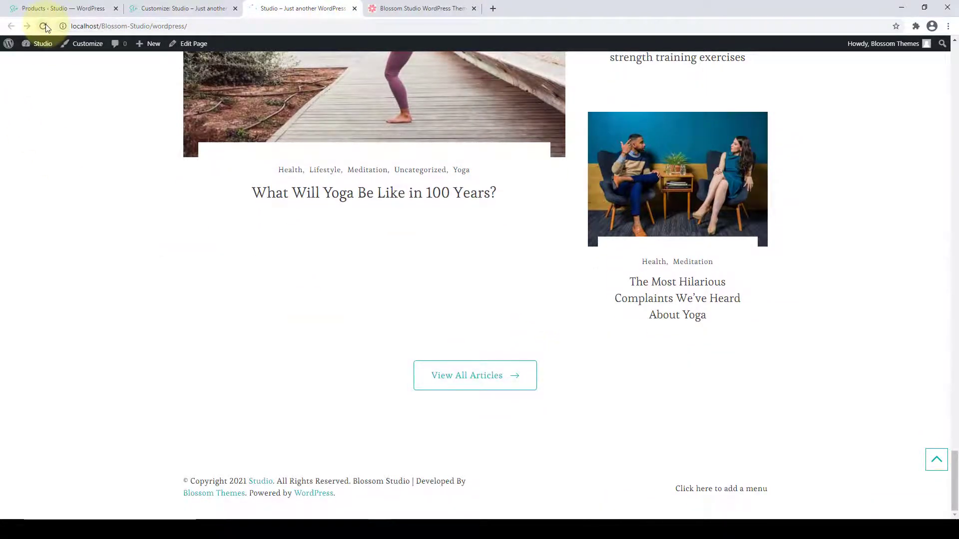
scroll(370, 311, down, 6)
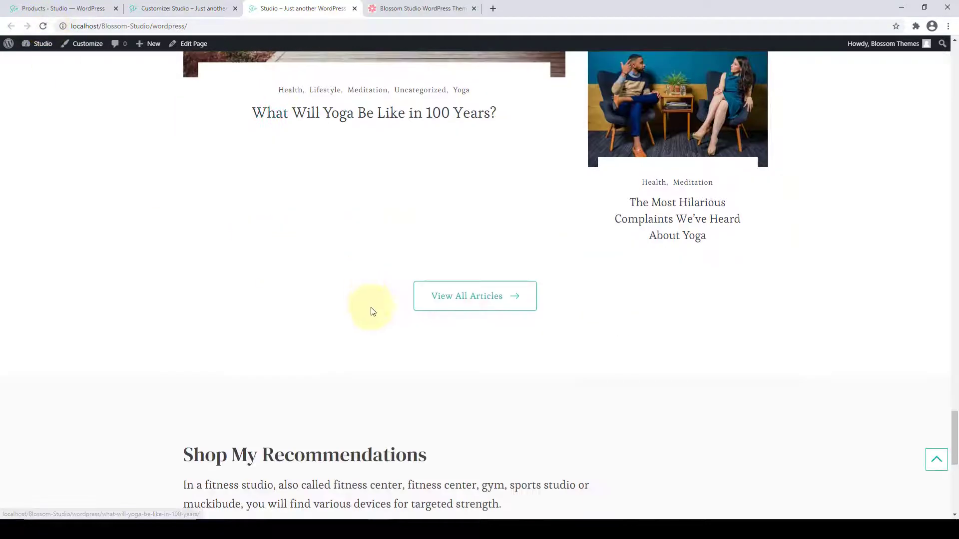
scroll(374, 314, down, 3)
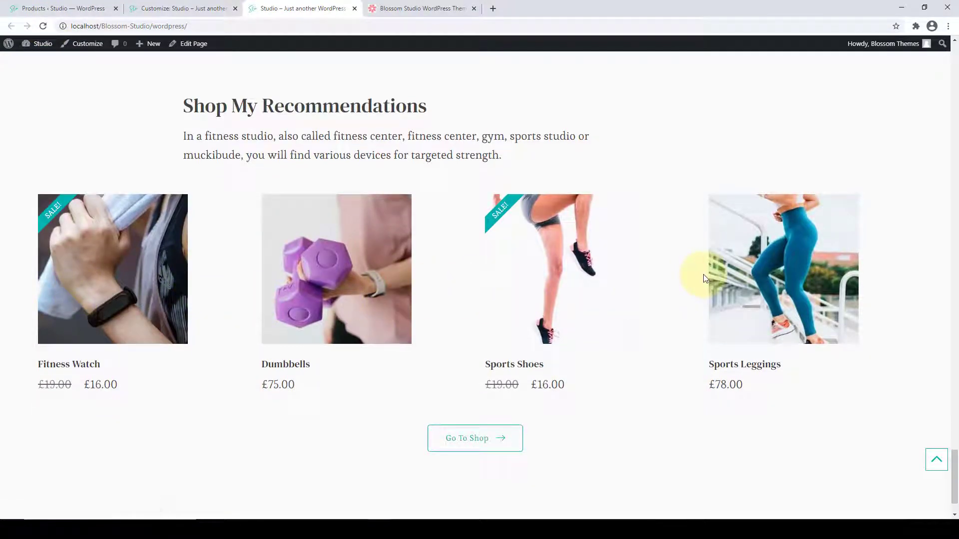
Follow the shop section's "Go To Shop" link and look through the products on the shop page.
scroll(500, 379, down, 2)
click(500, 379)
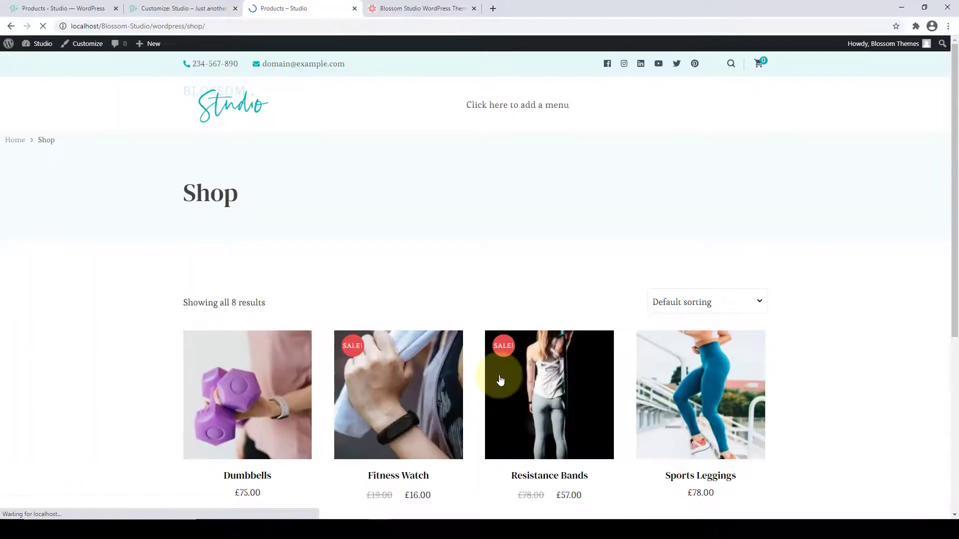
scroll(315, 305, down, 2)
scroll(315, 304, down, 5)
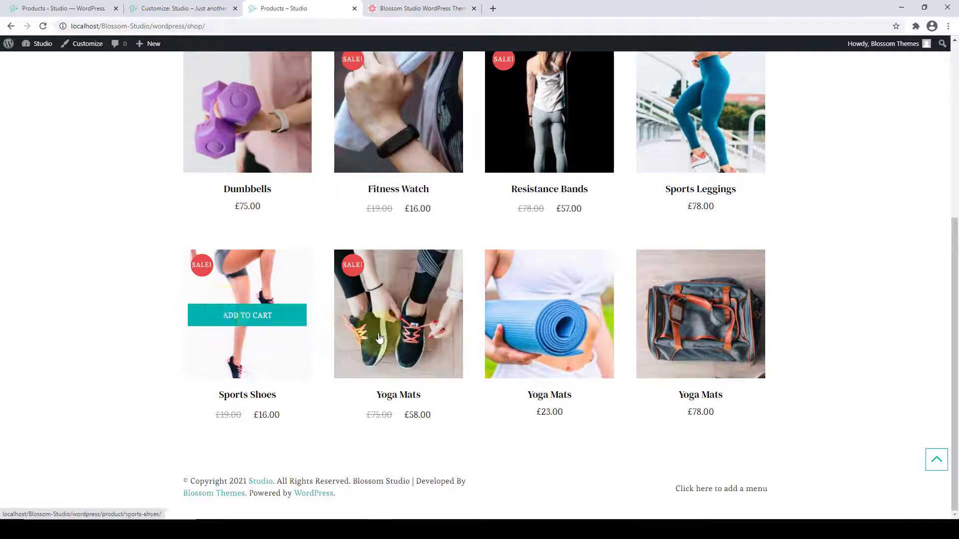
Return from the shop page to the live site's home page.
scroll(594, 315, up, 2)
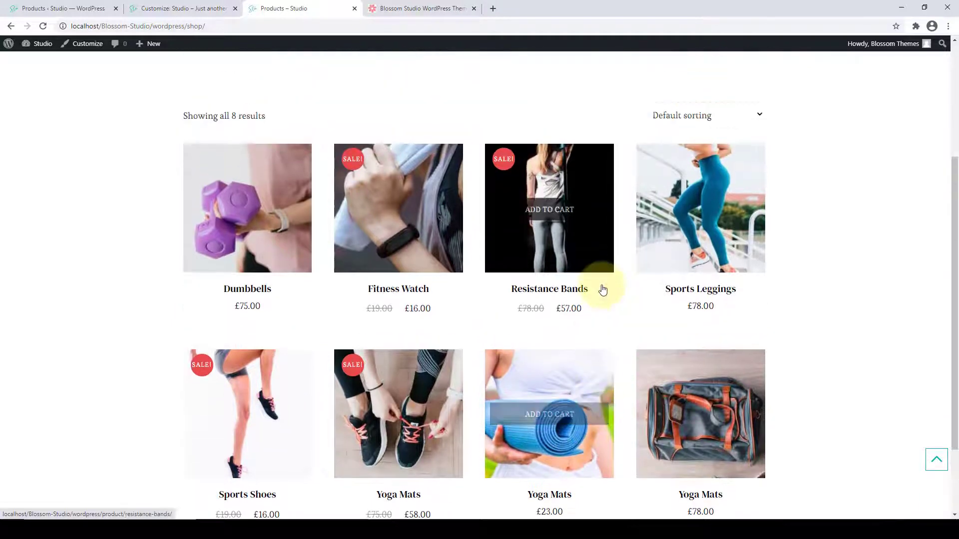
scroll(118, 307, up, 4)
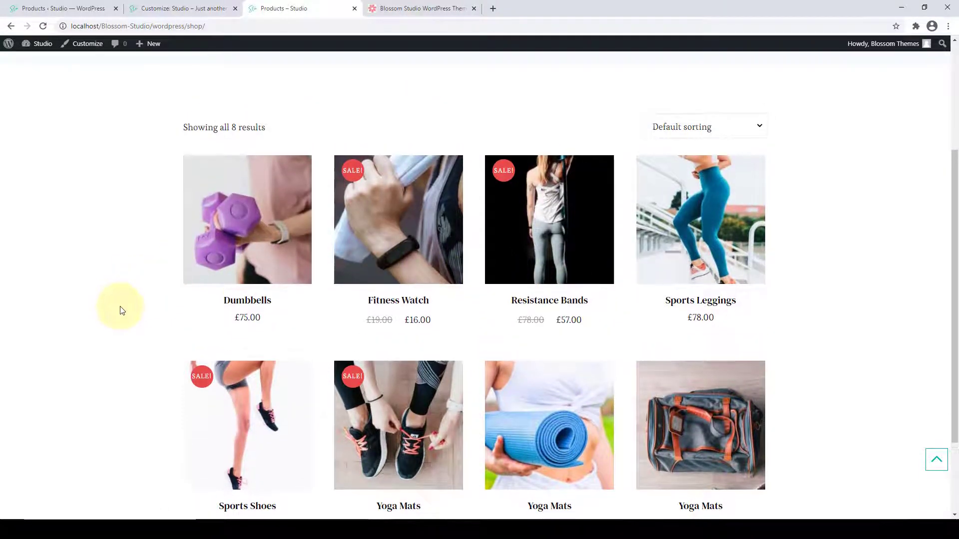
click(230, 102)
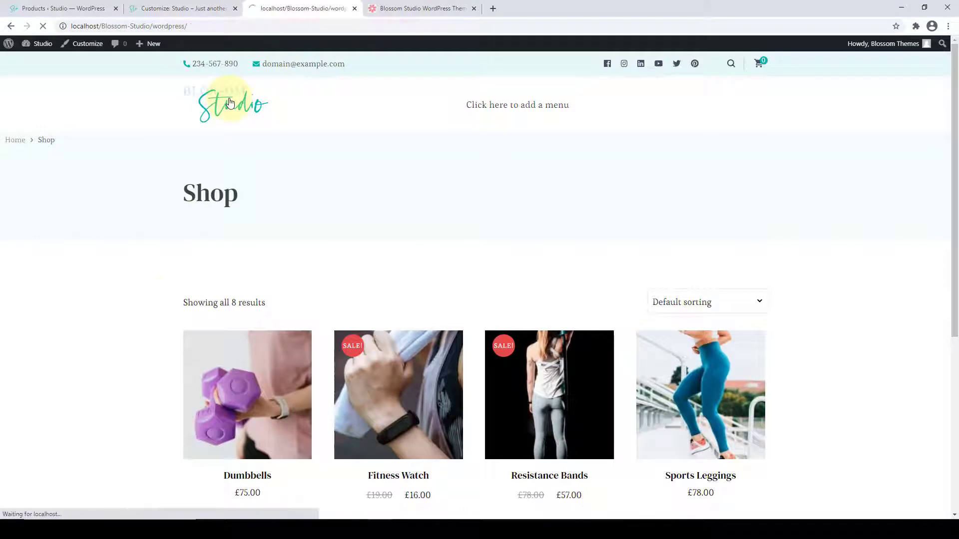
Switch back to the Customizer, leave the front page settings and open the Colors section of Appearance Settings.
click(156, 4)
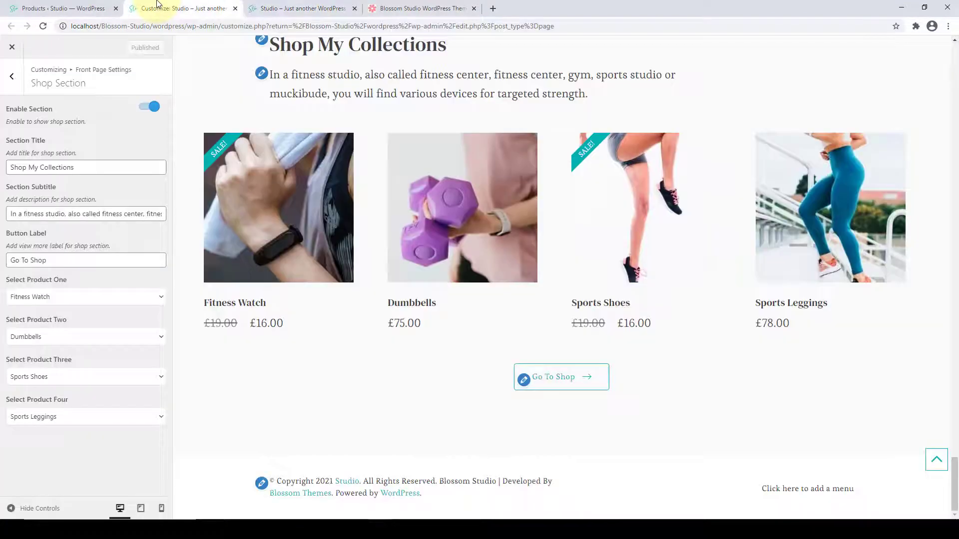
click(4, 85)
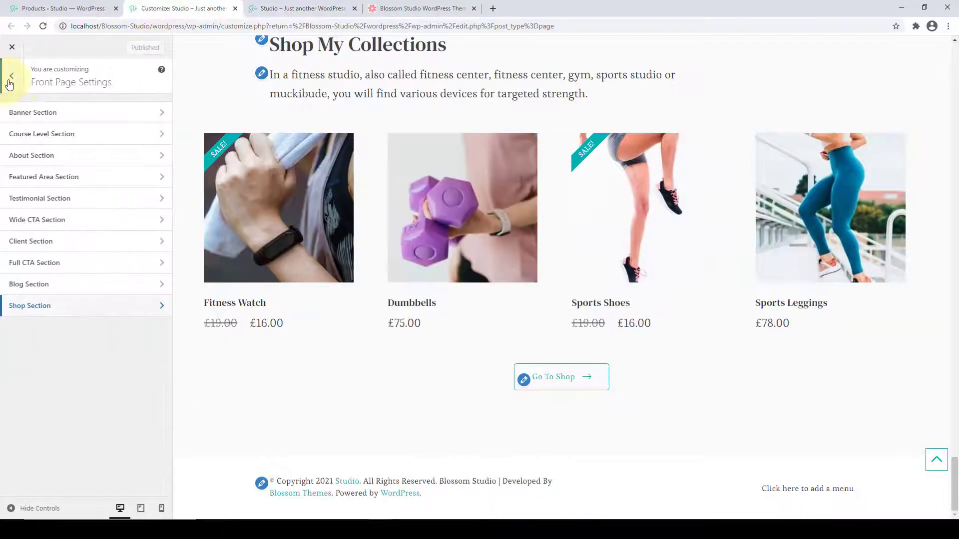
click(10, 80)
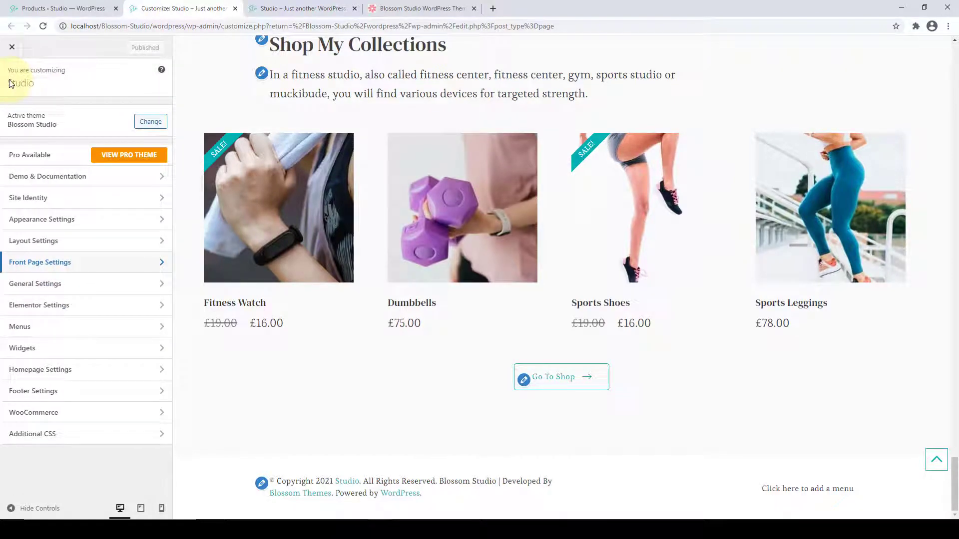
click(936, 460)
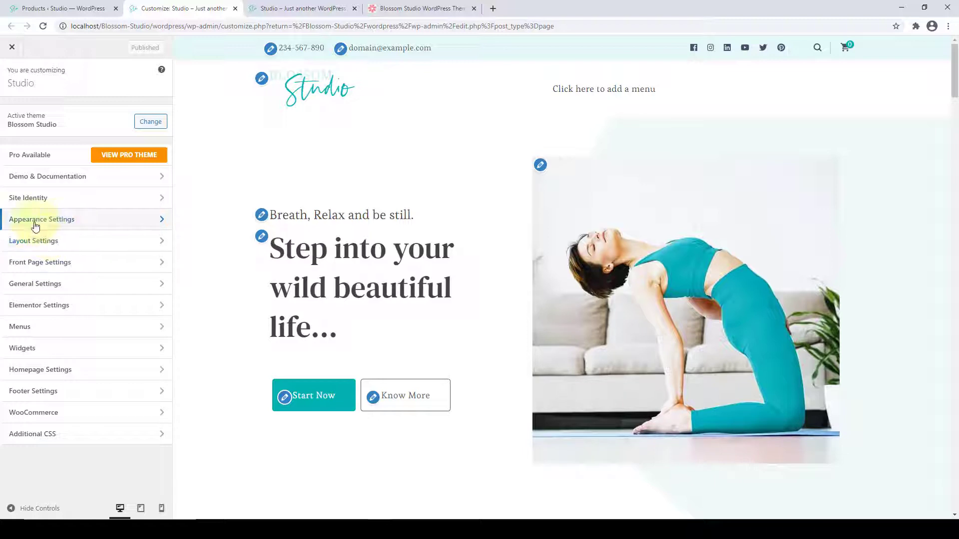
click(74, 227)
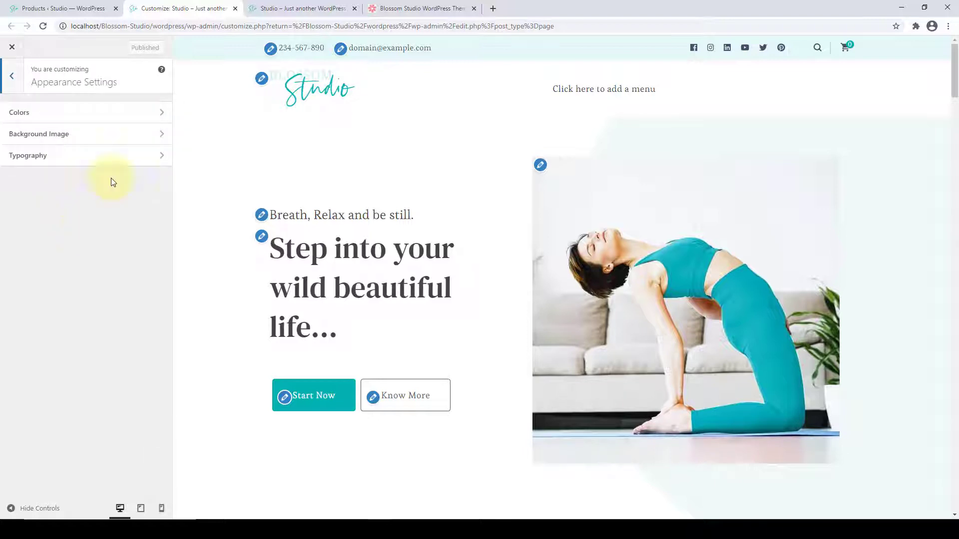
click(128, 119)
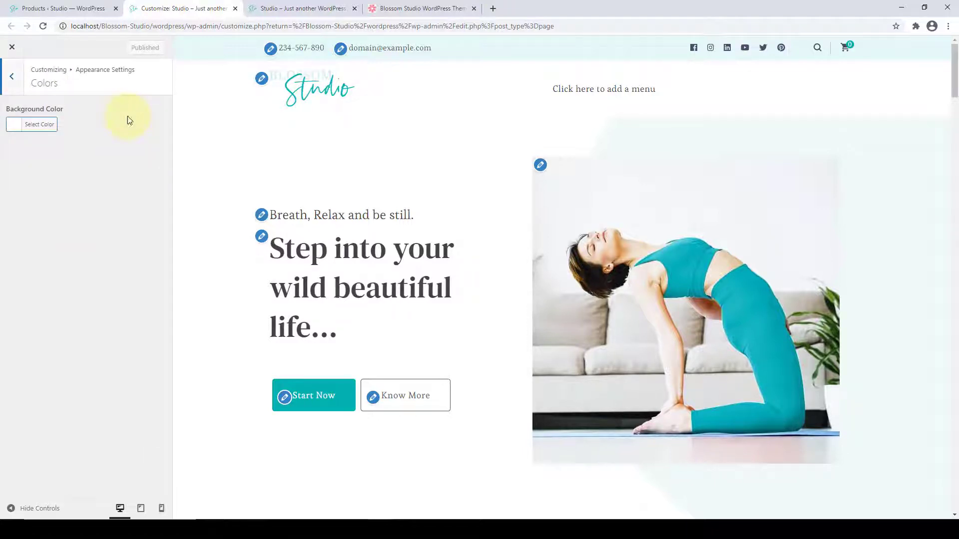
Try the pale green background color #dcf7ec along the page preview and restore the default color.
click(47, 126)
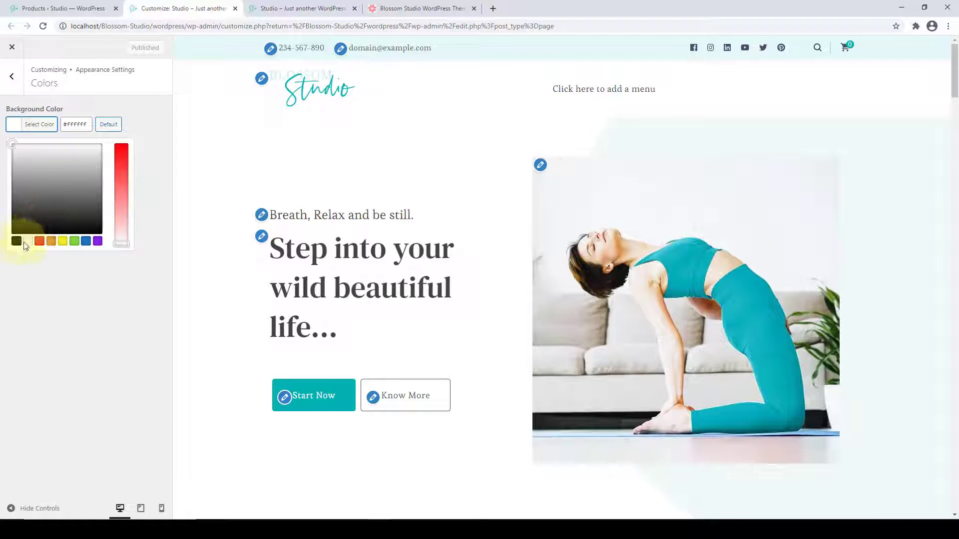
click(74, 242)
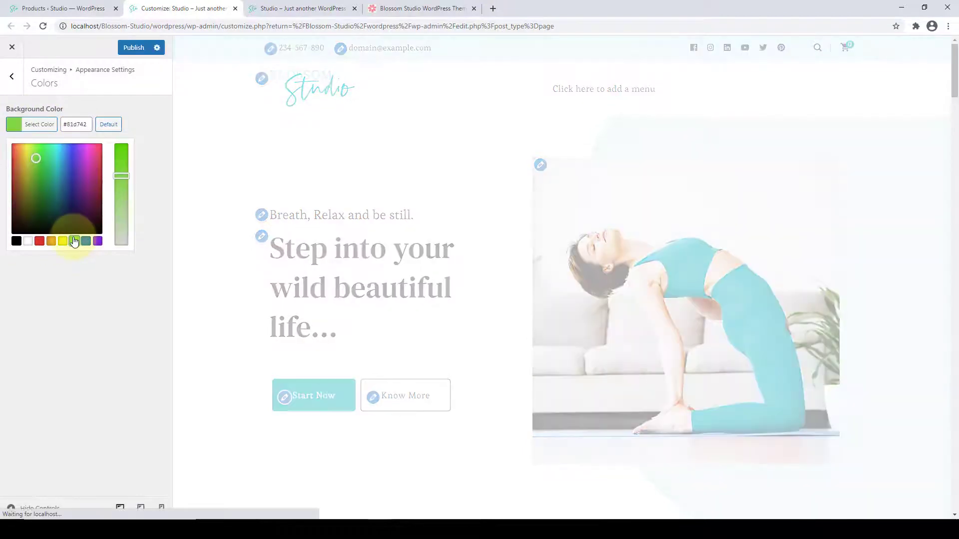
mouse_move(36, 156)
mouse_down()
mouse_move(55, 156)
mouse_move(52, 147)
mouse_up()
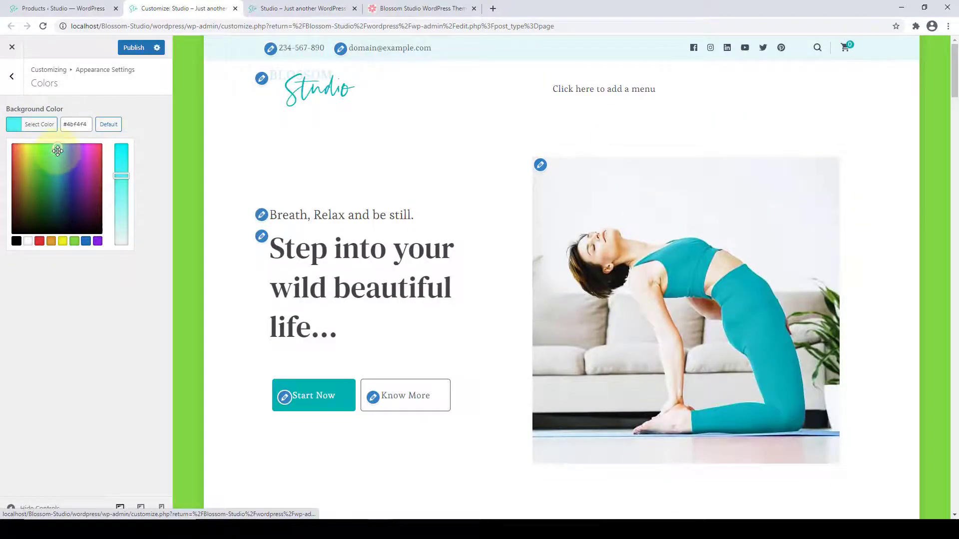
drag(120, 175, 124, 235)
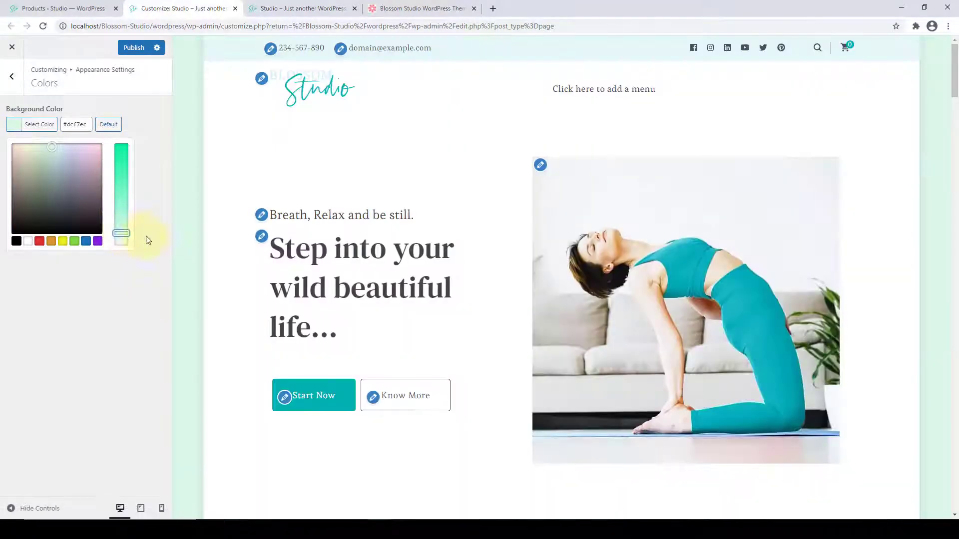
scroll(939, 291, down, 4)
scroll(942, 300, down, 10)
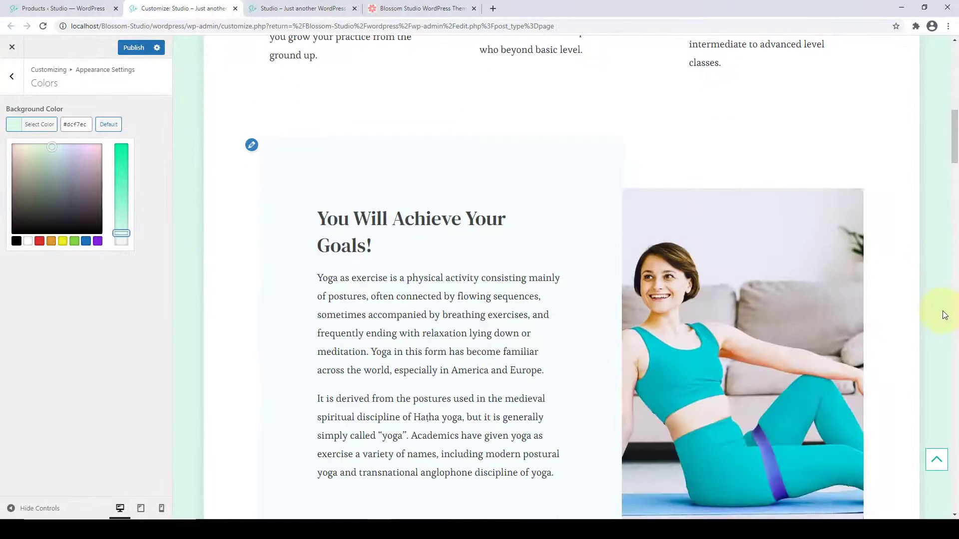
scroll(942, 311, up, 14)
scroll(940, 310, up, 2)
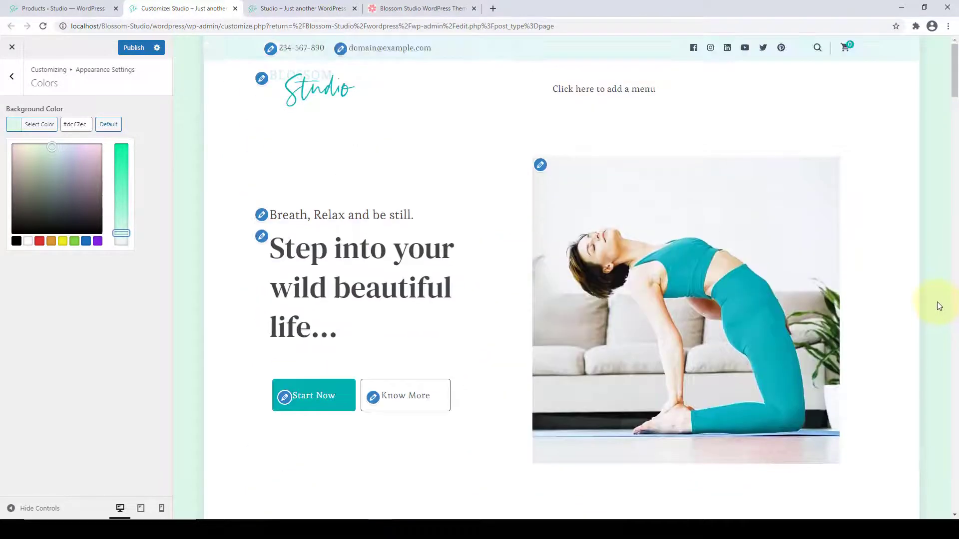
click(109, 126)
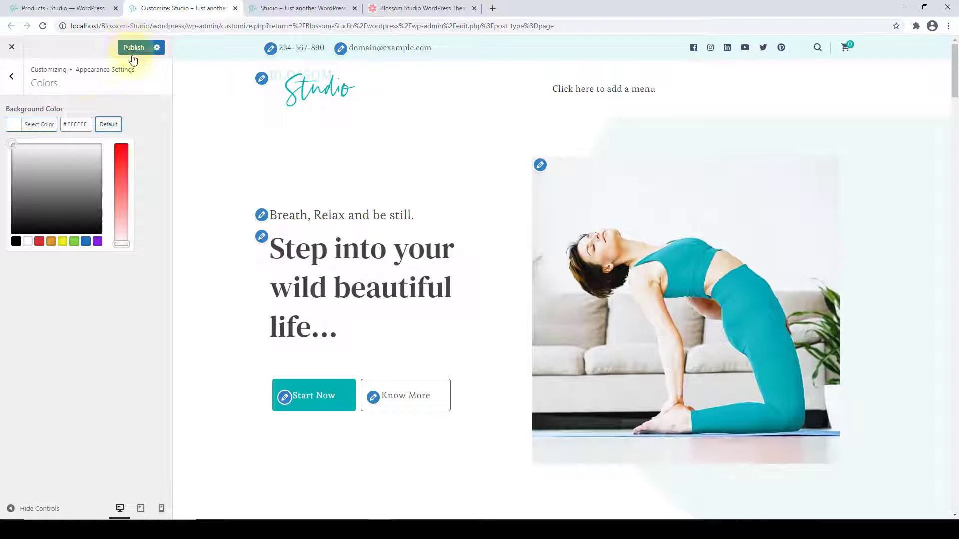
Set the pebble image testimonial-bg-scaled-1.jpg from the media library as the site's background image and check it along the page preview.
click(12, 78)
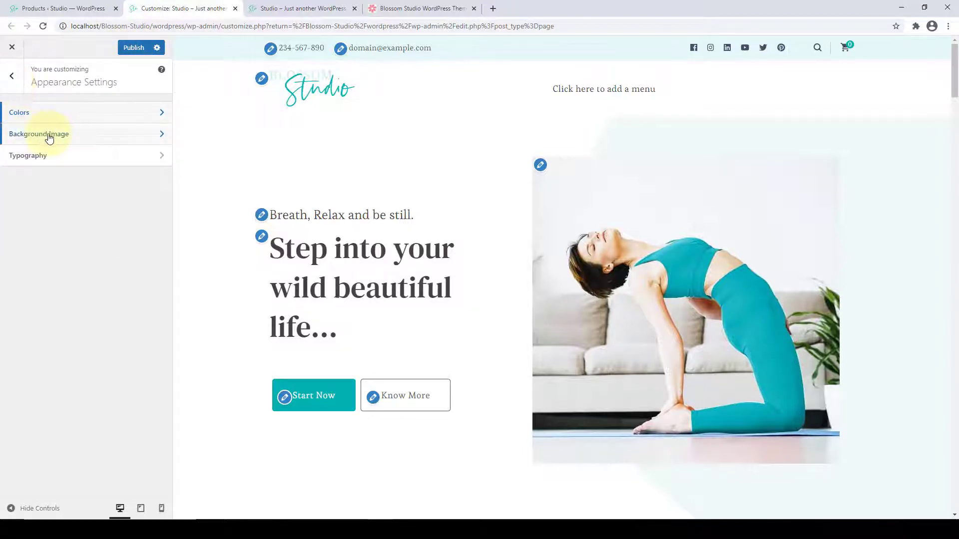
click(49, 136)
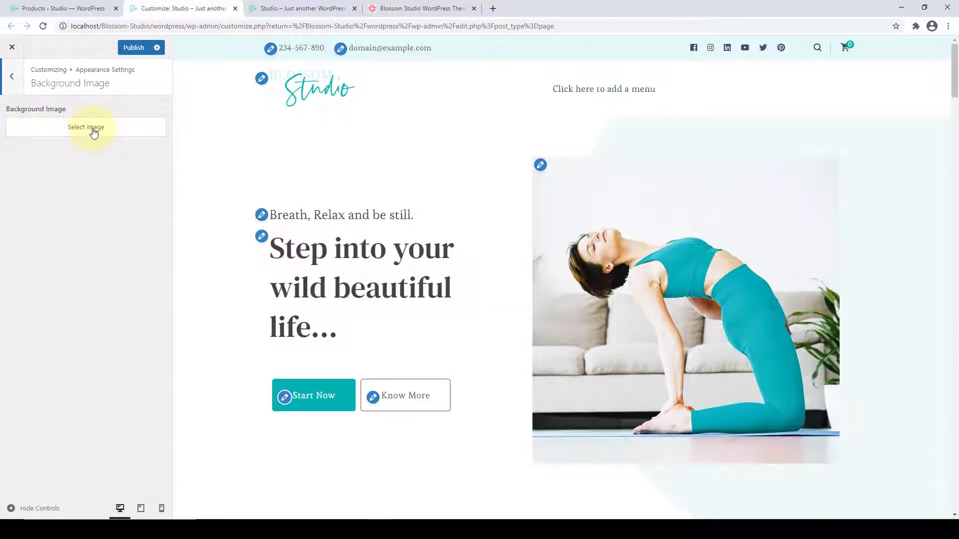
click(87, 127)
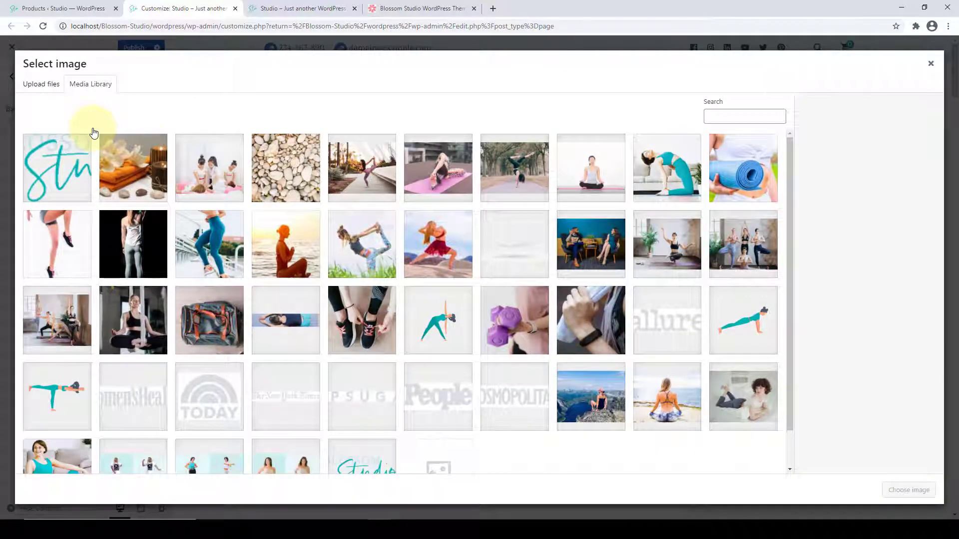
click(285, 173)
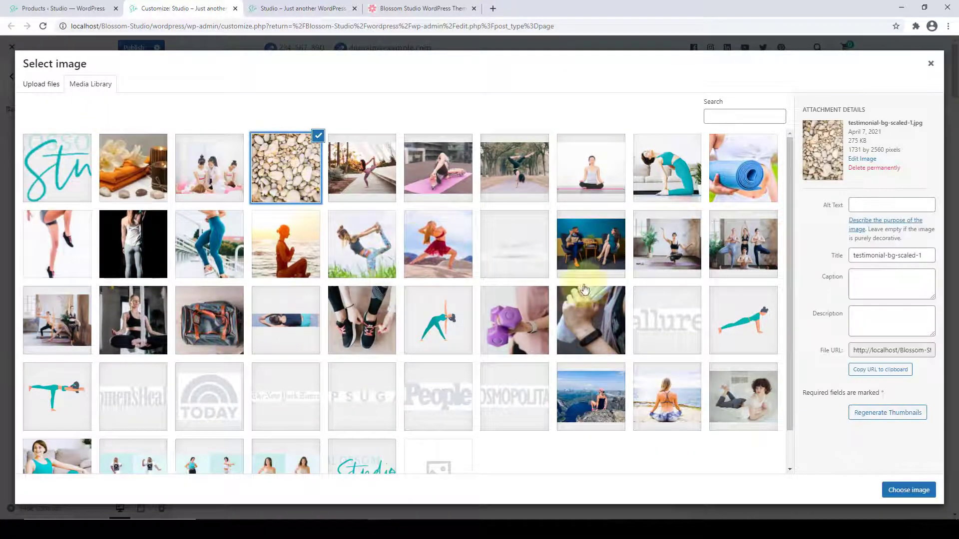
click(908, 490)
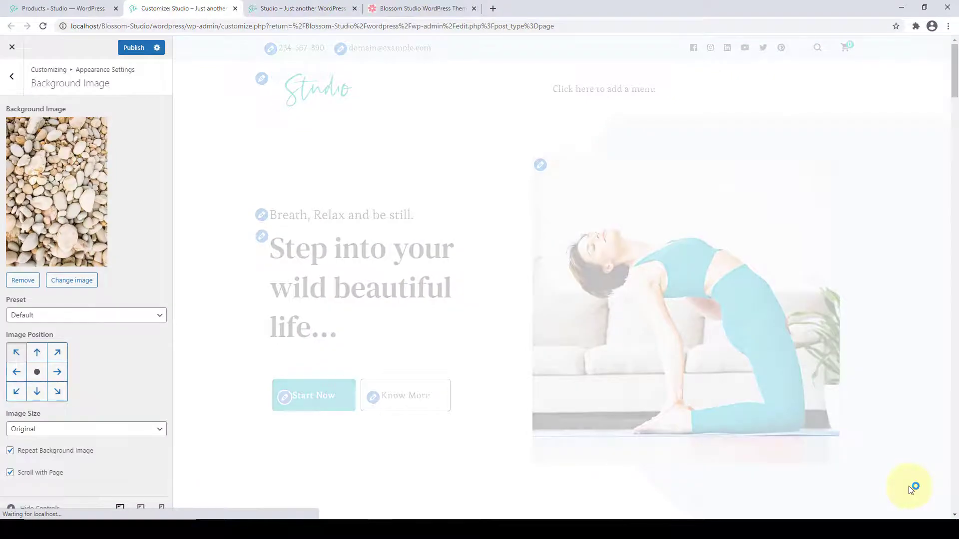
scroll(939, 289, down, 3)
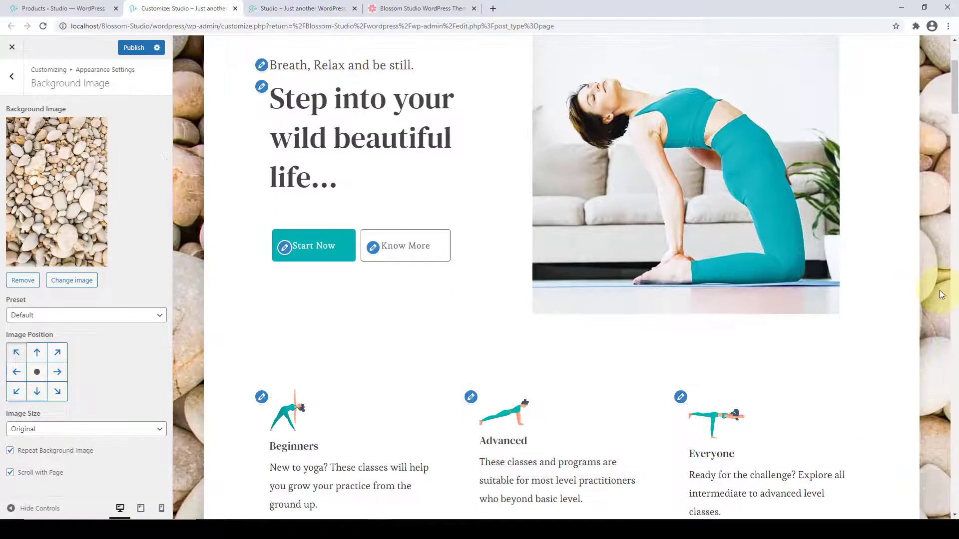
scroll(940, 291, down, 9)
scroll(943, 314, up, 9)
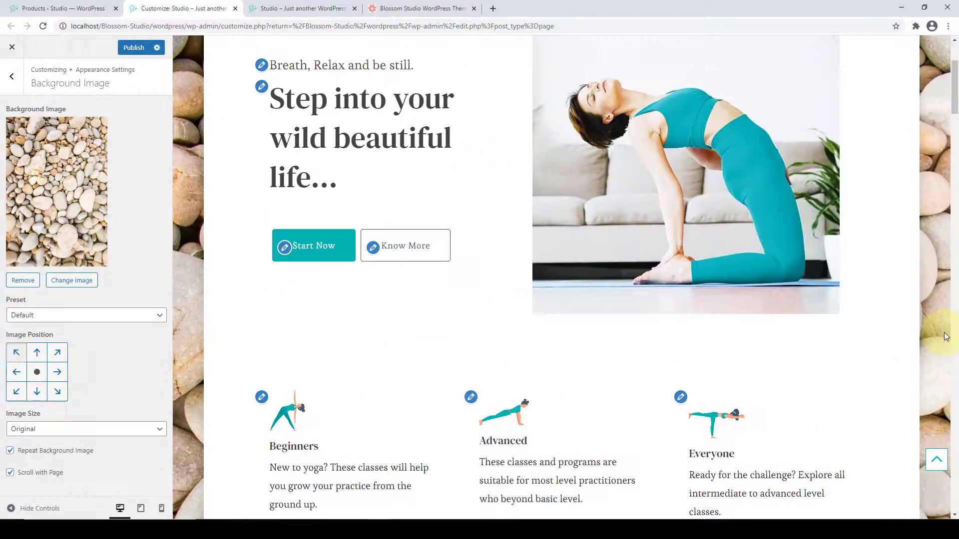
scroll(943, 334, up, 3)
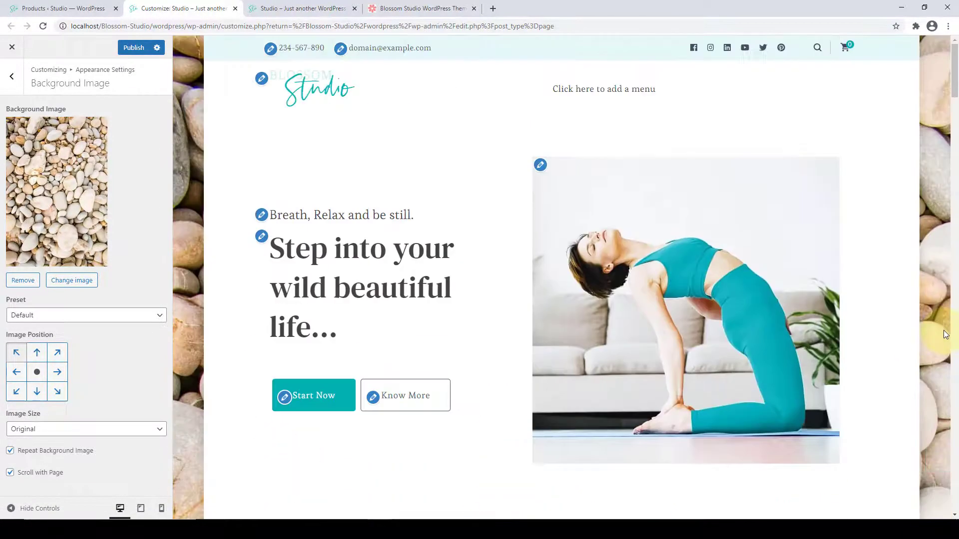
Set the background image's preset to Custom.
click(99, 317)
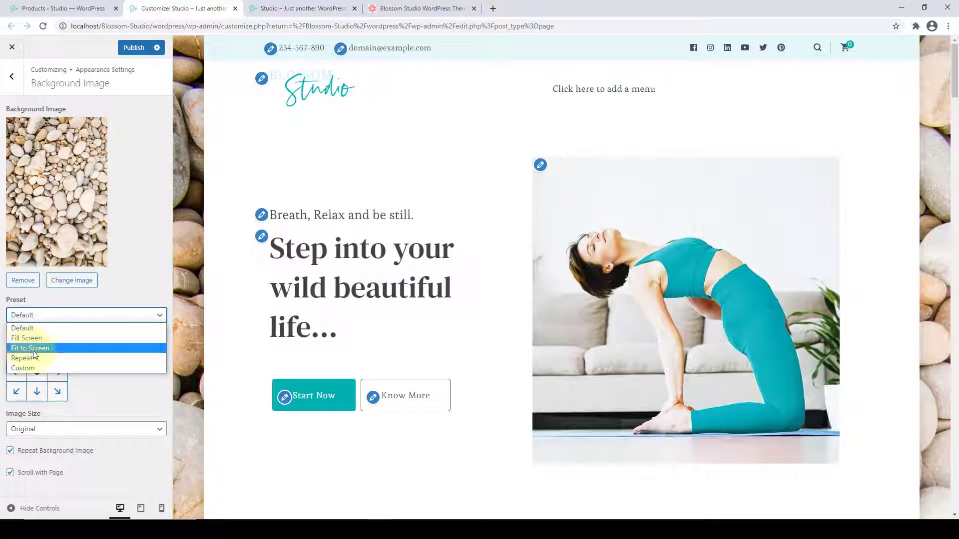
click(35, 369)
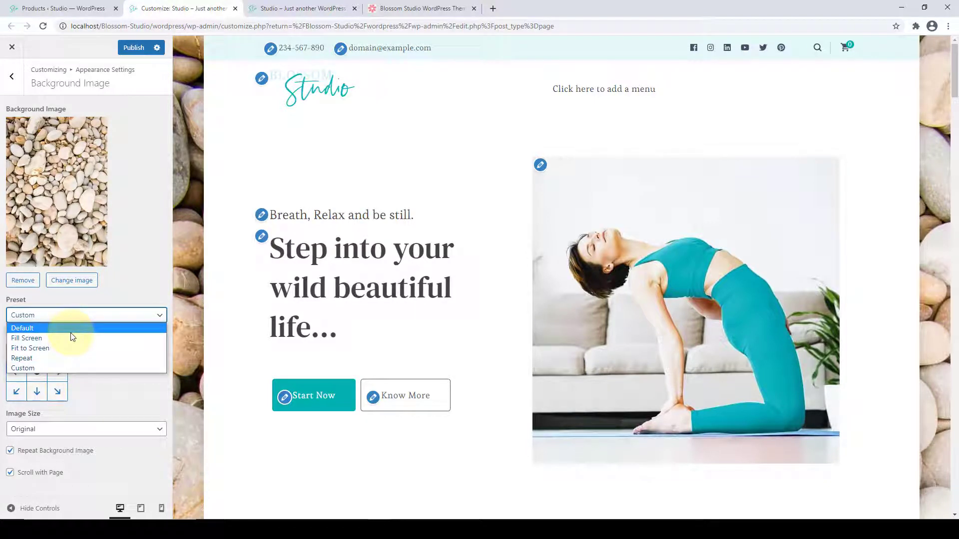
click(75, 368)
Try the background image's edge and corner positions clockwise from top center, ending on the top left position.
click(36, 353)
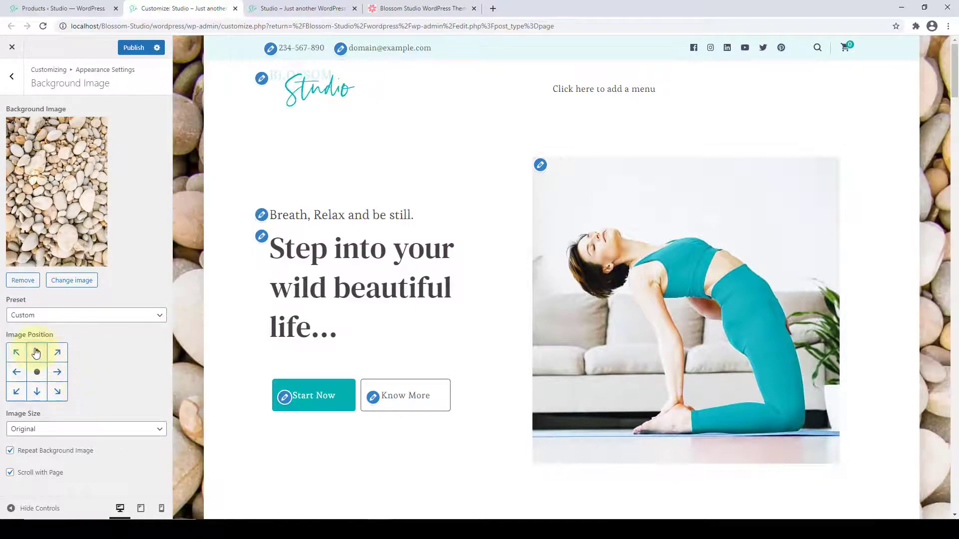
click(59, 373)
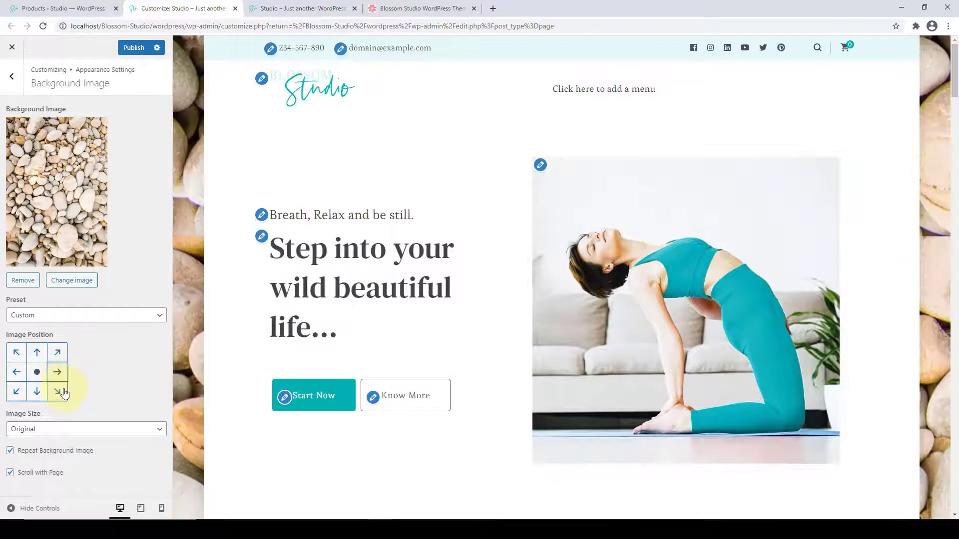
click(59, 392)
click(37, 391)
click(16, 392)
click(16, 370)
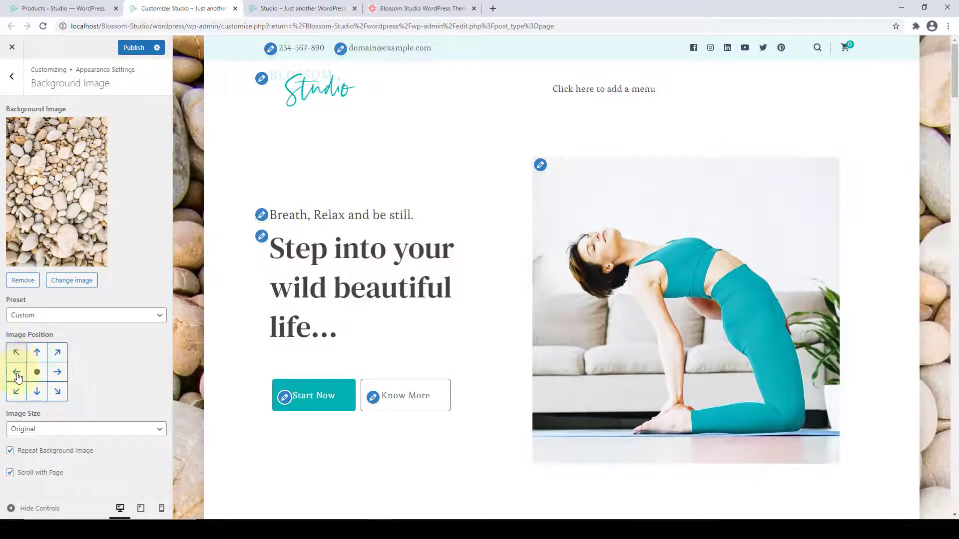
click(16, 353)
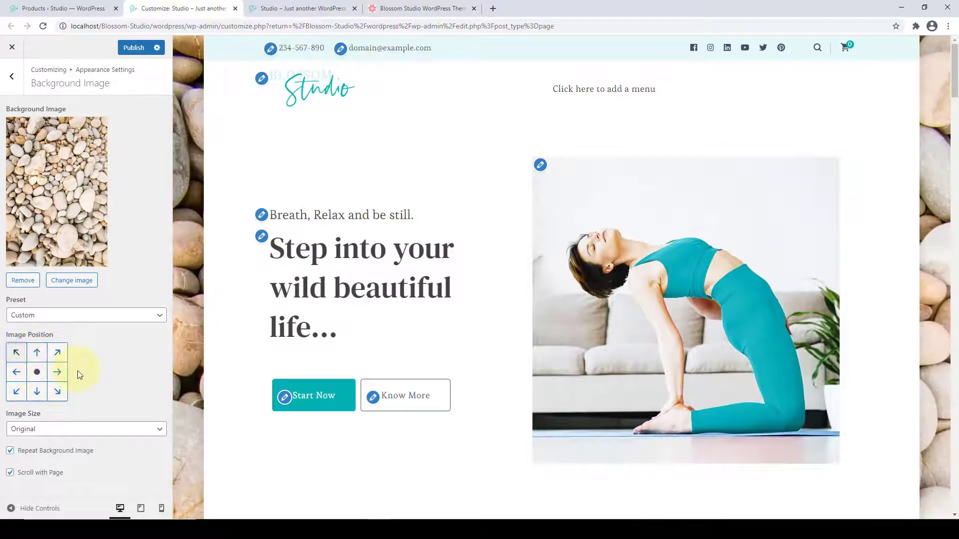
Try the Fit to Screen size for the background image and set it to Fill Screen.
click(60, 430)
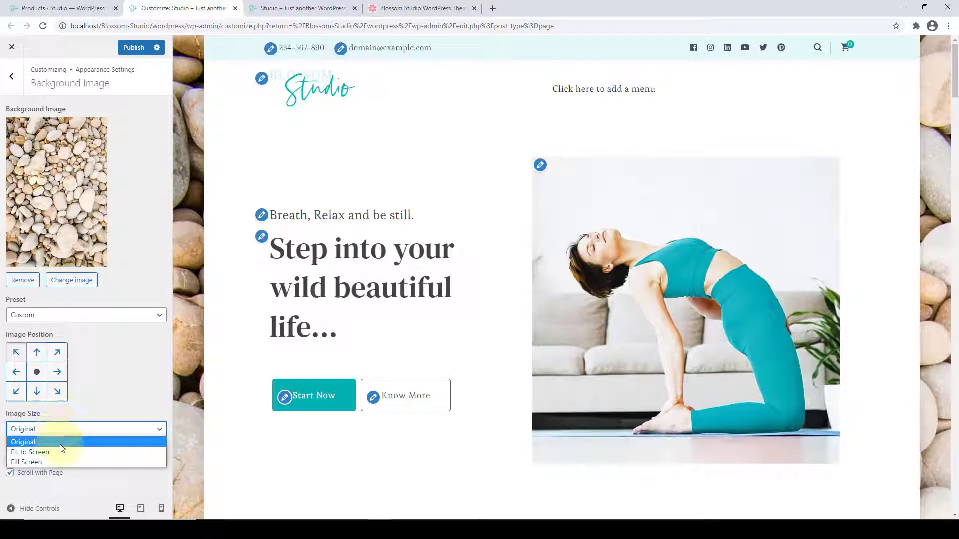
click(39, 450)
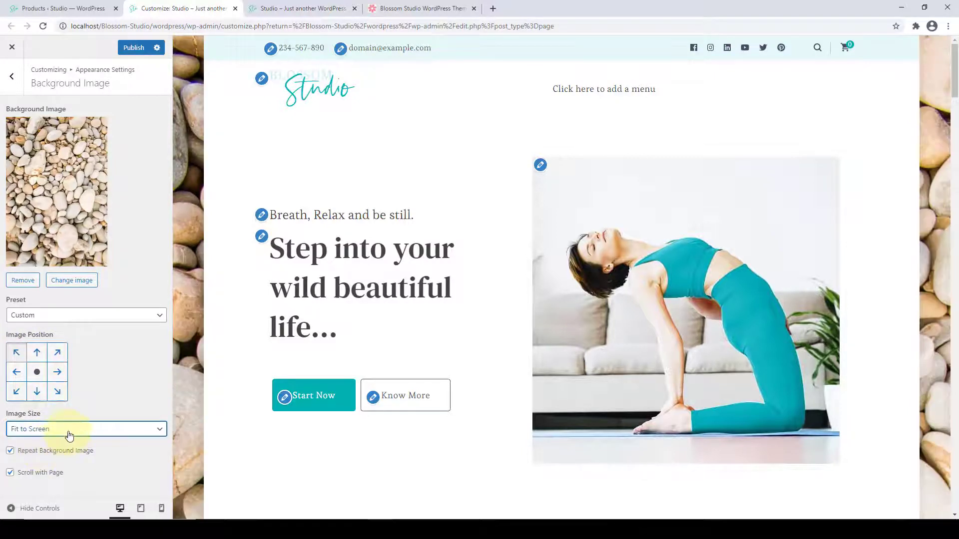
click(66, 431)
click(56, 461)
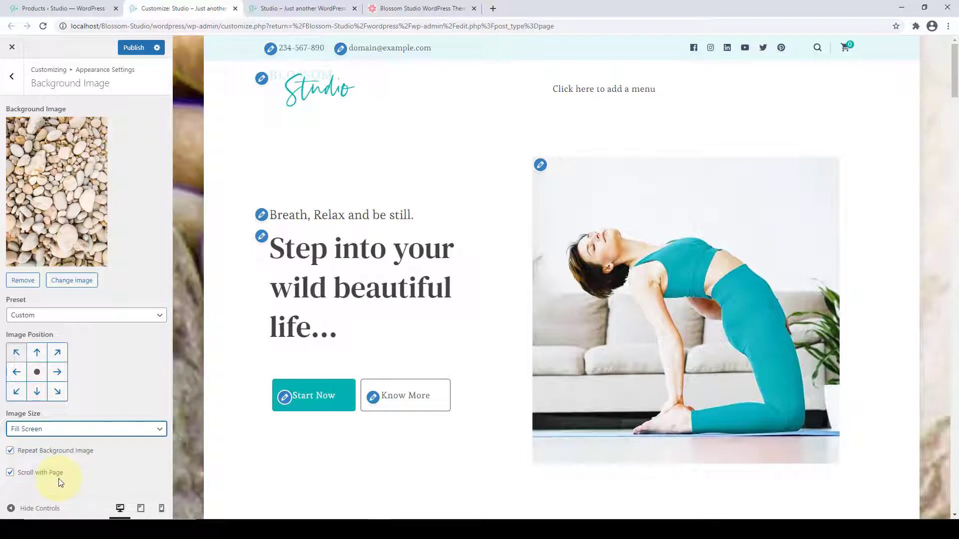
Turn off Scroll with Page for the background image and check its behavior while moving through the page preview.
click(11, 475)
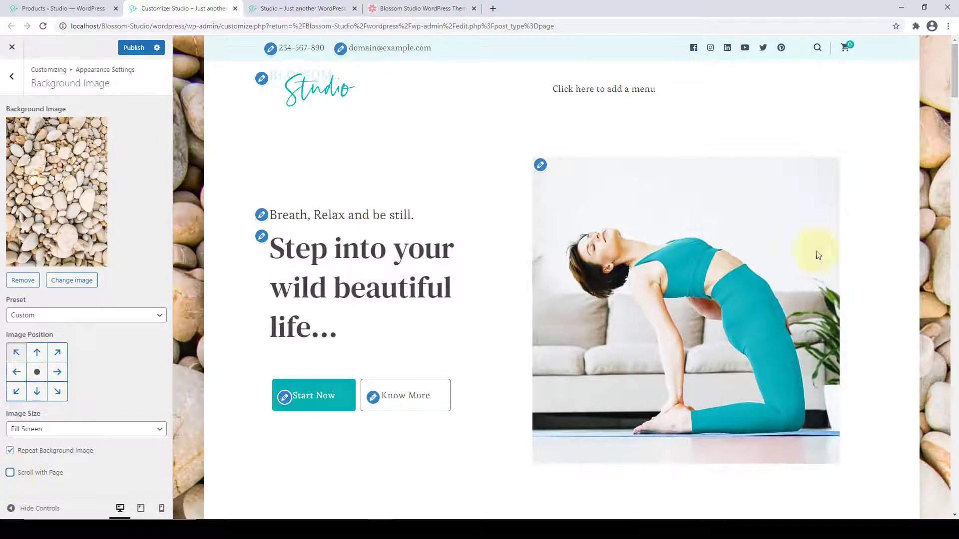
scroll(939, 218, down, 5)
scroll(936, 300, down, 15)
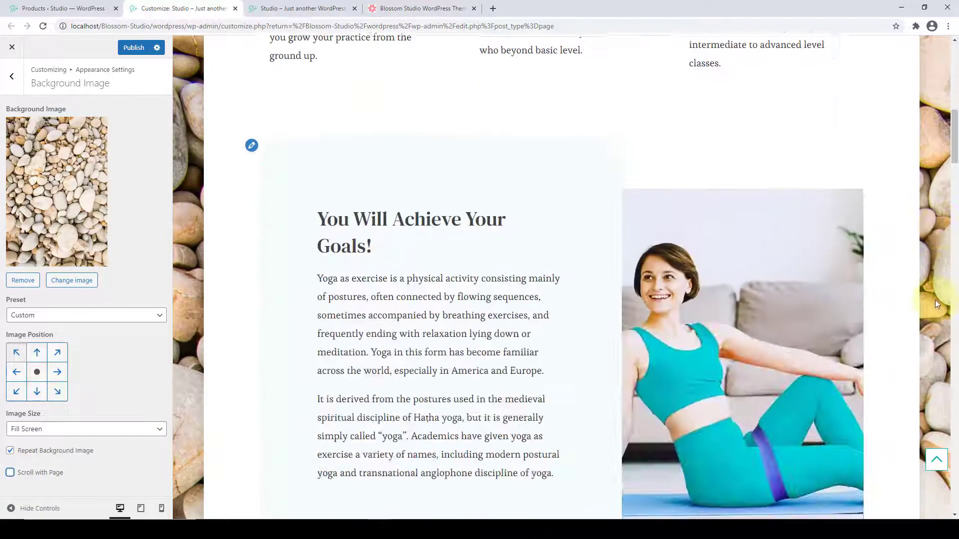
Compare how the background image moves with Scroll with Page turned on, and turn the option off again.
scroll(934, 319, up, 5)
scroll(934, 312, up, 10)
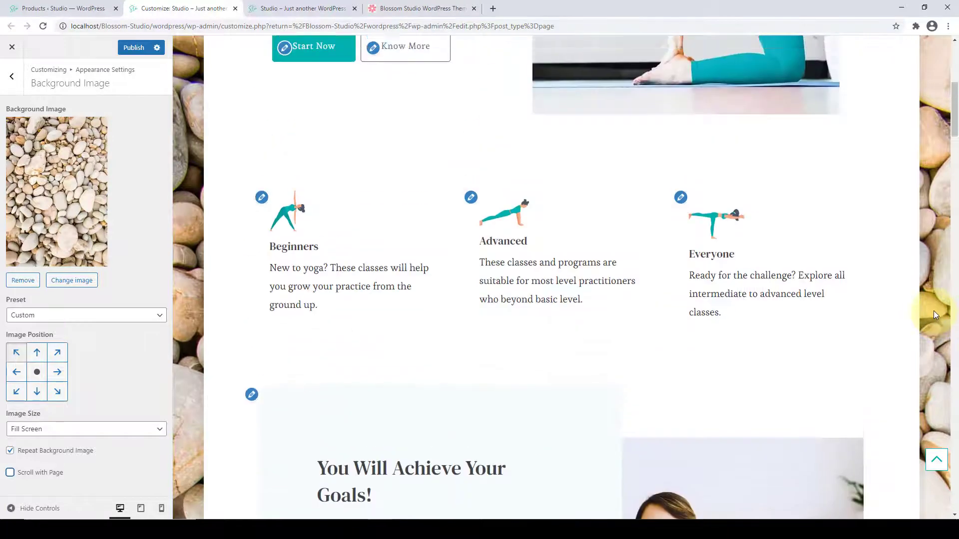
click(10, 473)
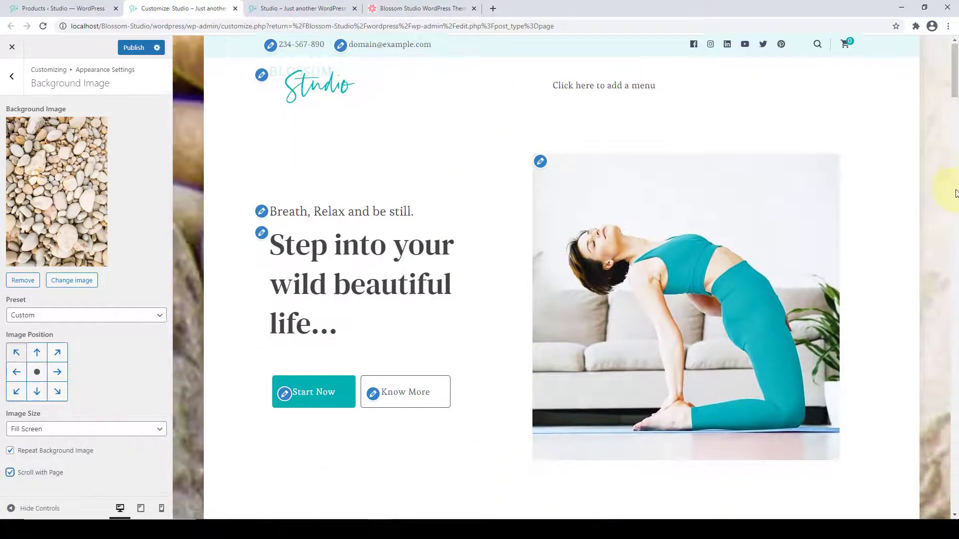
scroll(942, 259, down, 10)
scroll(938, 271, up, 10)
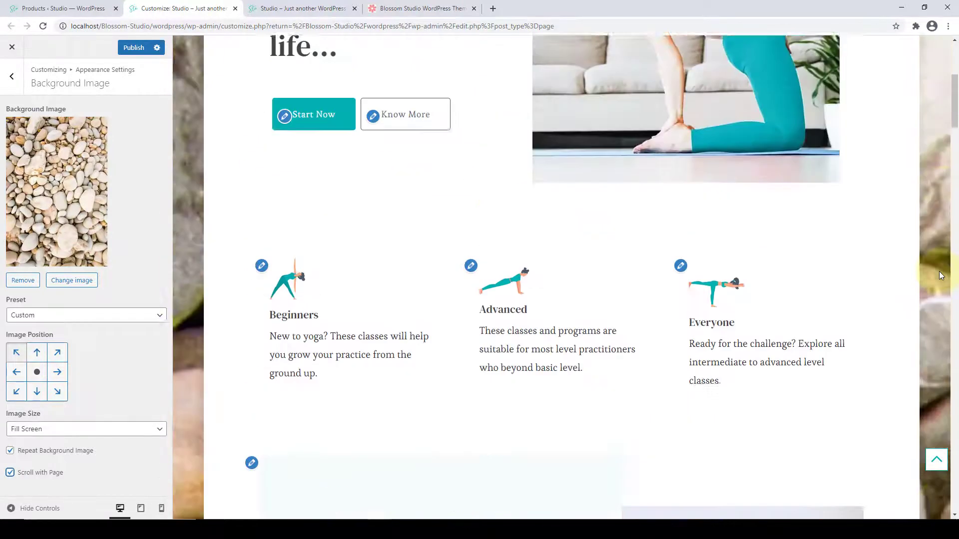
click(10, 473)
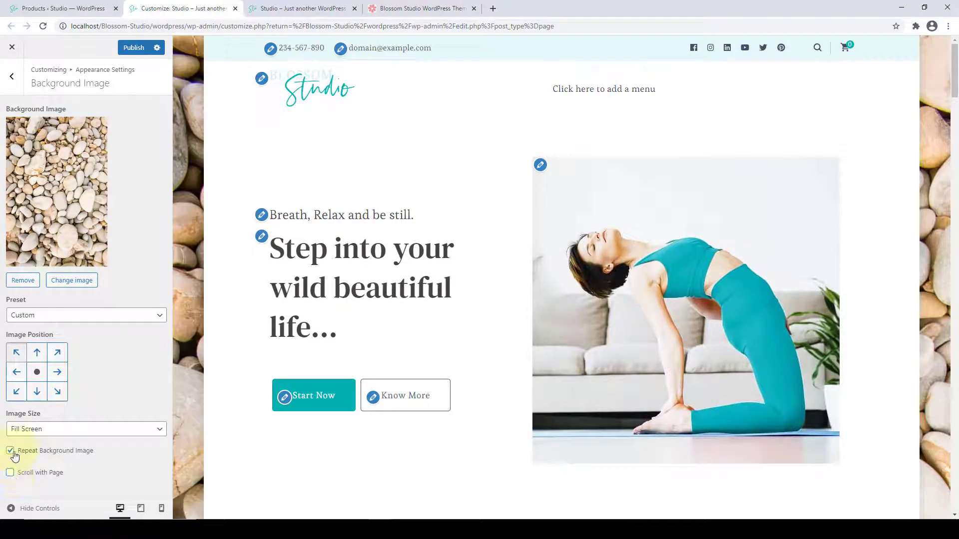
Remove the site's background image and open the Typography settings.
click(32, 281)
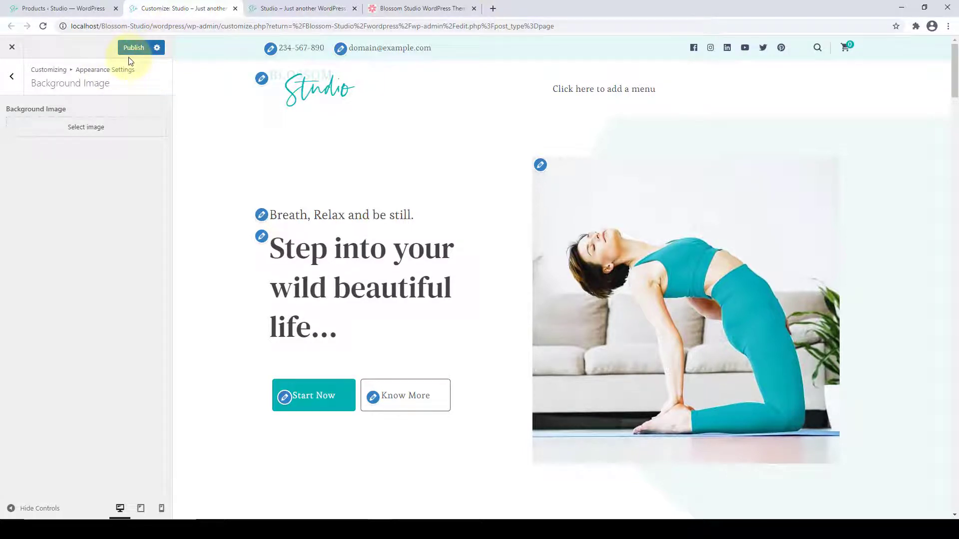
click(12, 77)
click(48, 156)
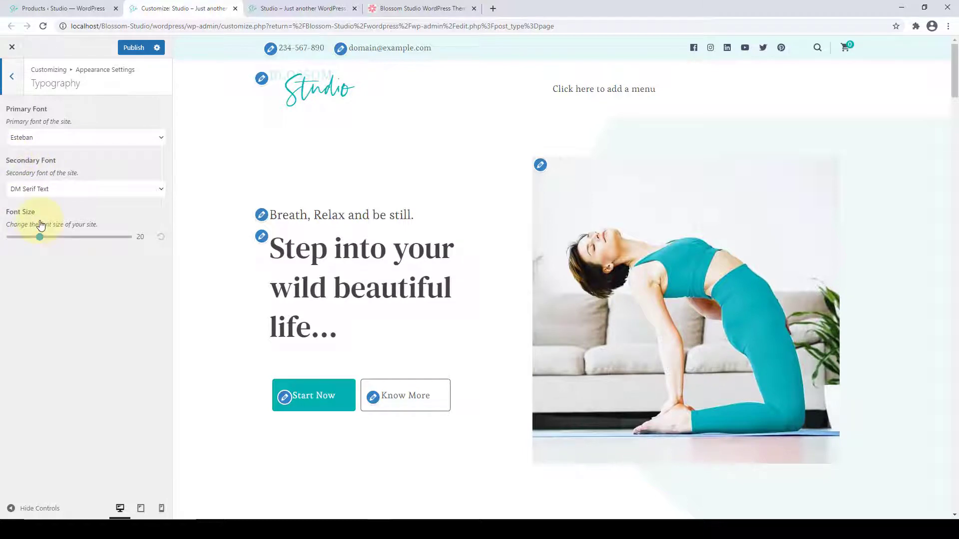
Examine the body text and section headings in the page preview to see where the primary and secondary fonts are used.
scroll(385, 250, down, 10)
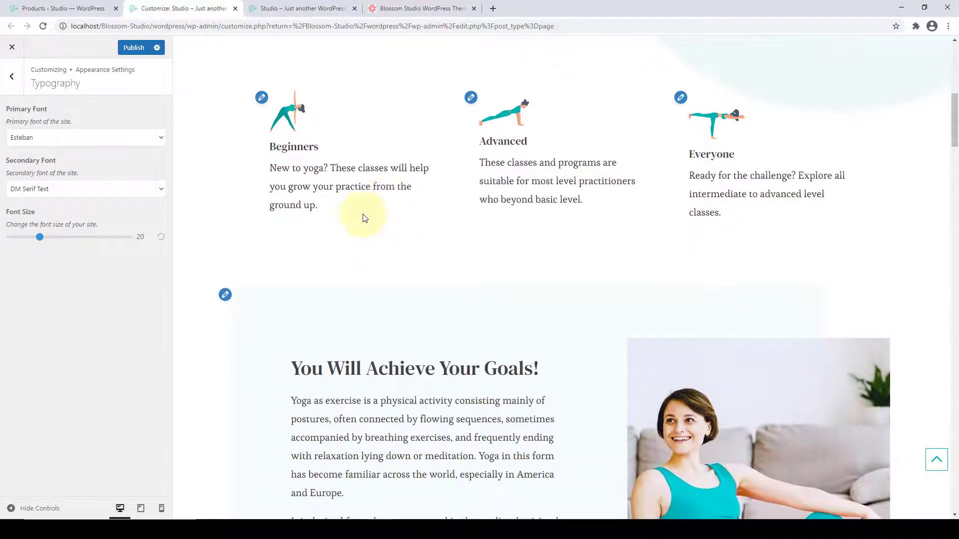
drag(366, 216, 264, 175)
click(303, 185)
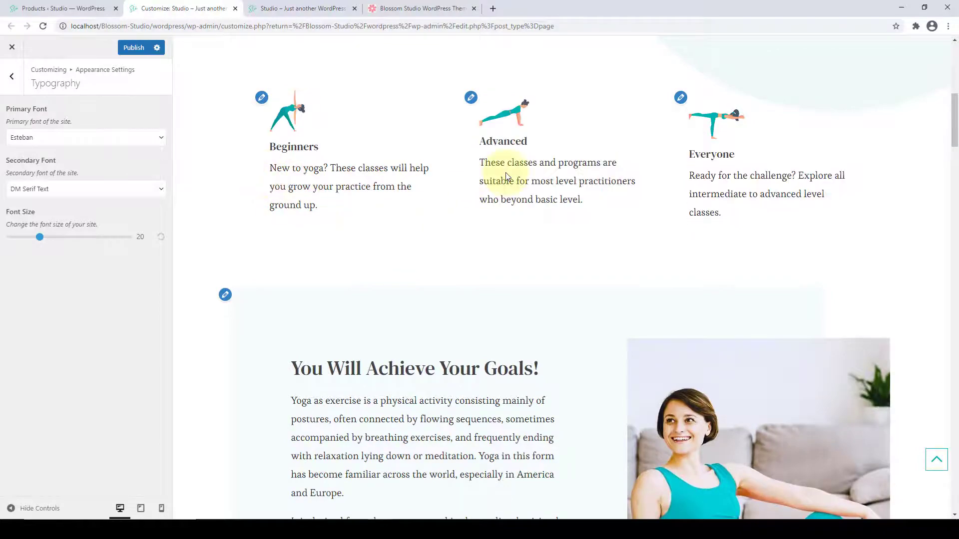
scroll(387, 243, down, 1)
scroll(389, 245, down, 12)
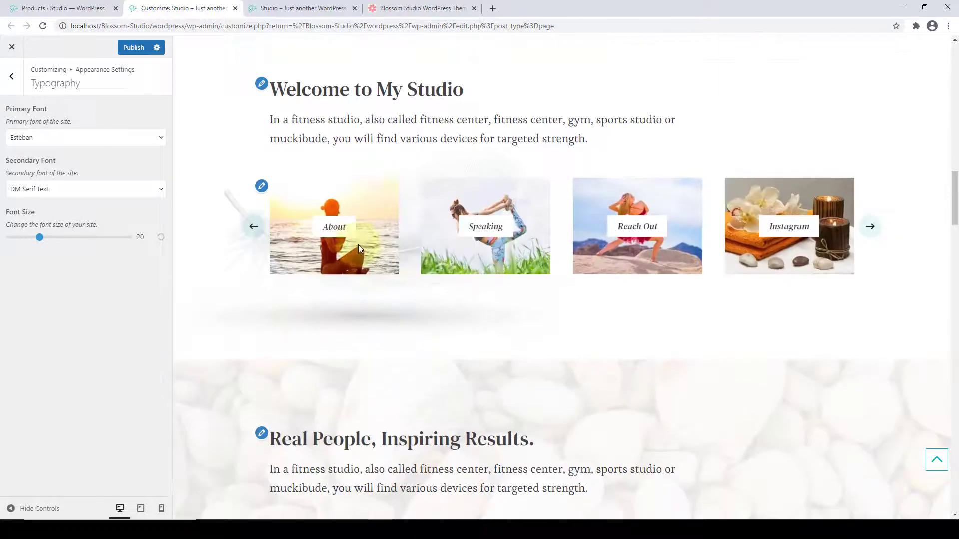
scroll(433, 130, up, 10)
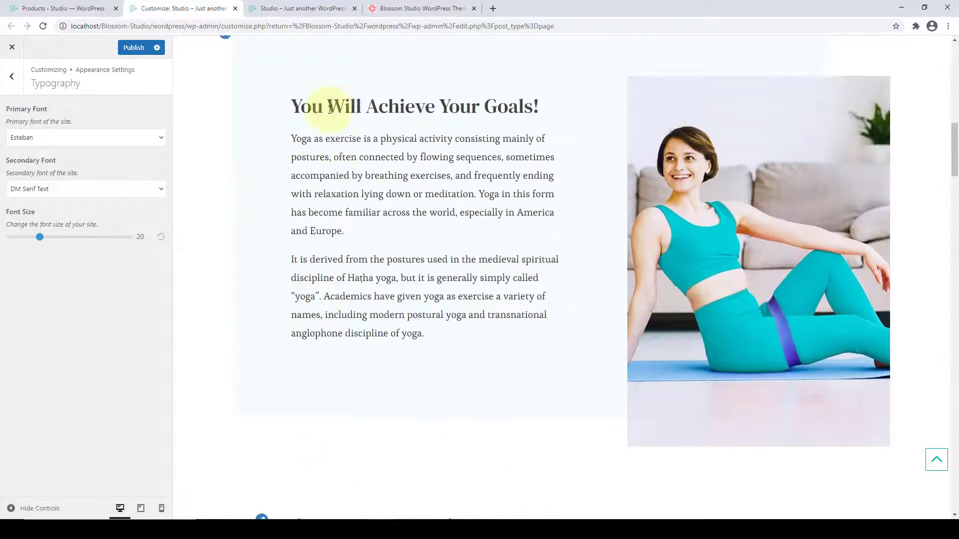
scroll(330, 110, up, 2)
scroll(488, 263, down, 1)
Try Fredericka the Great as the site's primary font and check the body text in the preview.
click(159, 139)
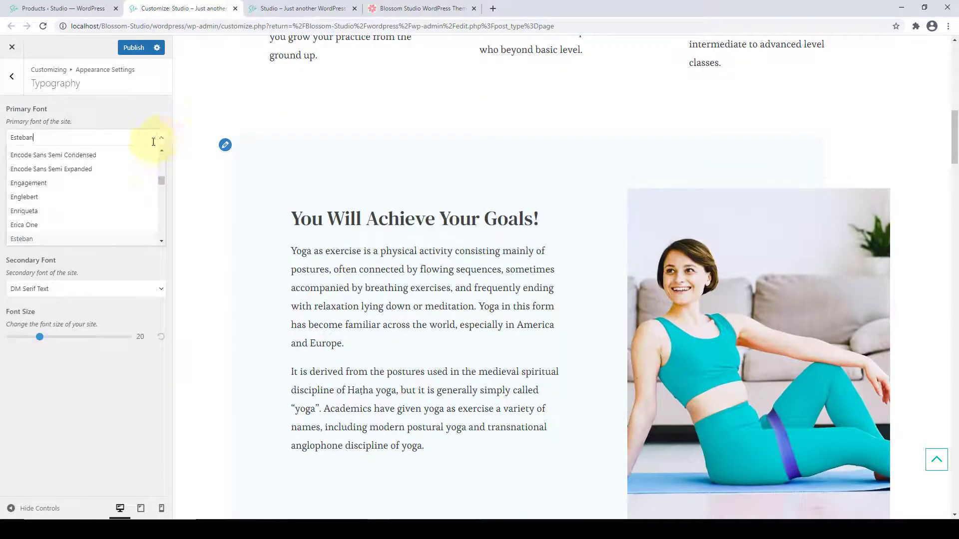
scroll(125, 185, down, 8)
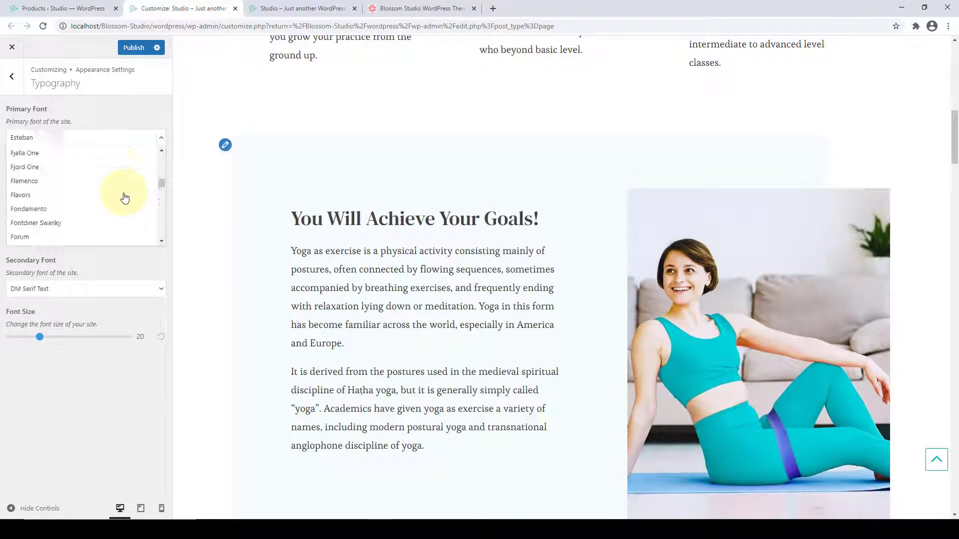
scroll(125, 199, down, 2)
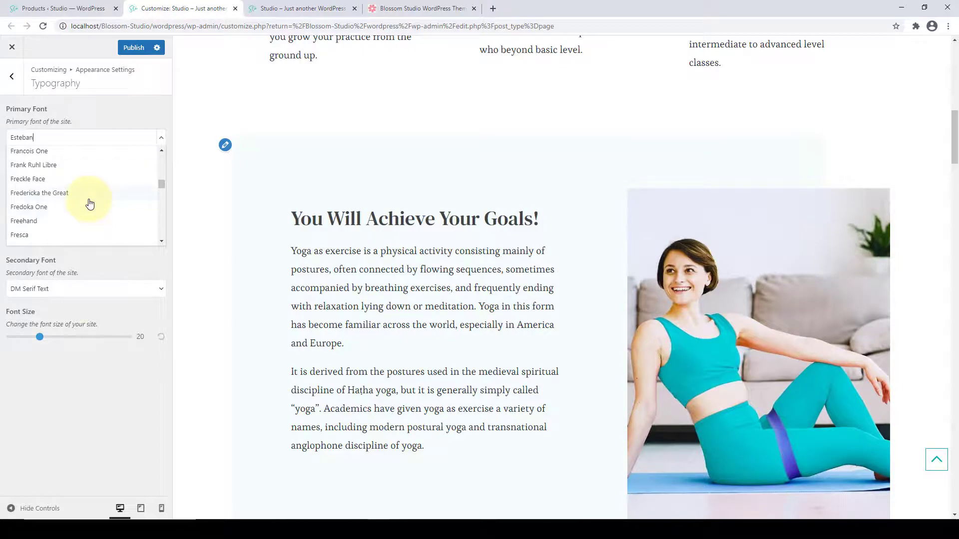
click(88, 200)
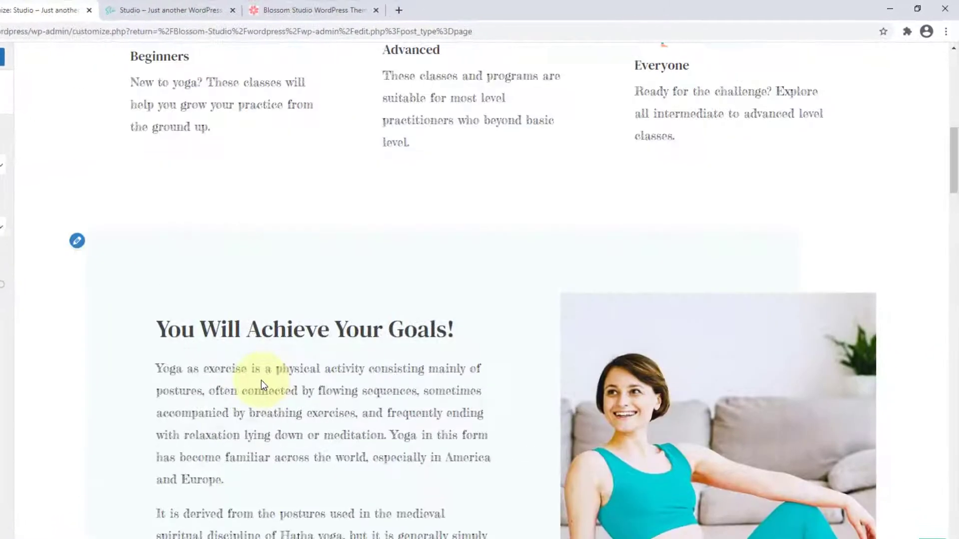
scroll(259, 374, up, 4)
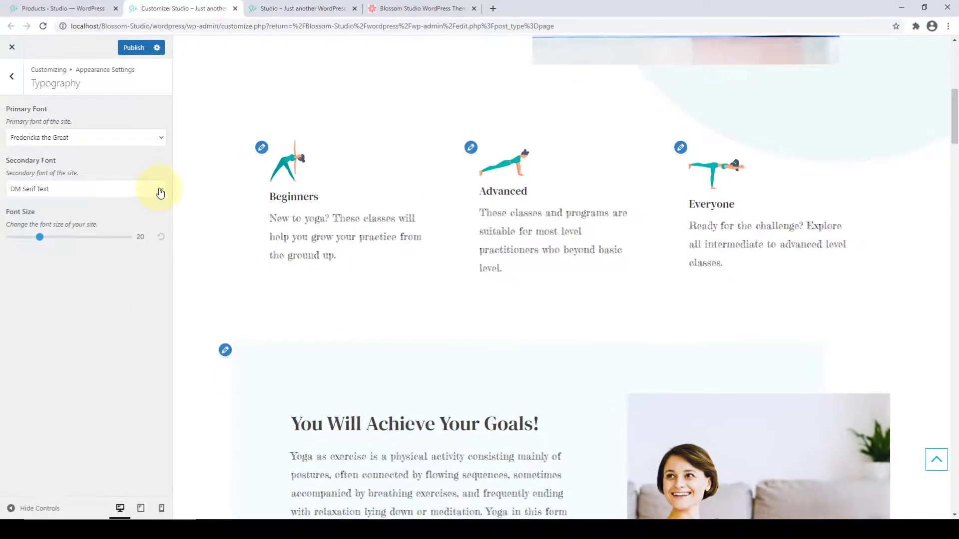
Try Erica One as the site's secondary font and check the section headings in the preview.
click(160, 192)
scroll(114, 267, down, 6)
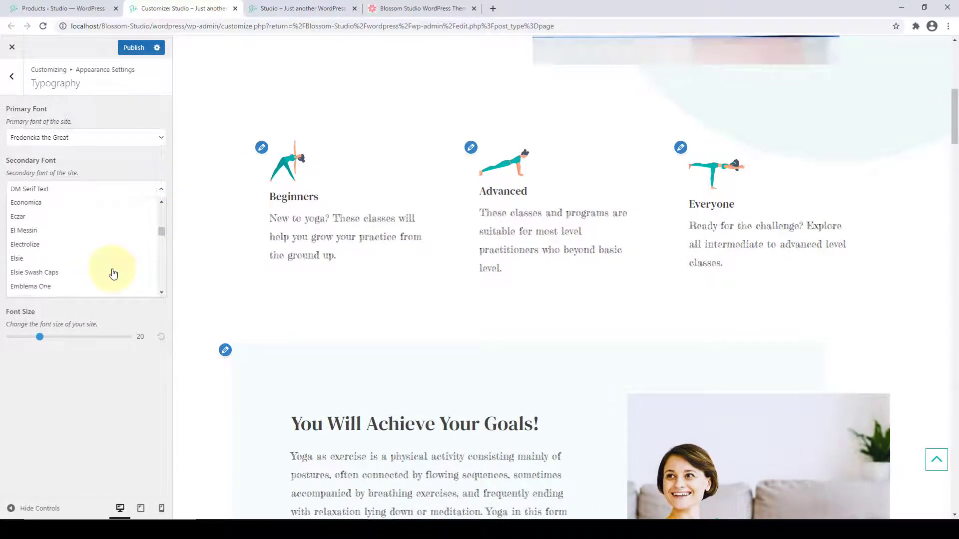
scroll(95, 254, down, 4)
click(74, 231)
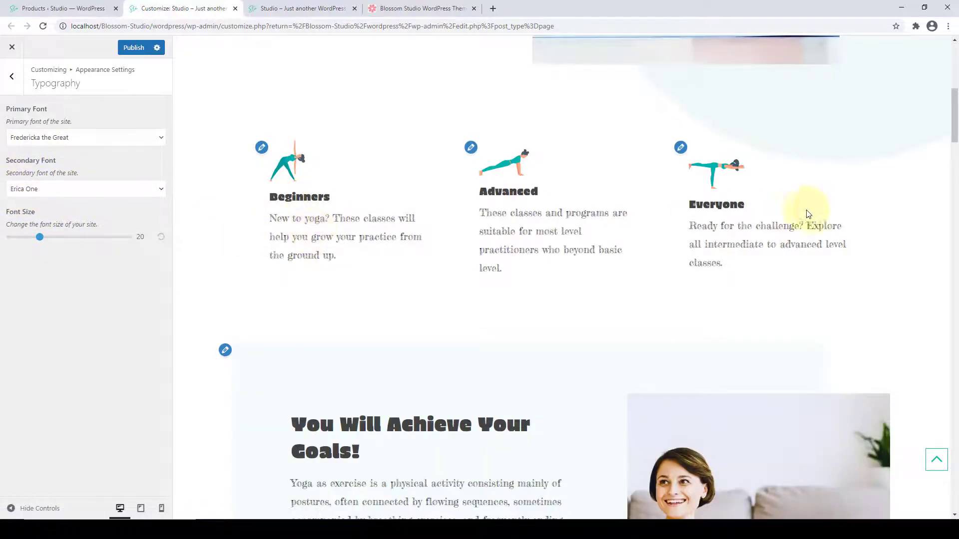
scroll(455, 220, down, 4)
scroll(488, 246, down, 12)
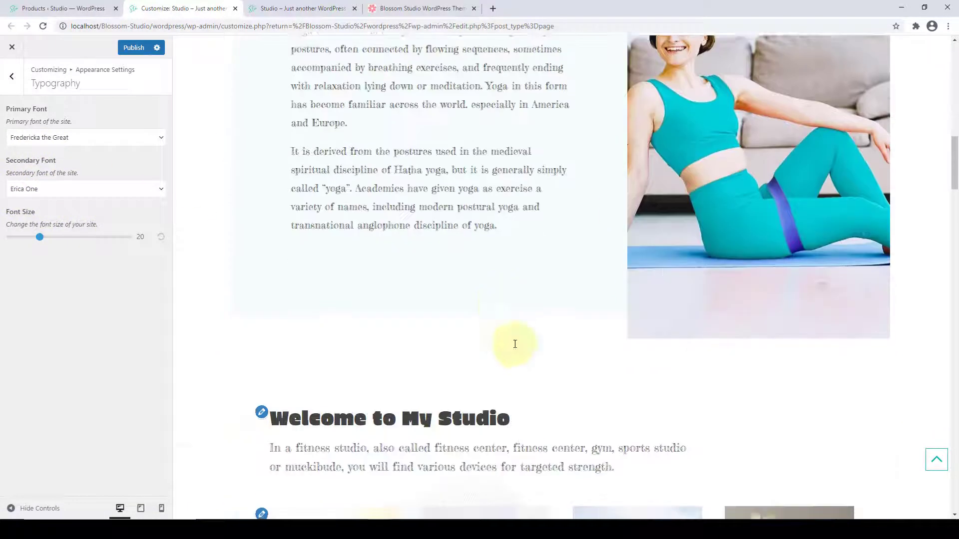
scroll(512, 335, up, 14)
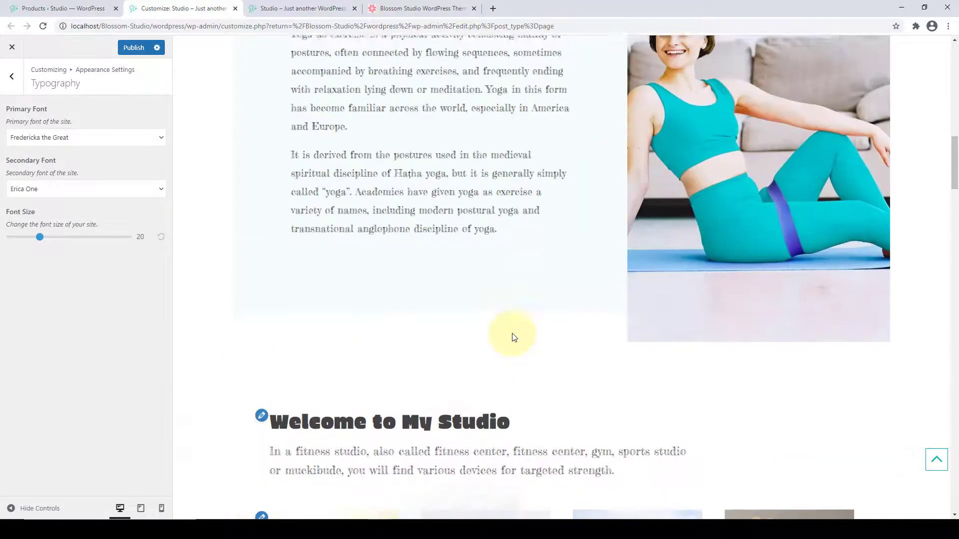
Try site font sizes of 29 and 22, checking the text in the page preview.
scroll(513, 337, up, 12)
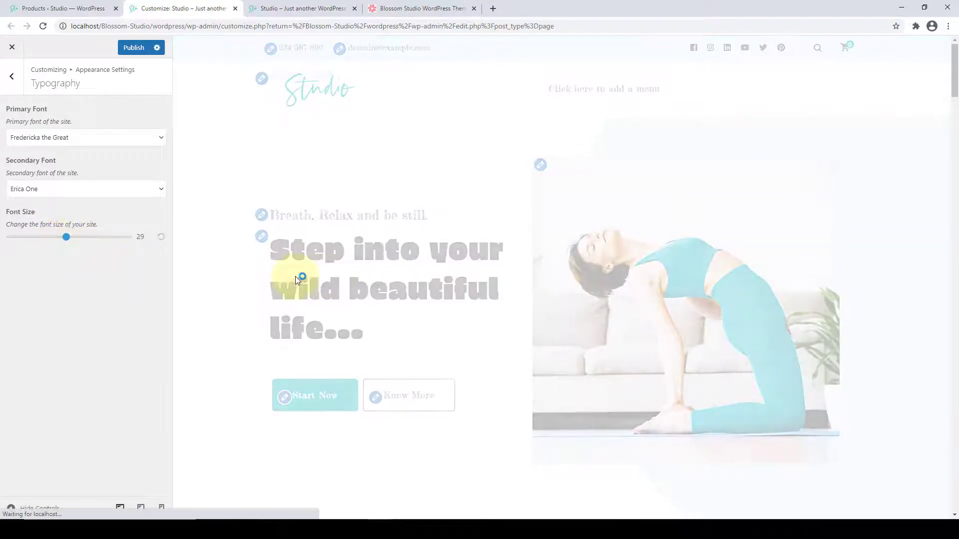
scroll(333, 283, down, 12)
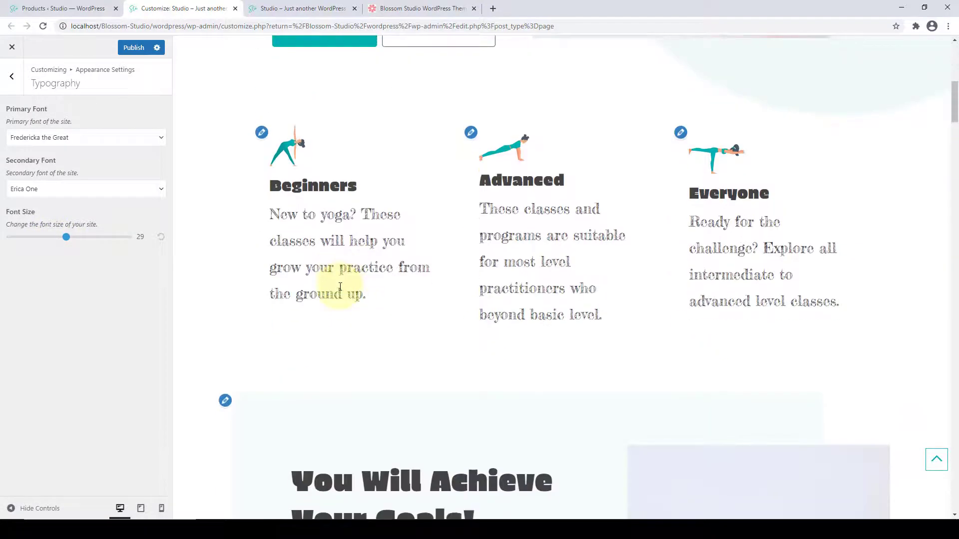
click(46, 237)
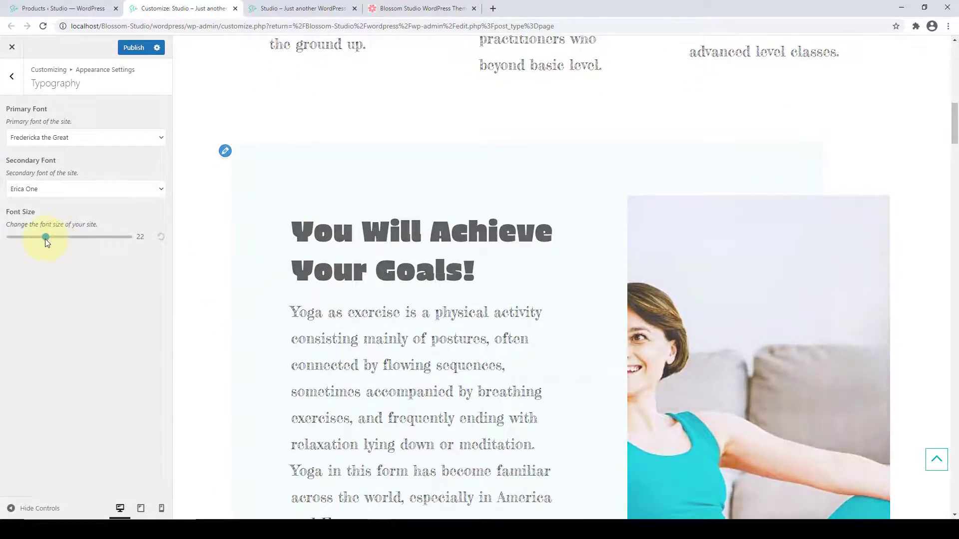
scroll(358, 276, down, 3)
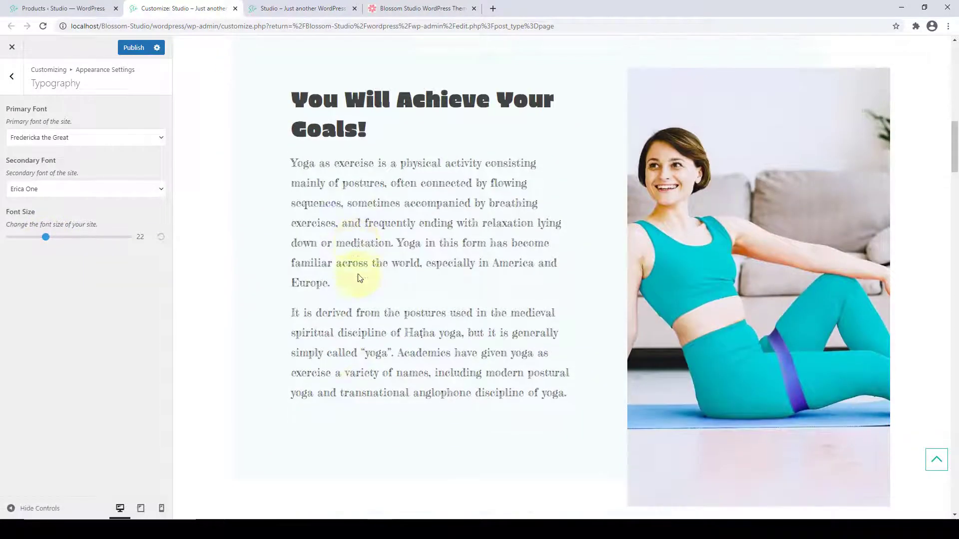
scroll(359, 273, up, 4)
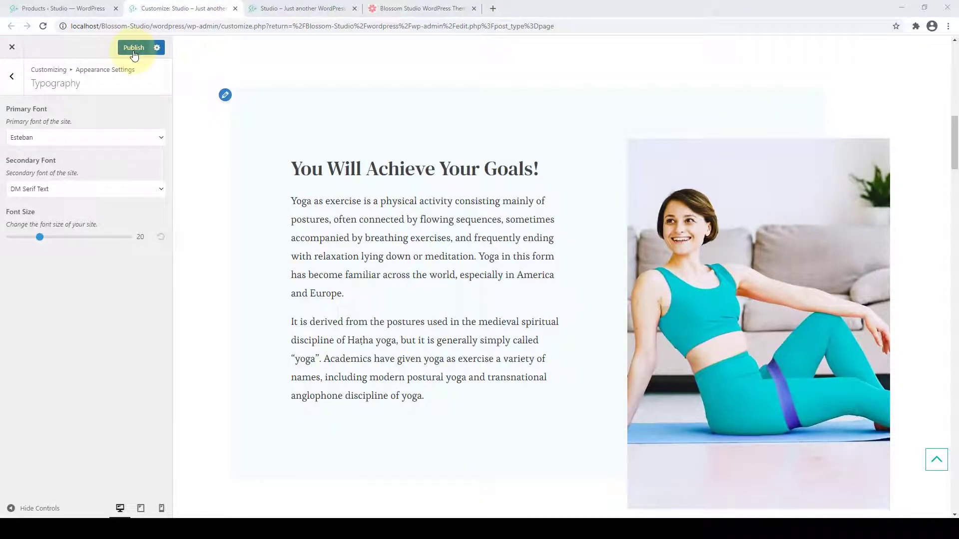
In the Header Layout settings, try the single-row header and switch back to the layout with the contact and social bar.
click(11, 76)
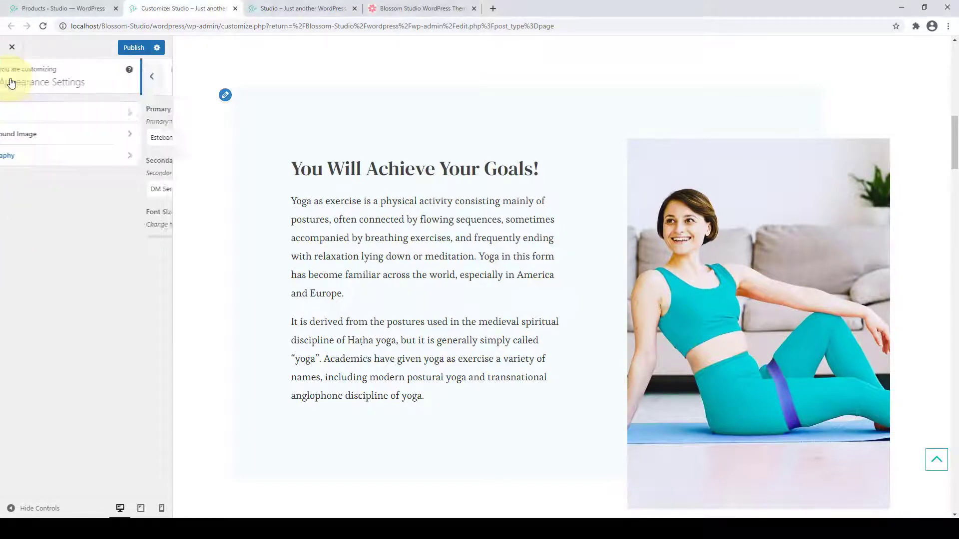
click(11, 79)
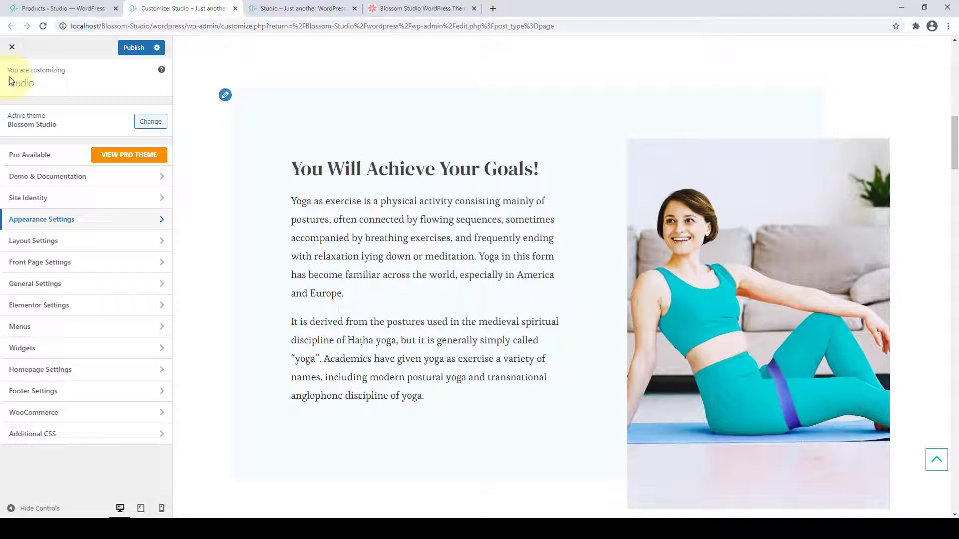
click(59, 242)
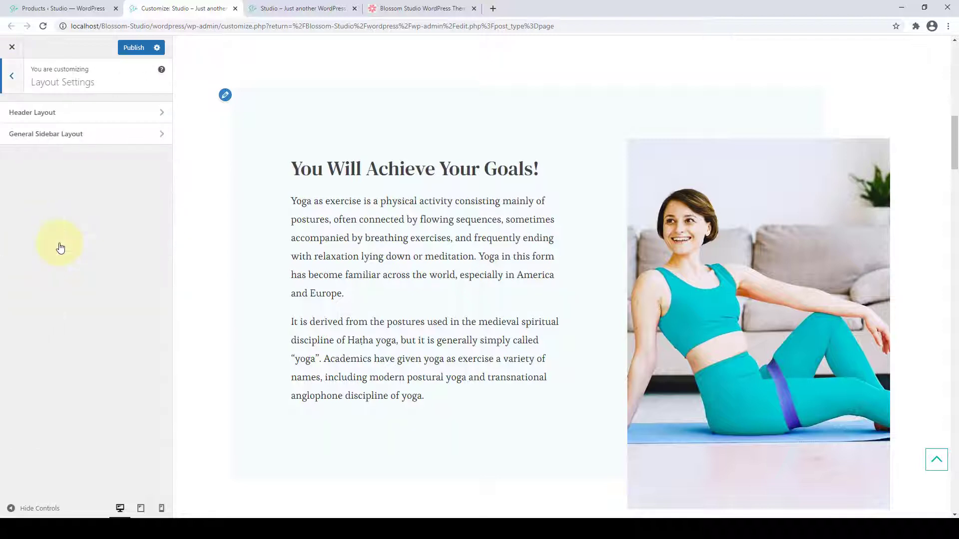
click(89, 118)
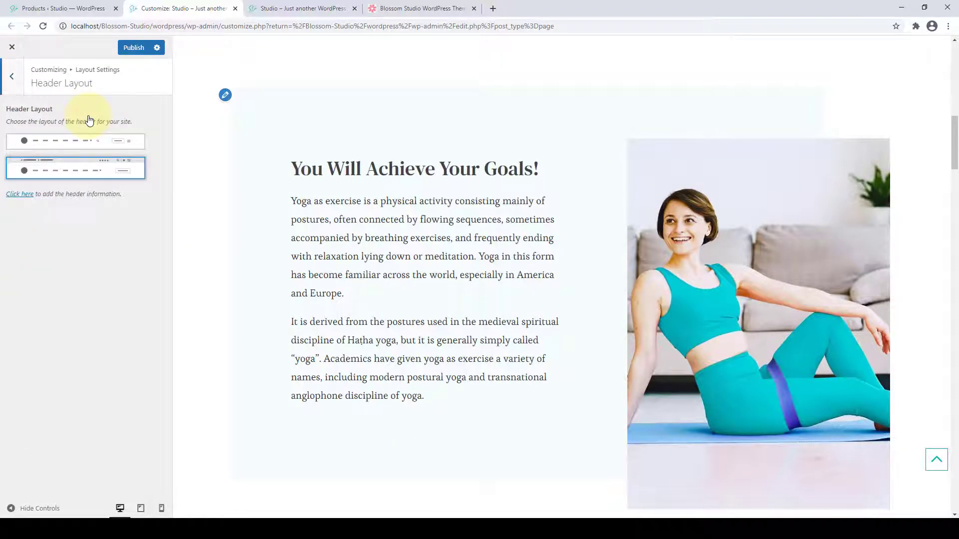
click(945, 460)
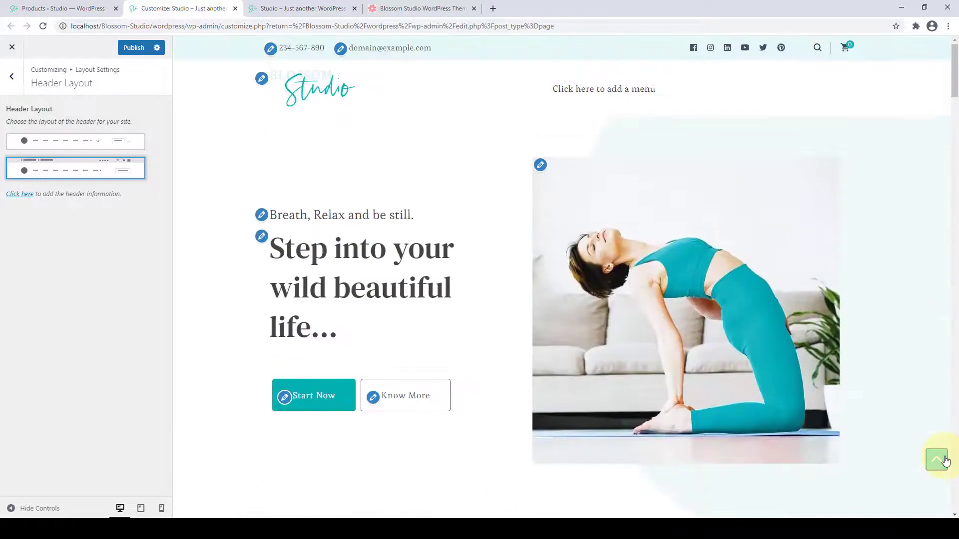
click(55, 144)
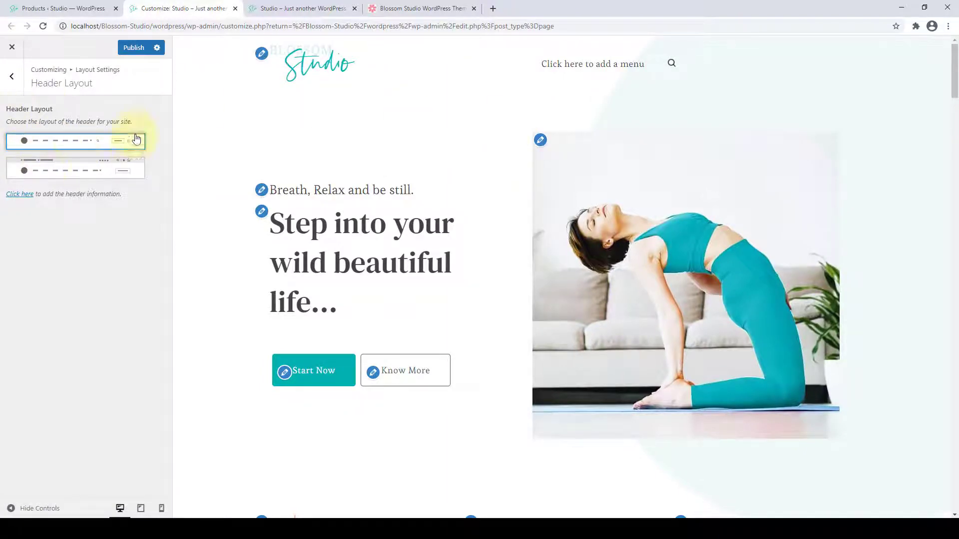
scroll(745, 132, down, 2)
scroll(744, 133, up, 2)
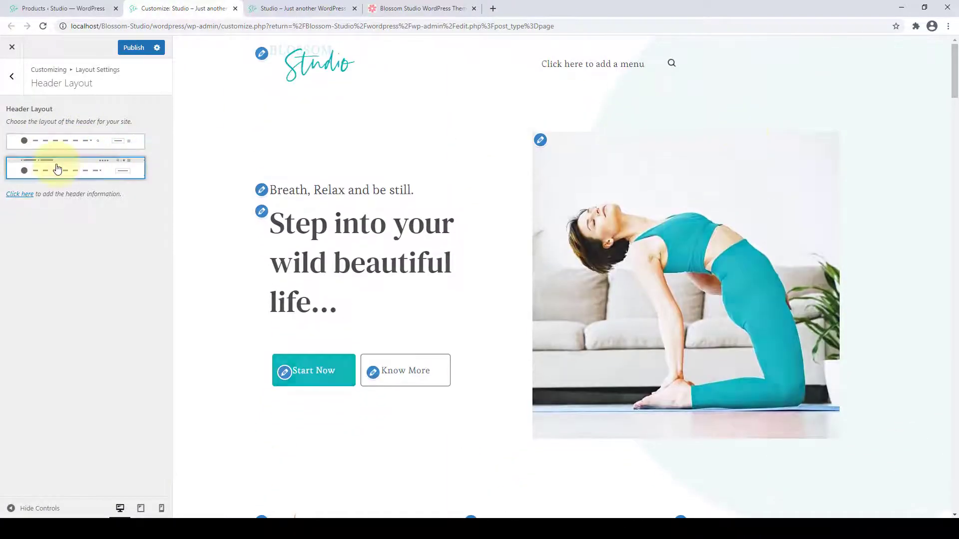
click(10, 169)
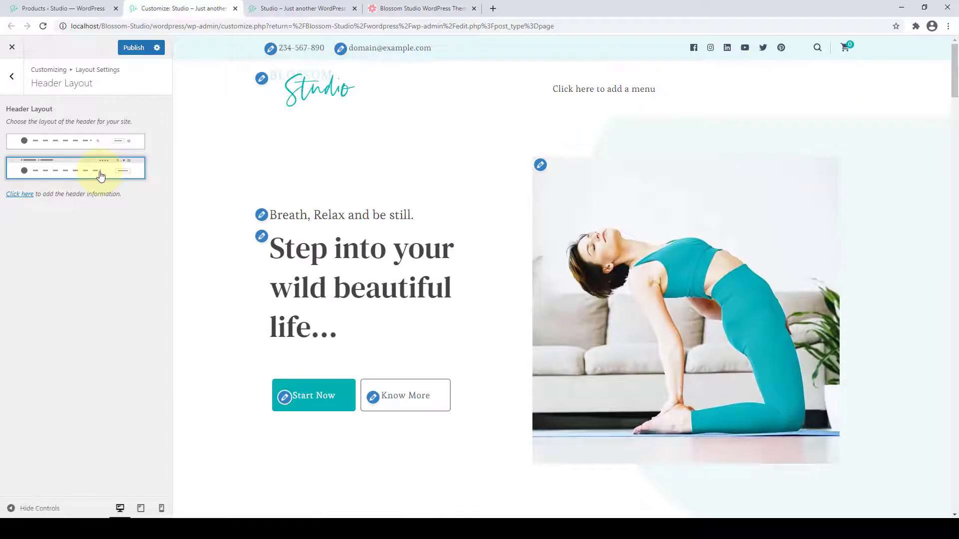
Examine the page, post and default sidebar layout options in the General Sidebar Layout settings.
click(12, 76)
click(62, 140)
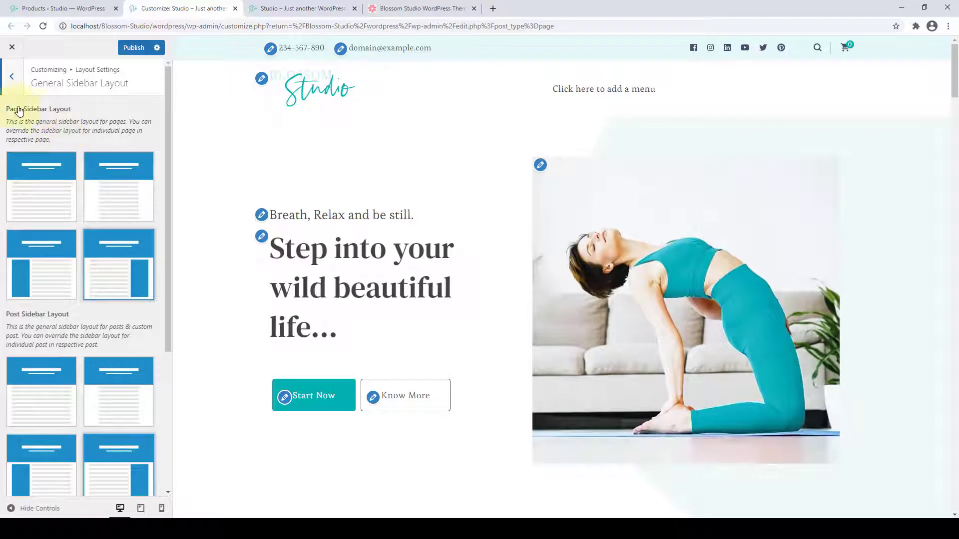
scroll(50, 194, down, 4)
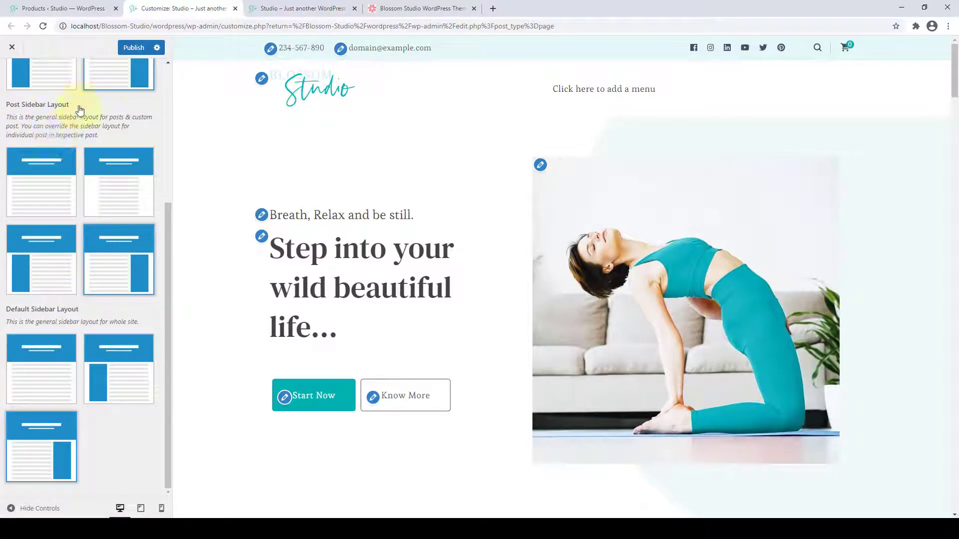
scroll(79, 110, up, 5)
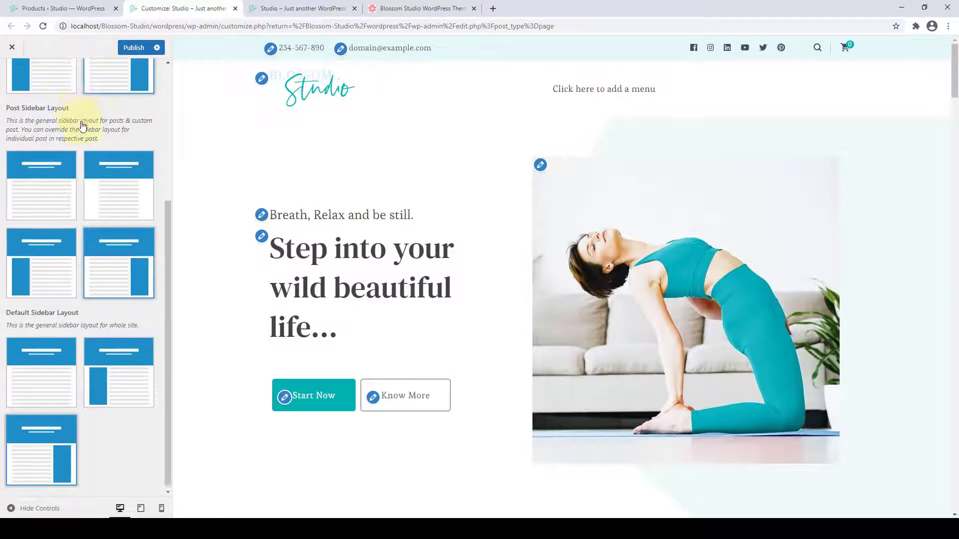
Open the three blog posts from the front page preview's articles section, each in its own browser tab.
scroll(92, 141, down, 4)
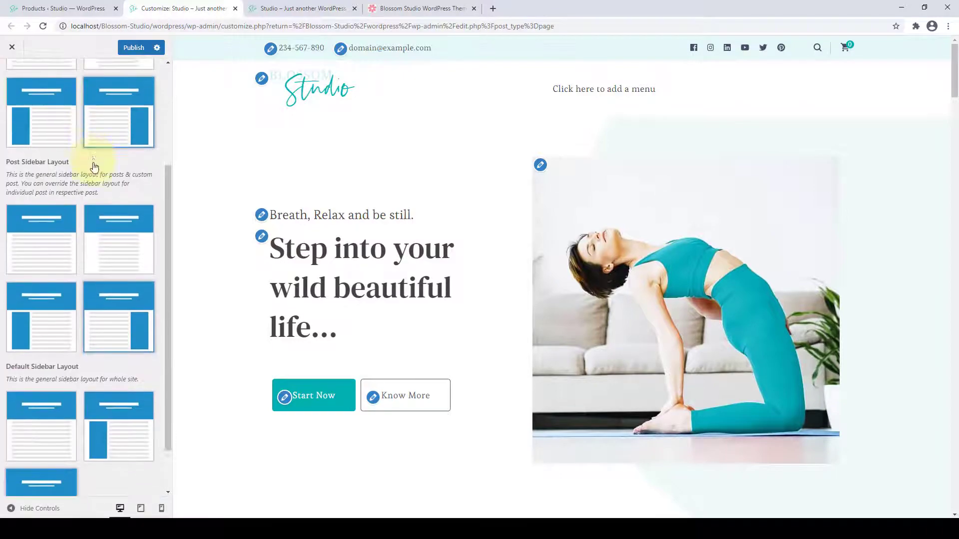
drag(954, 70, 955, 419)
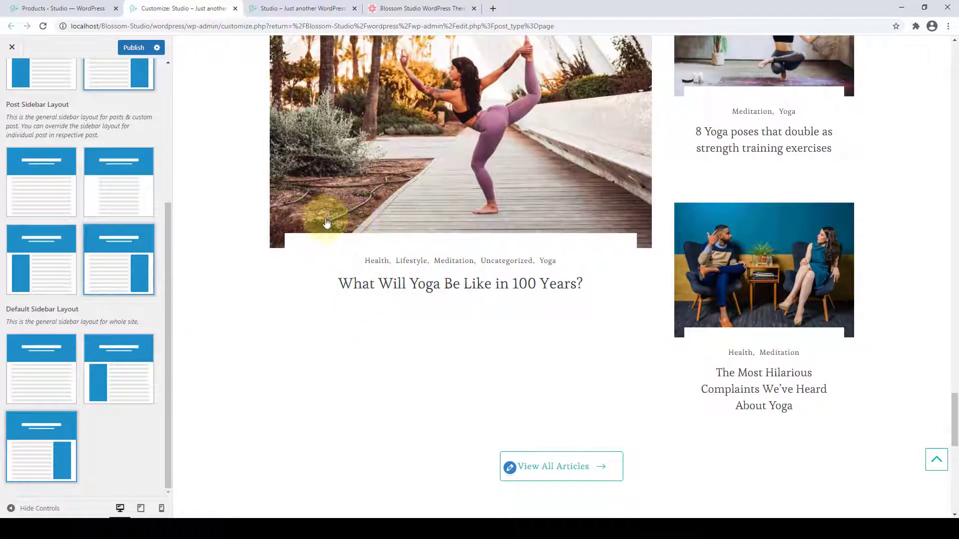
right_click(402, 282)
click(434, 288)
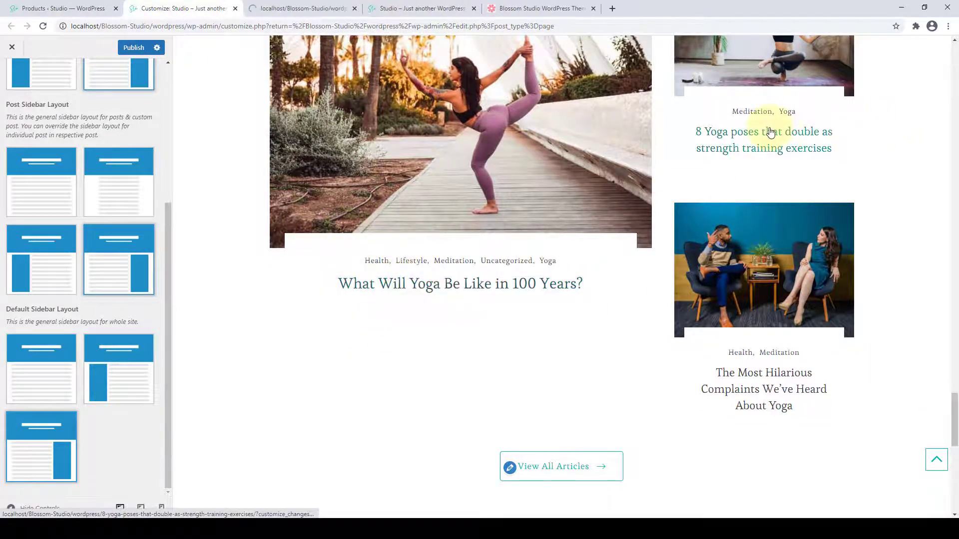
right_click(768, 131)
click(797, 135)
right_click(762, 379)
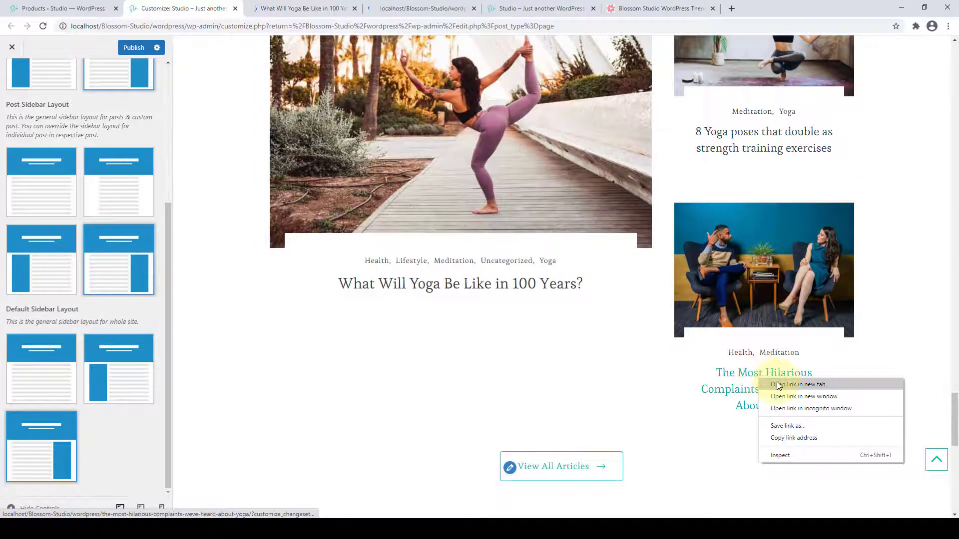
click(797, 384)
Look through each of the three opened posts to check where the sidebar is placed.
click(302, 6)
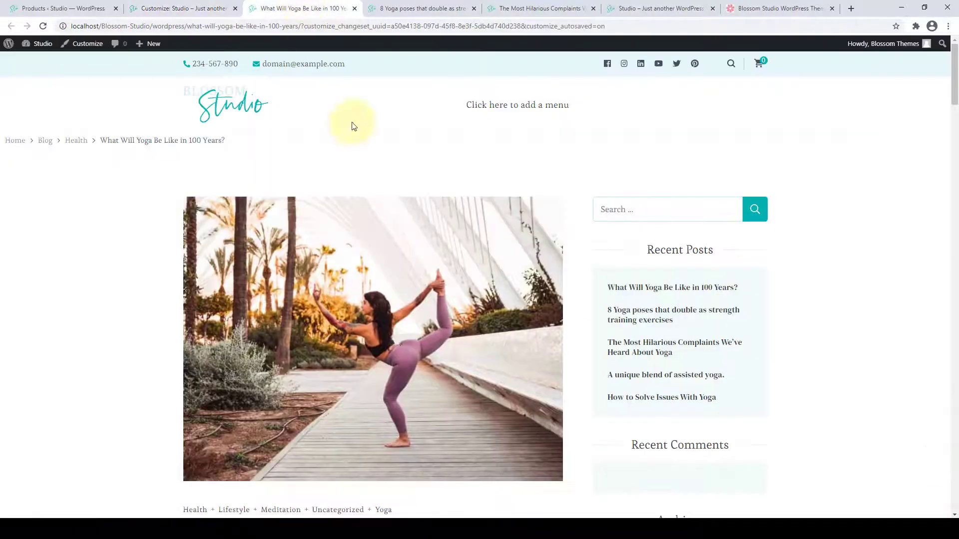
scroll(766, 208, down, 8)
click(428, 9)
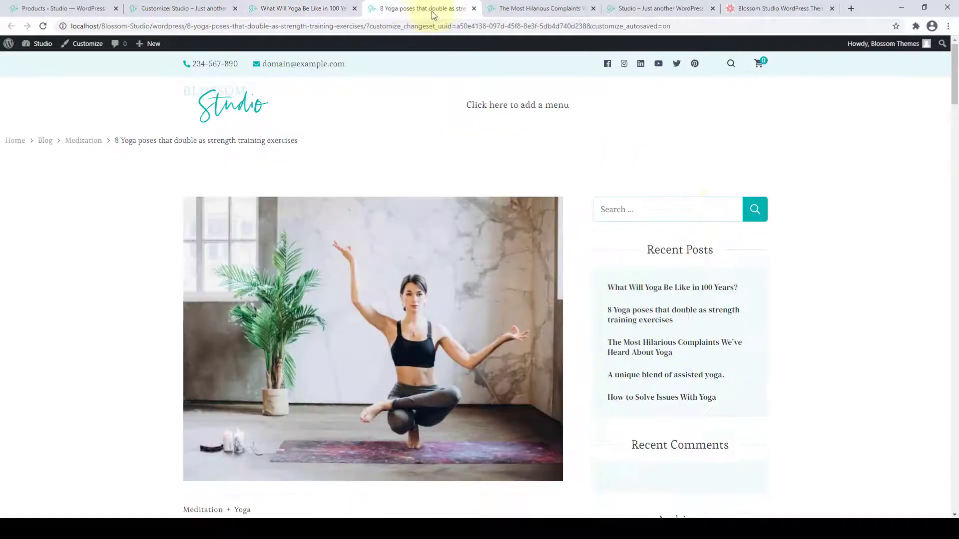
scroll(696, 186, down, 11)
key(ctrl+Tab)
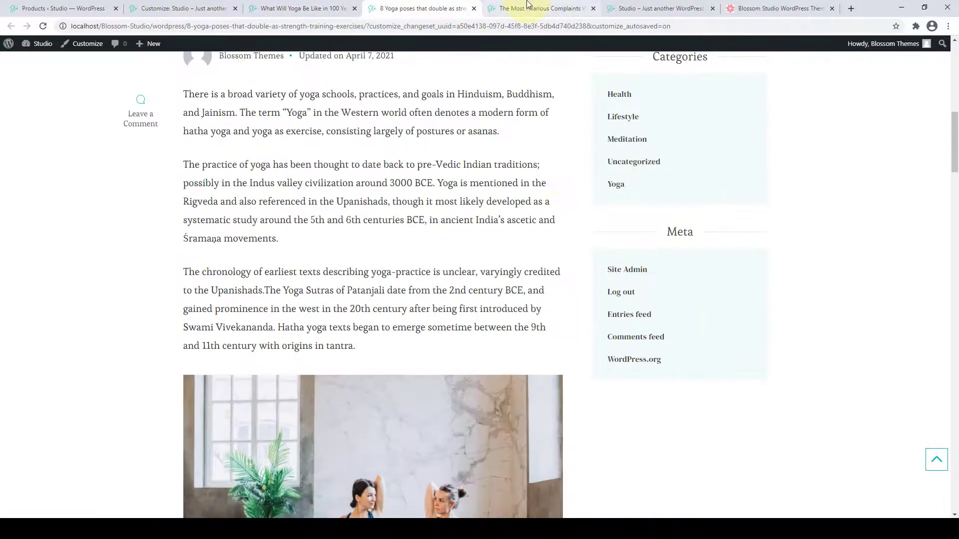
scroll(694, 285, down, 10)
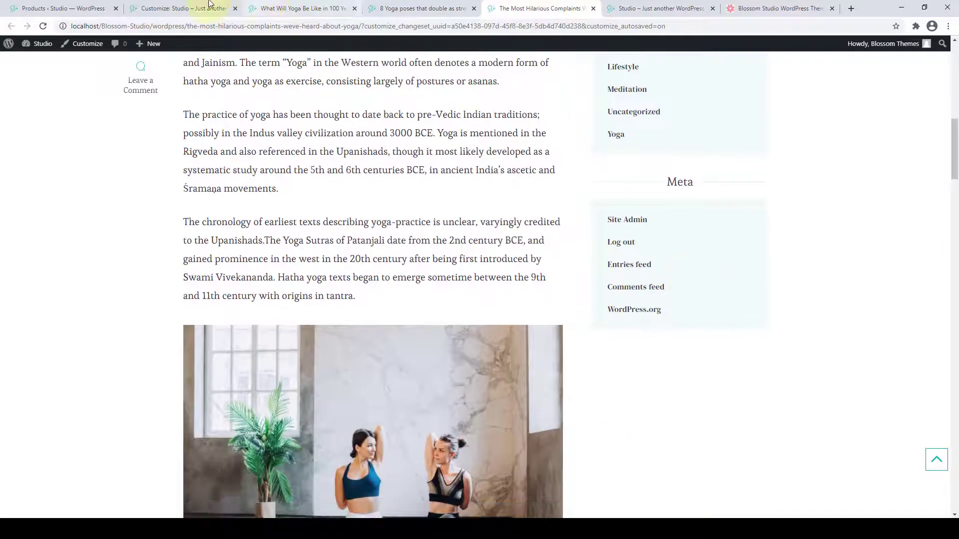
In the Customizer, set the Post Sidebar Layout to the left sidebar option and publish the change.
click(204, 6)
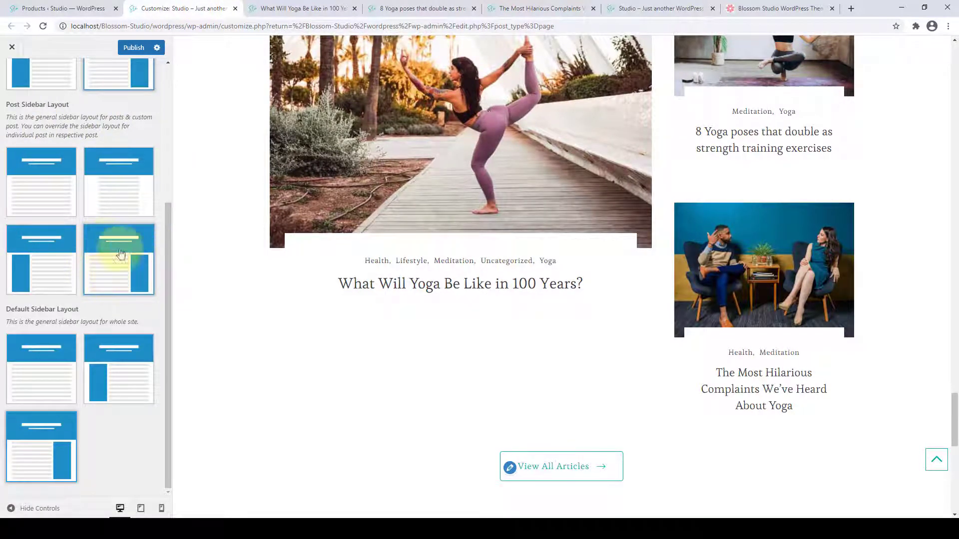
click(63, 261)
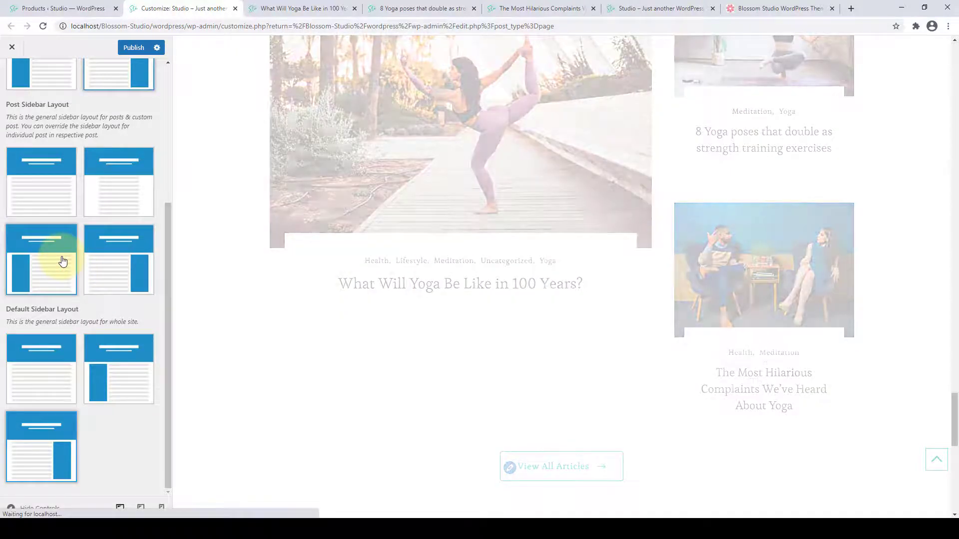
click(140, 50)
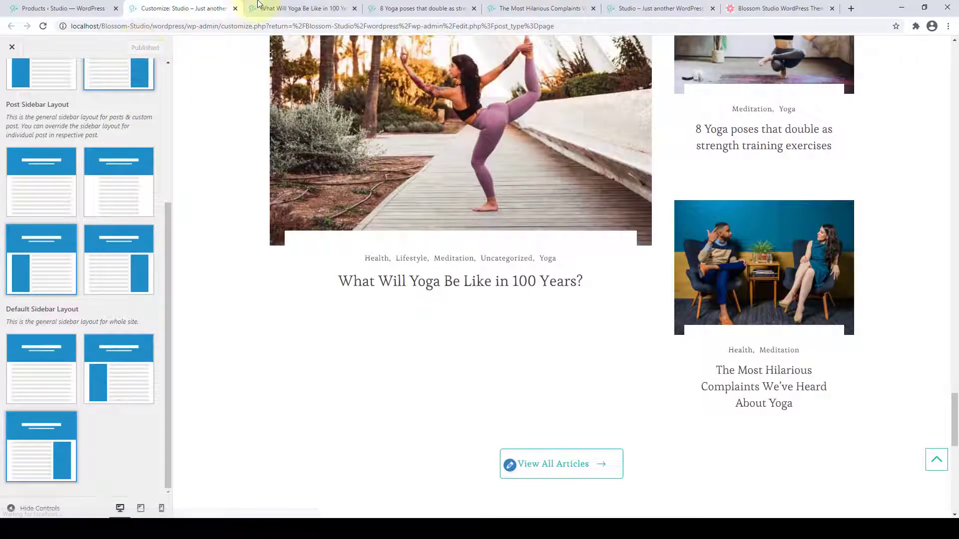
Reload the posts "What Will Yoga Be Like in 100 Years?" and "8 Yoga poses that double as strength training exercises" and check their sidebar placement.
click(279, 9)
click(44, 26)
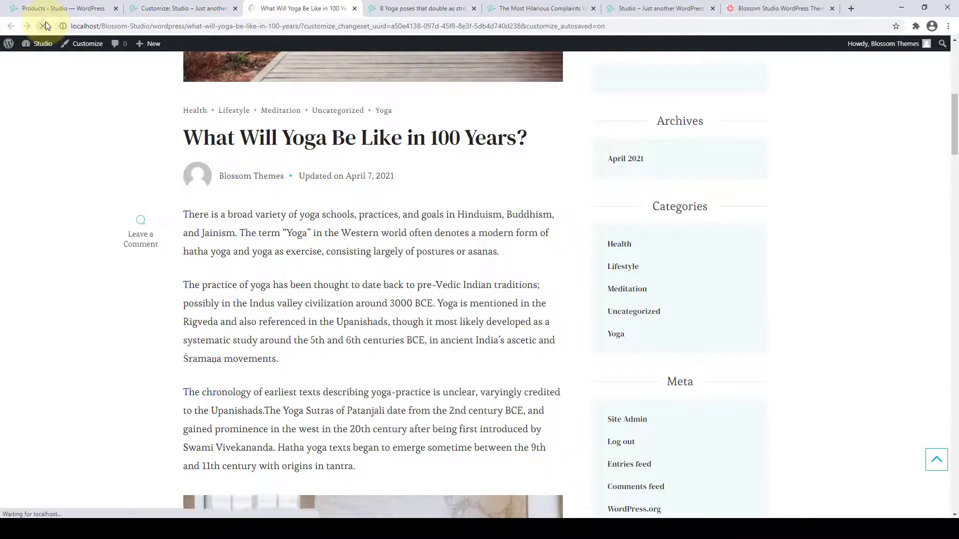
scroll(325, 148, up, 6)
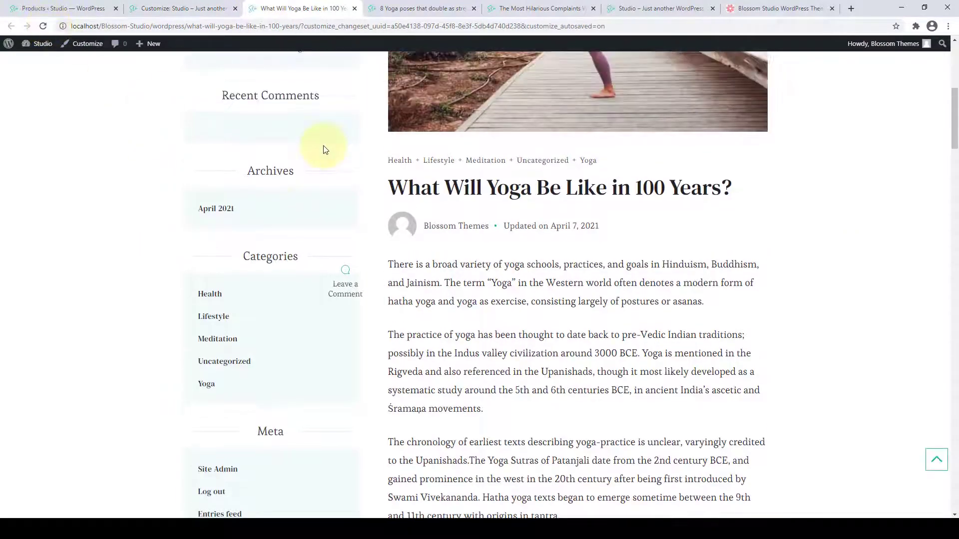
scroll(325, 147, down, 5)
click(430, 7)
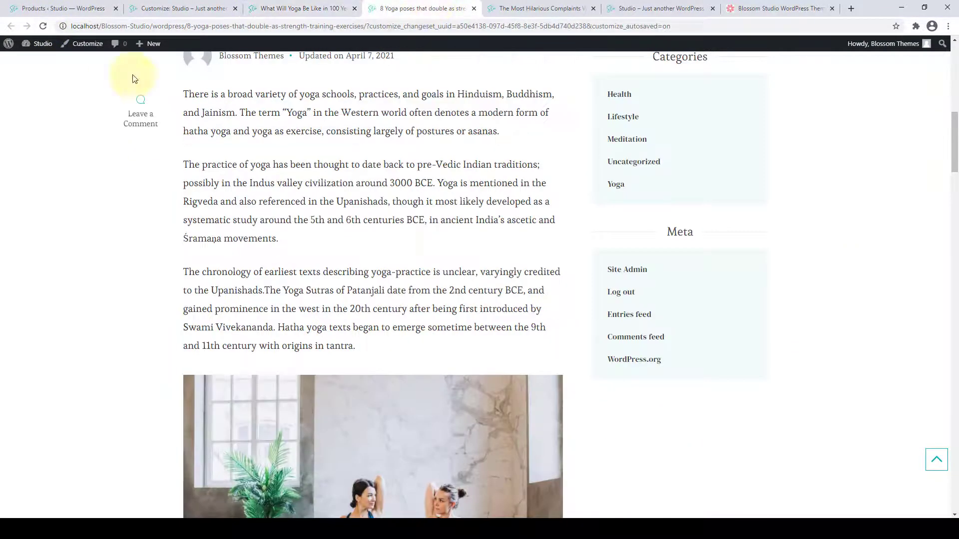
click(41, 26)
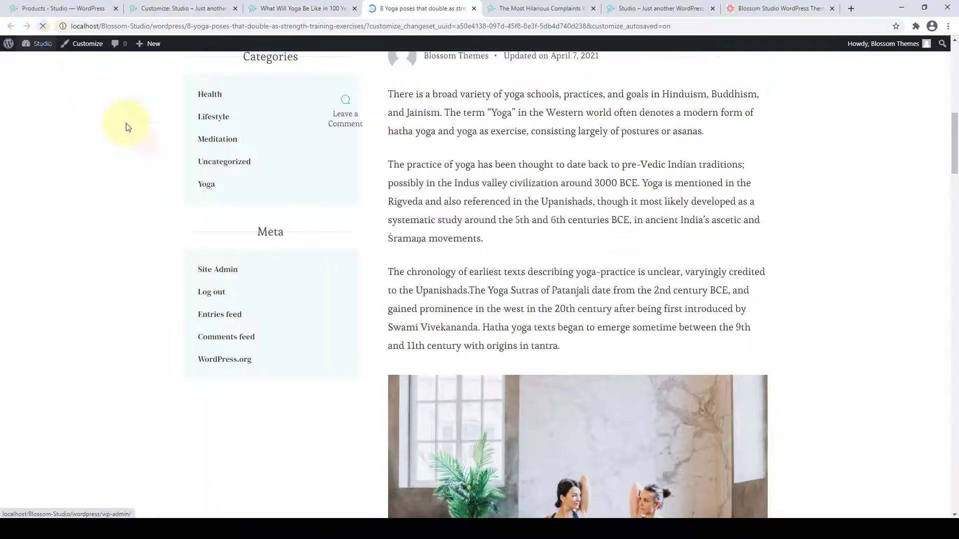
scroll(209, 289, down, 4)
scroll(240, 188, up, 12)
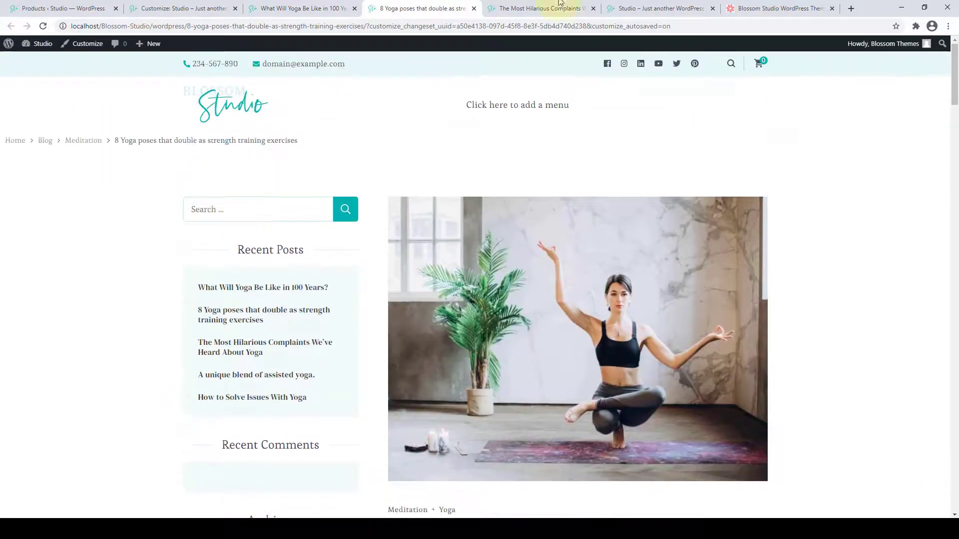
Reload the post "The Most Hilarious Complaints We've Heard About Yoga" and check its sidebar placement.
click(536, 9)
click(43, 26)
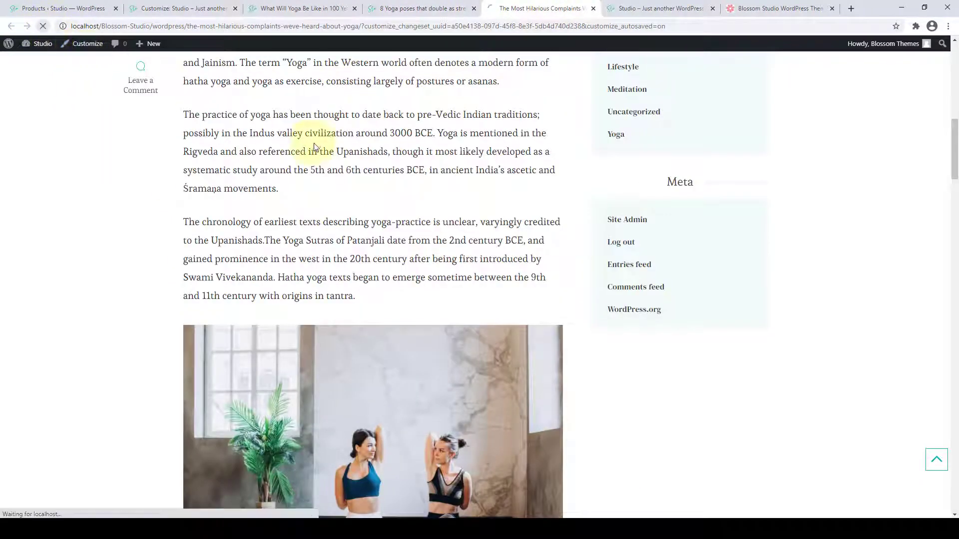
scroll(316, 145, down, 4)
scroll(319, 250, up, 5)
scroll(329, 214, up, 10)
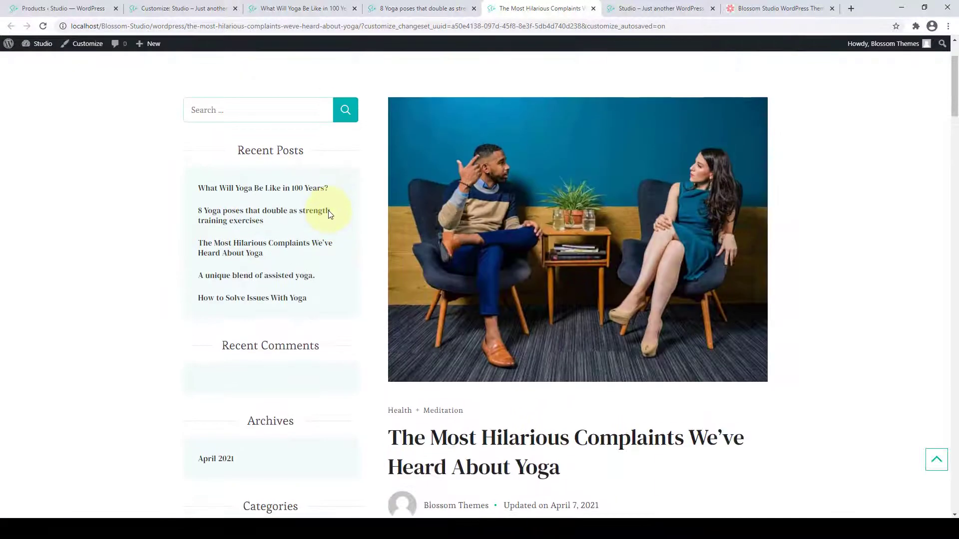
Review the Post Sidebar Layout options again and compare the sidebar placement across the three open posts.
click(176, 7)
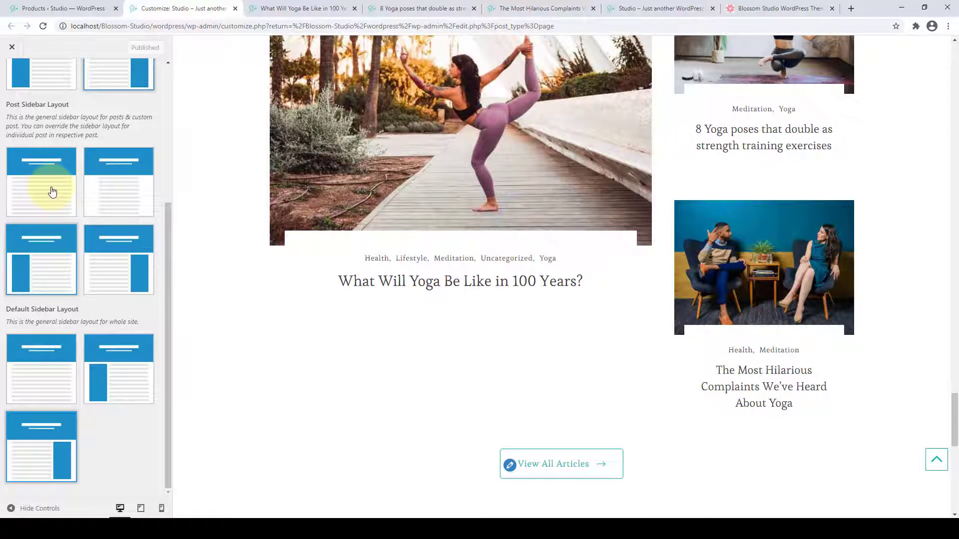
scroll(669, 181, up, 2)
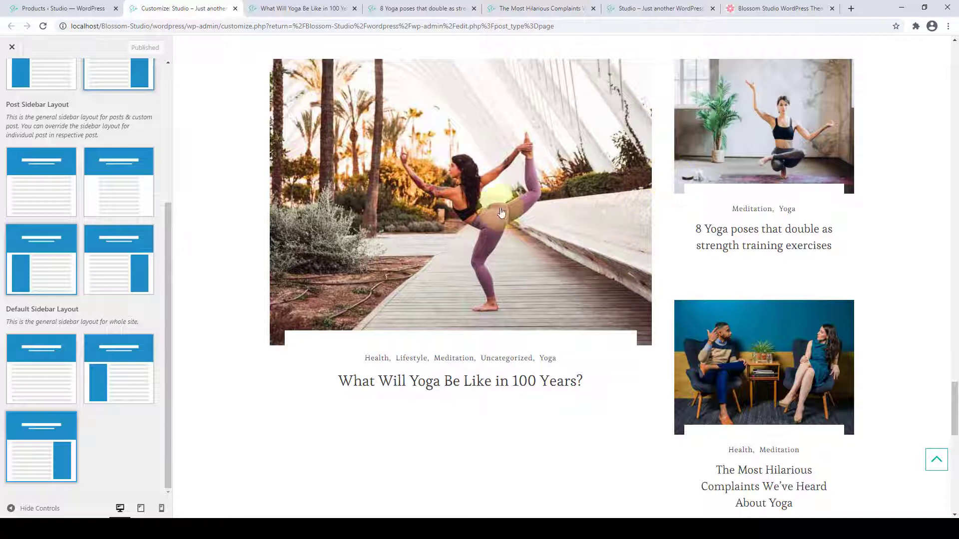
click(290, 5)
scroll(532, 264, up, 6)
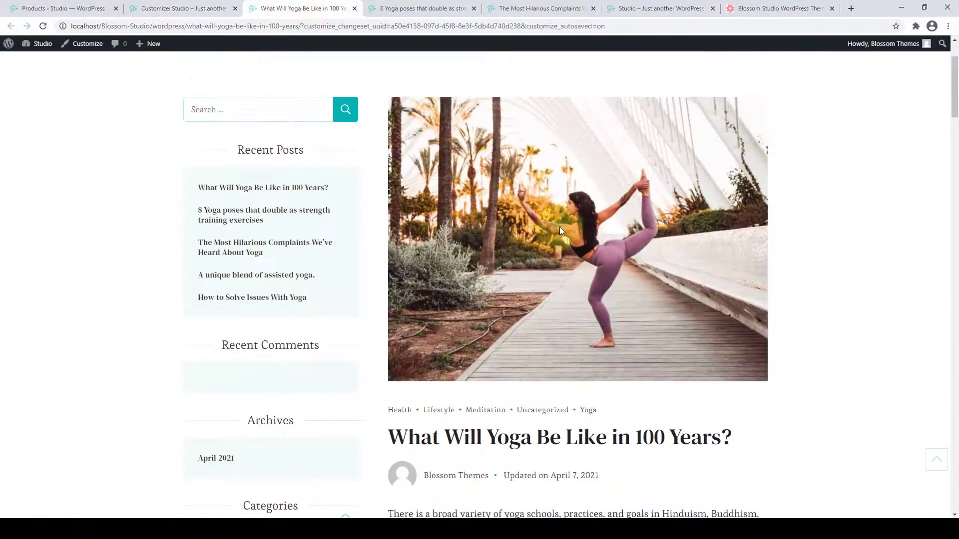
scroll(843, 300, down, 1)
scroll(846, 342, down, 4)
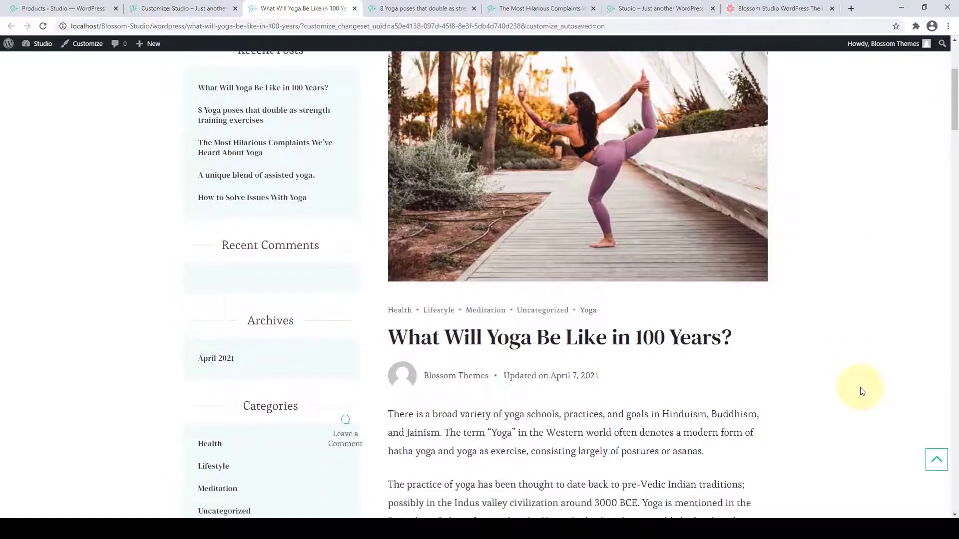
click(377, 5)
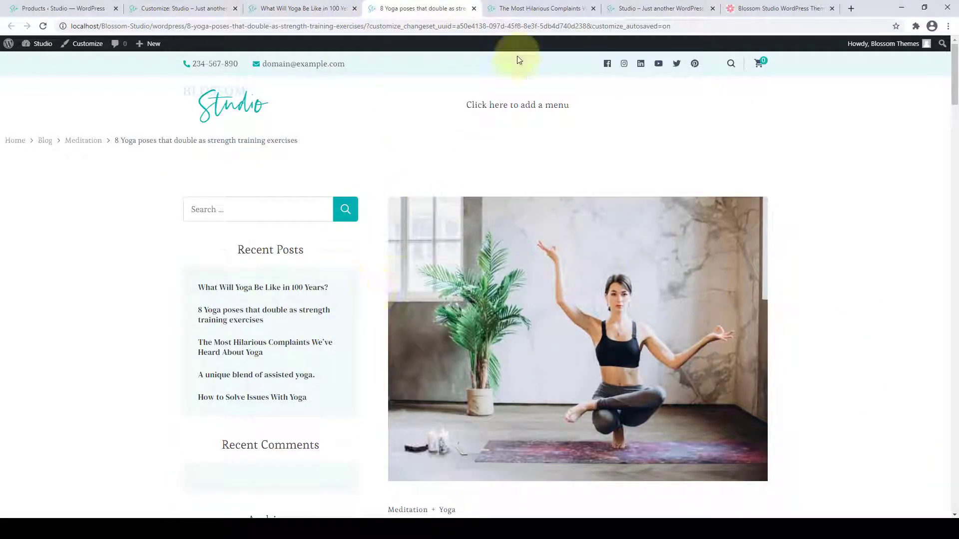
click(533, 4)
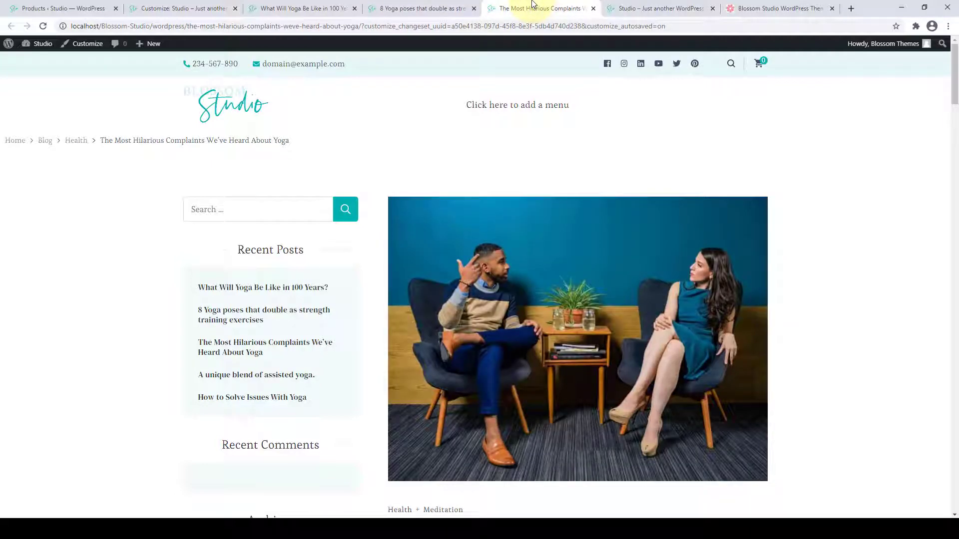
scroll(265, 310, down, 8)
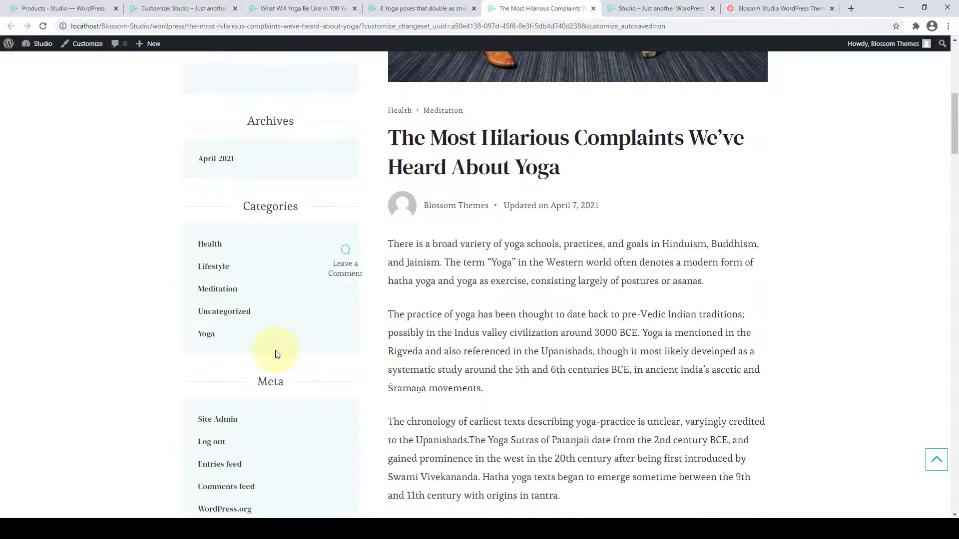
scroll(278, 355, down, 3)
scroll(278, 329, up, 11)
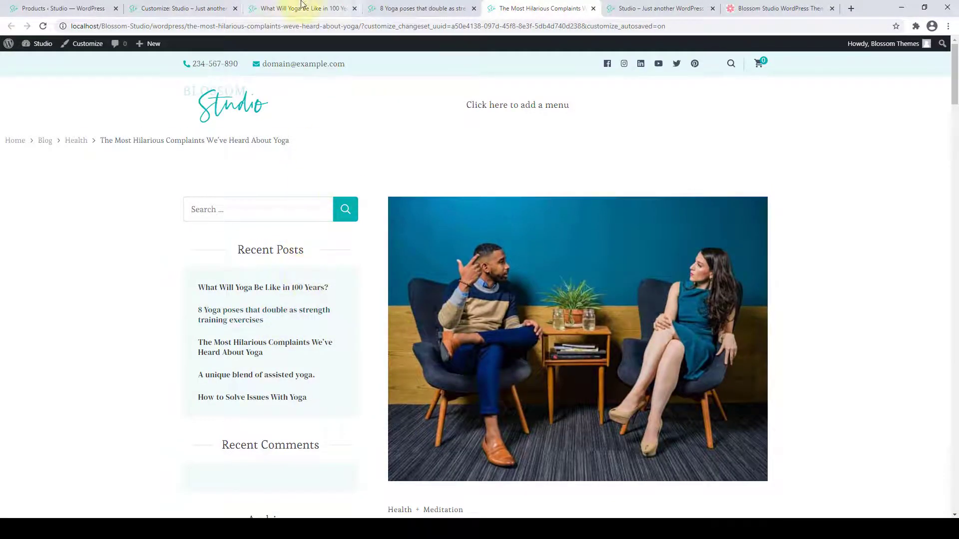
Examine the sidebar and title of the post "What Will Yoga Be Like in 100 Years?".
click(301, 4)
scroll(612, 274, up, 3)
scroll(615, 270, up, 3)
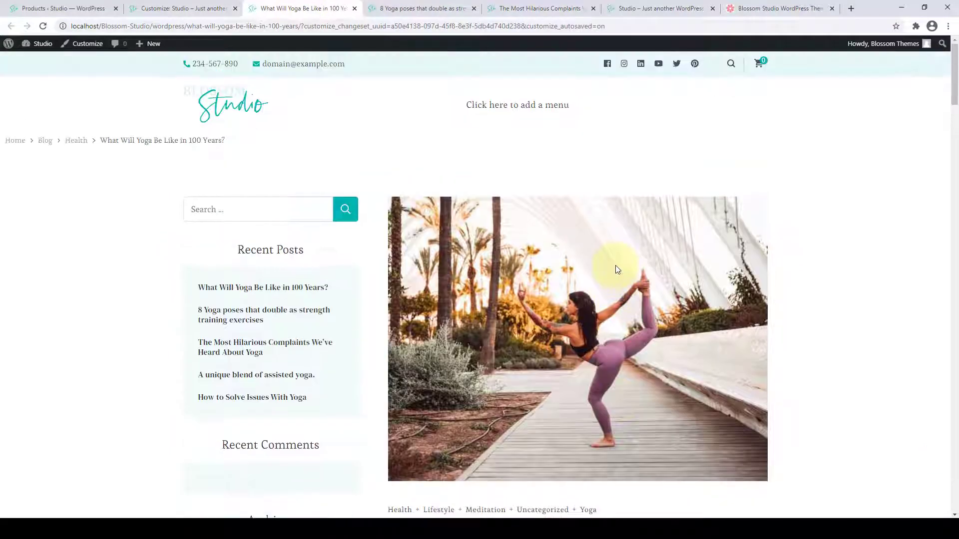
scroll(612, 265, down, 6)
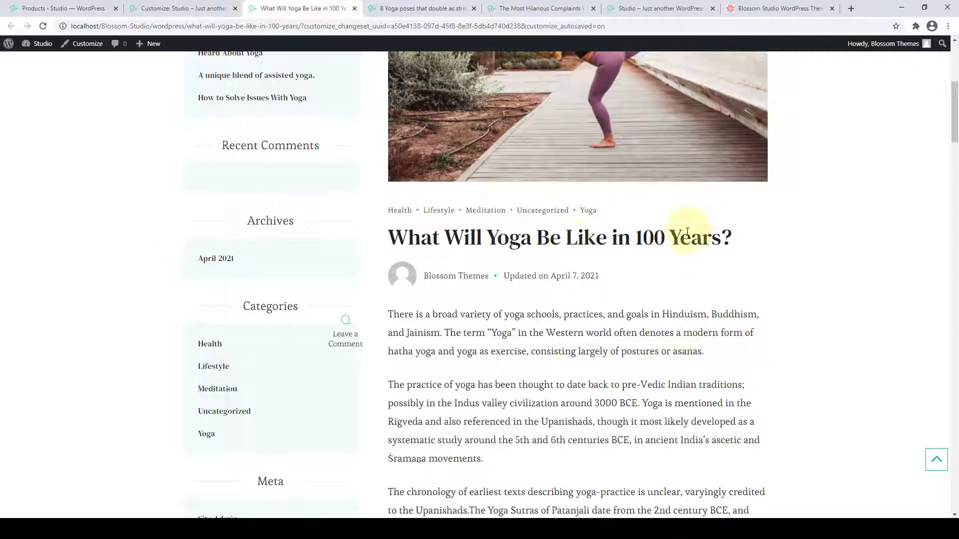
triple_click(729, 238)
click(745, 240)
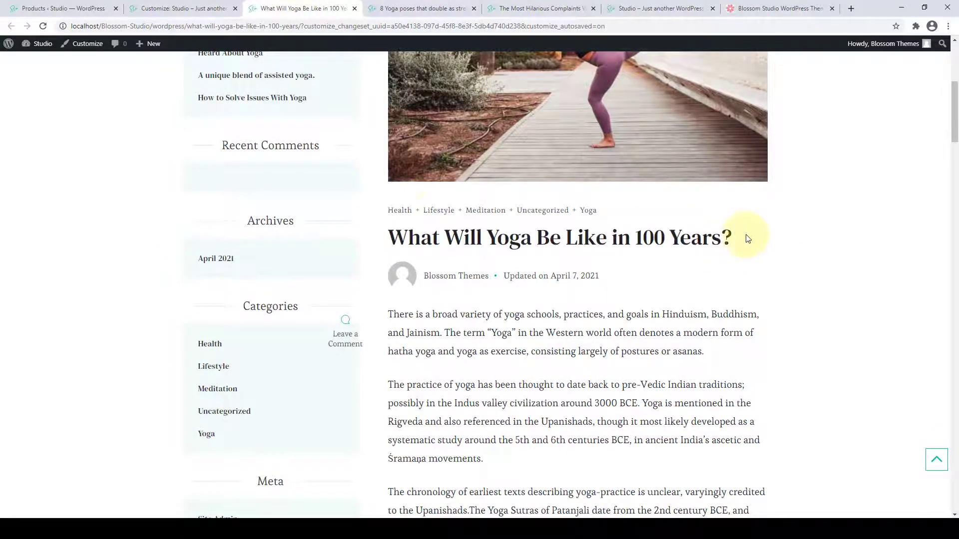
From the admin's list of posts, open "What Will Yoga Be Like in 100 Years?" for editing and go to its Sidebar Layout options.
click(65, 8)
click(40, 72)
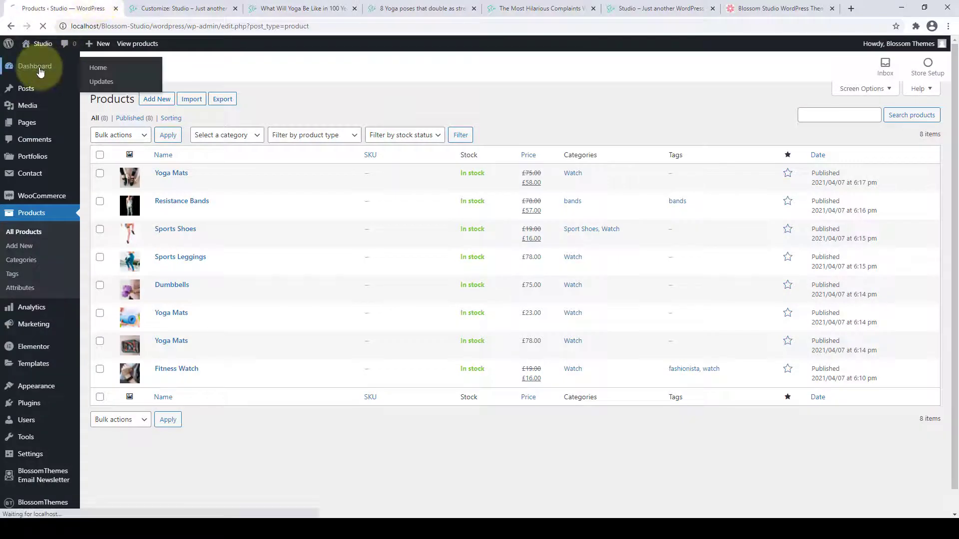
mouse_move(26, 125)
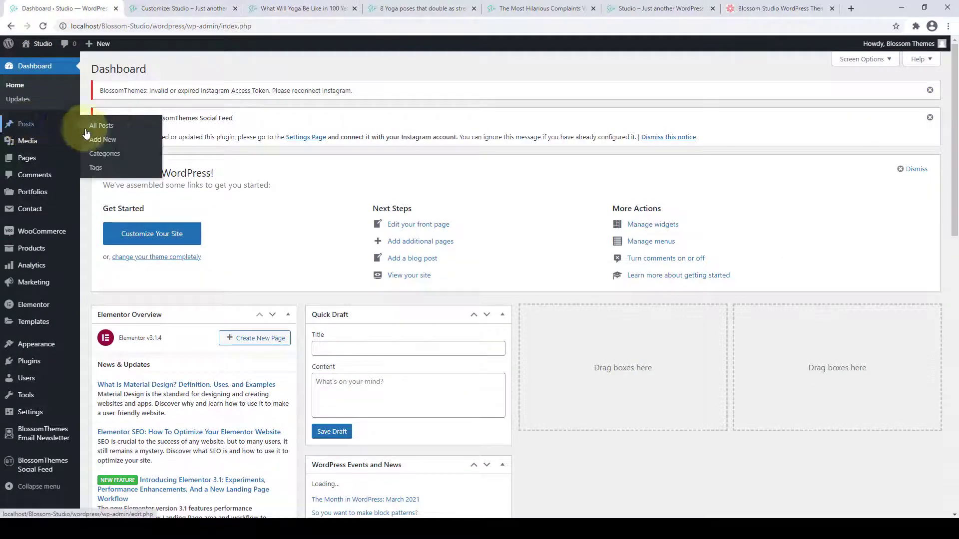
click(108, 133)
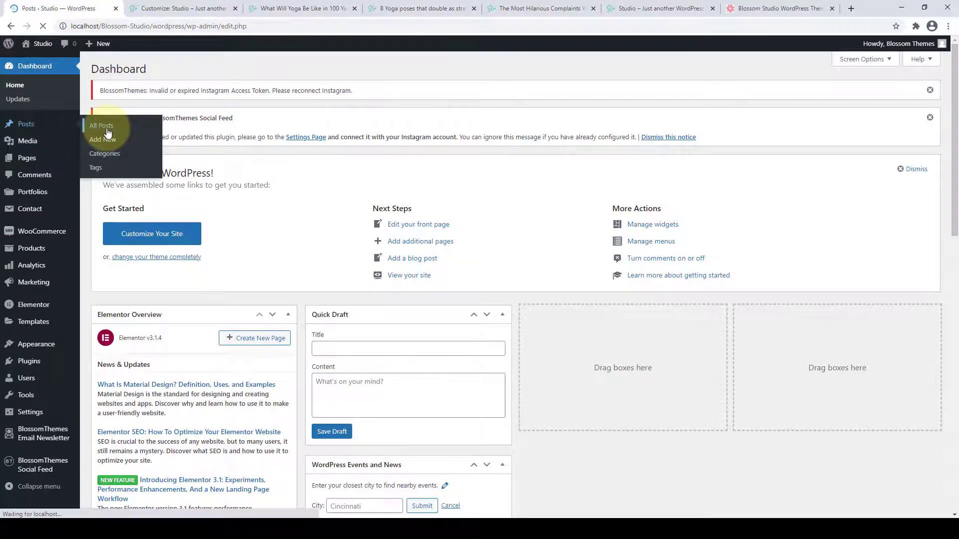
scroll(120, 179, down, 1)
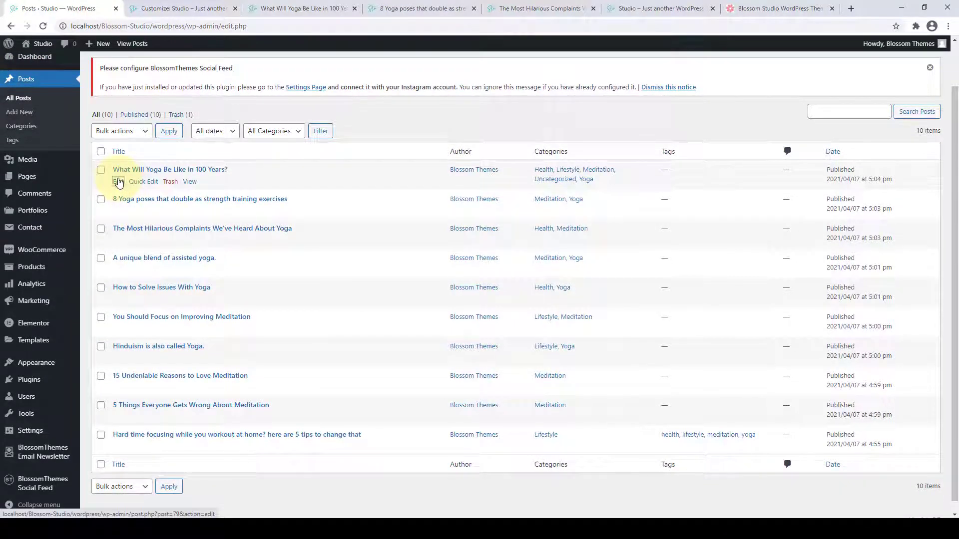
click(118, 181)
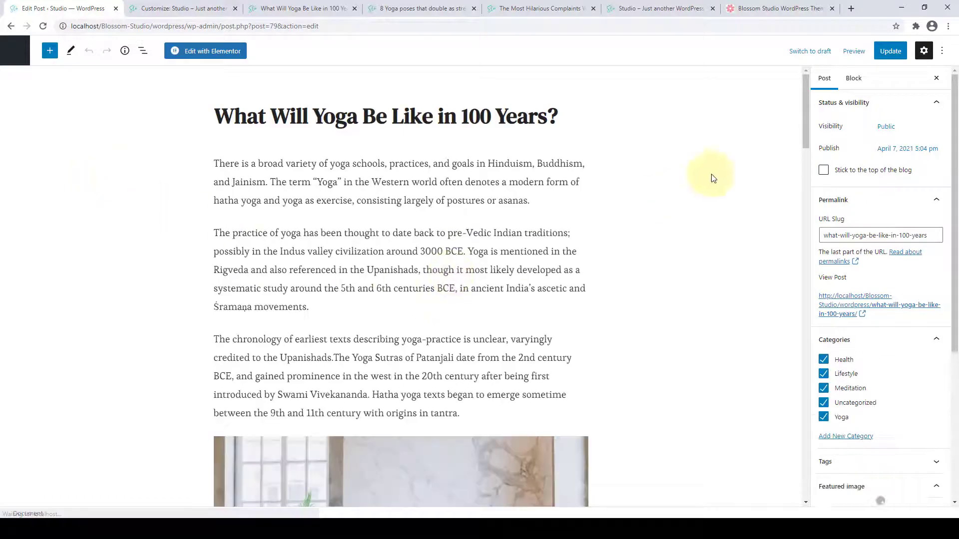
drag(805, 101, 805, 471)
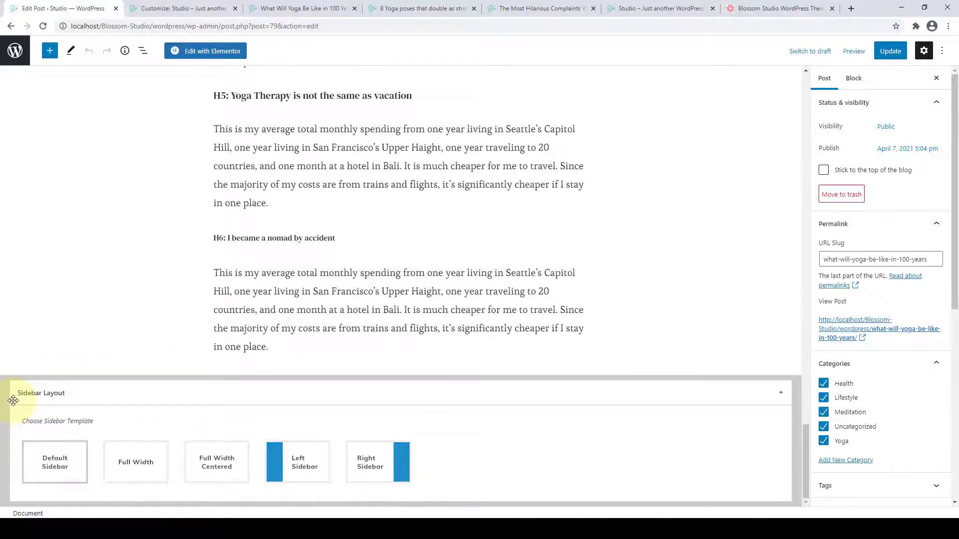
Set the sidebar layout of "What Will Yoga Be Like in 100 Years?" to Right Sidebar, update the post, and check its reloaded page.
click(370, 461)
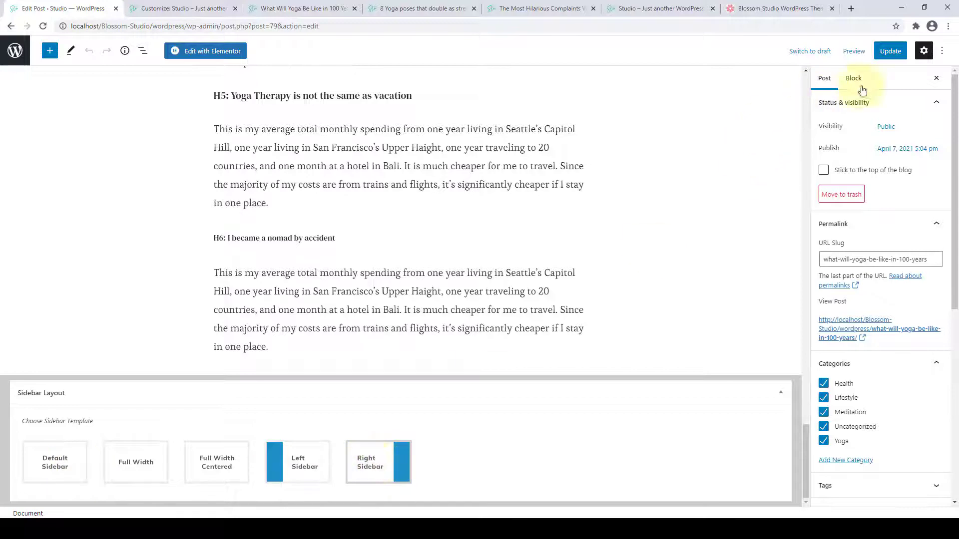
click(887, 52)
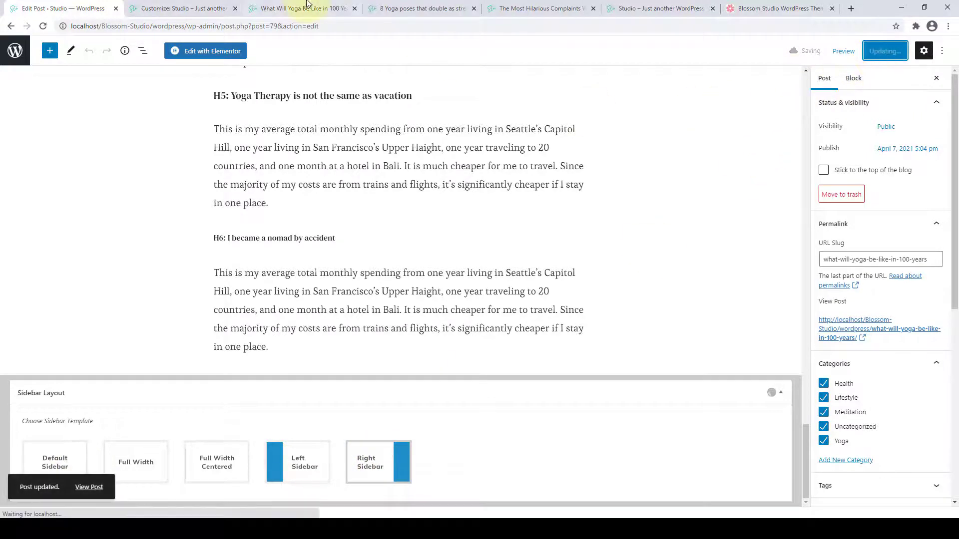
click(307, 7)
click(43, 26)
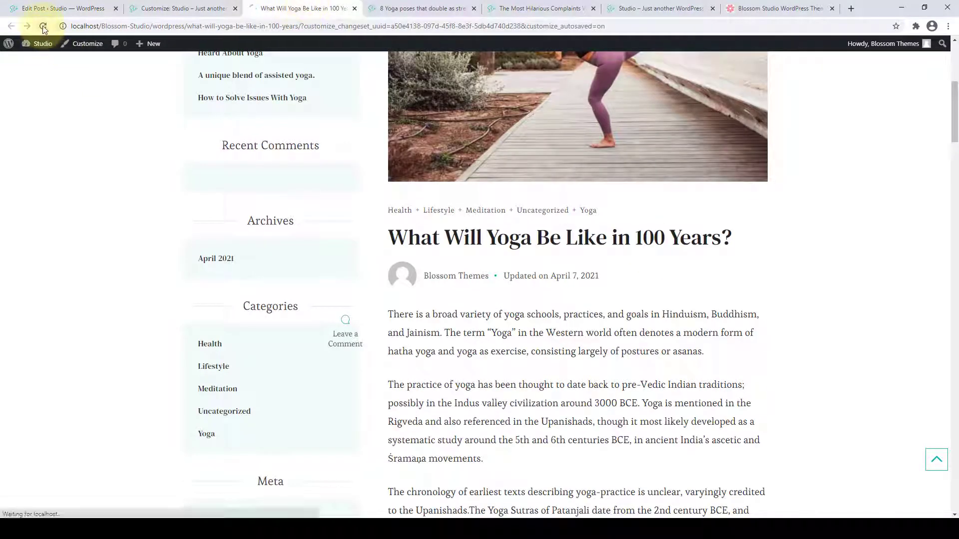
scroll(448, 262, up, 4)
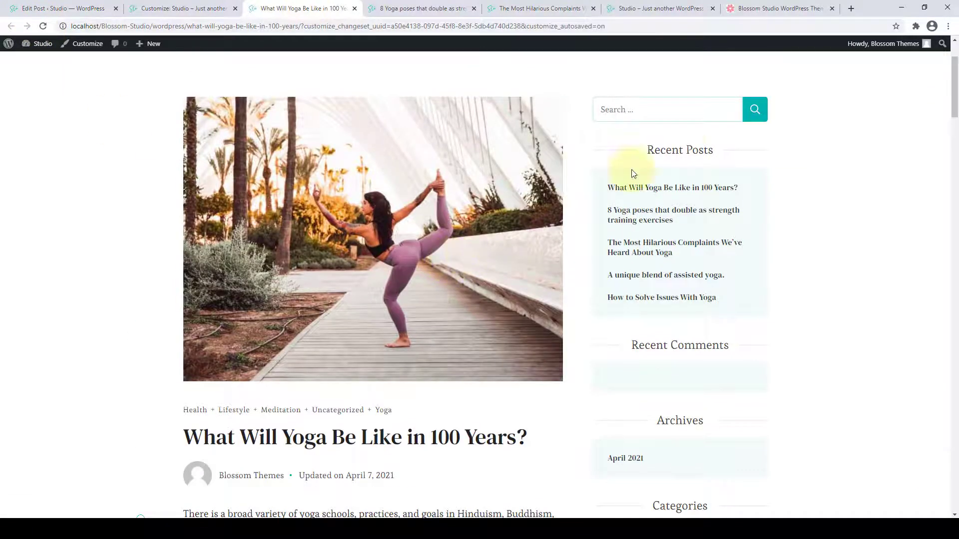
scroll(674, 263, down, 9)
scroll(684, 295, up, 9)
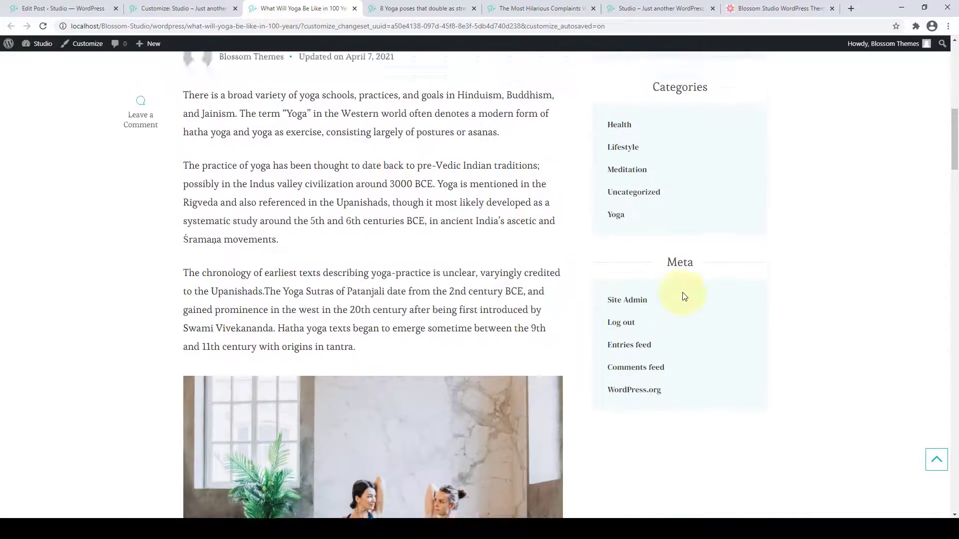
scroll(683, 283, up, 2)
Reload "8 Yoga poses that double as strength training exercises" and compare its sidebar placement with "The Most Hilarious Complaints We've Heard About Yoga".
click(422, 8)
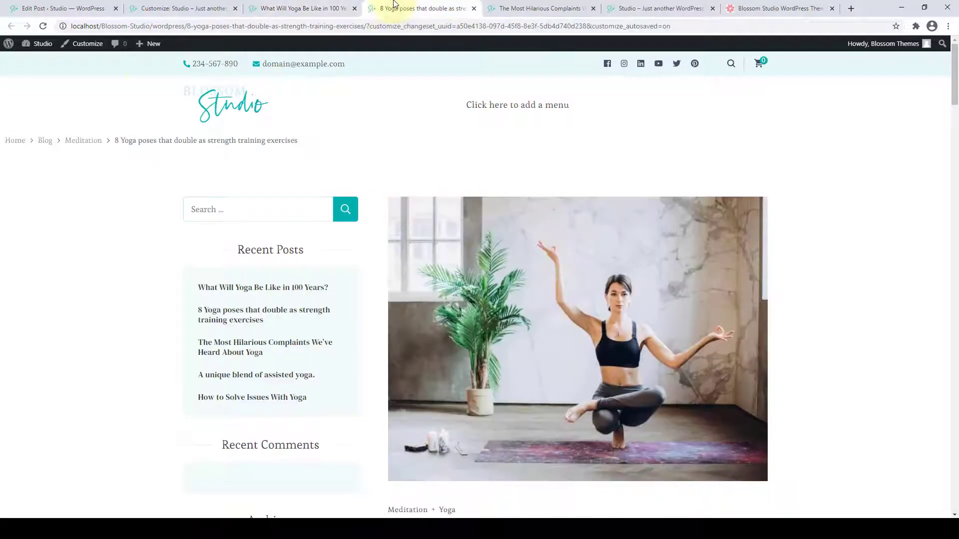
click(43, 25)
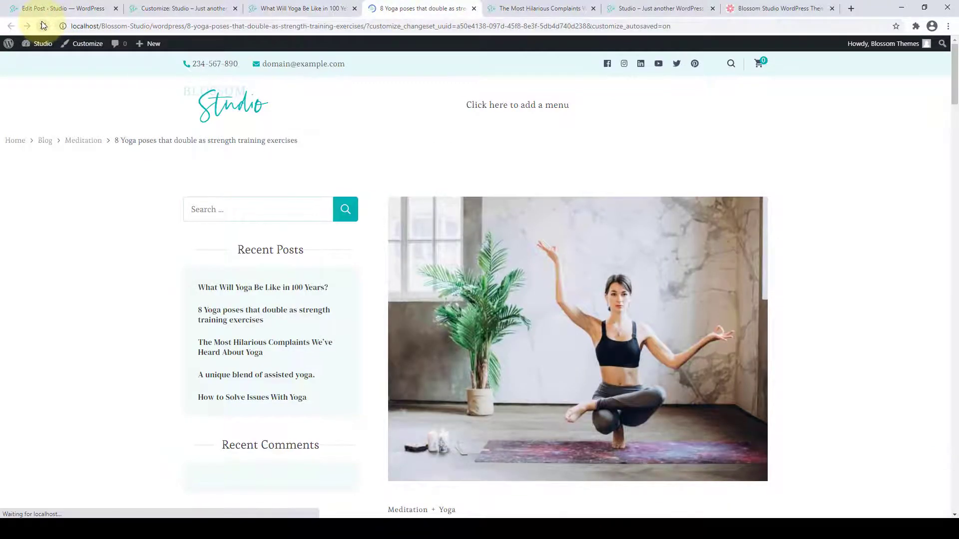
scroll(300, 354, down, 3)
scroll(299, 353, up, 3)
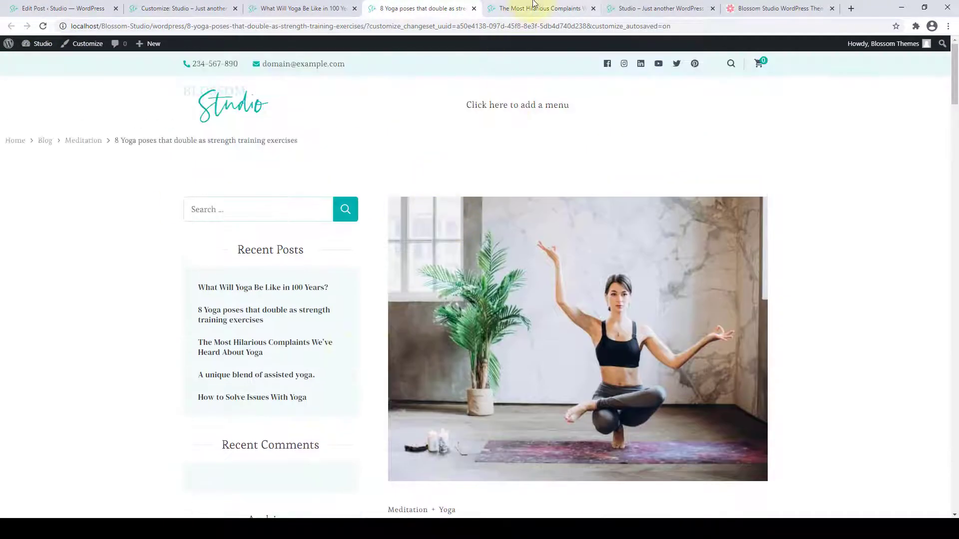
click(538, 8)
scroll(246, 242, down, 2)
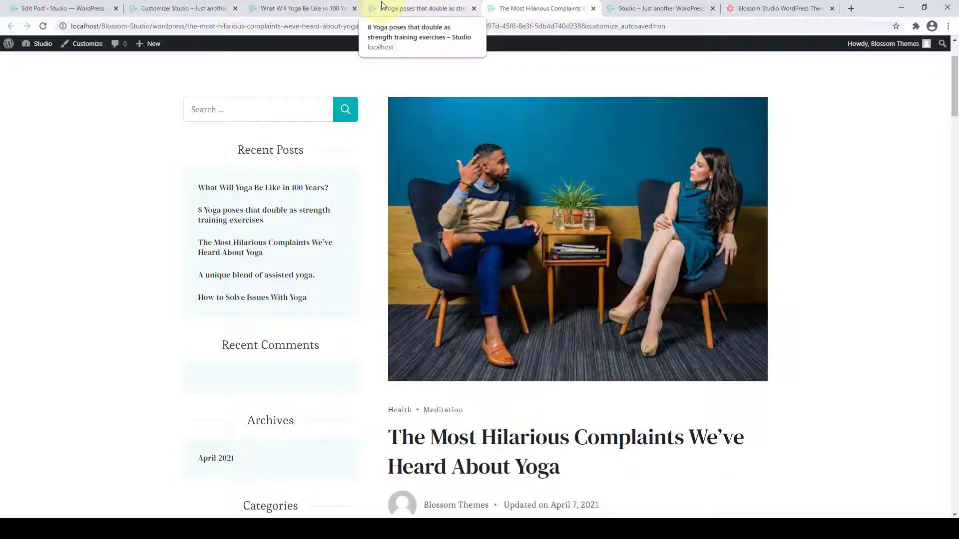
click(430, 9)
scroll(458, 167, down, 7)
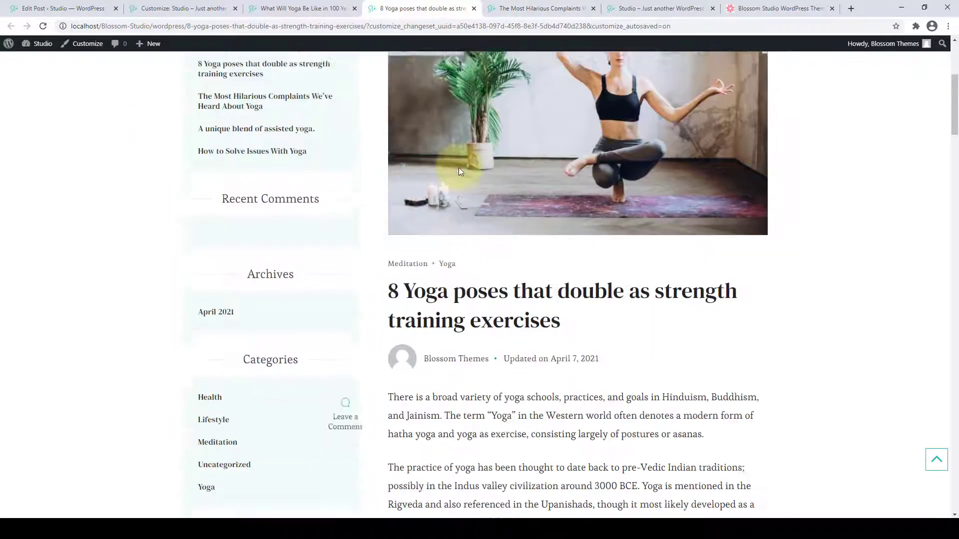
triple_click(460, 197)
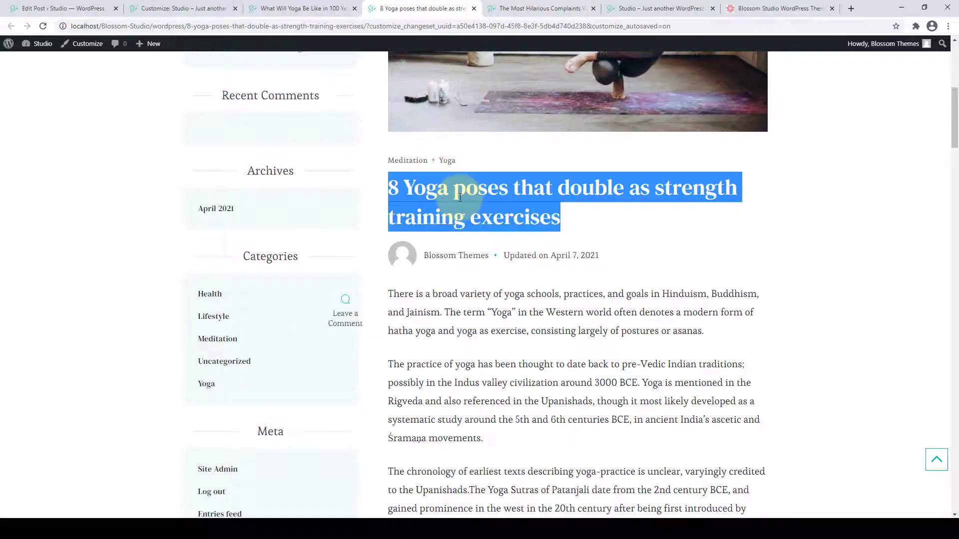
Open "8 Yoga poses that double as strength training exercises" for editing, set its sidebar layout to Full Width Centered, and update the post.
click(100, 5)
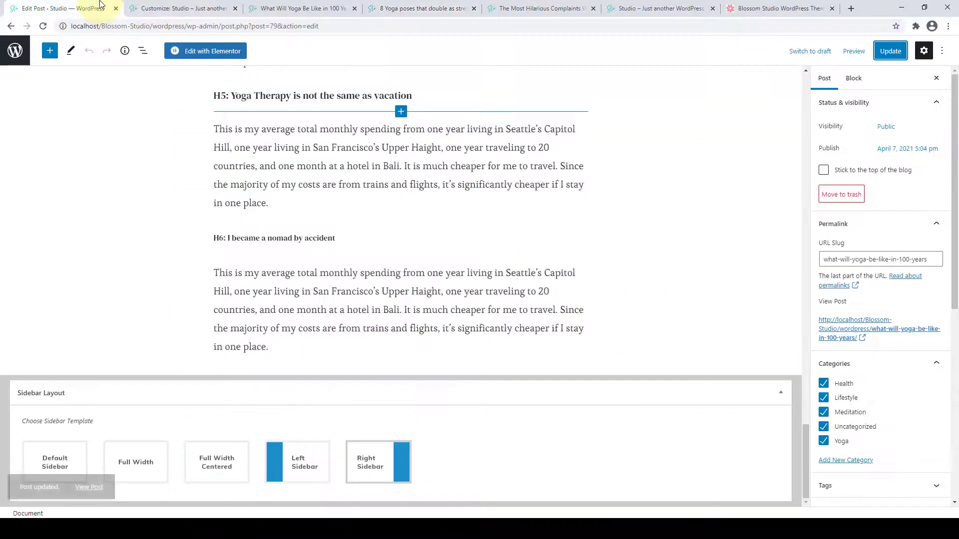
click(17, 46)
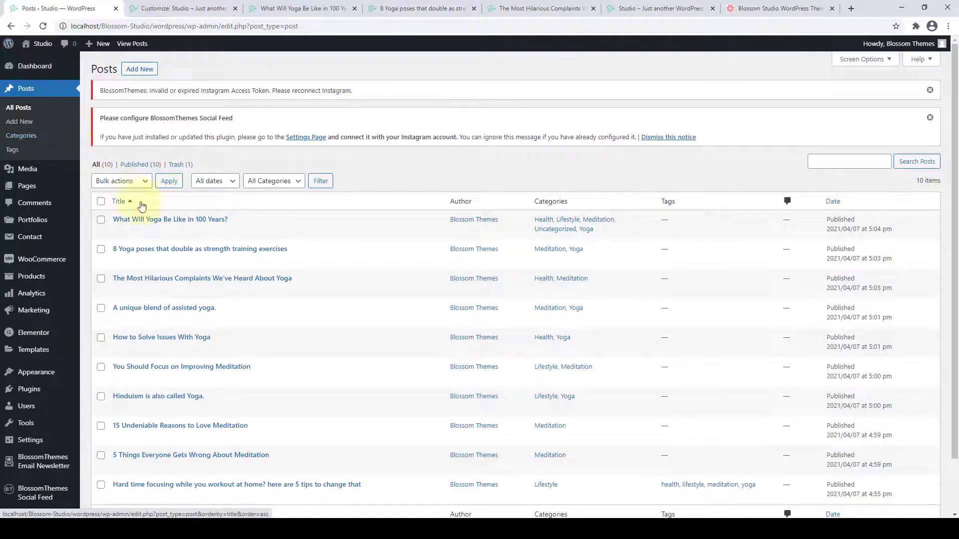
scroll(142, 206, down, 2)
click(119, 201)
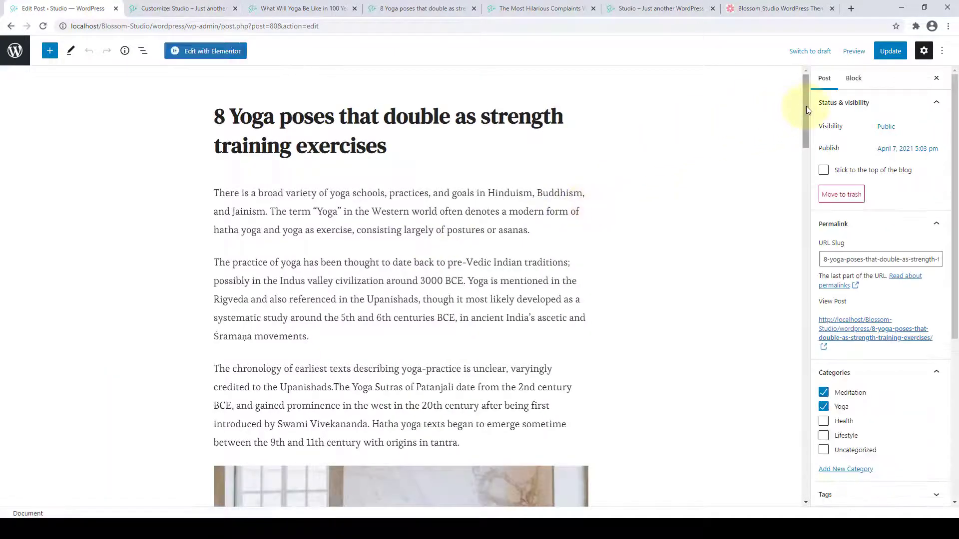
drag(806, 106, 806, 460)
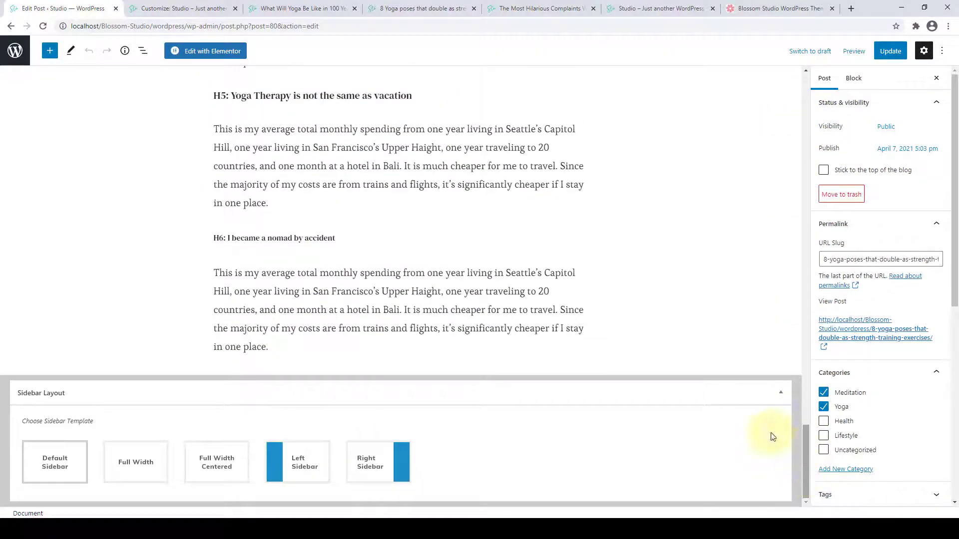
click(209, 466)
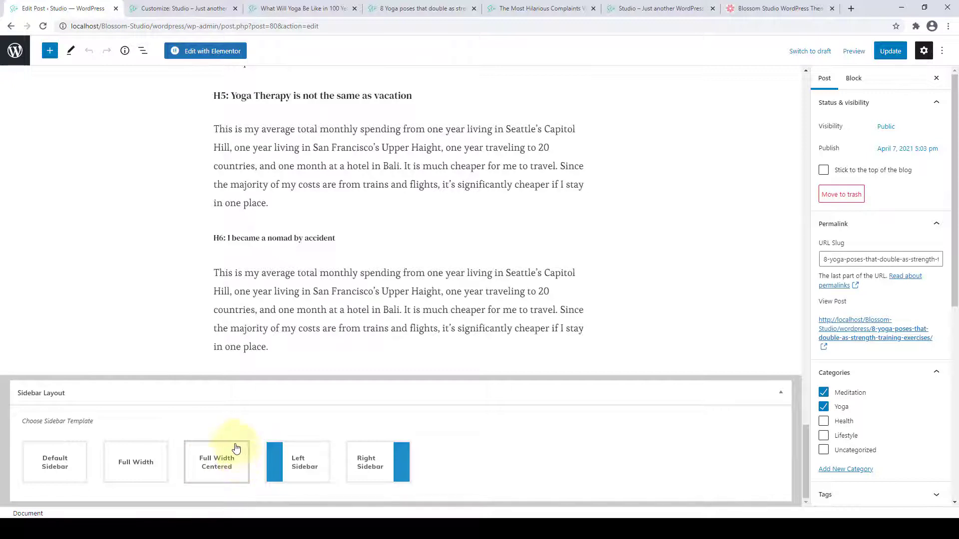
click(884, 52)
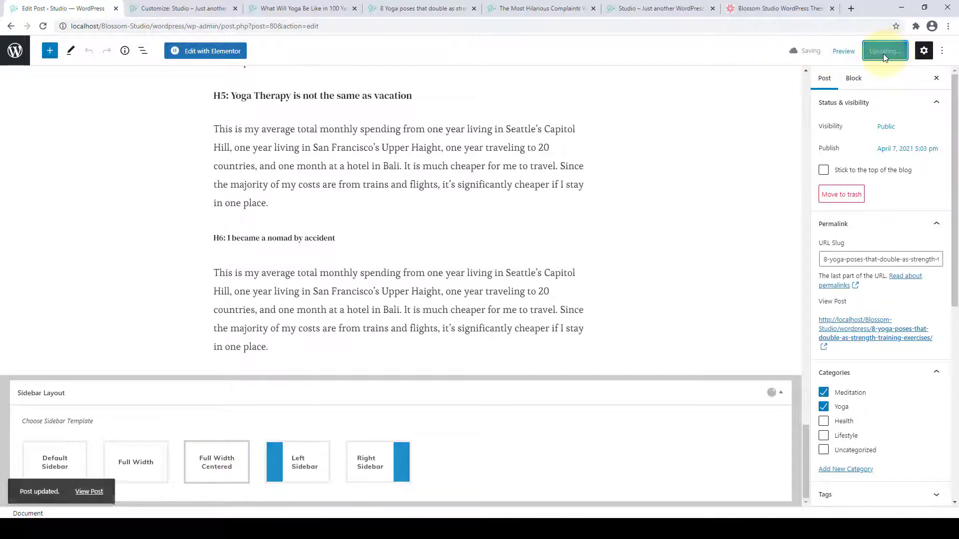
Check the layout of the published post "8 Yoga poses that double as strength training exercises" along its full content.
click(385, 8)
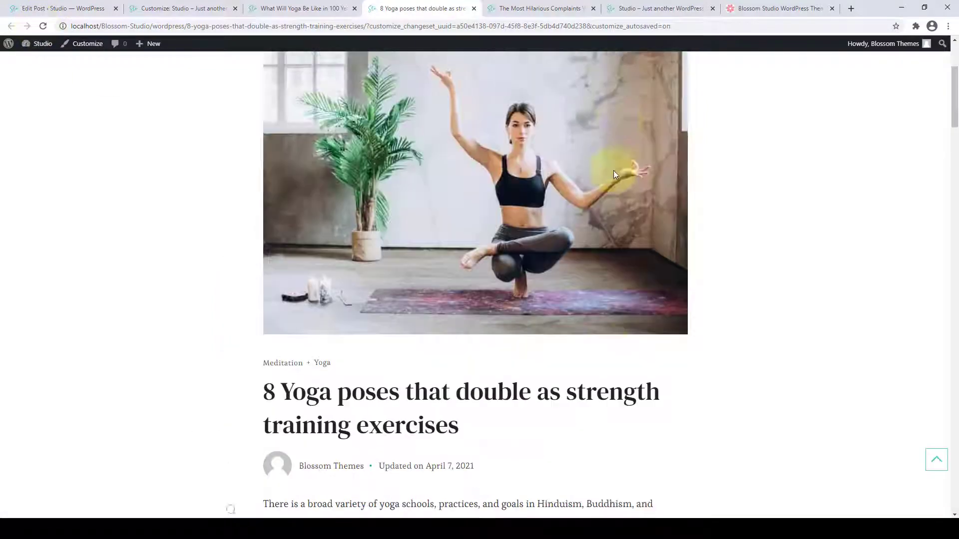
scroll(620, 139, up, 4)
scroll(655, 143, down, 13)
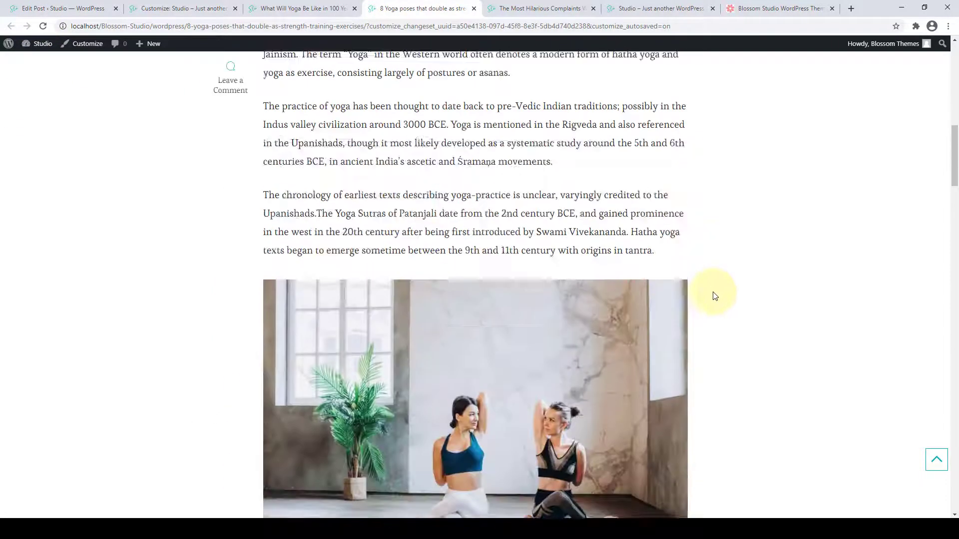
scroll(715, 299, down, 14)
scroll(709, 285, up, 8)
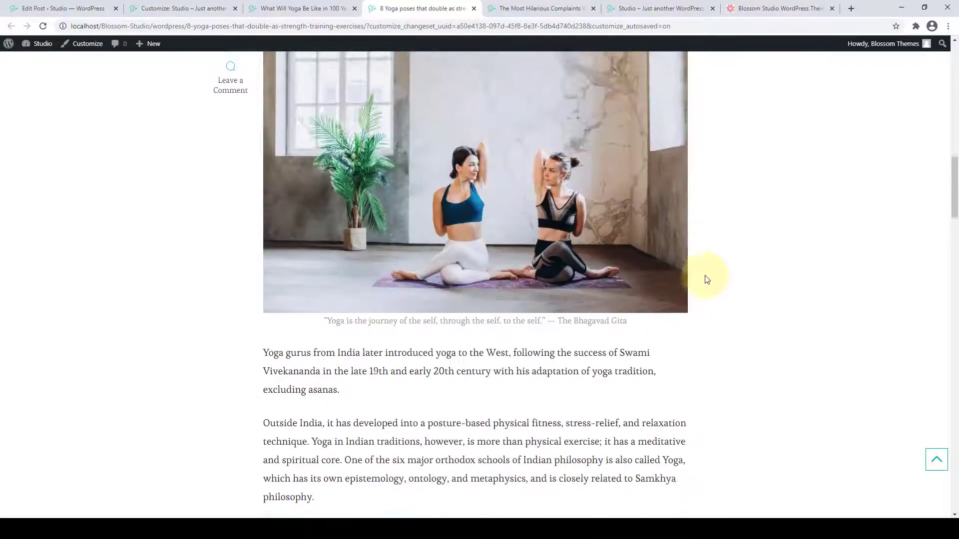
scroll(707, 280, up, 15)
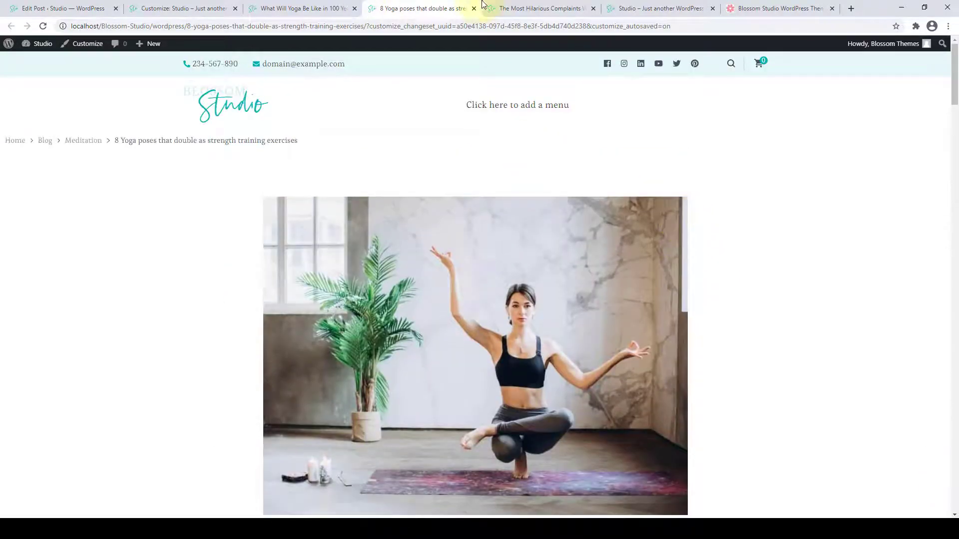
Reload "The Most Hilarious Complaints We've Heard About Yoga" and examine its sidebar placement.
click(497, 8)
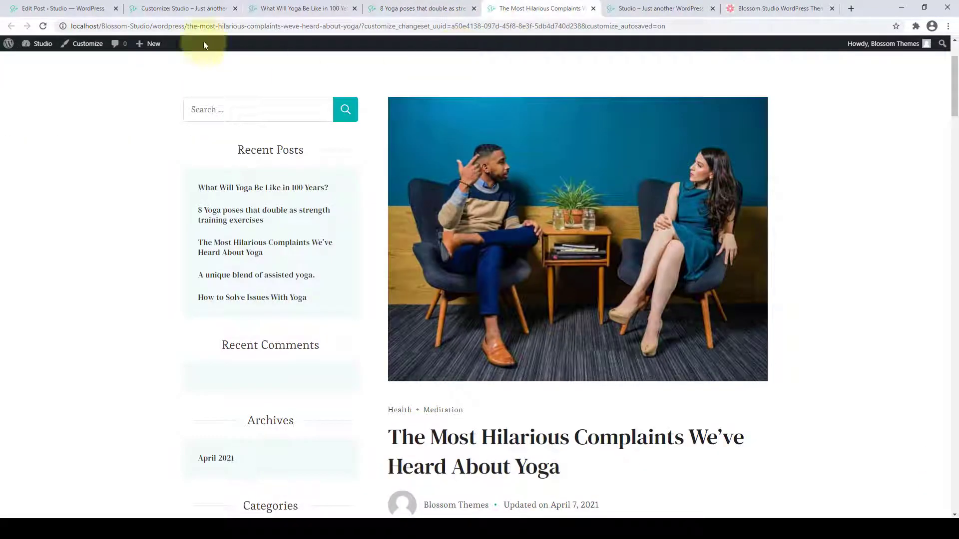
click(43, 26)
scroll(256, 314, down, 10)
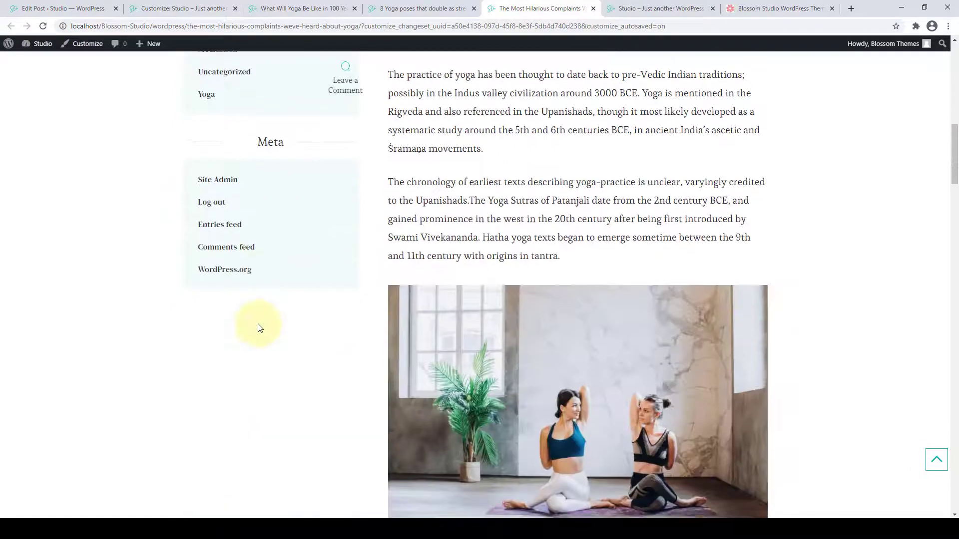
scroll(257, 315, up, 11)
scroll(326, 229, down, 3)
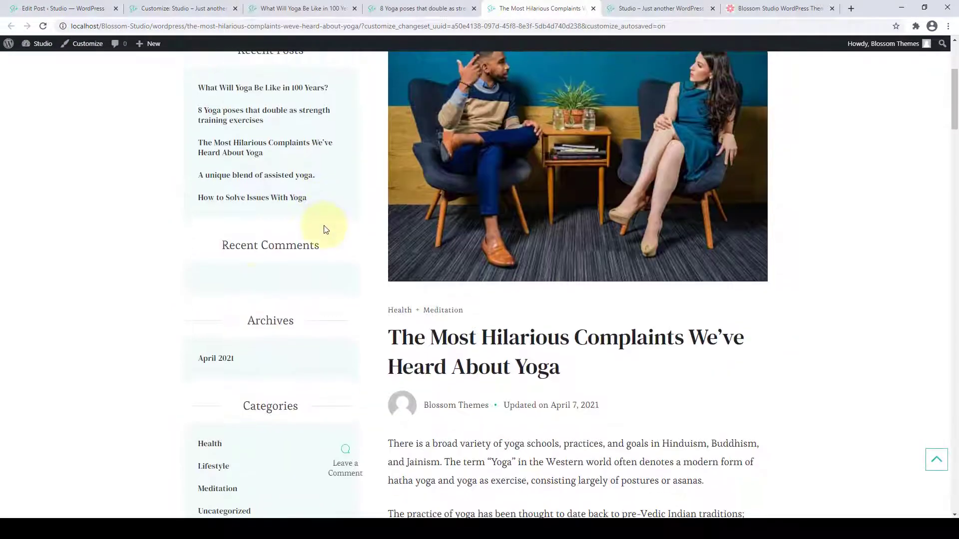
scroll(325, 229, up, 4)
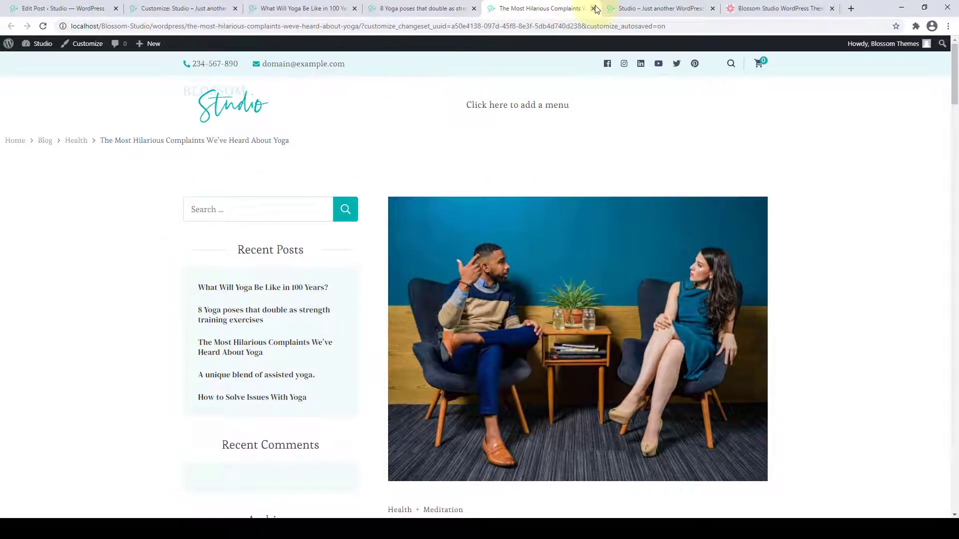
Close the three open browser pages showing the individual yoga posts.
click(594, 8)
click(478, 9)
click(475, 8)
click(304, 6)
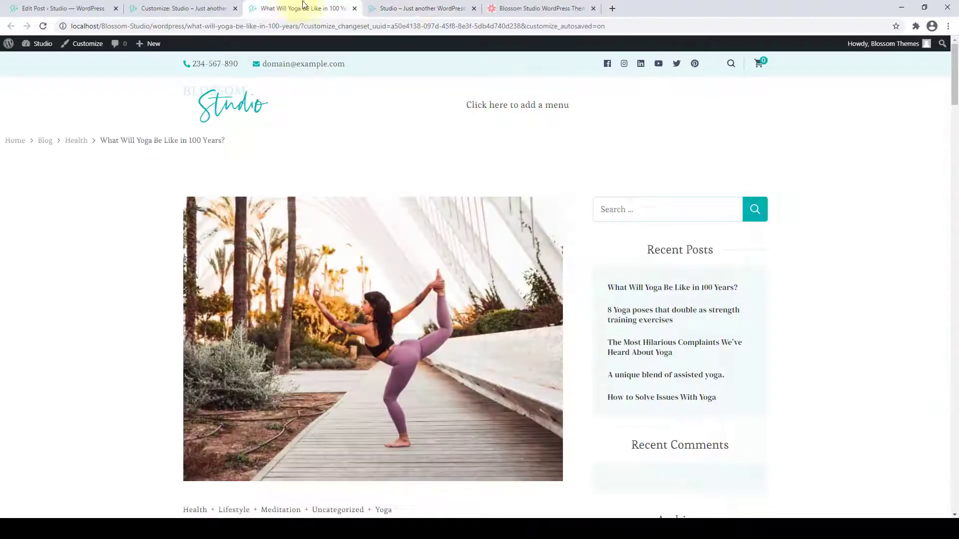
click(355, 8)
Review the Customizer's Post Sidebar Layout options, and leave the post editor for the list of posts.
click(198, 9)
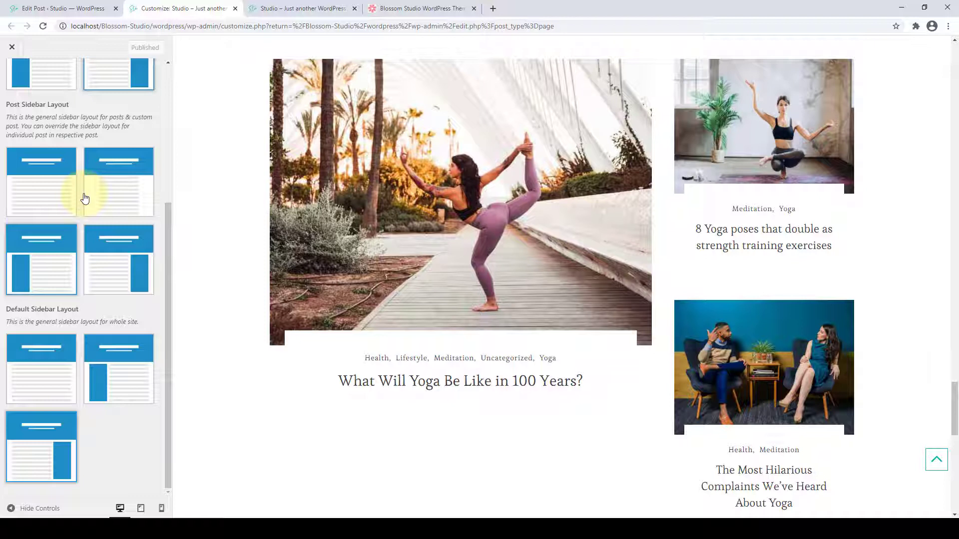
click(85, 9)
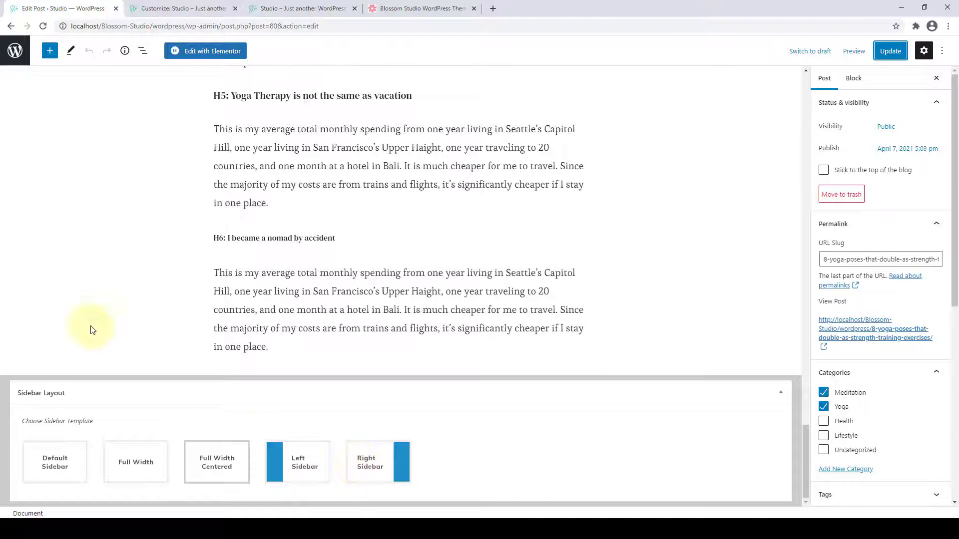
click(15, 56)
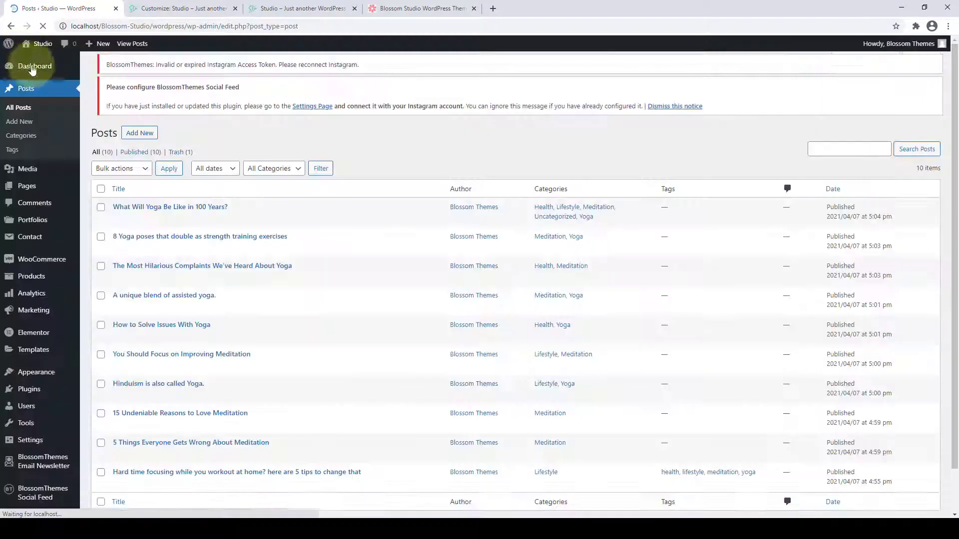
In the Customizer preview, open the blog page through View All Articles and examine its sidebar placement.
click(183, 8)
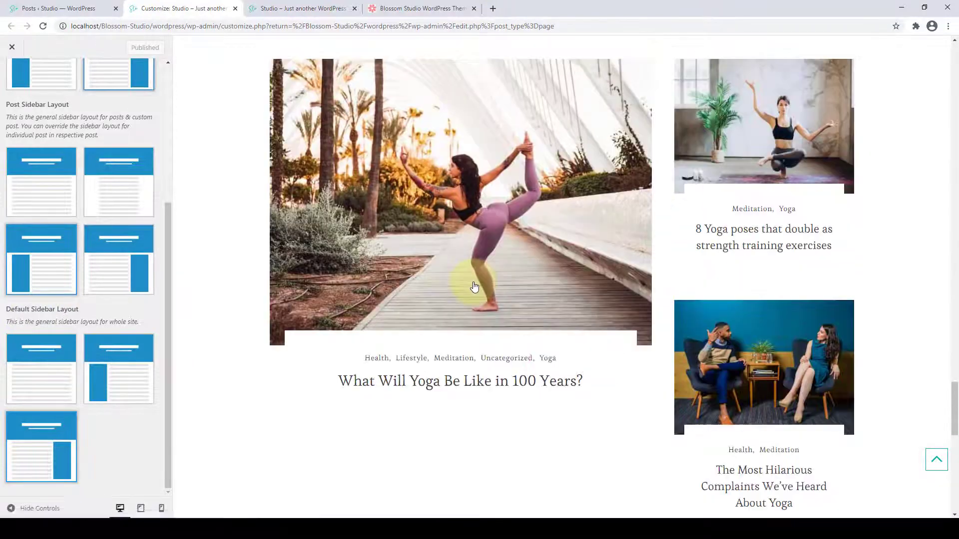
scroll(474, 286, up, 2)
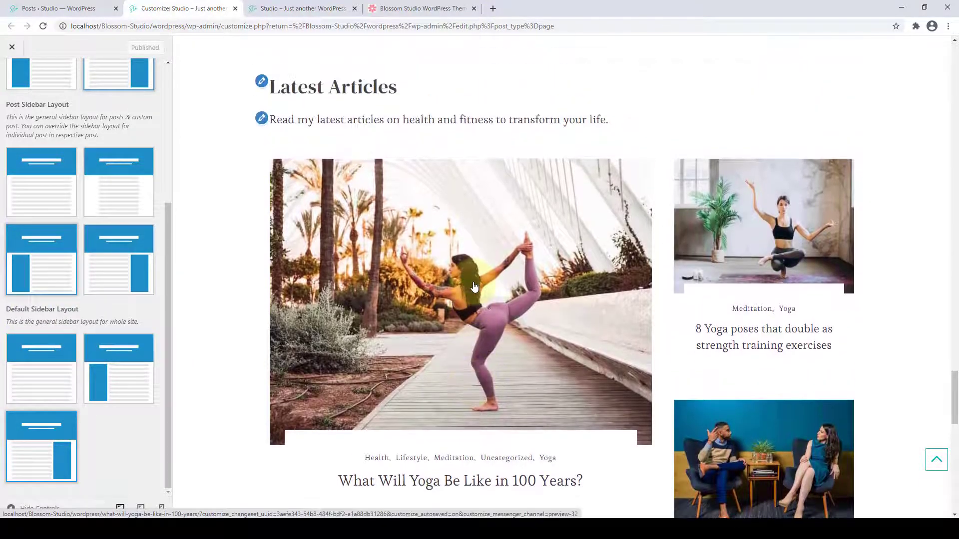
scroll(474, 288, down, 5)
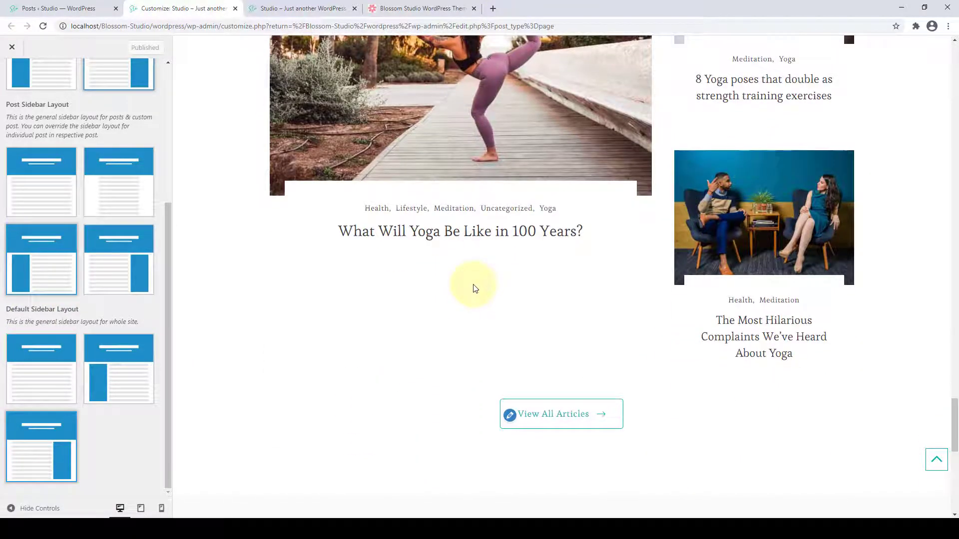
scroll(474, 288, down, 5)
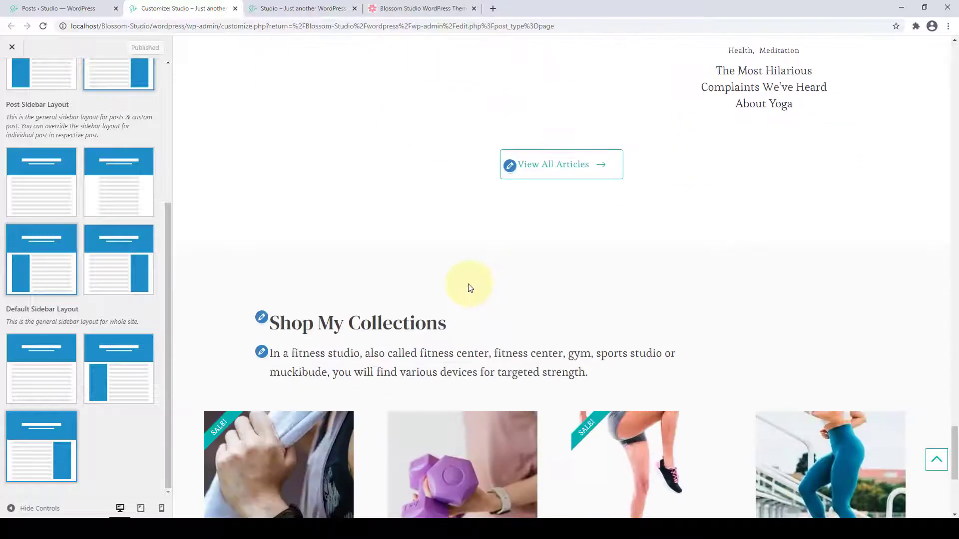
click(576, 175)
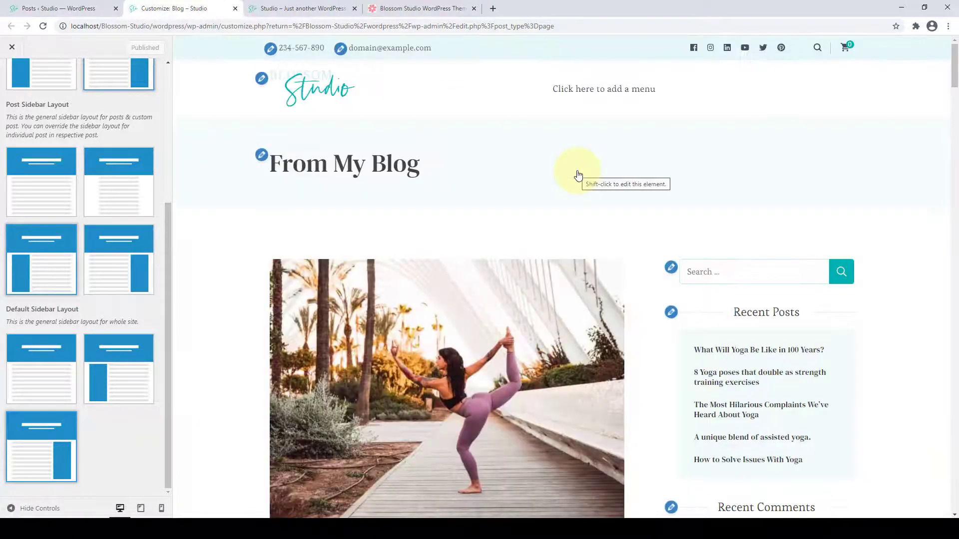
scroll(578, 175, down, 4)
scroll(577, 174, down, 2)
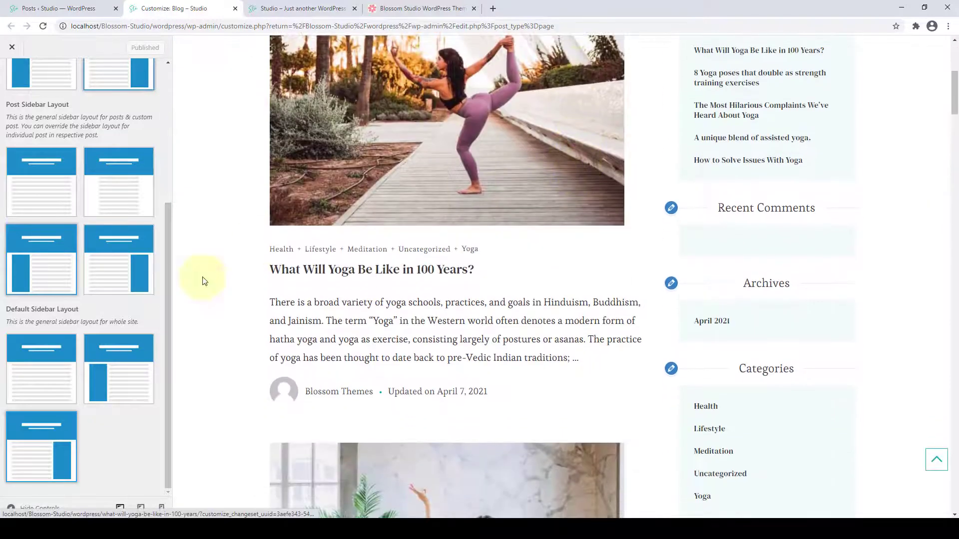
Try the left-sidebar and no-sidebar options for the Default Sidebar Layout on the blog page, and restore the right sidebar.
click(96, 394)
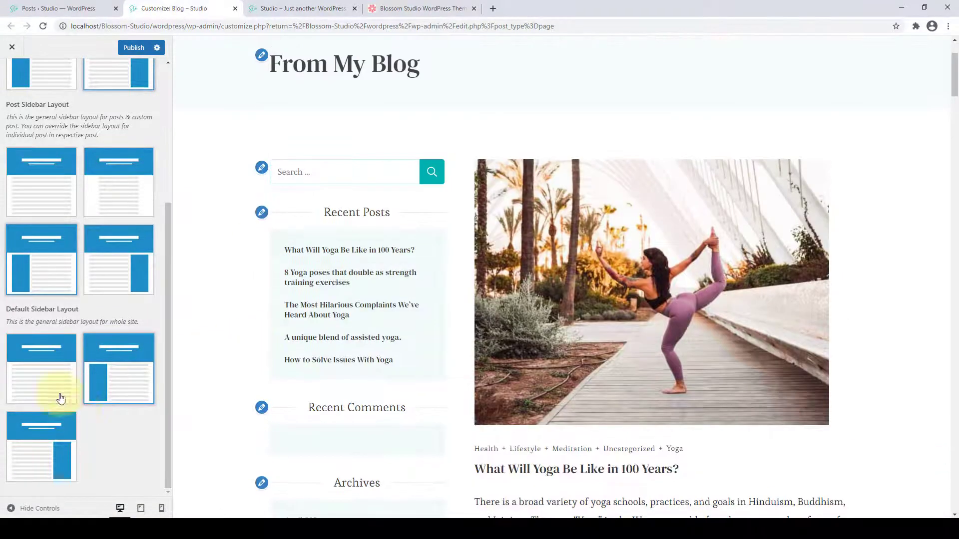
click(42, 382)
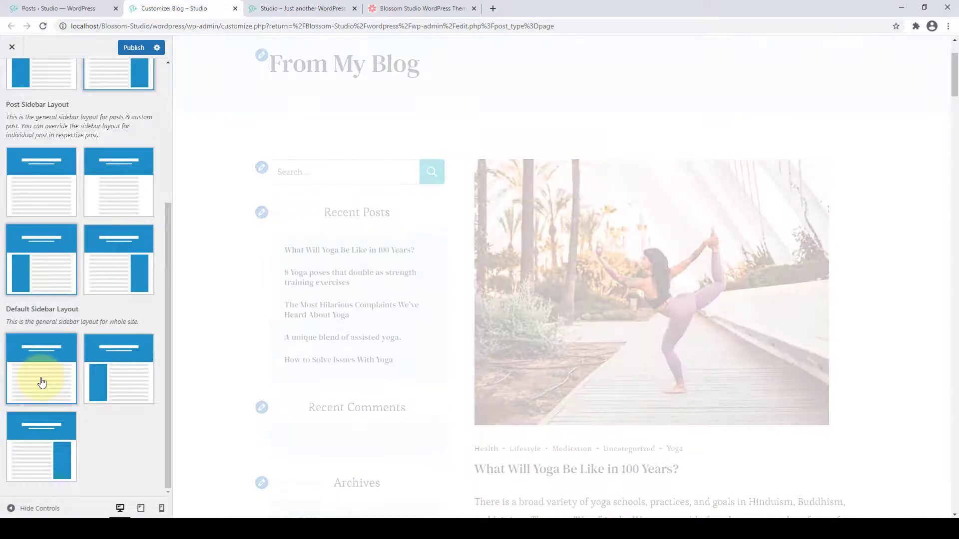
scroll(514, 344, down, 10)
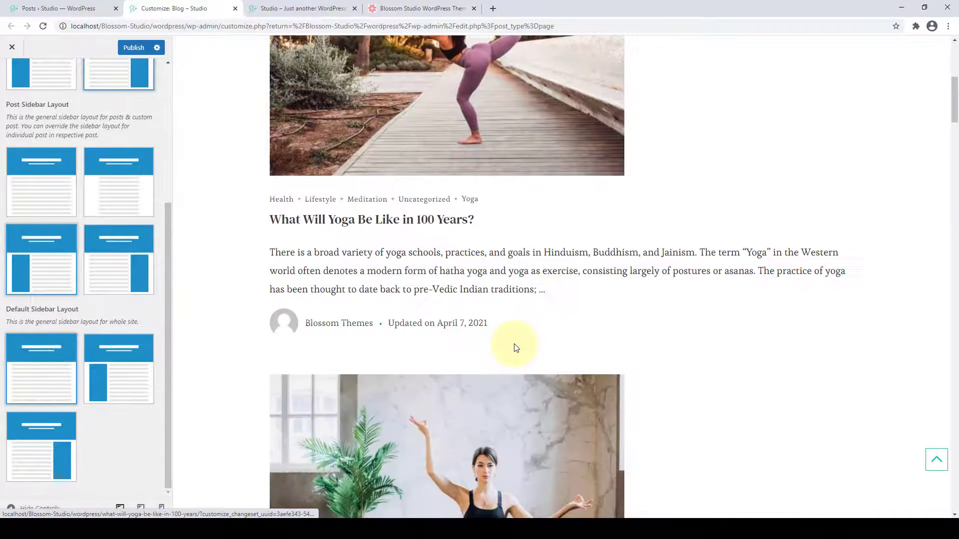
scroll(512, 346, up, 9)
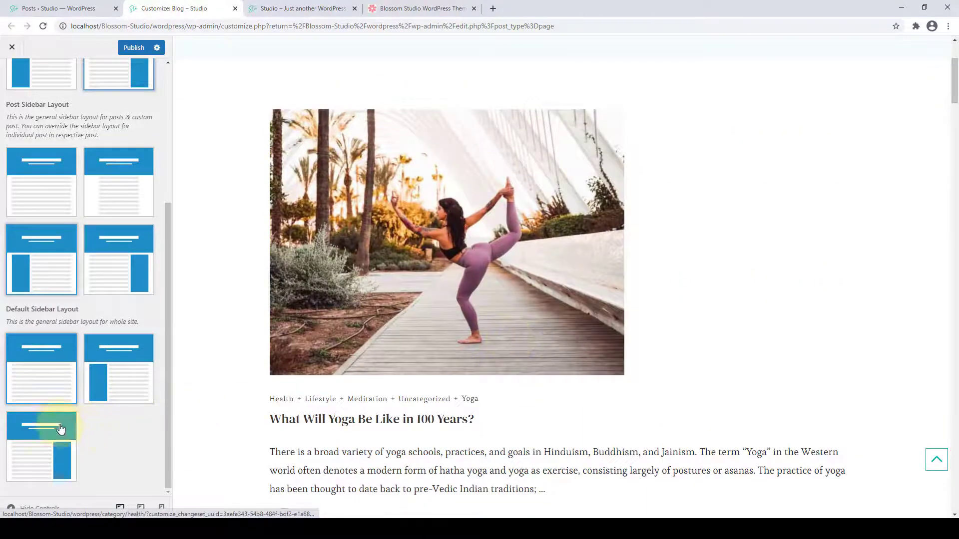
click(47, 440)
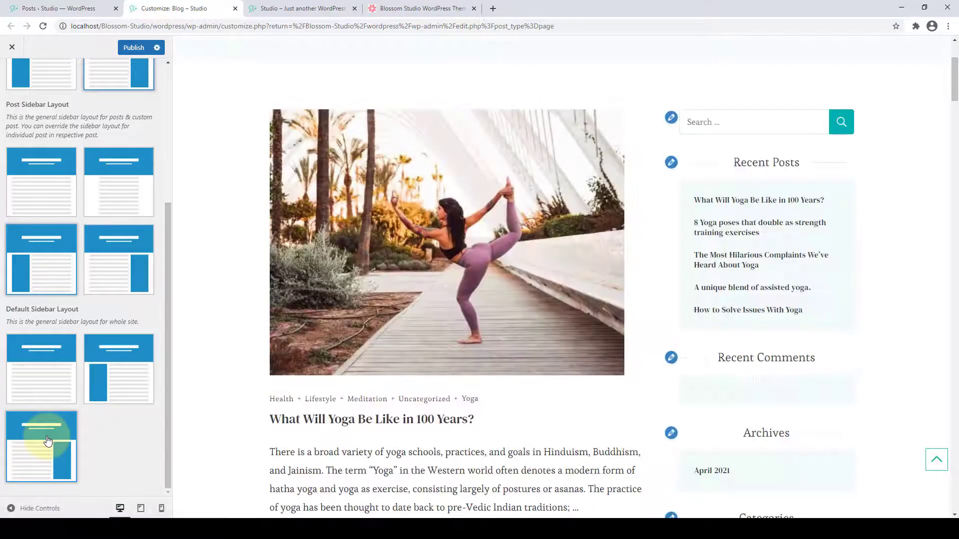
Set the Post Sidebar Layout to right sidebar, publish the change, and leave the layout settings.
click(122, 271)
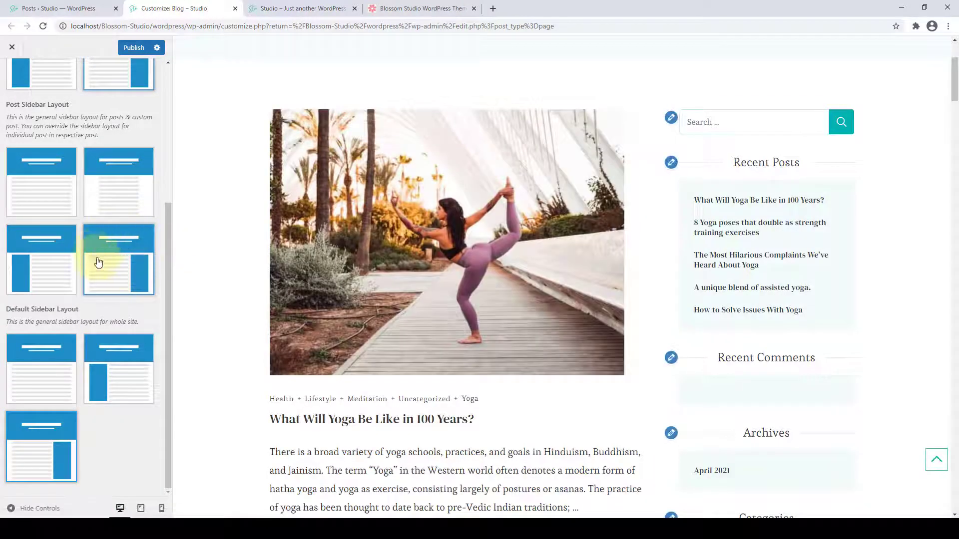
scroll(124, 324, up, 3)
scroll(132, 330, up, 1)
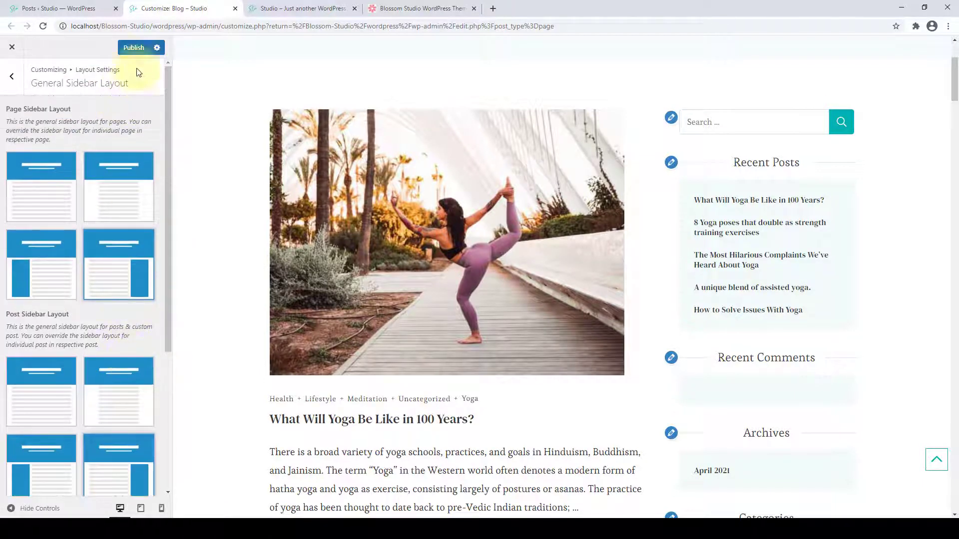
click(135, 47)
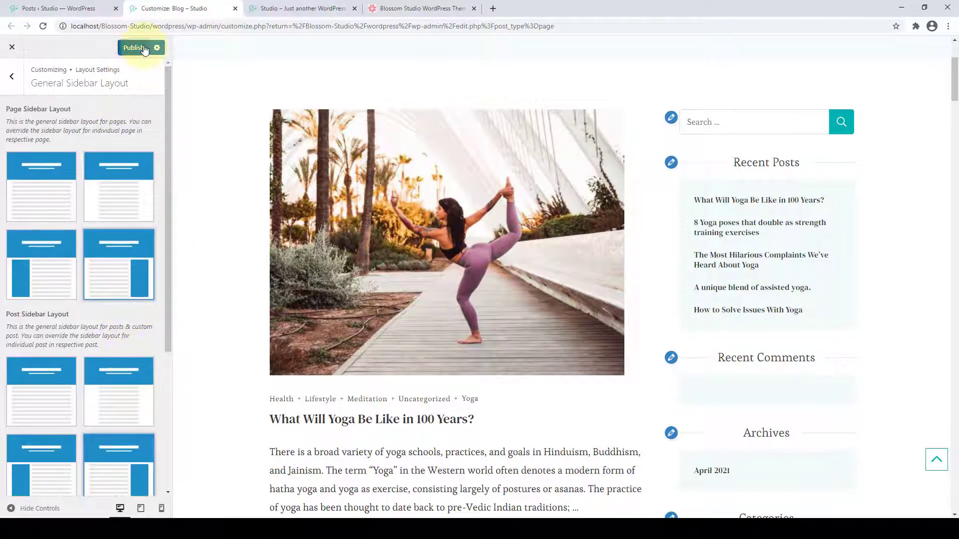
click(12, 77)
click(12, 79)
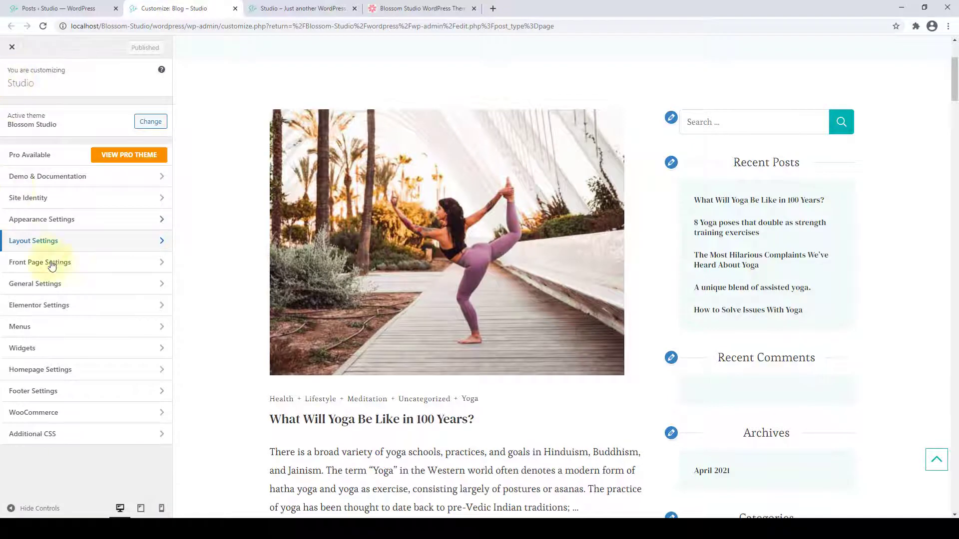
Review the Header Settings and Social Media Settings within General Settings.
click(78, 271)
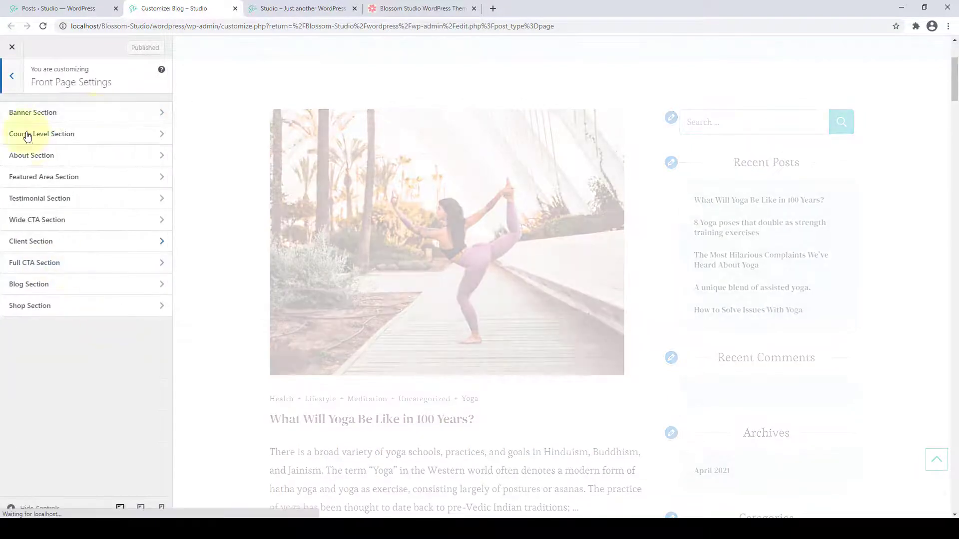
click(18, 87)
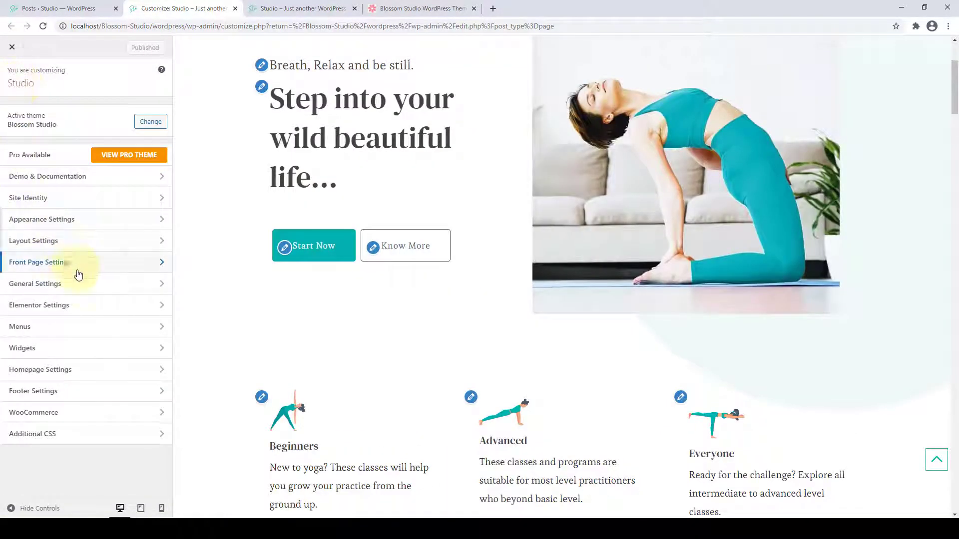
click(87, 290)
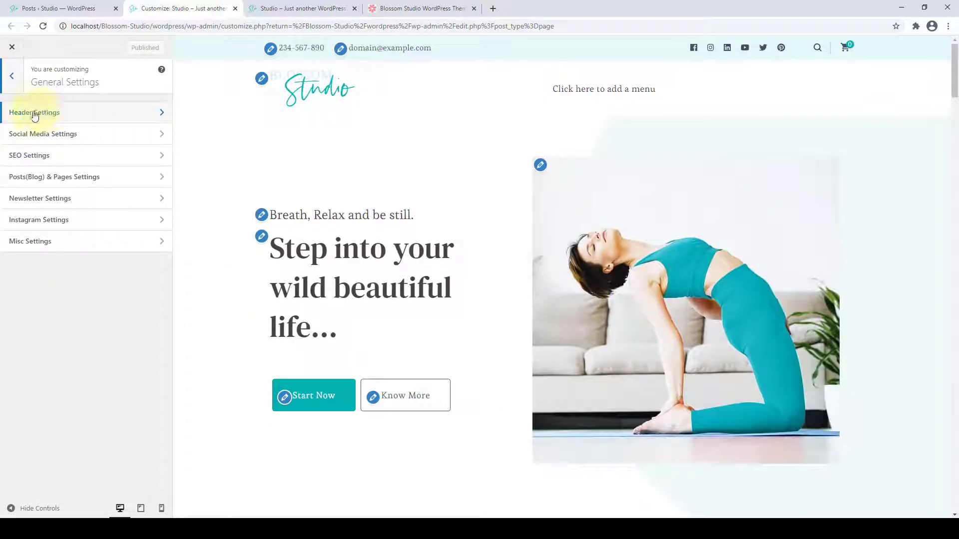
click(56, 115)
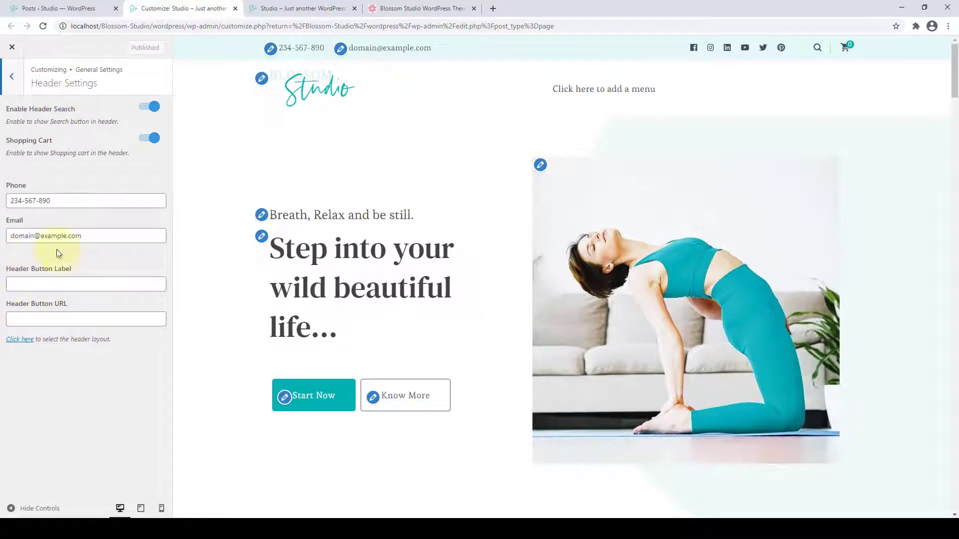
click(23, 78)
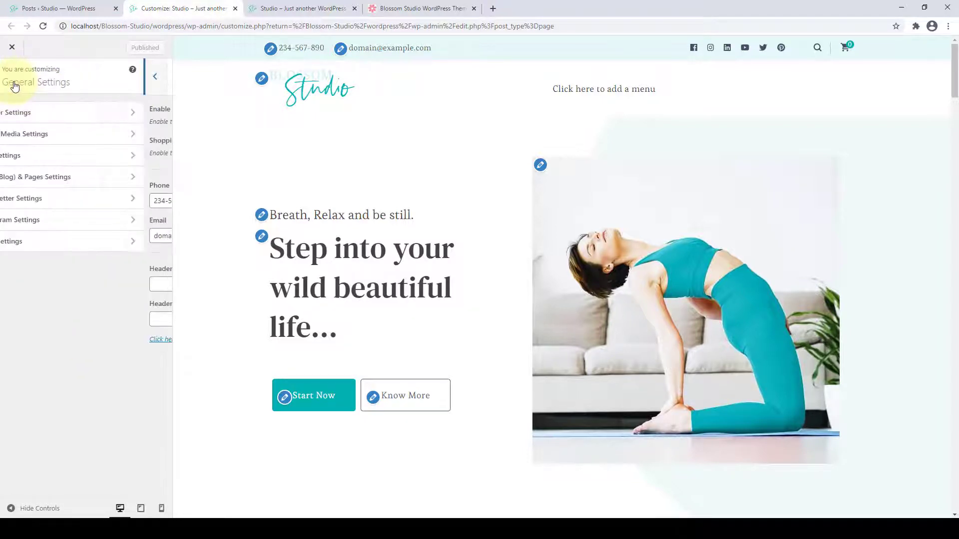
click(40, 139)
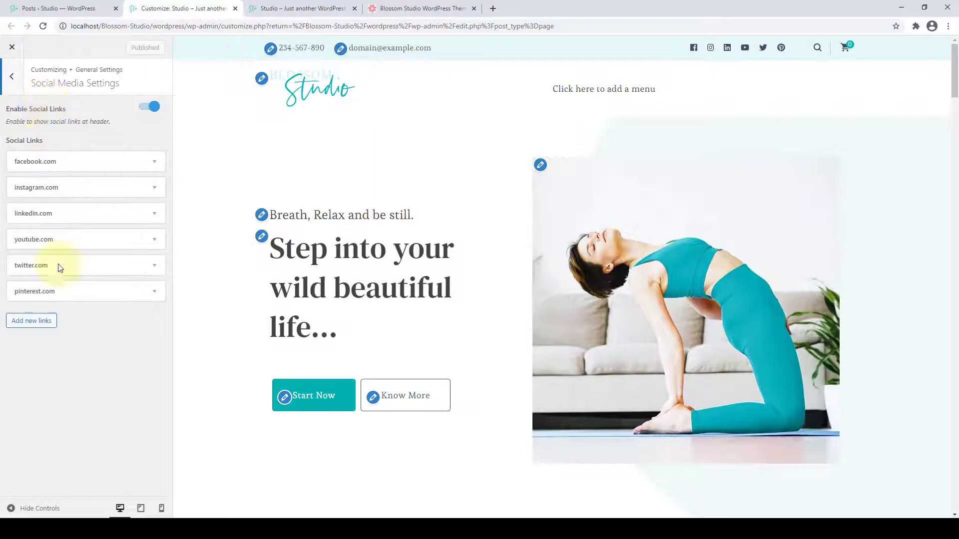
click(13, 78)
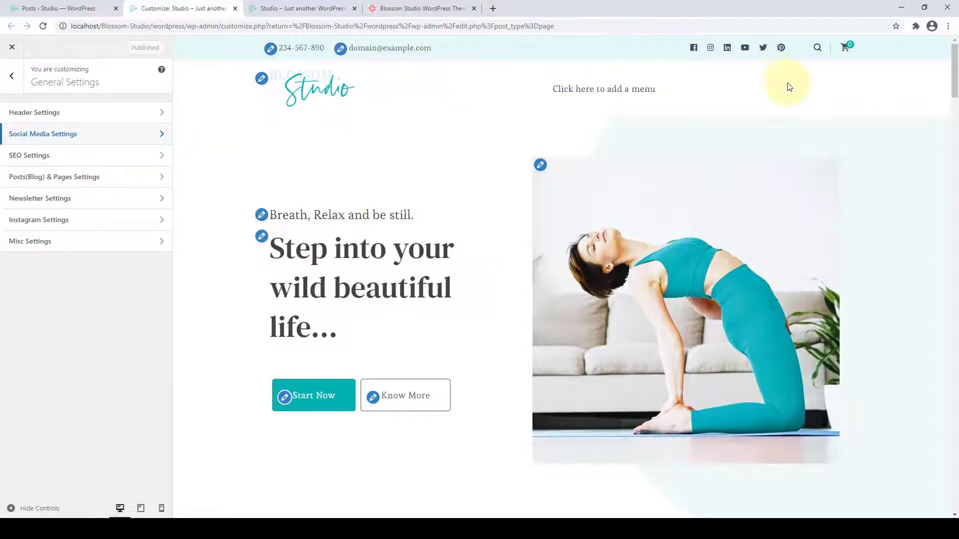
Open the SEO Settings and examine the update date and breadcrumb on the "What Will Yoga Be Like in 100 Years?" post in the preview.
click(66, 159)
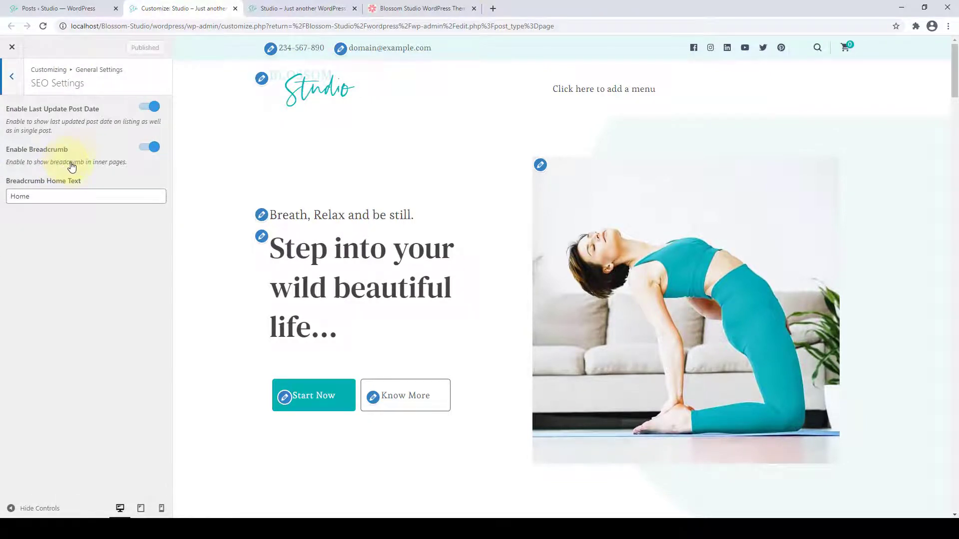
drag(955, 71, 954, 430)
click(374, 188)
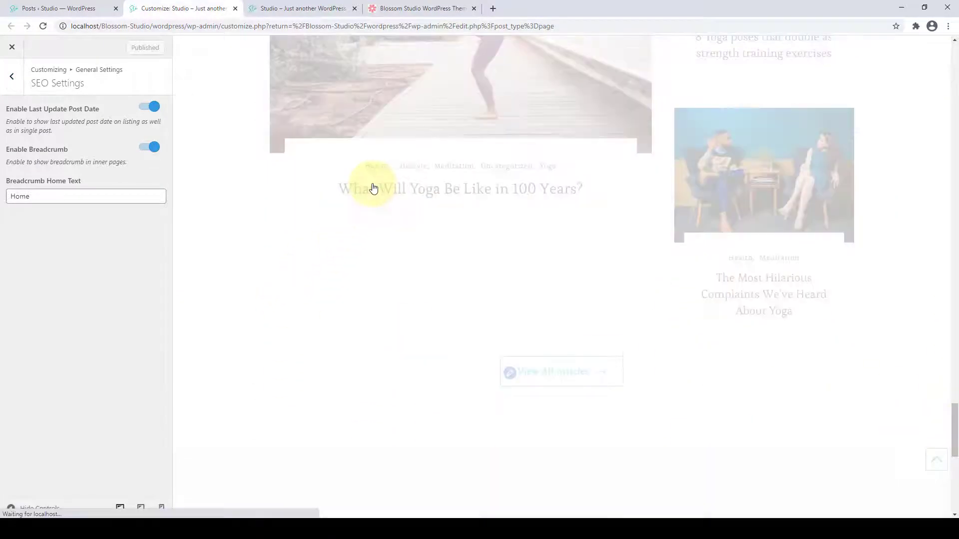
scroll(374, 186, down, 8)
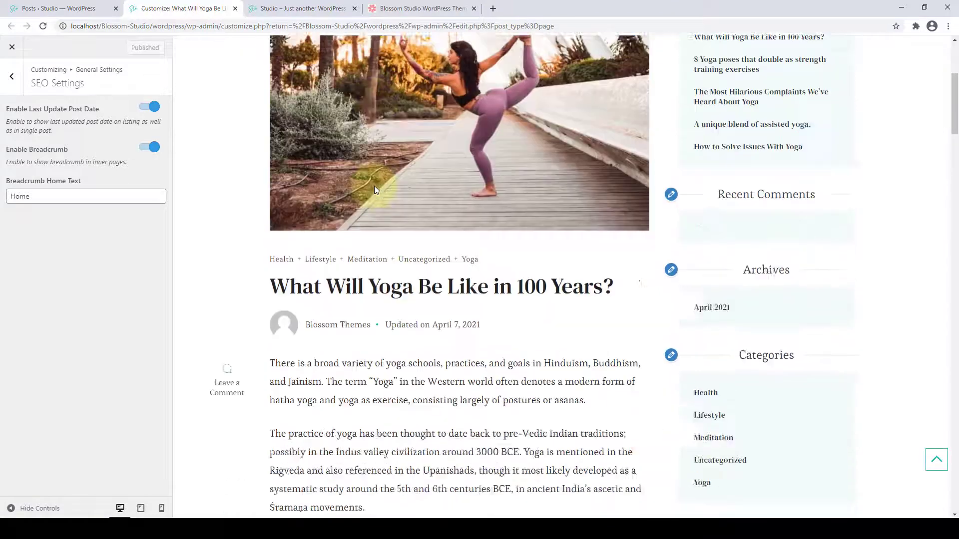
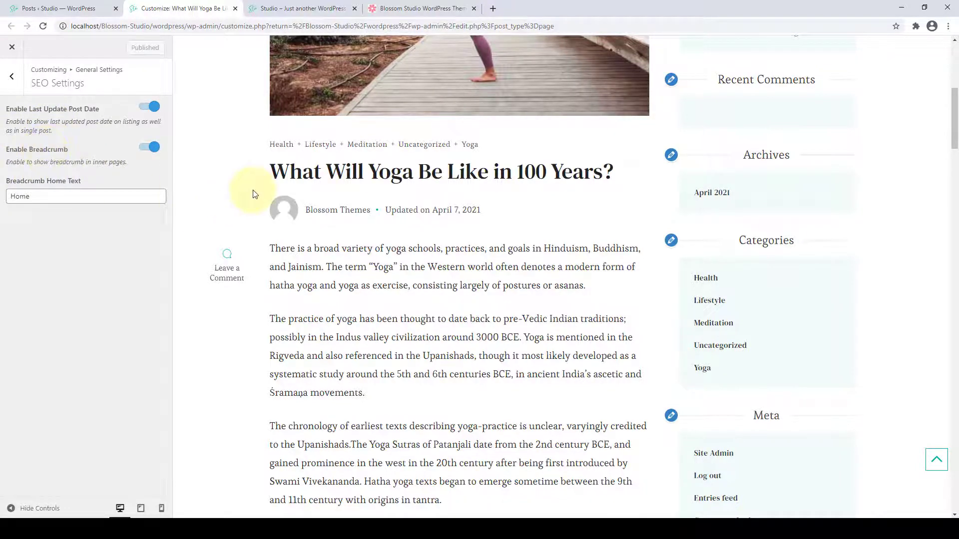
scroll(254, 192, up, 7)
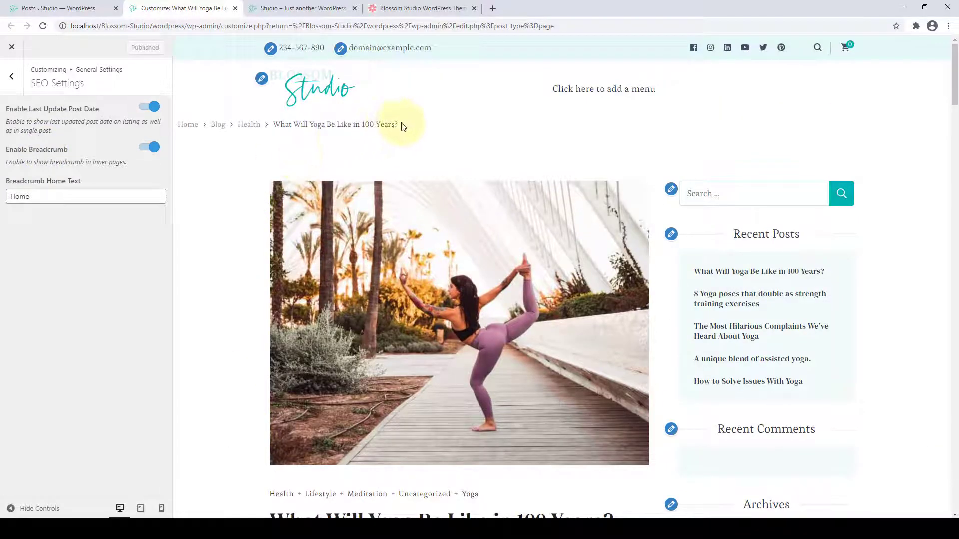
Turn the breadcrumb off to see its effect on the post, and enable it again.
drag(400, 127, 181, 123)
click(195, 151)
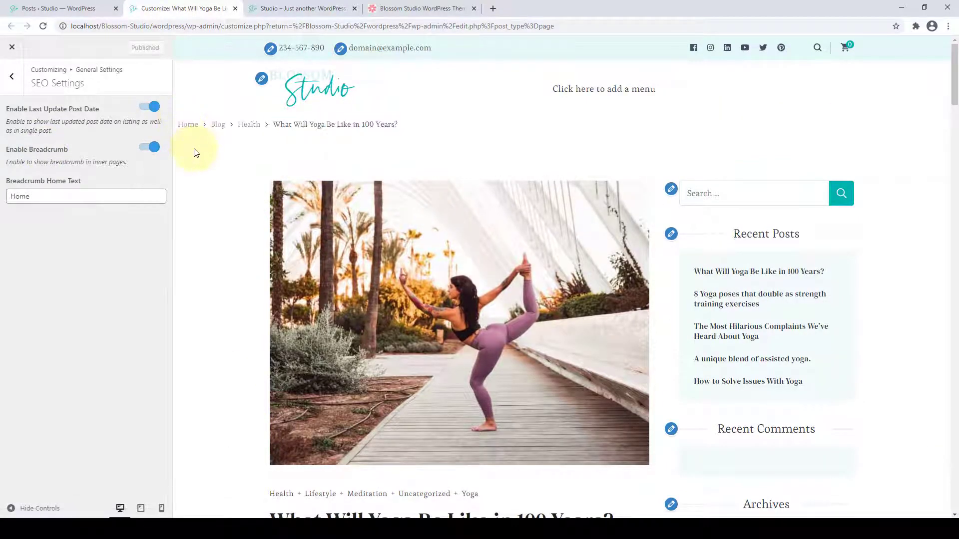
click(148, 148)
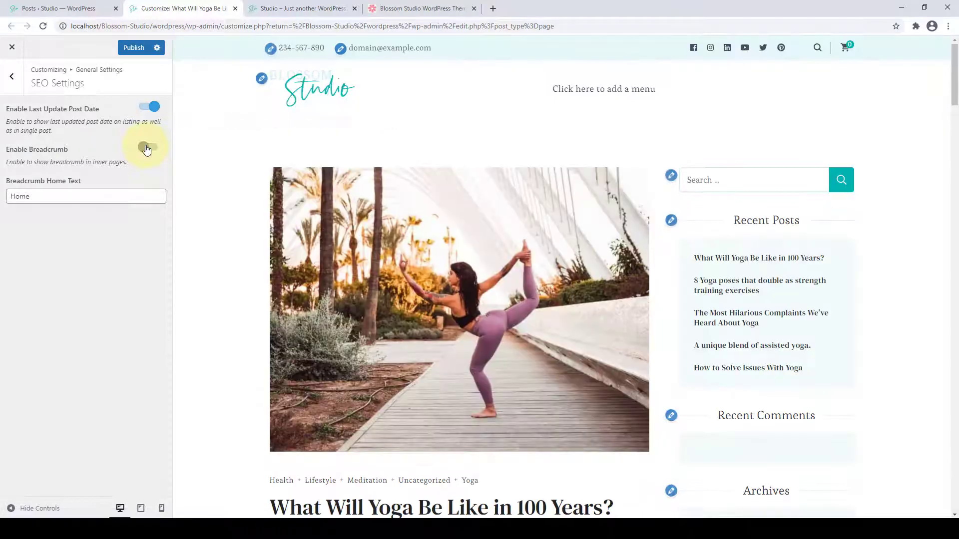
click(155, 154)
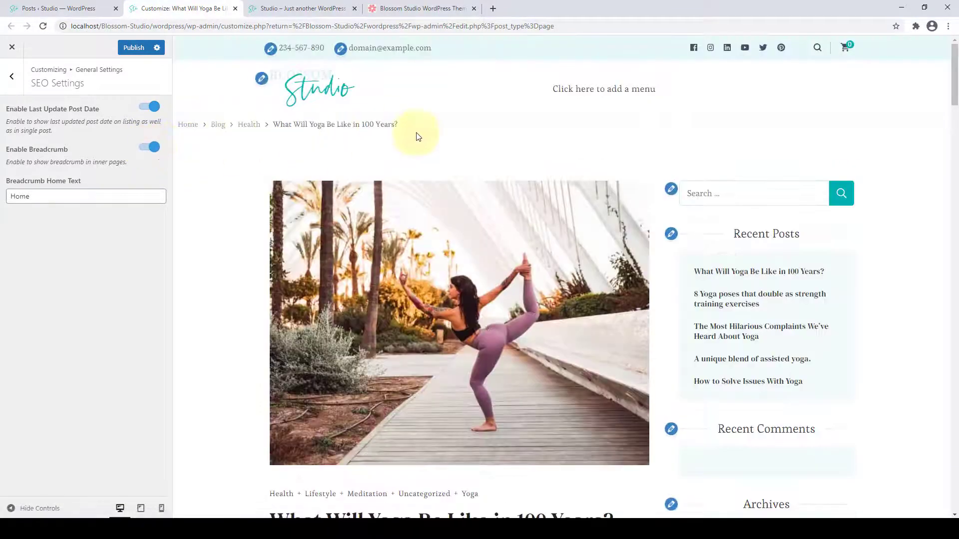
Try "Studio" as the Breadcrumb Home Text, and undo the change.
double_click(66, 202)
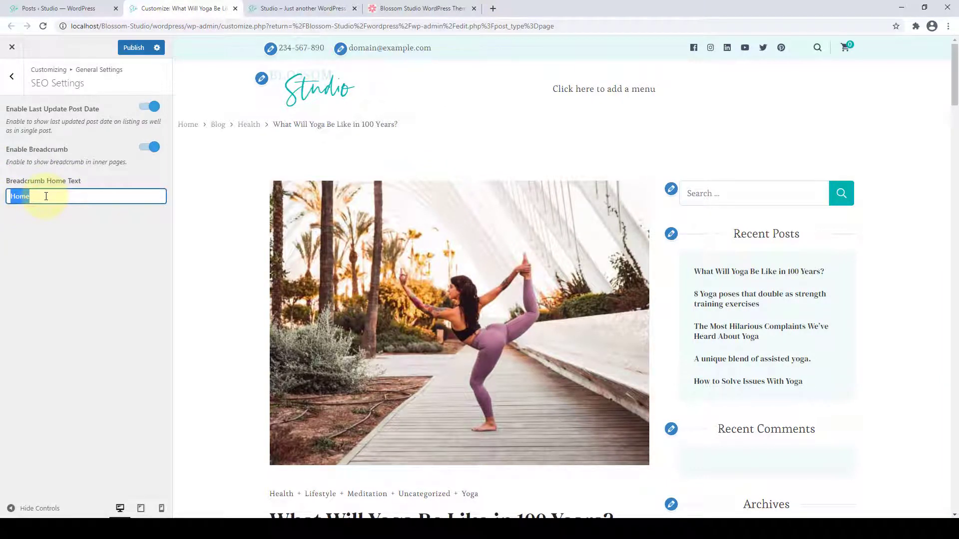
text(Studio)
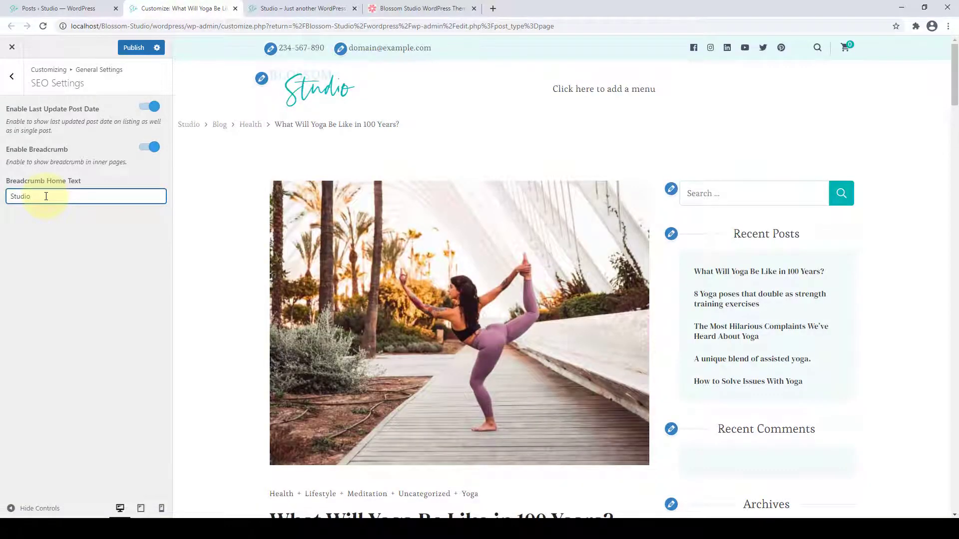
key(ctrl+z)
key(ctrl+z)
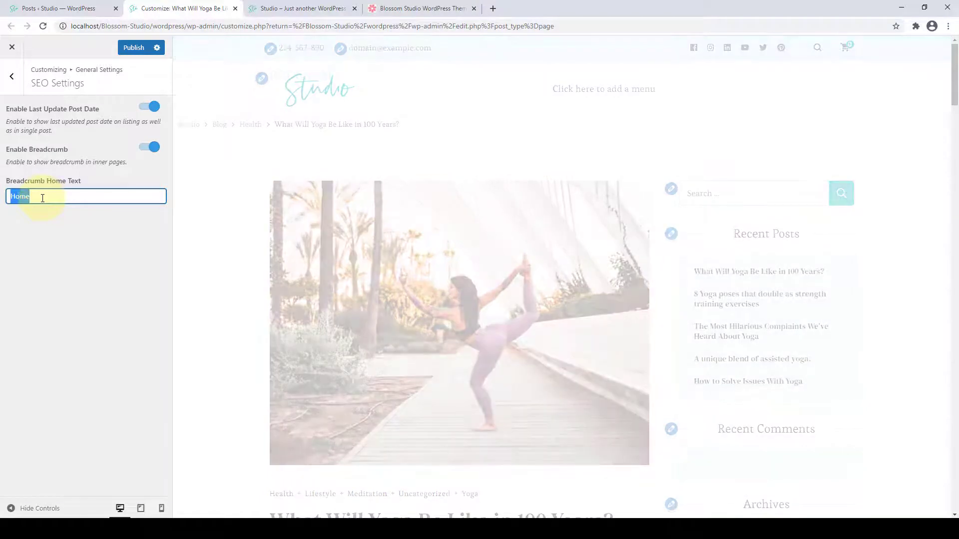
click(43, 199)
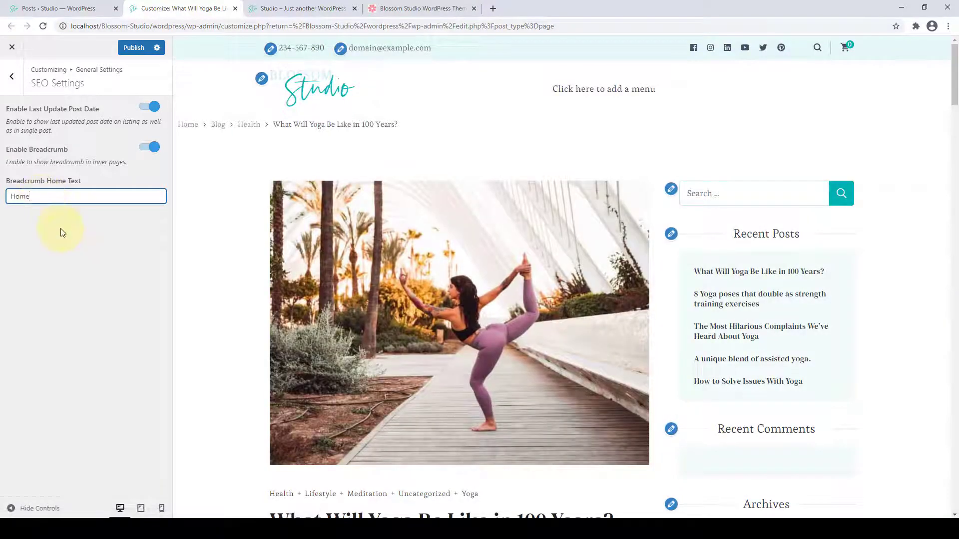
click(62, 234)
Publish the SEO settings, and open the Posts(Blog) & Pages Settings to review the options.
click(130, 48)
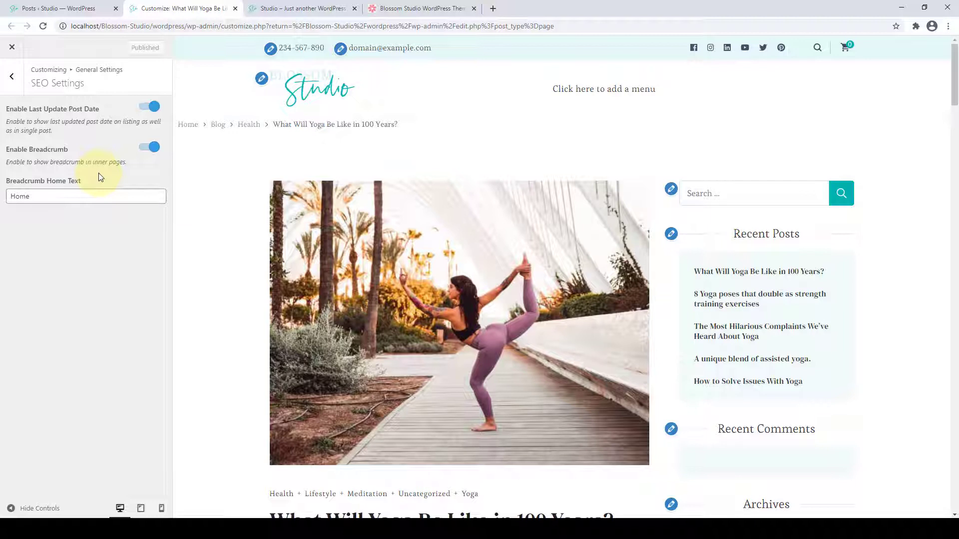
click(12, 76)
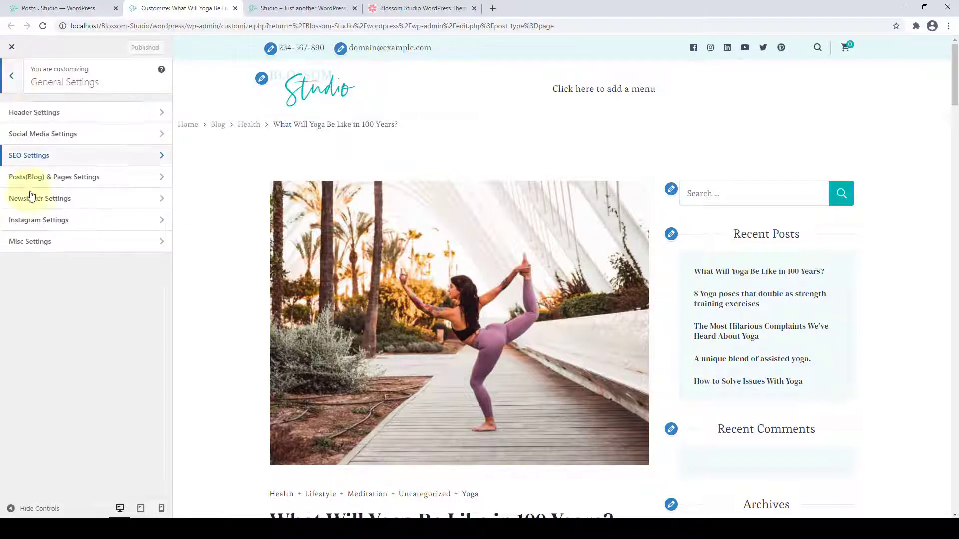
click(73, 180)
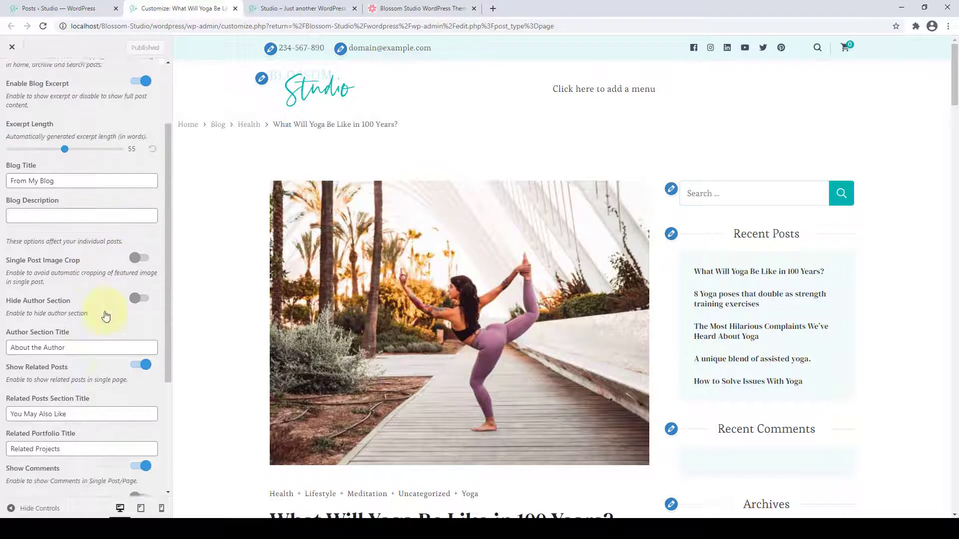
scroll(102, 315, up, 5)
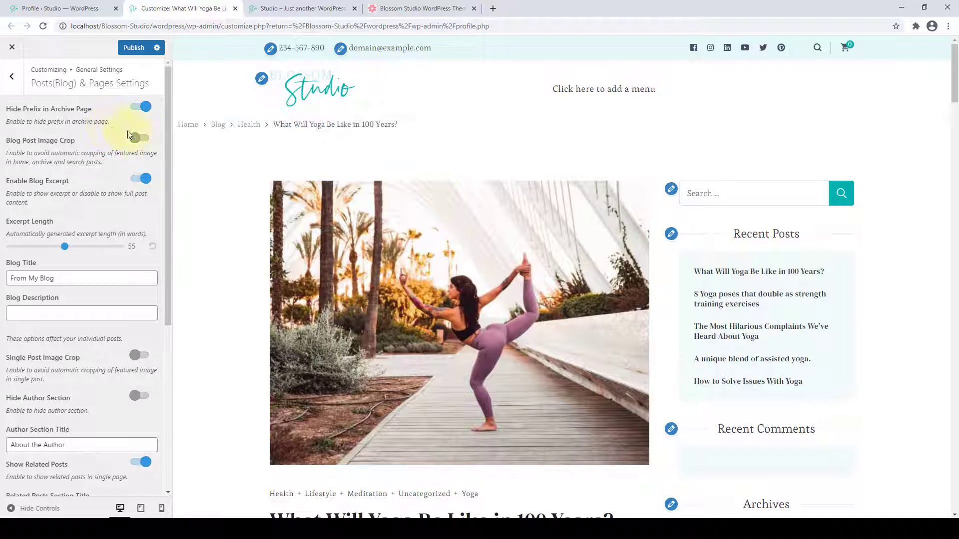
Open the Health category archive in the preview, and enable Hide Prefix in Archive Page.
scroll(332, 155, down, 7)
right_click(285, 147)
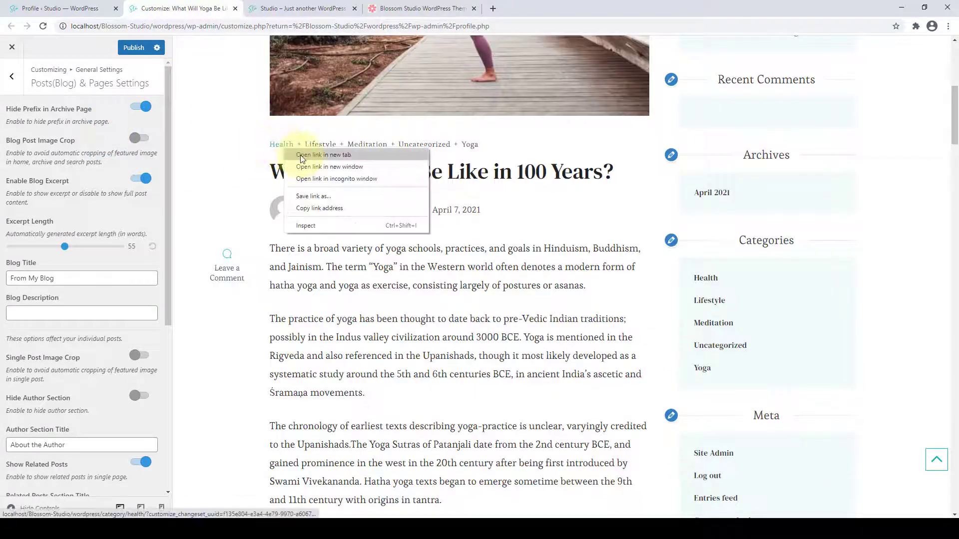
click(280, 148)
click(280, 149)
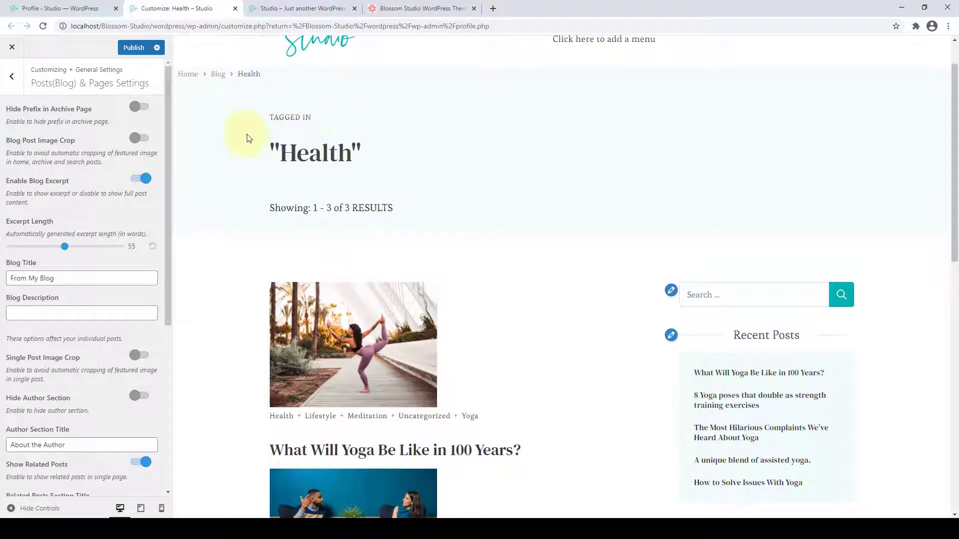
click(144, 107)
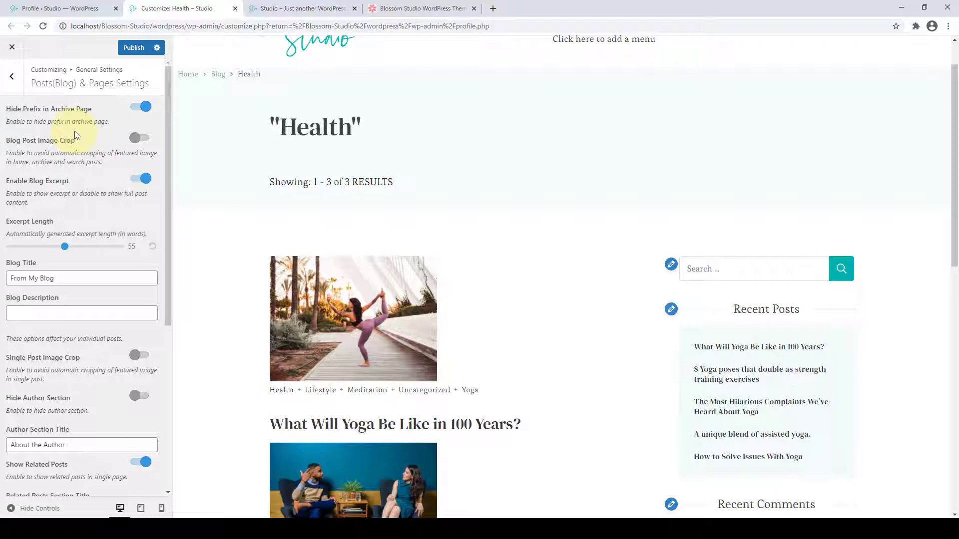
Enable Blog Post Image Crop to see its effect on the Health archive's featured images, and turn it off again.
scroll(470, 172, down, 4)
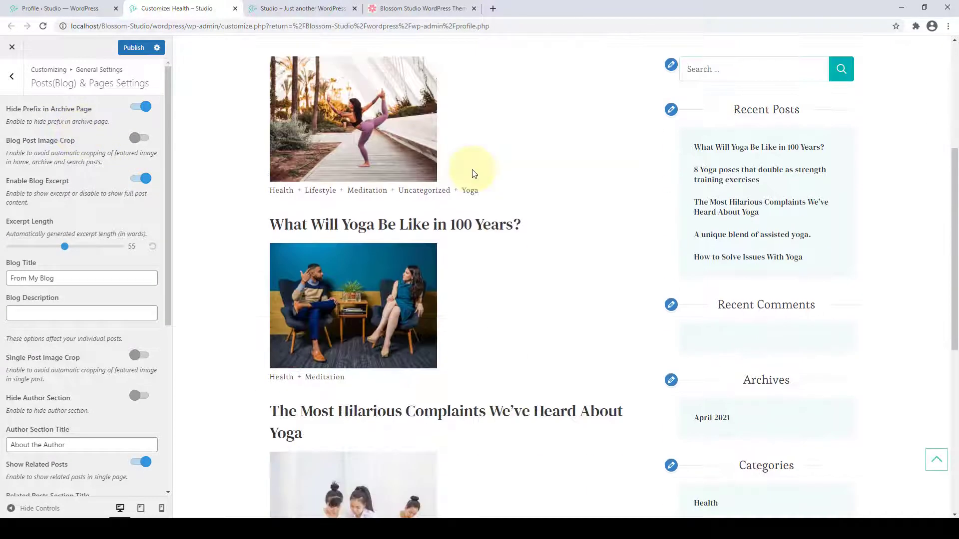
click(144, 139)
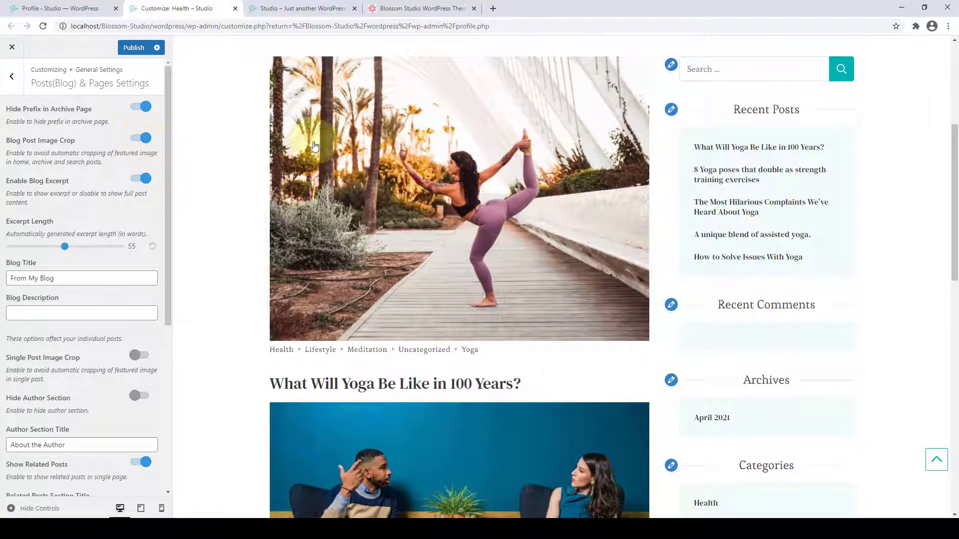
scroll(437, 240, down, 1)
scroll(439, 244, down, 13)
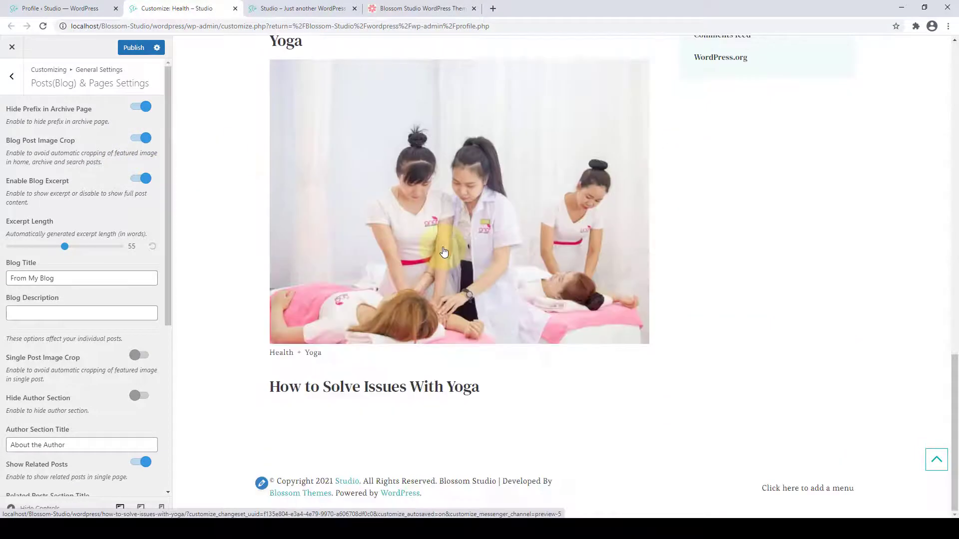
scroll(442, 249, up, 8)
scroll(444, 251, up, 8)
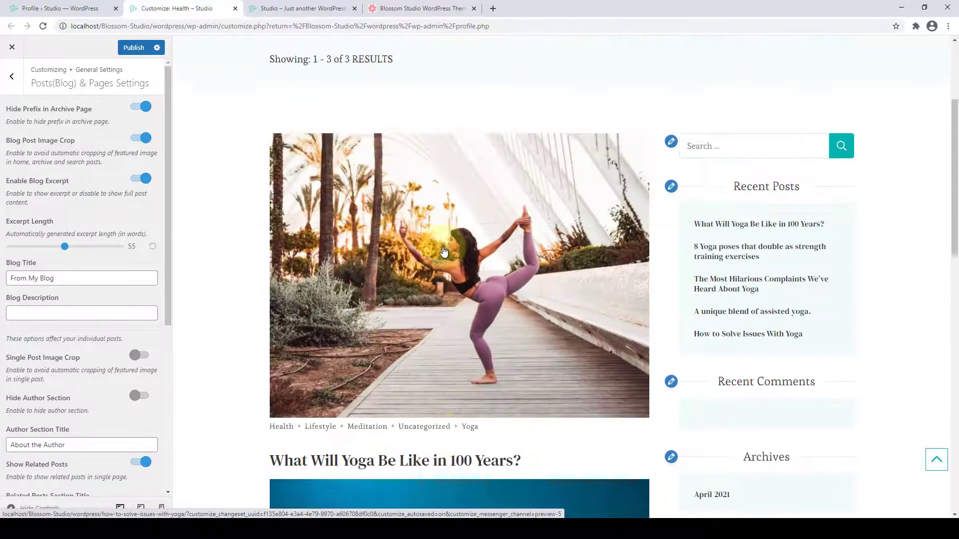
click(139, 144)
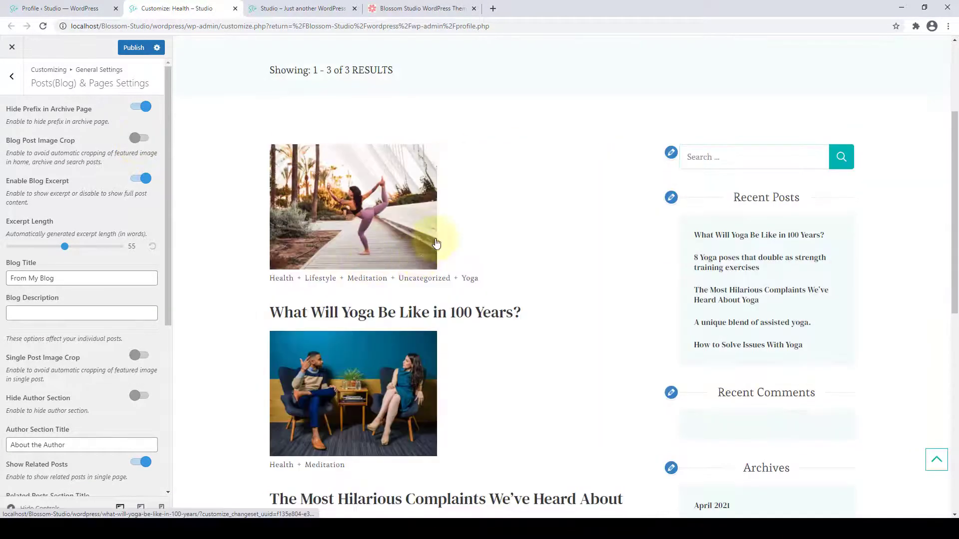
scroll(409, 232, down, 8)
scroll(382, 324, up, 7)
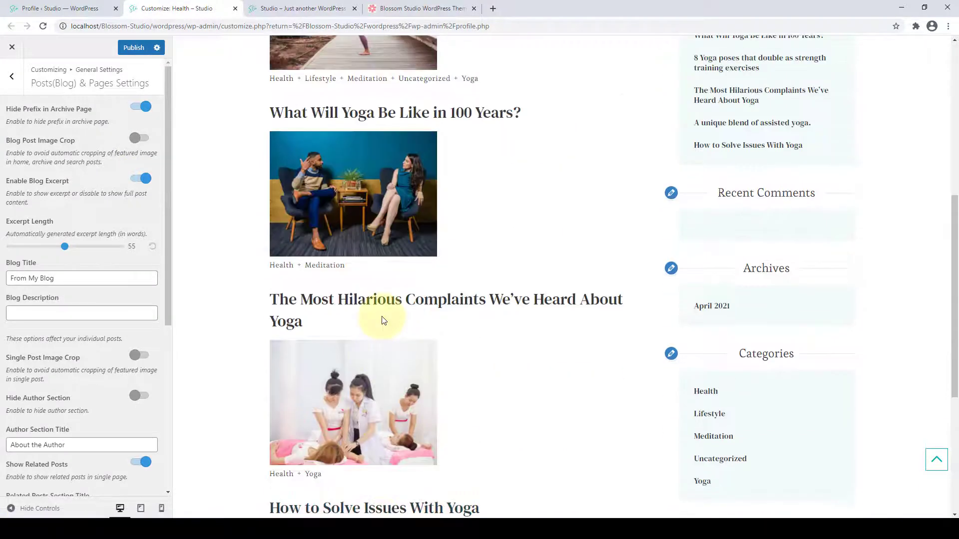
scroll(384, 320, up, 4)
Open the Blog page in the preview and examine the post excerpts alongside the blog excerpt options.
click(216, 109)
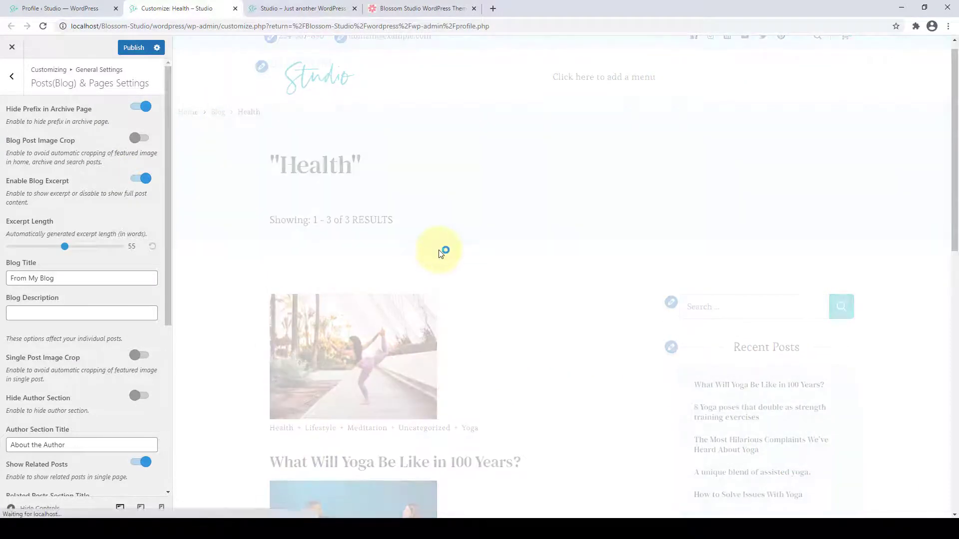
scroll(439, 254, down, 8)
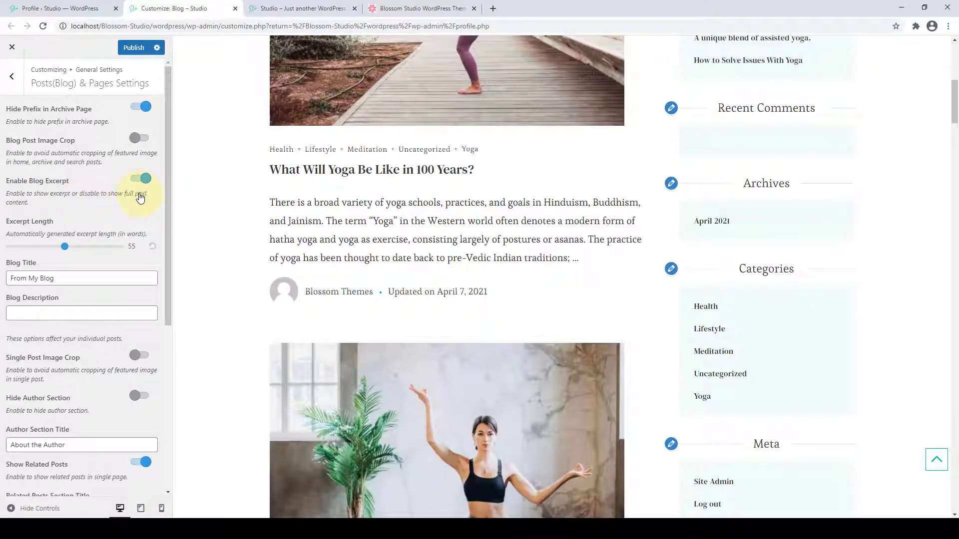
triple_click(458, 238)
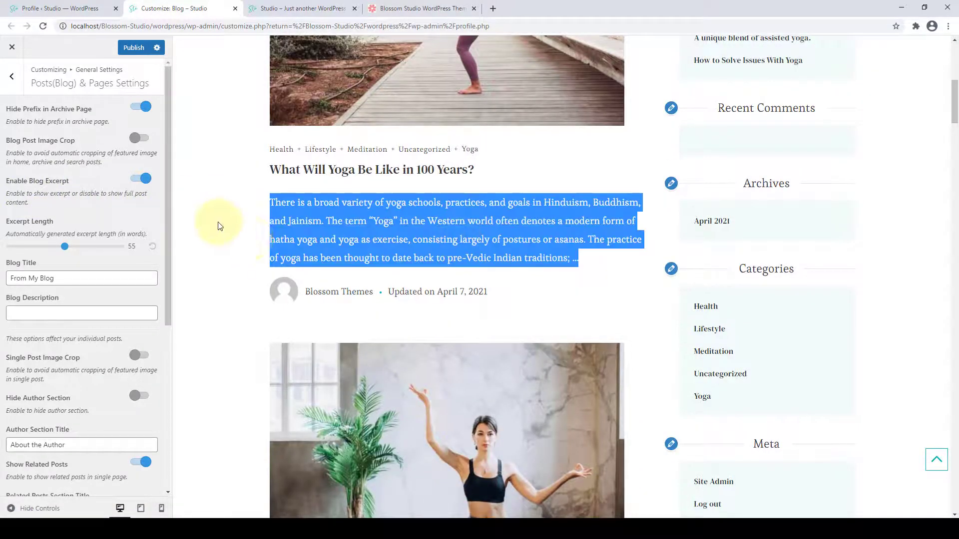
click(212, 221)
scroll(212, 221, down, 1)
scroll(143, 165, down, 3)
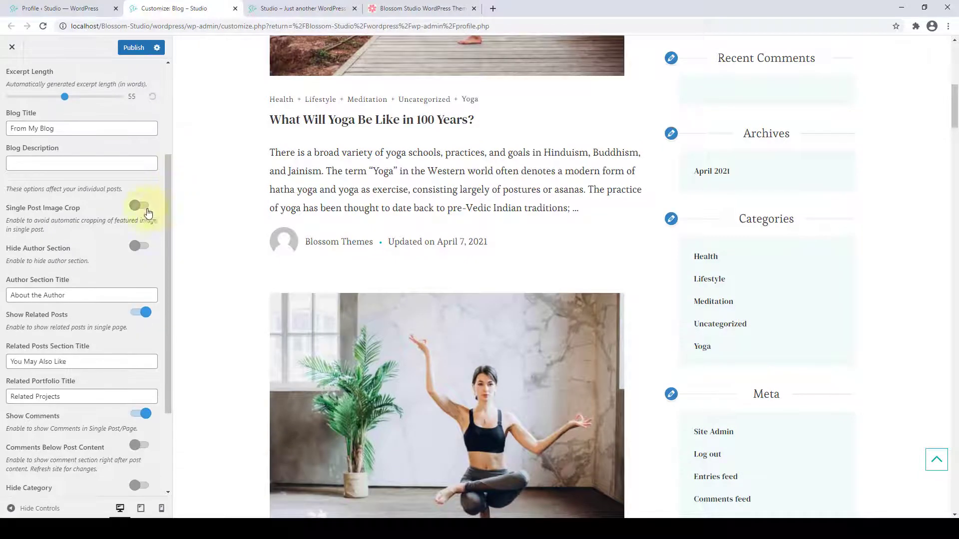
scroll(137, 208, up, 3)
scroll(268, 221, down, 9)
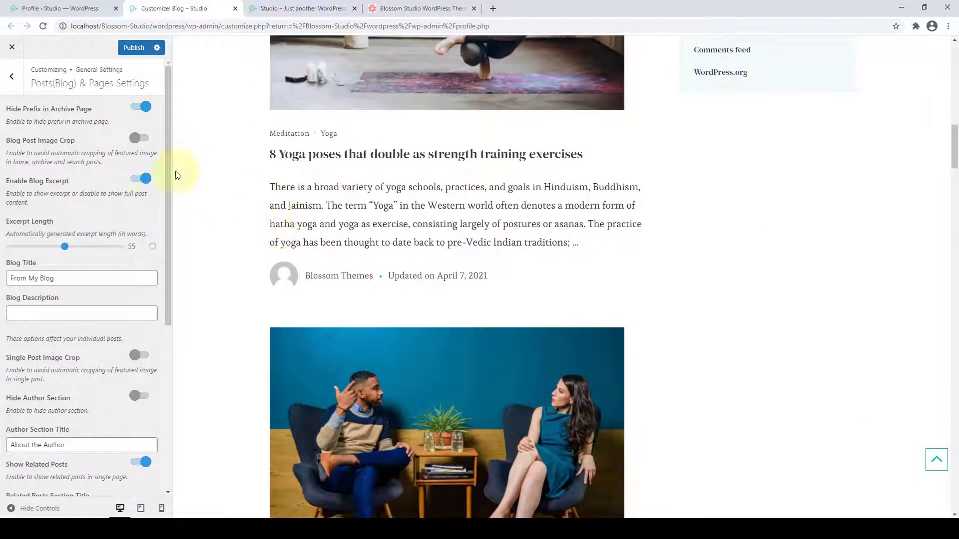
Turn off Enable Blog Excerpt to view the full post content on the blog page, and enable it again.
click(140, 178)
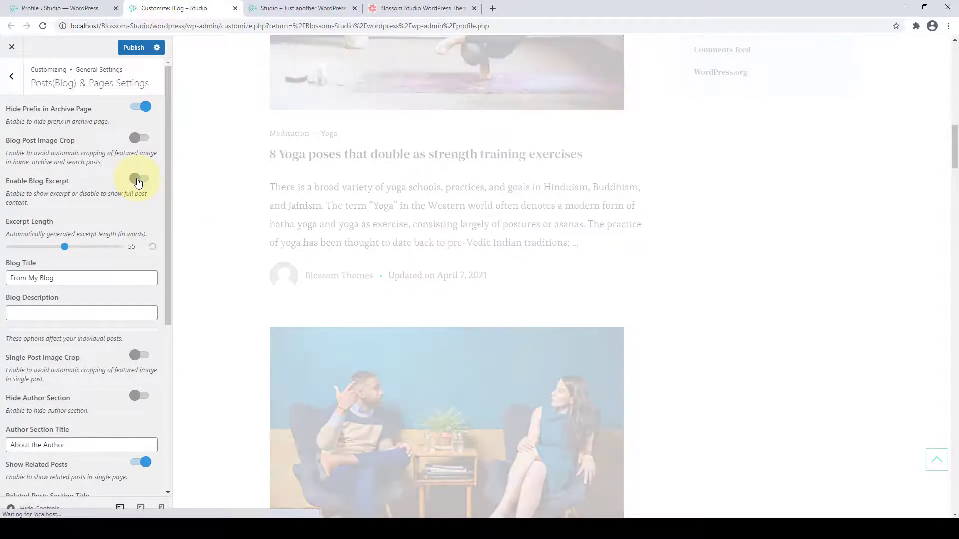
scroll(480, 278, down, 20)
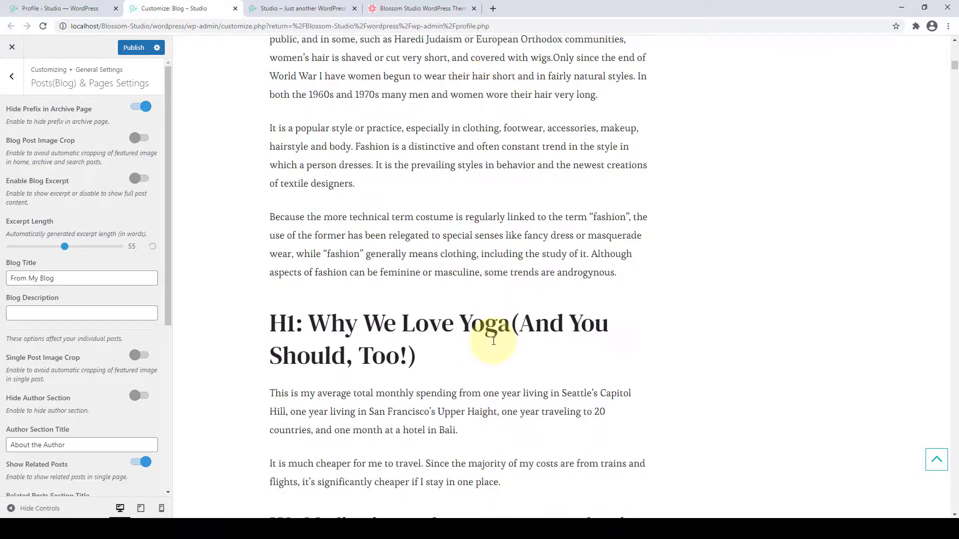
scroll(496, 342, down, 12)
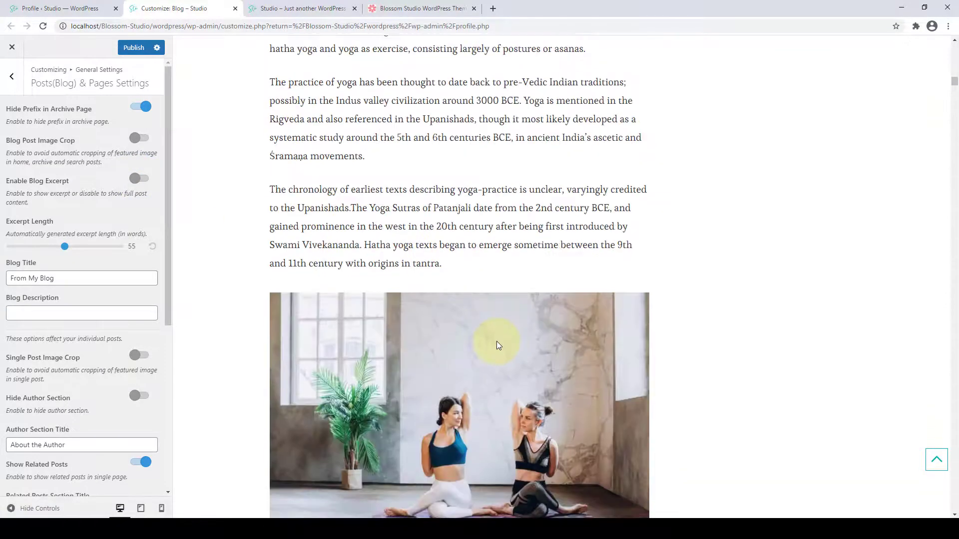
scroll(497, 340, up, 16)
scroll(492, 322, up, 15)
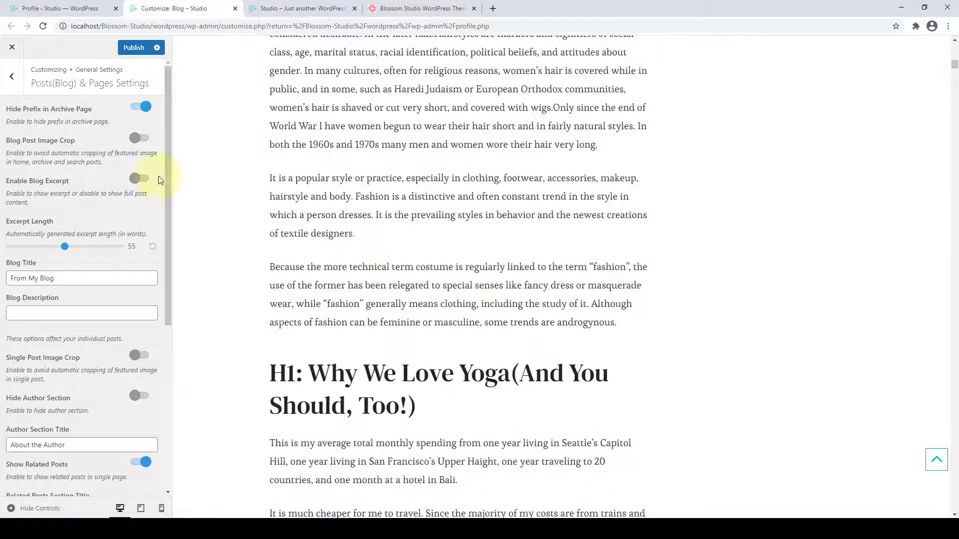
click(145, 180)
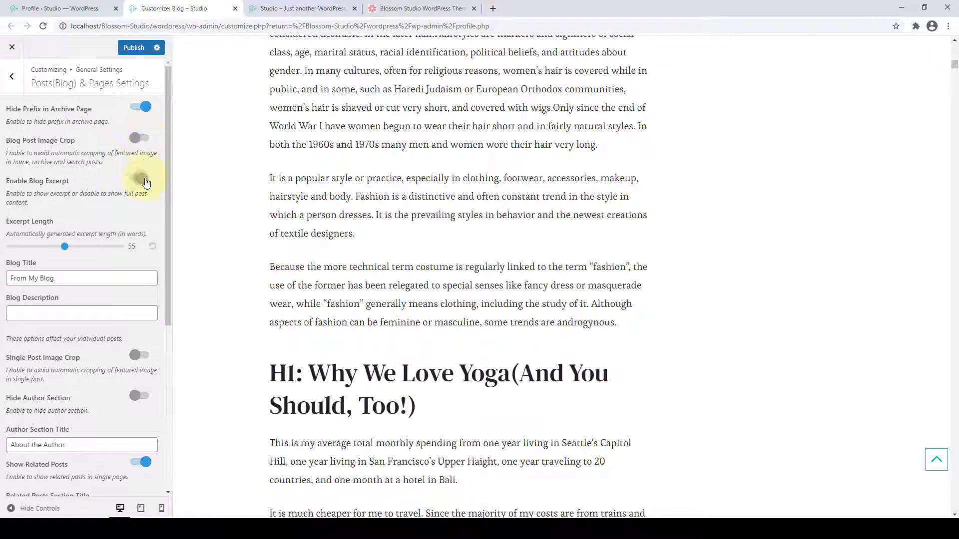
scroll(385, 253, down, 5)
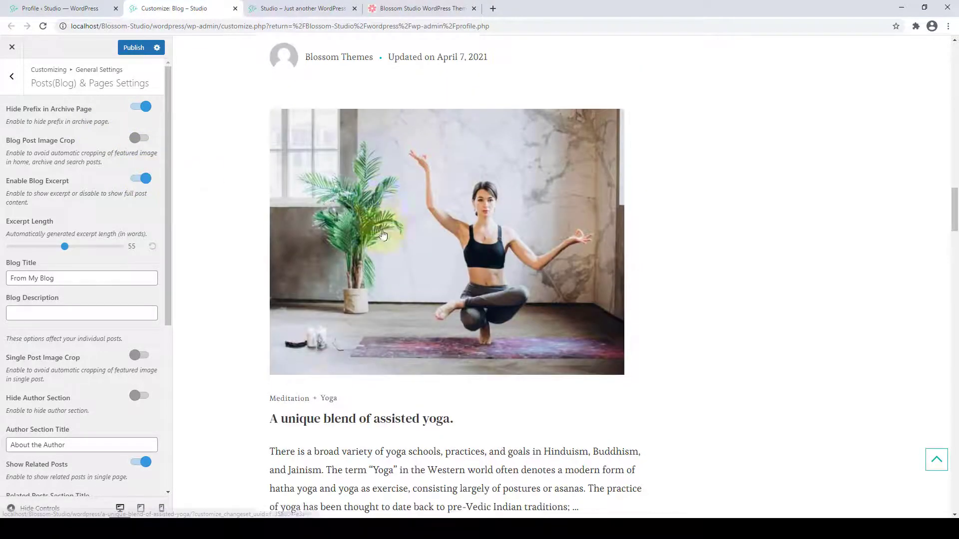
Set the blog Excerpt Length to 80 words.
scroll(393, 258, up, 5)
scroll(393, 259, up, 15)
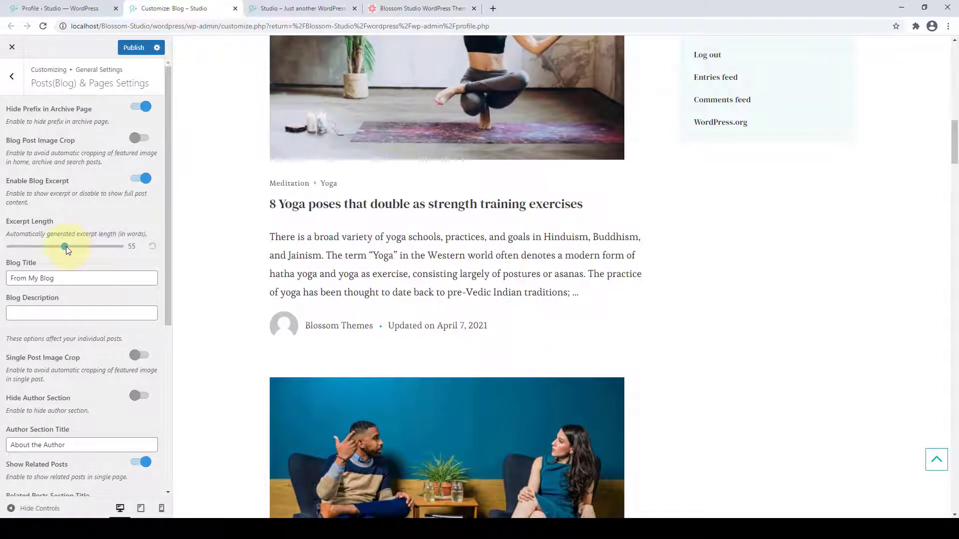
drag(75, 248, 94, 247)
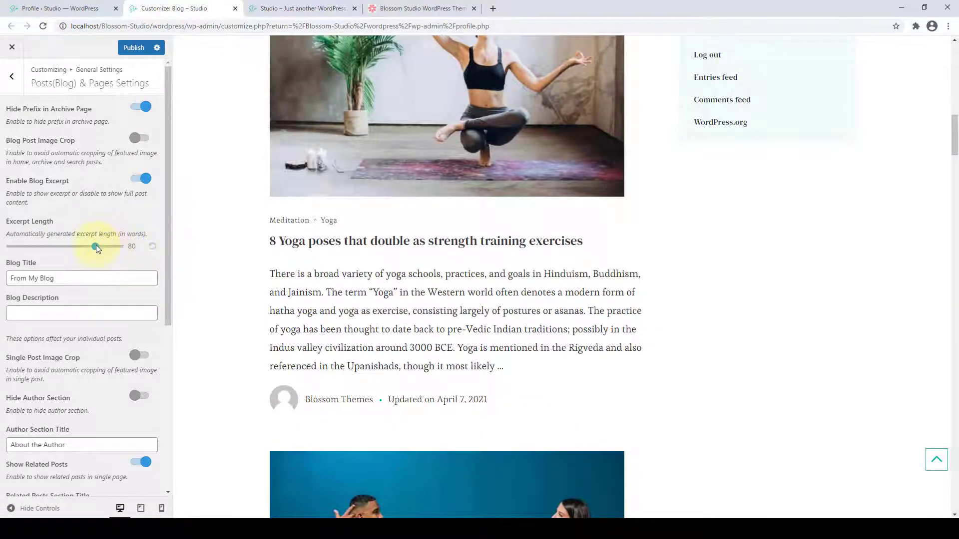
drag(96, 246, 55, 246)
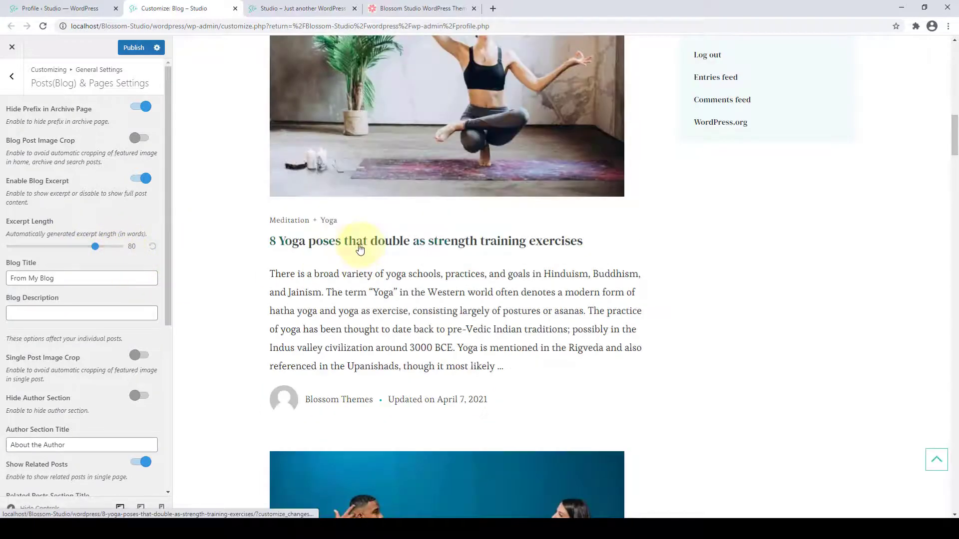
Review the Blog Title and Blog Description fields and compare them with the blog page heading in the preview.
scroll(62, 243, down, 1)
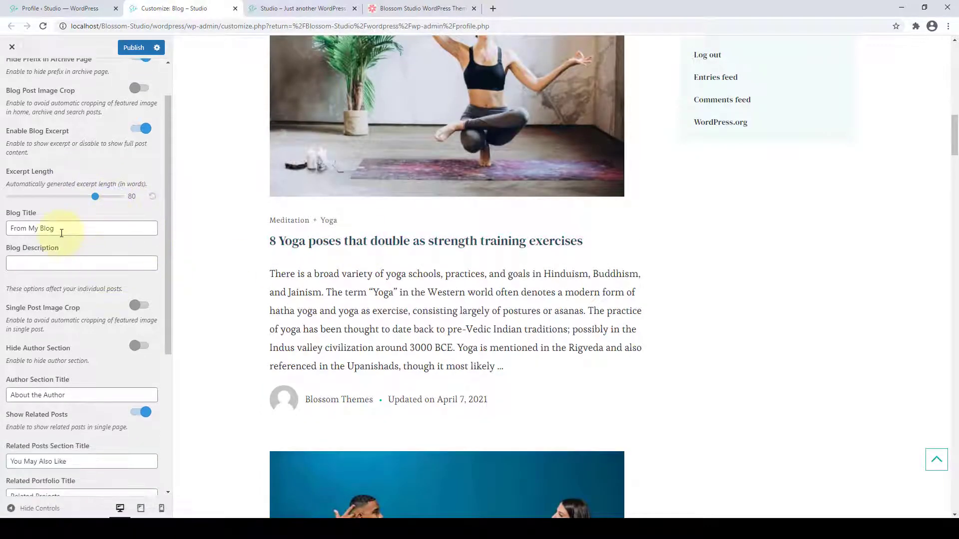
drag(62, 233, 9, 229)
click(25, 261)
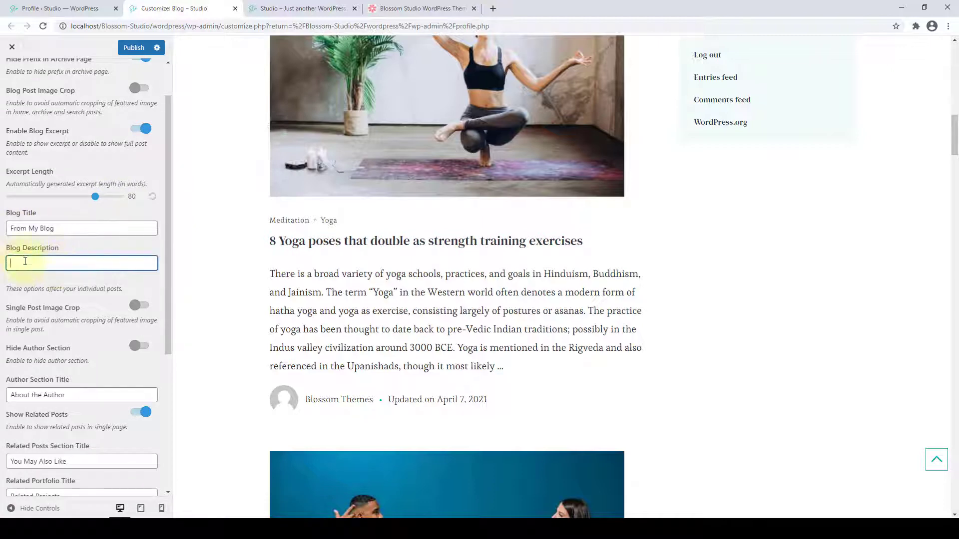
scroll(397, 212, up, 10)
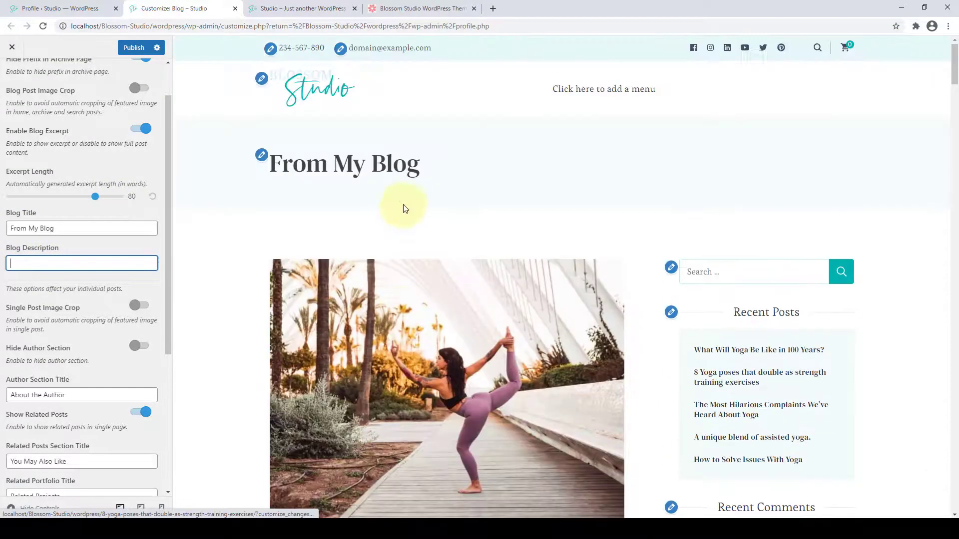
drag(421, 168, 268, 169)
click(106, 268)
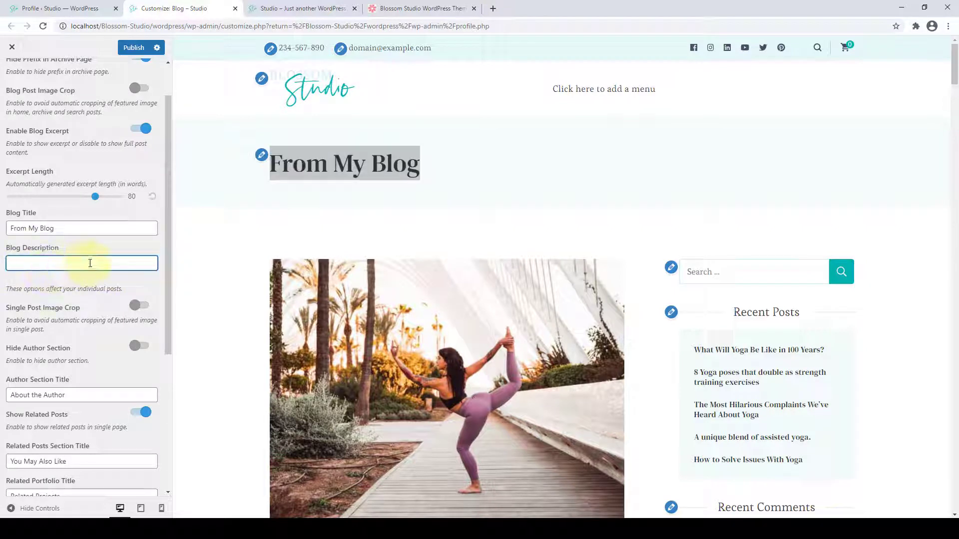
click(435, 175)
scroll(50, 225, down, 2)
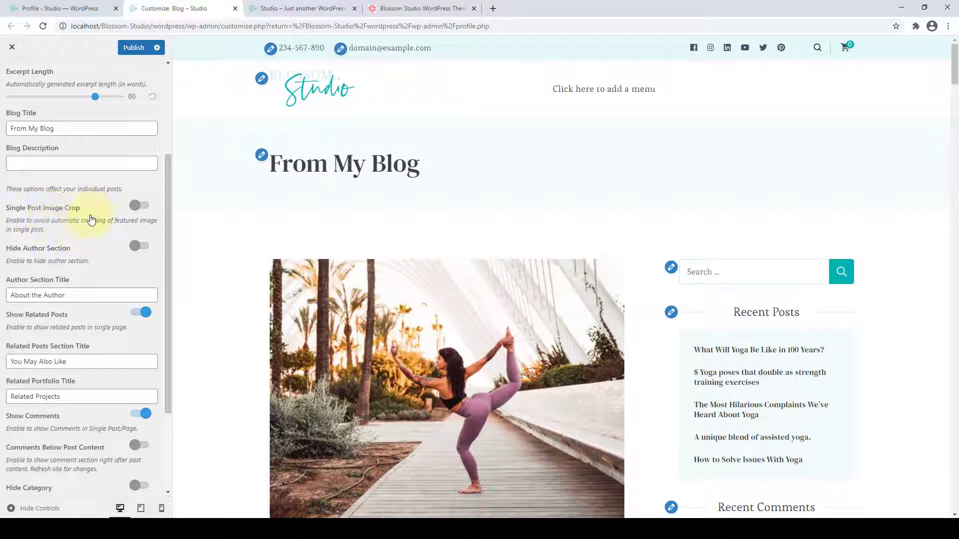
scroll(86, 223, up, 3)
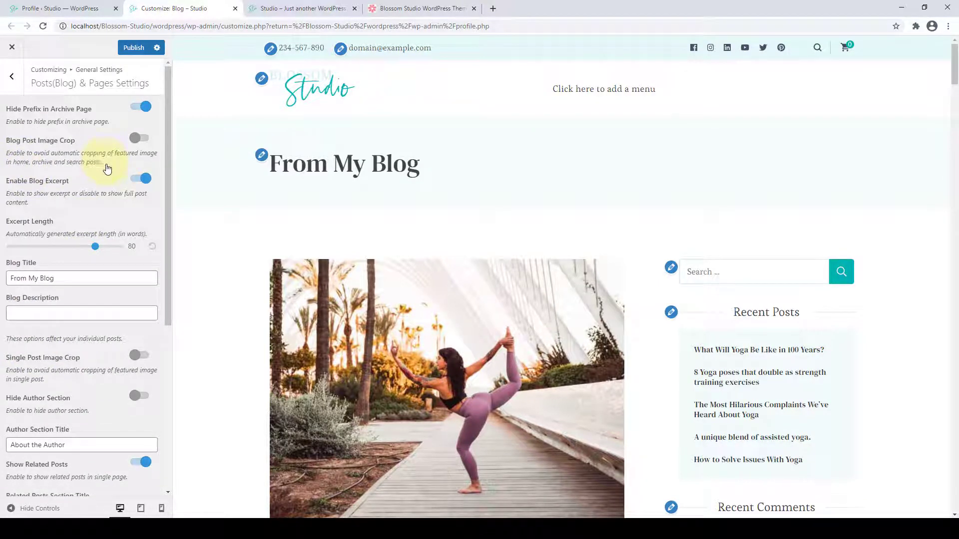
Review the individual post options, and open the "What Will Yoga Be Like in 100 Years?" post in the preview at its author section.
scroll(105, 210, down, 2)
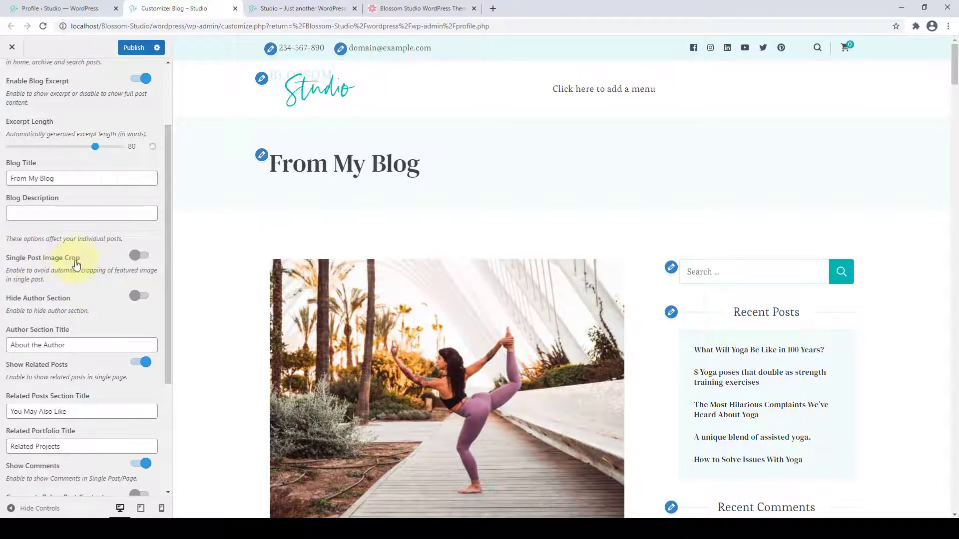
scroll(288, 222, down, 4)
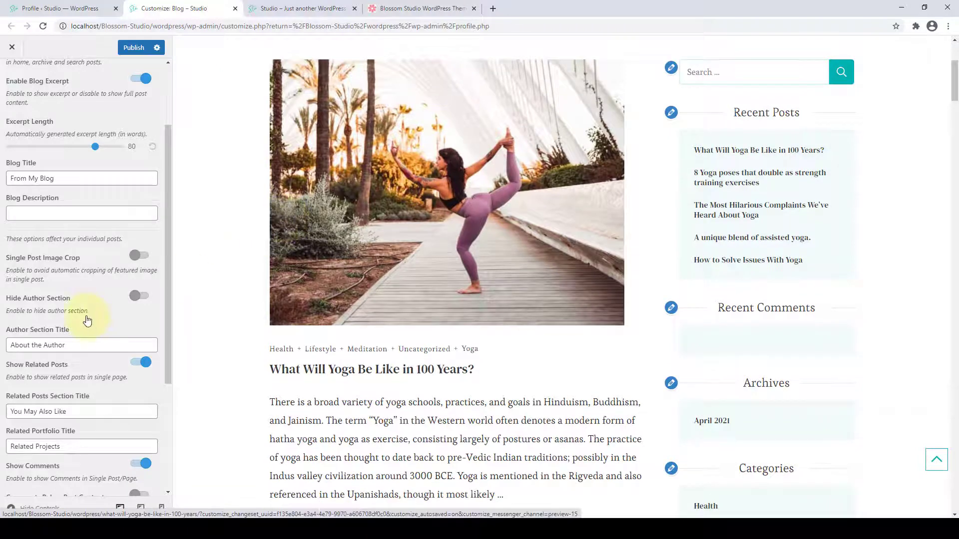
scroll(45, 285, down, 1)
scroll(65, 261, down, 2)
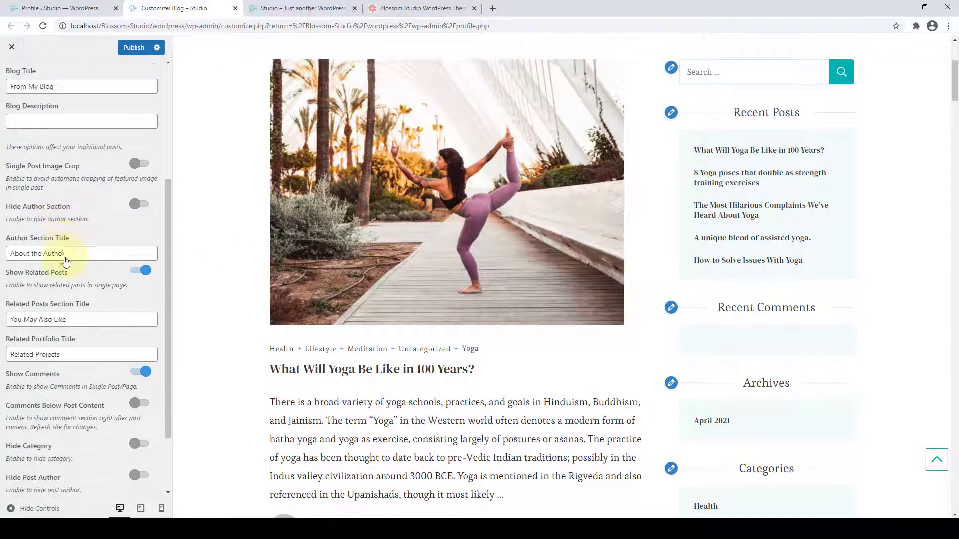
click(314, 369)
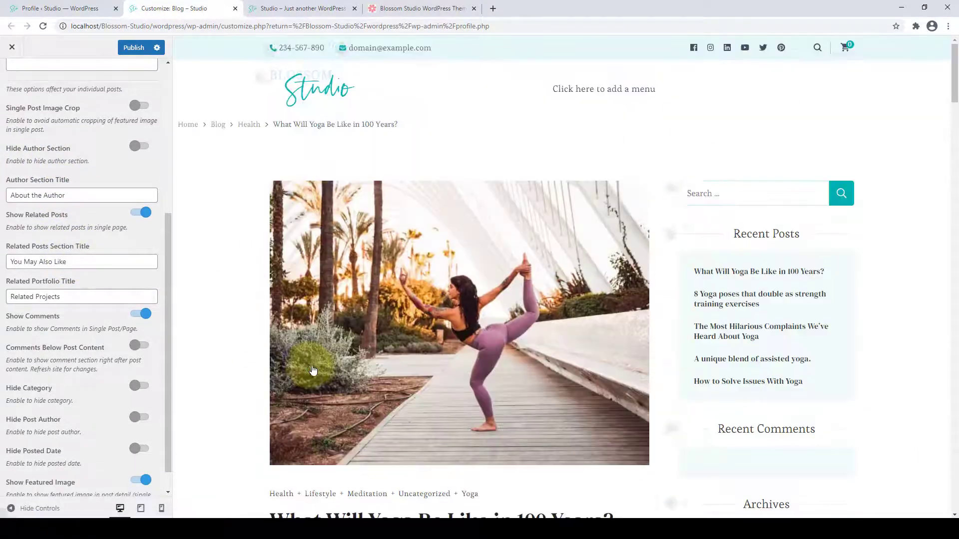
drag(951, 72, 951, 417)
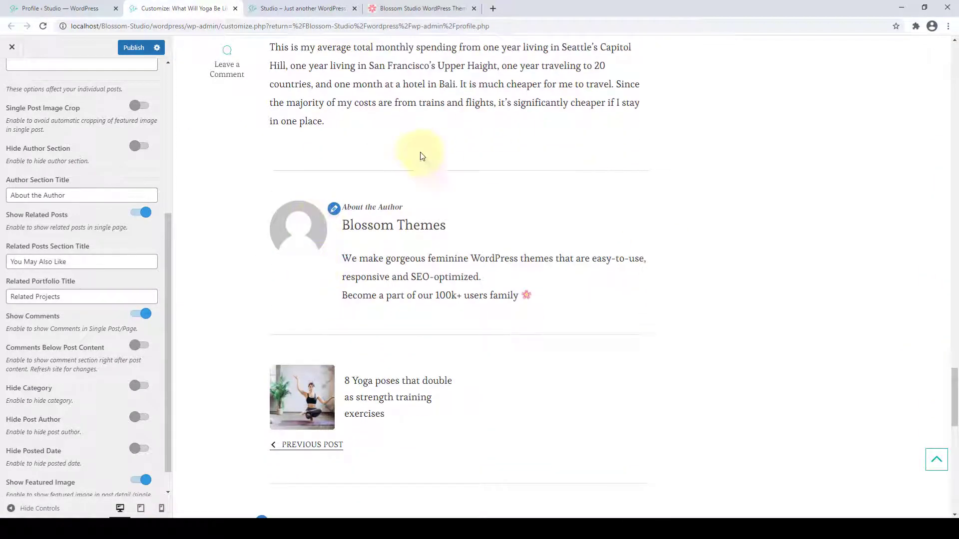
Try Hide Author Section on the post, turn it off again, and compare the Author Section Title with the preview.
click(144, 147)
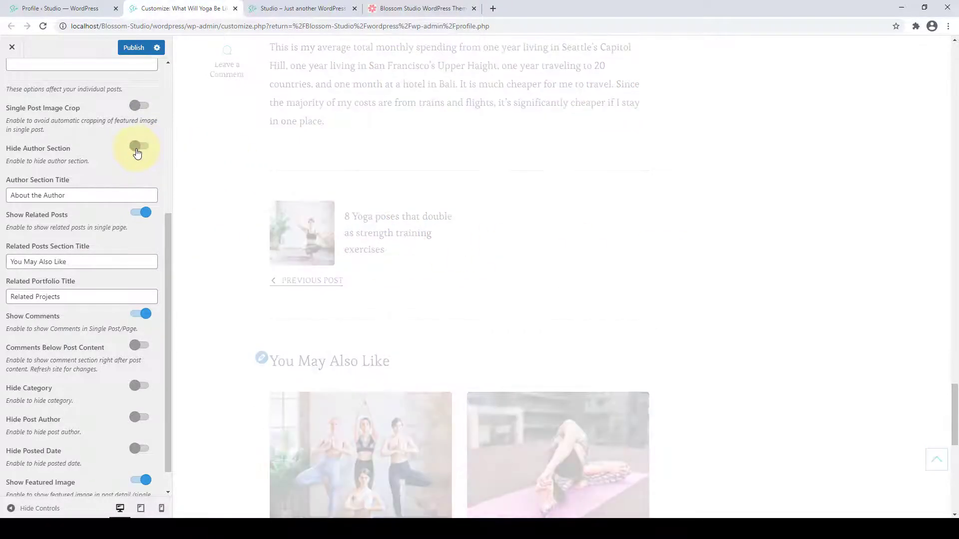
drag(86, 194, 7, 198)
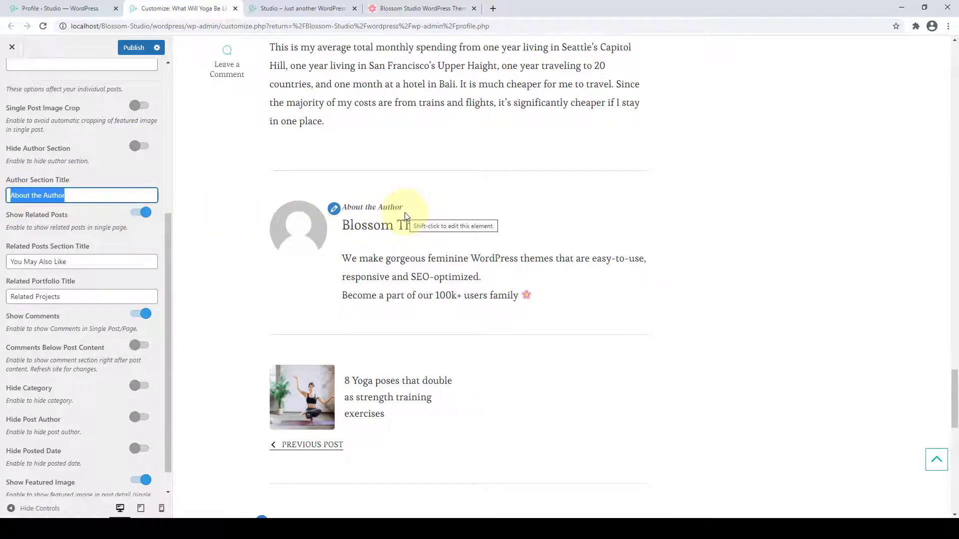
click(231, 306)
Turn off Show Related Posts to see its effect on the "You May Also Like" section of the post.
scroll(231, 307, down, 7)
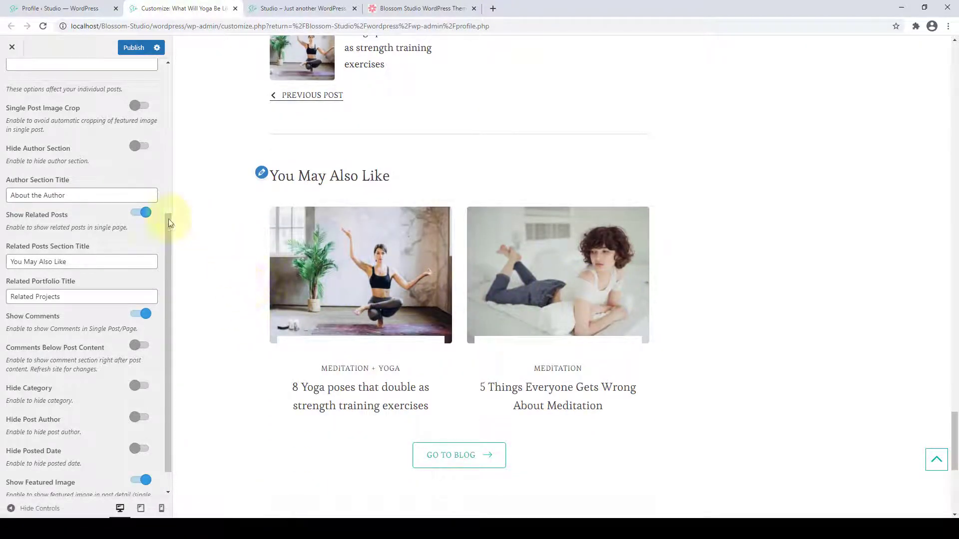
click(135, 215)
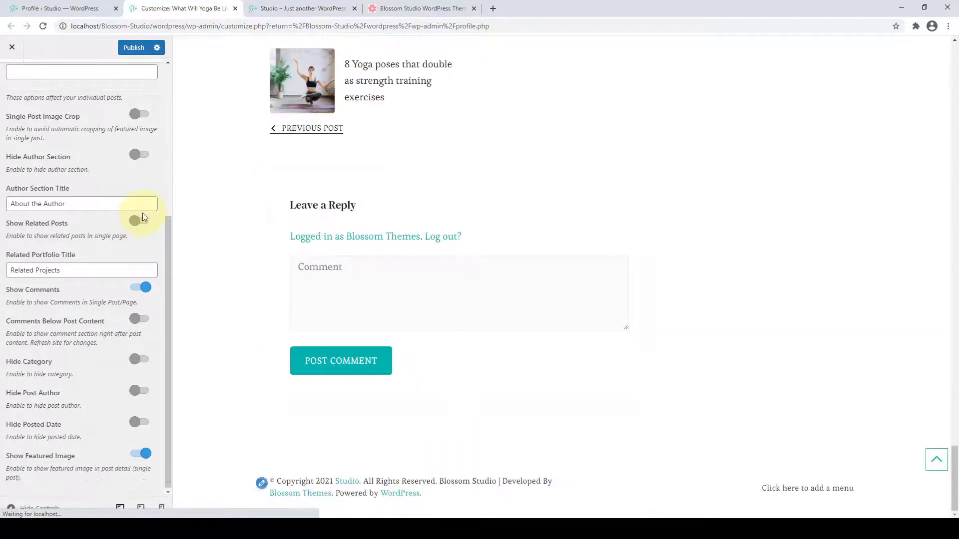
Turn Show Related Posts back on and review the Related Posts Section Title and Related Portfolio Title fields.
click(144, 221)
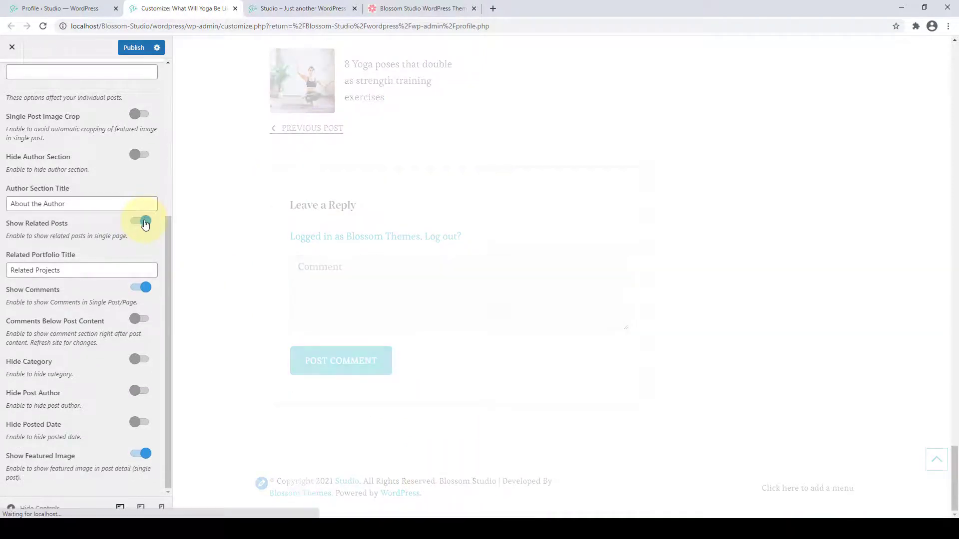
scroll(145, 225, down, 1)
drag(100, 238, 10, 237)
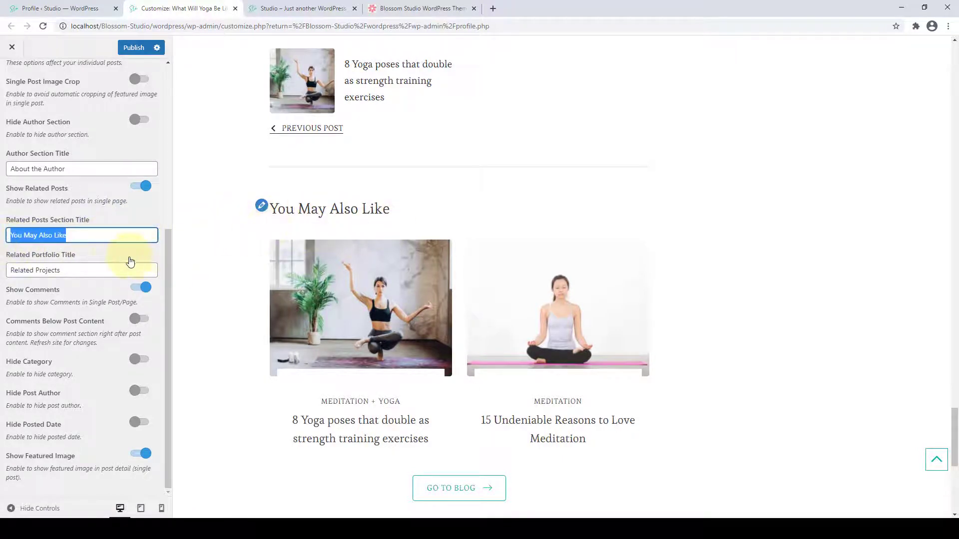
click(107, 266)
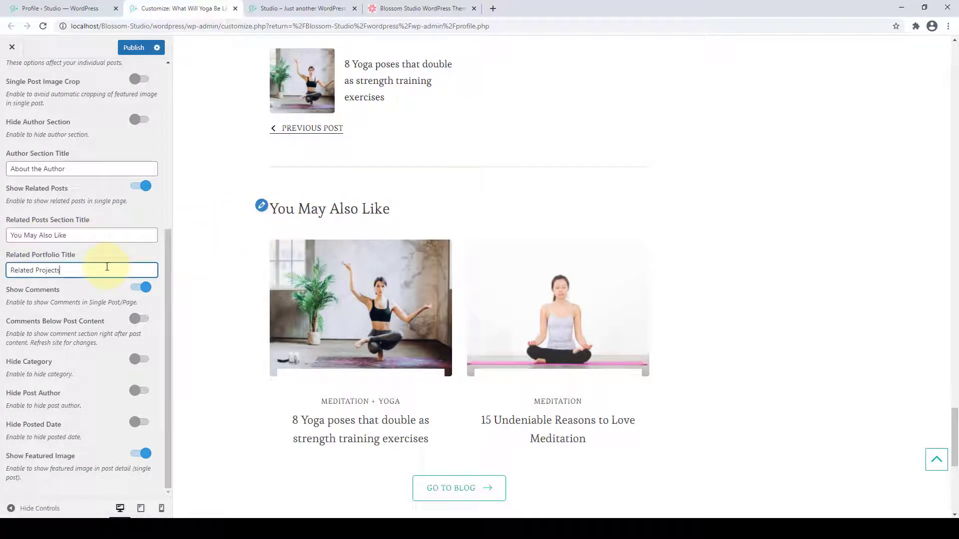
drag(106, 272, 9, 270)
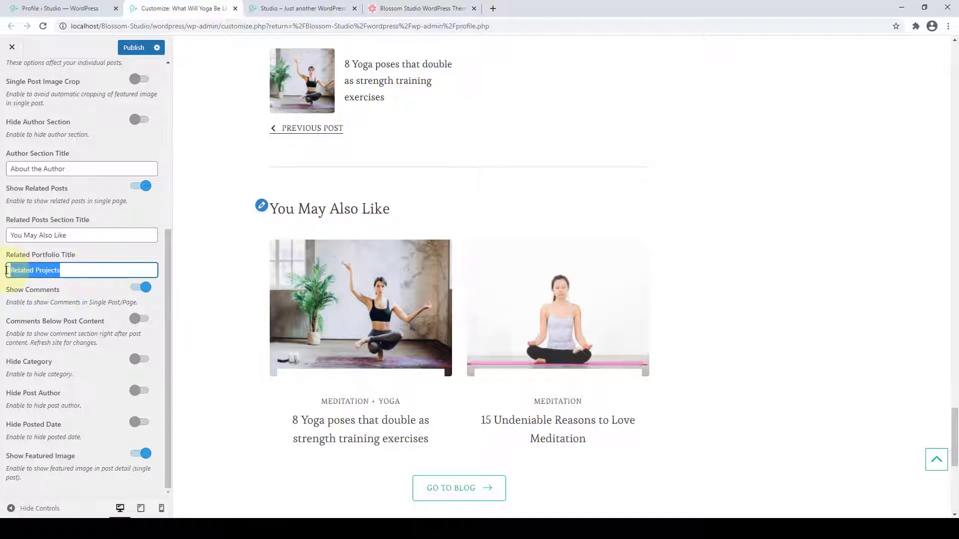
click(71, 270)
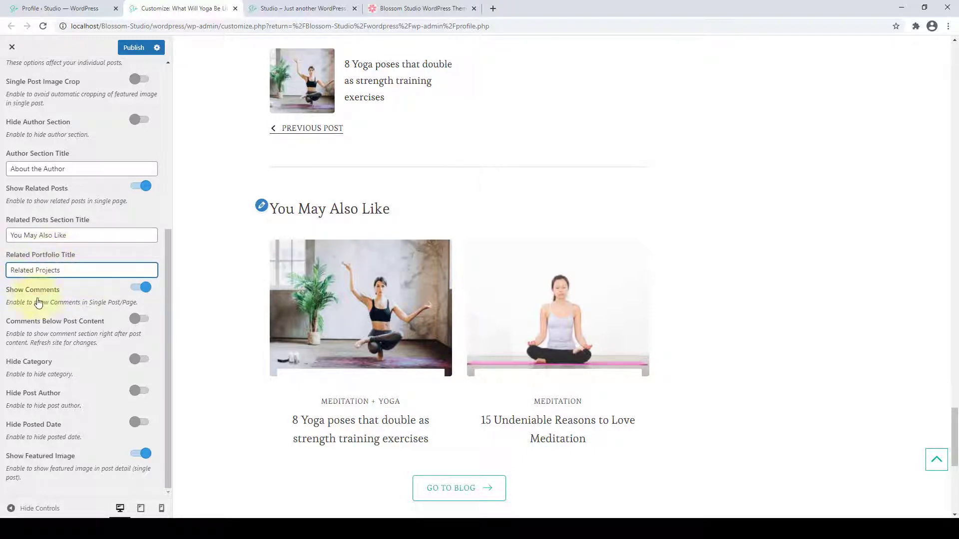
Turn off Show Comments to see its effect on the "Leave a Reply" section of the post.
scroll(332, 299, down, 7)
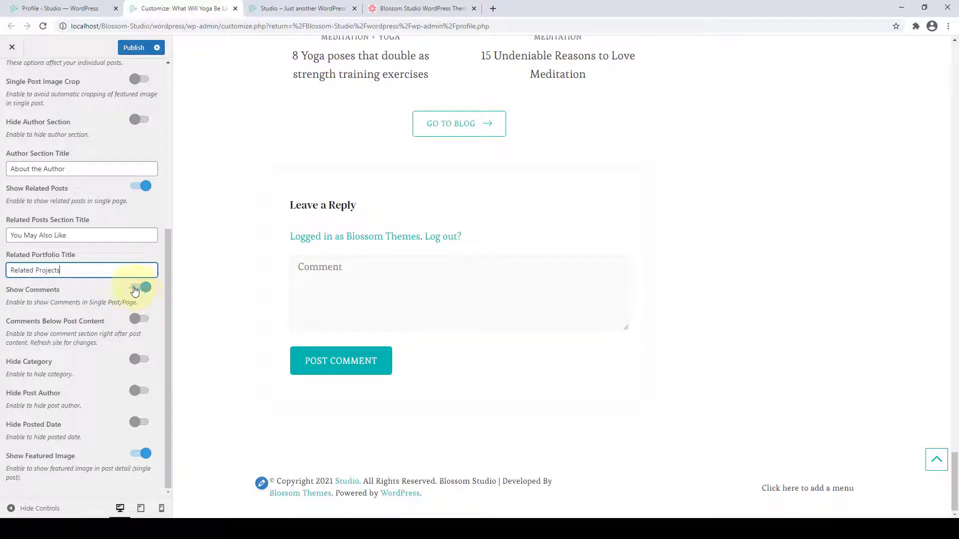
click(136, 288)
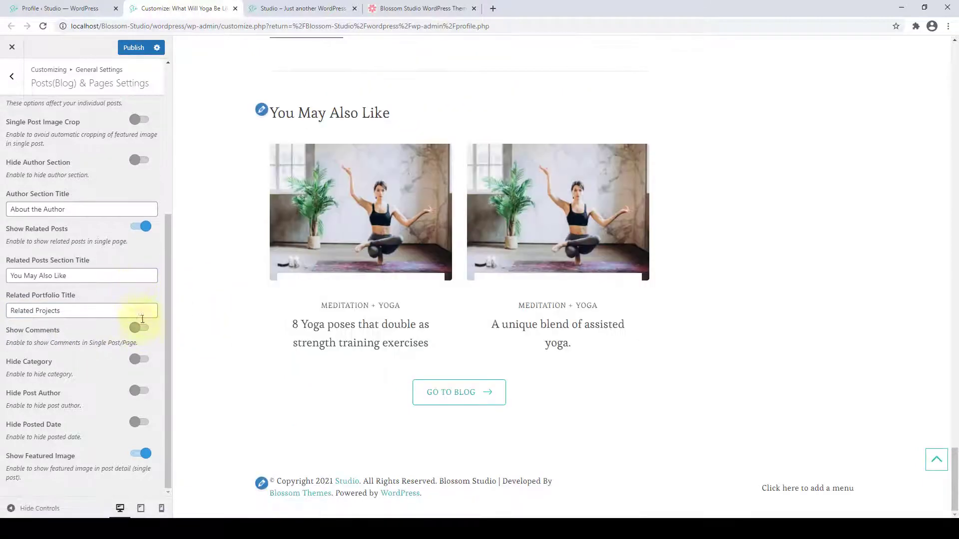
Enable Show Comments for single posts and check the comment form below the related posts in the preview.
click(142, 333)
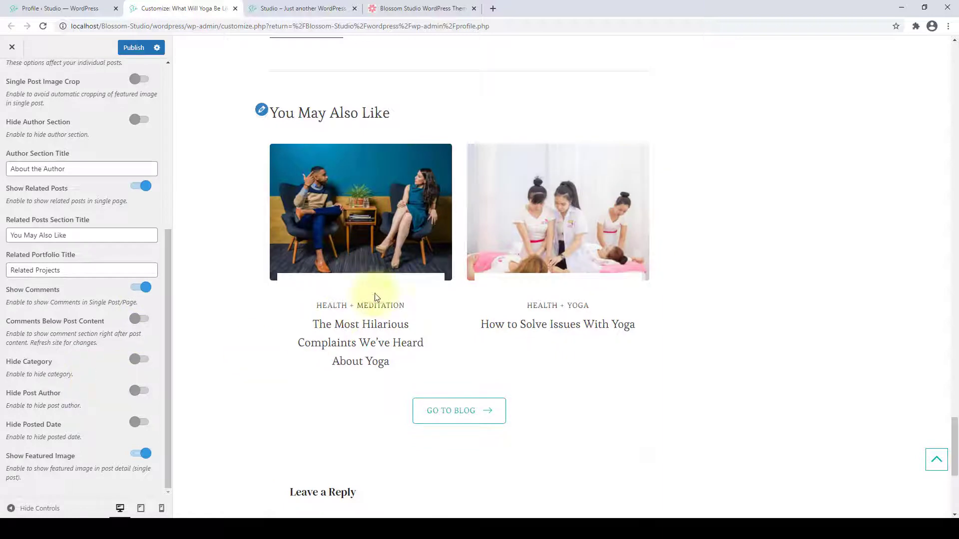
scroll(429, 257, down, 2)
scroll(396, 208, down, 2)
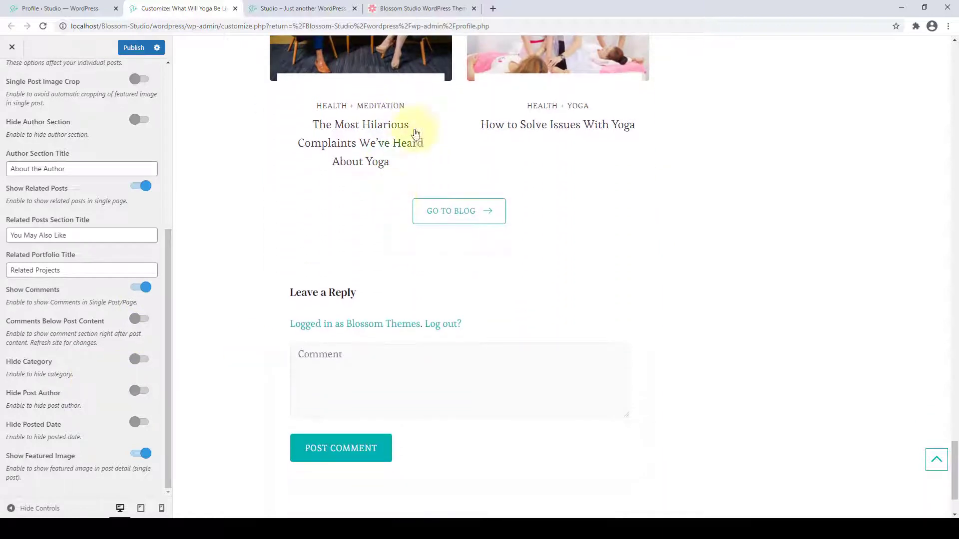
scroll(571, 134, up, 2)
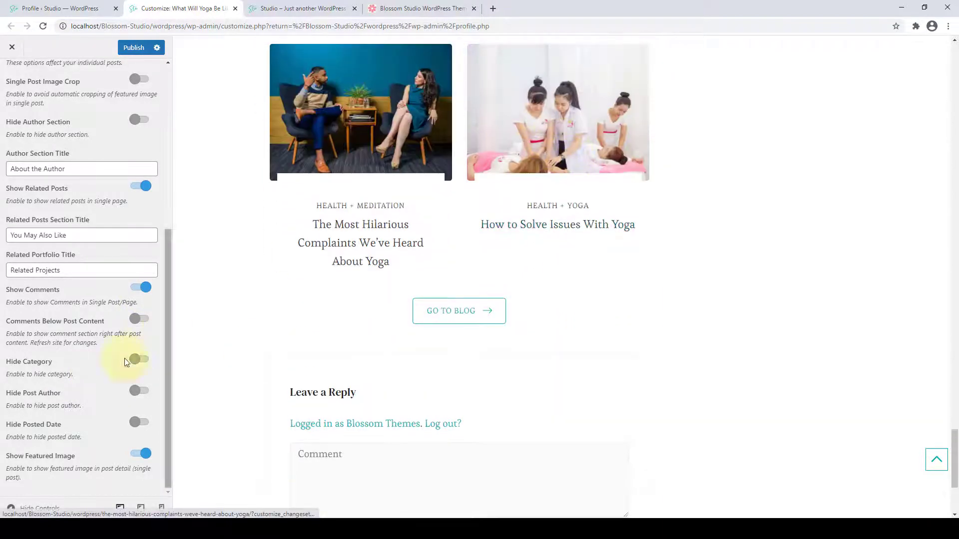
Try the Hide Category option on the single post preview and turn it back off.
click(142, 366)
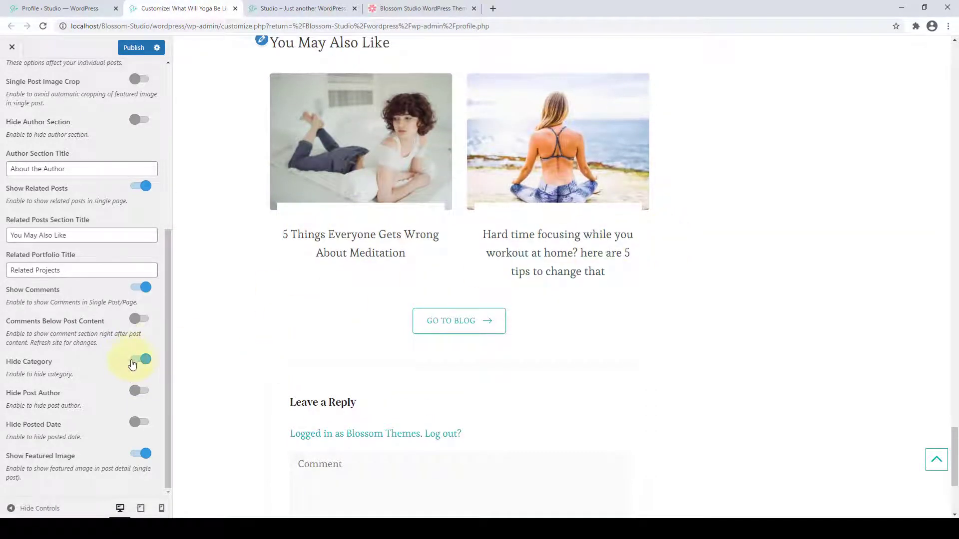
click(137, 365)
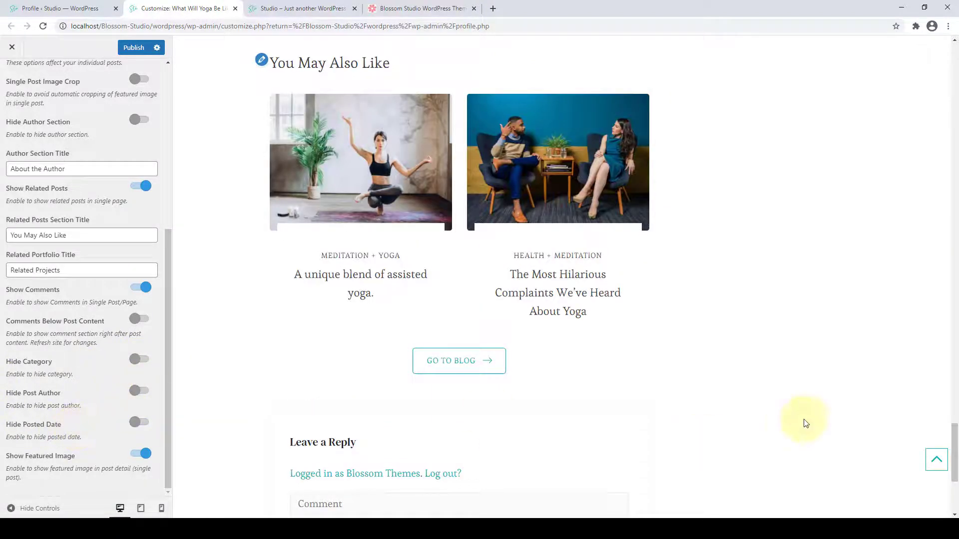
Hide the post author and posted date, checking the area under the post title in the preview.
click(935, 459)
scroll(348, 276, down, 7)
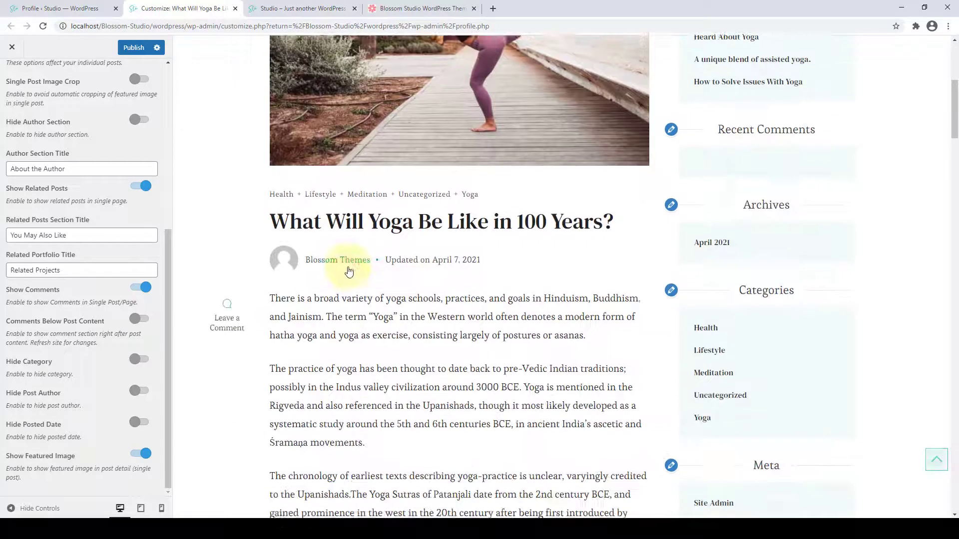
click(140, 392)
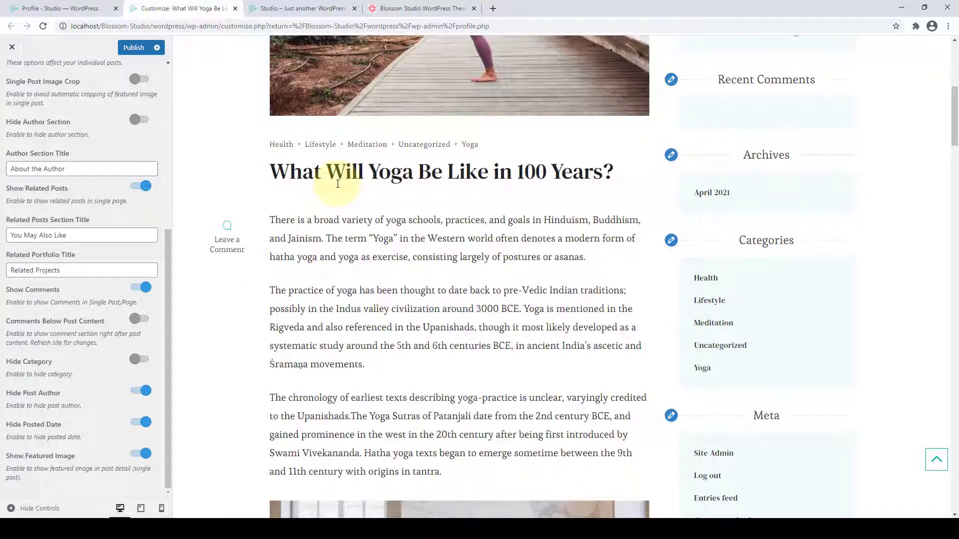
Try turning off the featured image, and restore it along with the posted date and post author.
scroll(387, 246, up, 6)
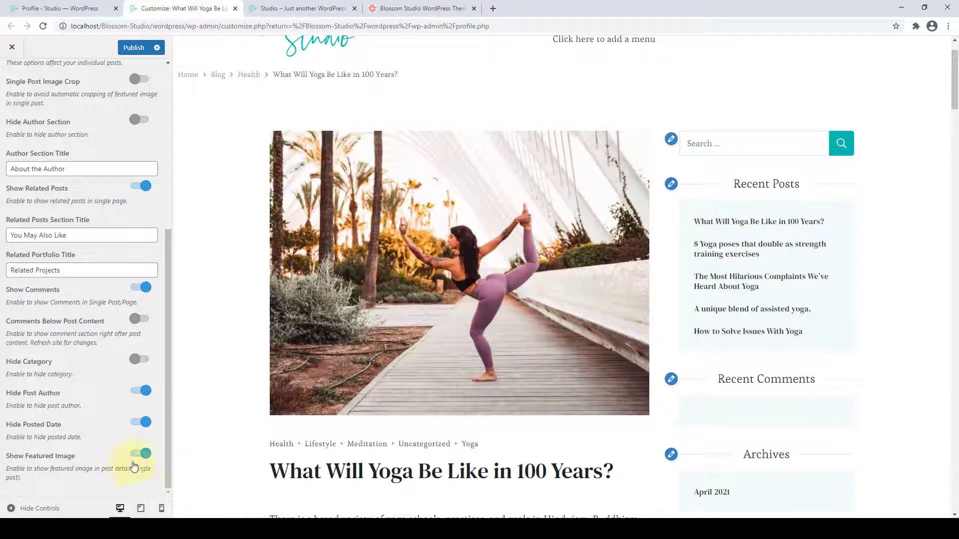
click(139, 454)
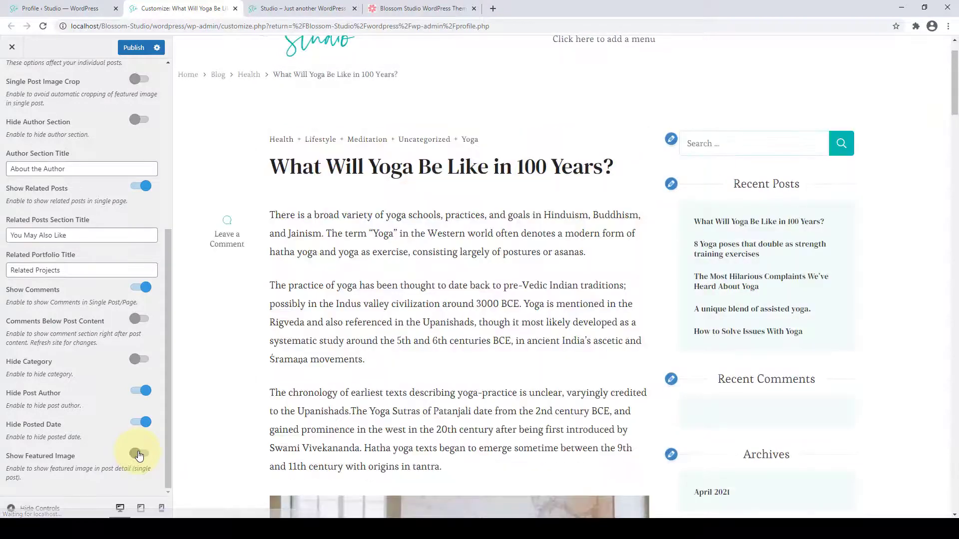
click(147, 456)
click(140, 423)
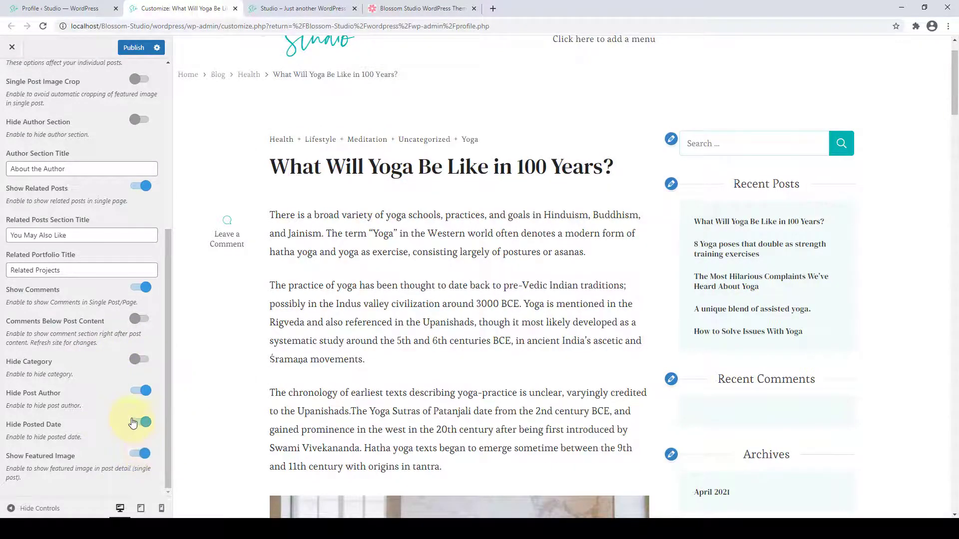
click(136, 392)
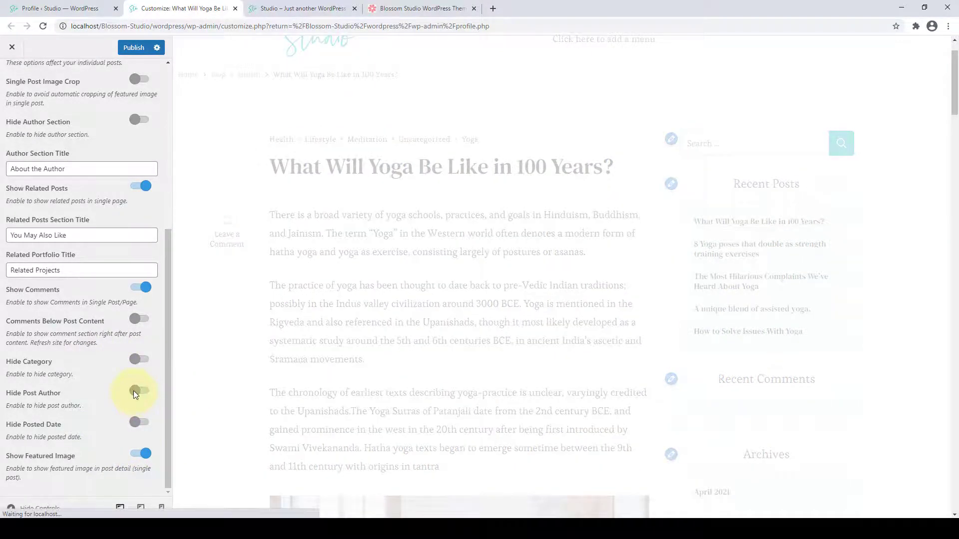
Publish the Posts(Blog) & Pages Settings changes and open the Newsletter Settings in General Settings.
scroll(175, 401, down, 5)
scroll(166, 190, up, 4)
scroll(165, 189, up, 2)
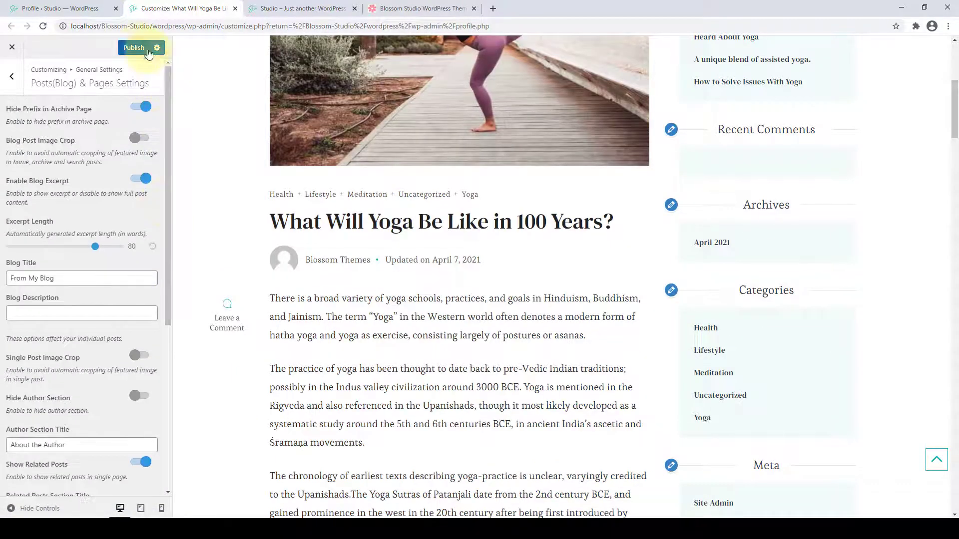
click(135, 47)
click(10, 80)
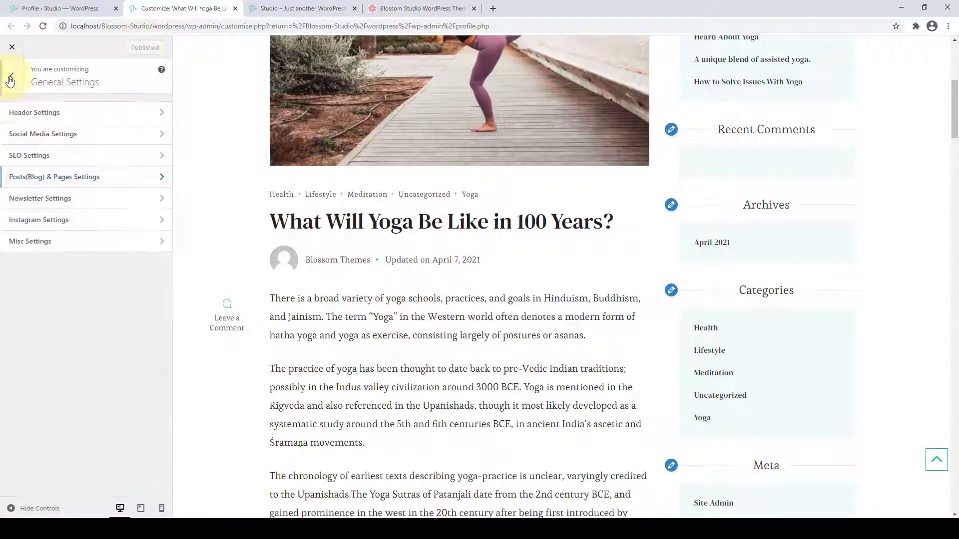
click(130, 206)
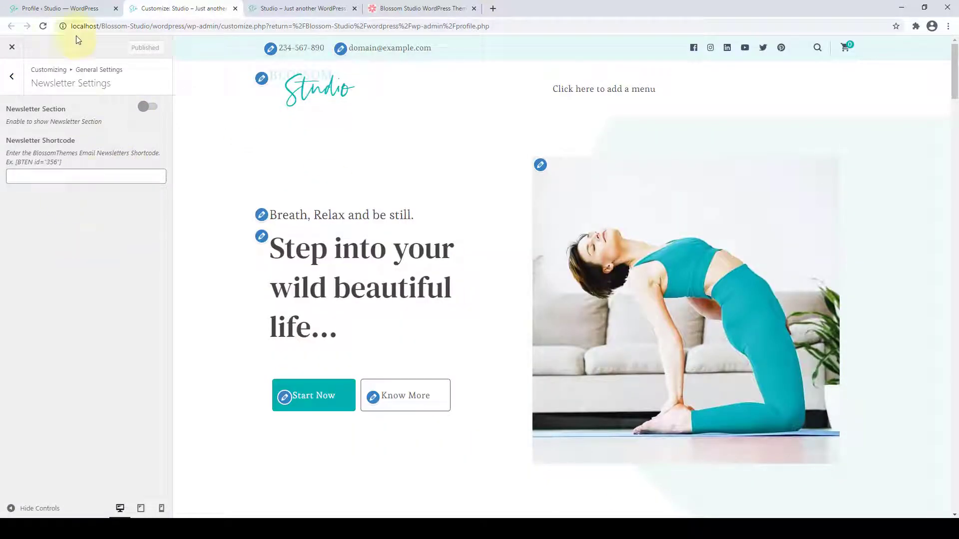
Go to the WordPress dashboard and start a new newsletter in BlossomThemes Email Newsletter.
click(74, 6)
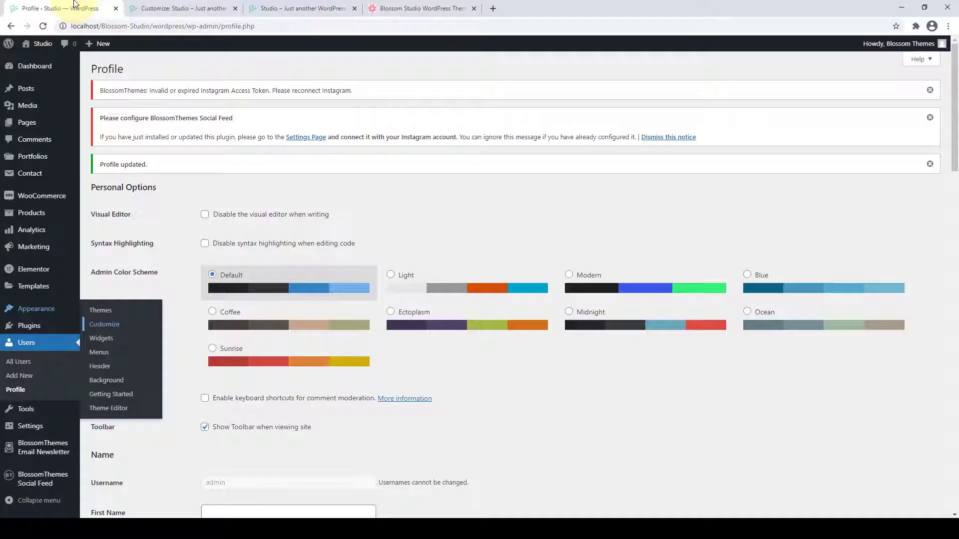
click(34, 72)
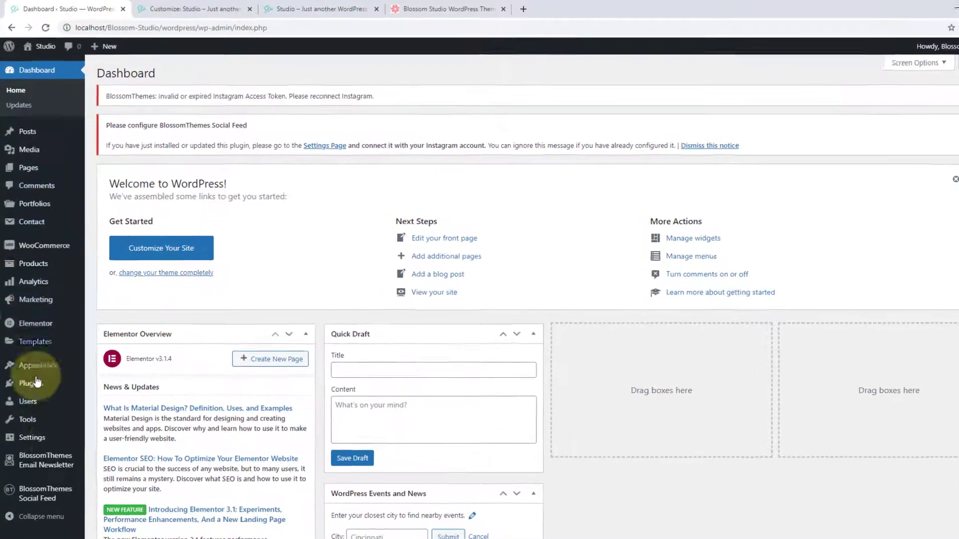
mouse_move(28, 443)
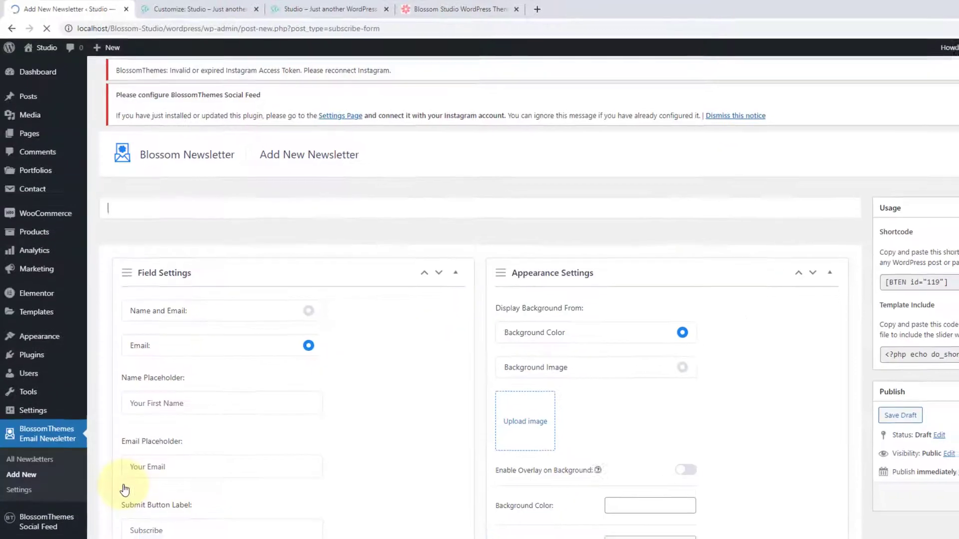
Paste "Subscribe to Newsletter" as the title of the new newsletter.
scroll(239, 255, down, 3)
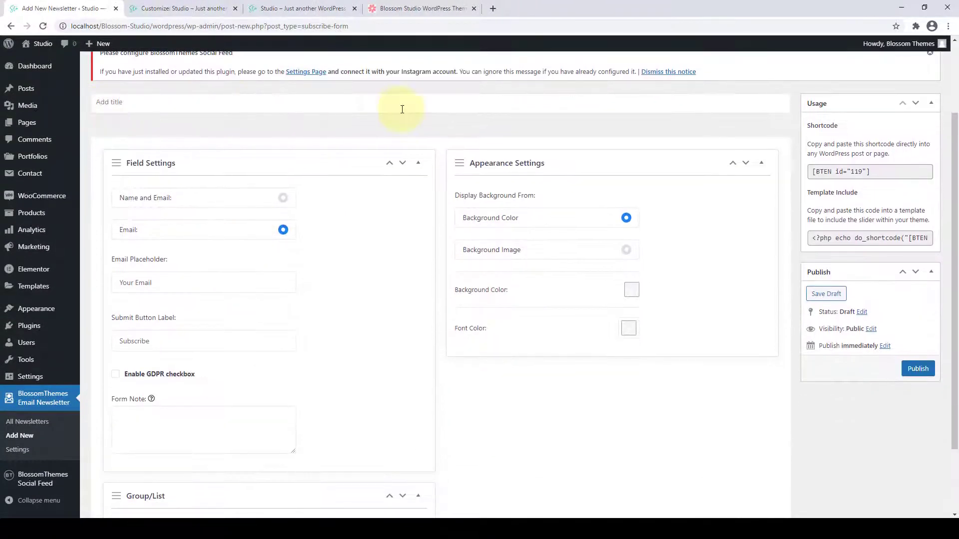
scroll(402, 111, down, 1)
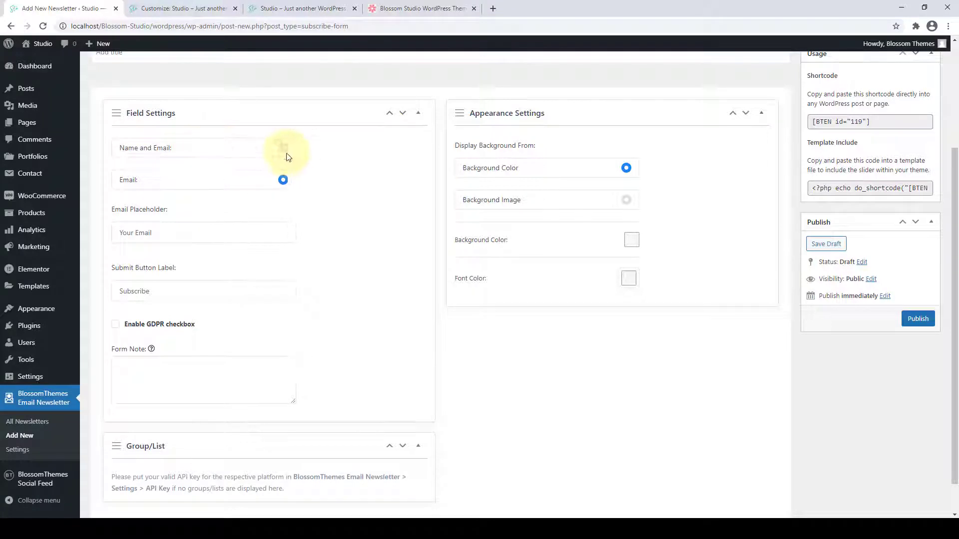
scroll(292, 161, up, 2)
right_click(182, 155)
click(202, 233)
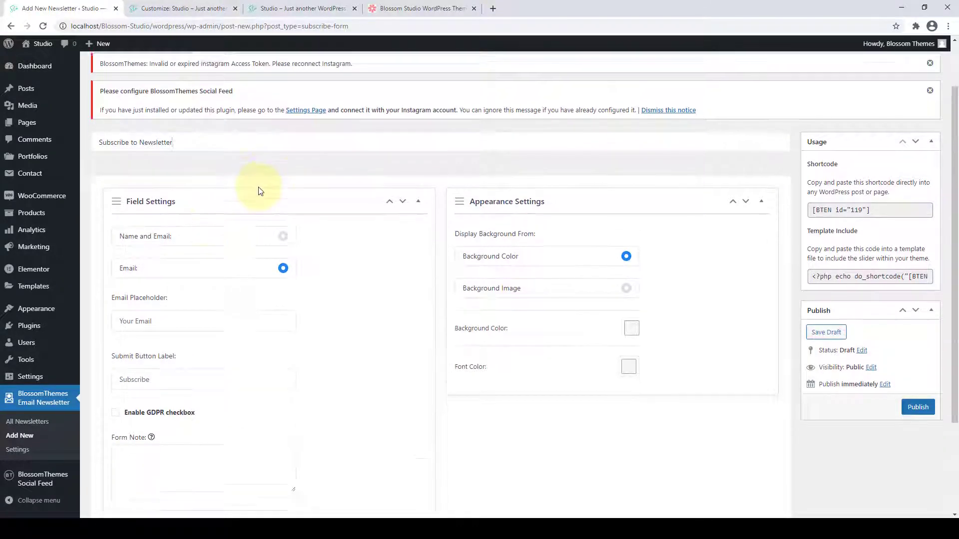
Try both field options of the newsletter form, ending on Name and Email.
scroll(258, 191, down, 2)
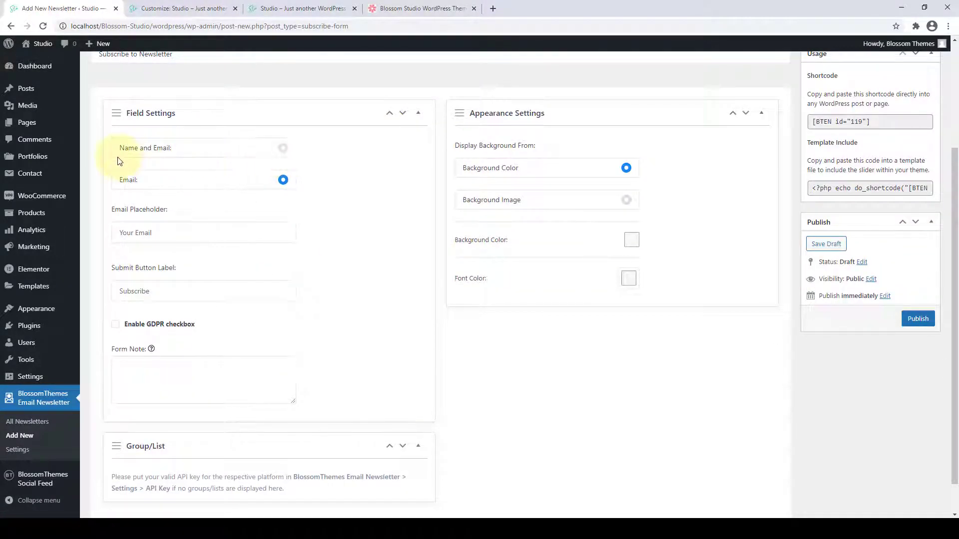
click(283, 148)
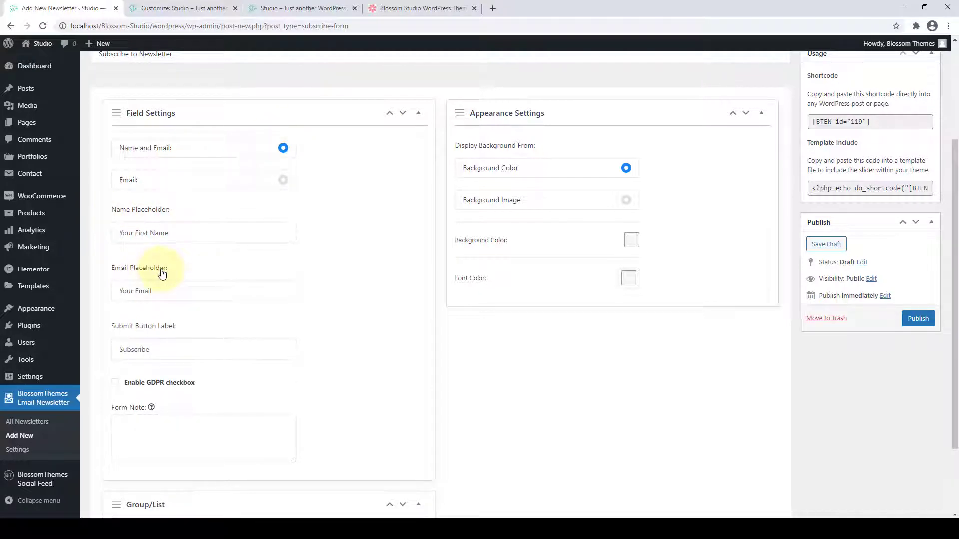
click(282, 180)
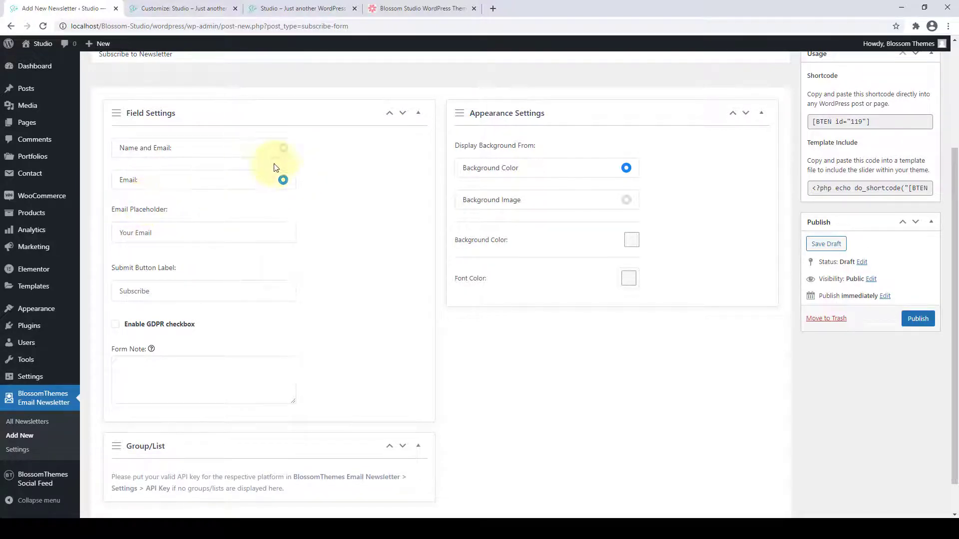
click(284, 149)
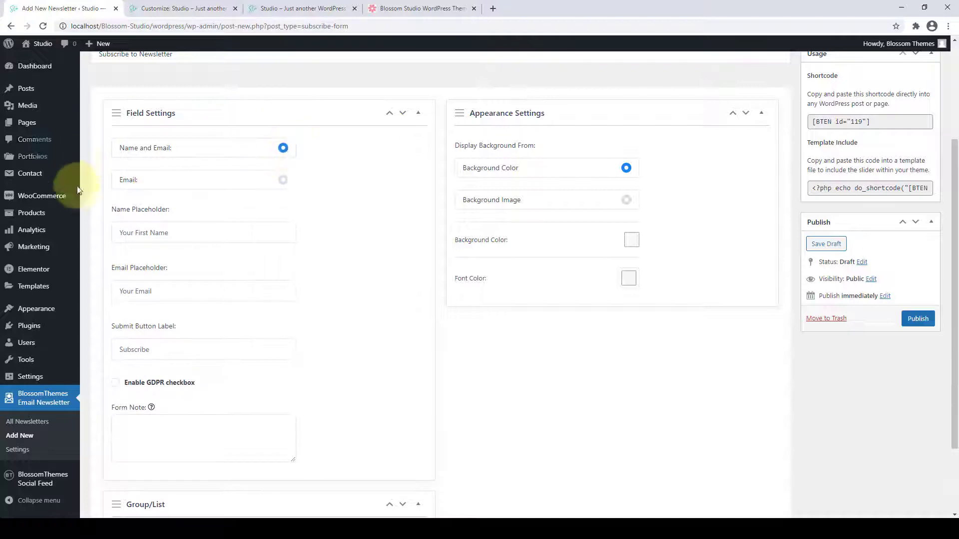
Enable the GDPR checkbox and paste the form note "Don't miss out get my workout and nutrition tips straight to your inbox.".
scroll(267, 229, down, 2)
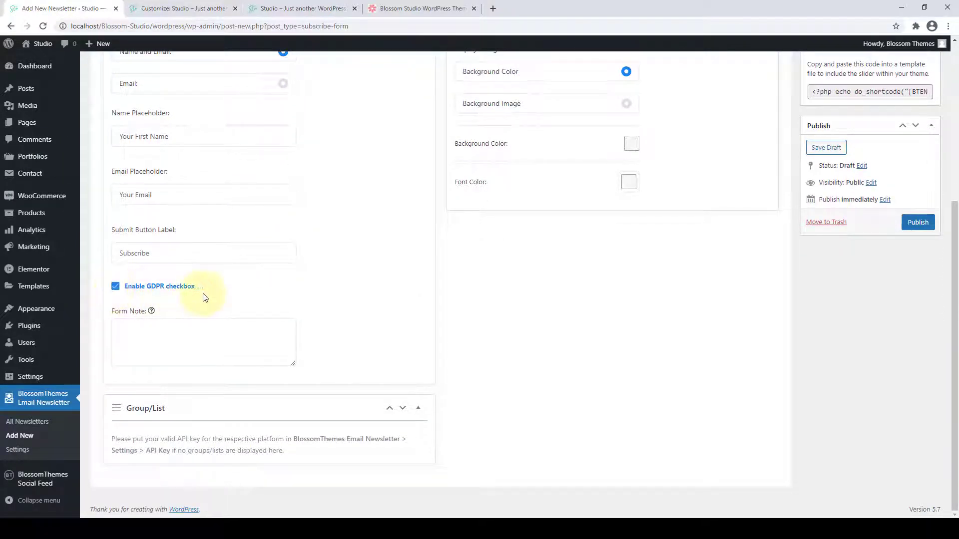
click(167, 336)
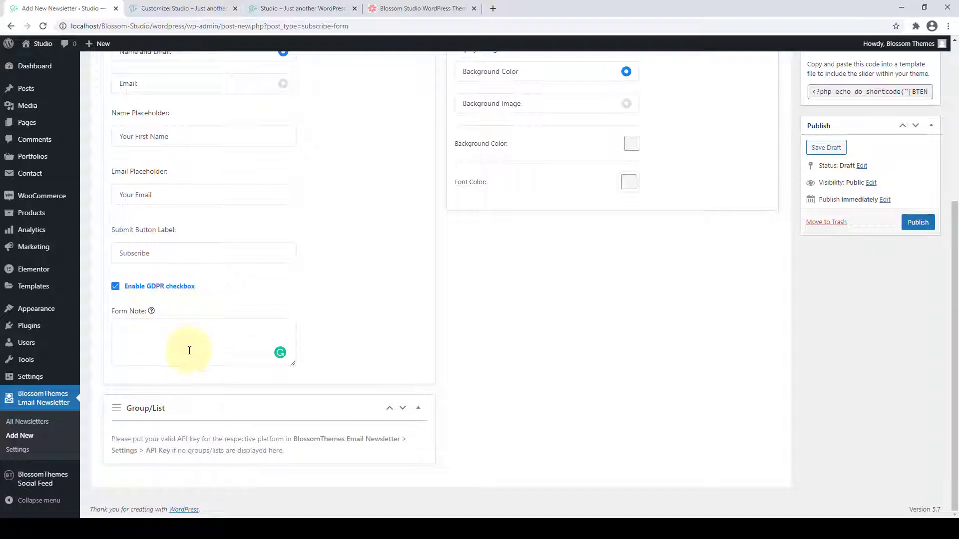
right_click(157, 324)
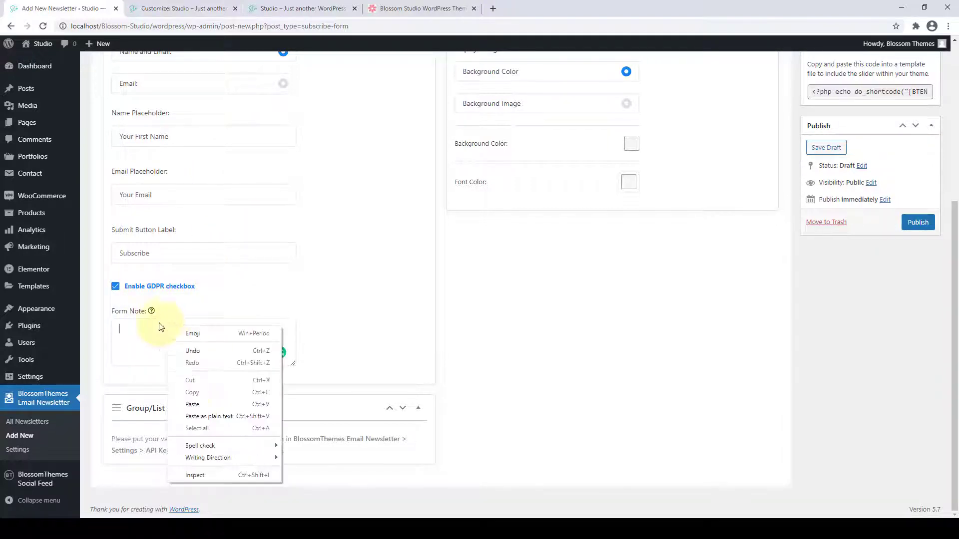
click(193, 403)
Set the newsletter form's Field Settings to collect Email only.
scroll(223, 303, up, 3)
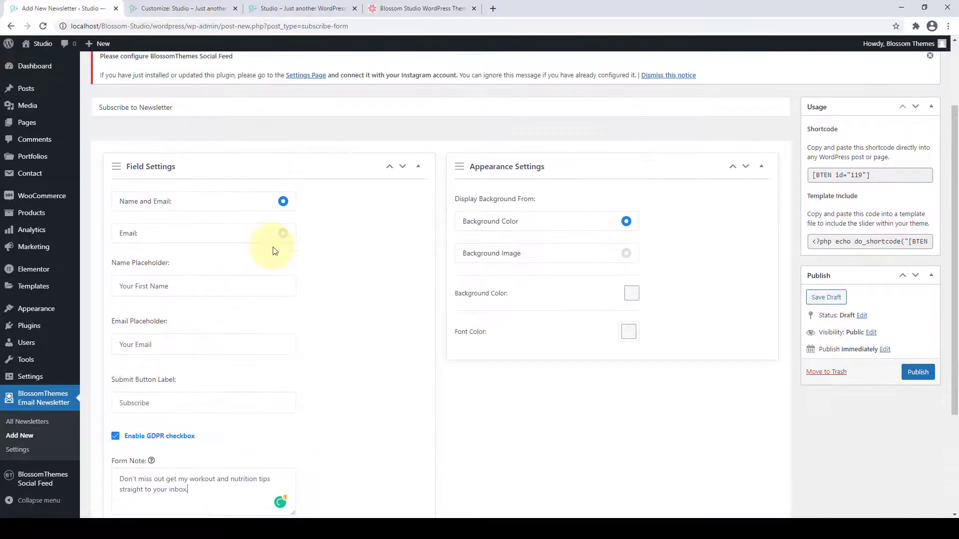
click(283, 234)
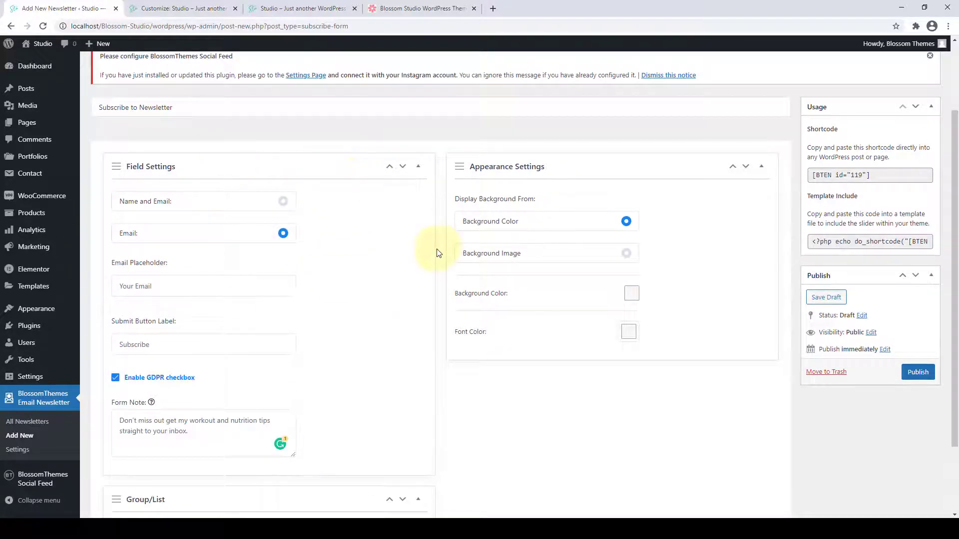
Try Background Image as the newsletter's background source and browse the media library without choosing a picture.
scroll(438, 264, down, 2)
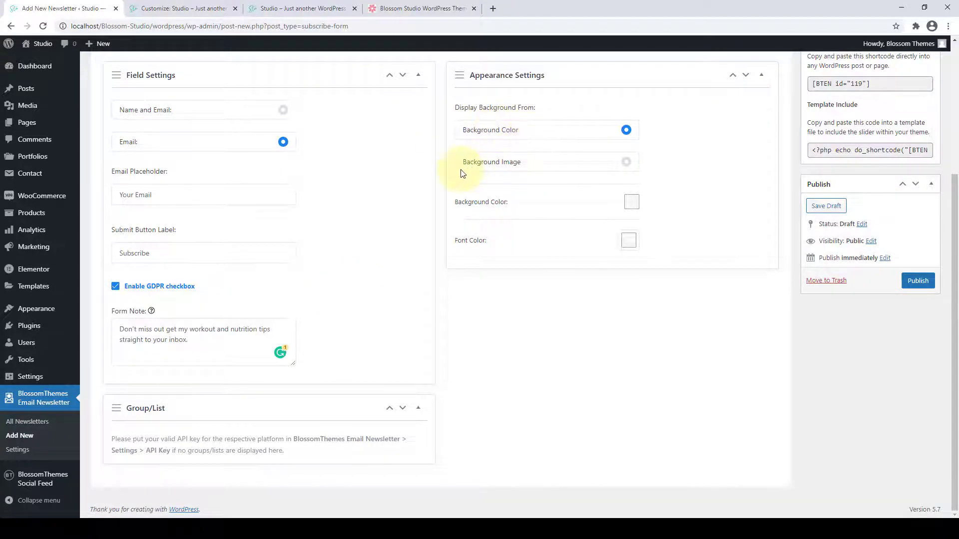
click(627, 163)
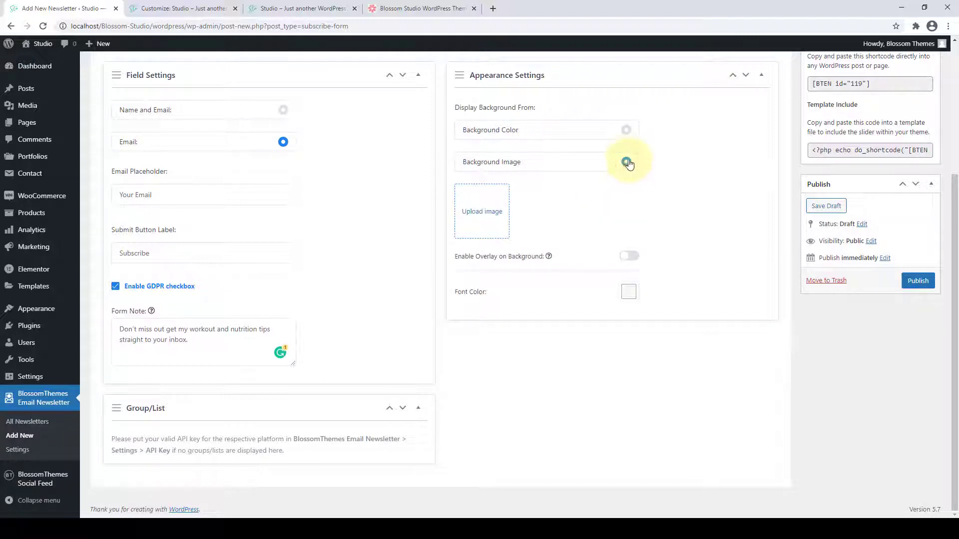
click(494, 200)
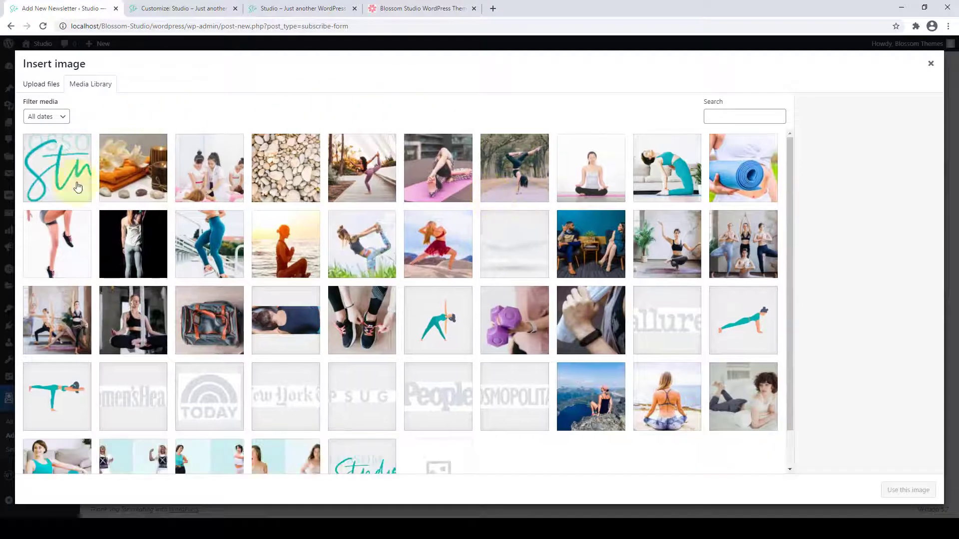
click(931, 64)
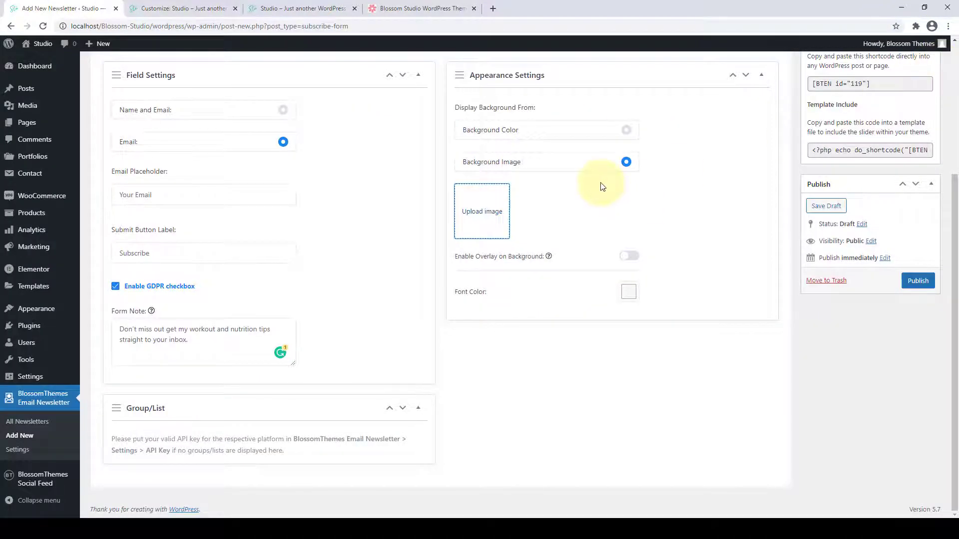
Set the newsletter's background source to Background Color and pick a medium blue shade as the background color.
click(626, 130)
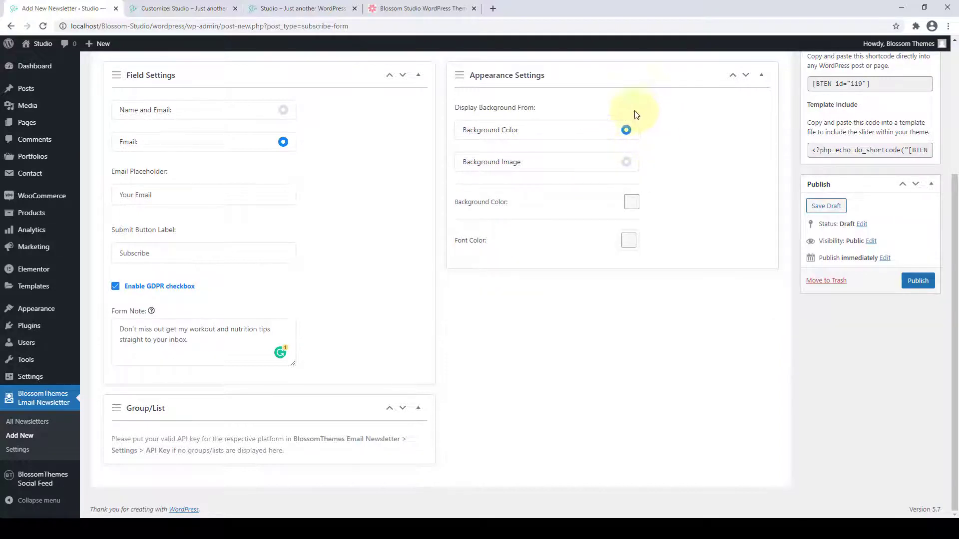
click(632, 201)
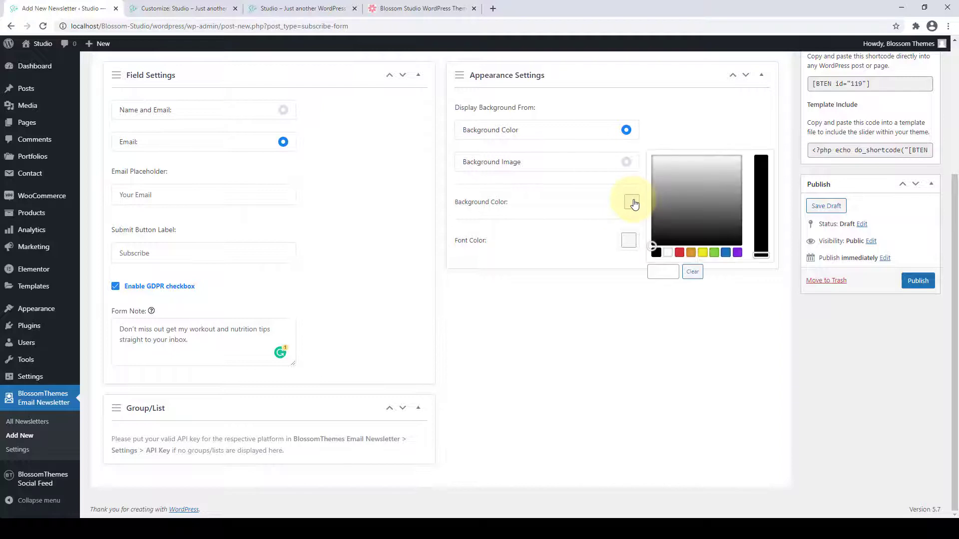
click(725, 252)
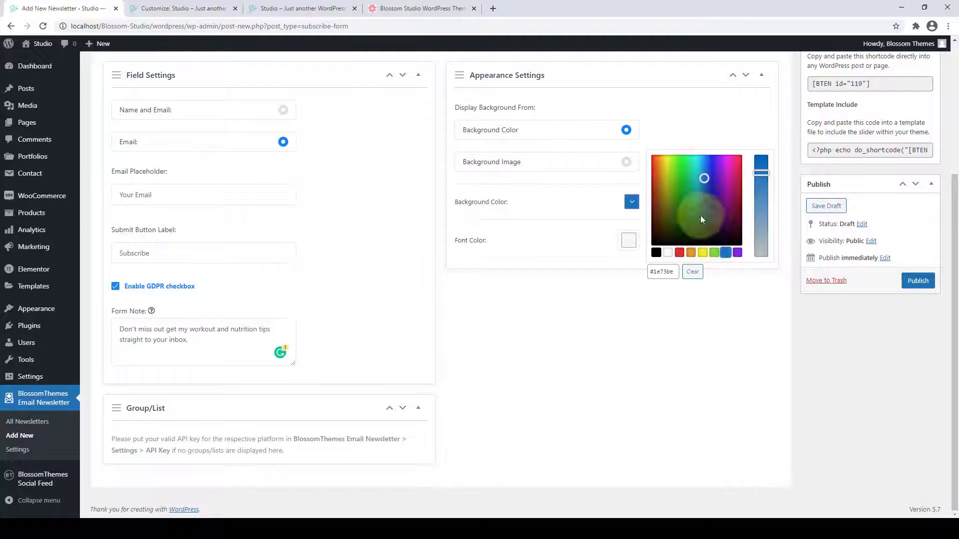
click(705, 175)
drag(706, 176, 699, 156)
mouse_move(760, 173)
mouse_down()
mouse_move(759, 250)
mouse_move(763, 241)
mouse_up()
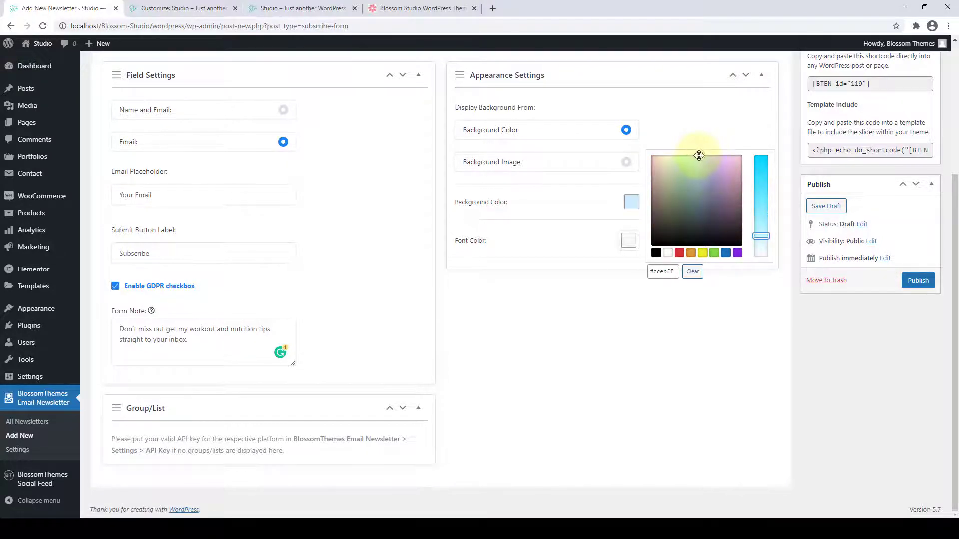
drag(698, 155, 699, 154)
Look at the Font Color options without picking a color and publish the newsletter form.
click(630, 243)
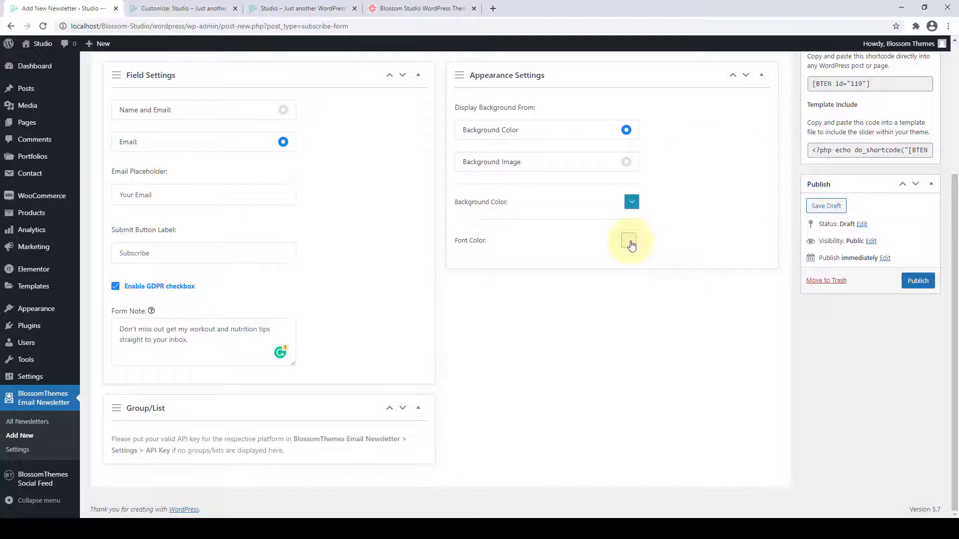
click(631, 245)
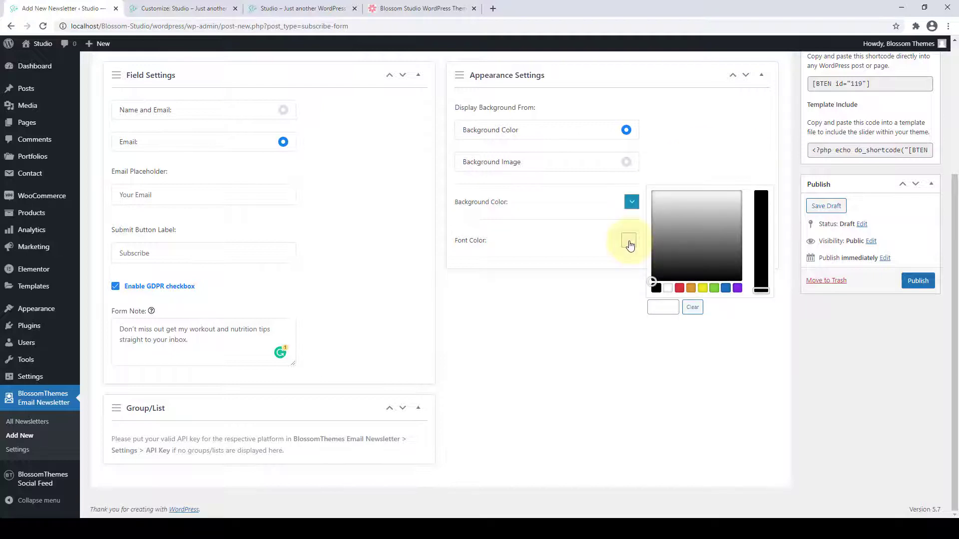
click(917, 281)
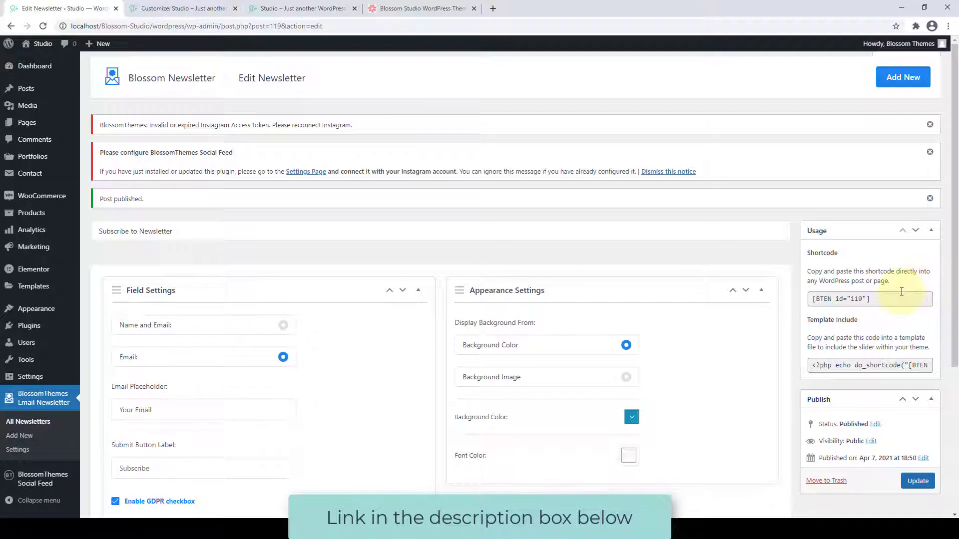
Copy the published newsletter form's shortcode [BTEN id="119"].
scroll(895, 302, down, 1)
click(869, 249)
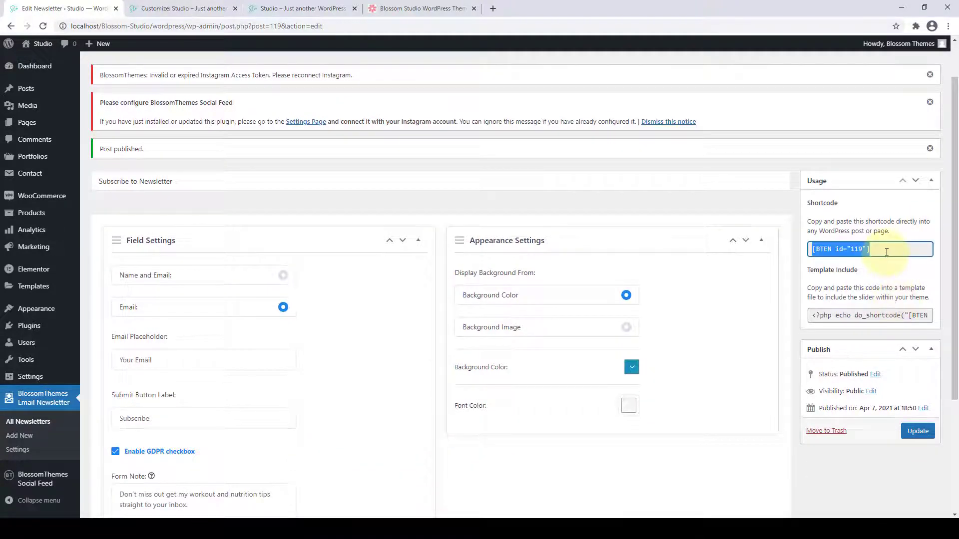
right_click(865, 255)
click(847, 260)
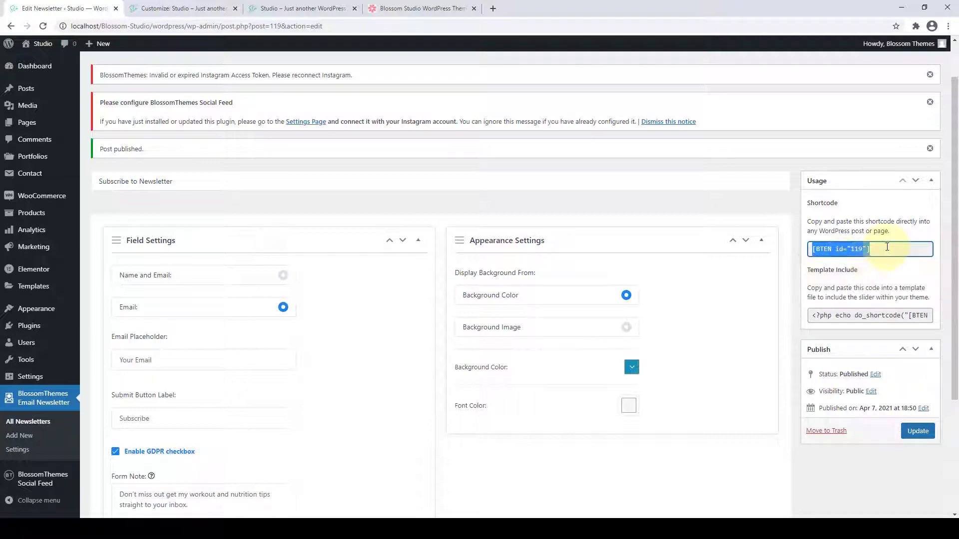
In the customizer's Newsletter Settings, paste [BTEN id="119"] as the Newsletter Shortcode and enable the Newsletter Section.
click(196, 8)
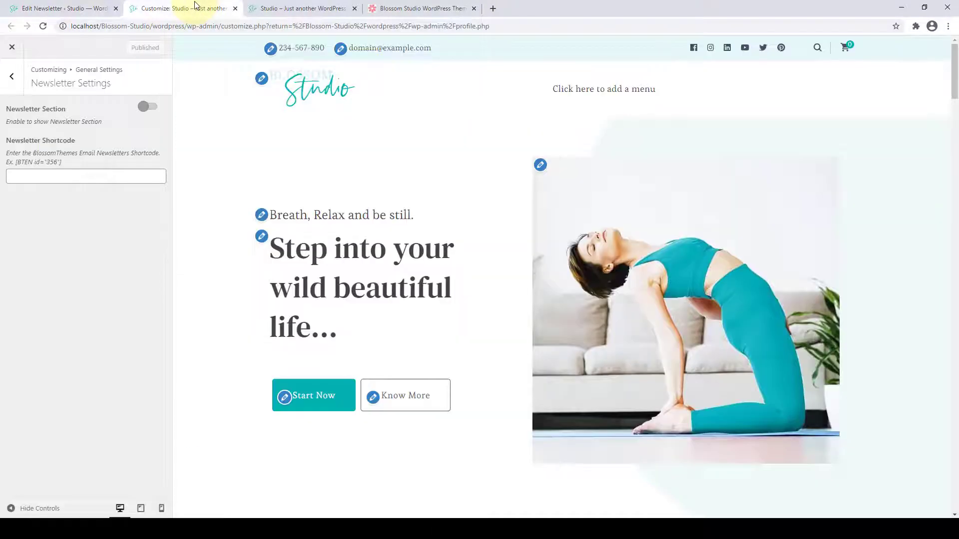
drag(954, 80, 951, 514)
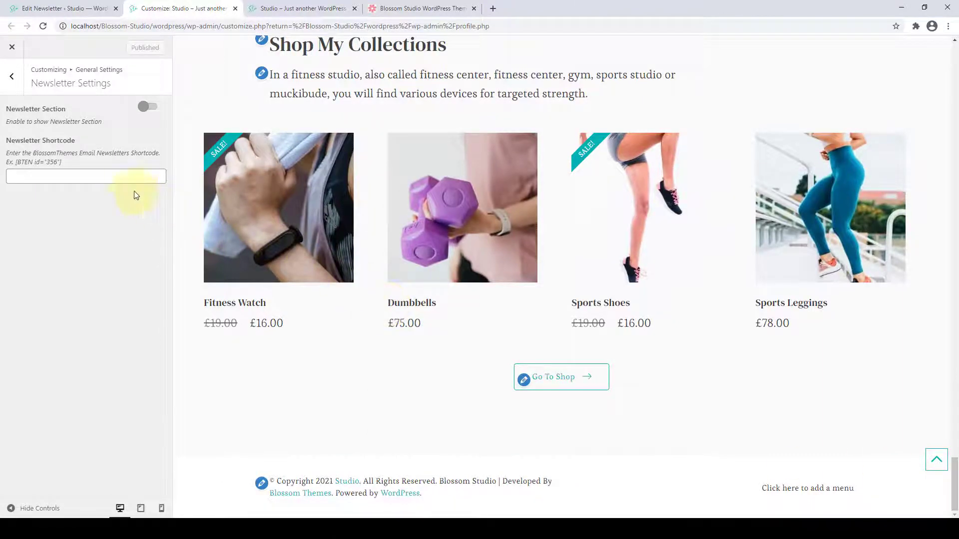
click(128, 175)
right_click(128, 175)
click(170, 251)
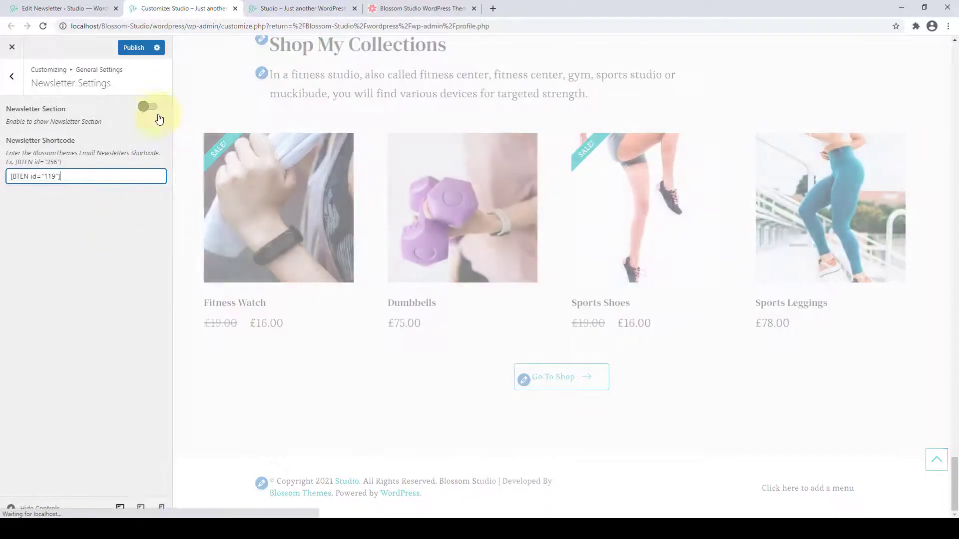
click(151, 108)
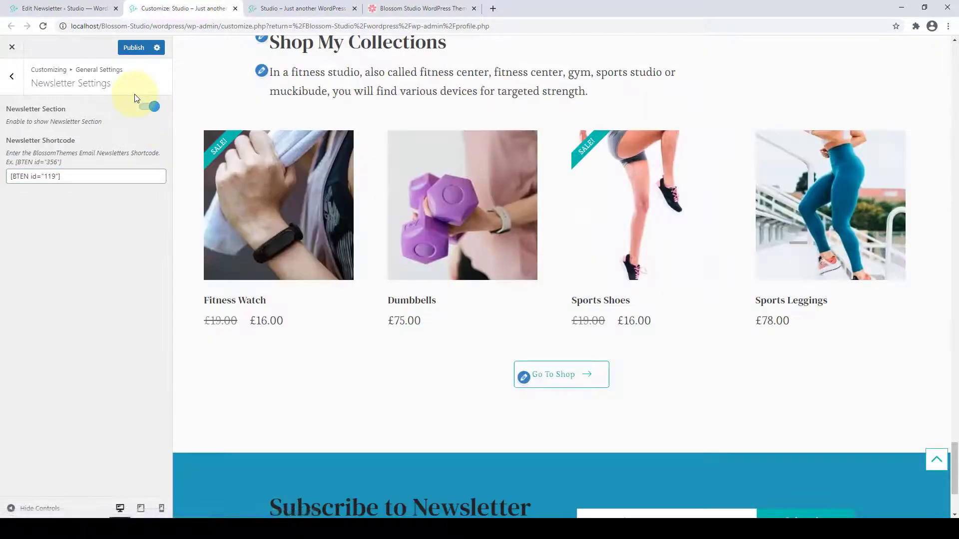
scroll(531, 317, down, 3)
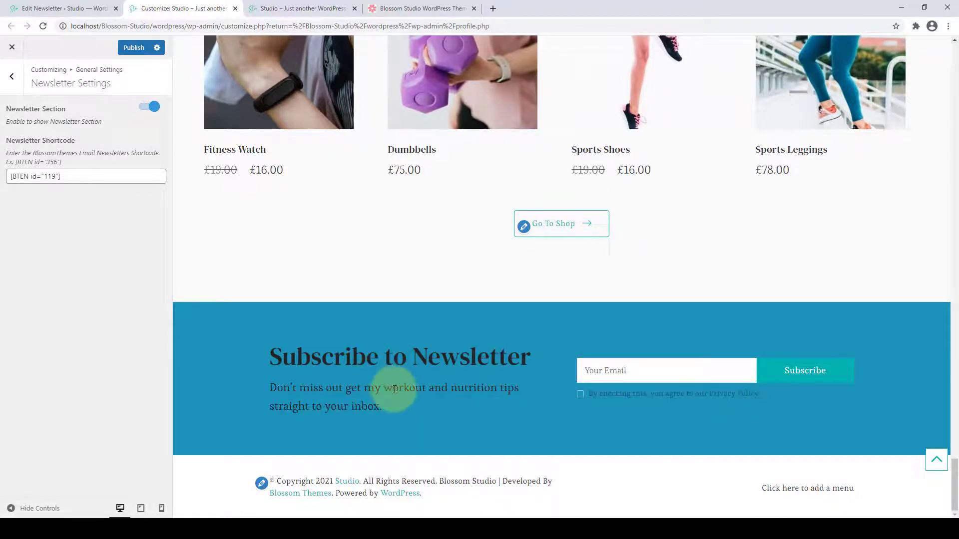
Return to the newsletter form's appearance settings and change its background color to a lighter blue.
click(55, 8)
scroll(549, 250, down, 3)
click(631, 202)
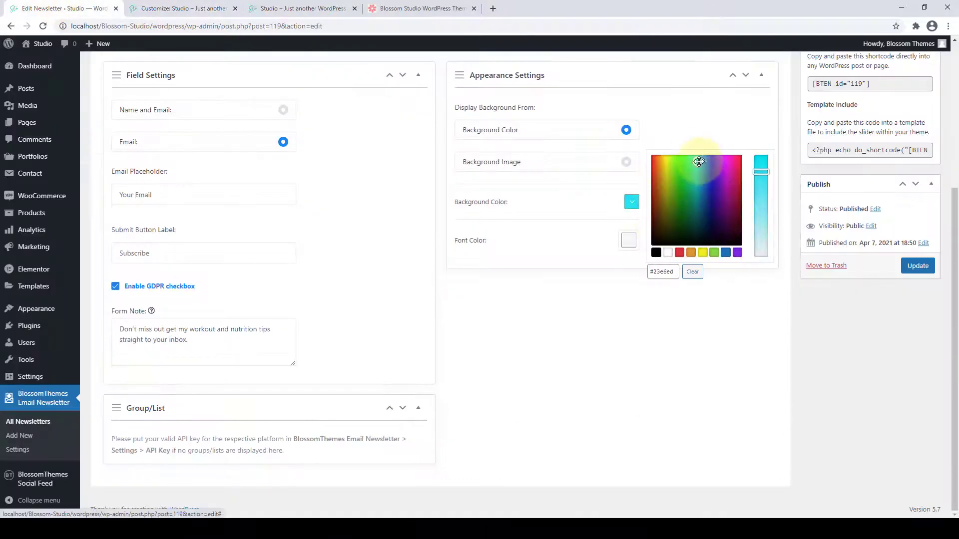
drag(761, 172, 760, 223)
Set the newsletter's font color to white (#ffffff) and update the form.
click(627, 243)
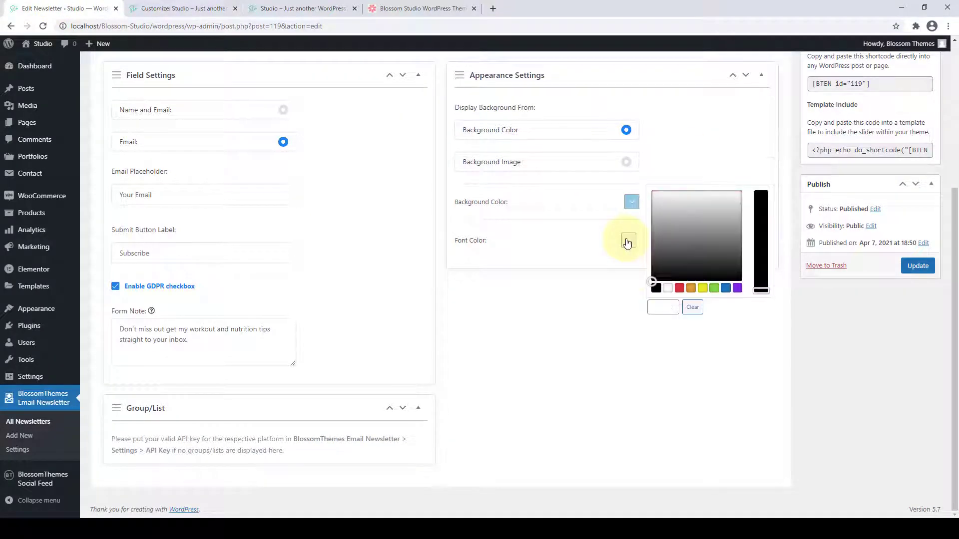
click(666, 289)
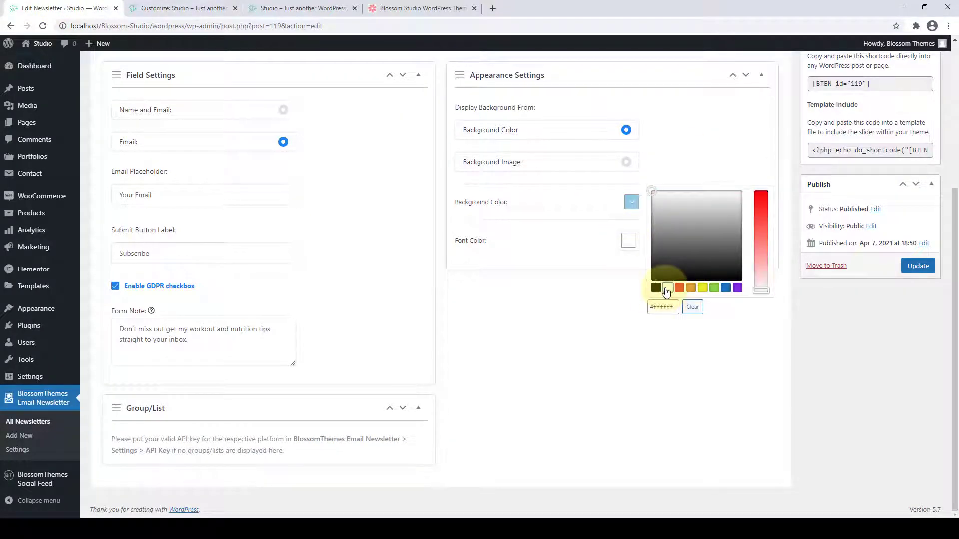
click(656, 289)
click(667, 289)
click(922, 267)
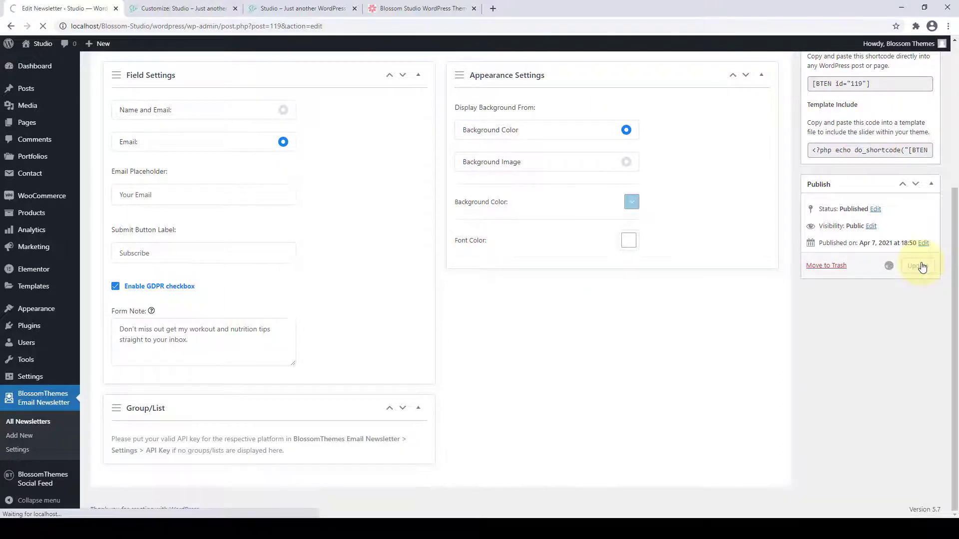
Toggle the Newsletter Section off and on in the customizer to refresh the preview and check the newsletter's colors.
click(155, 6)
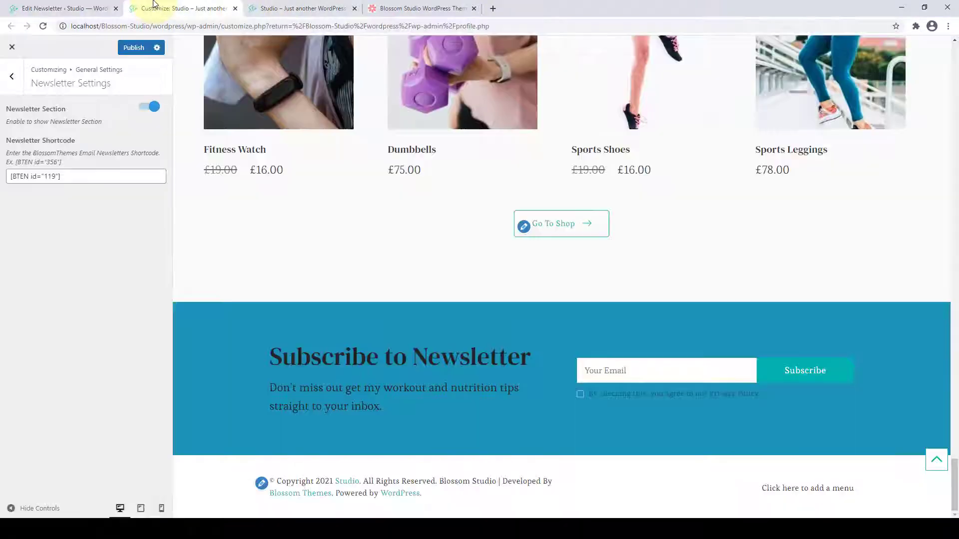
click(147, 109)
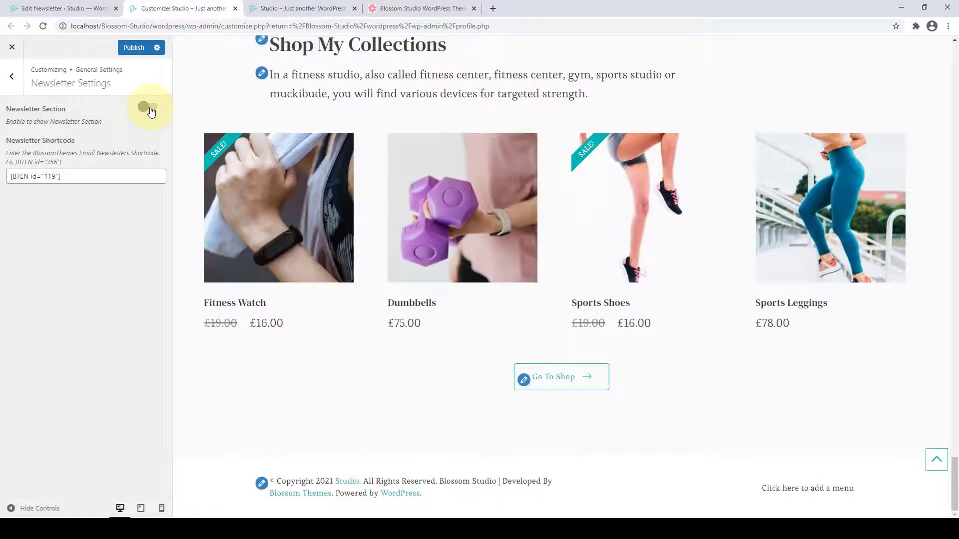
click(151, 111)
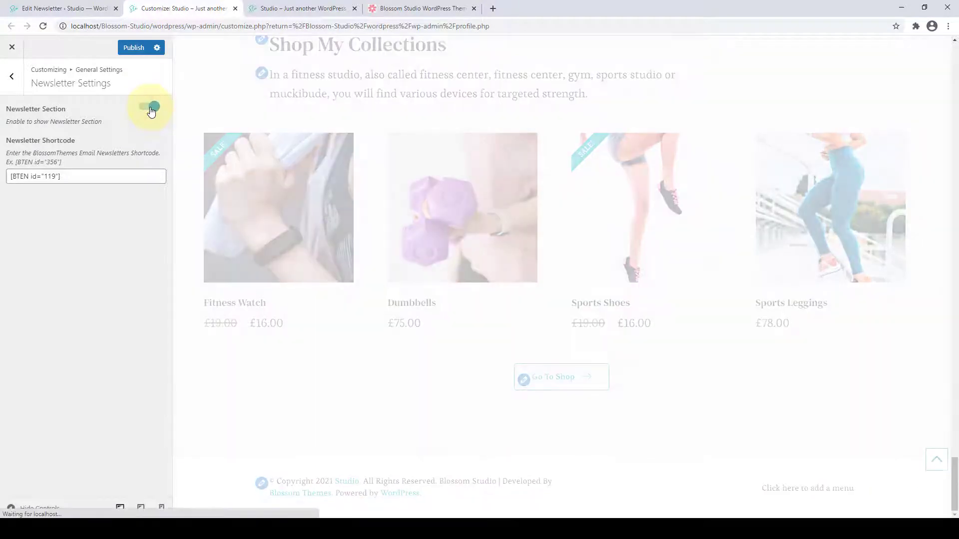
scroll(220, 259, down, 3)
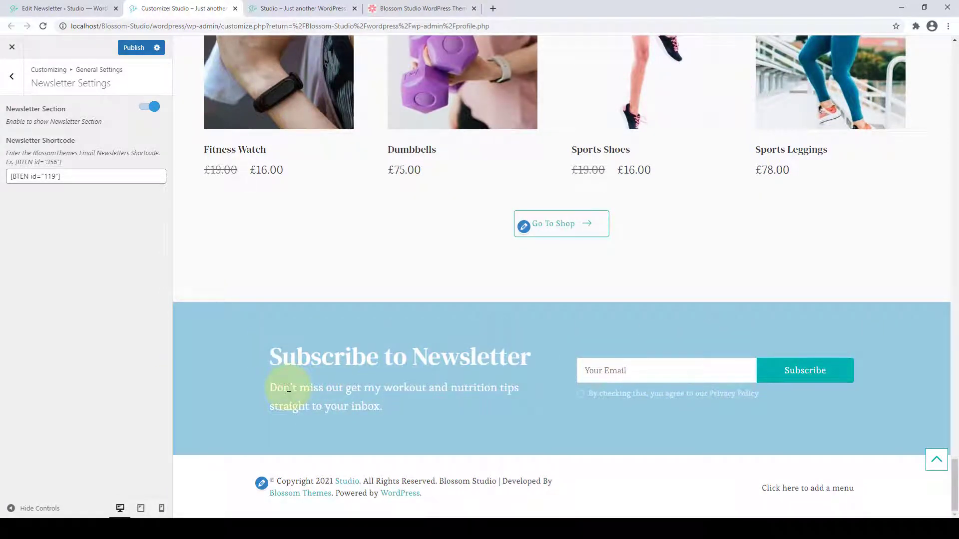
click(56, 8)
scroll(642, 262, down, 2)
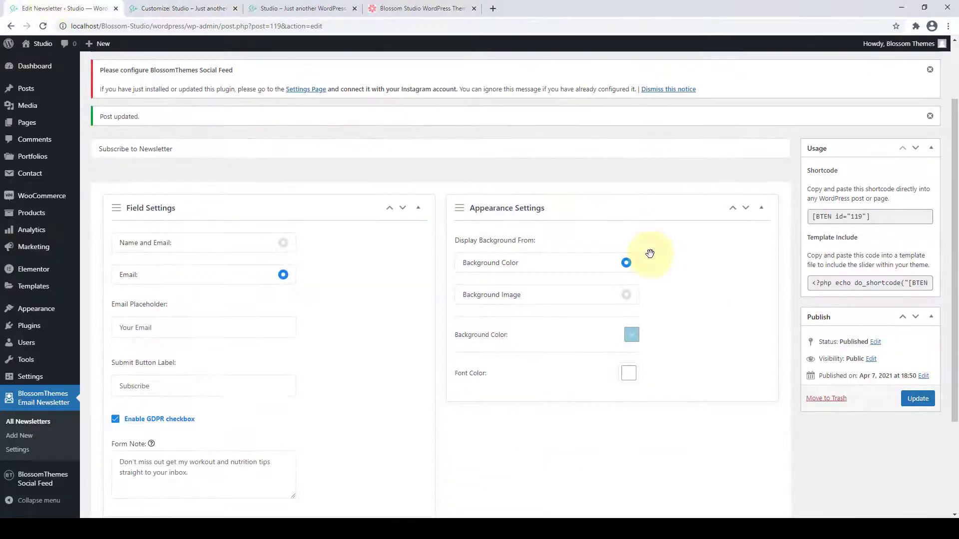
scroll(652, 255, down, 2)
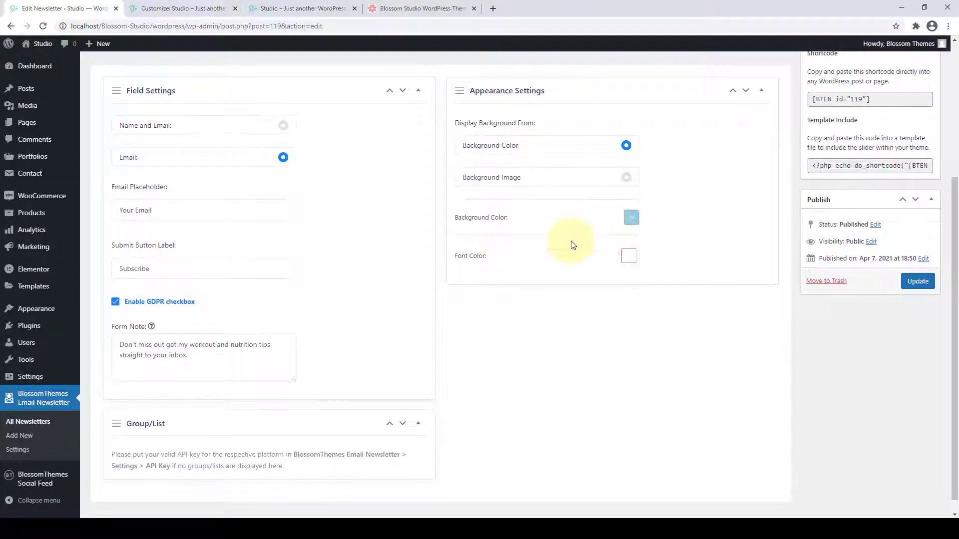
scroll(420, 290, up, 3)
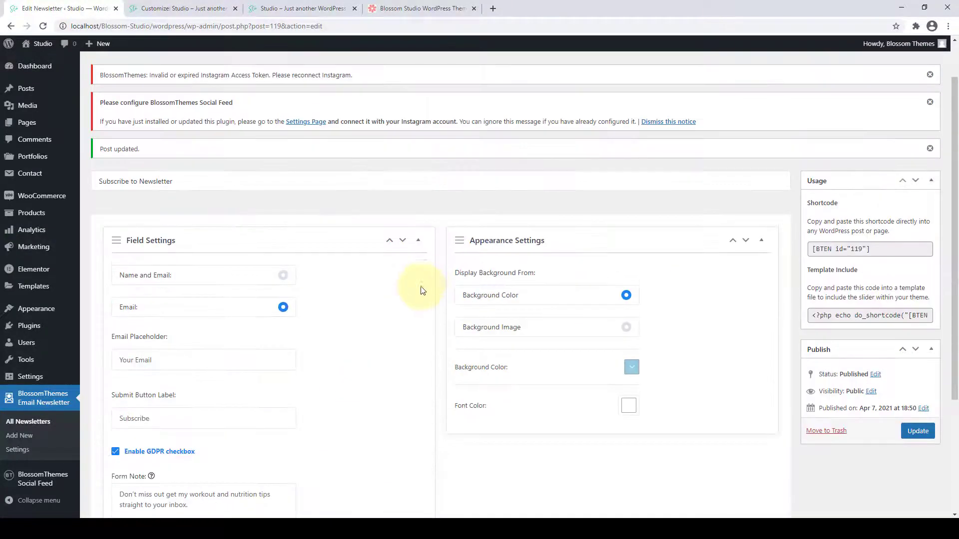
scroll(407, 424, down, 3)
scroll(548, 374, up, 3)
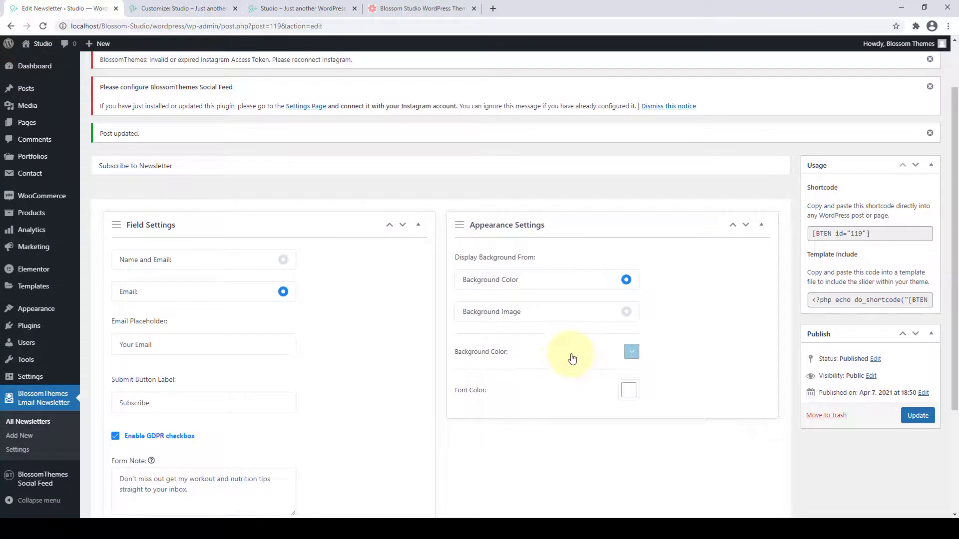
Publish the customizer changes and reload the live homepage to check the newsletter section above the footer.
click(188, 8)
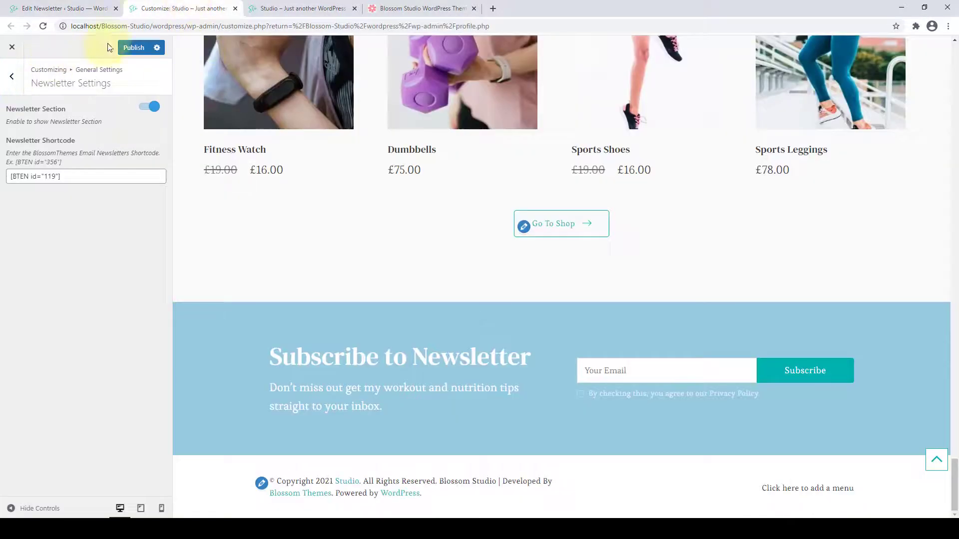
click(303, 6)
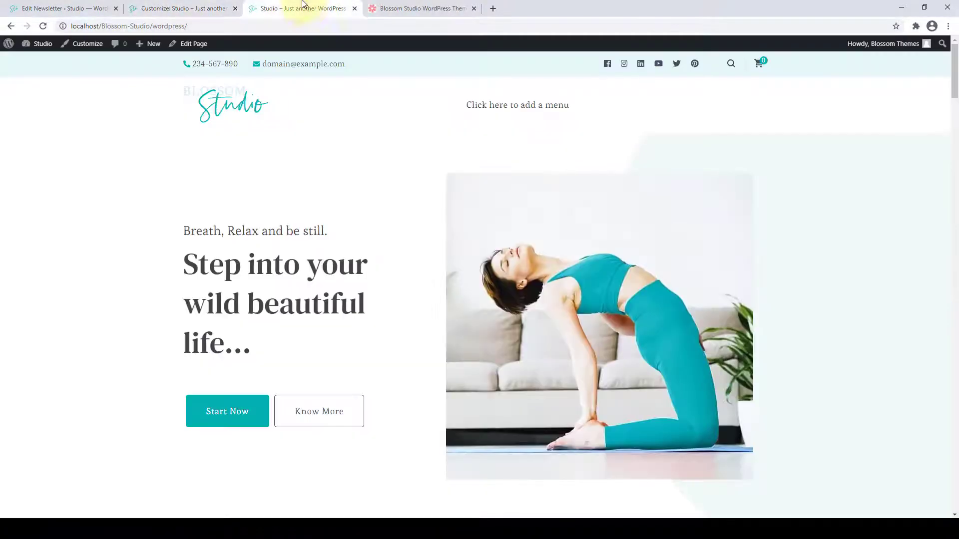
drag(955, 81, 955, 515)
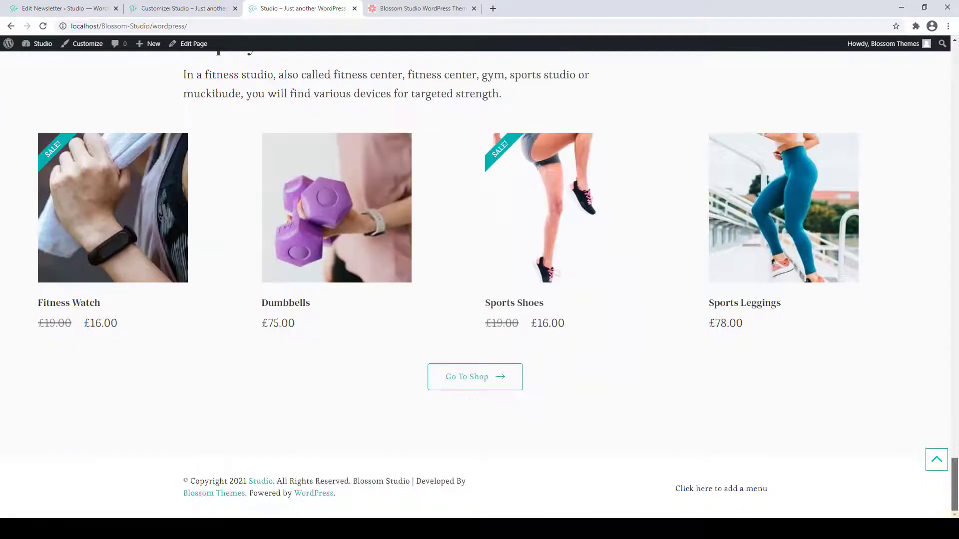
click(44, 26)
scroll(282, 259, down, 3)
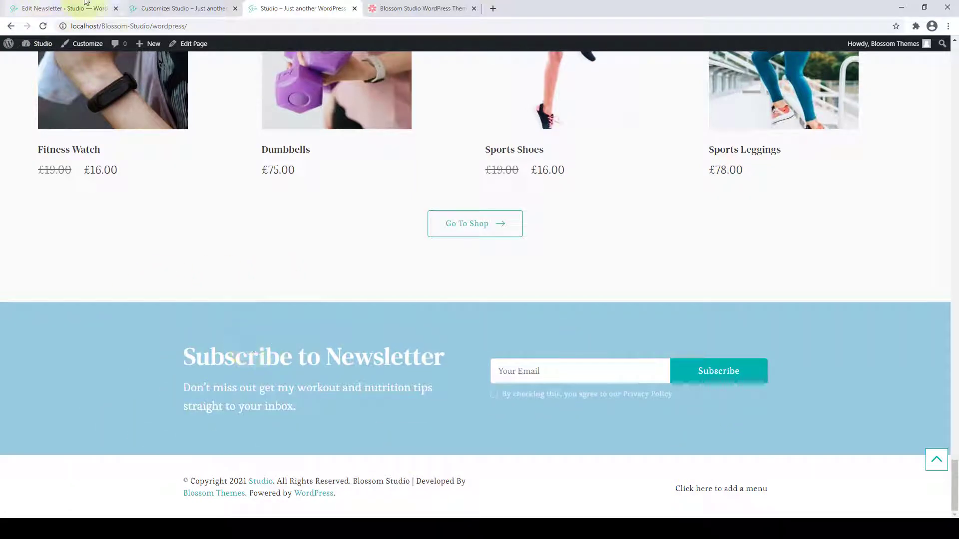
Open the customizer's Instagram Settings under General Settings and follow the link to the BlossomThemes Social Feed settings.
click(149, 8)
click(10, 88)
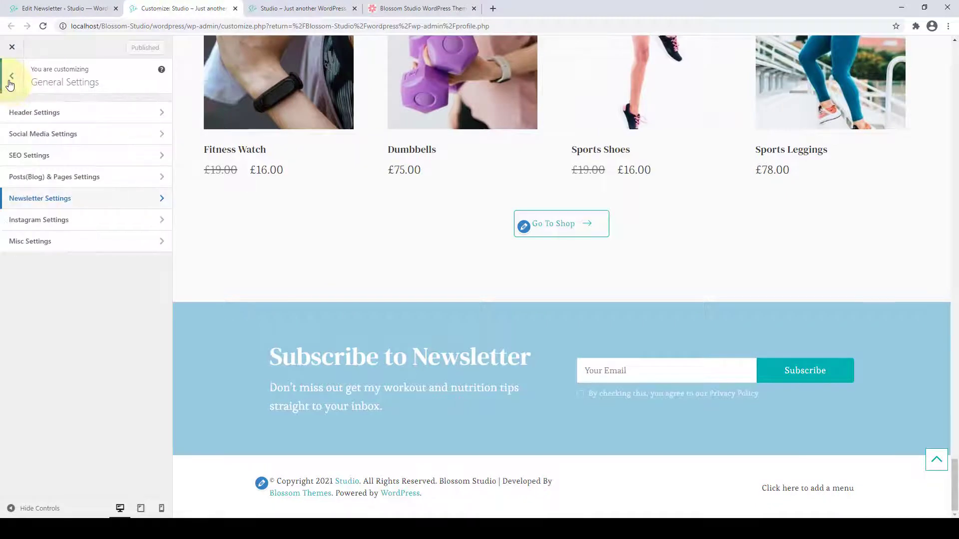
click(67, 223)
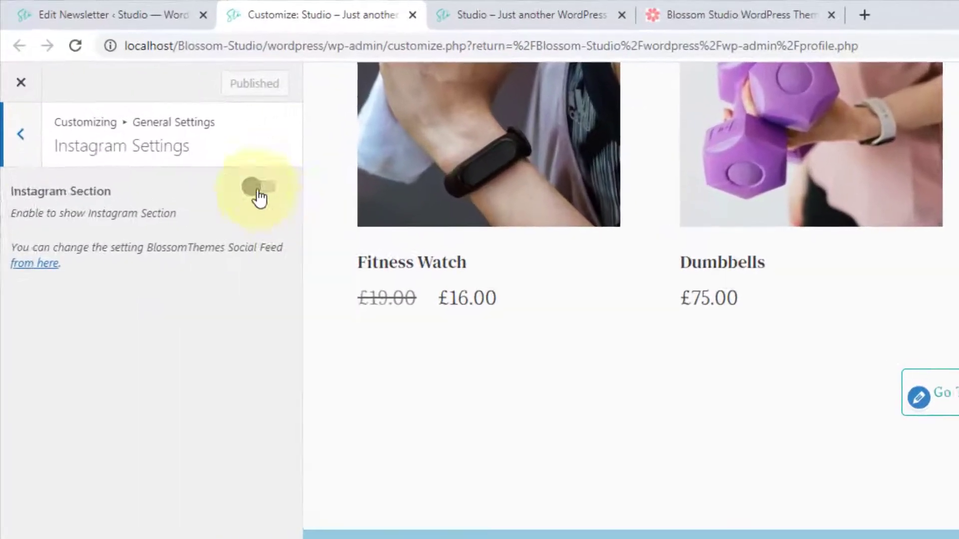
click(53, 271)
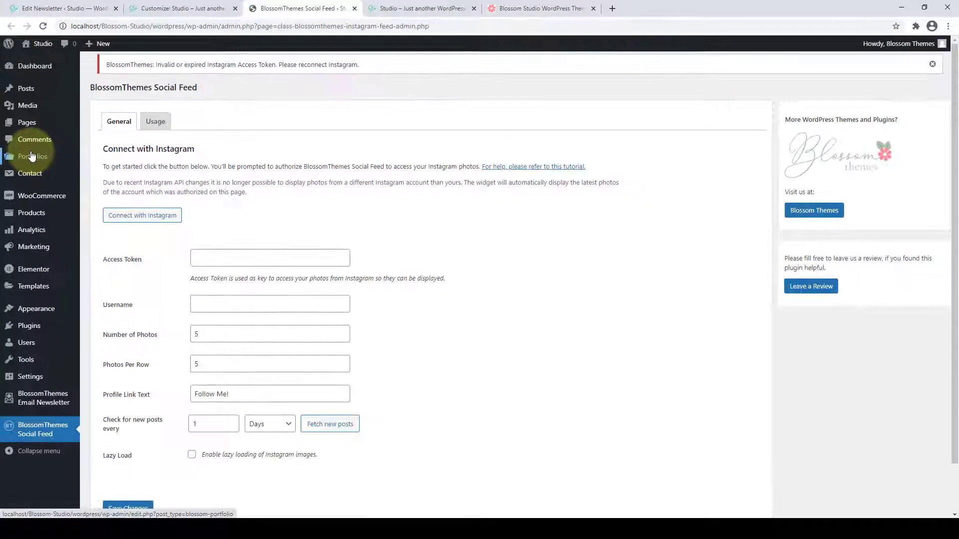
Connect BlossomThemes Social Feed to the Instagram account by allowing the authorization request, and save the plugin's settings.
scroll(100, 165, down, 1)
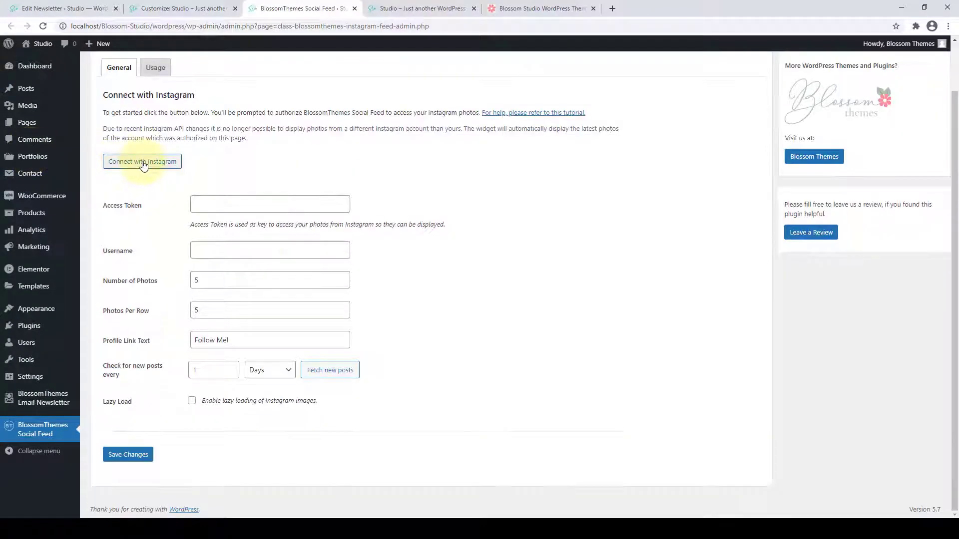
click(142, 162)
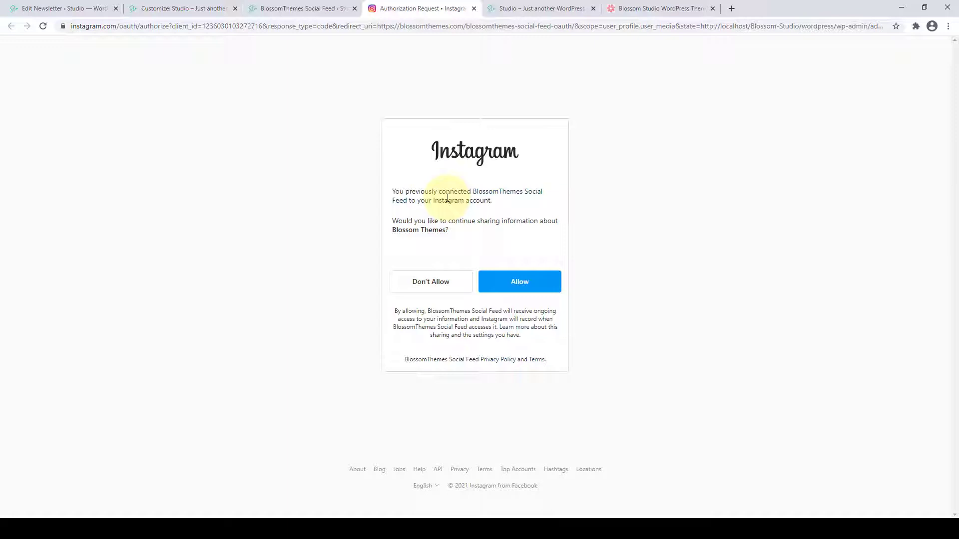
click(527, 286)
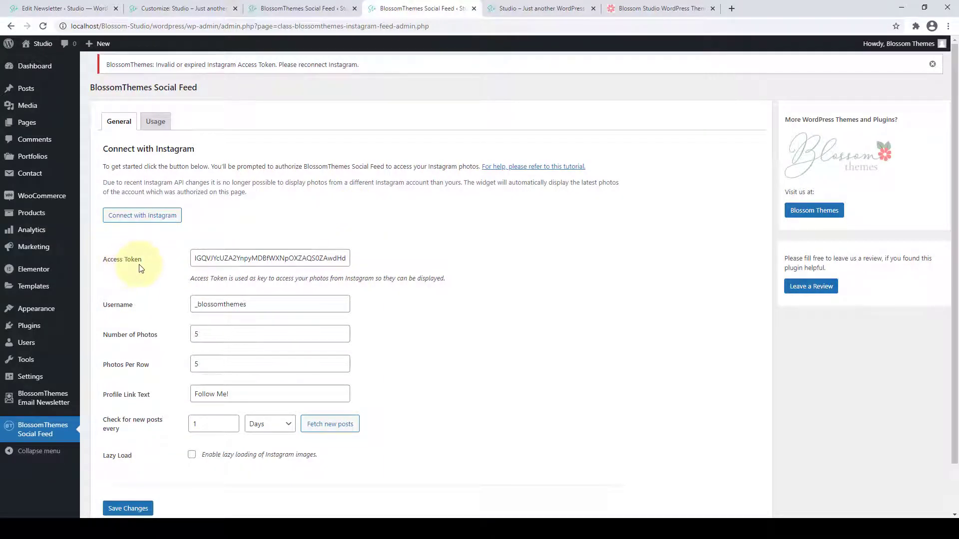
scroll(150, 370, down, 3)
scroll(160, 394, up, 3)
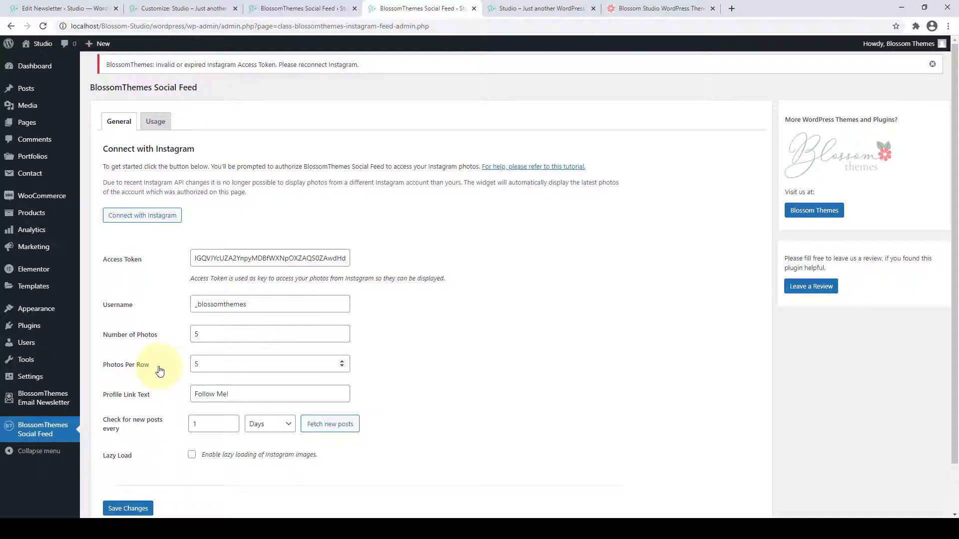
scroll(145, 410, down, 2)
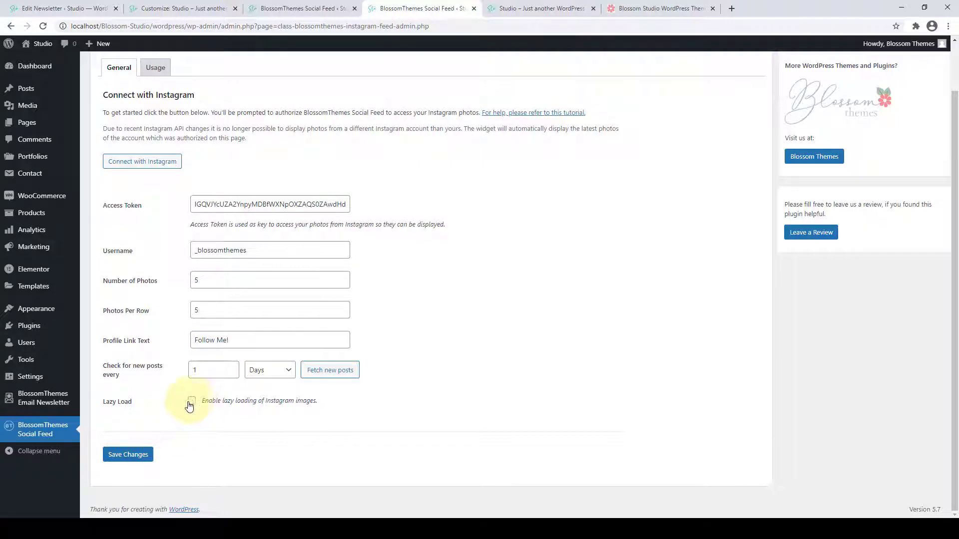
click(143, 456)
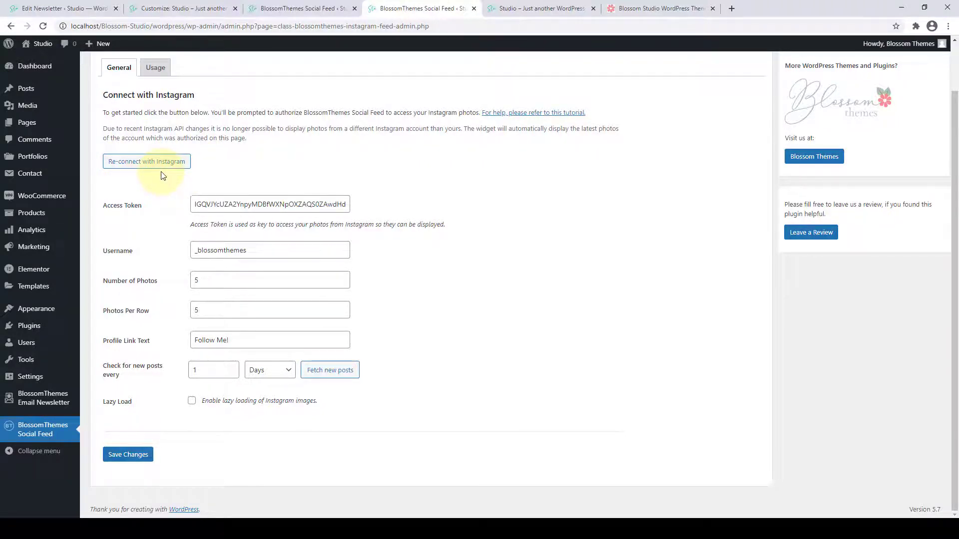
Close both Social Feed pages and enable the Instagram Section in the customizer's Instagram Settings.
click(474, 8)
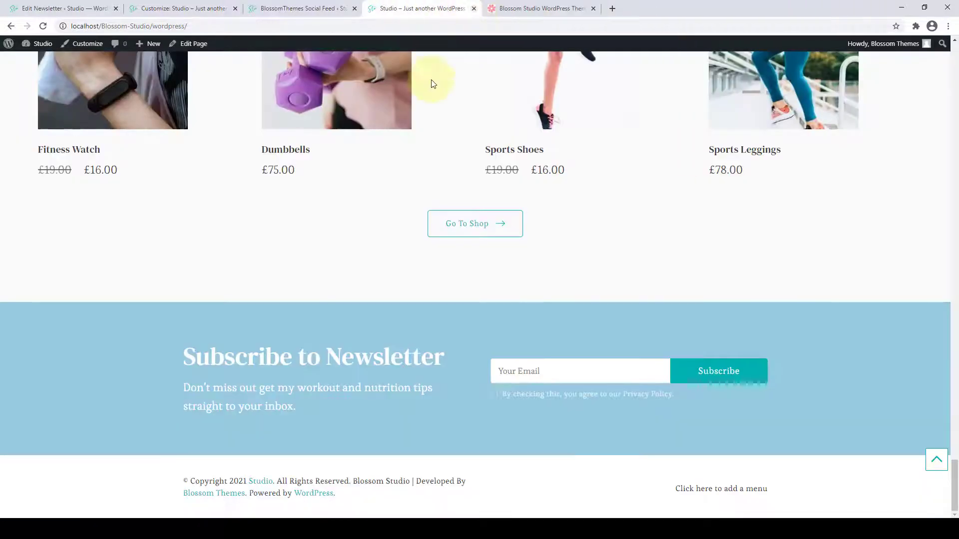
click(312, 8)
click(354, 8)
click(209, 6)
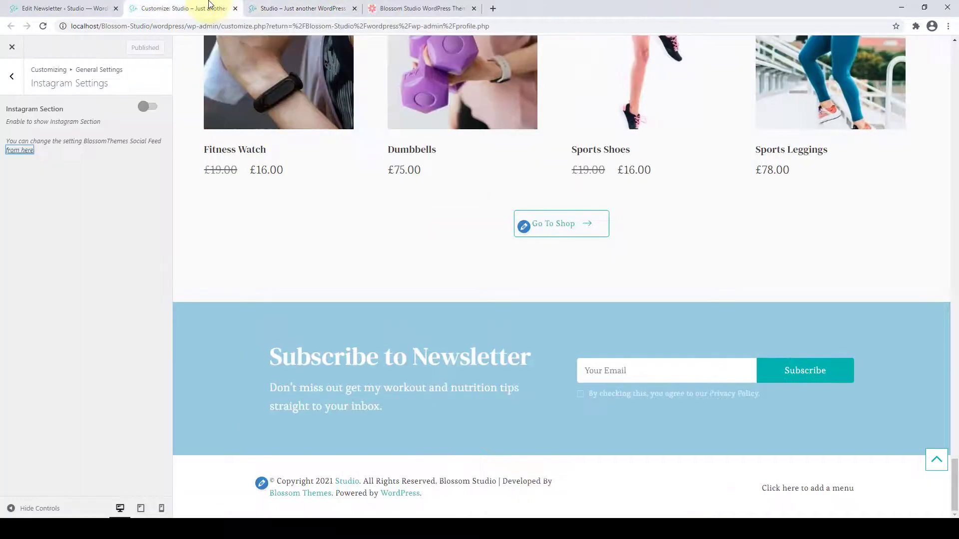
click(152, 109)
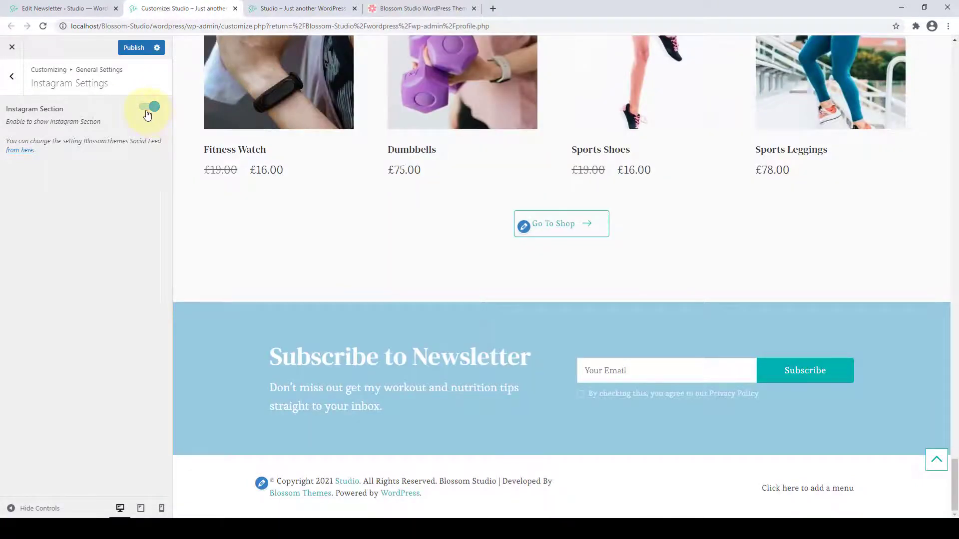
click(146, 111)
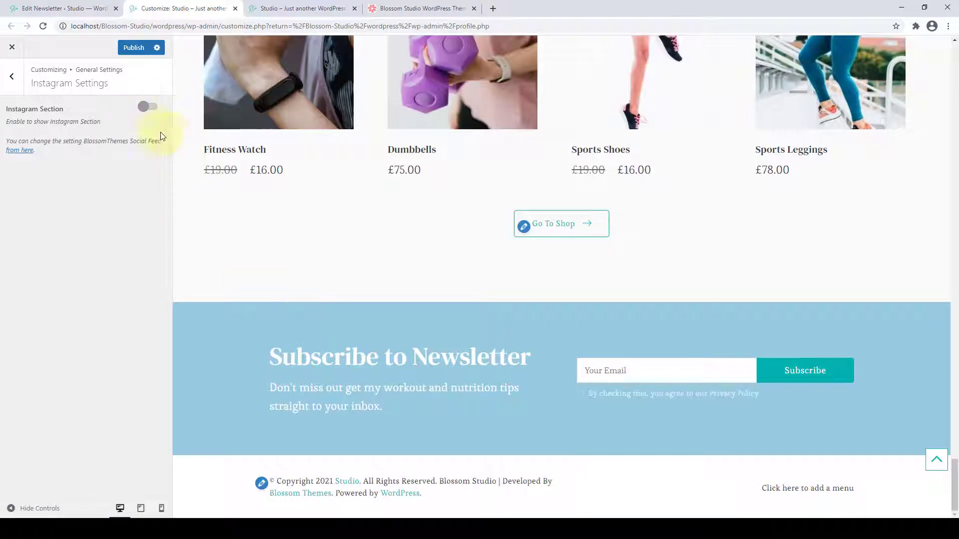
click(148, 107)
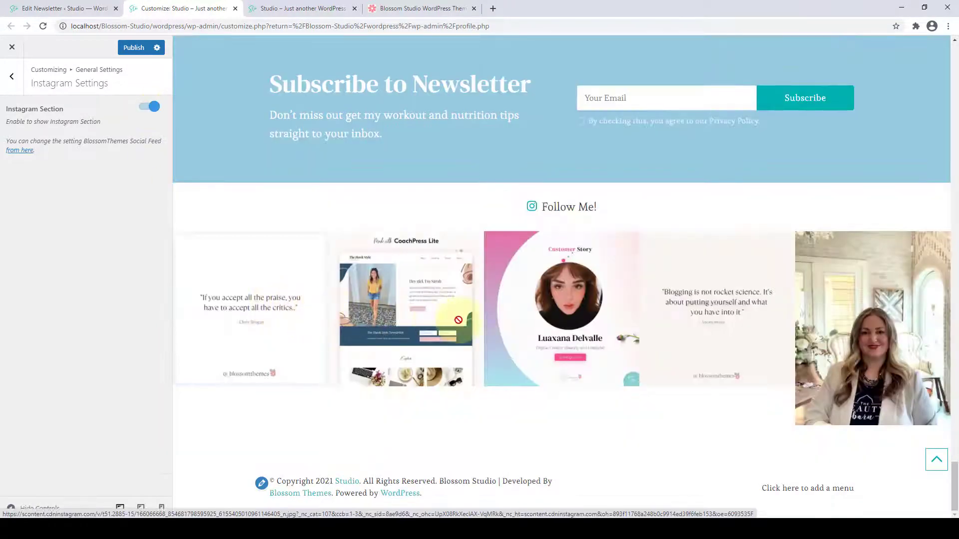
Publish the customizer changes and reload the live homepage to check the Instagram section above the footer.
click(130, 50)
click(315, 7)
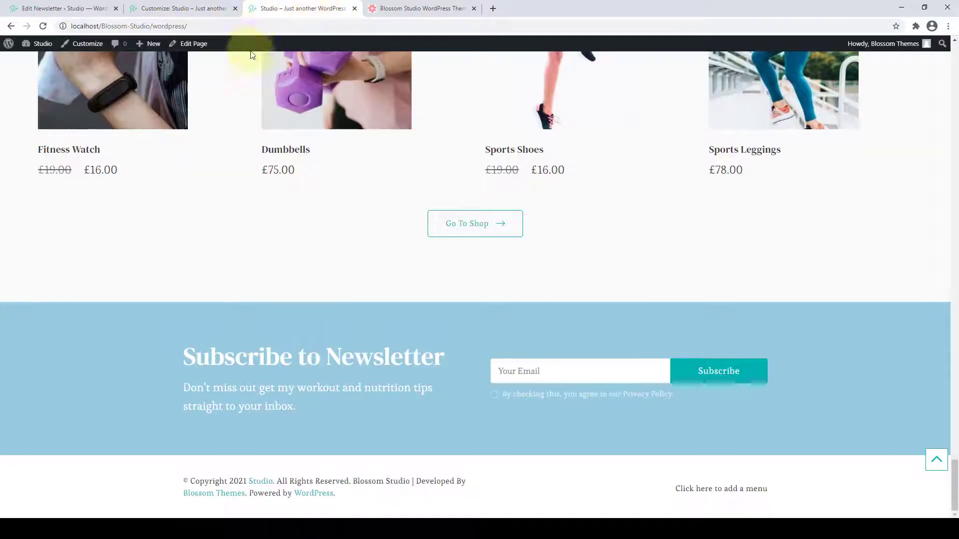
click(43, 26)
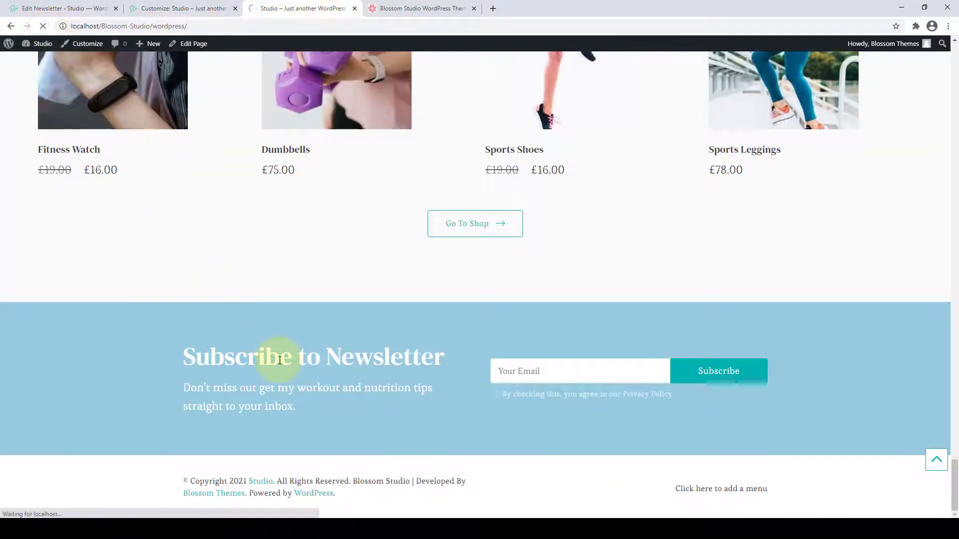
scroll(279, 361, down, 10)
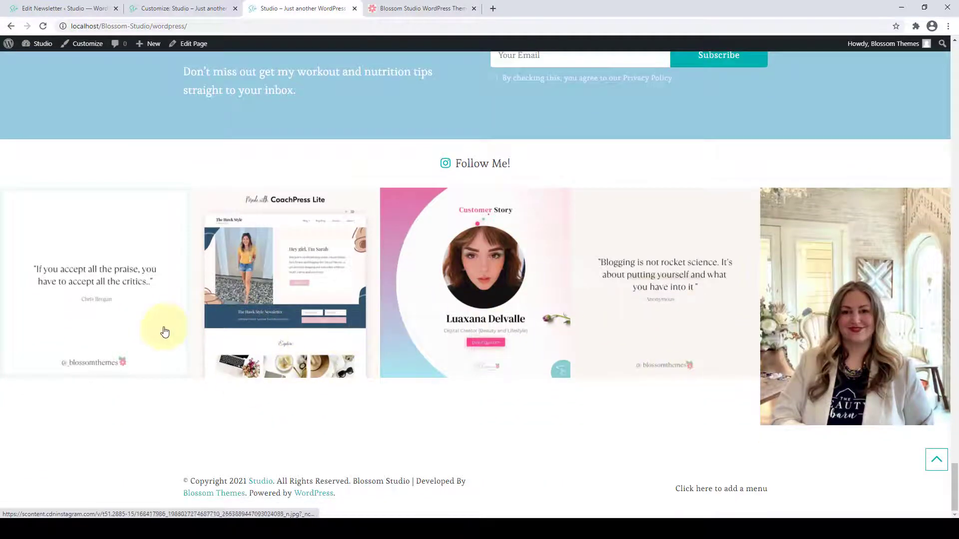
In the customizer's Misc Settings, load the Shop page in the preview and enable Shop Page Description.
click(156, 8)
click(12, 76)
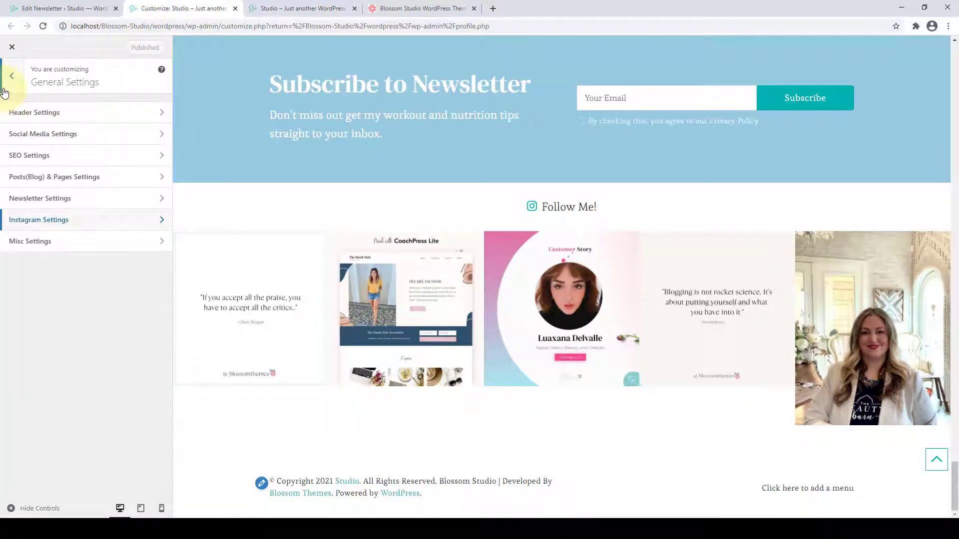
click(76, 250)
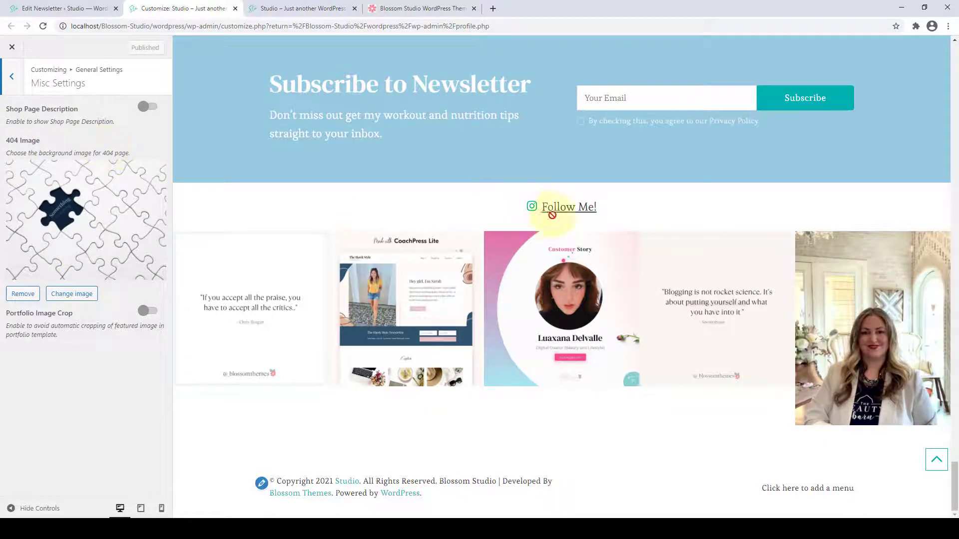
scroll(546, 214, up, 6)
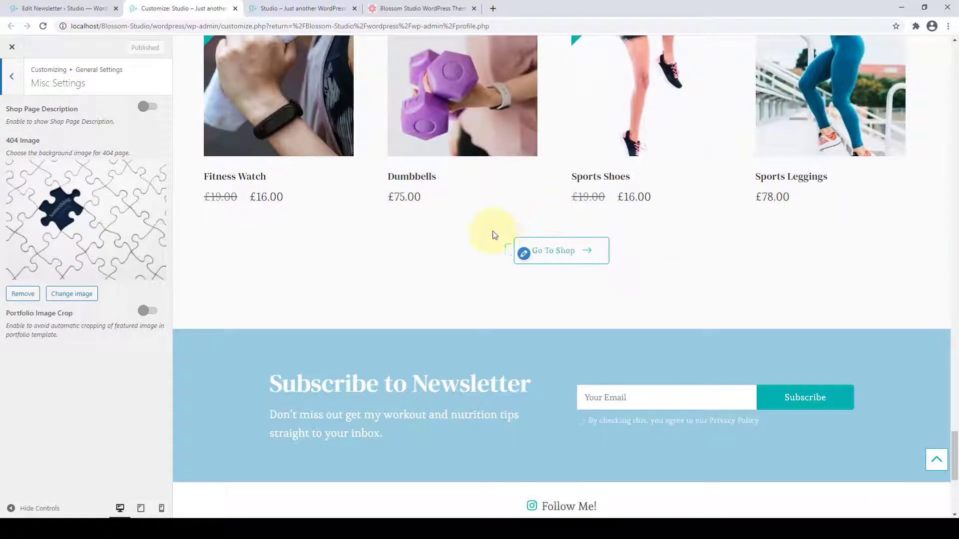
click(585, 261)
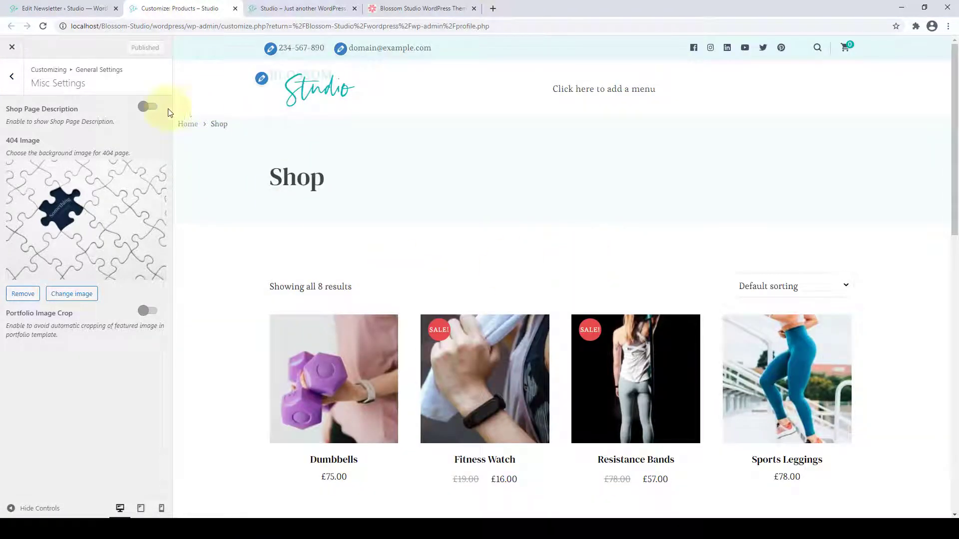
click(150, 107)
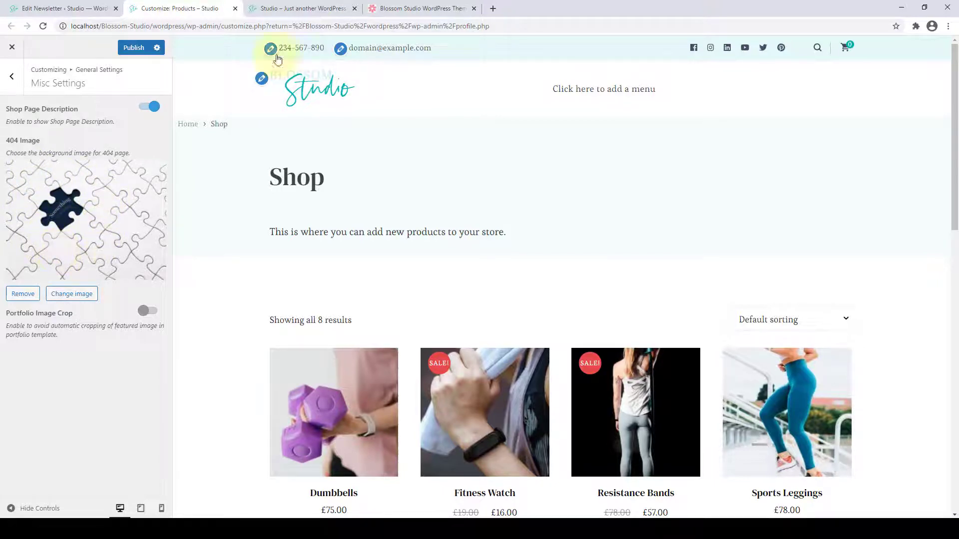
Load the live site's /404 address and examine the image on the 404 error page.
click(283, 6)
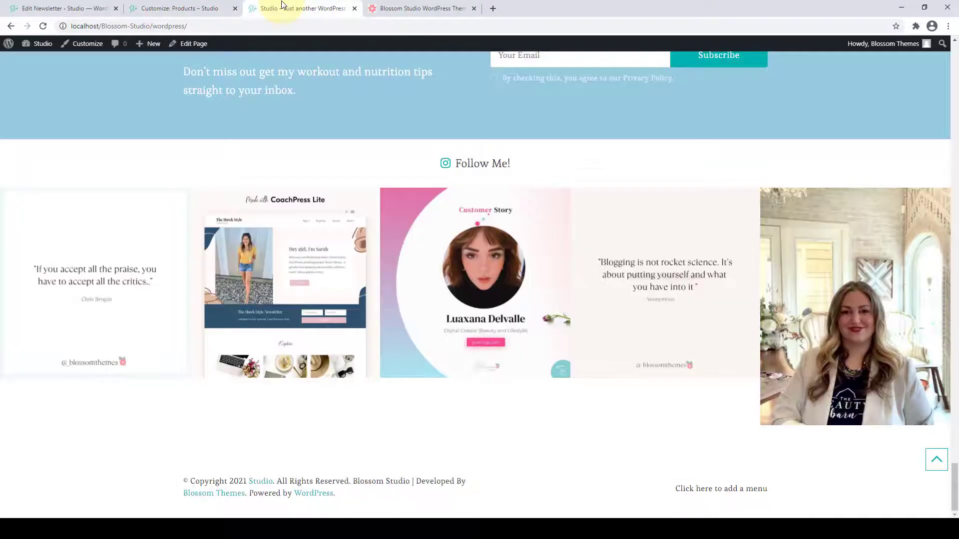
click(209, 25)
click(212, 26)
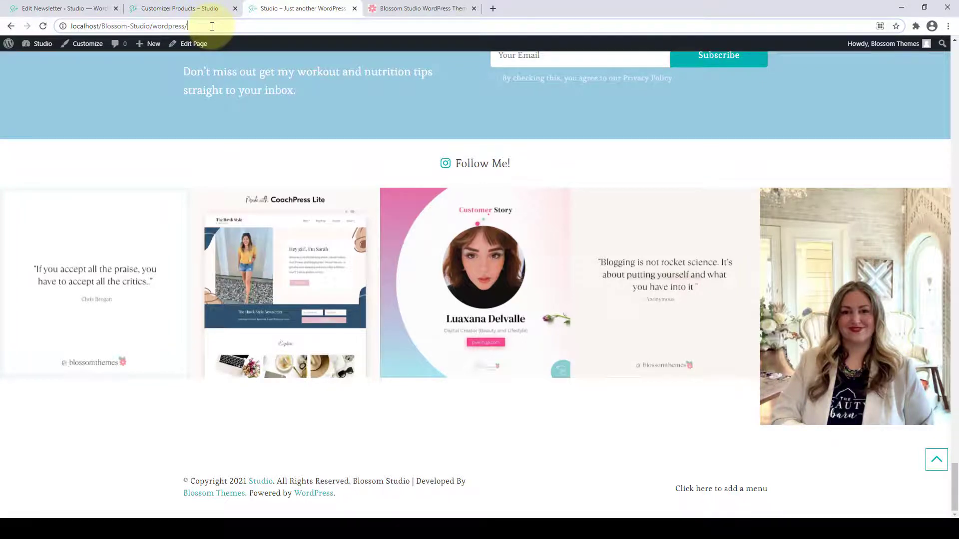
text(404)
key(Return)
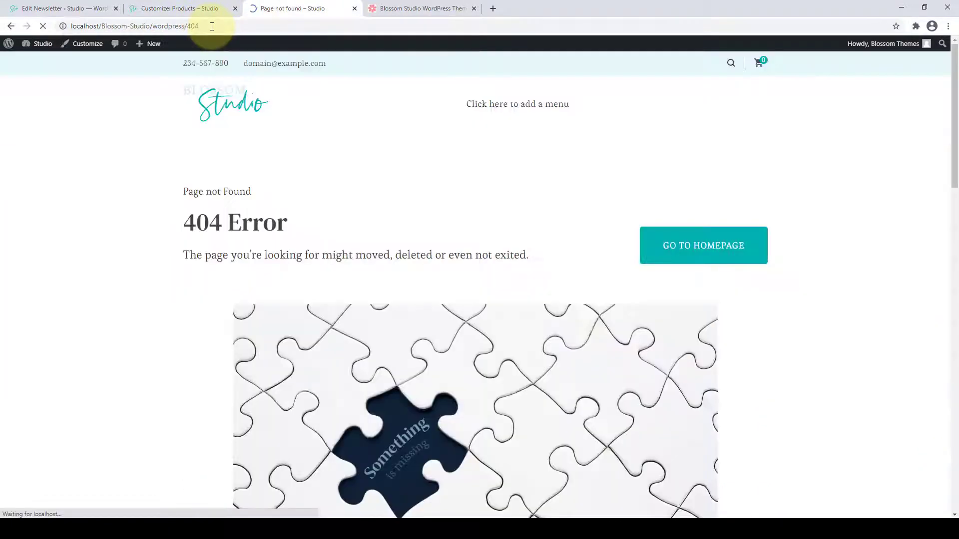
scroll(329, 344, down, 4)
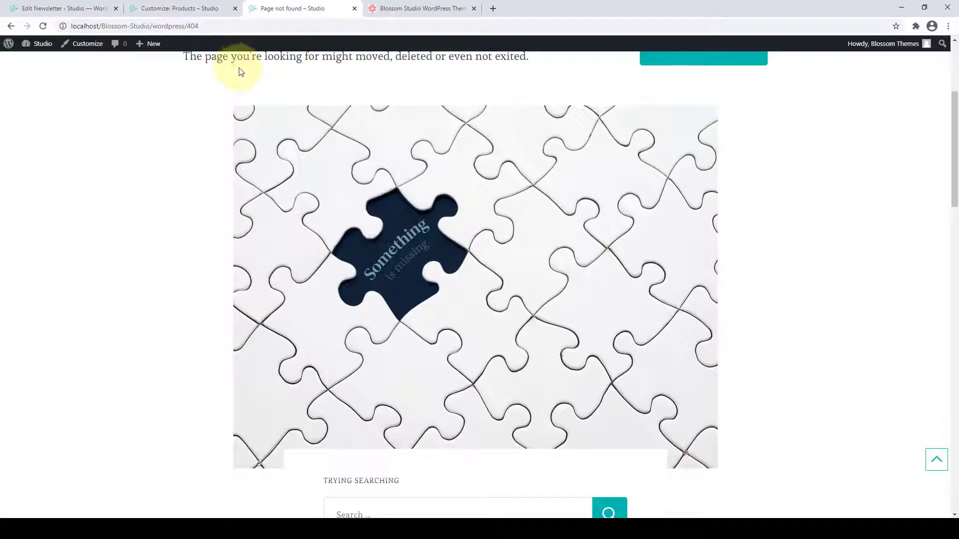
Publish the Misc Settings changes and return to the customizer's main list of settings.
click(212, 4)
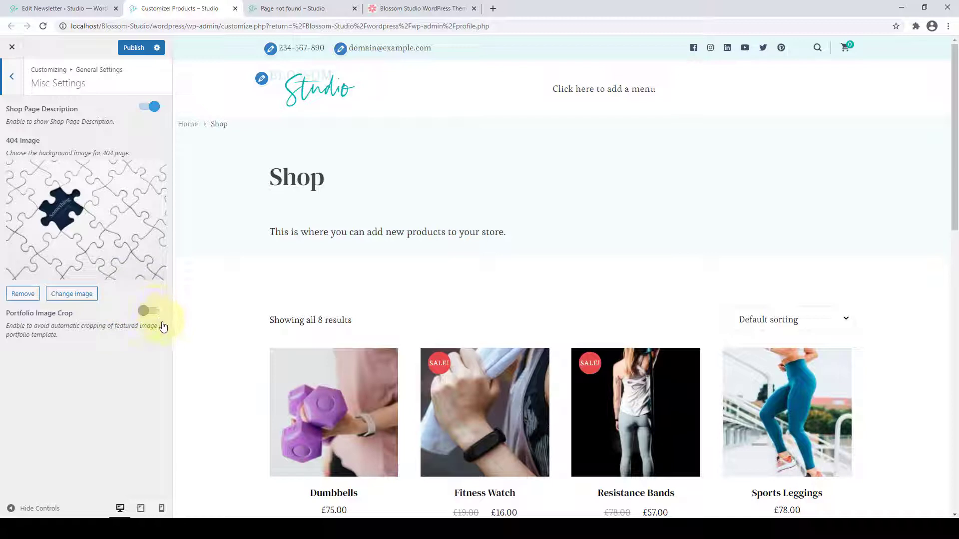
click(133, 48)
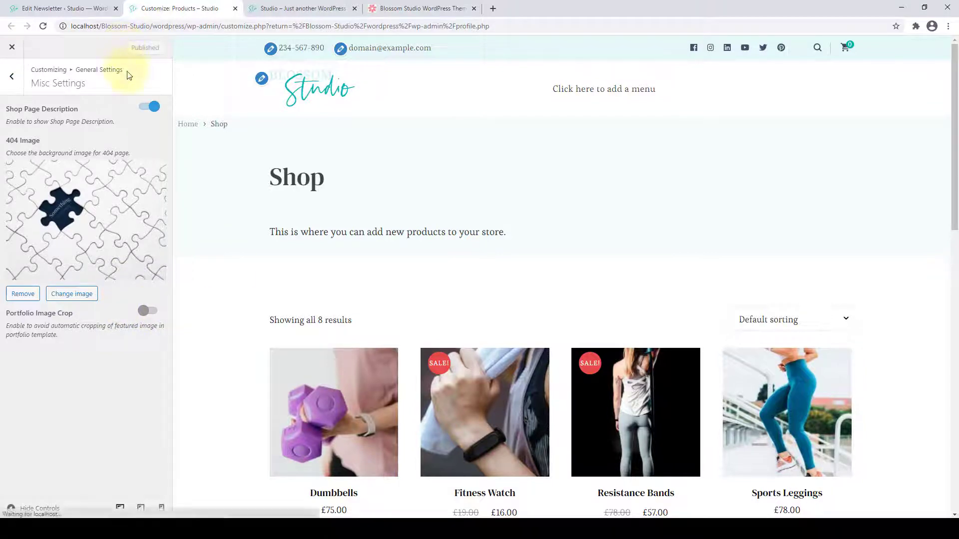
click(18, 79)
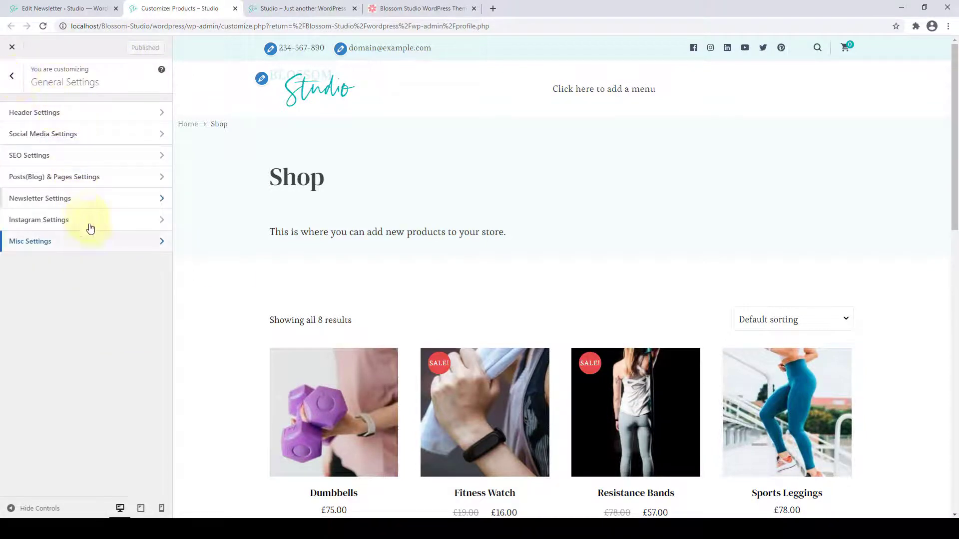
click(15, 79)
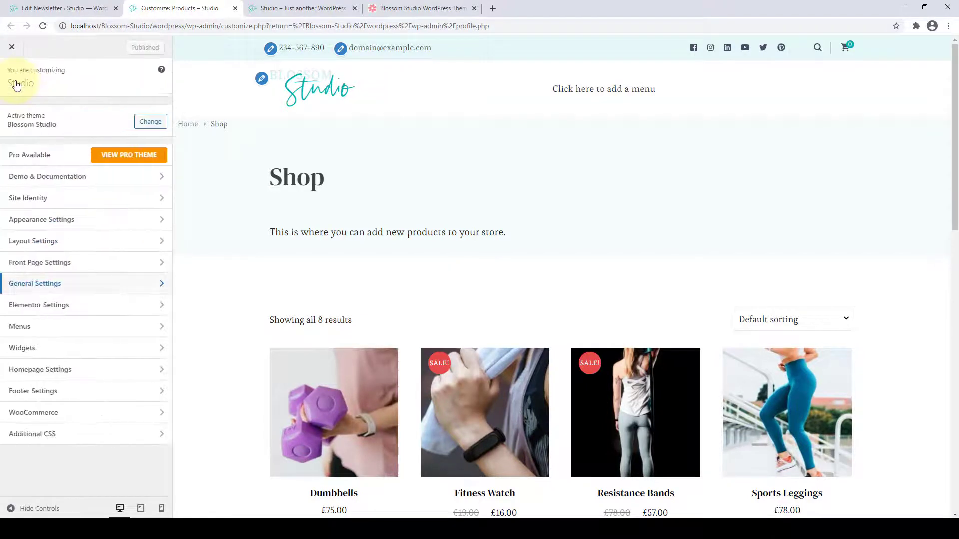
Open Elementor Settings, load the homepage in the preview, and switch Enable Elementor Page Builder in FrontPage on and off.
click(80, 313)
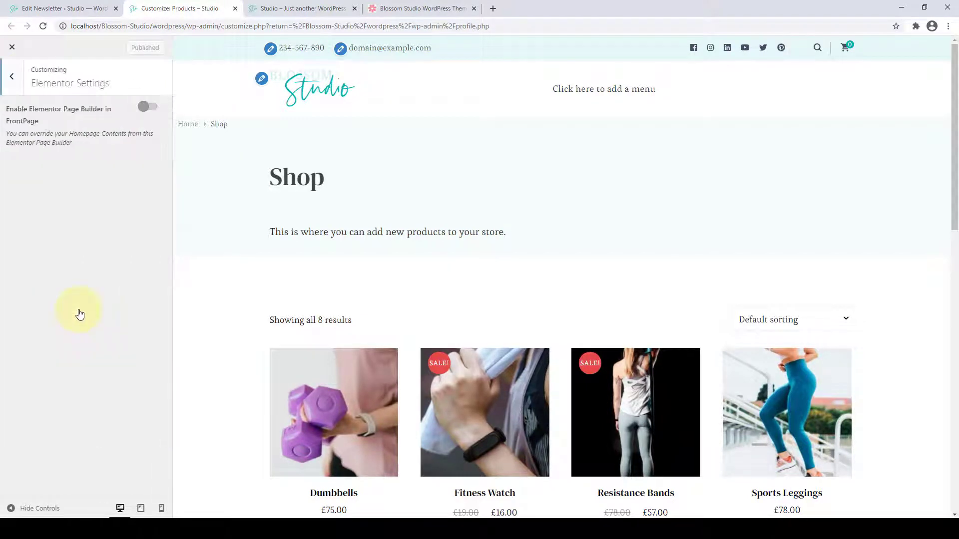
click(327, 90)
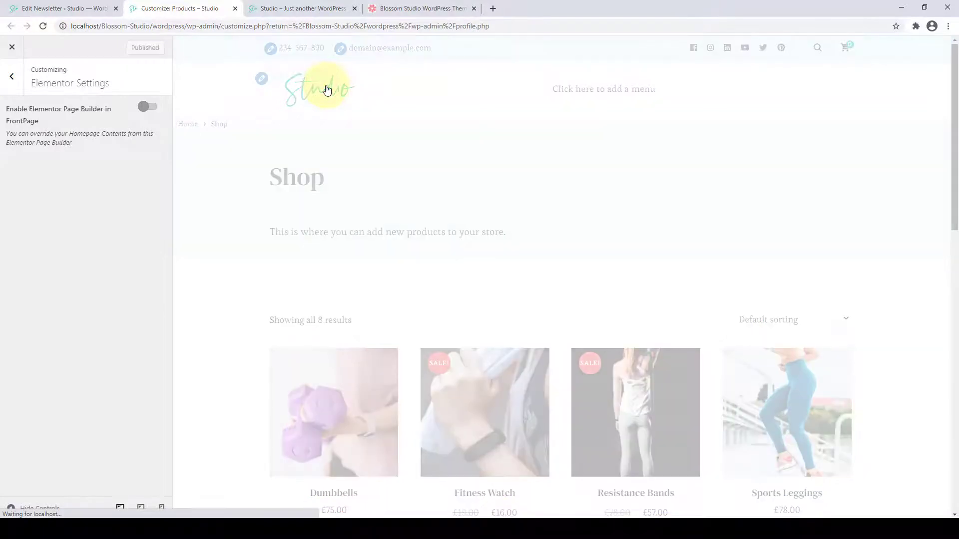
click(152, 106)
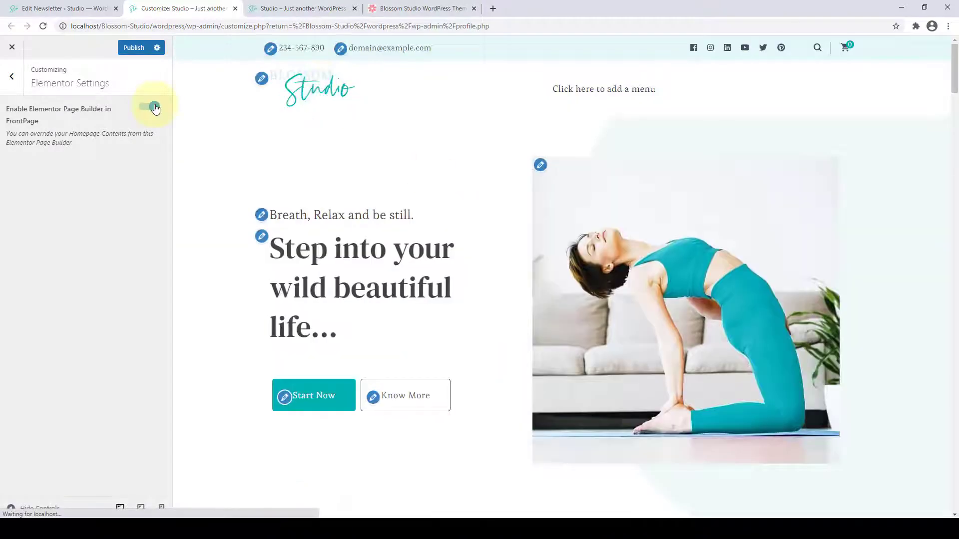
click(144, 111)
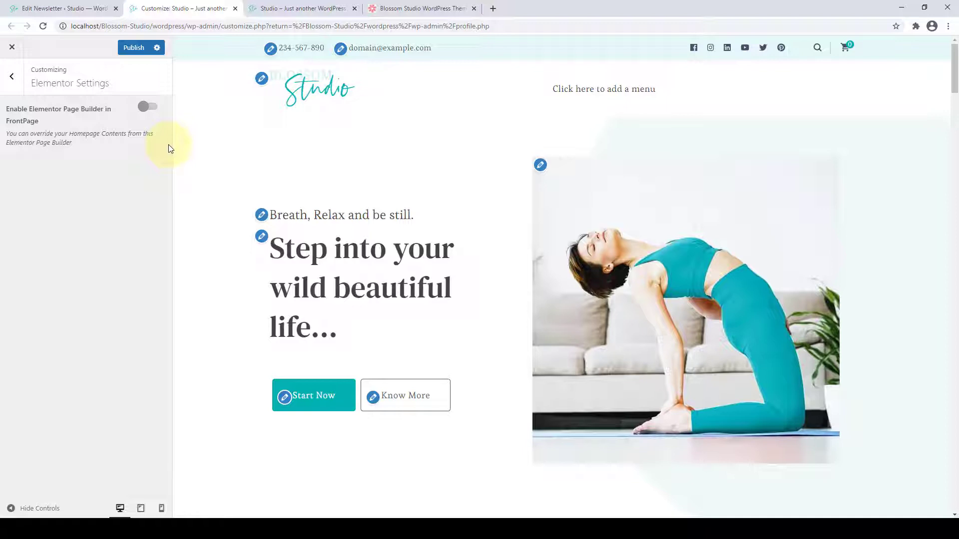
Look over the customizer's Menus settings and switch to the WordPress admin's Edit Newsletter page.
click(11, 77)
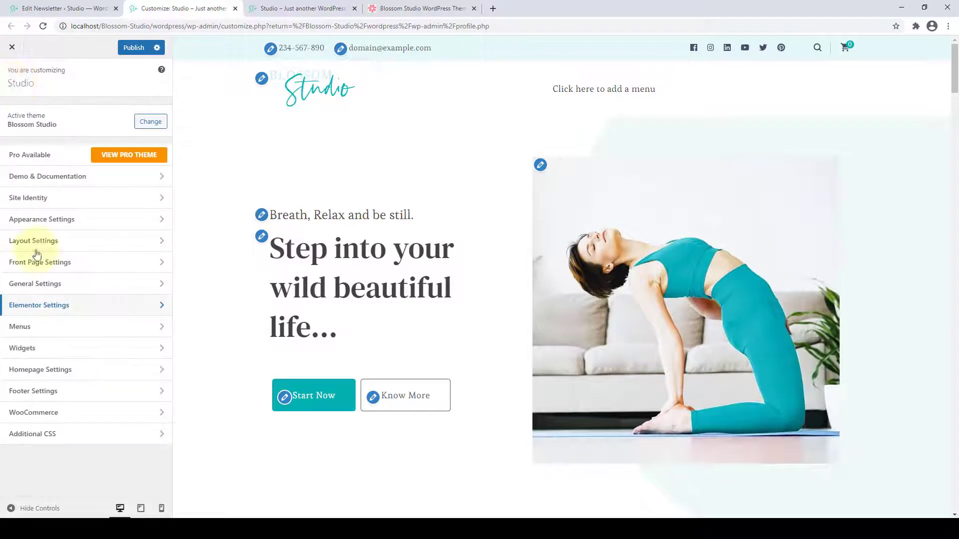
click(91, 332)
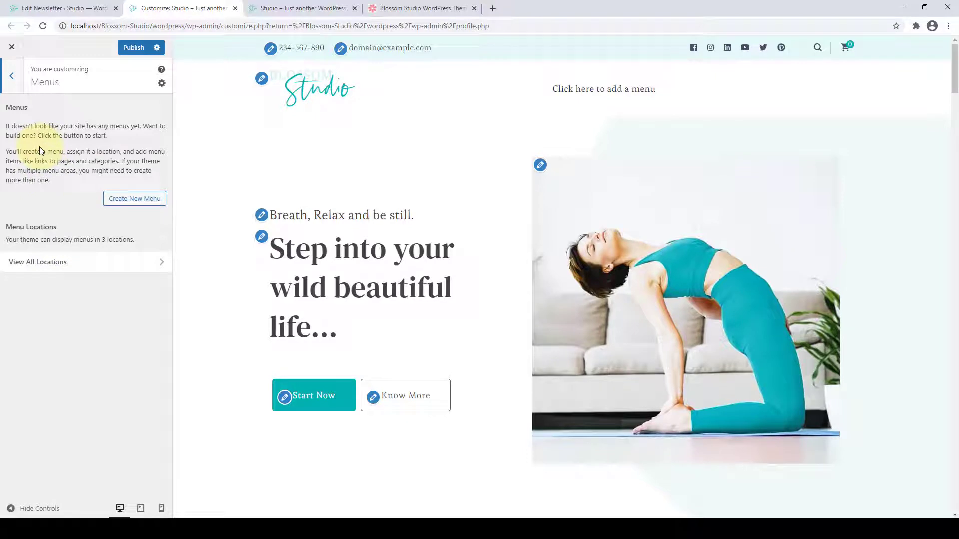
click(11, 76)
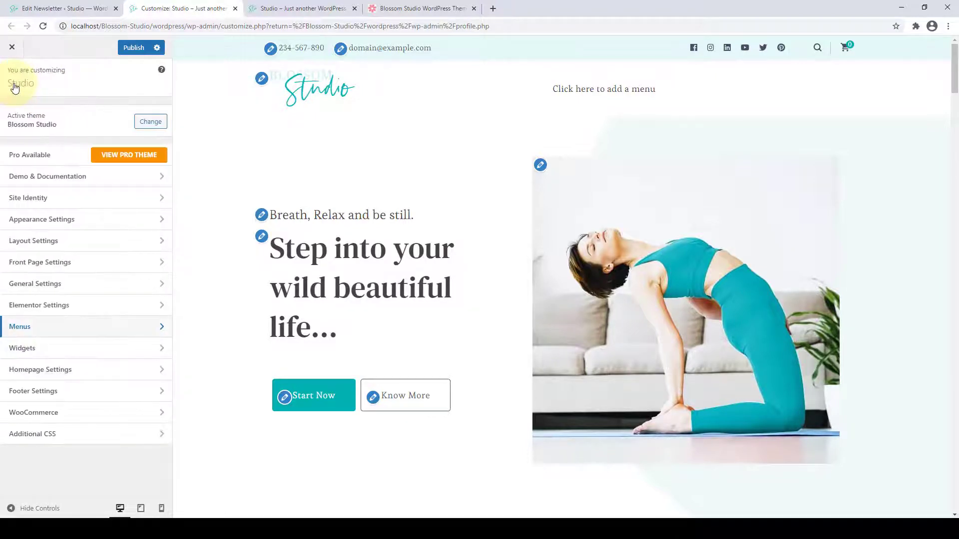
click(71, 9)
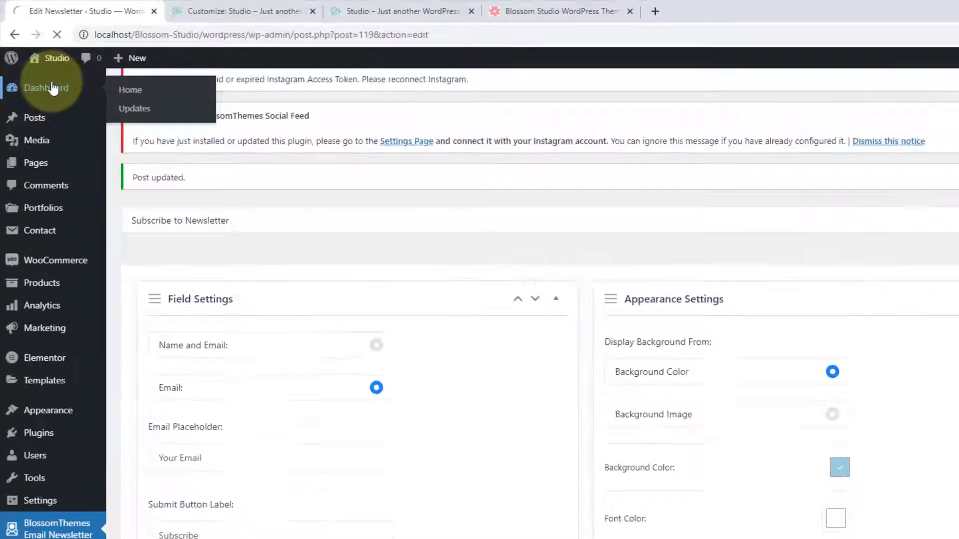
Open the list of contact forms from the dashboard and copy the shortcode of Contact form 1.
click(31, 66)
mouse_move(30, 316)
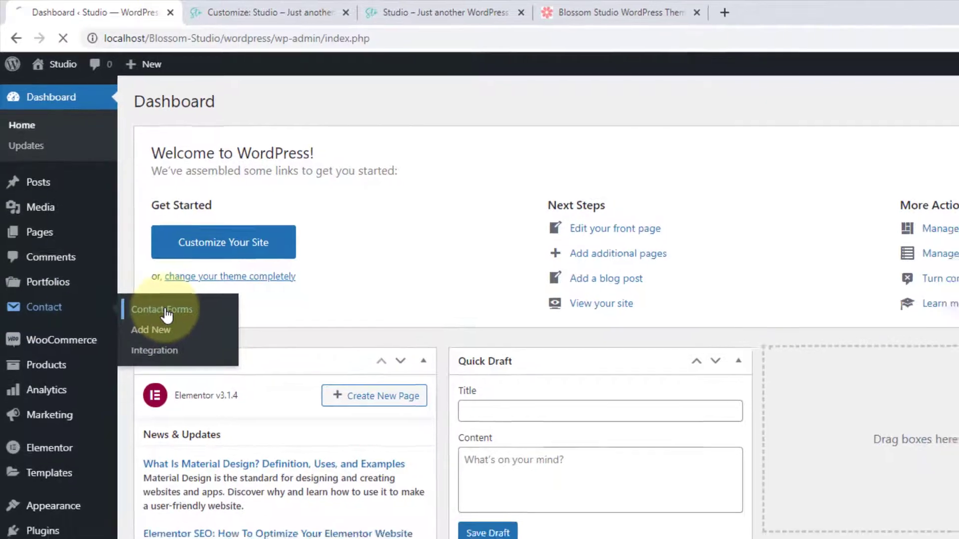
click(168, 322)
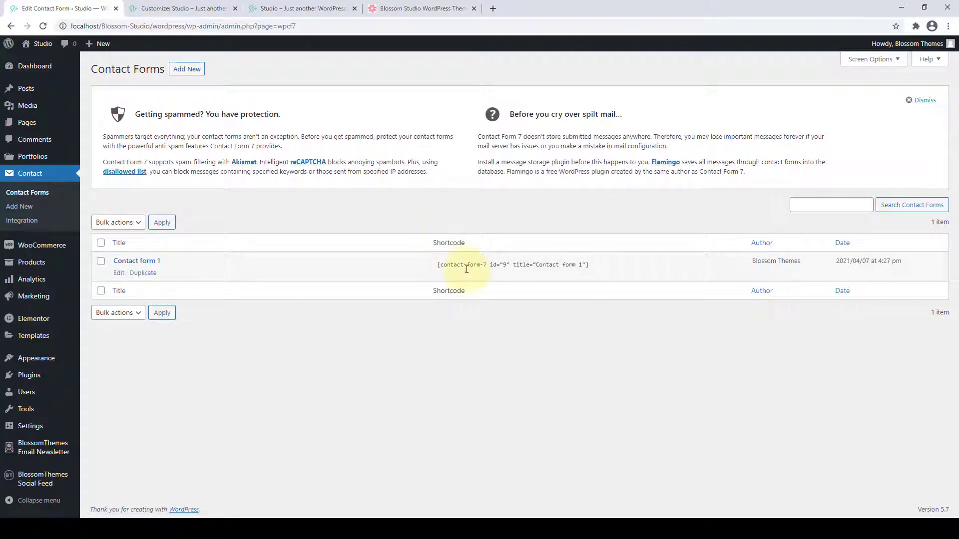
click(443, 265)
right_click(466, 268)
click(483, 277)
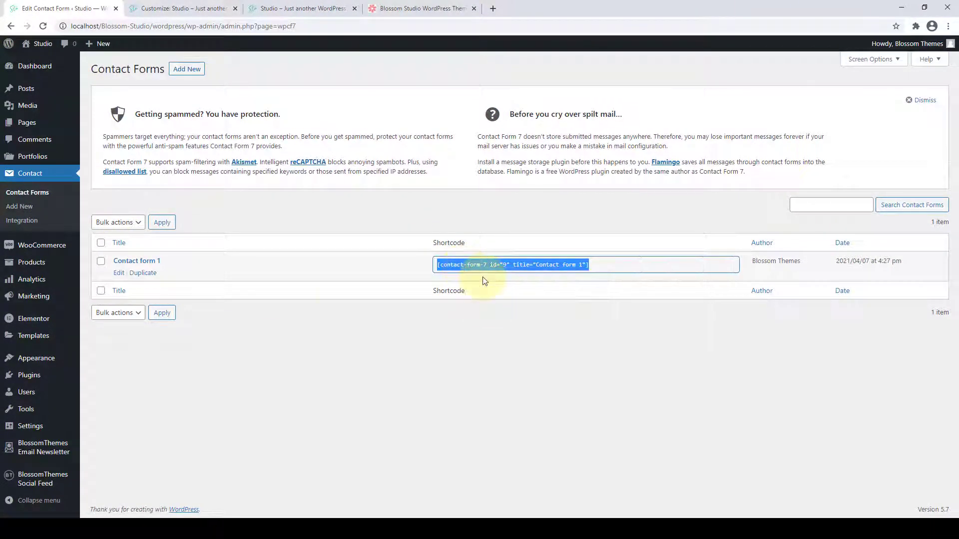
Open Contact form 1 for editing, look over its form template and save it.
click(274, 309)
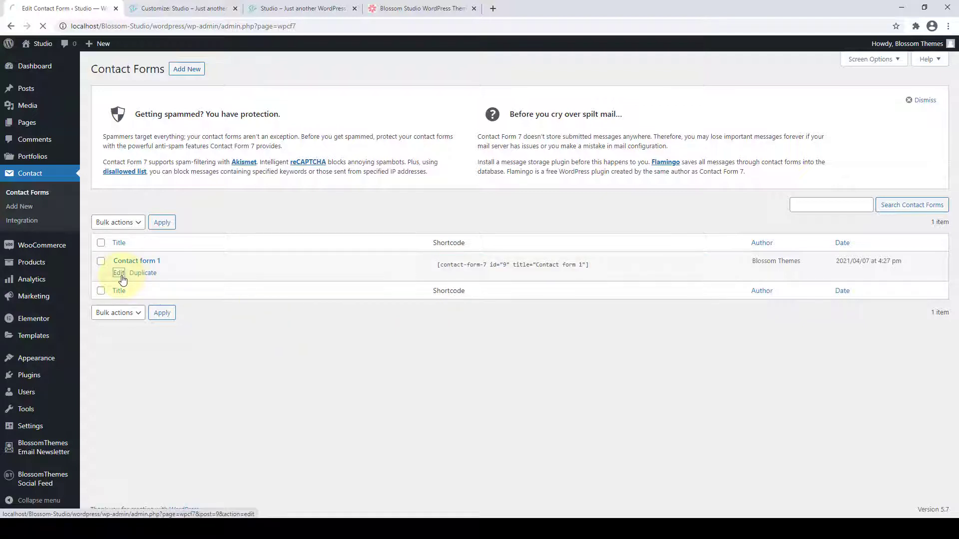
click(119, 273)
scroll(175, 345, down, 1)
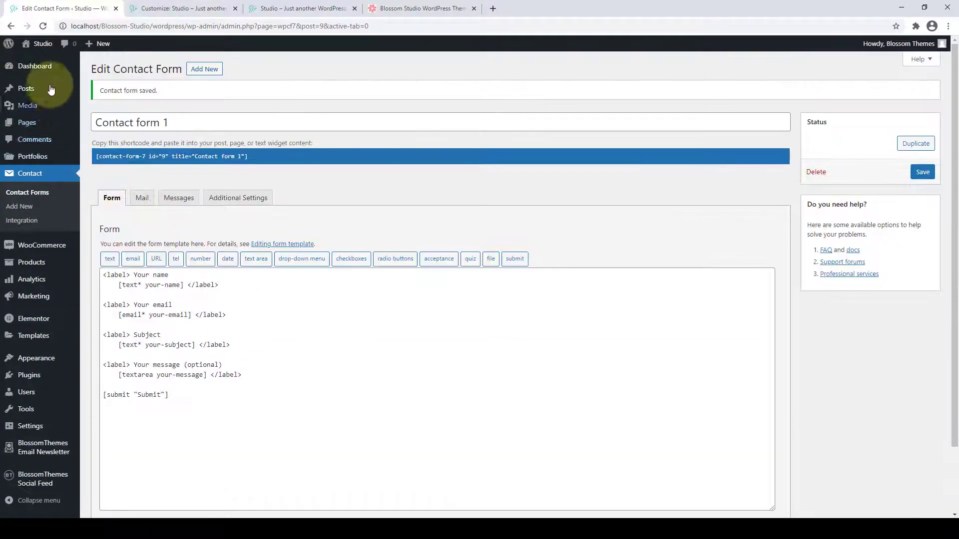
Create a new page titled "Contact" and paste the Contact form 1 shortcode into its body.
mouse_move(27, 123)
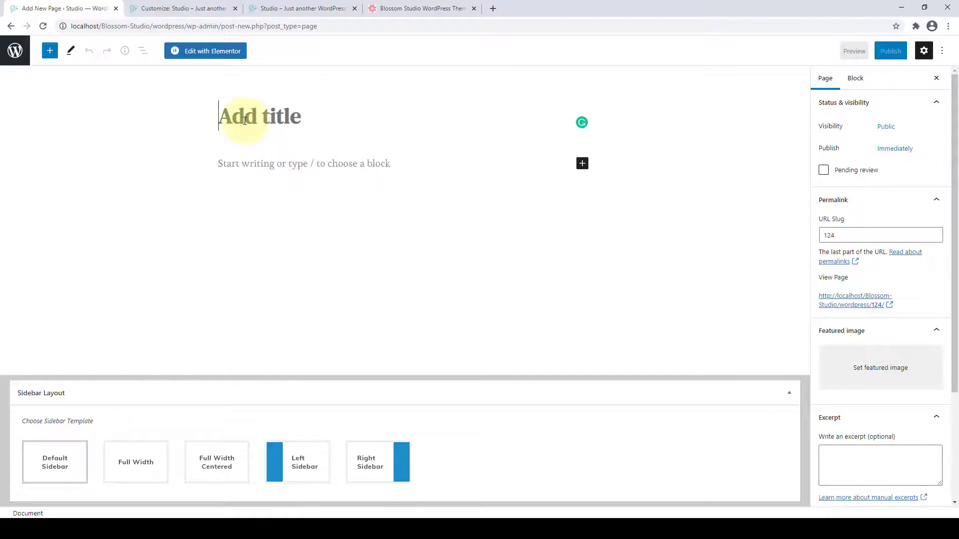
text(Contact)
click(239, 169)
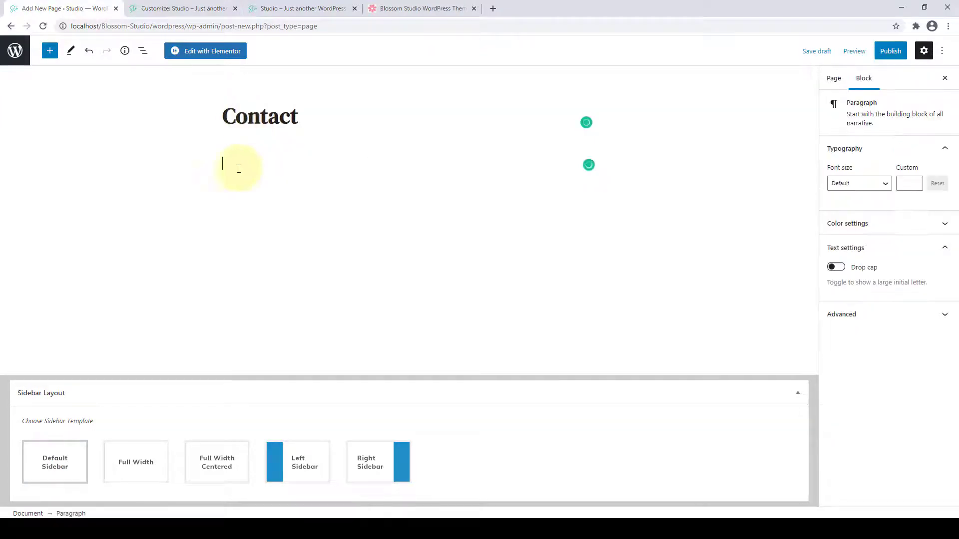
right_click(289, 164)
click(317, 242)
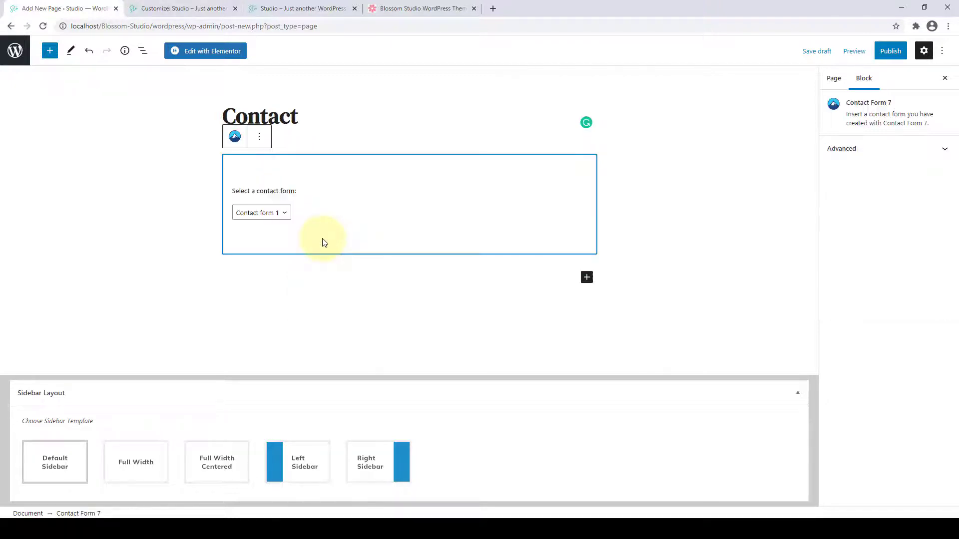
Paste the demonstration-purpose notice with the Support Ticket link above the contact form and publish the page.
click(282, 142)
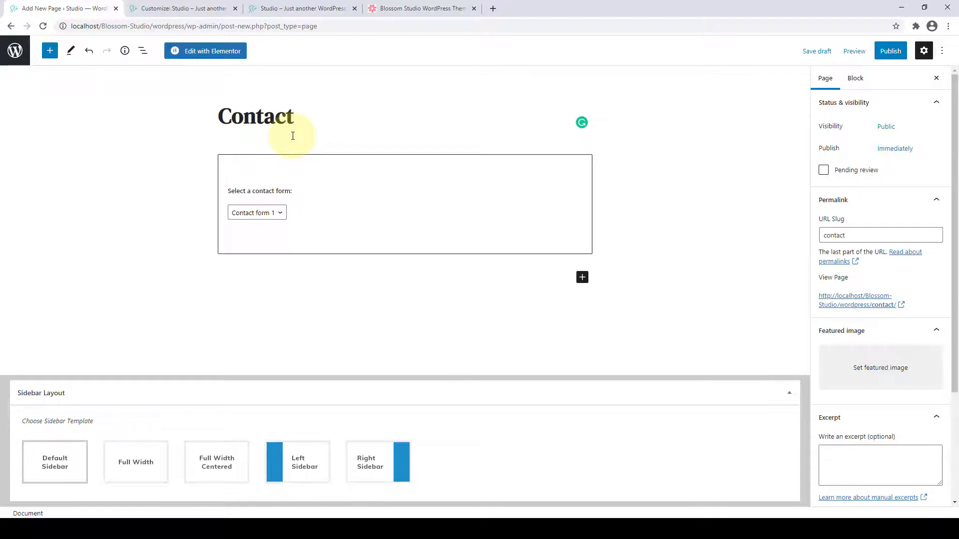
key(Return)
right_click(320, 160)
click(357, 257)
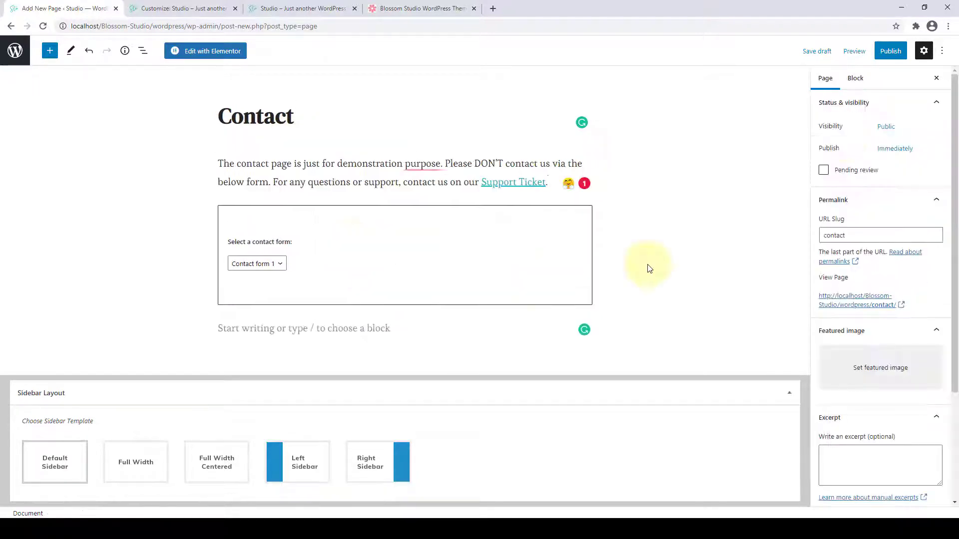
click(890, 52)
click(878, 52)
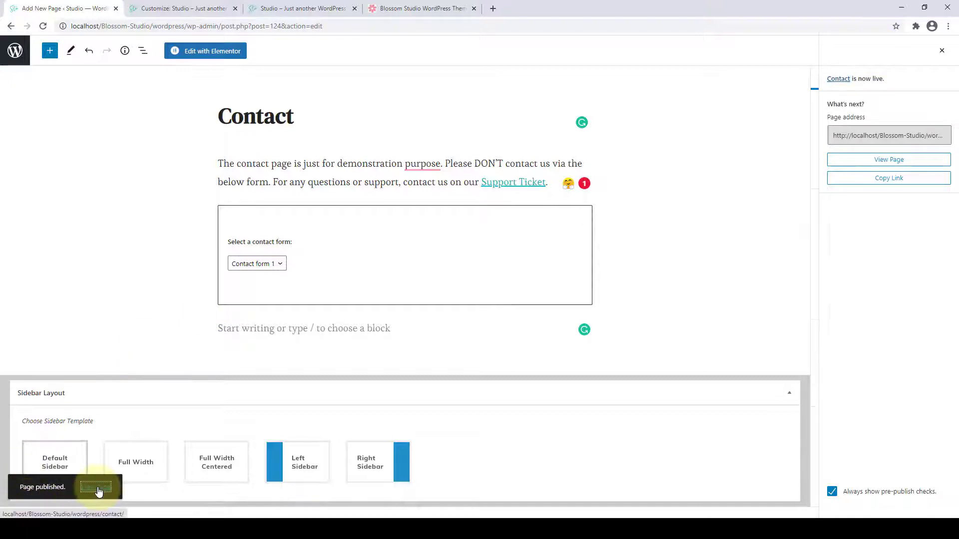
View the published Contact page in a new tab, examine its notice, form fields and sidebar, and close it.
right_click(96, 486)
click(134, 408)
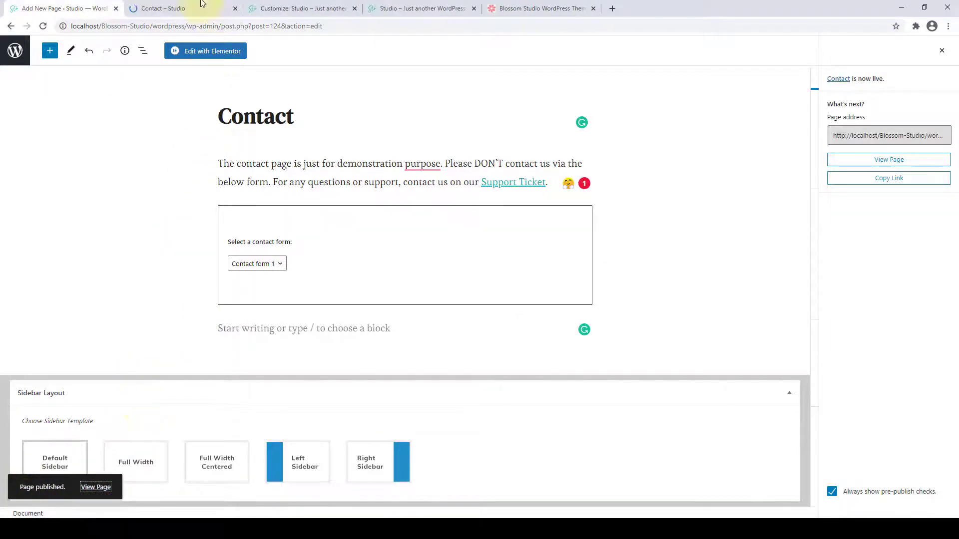
click(202, 6)
scroll(349, 317, down, 9)
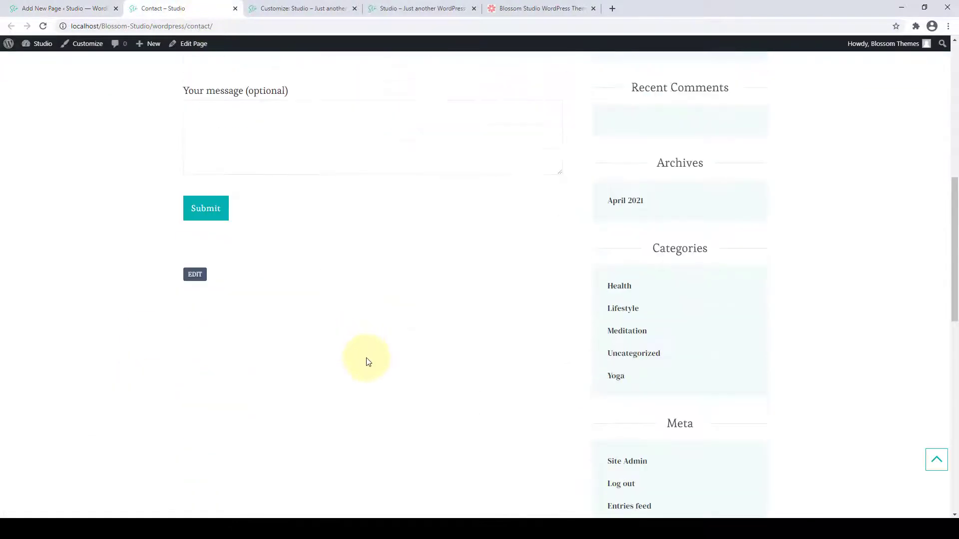
scroll(366, 364, up, 4)
scroll(370, 355, up, 2)
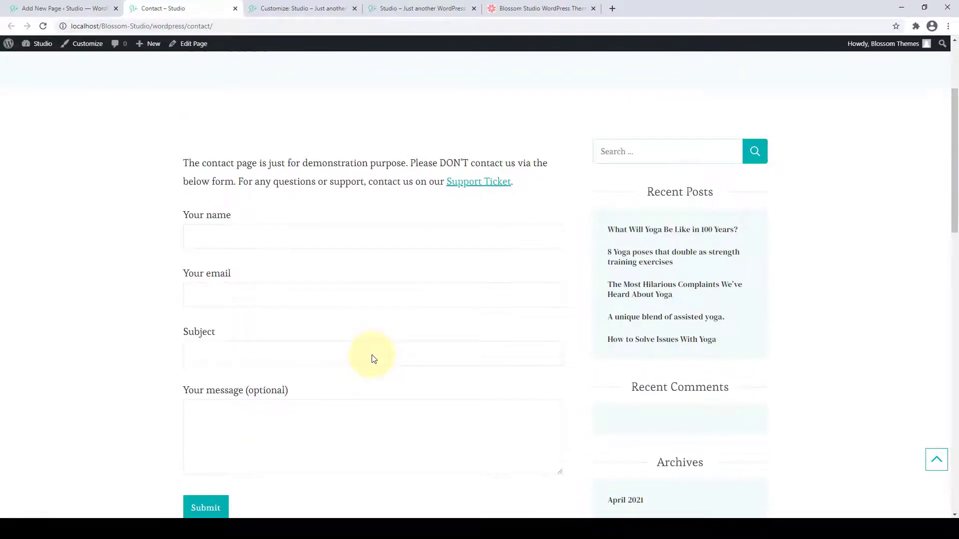
scroll(371, 358, up, 2)
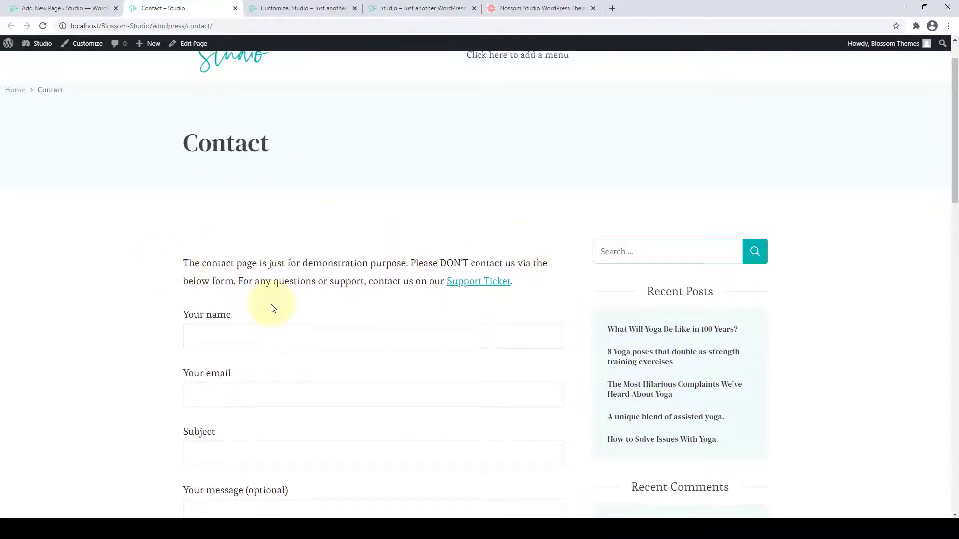
scroll(274, 308, down, 4)
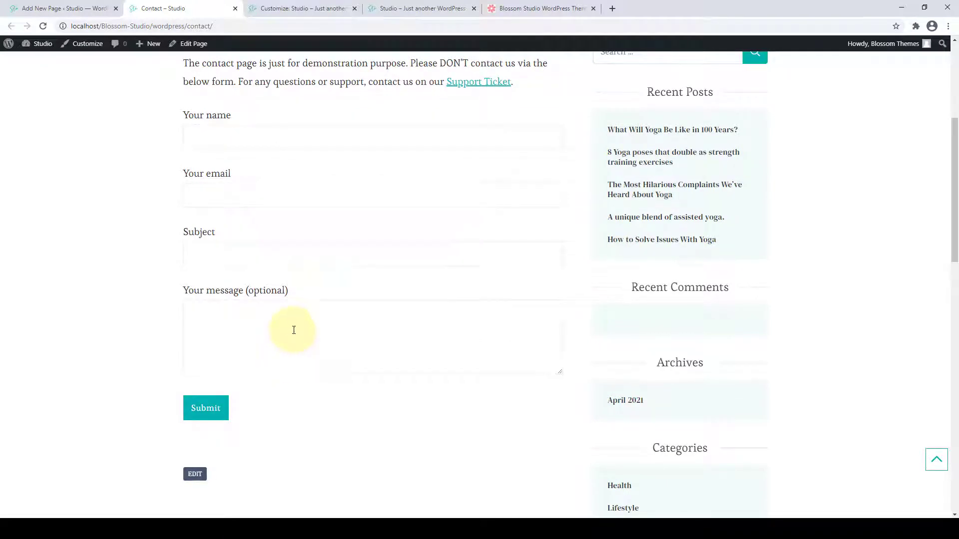
click(235, 9)
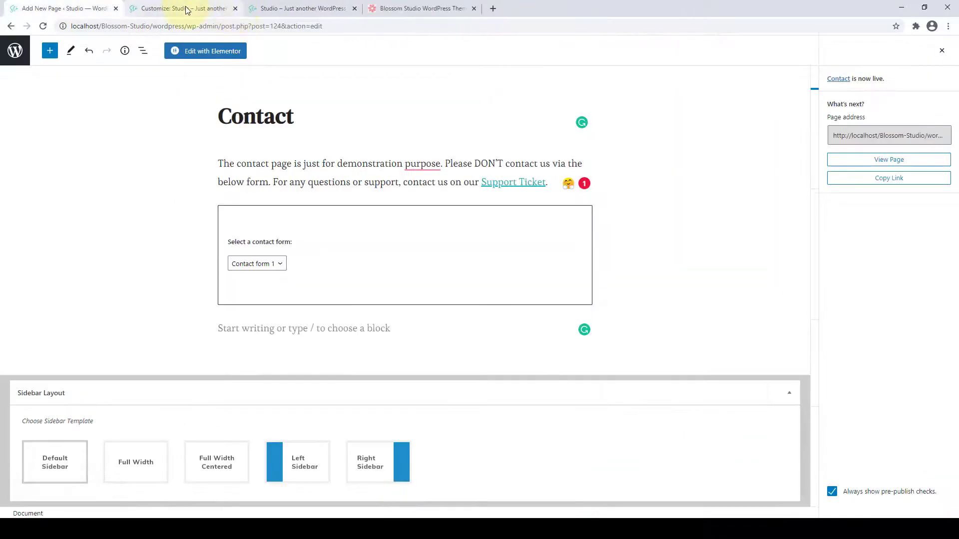
Leave the page editor for the Pages list and switch to the customizer's Menus settings.
click(15, 50)
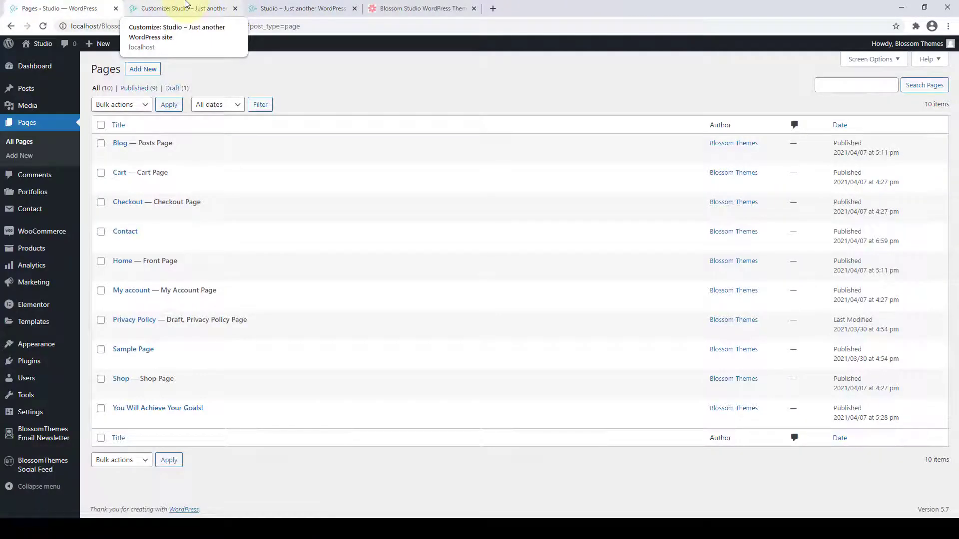
click(185, 5)
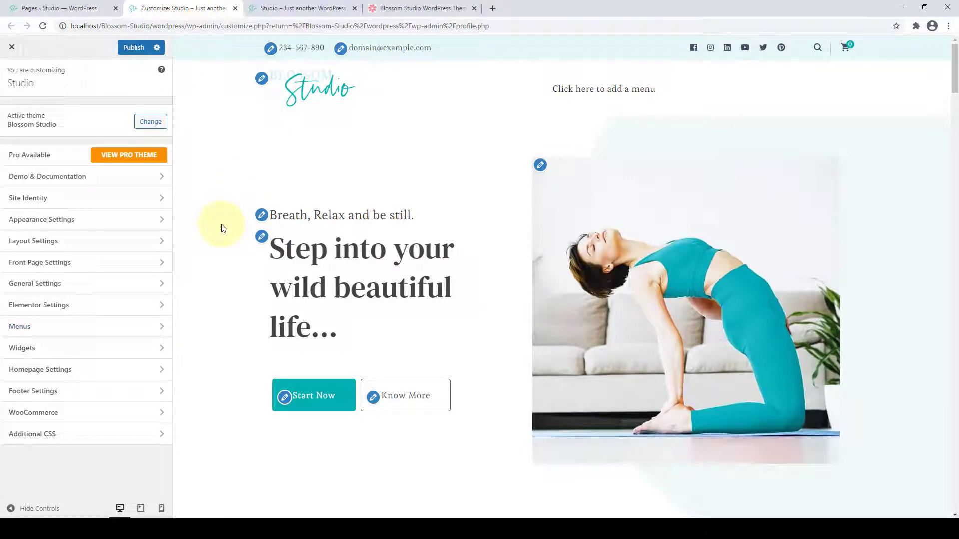
click(83, 326)
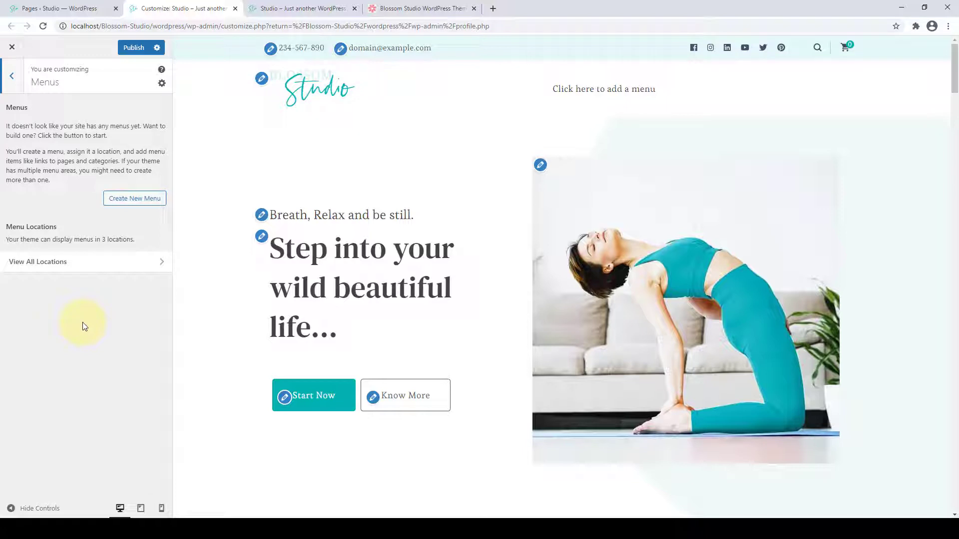
Create a new menu named "Primary Menu" and assign it to the Primary location.
click(148, 198)
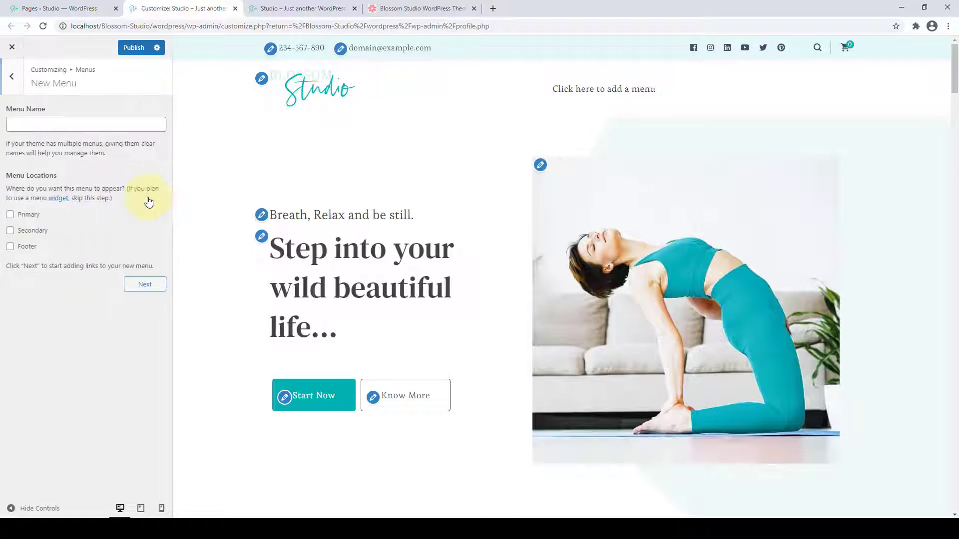
click(71, 130)
text(Pr)
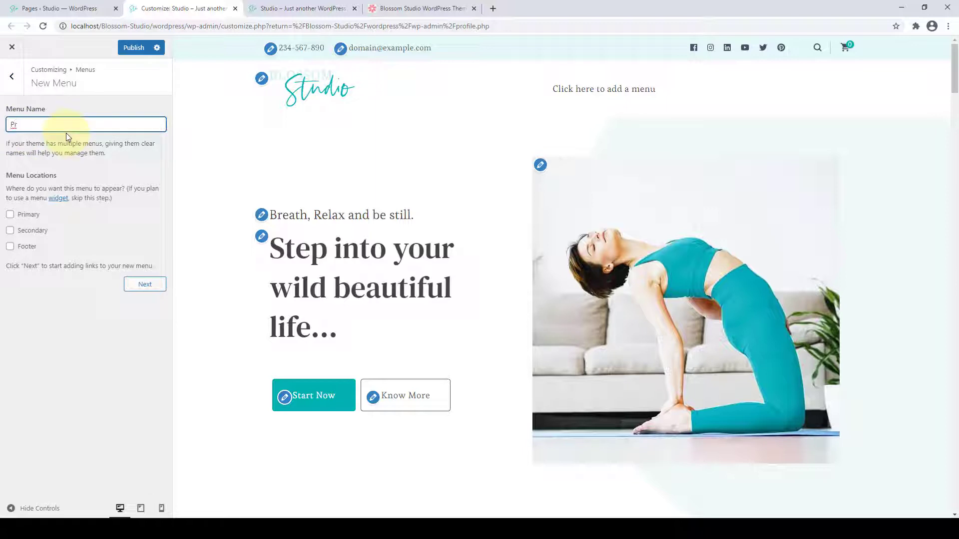
text(imary Menu)
click(10, 214)
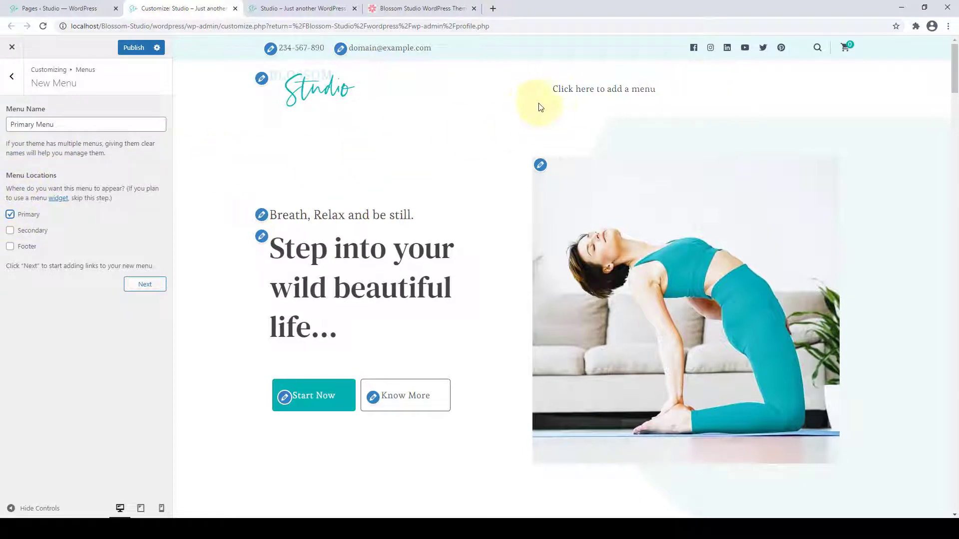
click(144, 284)
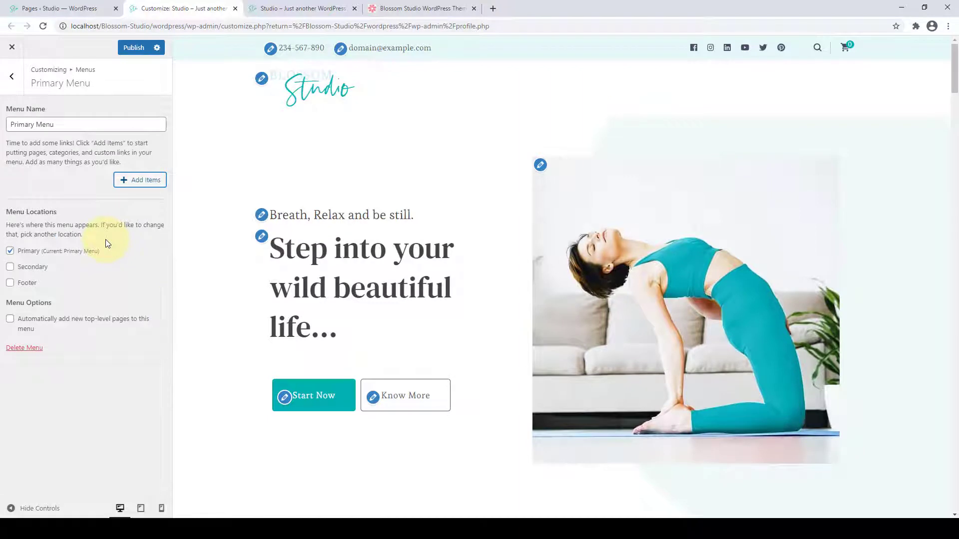
Browse the item types that can be added to the Primary Menu, including Pages, Categories, Products, Landing Pages and Custom Links.
click(124, 182)
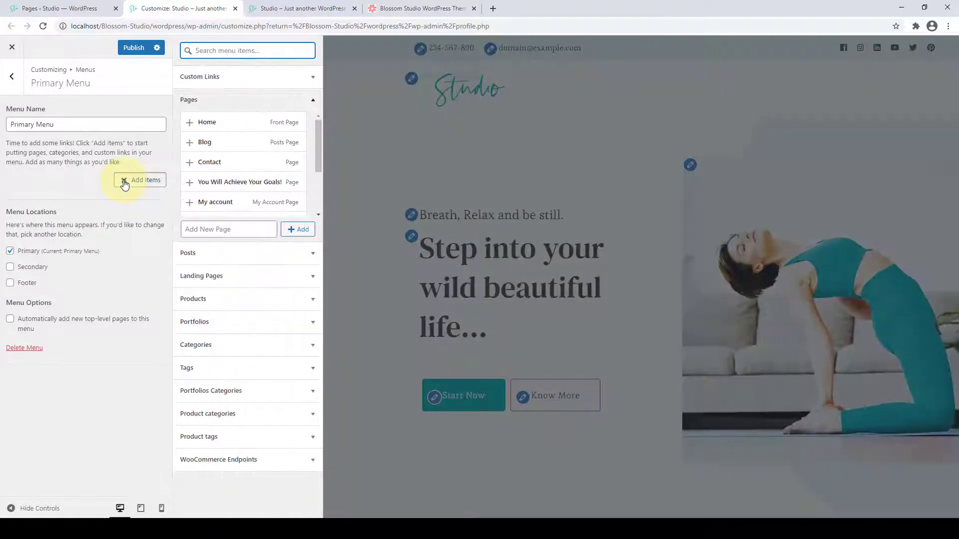
click(214, 103)
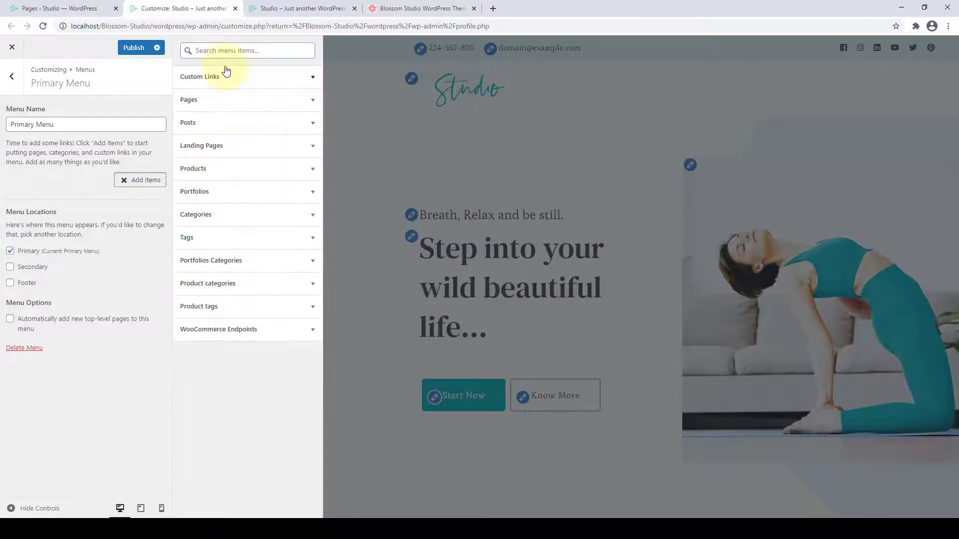
click(227, 222)
click(229, 214)
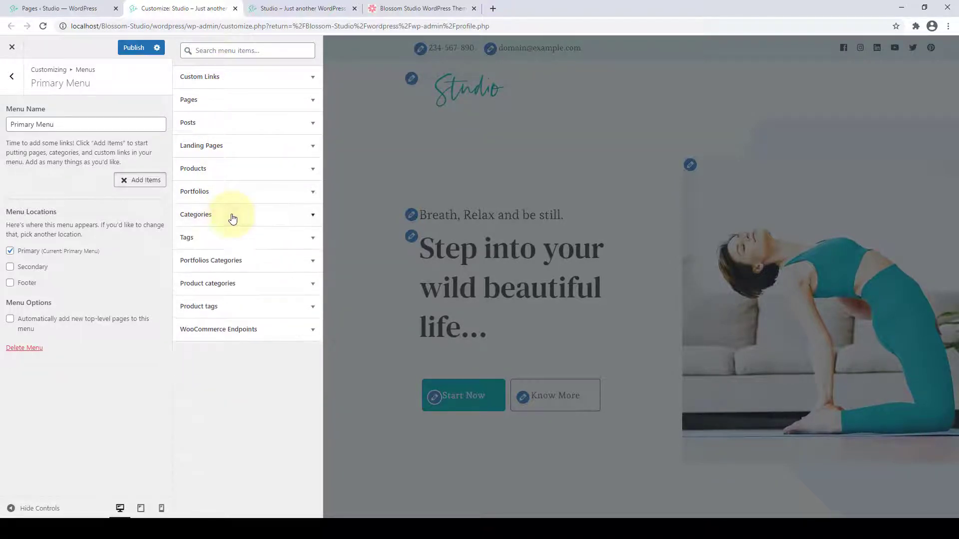
click(229, 168)
click(229, 170)
click(227, 148)
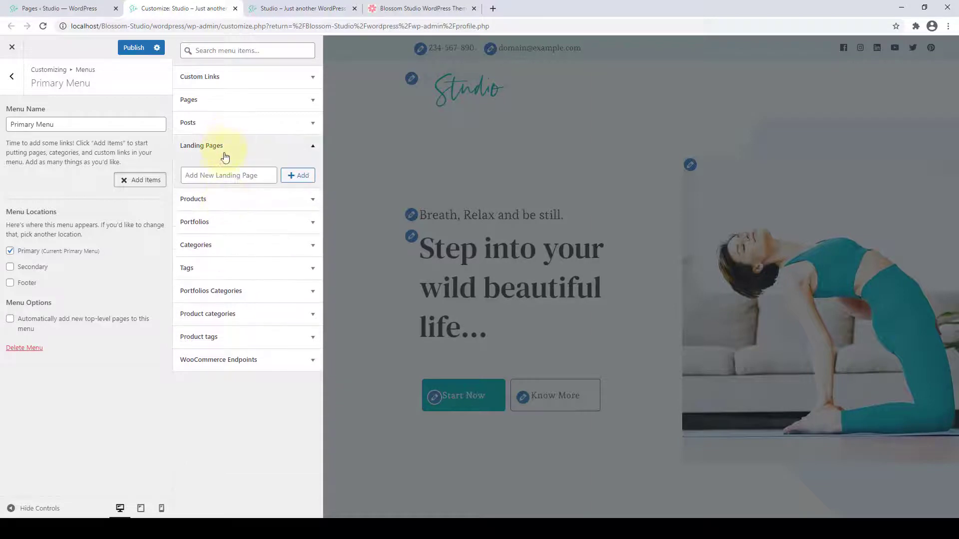
click(223, 149)
click(223, 104)
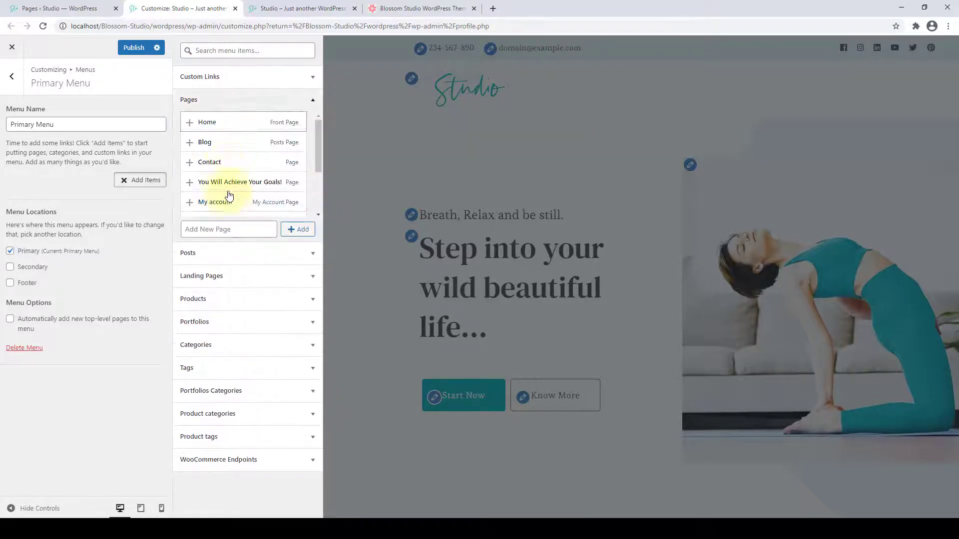
click(236, 98)
click(237, 85)
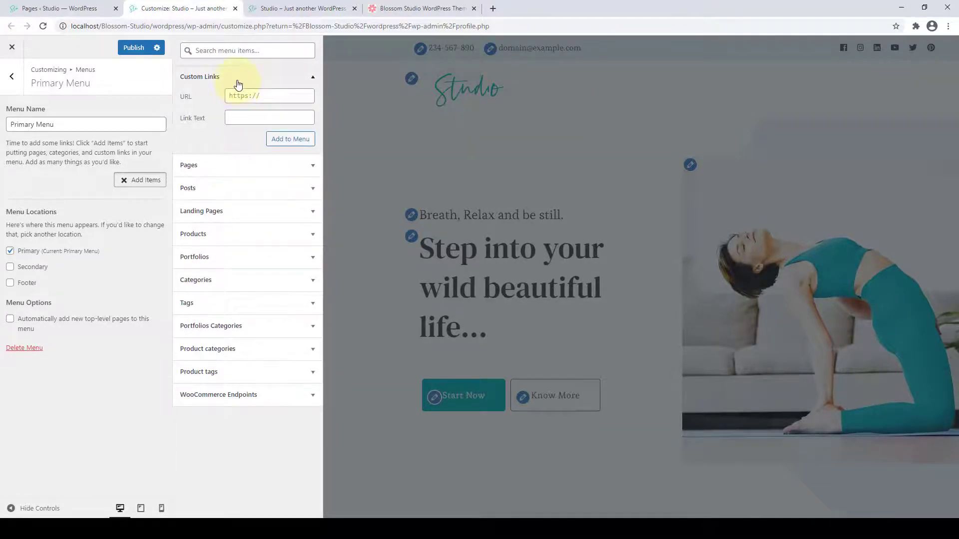
click(238, 83)
Add the Home, Blog, Contact, Shop and Cart pages to the Primary Menu.
click(221, 100)
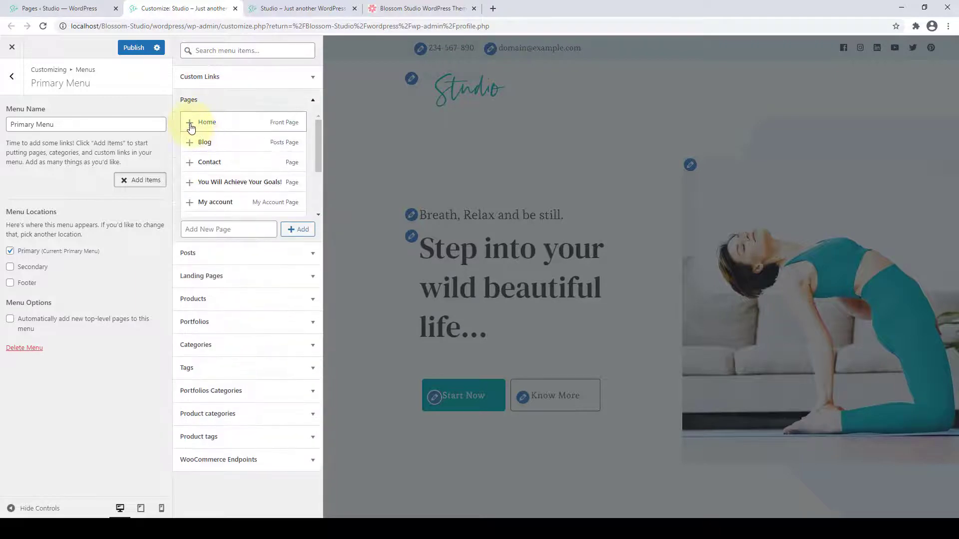
click(190, 129)
click(189, 143)
click(189, 162)
scroll(190, 165, down, 1)
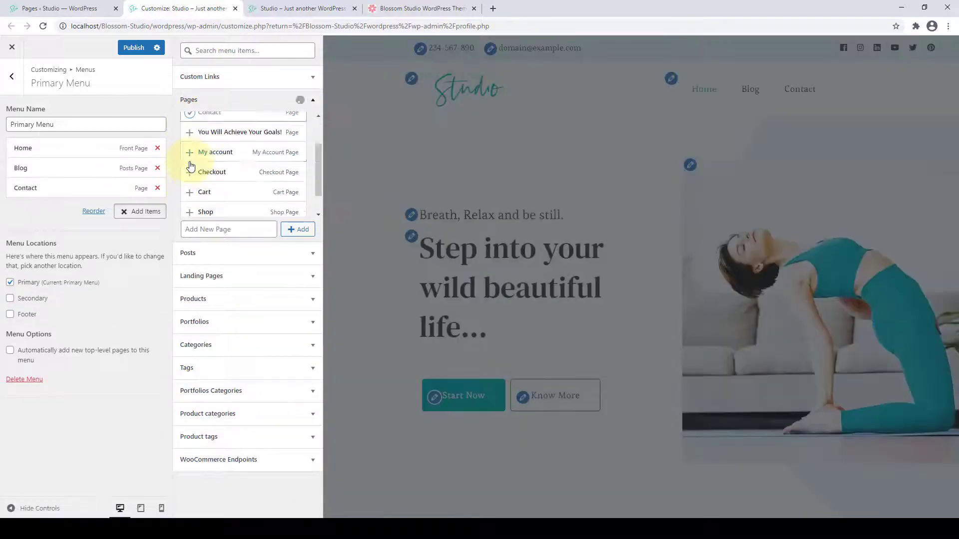
scroll(191, 166, up, 1)
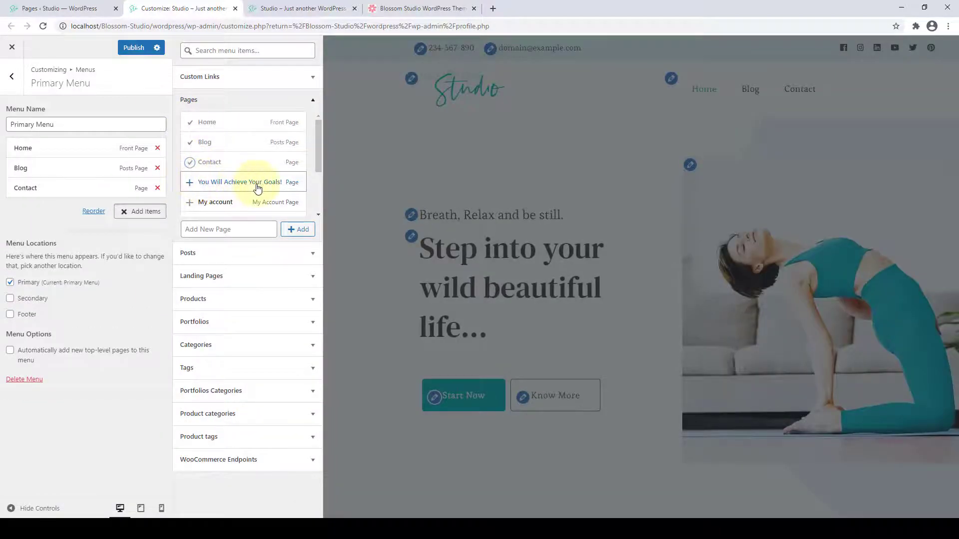
scroll(194, 190, down, 2)
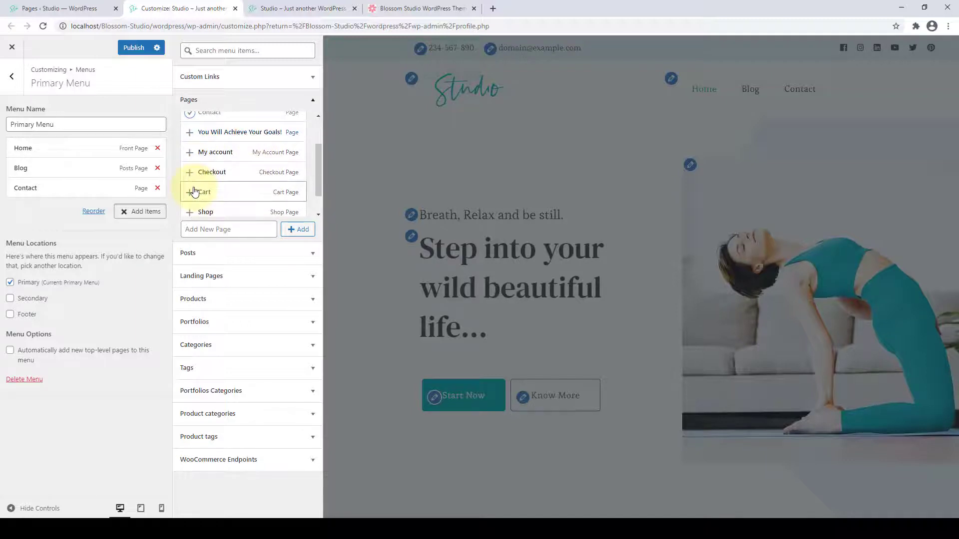
click(190, 213)
click(191, 194)
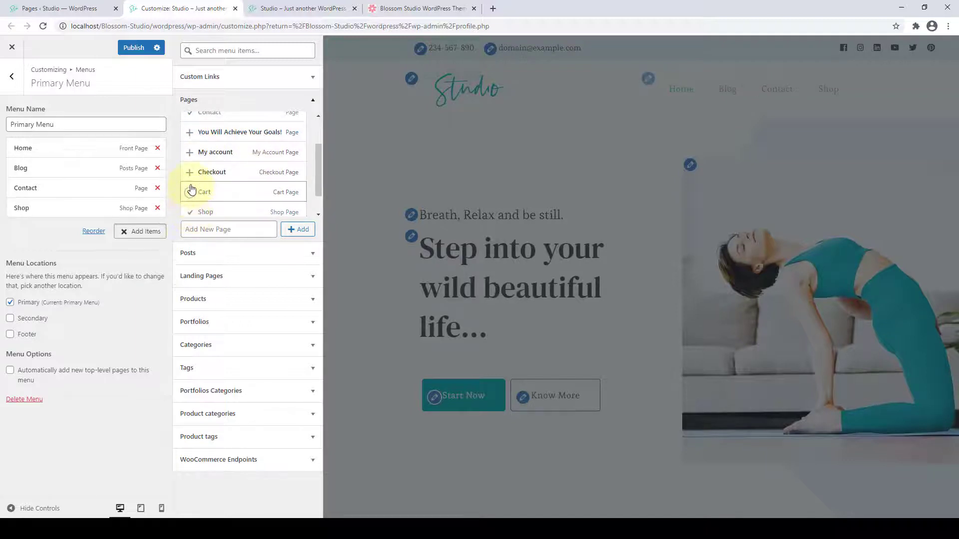
Add the Checkout and My account pages to the Primary Menu.
click(191, 175)
click(190, 153)
scroll(210, 199, down, 1)
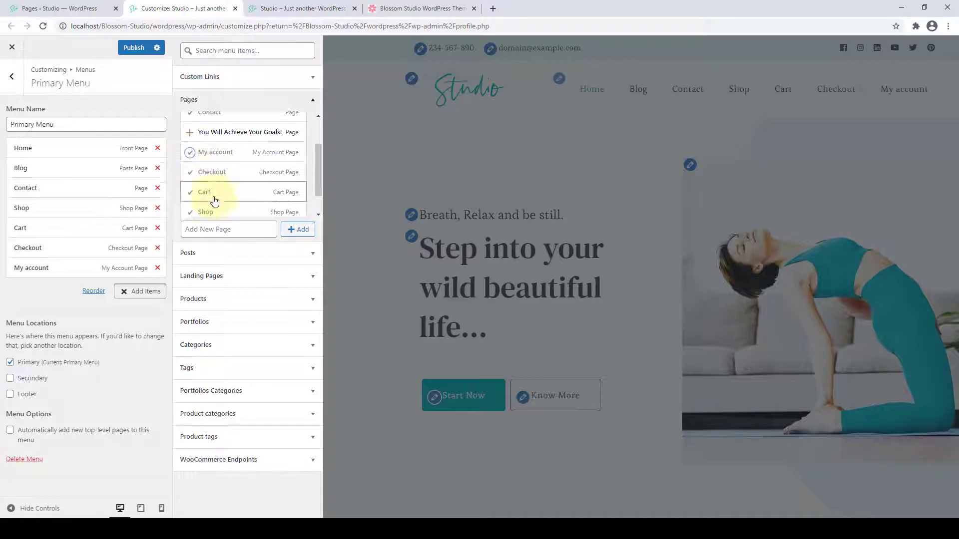
scroll(220, 205, up, 2)
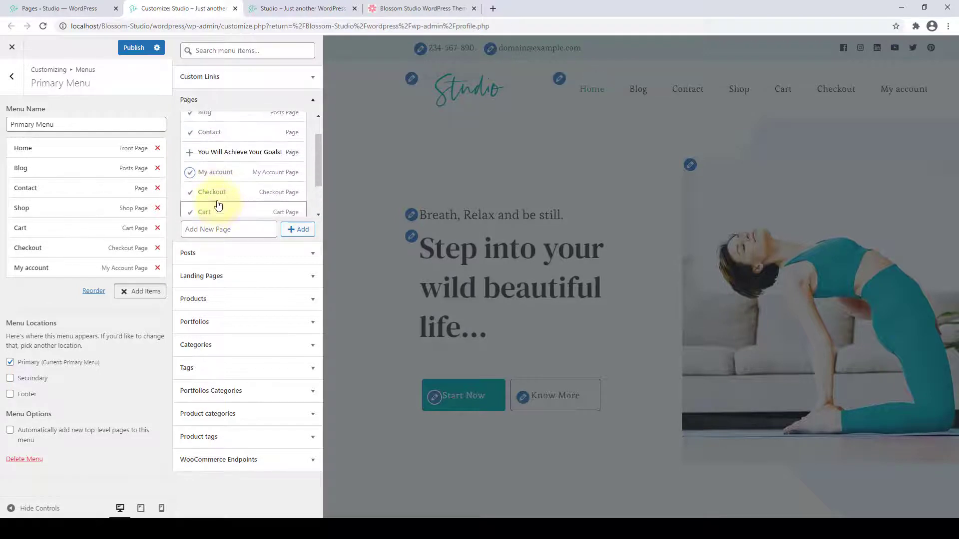
scroll(218, 178, down, 2)
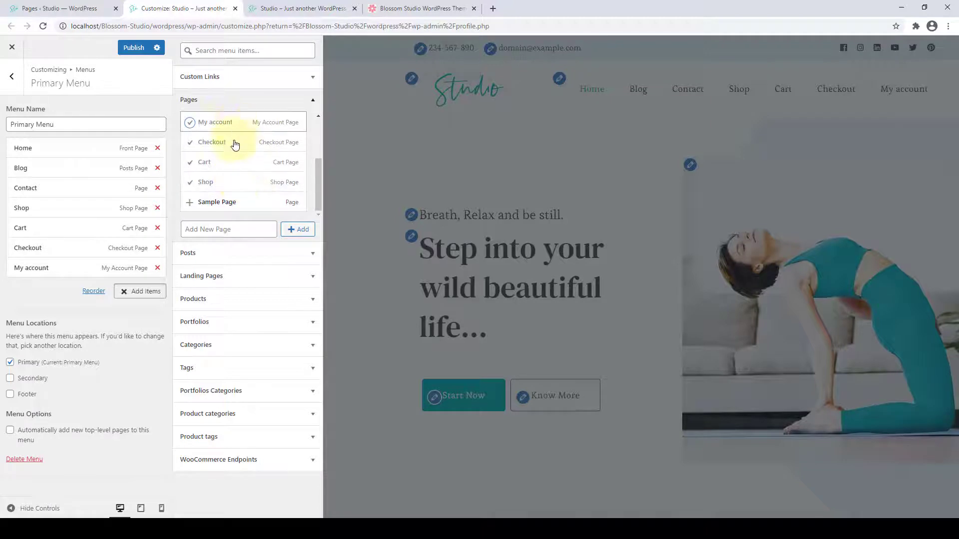
scroll(215, 169, up, 2)
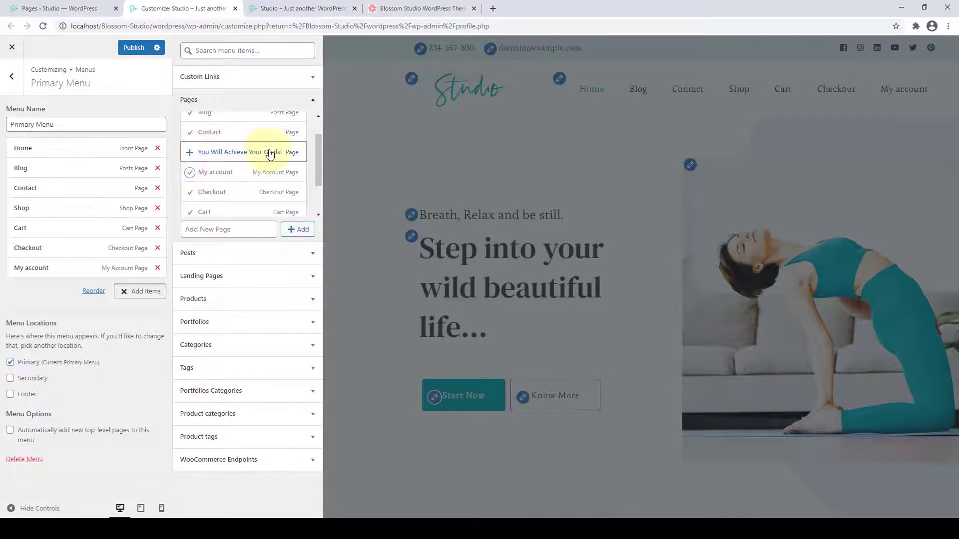
Open the custom link fields, and copy the address of the "You Will Achieve Your Goals!" page reached from the live homepage.
click(312, 100)
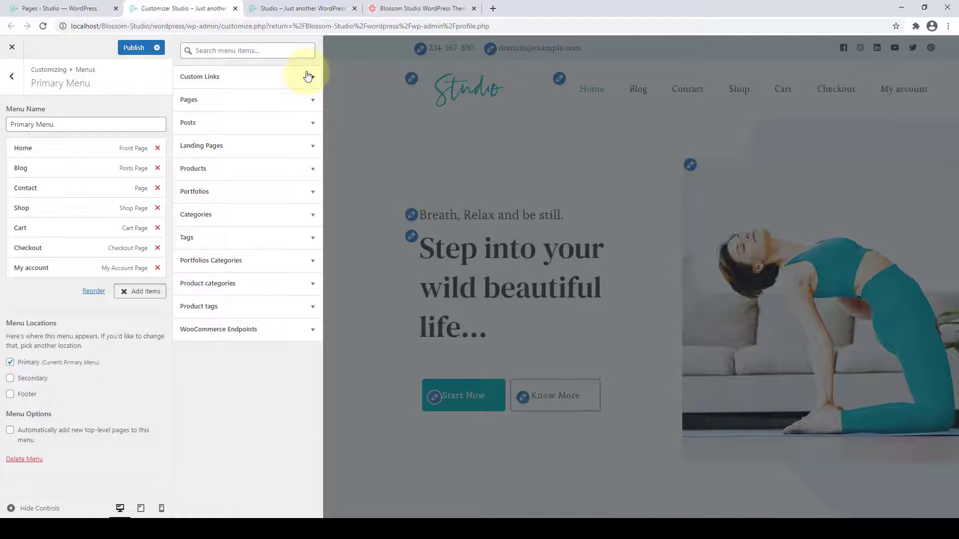
click(308, 76)
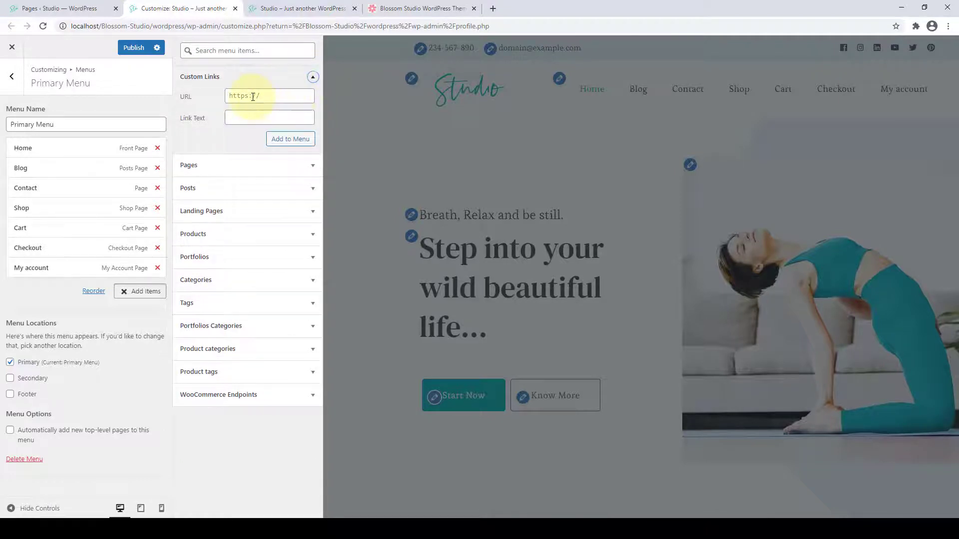
click(283, 6)
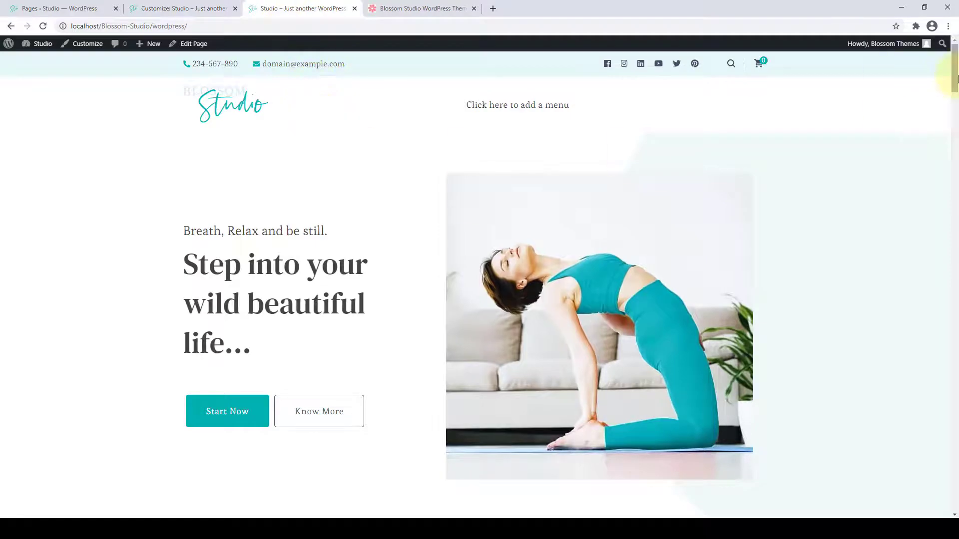
drag(953, 75, 954, 163)
click(650, 150)
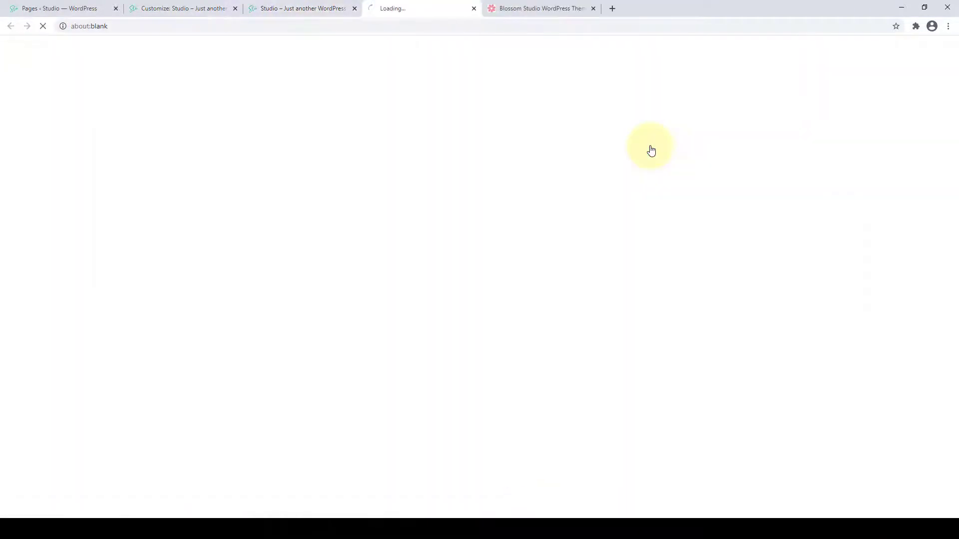
click(310, 26)
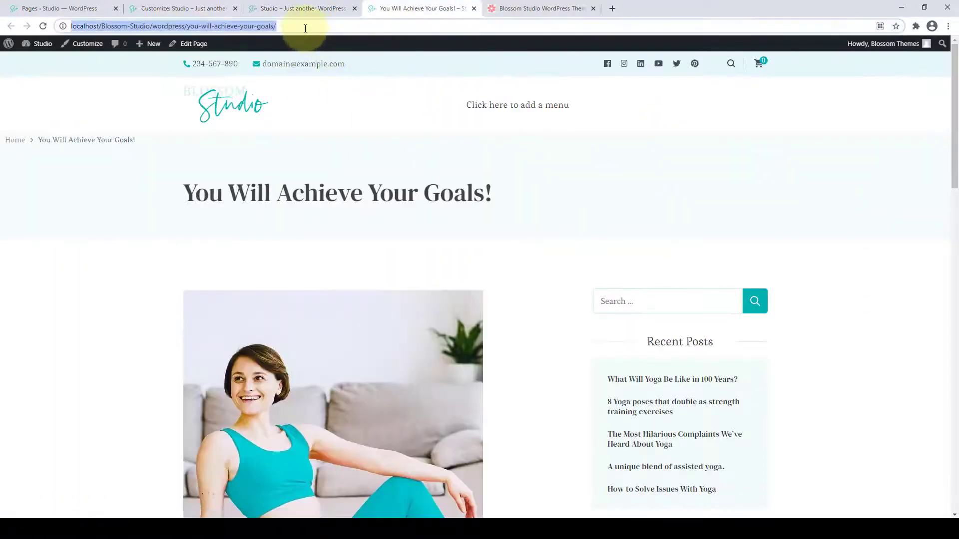
right_click(306, 26)
click(337, 84)
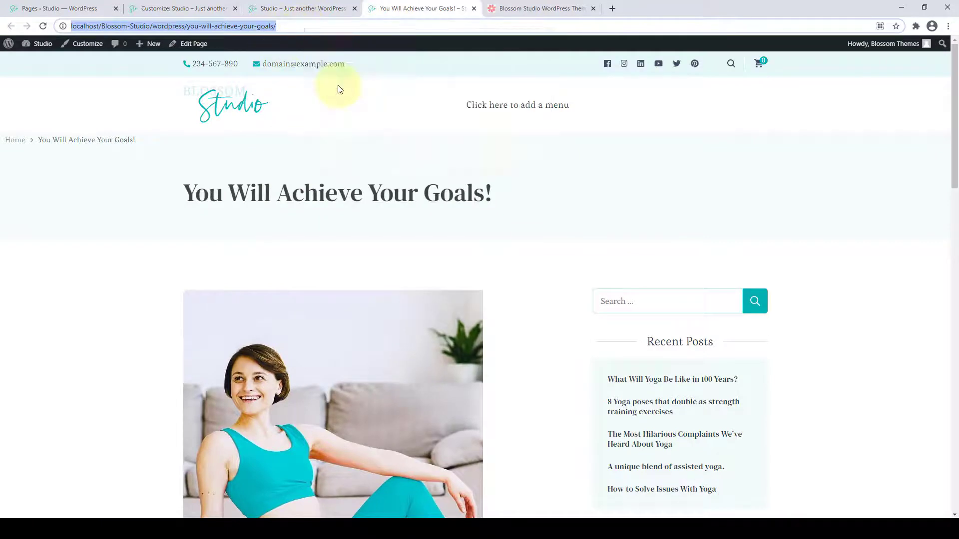
click(474, 8)
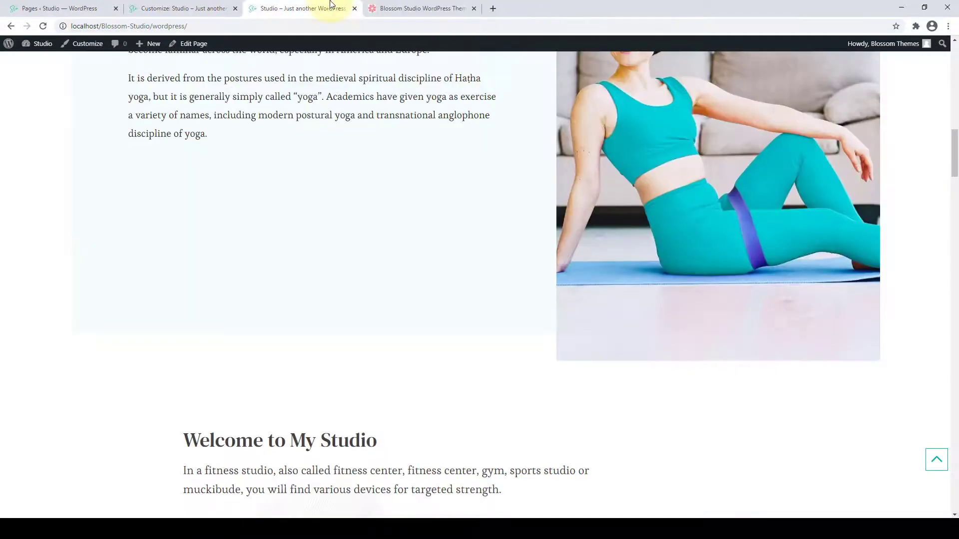
Add a custom link to the Primary Menu with the copied page address as URL and "About" as link text.
click(151, 4)
right_click(243, 95)
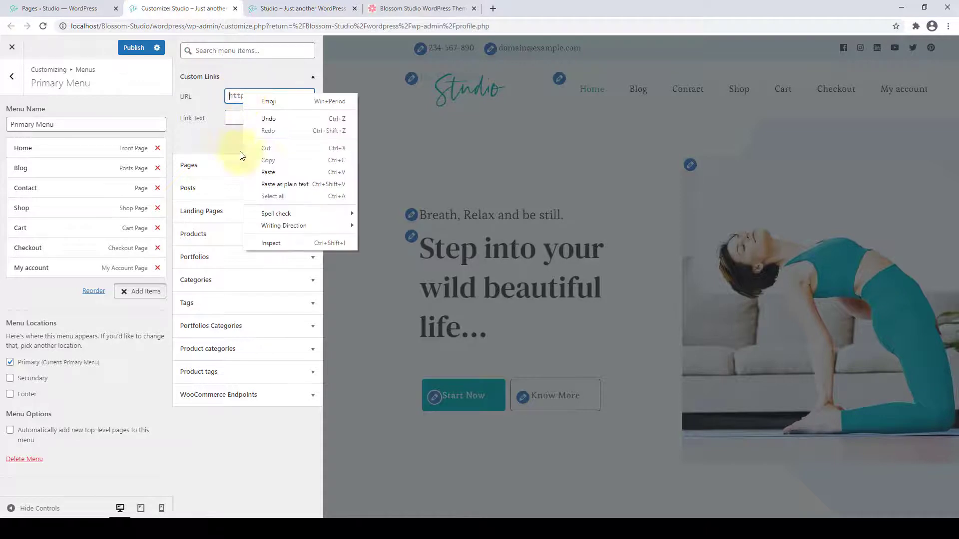
click(275, 171)
click(235, 117)
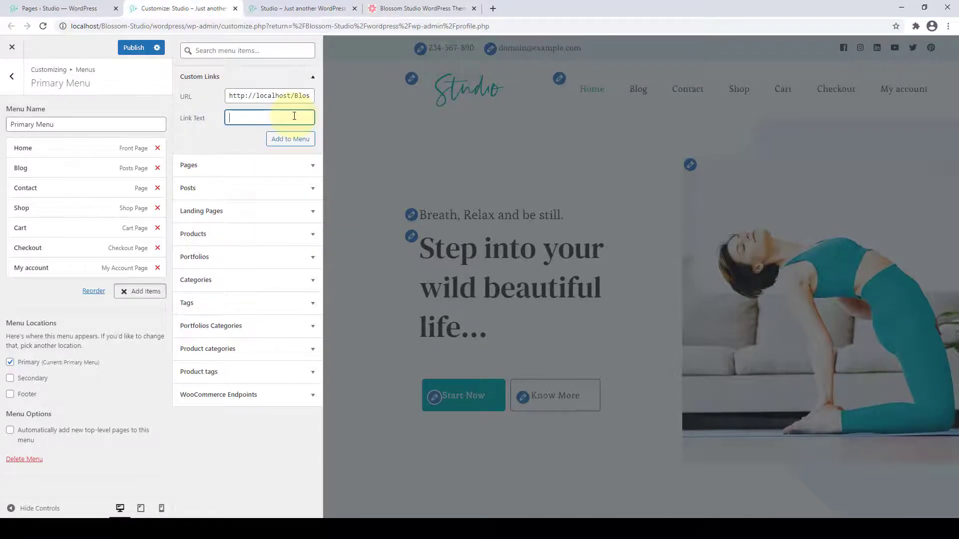
text(About)
click(297, 144)
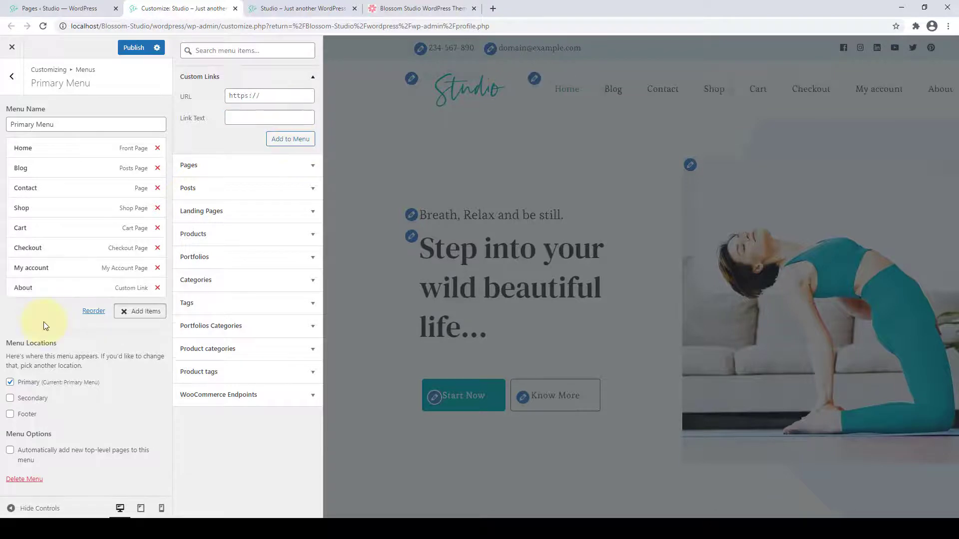
click(44, 321)
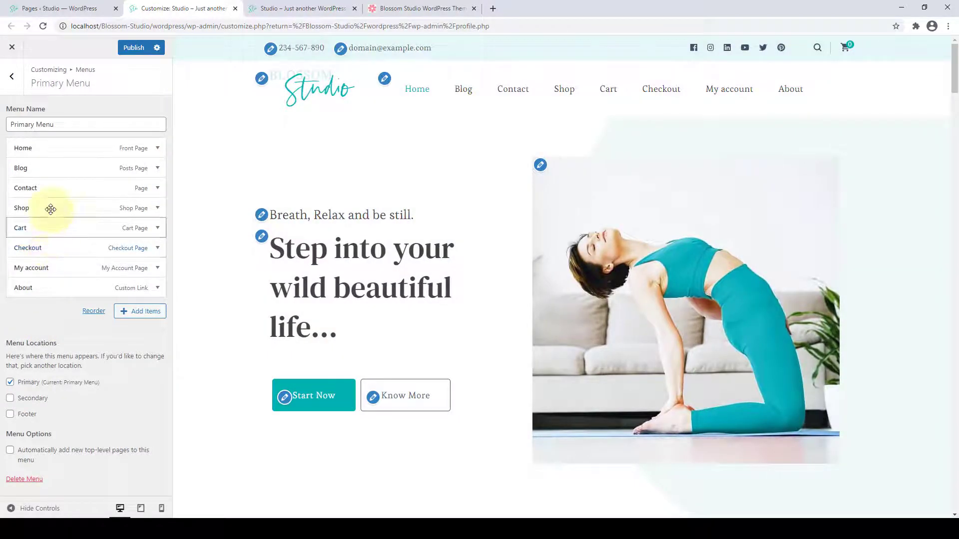
Arrange the Primary Menu with About after Blog and Cart, Checkout and My account nested under Shop, and publish it.
drag(51, 188, 38, 165)
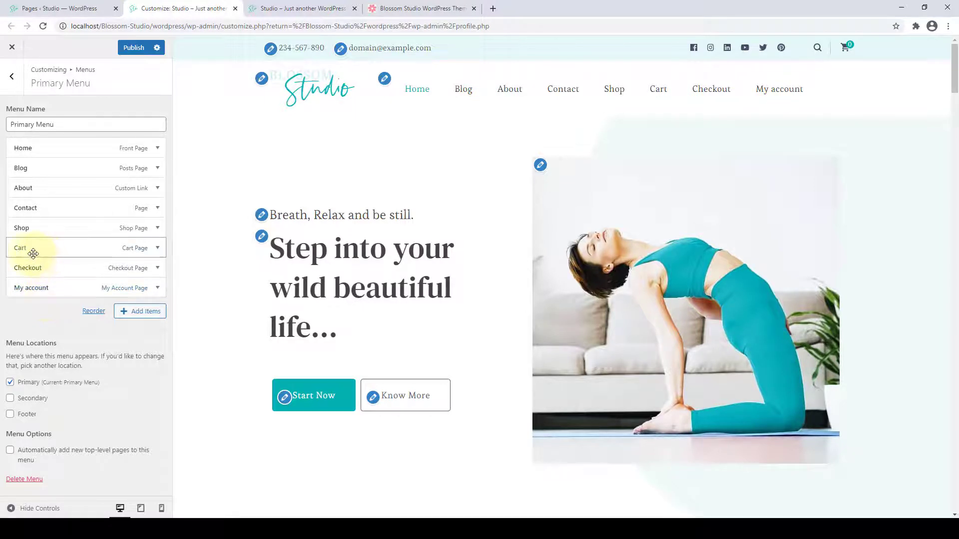
drag(30, 253, 43, 286)
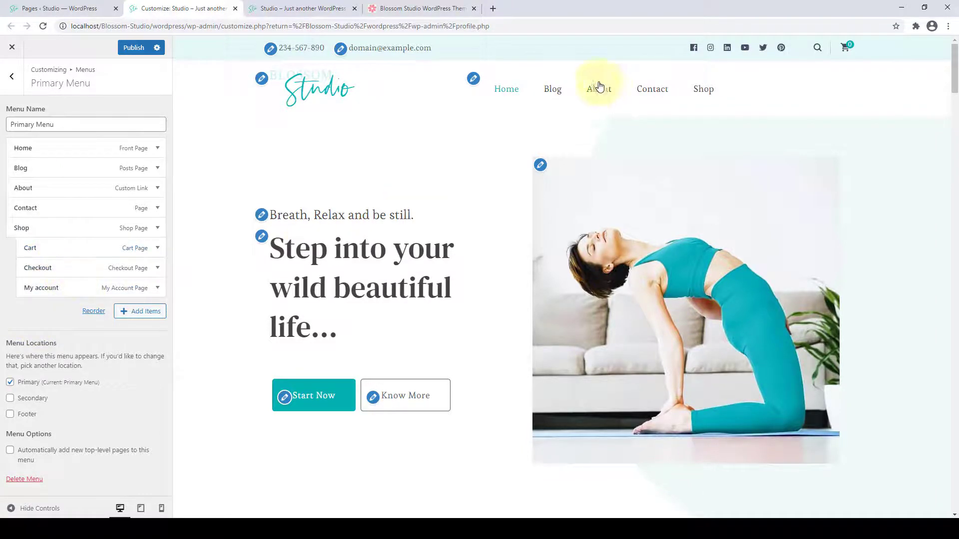
mouse_move(703, 90)
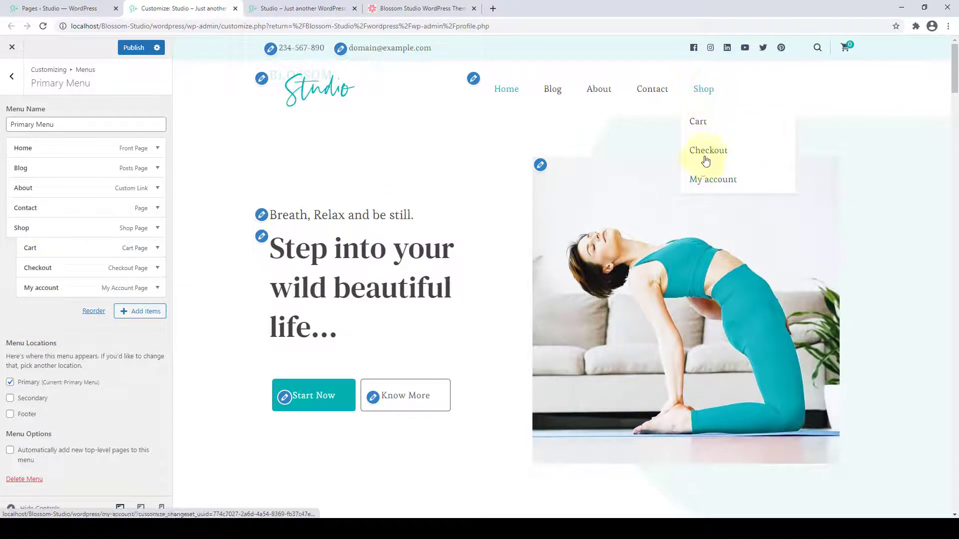
click(136, 54)
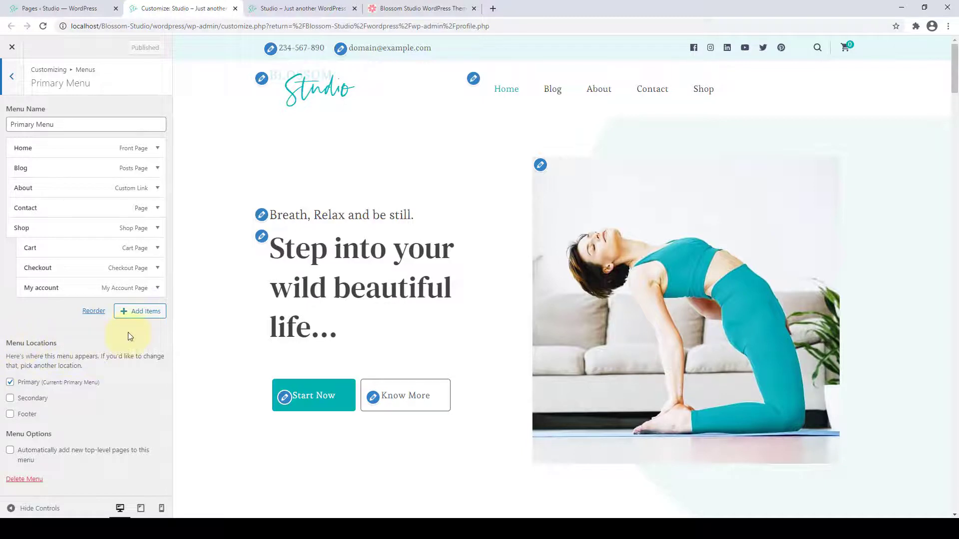
Create a new menu named "Secondary Menu" and assign it to the Secondary location.
click(11, 76)
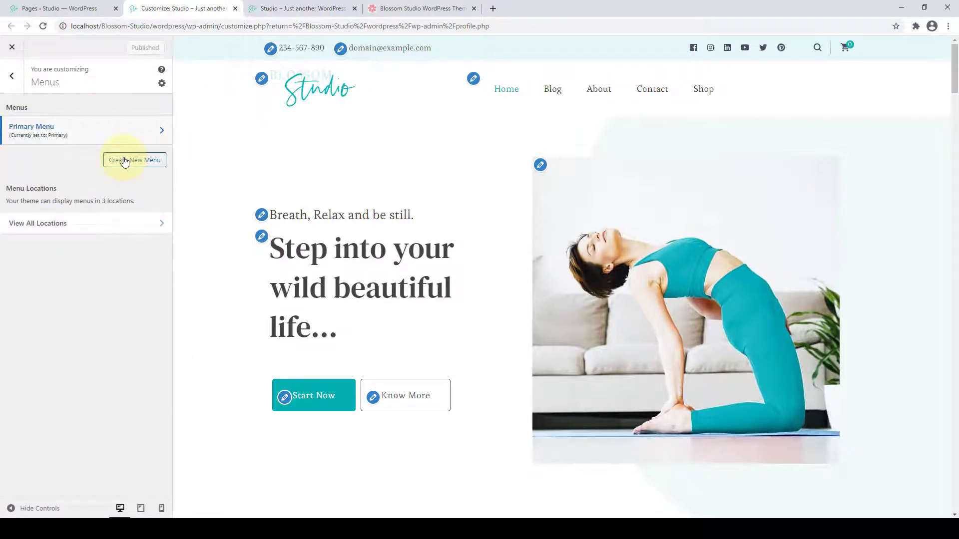
click(125, 160)
click(70, 128)
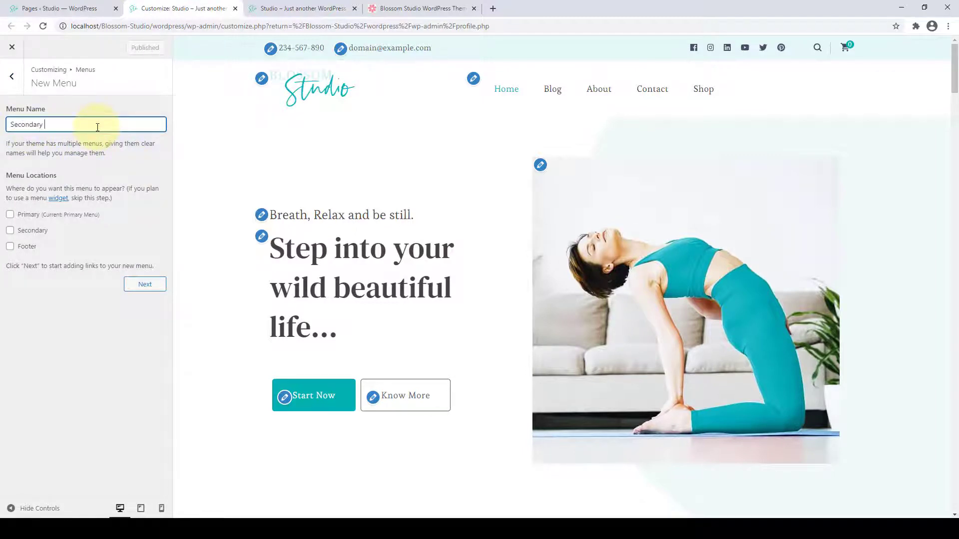
click(11, 233)
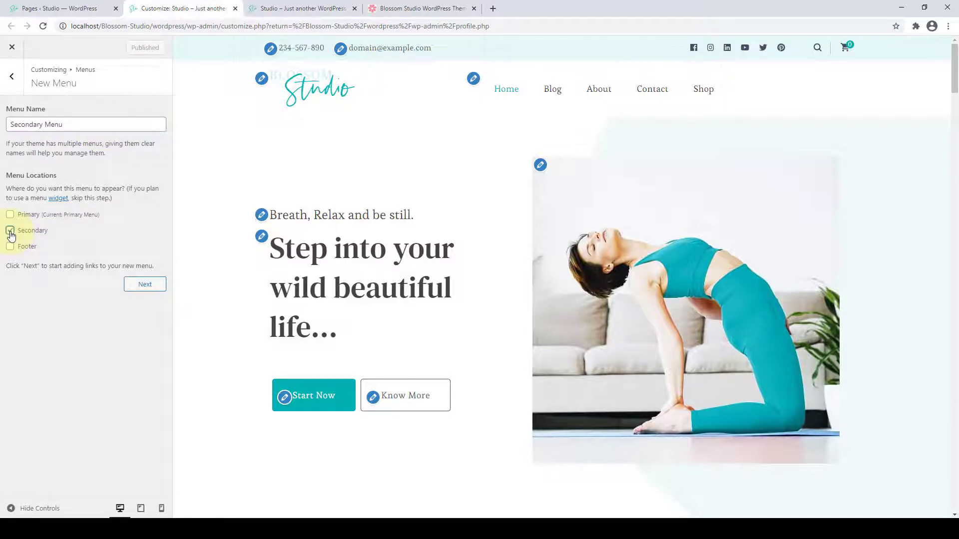
click(152, 288)
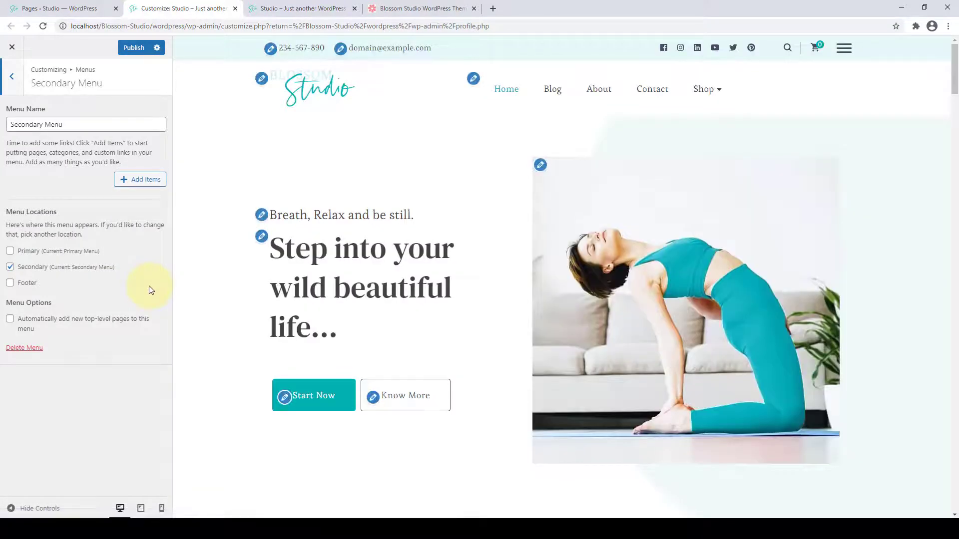
Add the Meditation, Yoga, Lifestyle and Health categories to the Secondary Menu.
click(120, 181)
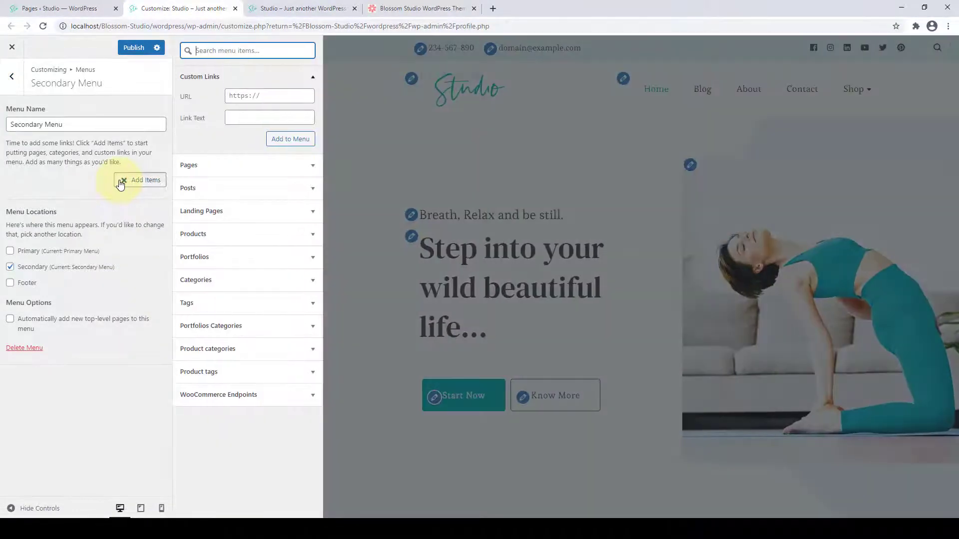
click(228, 280)
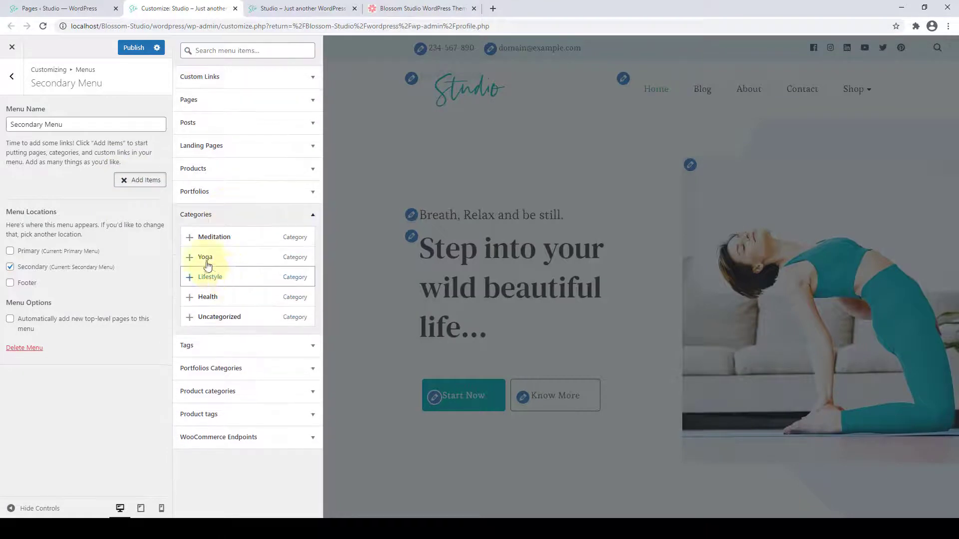
click(190, 239)
click(189, 258)
click(190, 277)
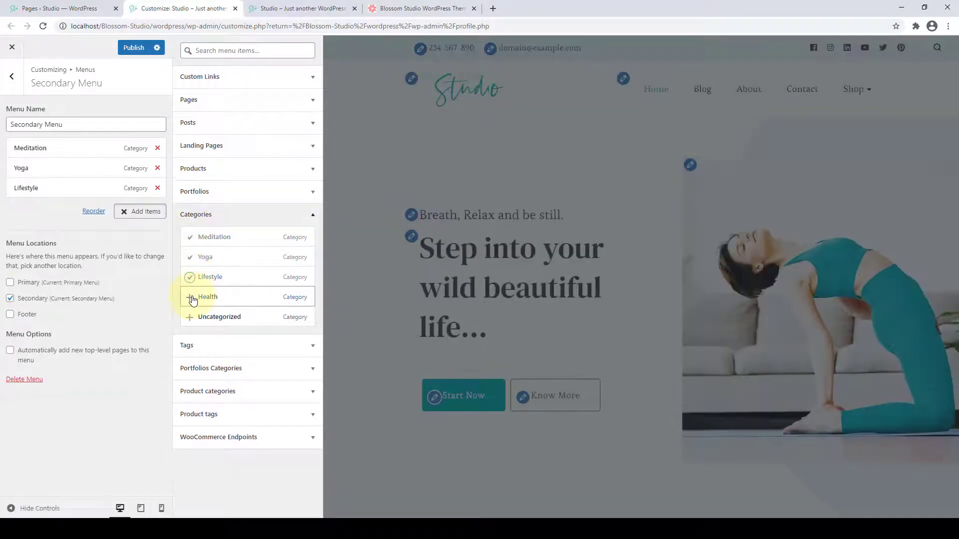
click(191, 298)
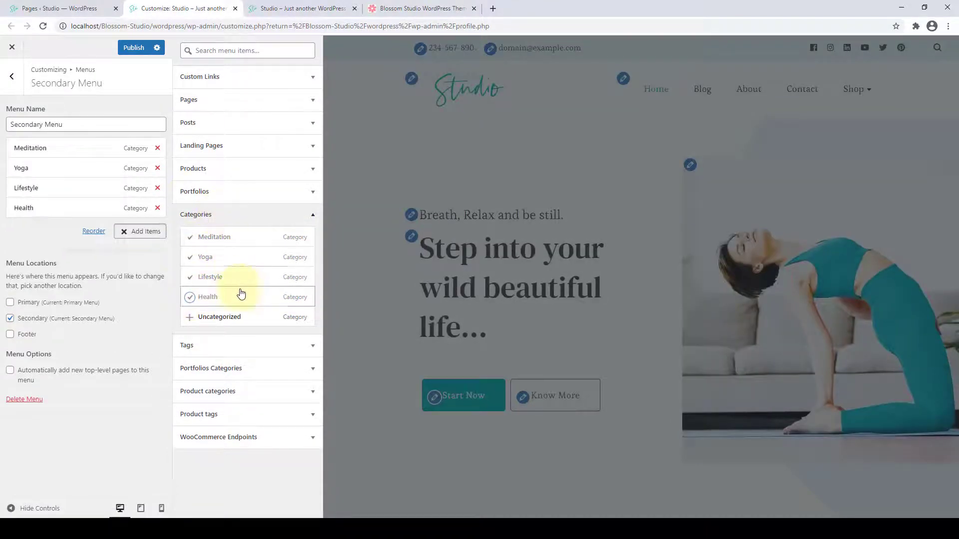
click(233, 223)
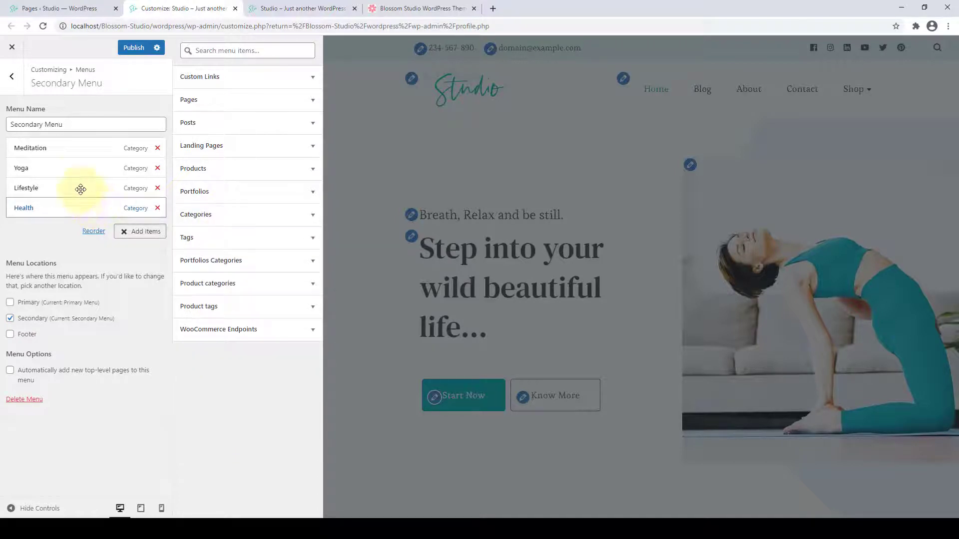
Move Yoga to the end of the Secondary Menu, publish the changes and check the menu in the site preview.
mouse_move(67, 172)
mouse_down()
mouse_move(62, 214)
mouse_move(69, 206)
mouse_up()
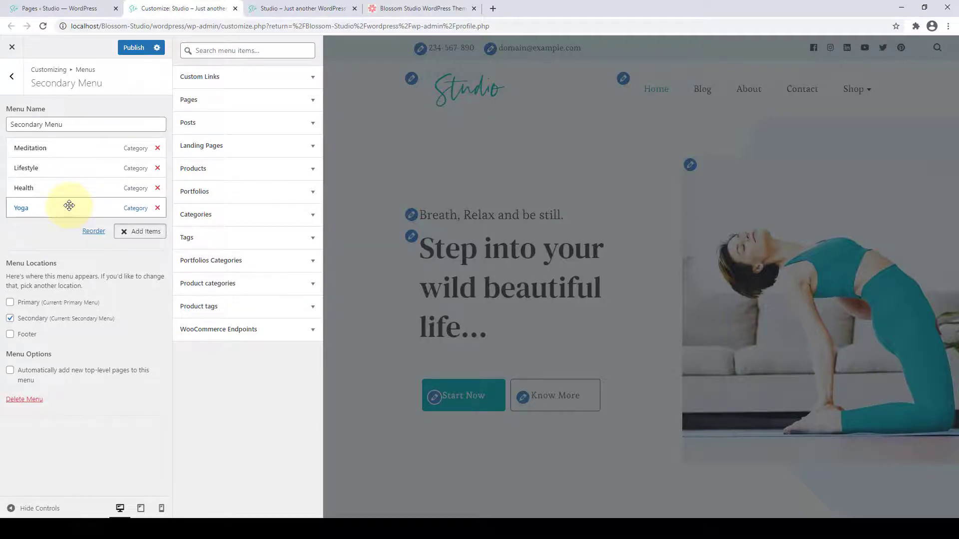
click(49, 223)
click(134, 48)
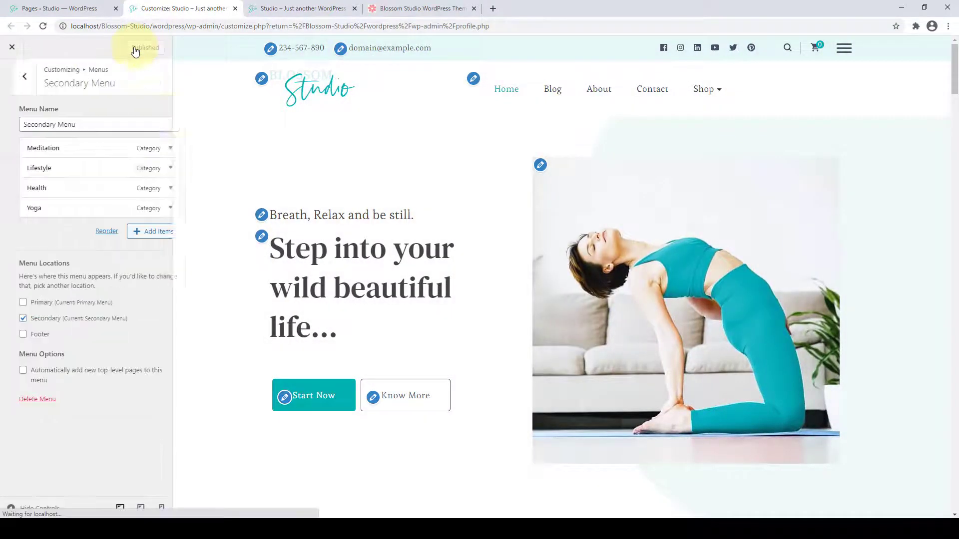
click(840, 55)
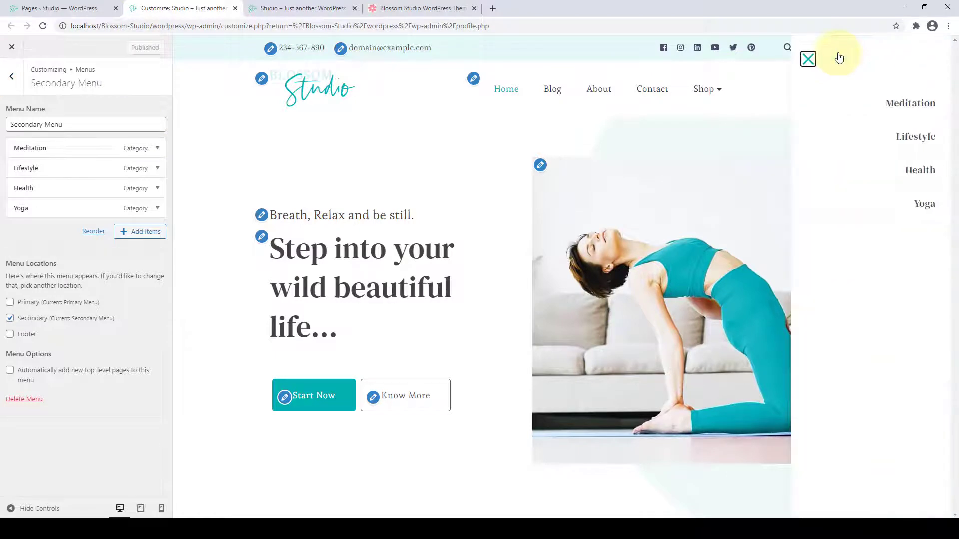
click(808, 60)
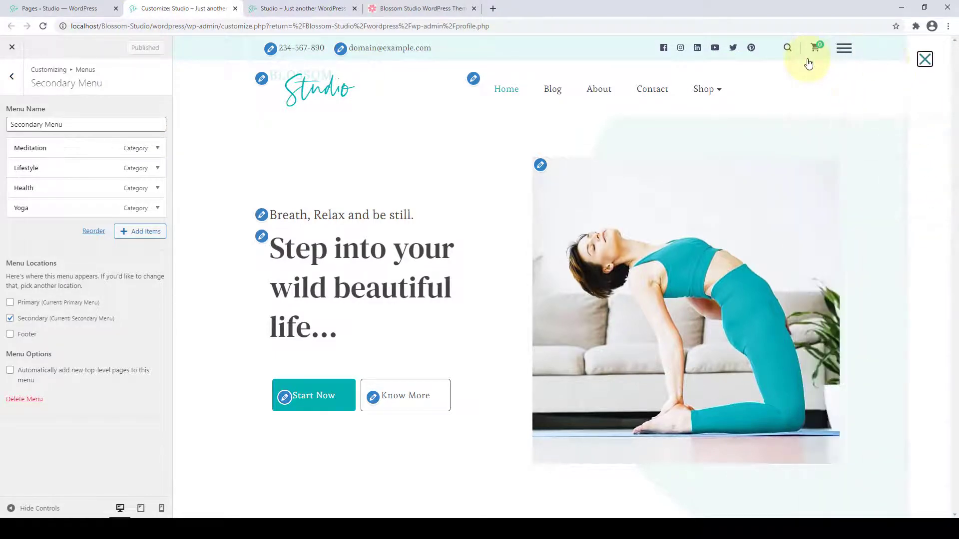
Create a new menu named "Footer Menu" and assign it to the Footer location.
click(11, 78)
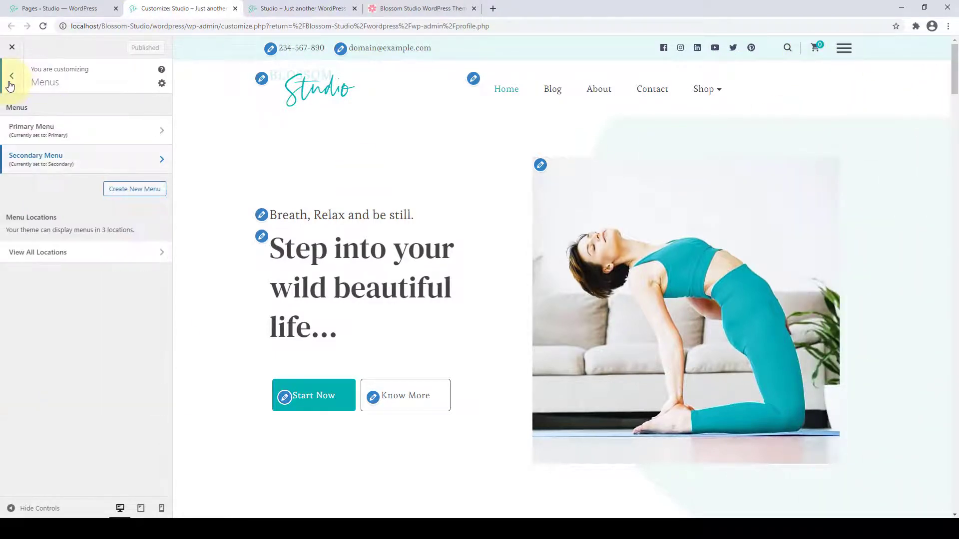
click(134, 188)
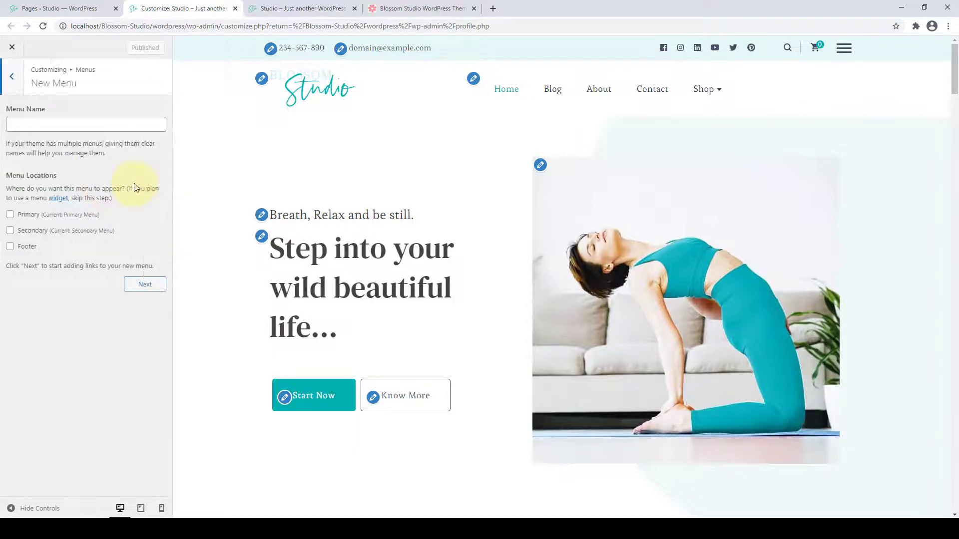
drag(953, 65, 952, 509)
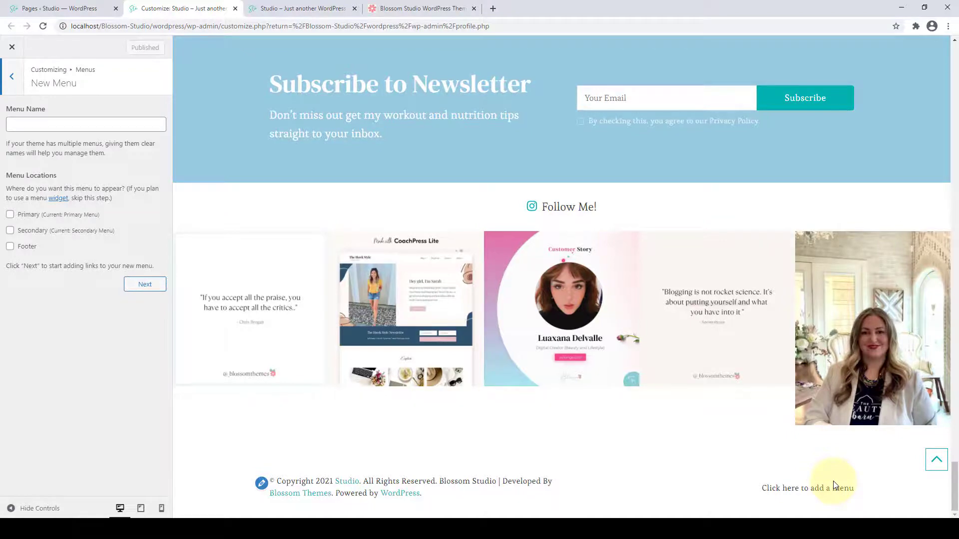
click(936, 459)
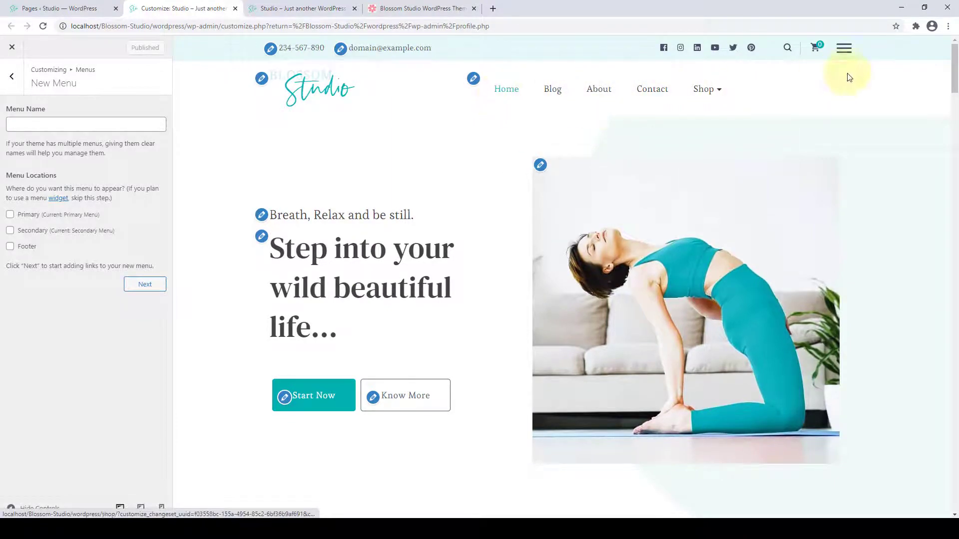
click(846, 49)
click(806, 60)
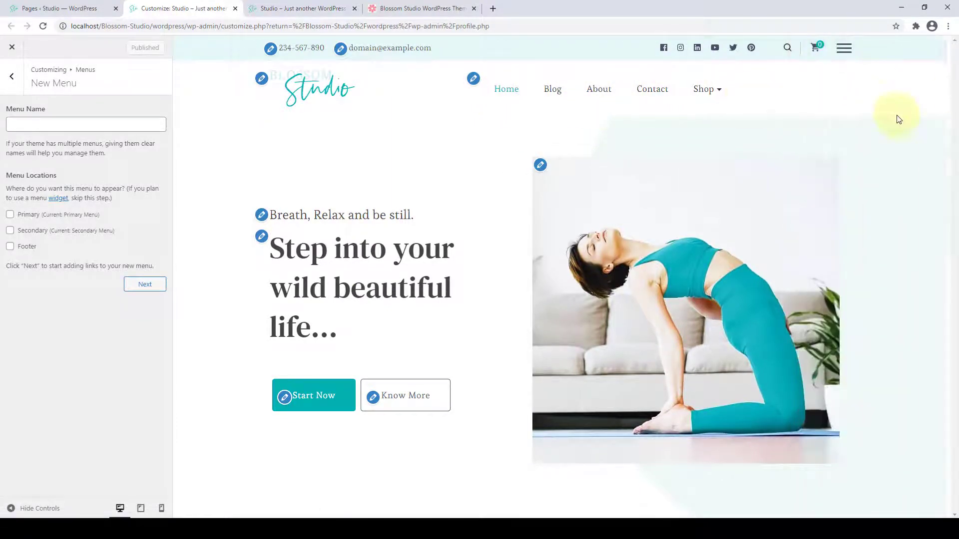
drag(953, 75, 941, 465)
scroll(941, 466, down, 5)
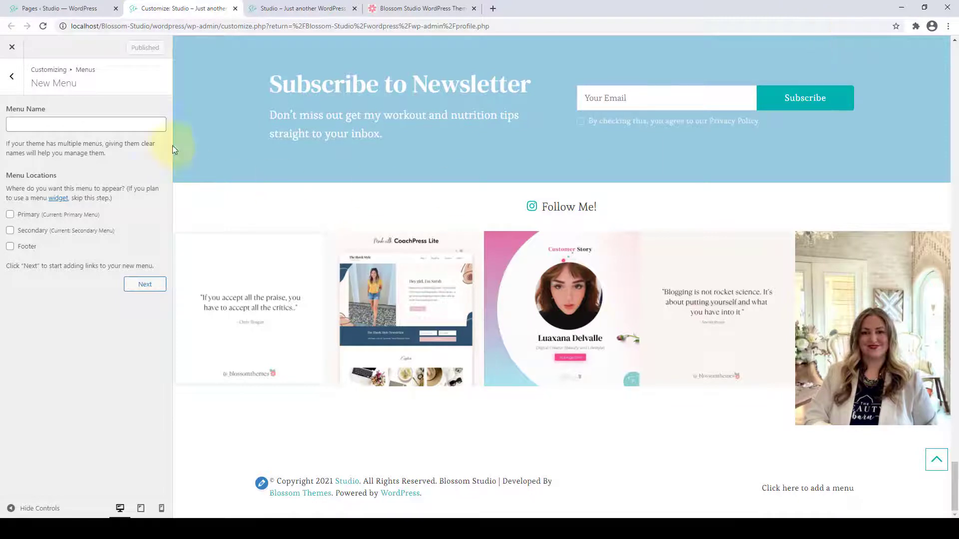
click(66, 124)
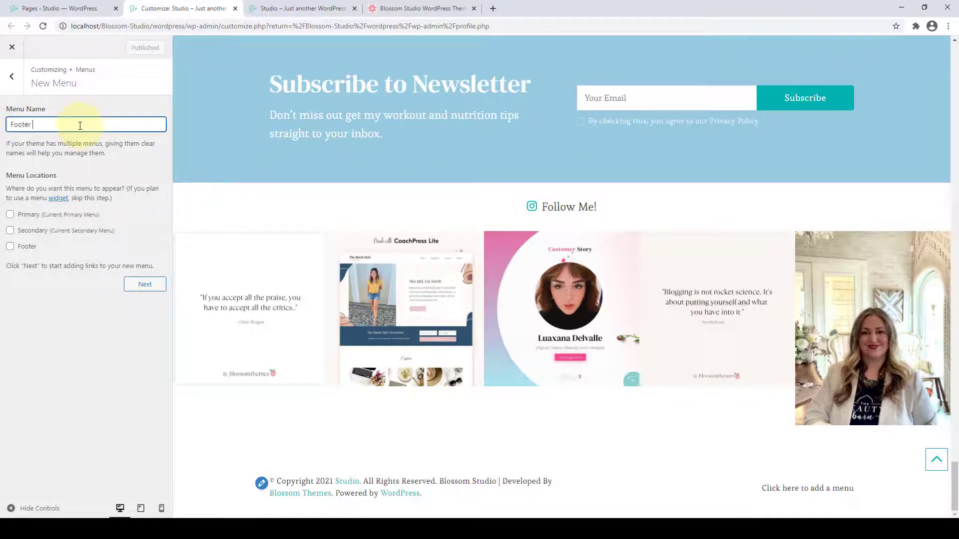
text(Footer Menu)
click(10, 247)
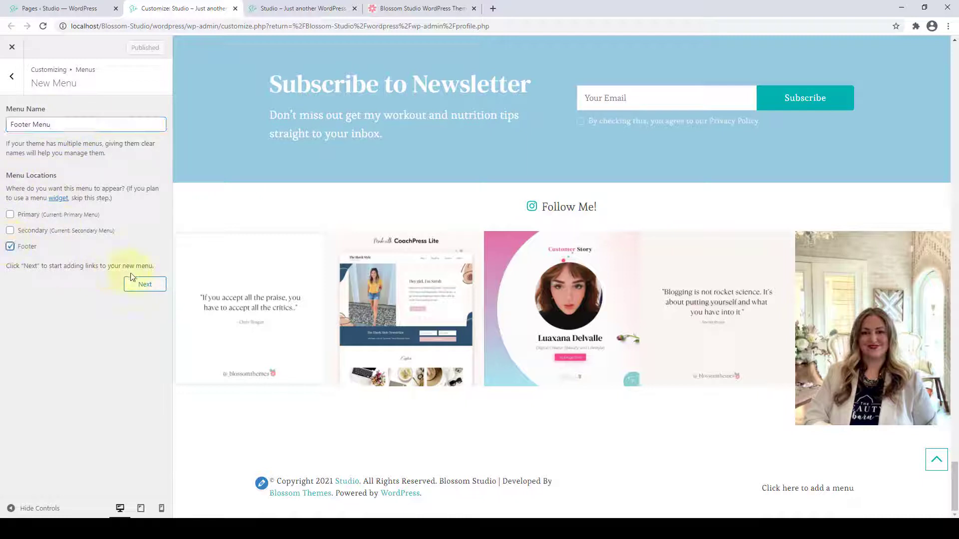
click(149, 286)
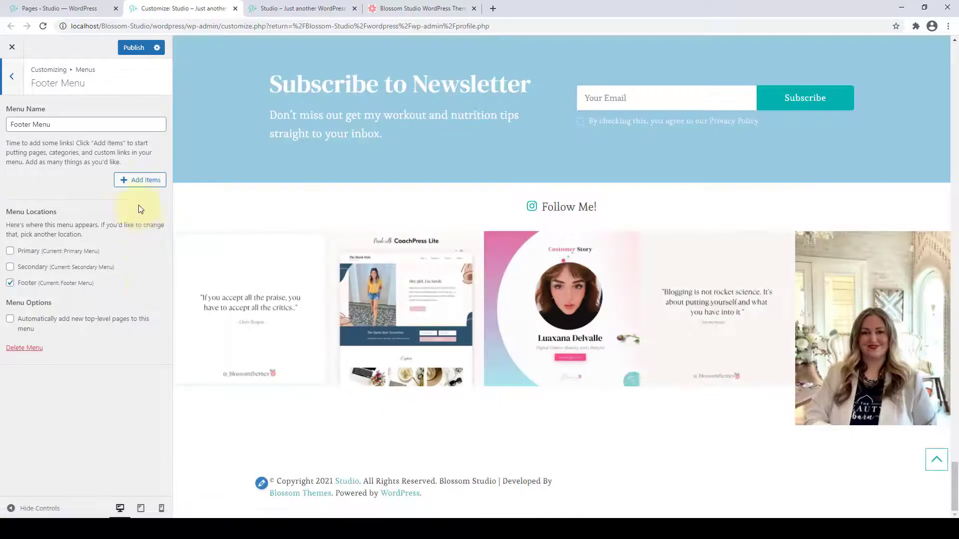
Add a custom link with the copied localhost URL and the link text "Privacy Policy" to the Footer Menu.
click(126, 182)
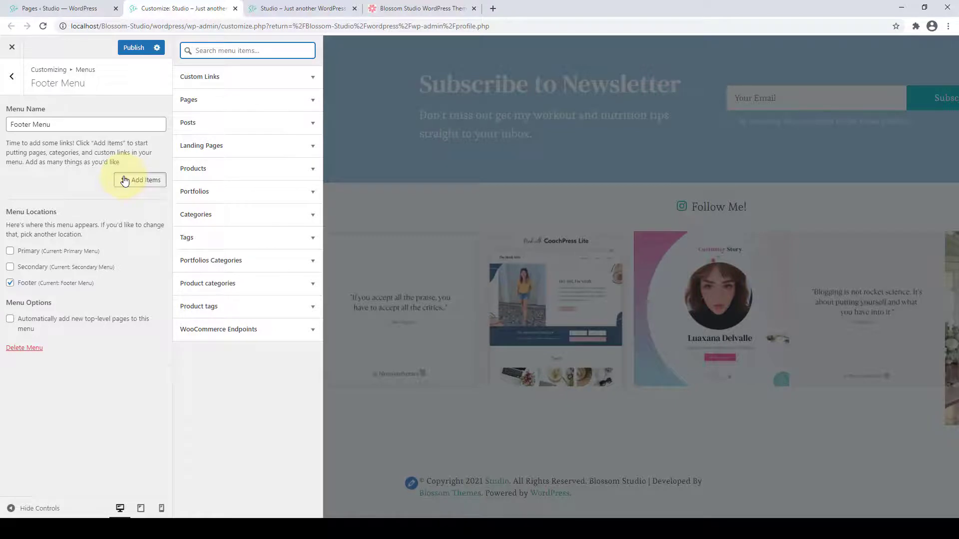
click(248, 79)
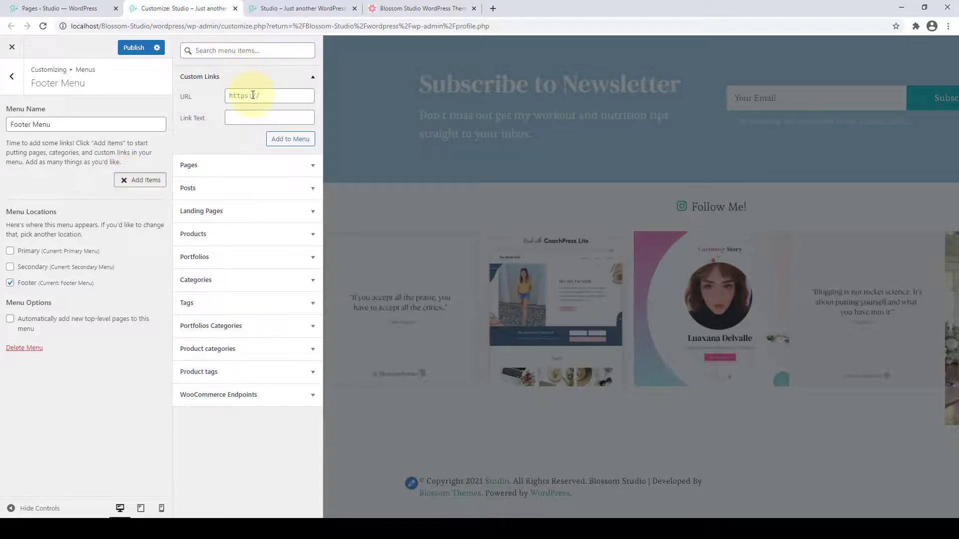
click(253, 95)
click(265, 119)
right_click(257, 95)
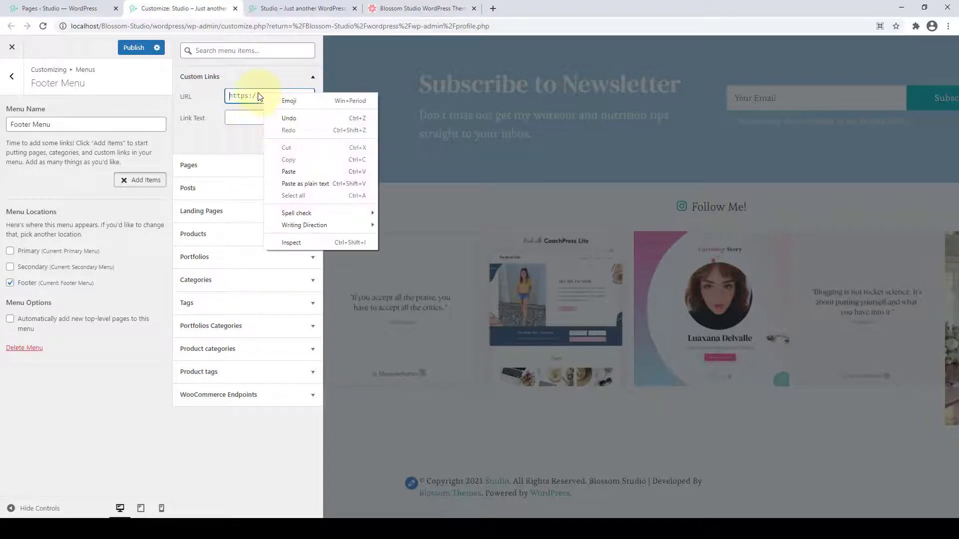
click(300, 175)
click(251, 121)
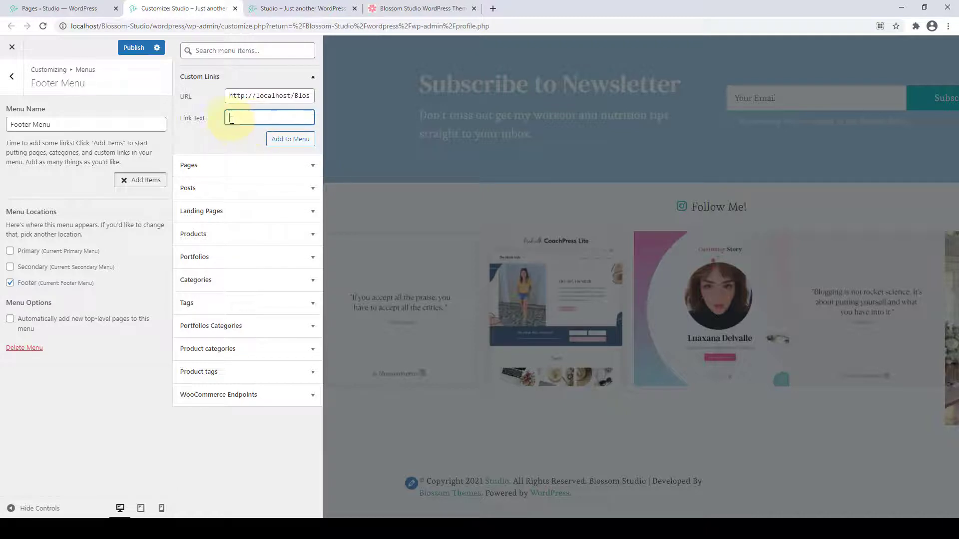
text(Privacy Policy)
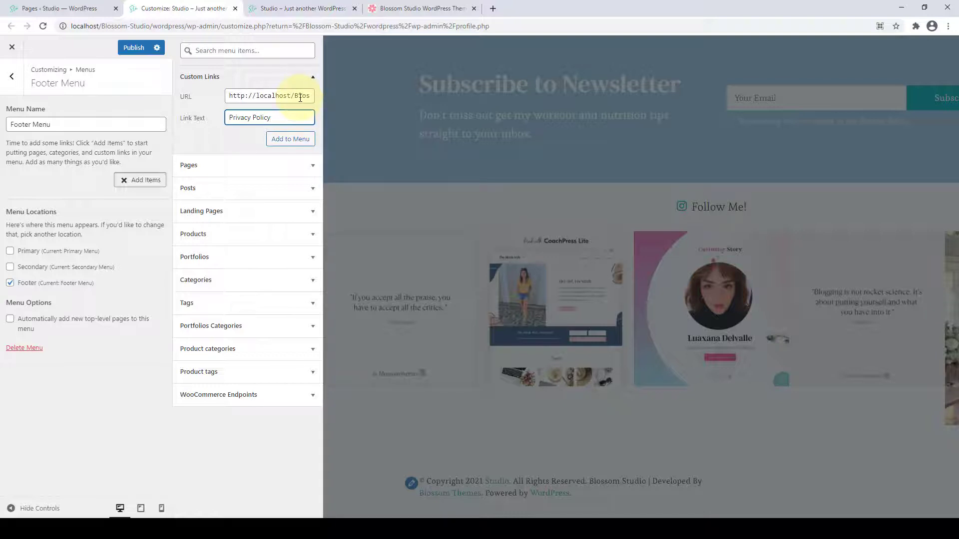
click(286, 139)
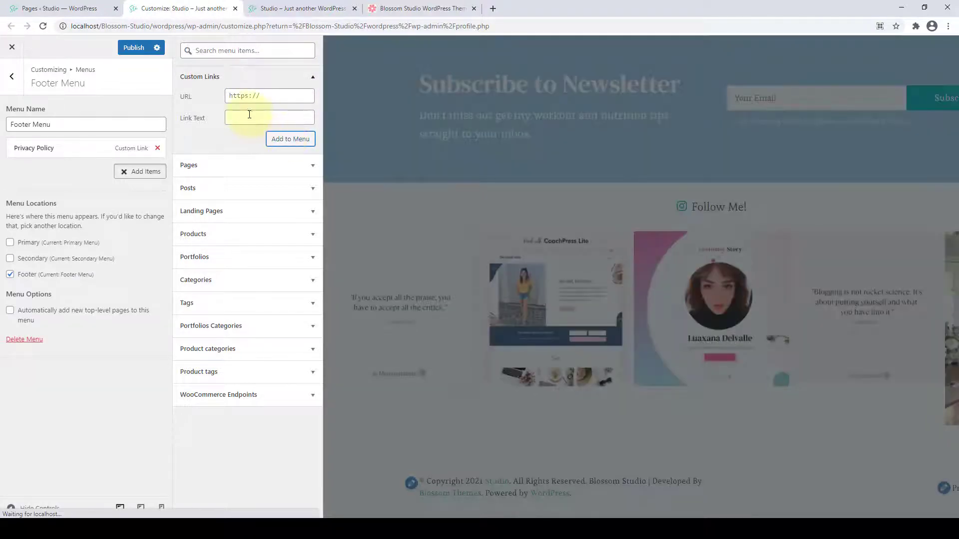
Add a custom link with the copied URL and the text "Terms & Conditions" to the Footer Menu, and publish the changes.
click(249, 97)
right_click(249, 97)
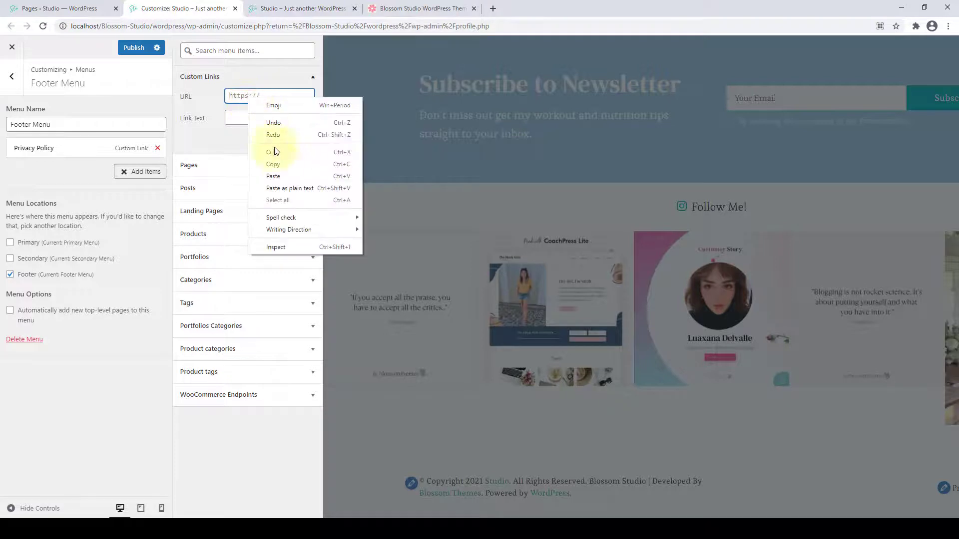
click(281, 170)
click(234, 118)
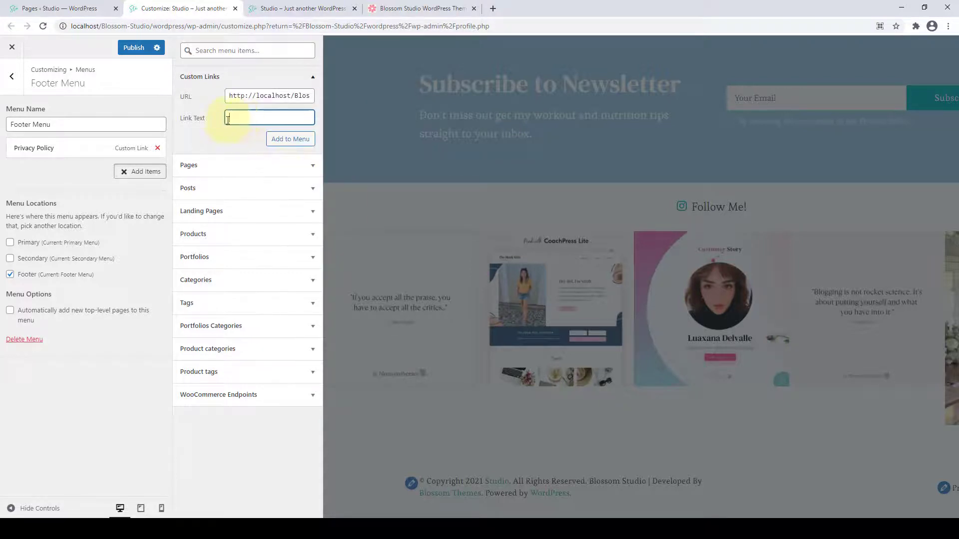
text(Terms & Conditions)
click(299, 140)
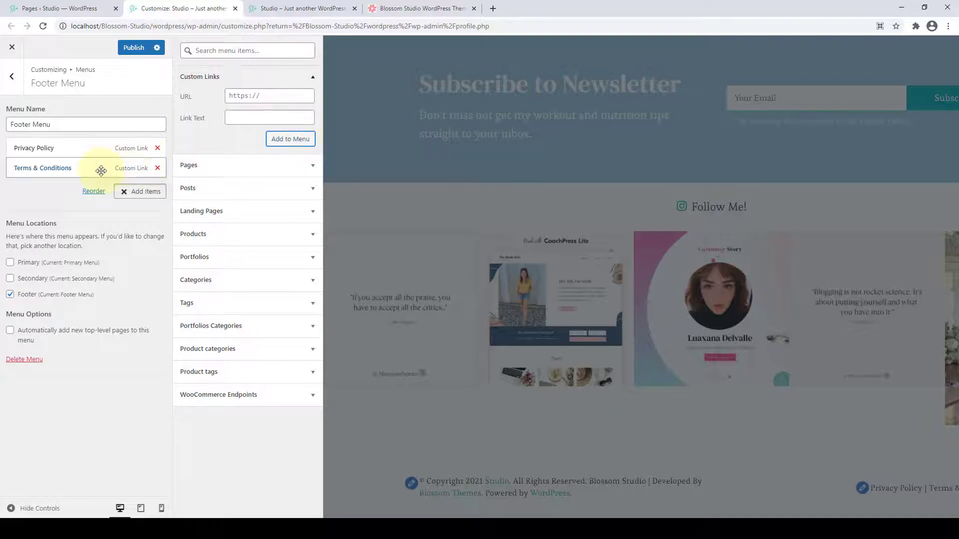
drag(101, 171, 49, 188)
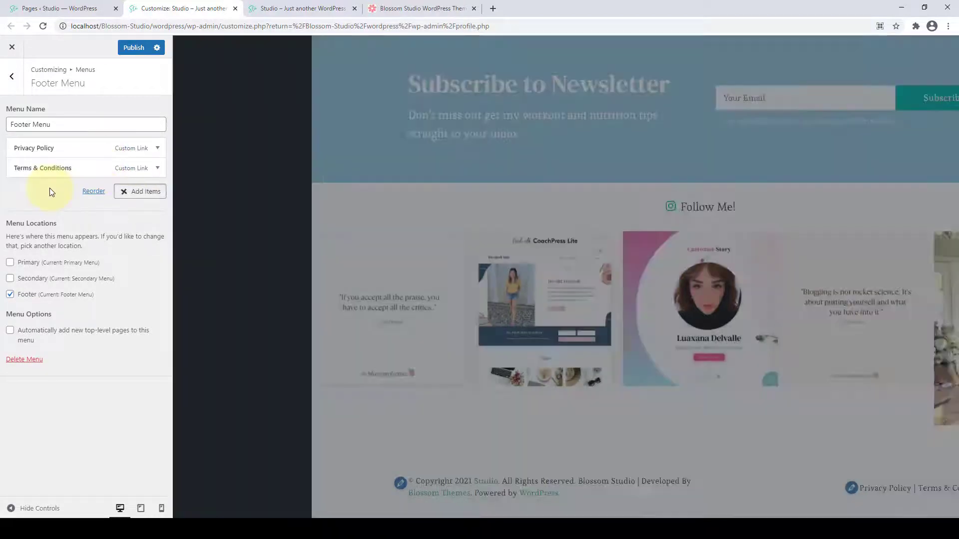
click(137, 49)
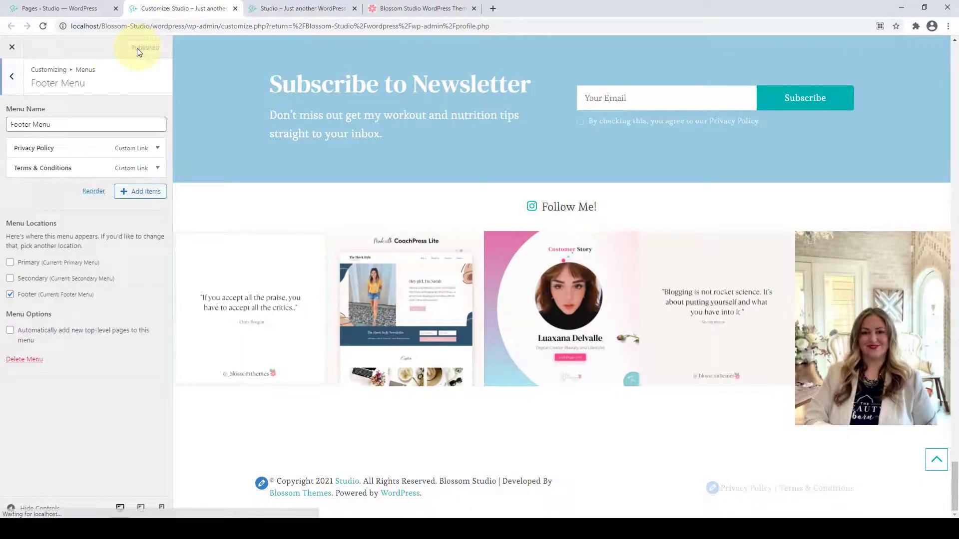
Reload the live site's home page and check its primary, secondary and footer menus.
click(293, 3)
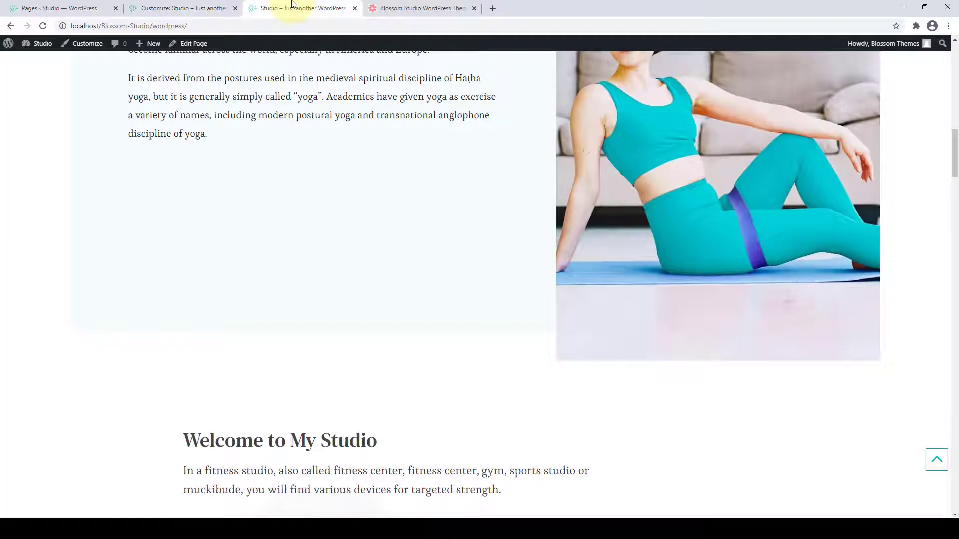
drag(953, 150, 953, 59)
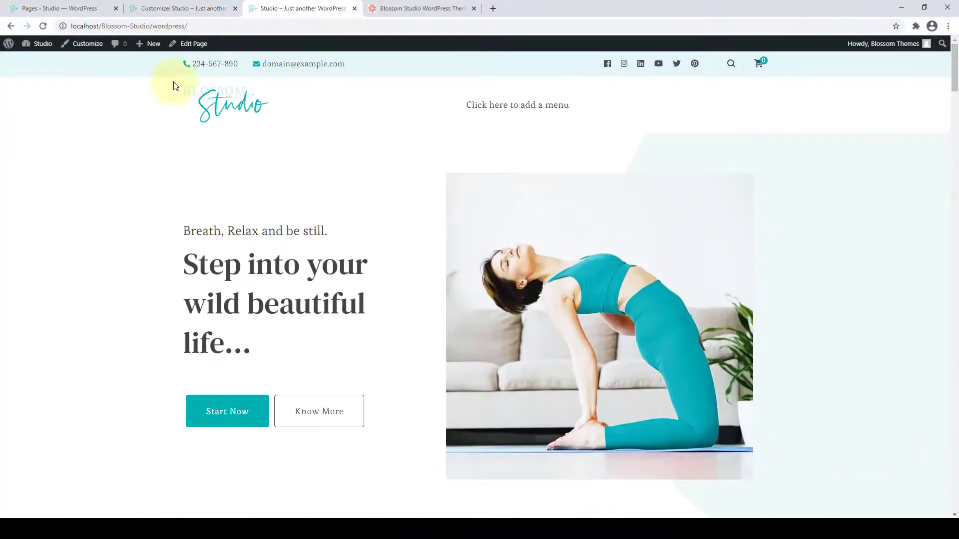
click(43, 26)
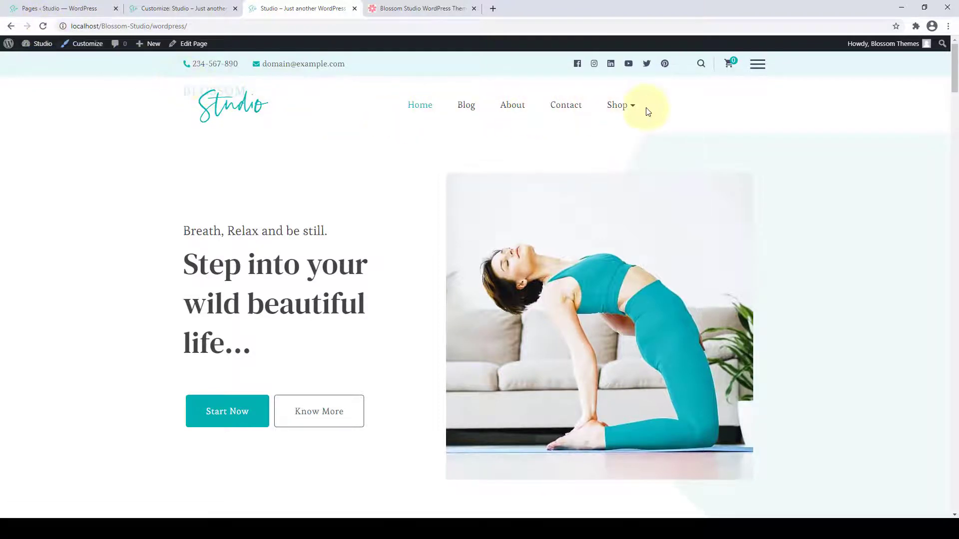
click(758, 63)
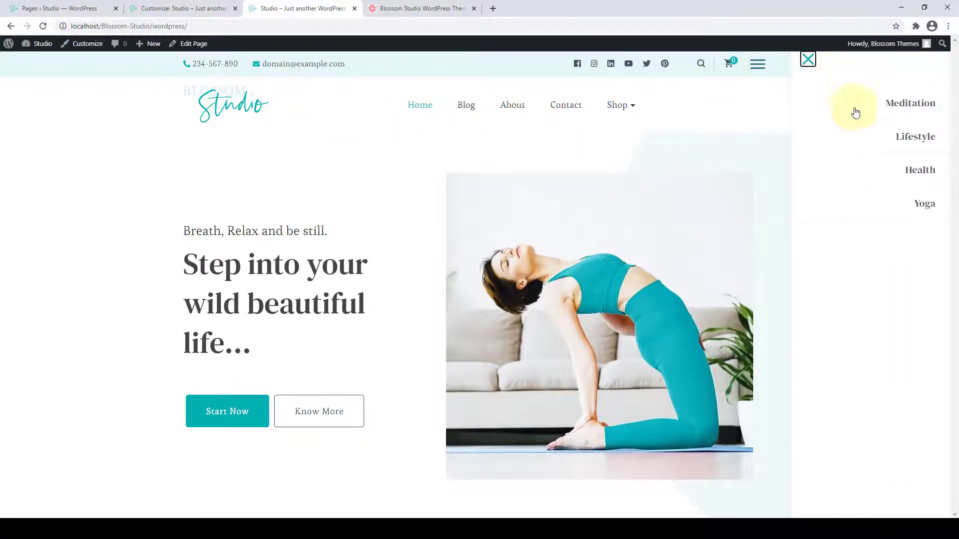
click(807, 59)
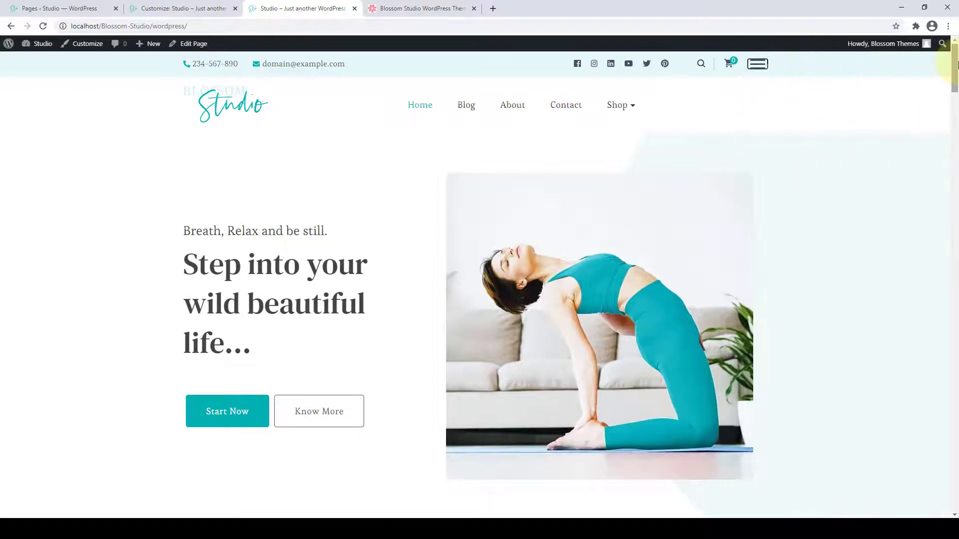
drag(957, 65, 939, 508)
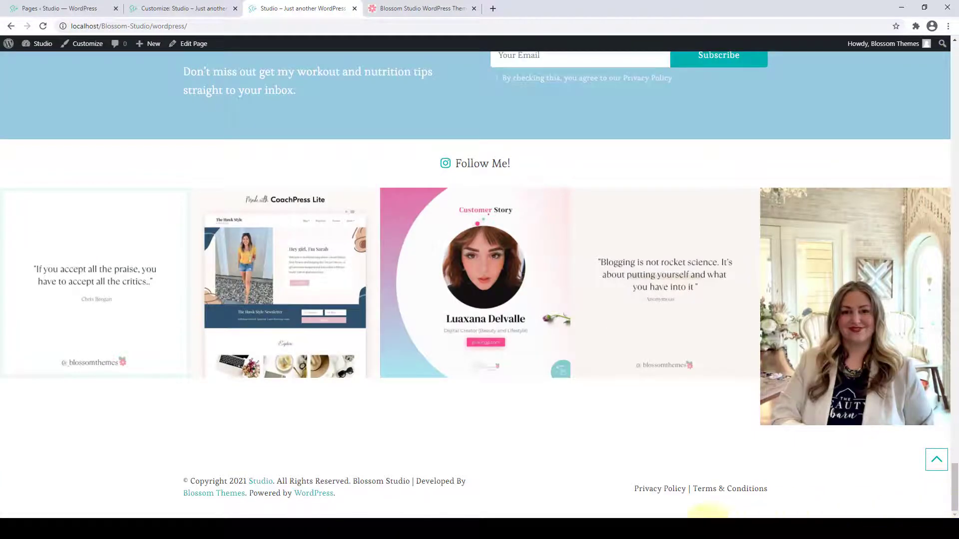
click(934, 460)
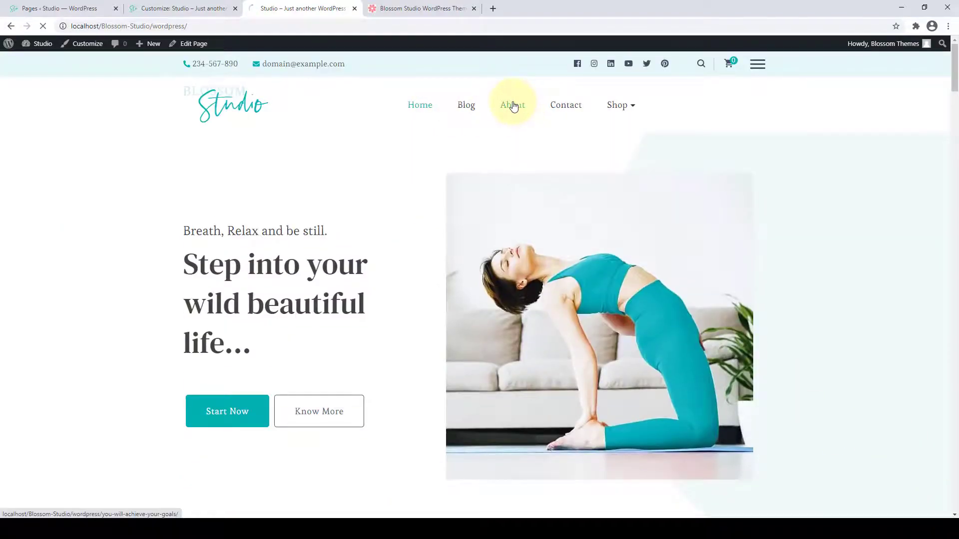
Look through the About, Home, Shop and Contact pages reached from the live site's primary menu.
scroll(406, 288, down, 4)
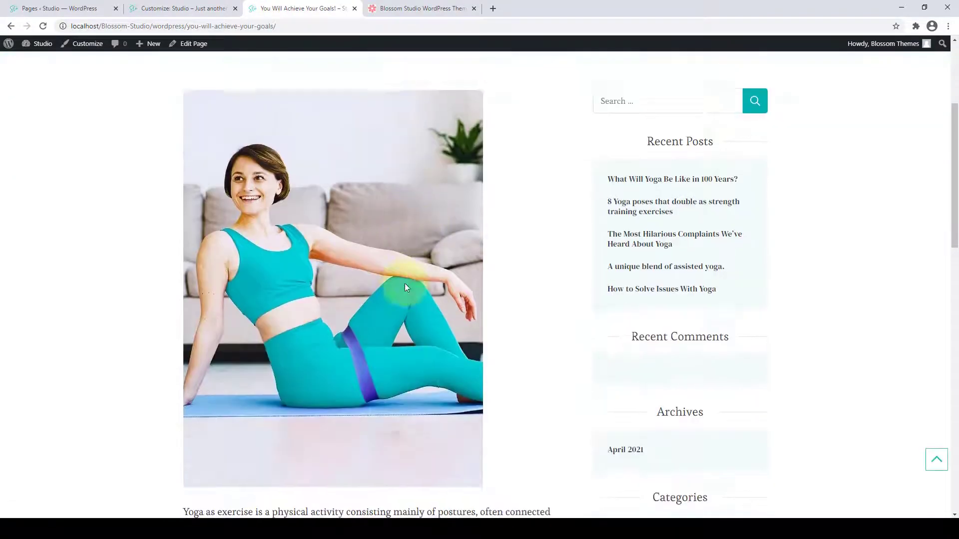
scroll(406, 288, down, 8)
scroll(422, 322, up, 7)
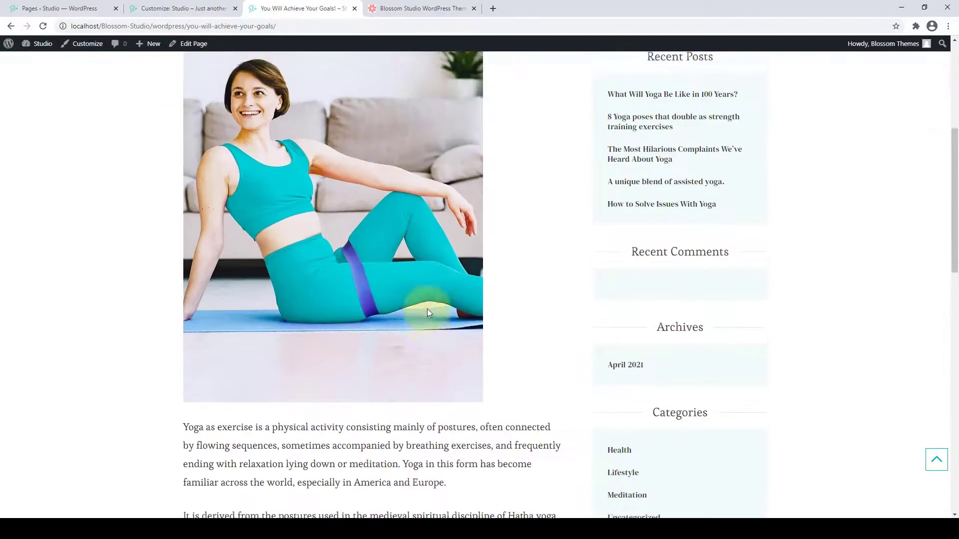
scroll(427, 312, up, 5)
click(419, 105)
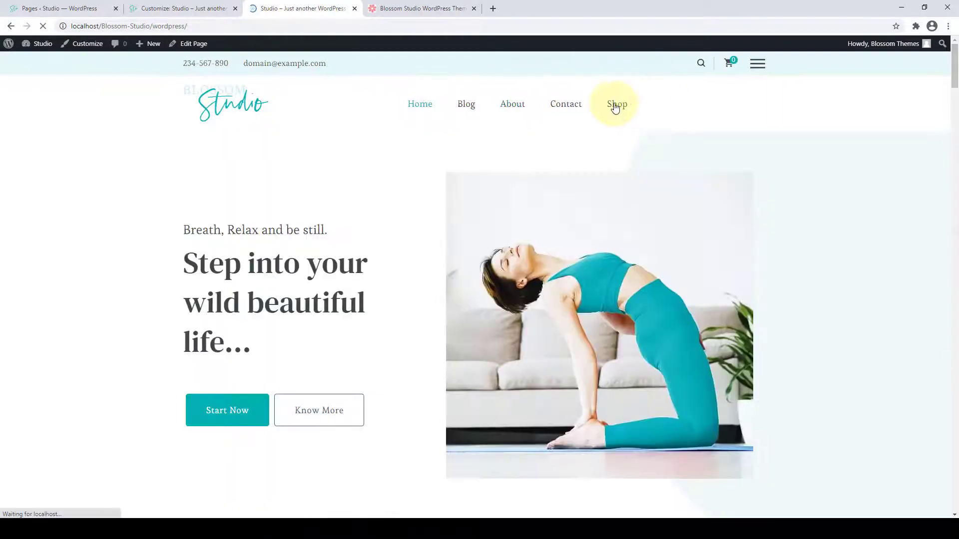
click(617, 106)
scroll(527, 356, down, 5)
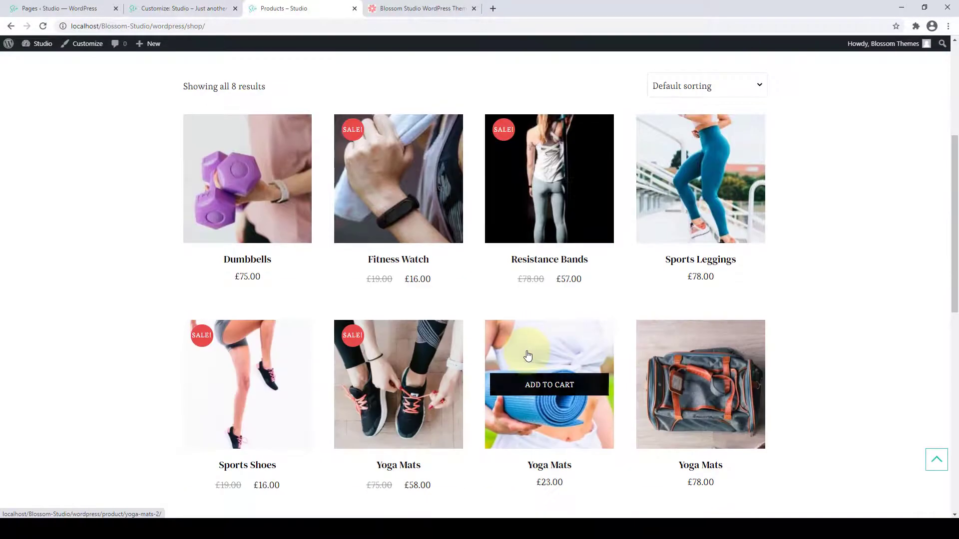
scroll(529, 348, down, 4)
scroll(529, 348, up, 9)
click(568, 106)
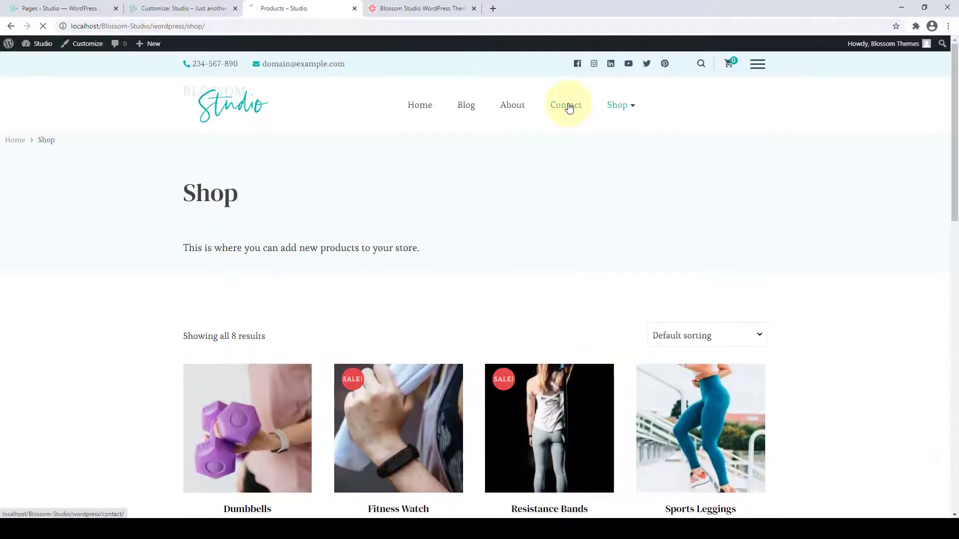
scroll(496, 353, down, 5)
scroll(496, 349, up, 5)
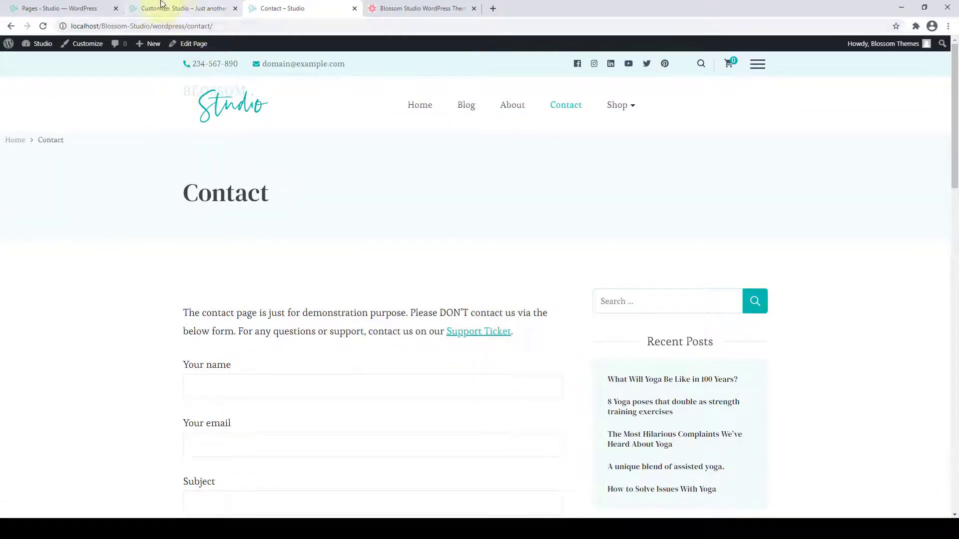
Switch back to the customizer and leave the Footer Menu for the main list of customization settings.
click(160, 5)
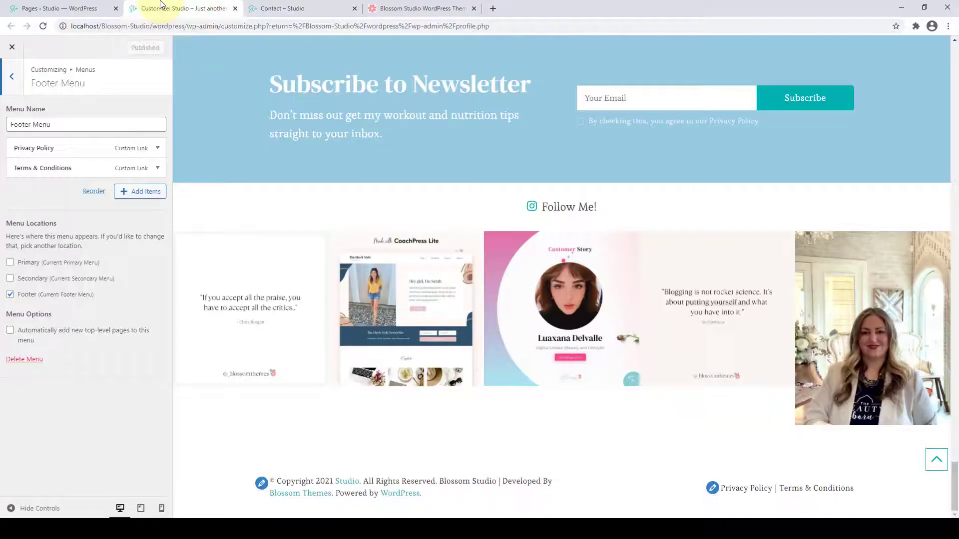
click(11, 78)
click(12, 80)
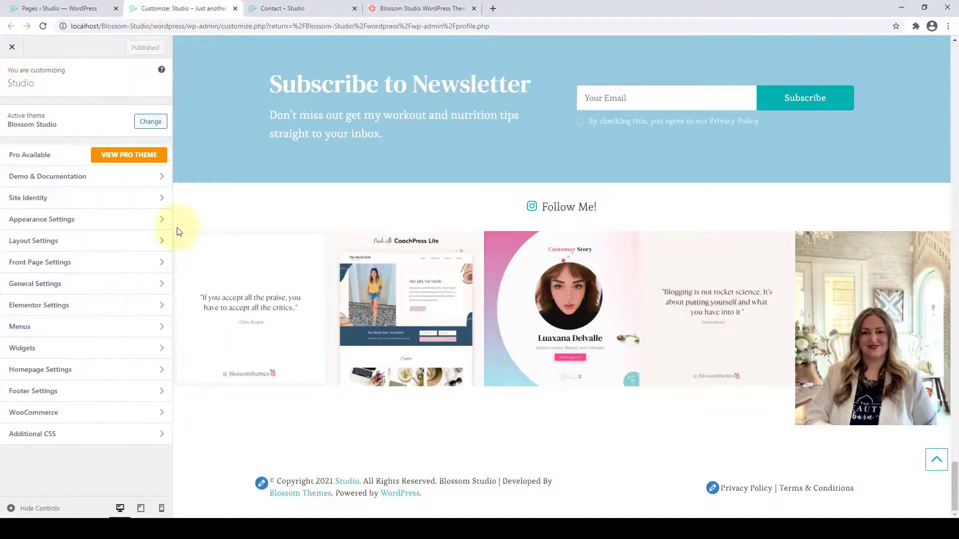
Open the Header Settings within the General Settings and set the Header Button Label to "Contact".
click(937, 460)
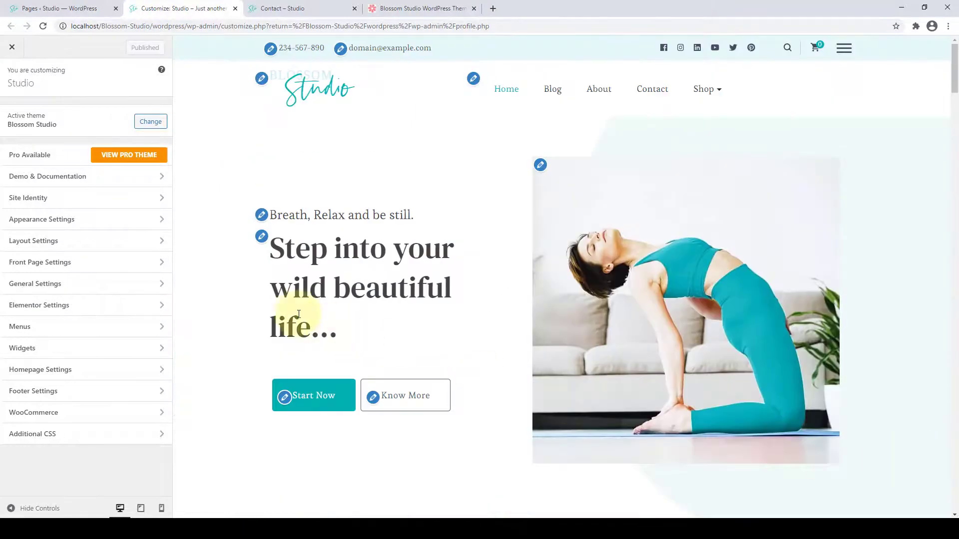
click(127, 282)
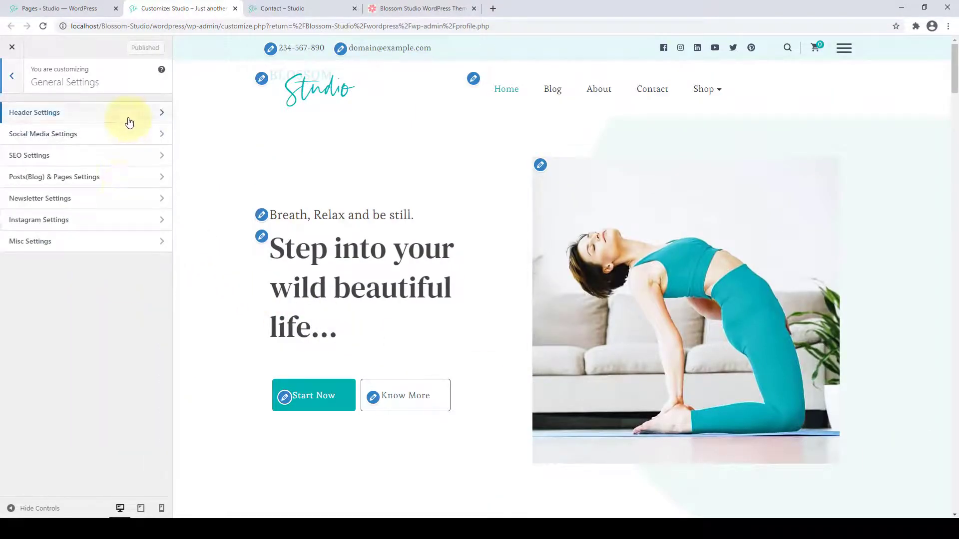
click(129, 122)
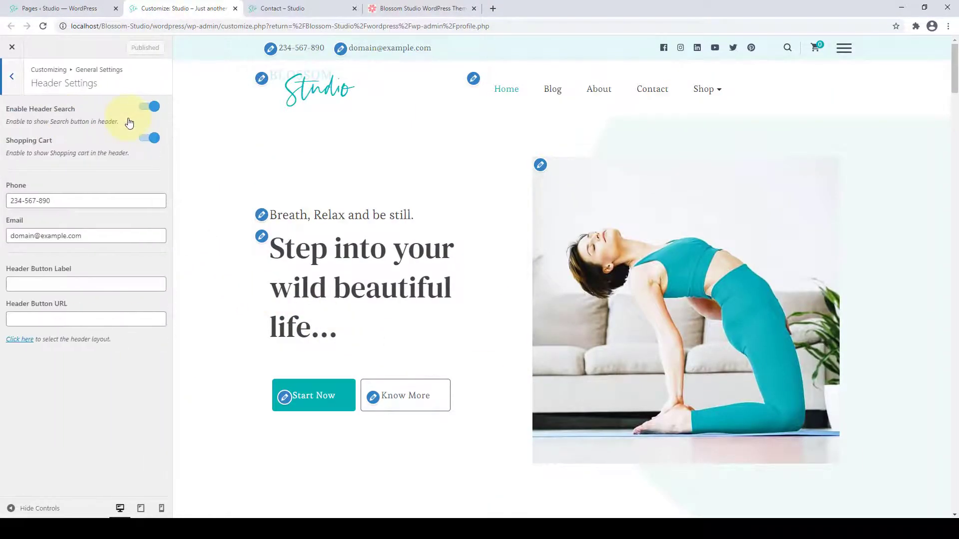
click(57, 284)
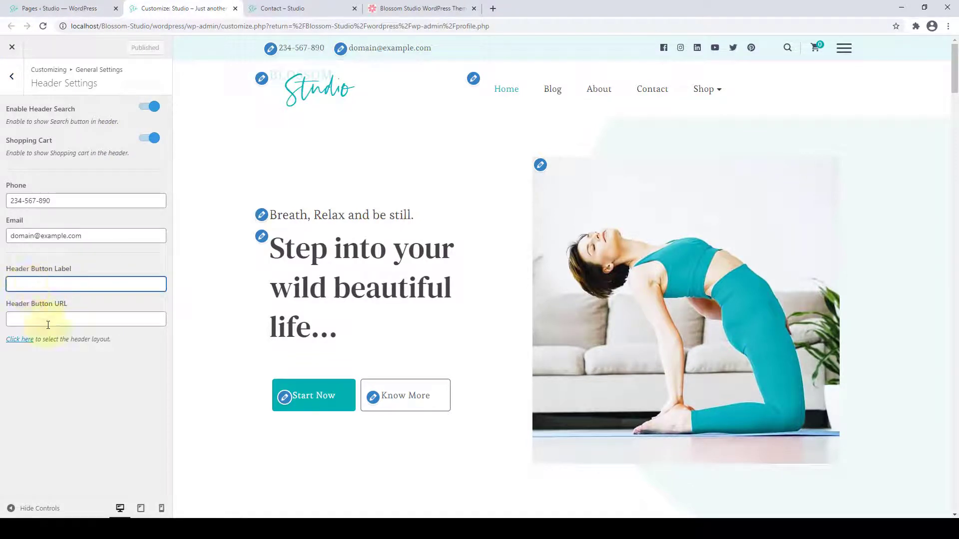
click(16, 319)
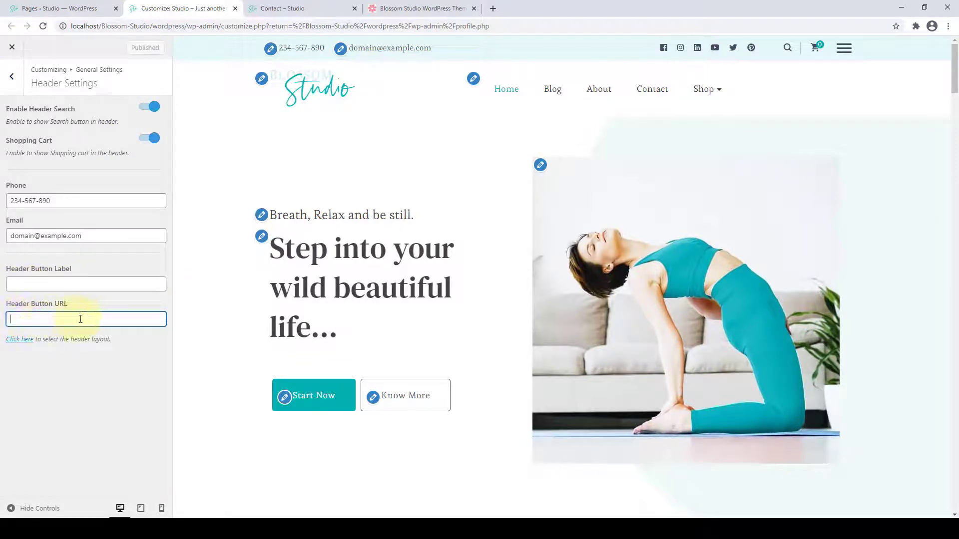
click(79, 280)
text(Contact)
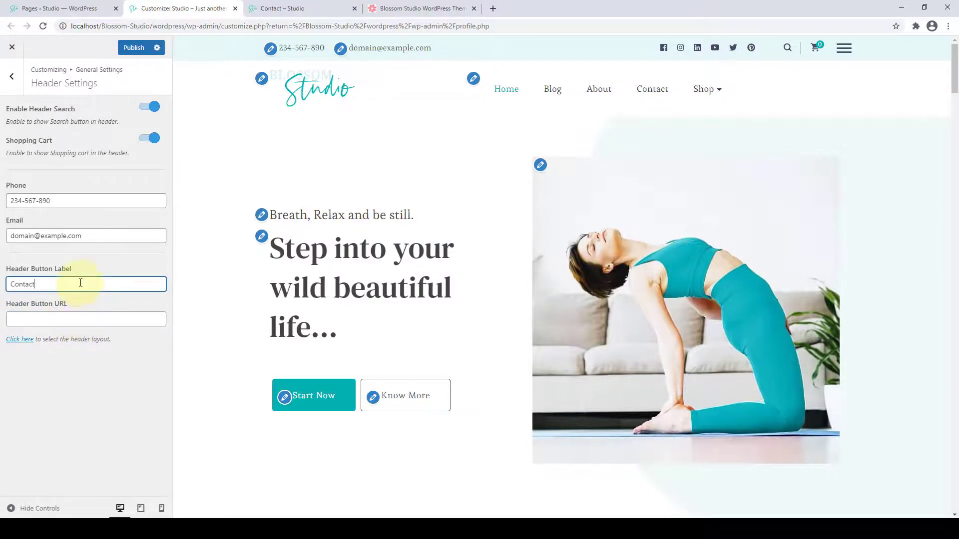
Copy the live Contact page's URL, paste it as the Header Button URL in the customizer, and publish the changes.
click(260, 8)
click(259, 26)
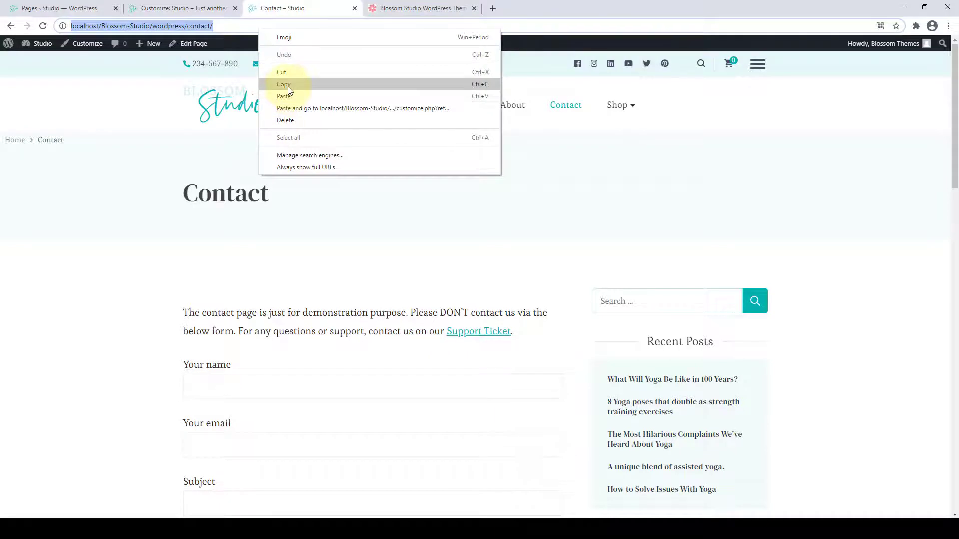
click(287, 85)
click(195, 6)
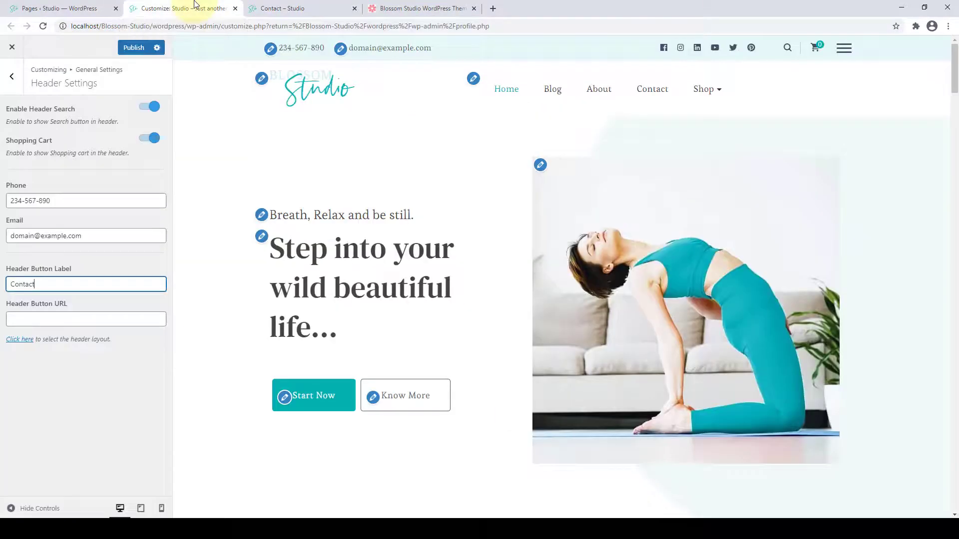
right_click(69, 319)
click(103, 403)
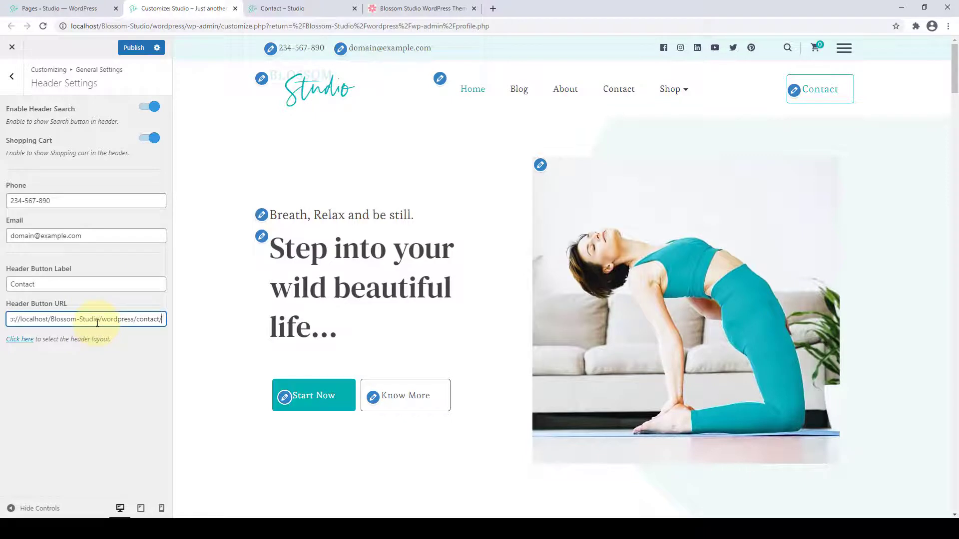
click(139, 52)
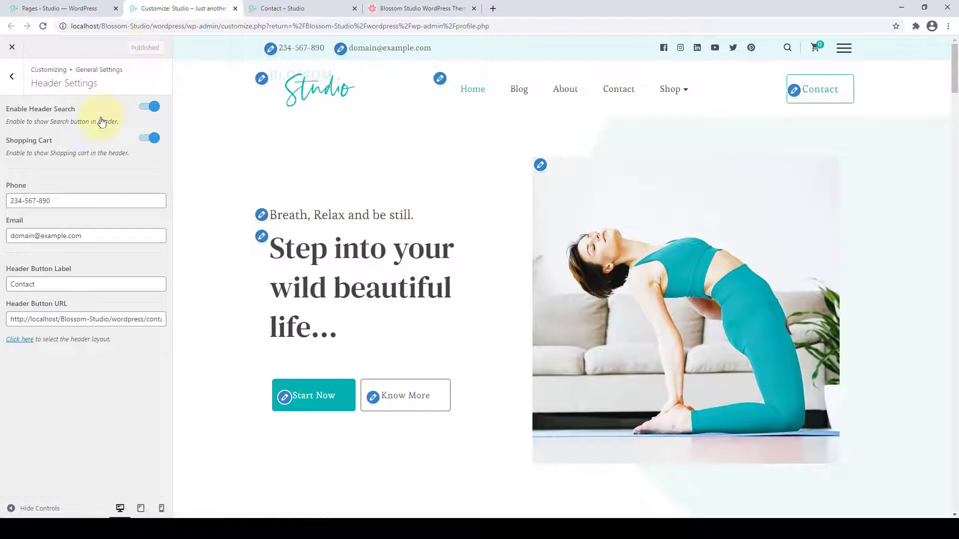
Leave the Header Settings, open the Sidebar widget area, and show the Blog page in the preview.
click(19, 87)
click(17, 85)
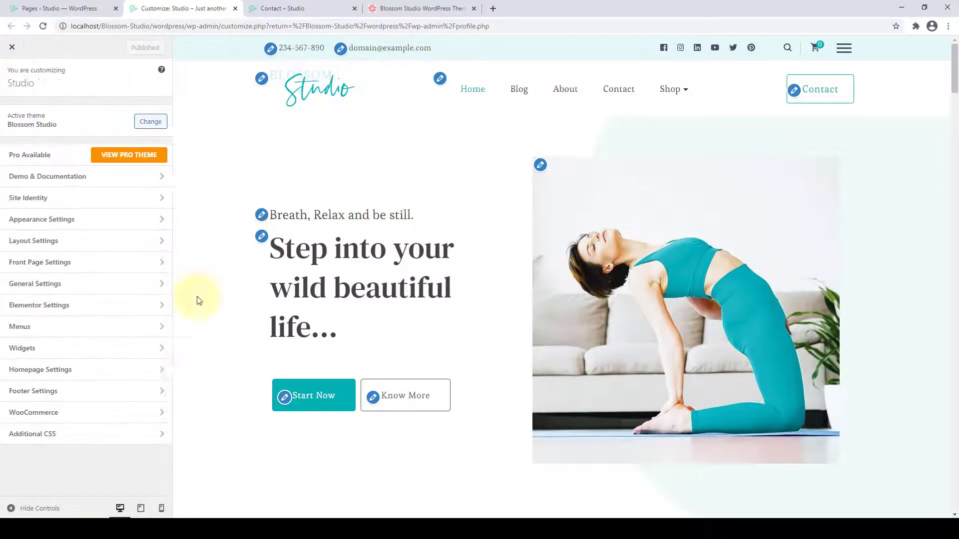
click(49, 355)
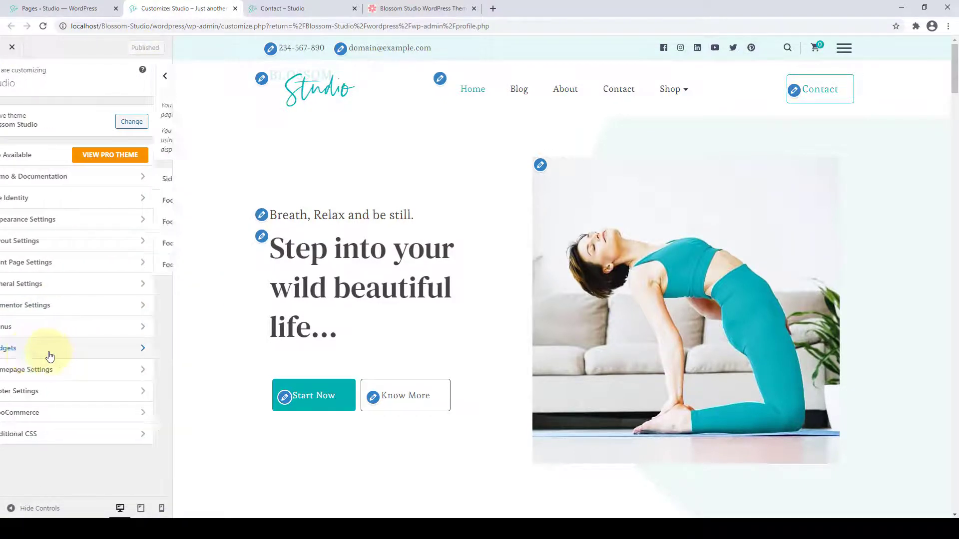
click(98, 189)
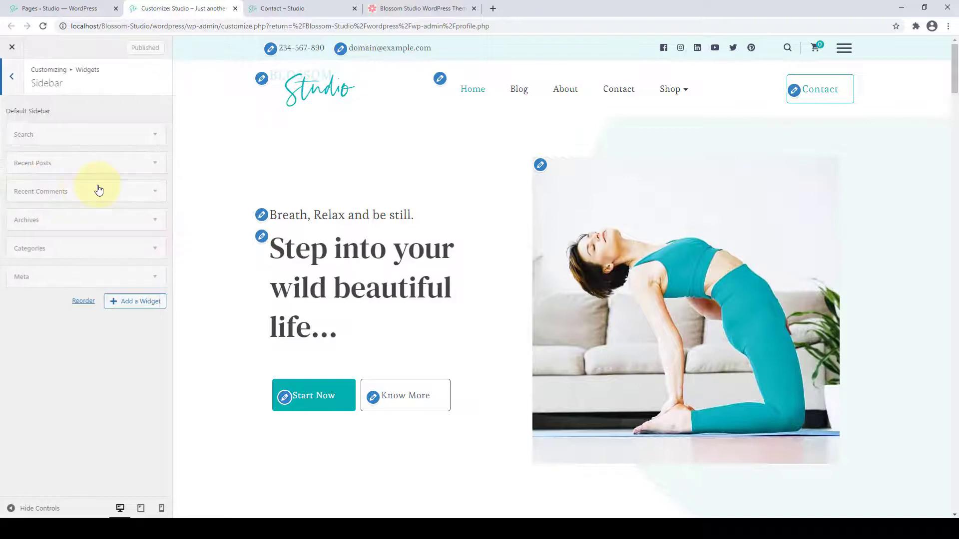
click(524, 89)
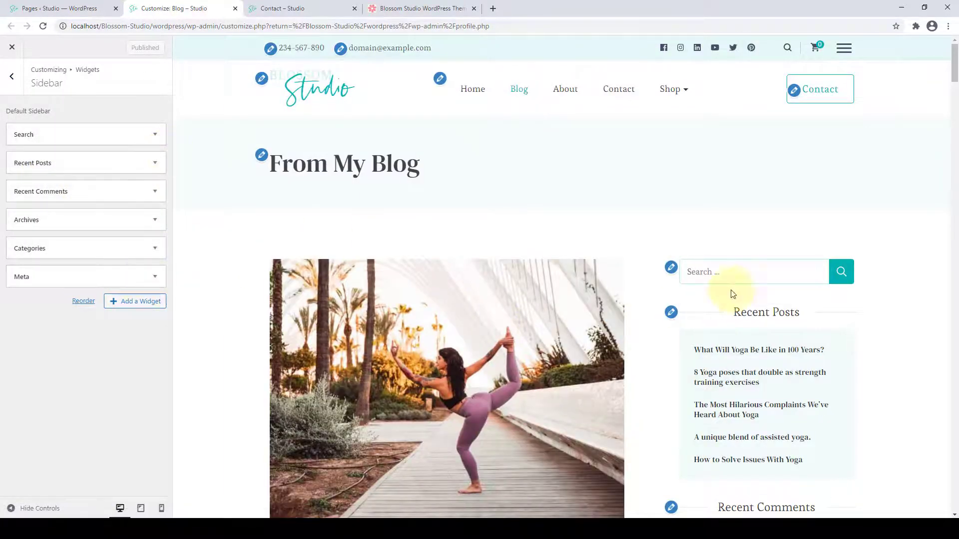
Remove the Meta, Categories, Archives, Recent Comments, Recent Posts and Search widgets from the Sidebar.
scroll(732, 294, down, 10)
click(60, 271)
click(23, 332)
click(50, 255)
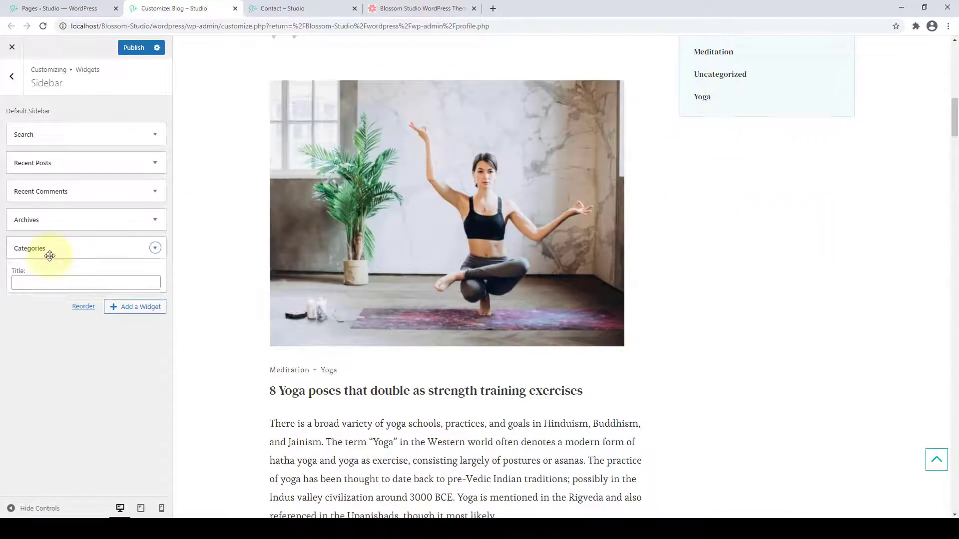
click(24, 345)
click(50, 229)
click(22, 299)
click(50, 191)
click(22, 278)
click(50, 163)
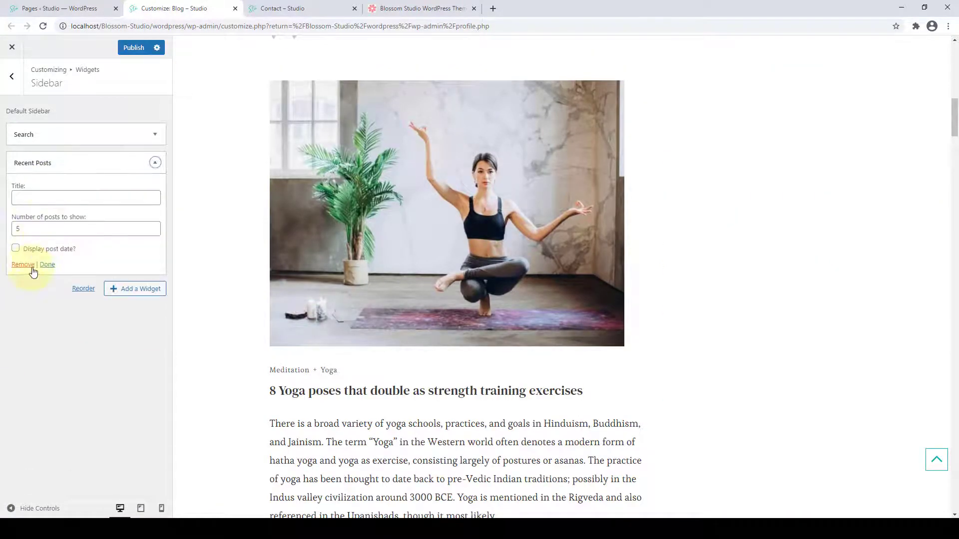
click(25, 270)
click(54, 142)
click(27, 186)
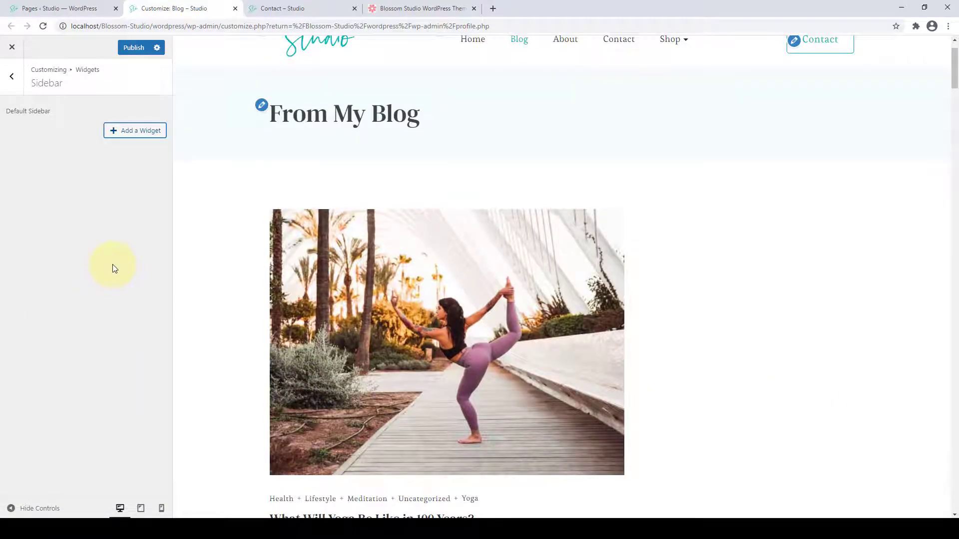
Add a "Blossom: Author Bio" widget to the Sidebar and look over its fields.
click(116, 136)
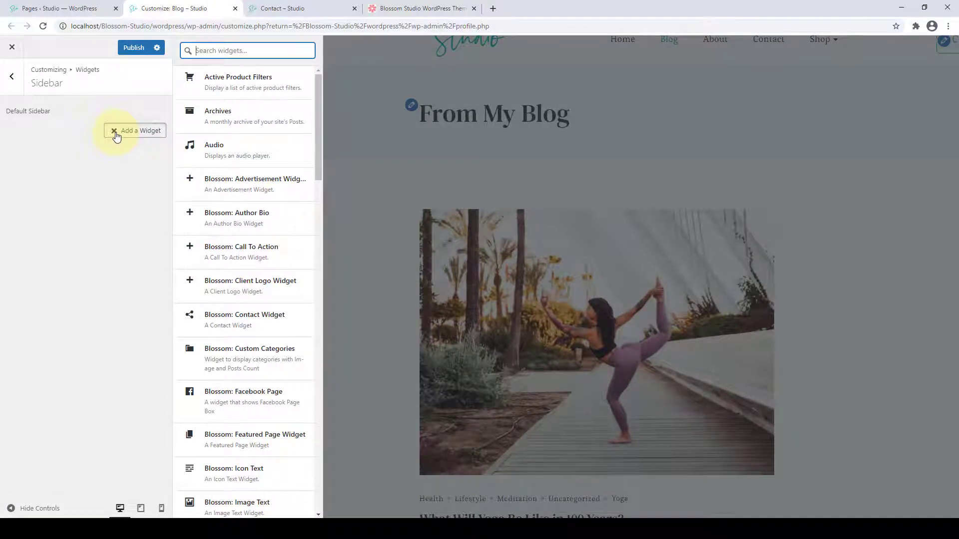
click(231, 220)
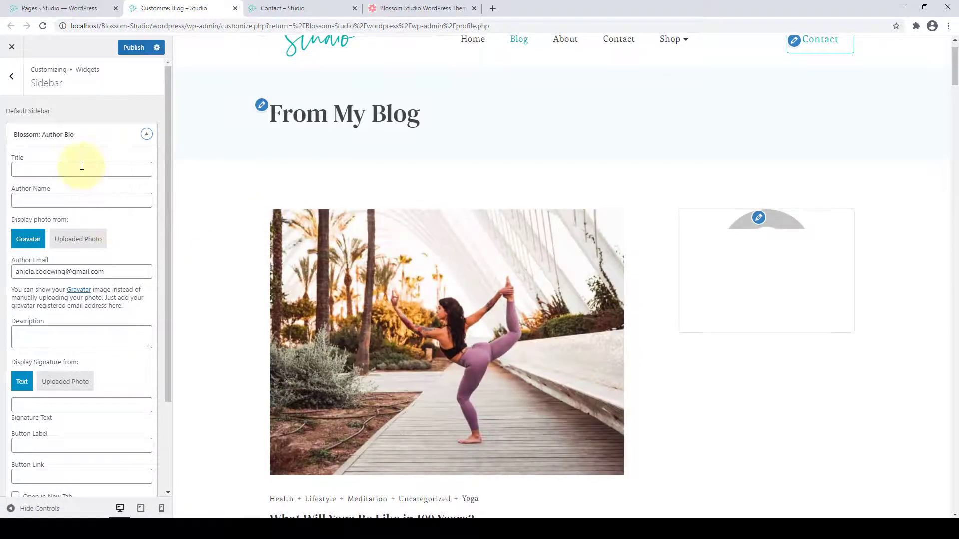
click(82, 167)
click(70, 200)
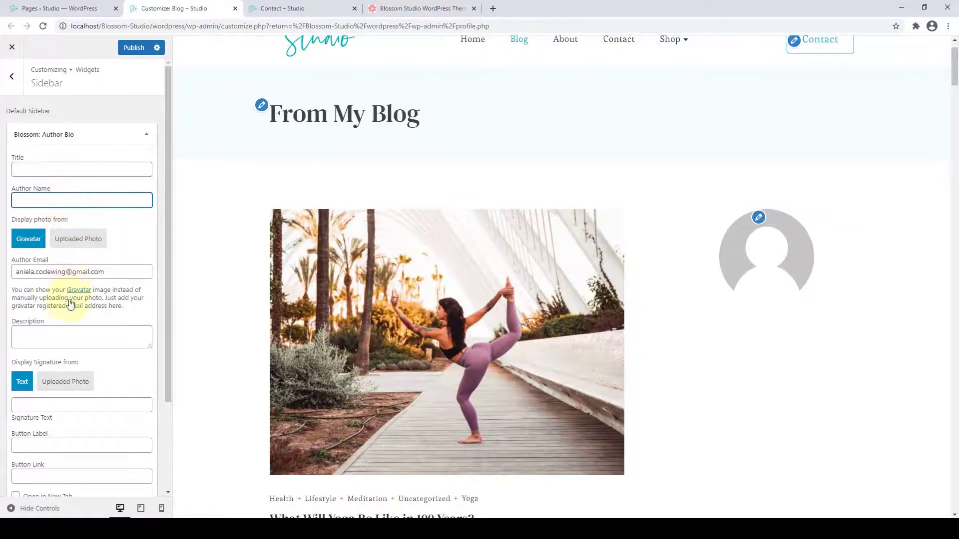
scroll(62, 465, down, 3)
scroll(63, 465, up, 3)
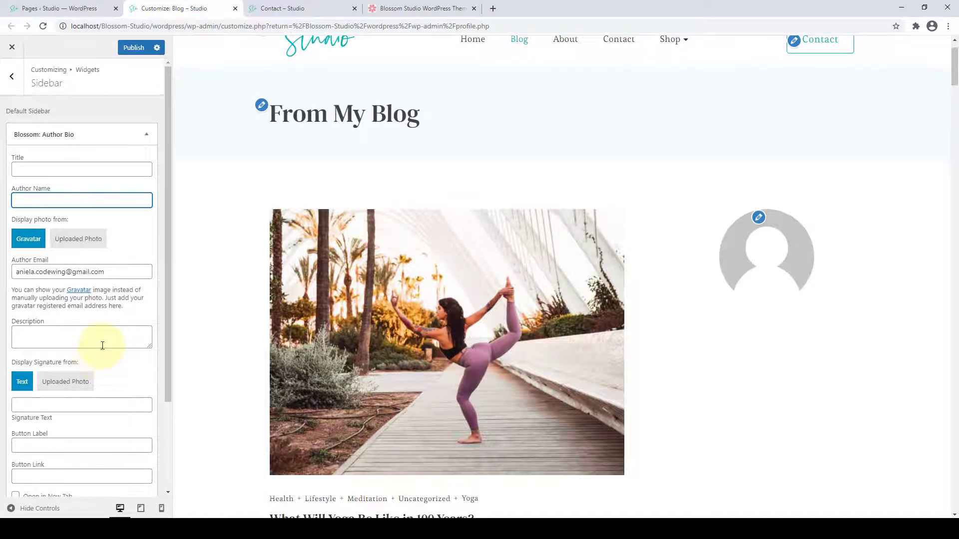
click(23, 170)
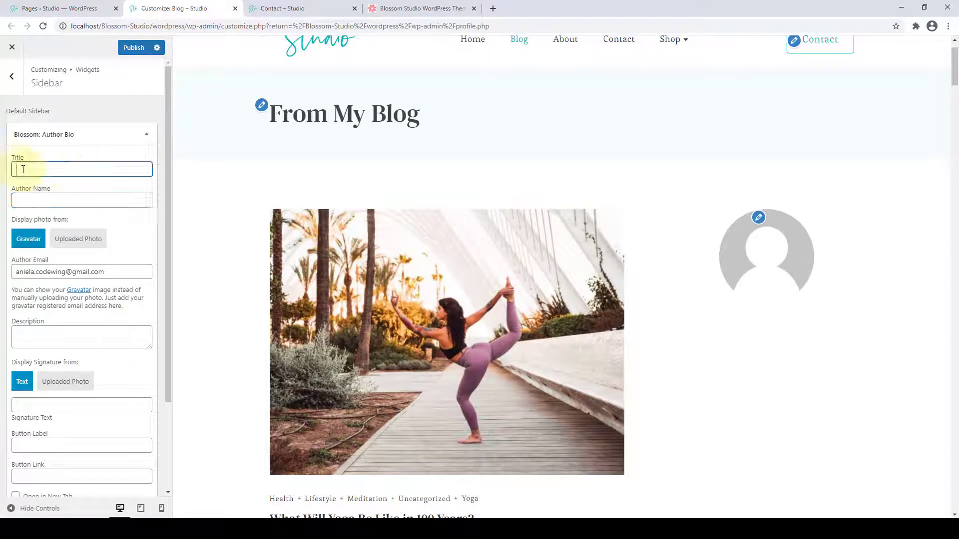
click(161, 172)
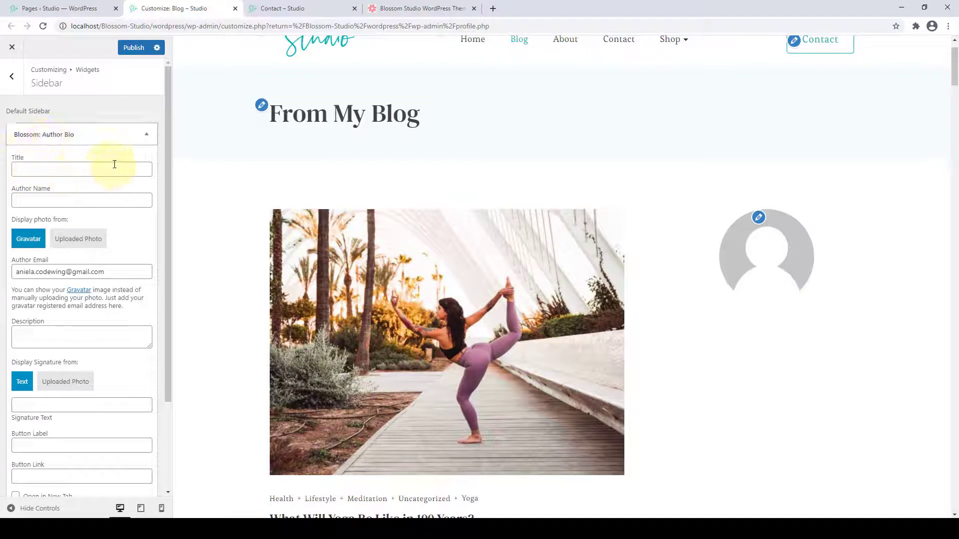
Enter a greeting with the author's name and the description "Twitter specialist. Zombie enthusiast. Tv fanatic. Lifelong gamer. Food geek. Wannabe travel nerd.".
click(70, 199)
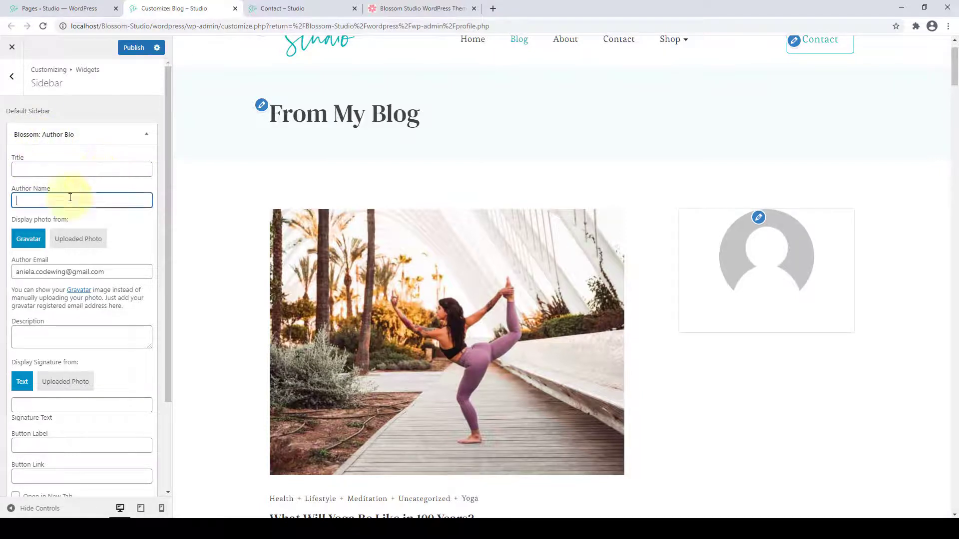
right_click(75, 199)
click(106, 272)
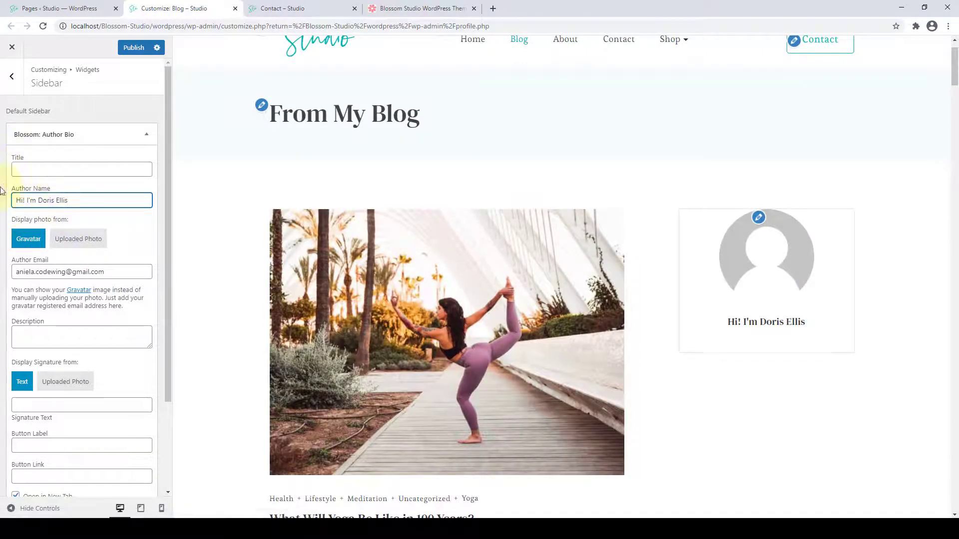
scroll(67, 280, down, 1)
click(67, 280)
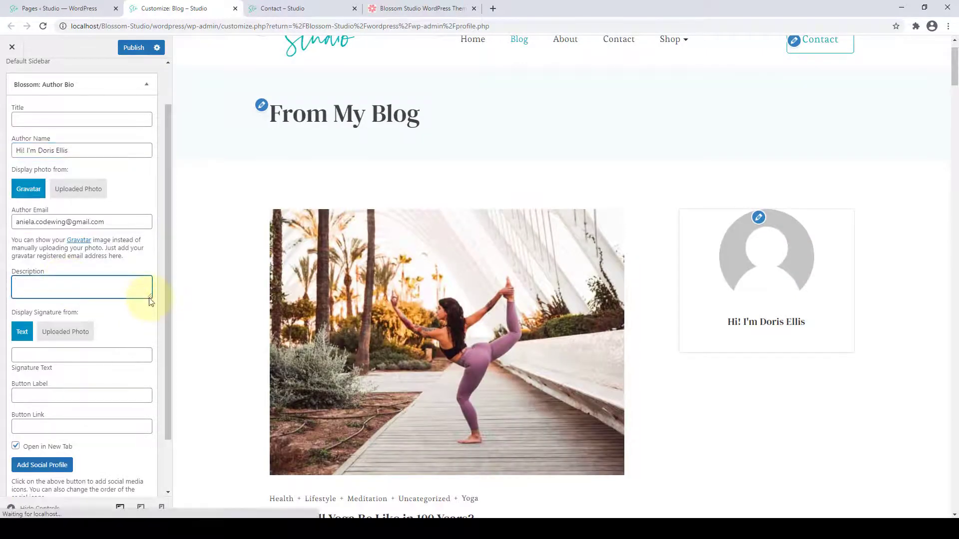
drag(149, 297, 148, 338)
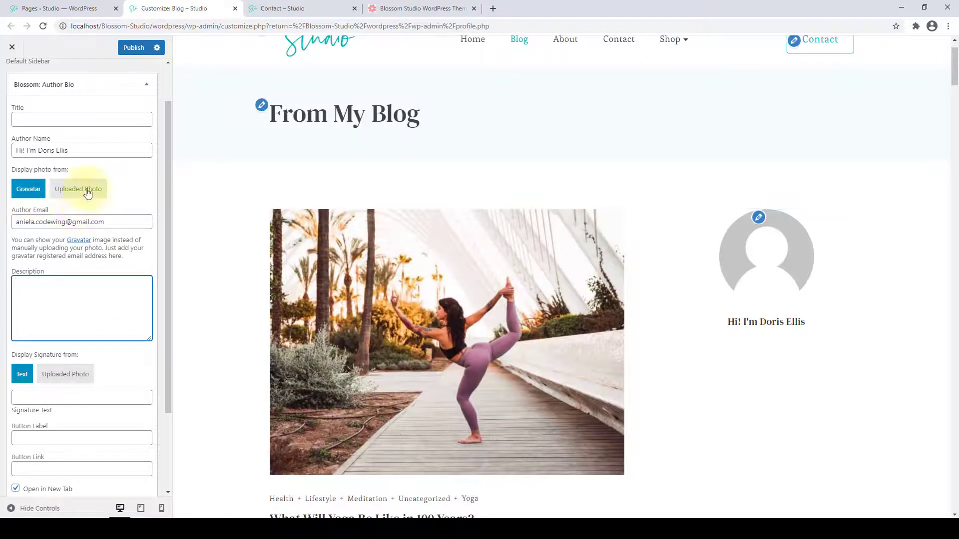
text(Twitter specialist. Zombie enthusiast. Tv fanatic. Lifelong gamer. Food geek. Wannabe travel nerd.)
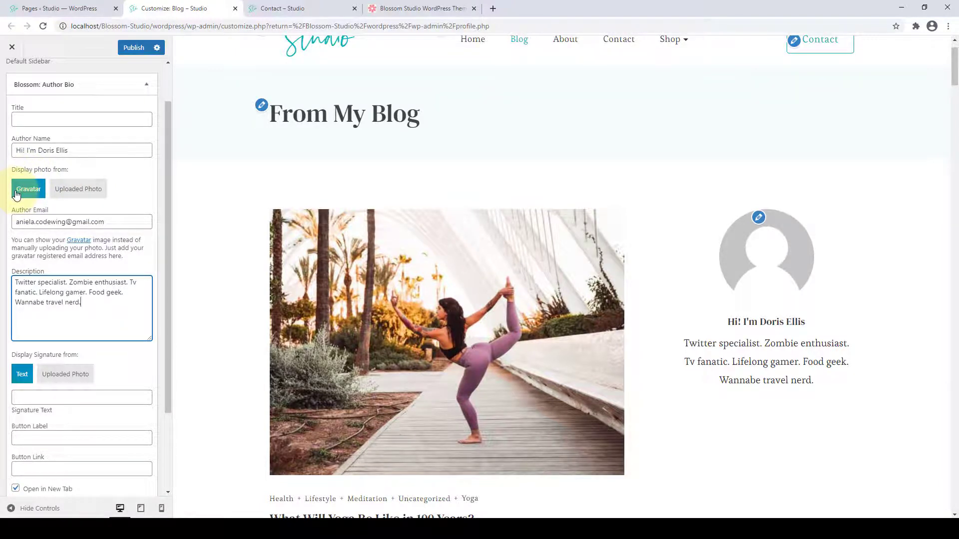
Display the author photo from an uploaded photo, choosing static-cta-banner-img.jpg from the media library.
click(86, 189)
click(36, 232)
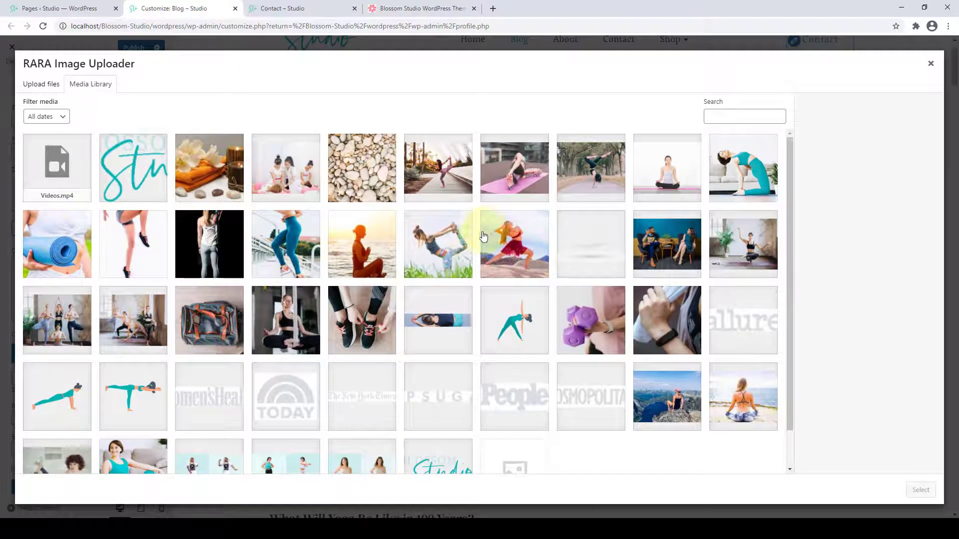
scroll(463, 265, down, 1)
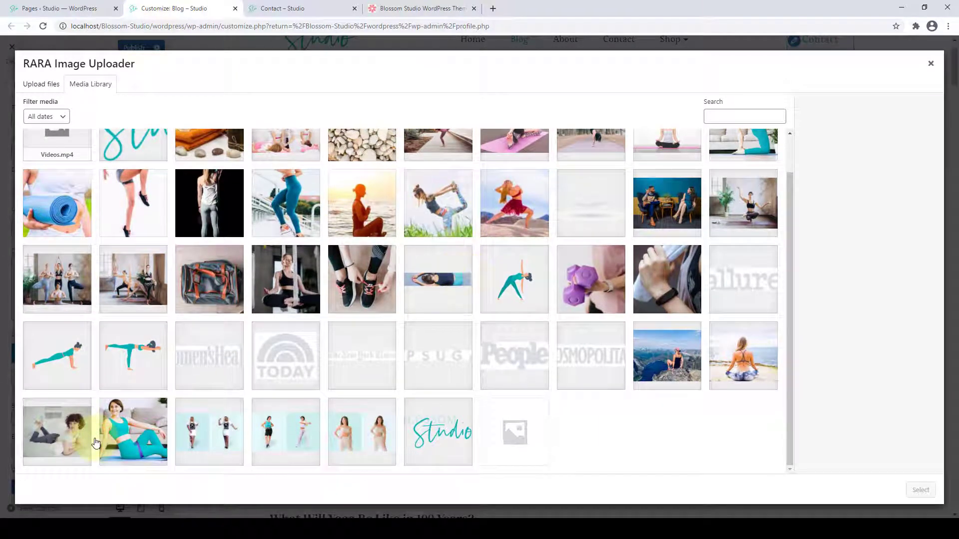
scroll(764, 165, up, 1)
click(756, 179)
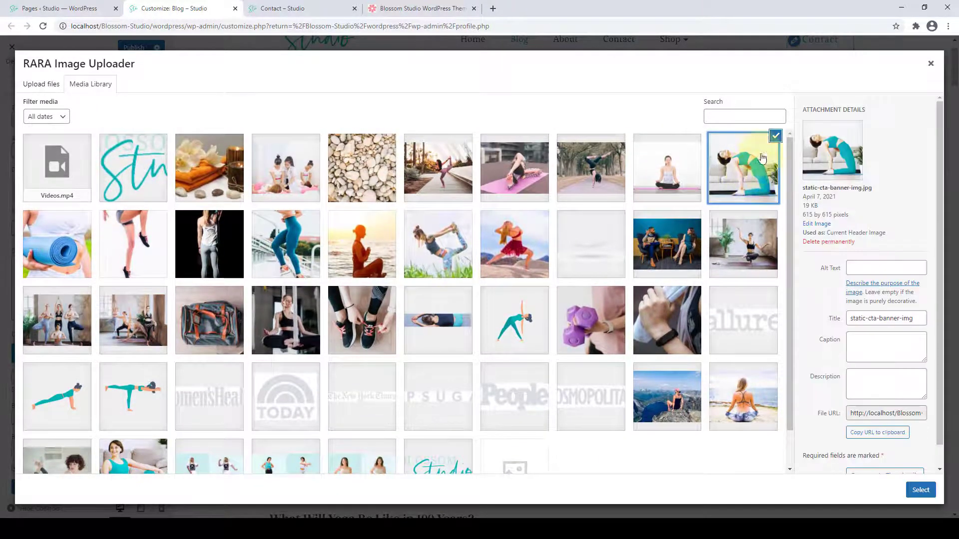
click(920, 490)
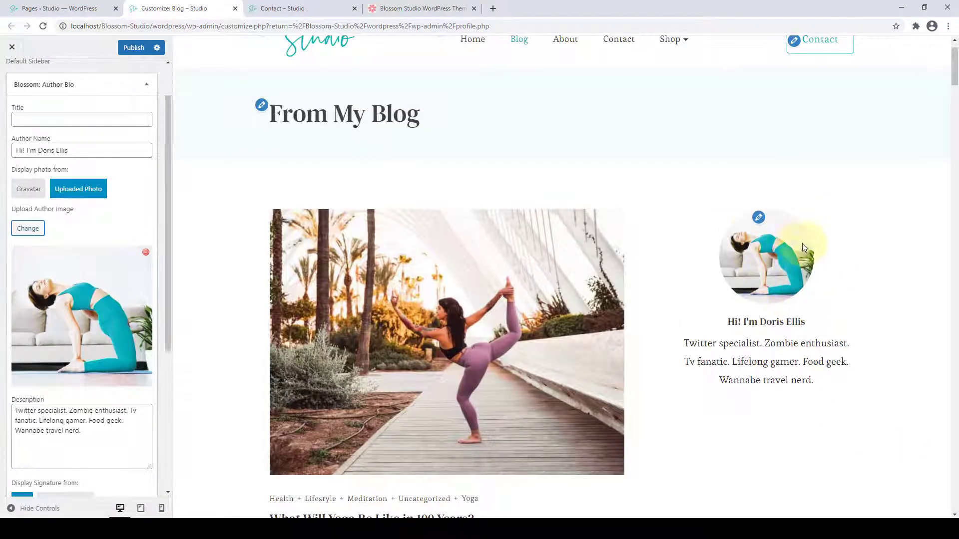
drag(167, 340, 161, 466)
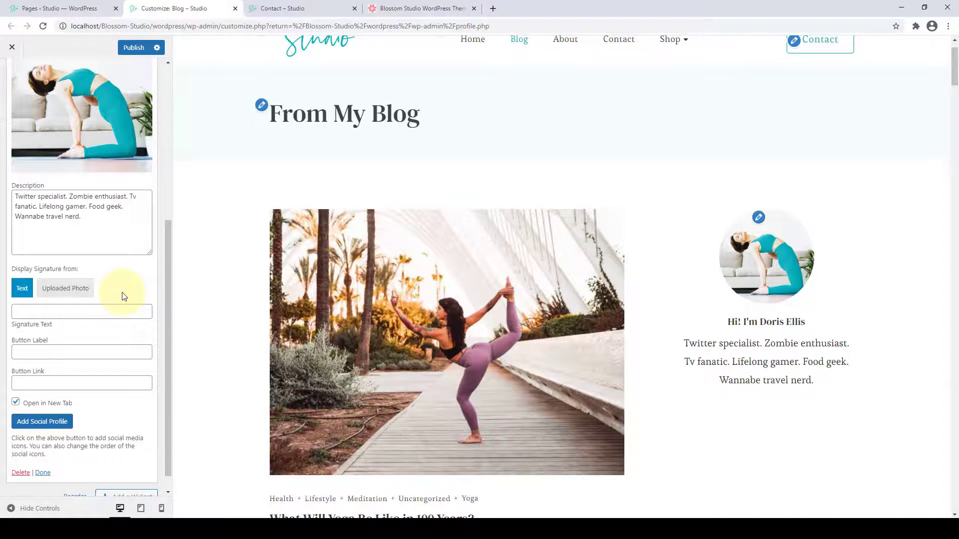
click(61, 298)
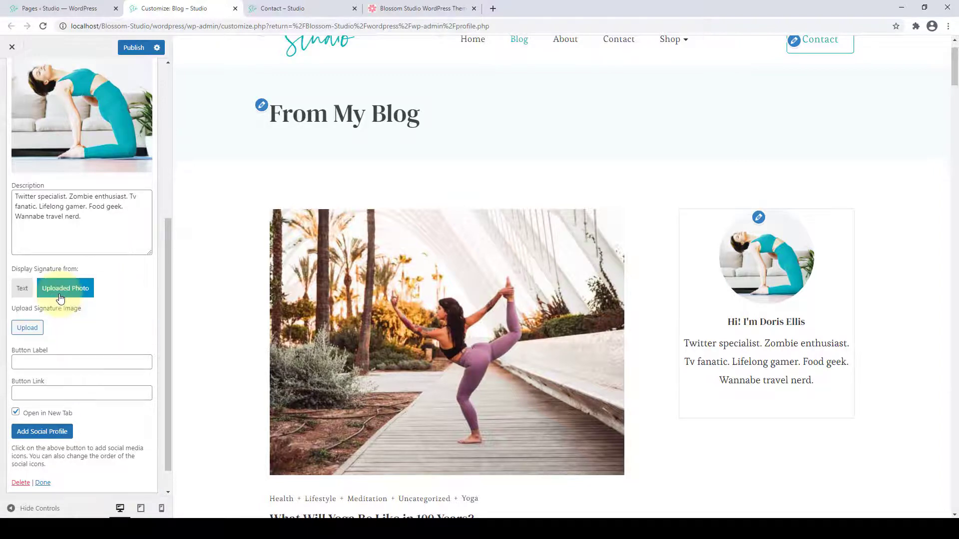
click(34, 332)
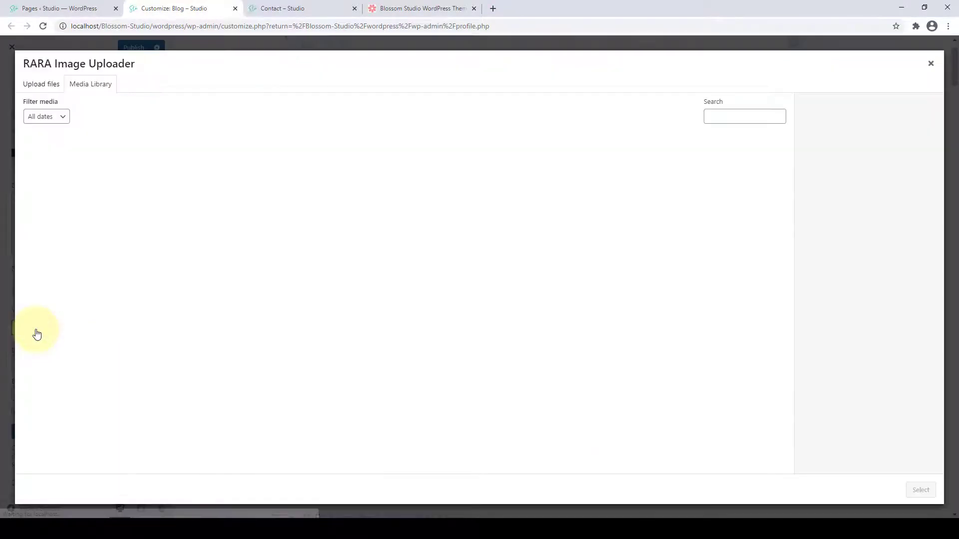
scroll(199, 396, down, 1)
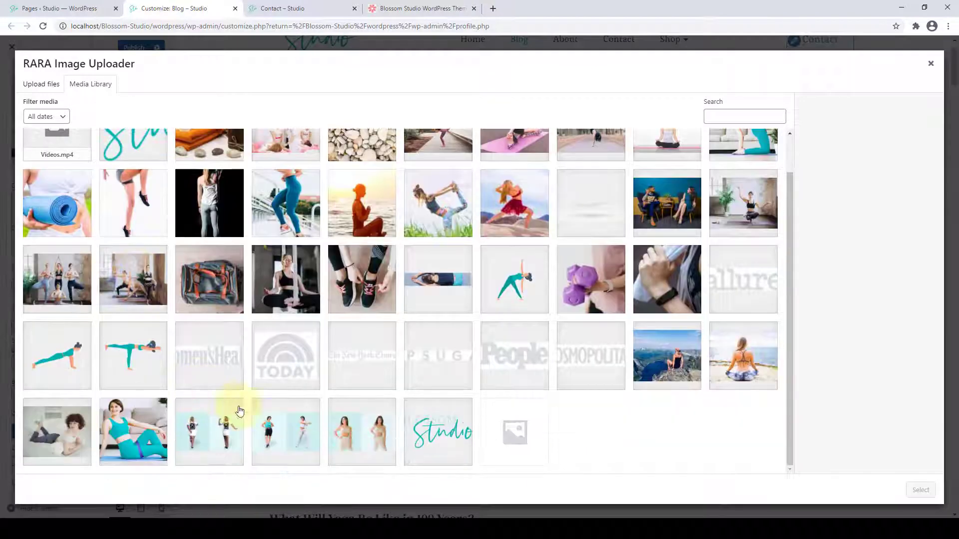
click(932, 65)
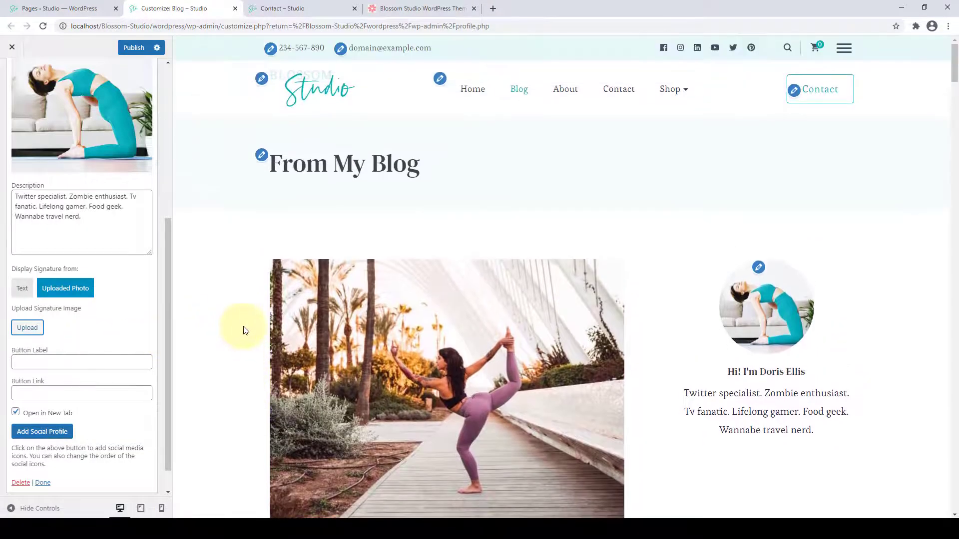
scroll(80, 329, down, 1)
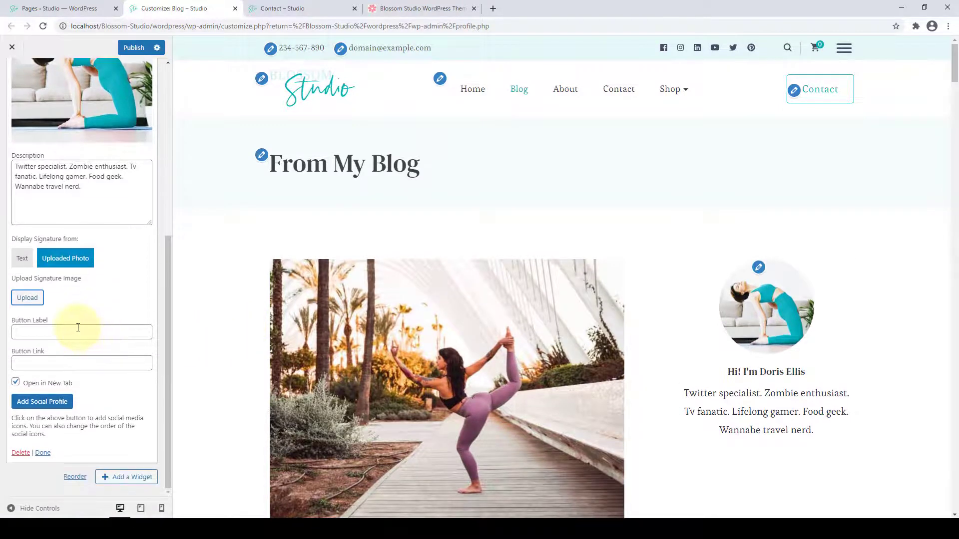
Display the author bio signature from text and enter the author's full name as the signature.
click(28, 260)
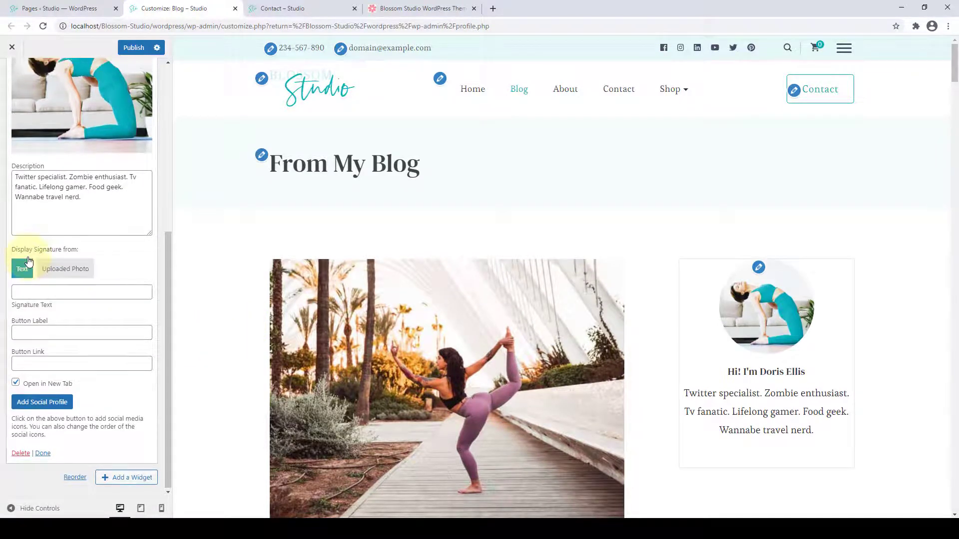
click(50, 295)
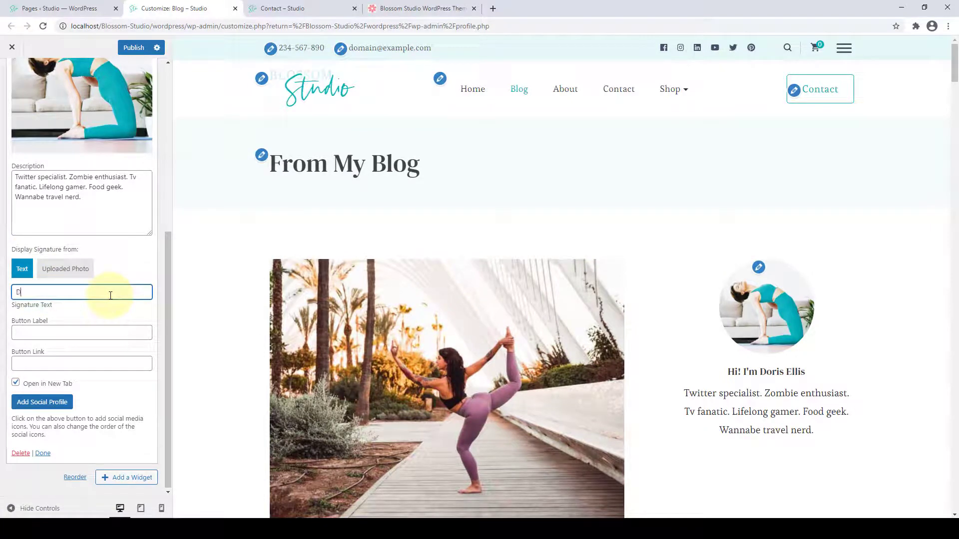
text(Doris Ellis)
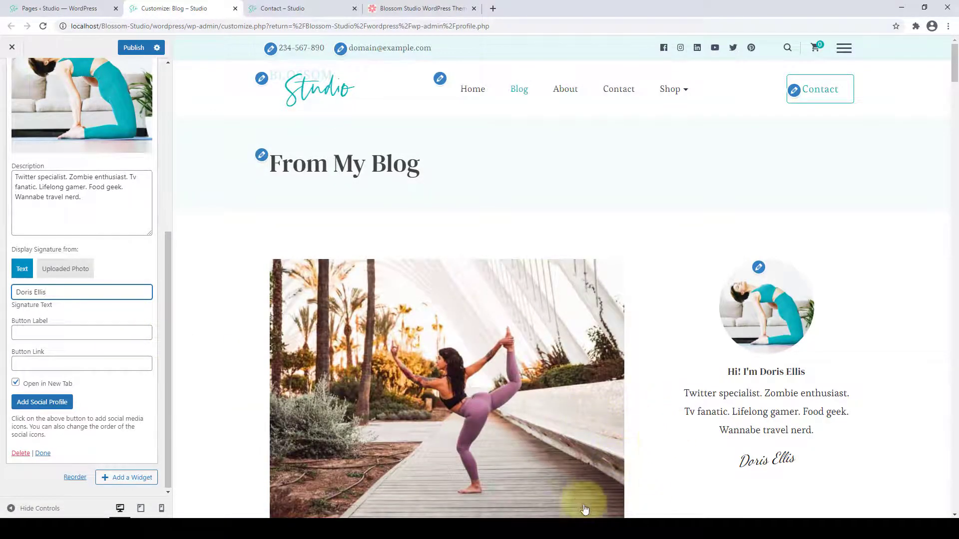
Copy the About page's address from the live site and paste it as the author bio's button link.
click(81, 337)
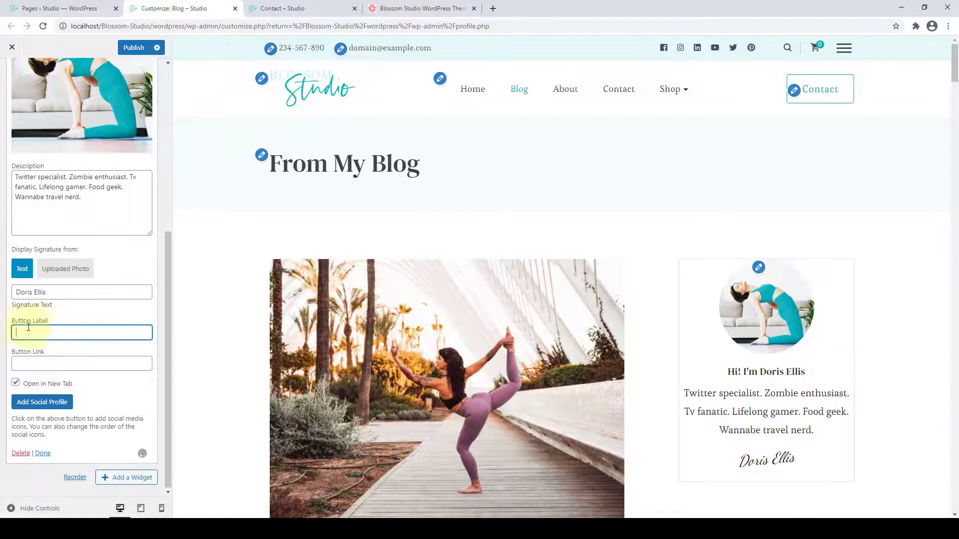
click(54, 365)
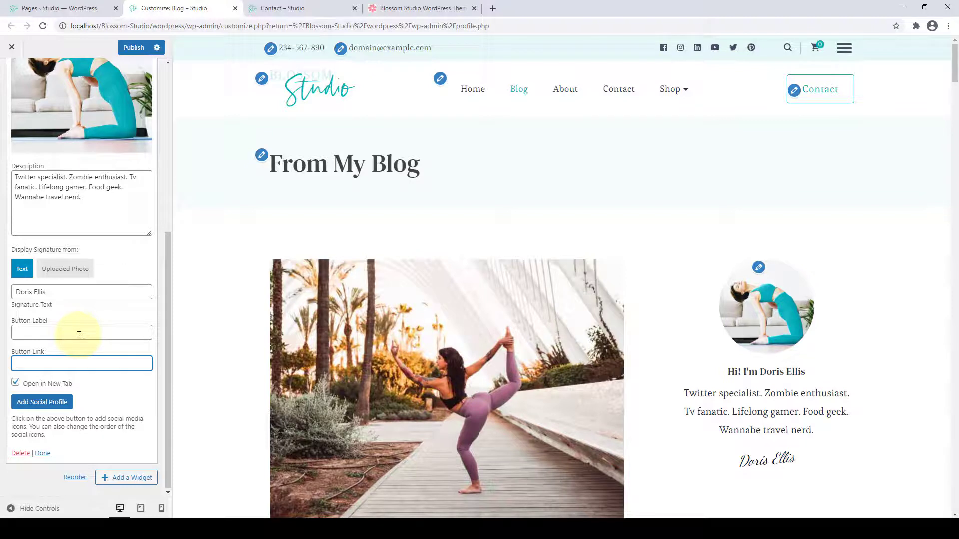
click(263, 8)
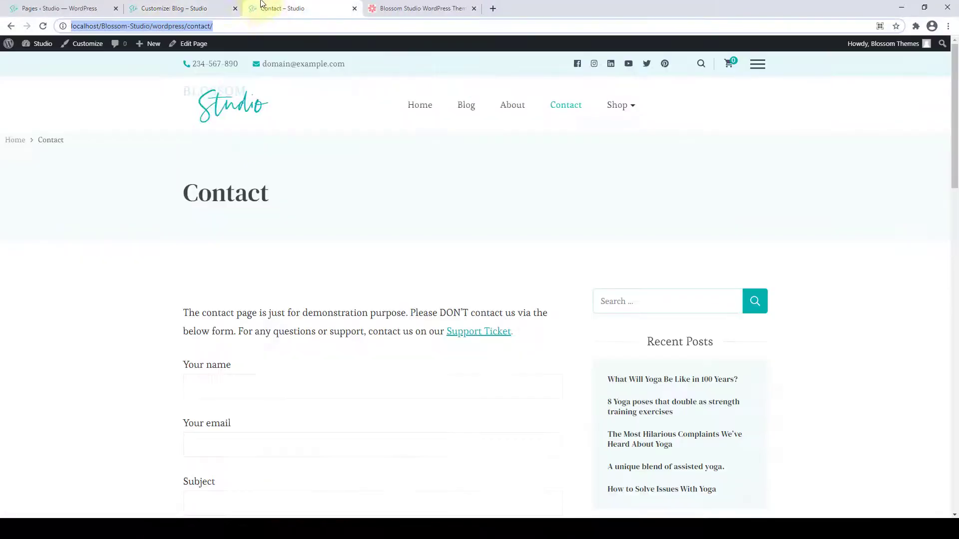
click(516, 109)
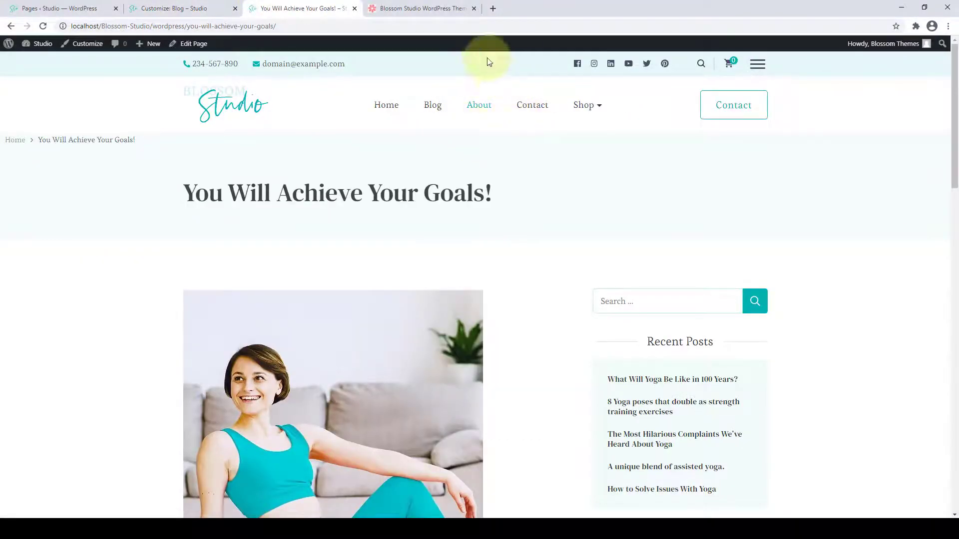
click(334, 22)
right_click(333, 23)
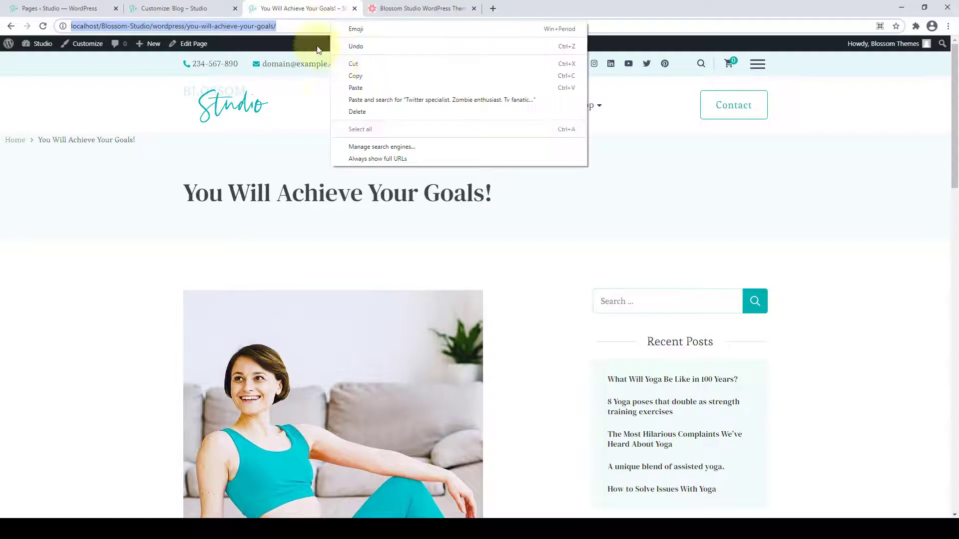
click(355, 75)
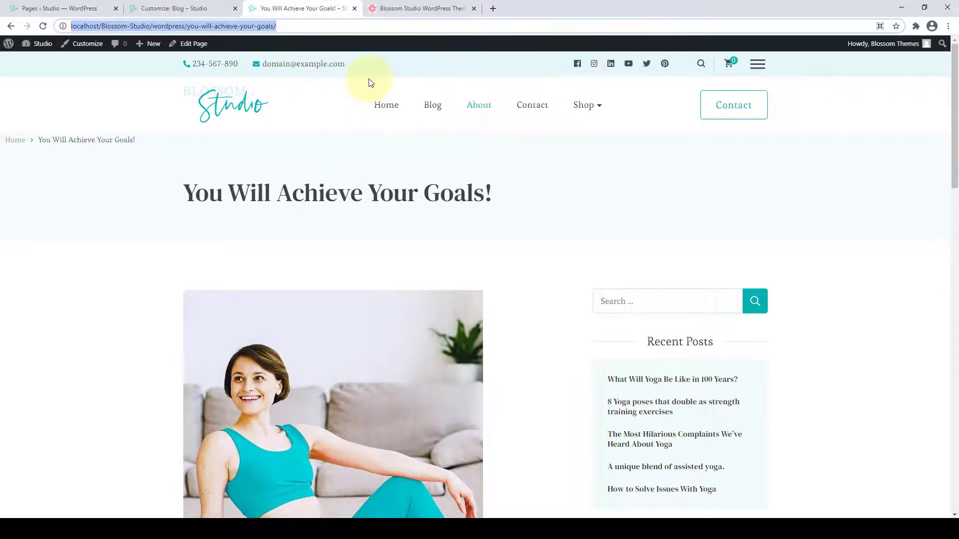
click(145, 8)
right_click(49, 360)
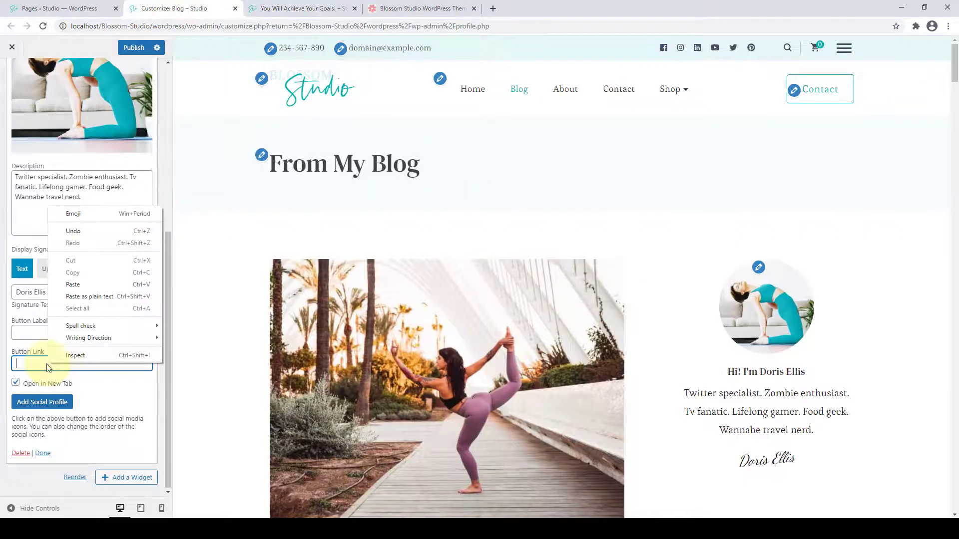
click(101, 288)
Label the author bio button "Know More About Me" and check it in the preview.
click(67, 333)
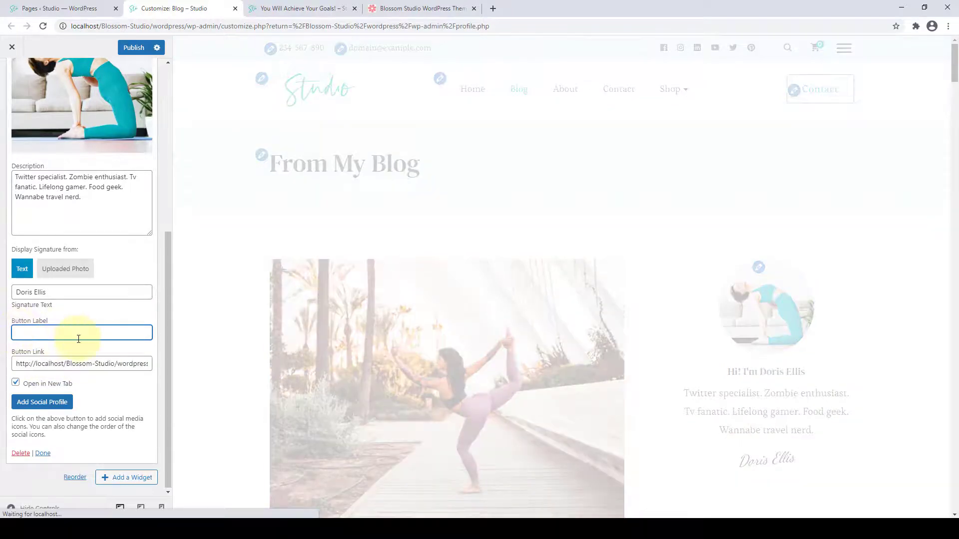
text(Know More About Me)
scroll(526, 430, down, 2)
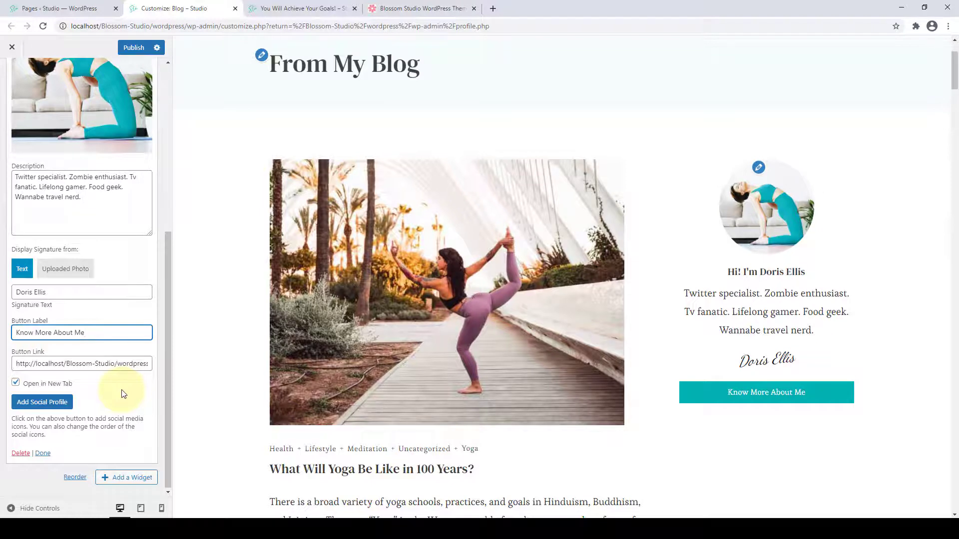
click(34, 410)
scroll(60, 397, down, 2)
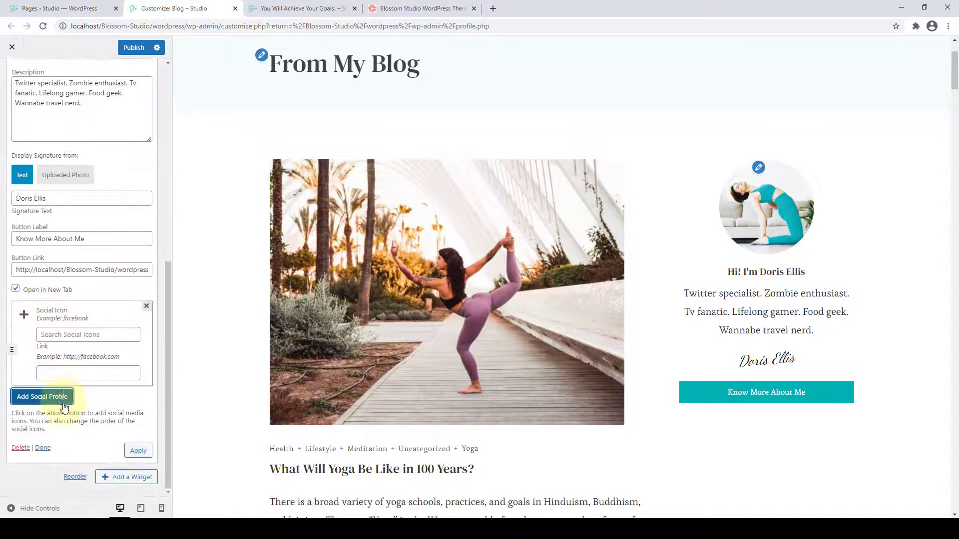
click(63, 336)
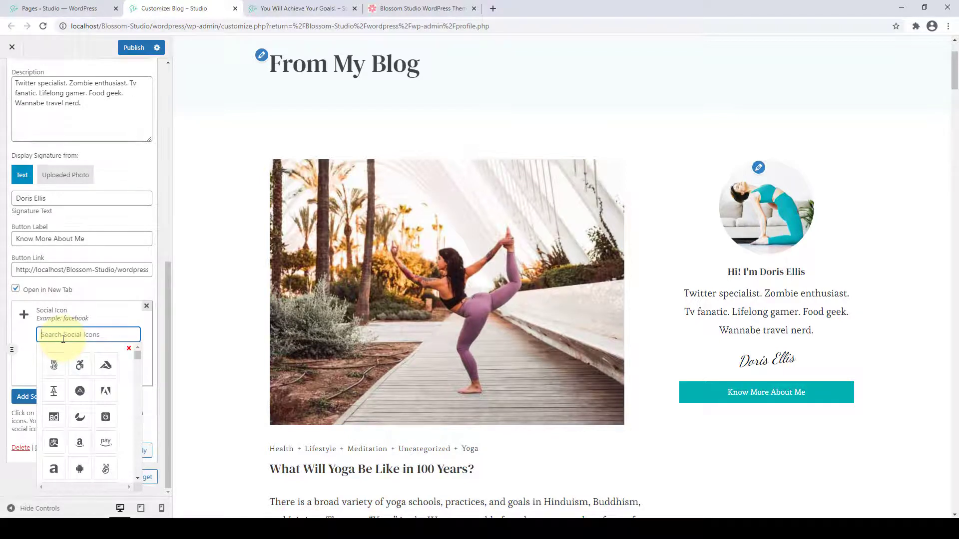
text(fa)
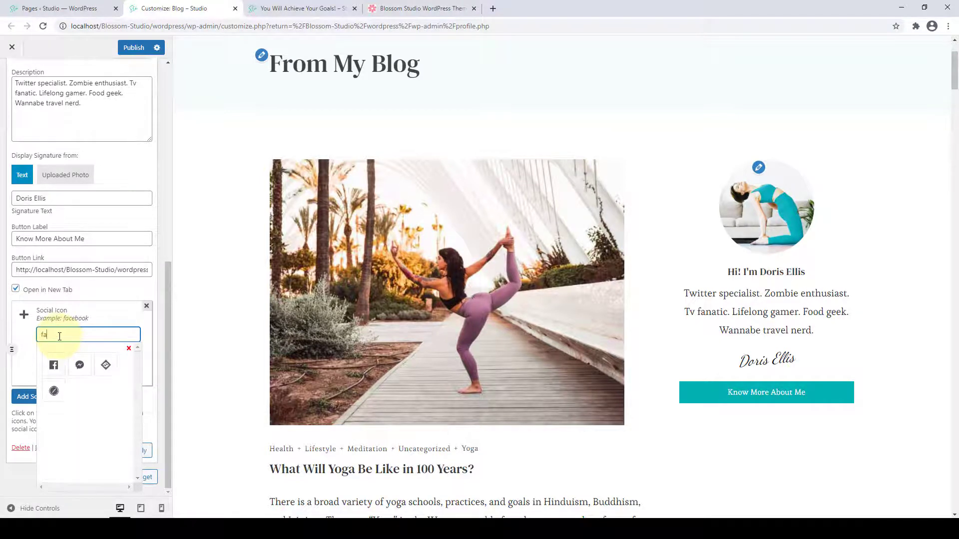
click(54, 366)
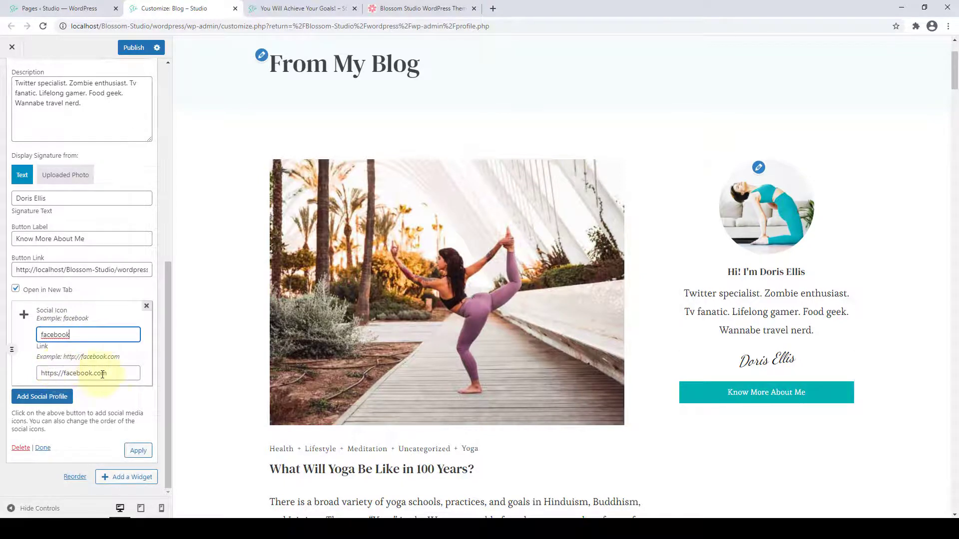
drag(112, 375, 47, 379)
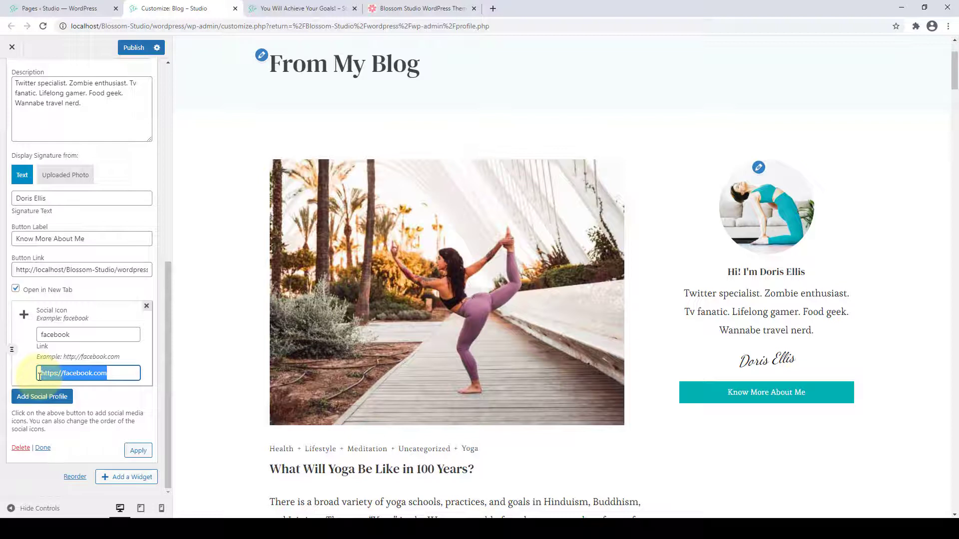
click(42, 397)
click(64, 335)
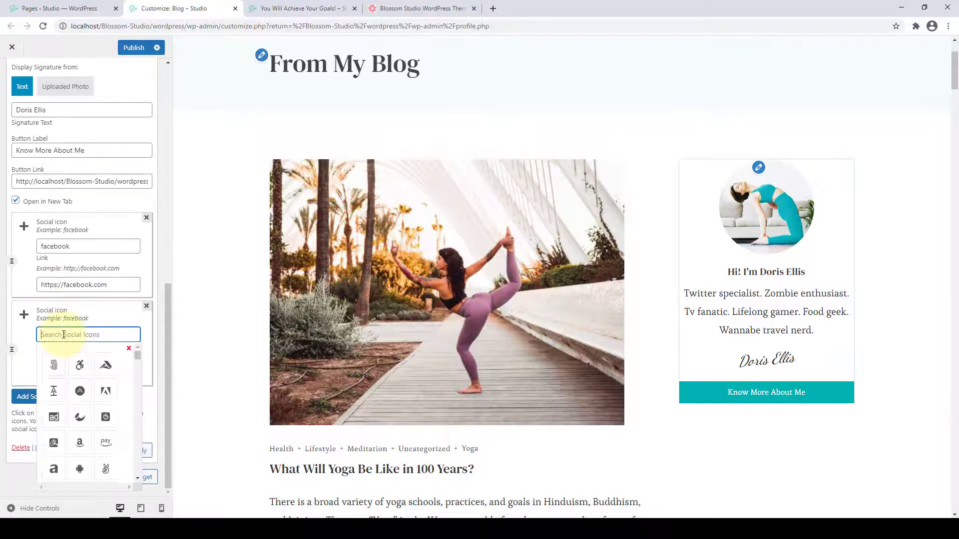
text(ins)
click(53, 365)
click(47, 400)
click(82, 335)
text(linked)
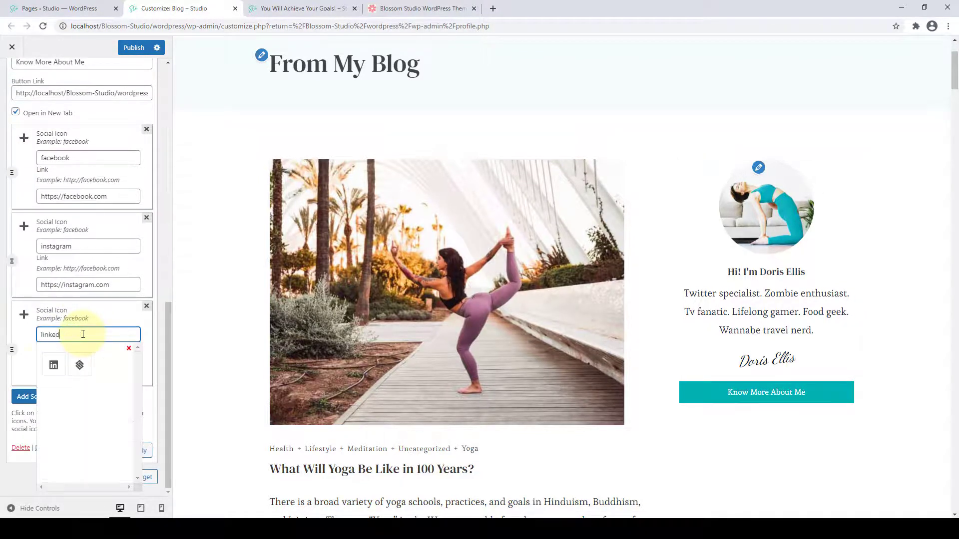
click(54, 365)
click(49, 403)
click(64, 335)
text(youtube)
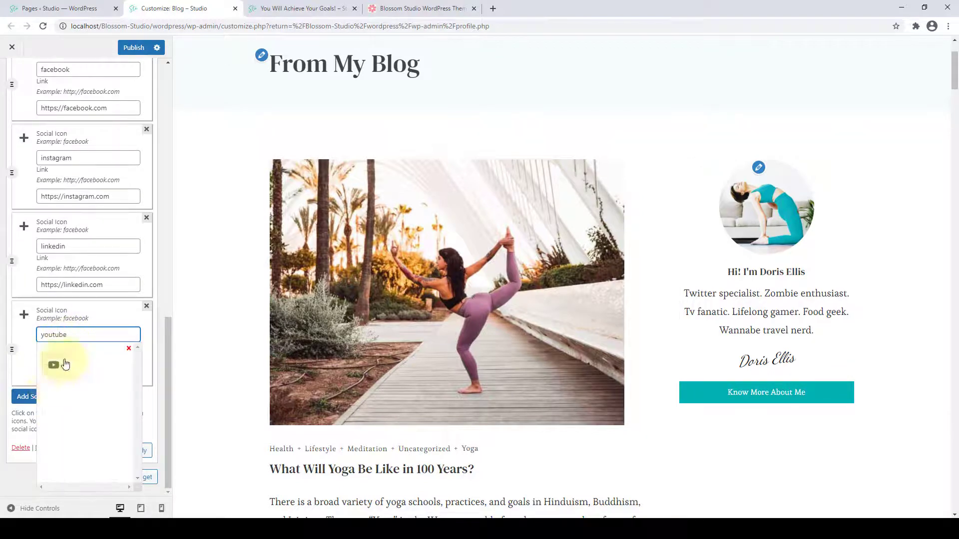
click(53, 365)
click(43, 396)
click(80, 335)
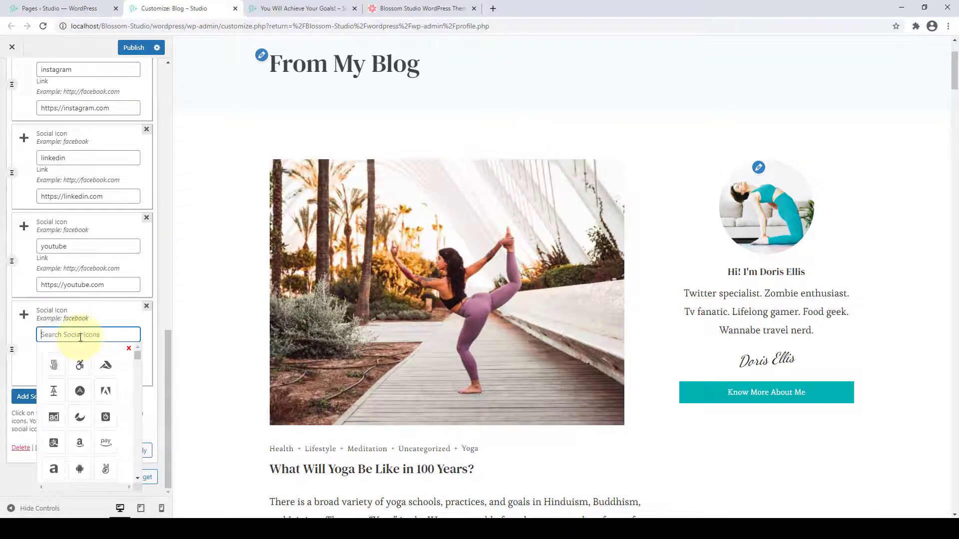
text(twitt)
click(79, 365)
click(35, 396)
click(72, 334)
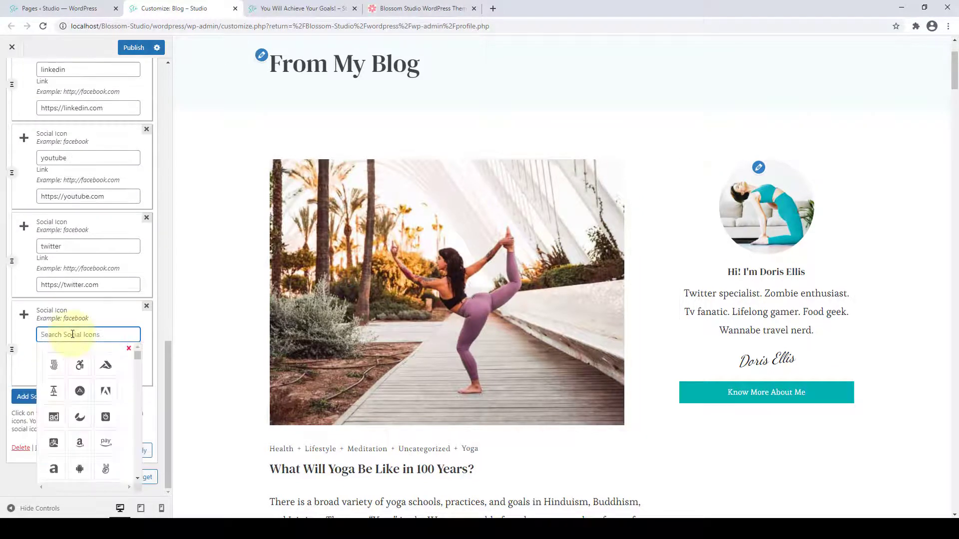
text(pinterest)
click(54, 365)
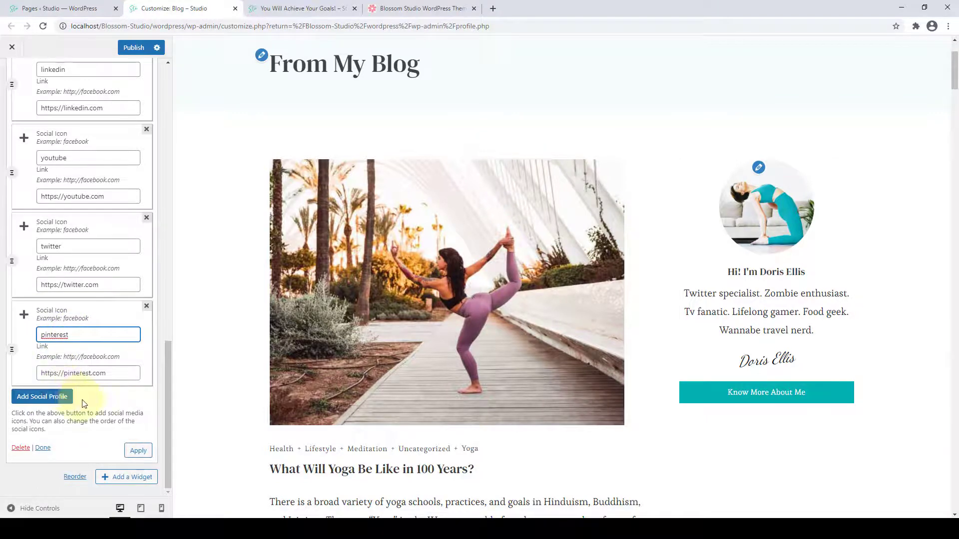
scroll(95, 390, up, 8)
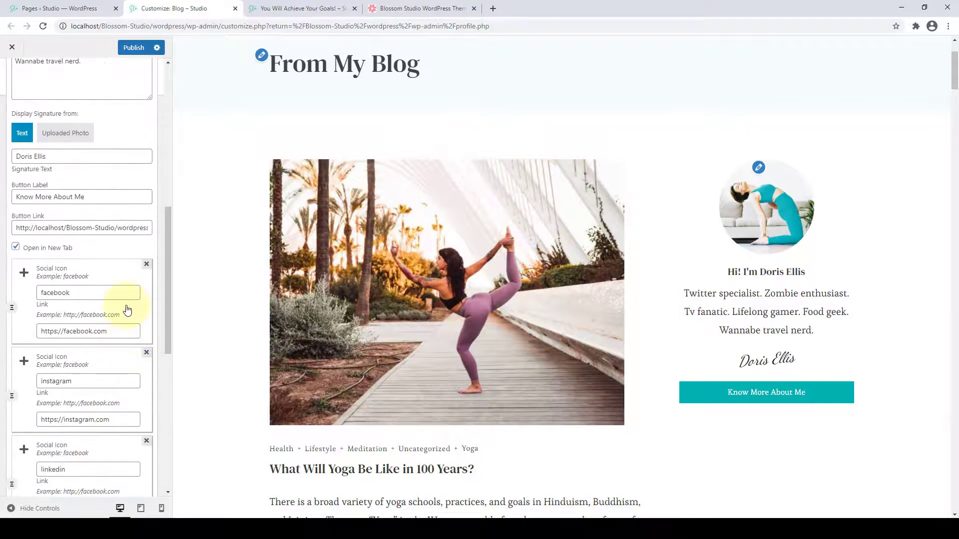
scroll(122, 350, down, 8)
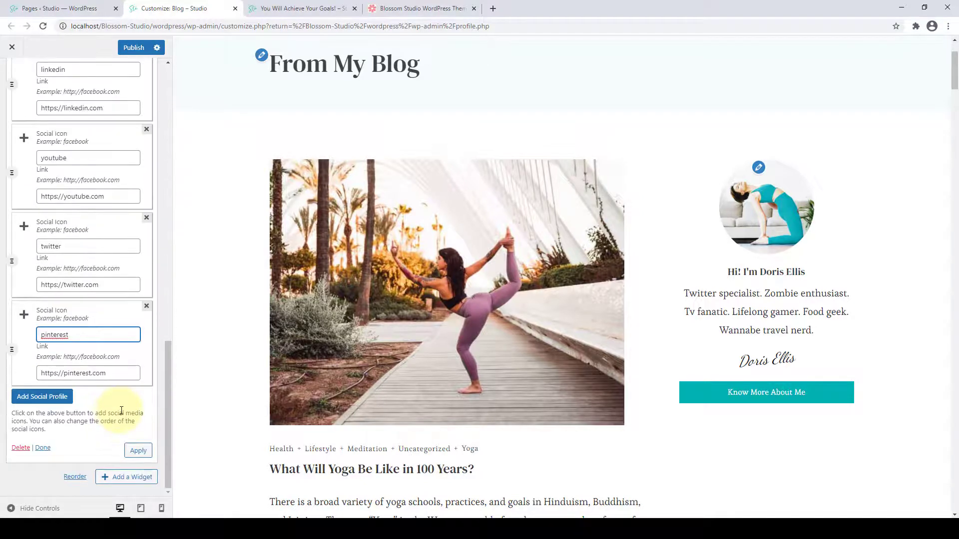
click(139, 450)
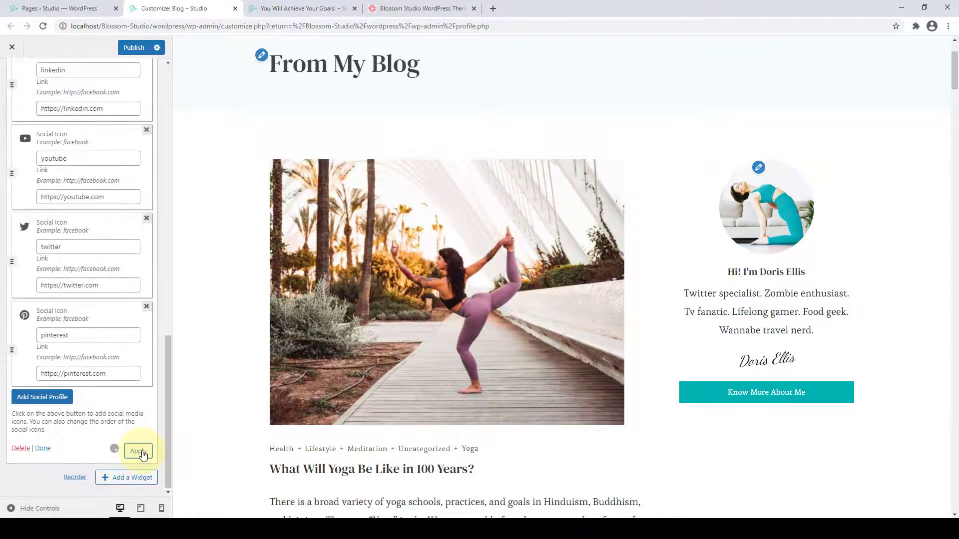
scroll(829, 327, down, 3)
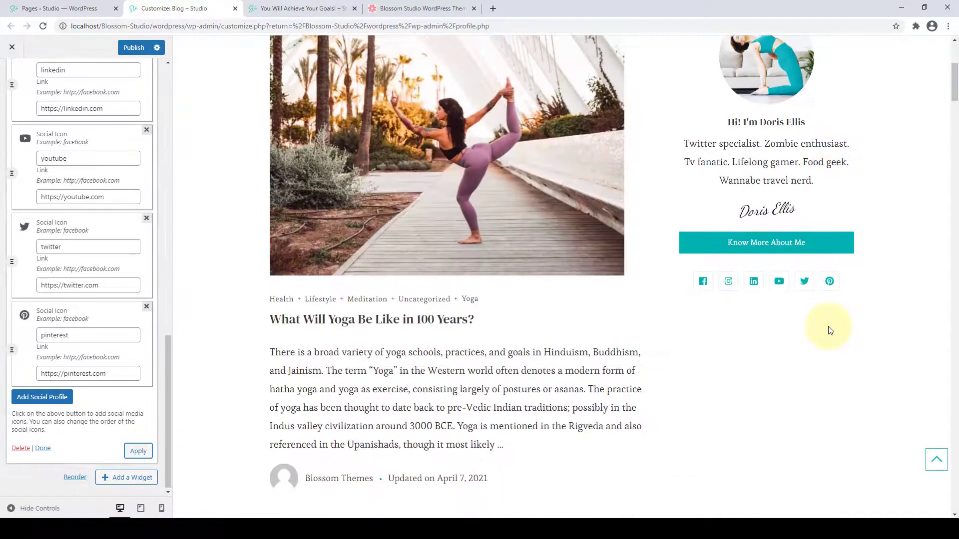
Finish editing the Author Bio widget and publish the customizer changes.
click(43, 448)
click(134, 48)
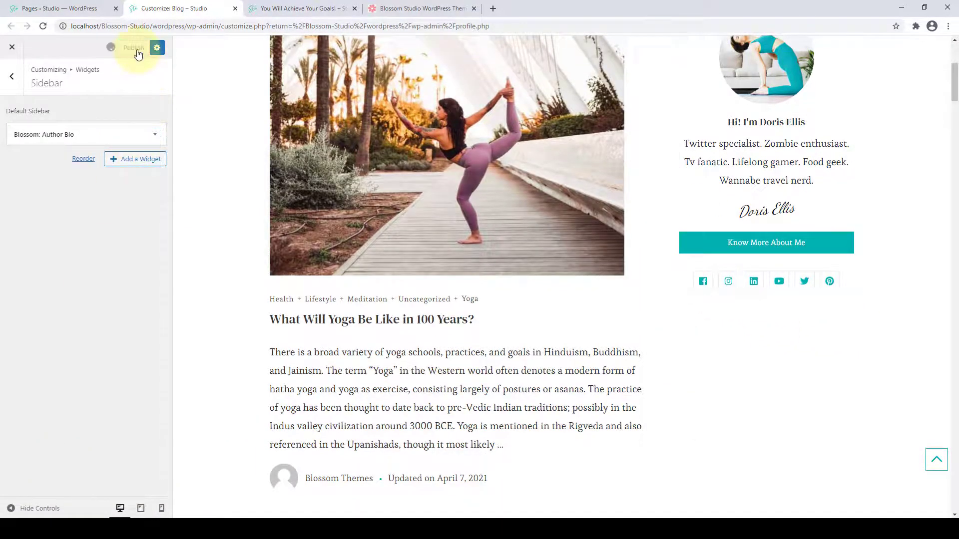
scroll(791, 304, down, 5)
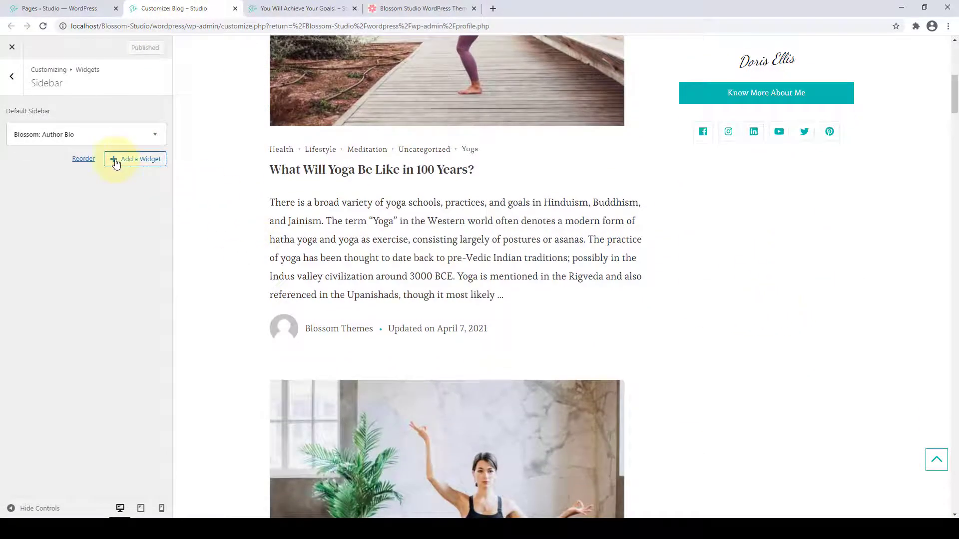
Look through the widgets available for the blog sidebar, including the Blossom ones, and return to the list of widget areas.
click(116, 164)
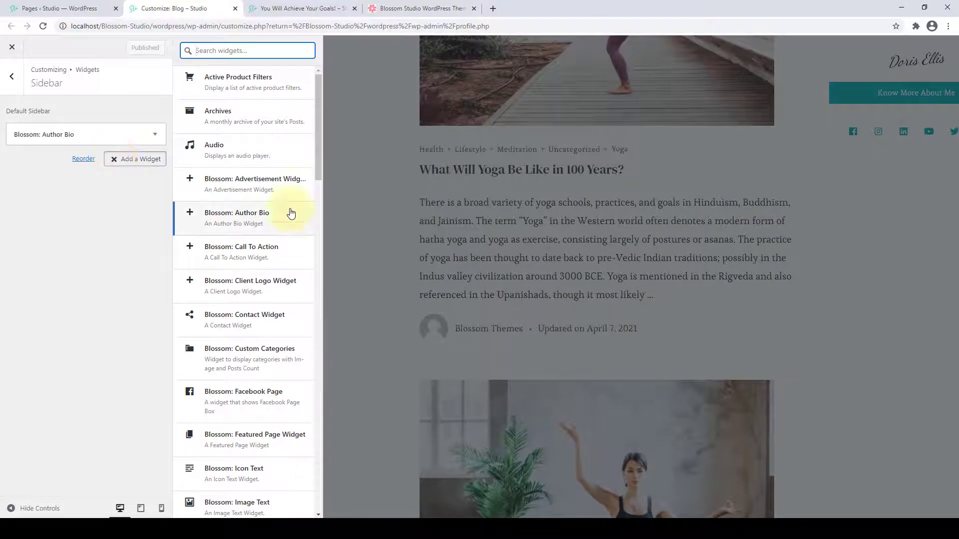
scroll(284, 390, down, 8)
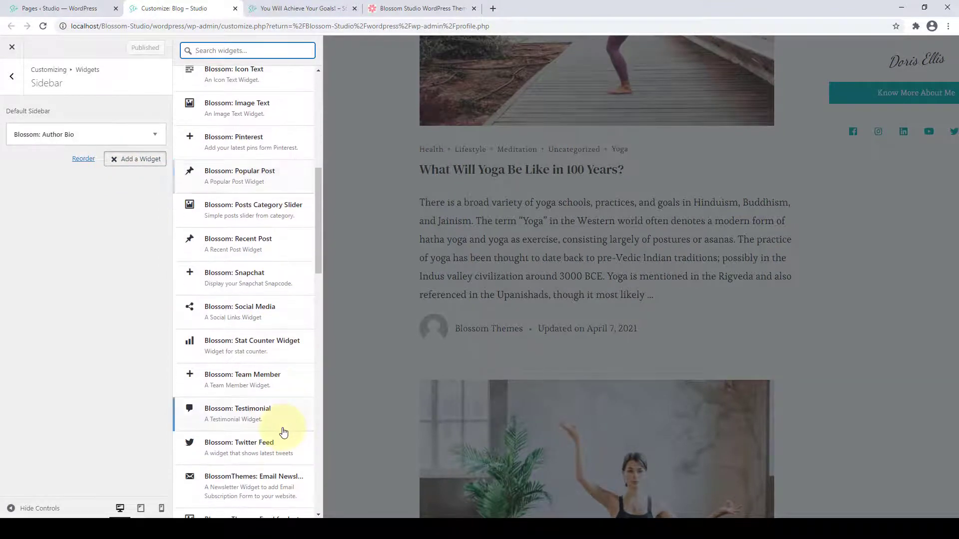
scroll(280, 429, up, 8)
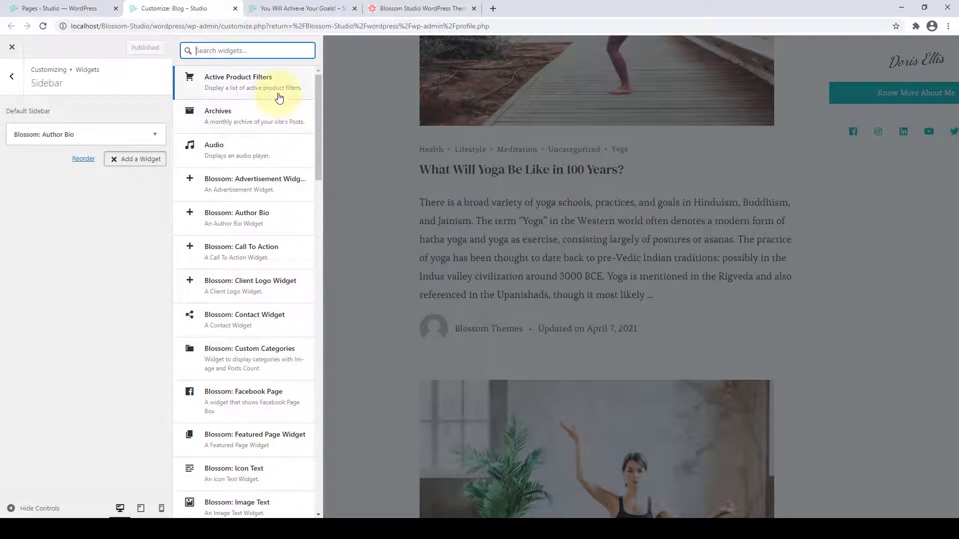
scroll(238, 135, down, 1)
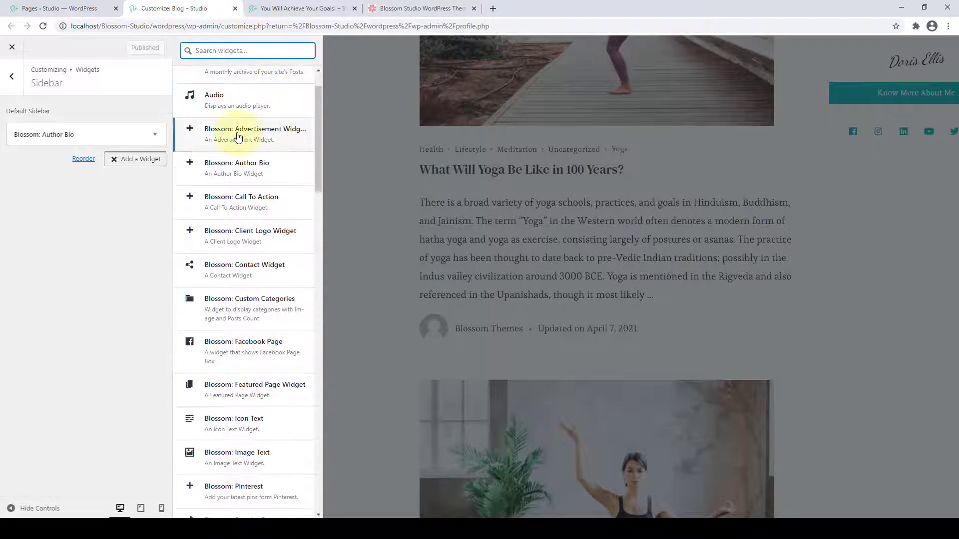
scroll(269, 145, down, 2)
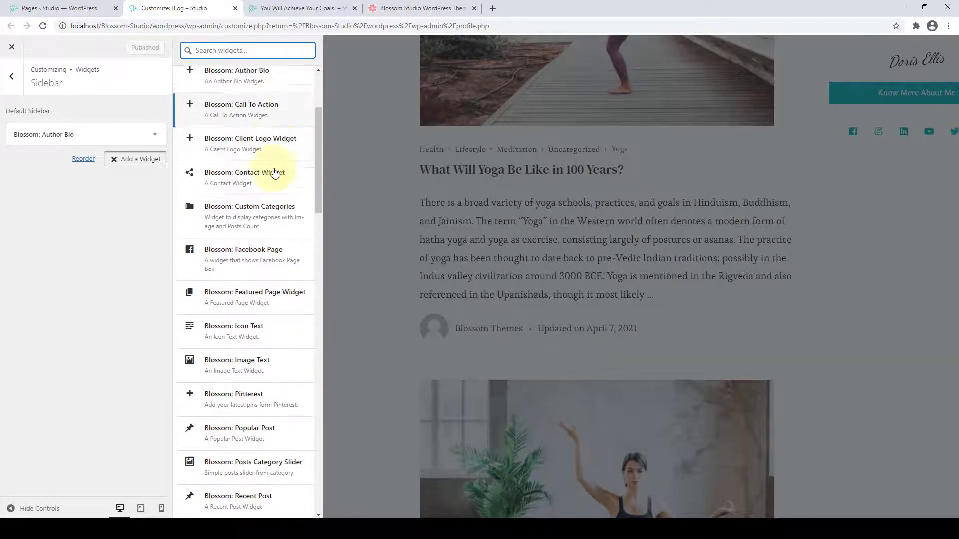
scroll(278, 145, down, 2)
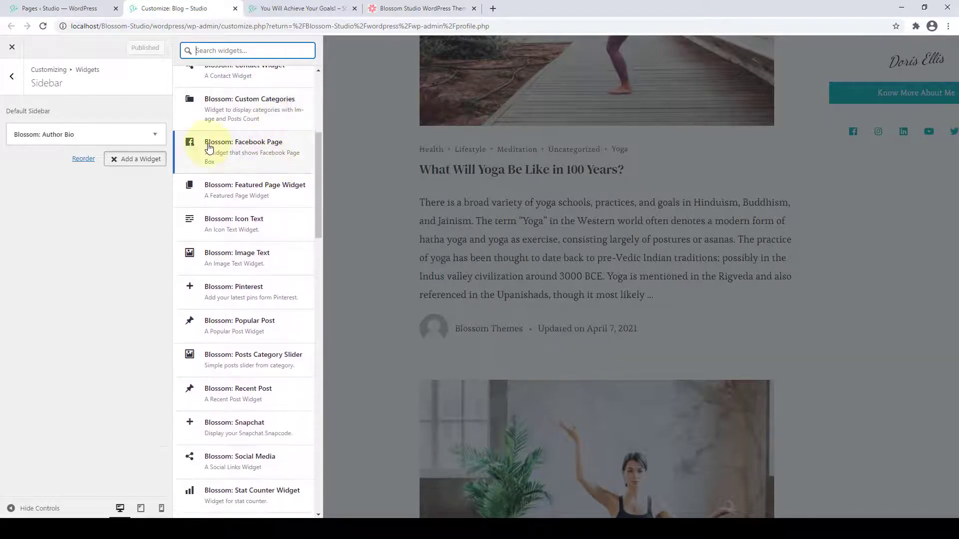
scroll(264, 163, down, 3)
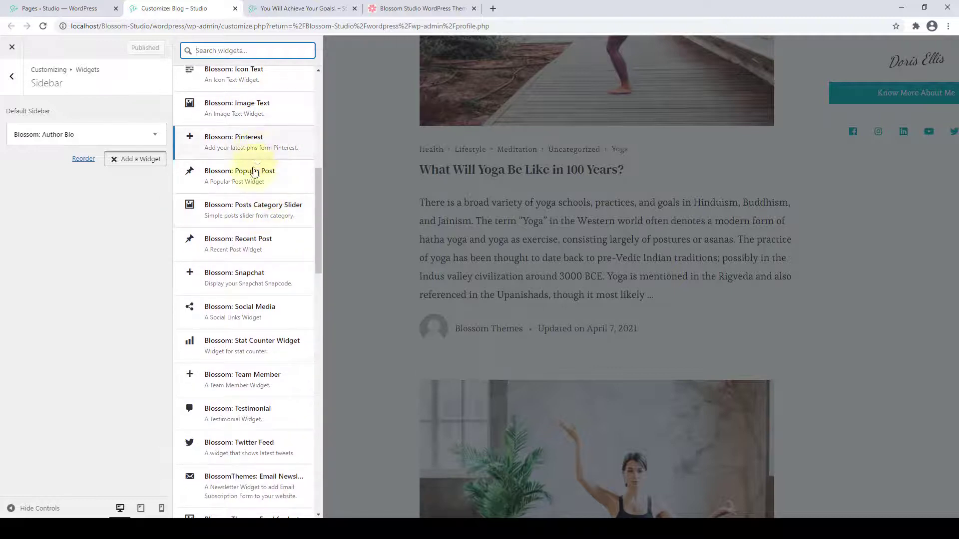
scroll(252, 358, down, 3)
scroll(262, 429, down, 1)
scroll(299, 350, up, 3)
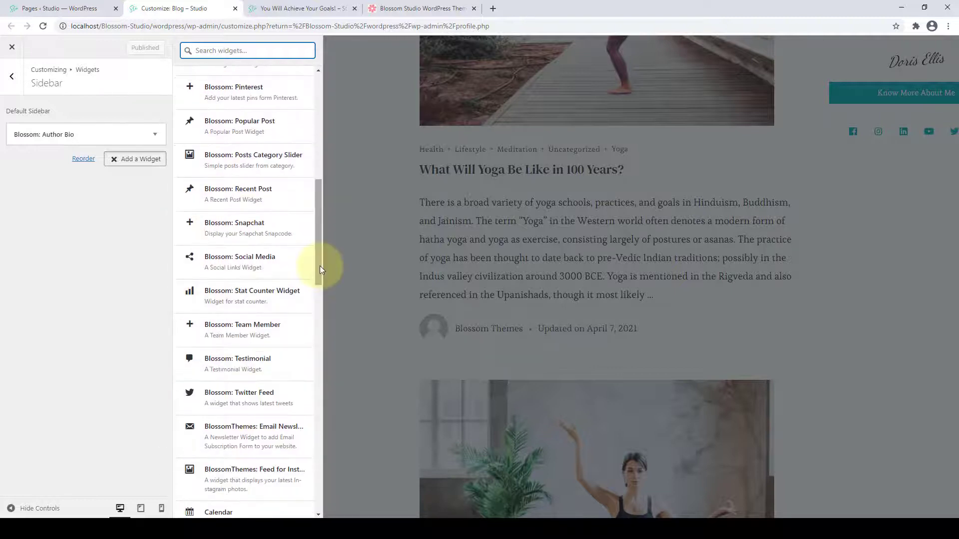
drag(318, 268, 318, 150)
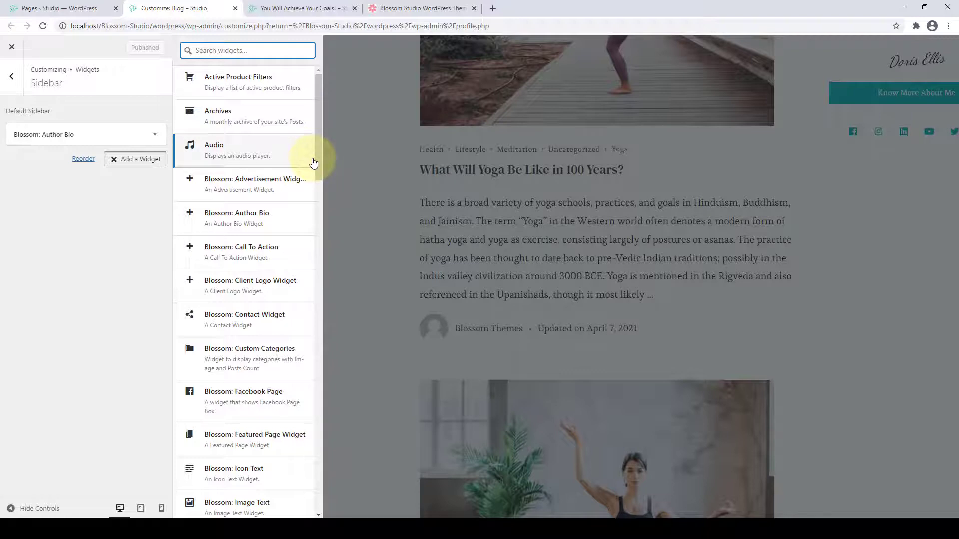
scroll(256, 424, down, 2)
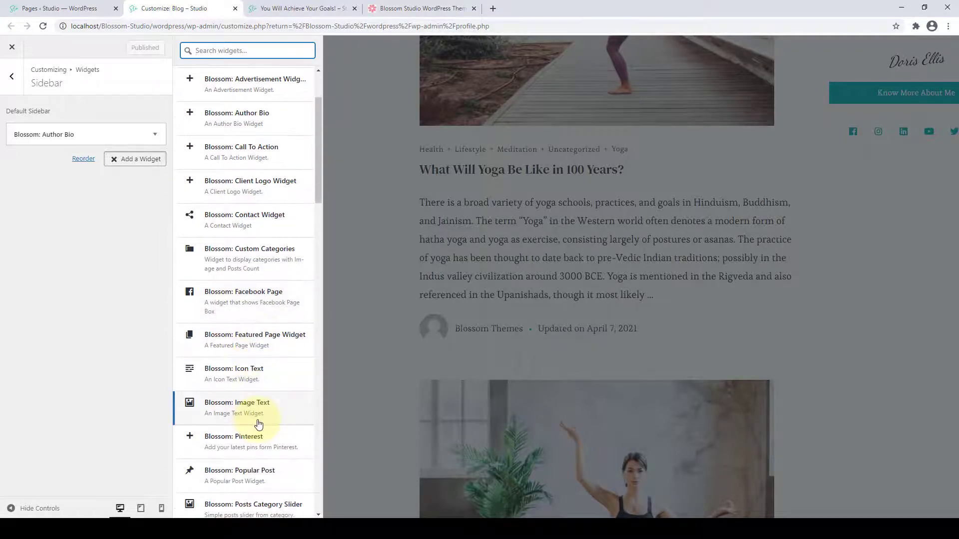
scroll(260, 422, up, 1)
click(11, 78)
click(12, 79)
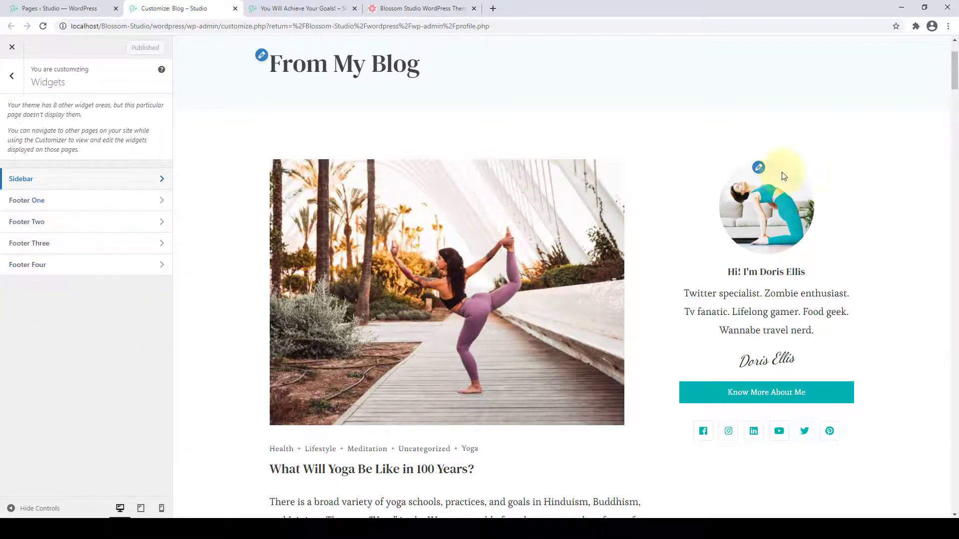
Add a Blossom: Recent Post widget to the Footer One widget area.
drag(955, 70, 953, 491)
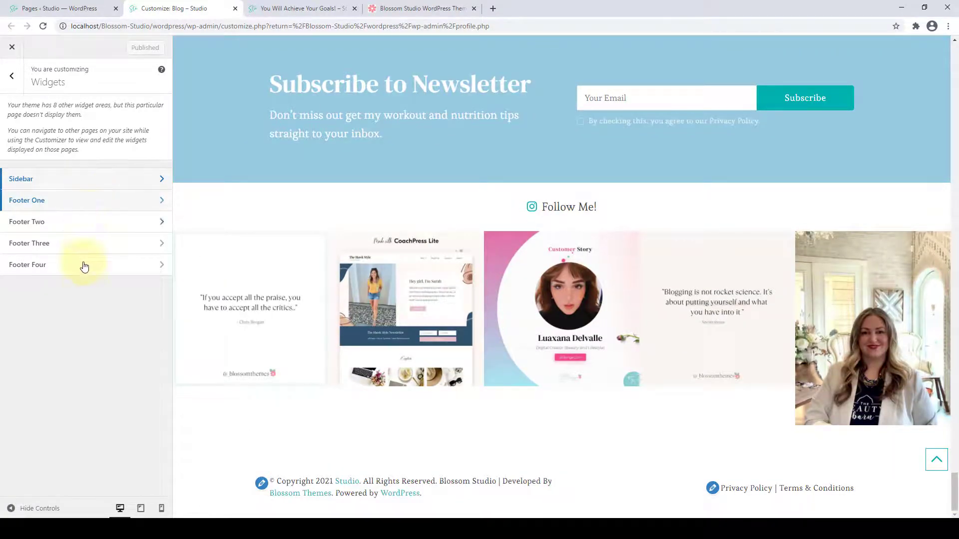
click(93, 208)
click(114, 131)
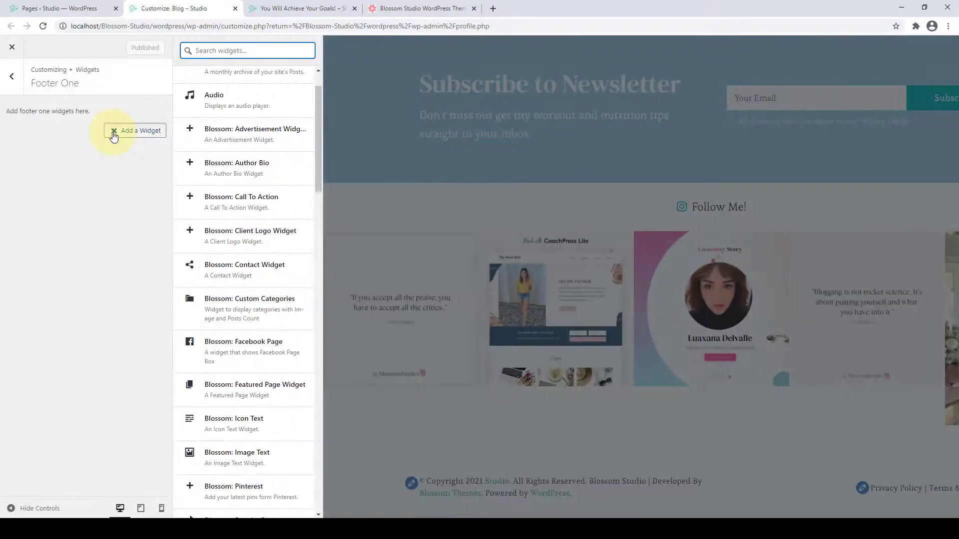
scroll(274, 227, down, 4)
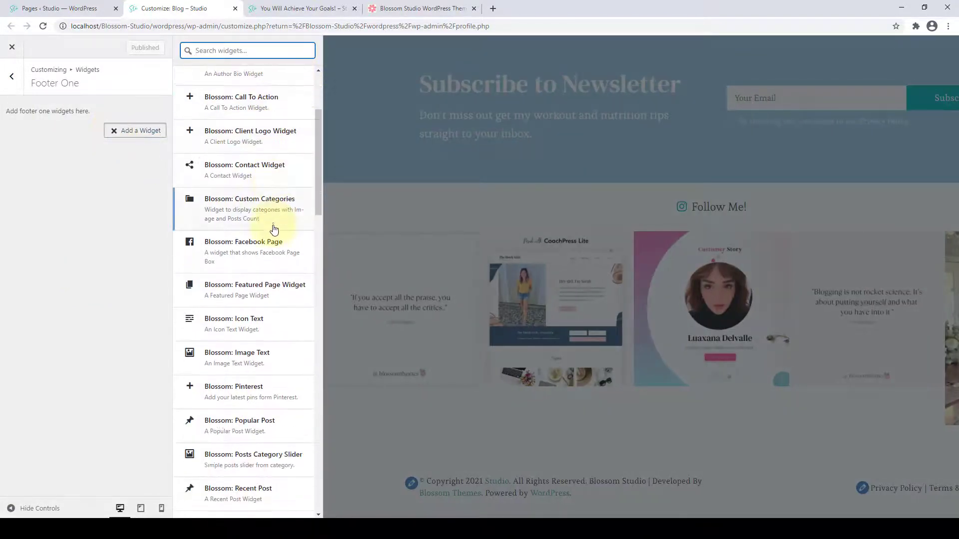
scroll(276, 233, down, 4)
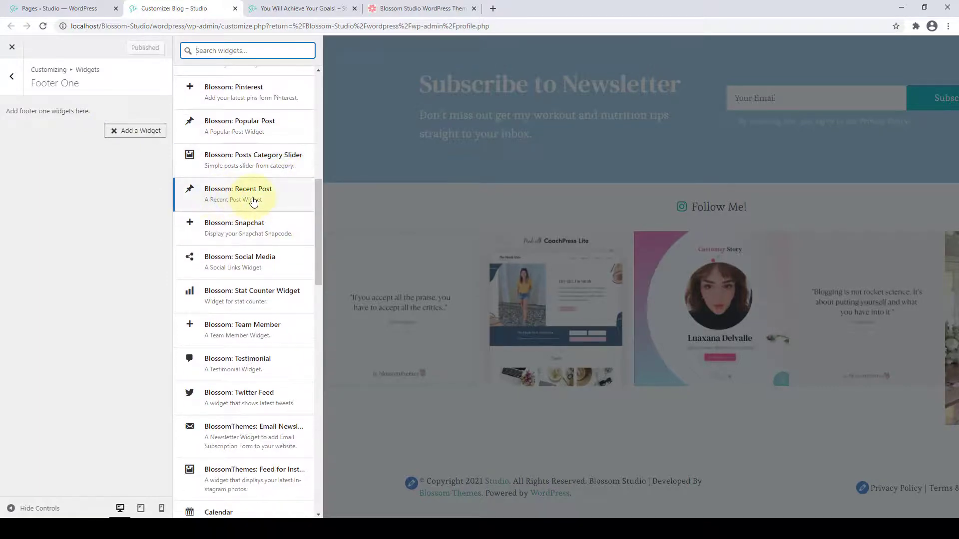
click(253, 203)
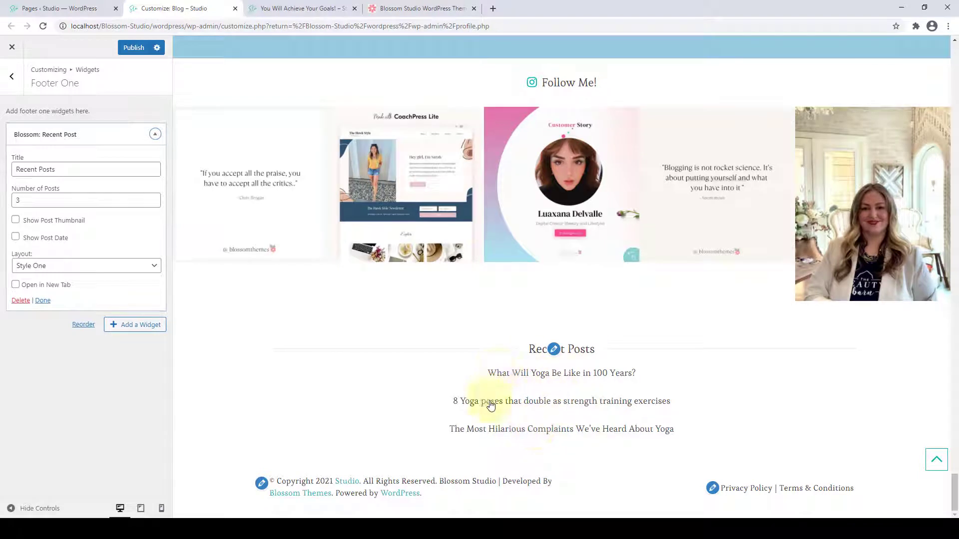
Enable the post thumbnail and post date in the Footer One Recent Post widget and finish editing it.
click(58, 168)
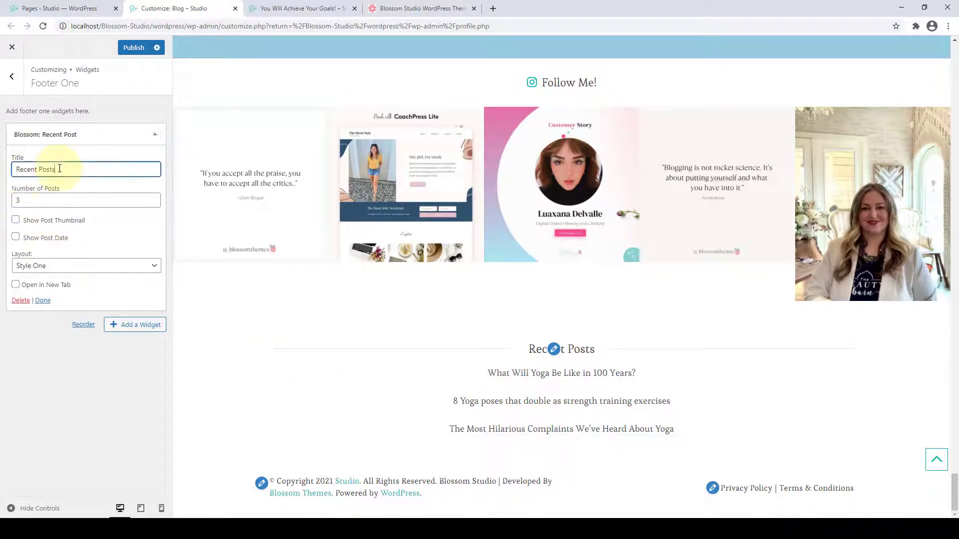
click(51, 201)
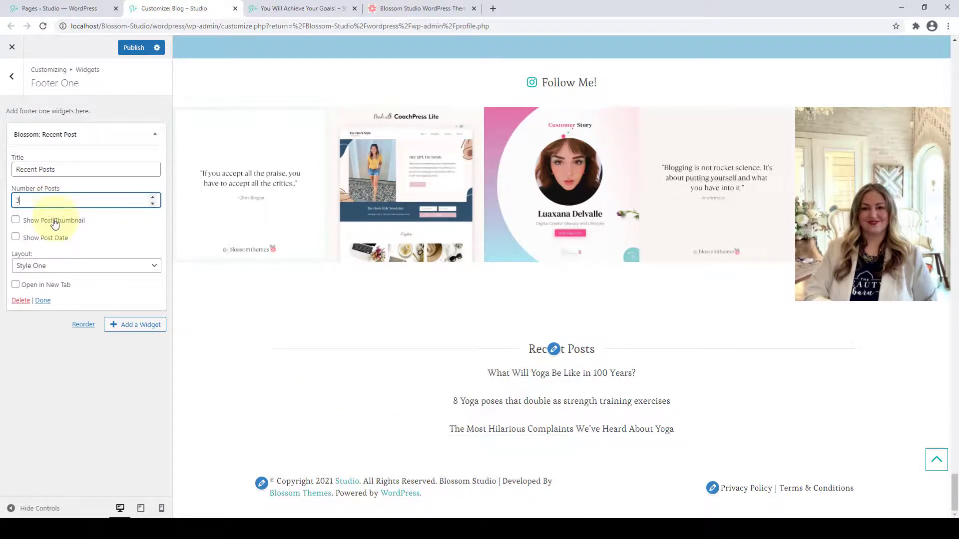
click(17, 220)
click(17, 237)
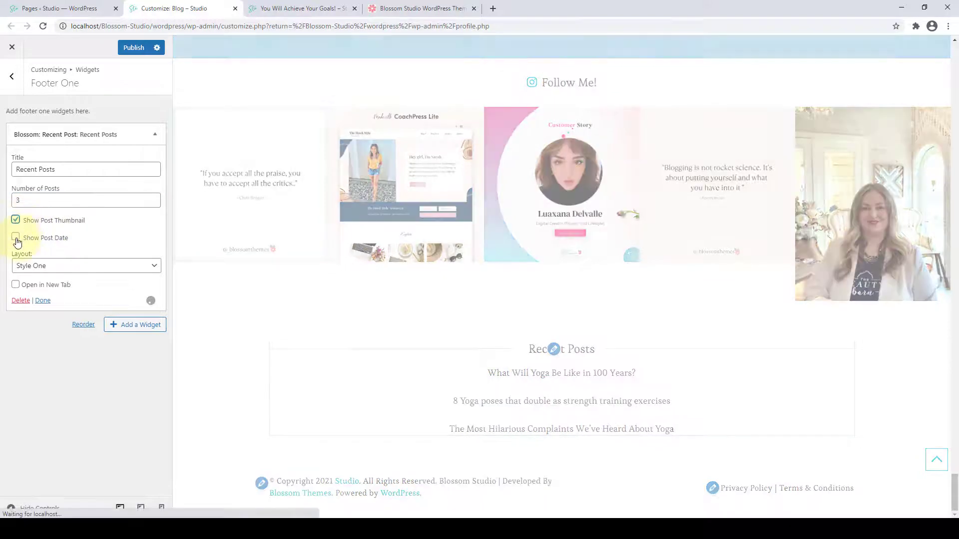
click(66, 271)
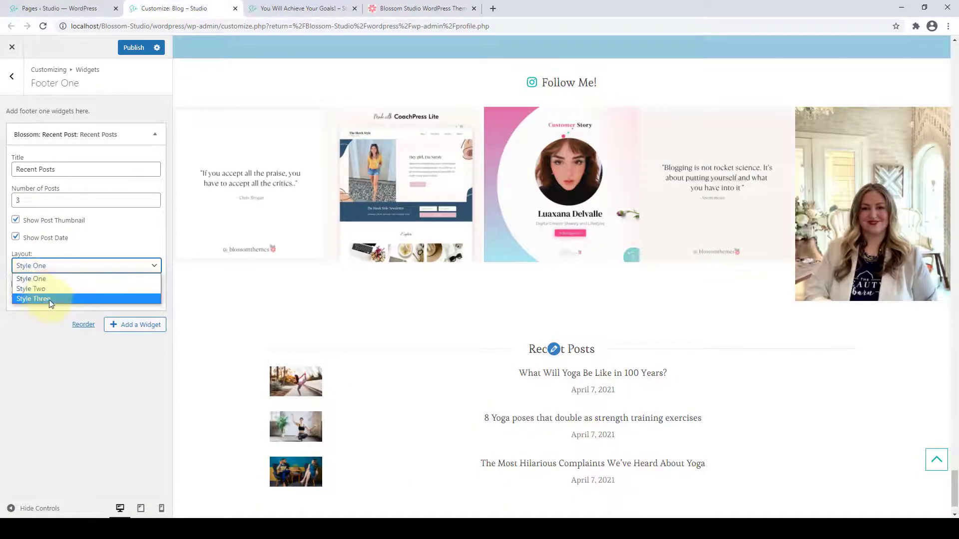
click(48, 289)
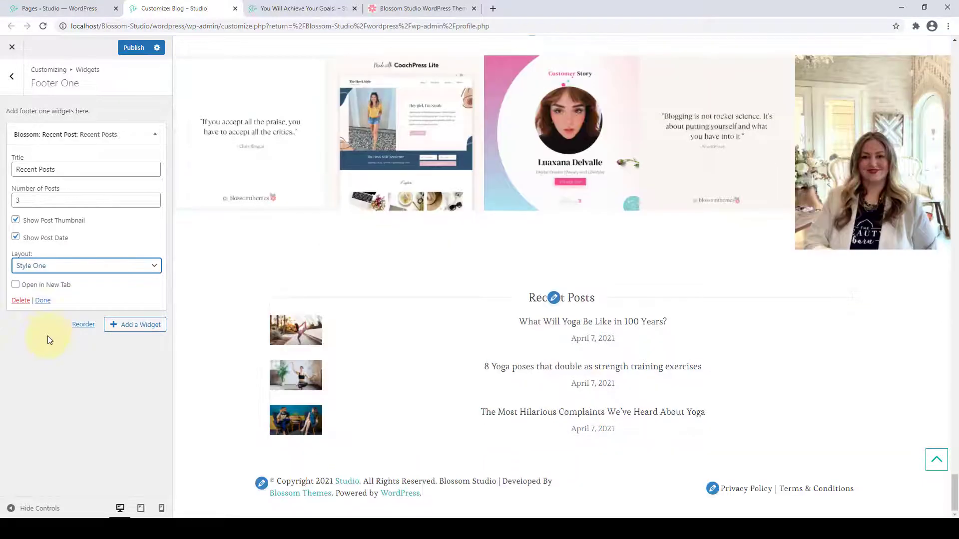
click(44, 302)
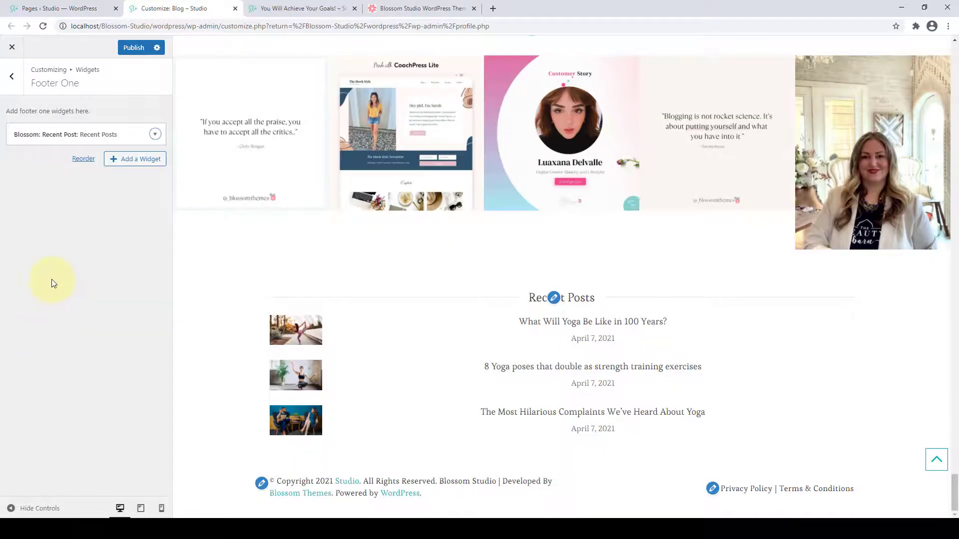
Add a BlossomThemes: Email Newsletter widget to the Footer Two widget area.
click(12, 75)
click(63, 225)
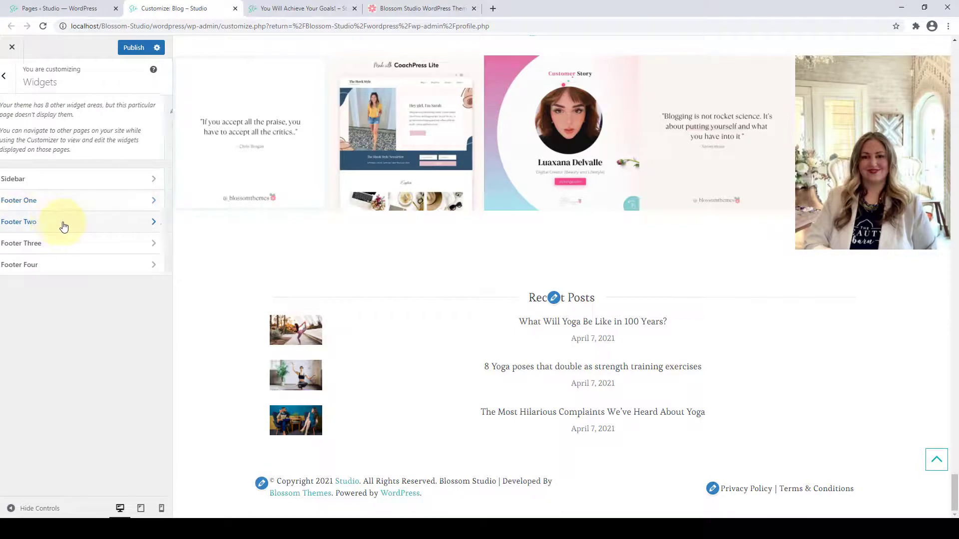
click(116, 134)
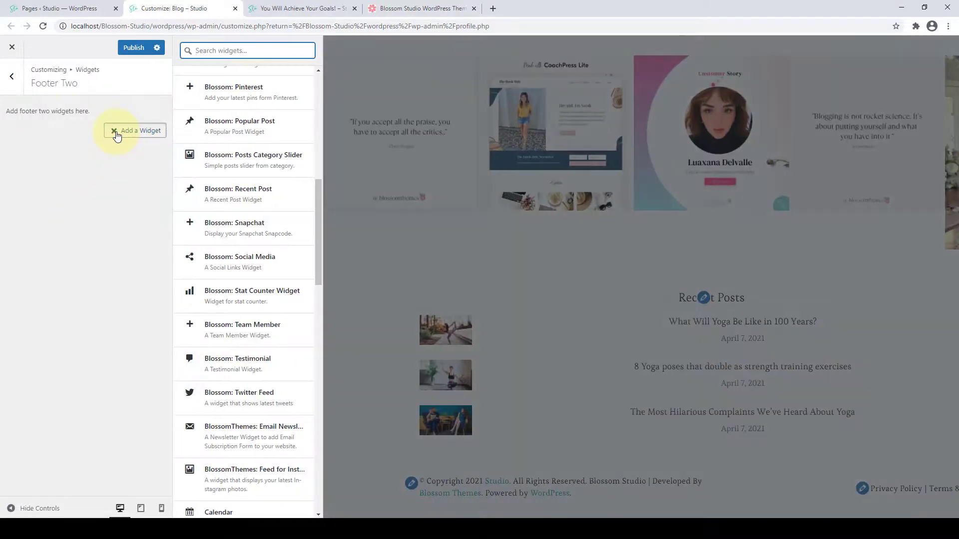
scroll(246, 87, up, 5)
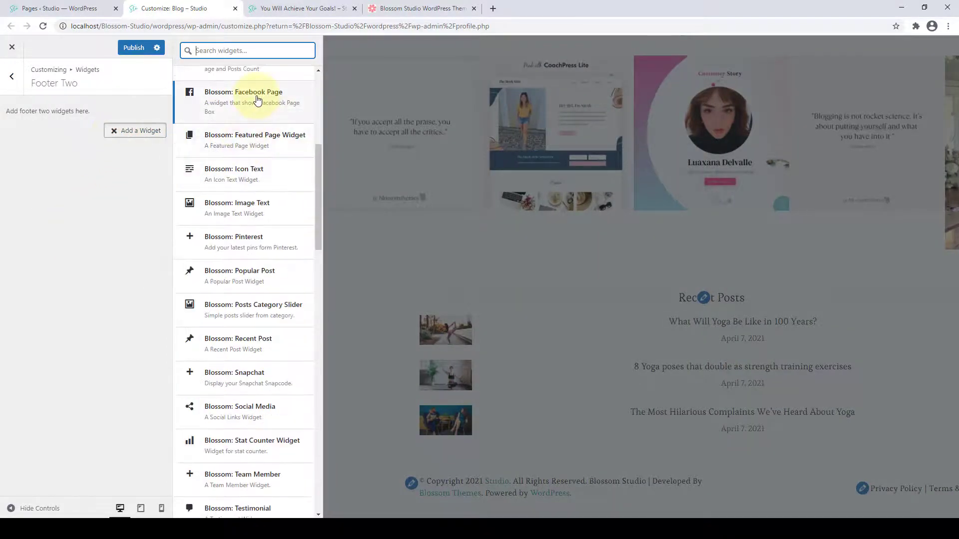
scroll(249, 180, down, 5)
scroll(263, 230, down, 5)
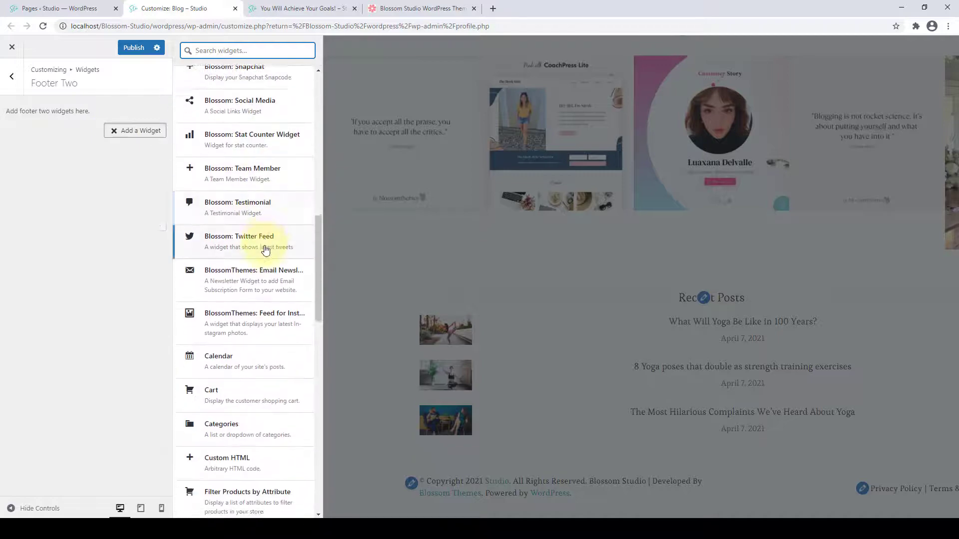
click(265, 190)
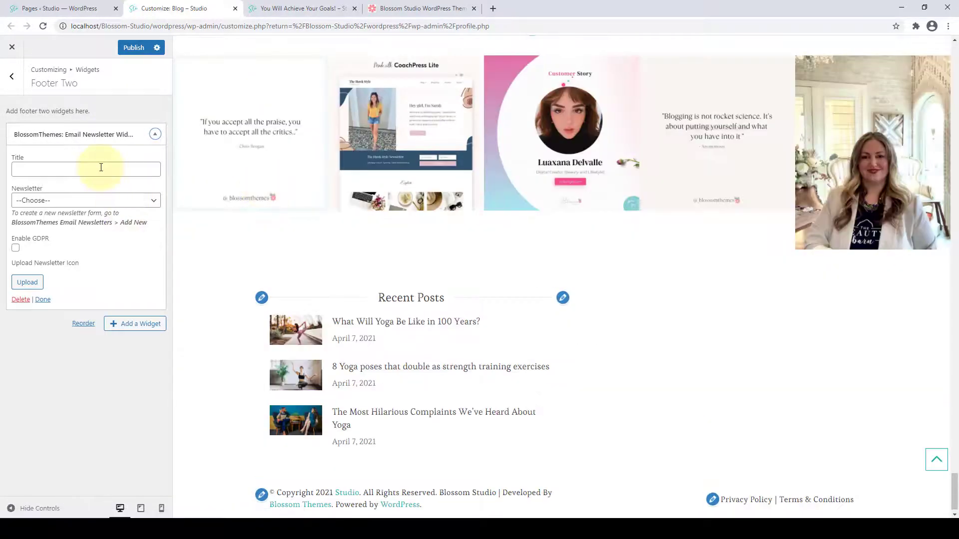
Title the newsletter widget "Newsletter", assign the Subscribe to Newsletter form, enable GDPR and finish editing the widget.
click(65, 169)
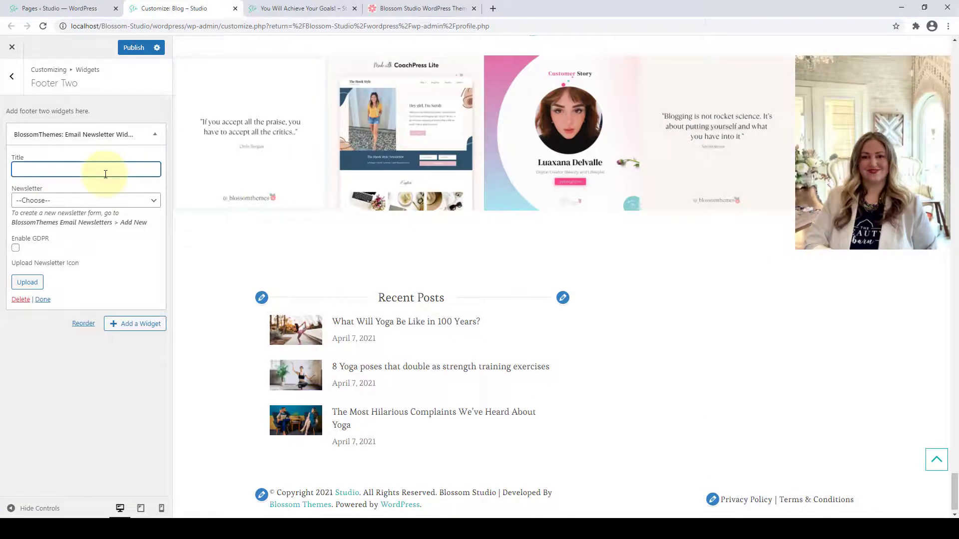
text(Newsletter)
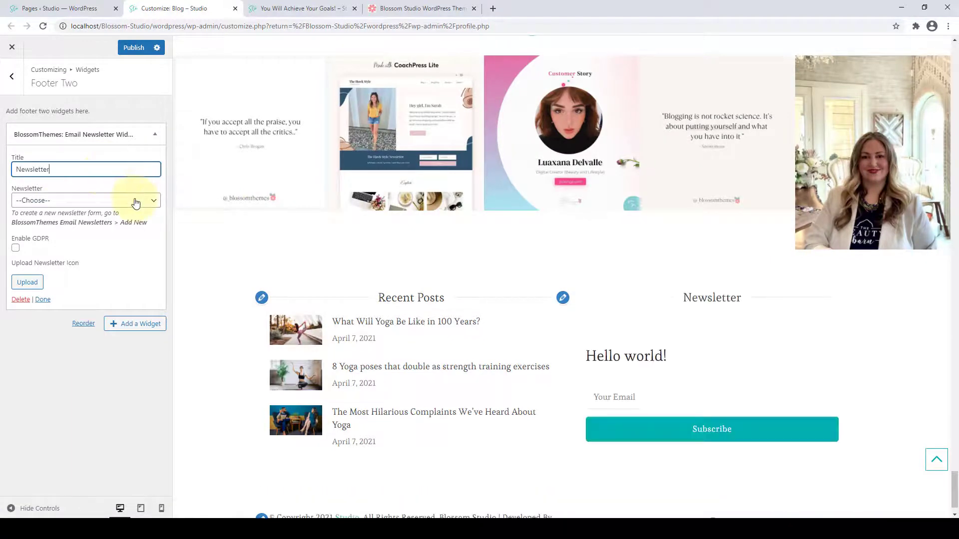
click(133, 200)
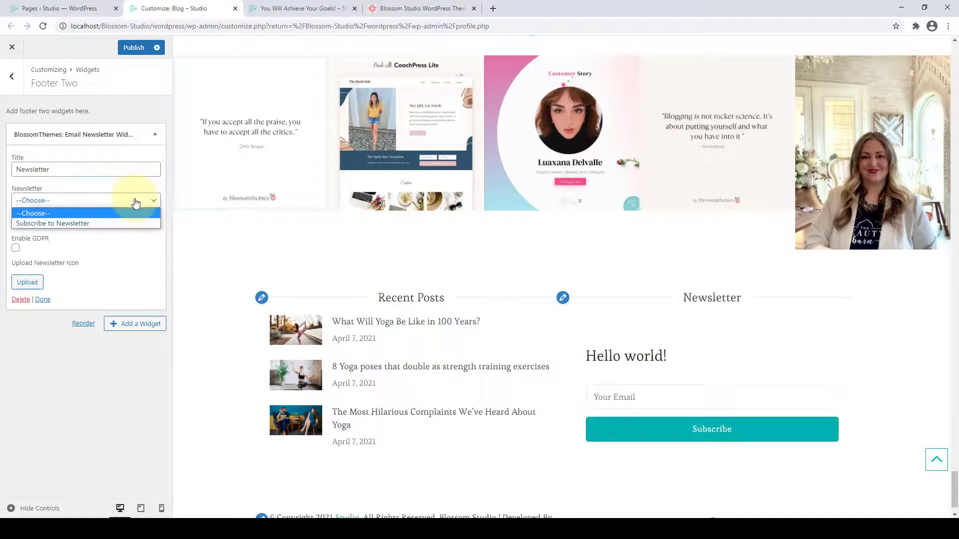
click(81, 224)
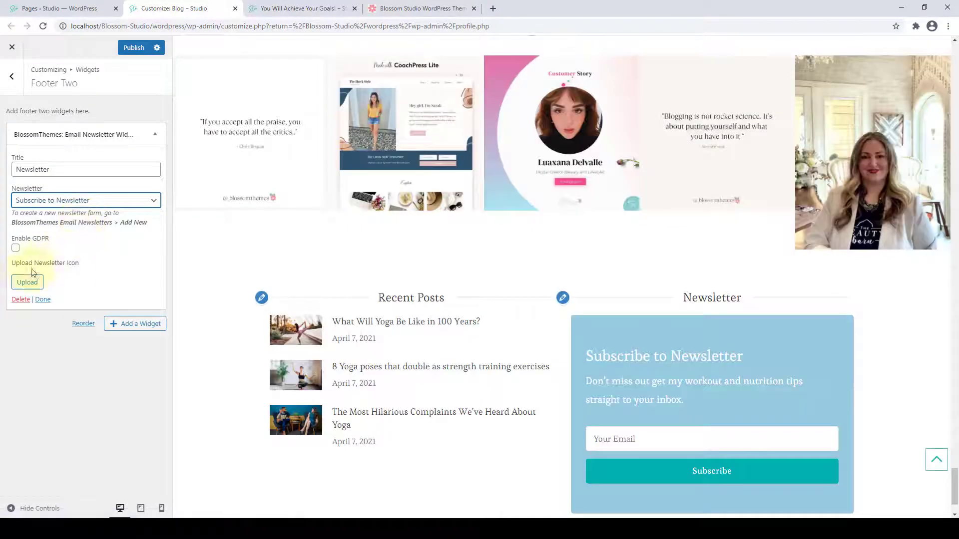
click(16, 248)
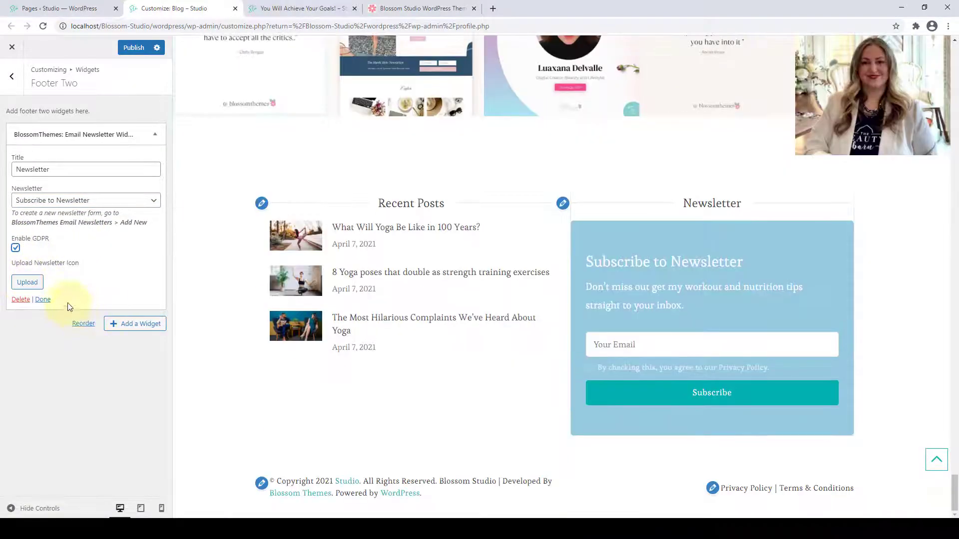
click(43, 299)
Add a BlossomThemes: Feed for Instagram widget to the Footer Three widget area.
click(15, 93)
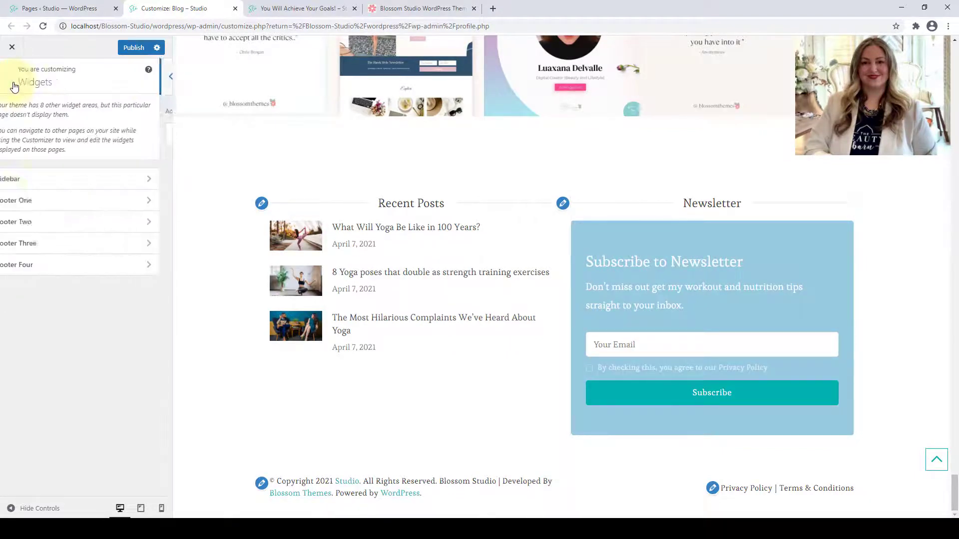
click(90, 251)
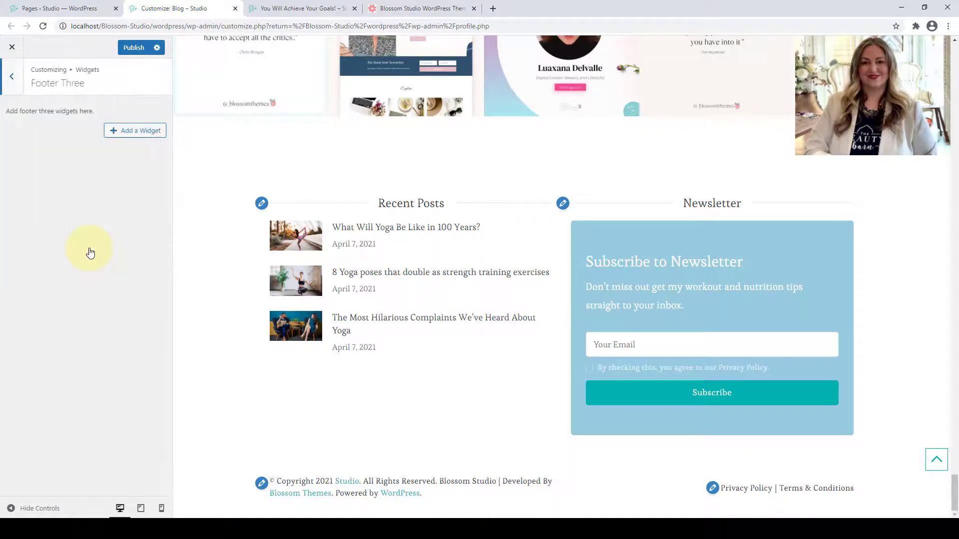
click(113, 132)
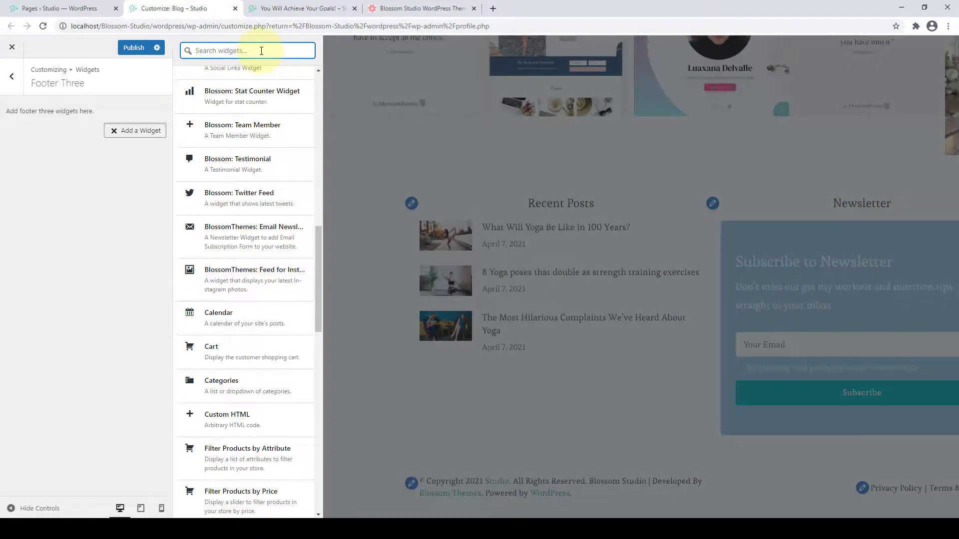
click(373, 147)
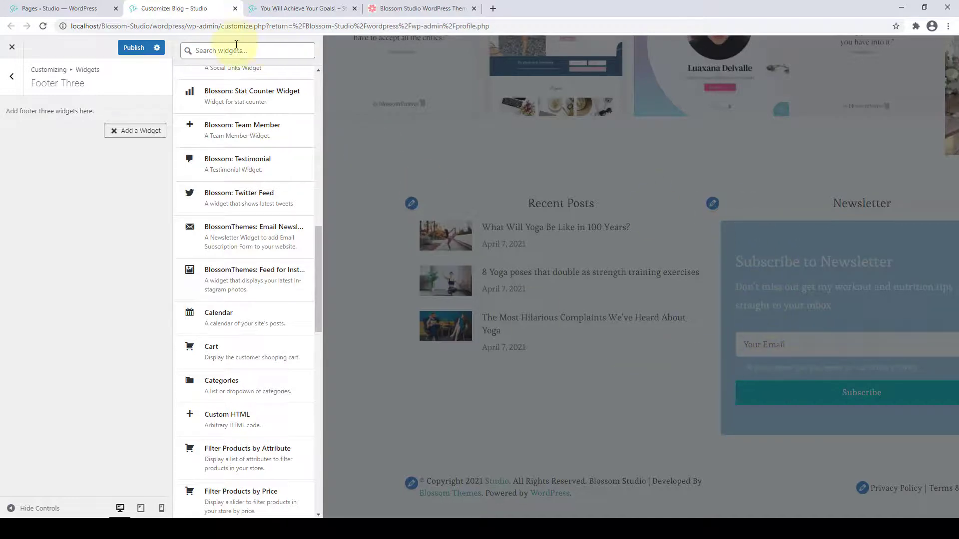
click(203, 50)
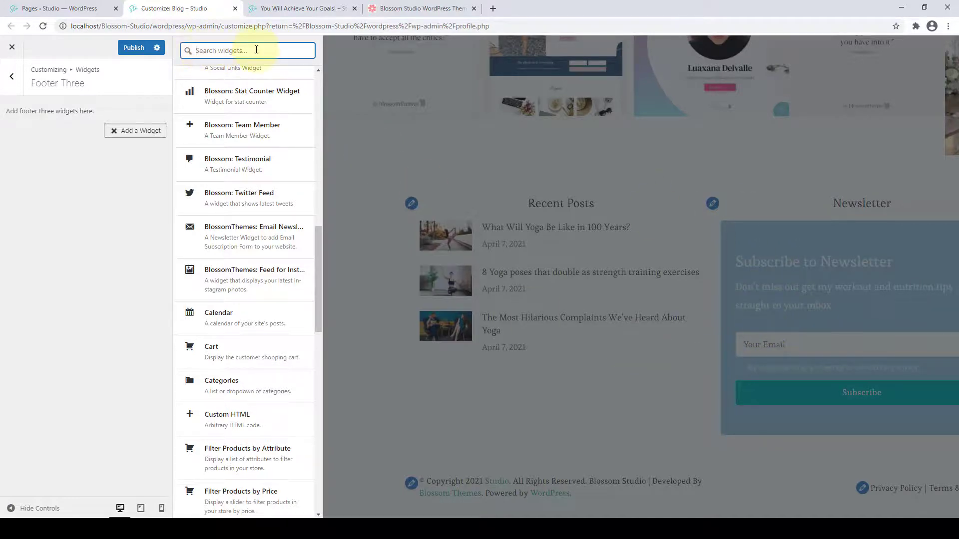
text(newsl)
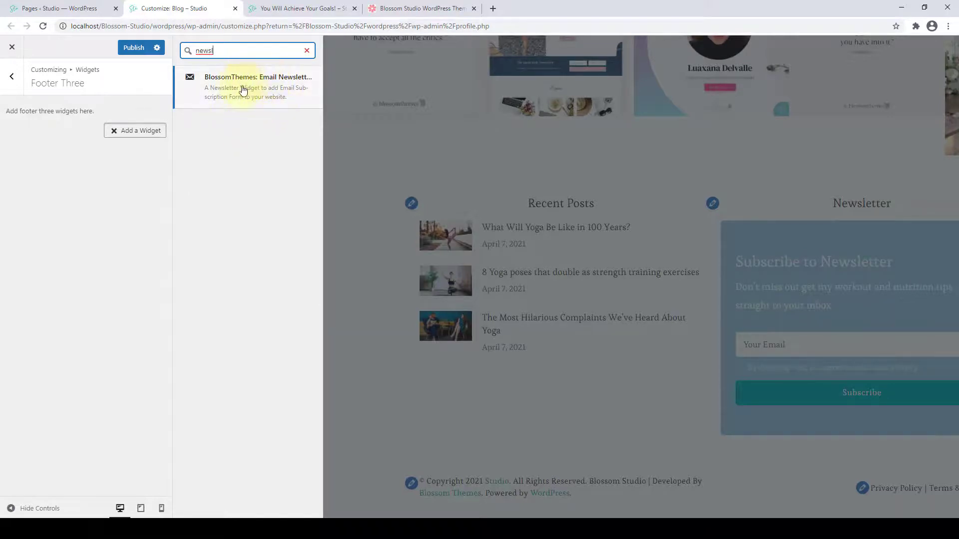
click(307, 50)
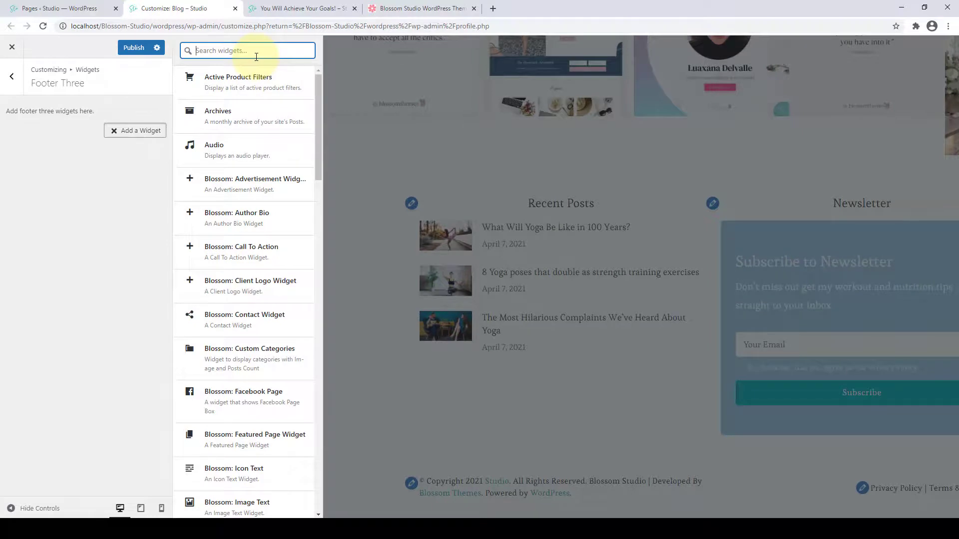
text(ins)
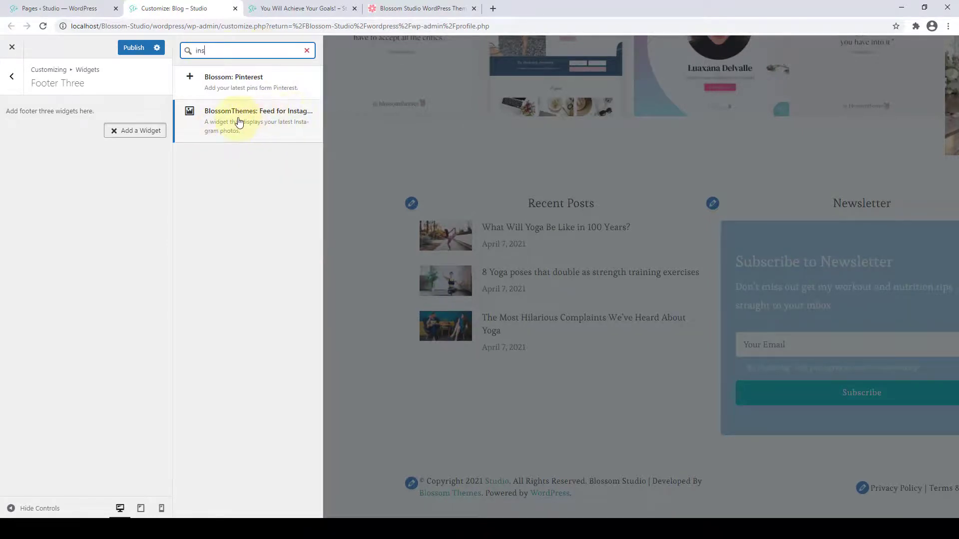
click(239, 122)
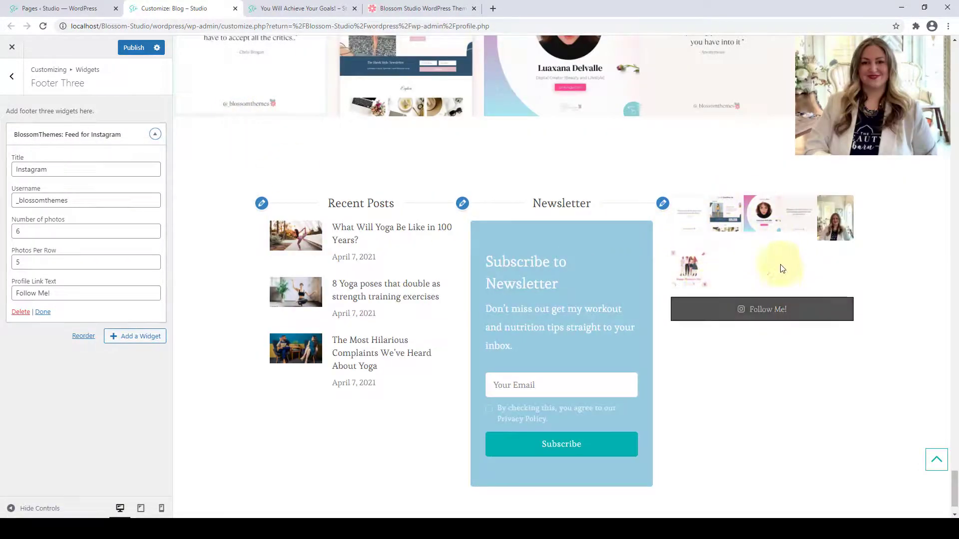
Set the Footer Three Instagram widget to 2 photos per row and finish editing it.
click(153, 266)
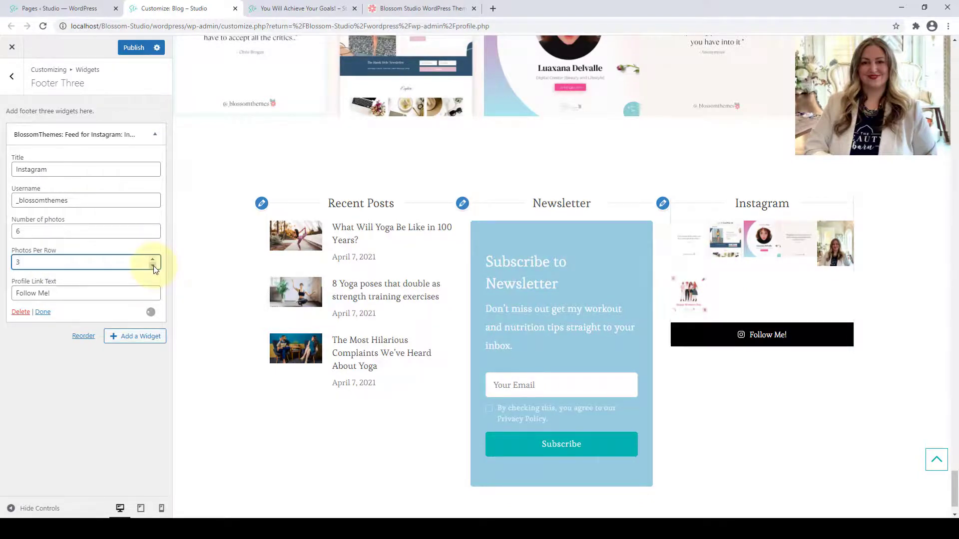
click(153, 266)
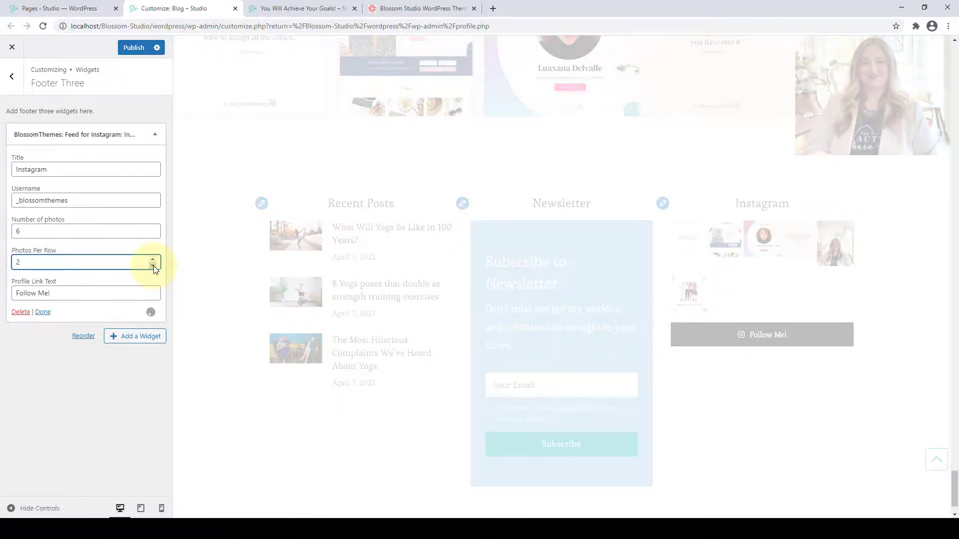
scroll(751, 314, down, 3)
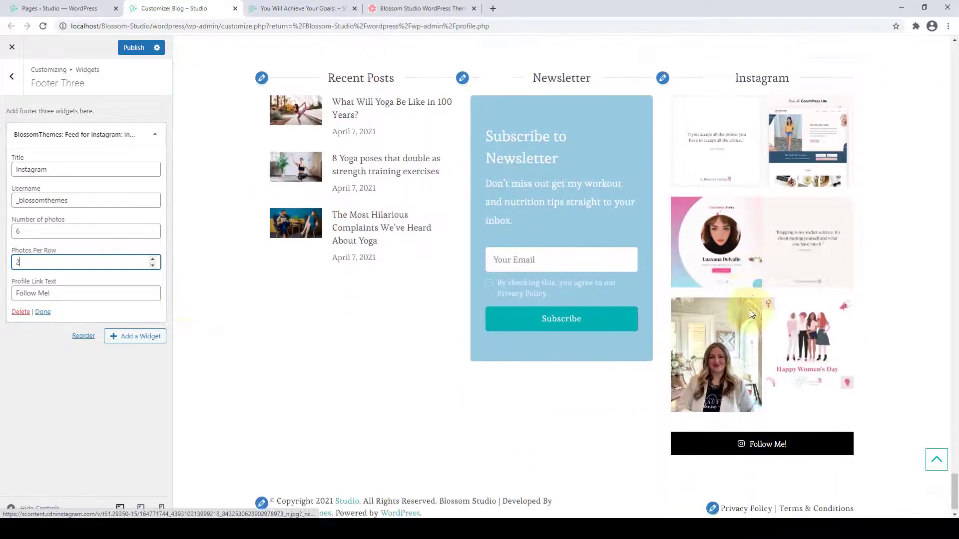
click(42, 312)
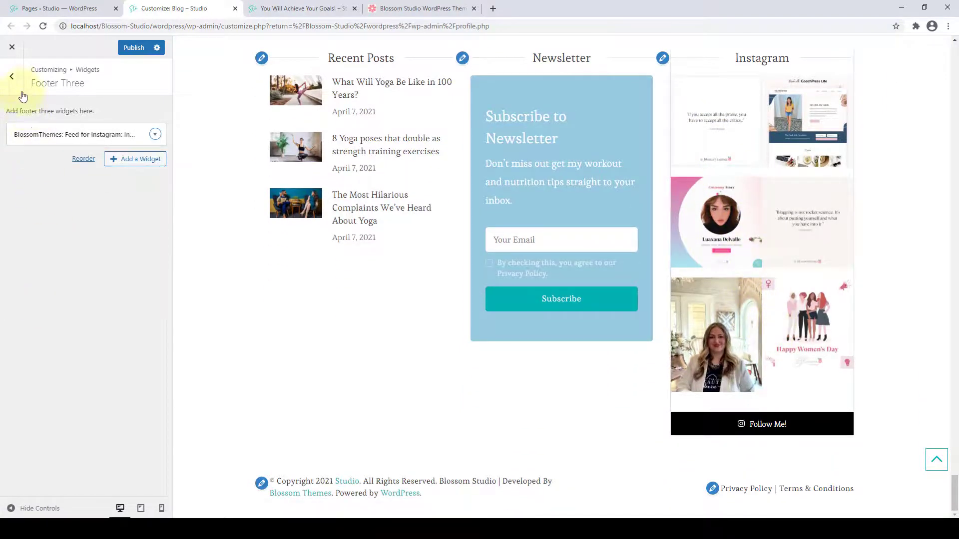
Add a Blossom: Facebook Page widget to the Footer Four widget area.
click(12, 77)
click(83, 274)
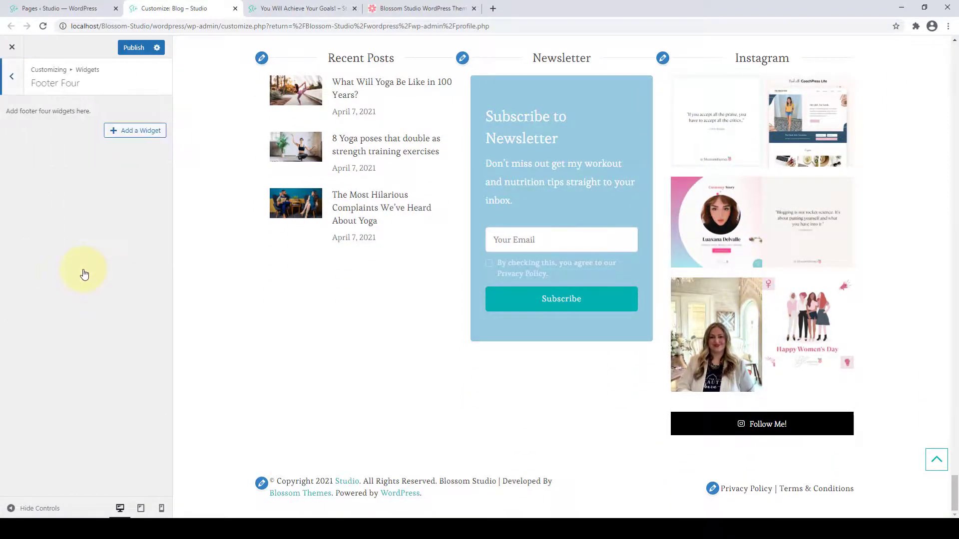
click(117, 134)
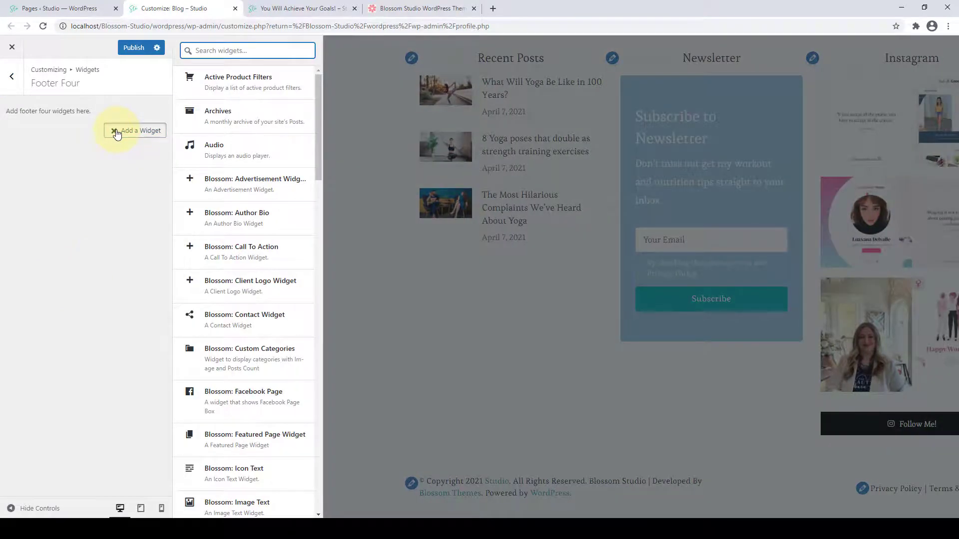
scroll(257, 344, down, 3)
scroll(257, 368, down, 3)
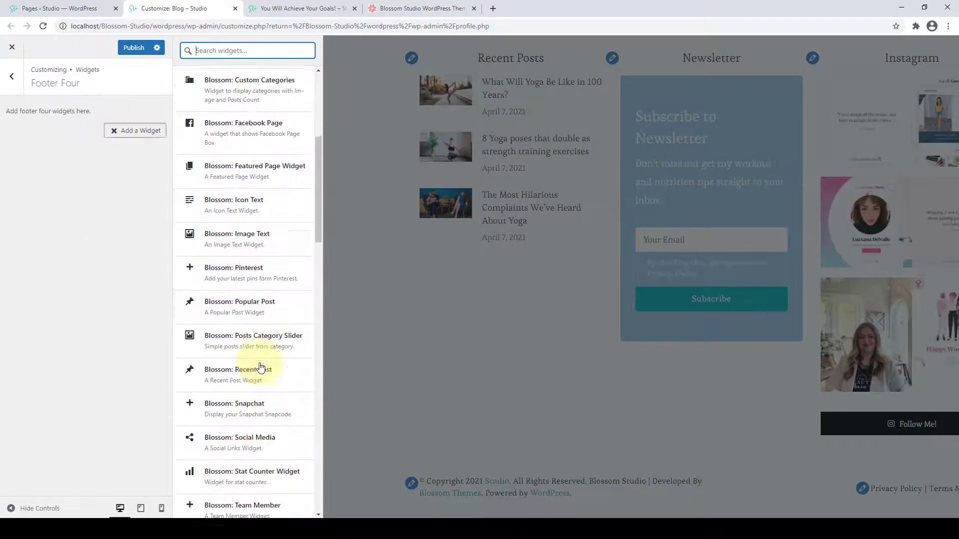
scroll(259, 367, up, 3)
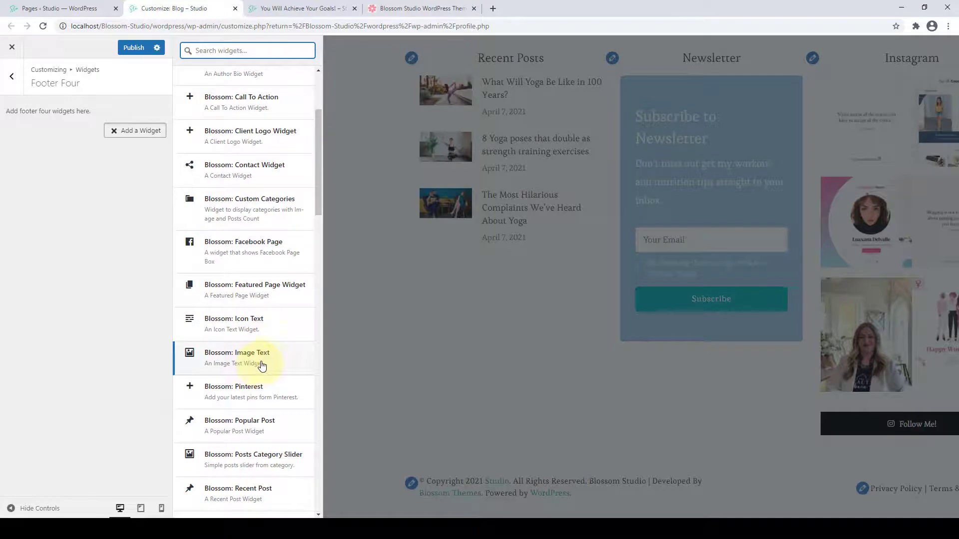
click(278, 249)
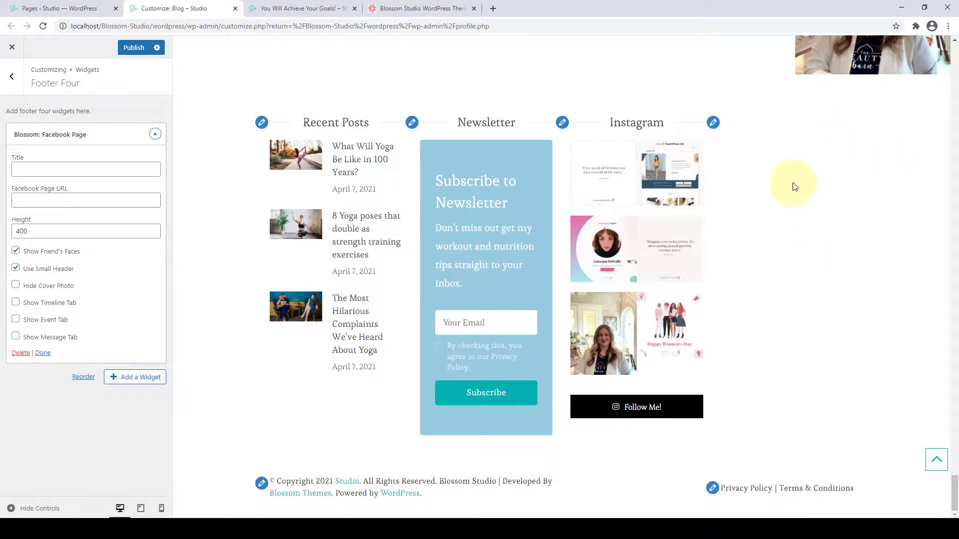
Title the Footer Four widget "Facebook" and set its Facebook page URL to facebook.com/blossomthemesHQ.
click(81, 170)
text(Facebook)
click(65, 199)
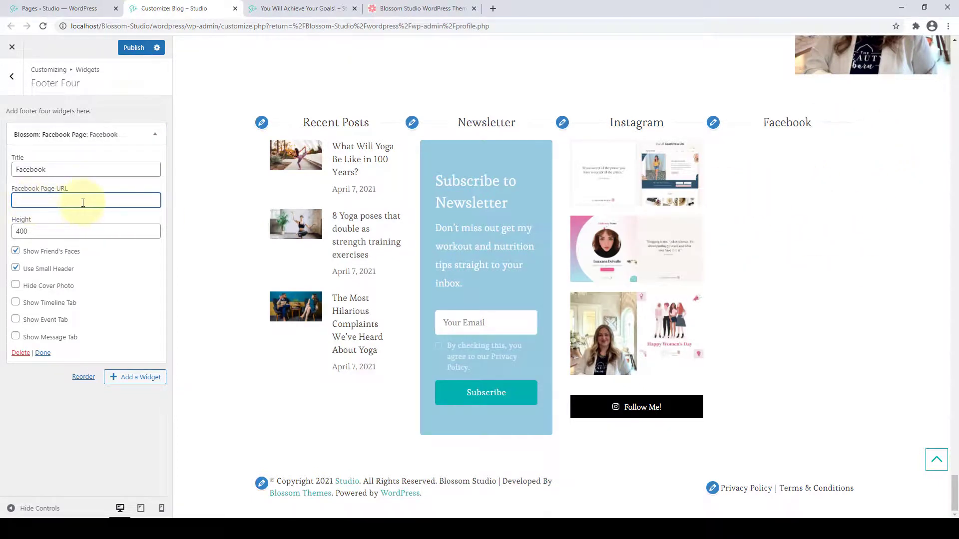
text(facebook.com/blossomthemesHQ)
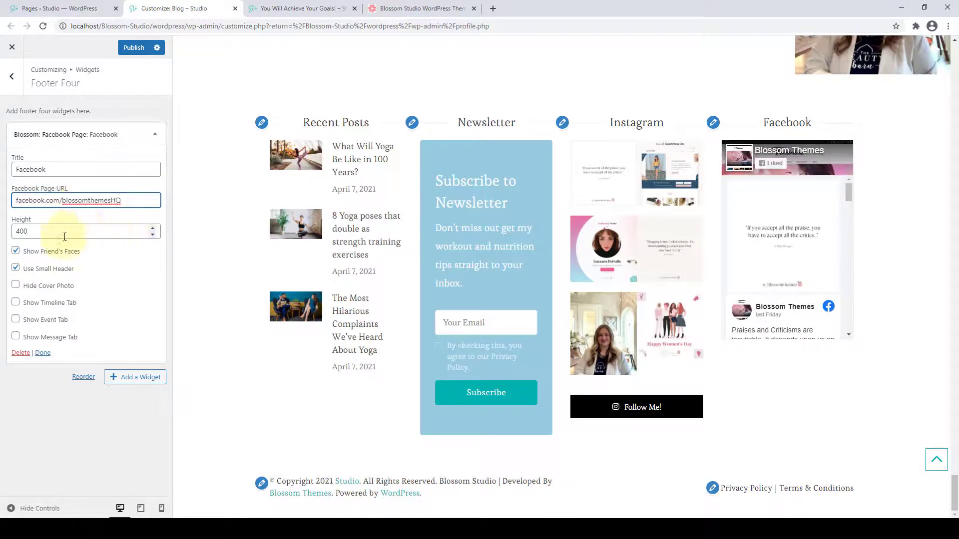
Set the Facebook widget's height to 401 and finish editing it.
triple_click(153, 229)
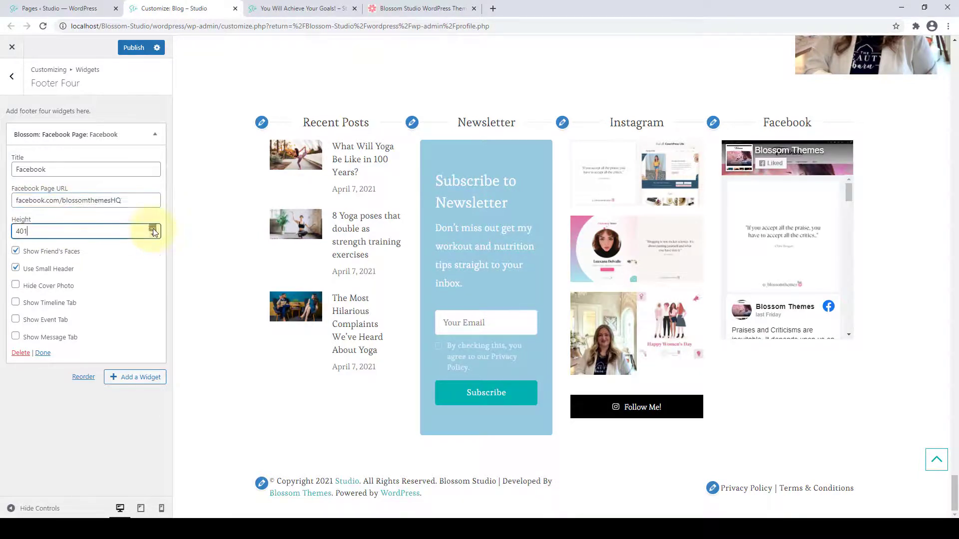
click(153, 235)
click(153, 235)
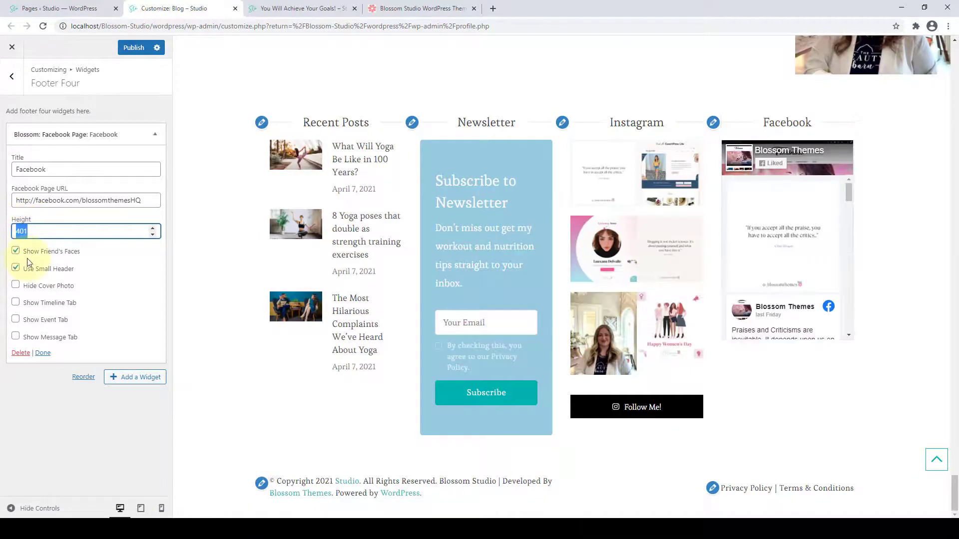
click(40, 231)
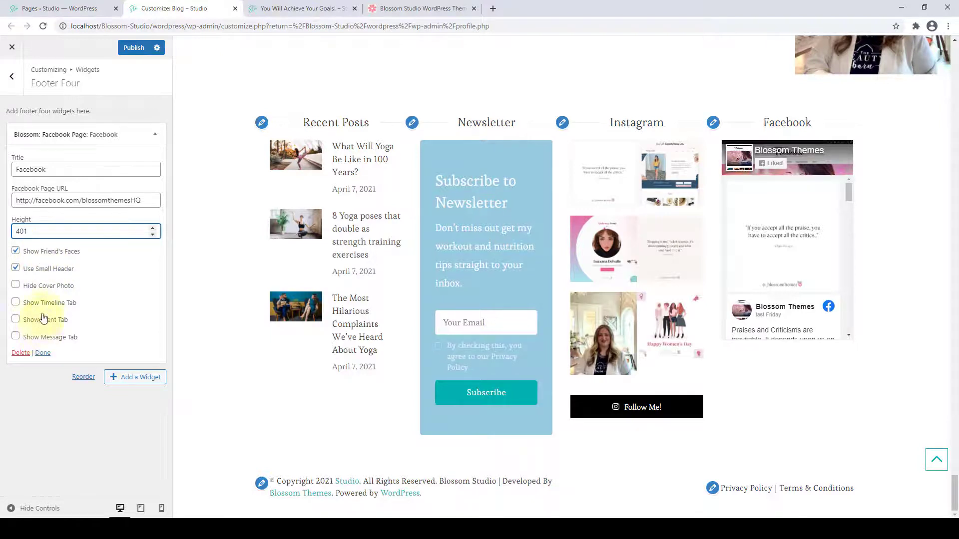
click(43, 353)
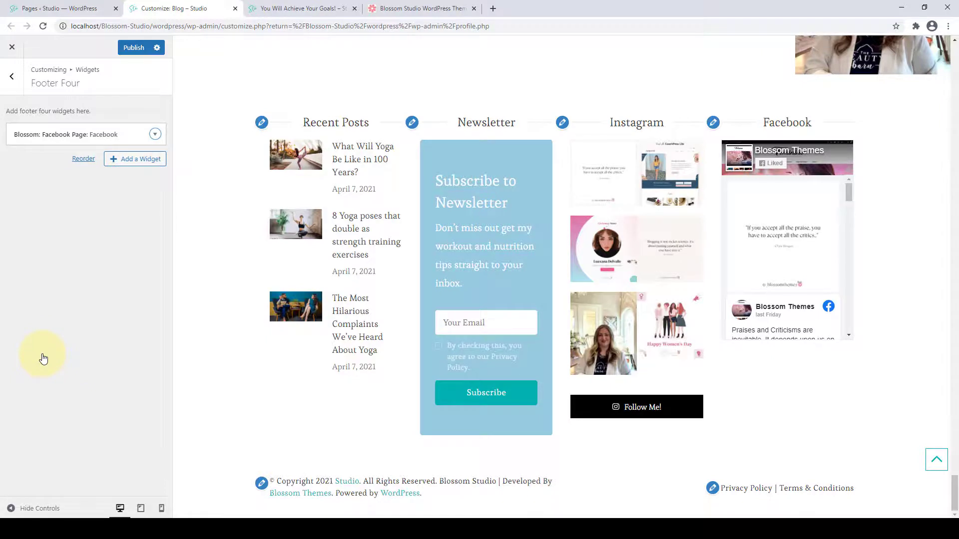
Publish the widget changes and reload the "You Will Achieve Your Goals!" page to check its footer.
click(126, 48)
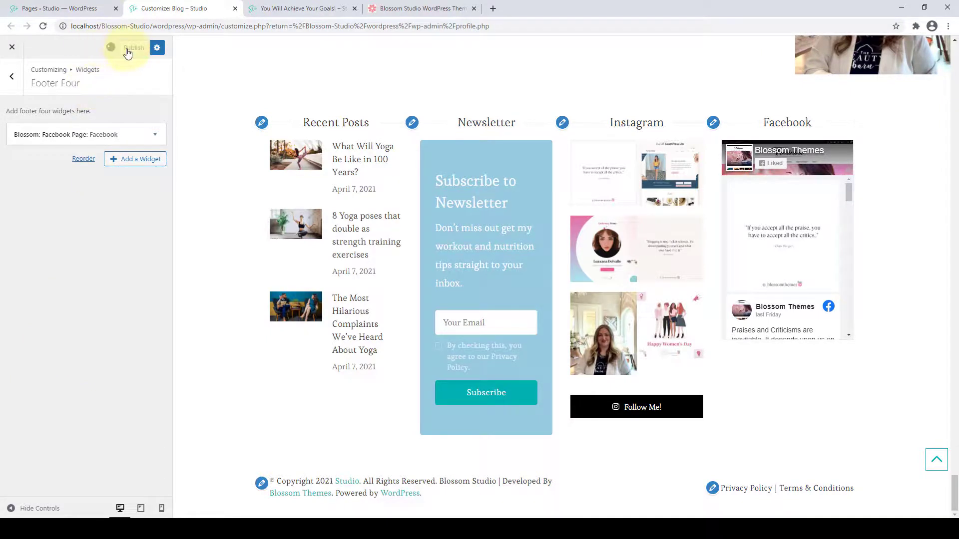
click(278, 6)
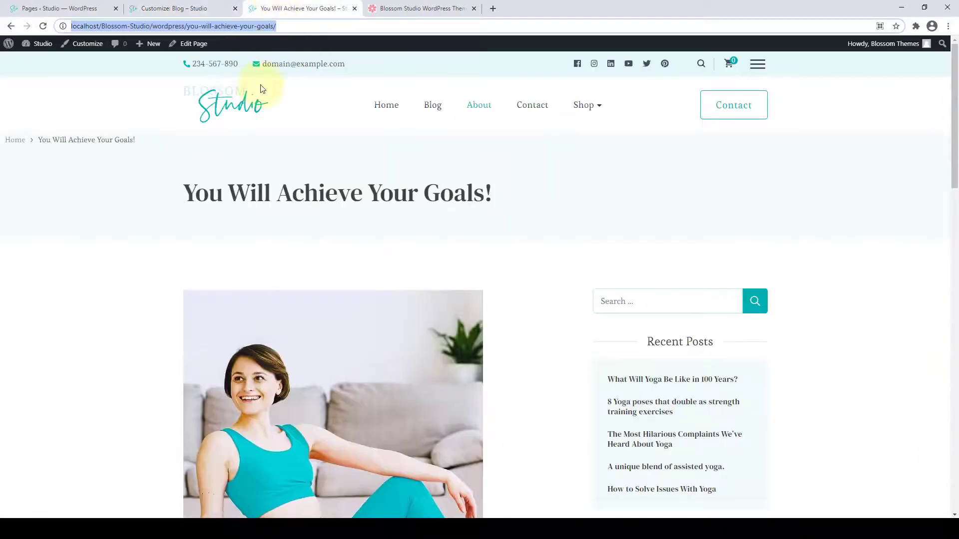
drag(955, 100, 955, 422)
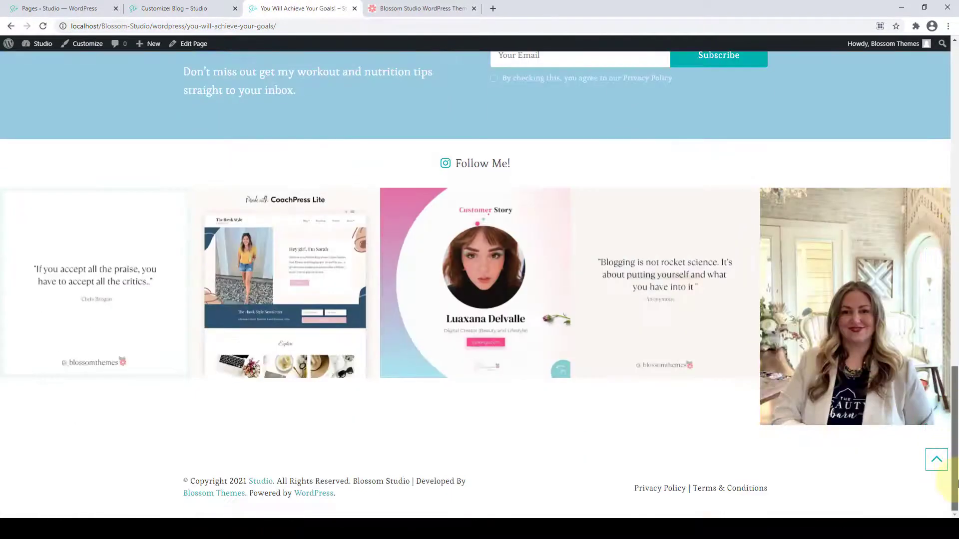
click(43, 26)
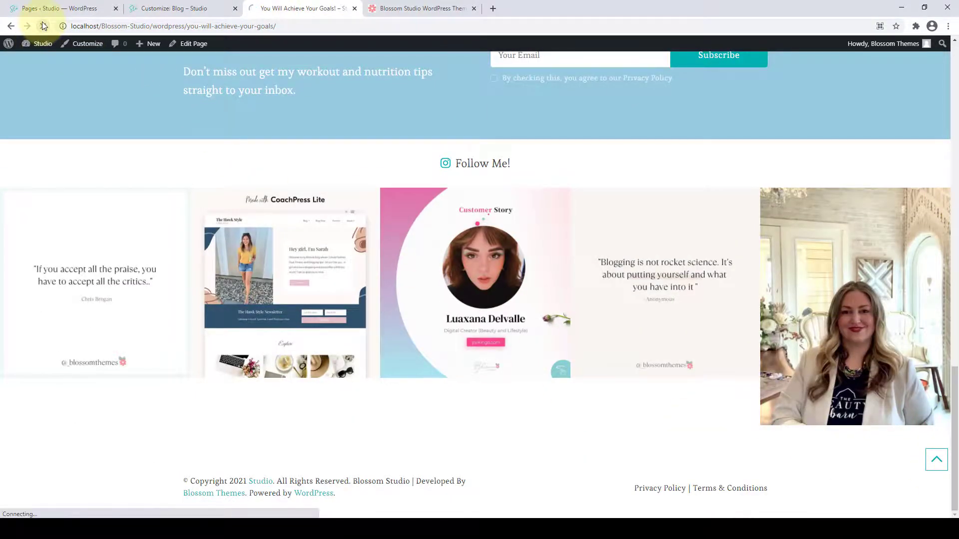
scroll(111, 272, down, 7)
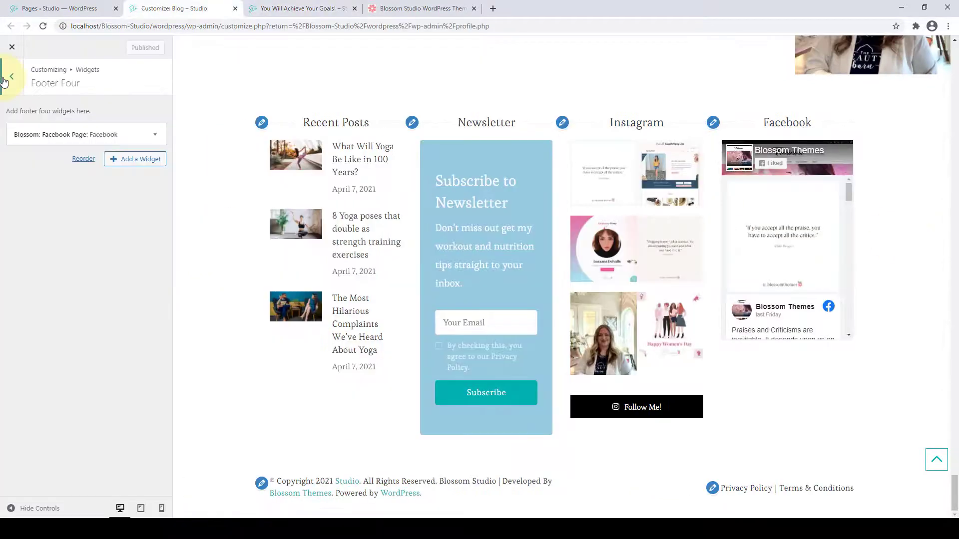
Return from the widgets to the main customizer settings, view the Homepage Settings and open the Footer Settings.
click(4, 81)
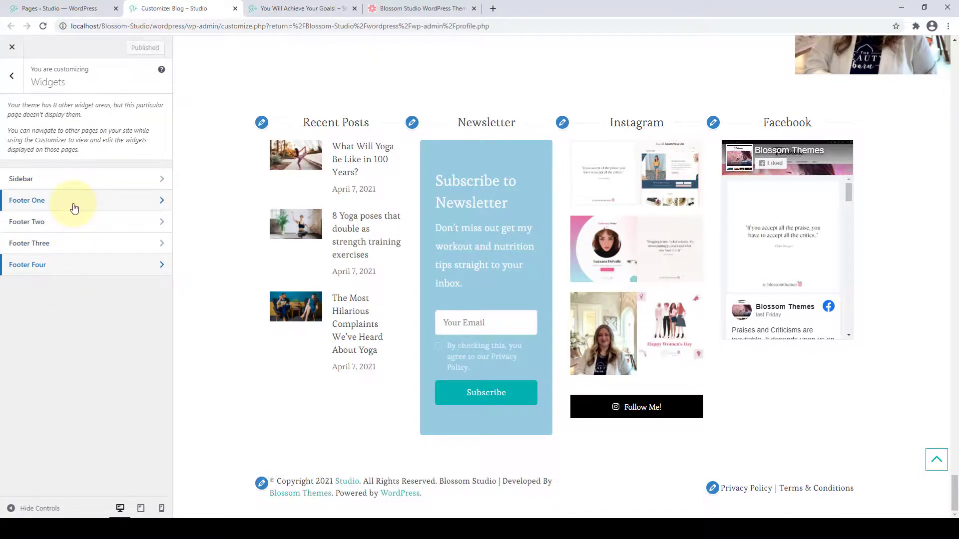
click(64, 268)
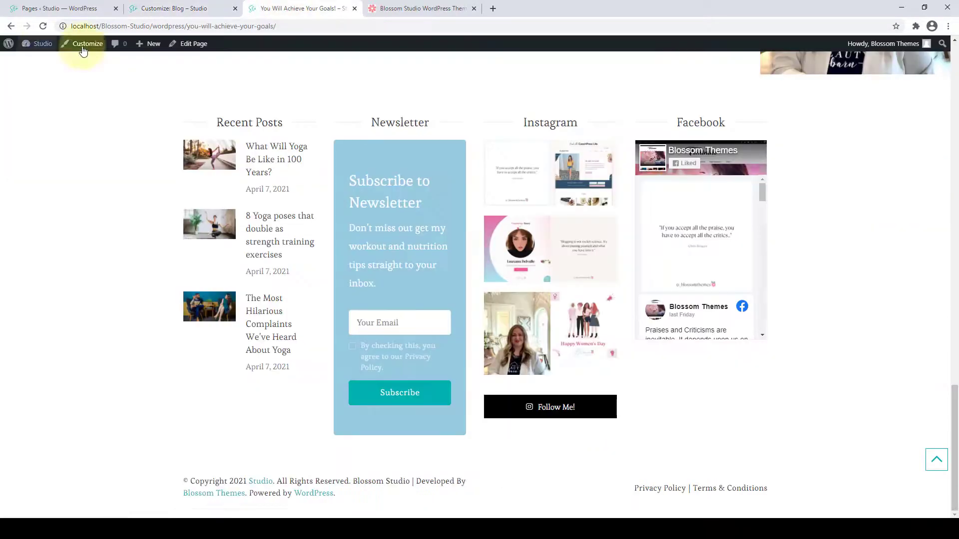
click(170, 8)
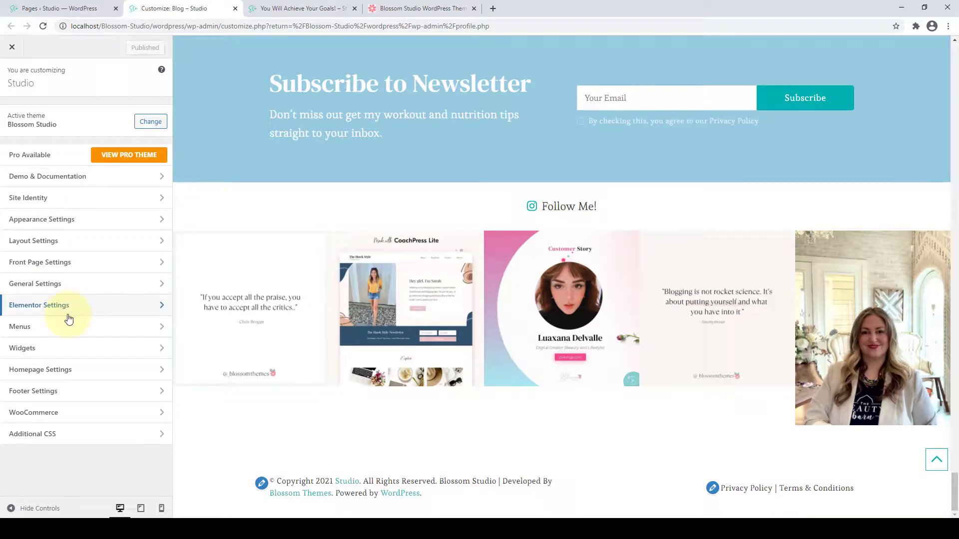
click(63, 375)
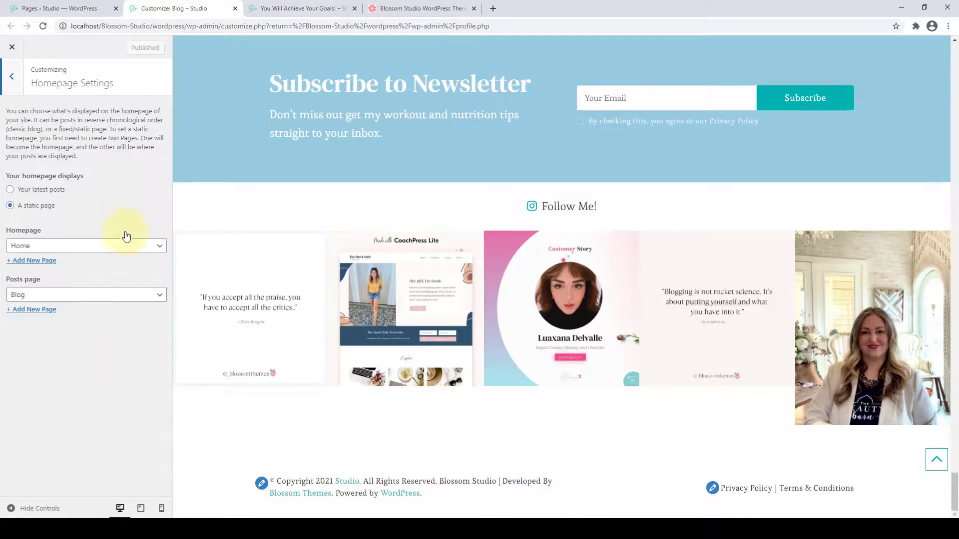
click(9, 79)
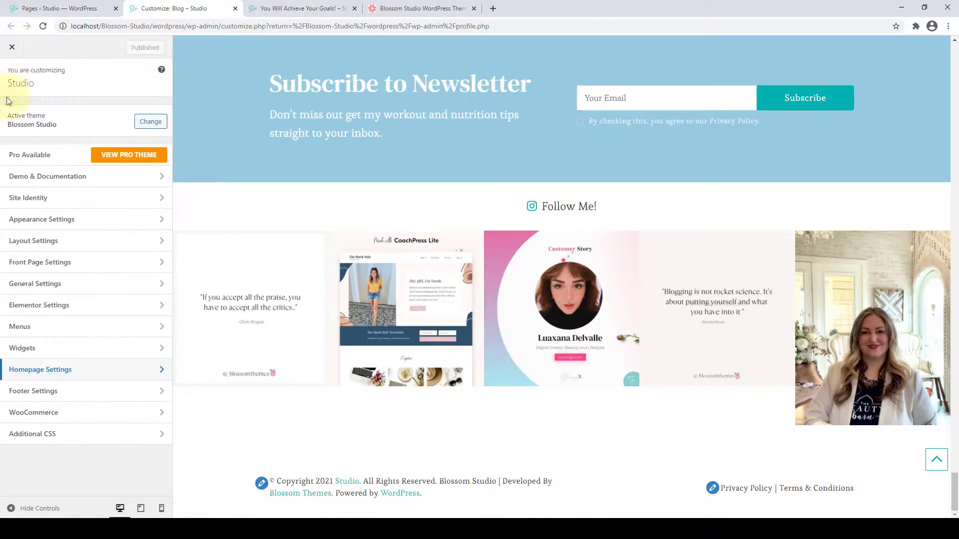
click(80, 395)
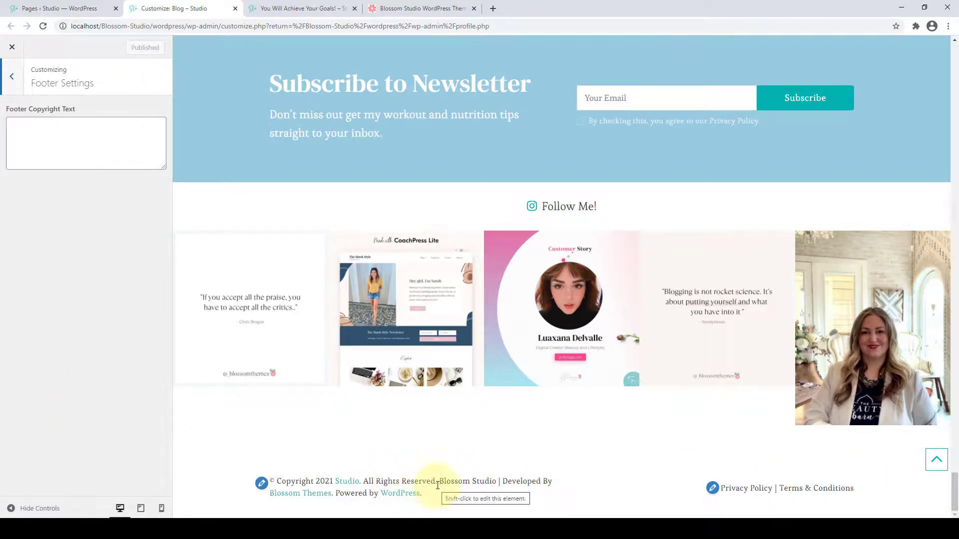
Copy "© Copyright 2021 Studio. All Rights Reserved." from the previewed footer into the Footer Copyright Text.
drag(437, 484, 271, 479)
key(ctrl+c)
right_click(275, 479)
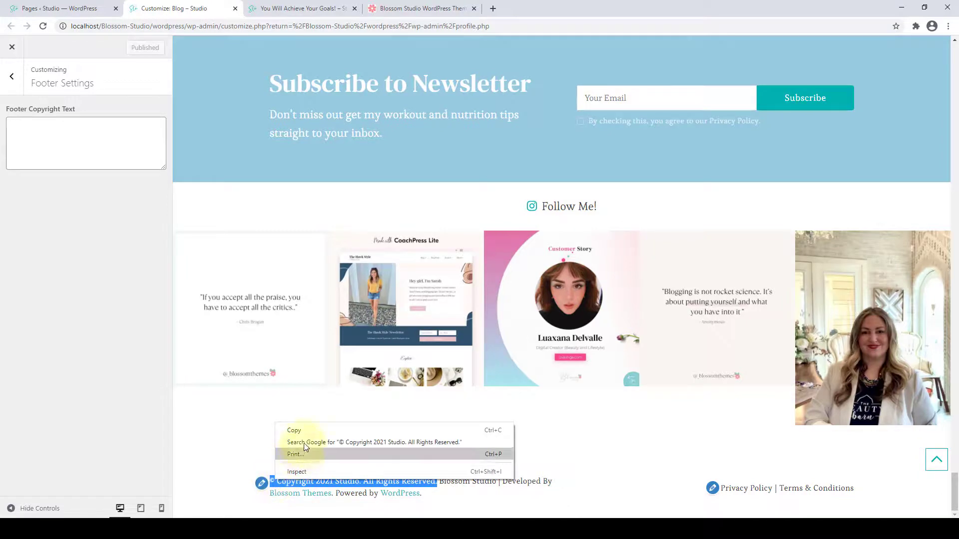
click(299, 430)
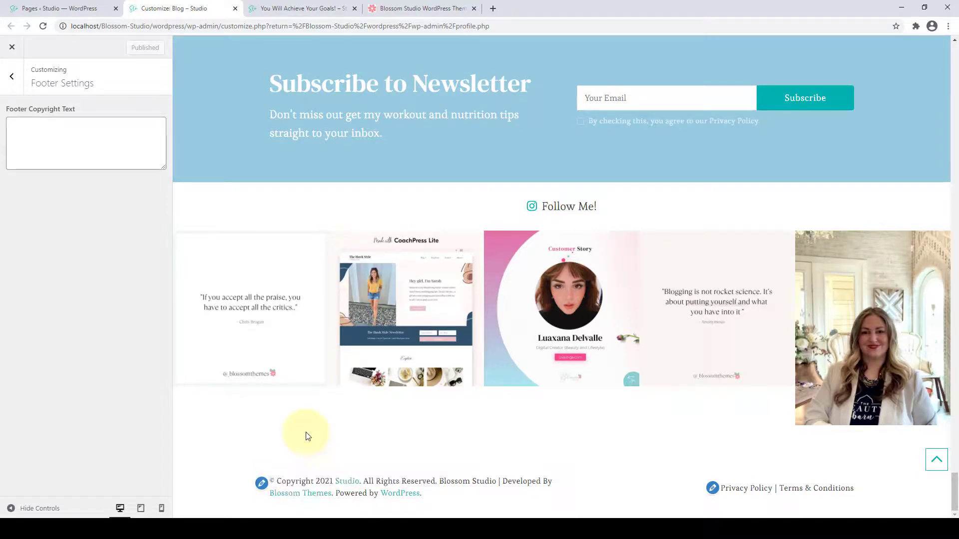
right_click(116, 146)
click(134, 222)
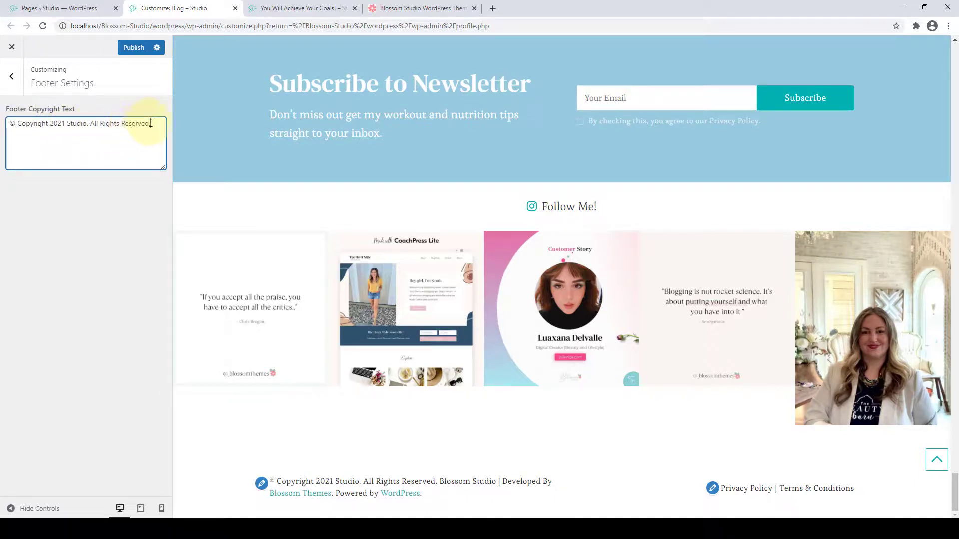
Add "Blossom" before "Studio" in the footer copyright text.
drag(151, 124, 91, 125)
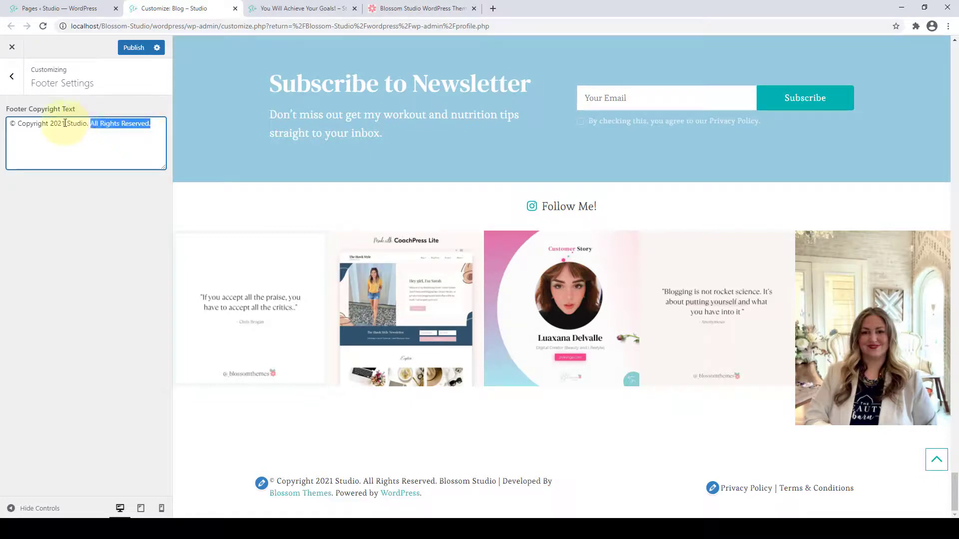
click(68, 124)
text(Blossom)
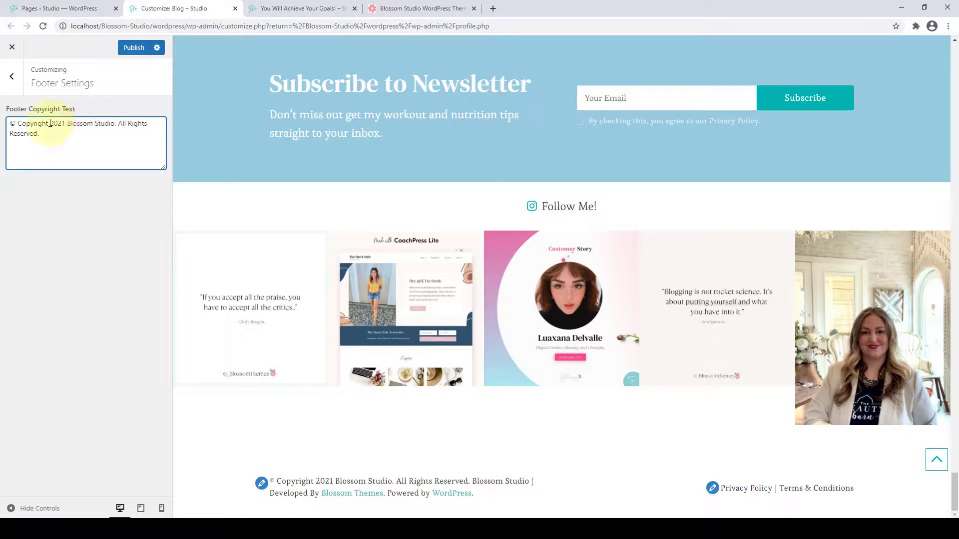
Replace the whole footer copyright text with the copied "© Copyright 2021 Studio. All Rights Reserved." and publish the change.
key(ctrl+a)
key(BackSpace)
key(ctrl+v)
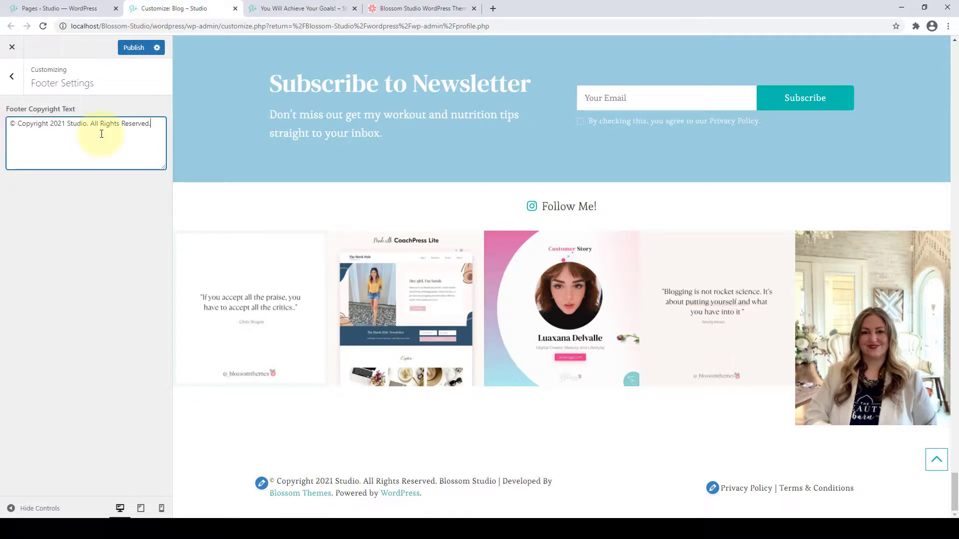
click(133, 48)
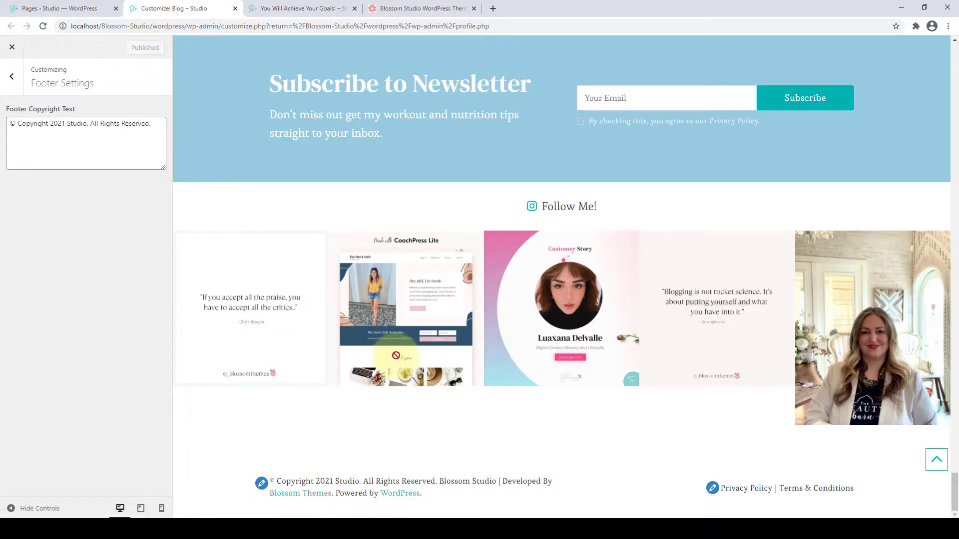
drag(391, 373, 456, 402)
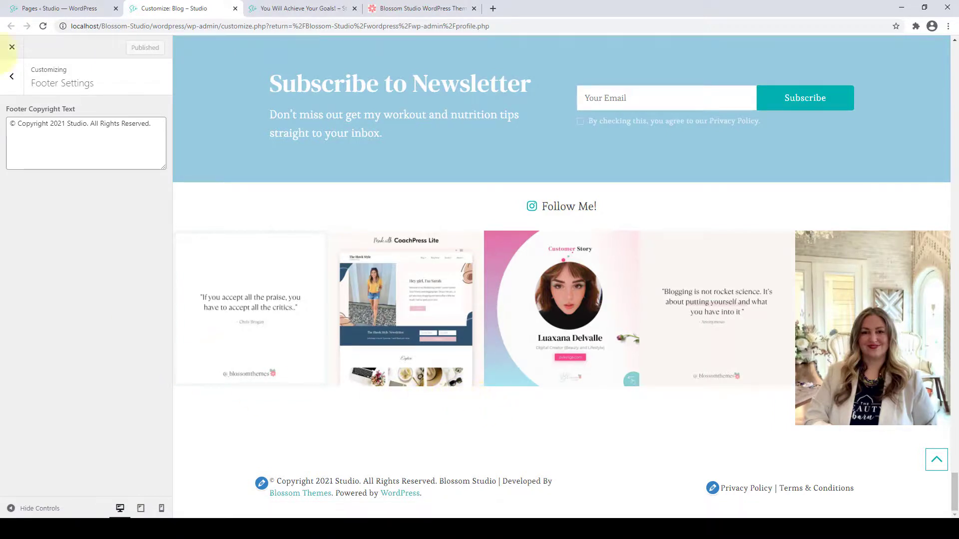
Leave the Footer Settings, view the WooCommerce and Additional CSS sections, and return to the main customizer settings.
click(11, 77)
click(82, 415)
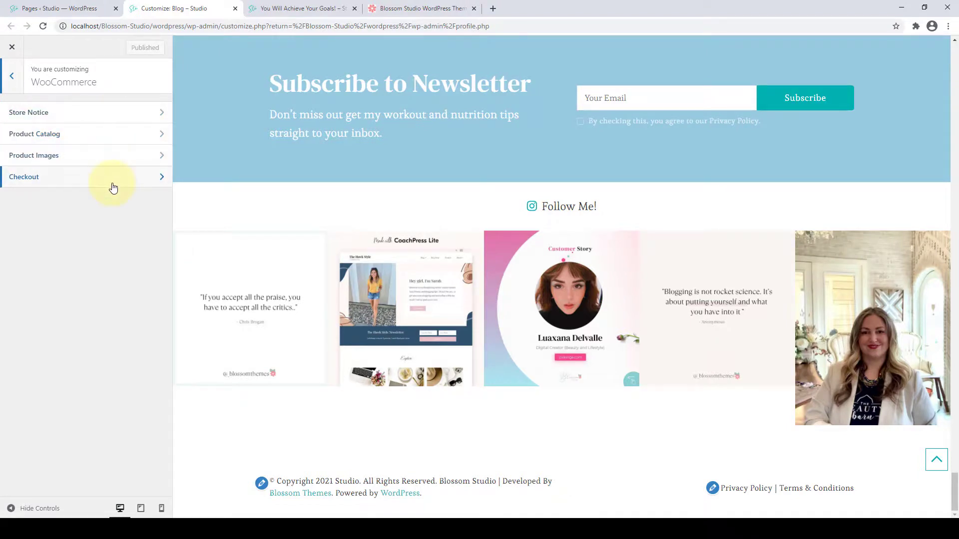
click(11, 76)
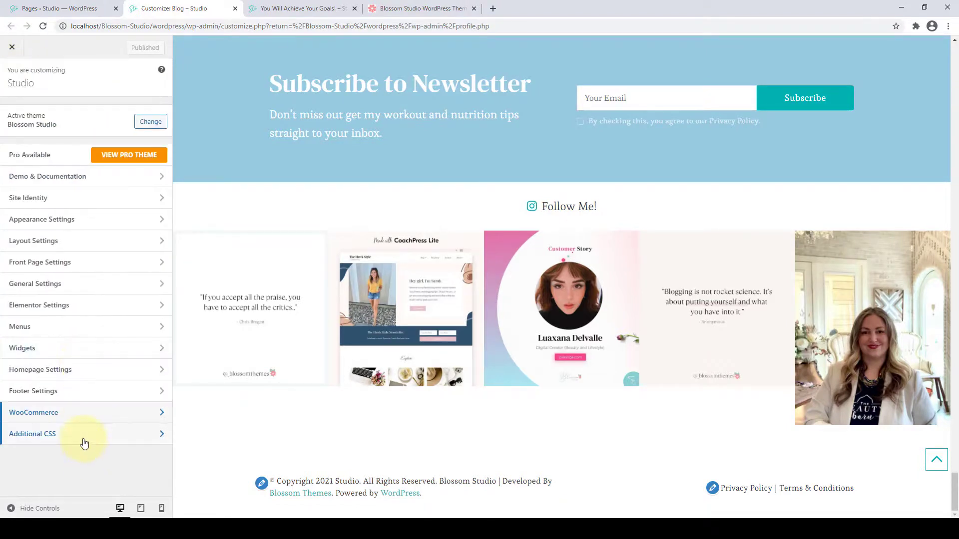
click(83, 442)
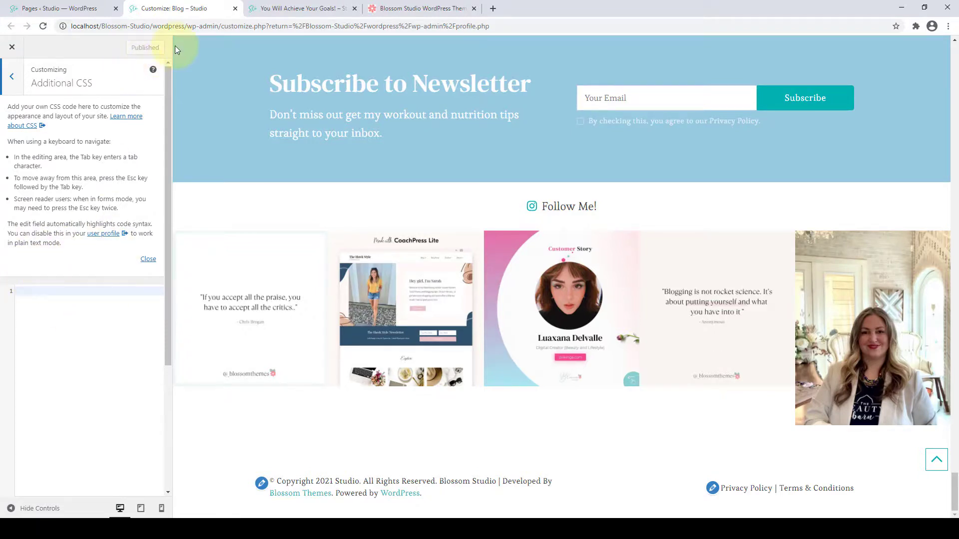
click(16, 91)
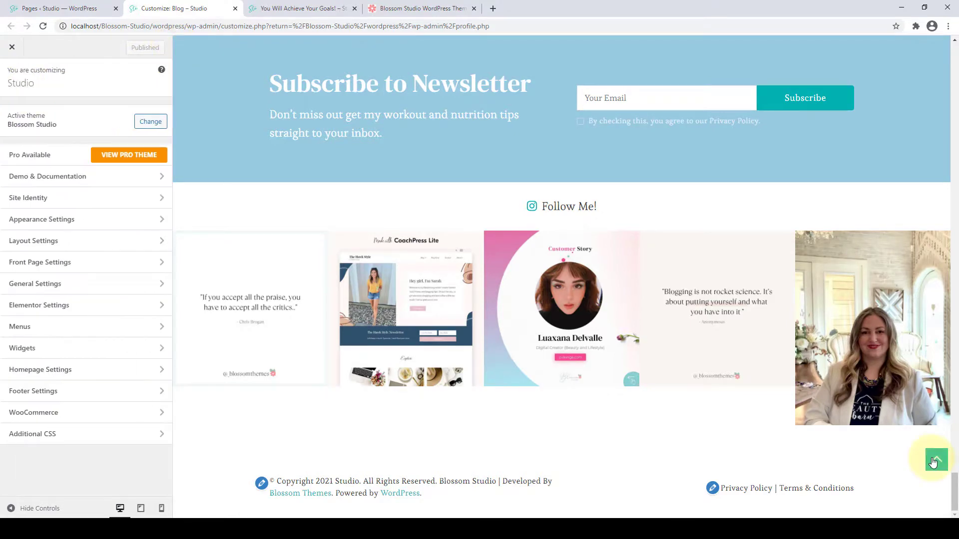
Switch from the customizer to the live site, open its homepage and review it from header to footer.
click(935, 459)
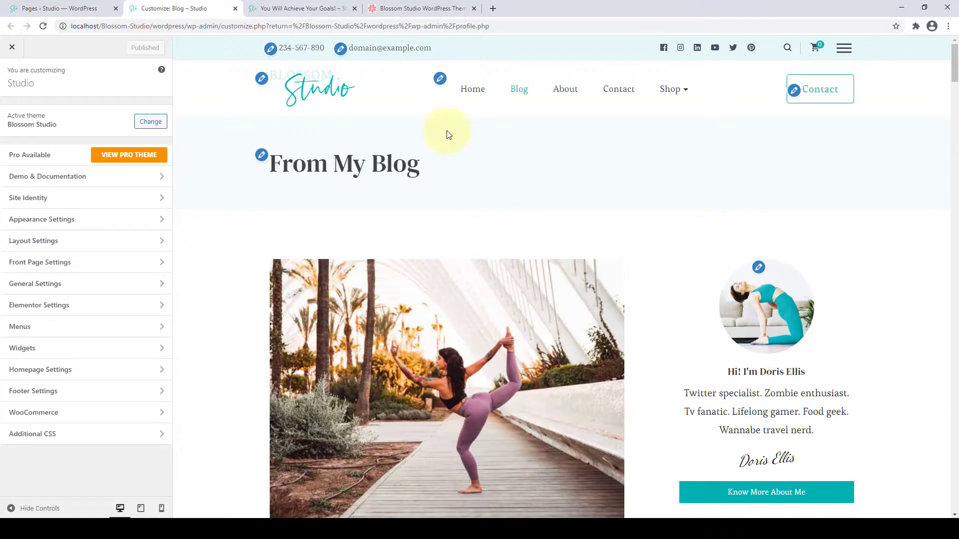
click(318, 12)
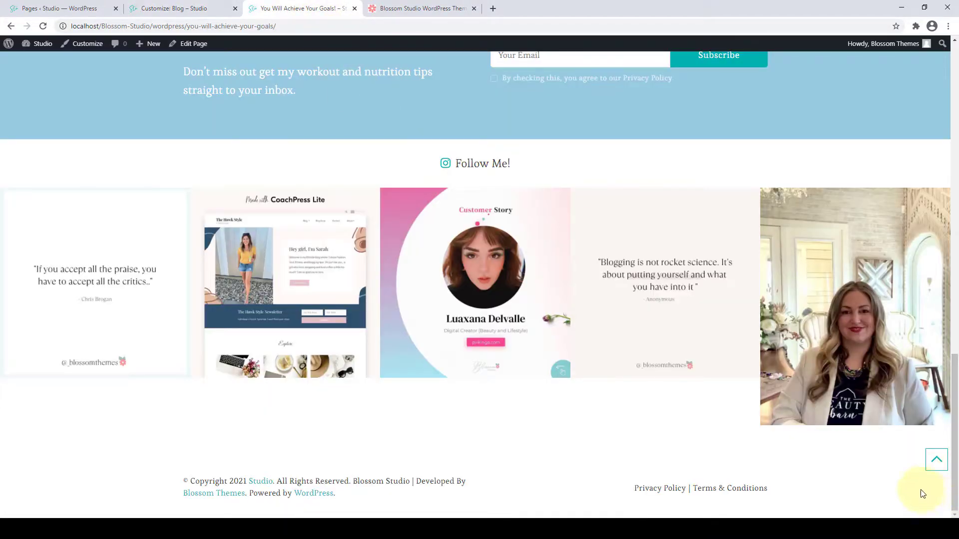
click(937, 462)
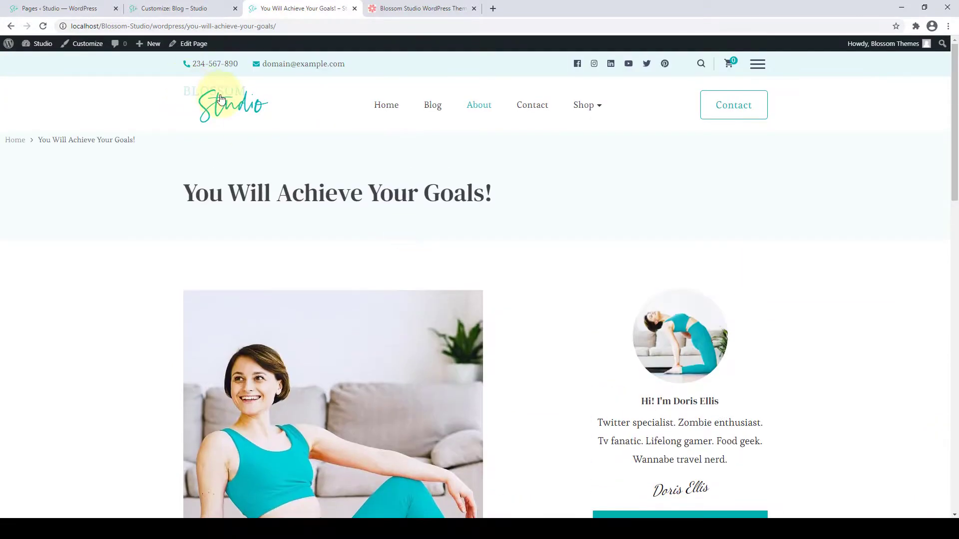
click(221, 99)
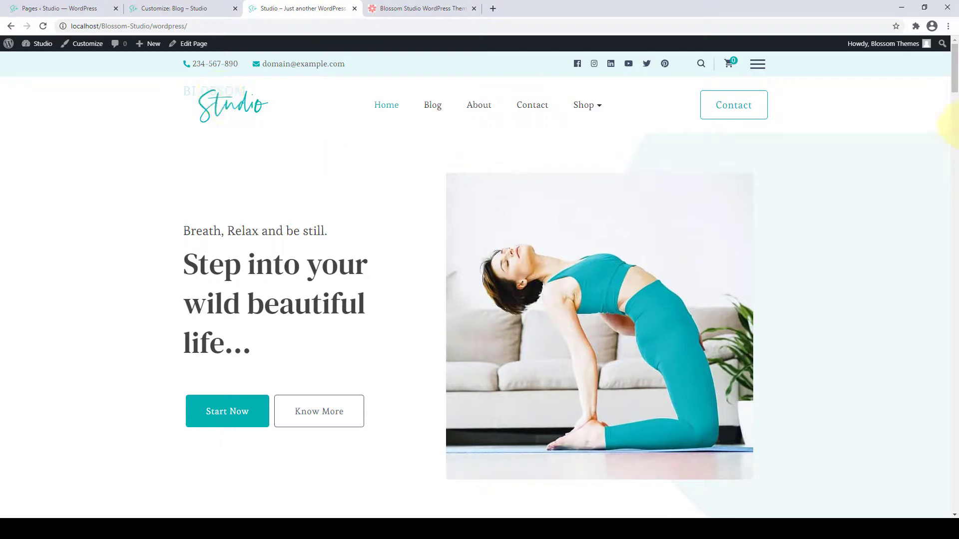
drag(955, 83, 955, 508)
click(937, 464)
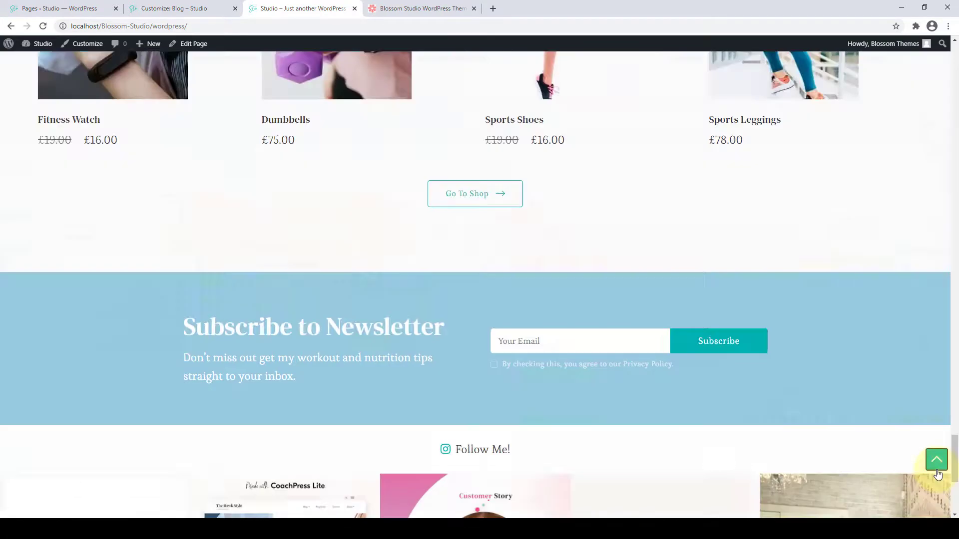